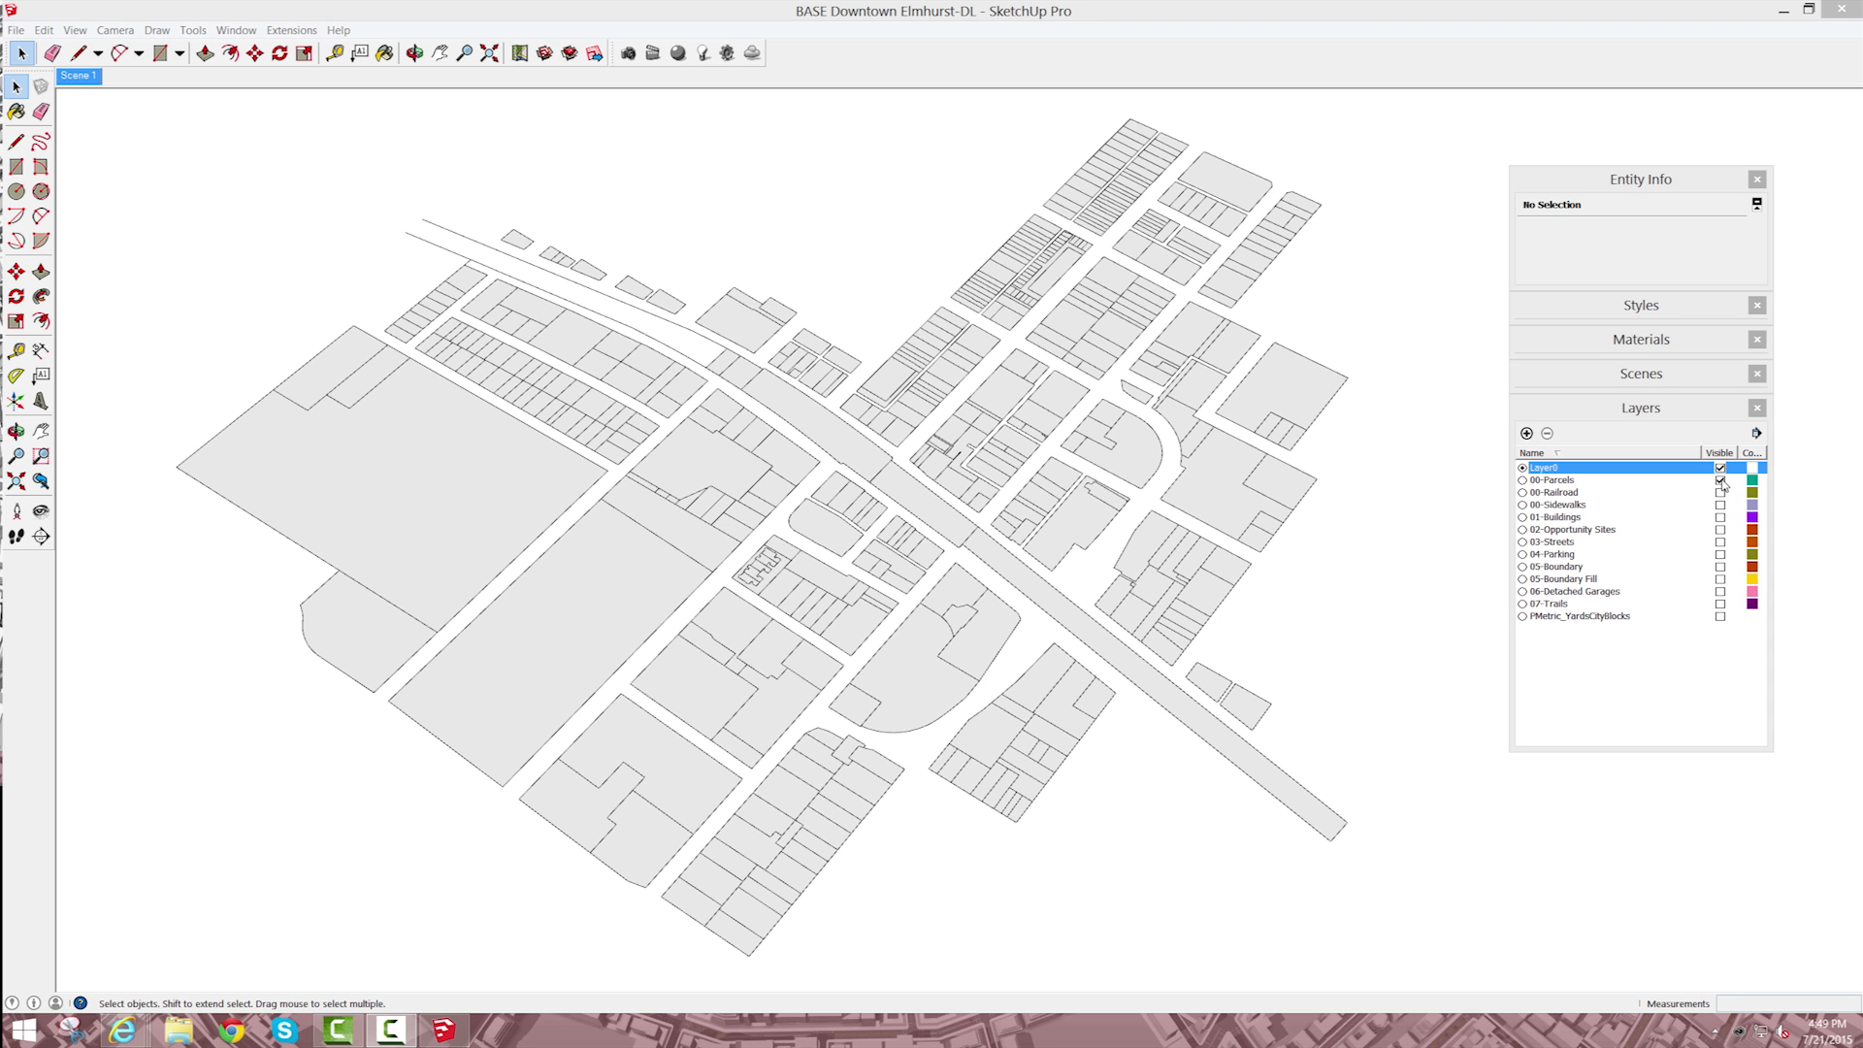
Step: Hide the 00-Parcels layer, and preview 00-Sidewalks and 01-Buildings by briefly showing each on its own
left_click(1720, 480)
left_click(1721, 504)
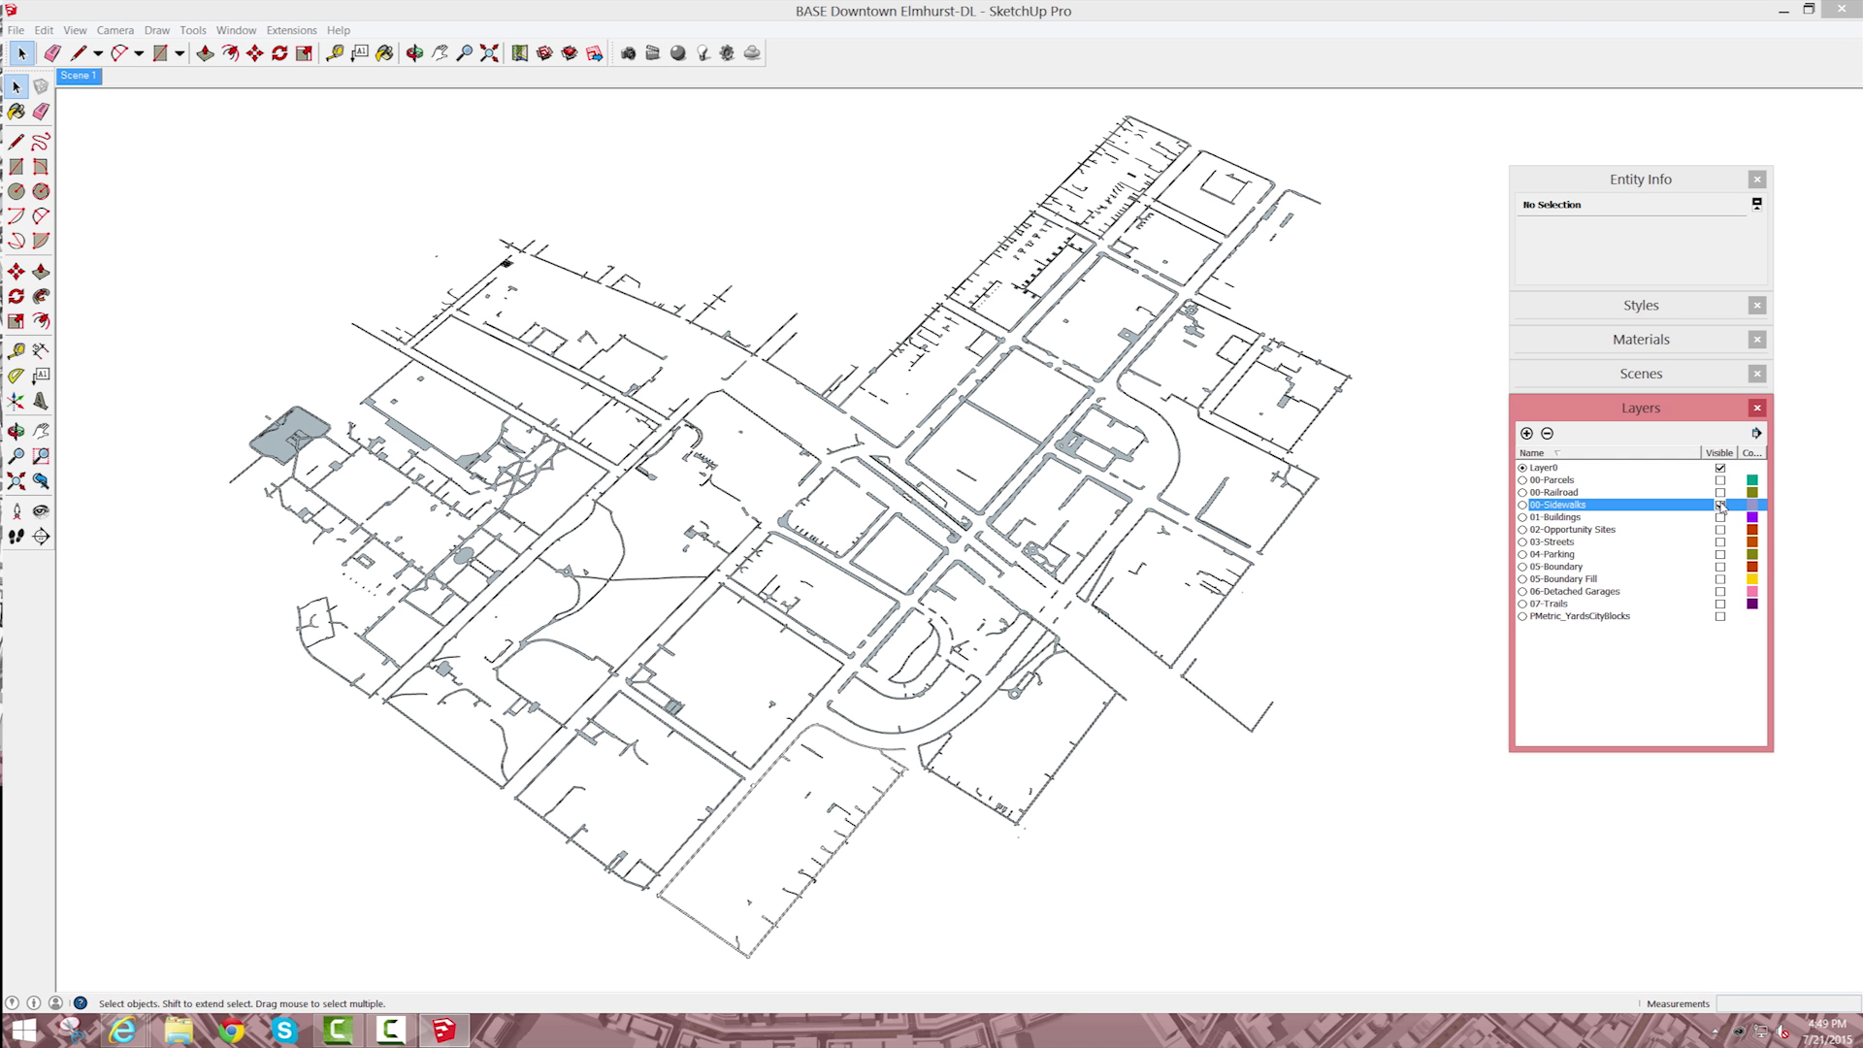
left_click(1721, 505)
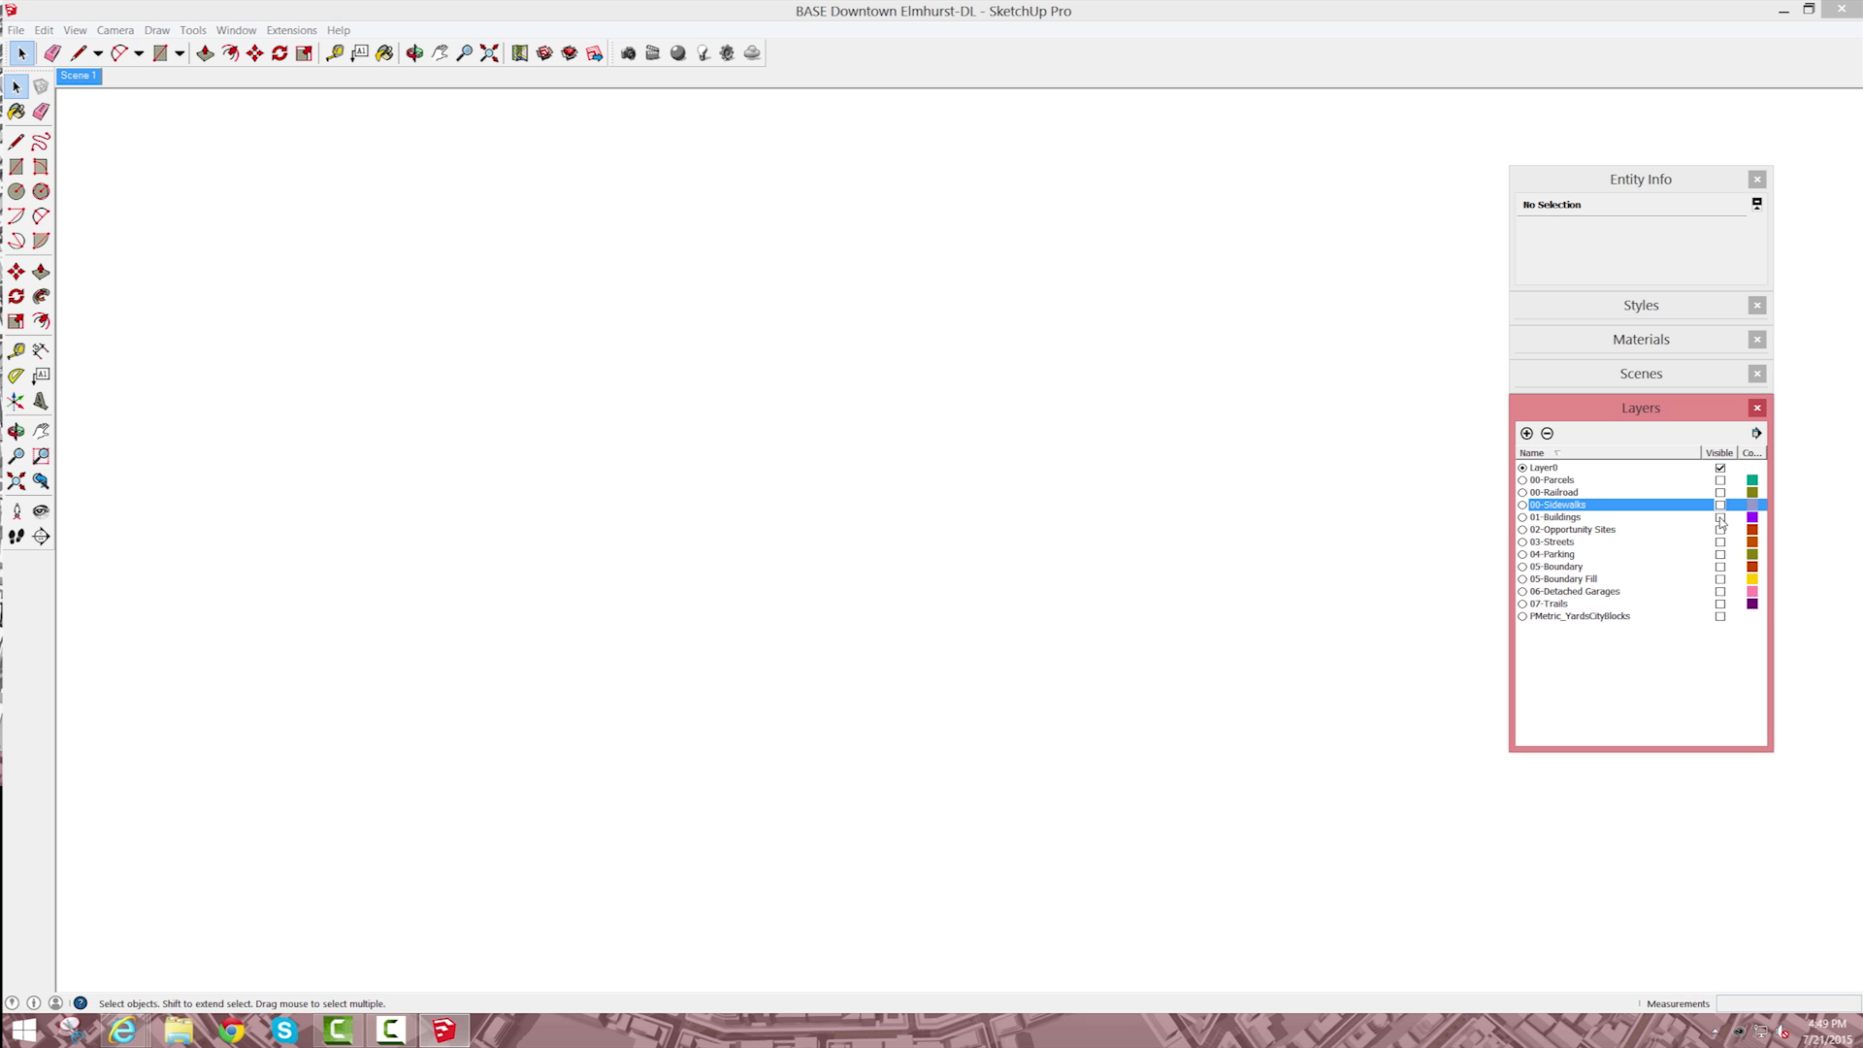
left_click(1721, 518)
left_click(1721, 517)
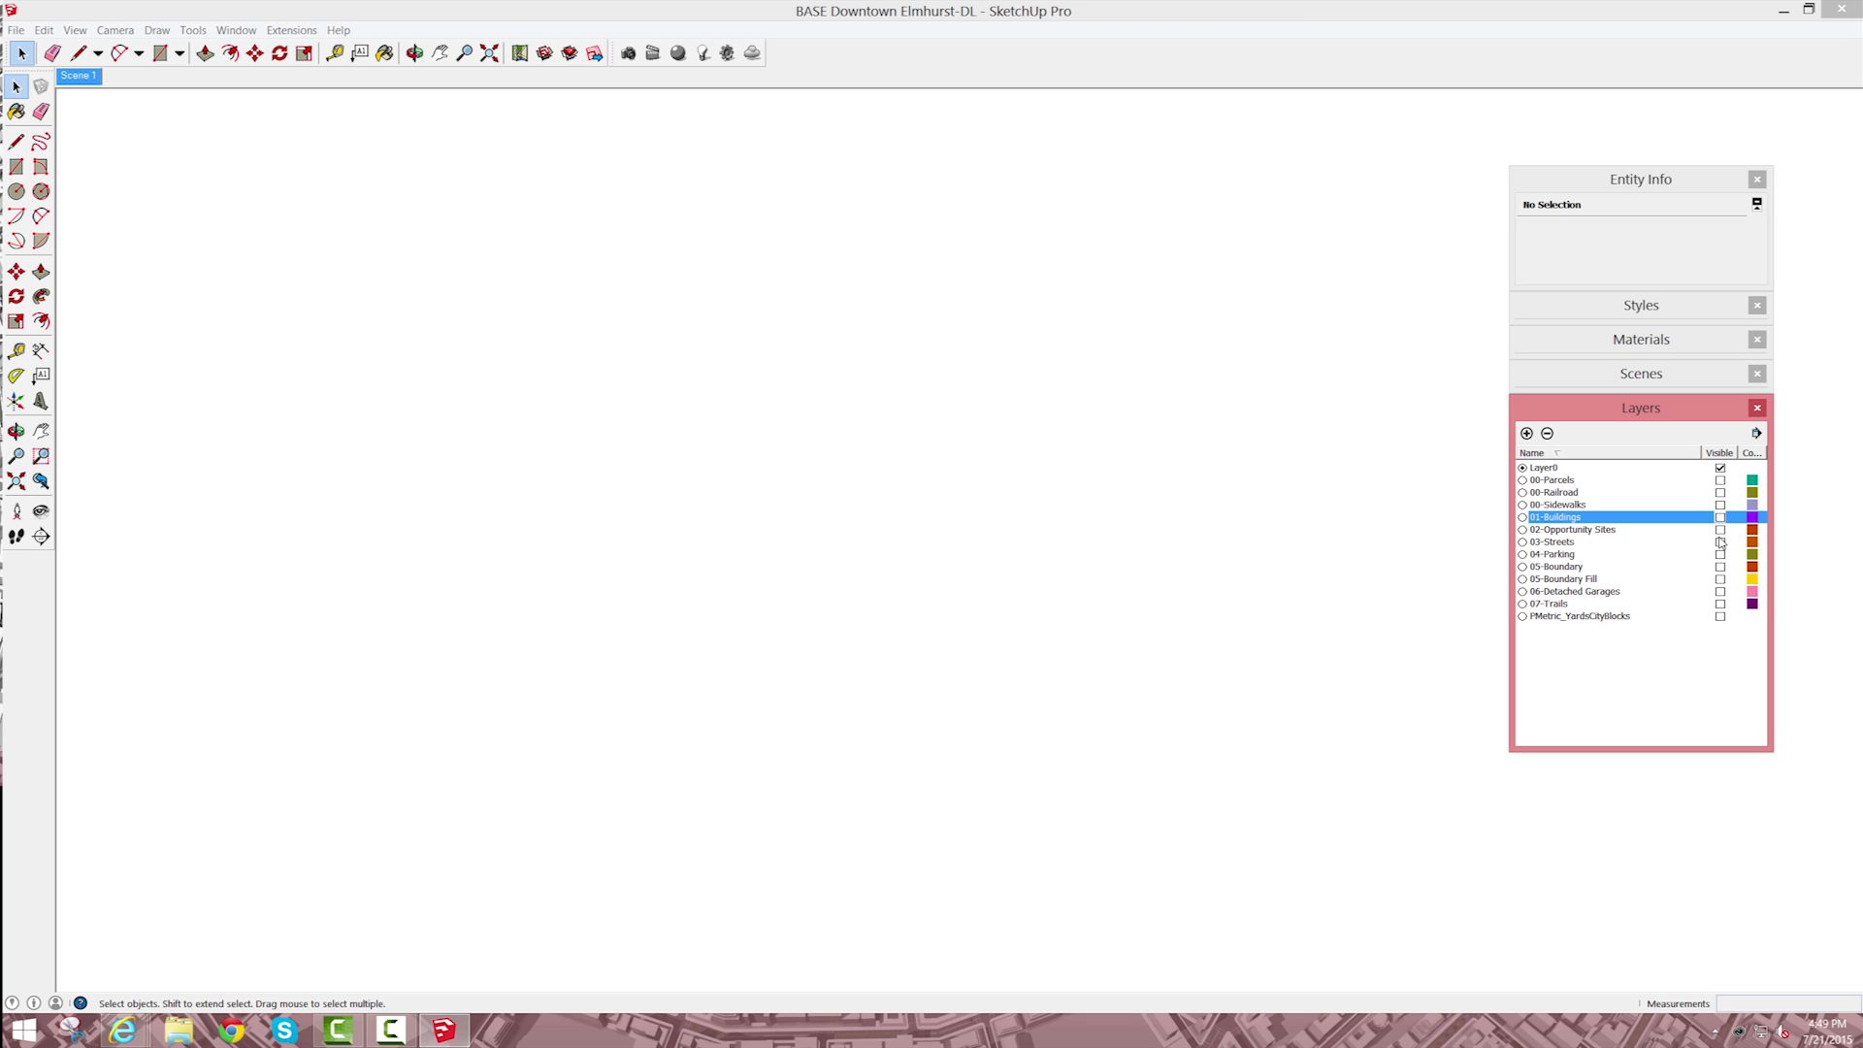
Step: Preview the 03-Streets, 04-Parking and 05-Boundary layers one at a time, hiding each again
left_click(1721, 543)
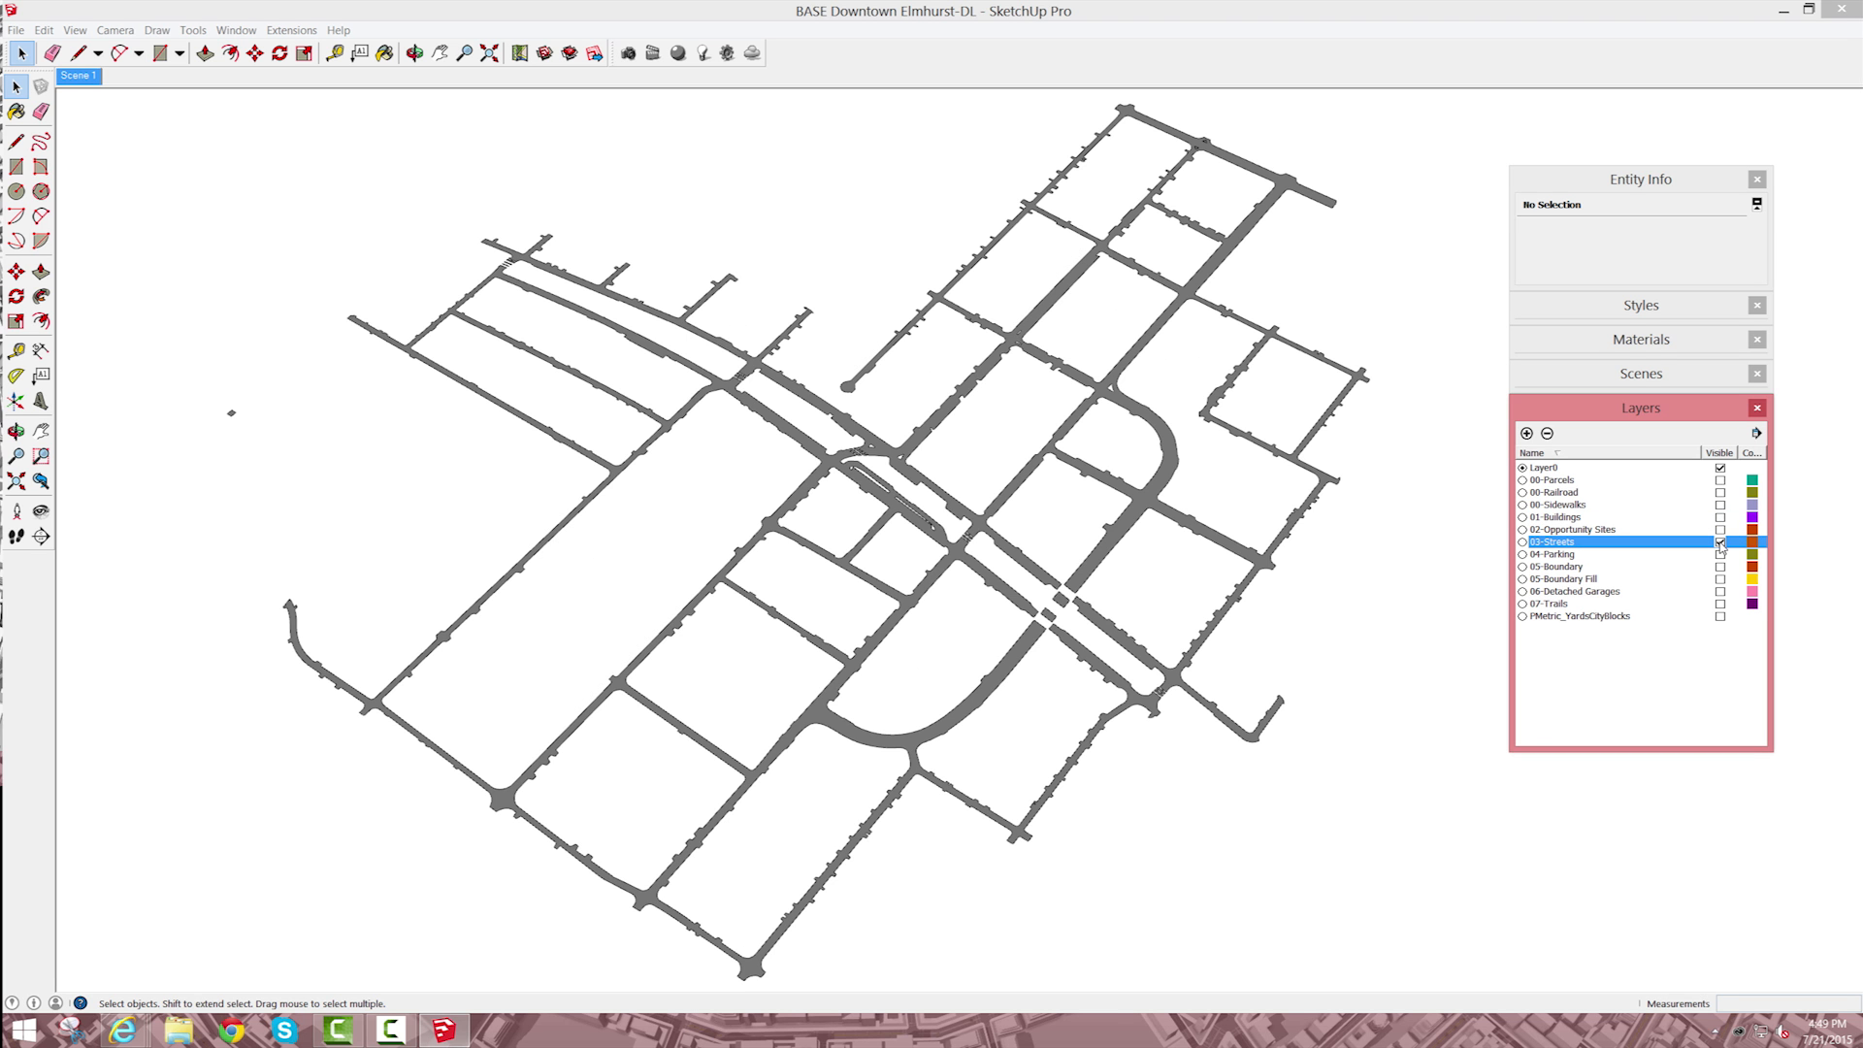
left_click(1720, 543)
left_click(1720, 554)
left_click(1721, 554)
left_click(1721, 567)
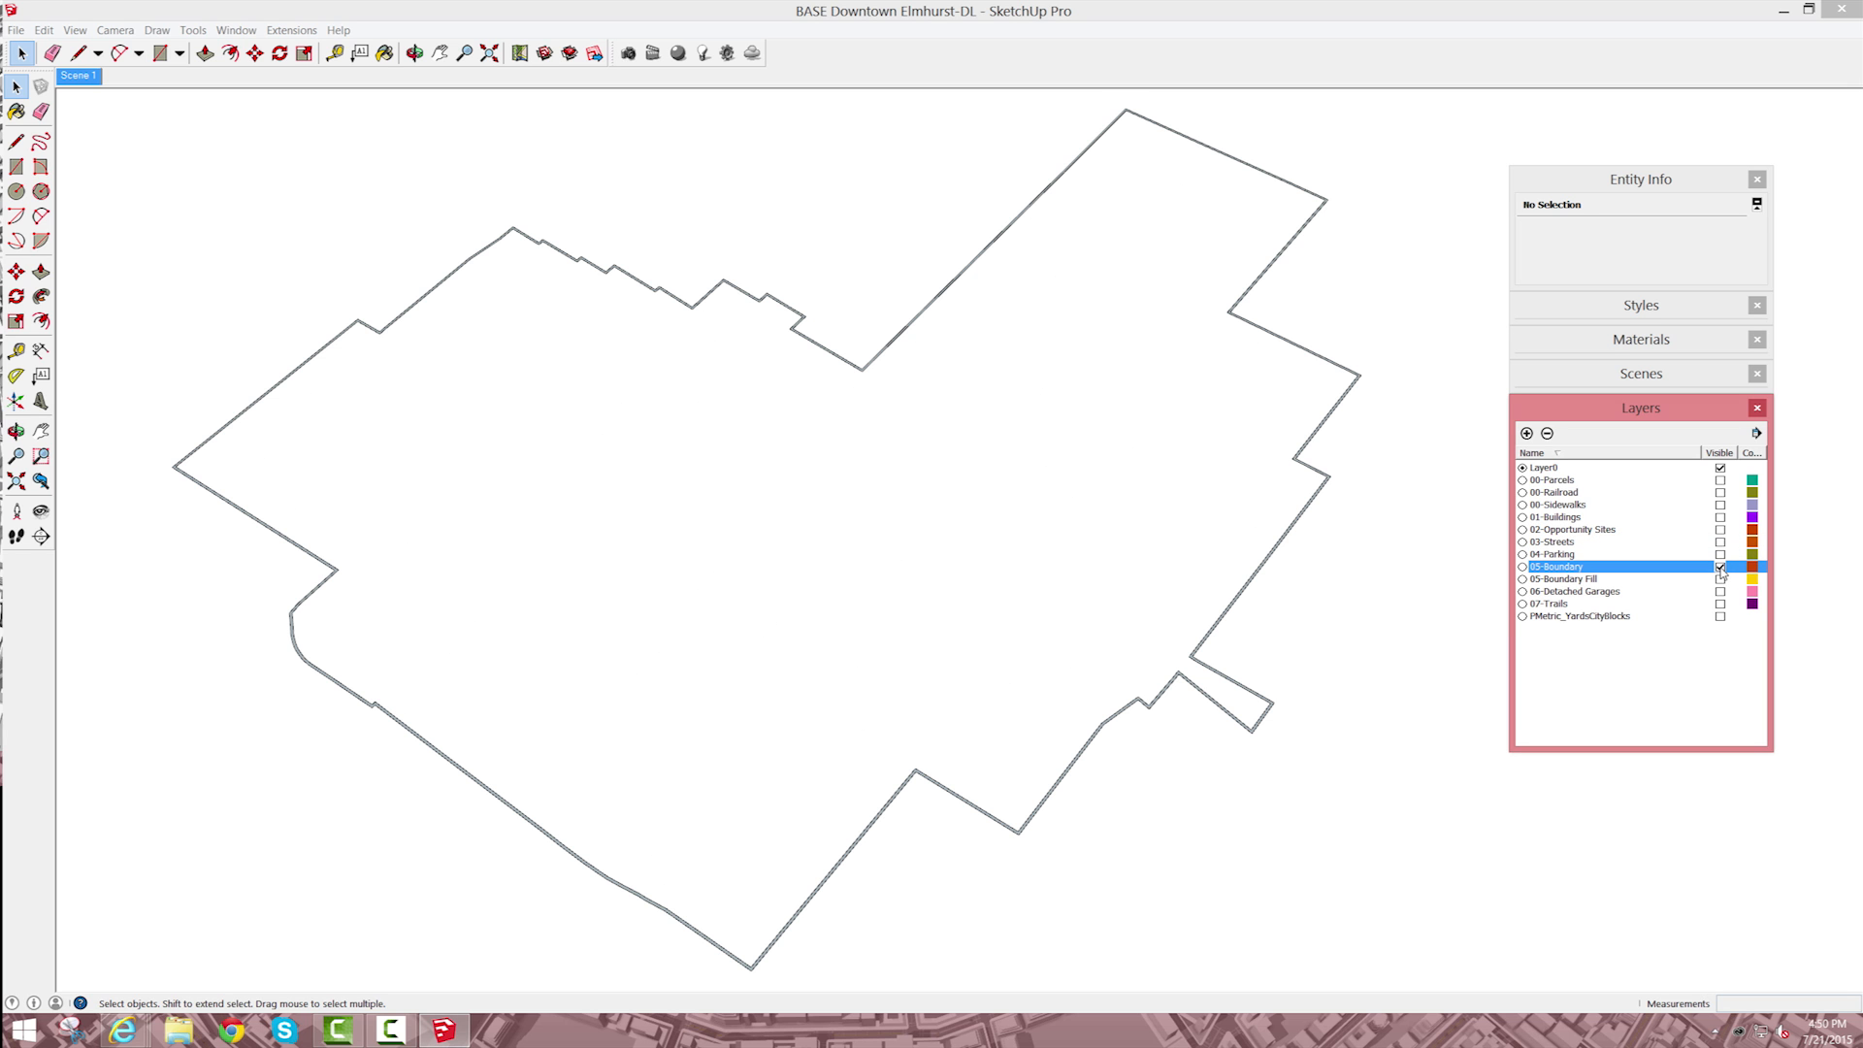
left_click(1721, 567)
Step: Preview the 05-Boundary Fill, 06-Detached Garages and 07-Trails layers one at a time, hiding each again
left_click(1721, 580)
left_click(1720, 579)
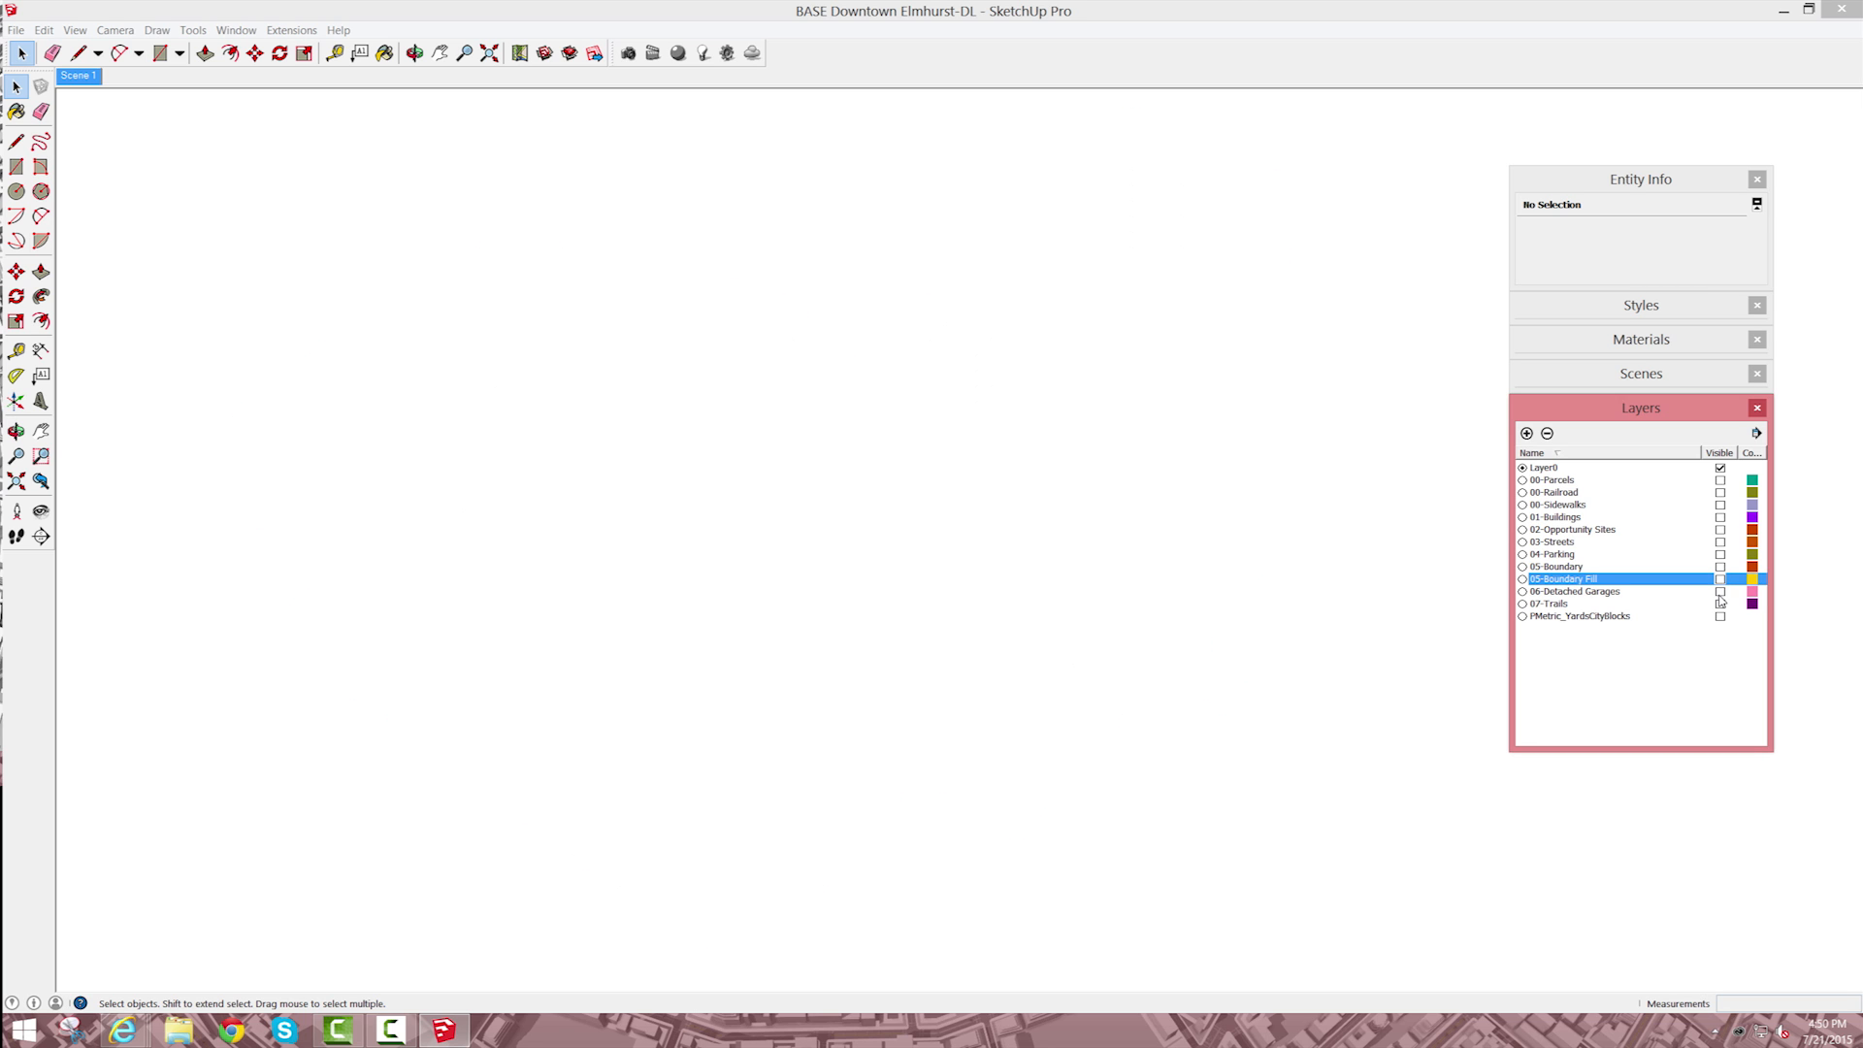
left_click(1720, 592)
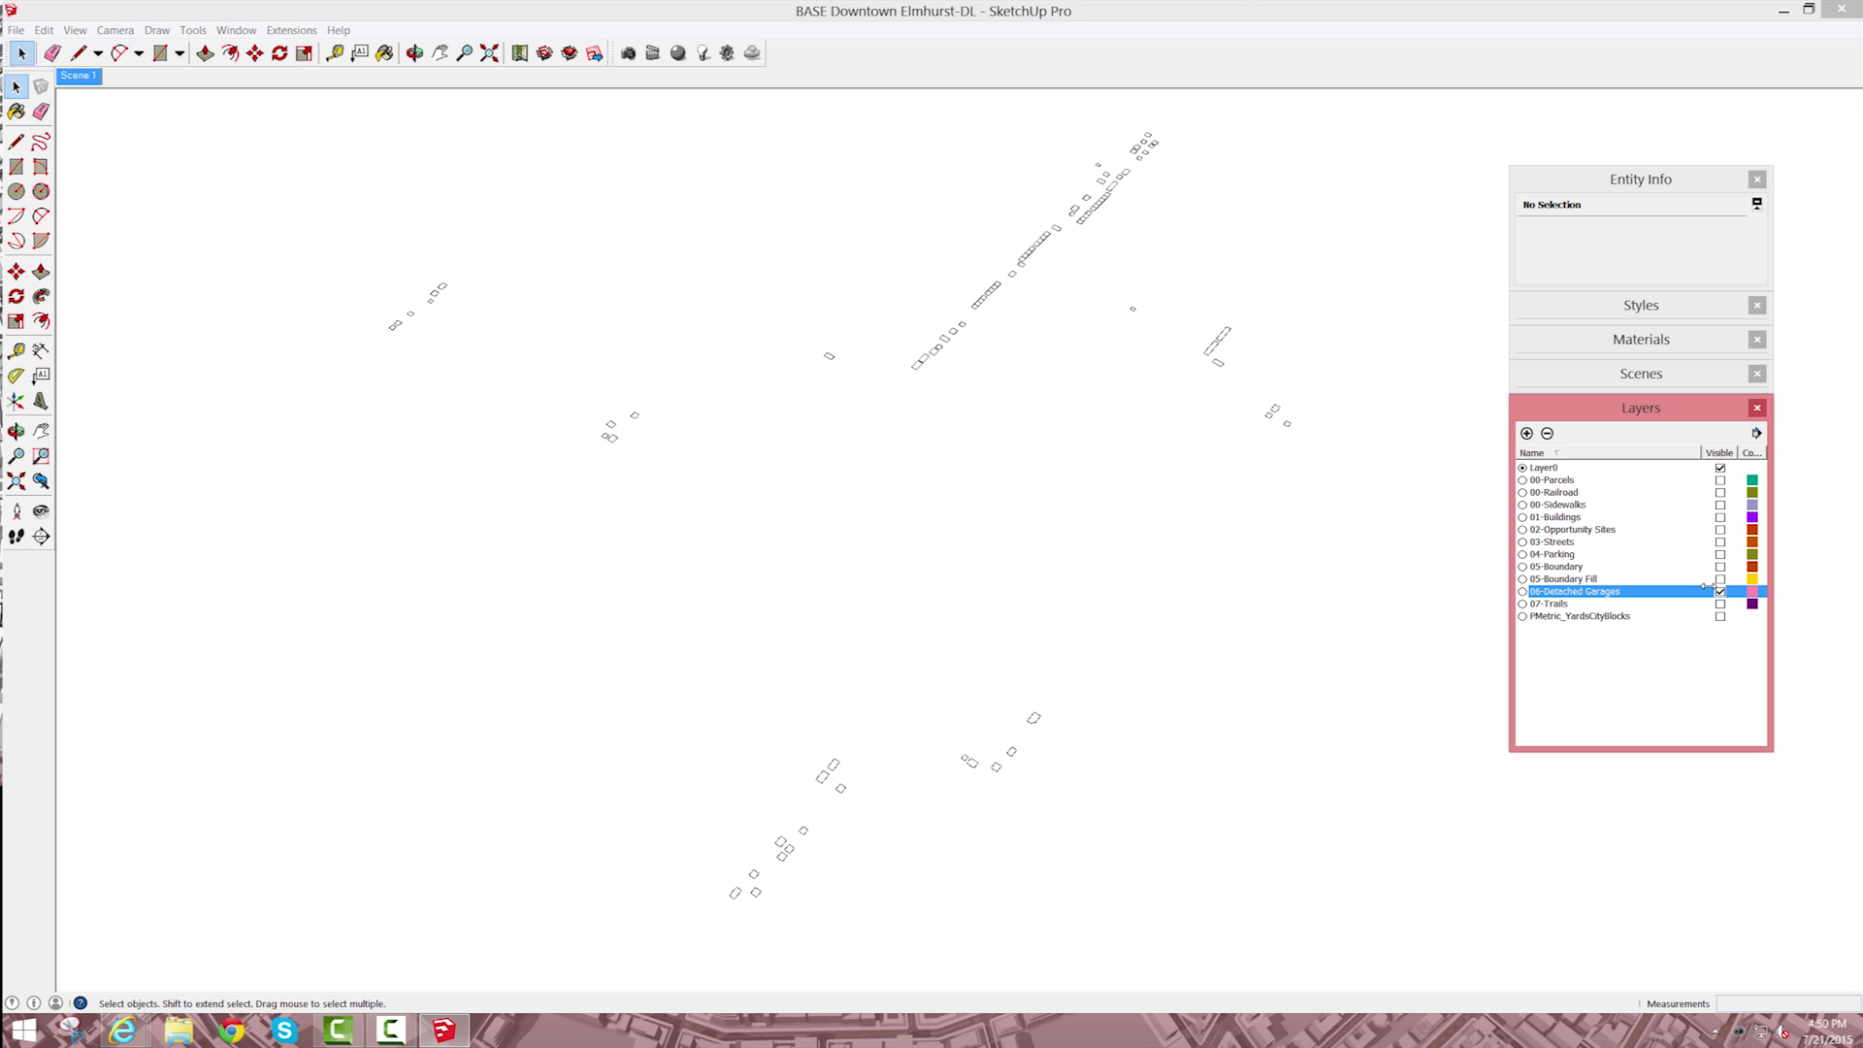
left_click(1721, 592)
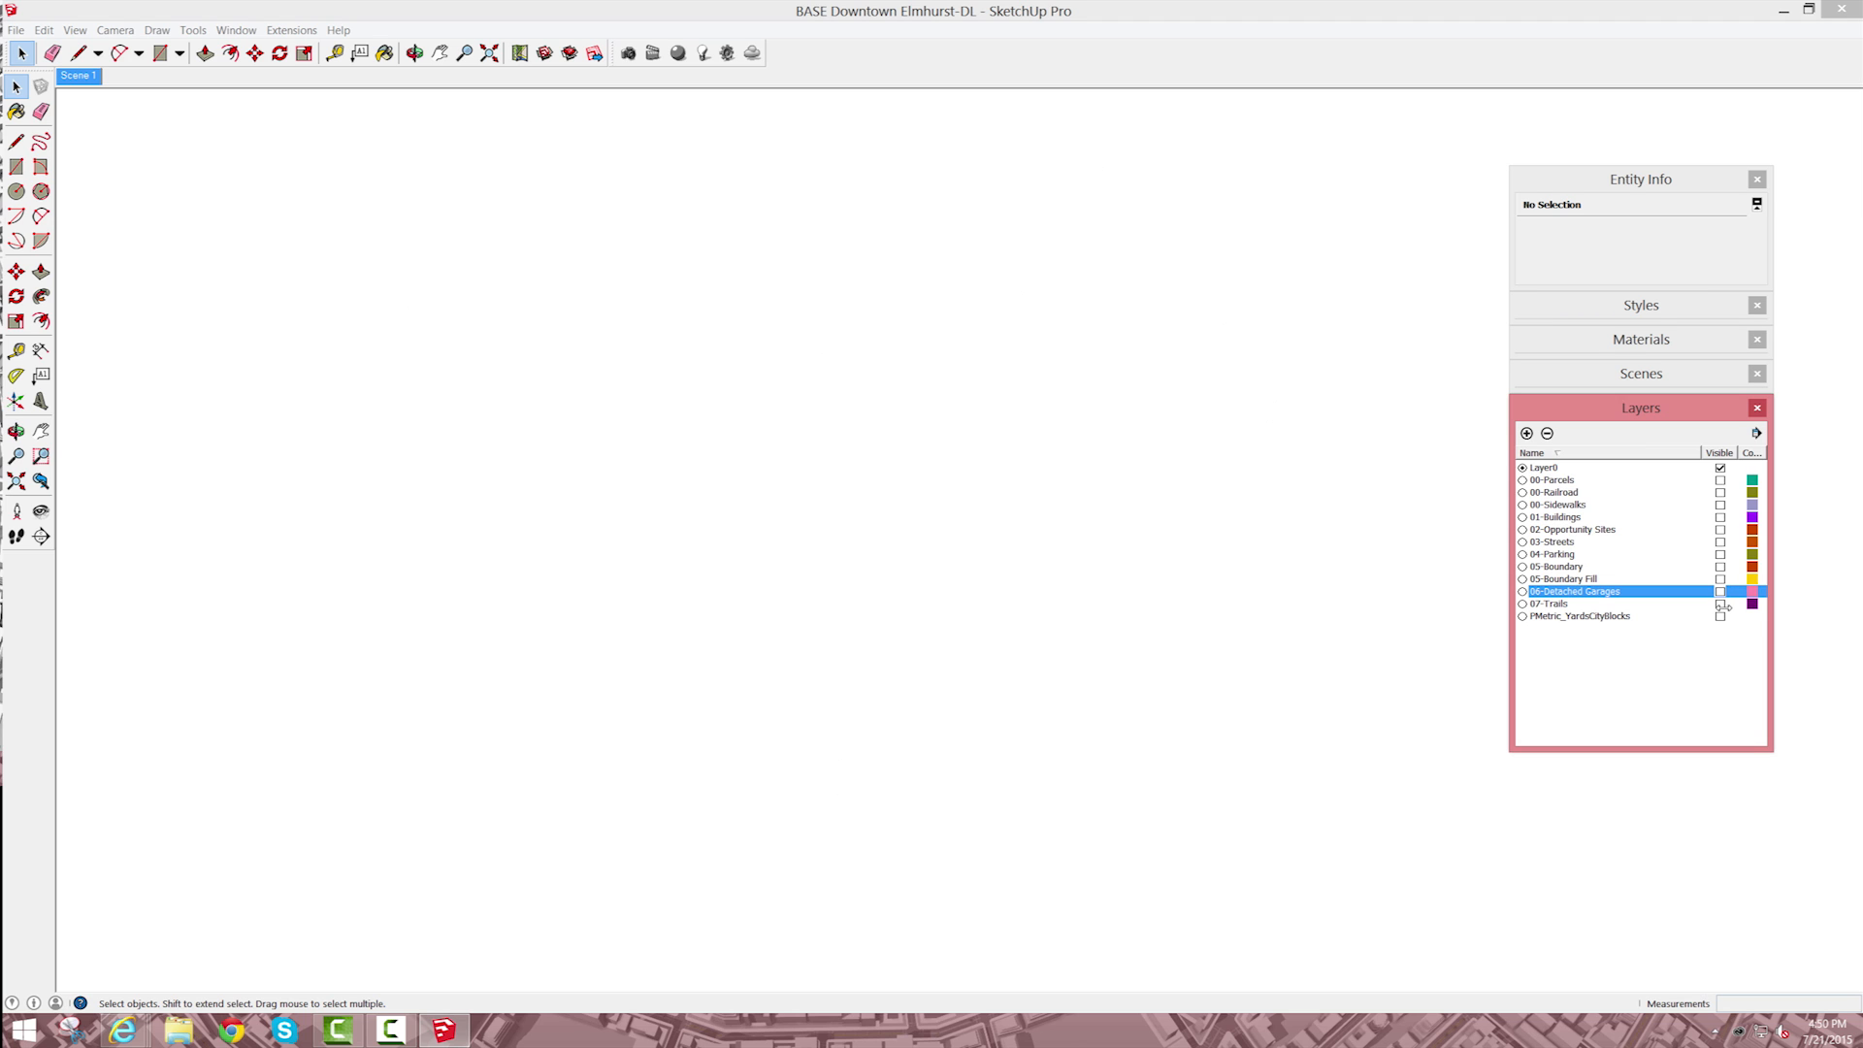
left_click(1720, 604)
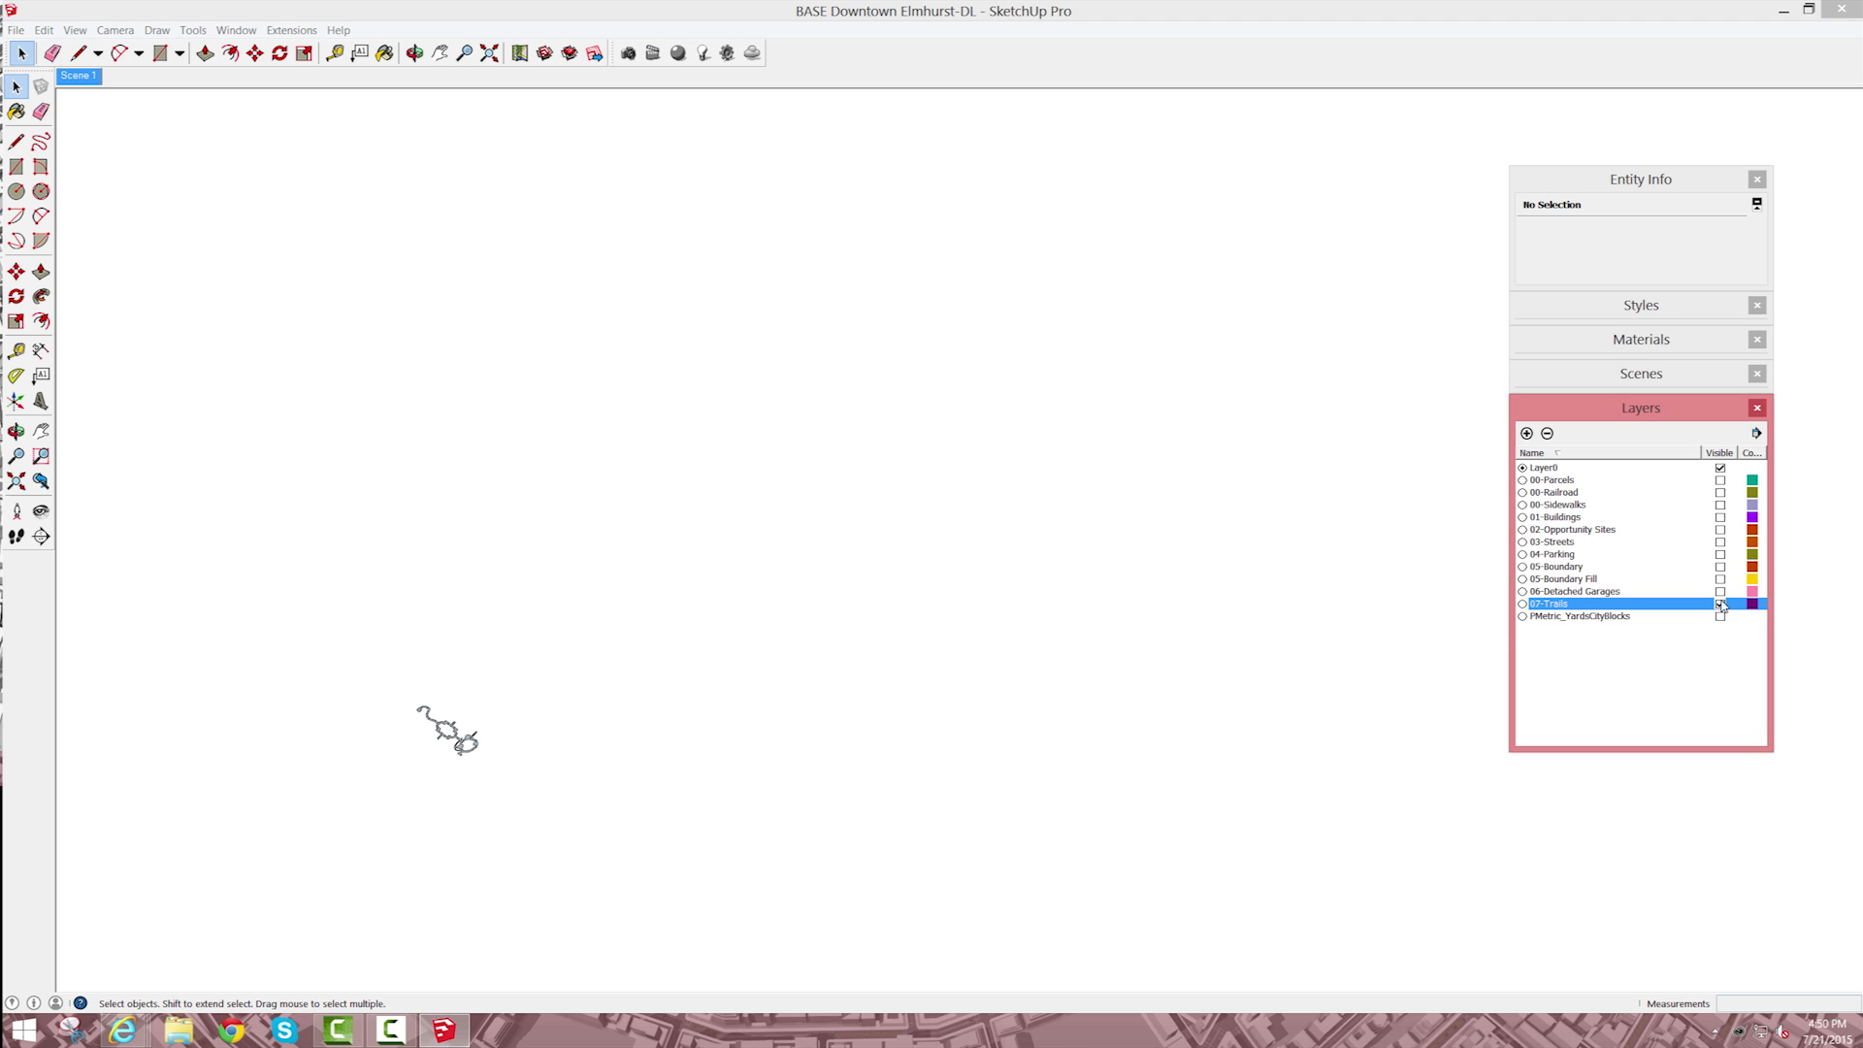
left_click(1721, 604)
Step: Show the 00-Sidewalks layer to work on the block whose sidewalk outline is unfilled
left_click(1721, 504)
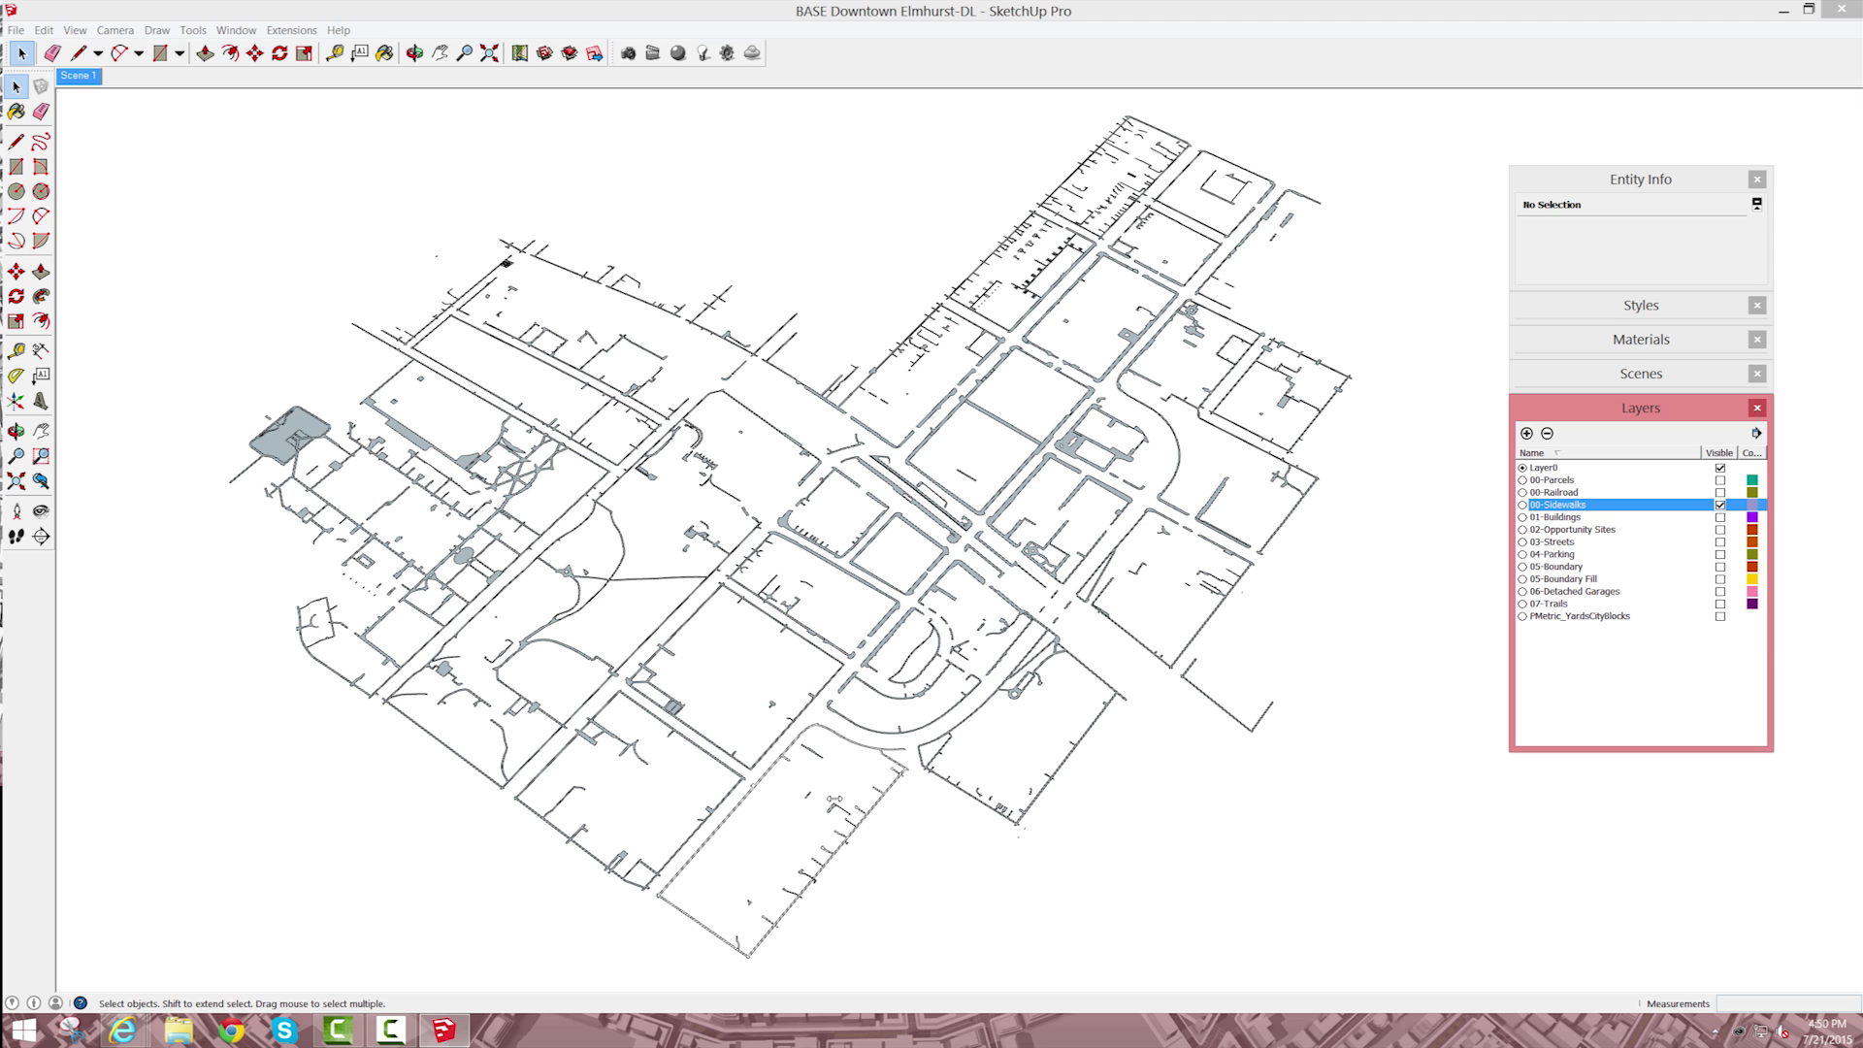
key("ctrl+shift+w")
left_click_drag(522, 726, 1010, 985)
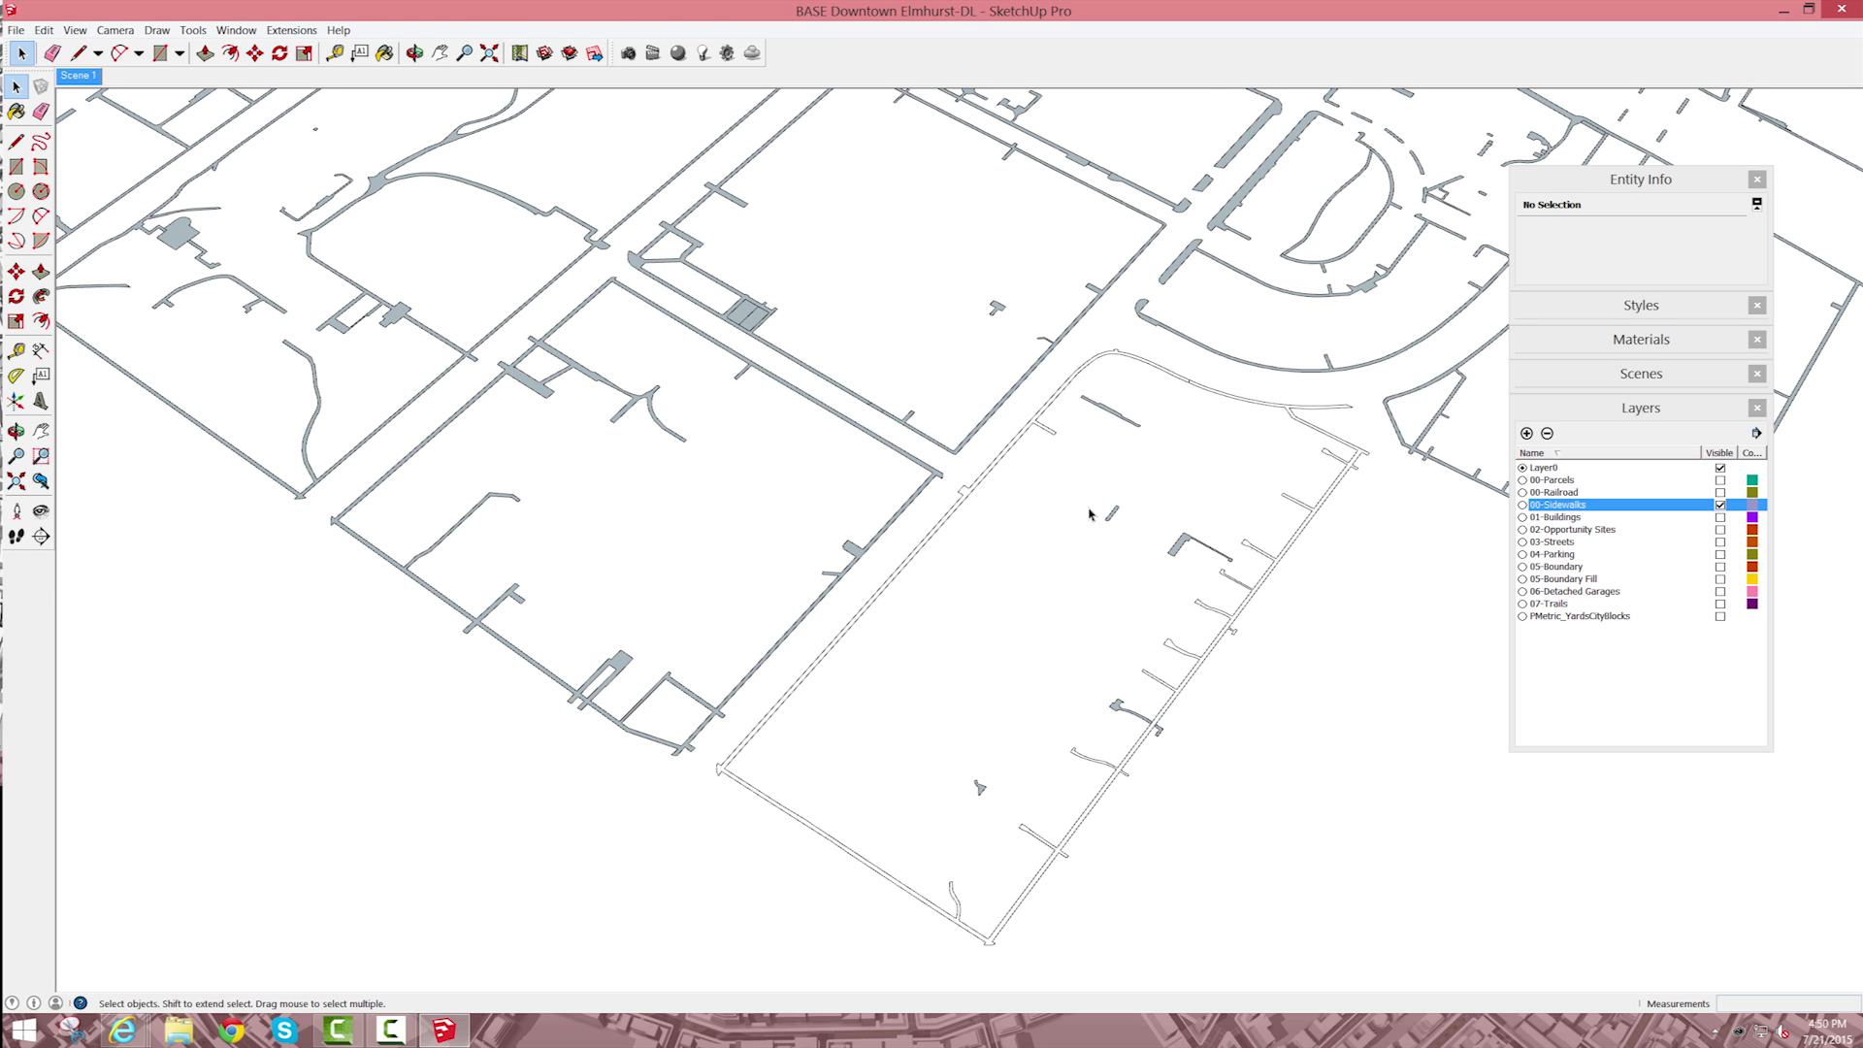
scroll(995, 447, "up", 3)
Step: Select the unfilled block's connected sidewalk edges inside the sidewalks component and run Make Faces on them
triple_click(994, 446)
scroll(1092, 496, "down", 2)
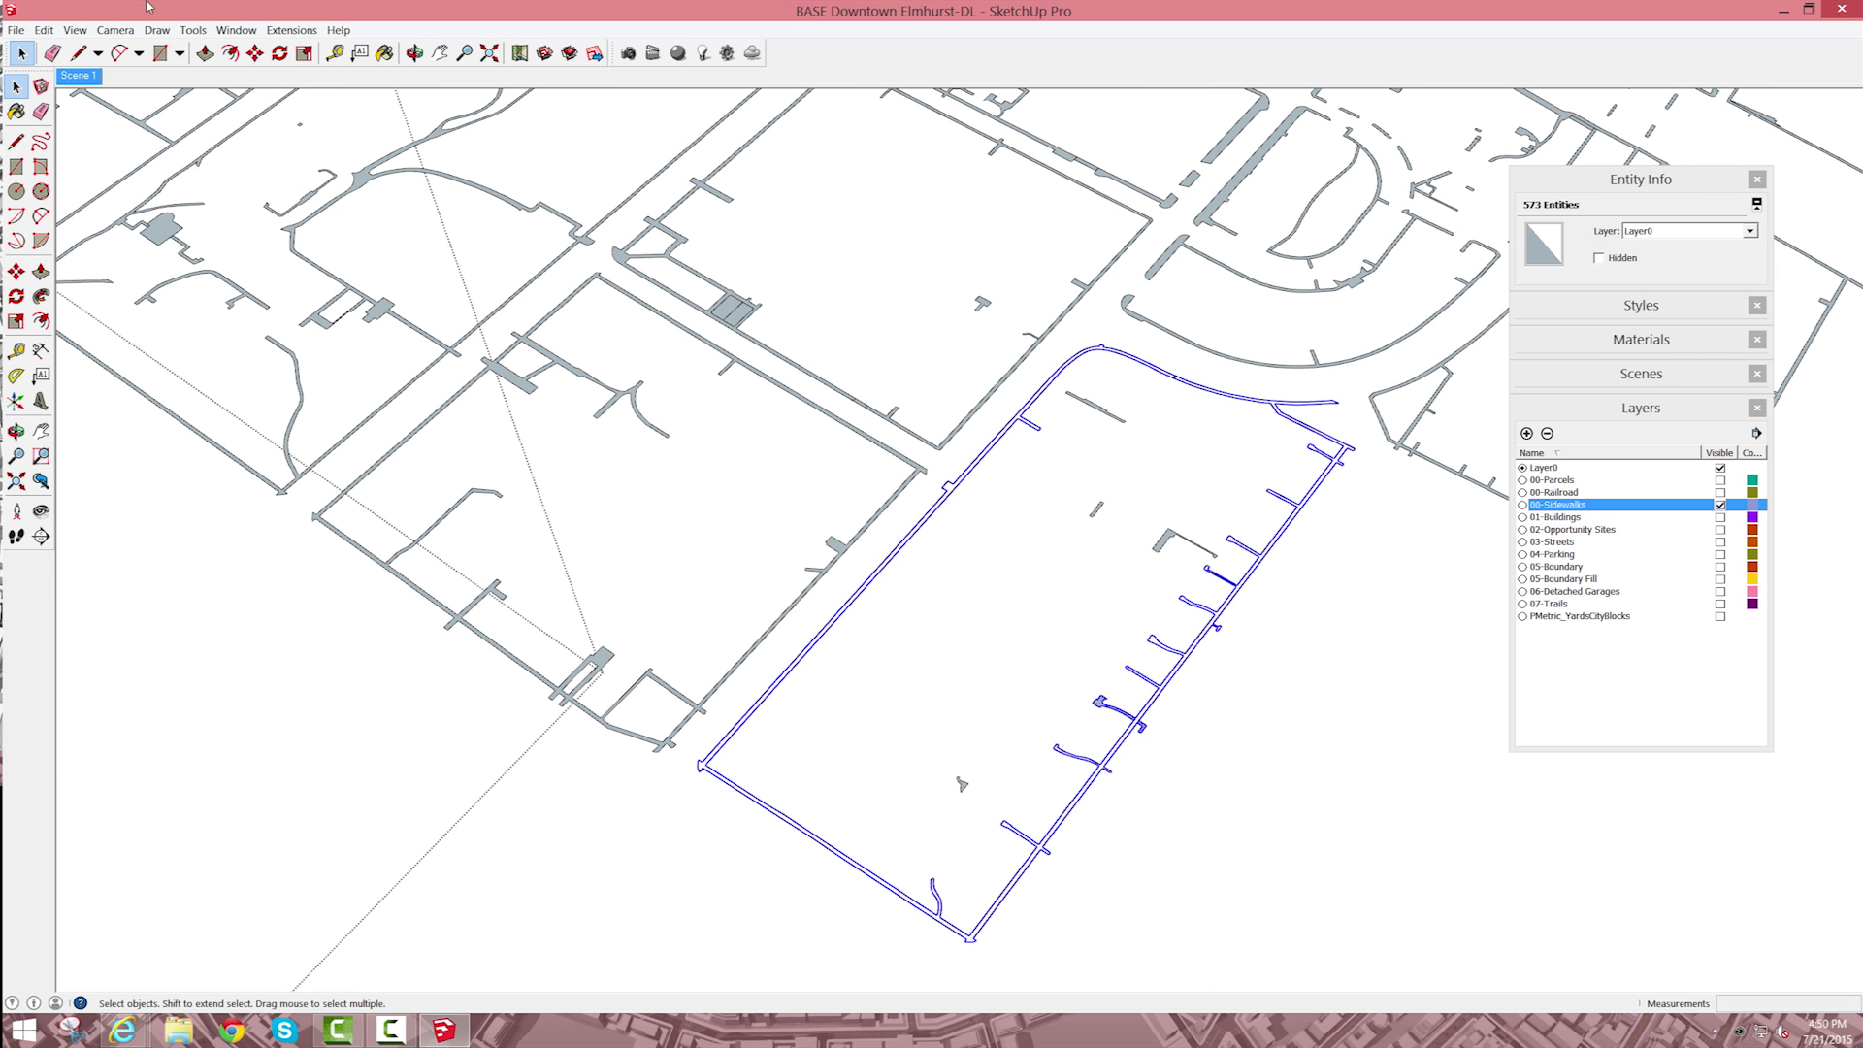
left_click(193, 30)
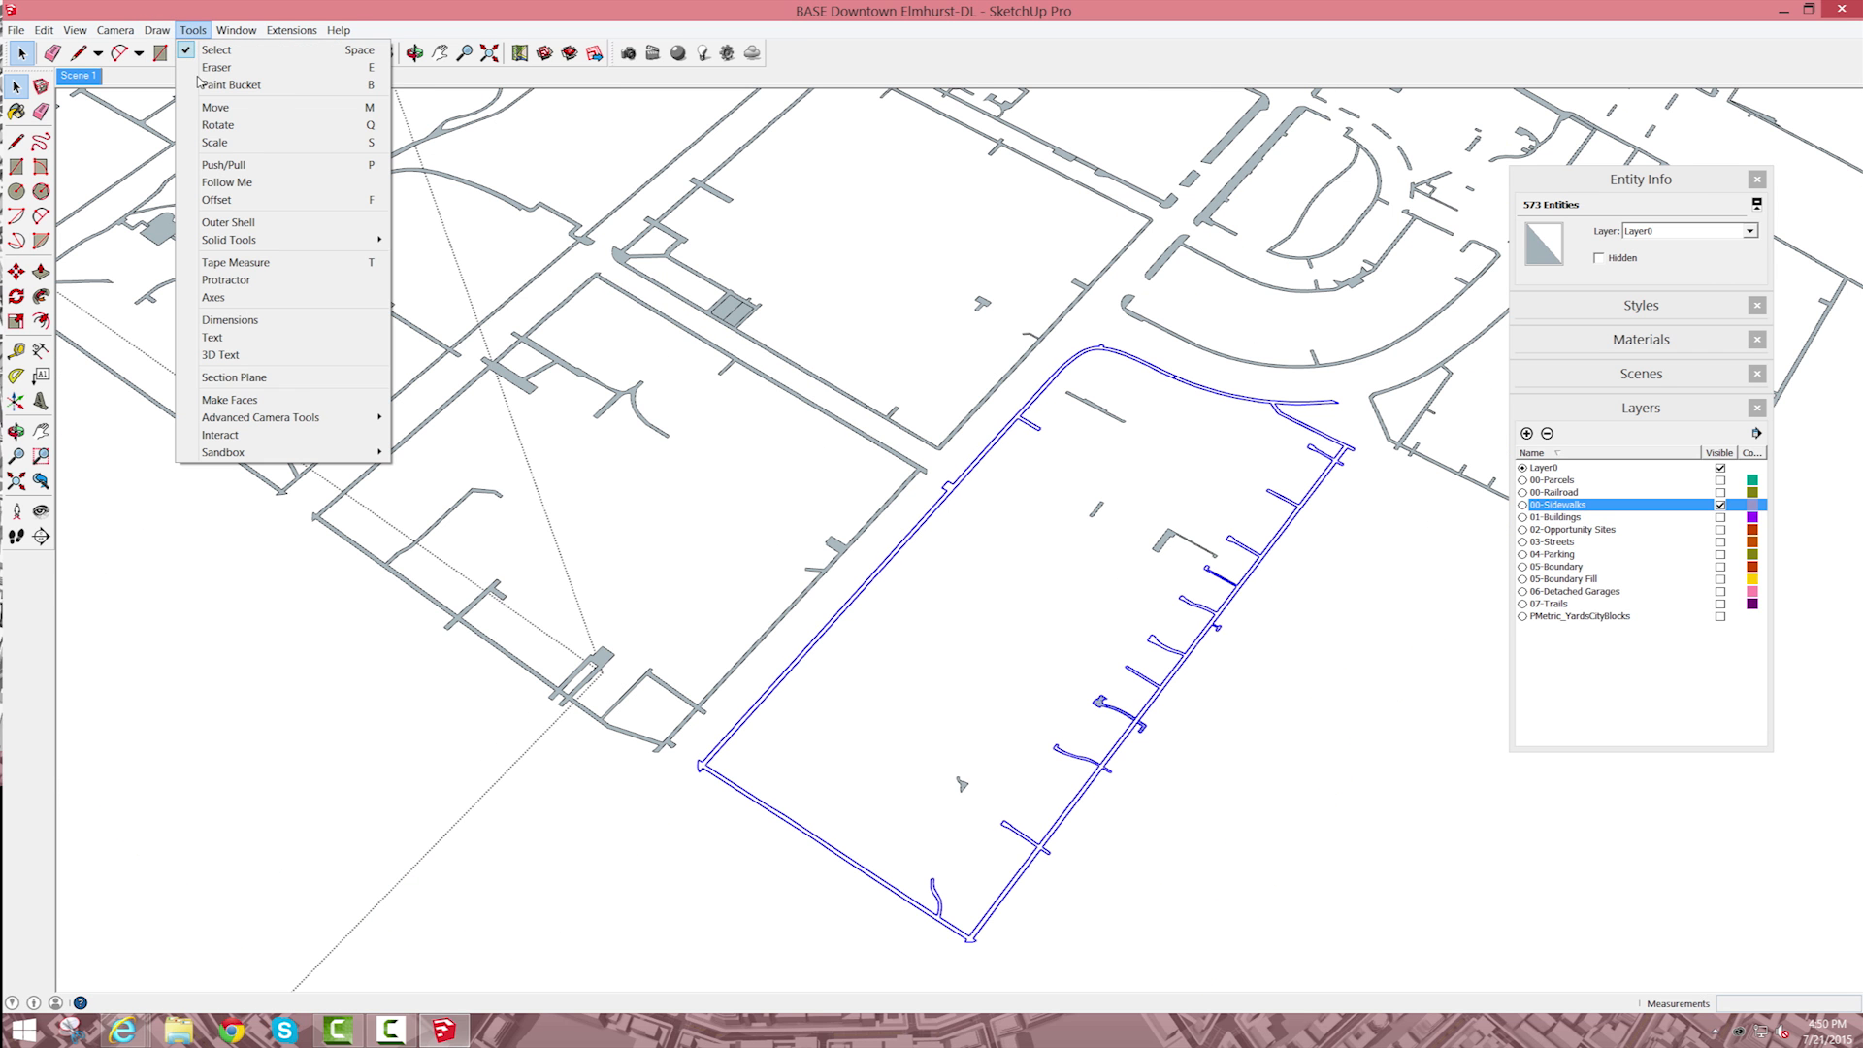
left_click(307, 409)
left_click(1097, 514)
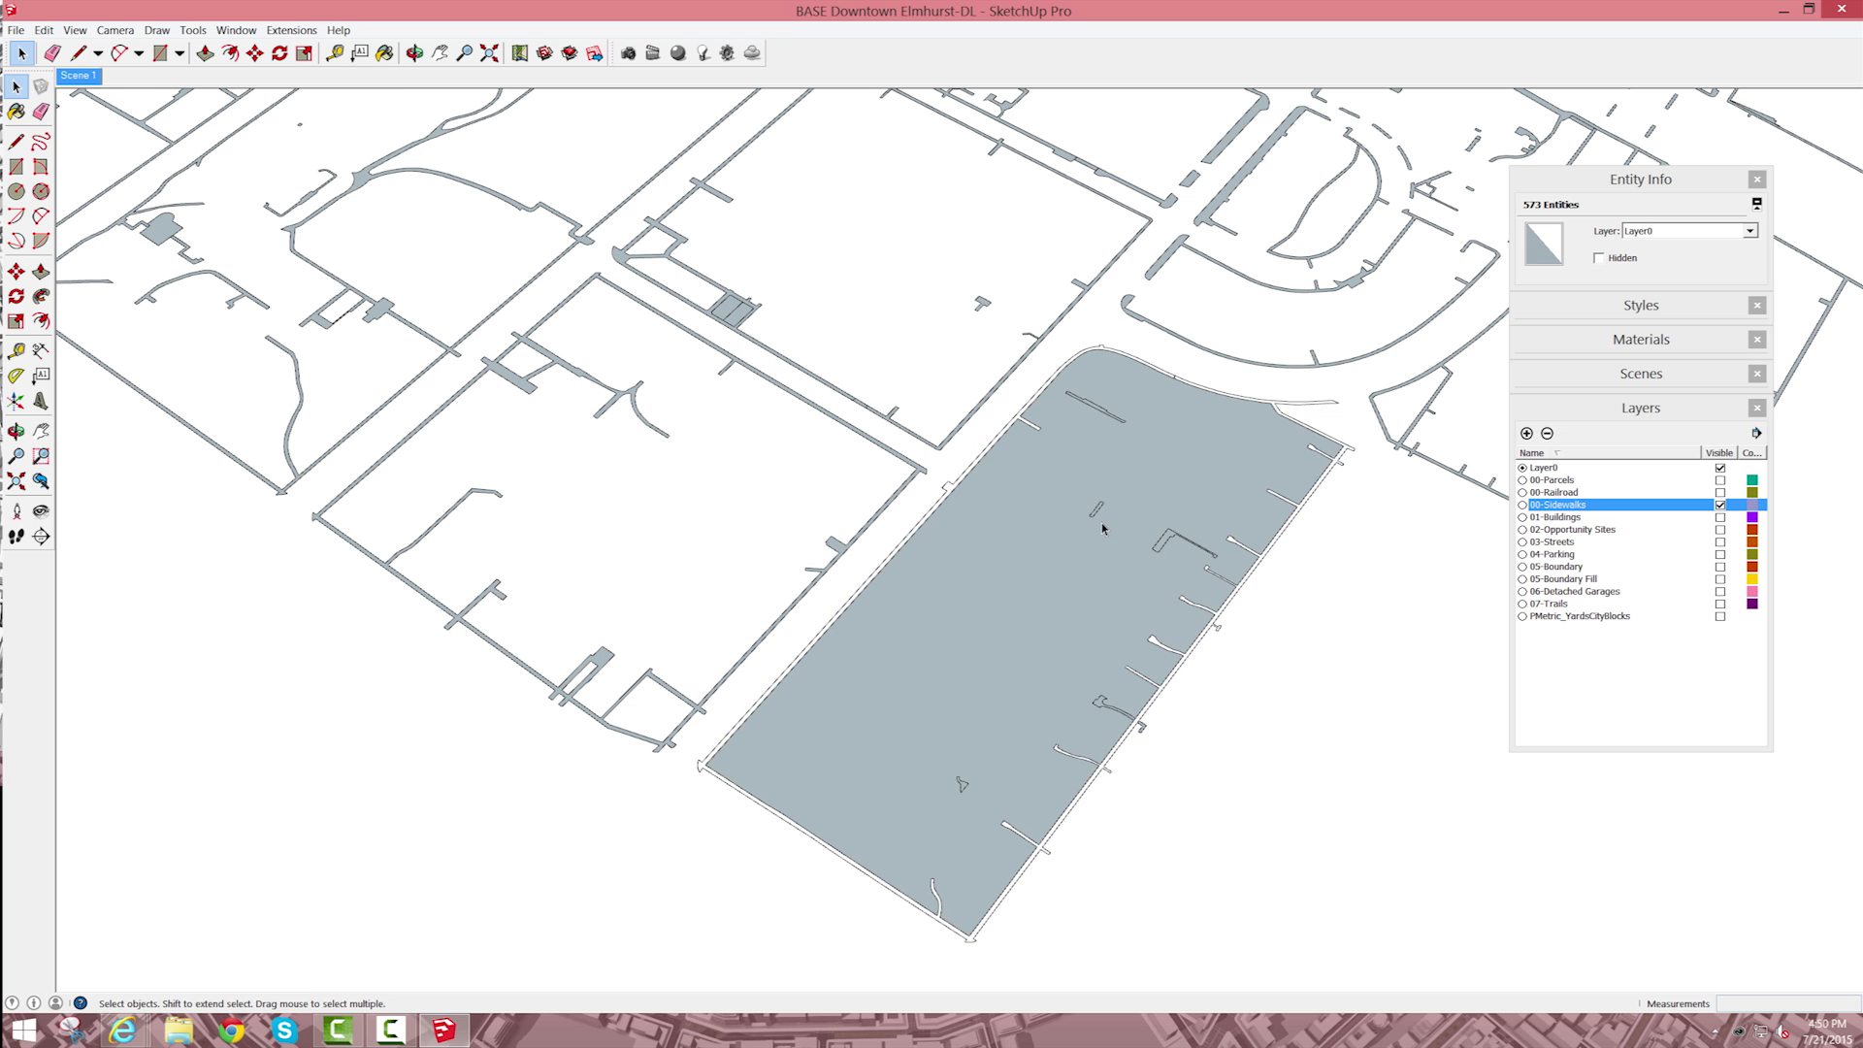
Step: Try deleting all connected geometry of the filled block, and undo the deletion
double_click(1201, 476)
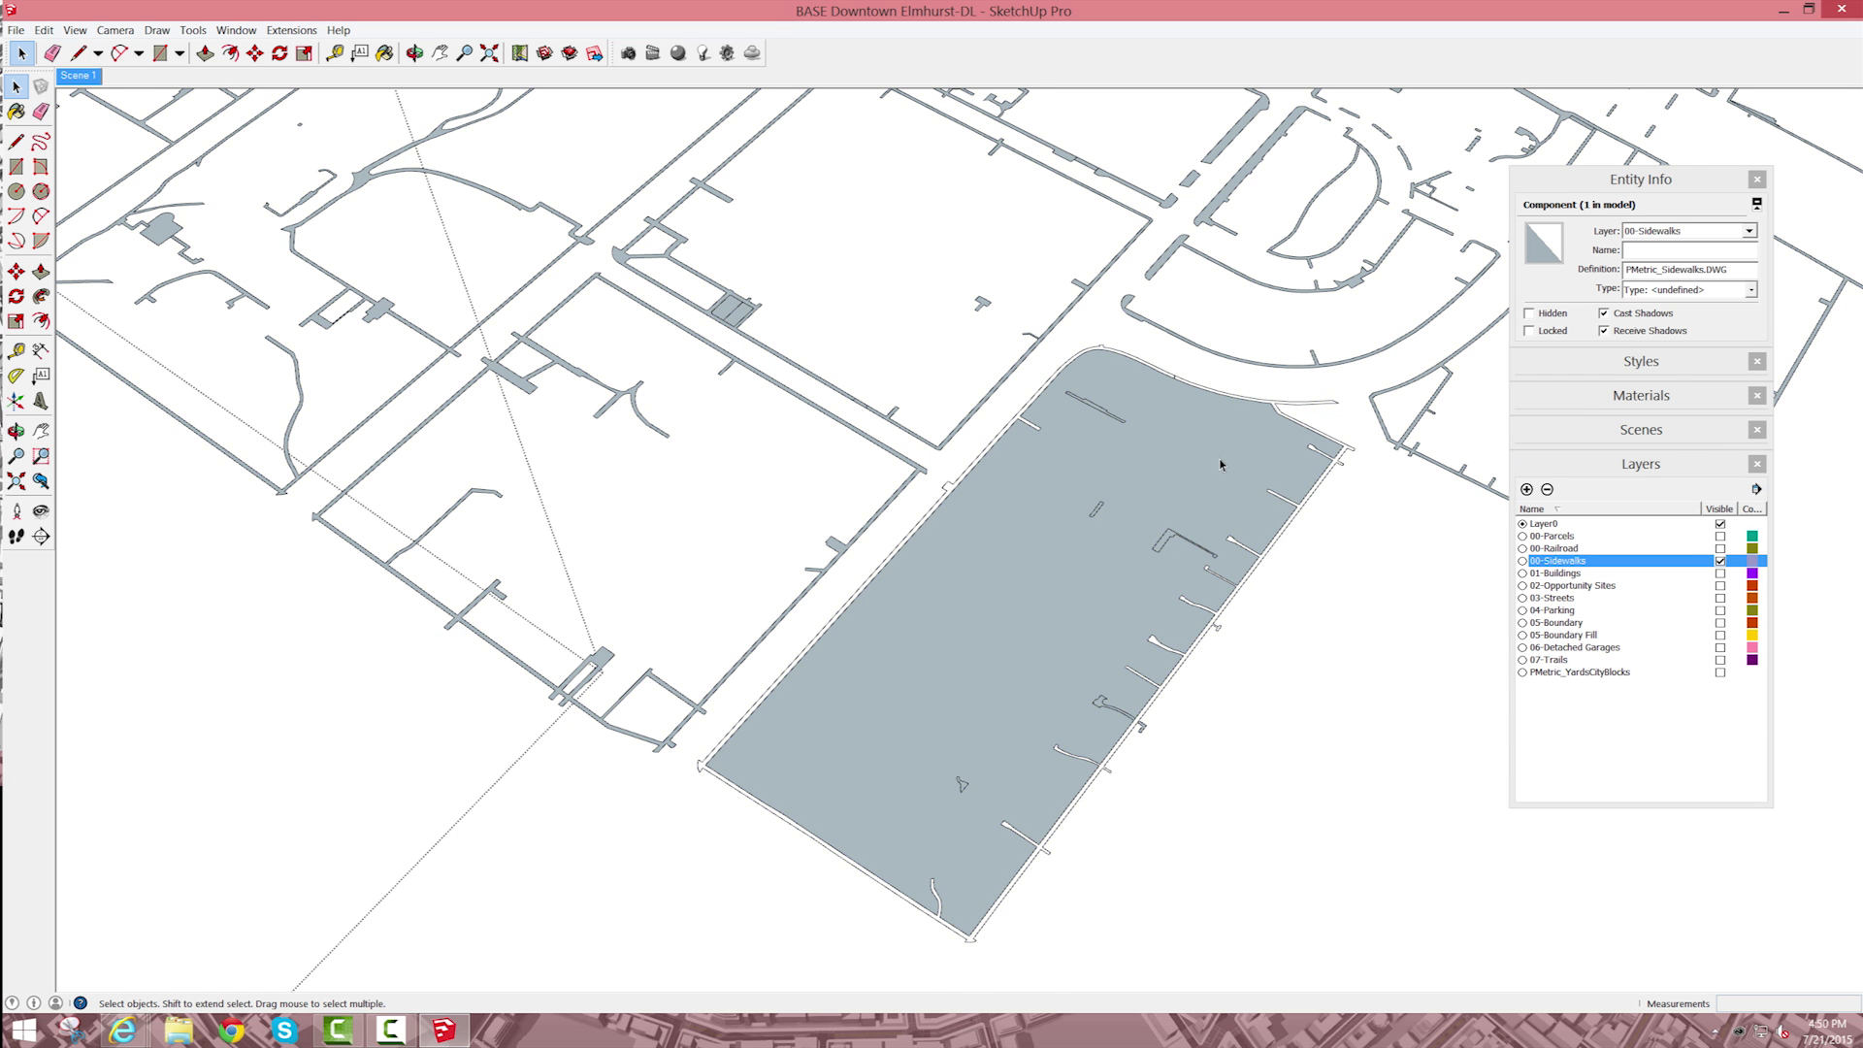
triple_click(1220, 461)
scroll(1219, 461, "up", 3)
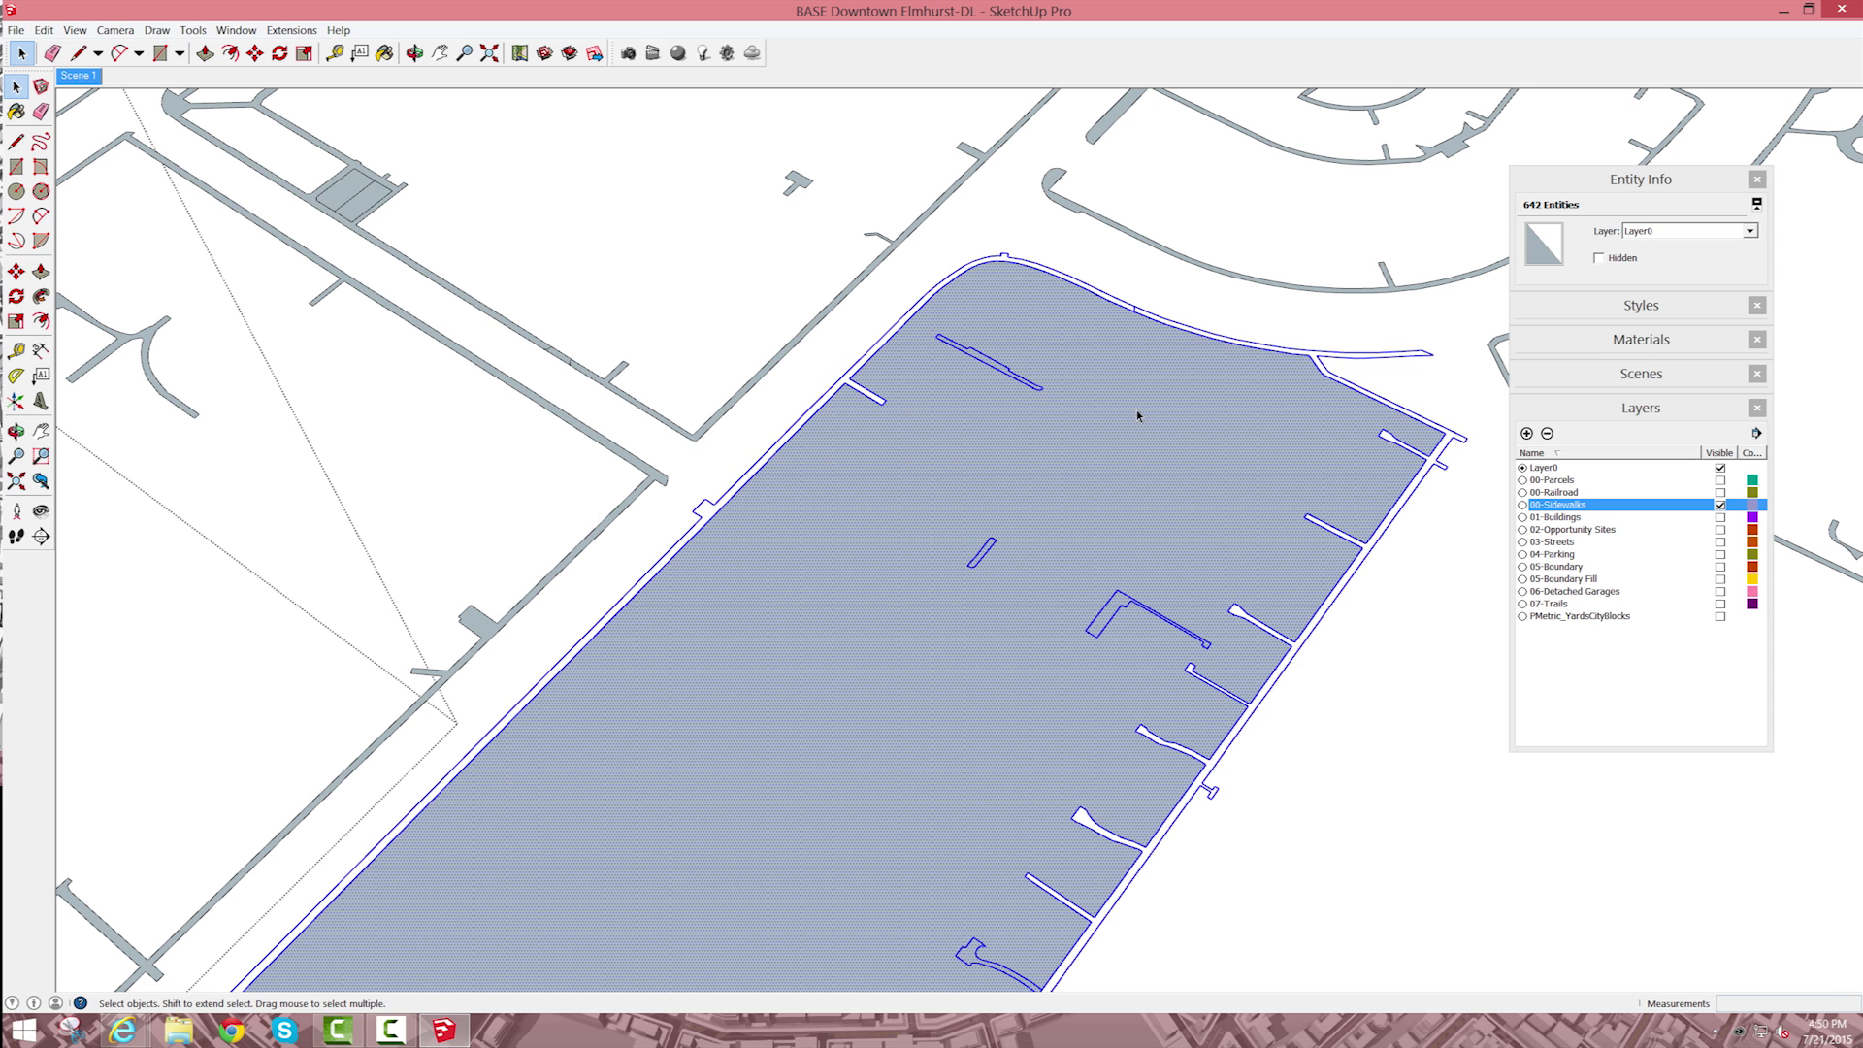
key("Delete")
key("ctrl+z")
Step: Delete only the large face that fills the block's interior, keeping the sidewalk edges
double_click(1140, 462)
left_click(1165, 444)
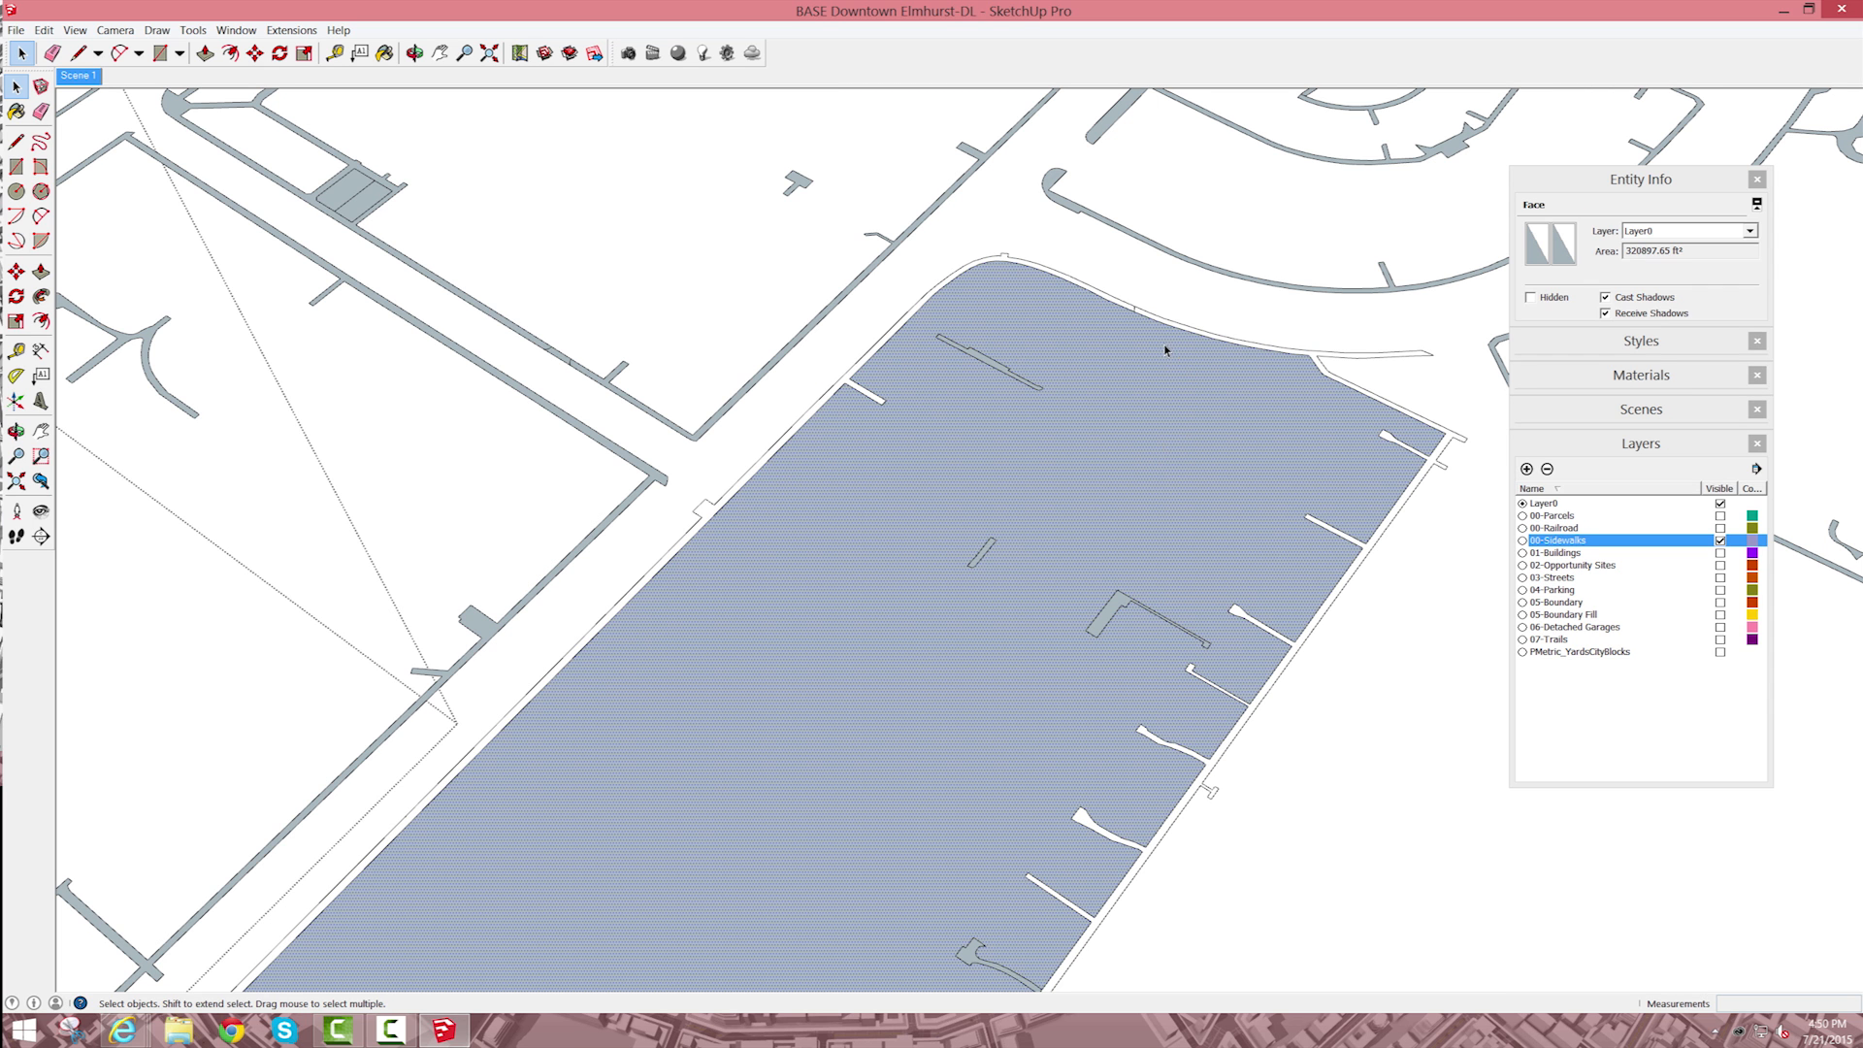
key("Delete")
scroll(1199, 450, "down", 2)
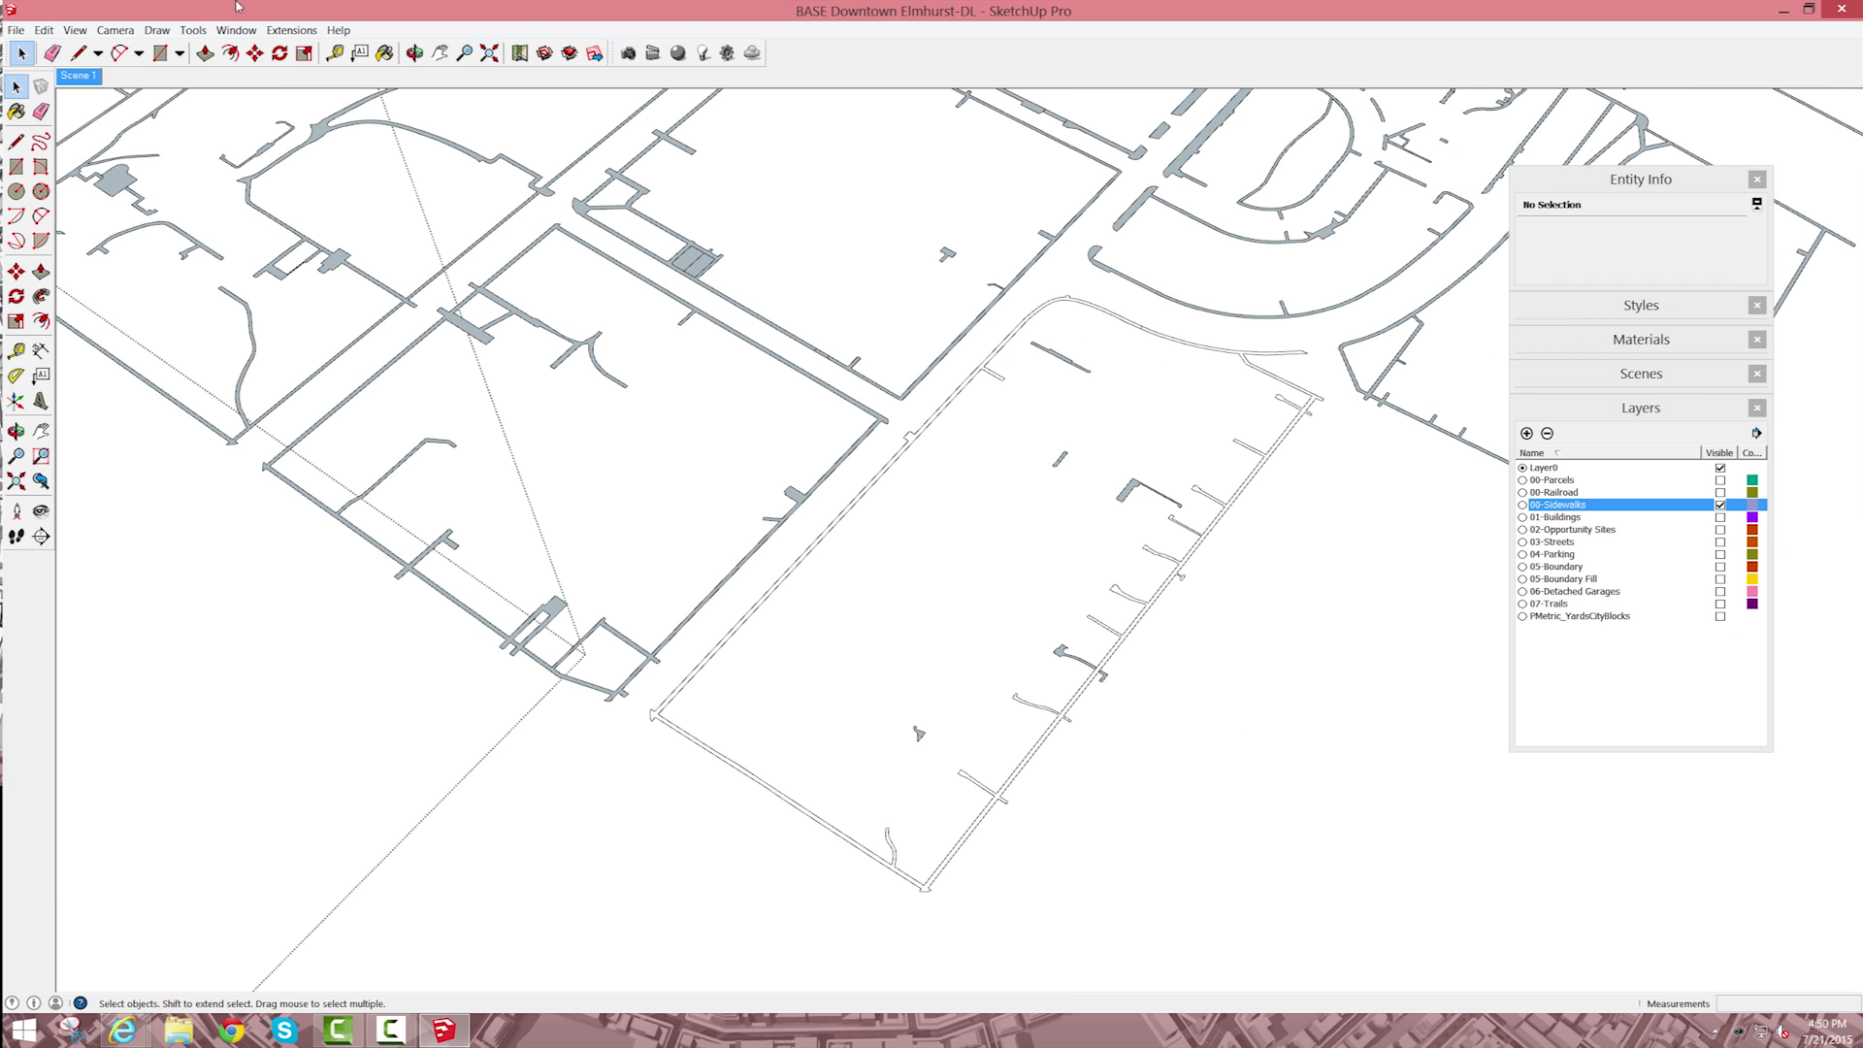
Step: Draw a short line about 9.75' long across the unfilled sidewalk strip on the block's long side
left_click(416, 57)
left_click_drag(1130, 607, 1081, 561)
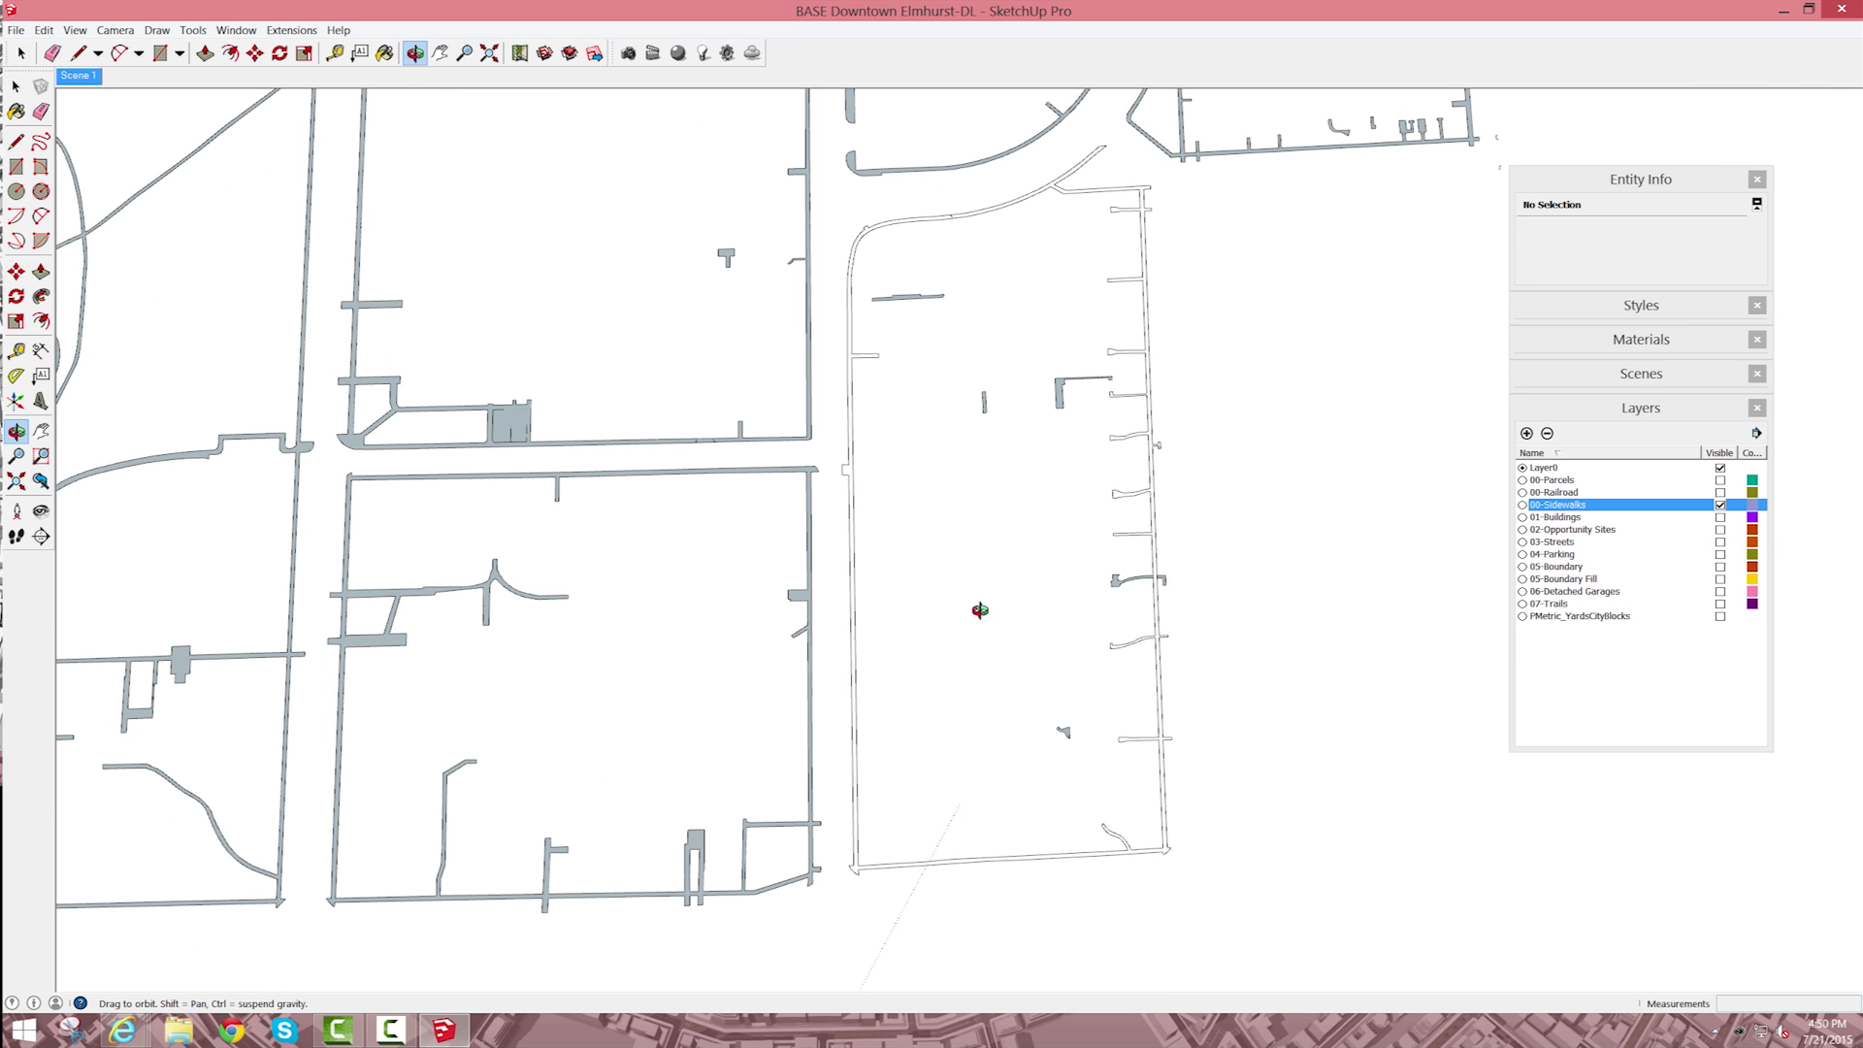
scroll(949, 687, "up", 1)
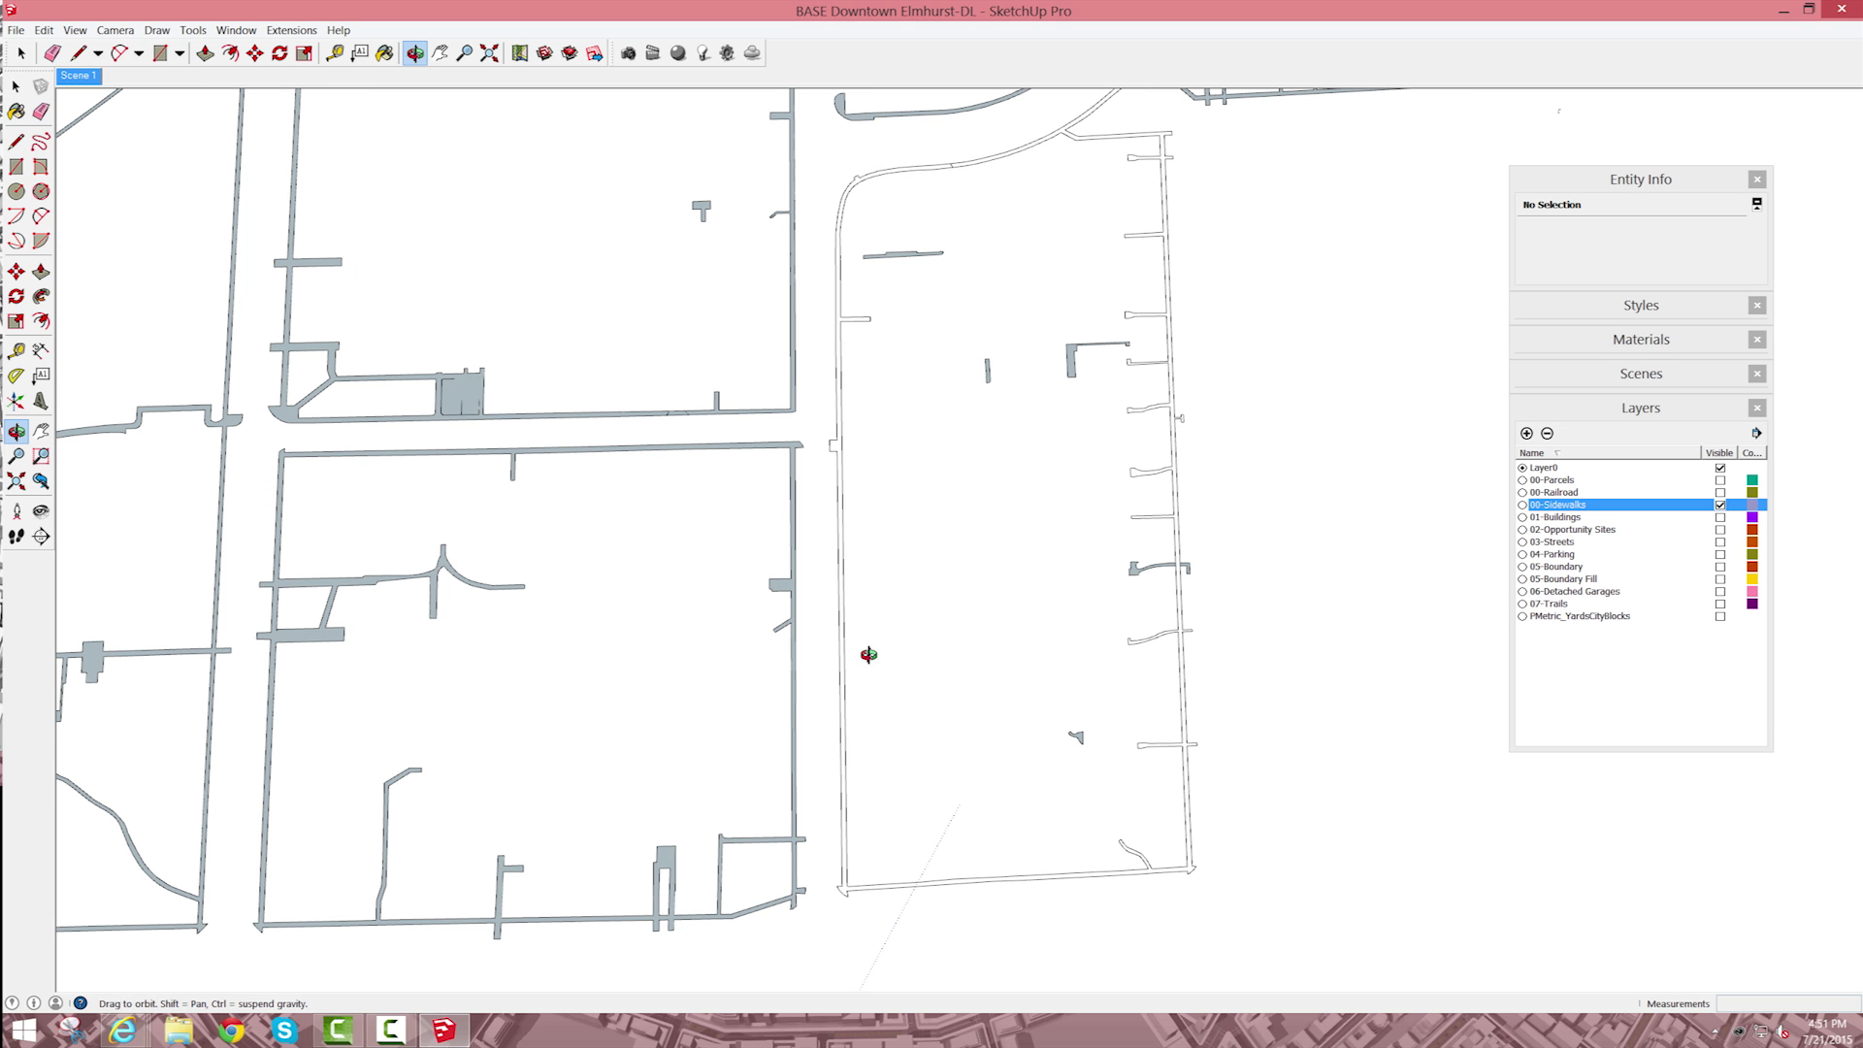
key("l")
scroll(854, 654, "up", 6)
left_click(825, 655)
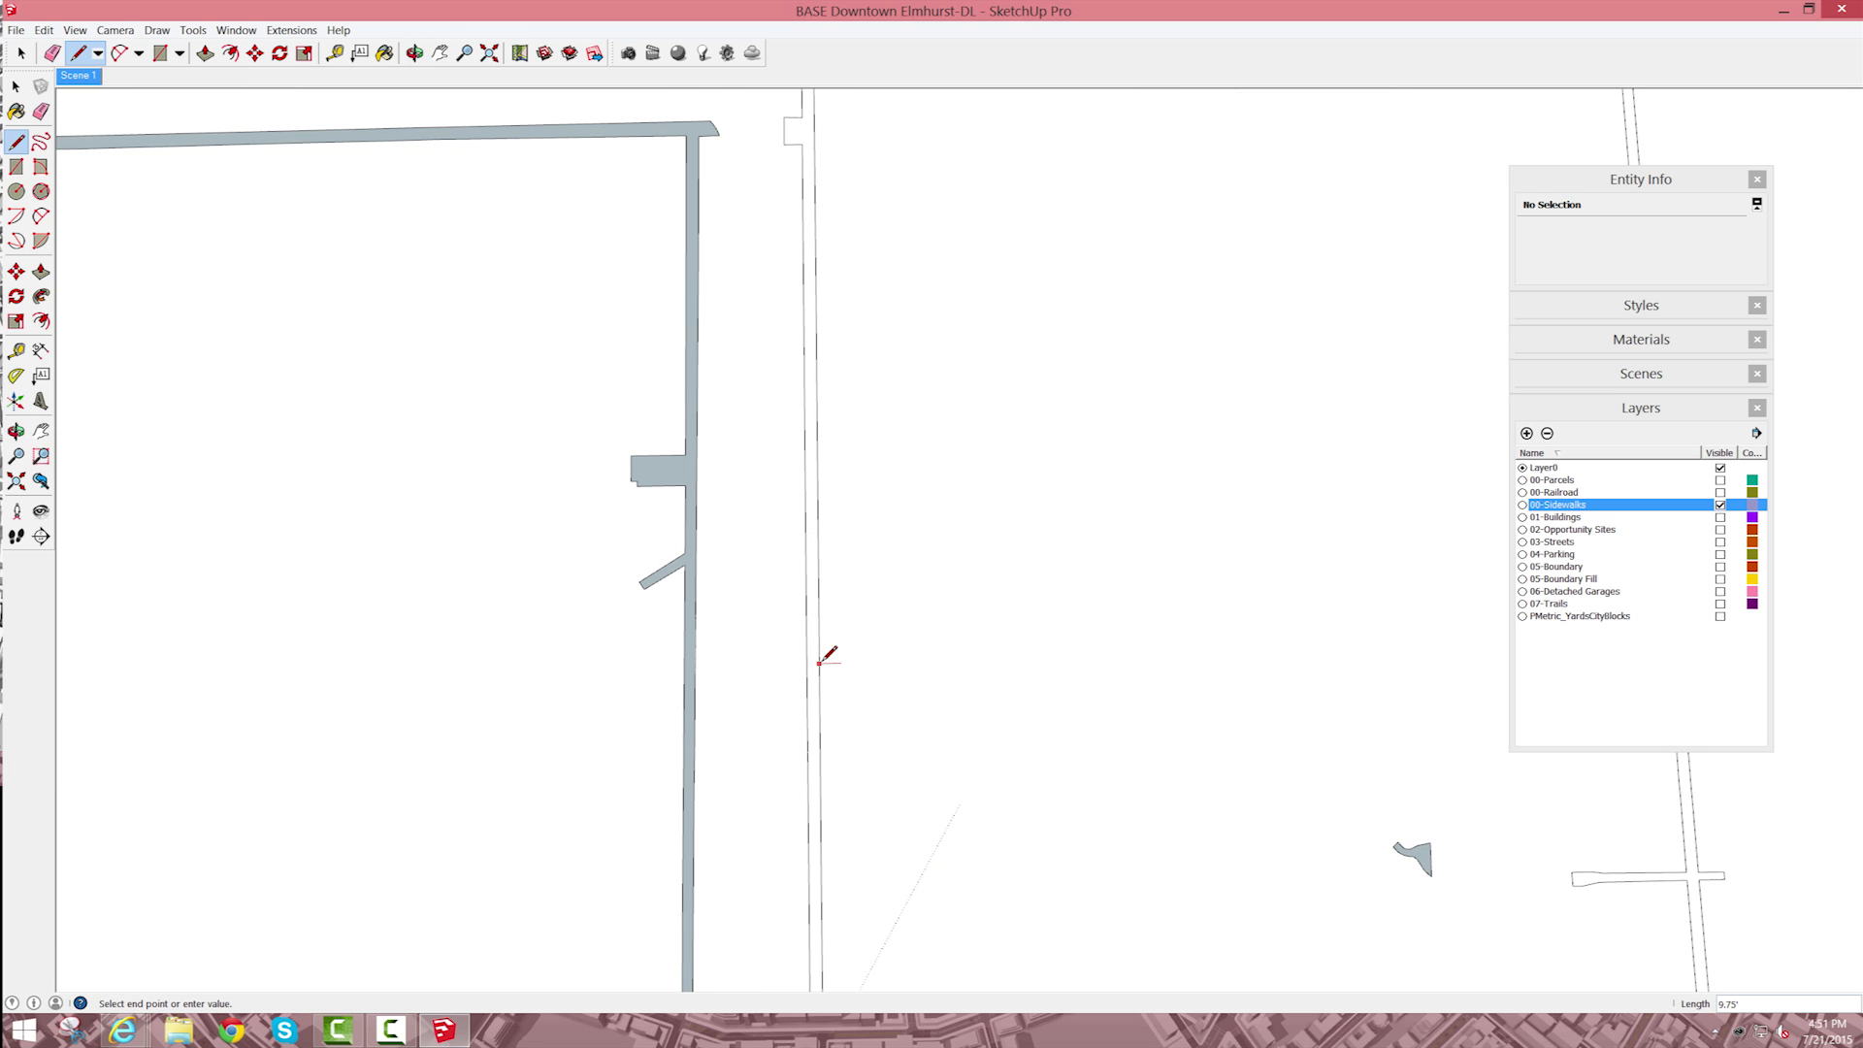
scroll(821, 652, "up", 2)
key("Escape")
key("space")
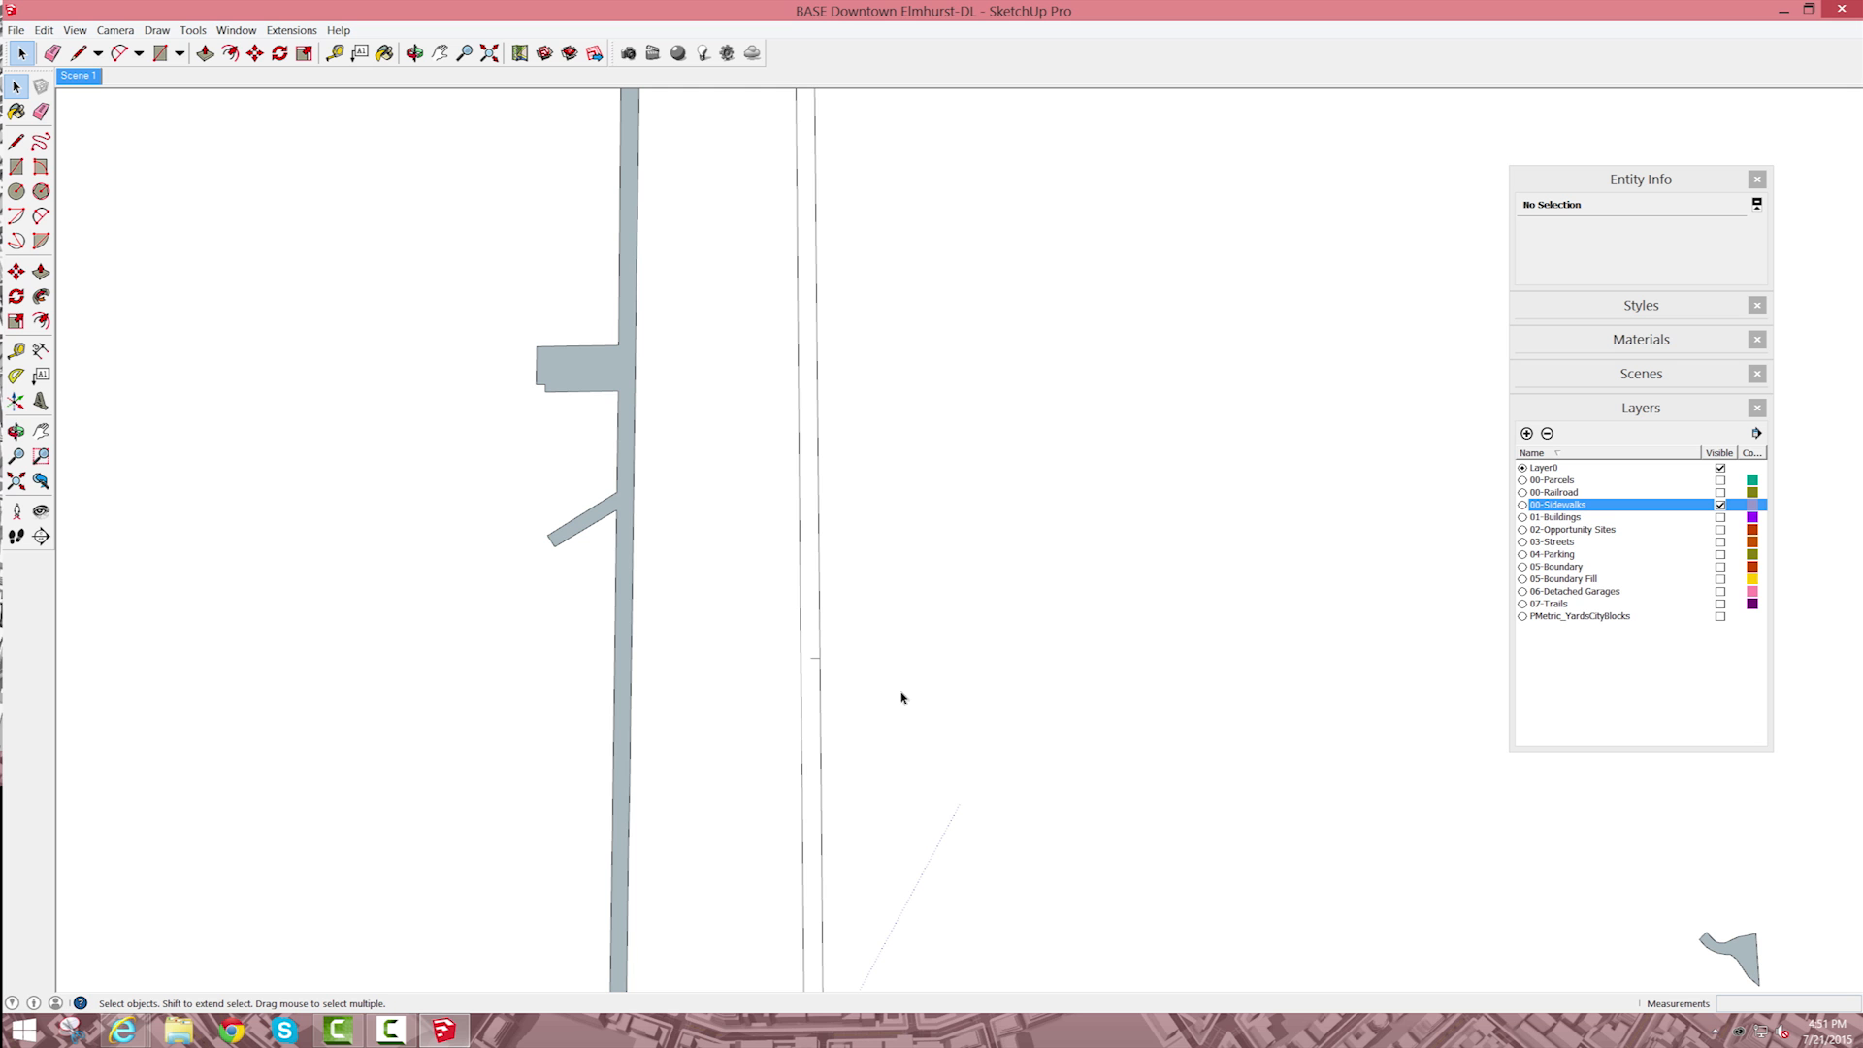
Step: Erase the short line drawn across the sidewalk strip
scroll(878, 660, "up", 3)
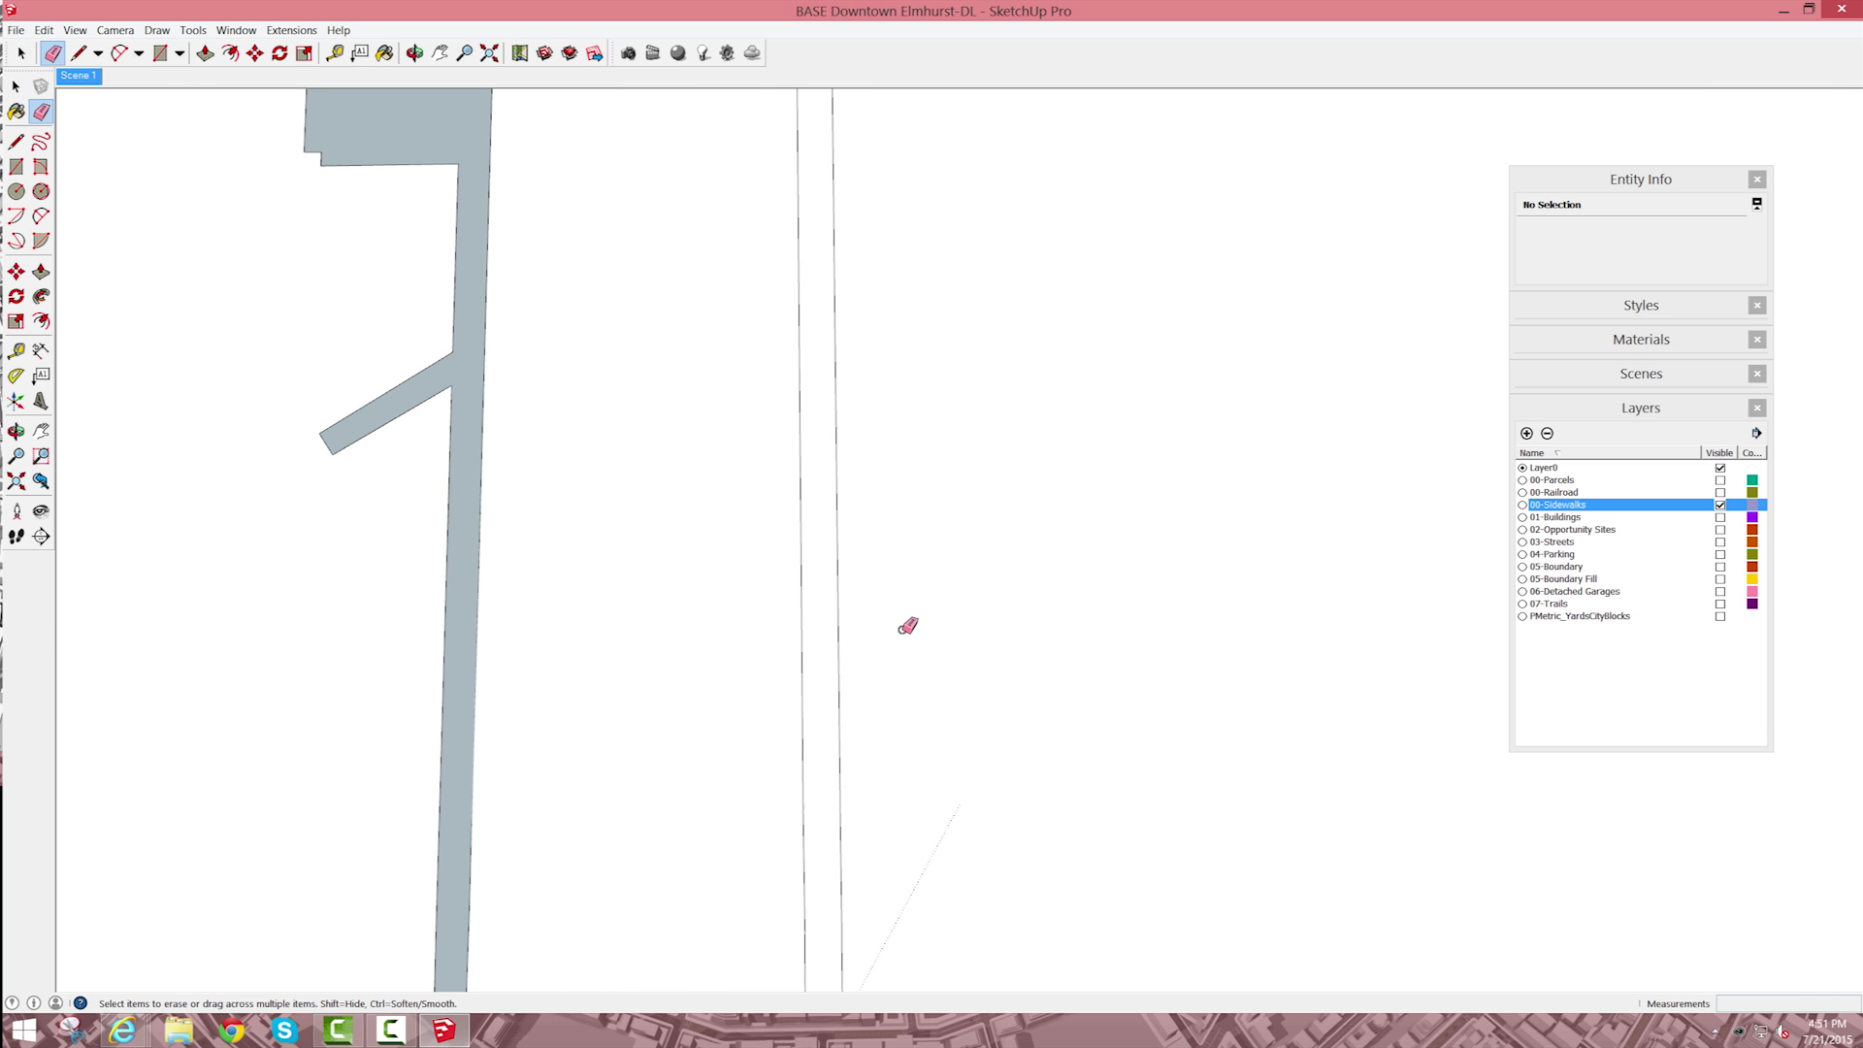
scroll(900, 636, "down", 5)
scroll(903, 616, "down", 1)
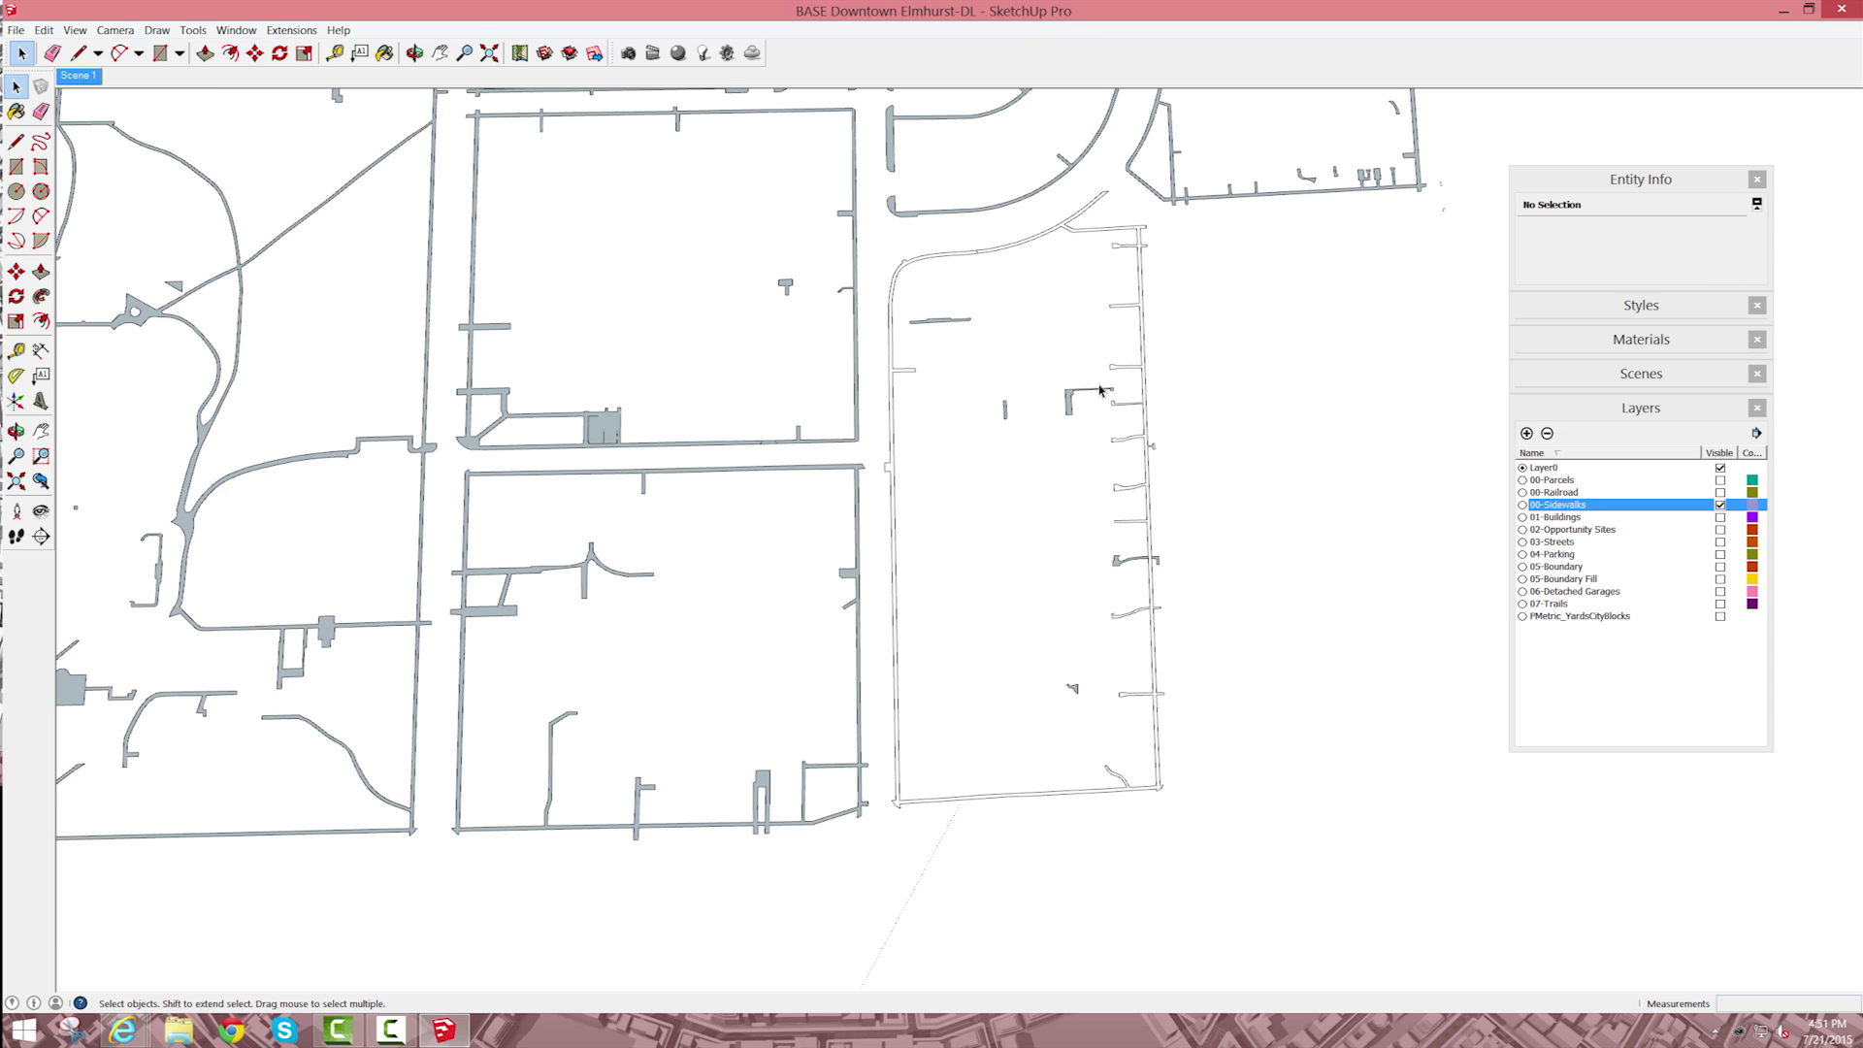
Step: Draw a line about 950' long lengthwise through the unfilled block, crossing the sidewalk strips at both ends, inside the sidewalks component
scroll(1094, 409, "up", 1)
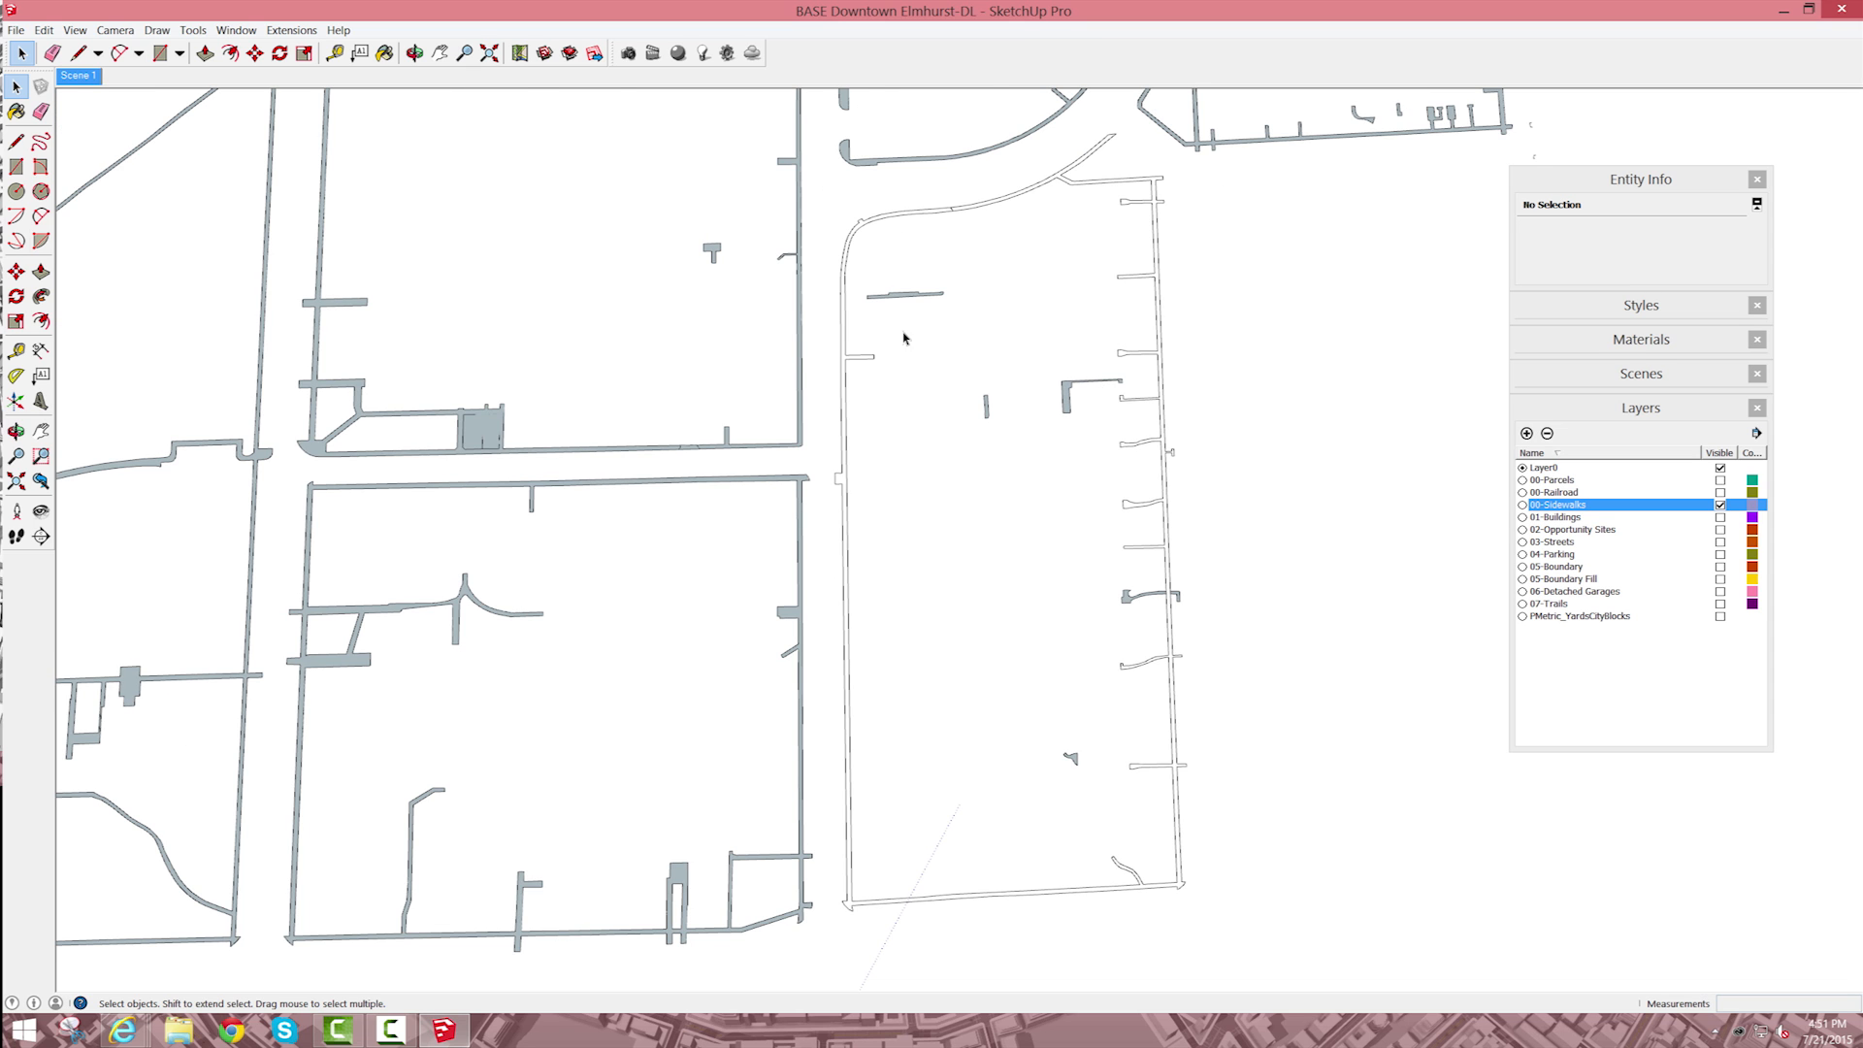
scroll(904, 337, "down", 1)
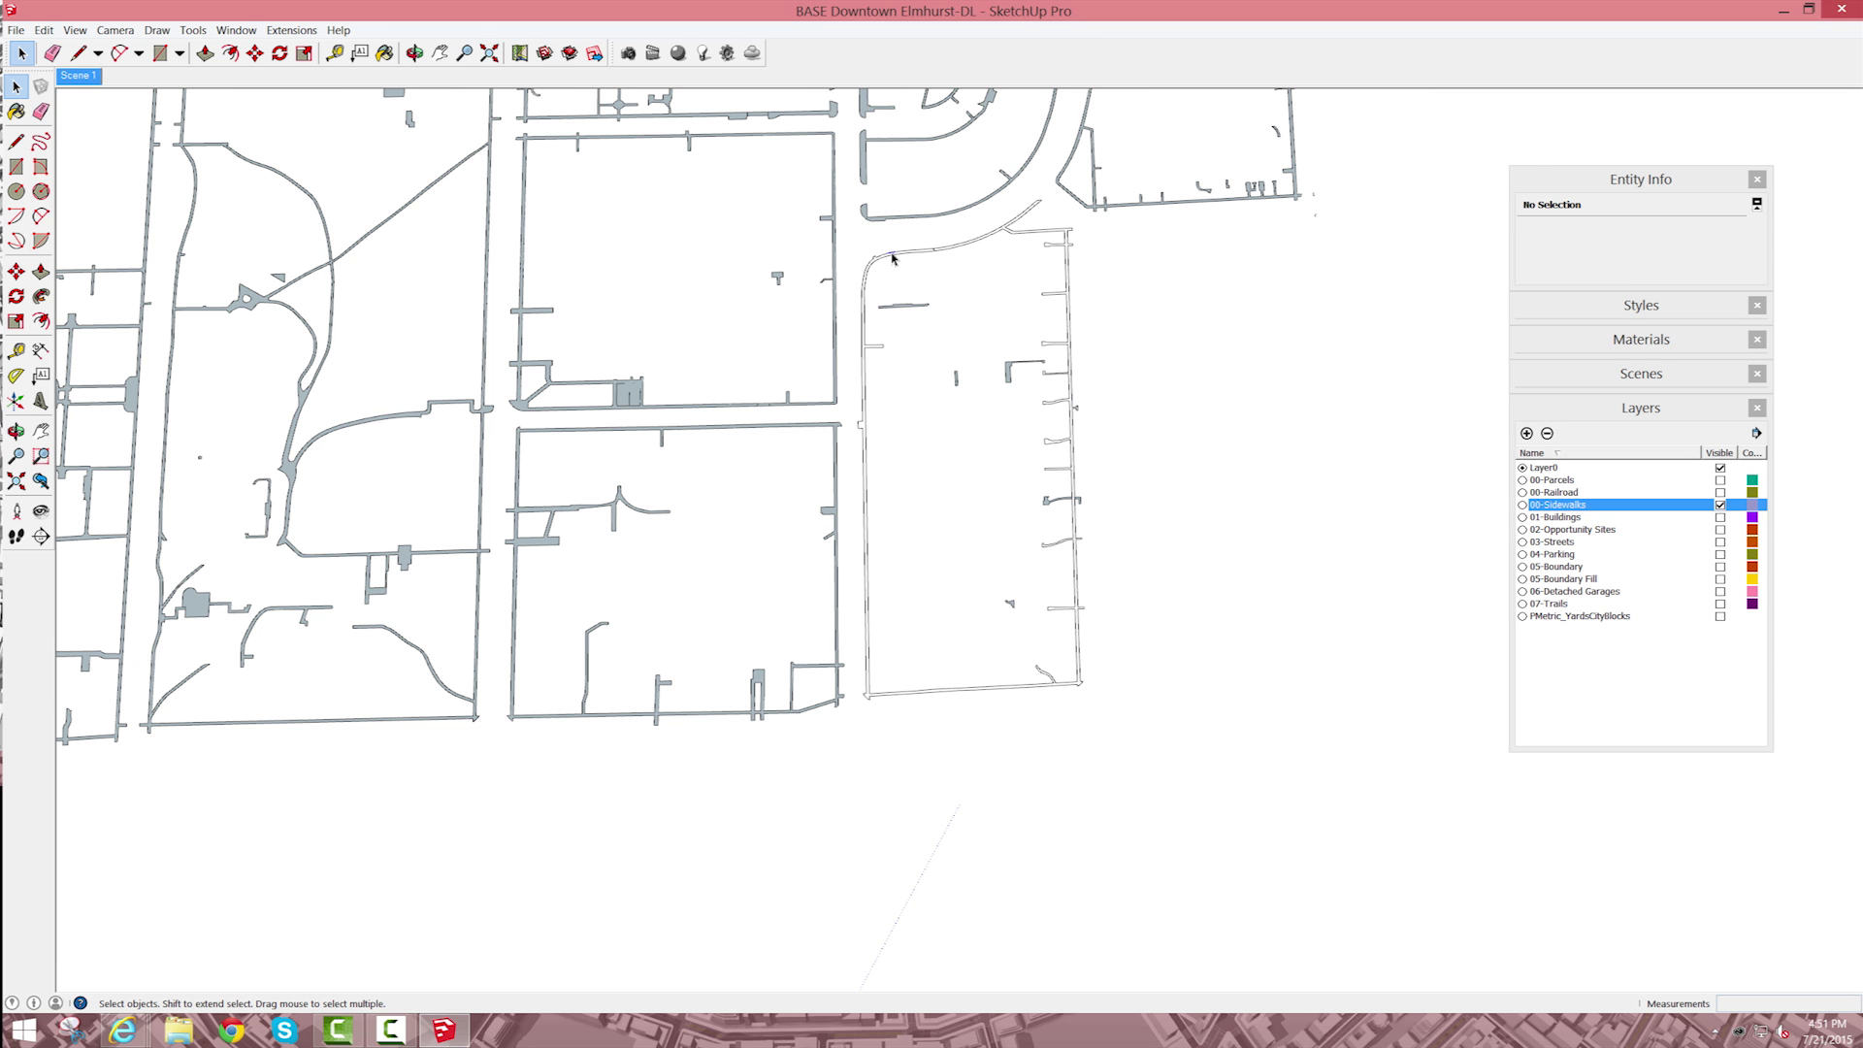
triple_click(892, 258)
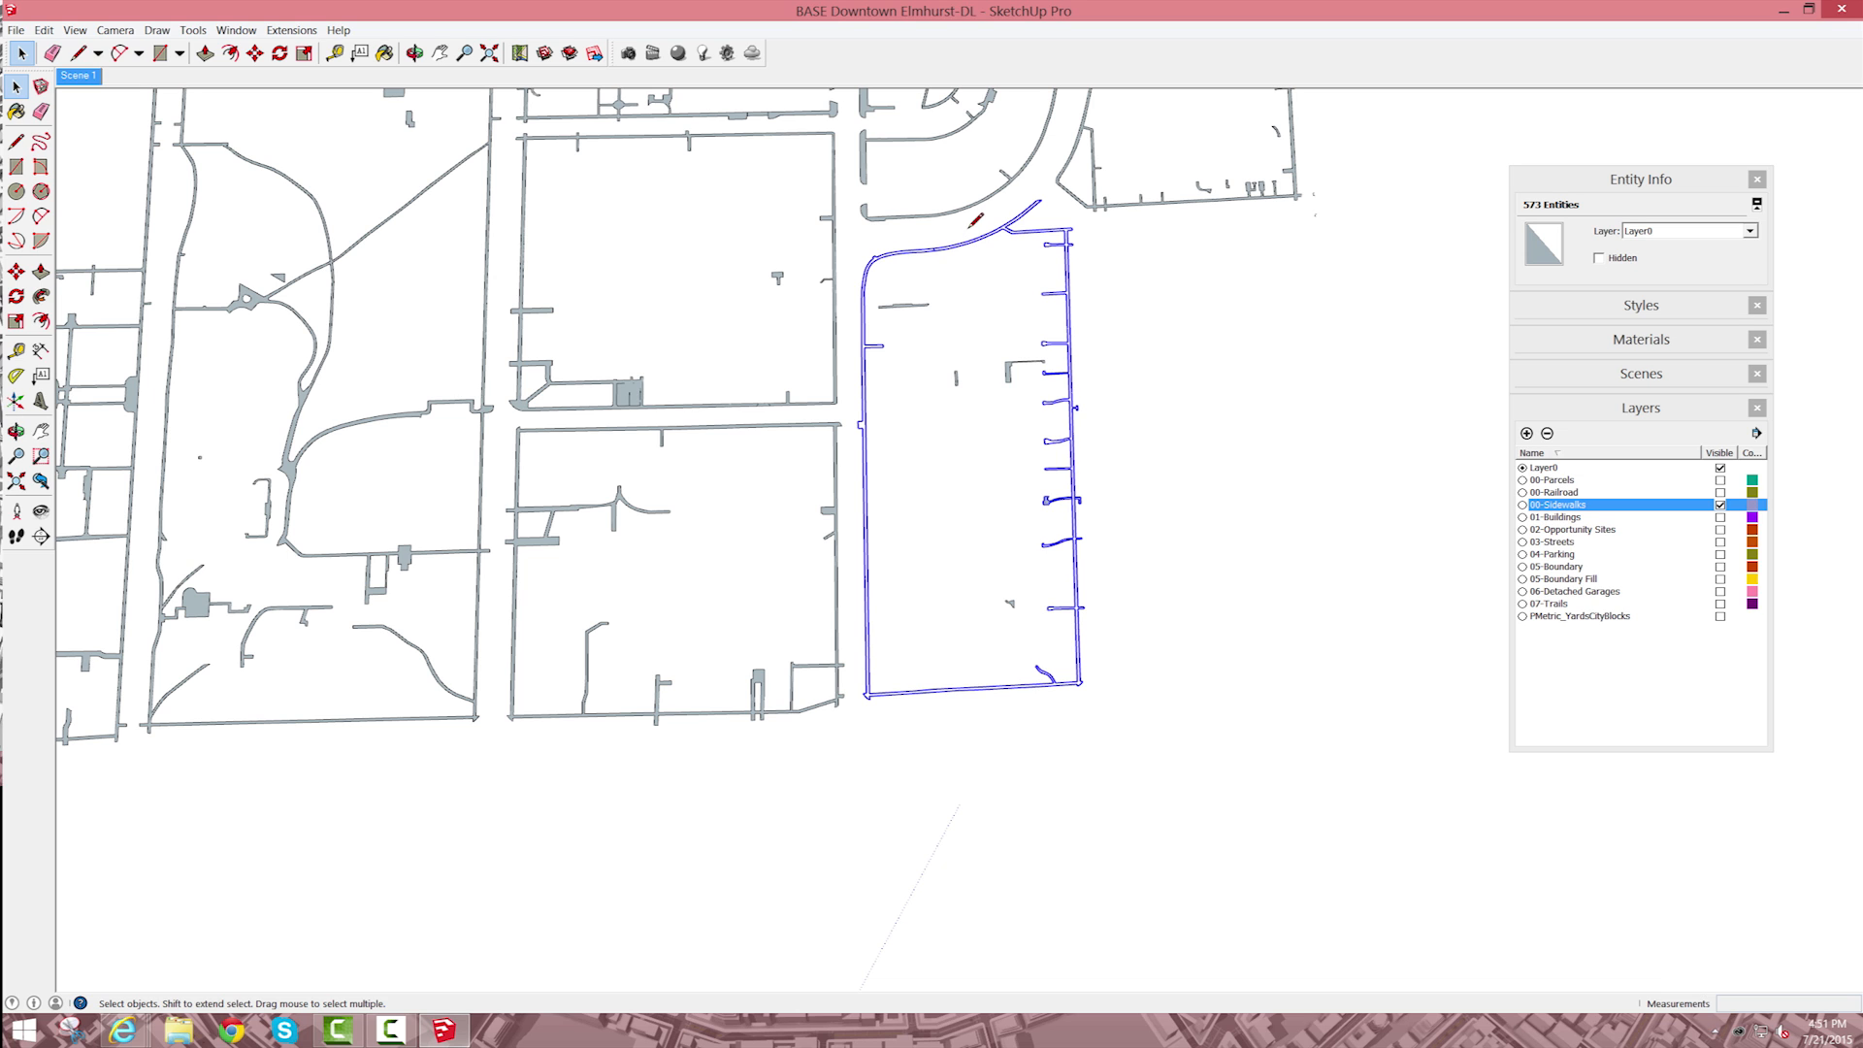
key("l")
left_click(936, 233)
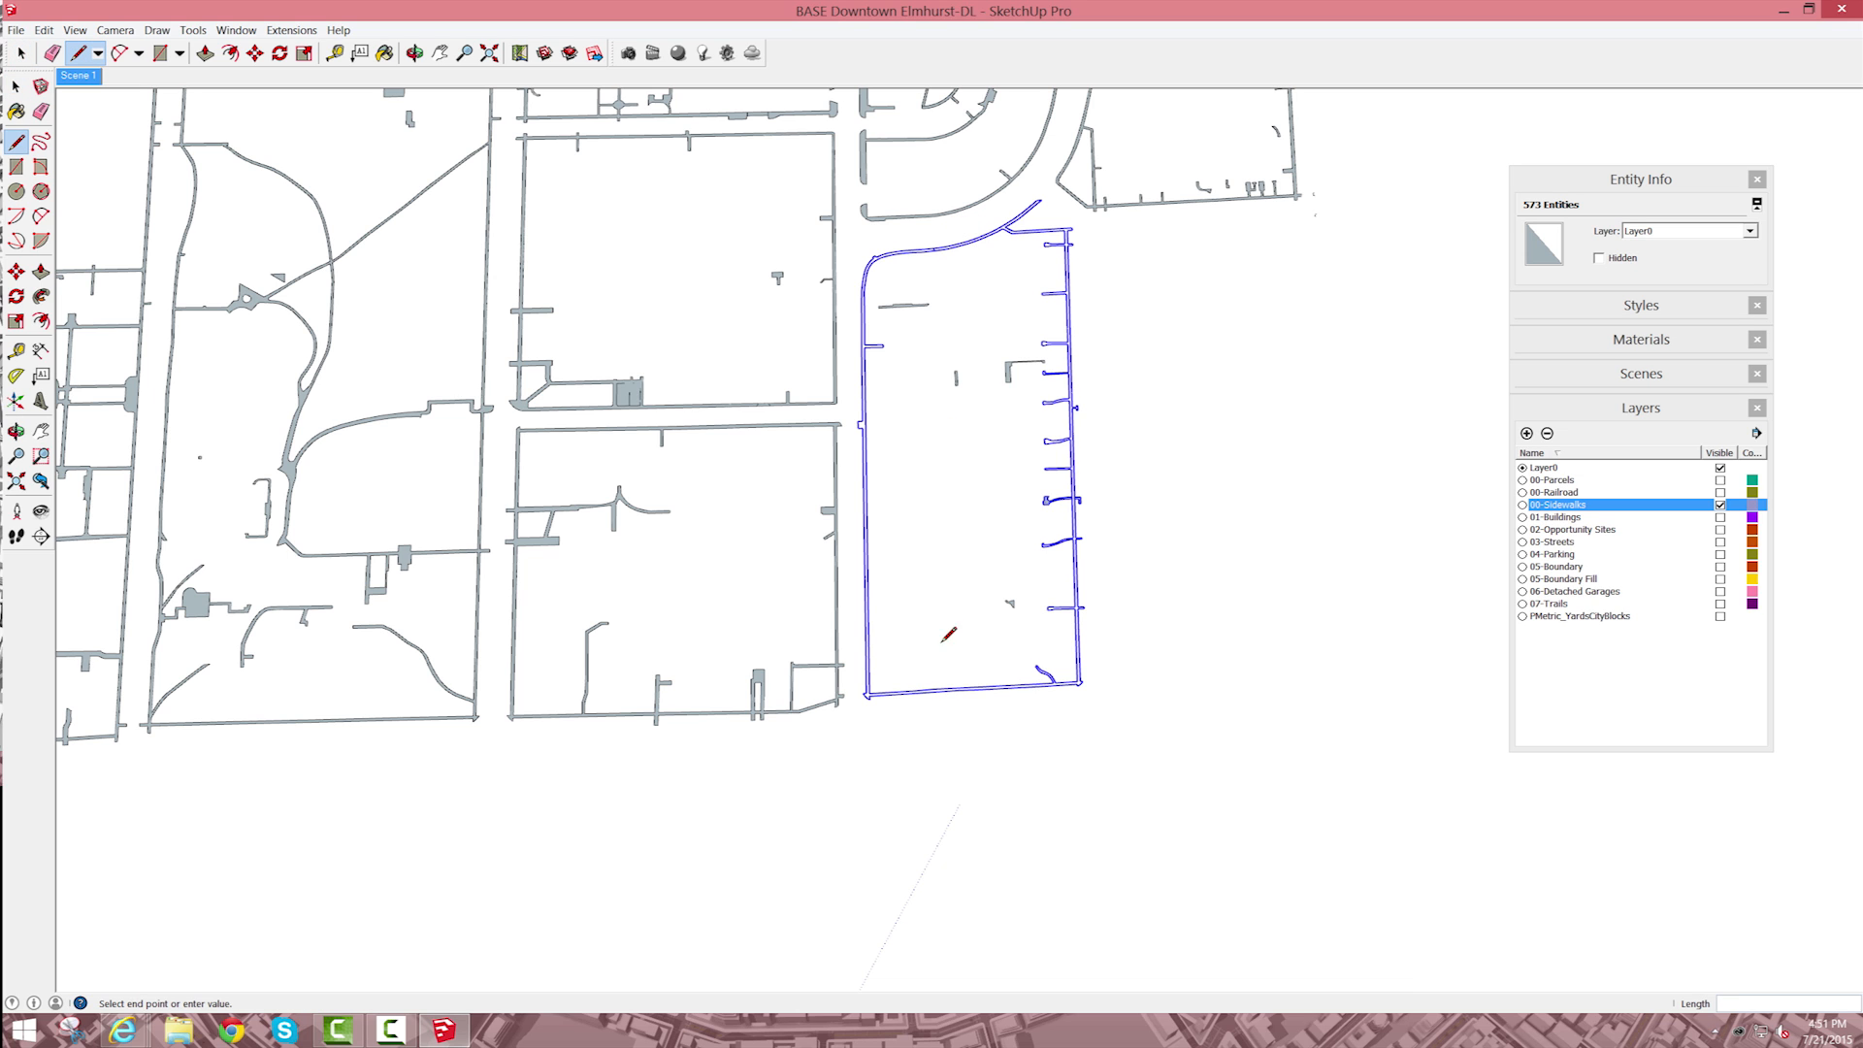
left_click(947, 691)
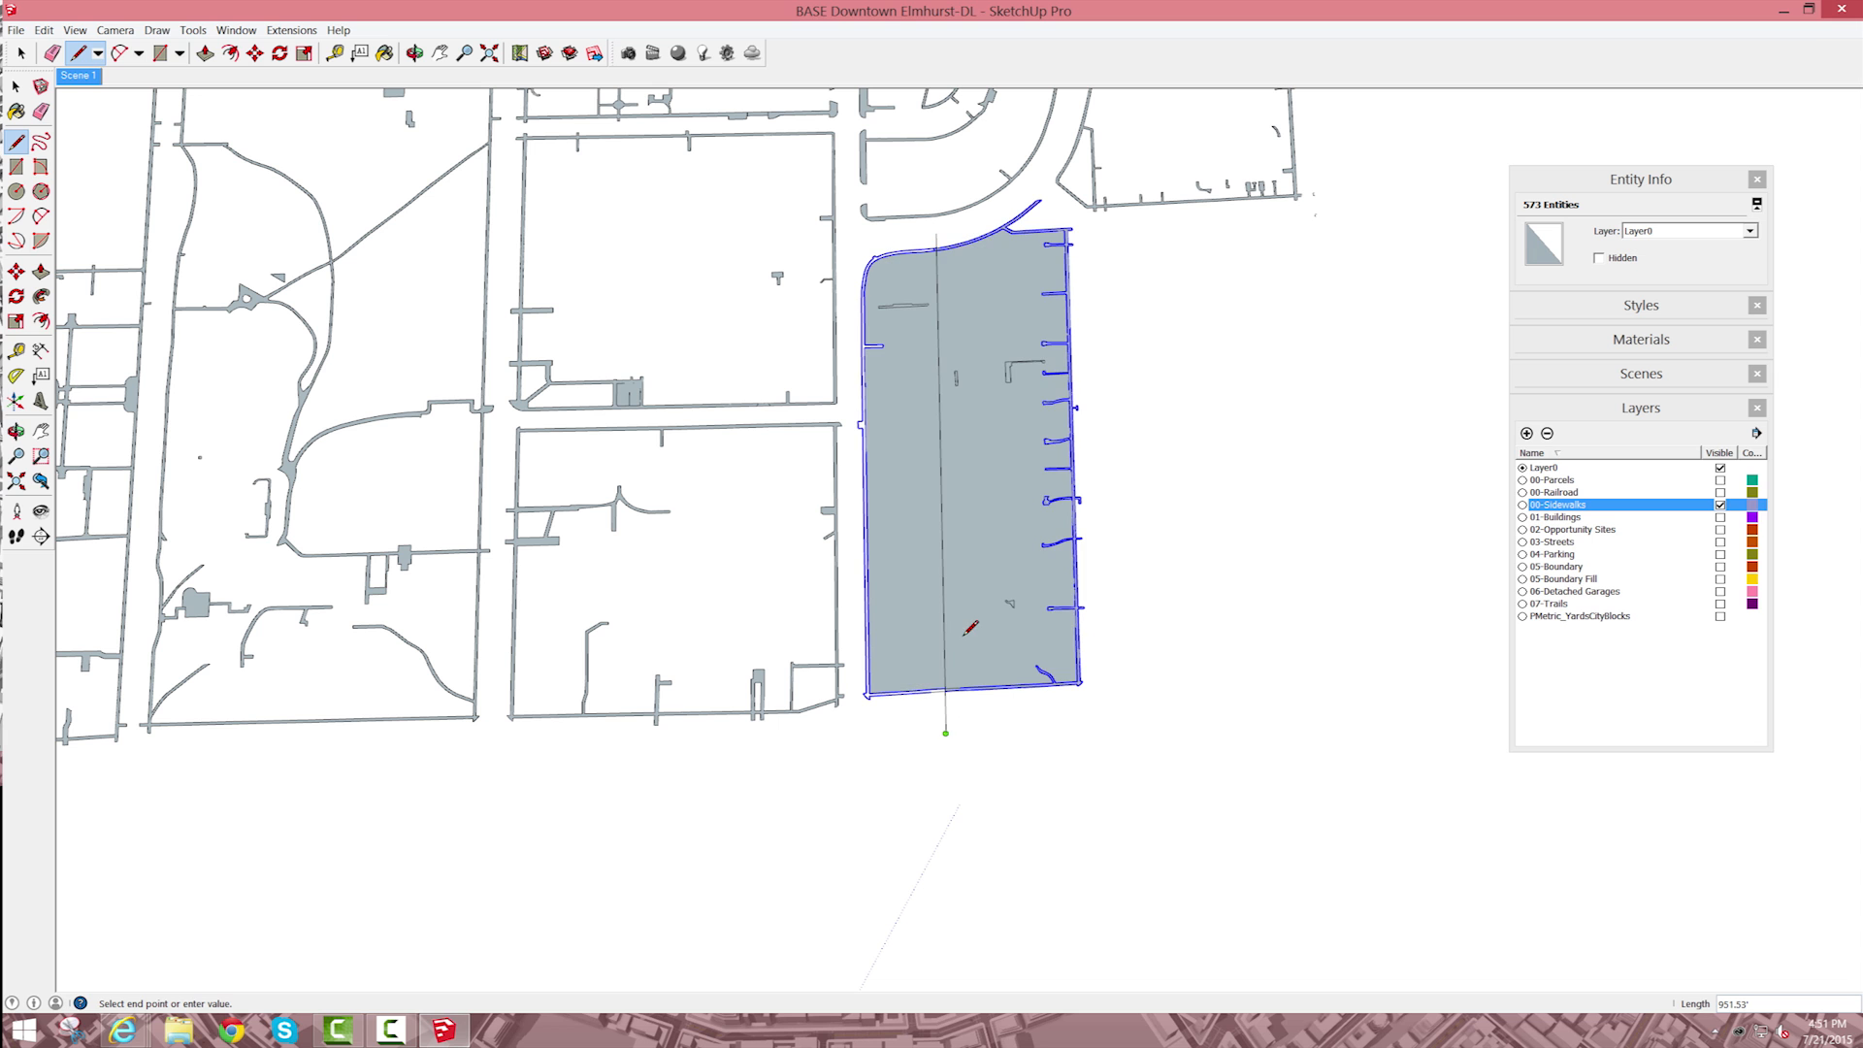
key("space")
Step: Examine the sidewalk strips on both sides of the dividing line at both ends of the block for unfilled areas
scroll(952, 700, "up", 1)
scroll(952, 699, "up", 4)
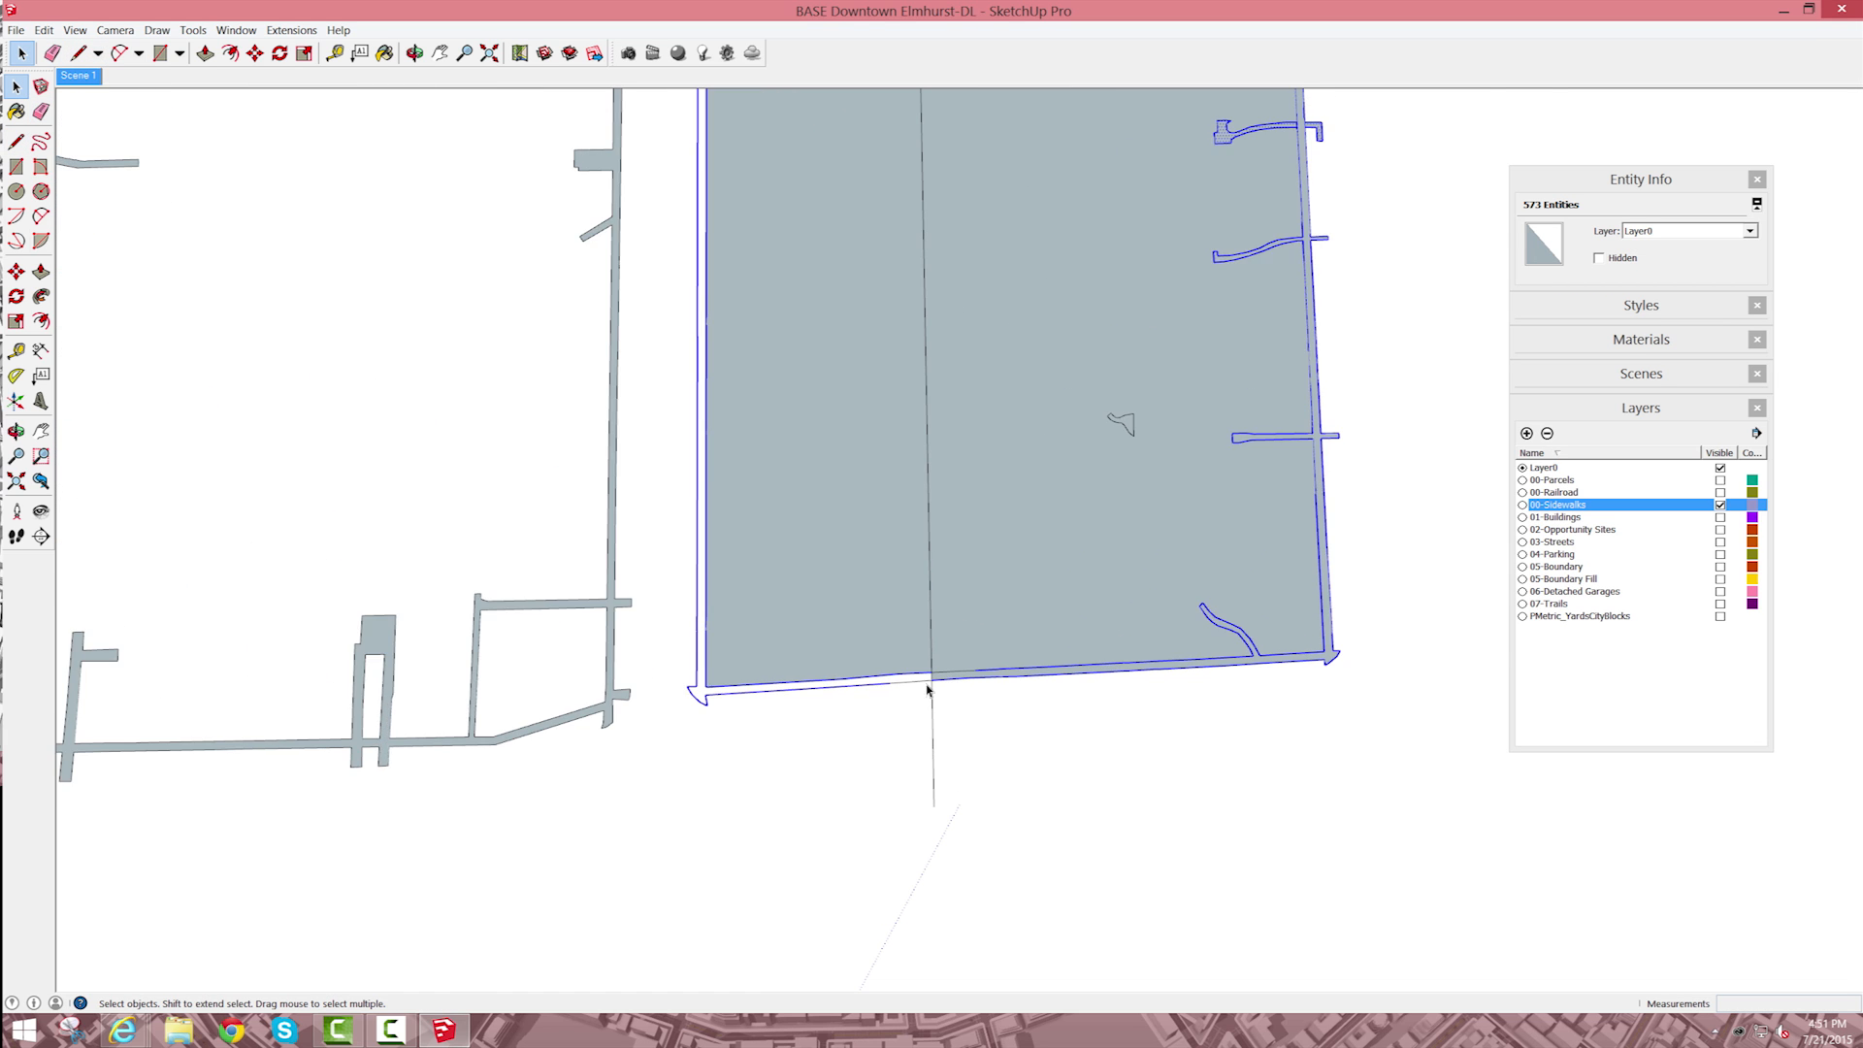
key("e")
key("Escape")
scroll(623, 475, "down", 1)
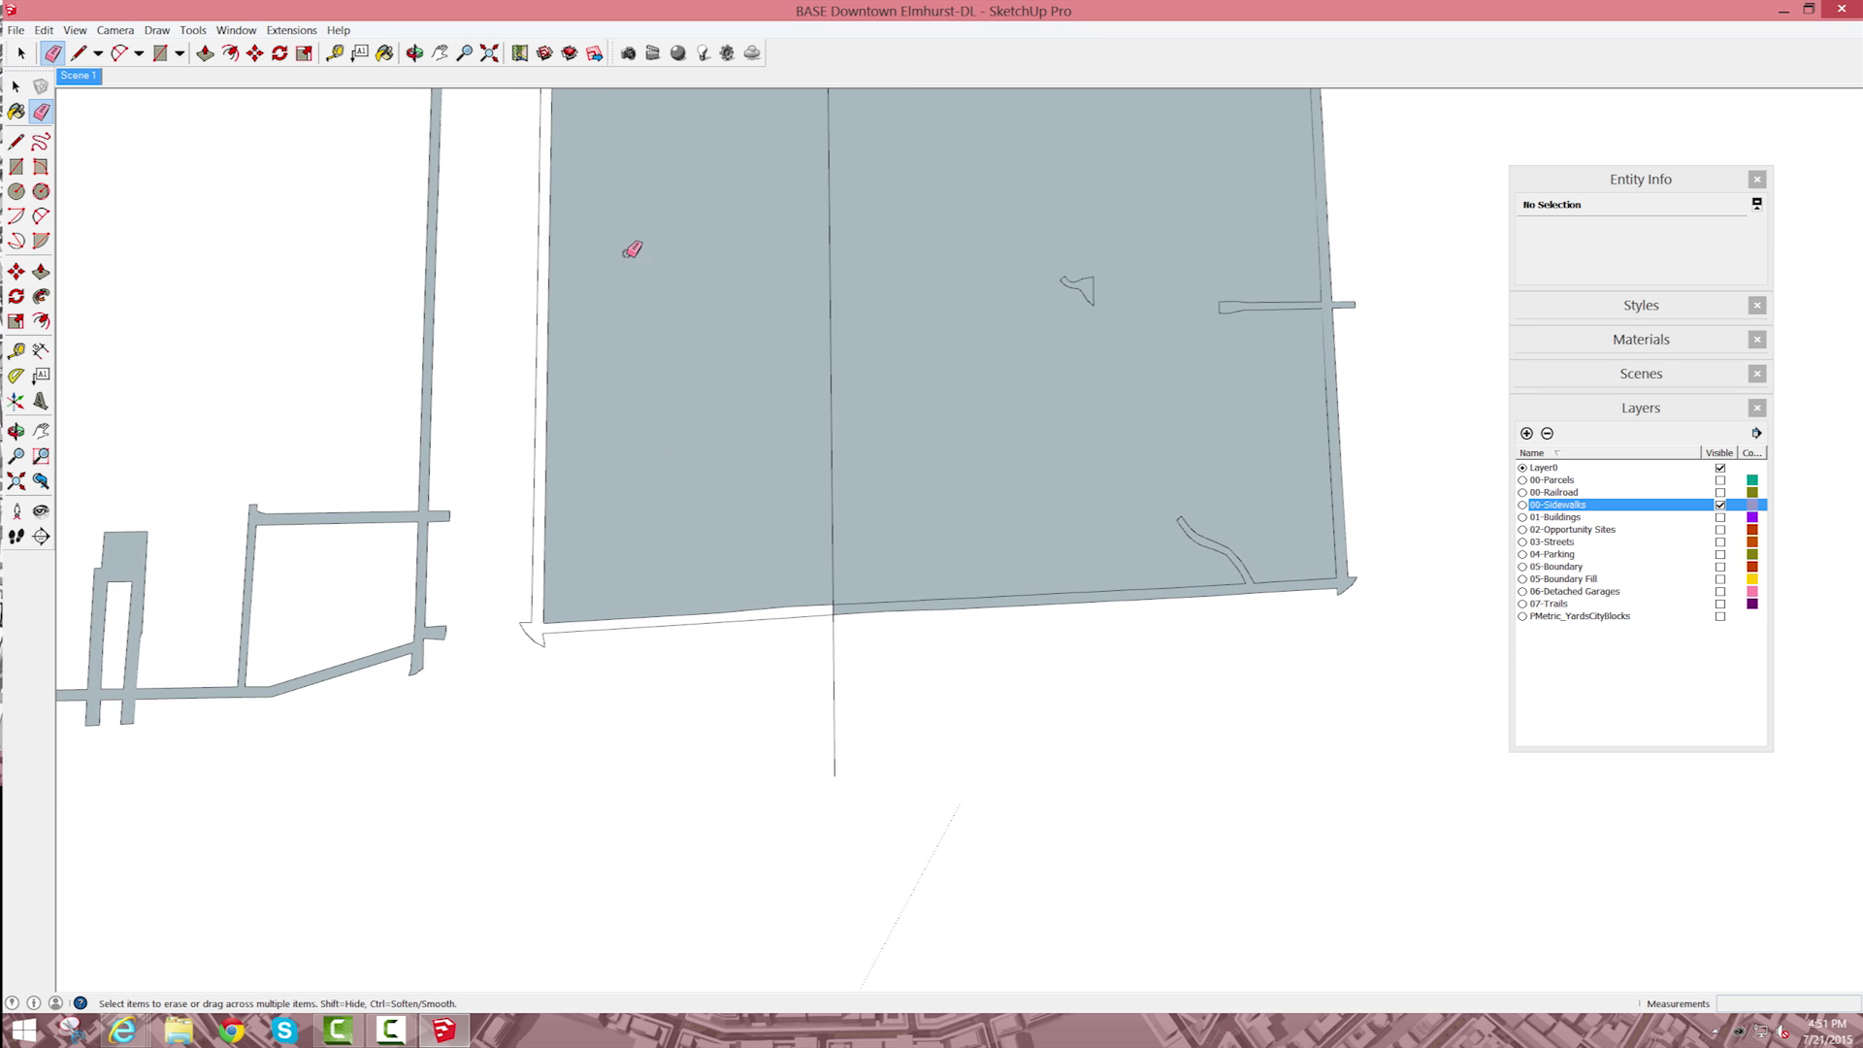
scroll(632, 250, "down", 6)
key("h")
left_click_drag(660, 234, 784, 496)
scroll(813, 291, "up", 3)
key("e")
scroll(786, 291, "up", 2)
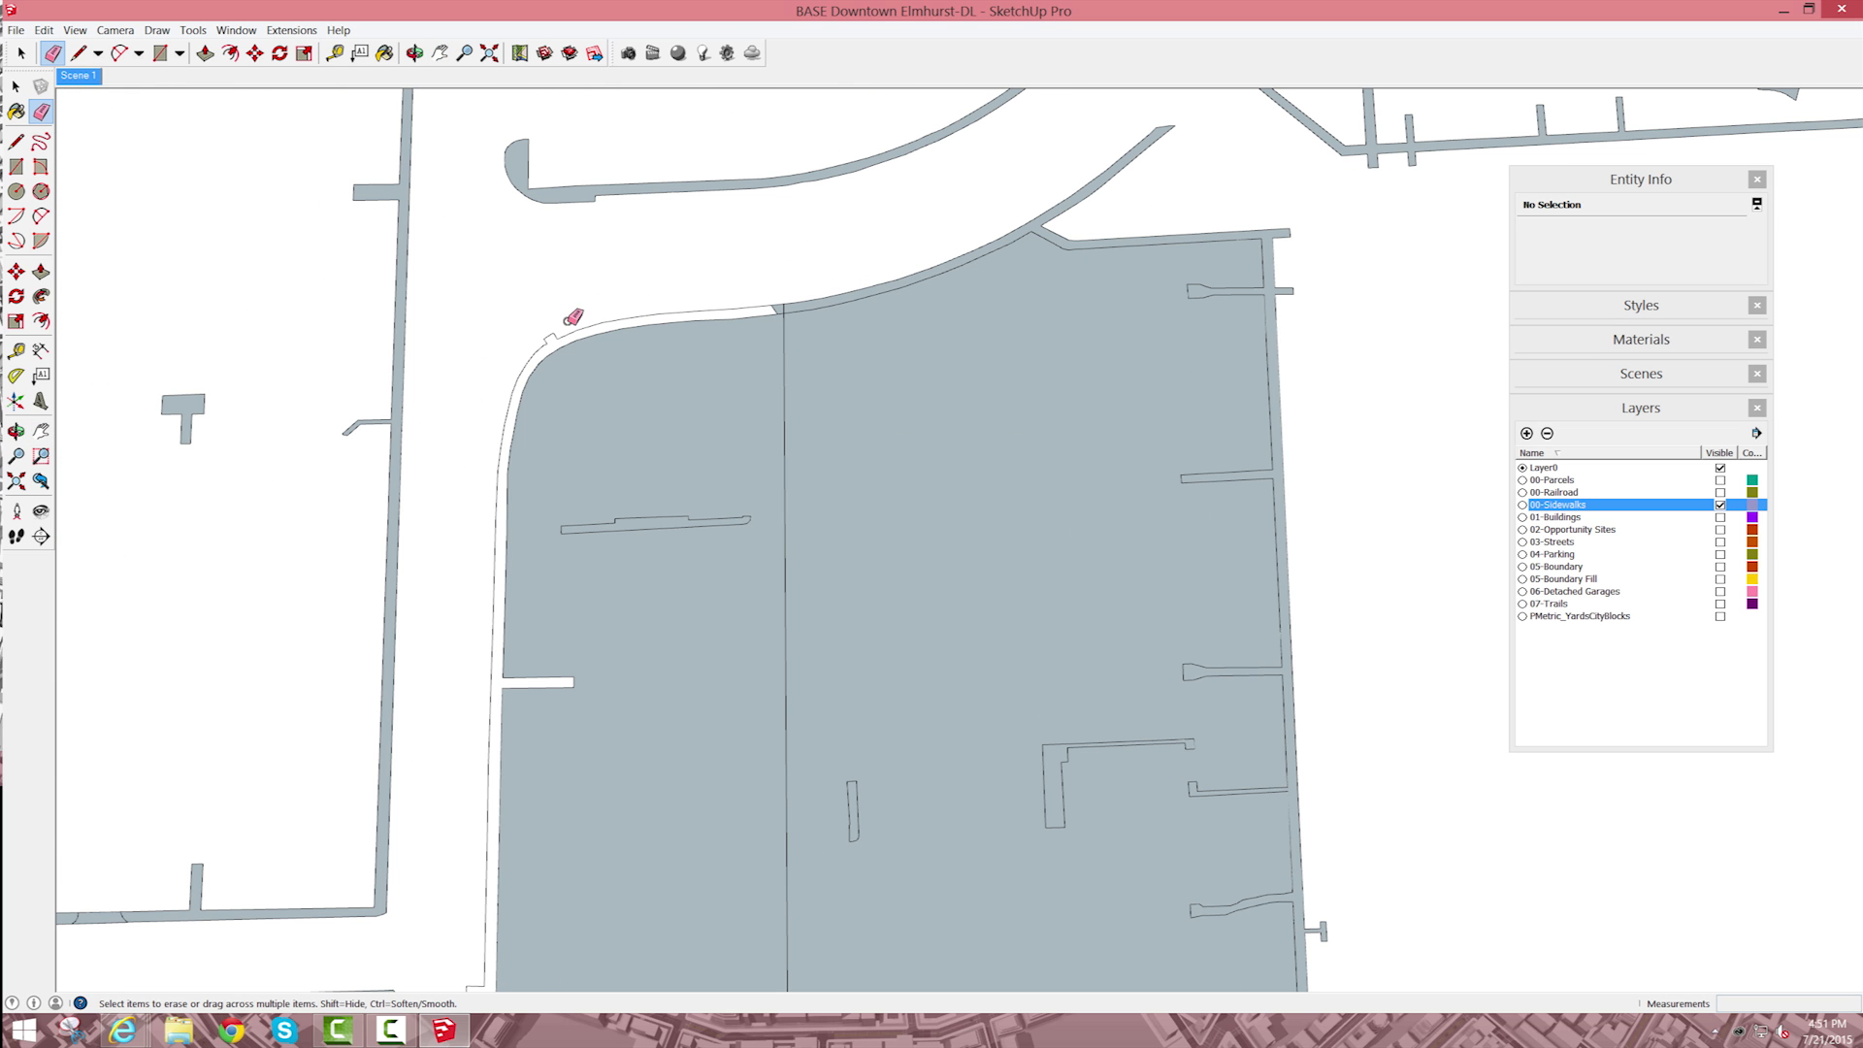
Step: Draw a crosswise line through the unfilled long-side sidewalk strip near mid-block, extending past the lengthwise dividing line
key("l")
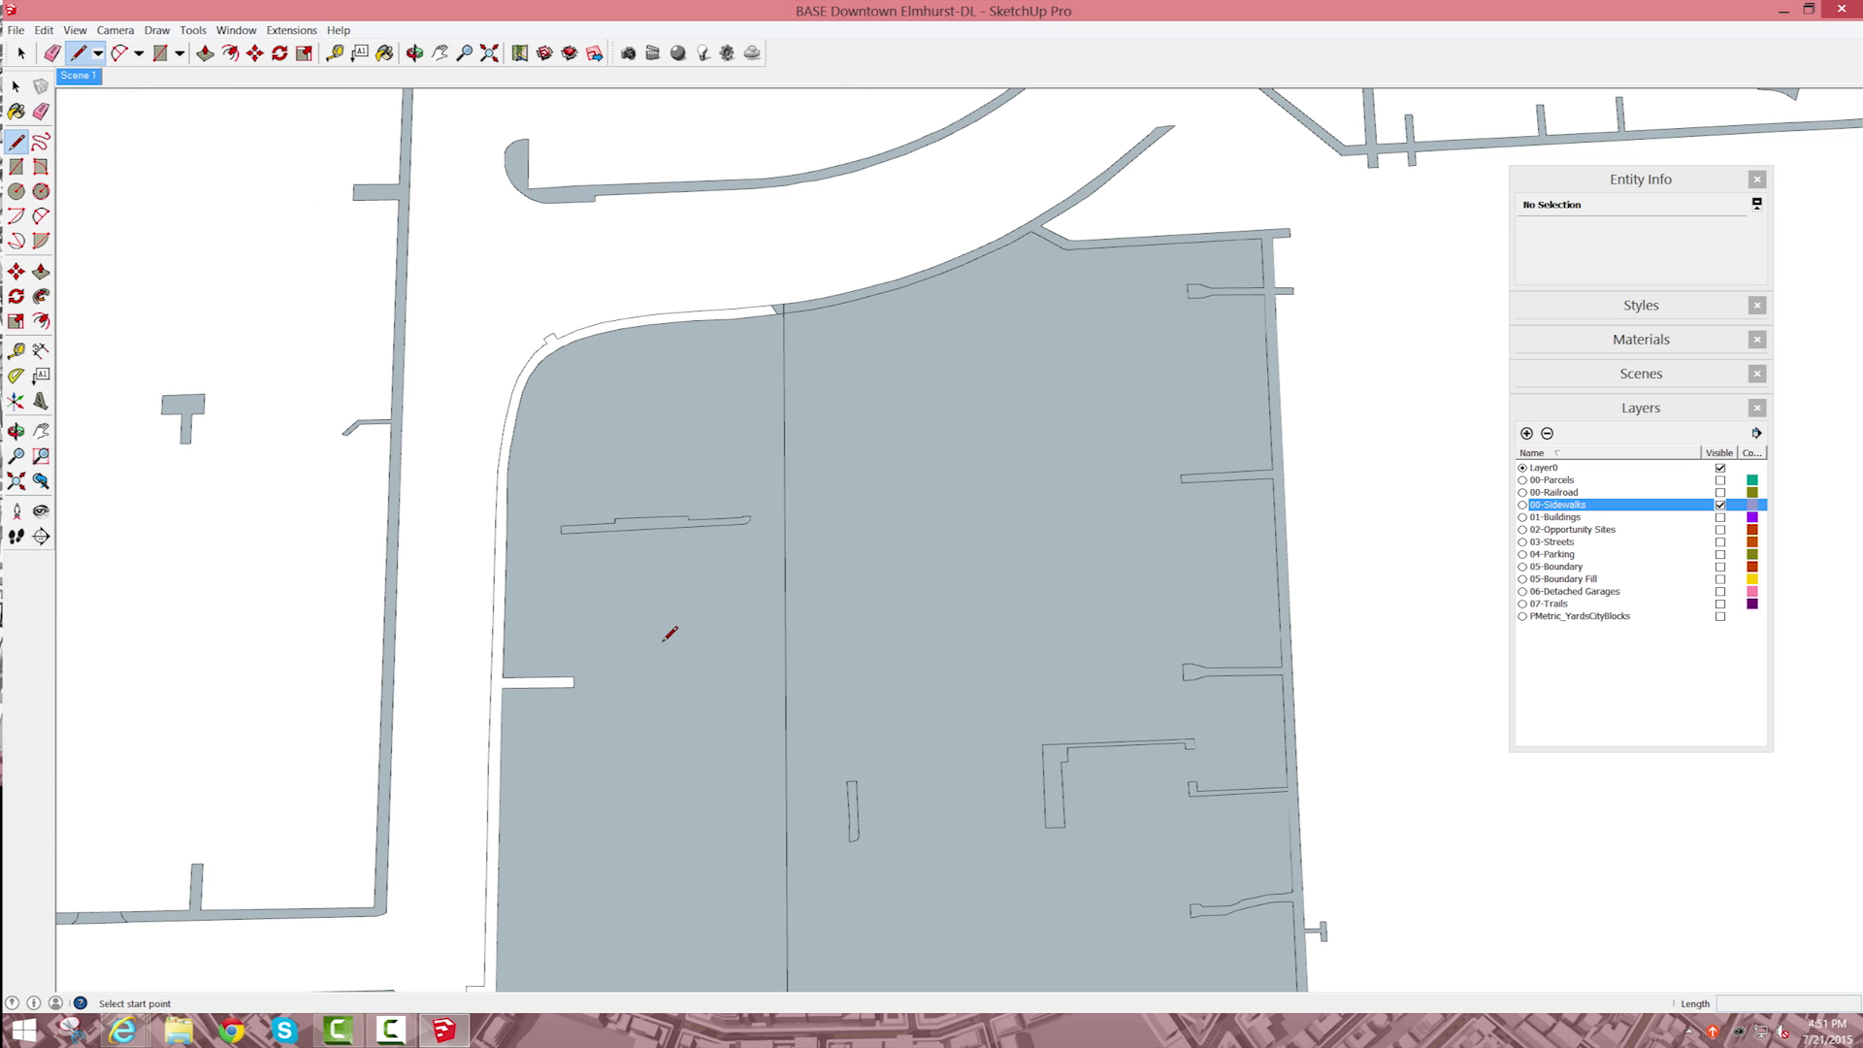
scroll(621, 757, "down", 3)
left_click(495, 891)
left_click(757, 876)
key("e")
scroll(632, 528, "down", 1)
scroll(692, 664, "up", 1)
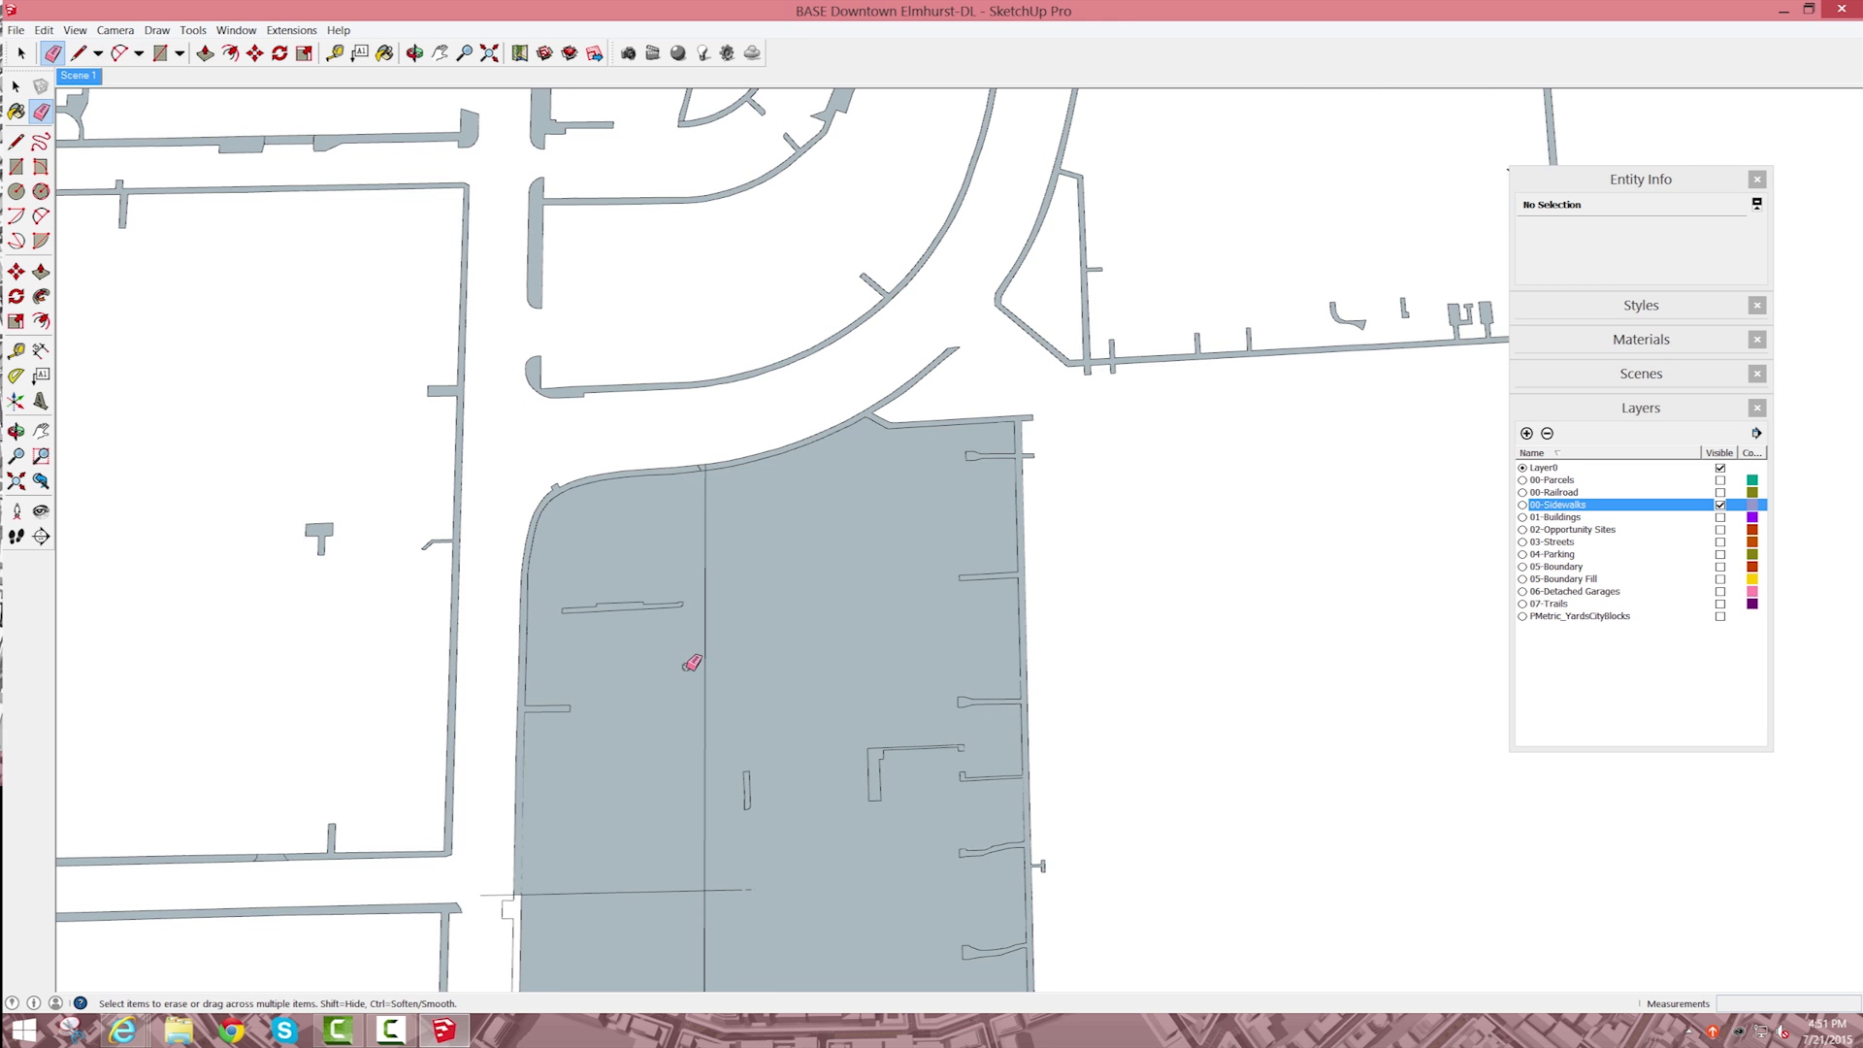
scroll(679, 737, "down", 6)
scroll(647, 791, "up", 3)
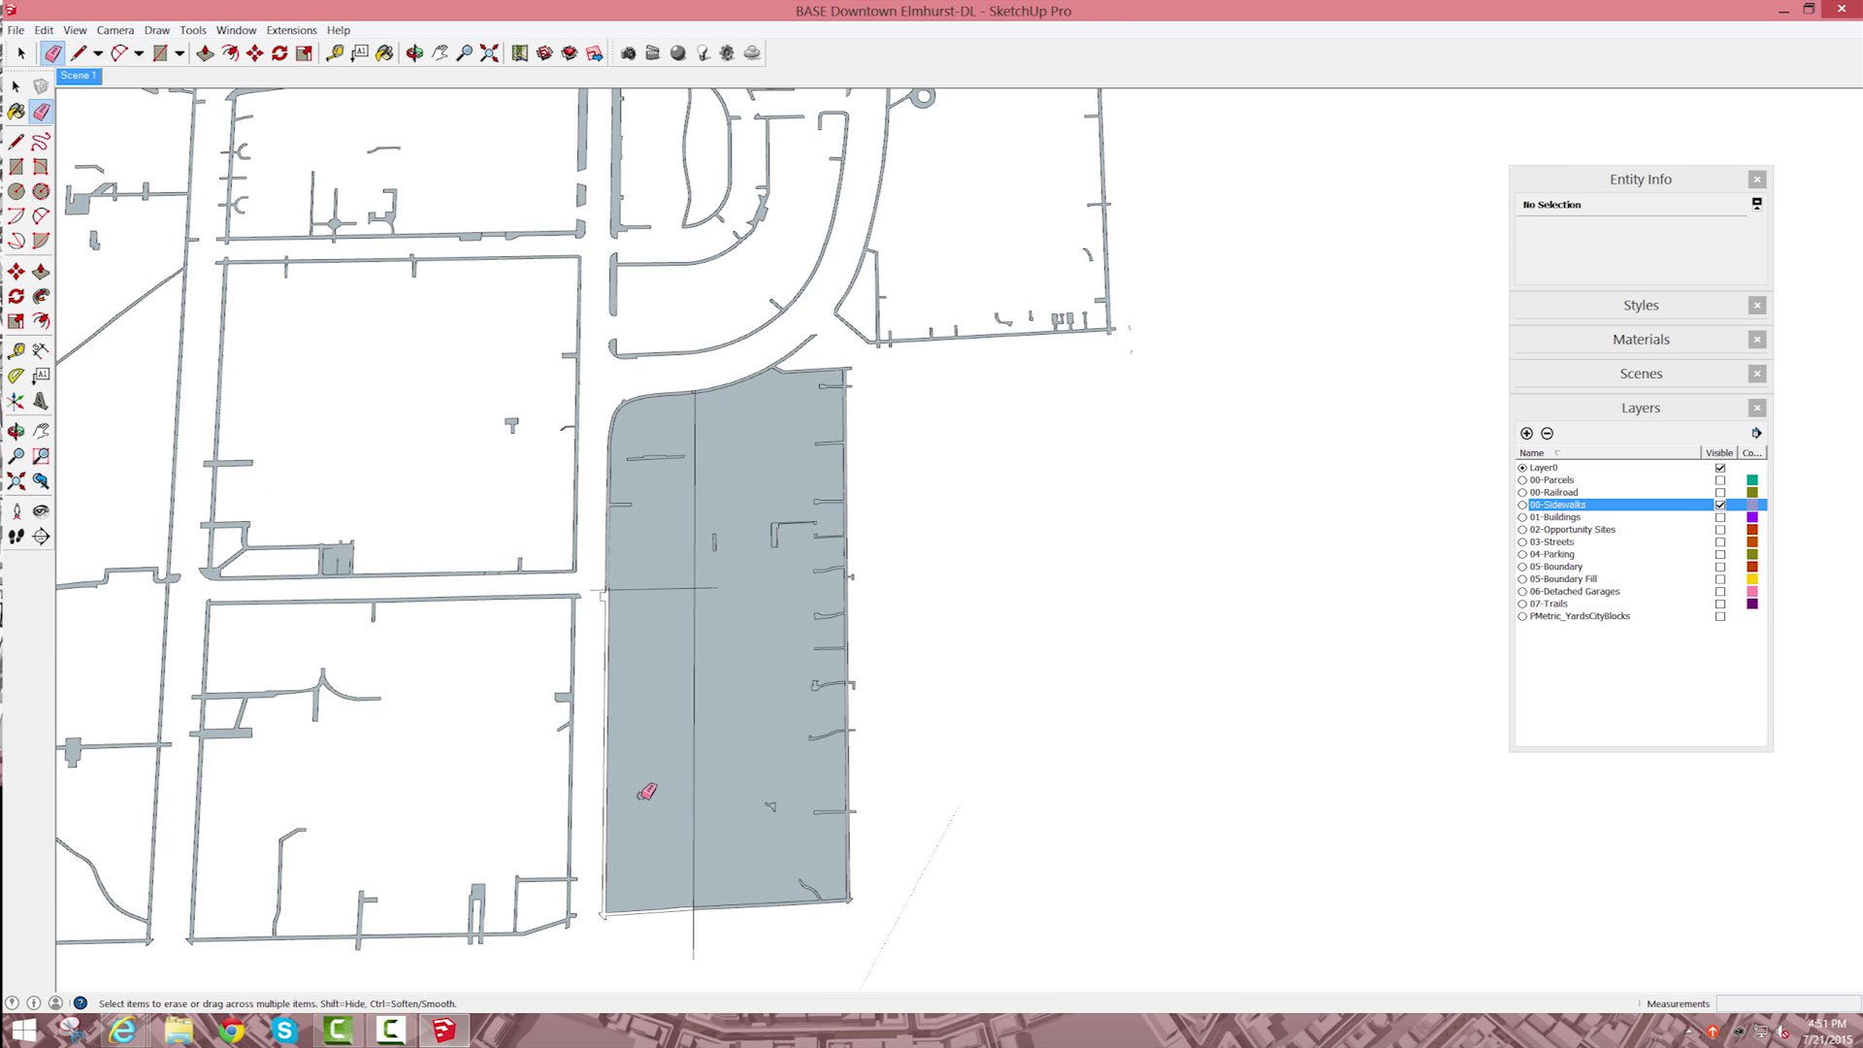
Step: Draw two crosswise lines from the unfilled long-side strip to the lengthwise line near the block's lower corner, and erase the upper line's overhang
scroll(646, 792, "up", 3)
key("l")
left_click(487, 828)
left_click(826, 818)
scroll(831, 818, "down", 3)
scroll(713, 939, "up", 2)
key("Escape")
left_click(640, 872)
left_click(891, 860)
key("e")
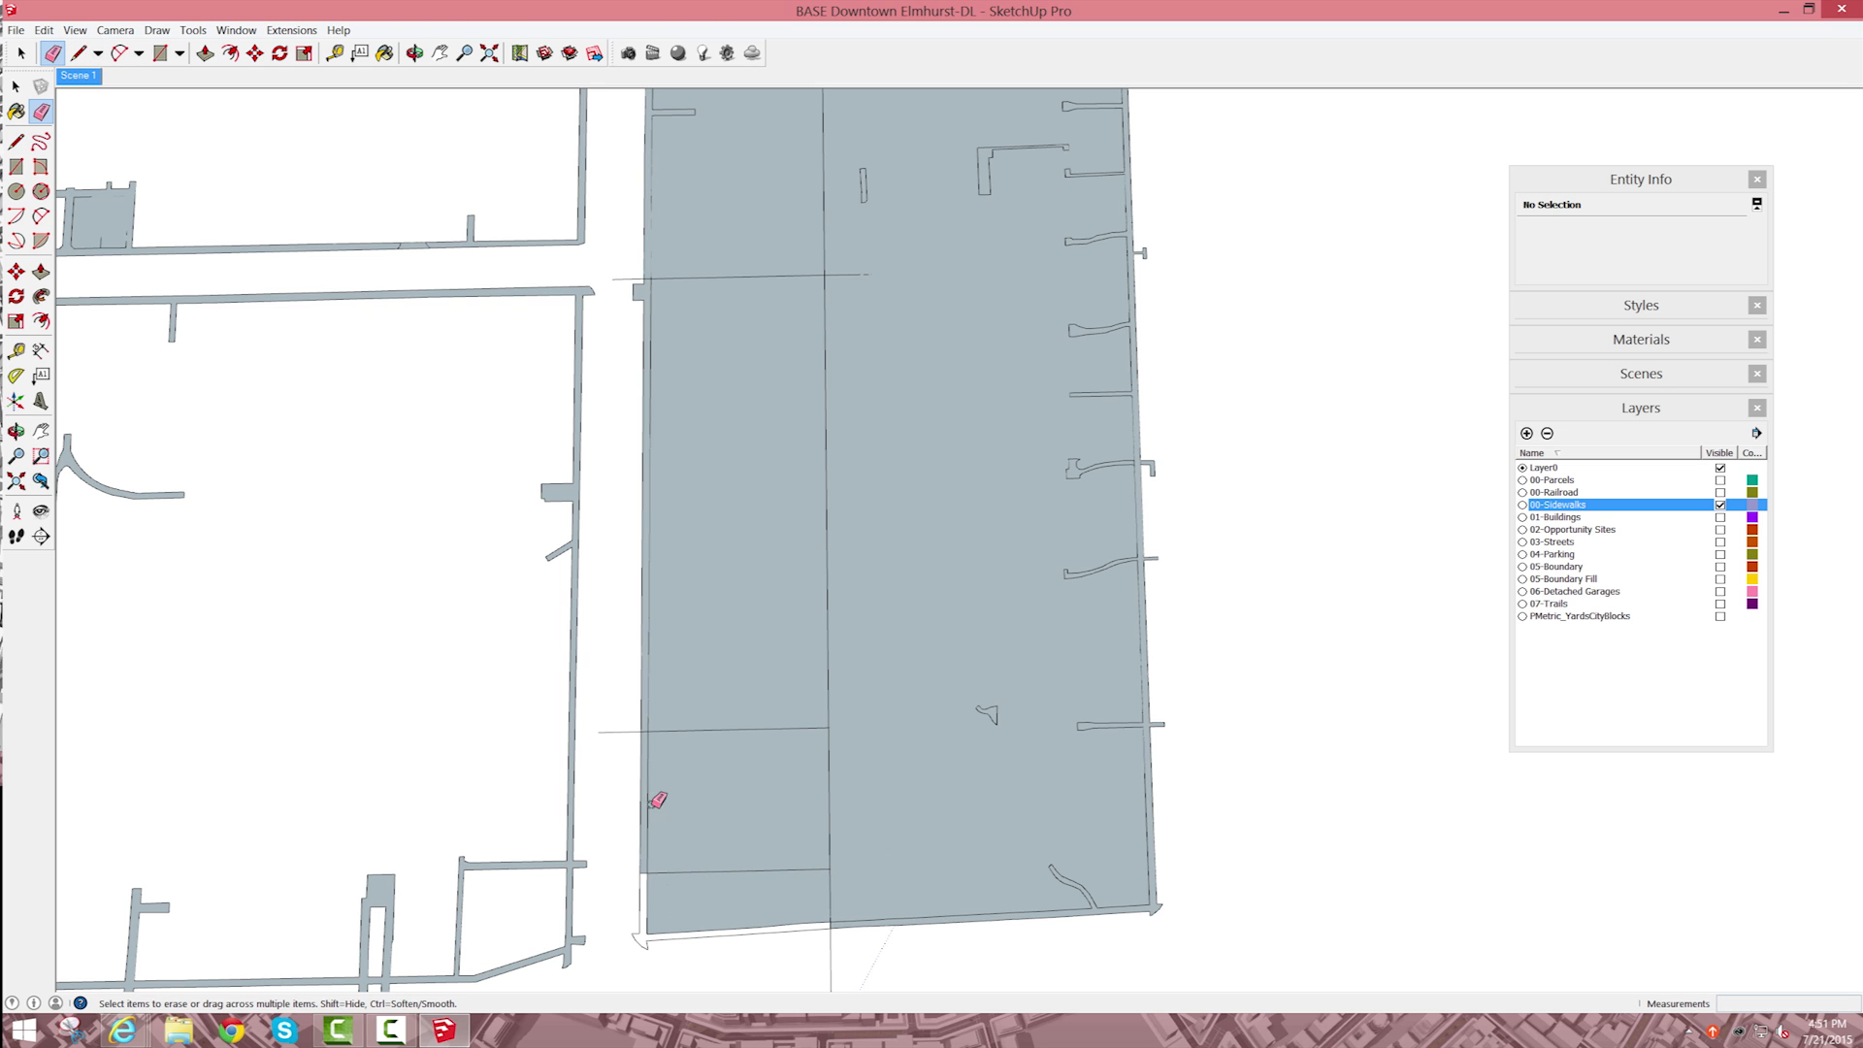
left_click(616, 729)
Step: Select the geometry around the block's unfilled lower corner and label its open edge ends with the Stray Lines extension
key("space")
left_click_drag(707, 981, 605, 914)
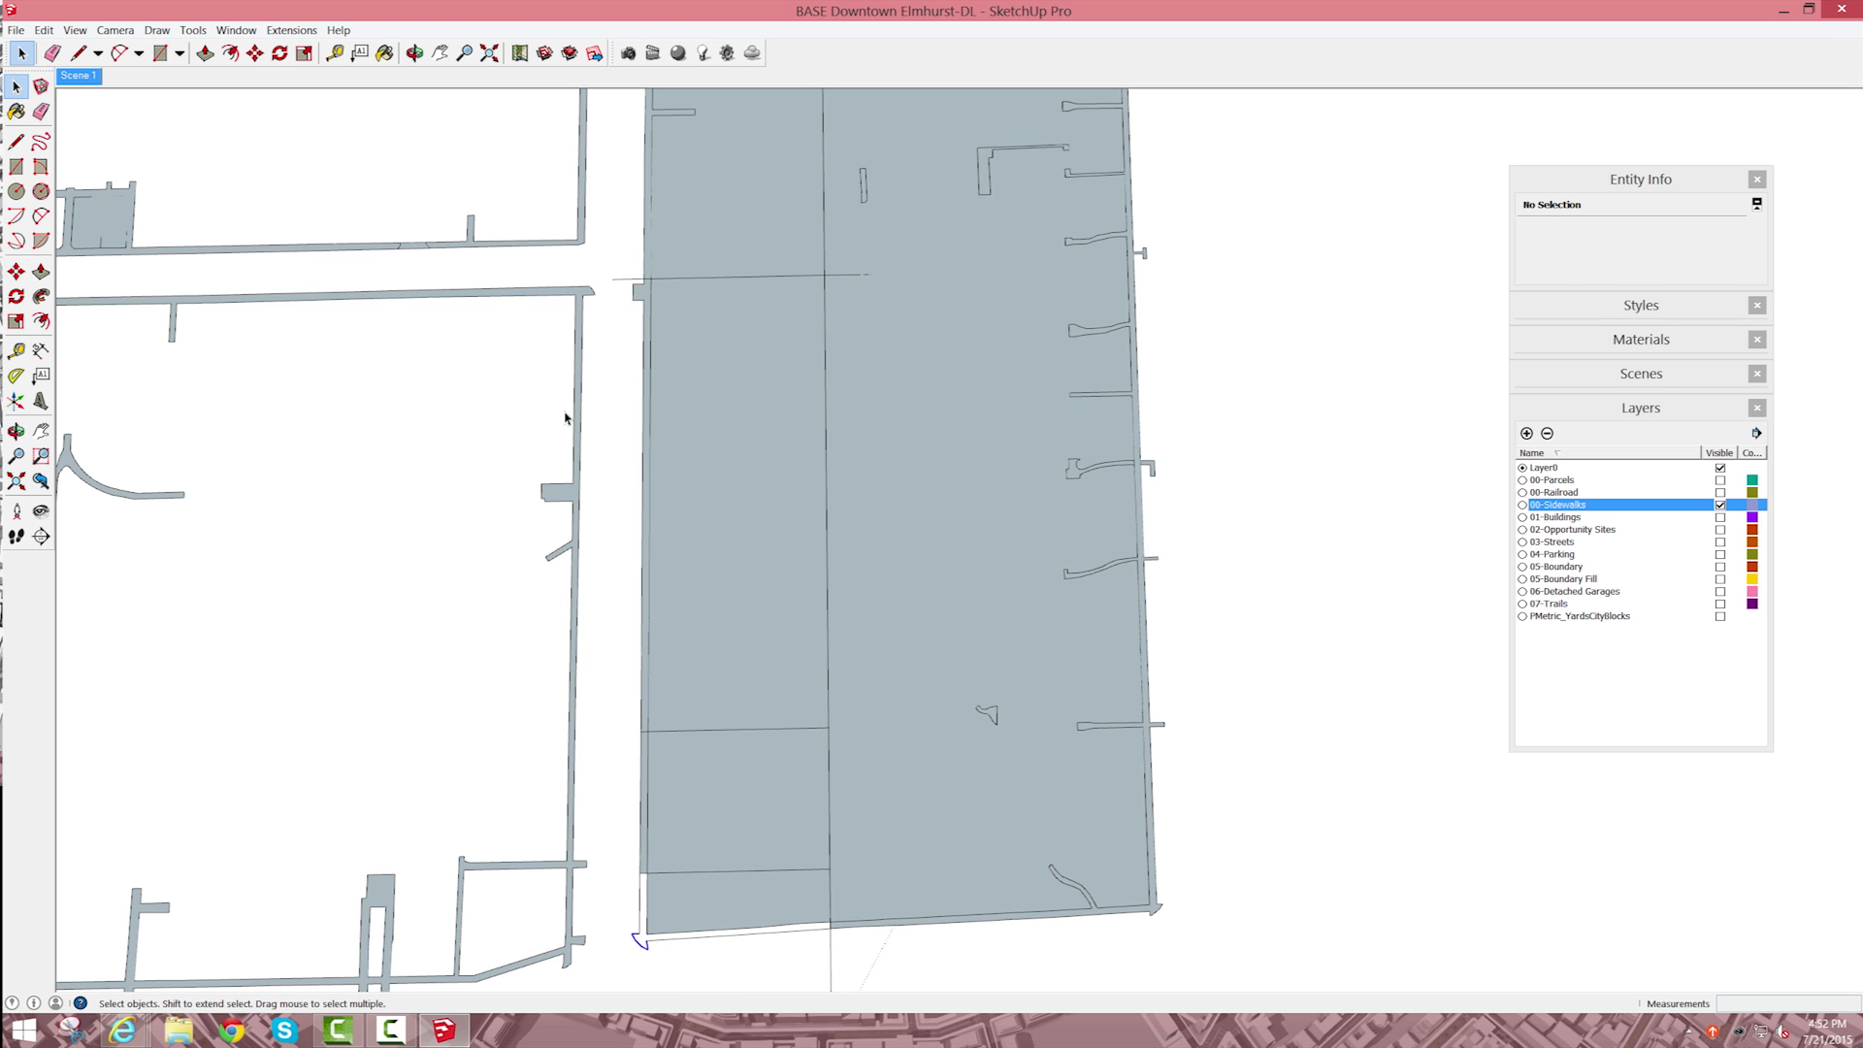
left_click_drag(802, 973, 870, 968)
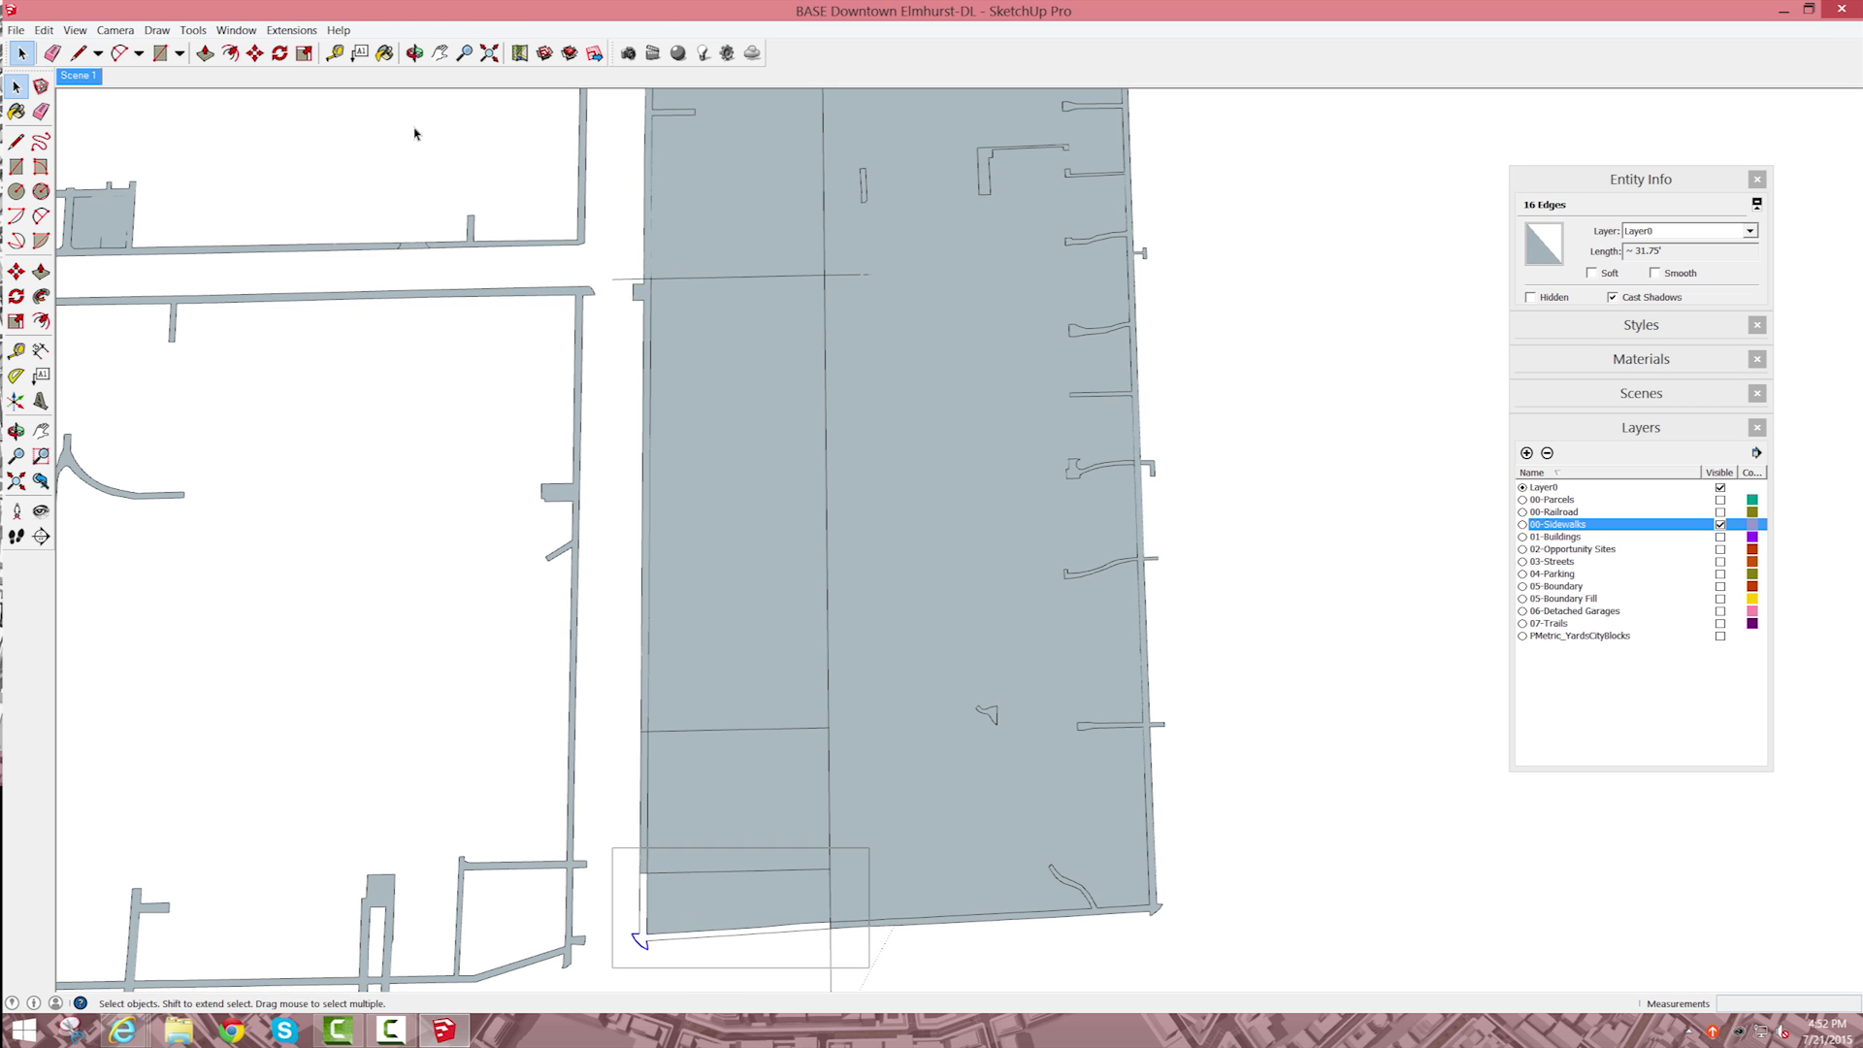
left_click(288, 36)
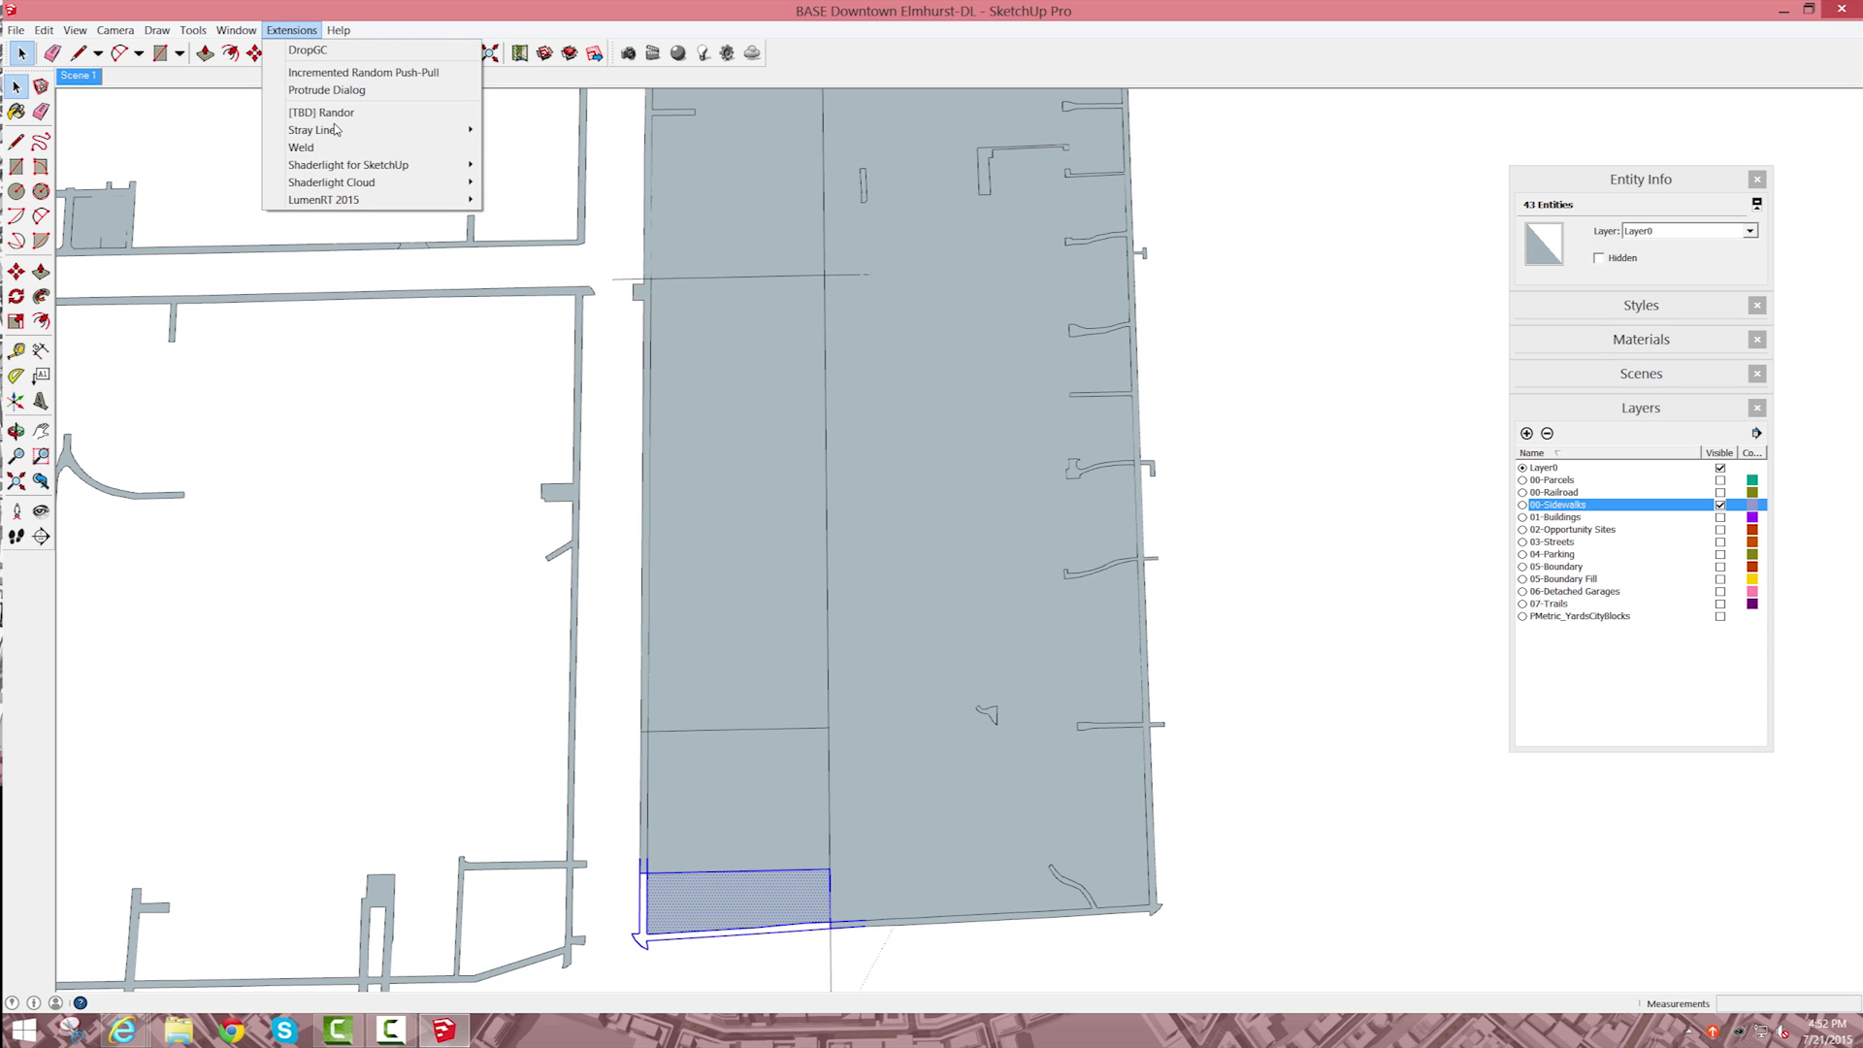
mouse_move(339, 130)
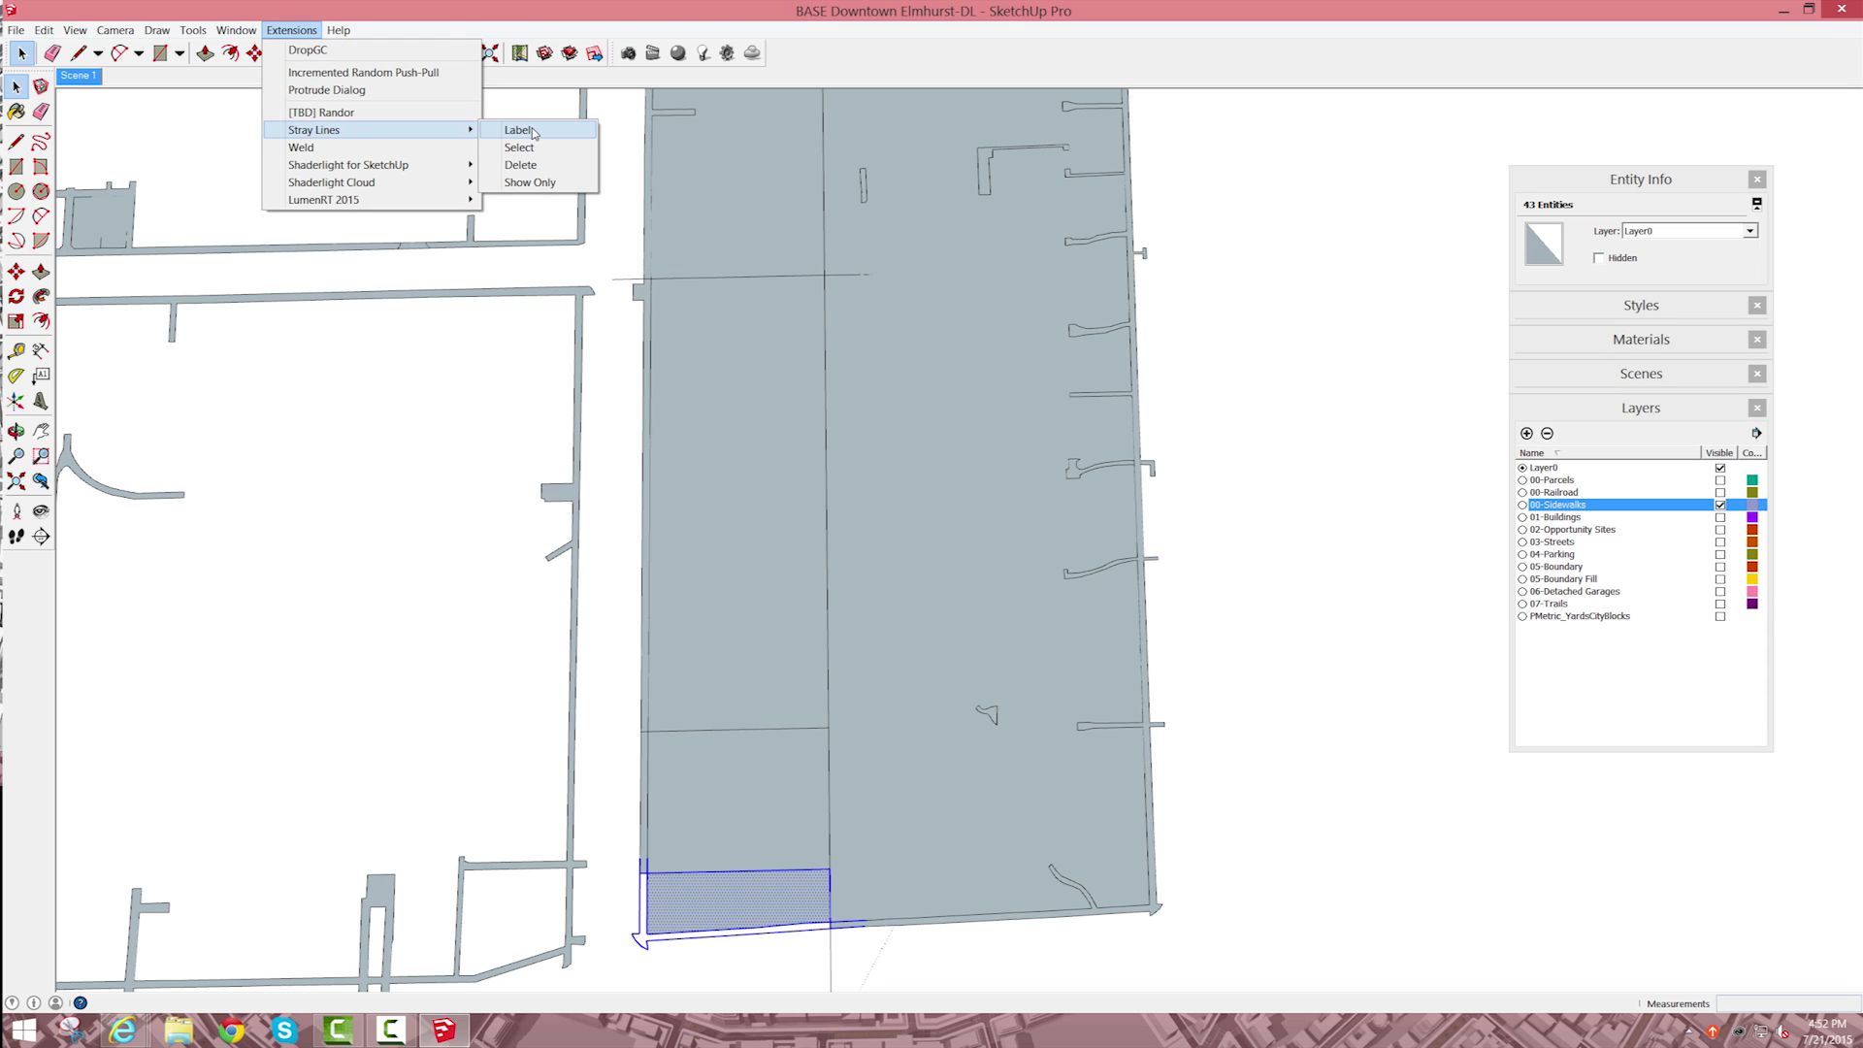
left_click(531, 131)
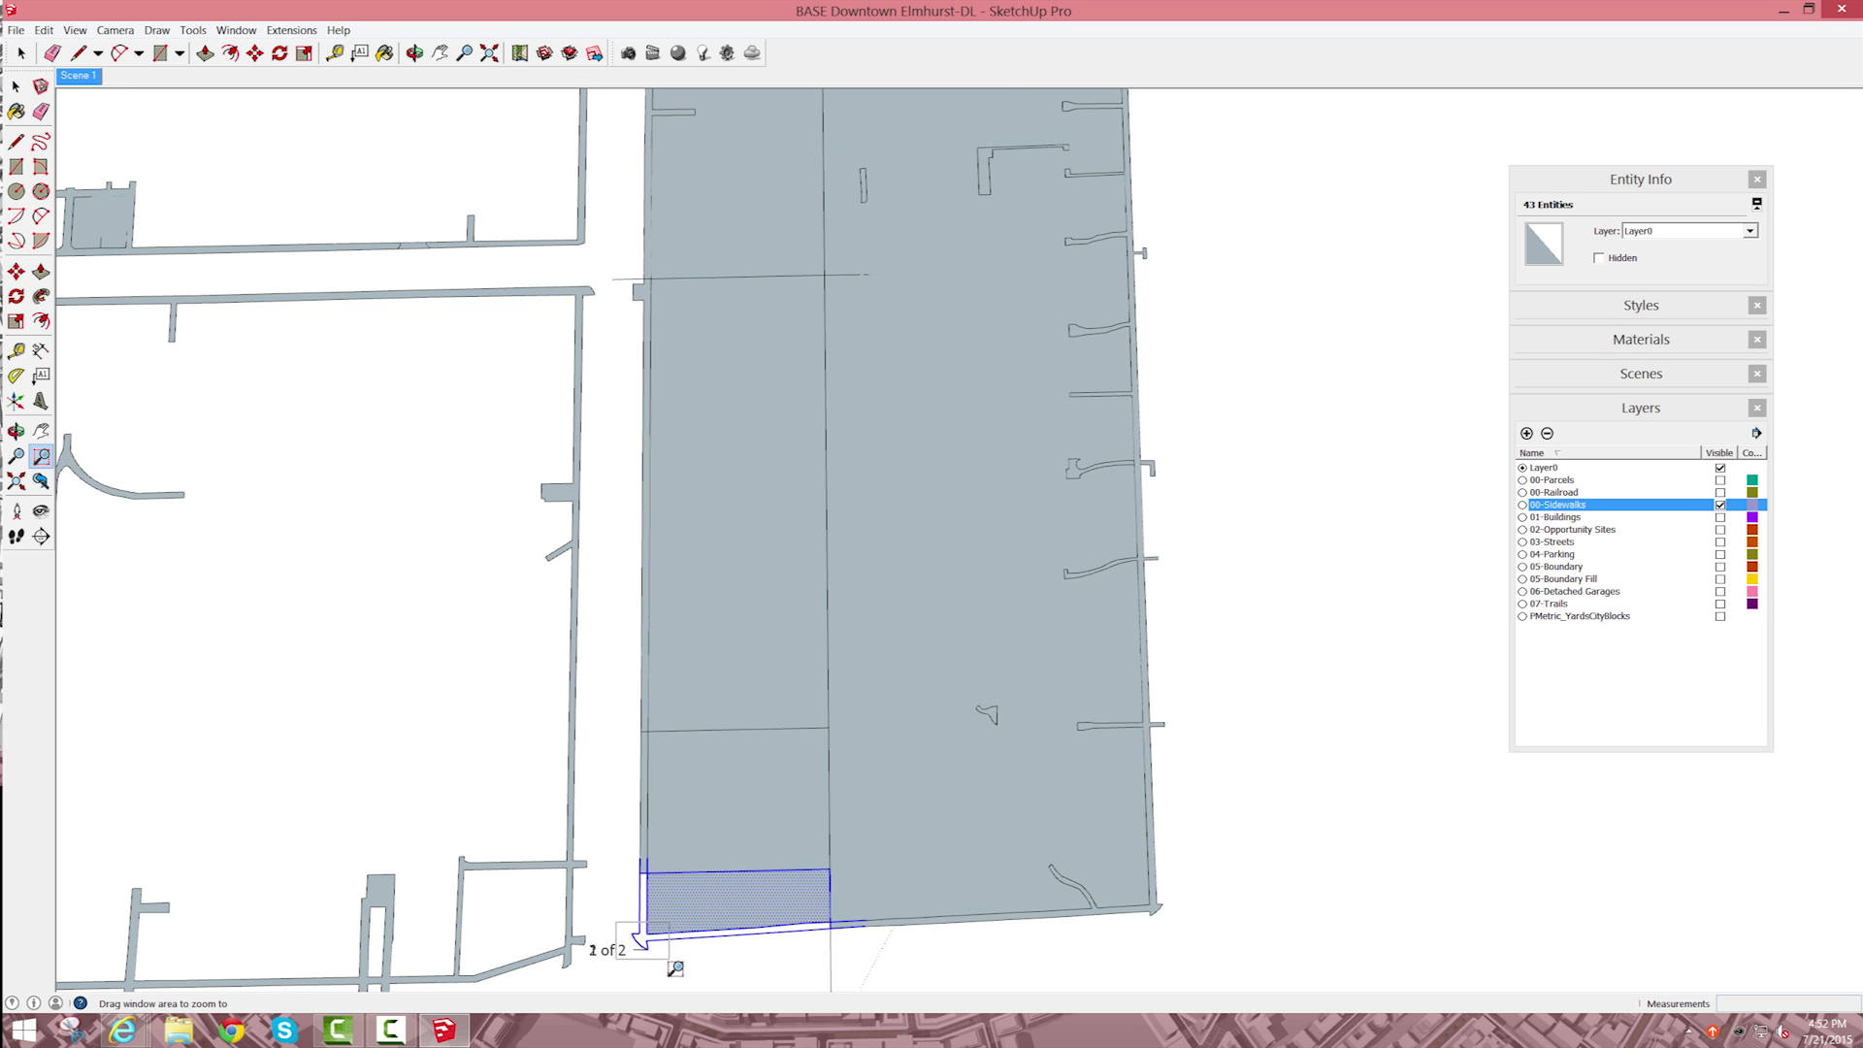
Step: Delete the two stray-line text labels at the open end of the corner outline
scroll(669, 961, "up", 5)
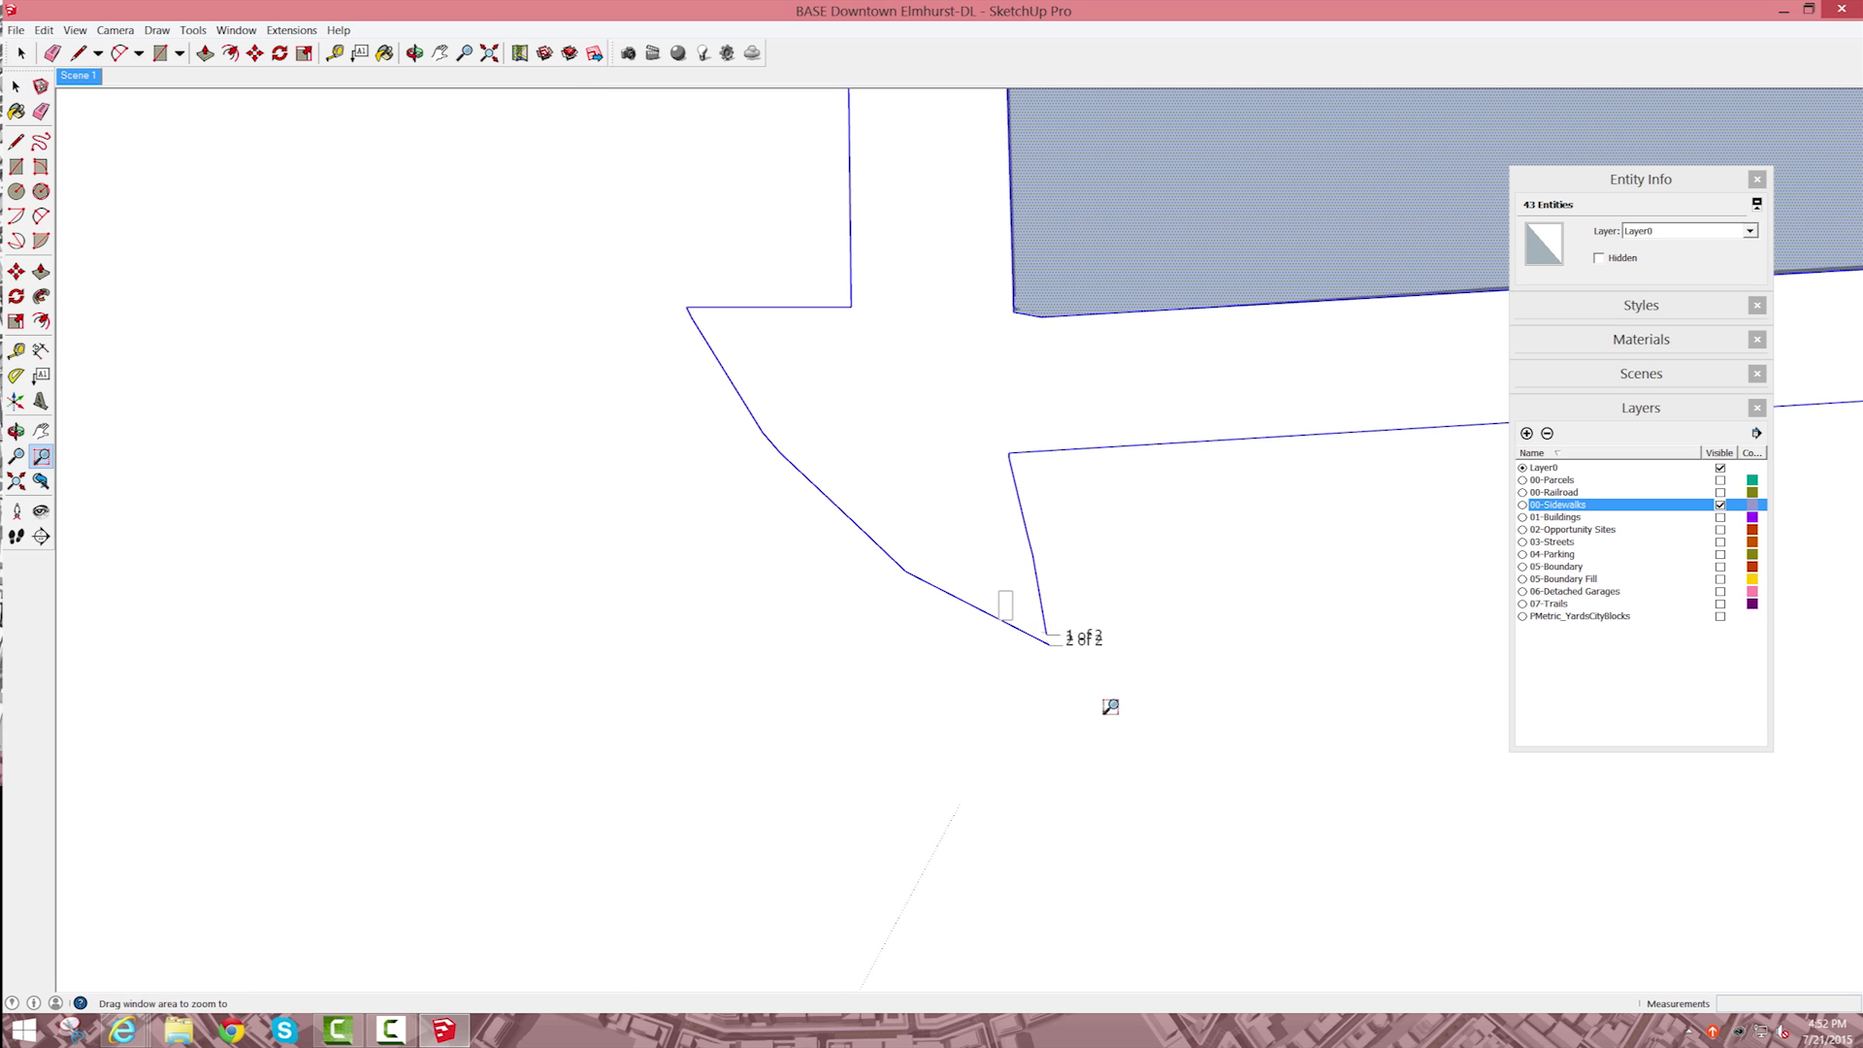
scroll(1111, 709, "up", 3)
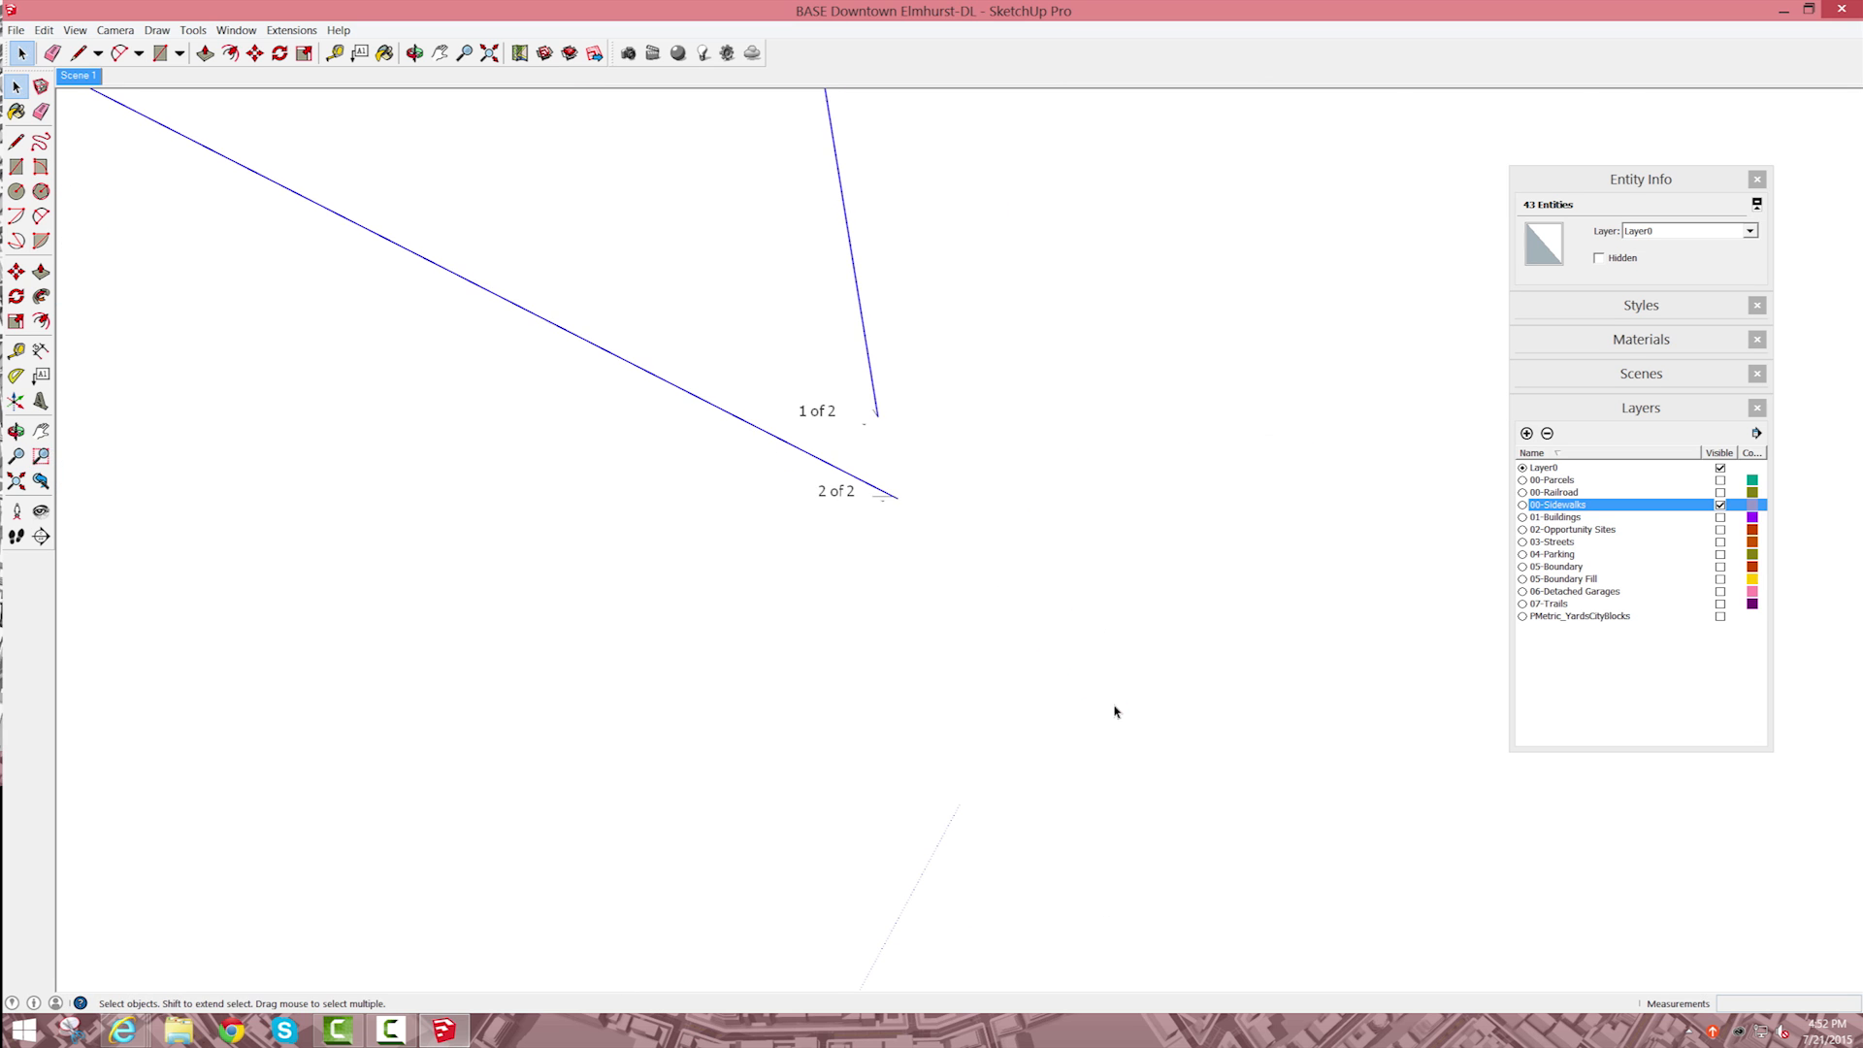
left_click(863, 495)
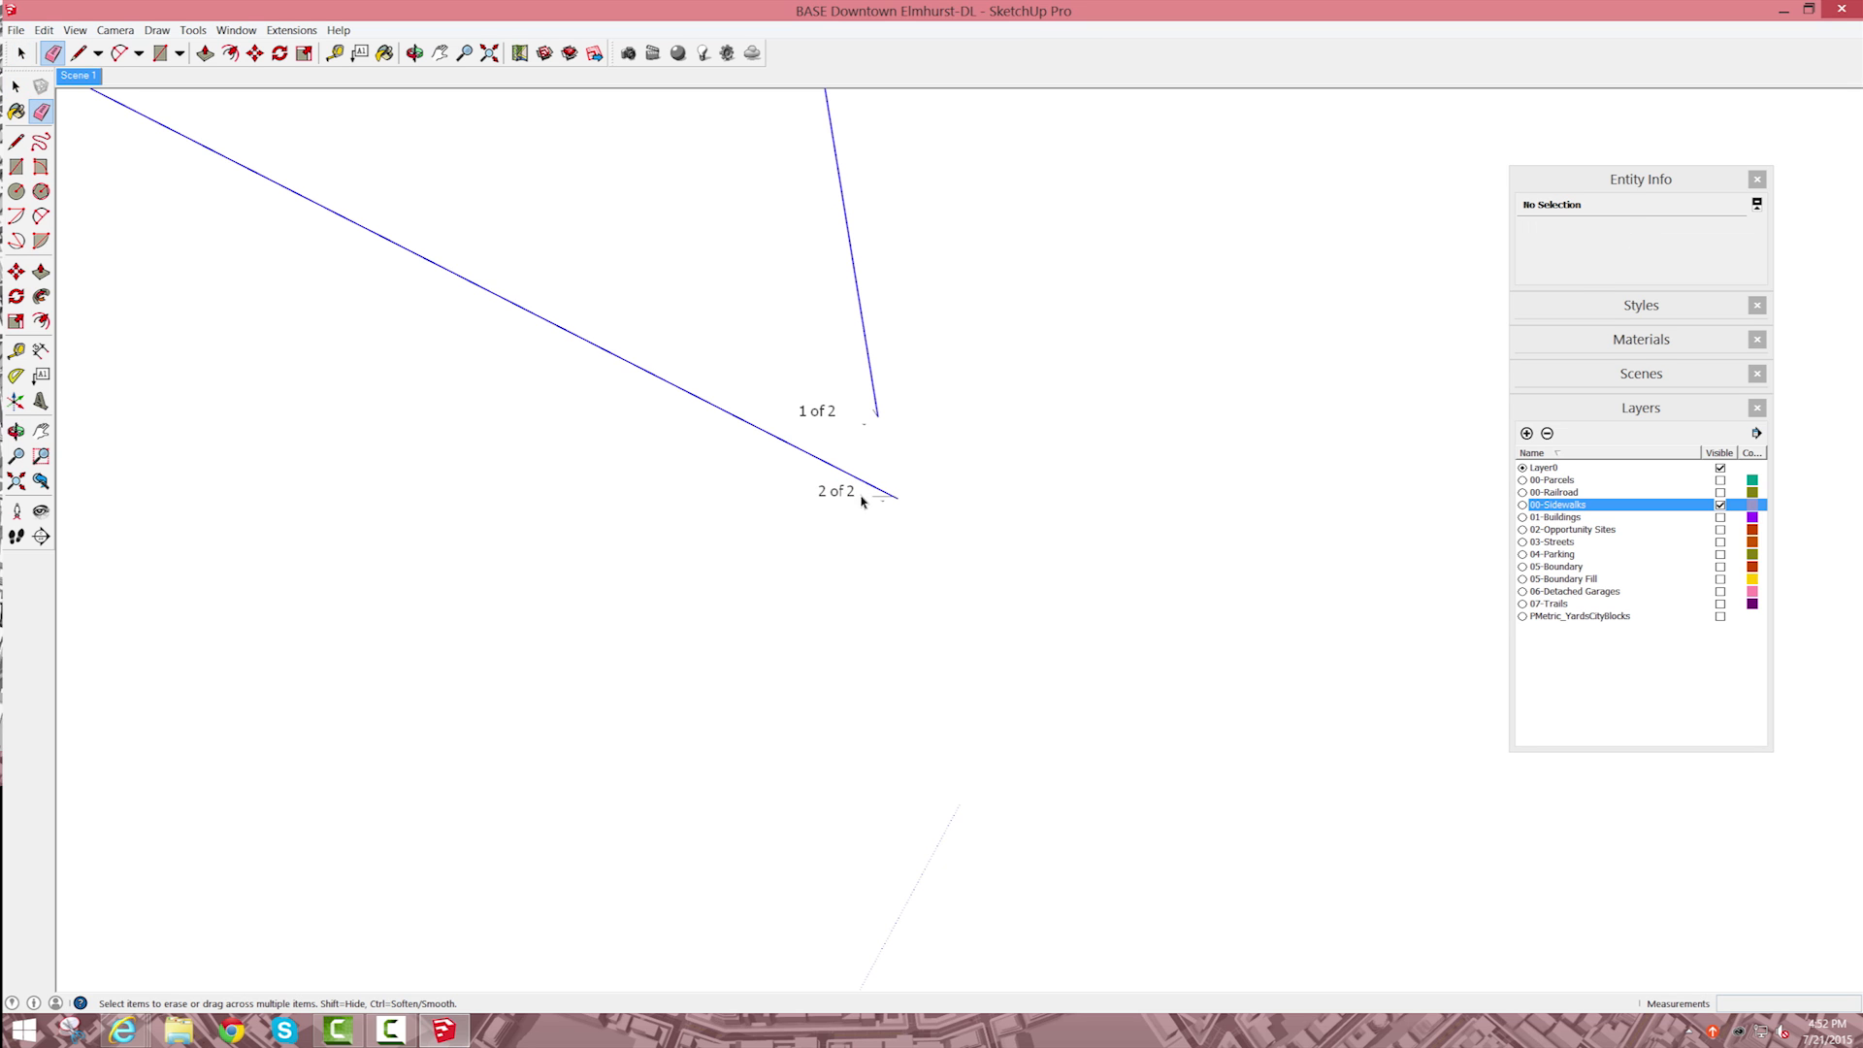
left_click_drag(744, 365, 1016, 576)
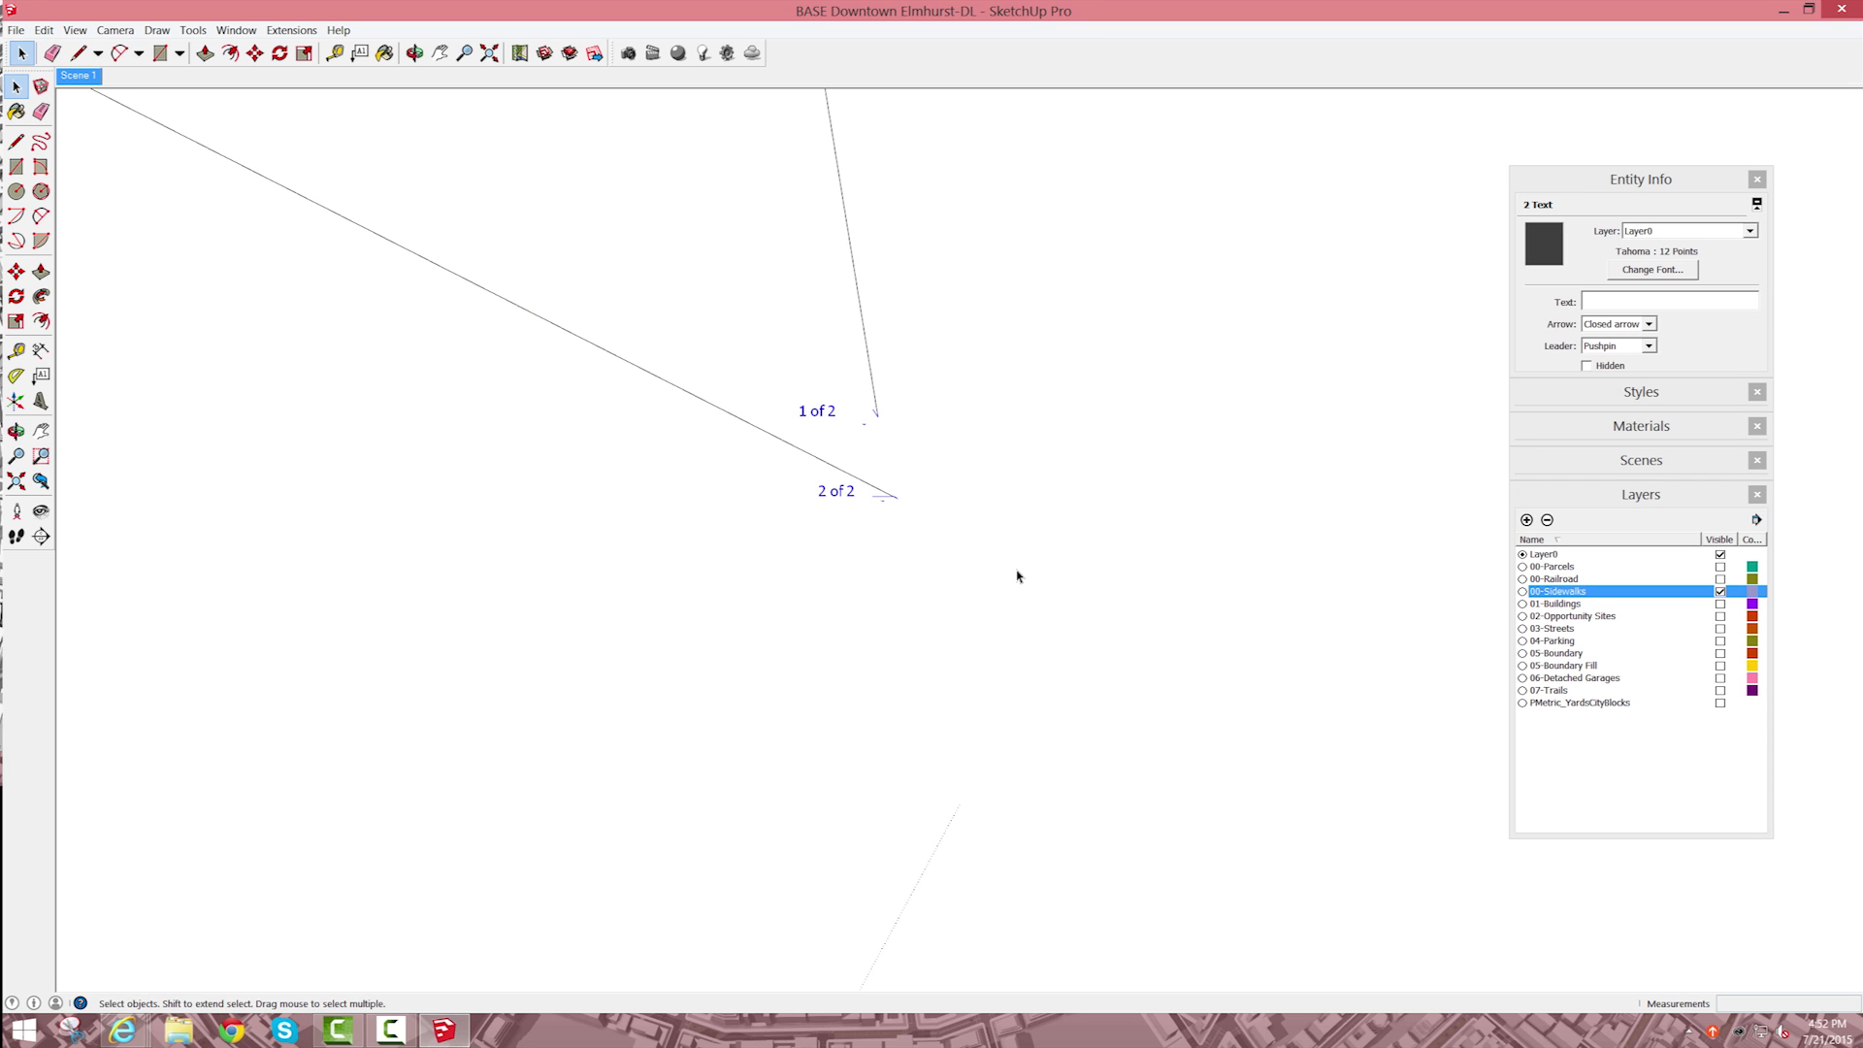
Step: Try to connect the two open endpoints of the corner outline with a line, and undo the attempt
key("l")
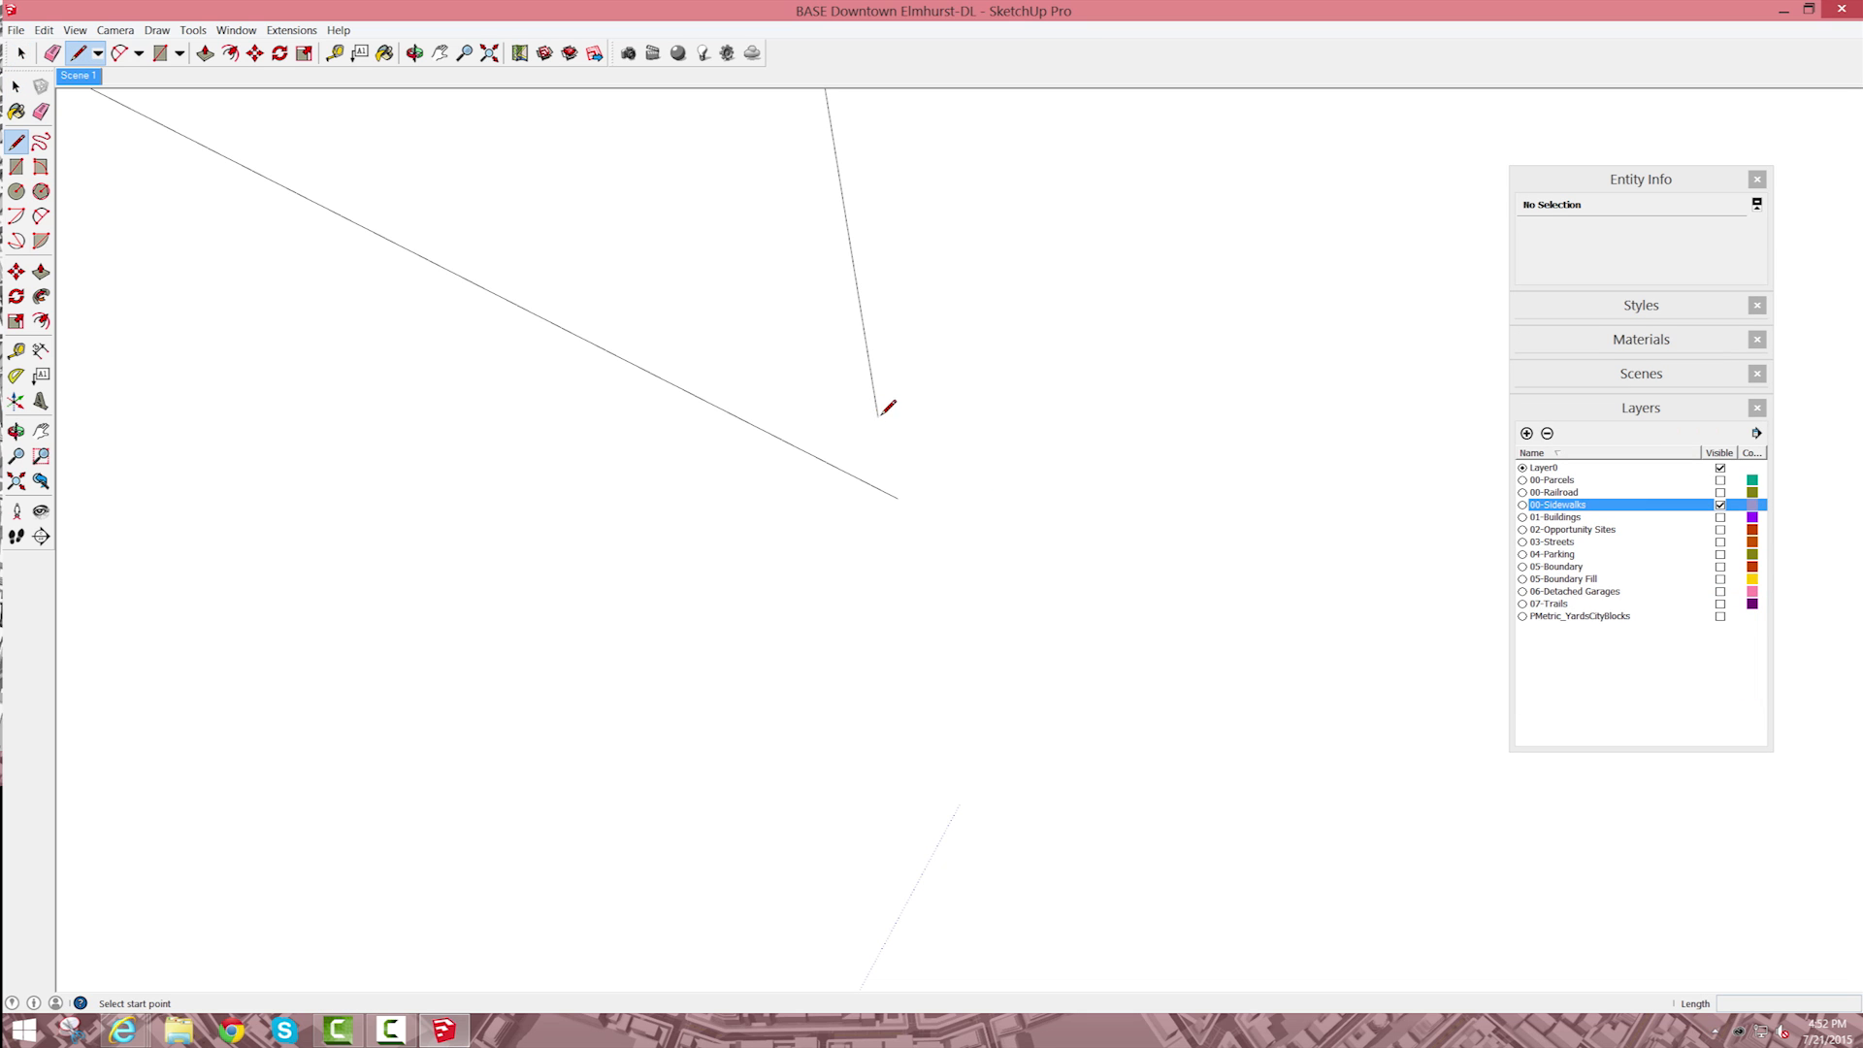
scroll(891, 430, "down", 6)
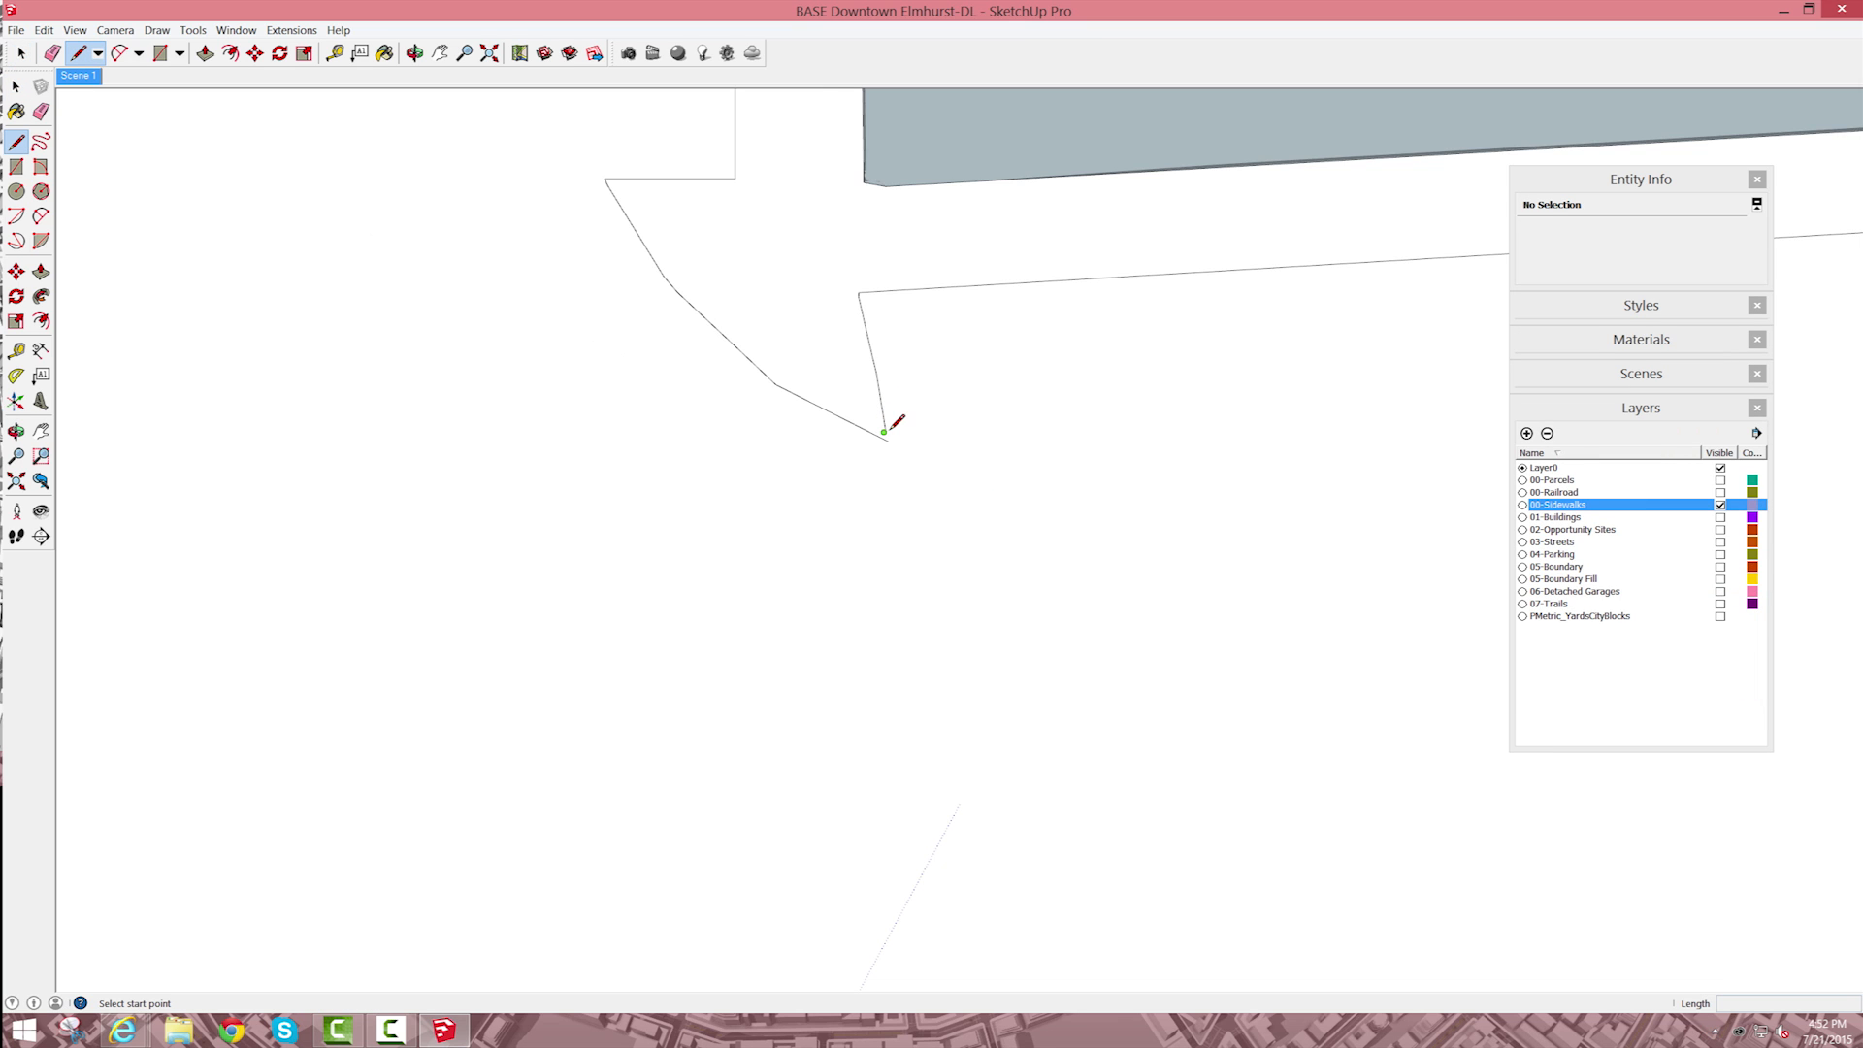
scroll(878, 427, "down", 2)
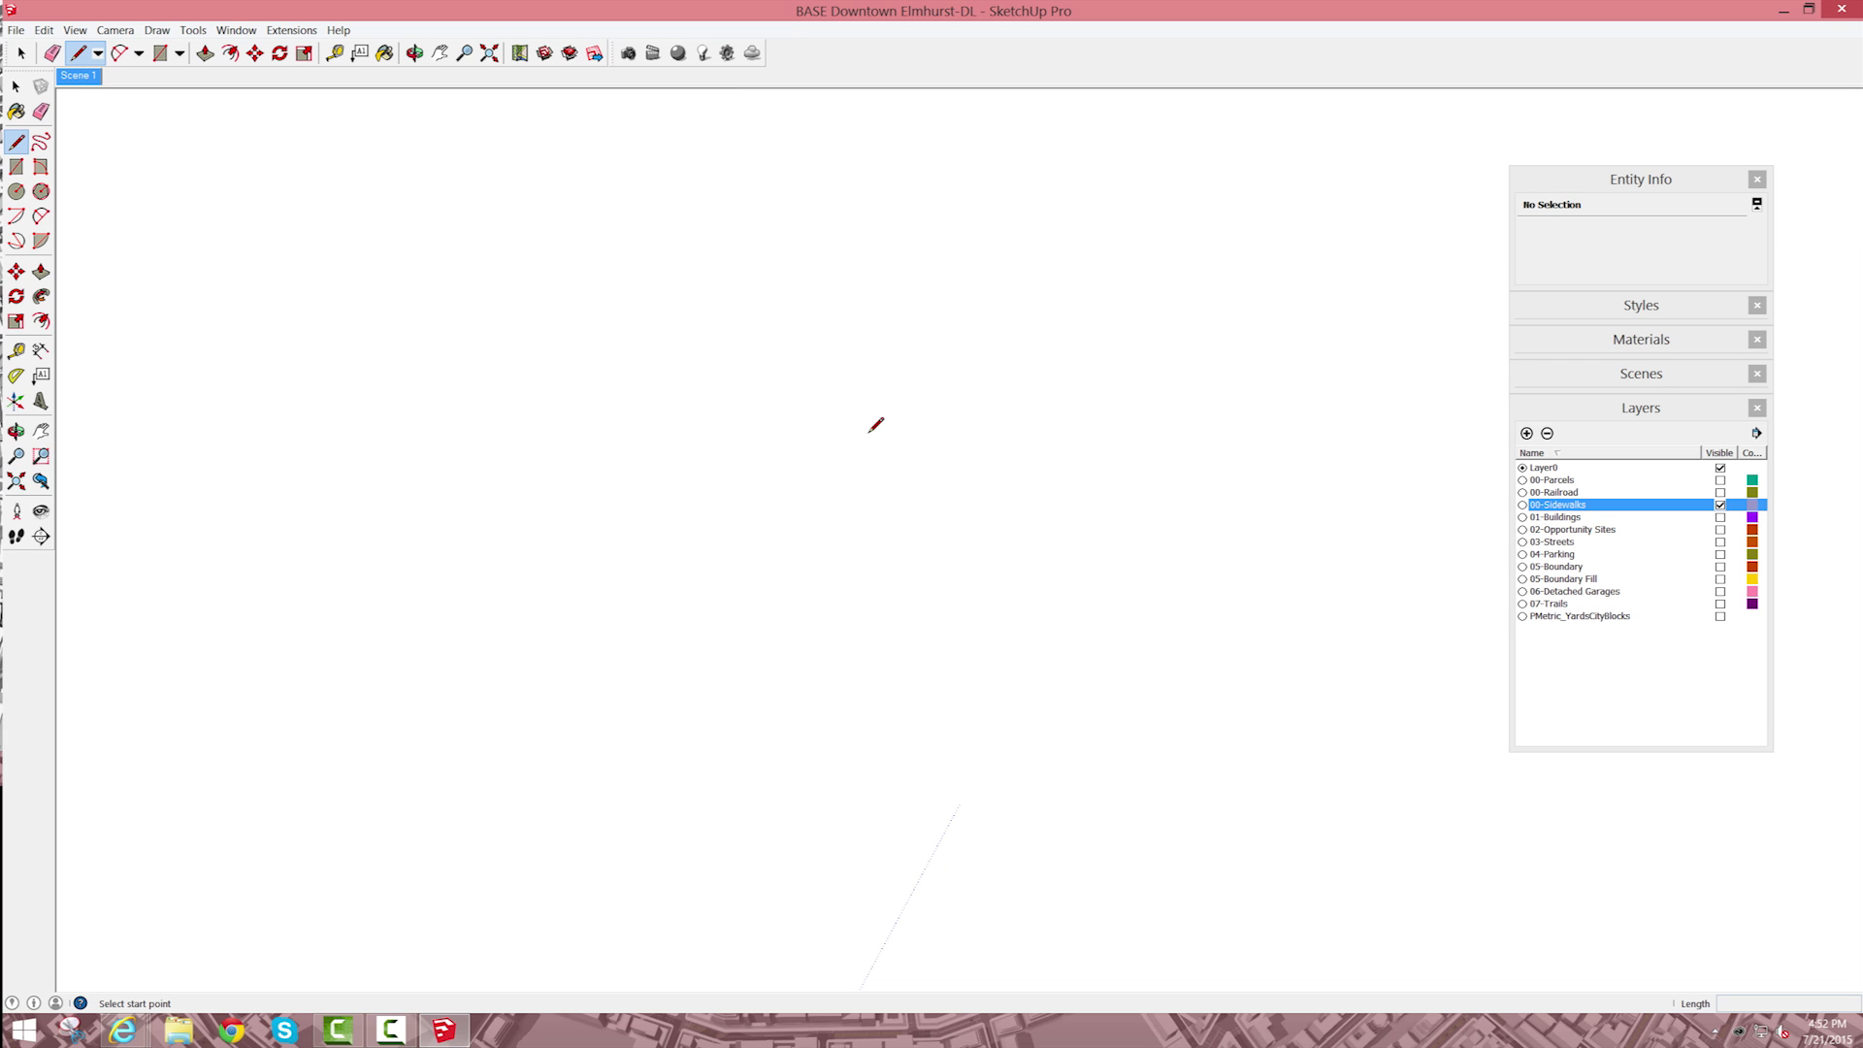
left_click(858, 430)
scroll(865, 416, "up", 5)
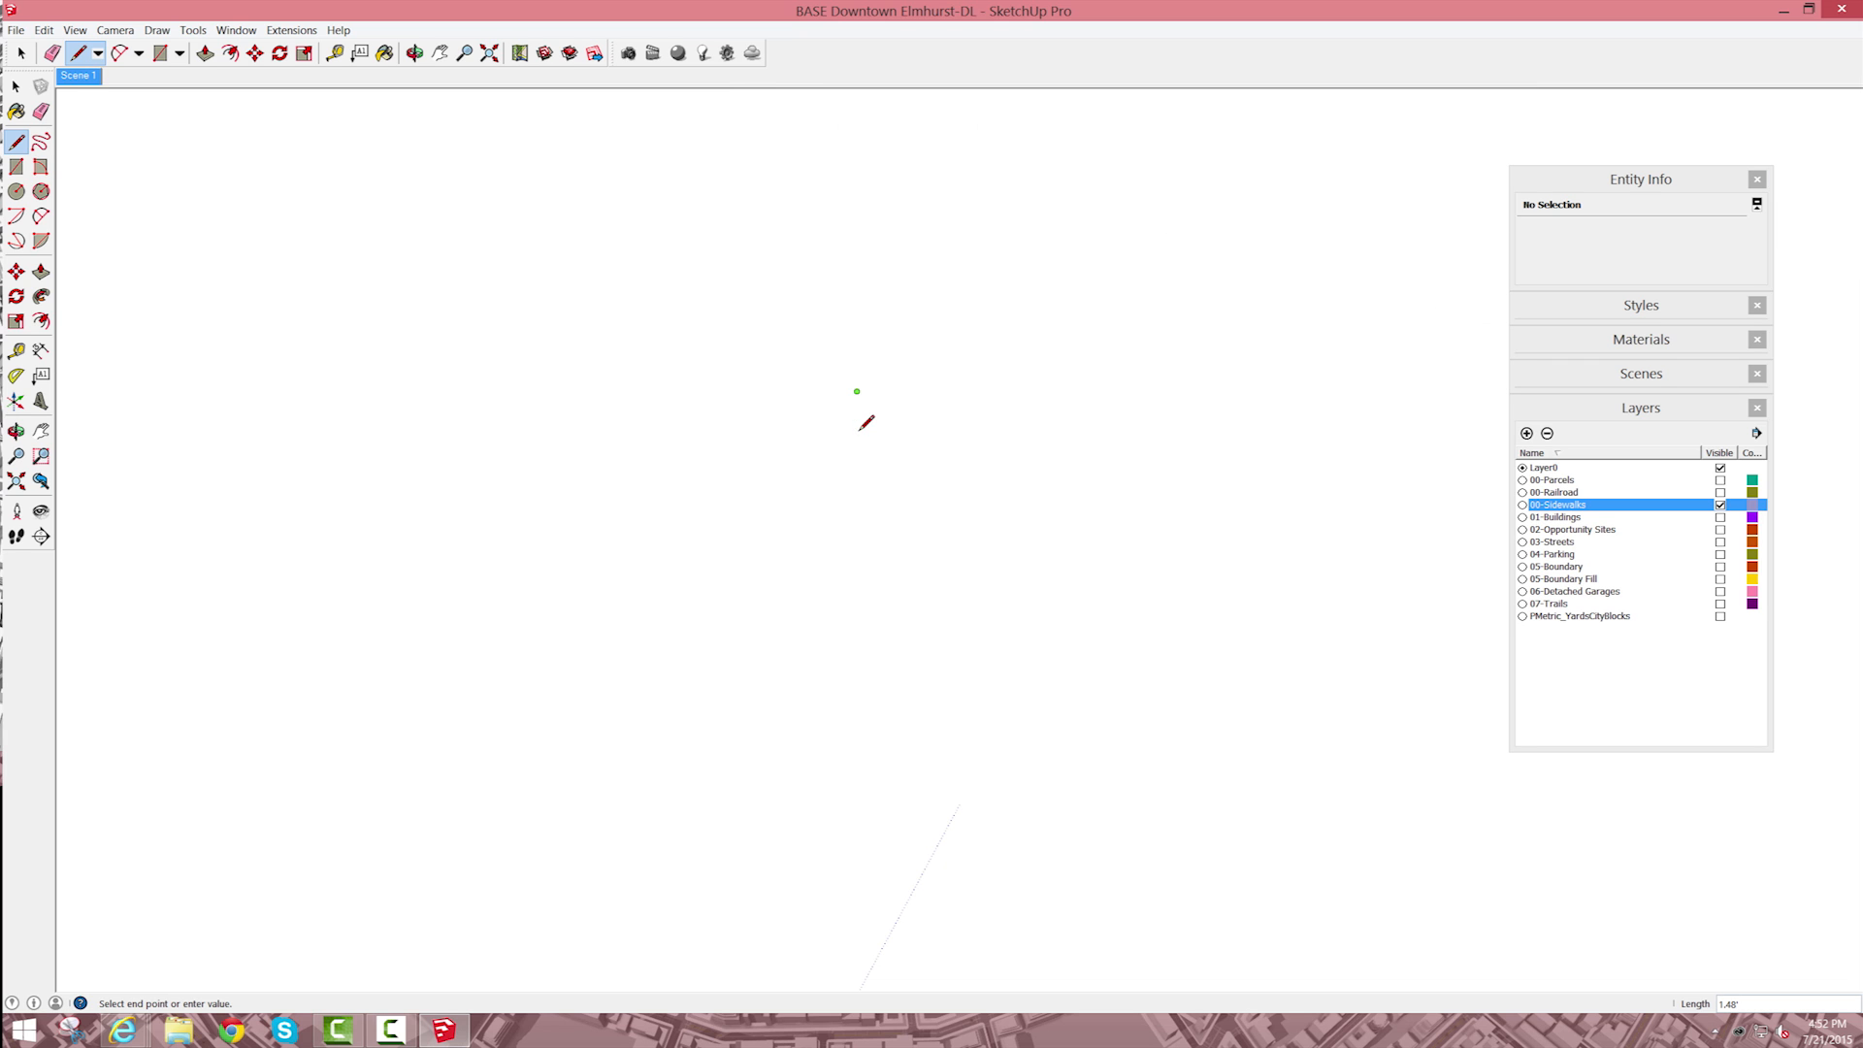
left_click(863, 568)
key("Escape")
key("ctrl+z")
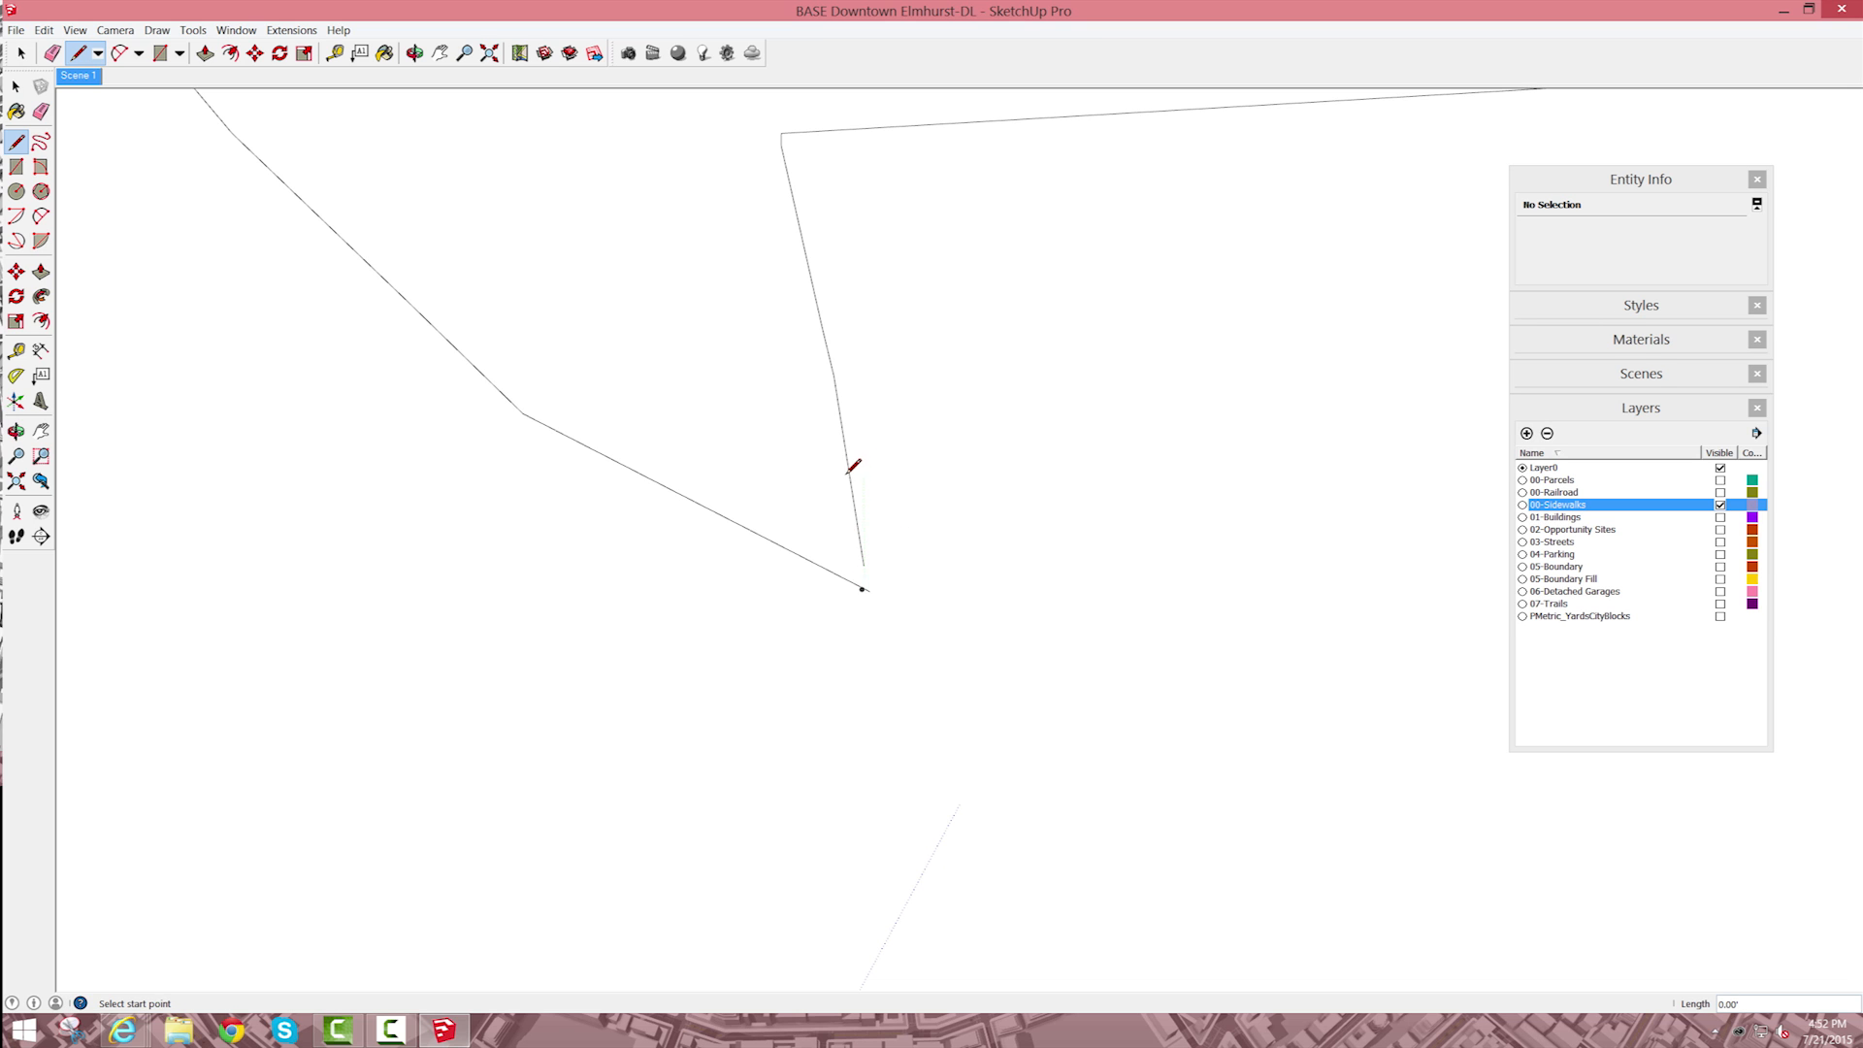
scroll(850, 468, "down", 5)
scroll(852, 473, "down", 4)
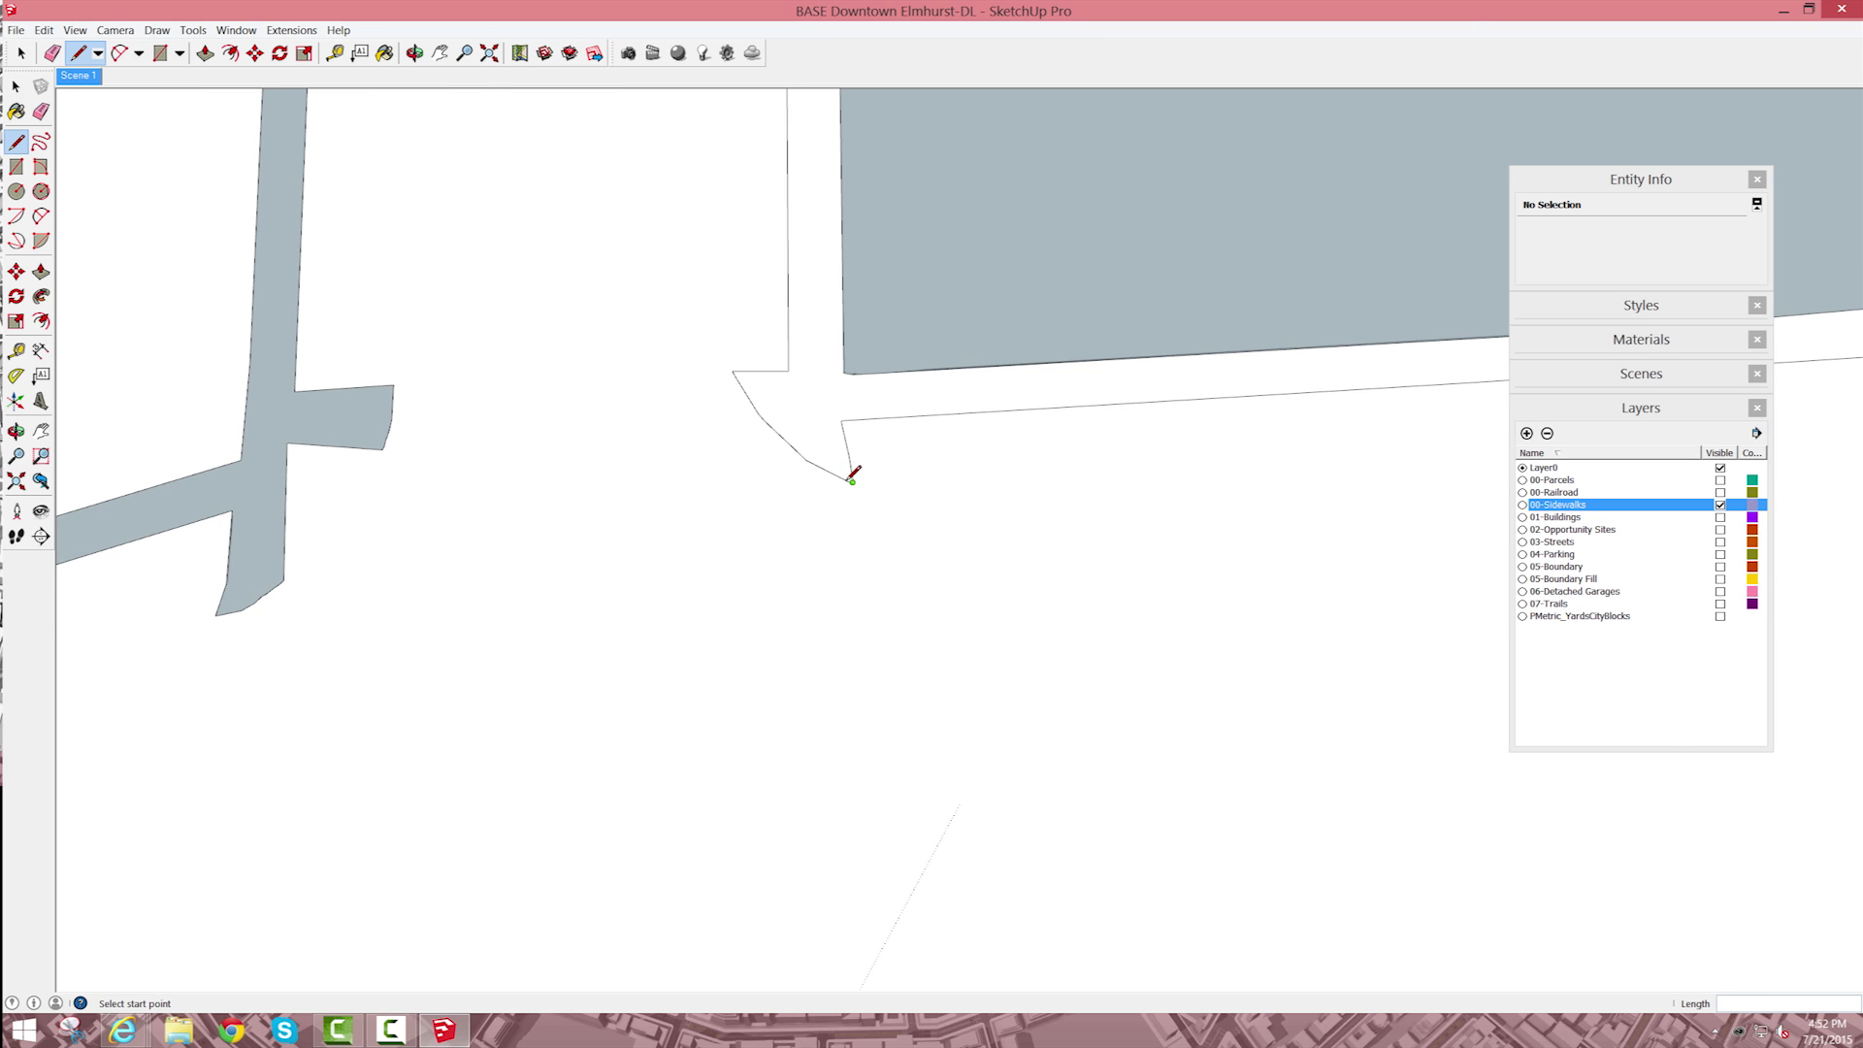
Step: Draw a short line between the two open endpoints to close the sidewalk outline at the block's lower corner
key("e")
scroll(850, 468, "up", 3)
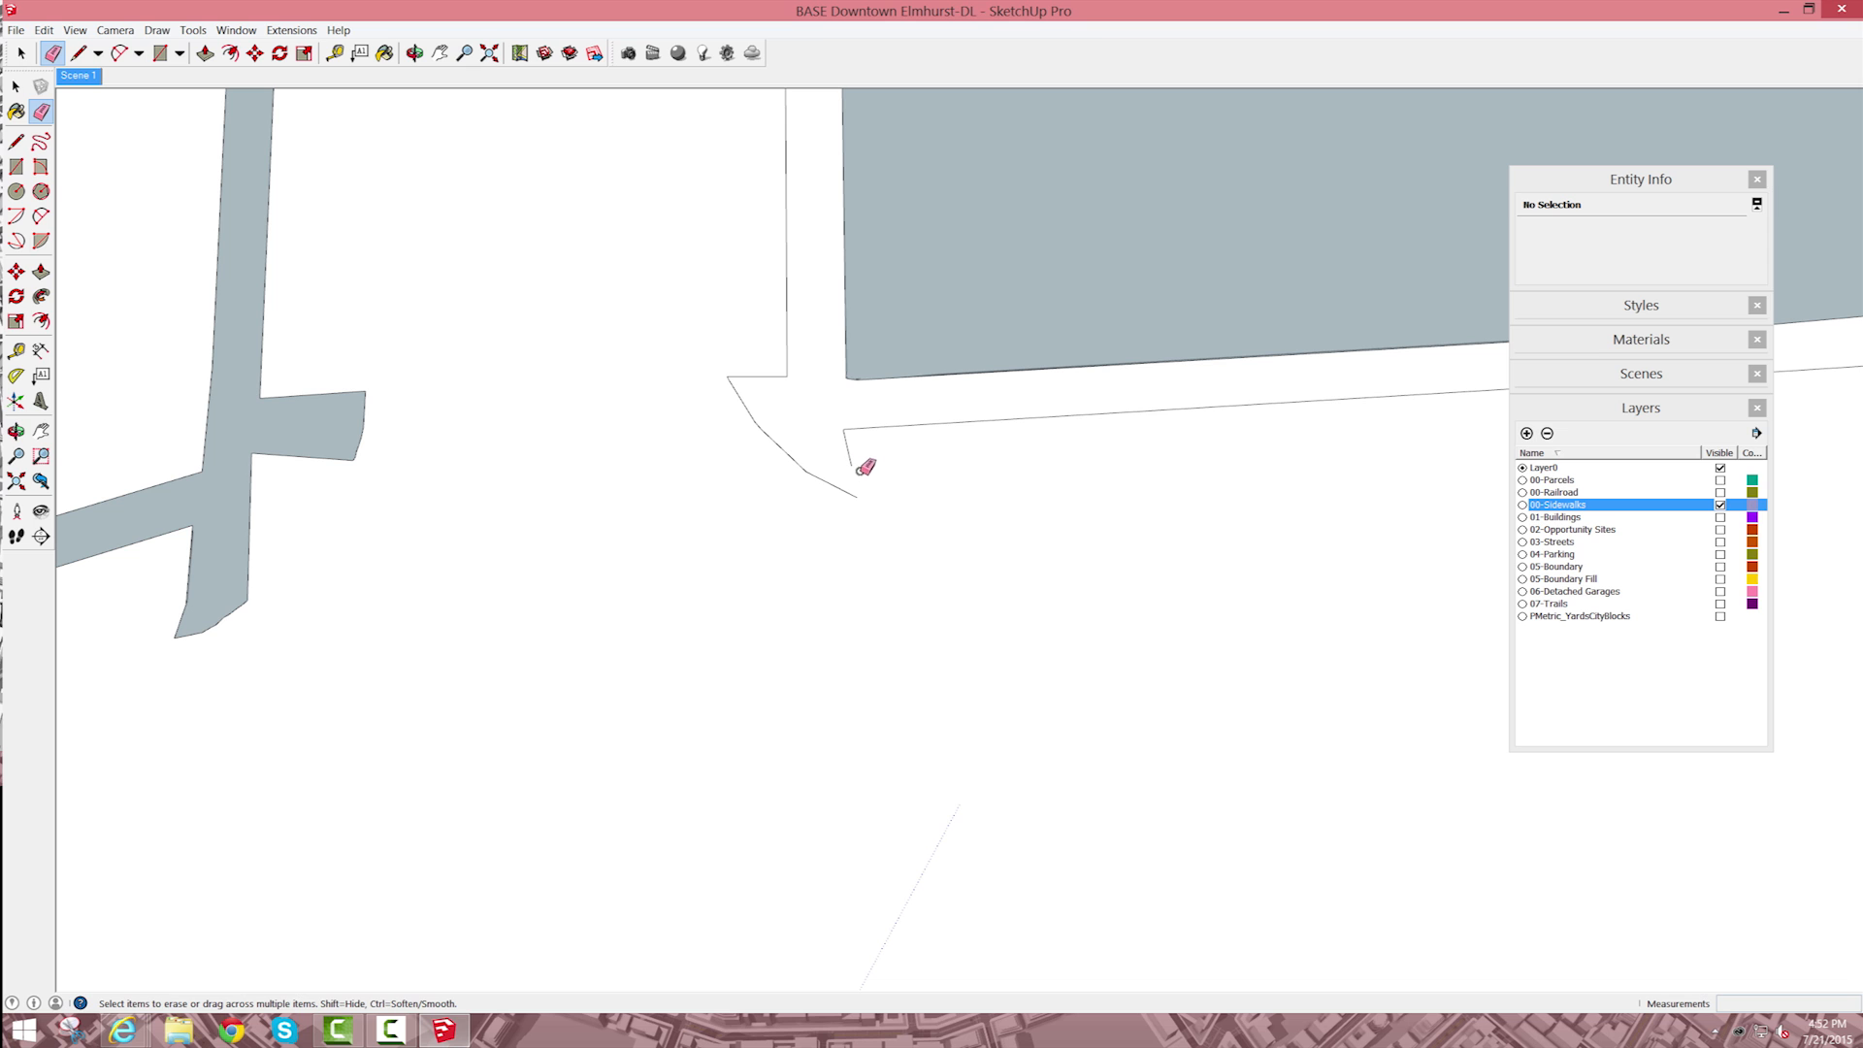
key("l")
left_click(851, 467)
left_click(855, 496)
scroll(883, 476, "down", 5)
Step: Erase the dividing lines and their leftover pieces across the sidewalk strips around the block's lower corner
key("space")
key("e")
left_click_drag(976, 396, 1029, 355)
left_click(1027, 312)
scroll(902, 403, "up", 7)
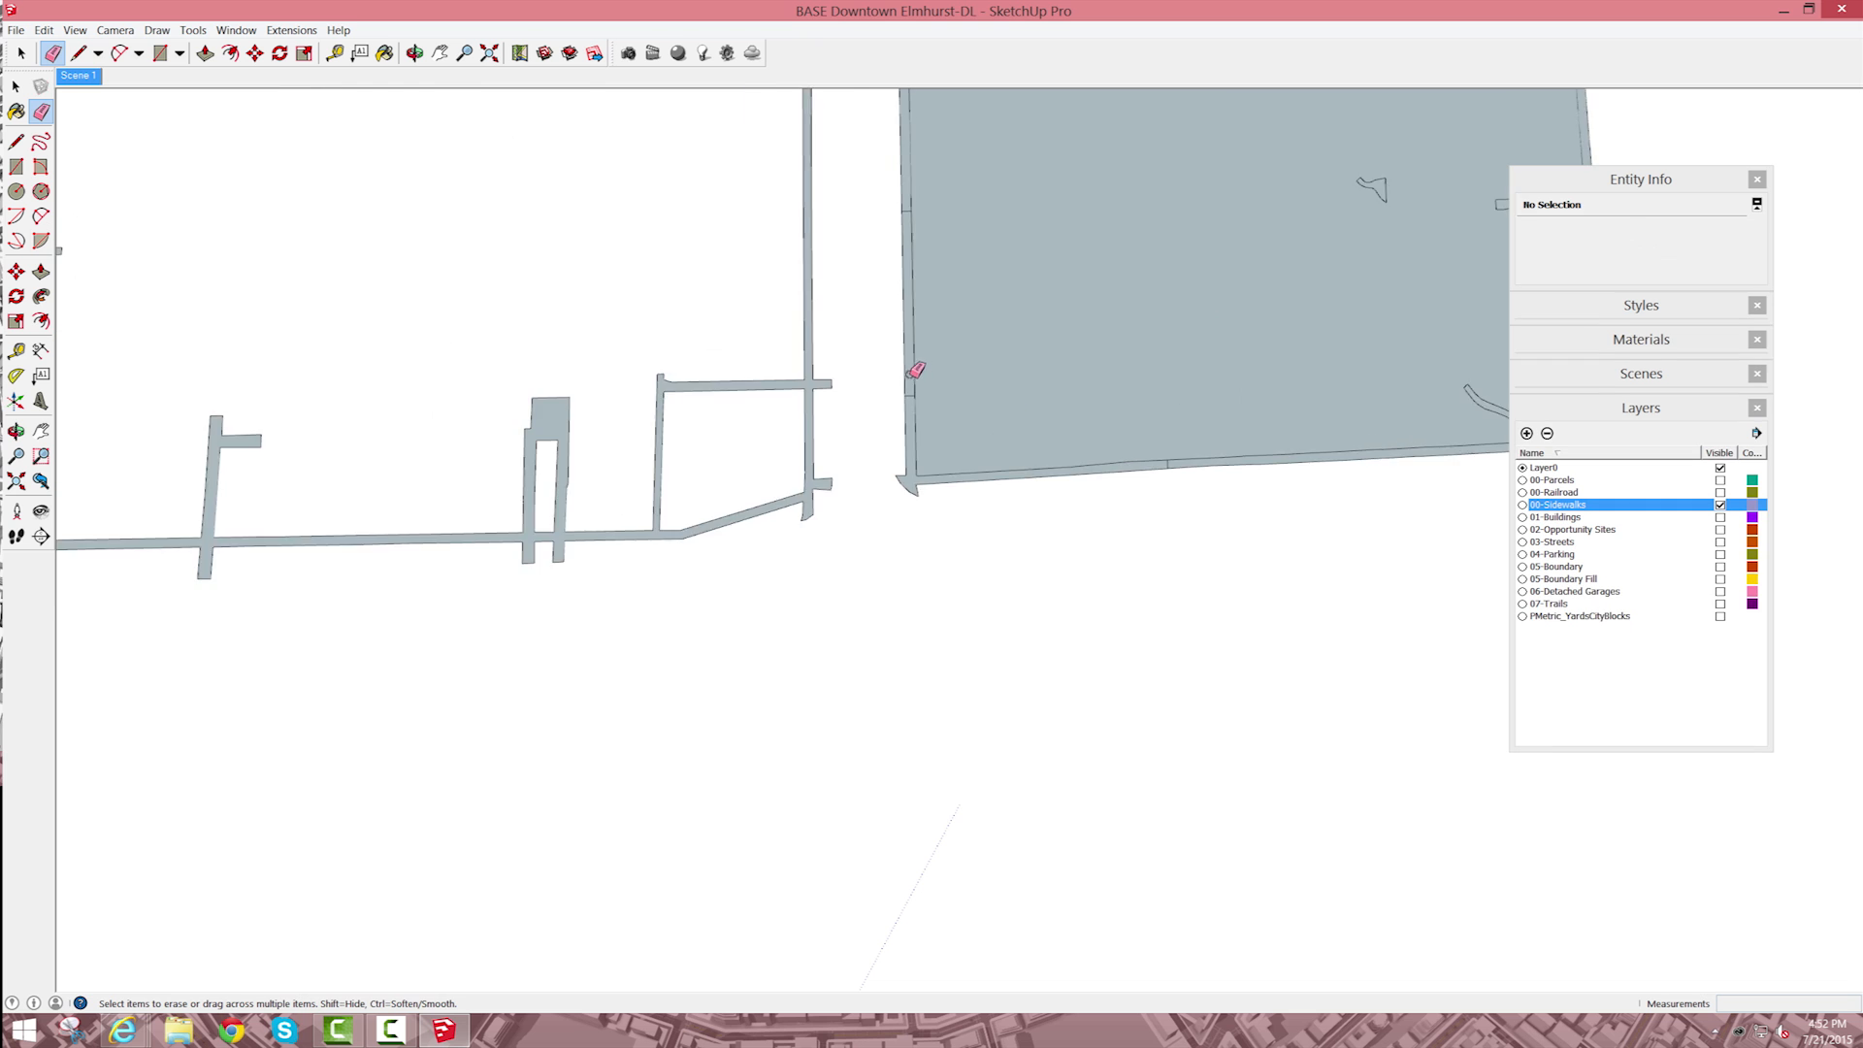
left_click(909, 380)
left_click(1301, 487)
Step: Delete the filled faces of the block's interior, keeping only the surrounding sidewalk strips
scroll(1227, 460, "down", 2)
key("space")
left_click(1215, 386)
key("Delete")
scroll(1087, 249, "up", 6)
key("e")
scroll(1068, 359, "down", 10)
key("space")
left_click(1110, 183)
key("Delete")
Step: Erase the remaining dividing-line pieces across the sidewalk strips along the block's long side and curved end
scroll(1112, 177, "up", 3)
left_click_drag(1119, 210, 1094, 324)
left_click_drag(1150, 593, 1137, 497)
scroll(979, 190, "up", 6)
left_click_drag(998, 244, 1028, 241)
scroll(1064, 290, "down", 9)
scroll(1083, 205, "up", 6)
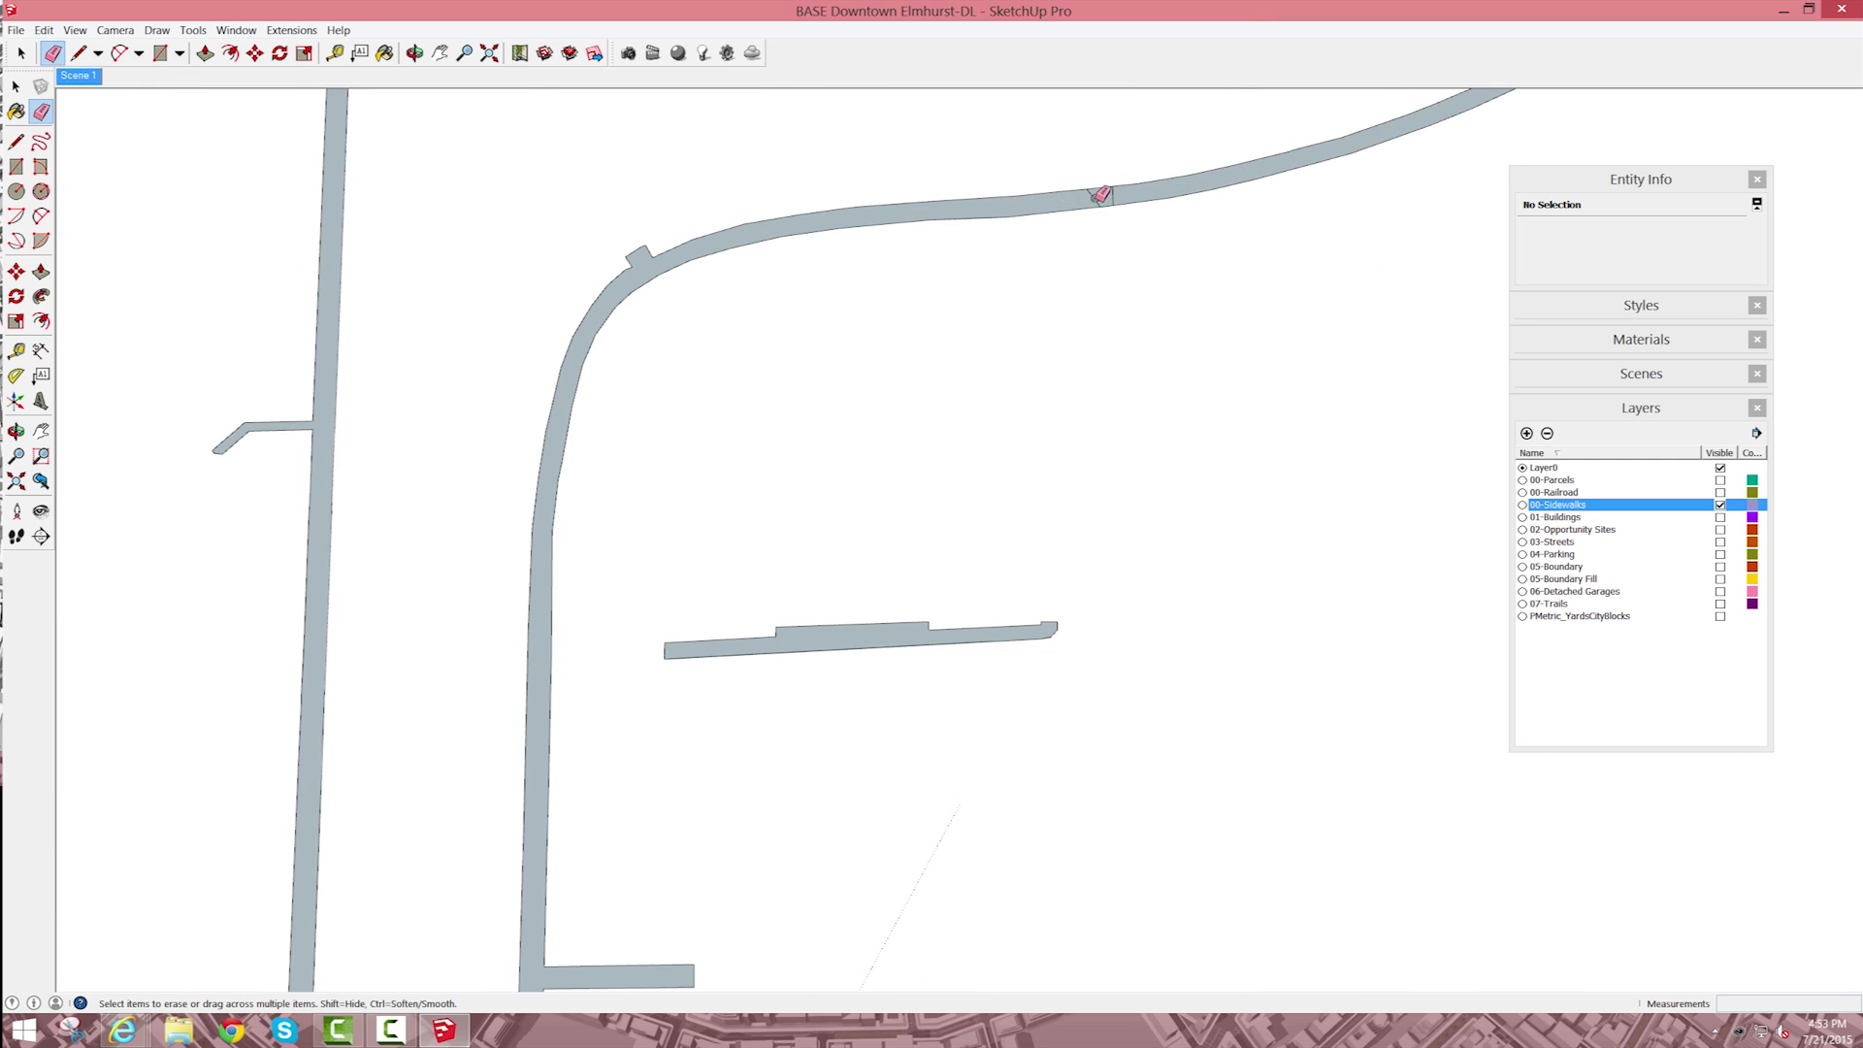
scroll(1116, 251, "down", 2)
key("space")
scroll(1245, 420, "down", 5)
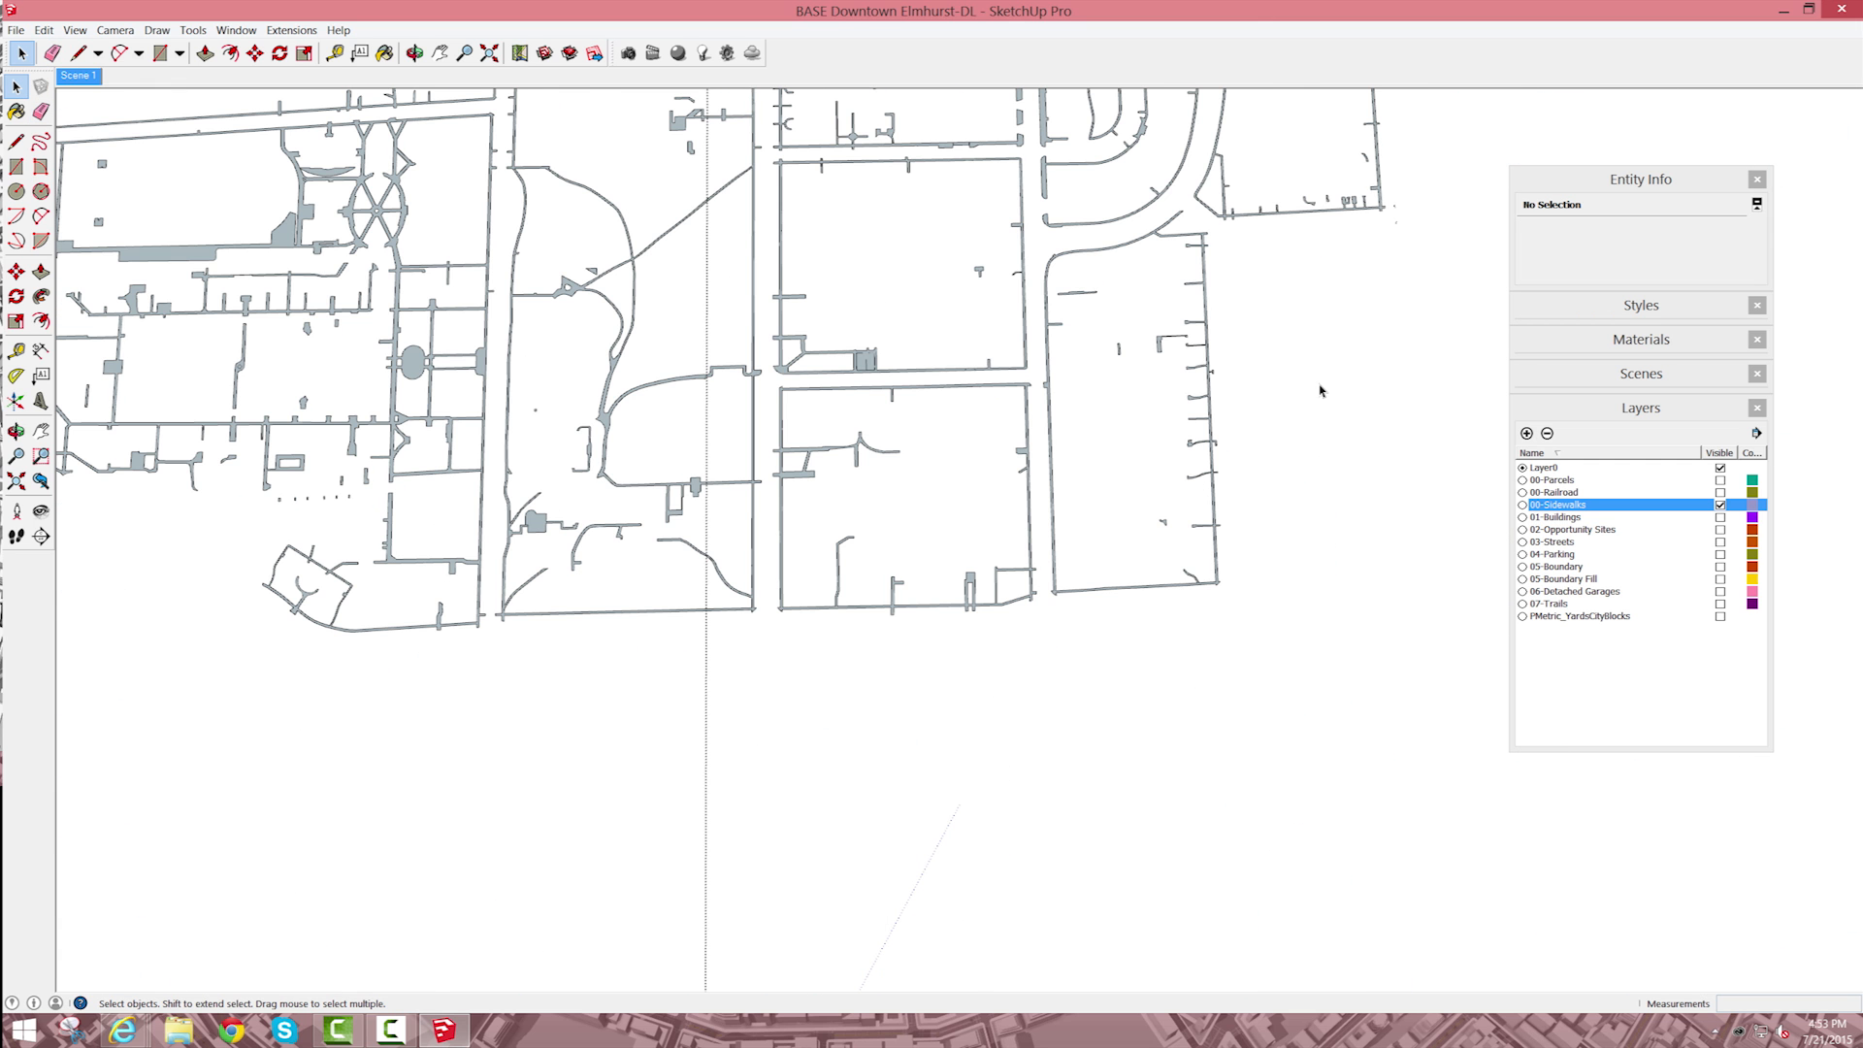
Step: Open the sidewalks component for editing at the wrongly filled block with rounded corners
scroll(1320, 390, "down", 2)
scroll(621, 378, "up", 8)
left_click(624, 345)
double_click(636, 348)
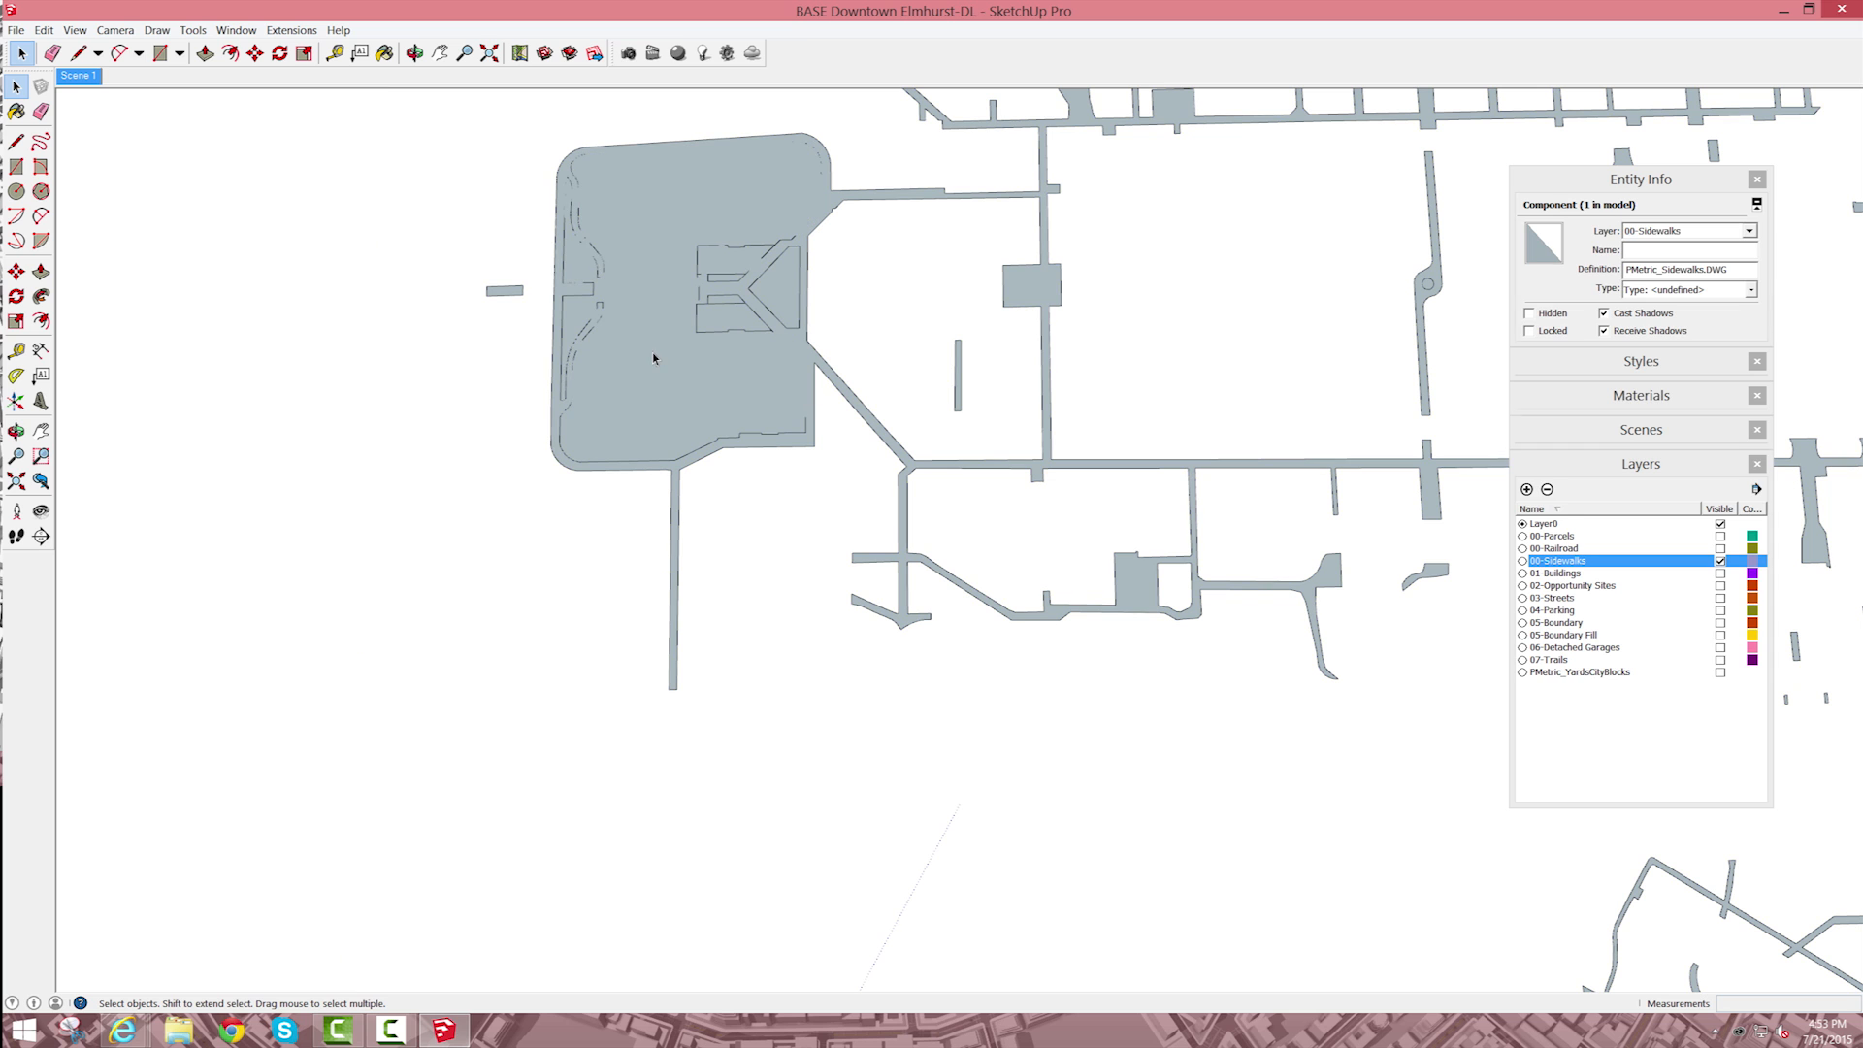
Step: Try to delete the face covering the rounded block and its connected sidewalks, and undo the deletion
left_click(653, 358)
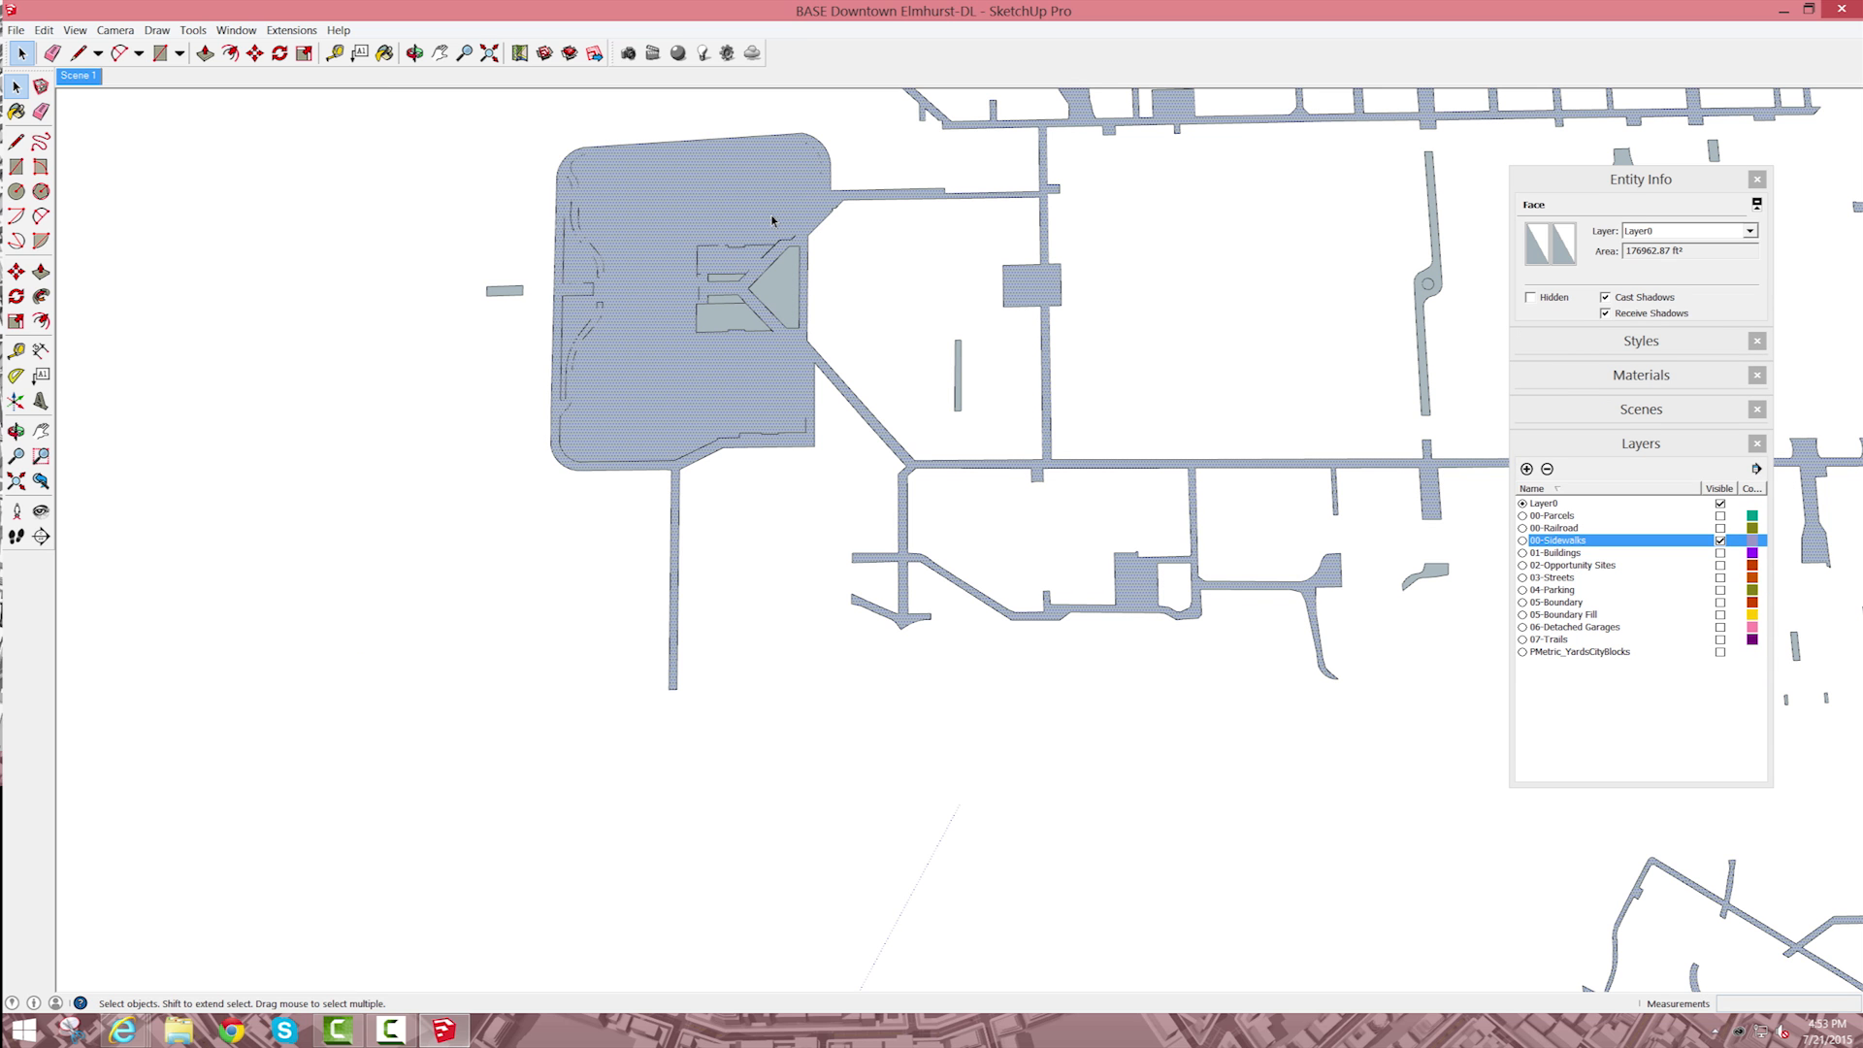
key("Delete")
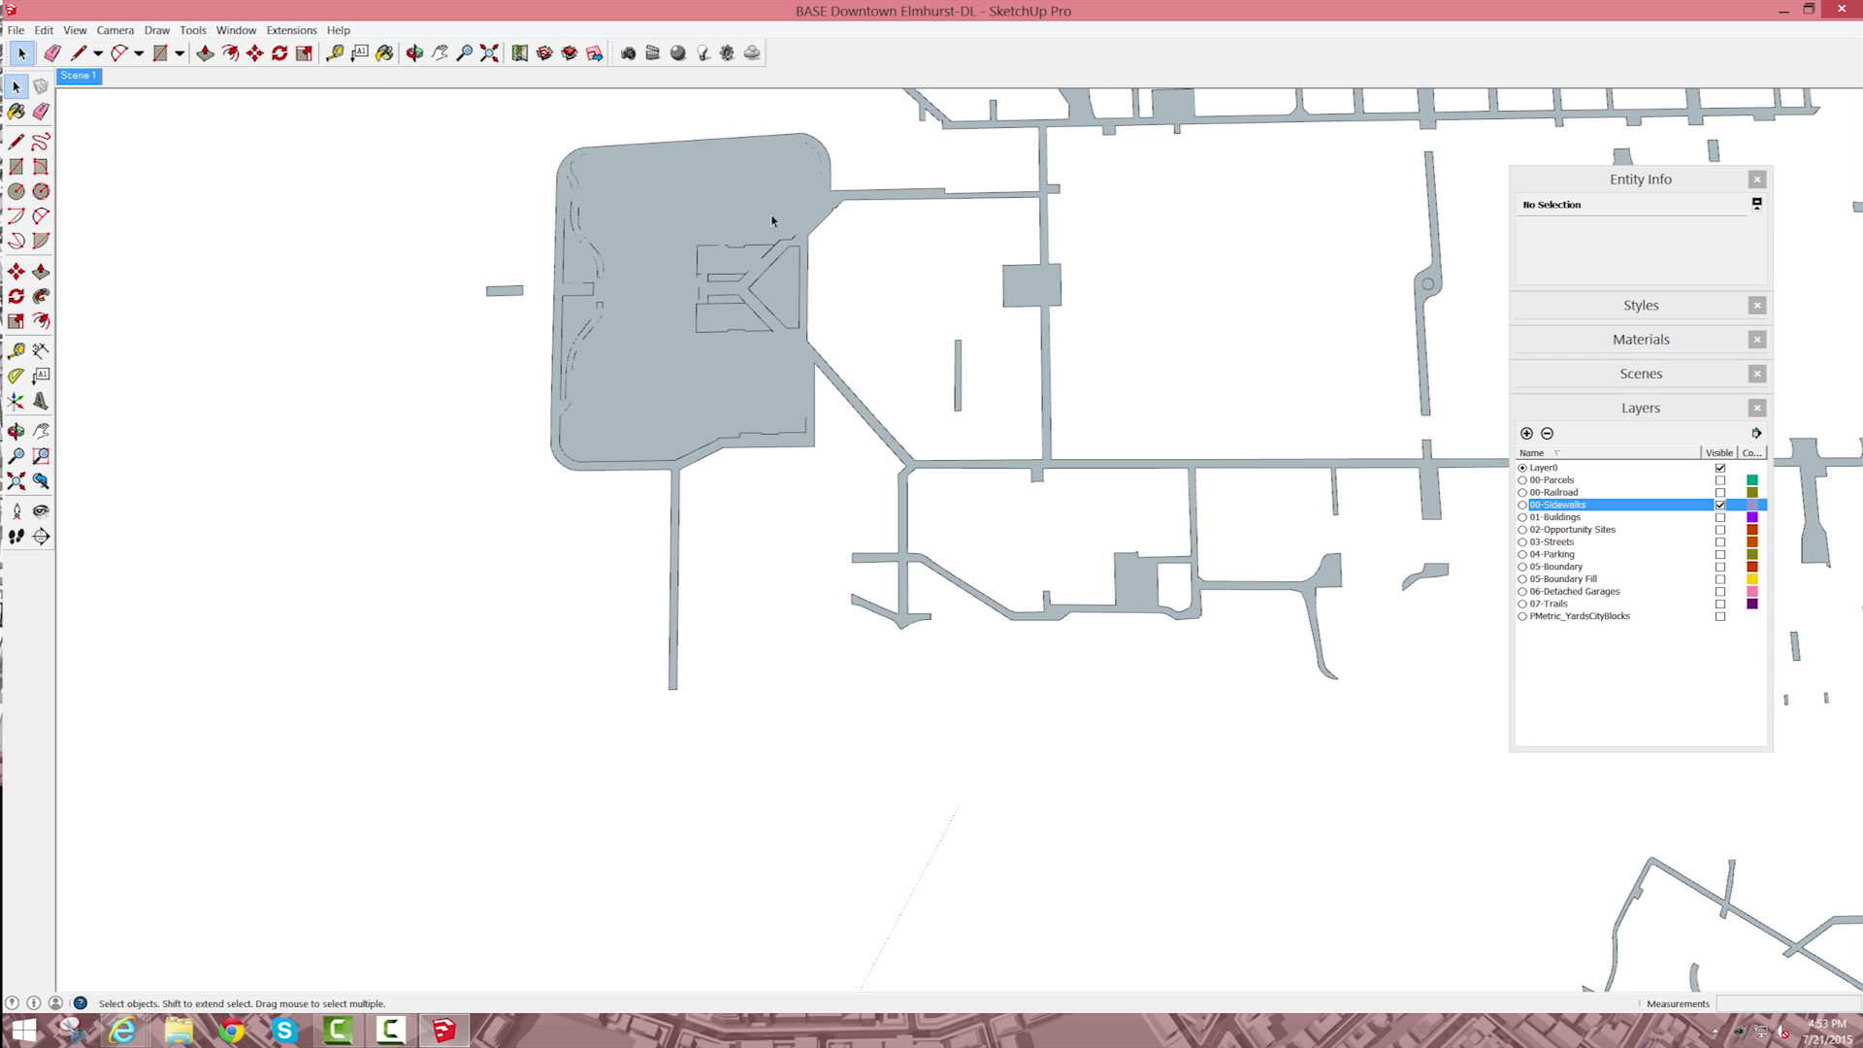
left_click(755, 199)
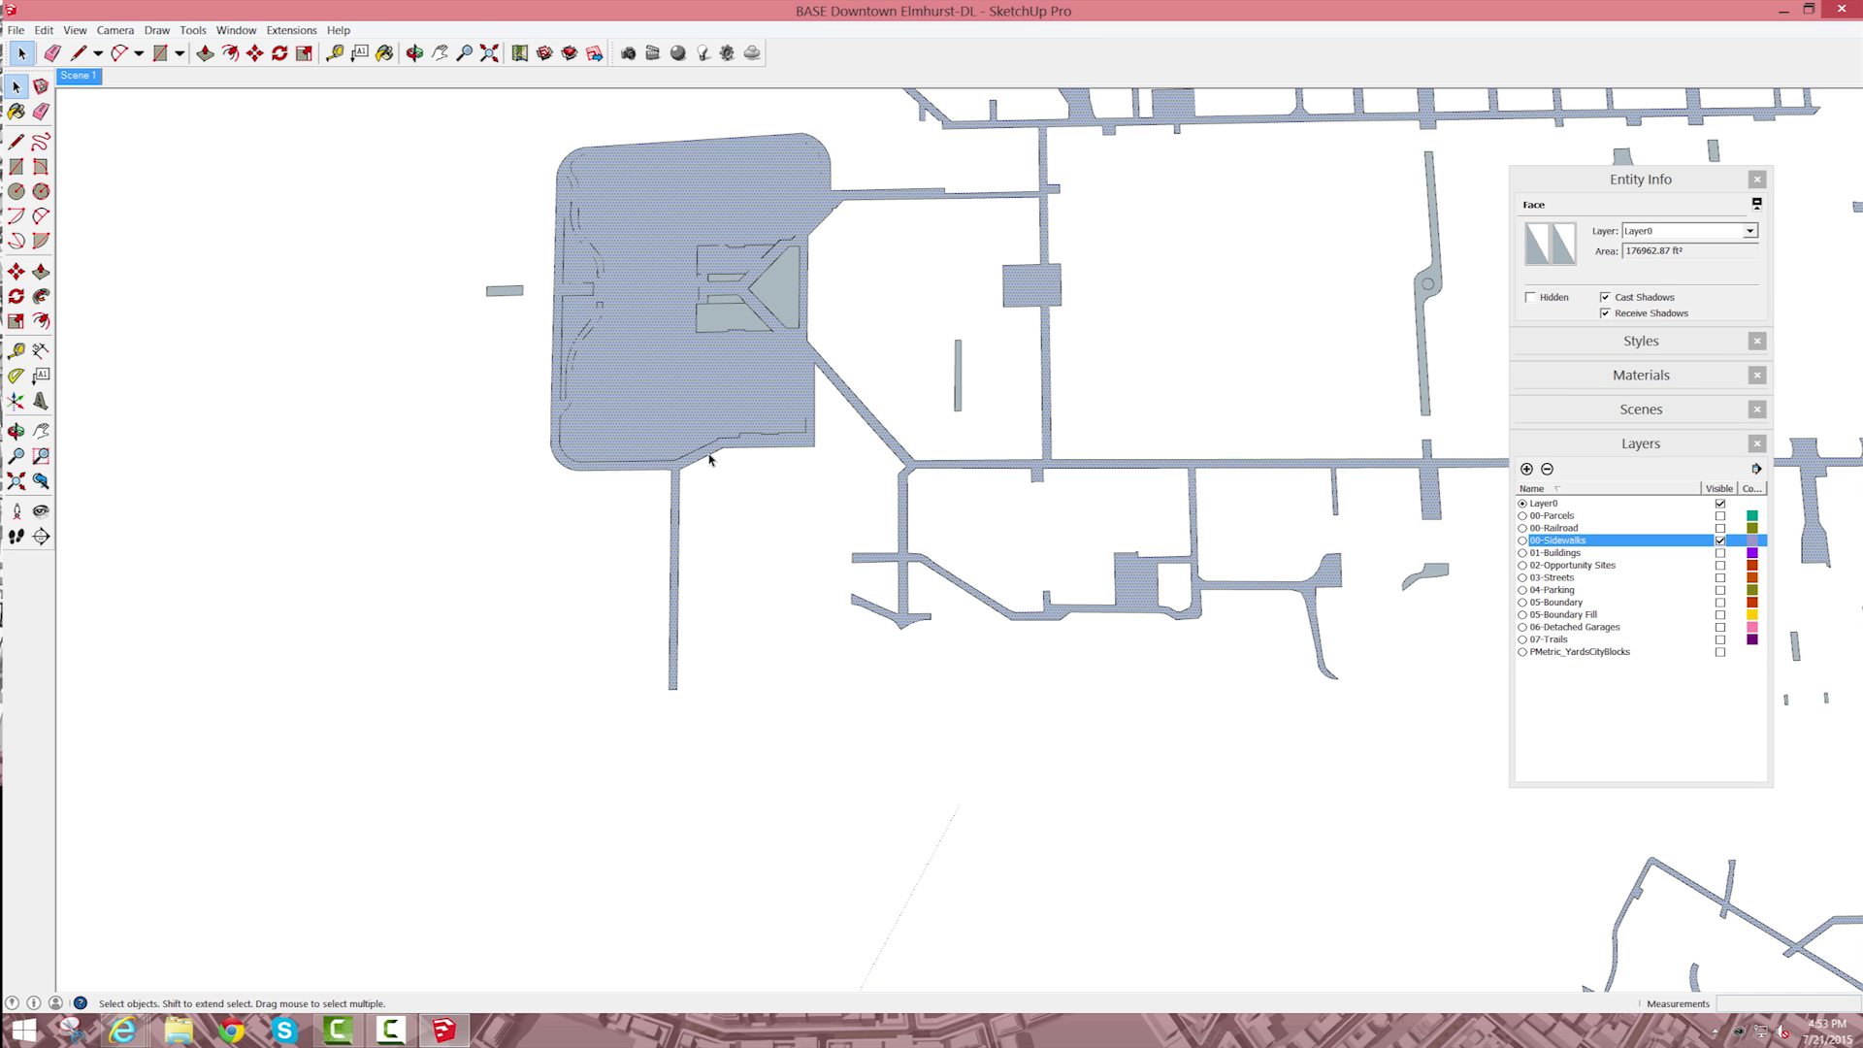
left_click(897, 289)
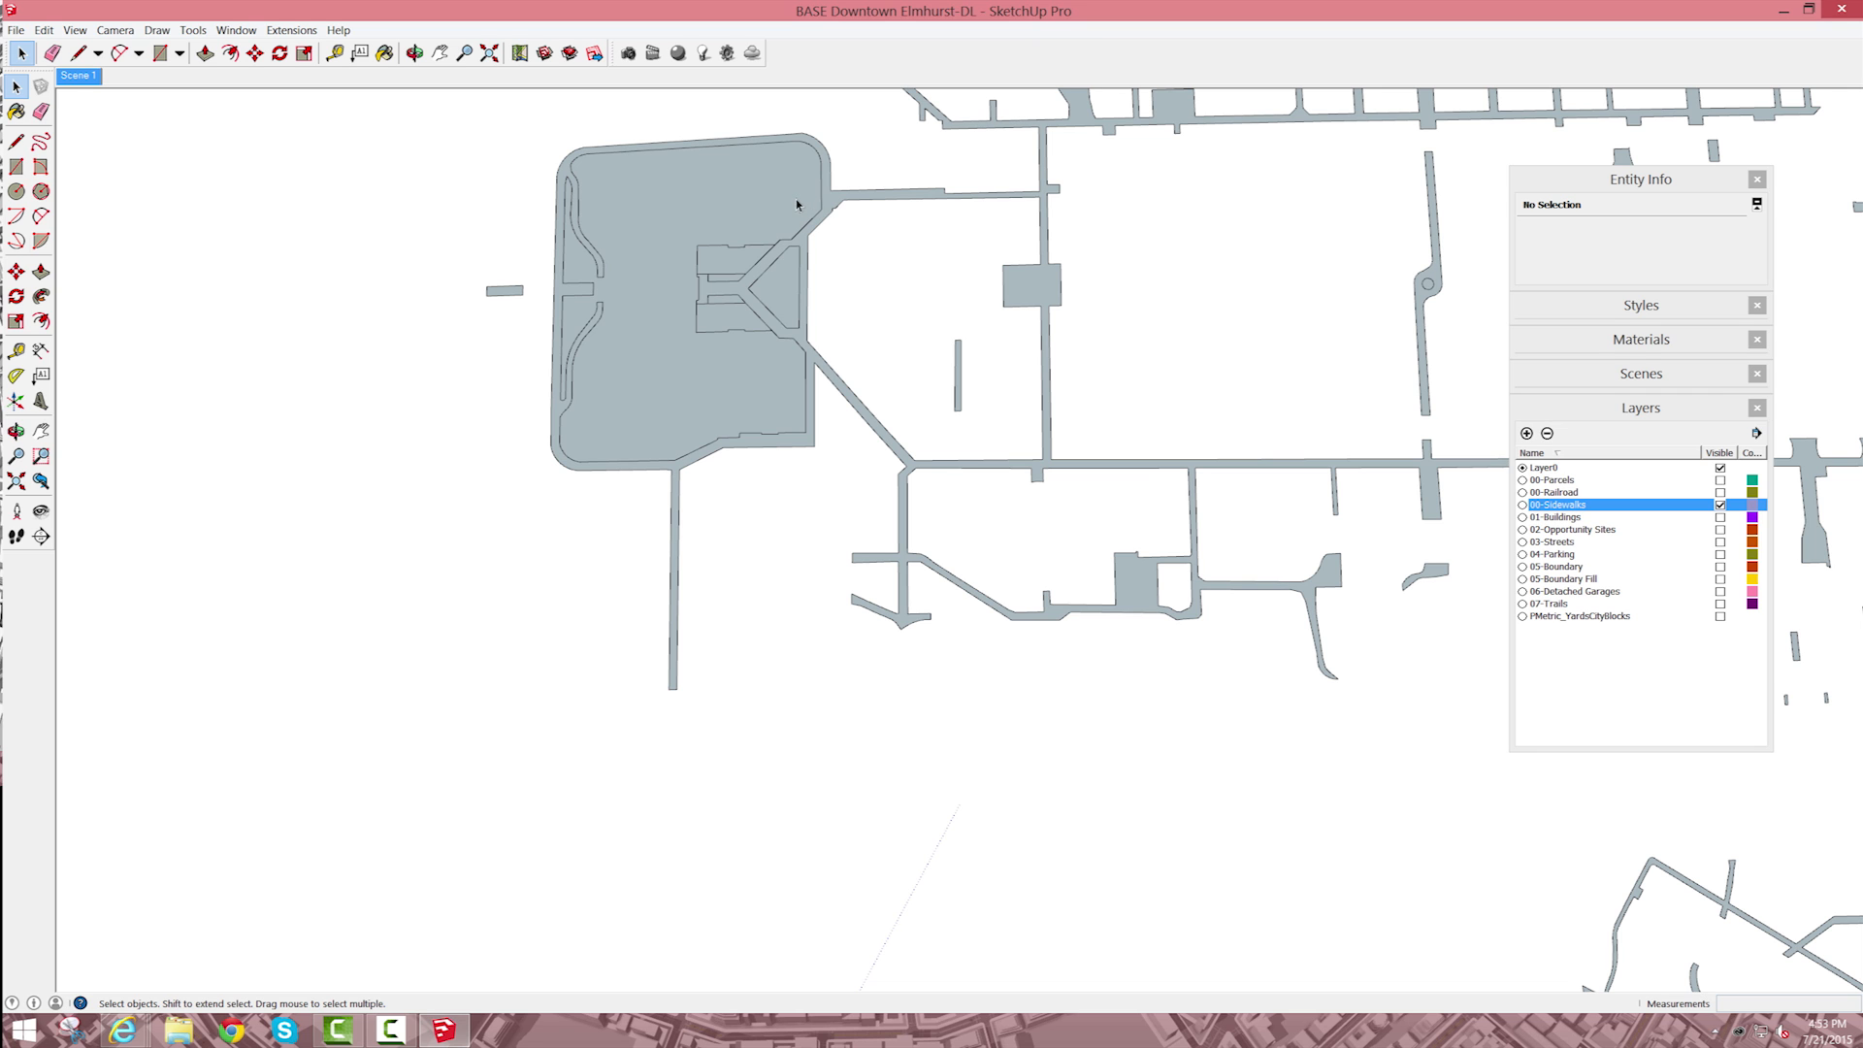
key("l")
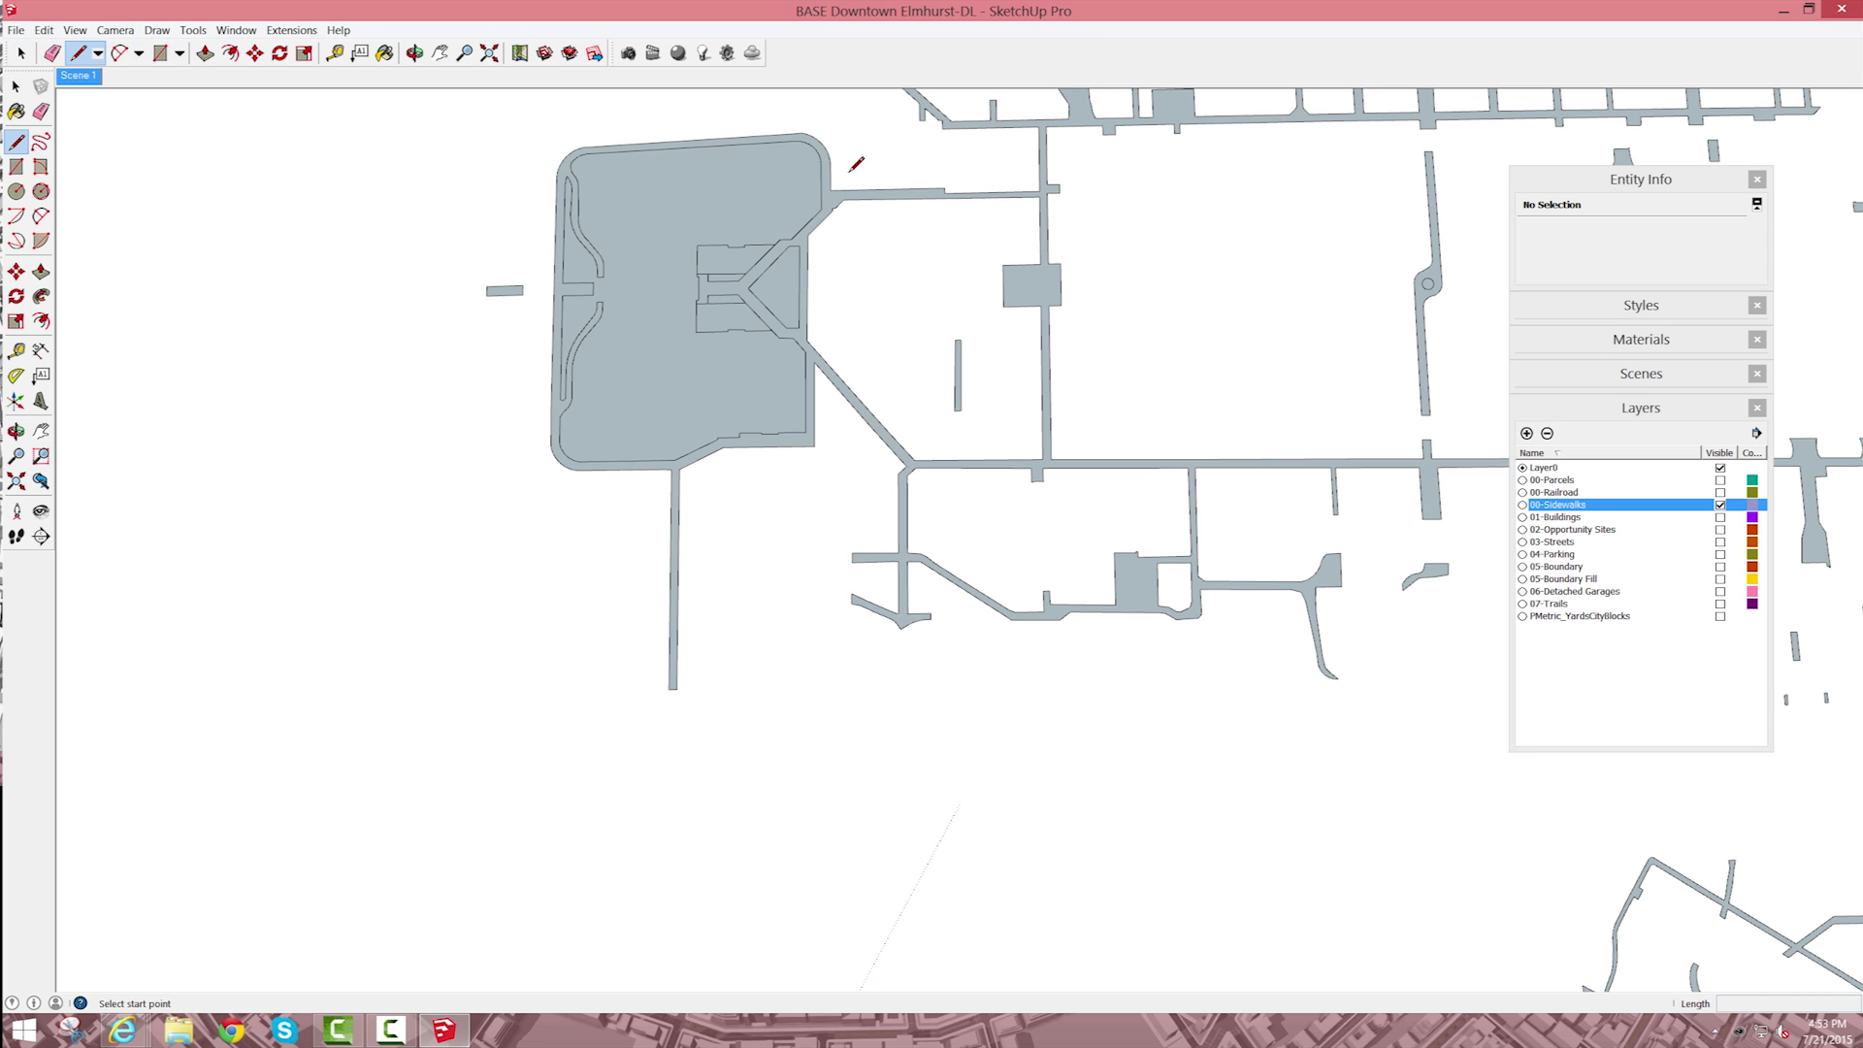
key("space")
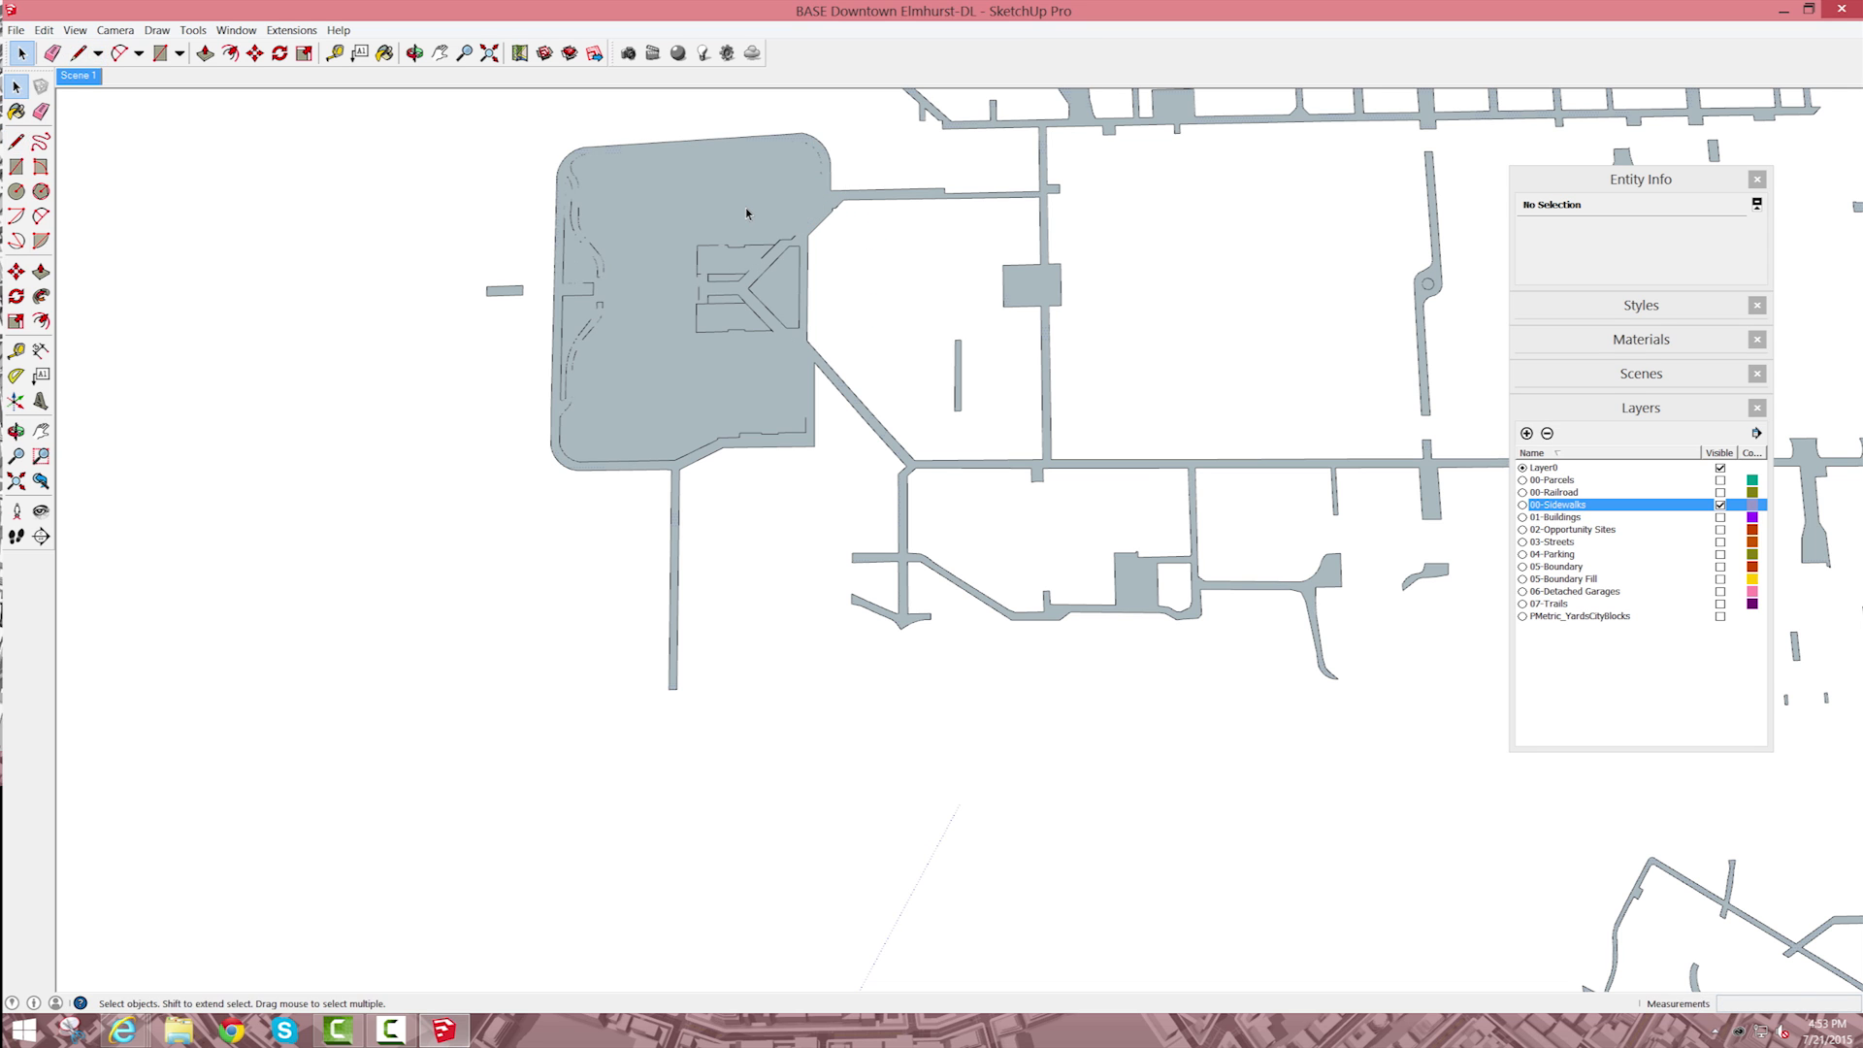
left_click(747, 214)
left_click(1497, 259)
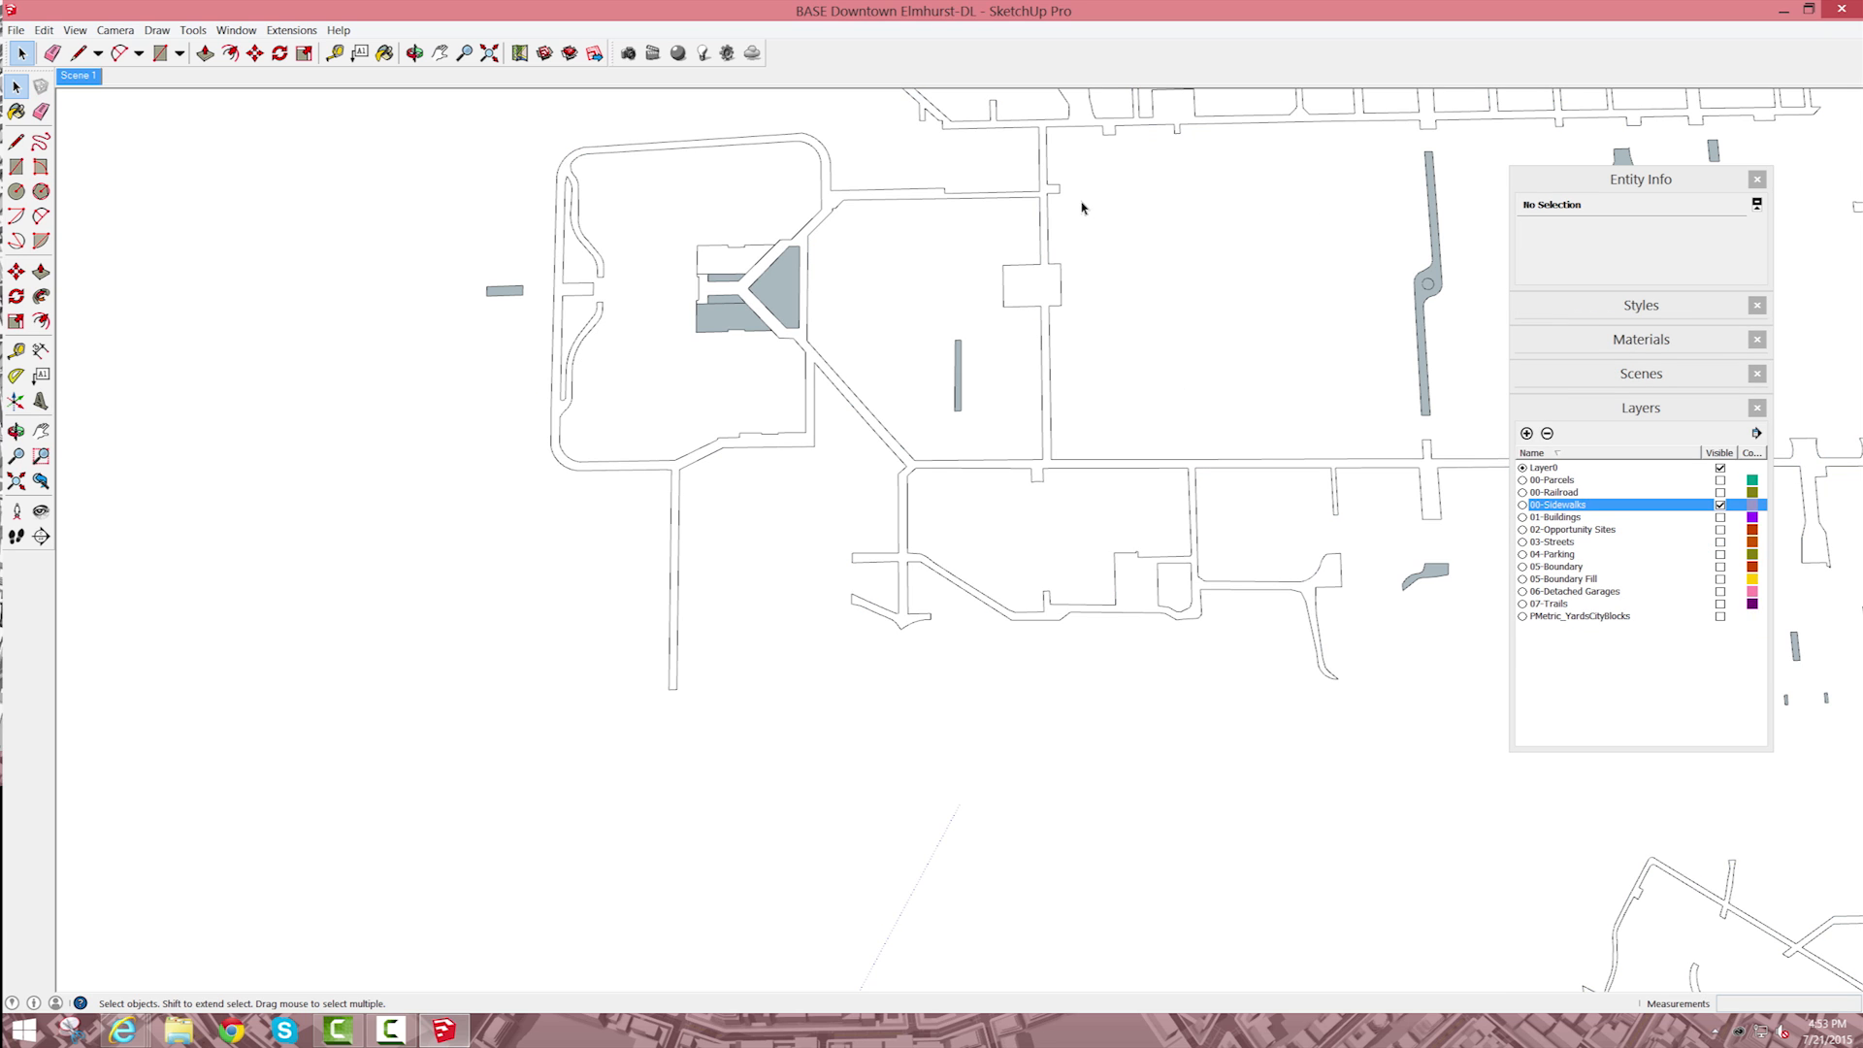
key("ctrl+z")
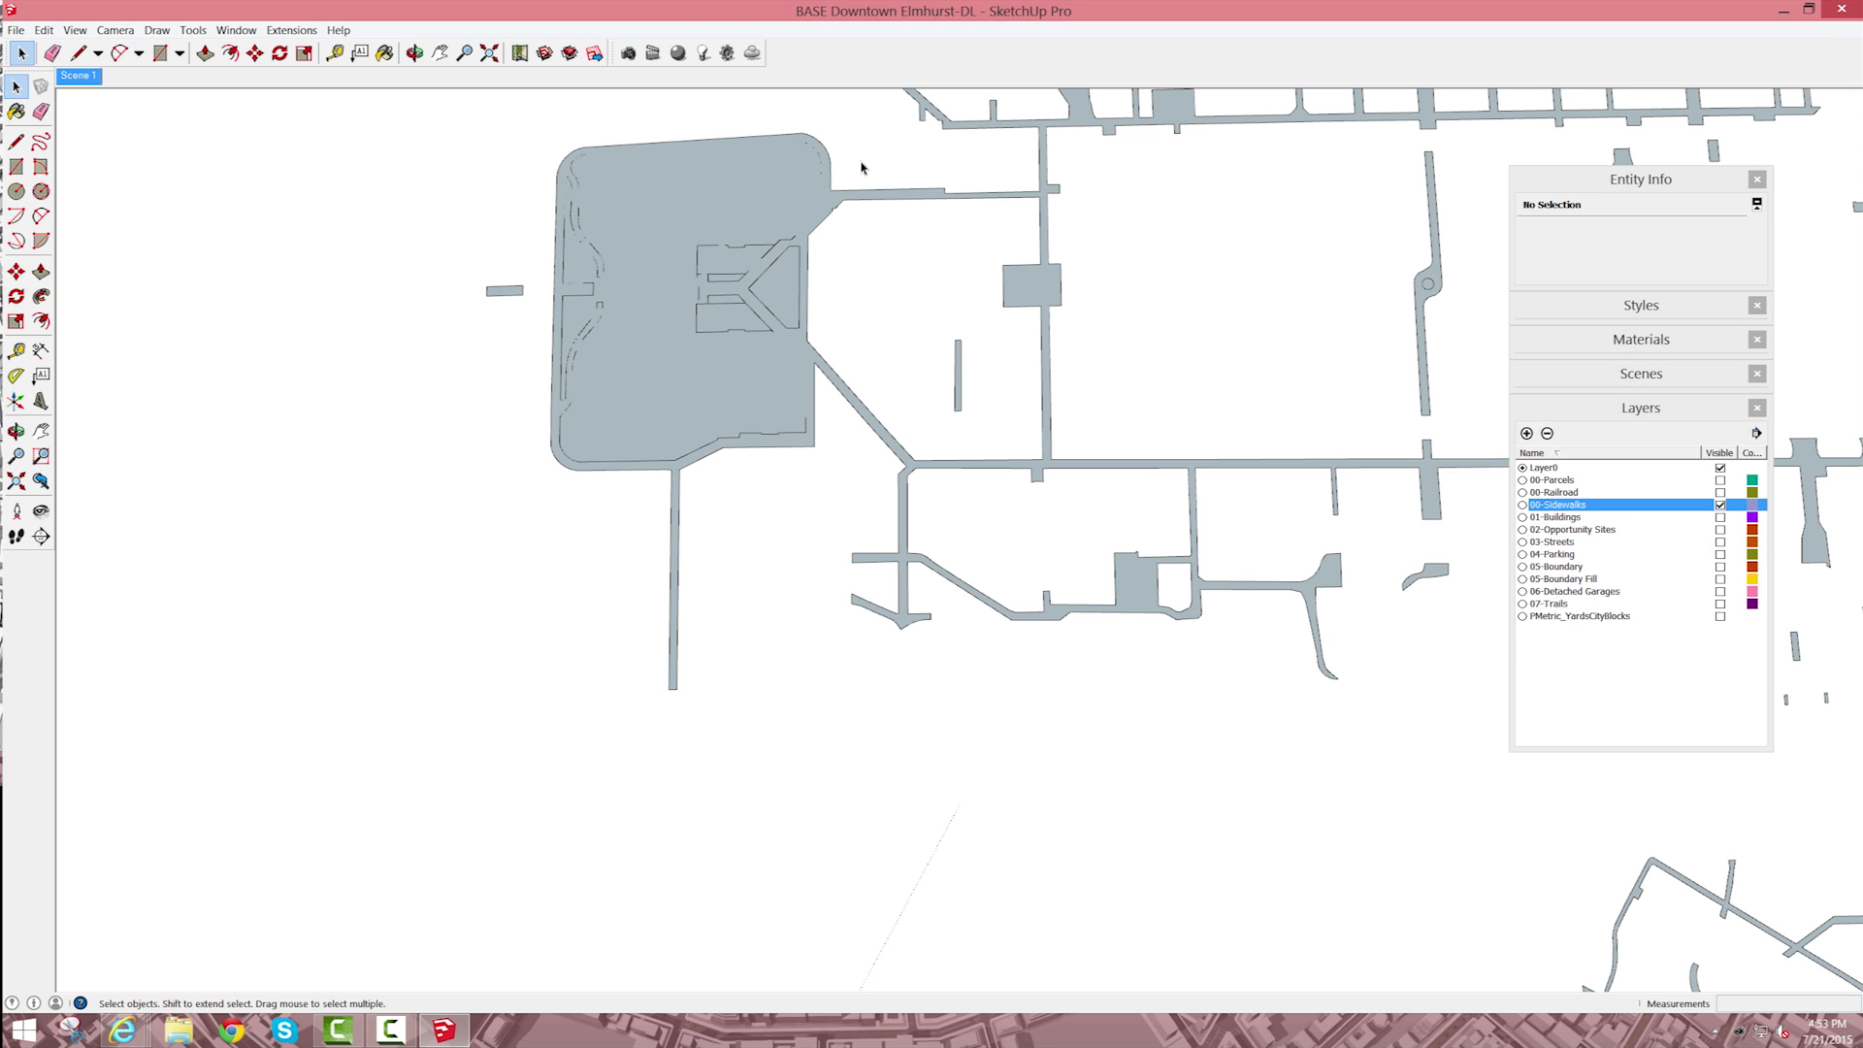
Step: Draw a line about 219' long across the two sidewalks joining the rounded block's right side, and delete the face covering the block
key("l")
left_click(850, 169)
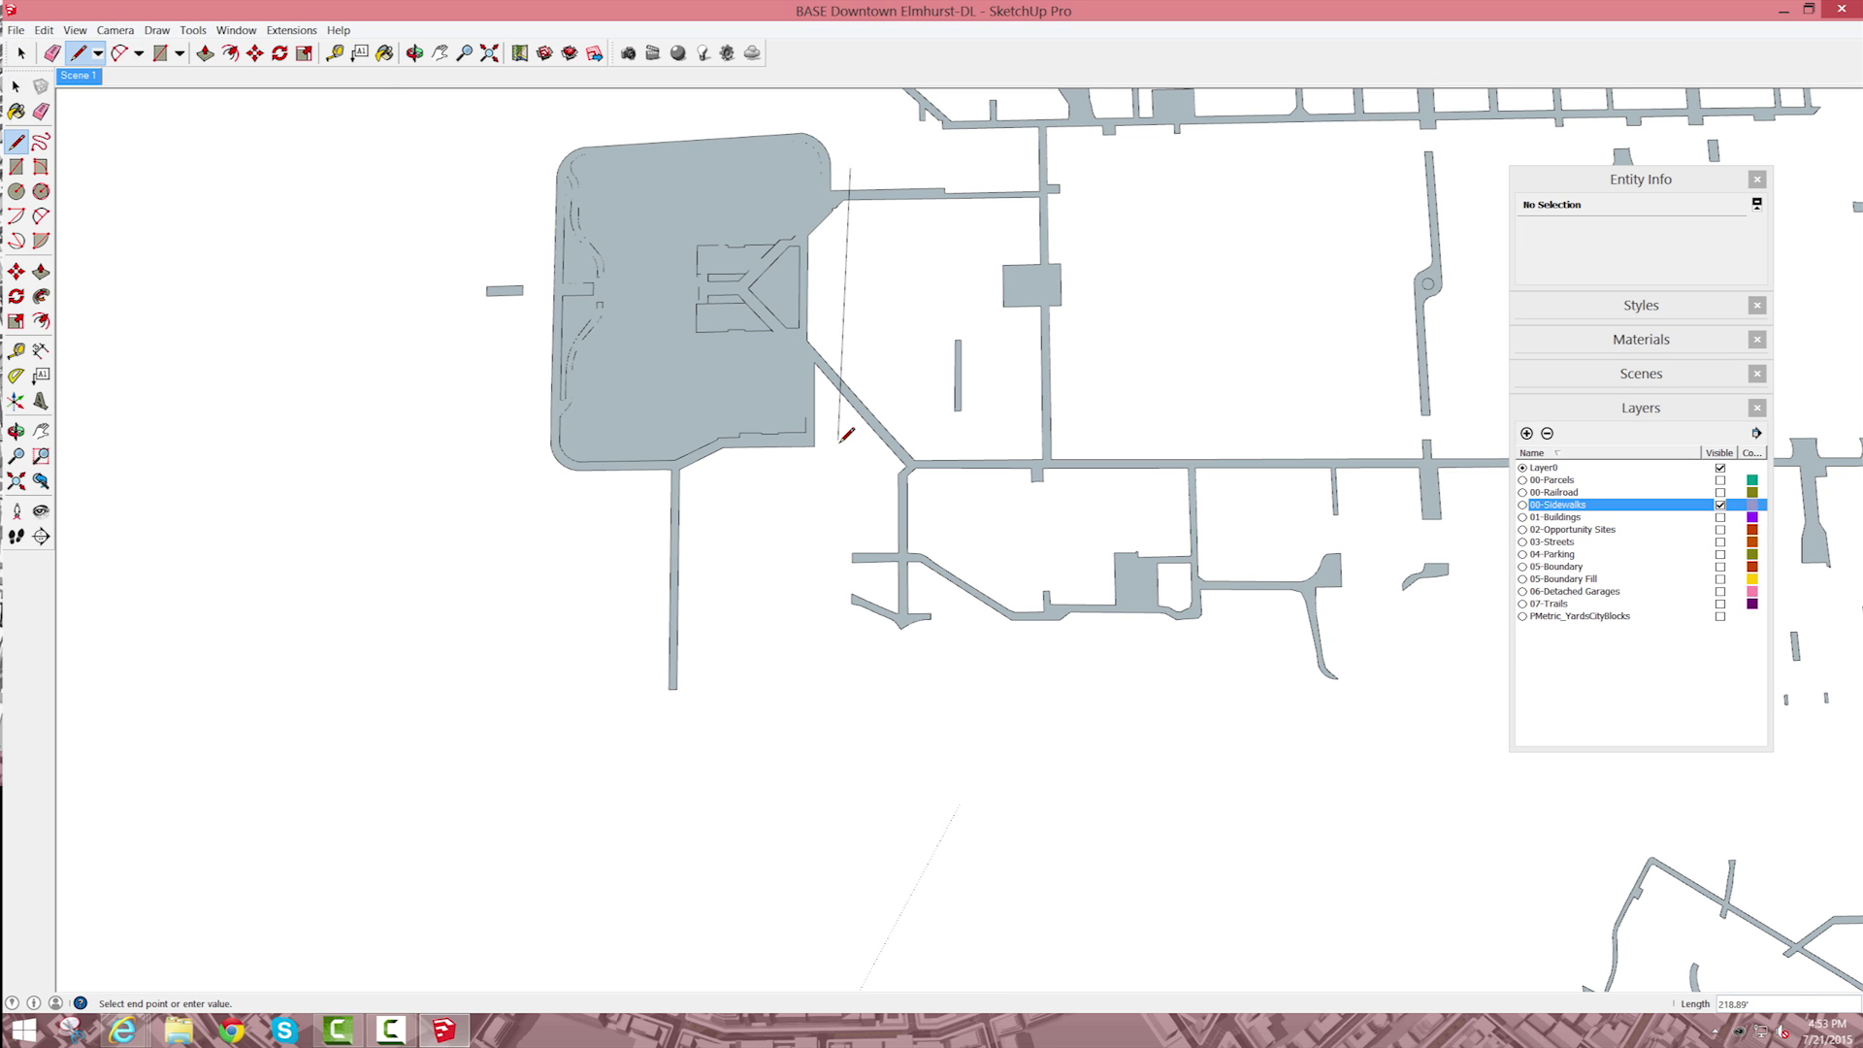
left_click(867, 377)
key("space")
left_click(772, 199)
key("Delete")
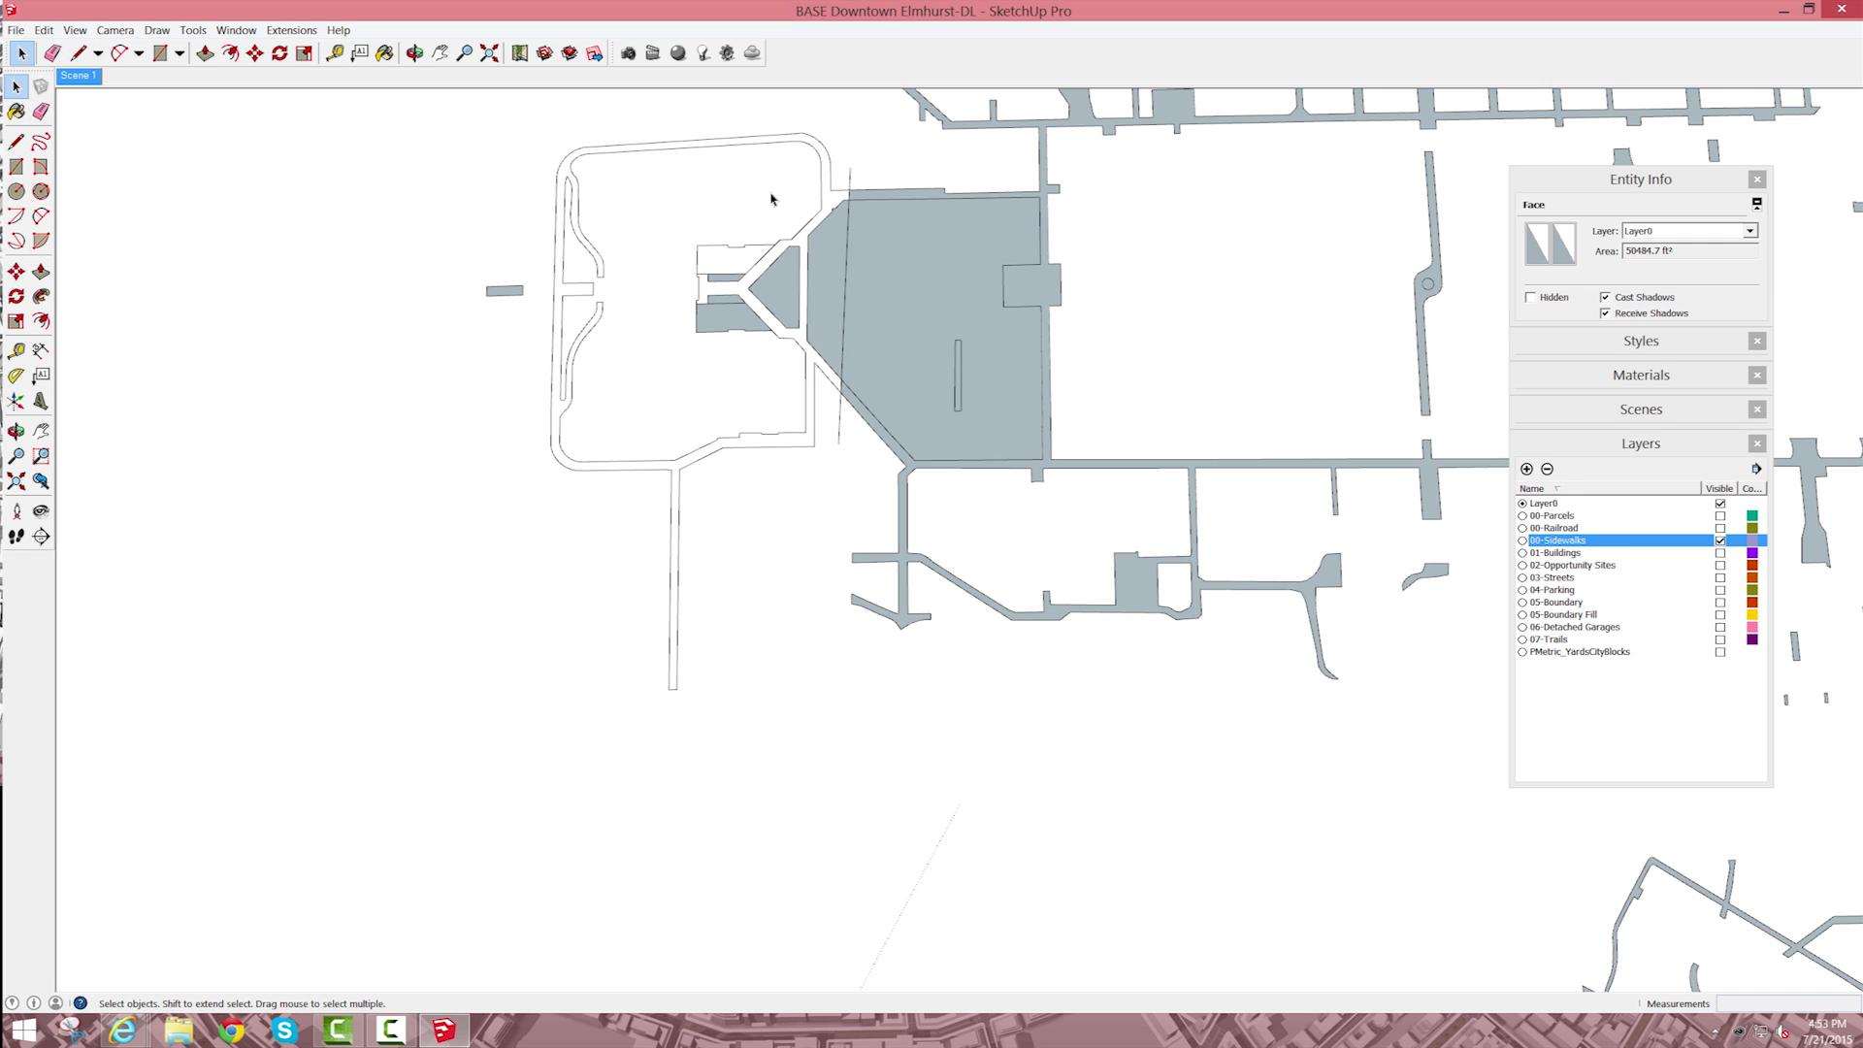
Step: Erase the tail of the new dividing line that extends past the diagonal sidewalk
key("e")
scroll(857, 172, "up", 2)
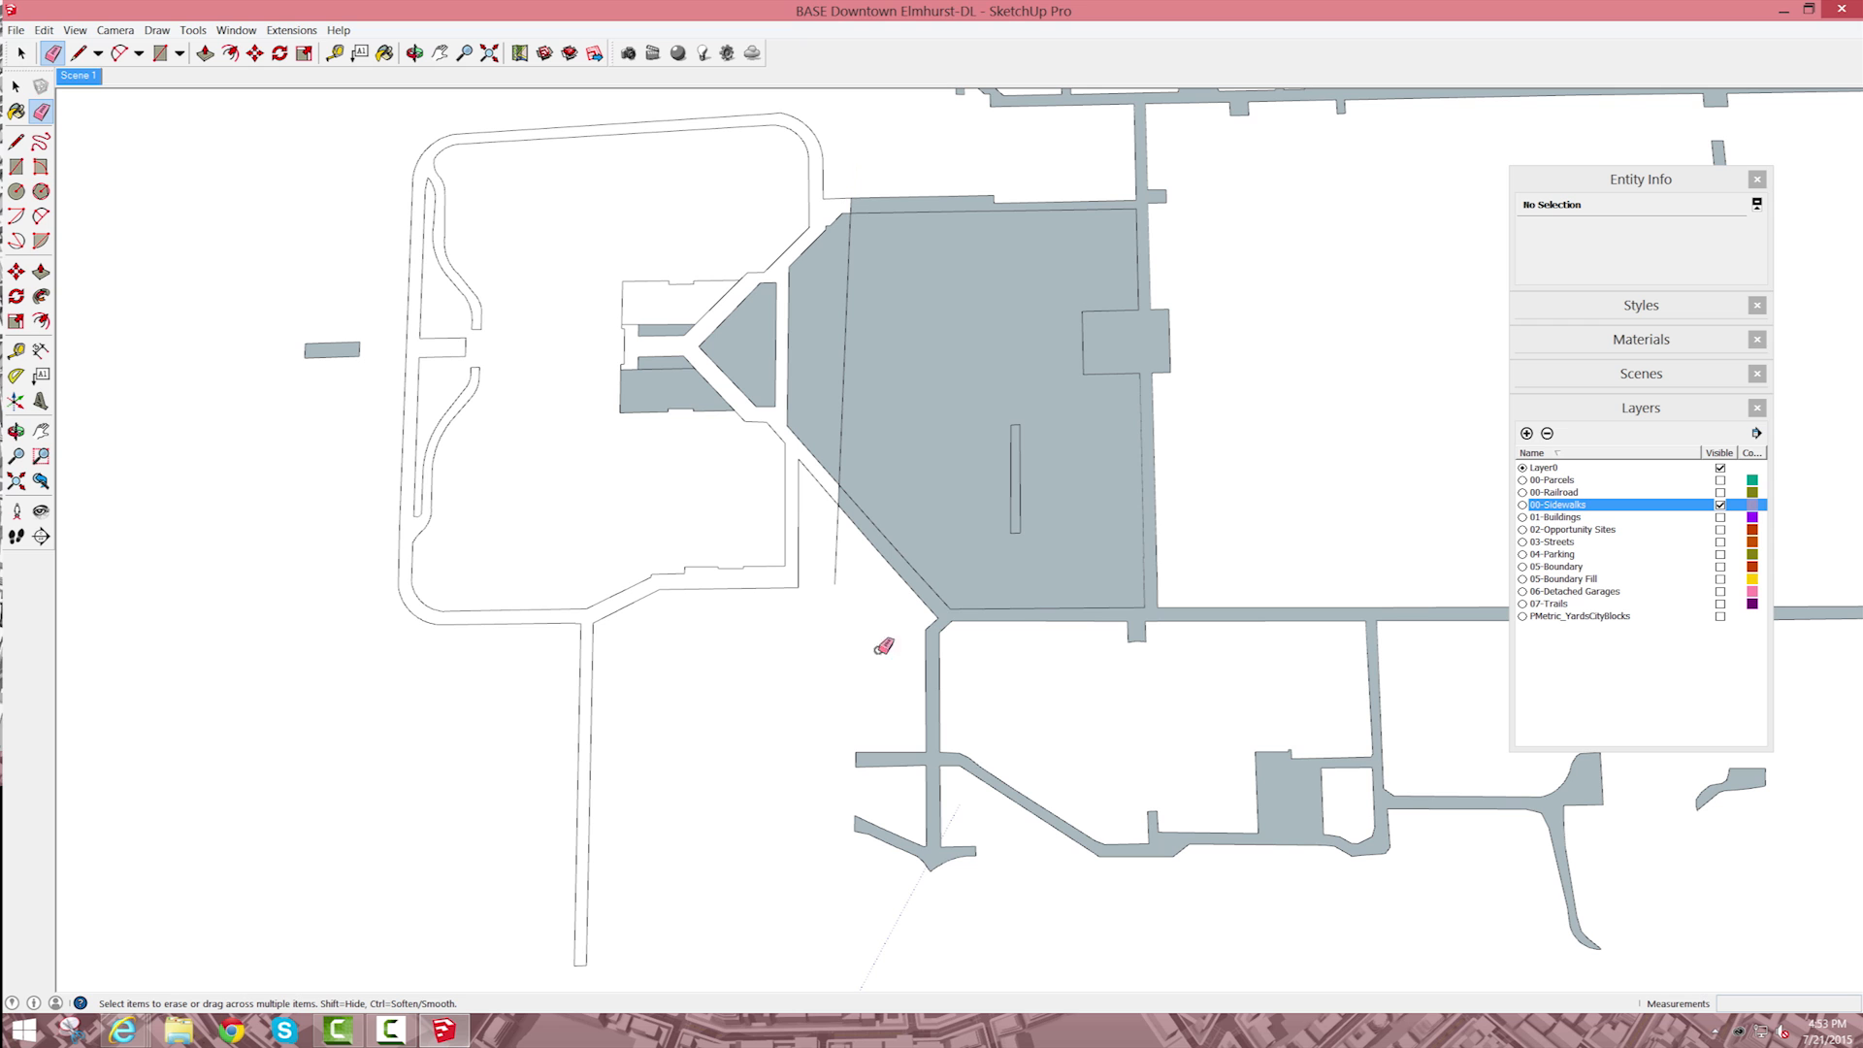
left_click(836, 540)
scroll(475, 524, "down", 1)
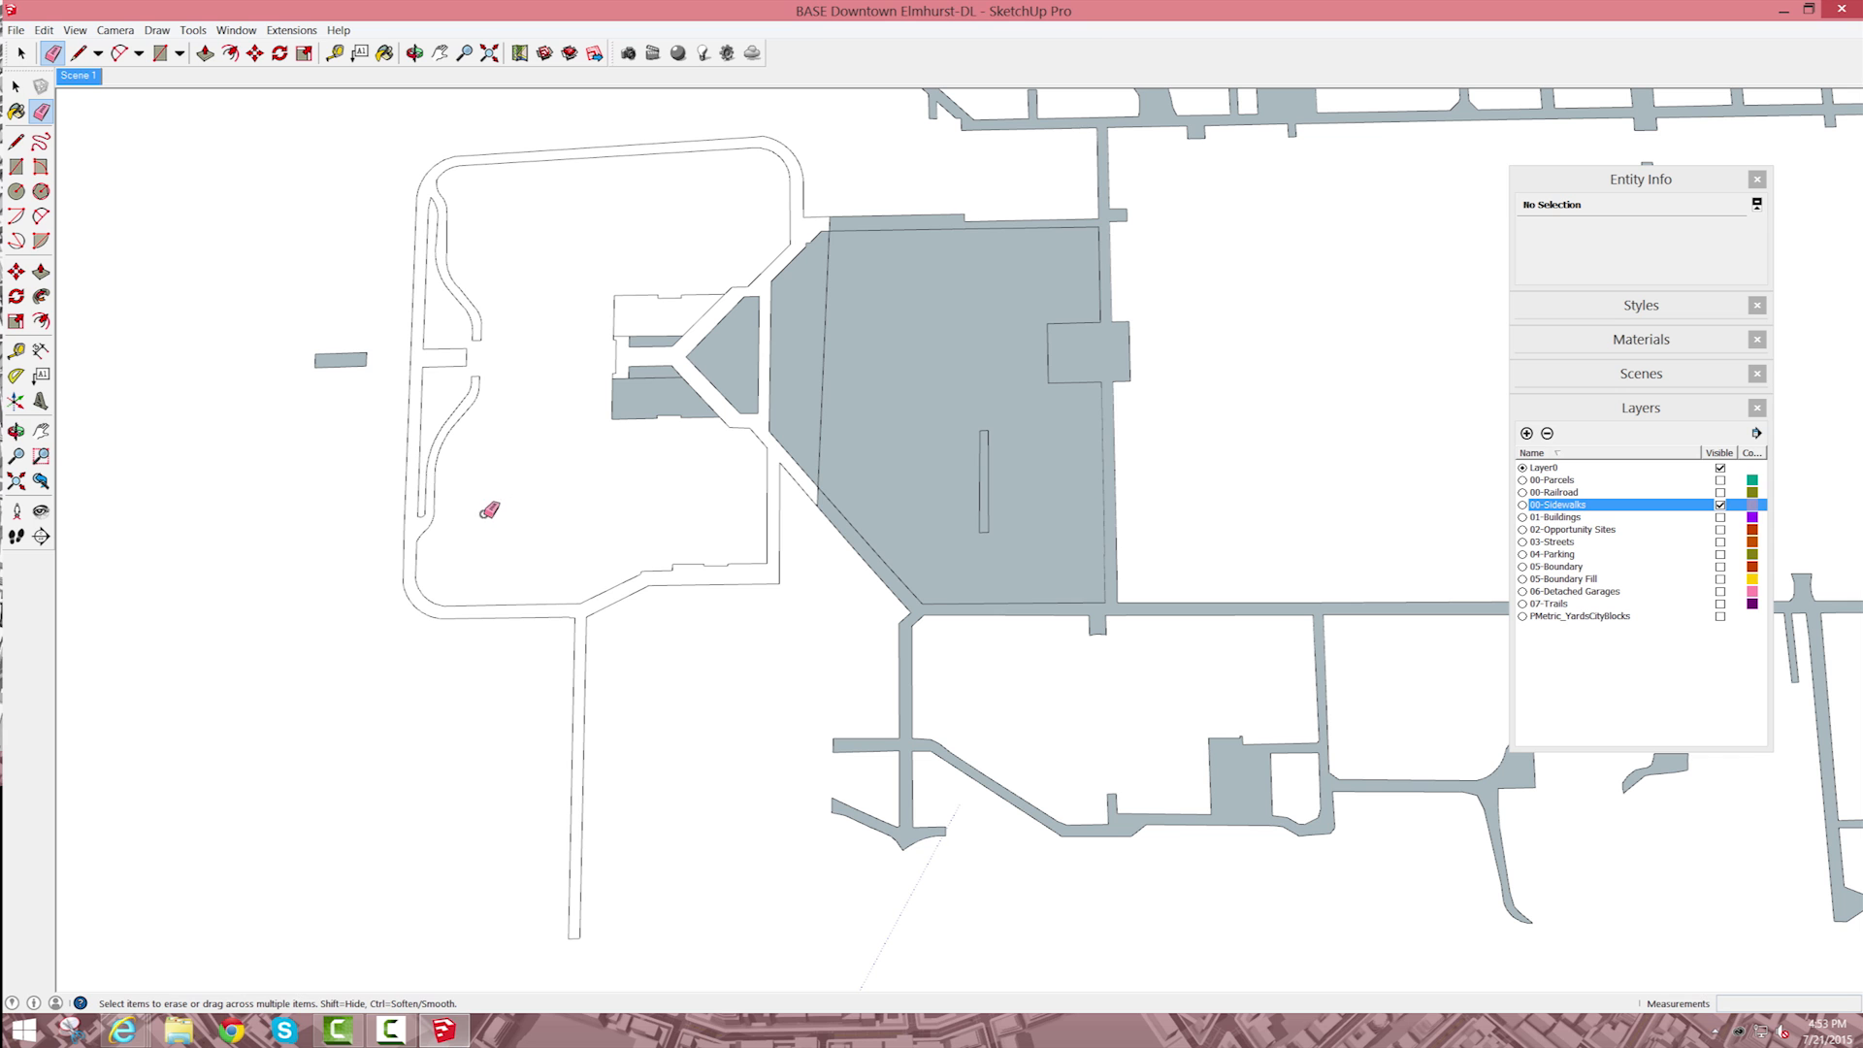
Step: Draw a line from below to above across the rounded block, and delete the two faces filling its interior
key("l")
left_click(535, 657)
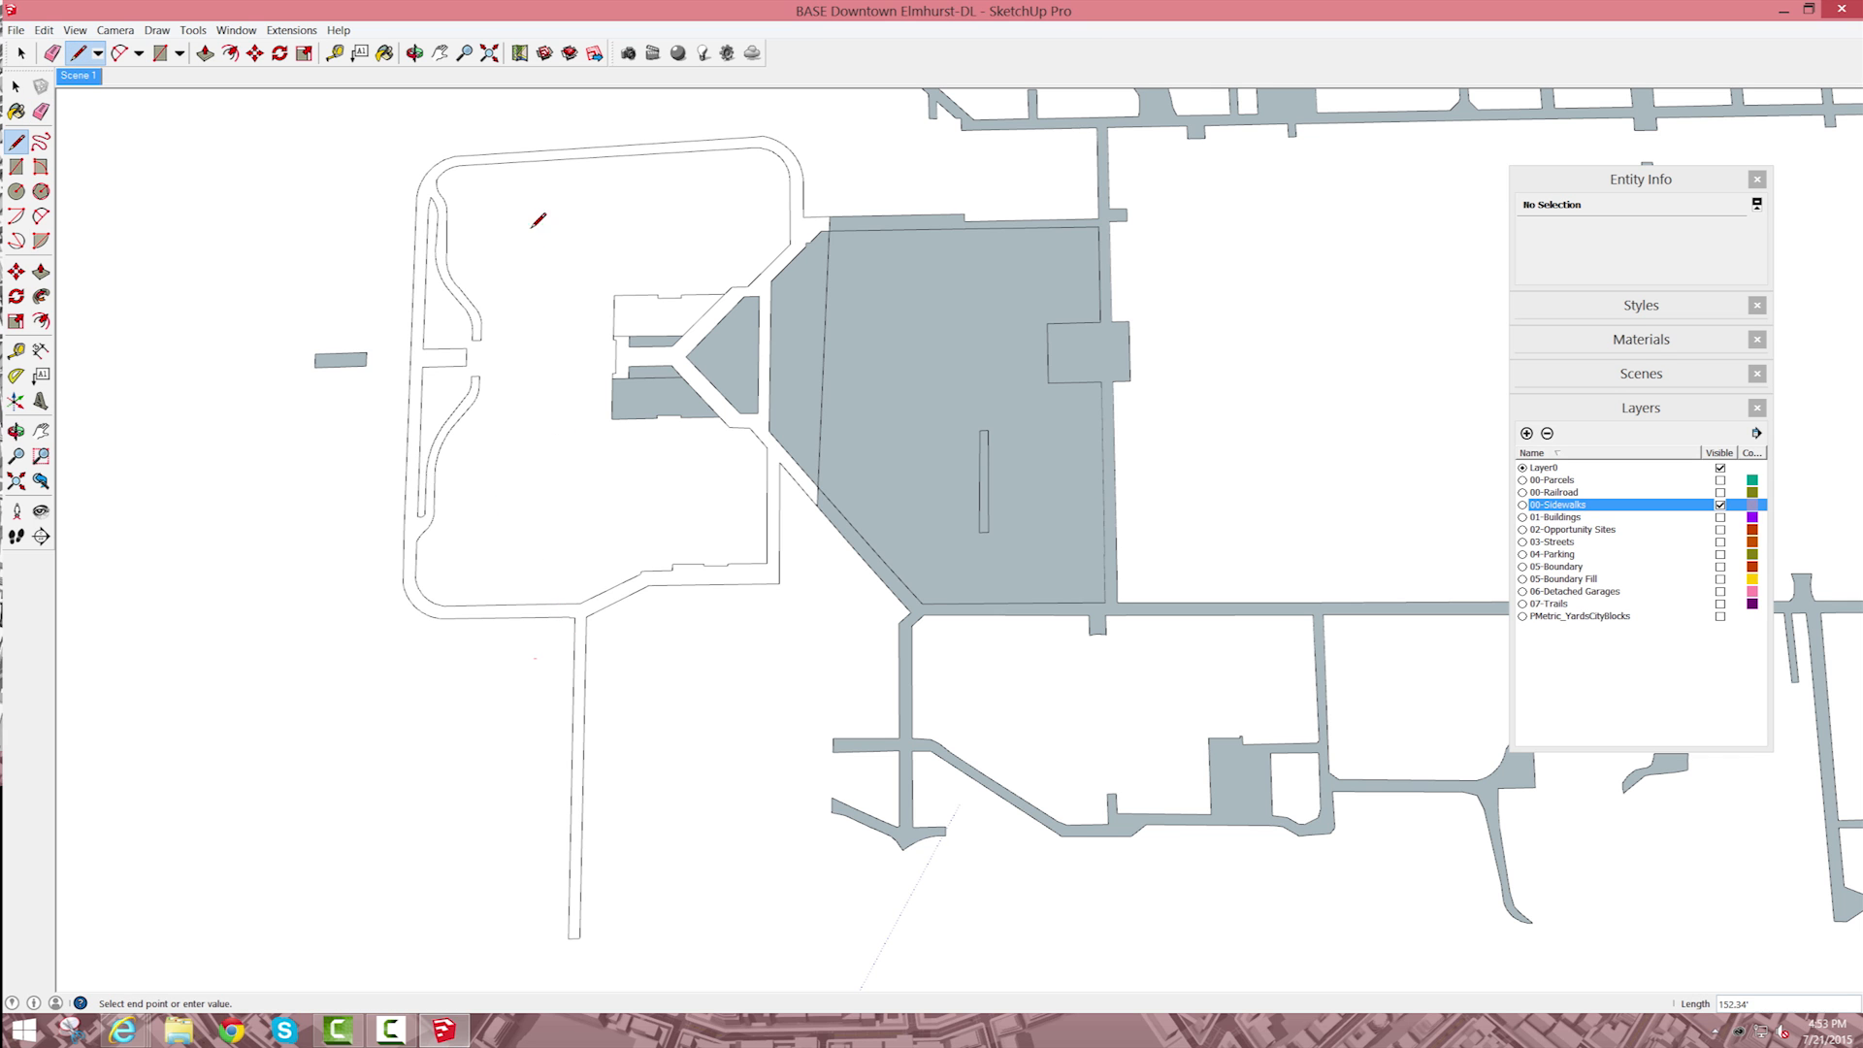
left_click(526, 122)
key("space")
left_click(565, 165)
scroll(579, 177, "up", 1)
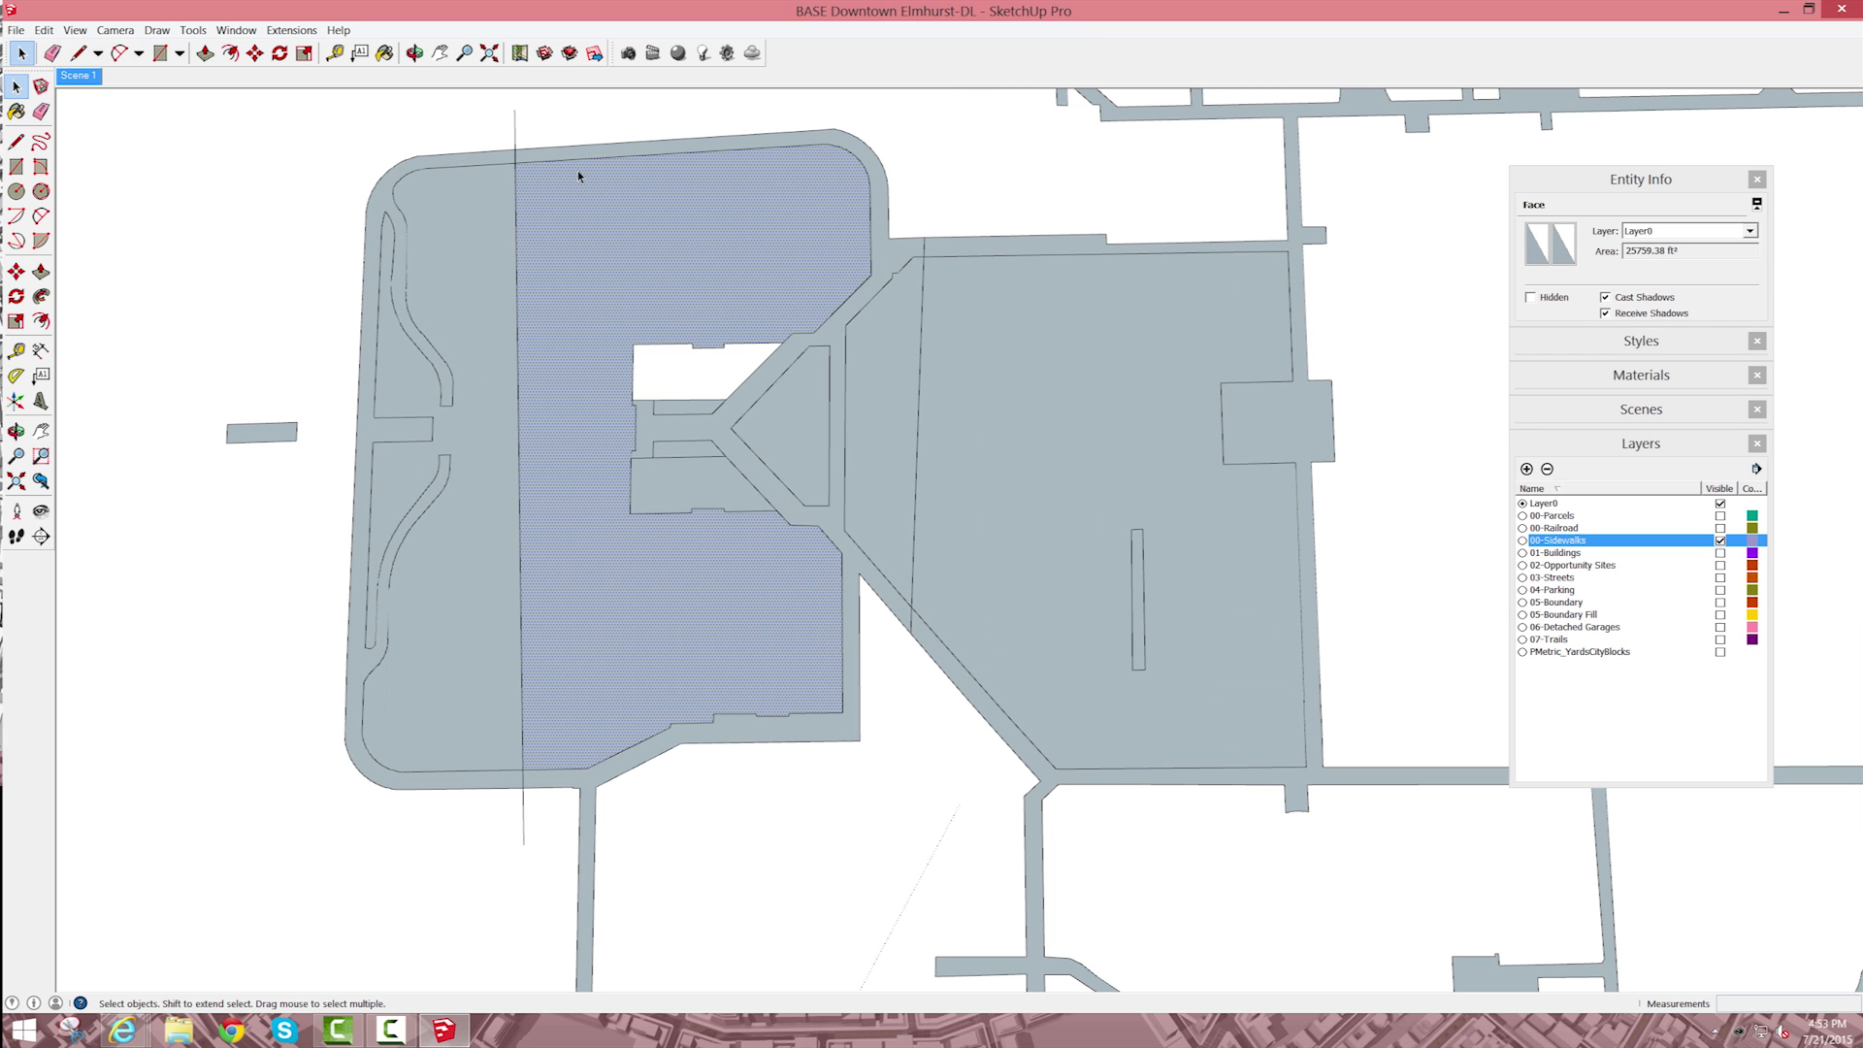
key("Delete")
left_click(499, 298)
key("Delete")
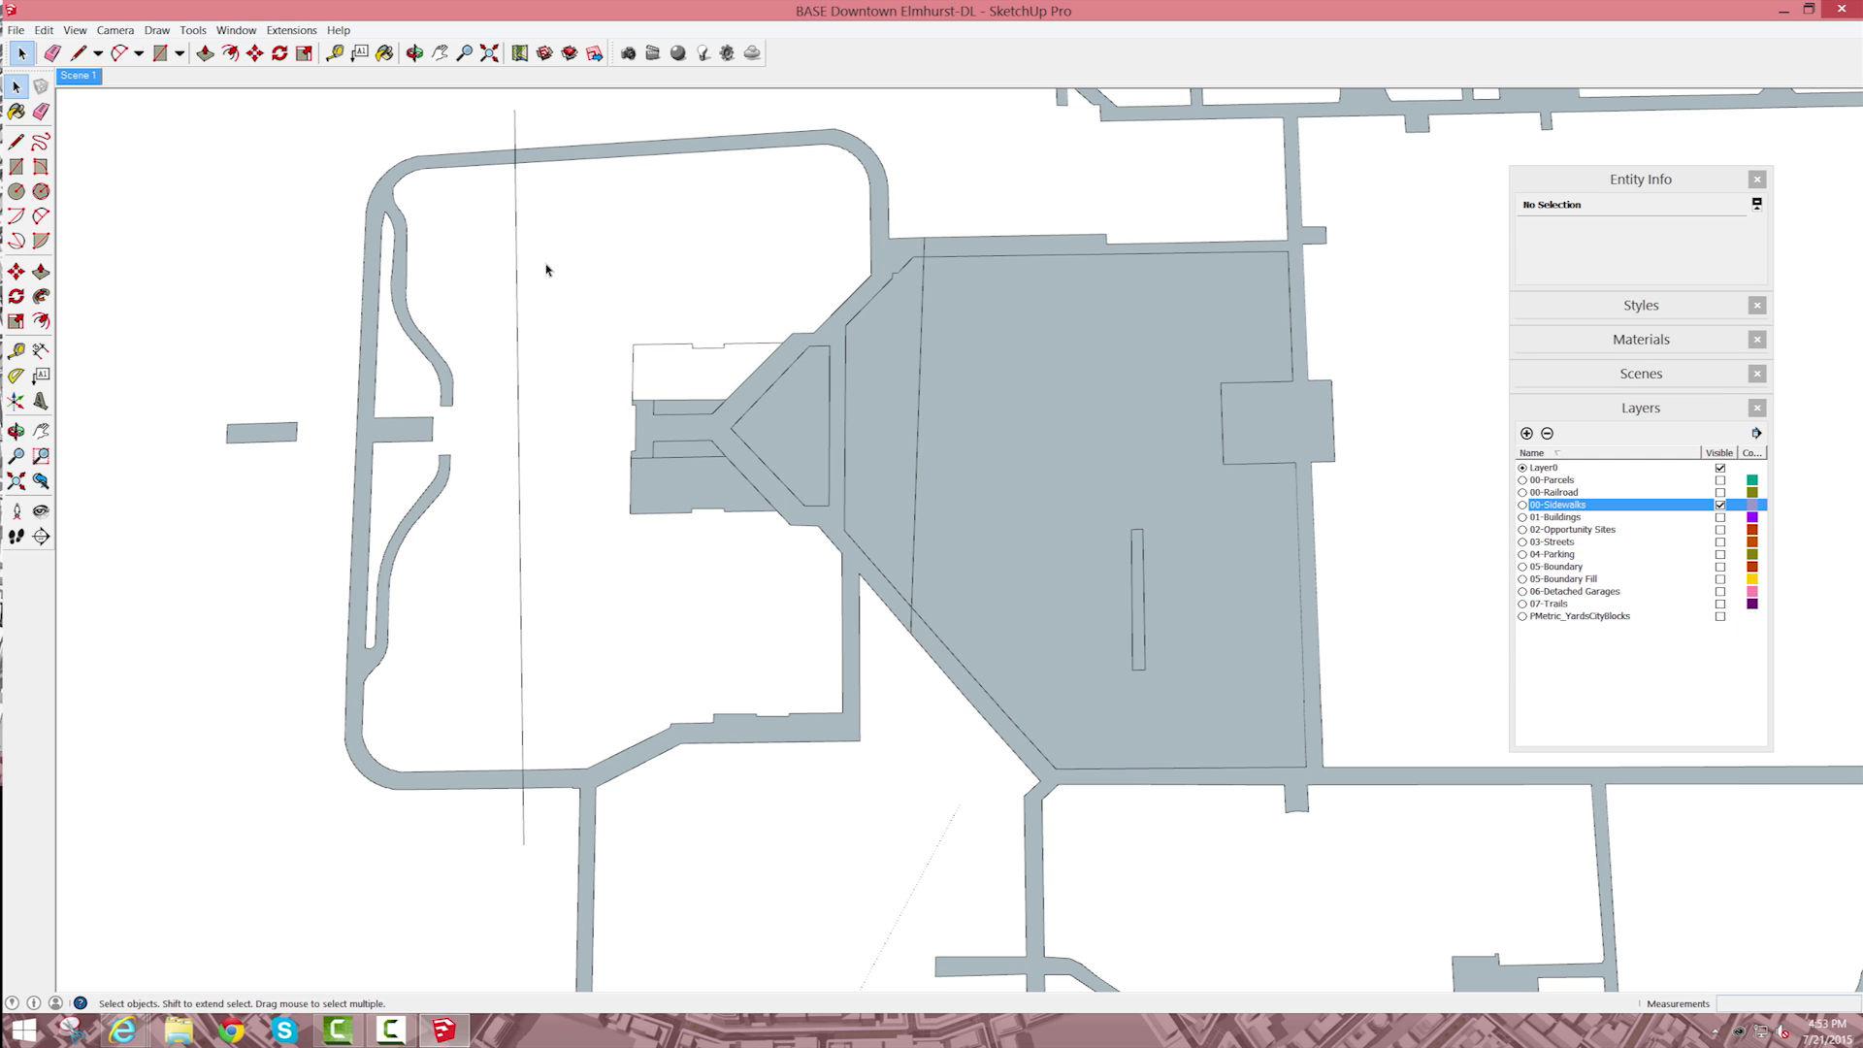
Step: Erase the dividing line across the rounded block, including the tails that extend past its upper and lower sidewalks
key("e")
left_click(515, 141)
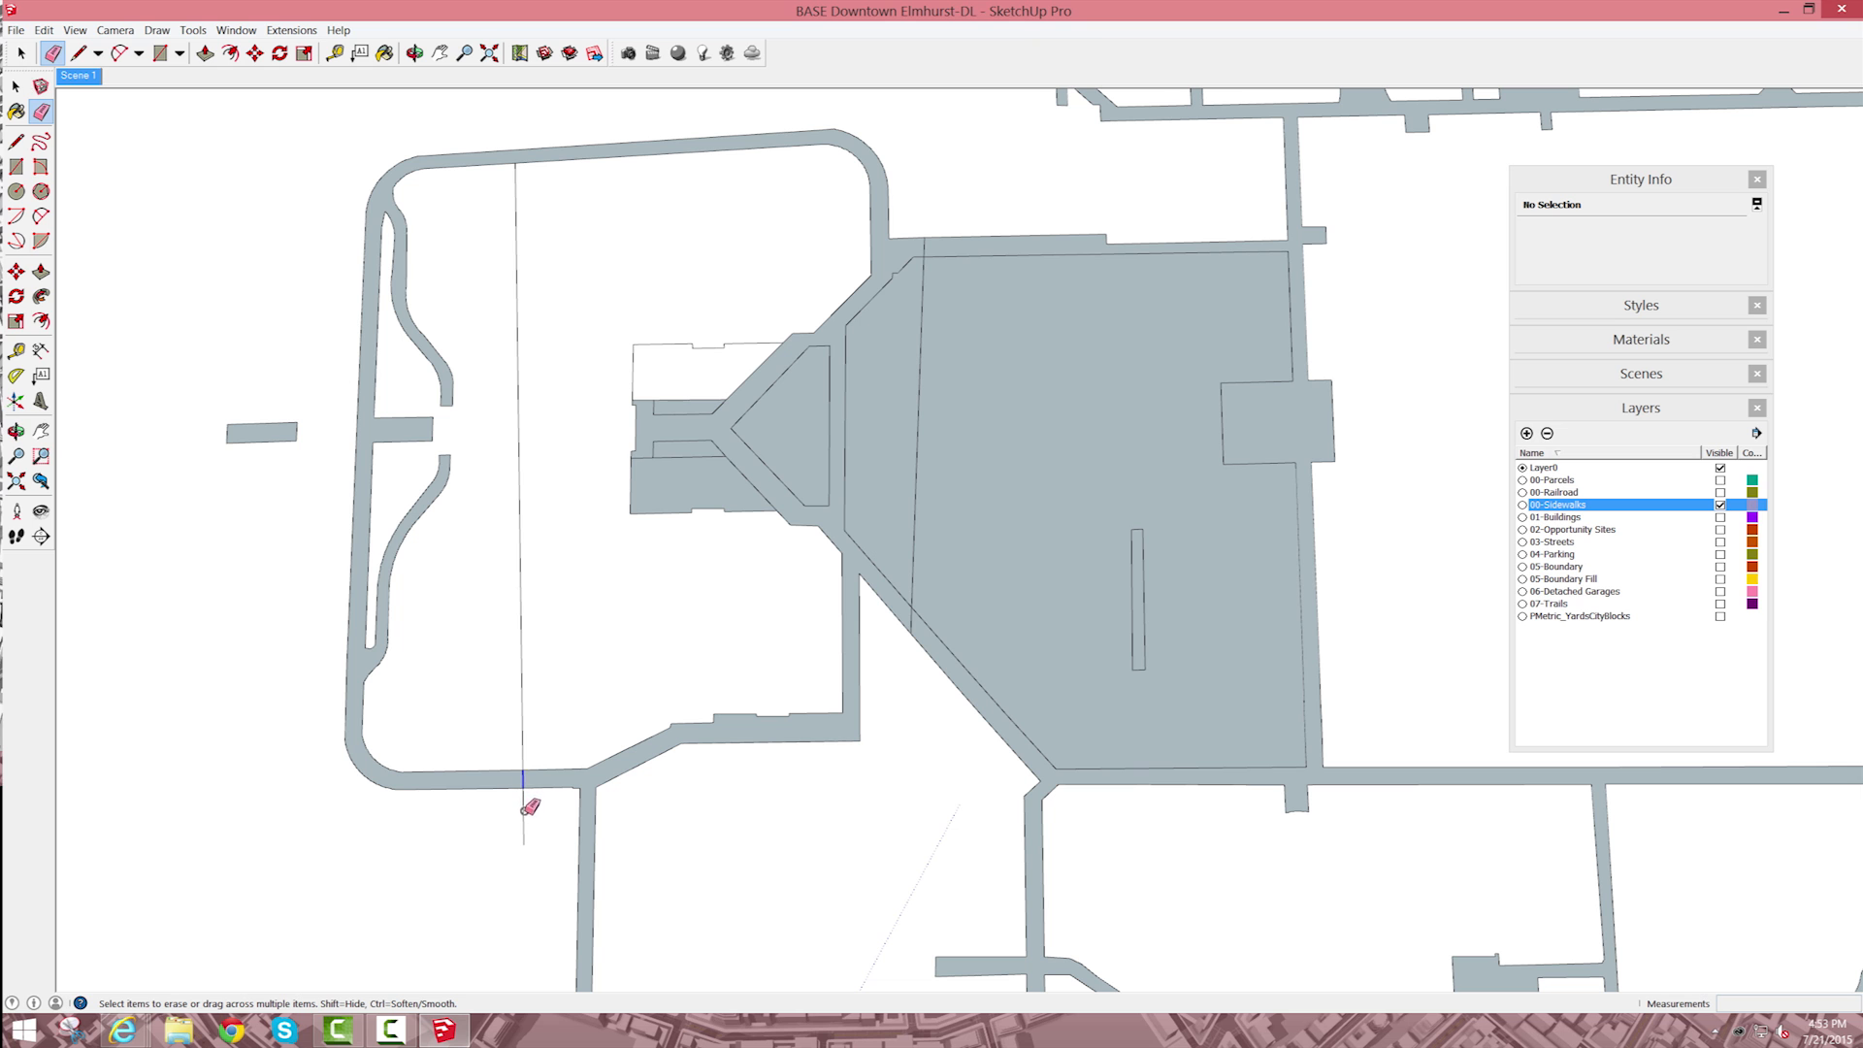
left_click(527, 723)
left_click(525, 808)
Step: Delete the triangular face and the two small strip faces enclosed by the Y-shaped walkway beside the rounded block
key("space")
left_click(695, 485)
left_click(795, 431)
key("Delete")
left_click(698, 442)
left_click(688, 412)
key("Delete")
Step: Draw a line about 38' long across the unfilled outline above the Y-shaped walkway to create its face, and erase the line
scroll(688, 419, "up", 2)
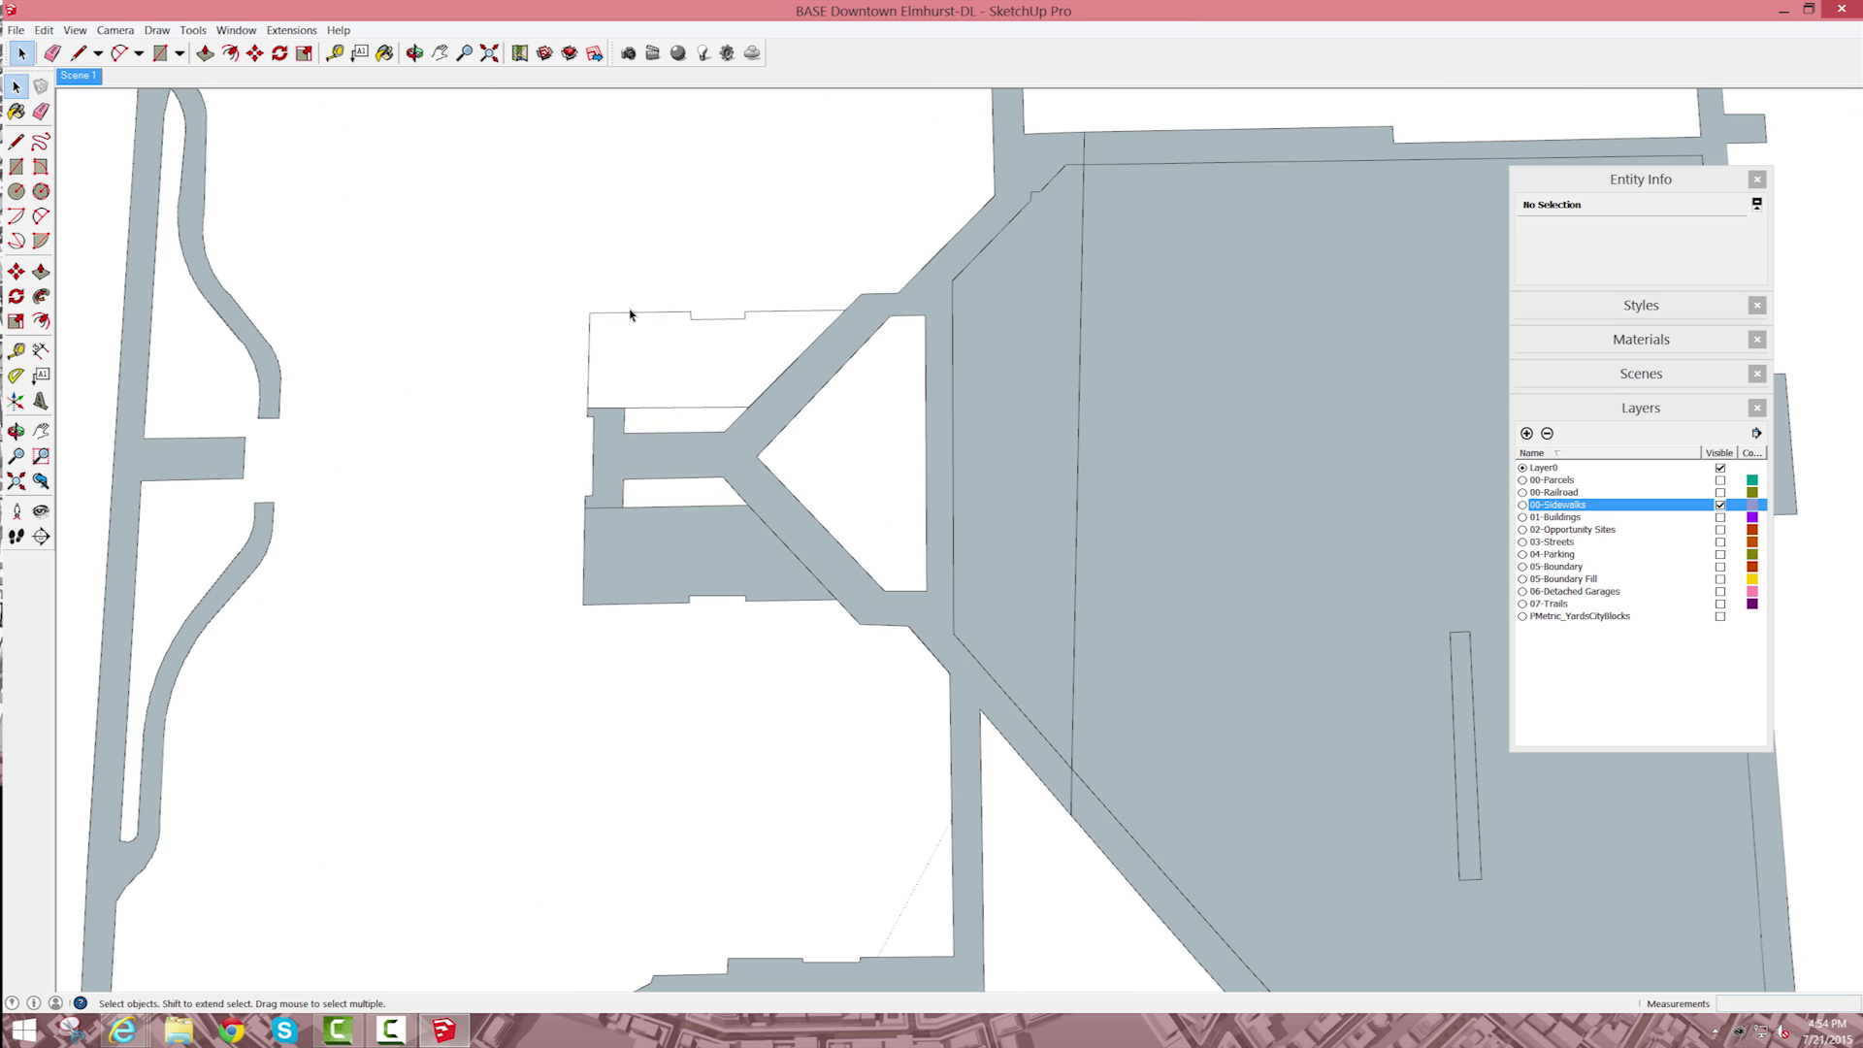
left_click_drag(550, 271, 874, 427)
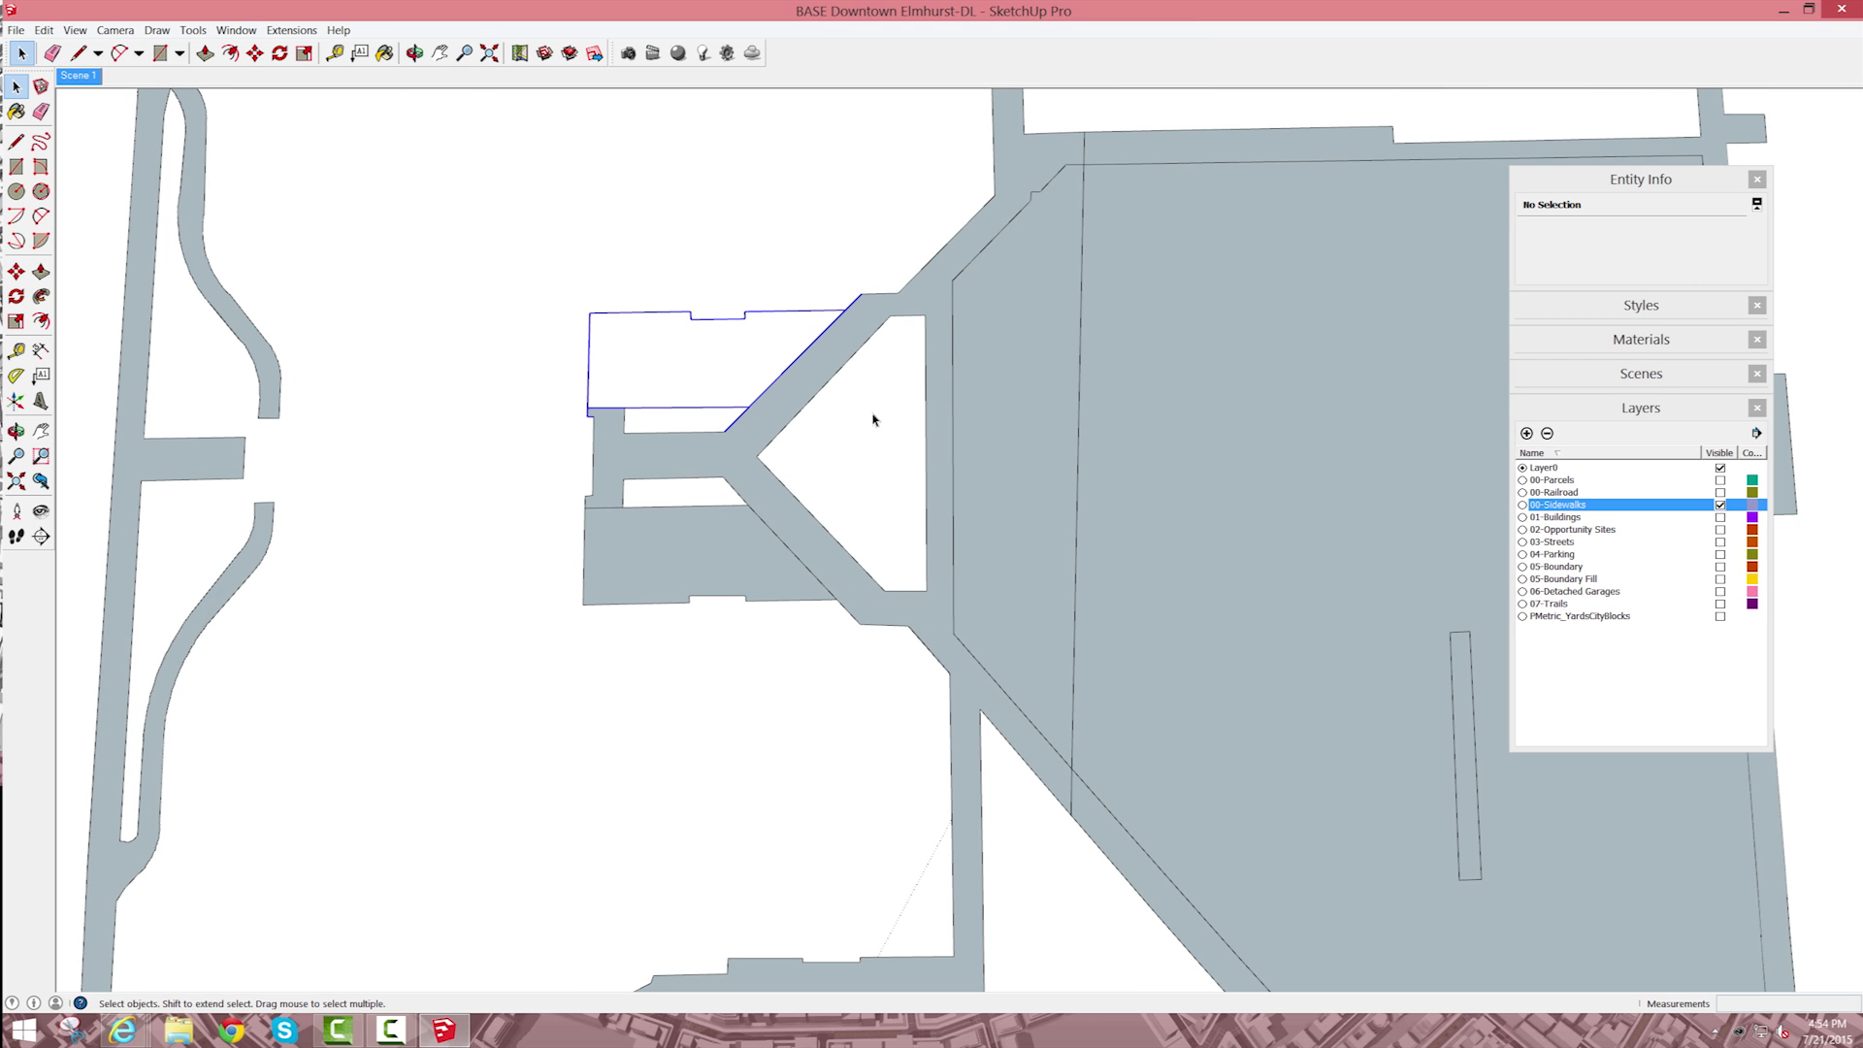
key("e")
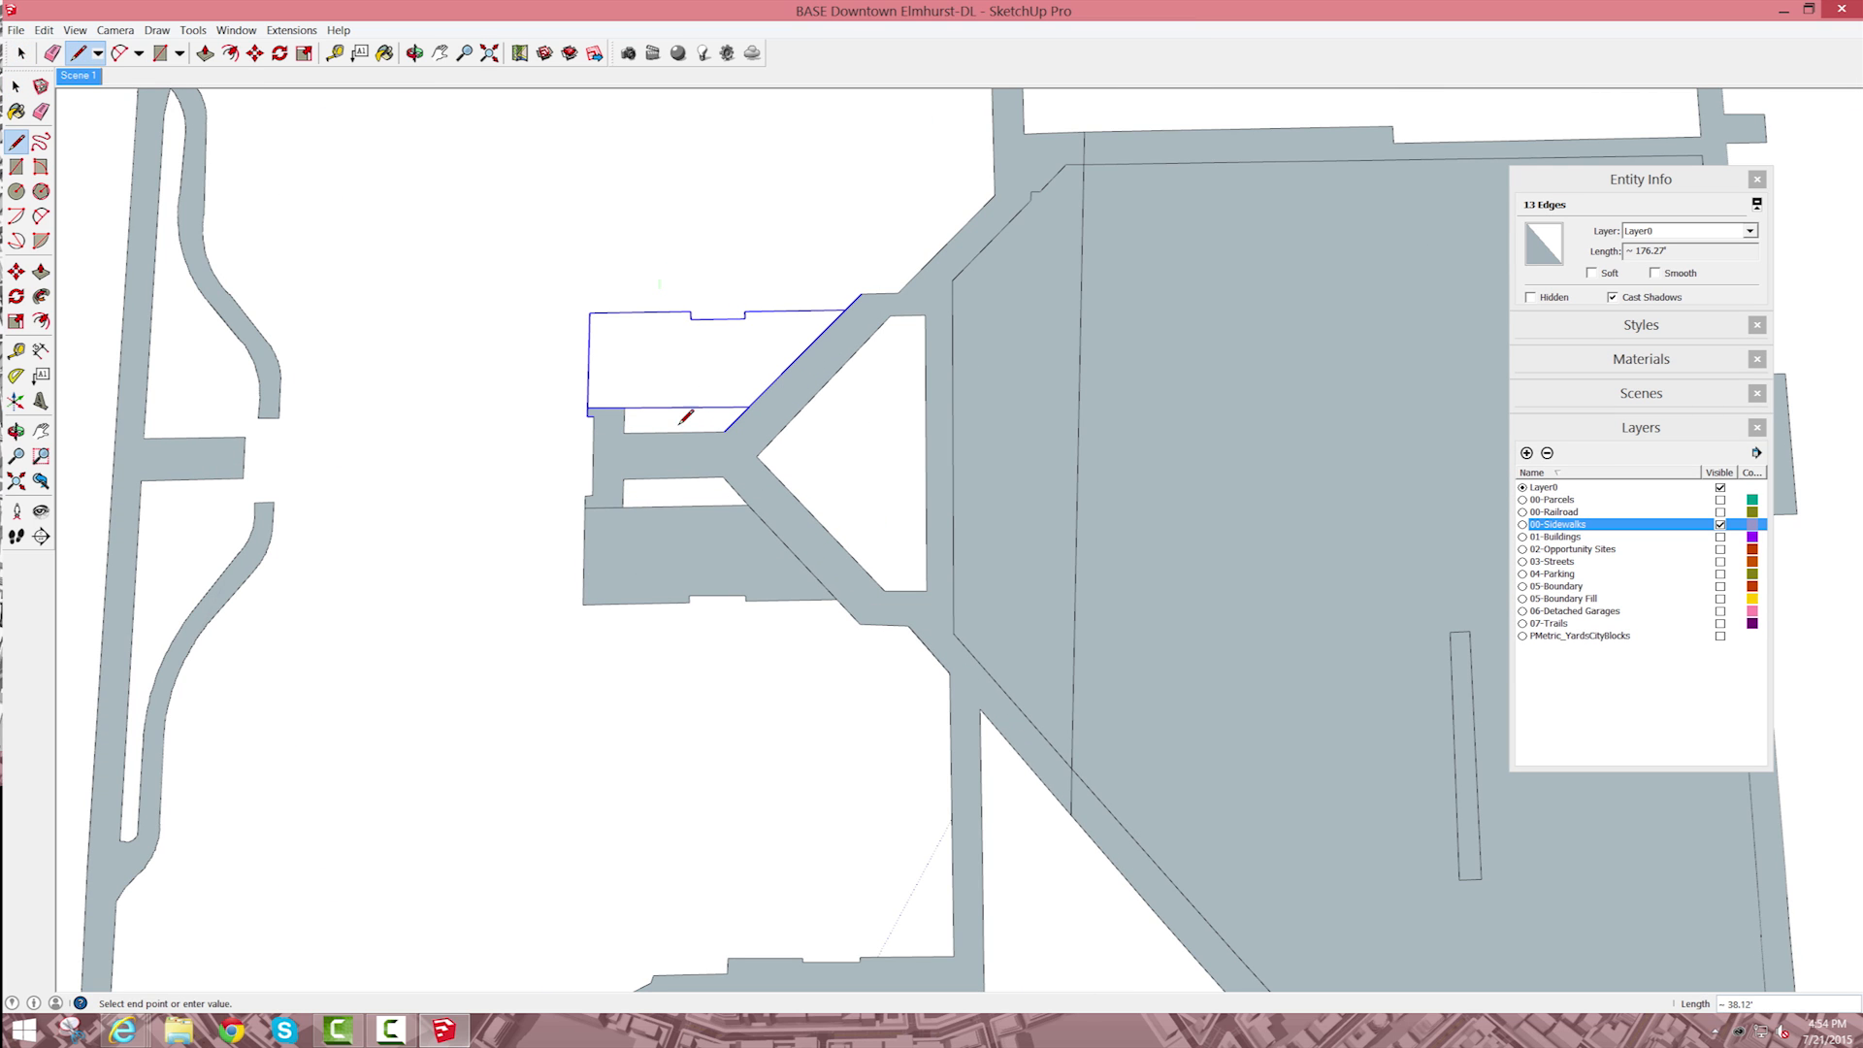
left_click(660, 284)
left_click(678, 411)
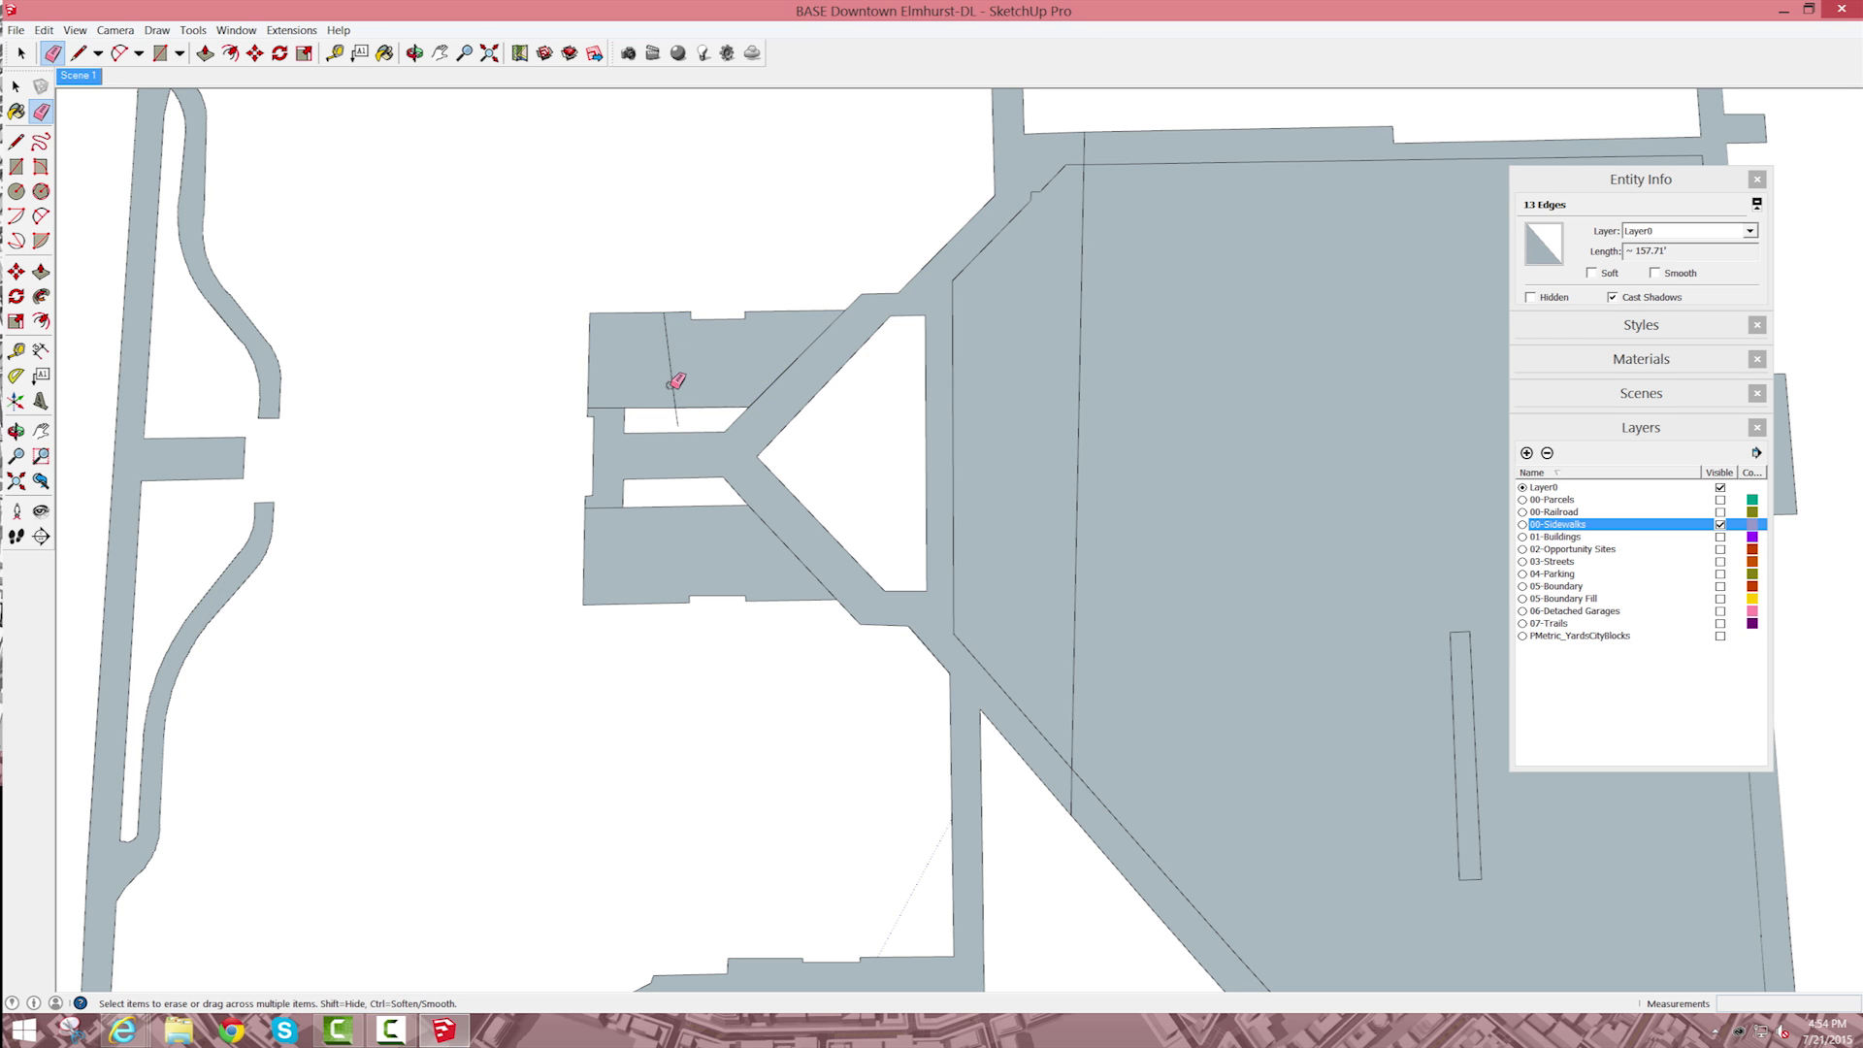
left_click(672, 374)
Step: Erase the dividing line through the large block east of the walkway, and delete the face filling that block
scroll(729, 385, "down", 3)
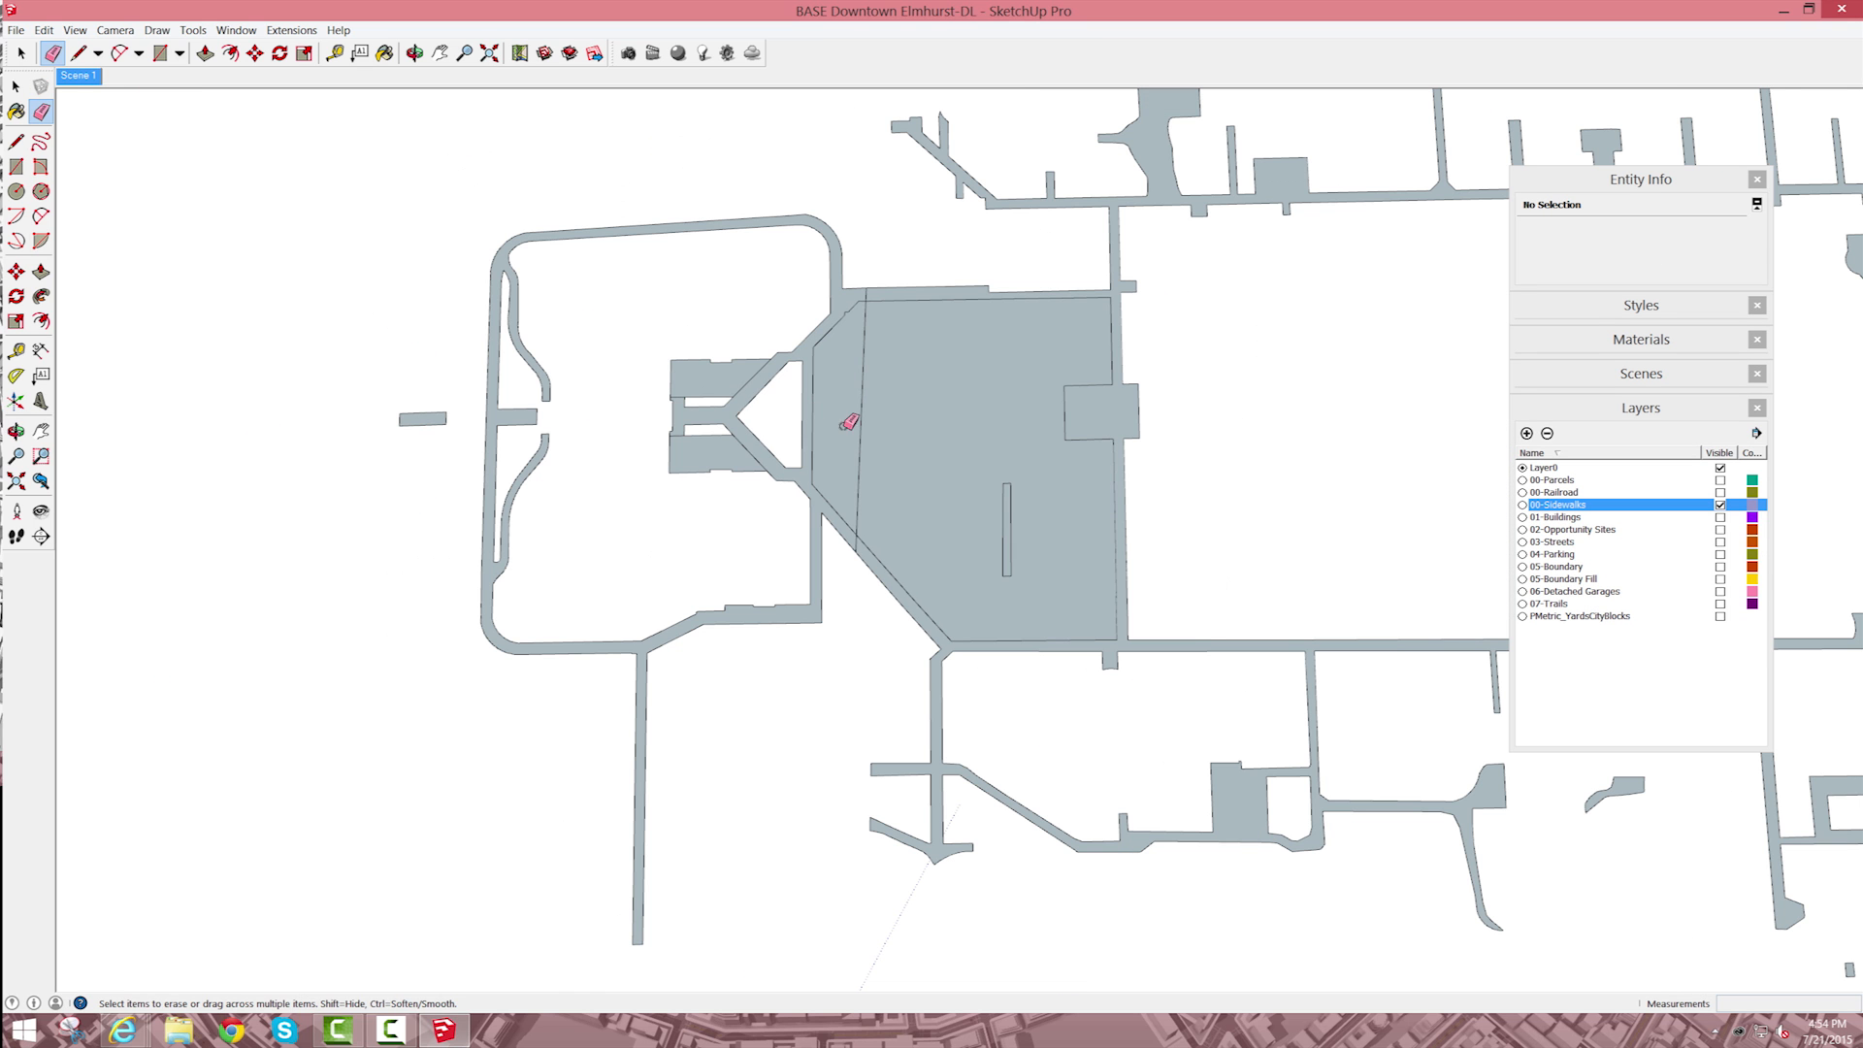
left_click_drag(860, 428, 854, 532)
scroll(855, 532, "up", 2)
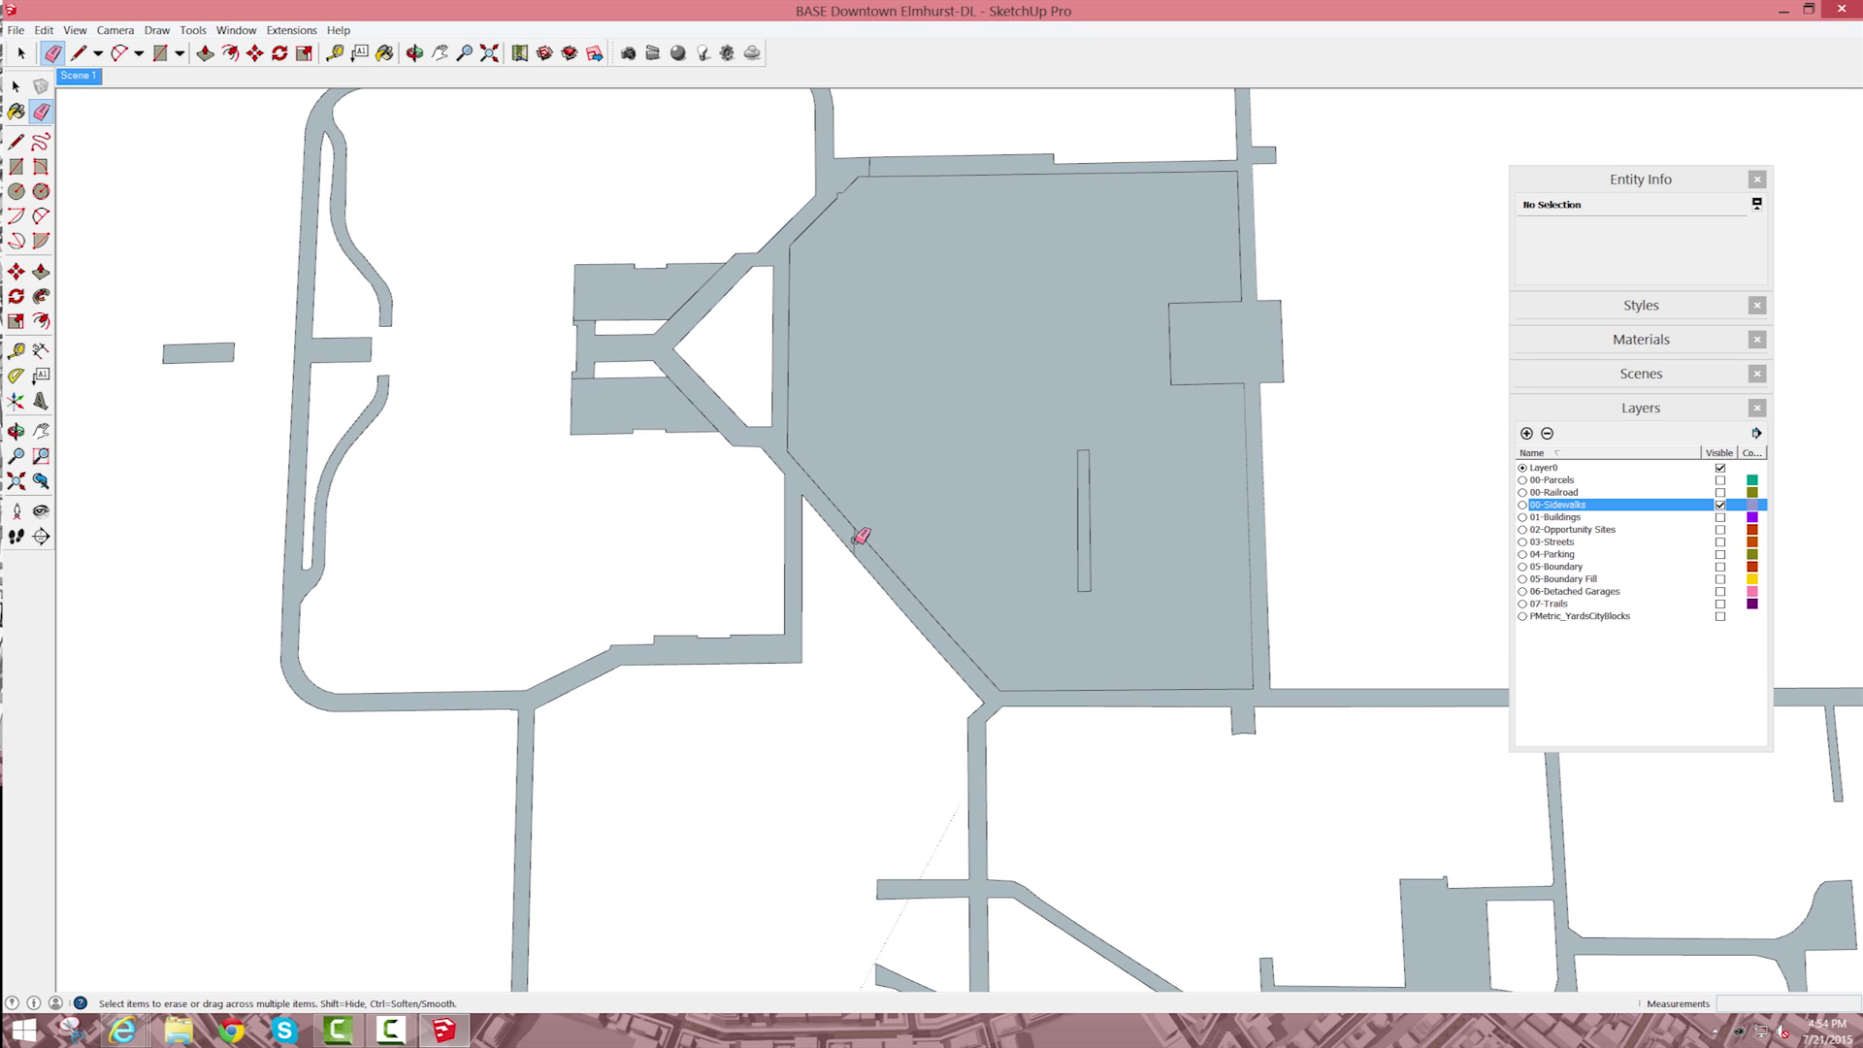
key("space")
left_click(924, 382)
key("Delete")
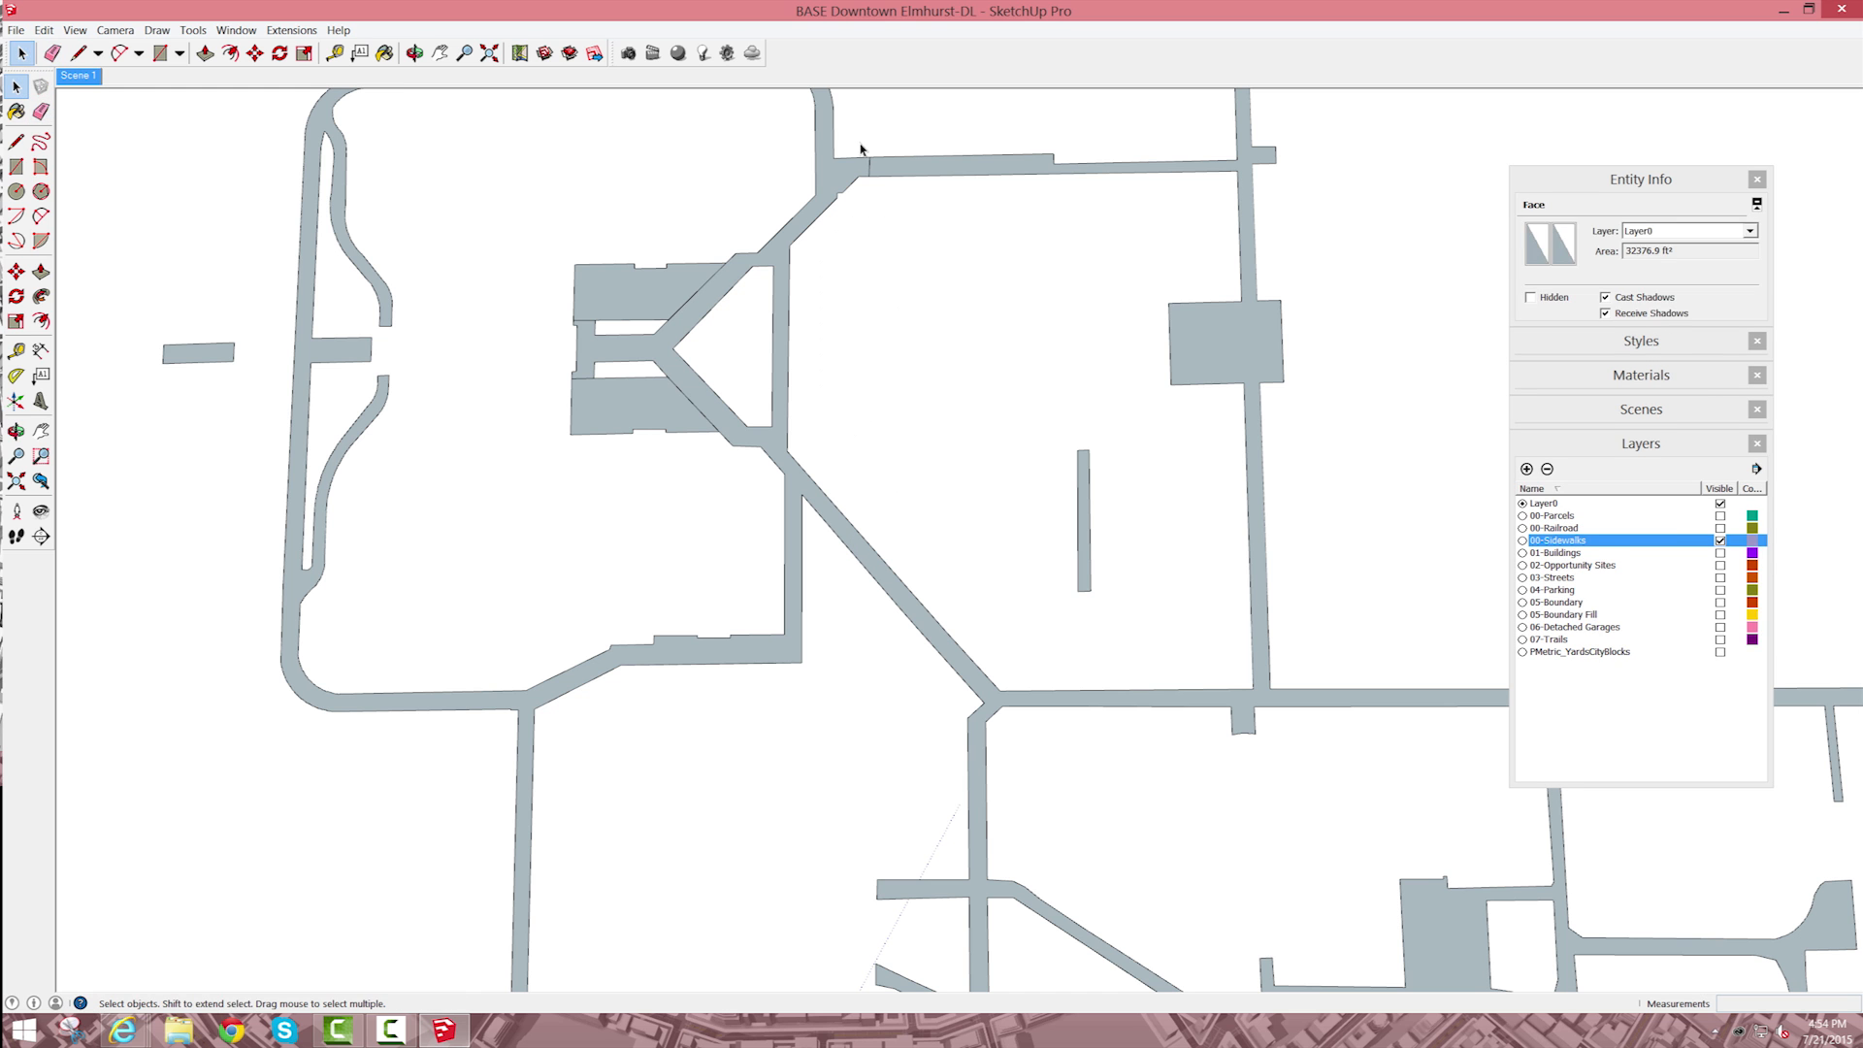
key("e")
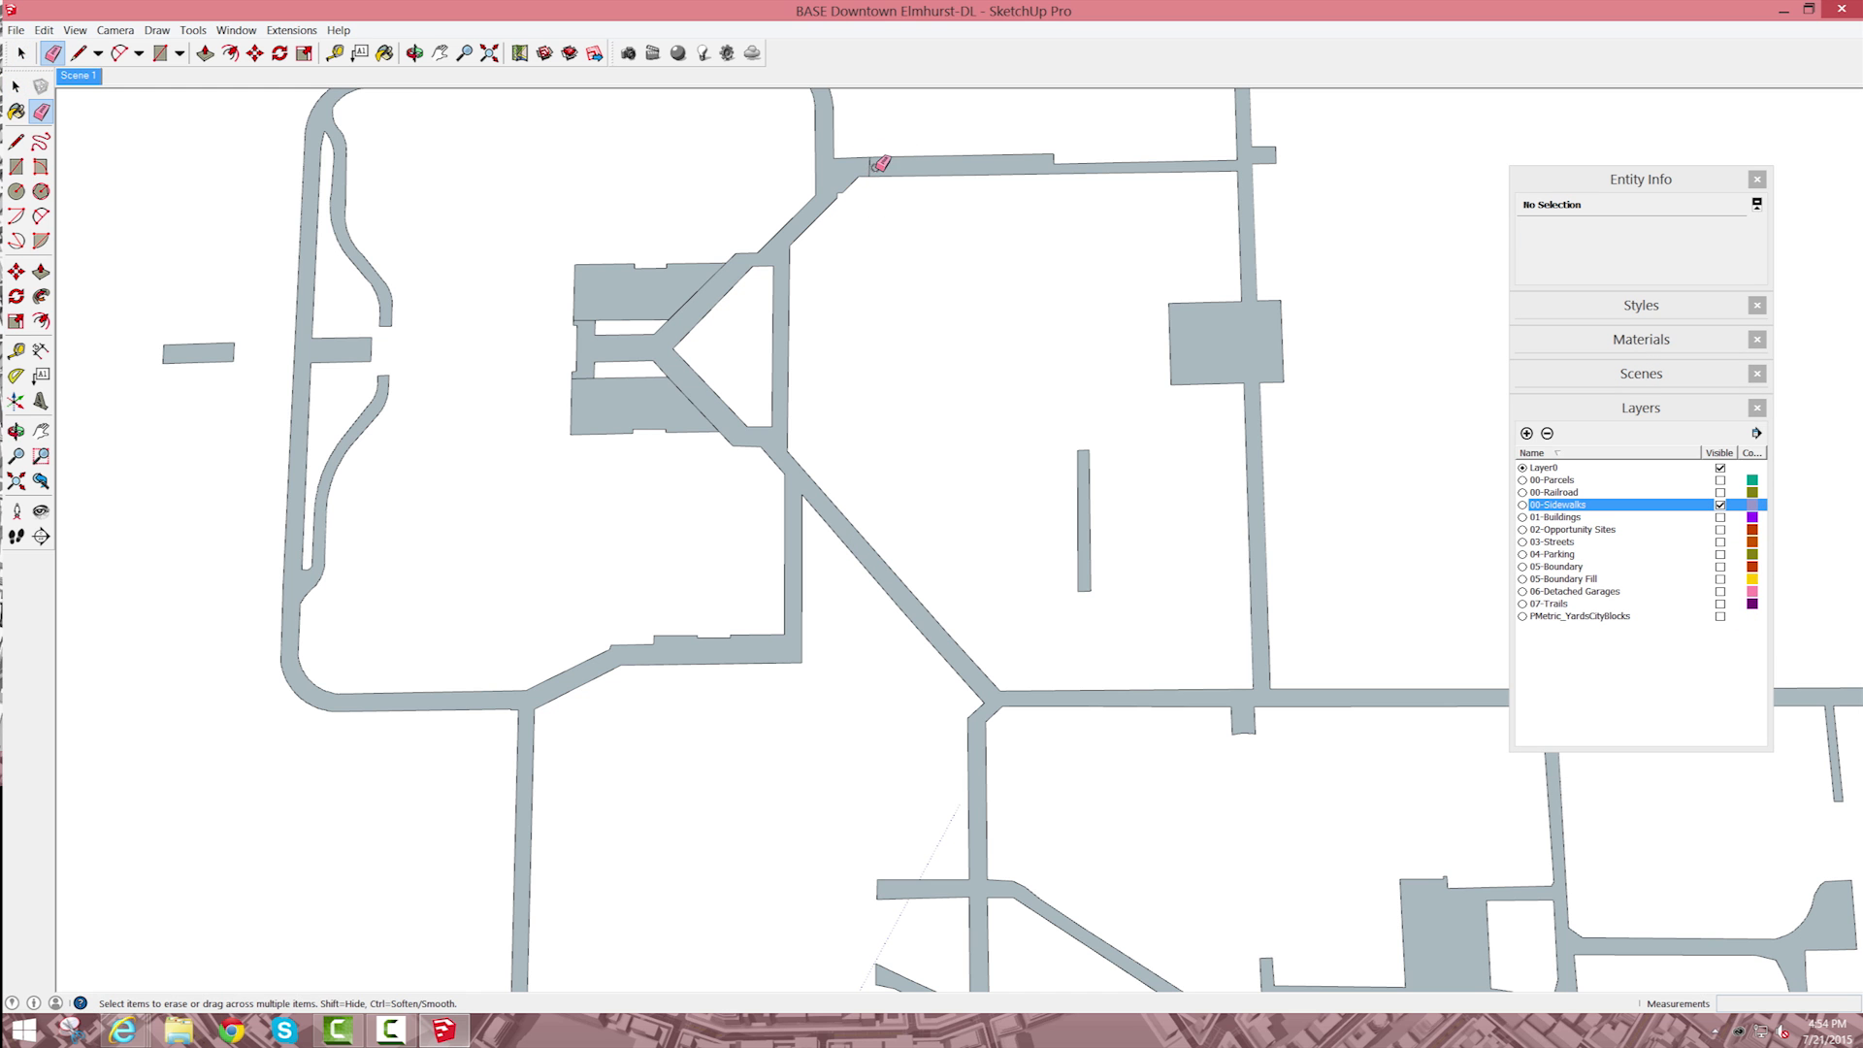
Step: Select the filled face of the small split block at the end of the parallel sidewalks, together with its bounding edges
scroll(941, 173, "down", 10)
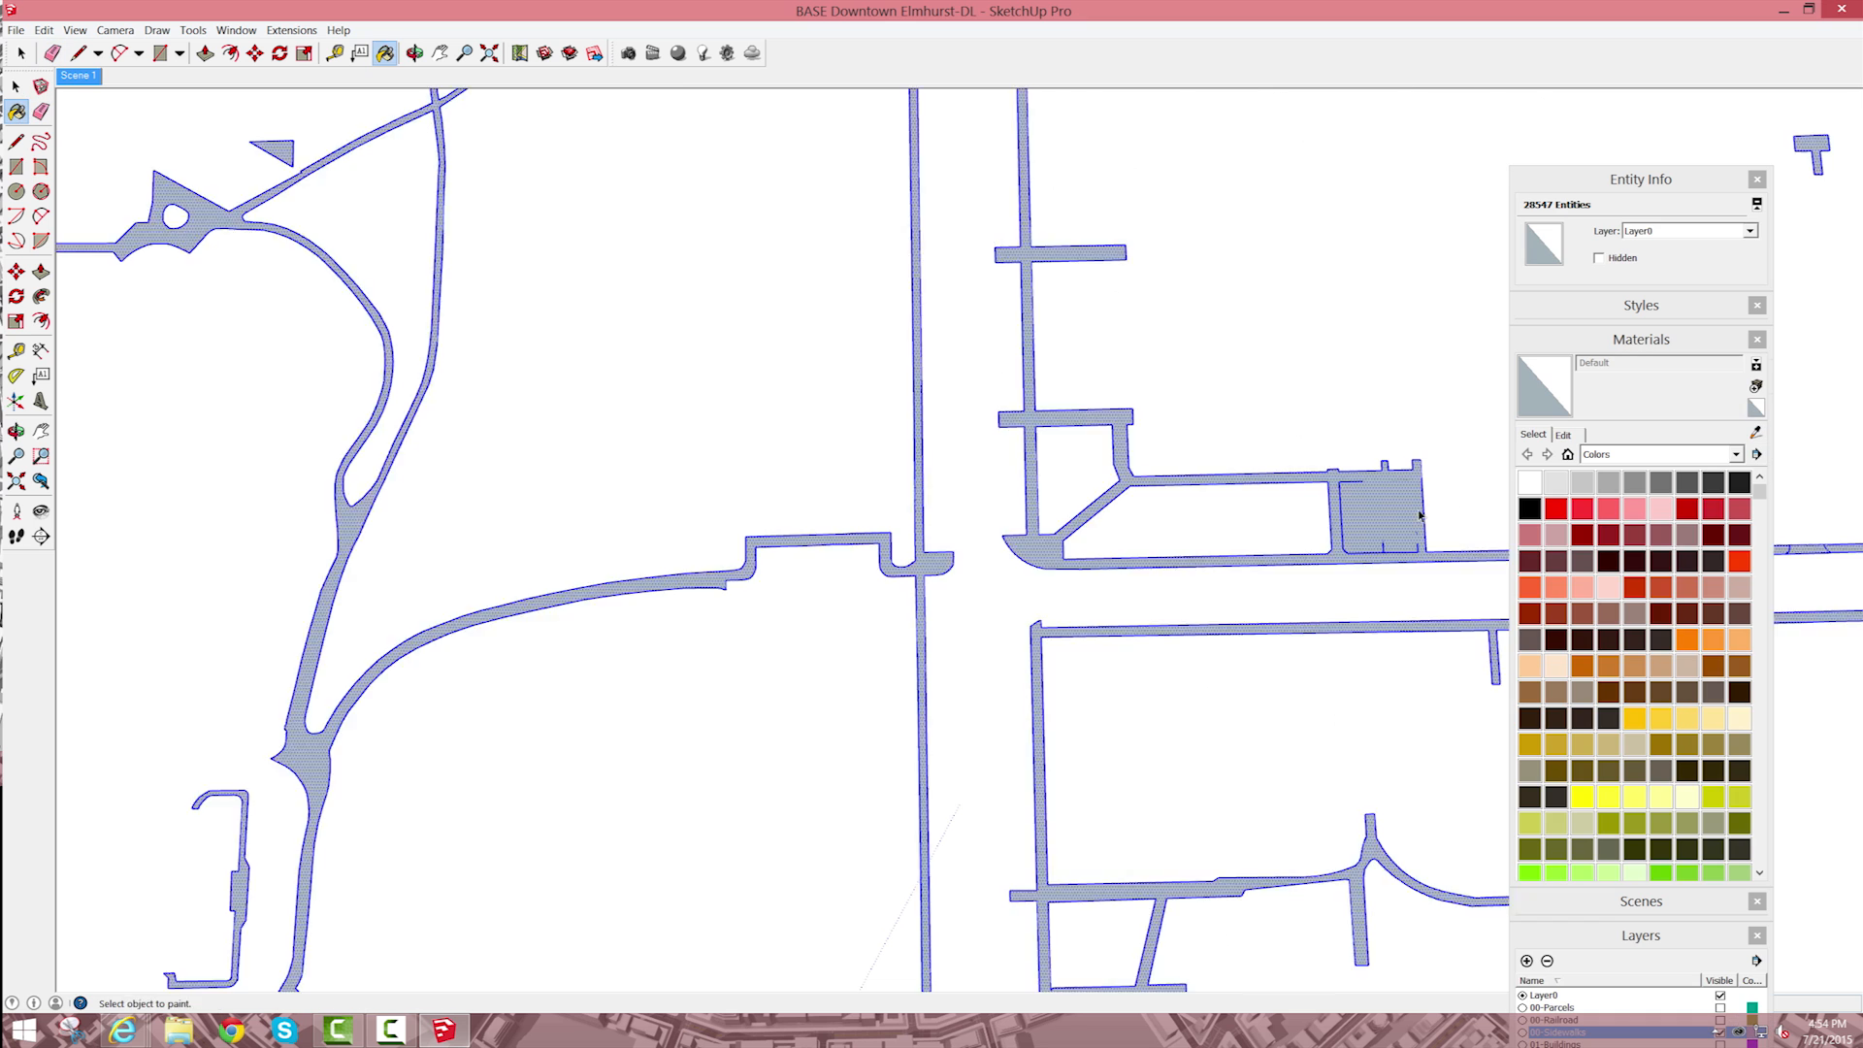
scroll(1414, 520, "up", 3)
key("space")
key("Escape")
scroll(1403, 513, "up", 2)
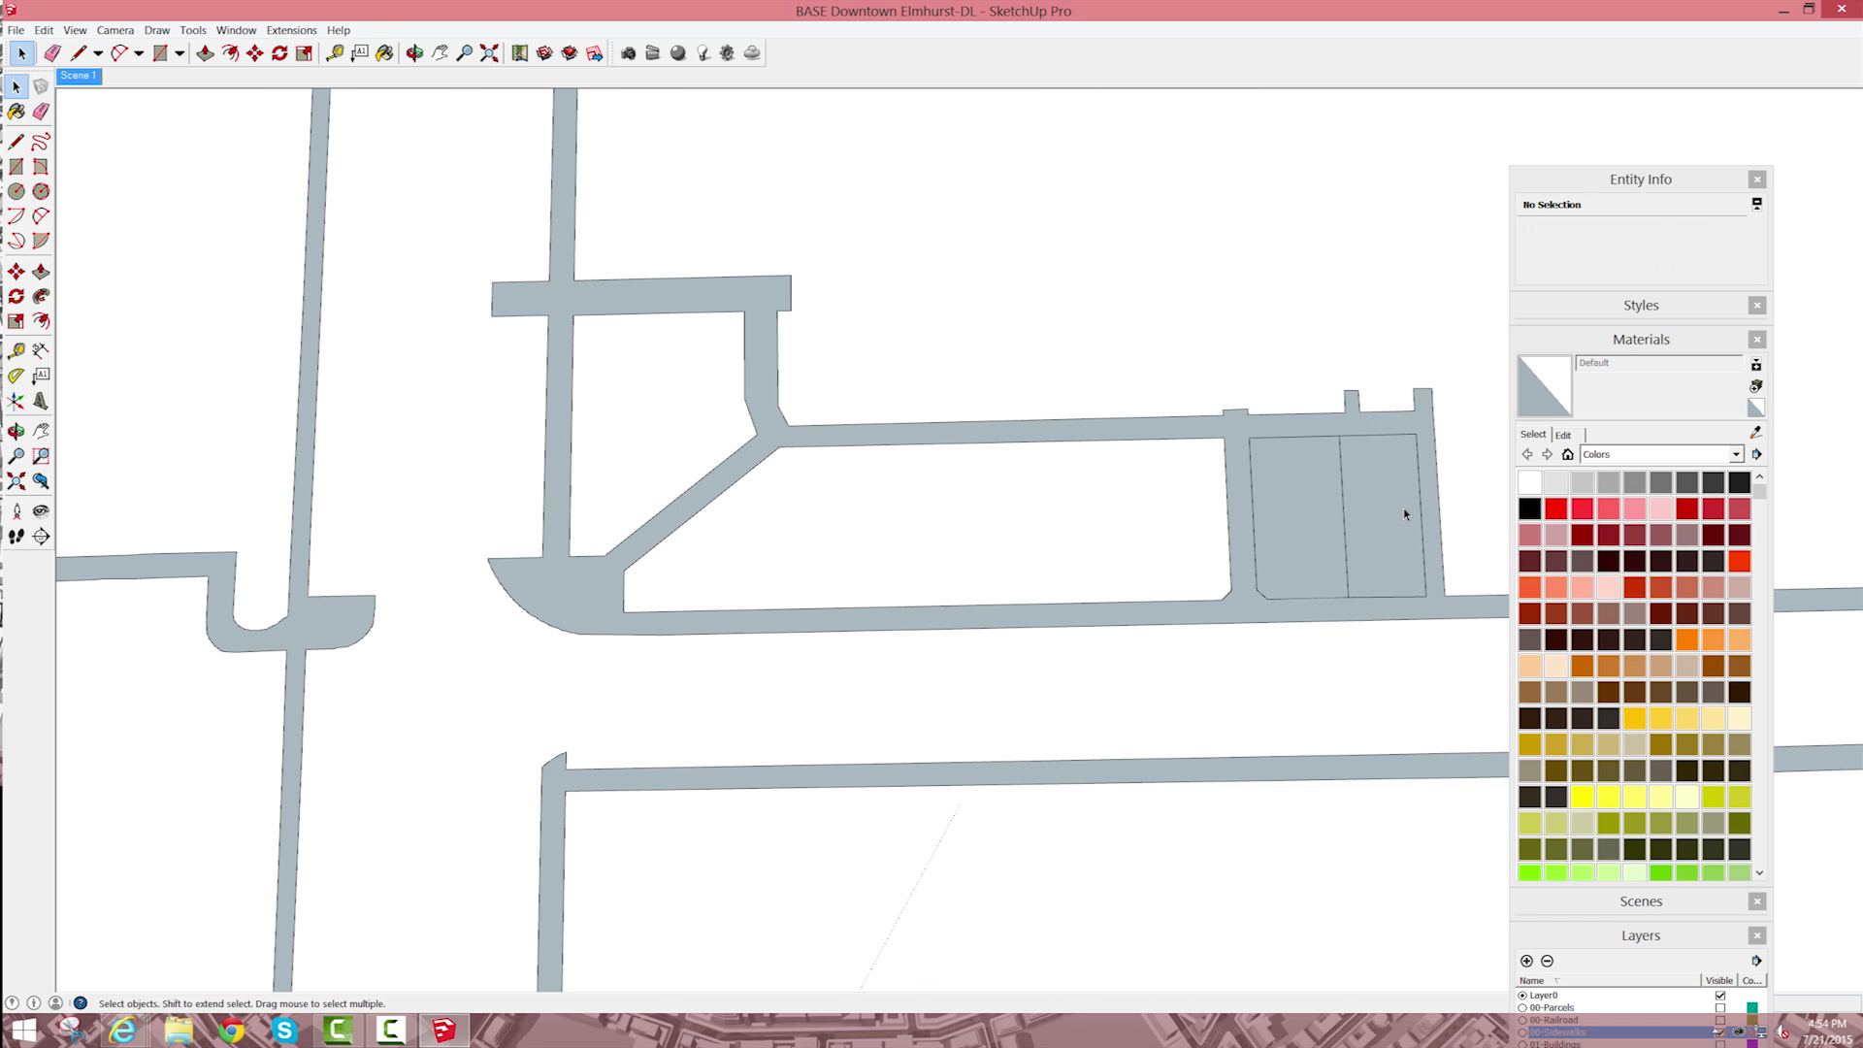
left_click(1398, 507)
double_click(1377, 499)
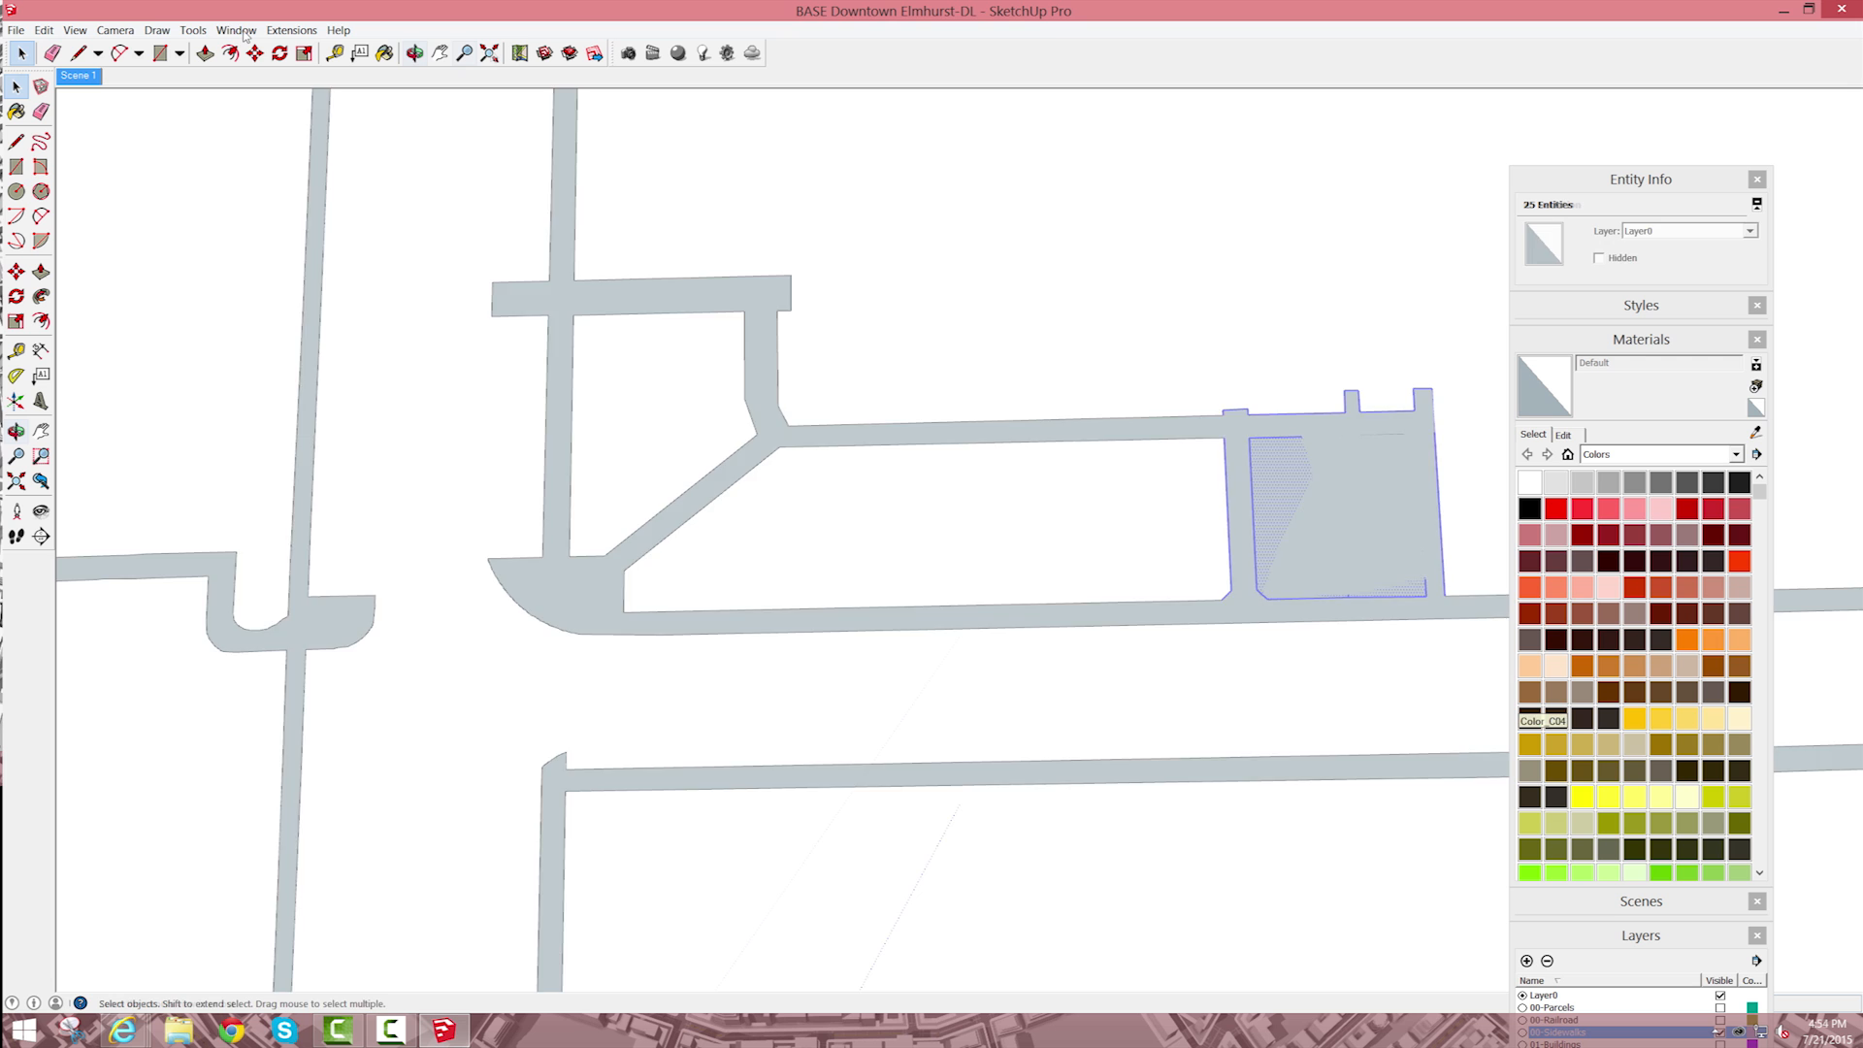
Step: Examine the sidewalk network across the whole model for unfilled or wrongly filled areas
left_click(489, 53)
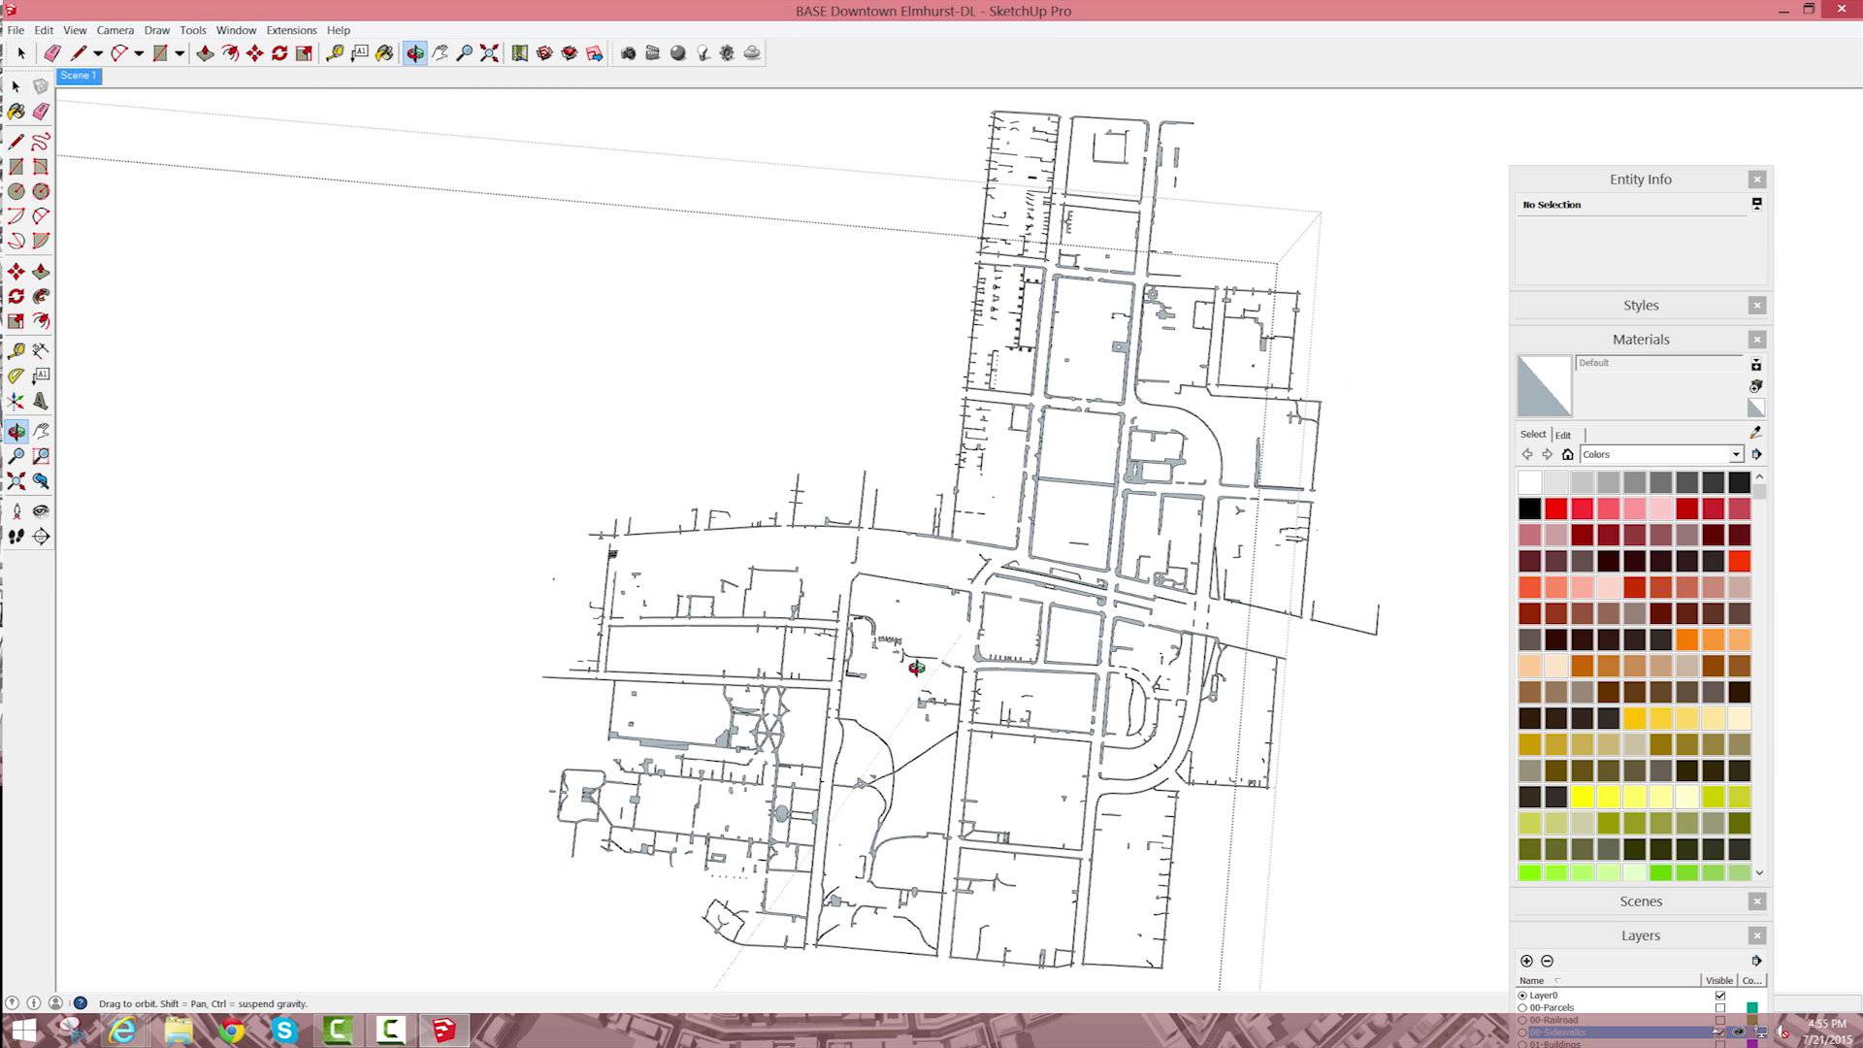
scroll(968, 648, "up", 4)
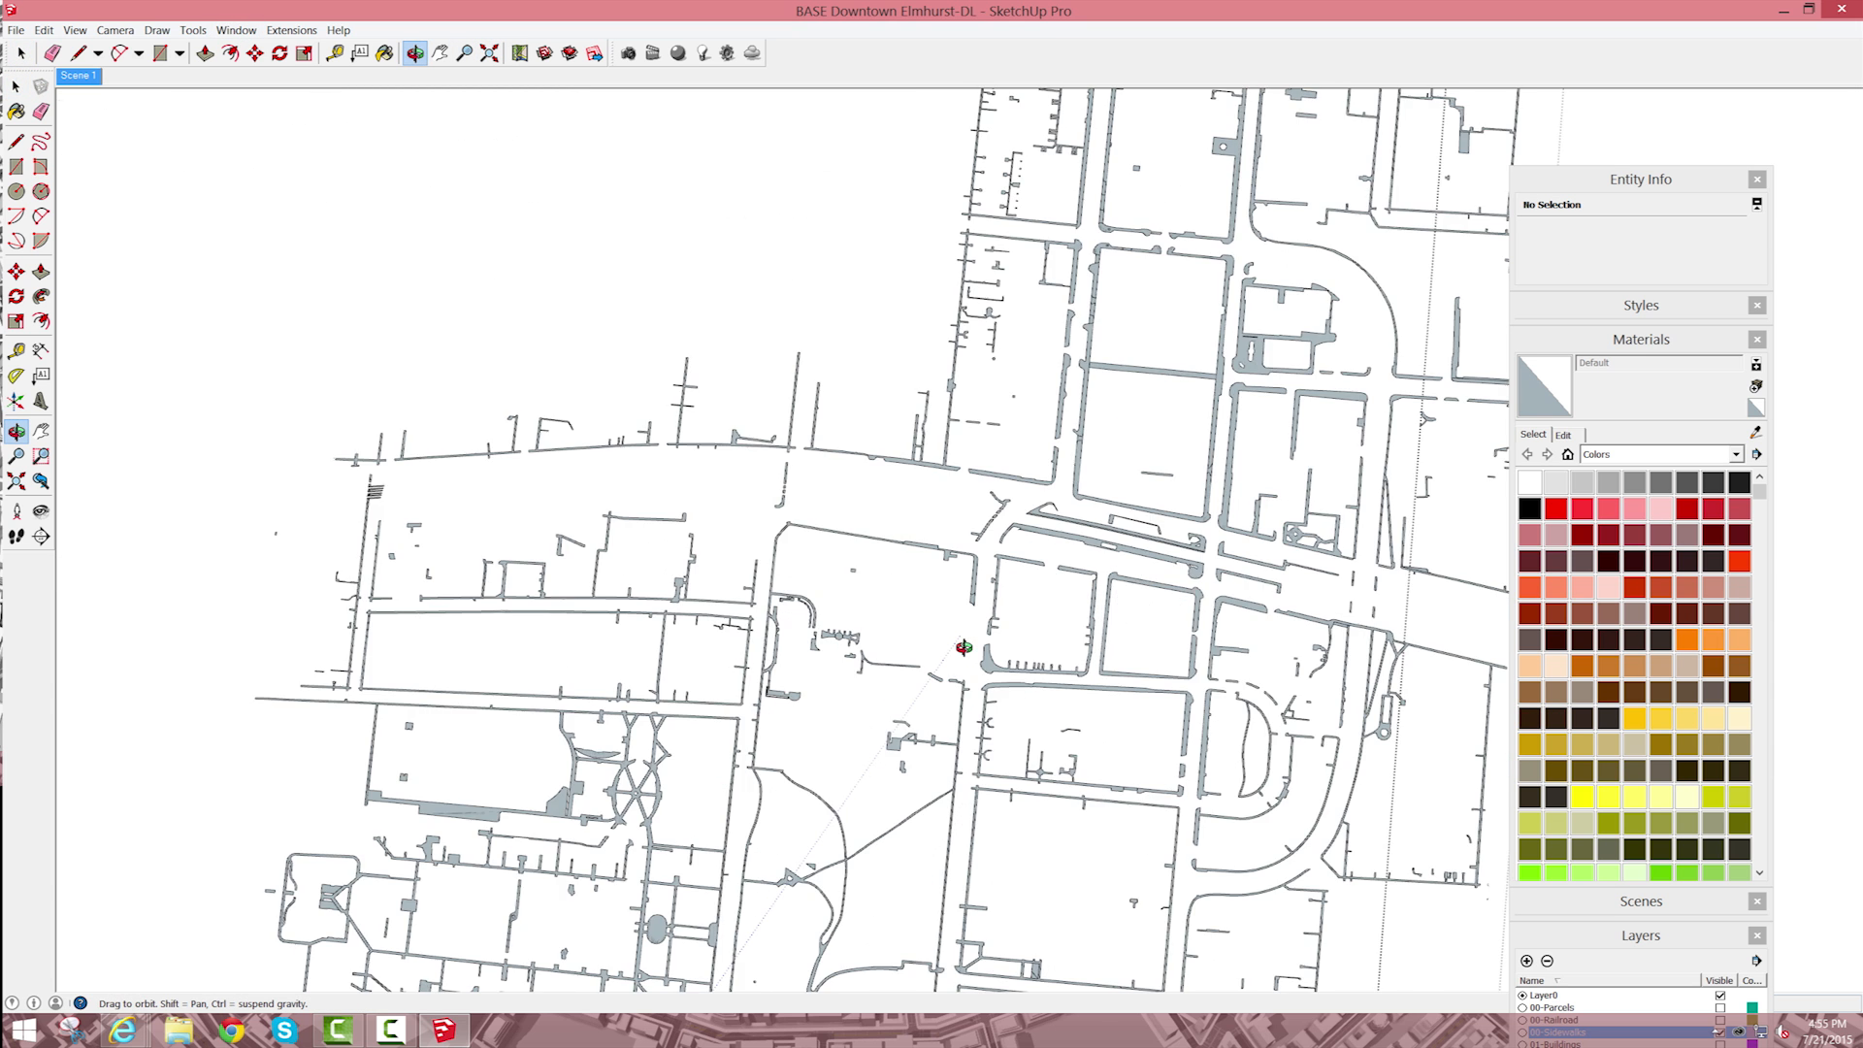
scroll(997, 575, "down", 5)
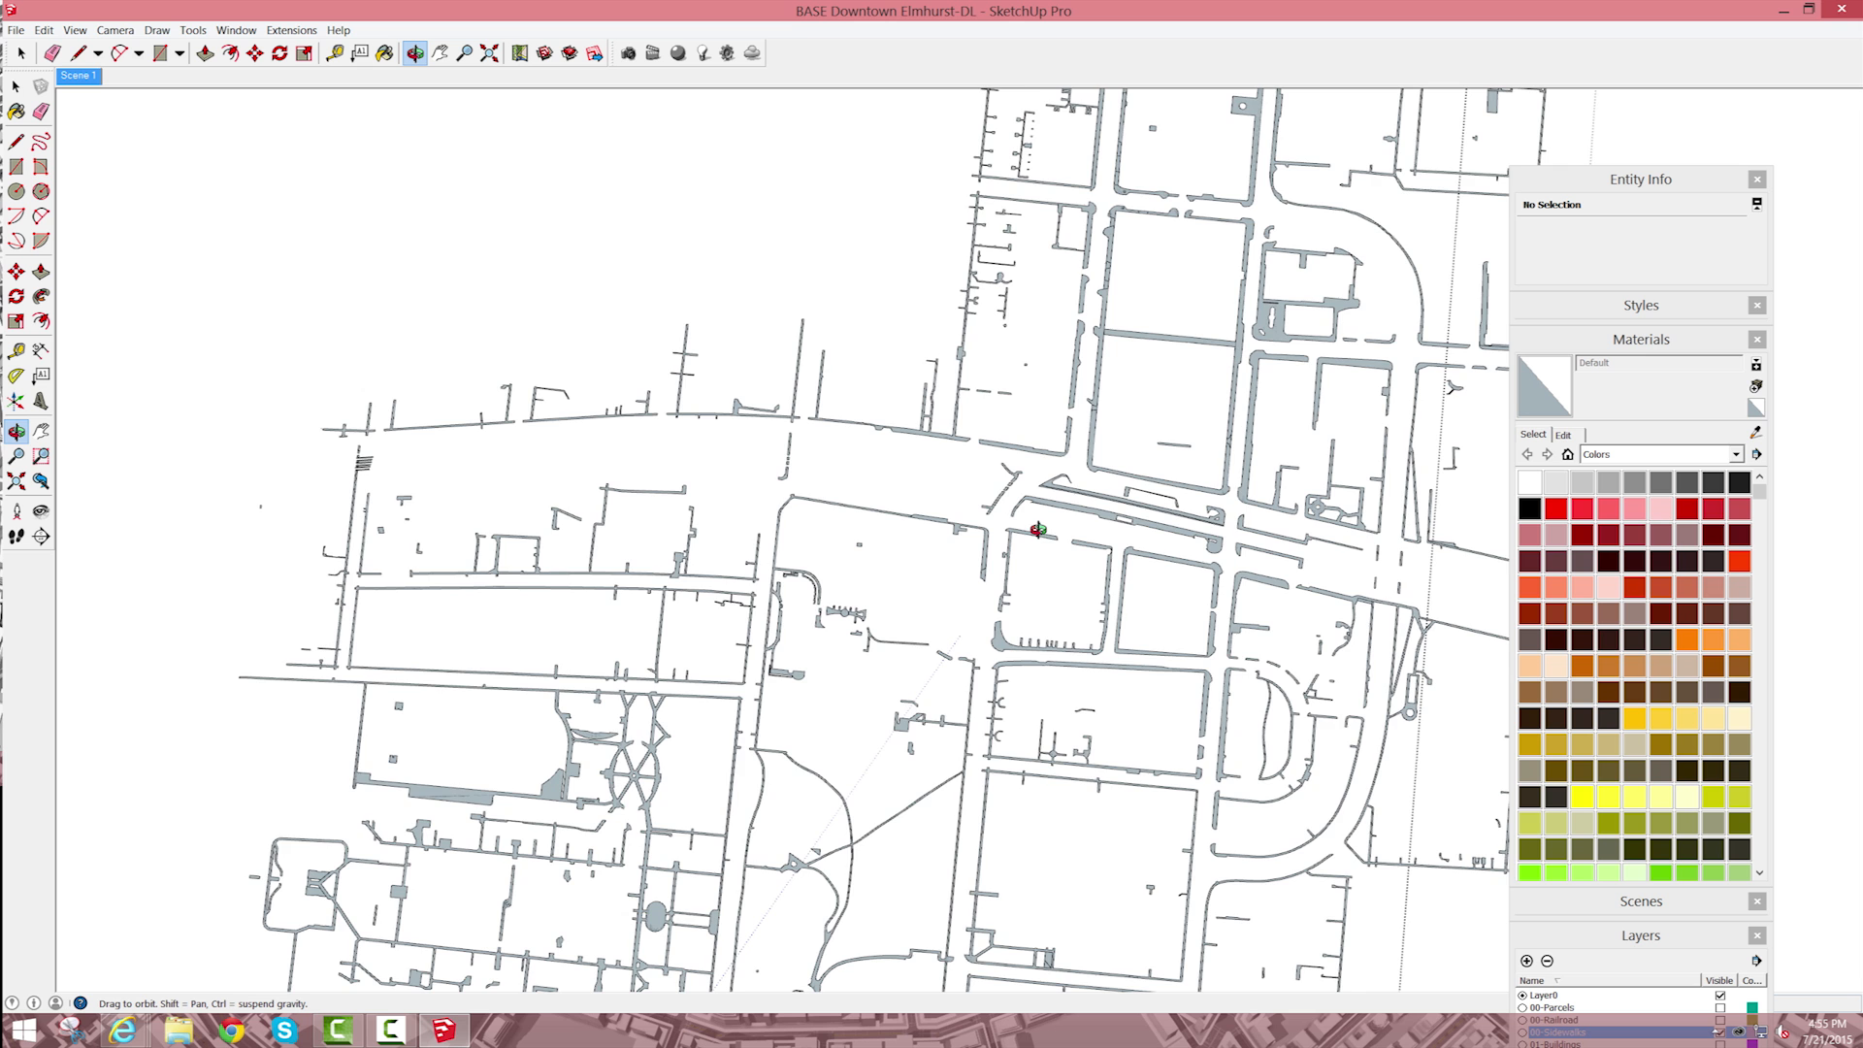
scroll(1000, 626, "up", 5)
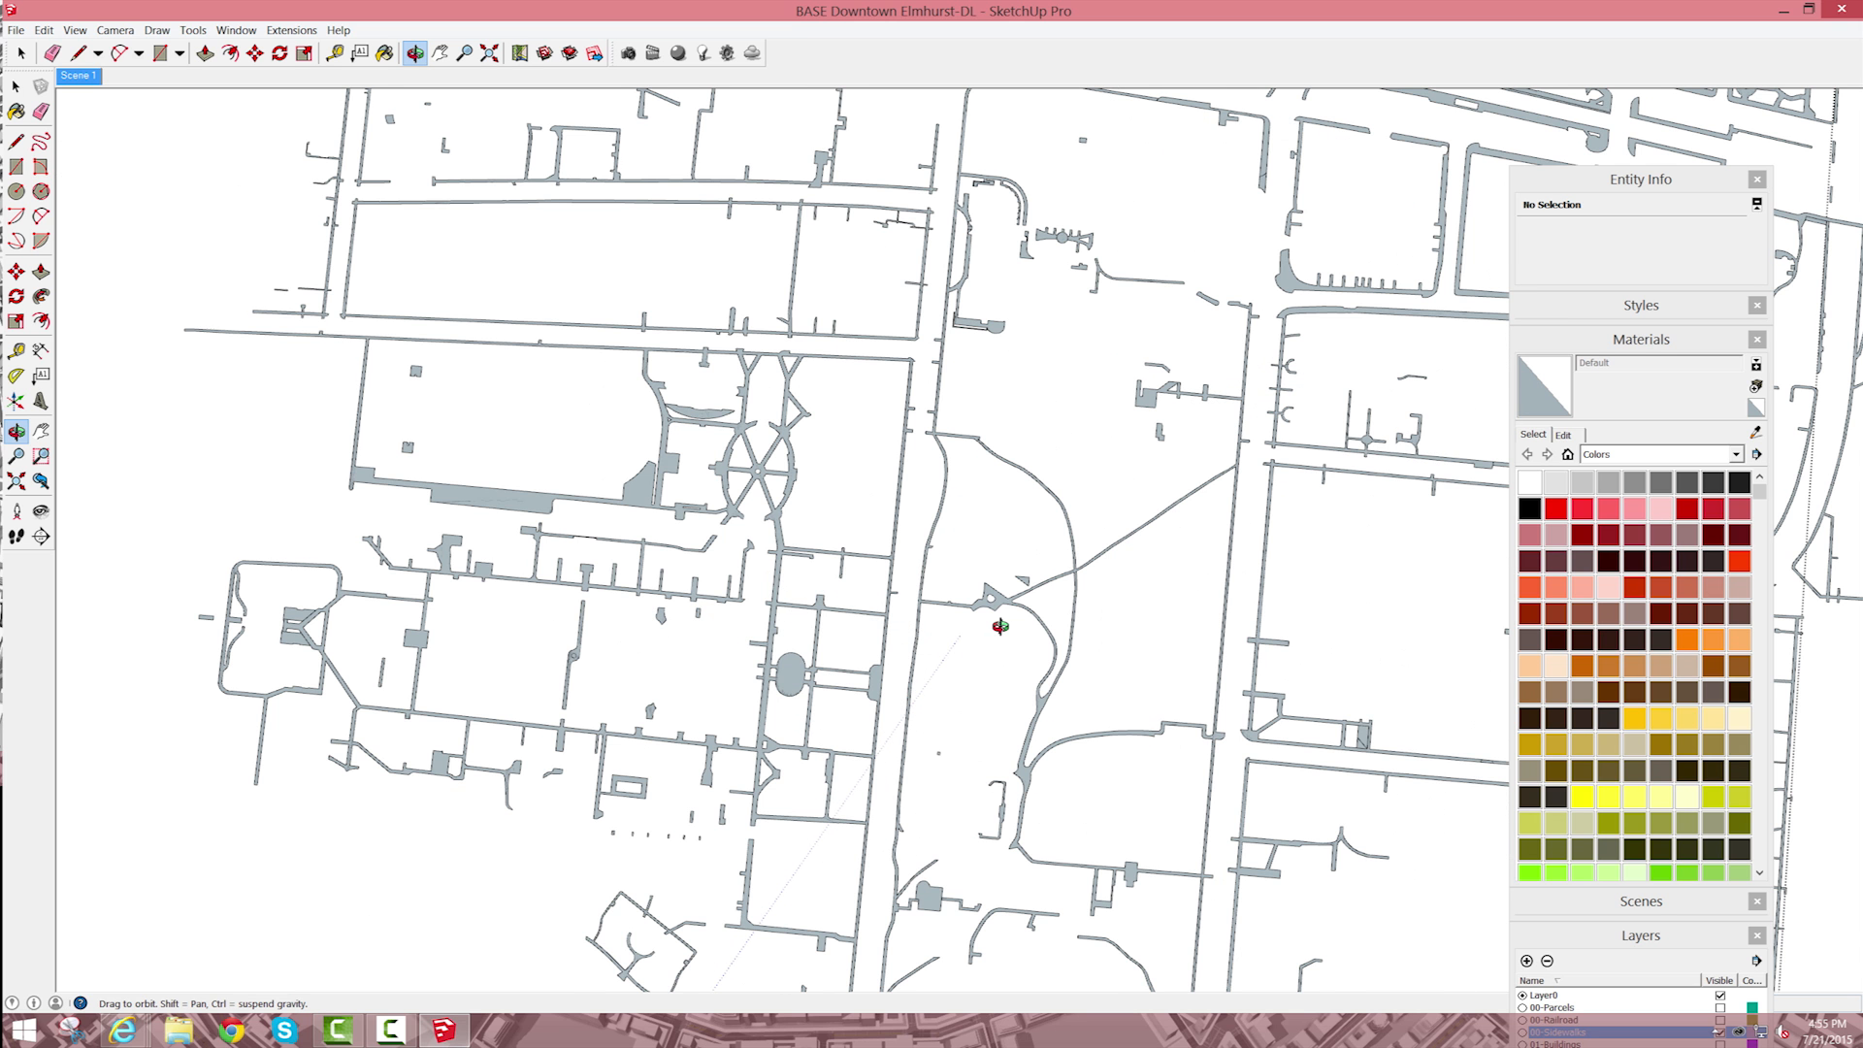
left_click_drag(1281, 516, 1231, 175)
left_click_drag(1195, 350, 1201, 412)
scroll(1201, 412, "down", 2)
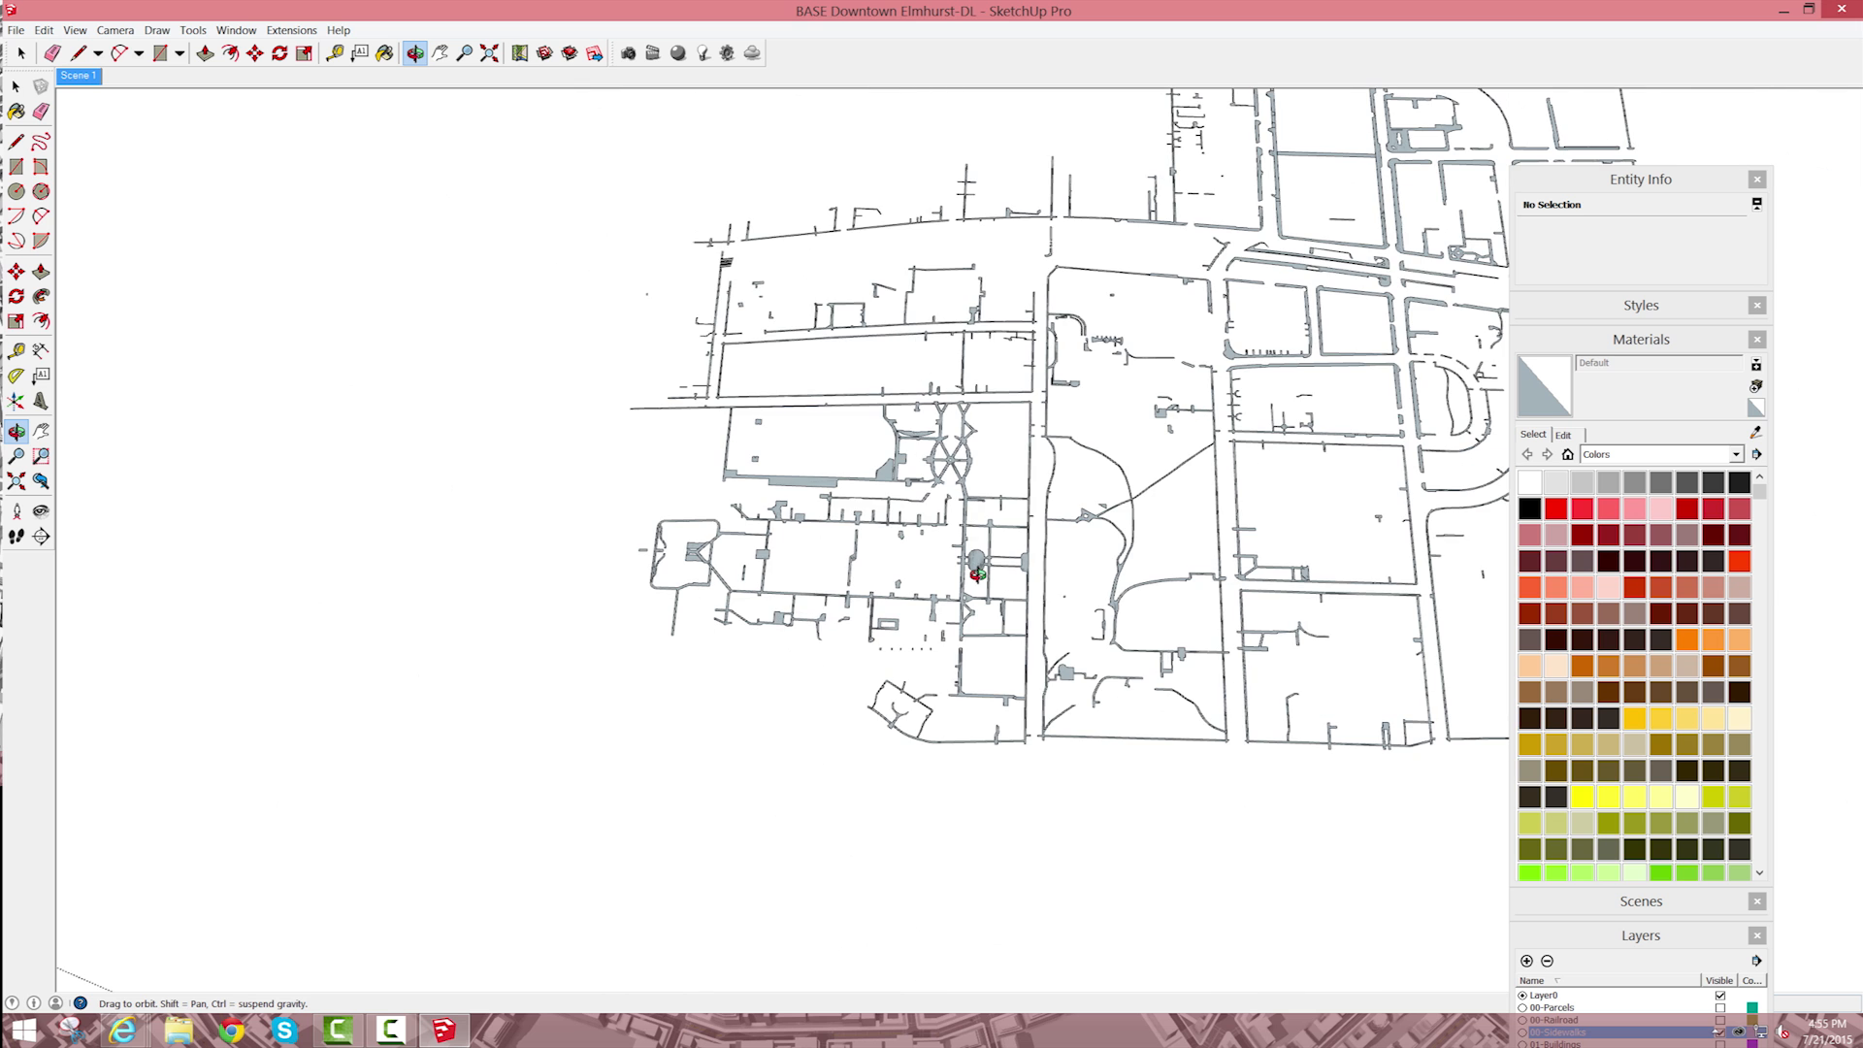
scroll(978, 569, "up", 3)
key("space")
scroll(900, 586, "down", 4)
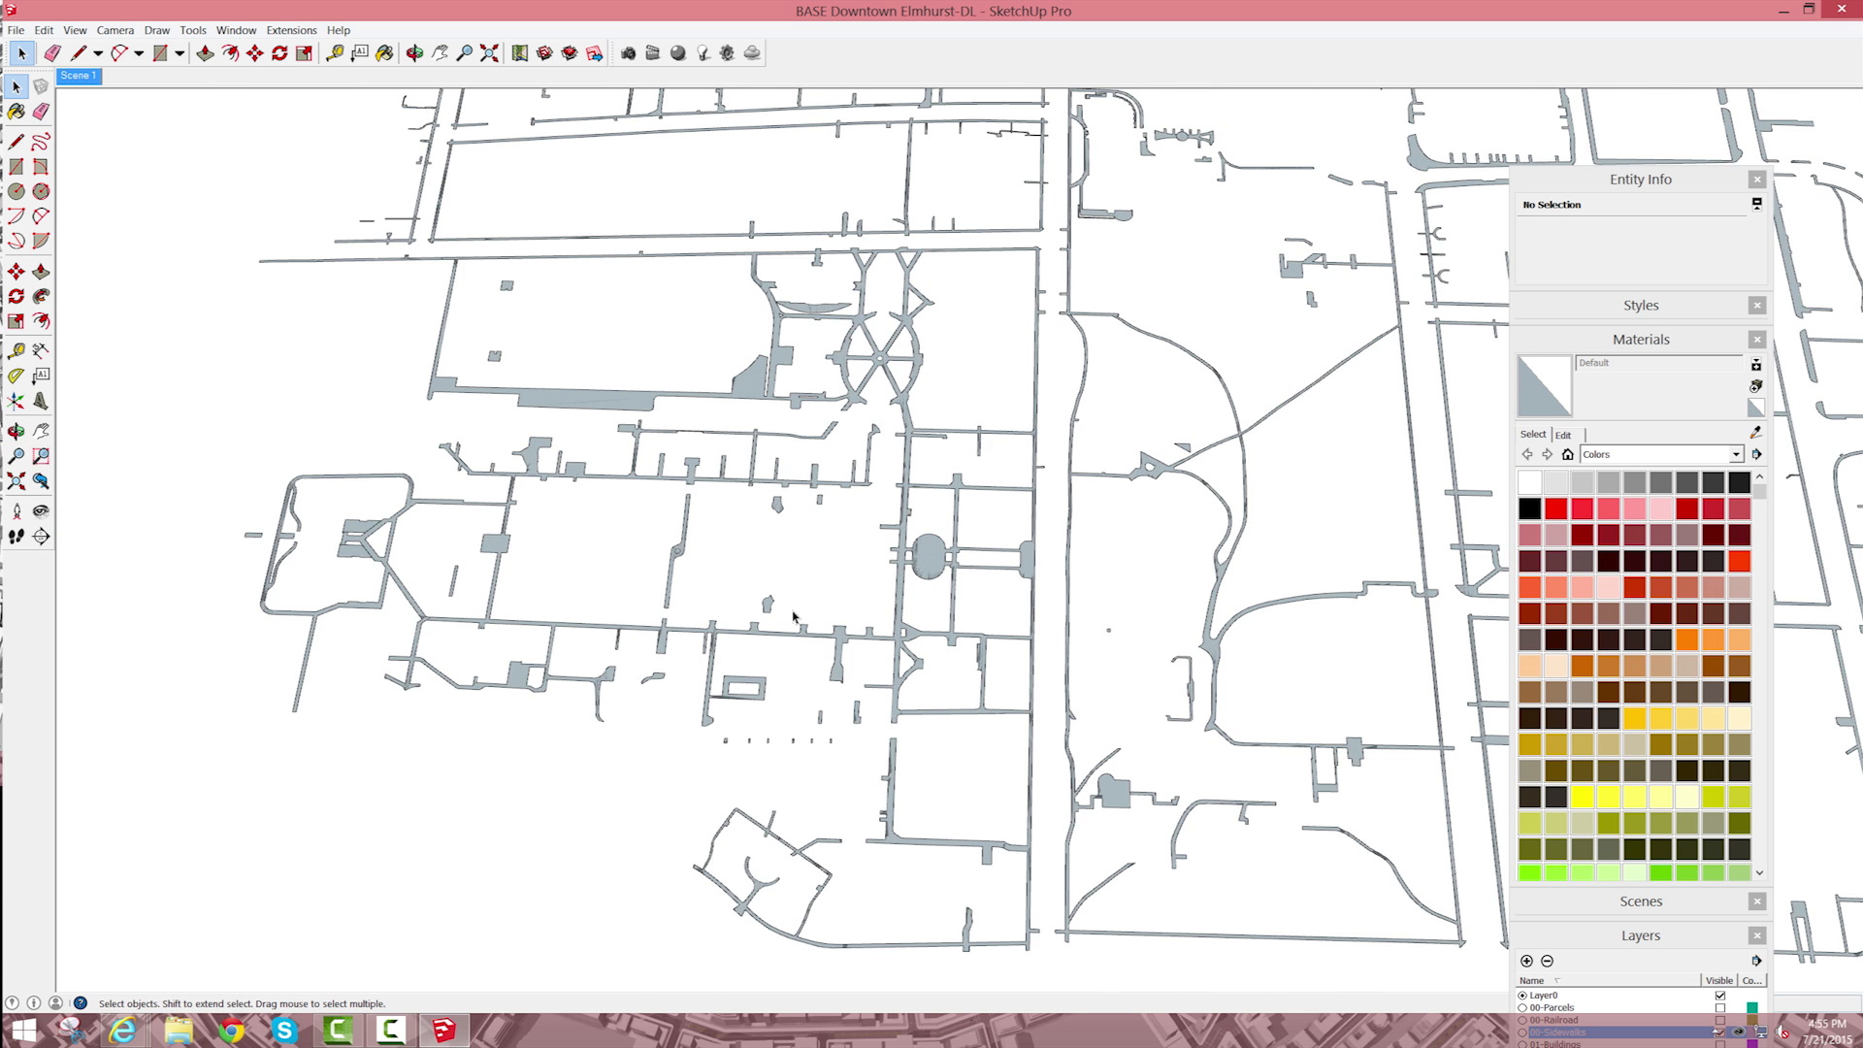
Step: Check the oversized bounding box and the area around the model origin for stray geometry
scroll(1057, 565, "down", 8)
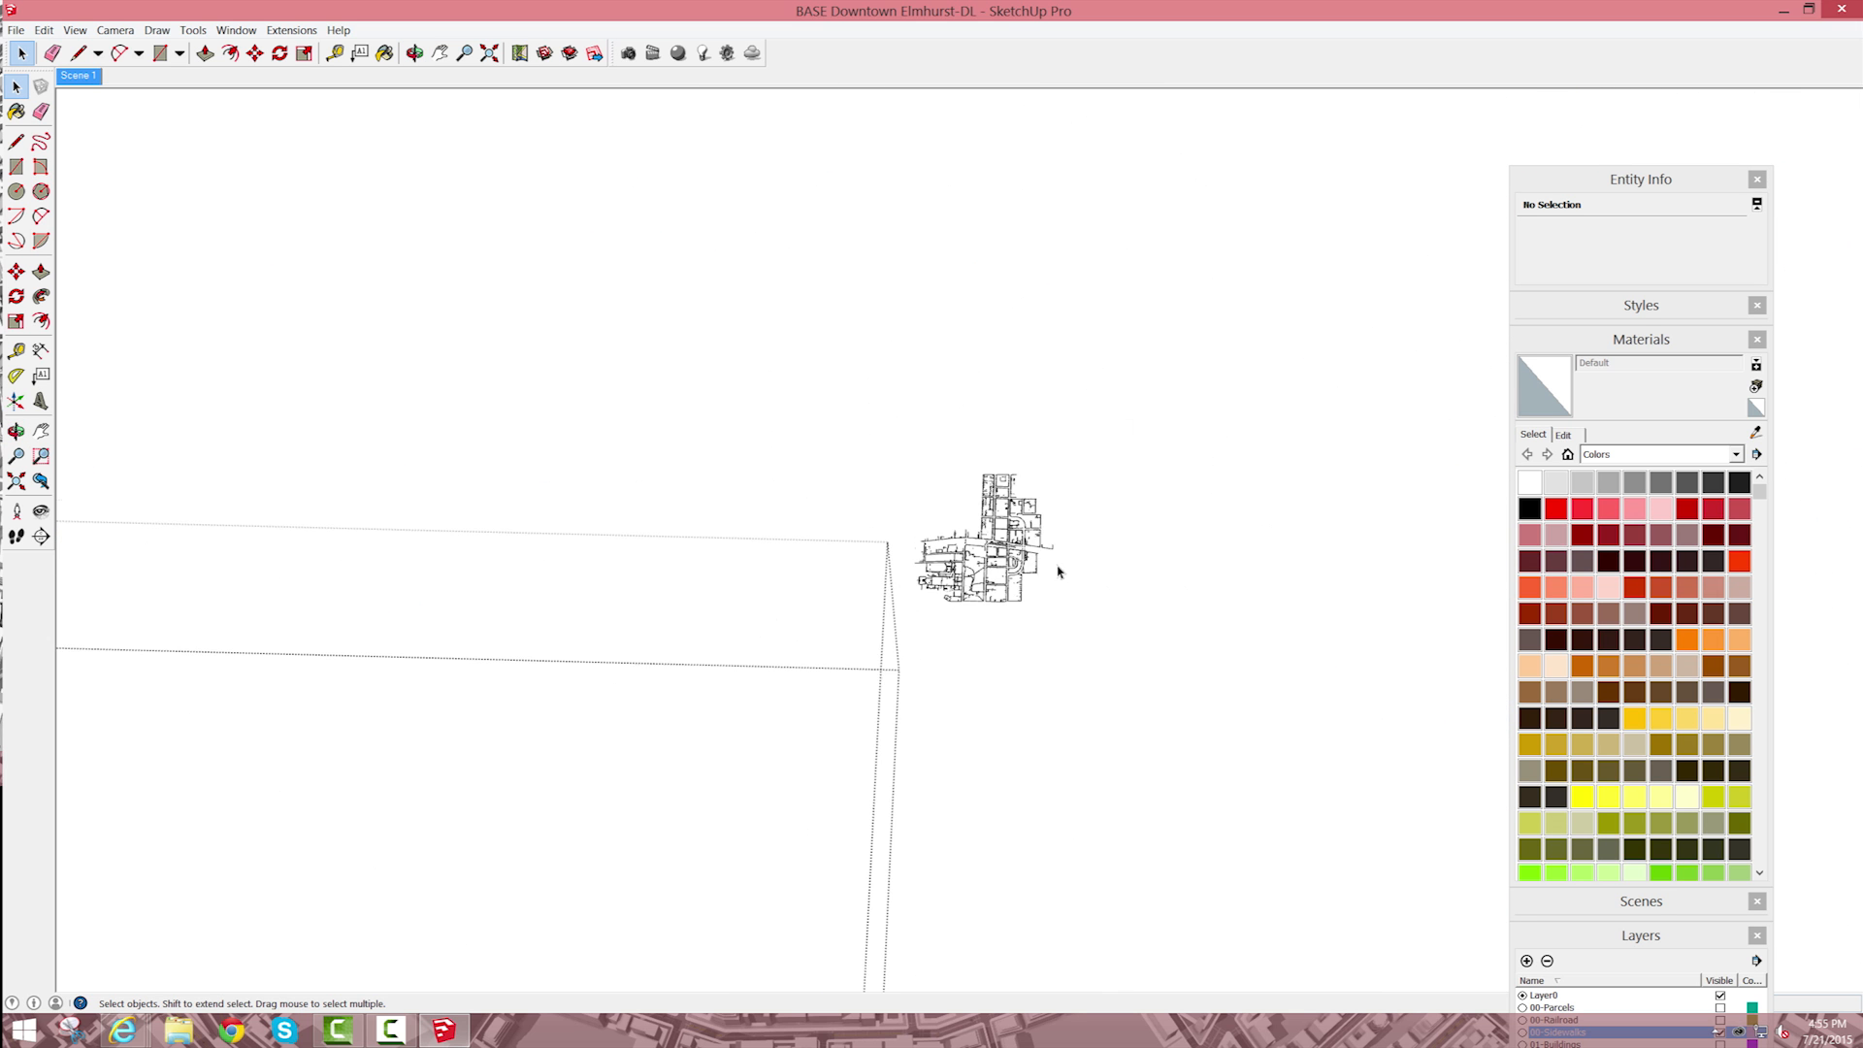
scroll(1243, 498, "down", 6)
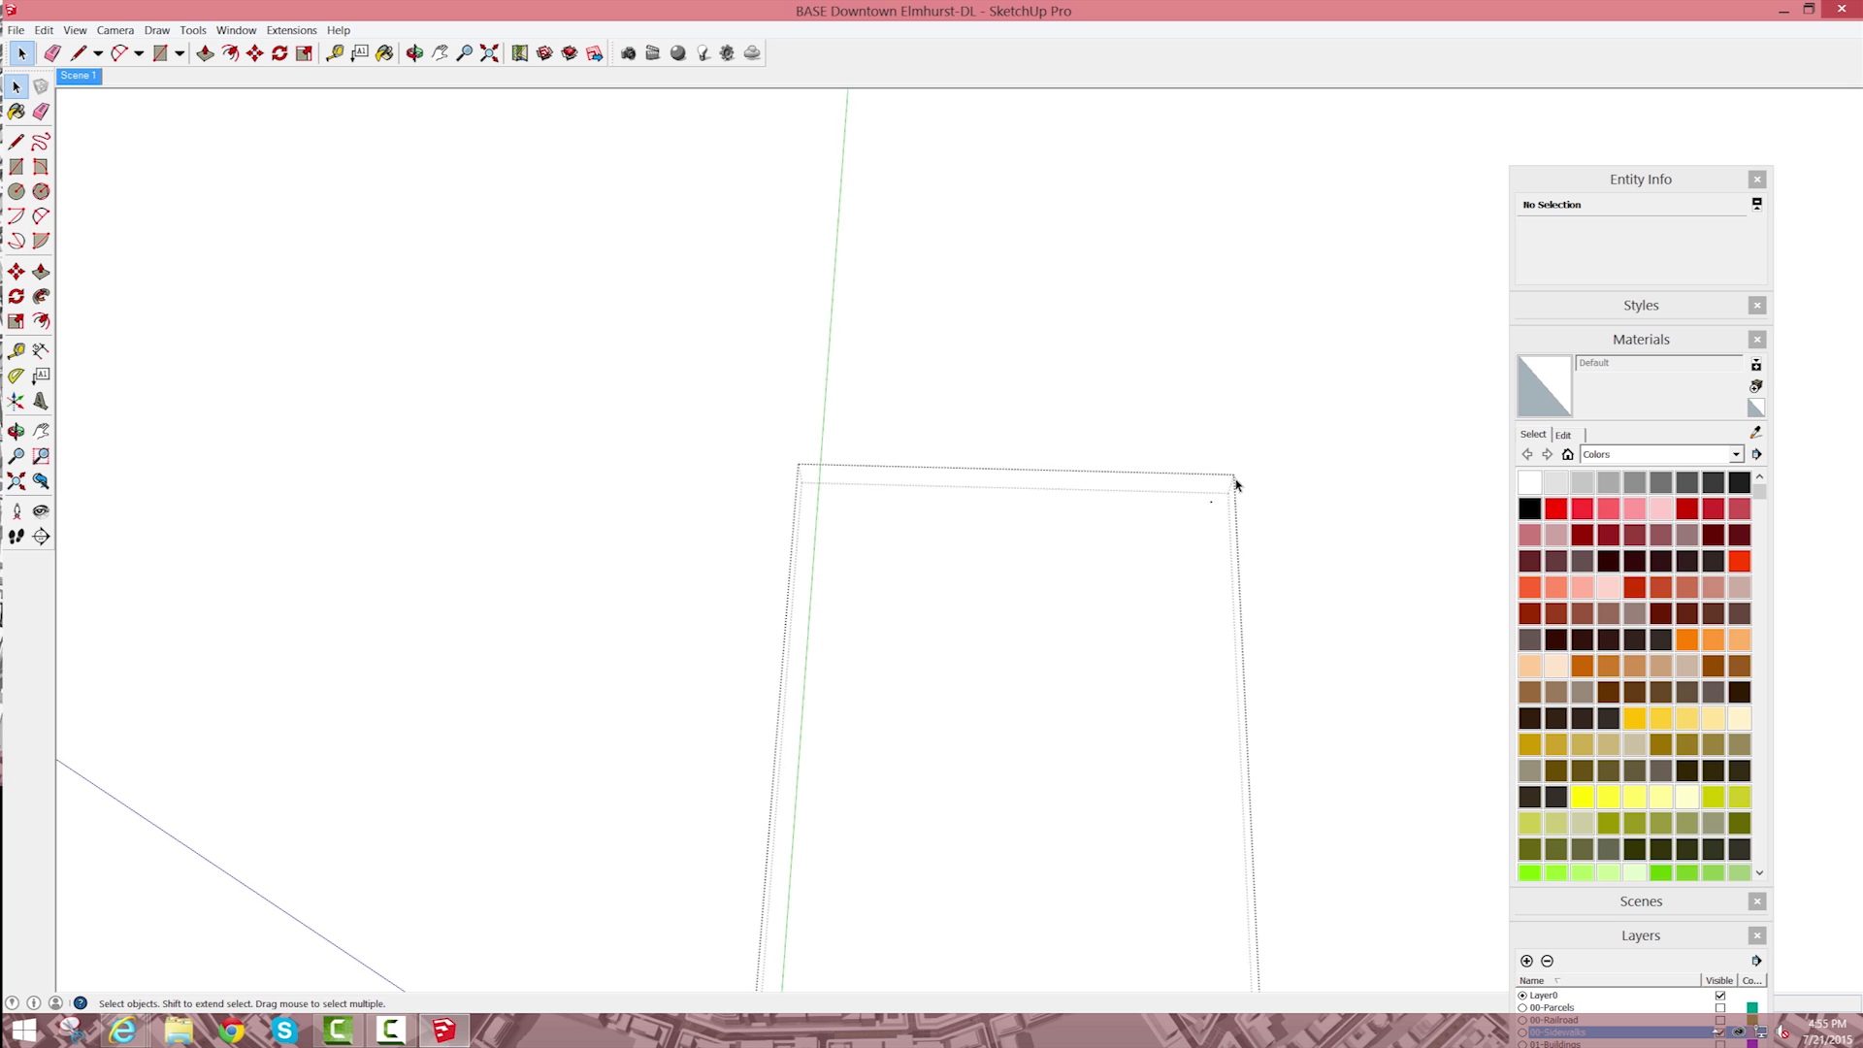
scroll(1079, 723, "up", 3)
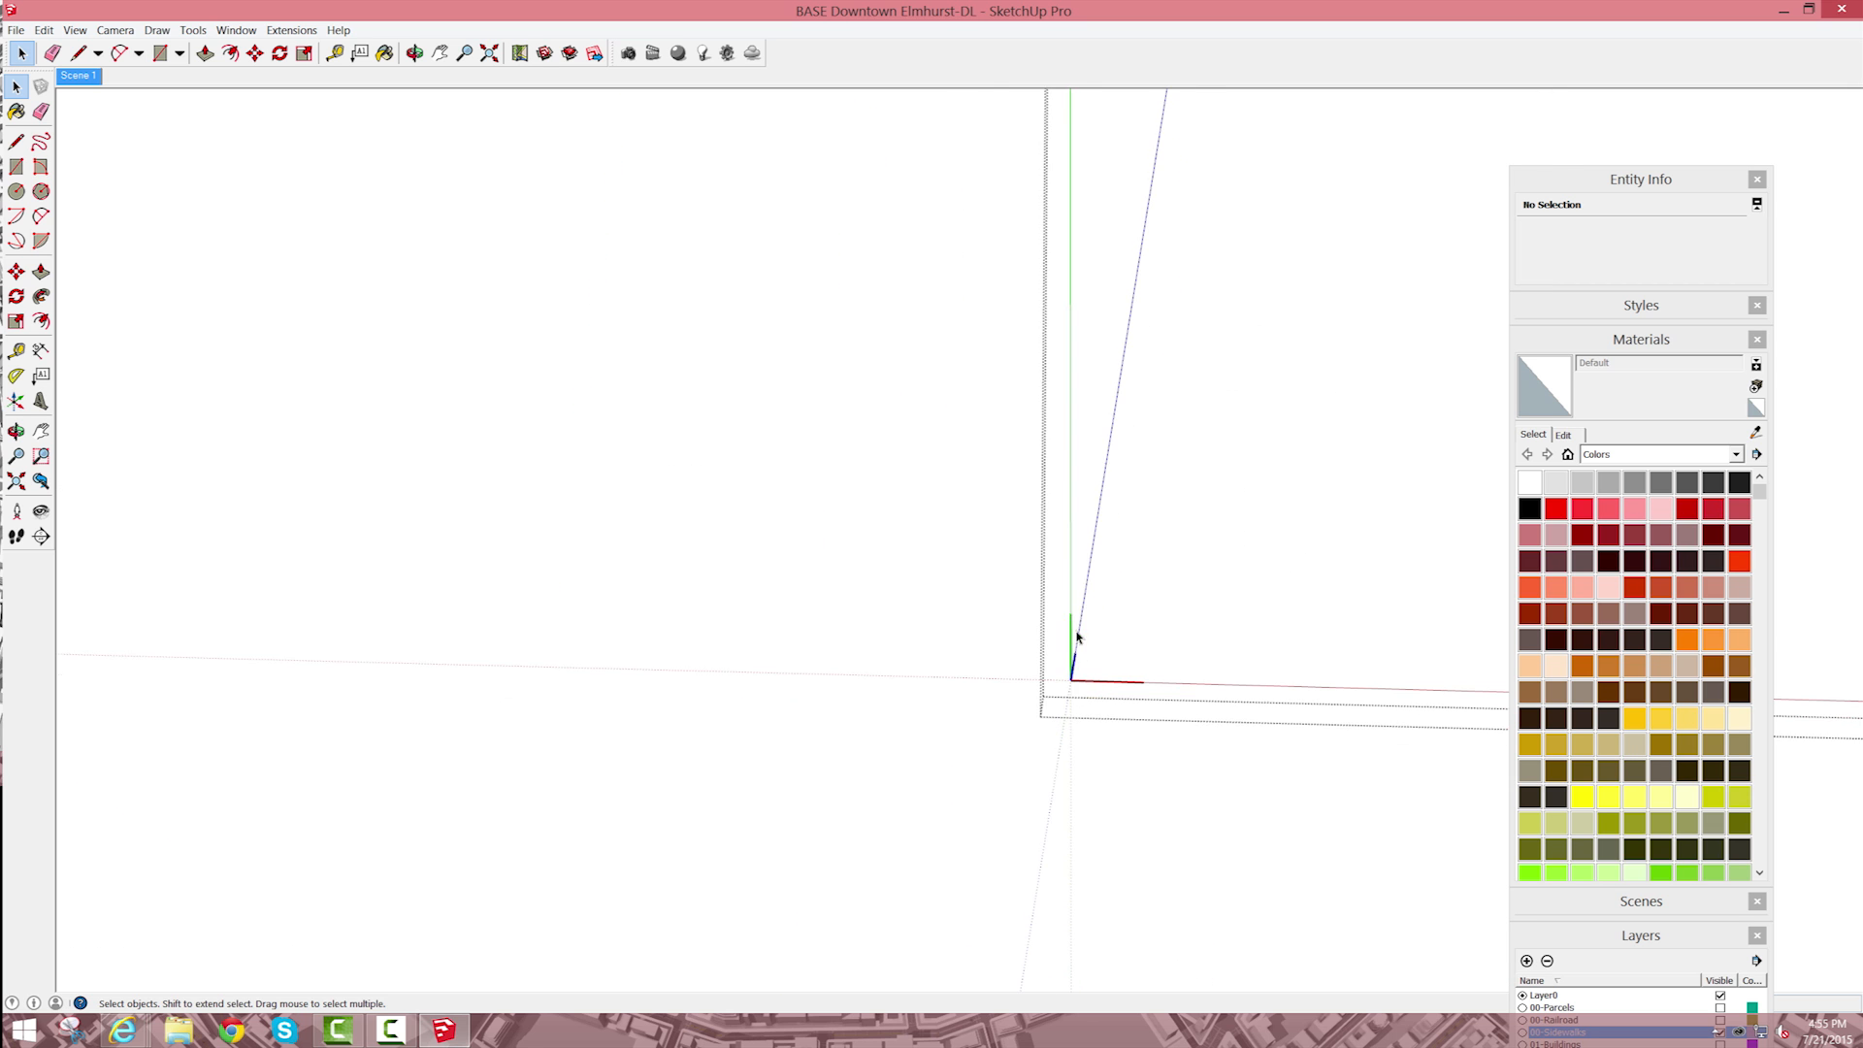
left_click_drag(991, 531, 1089, 654)
key("ctrl+shift+w")
left_click_drag(832, 644, 934, 775)
scroll(937, 774, "down", 3)
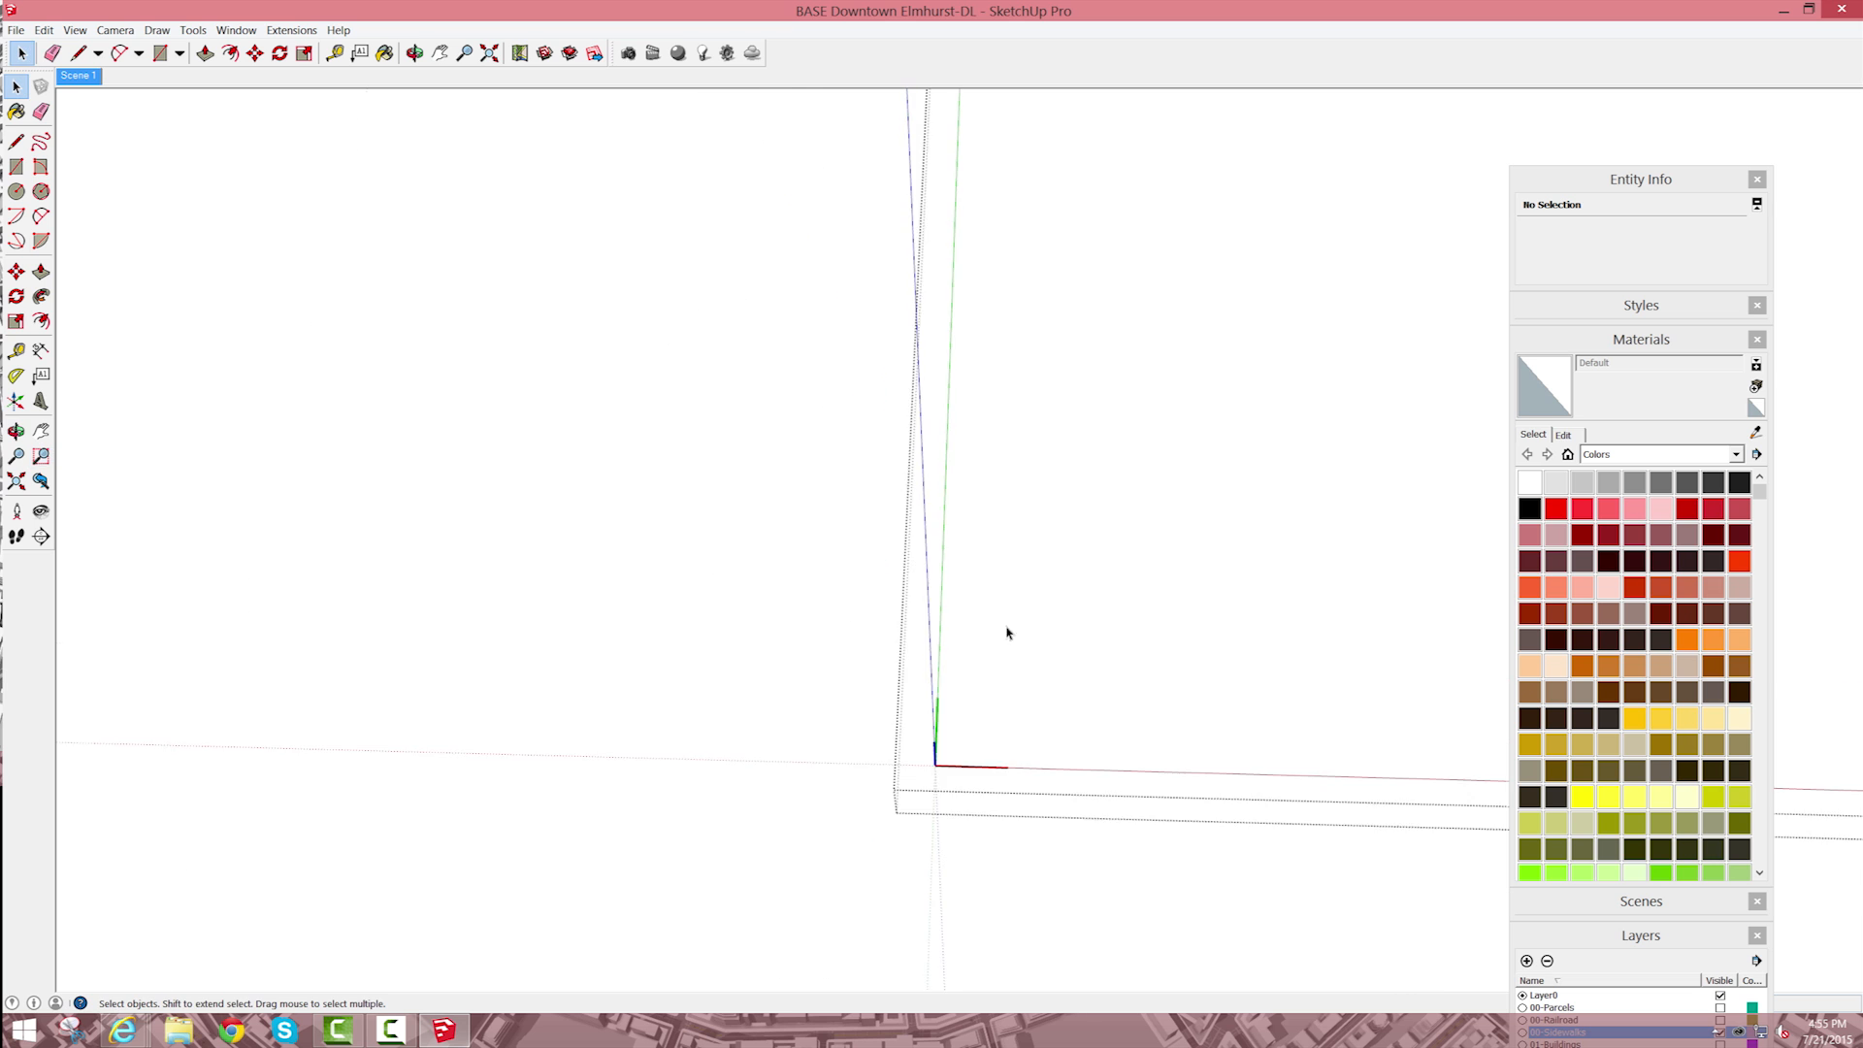
scroll(1085, 551, "down", 3)
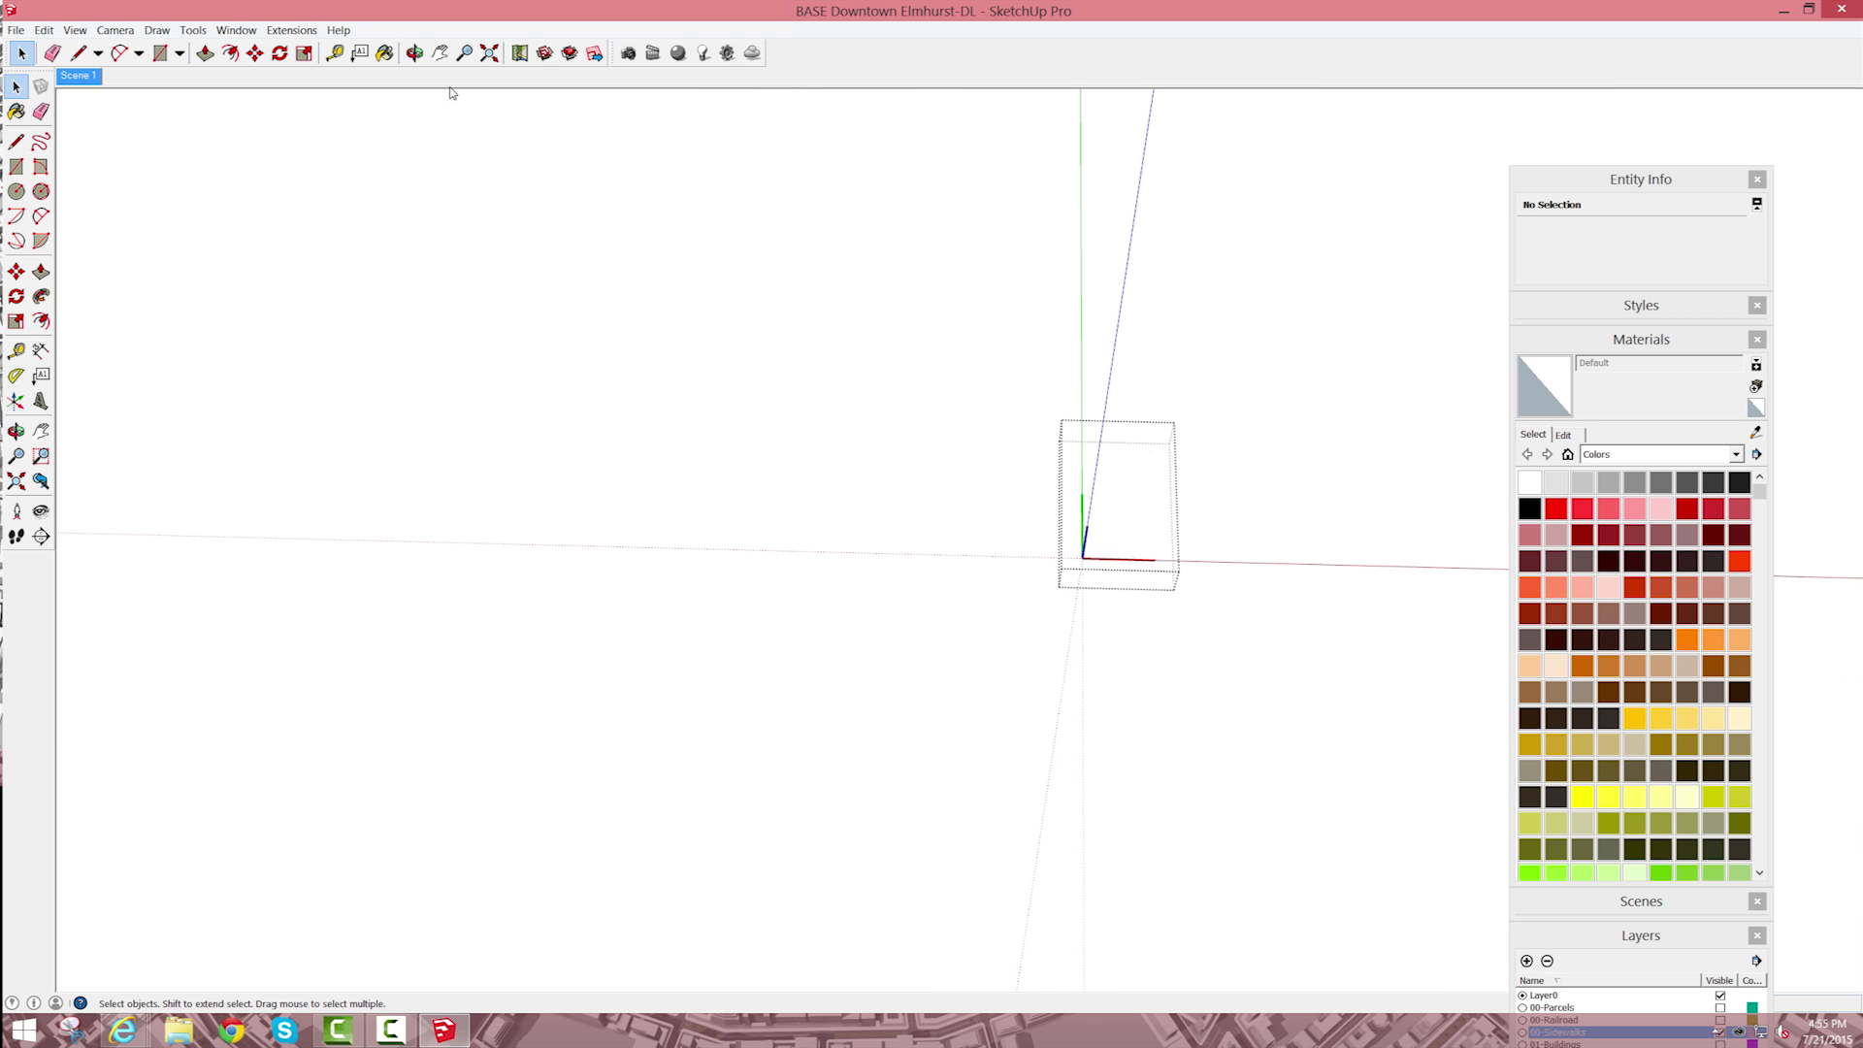
Step: Return to the full sidewalk model, locate the warped small block, and select its folded upper face for inspection
left_click(489, 53)
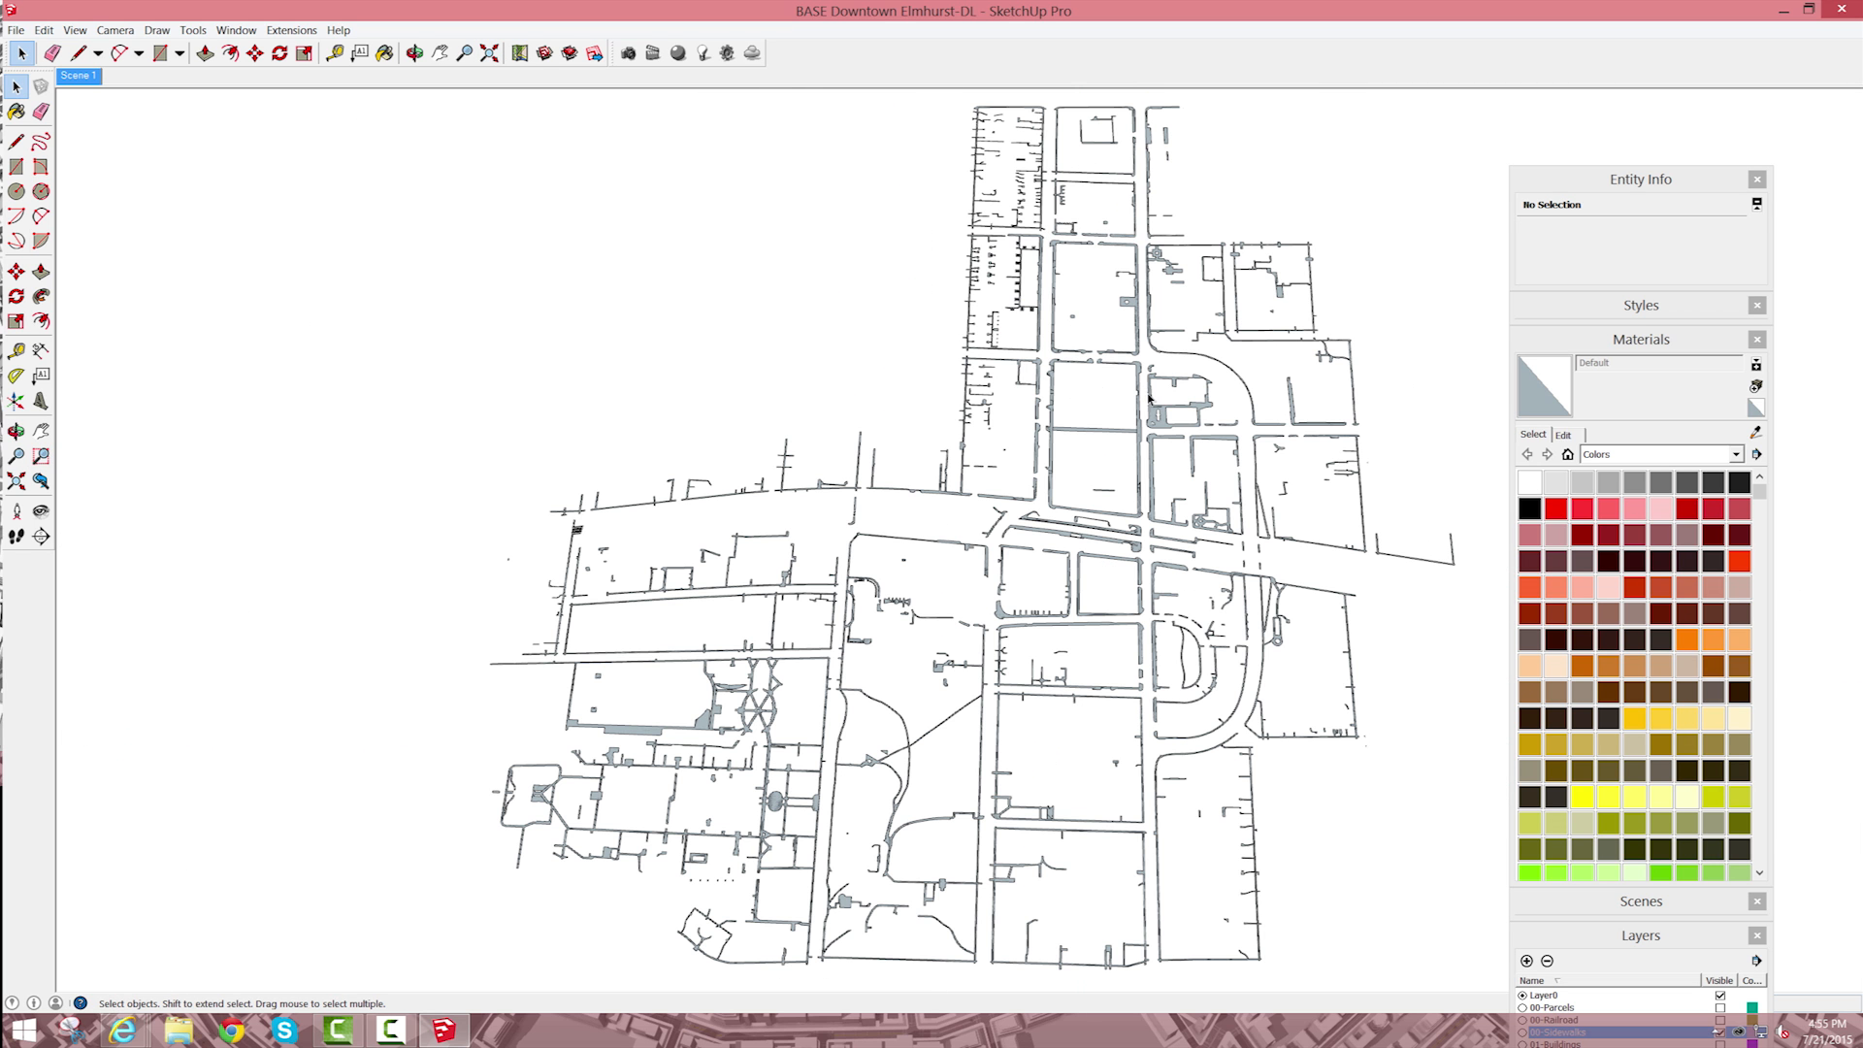
scroll(902, 607, "up", 6)
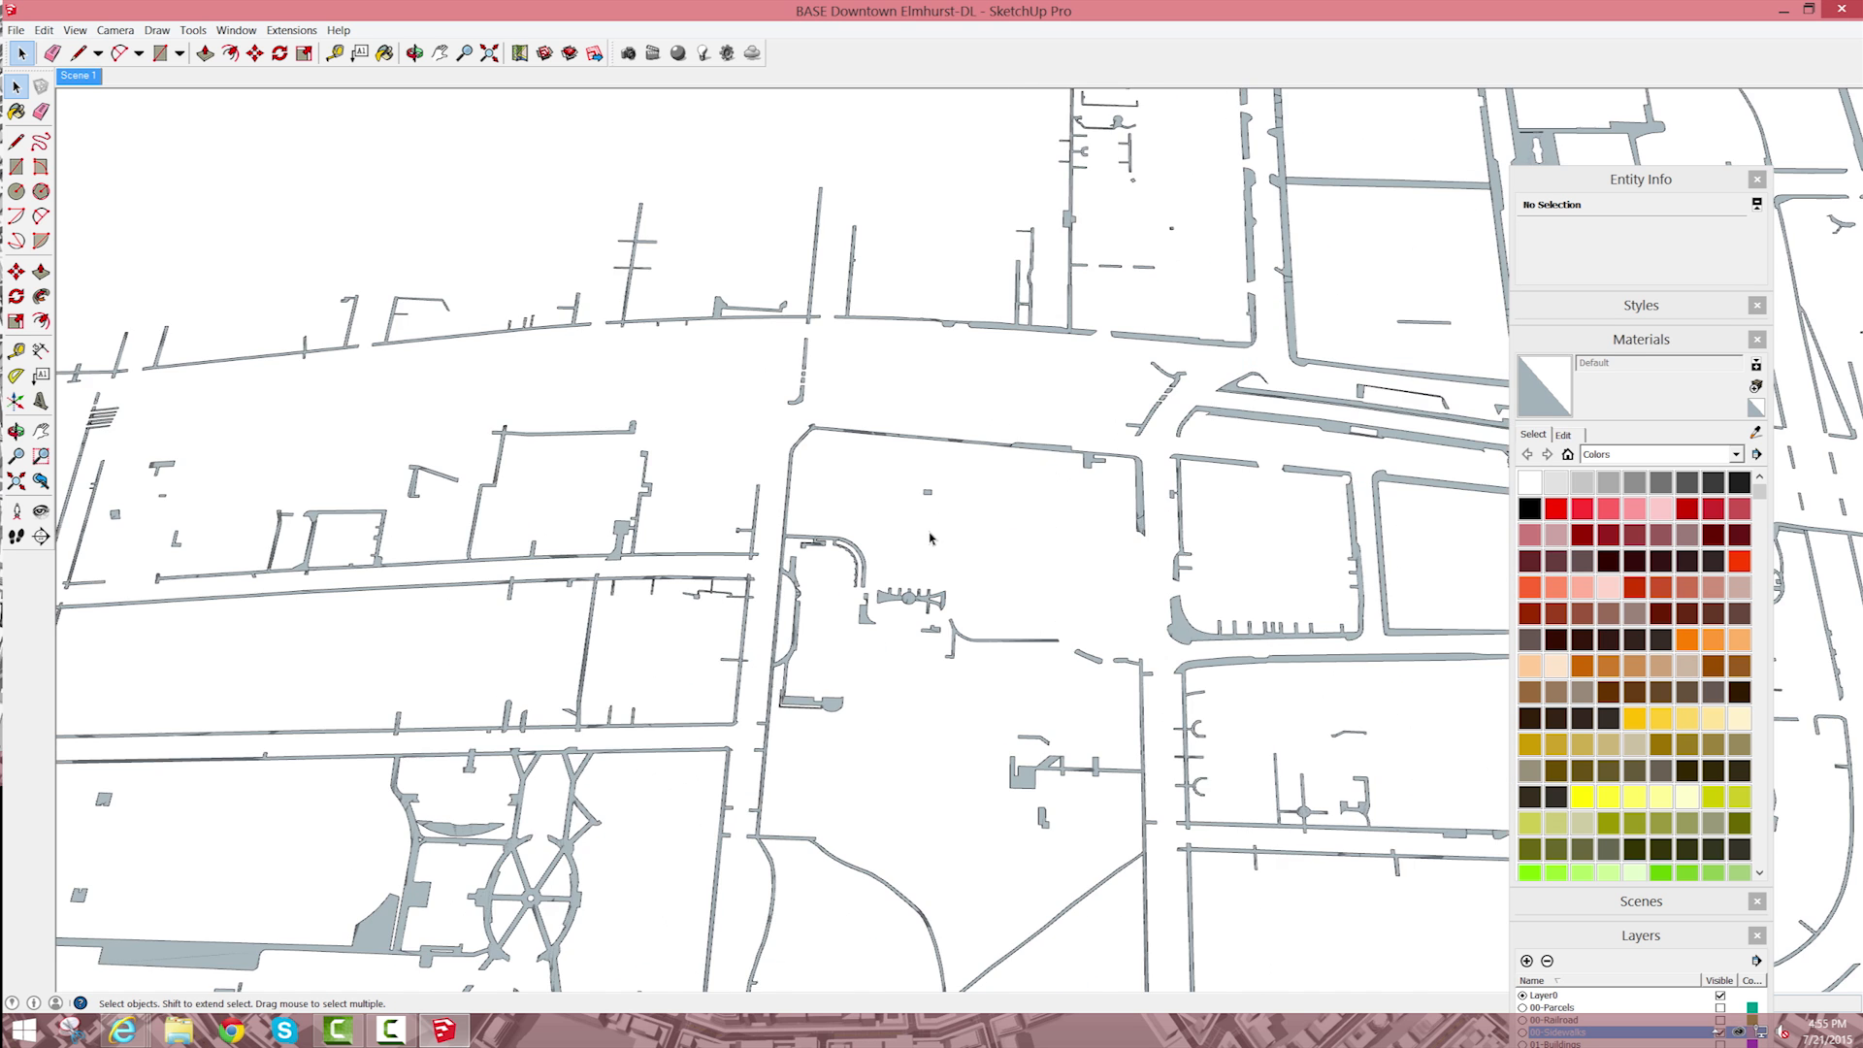
scroll(699, 621, "up", 3)
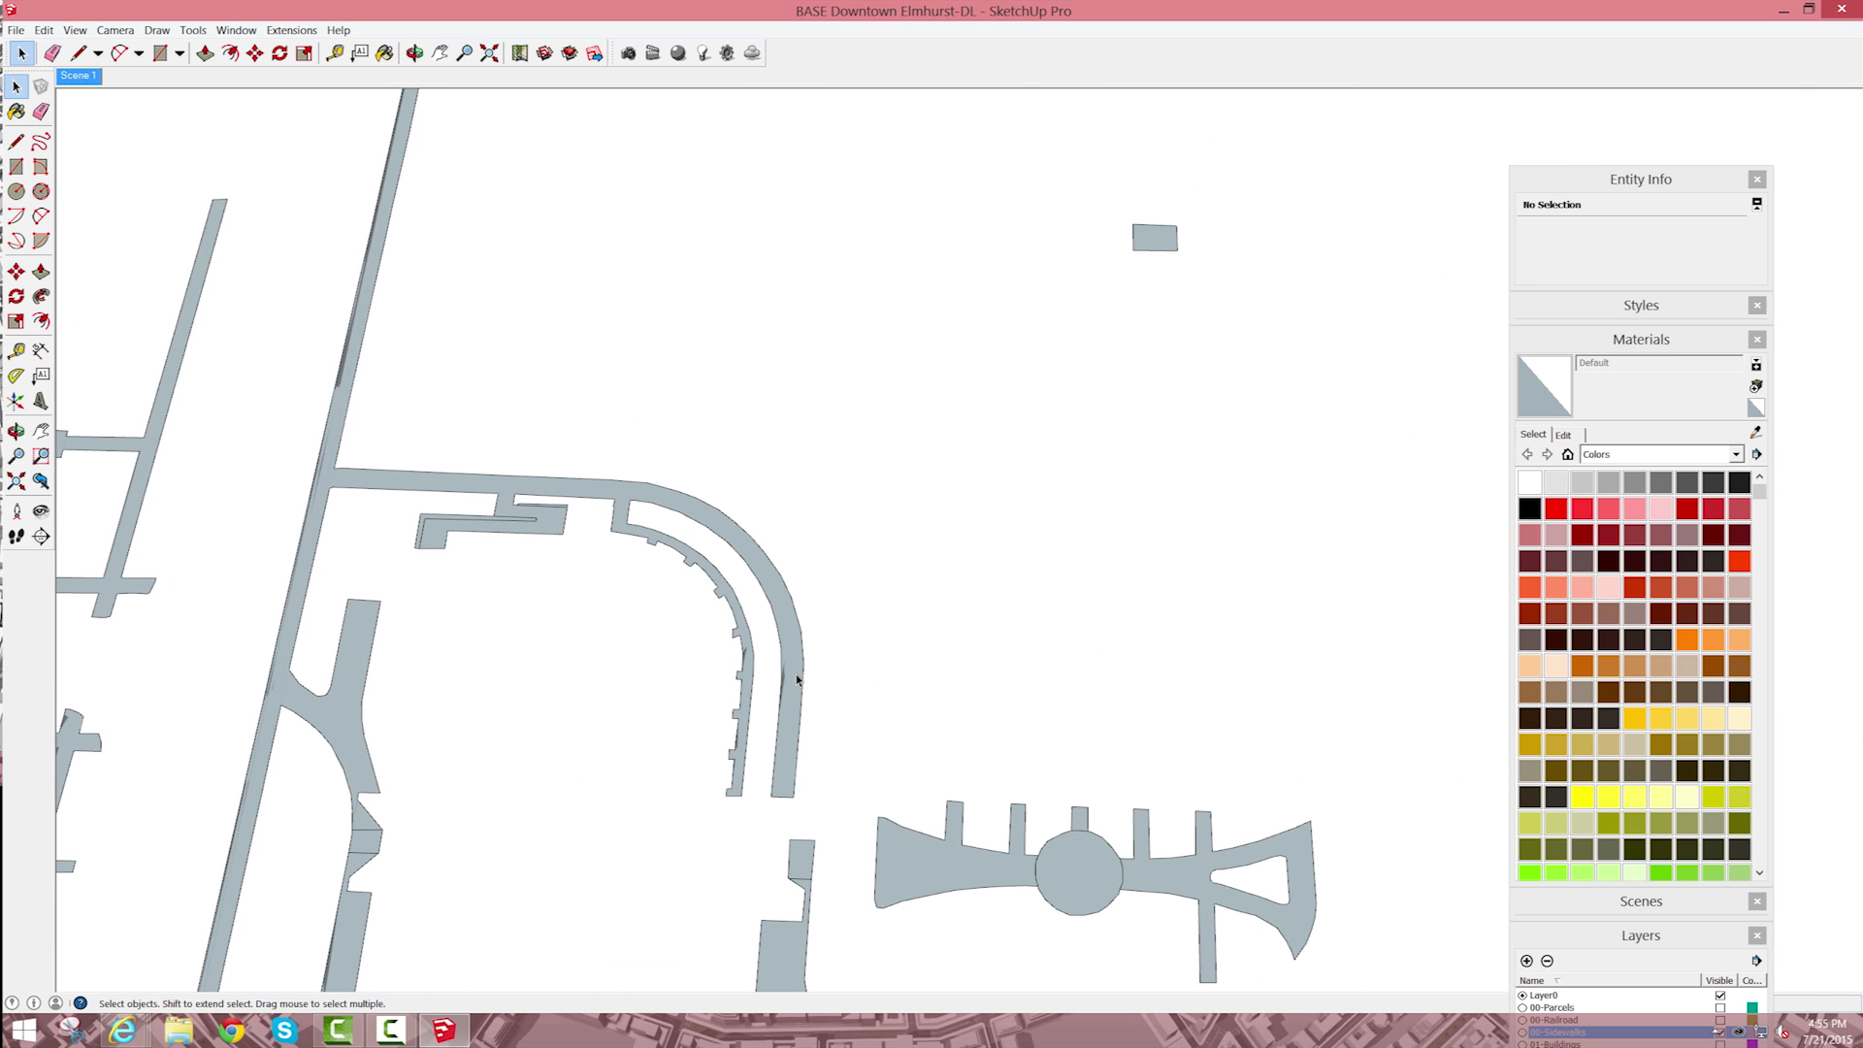
scroll(845, 659, "down", 8)
scroll(956, 644, "down", 3)
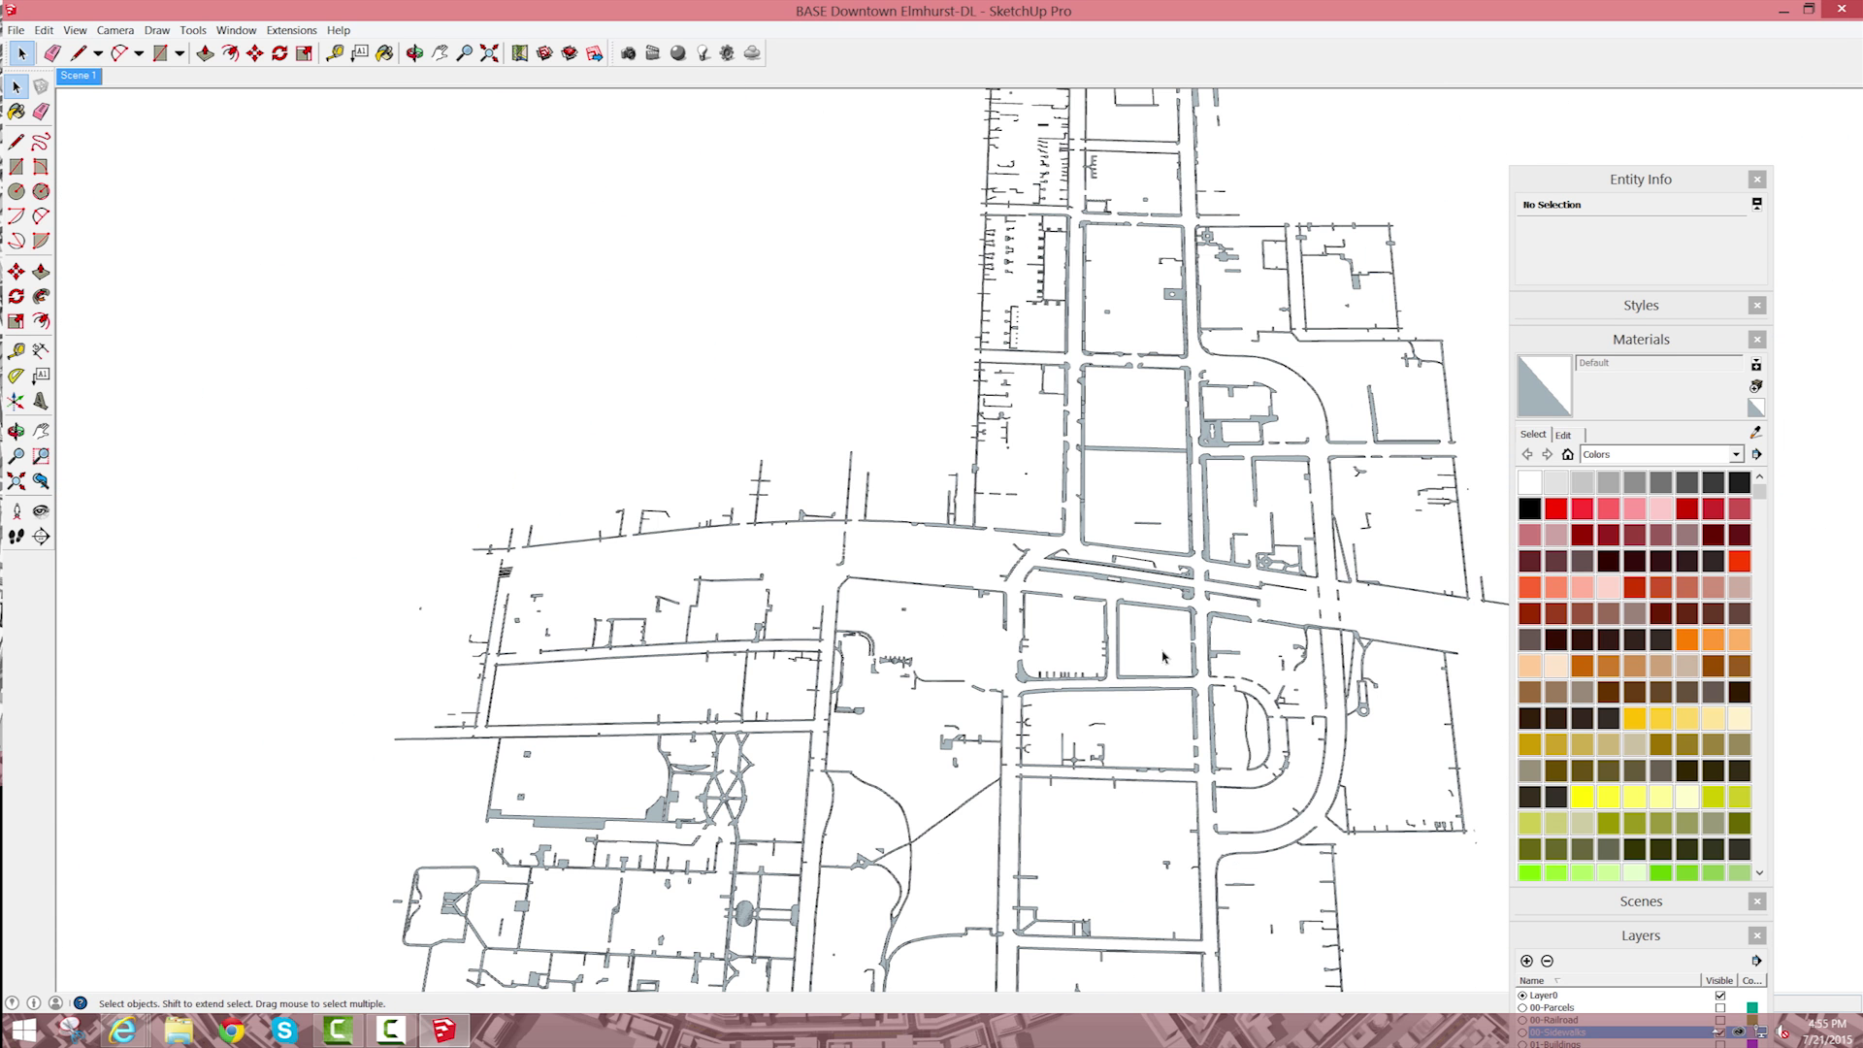
scroll(1062, 749, "down", 1)
scroll(1096, 795, "up", 8)
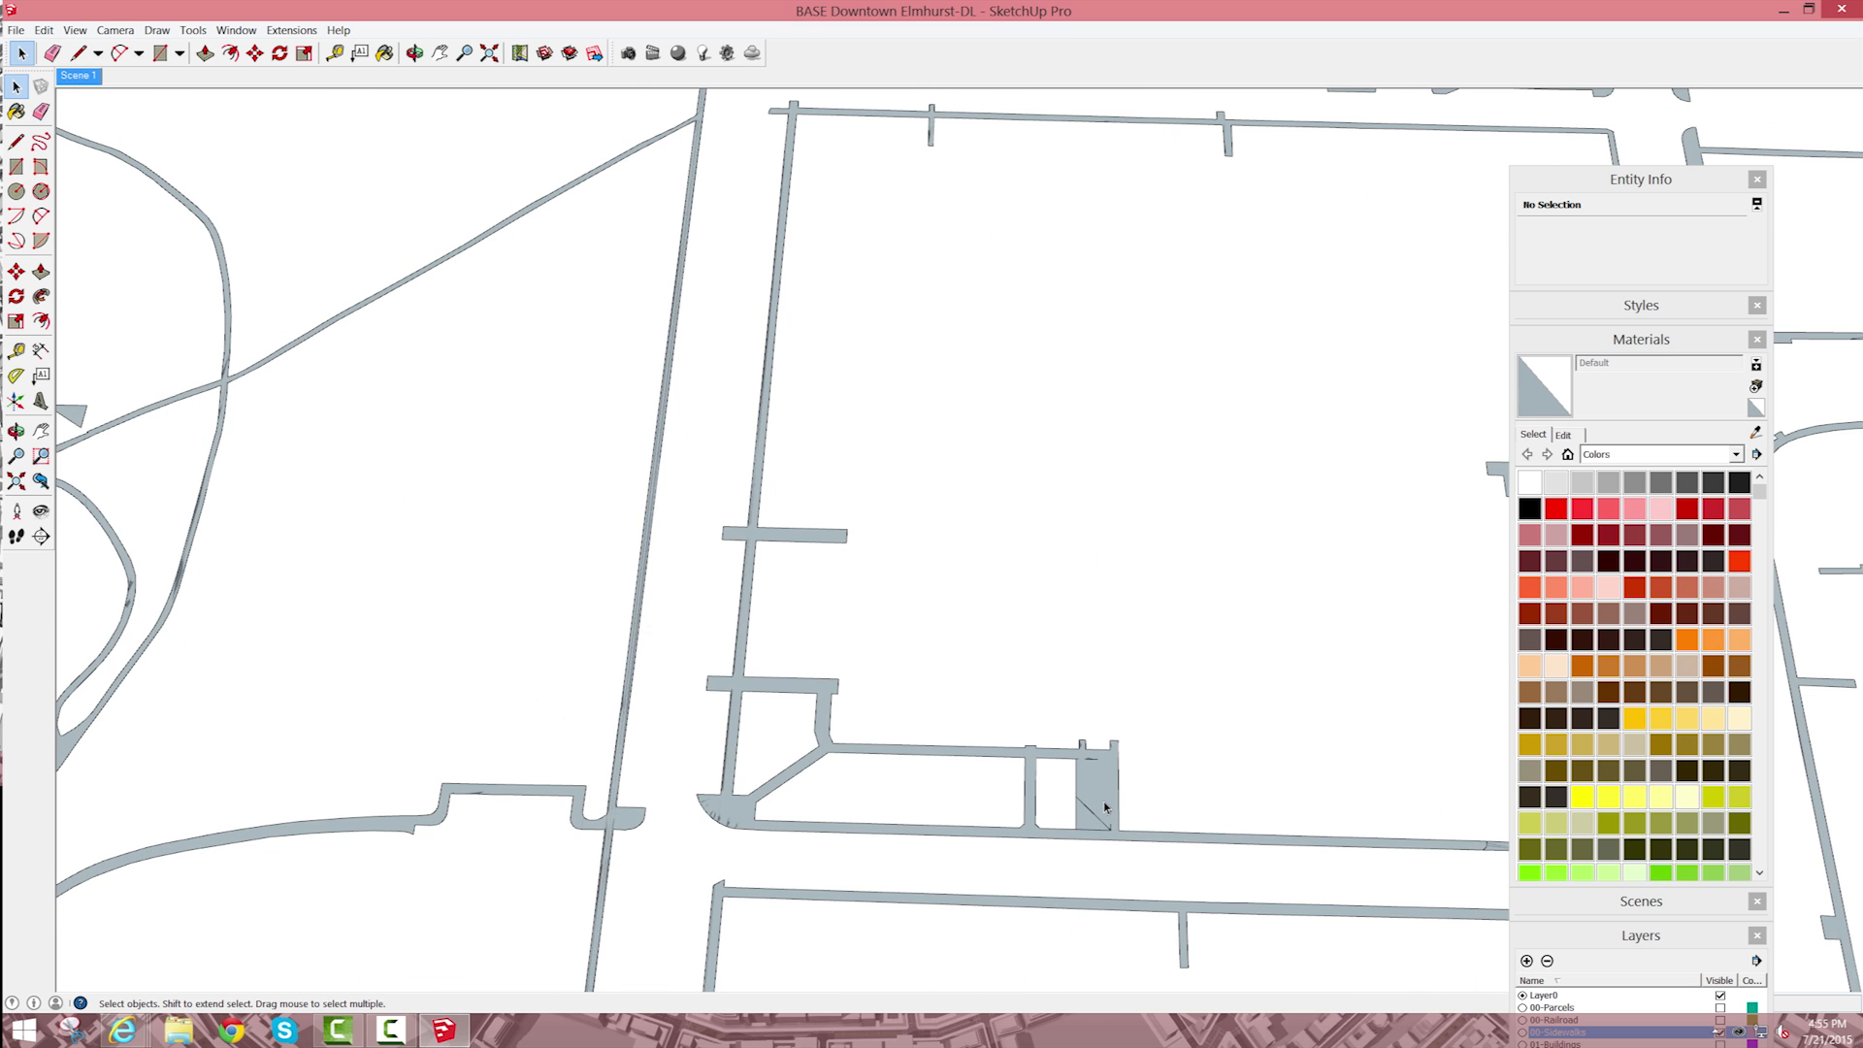
scroll(1104, 807, "up", 3)
left_click(1086, 802)
middle_click_drag(1073, 648, 1123, 915)
scroll(1184, 946, "up", 4)
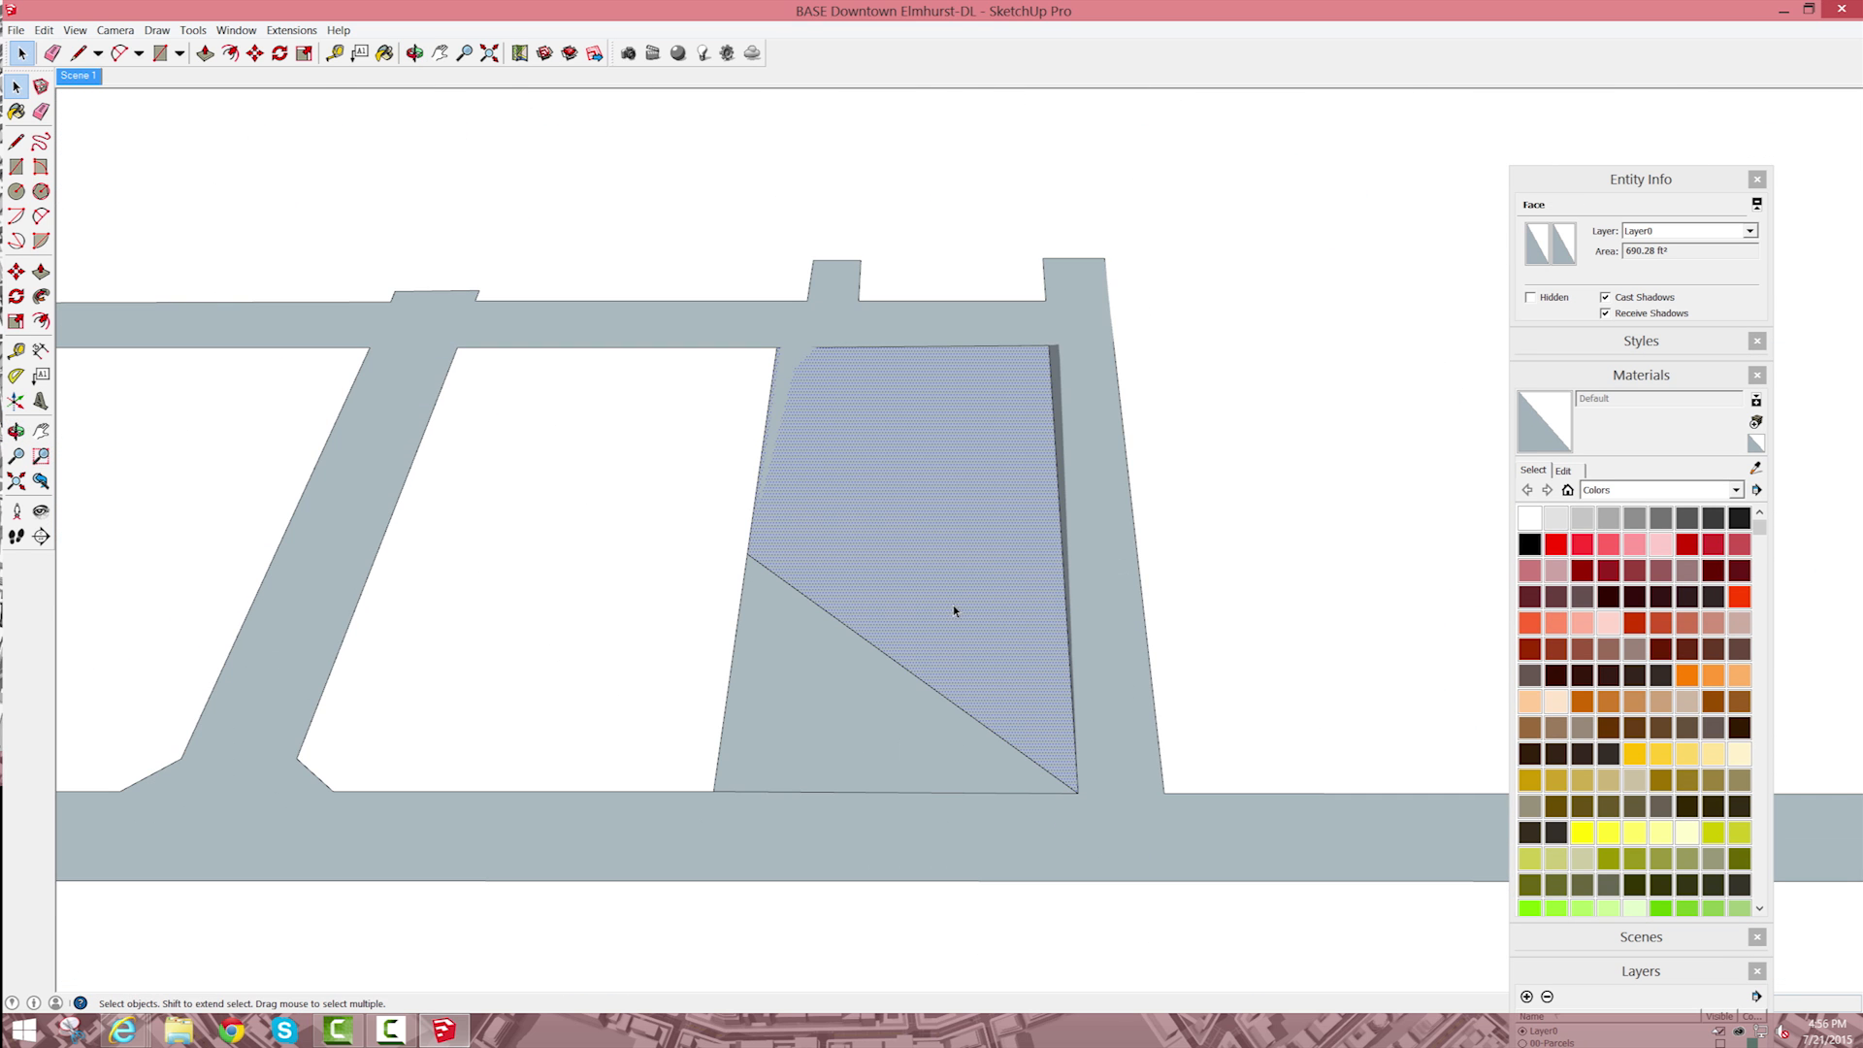
key("space")
key("e")
key("space")
key("space")
Step: Detach the layer list from the stacked dialogs and expand it in its own window
scroll(790, 491, "down", 5)
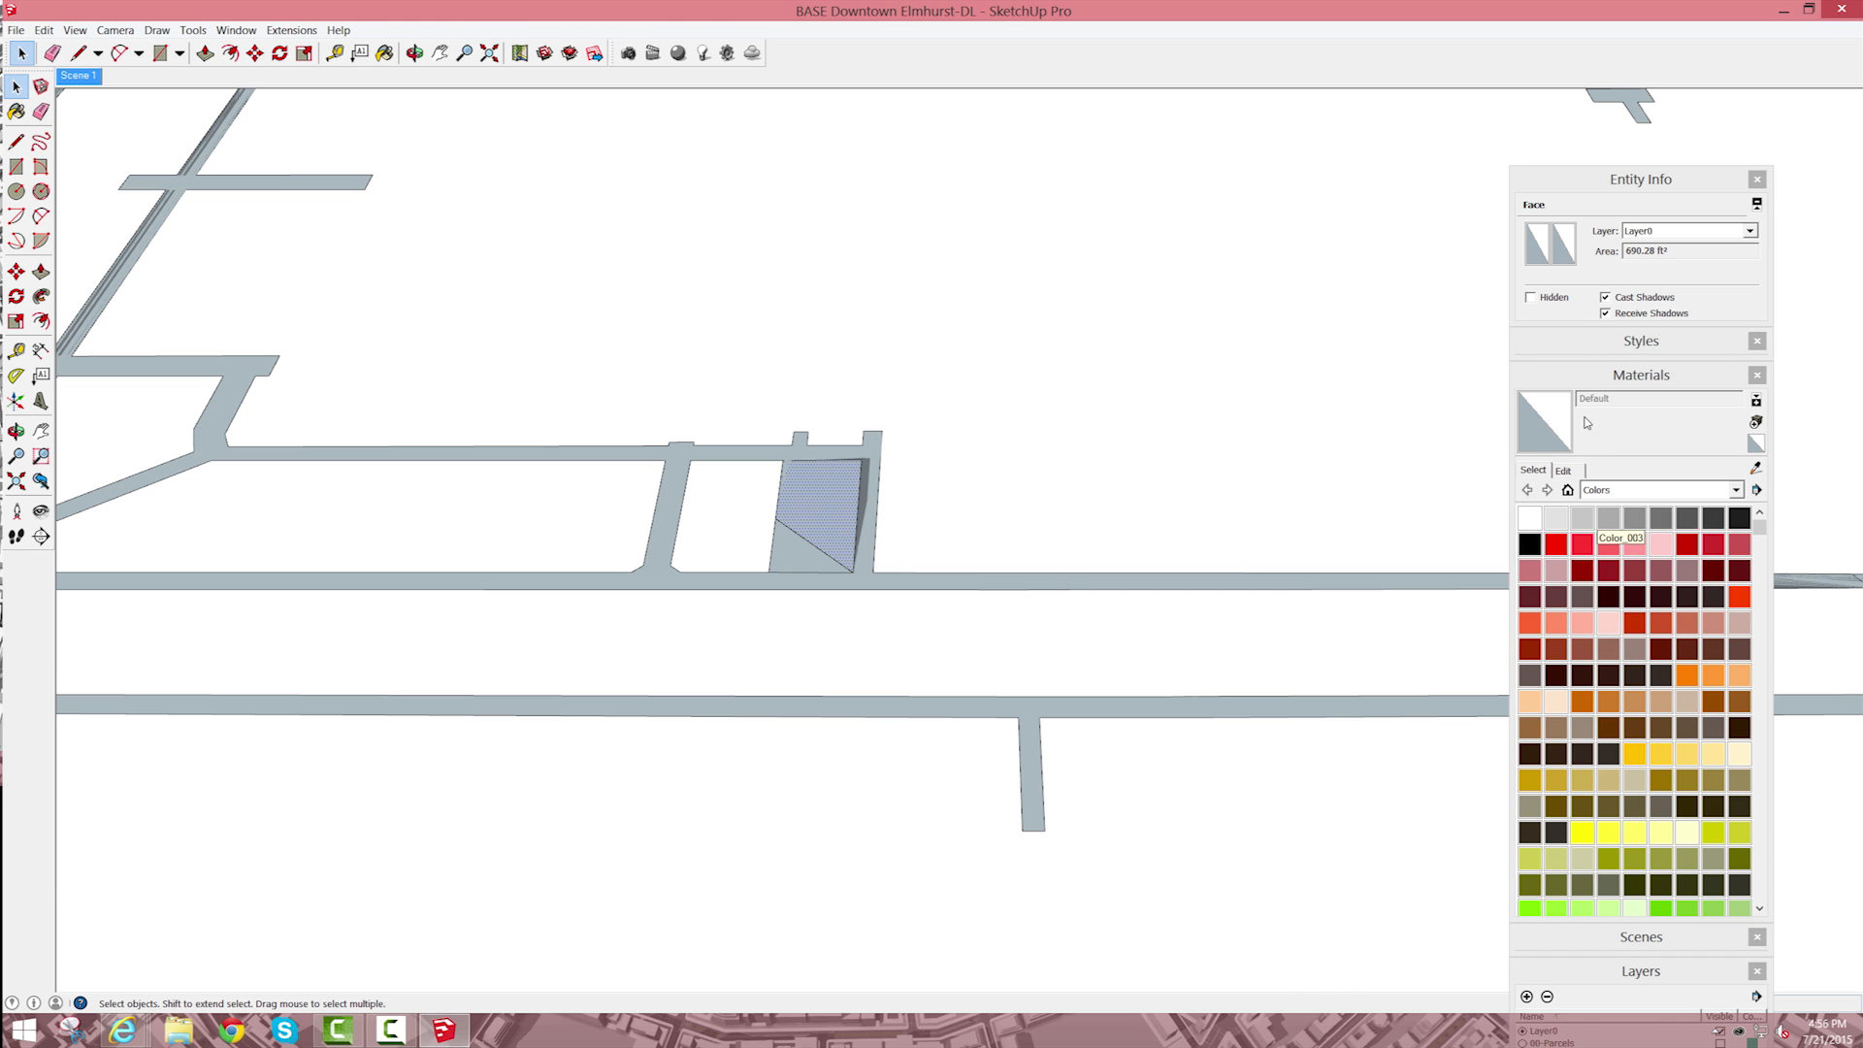
left_click(1641, 975)
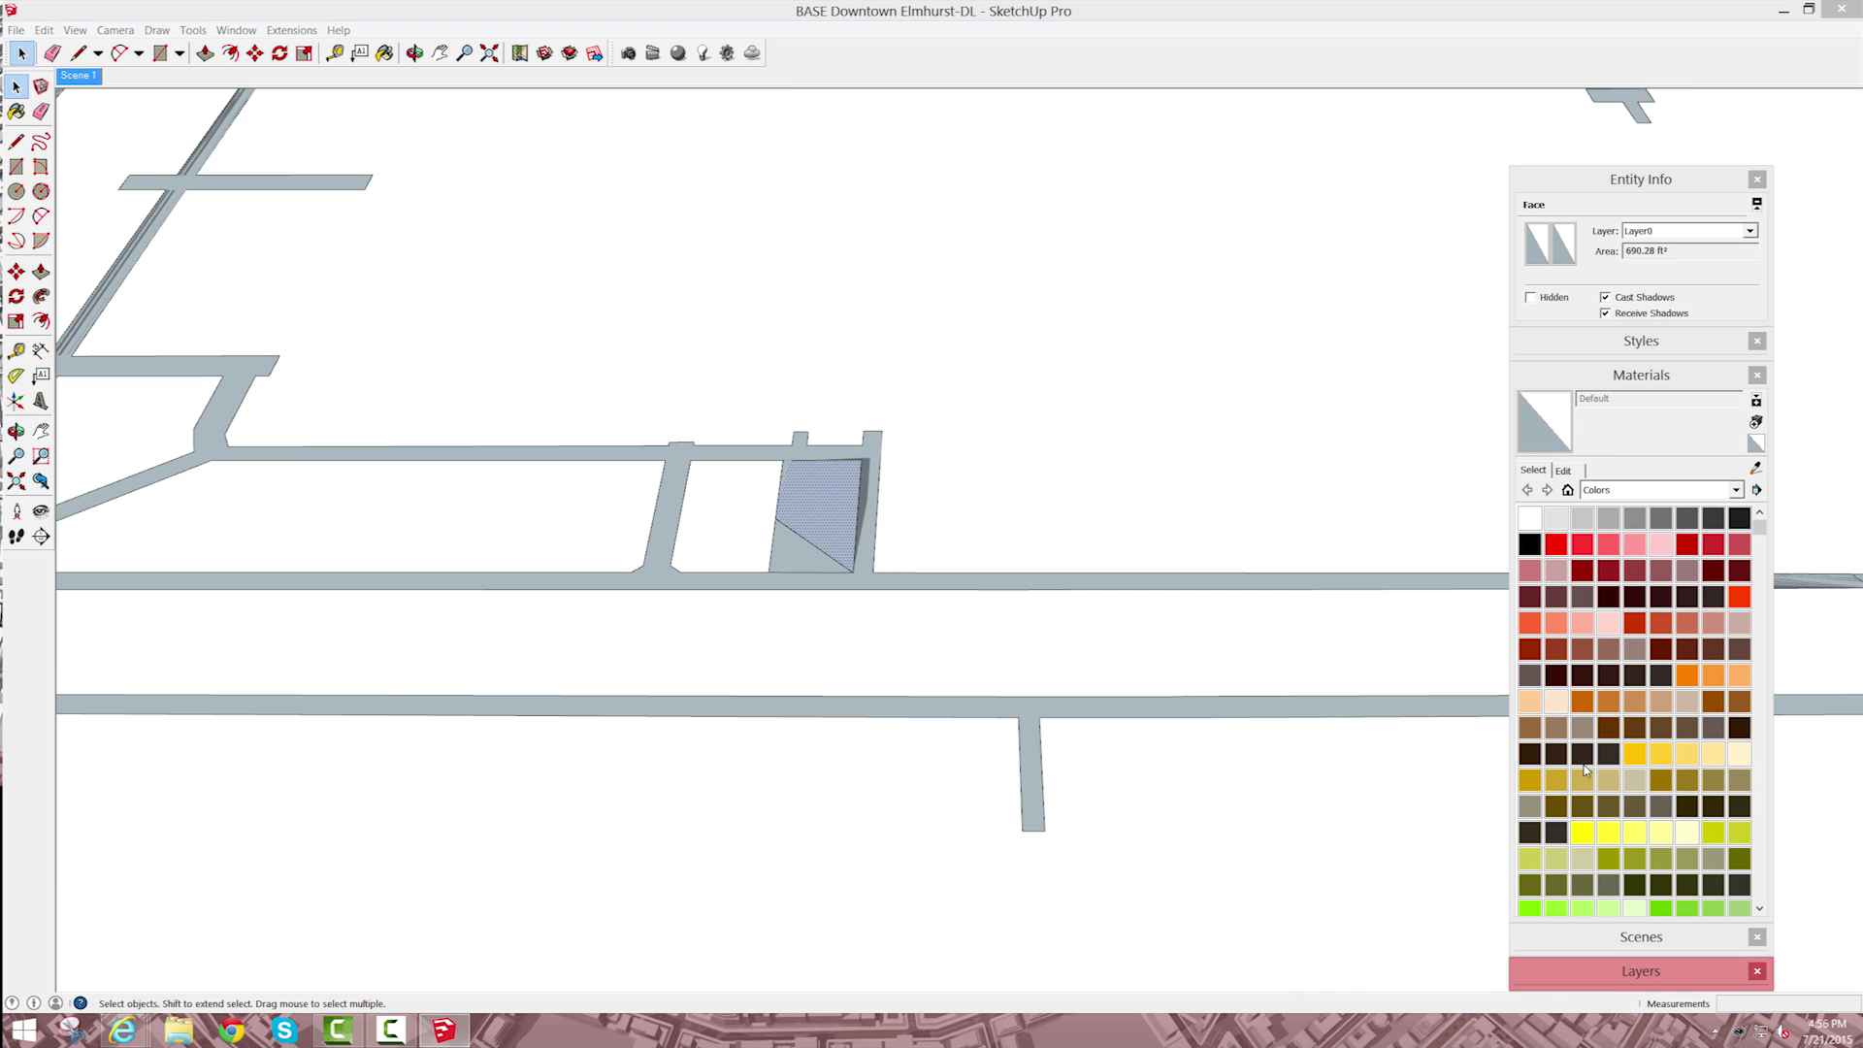
left_click(1608, 982)
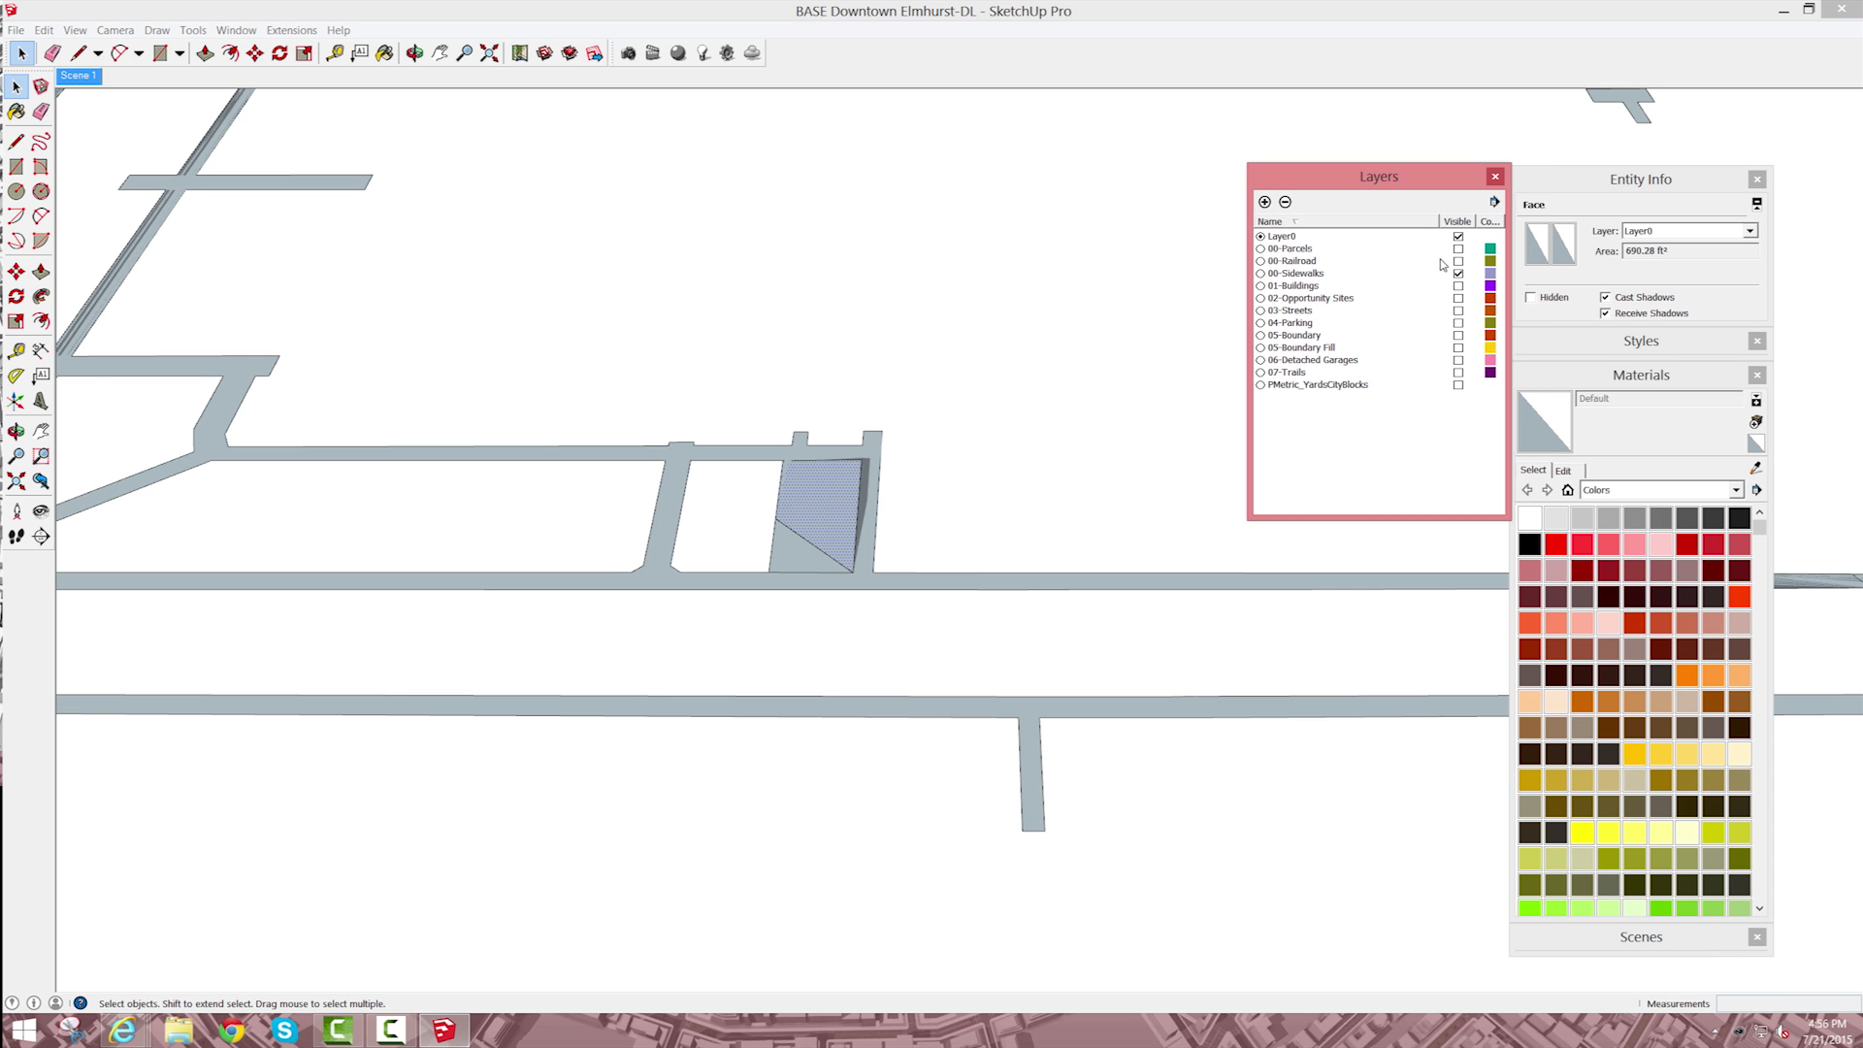
Step: Turn on visibility for every hidden layer, from 00-Parcels through PMetric_YardsCityBlocks
left_click(1459, 248)
left_click(1459, 261)
left_click(1458, 285)
left_click(1458, 298)
left_click(1459, 311)
left_click(1458, 322)
left_click(1458, 335)
left_click(1459, 347)
left_click(1459, 360)
left_click(1458, 373)
left_click(1458, 384)
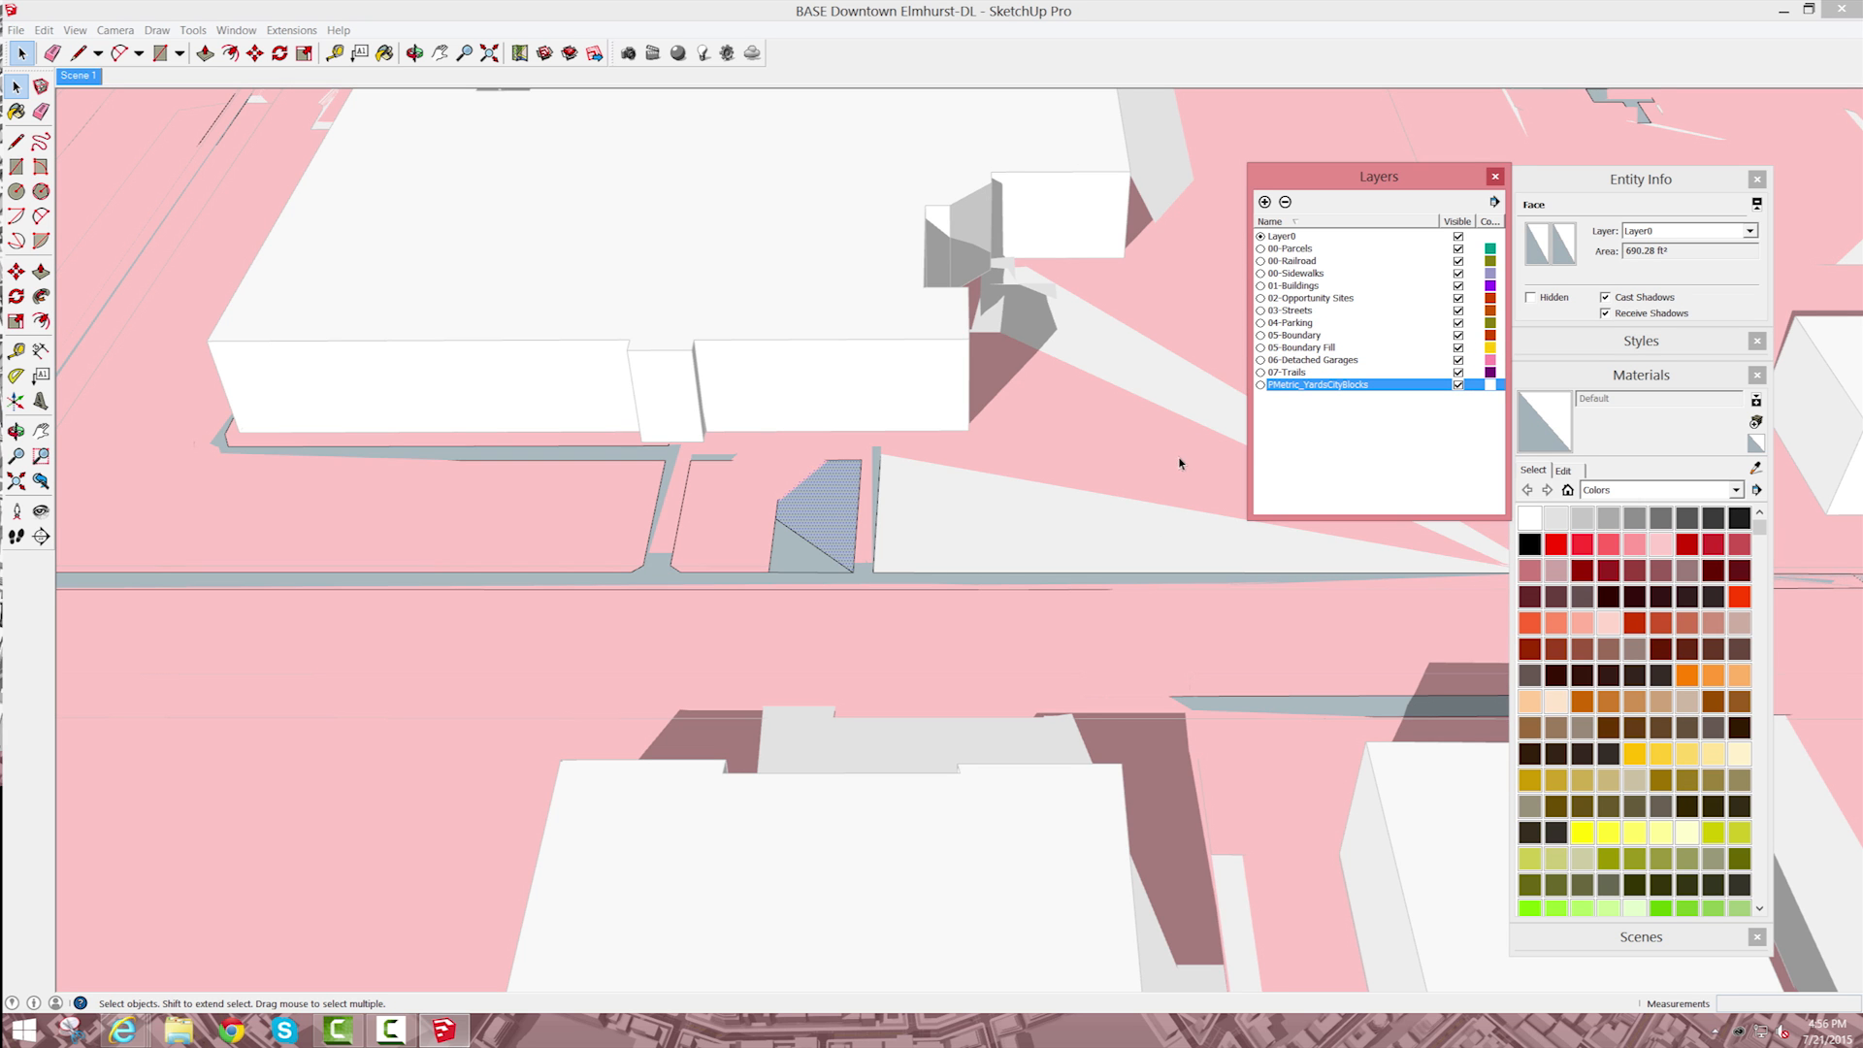
Step: Select all the model's groups and move them together close to the model origin
left_click(929, 791)
scroll(938, 732, "down", 5)
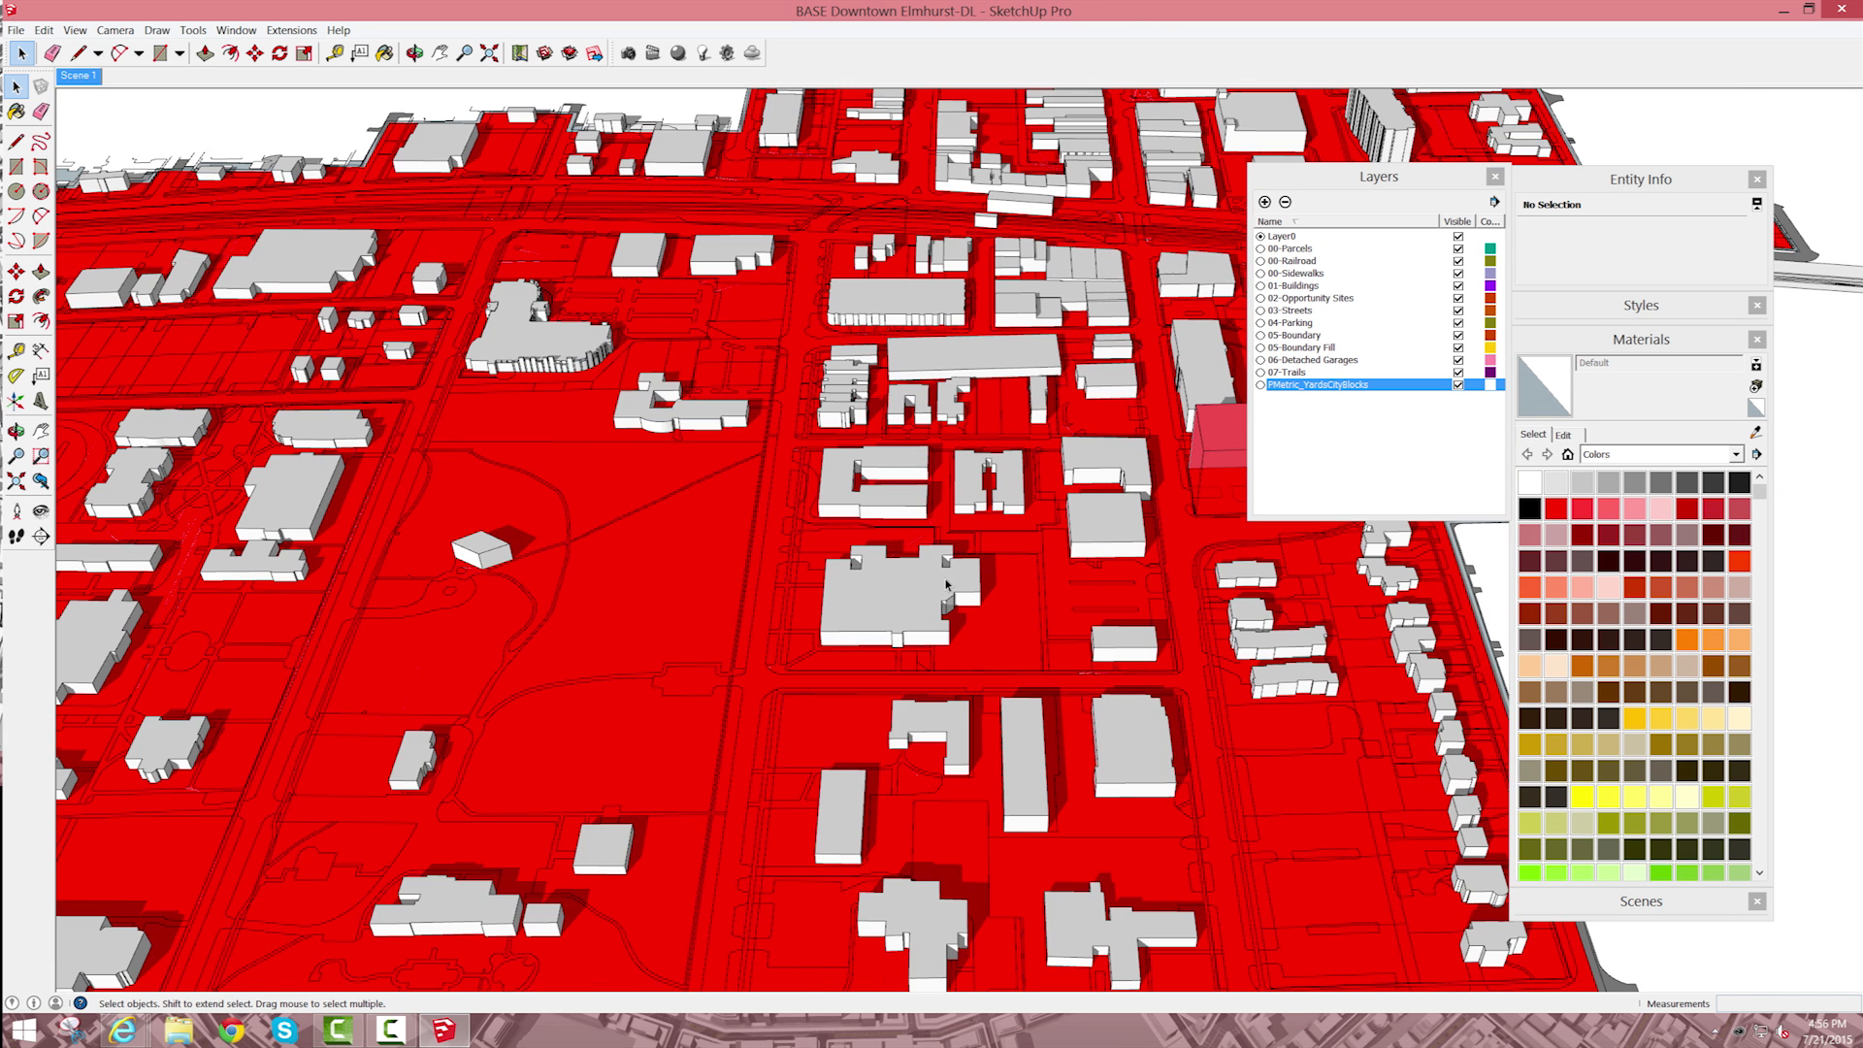
scroll(932, 535, "down", 10)
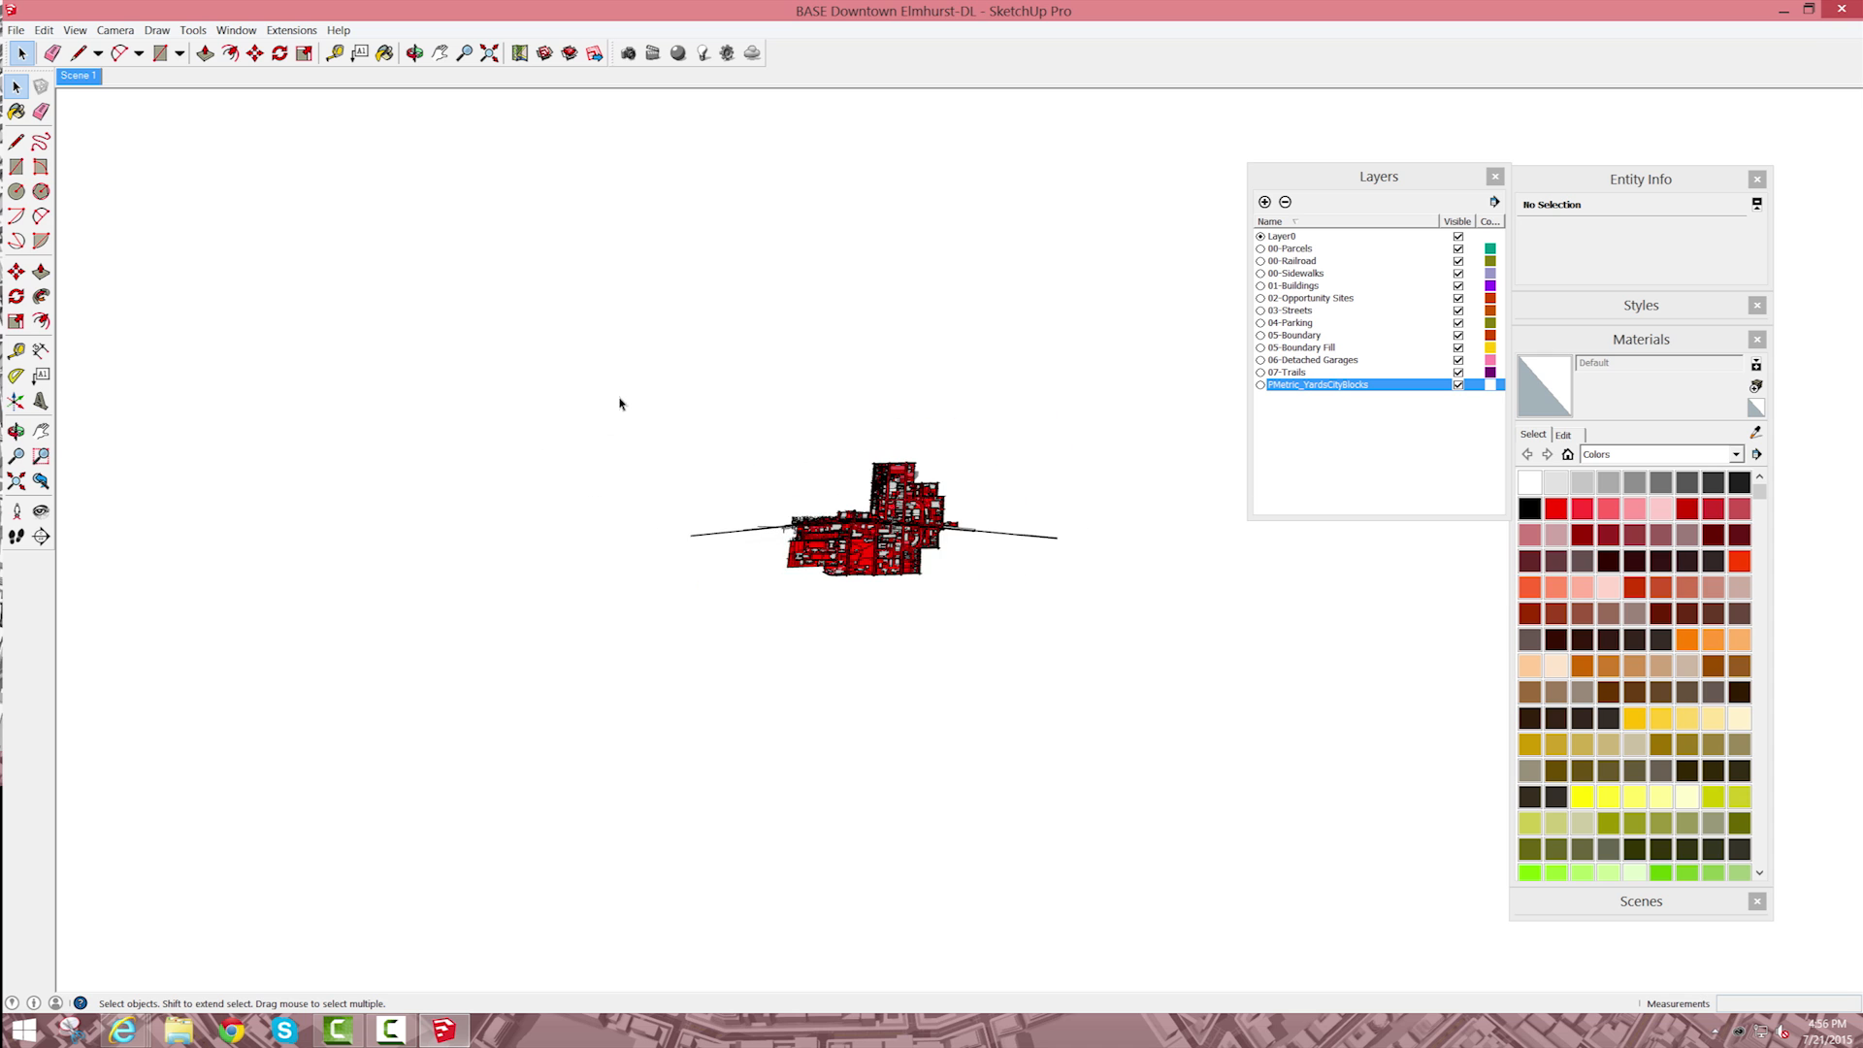
scroll(601, 410, "down", 5)
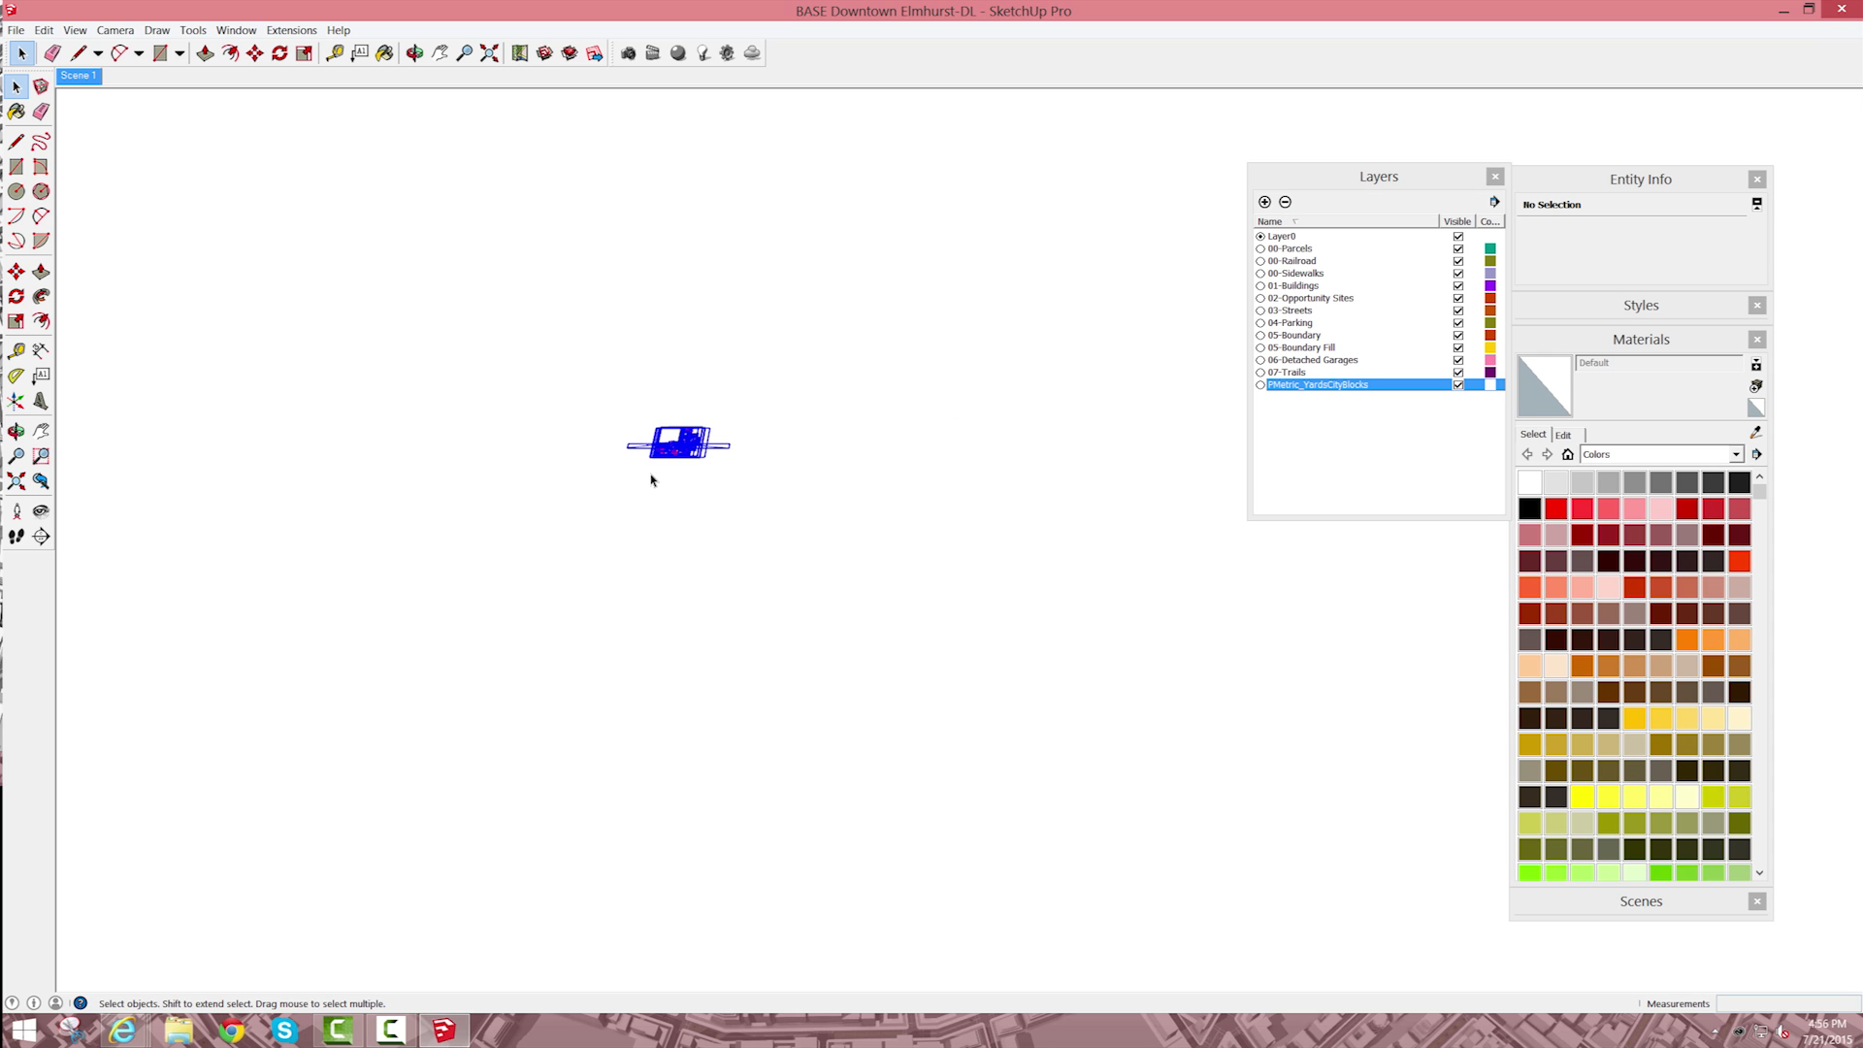
key("m")
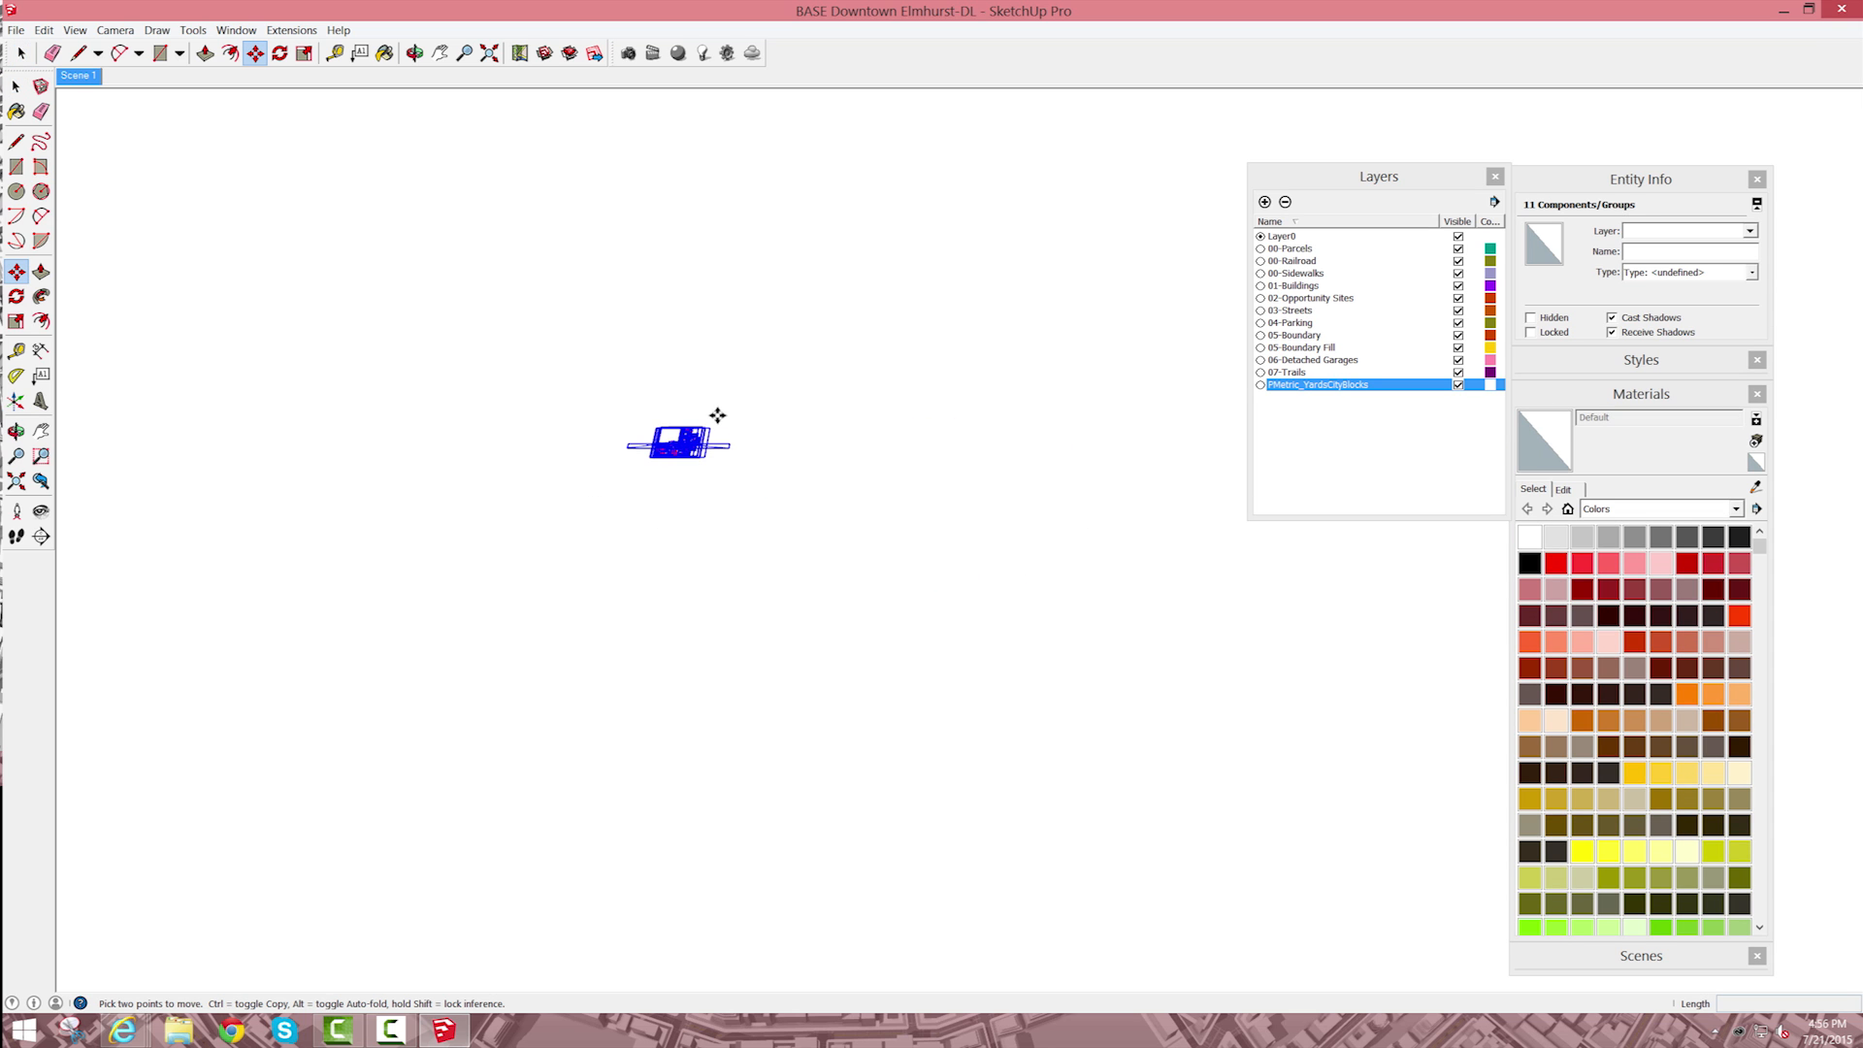
left_click(851, 440)
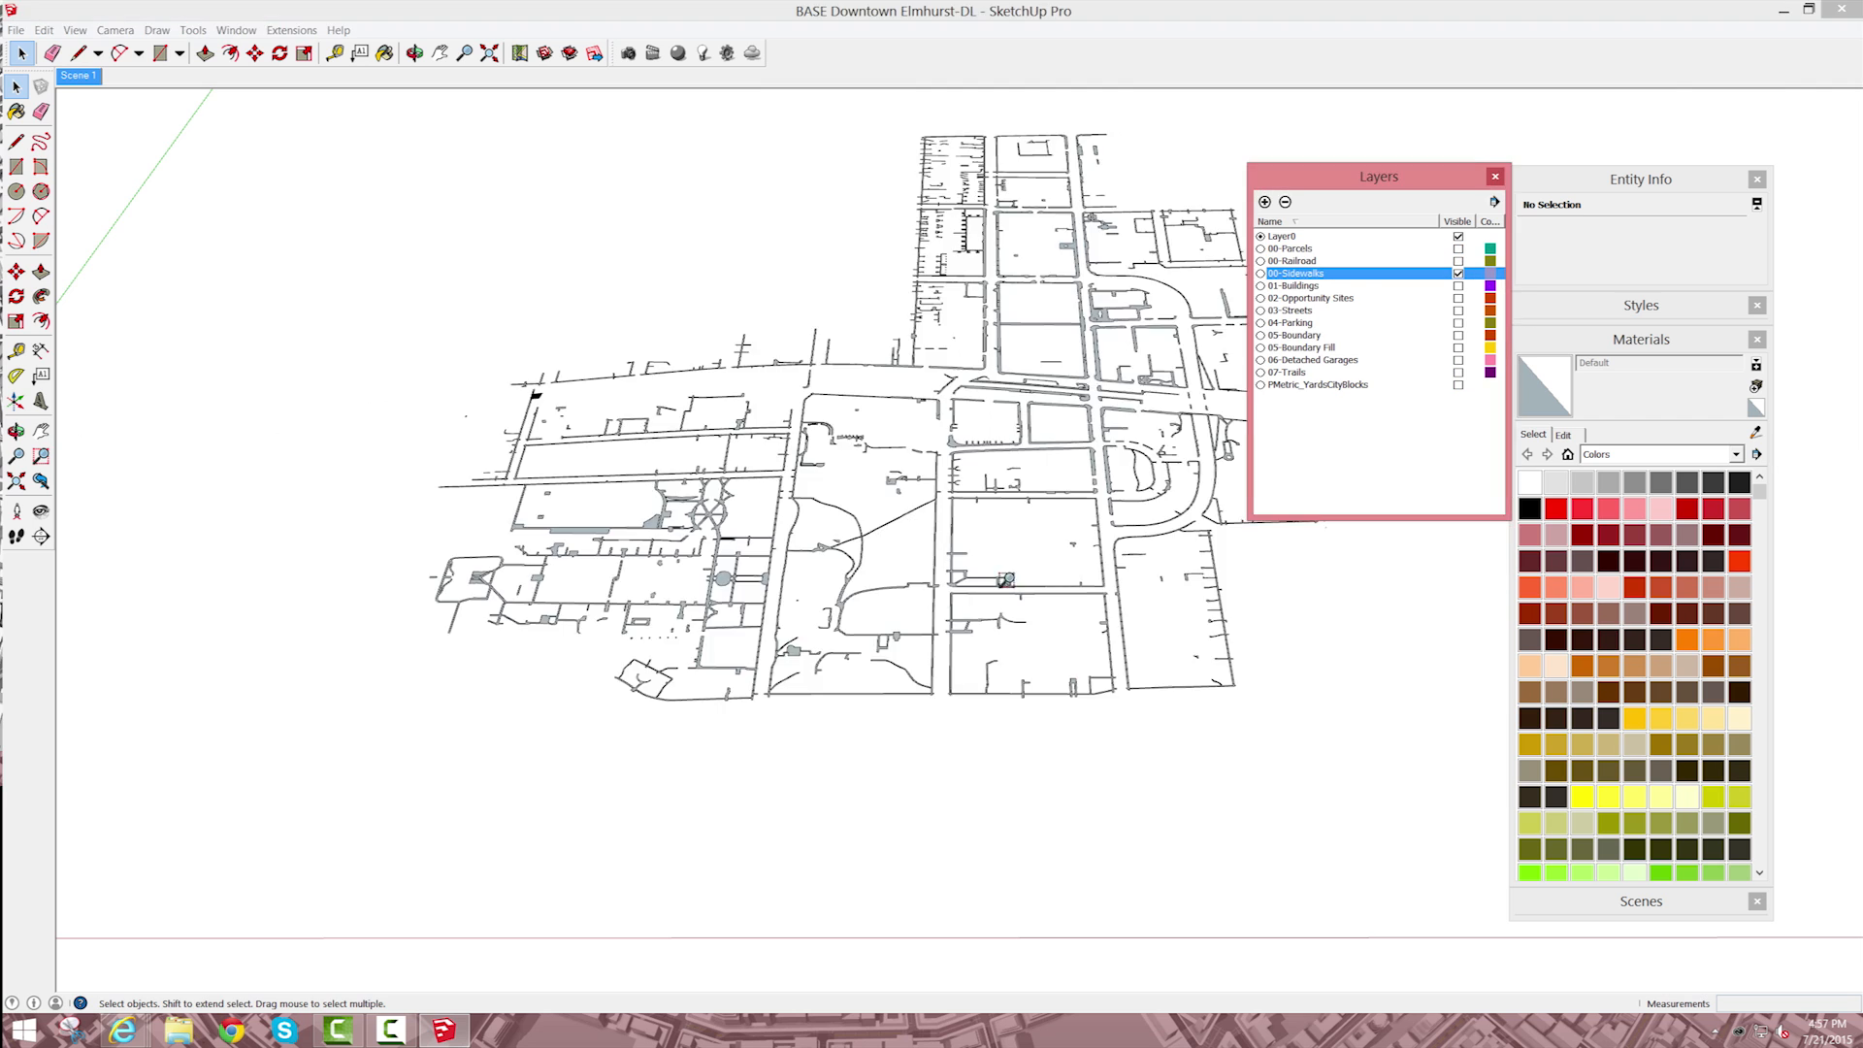
Step: View the sidewalks from the top and paint all their geometry with a Sidewalk material of RGB 142, 142, 117
left_click(115, 30)
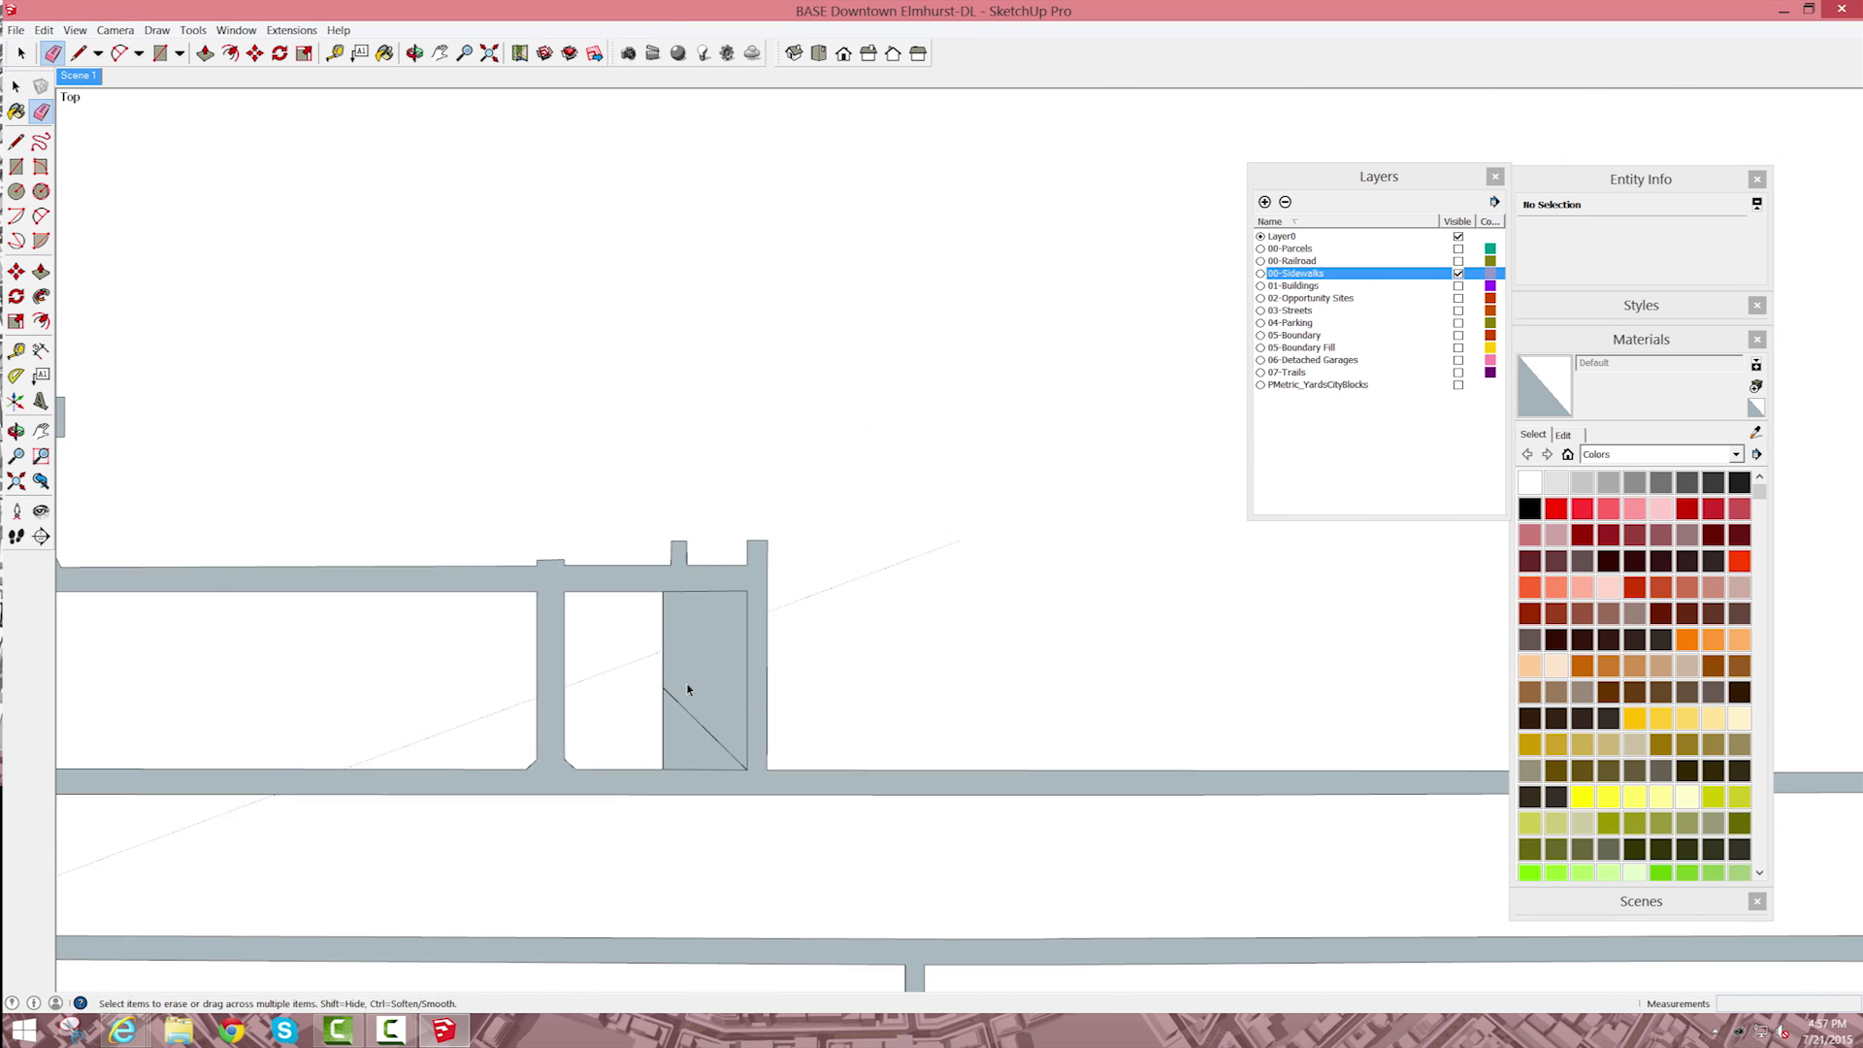
left_click(665, 644)
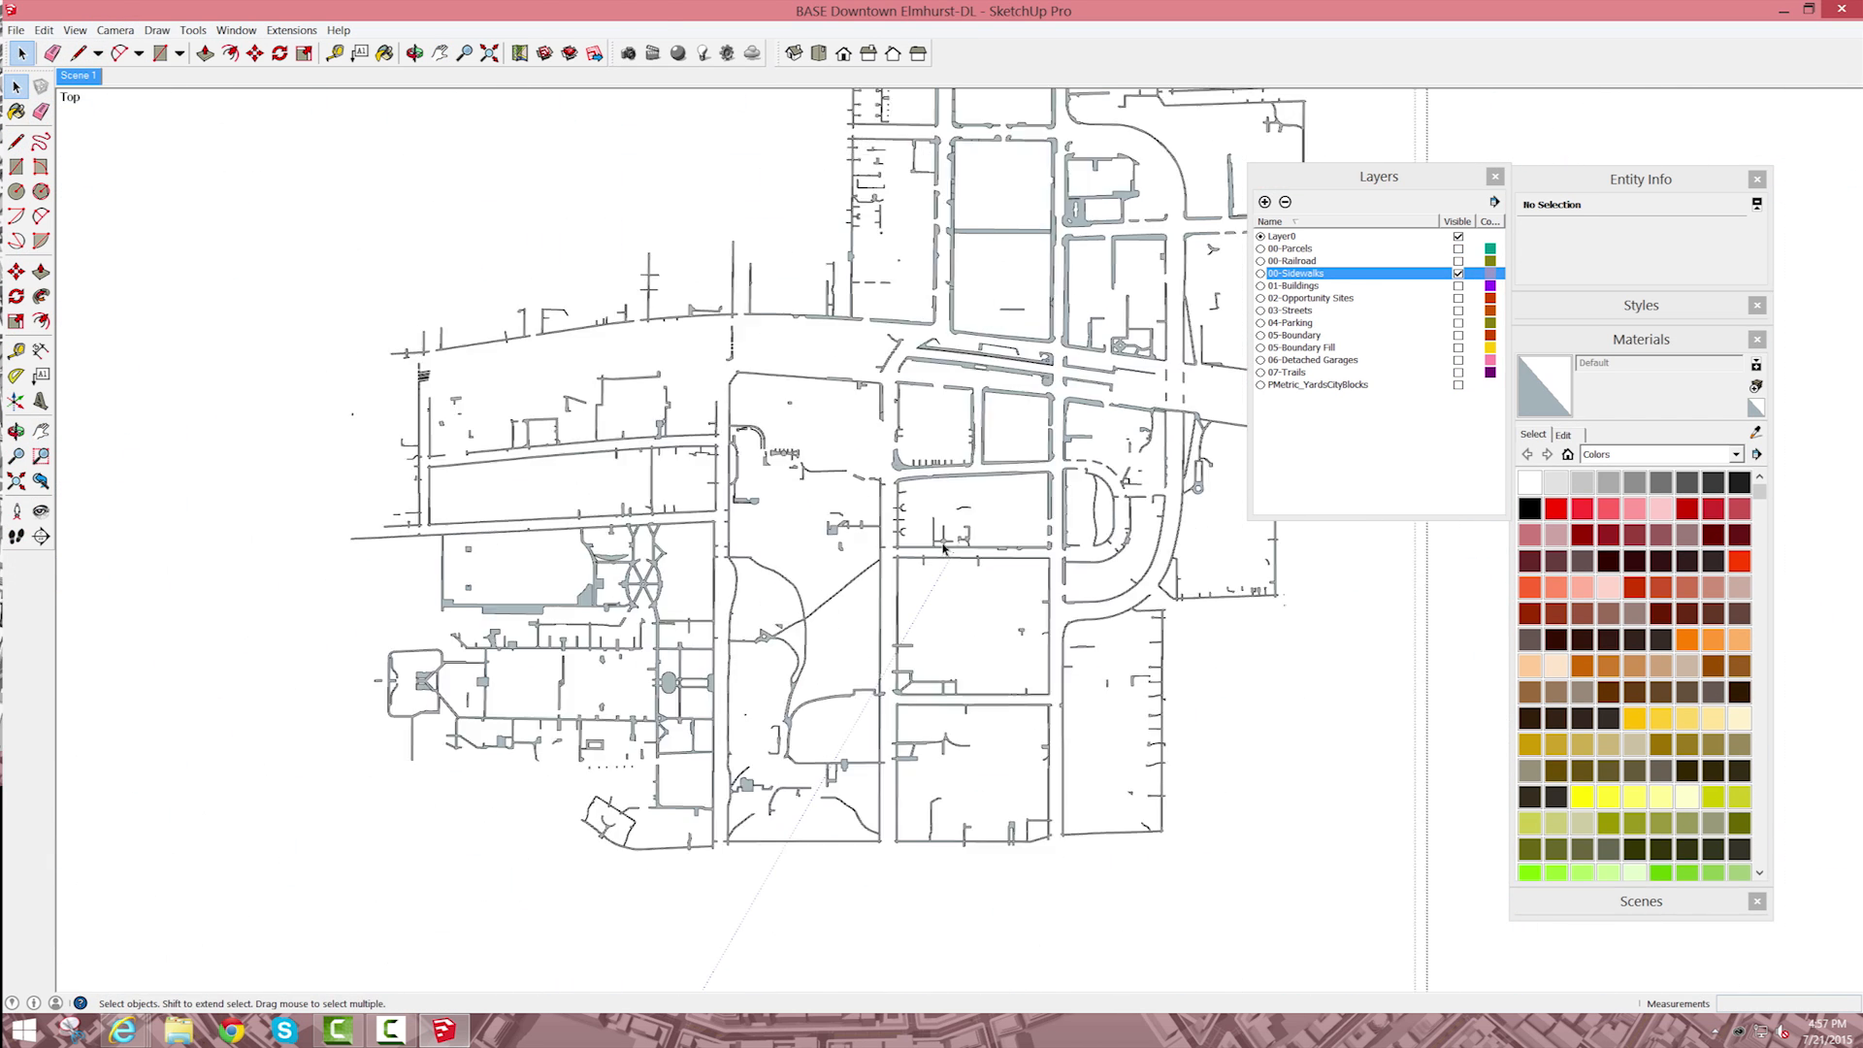
key("ctrl+a")
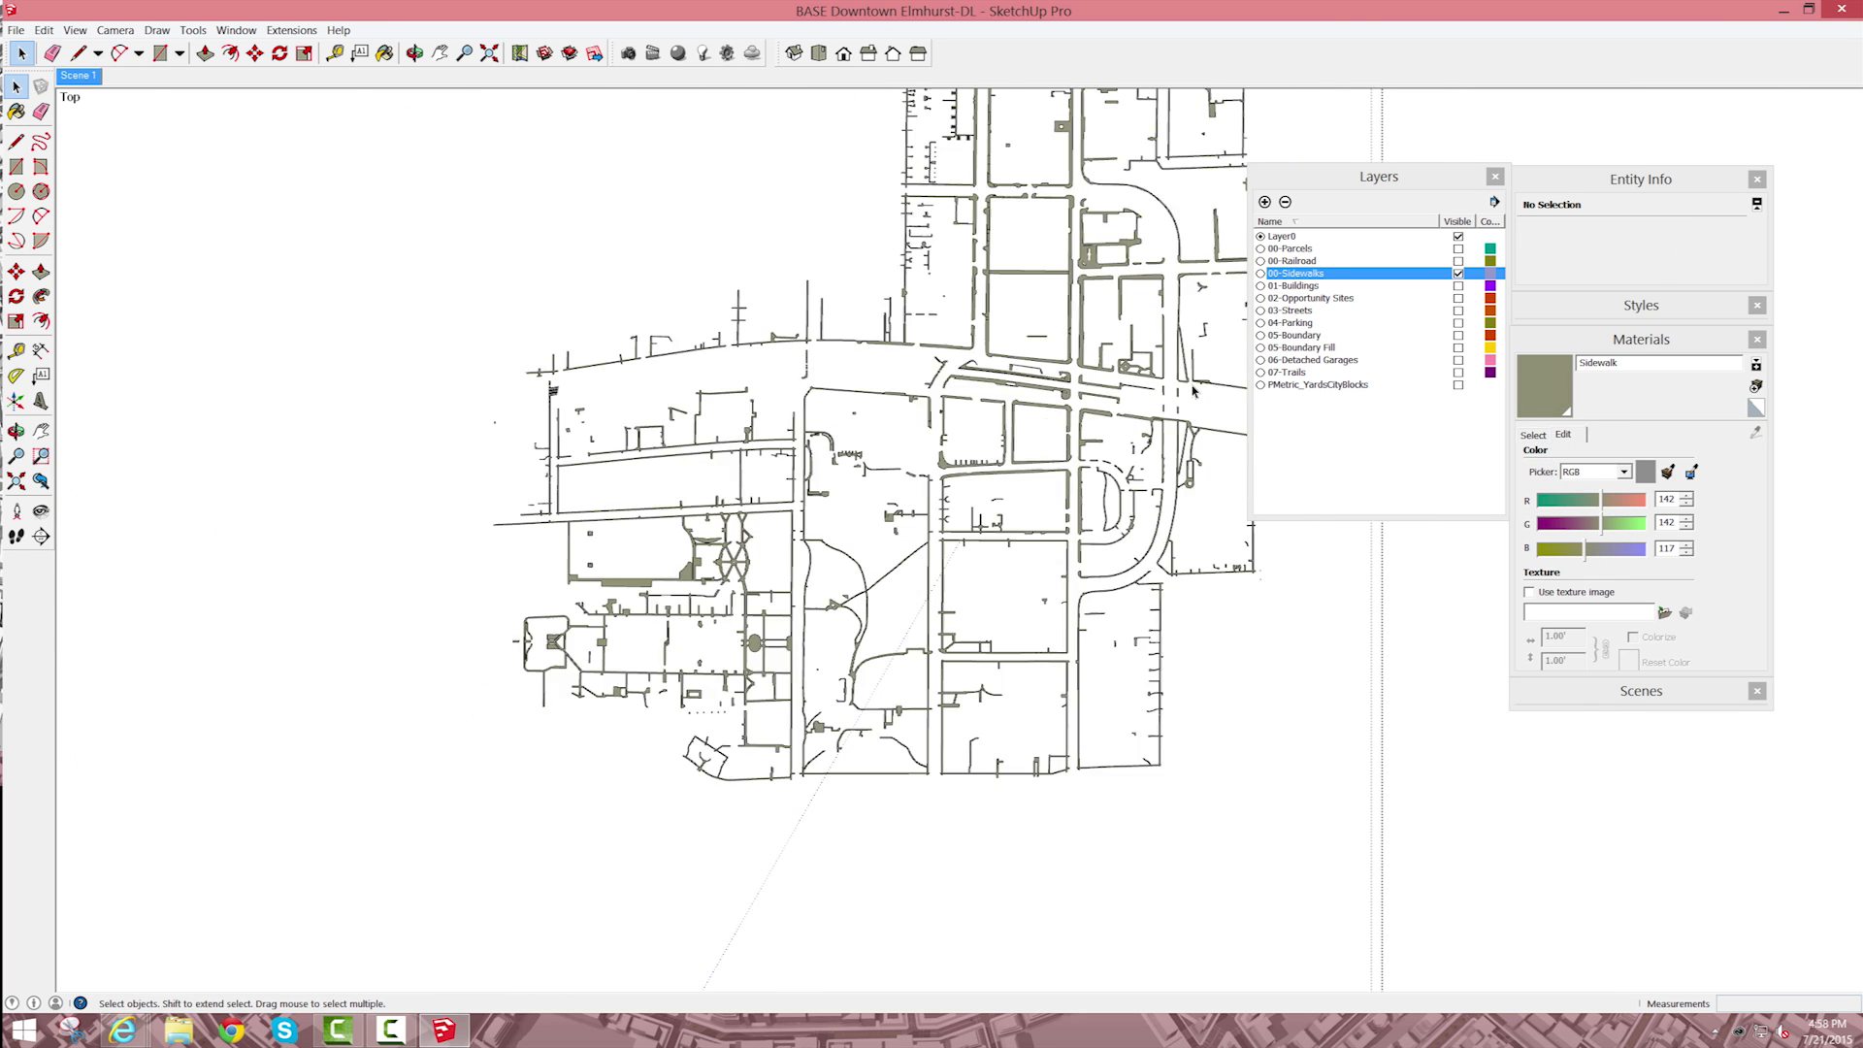
Step: Preview the 01-Buildings and 02-Opportunity Sites layers with the painted sidewalks and hide both again
left_click(1458, 286)
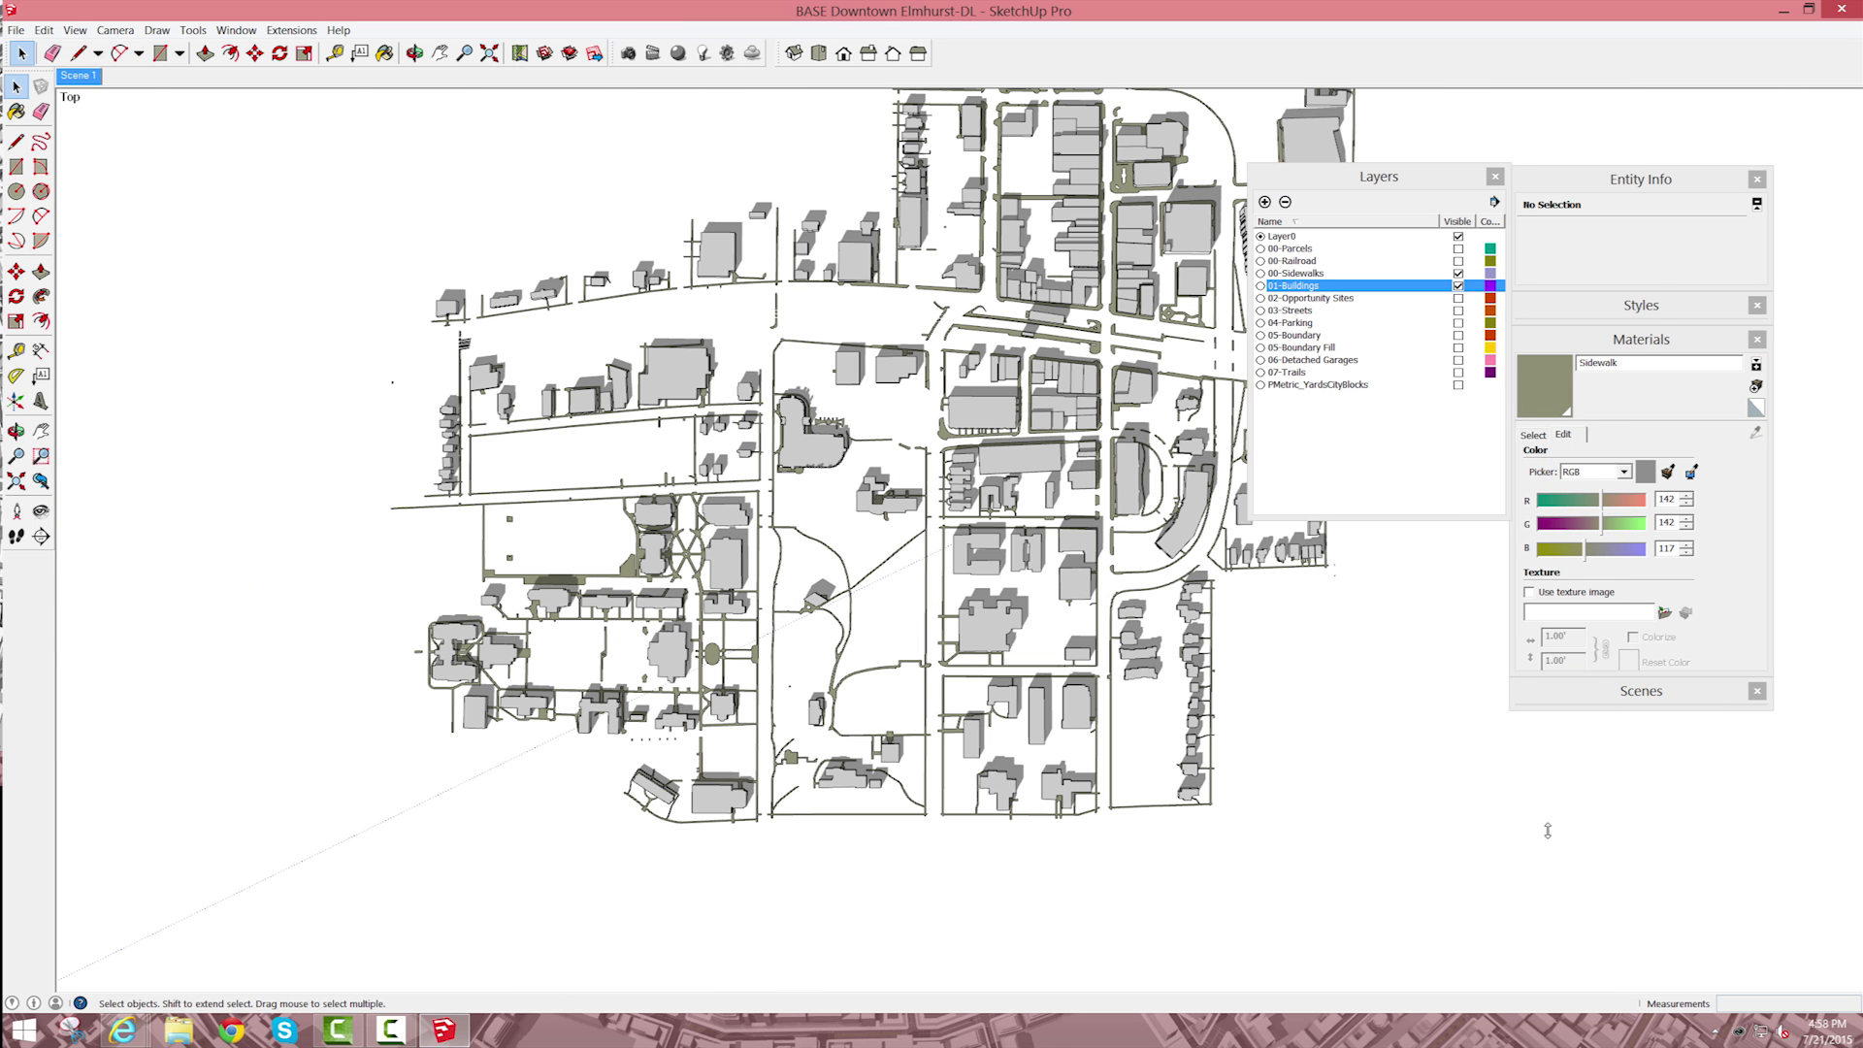
left_click(1458, 298)
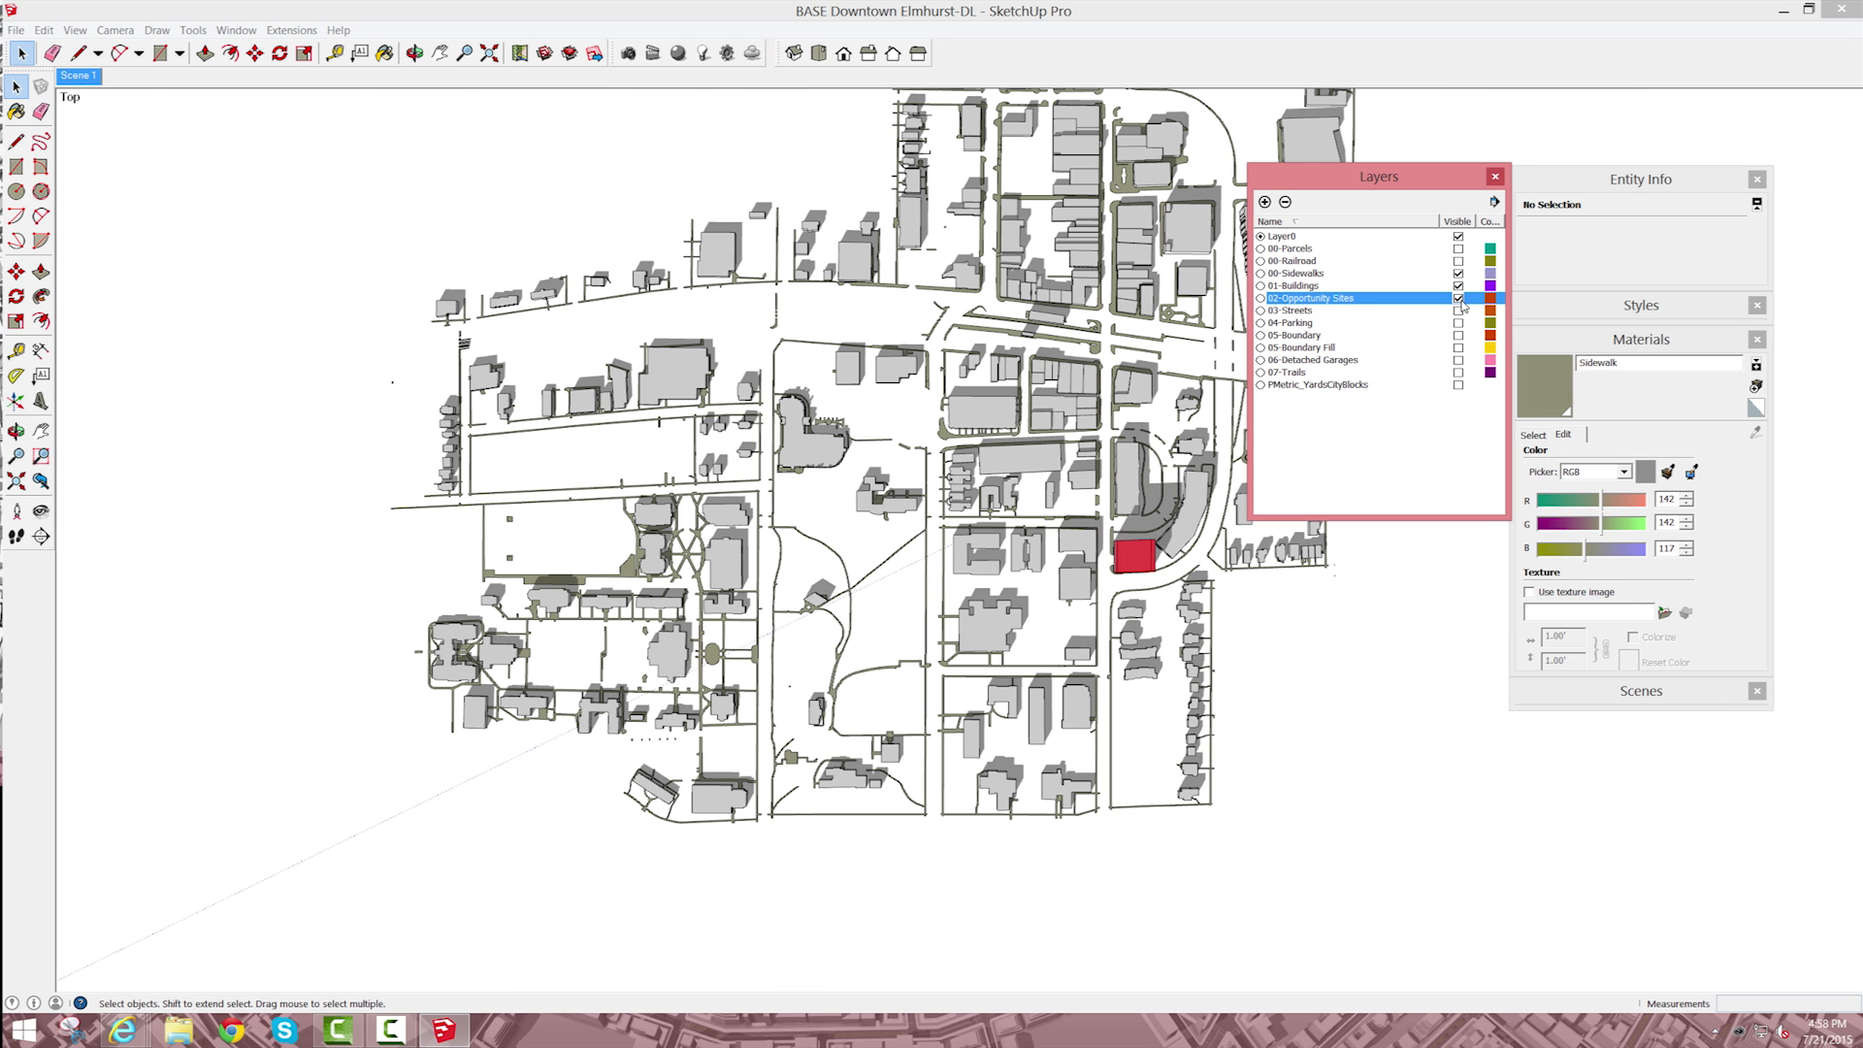
left_click(1457, 298)
left_click(1458, 285)
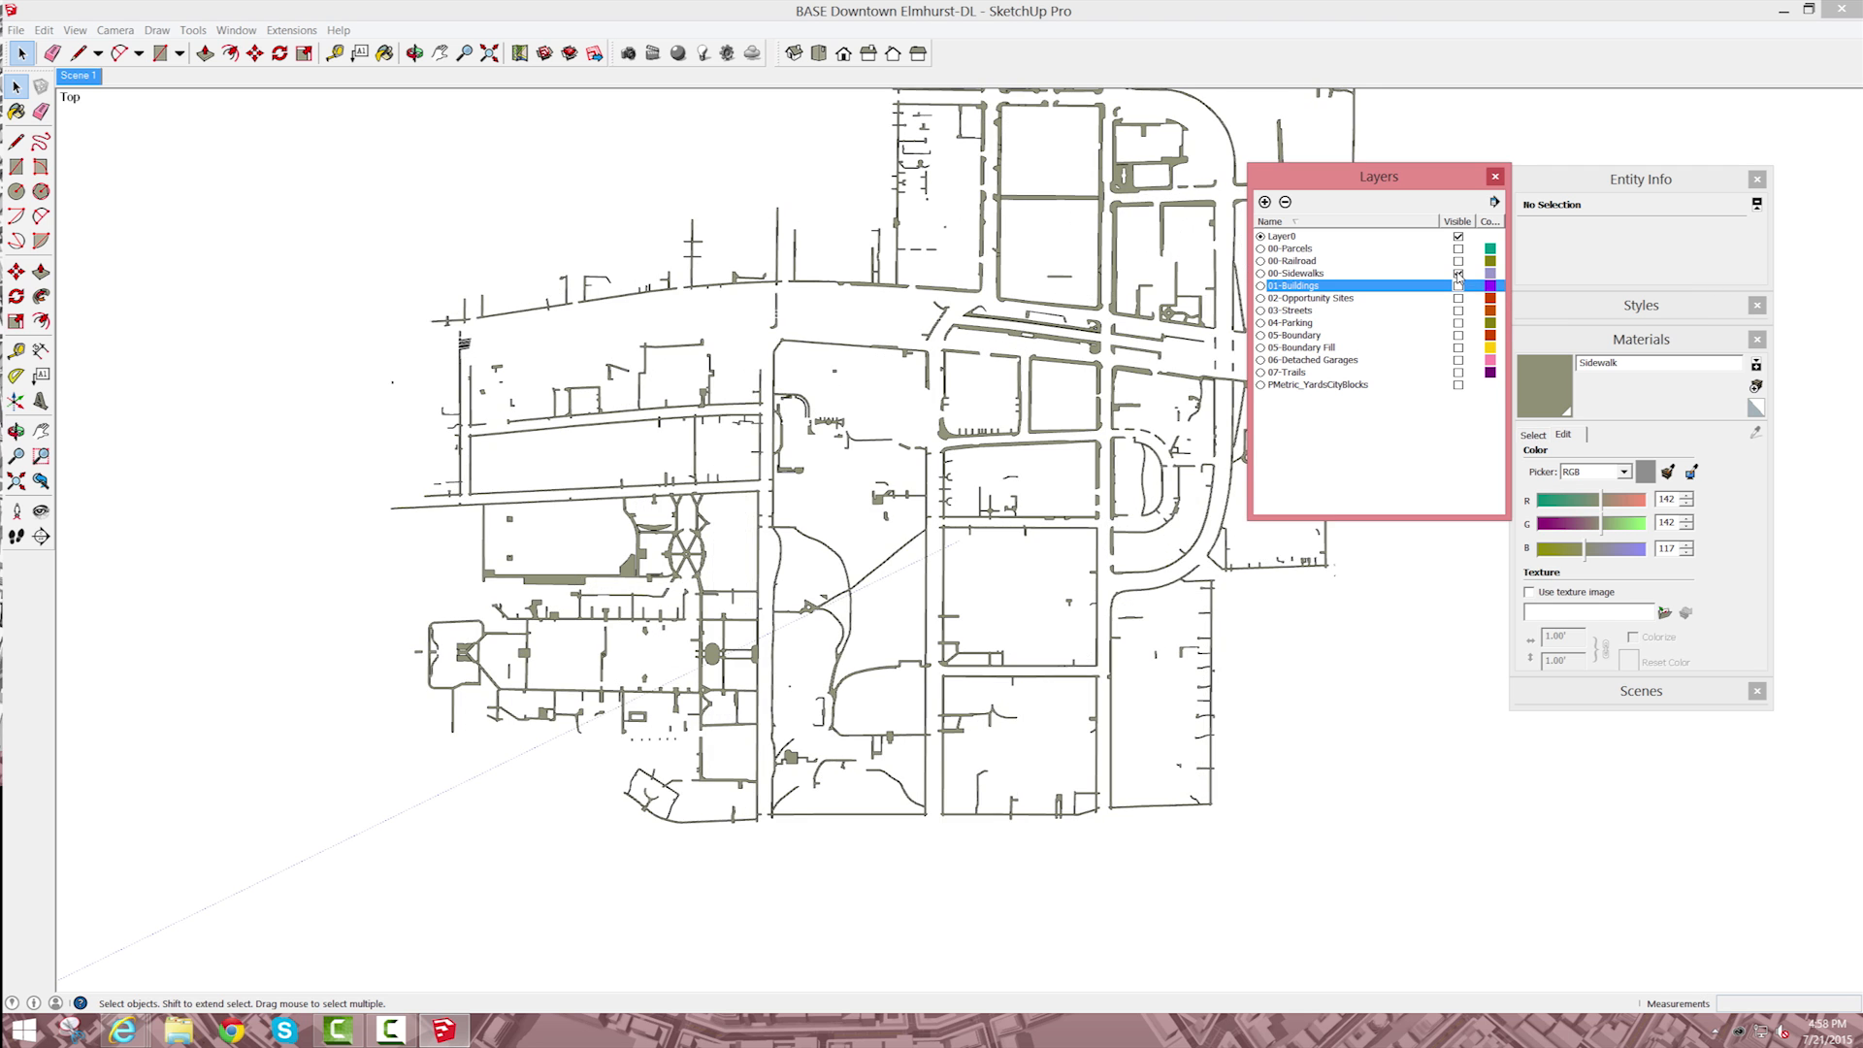
Step: Hide the 00-Sidewalks layer and show the 06-Detached Garages layer on its own
left_click(1458, 273)
left_click(1458, 235)
left_click(1427, 398)
left_click(1457, 360)
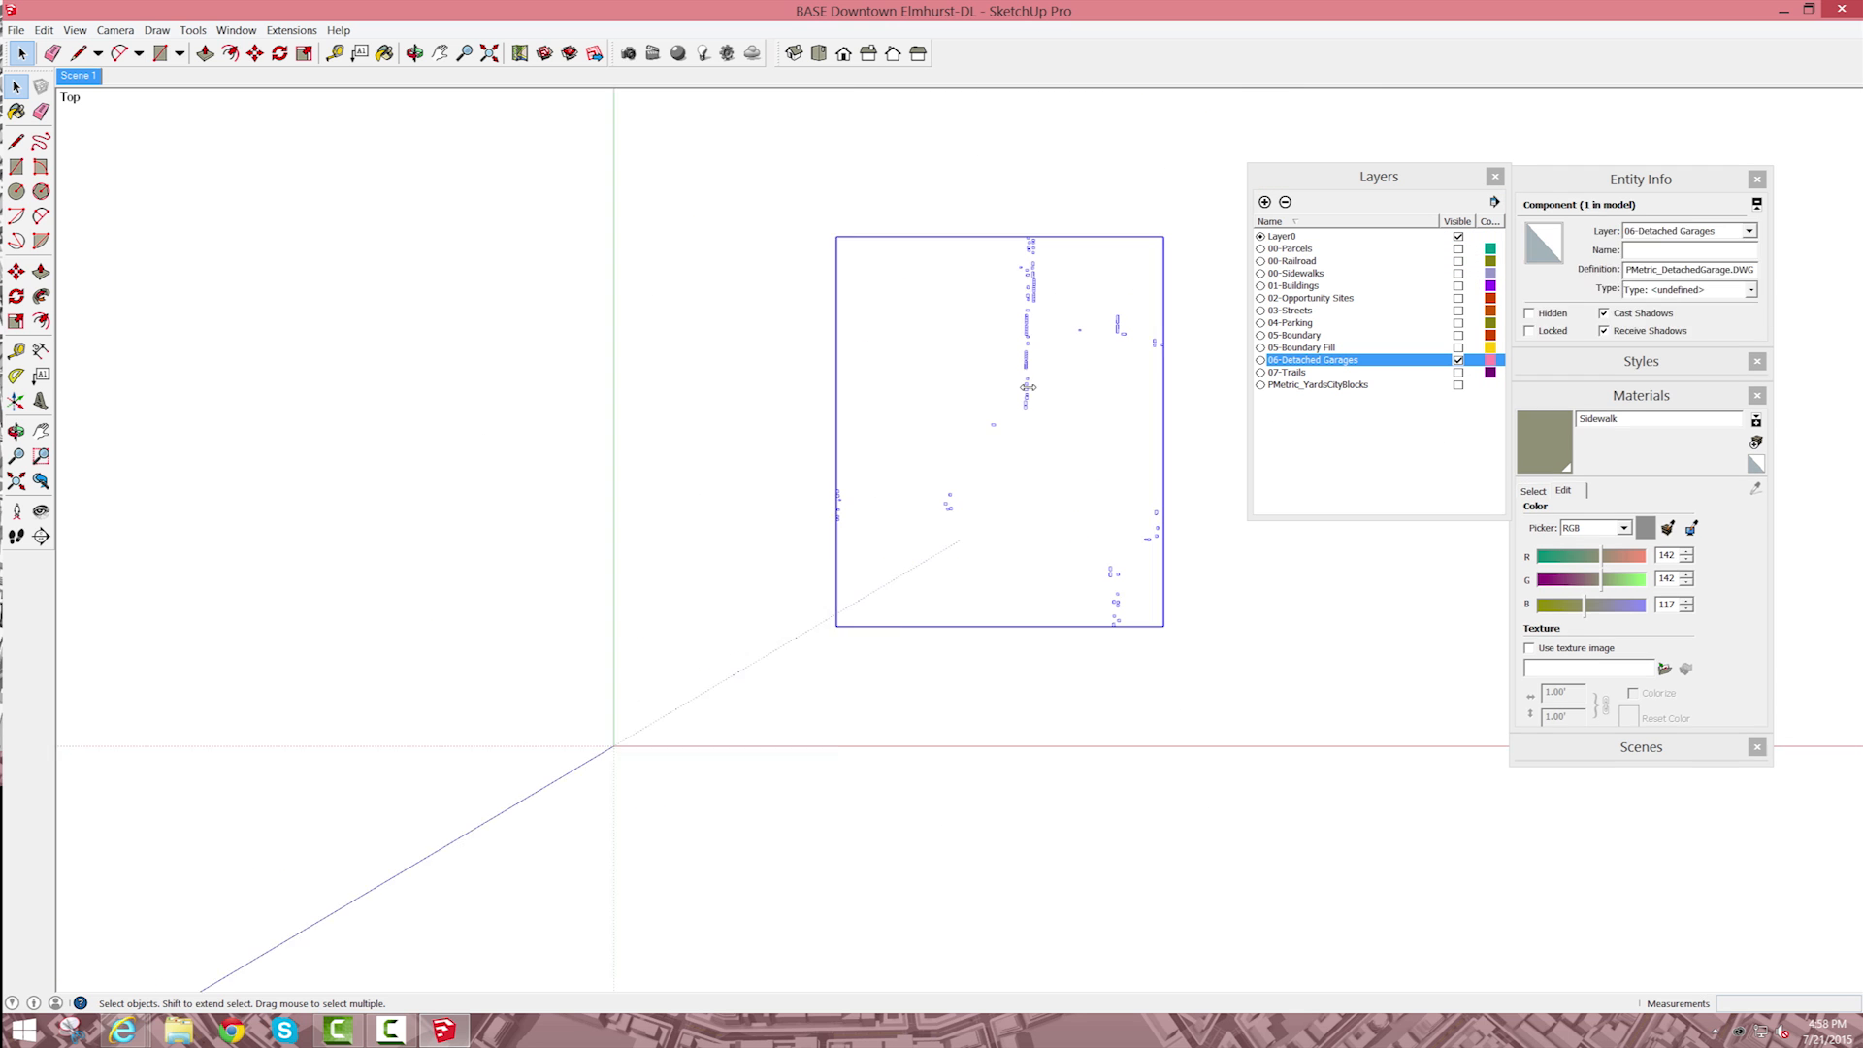
Step: Select the detached garage geometry across the whole garage component
scroll(1029, 582, "down", 1)
left_click_drag(741, 242, 1252, 699)
left_click(236, 30)
key("Tab")
key("Tab")
left_click(878, 558)
scroll(1054, 453, "up", 10)
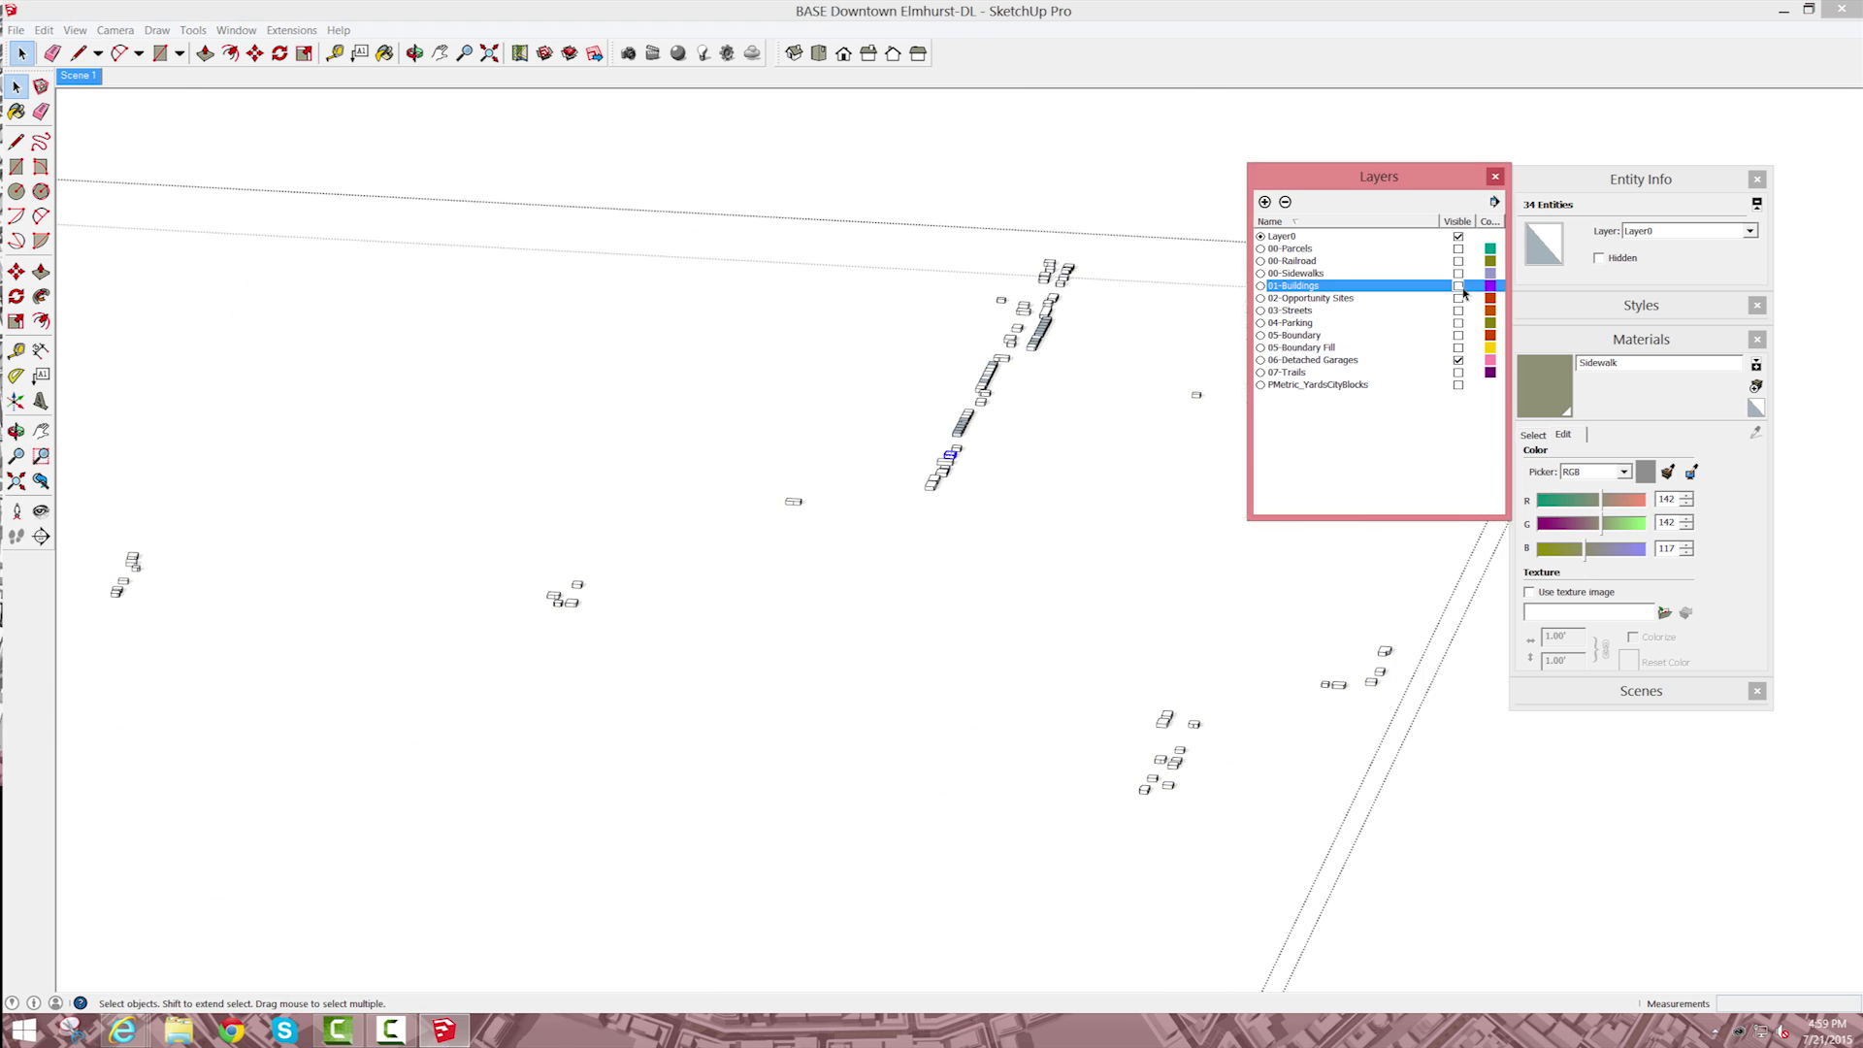
Step: Show the buildings, opportunity sites, streets, parking and trails layers alongside the garages and list the in-model materials
left_click(1457, 285)
left_click(1533, 435)
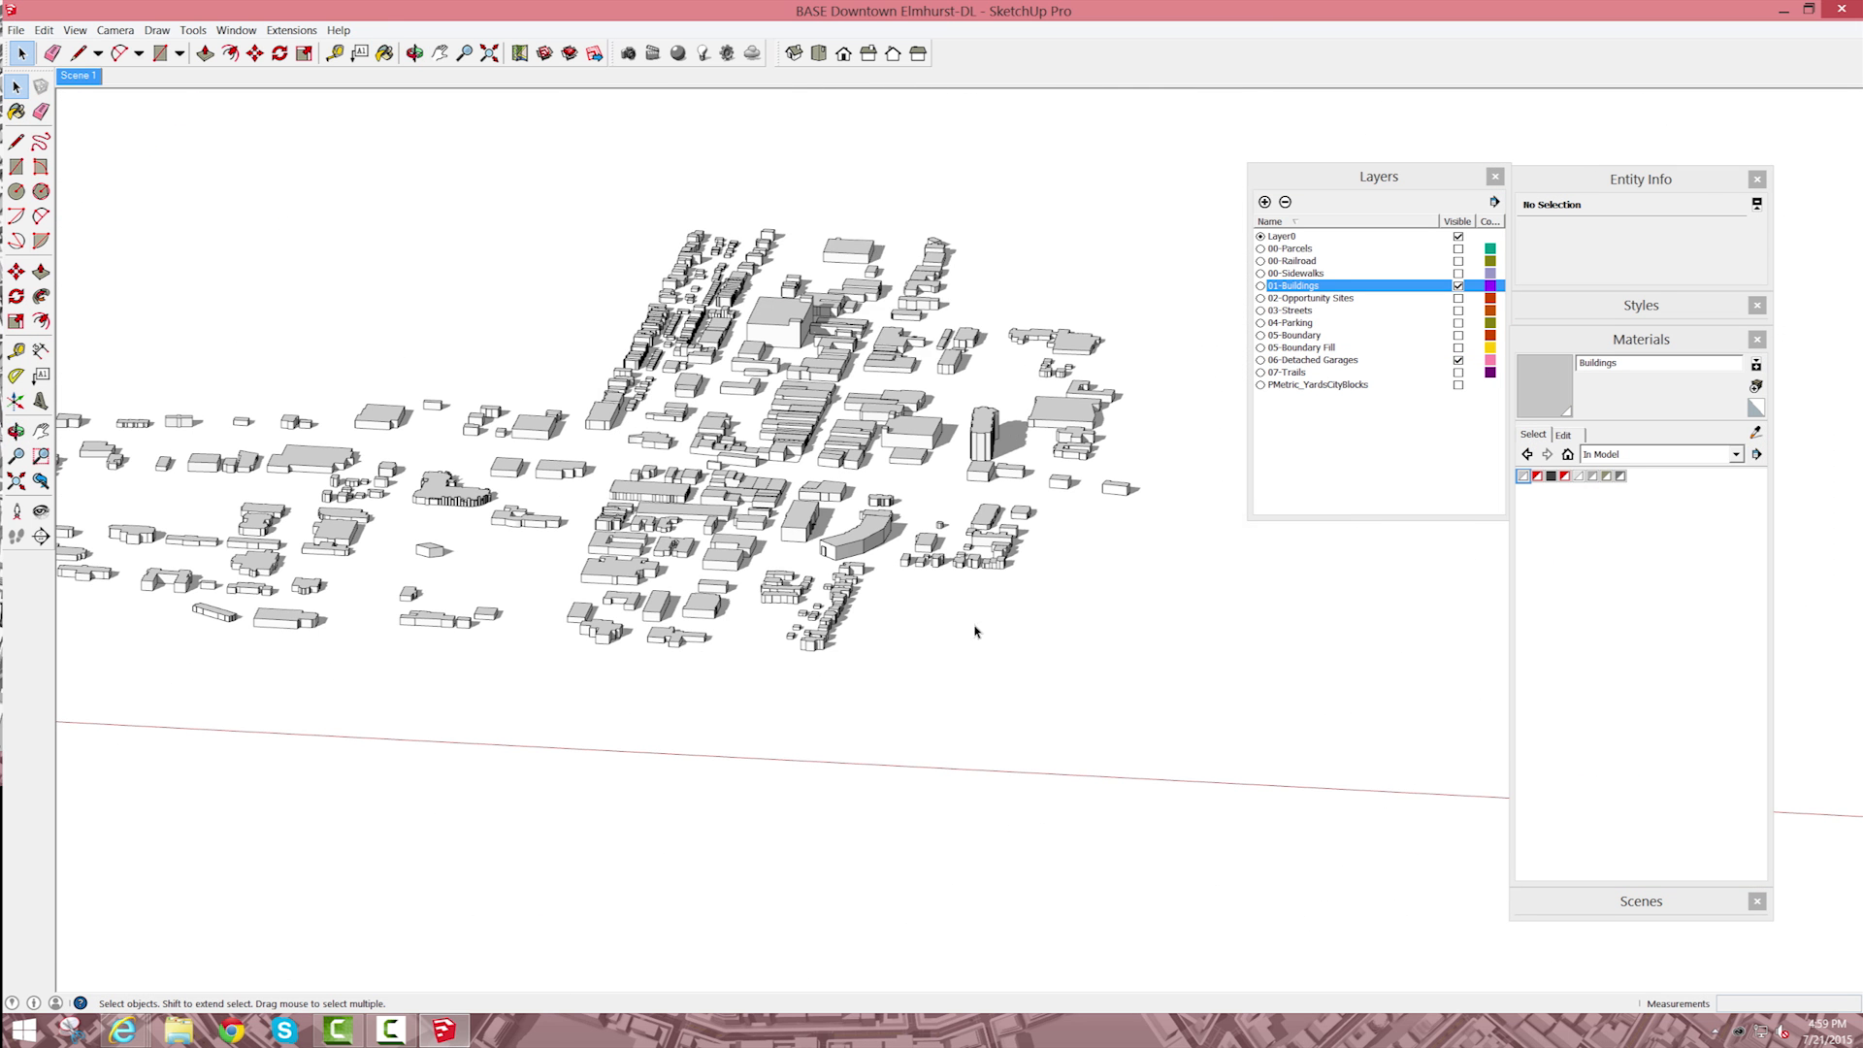
left_click(1458, 298)
left_click(1458, 311)
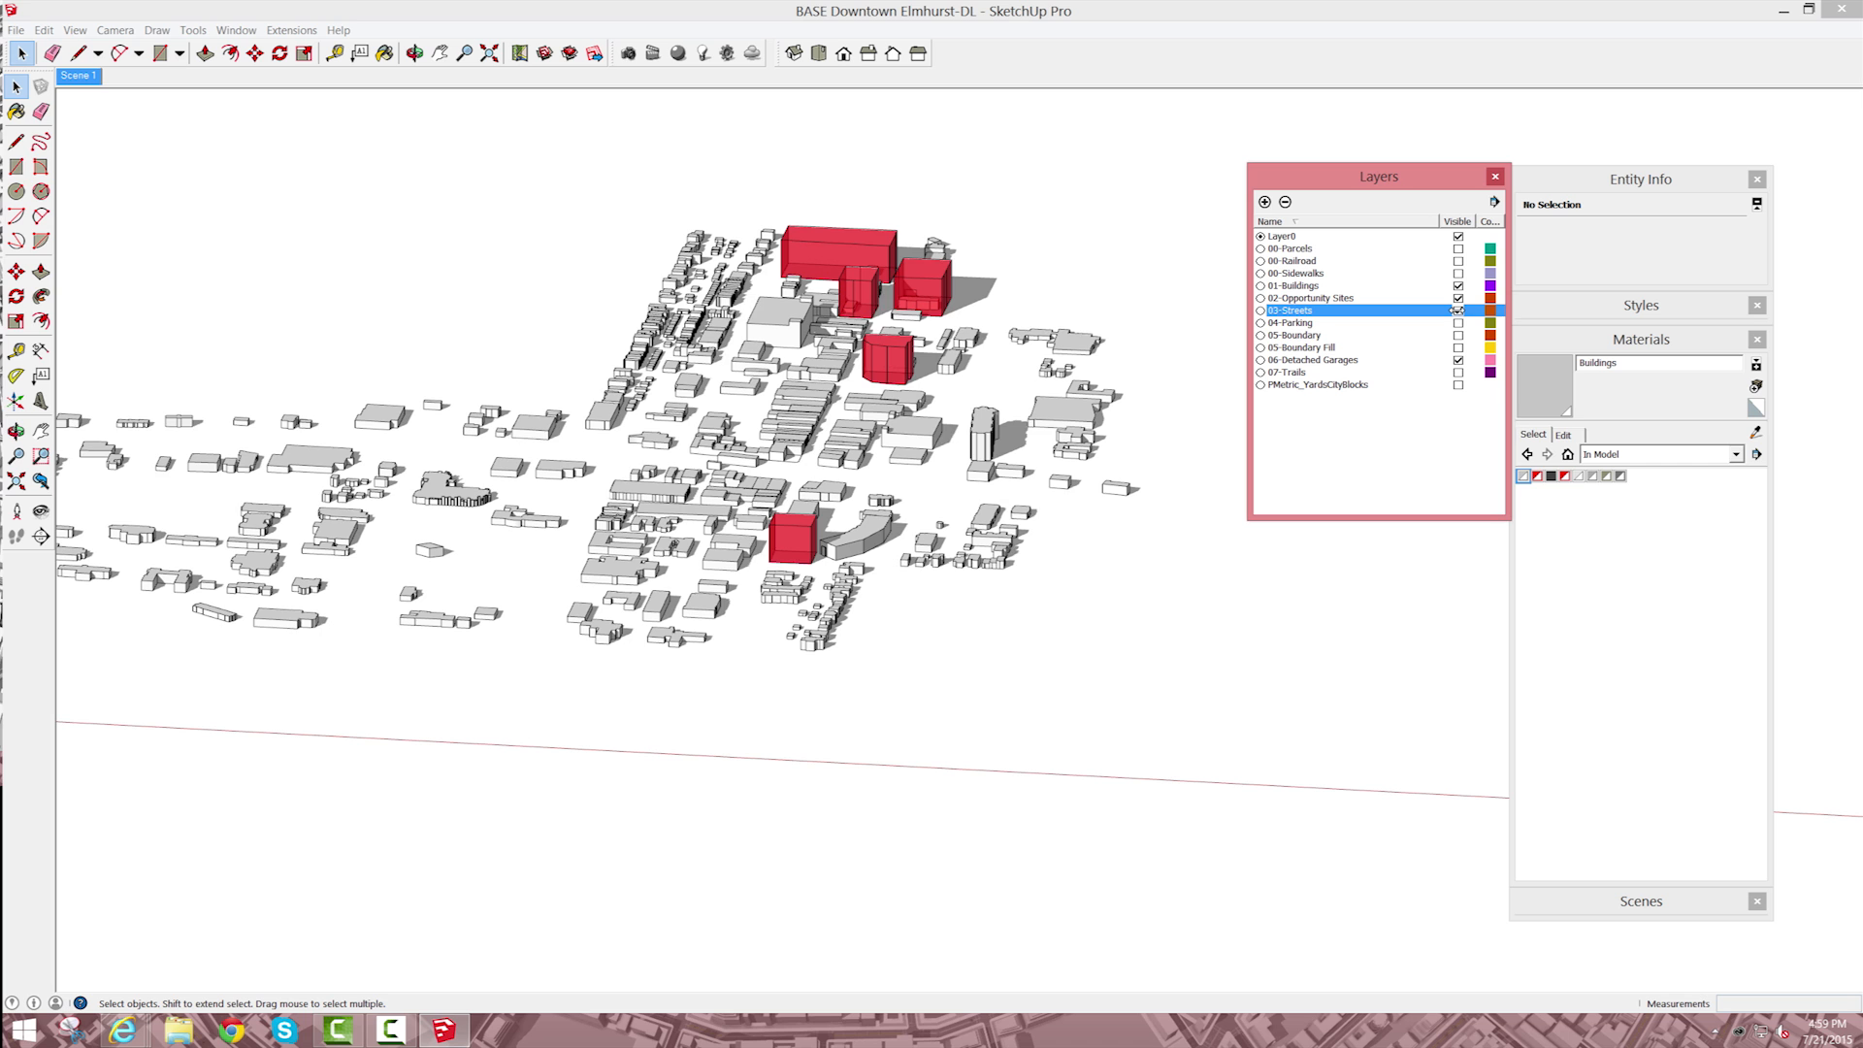
left_click(1459, 322)
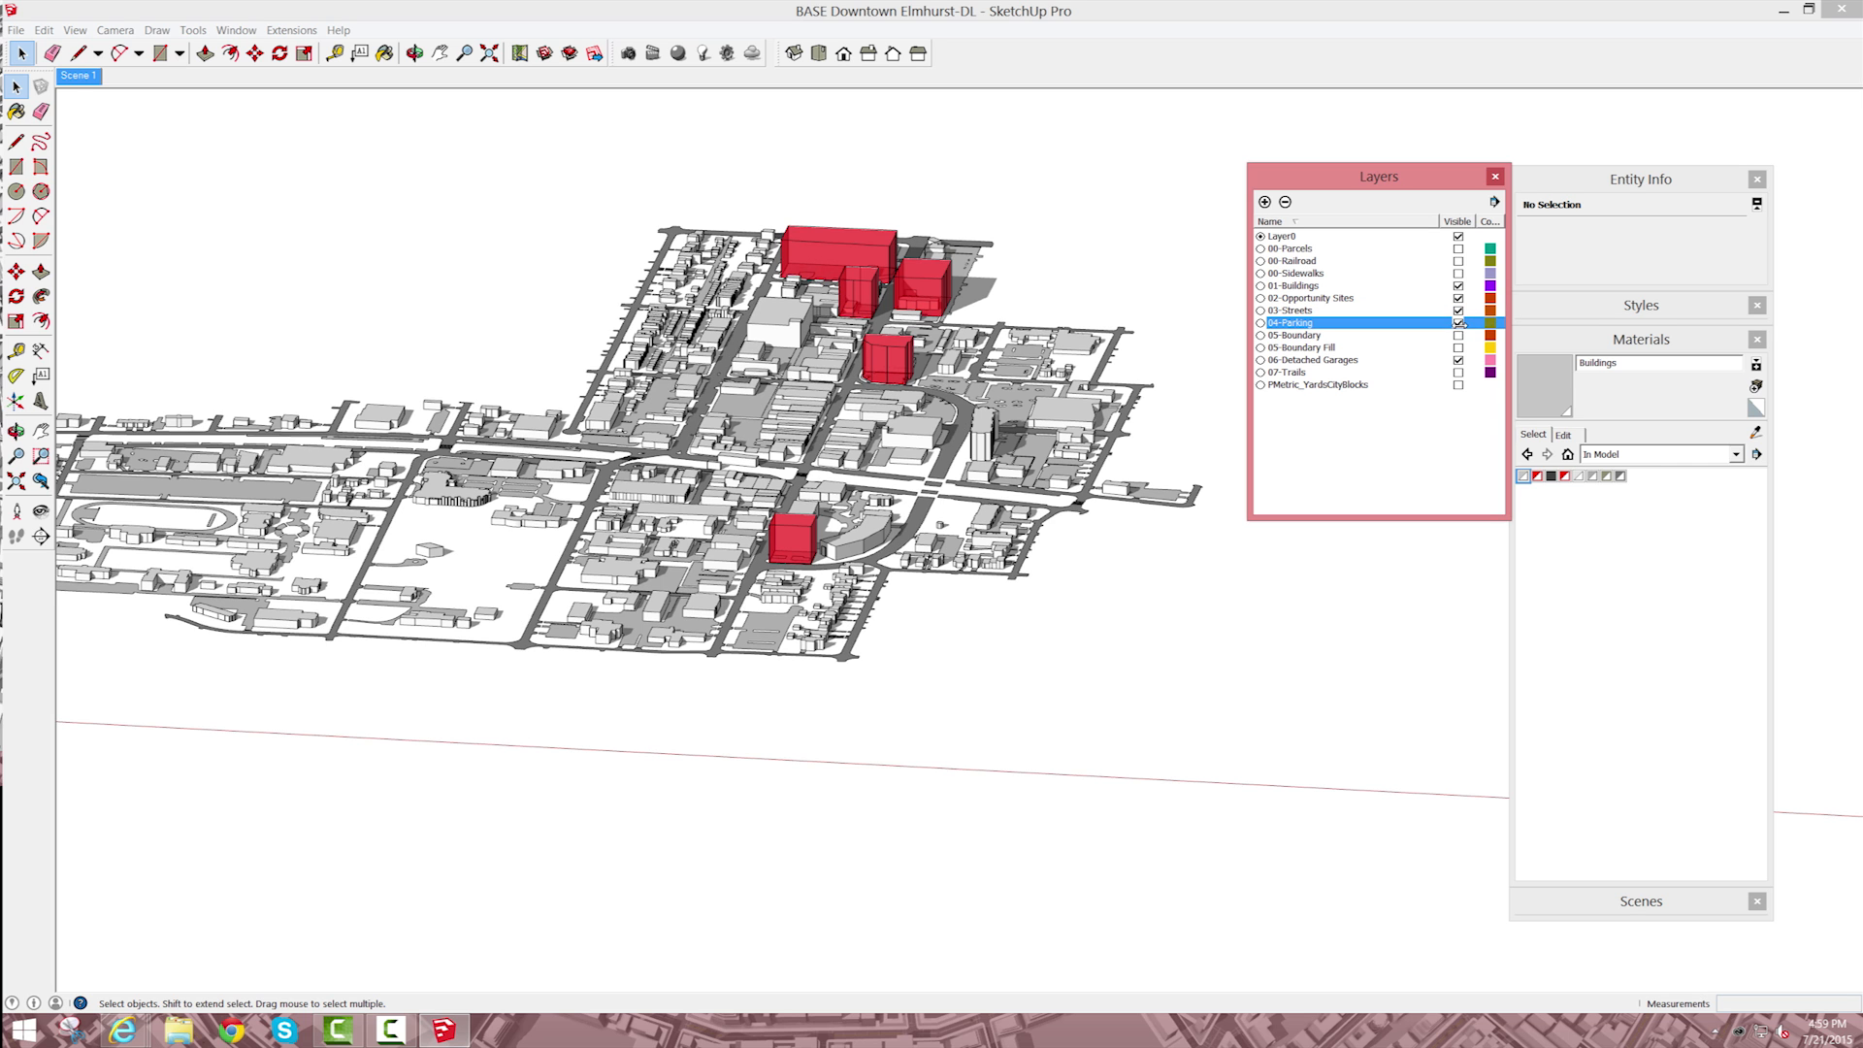
left_click(1459, 372)
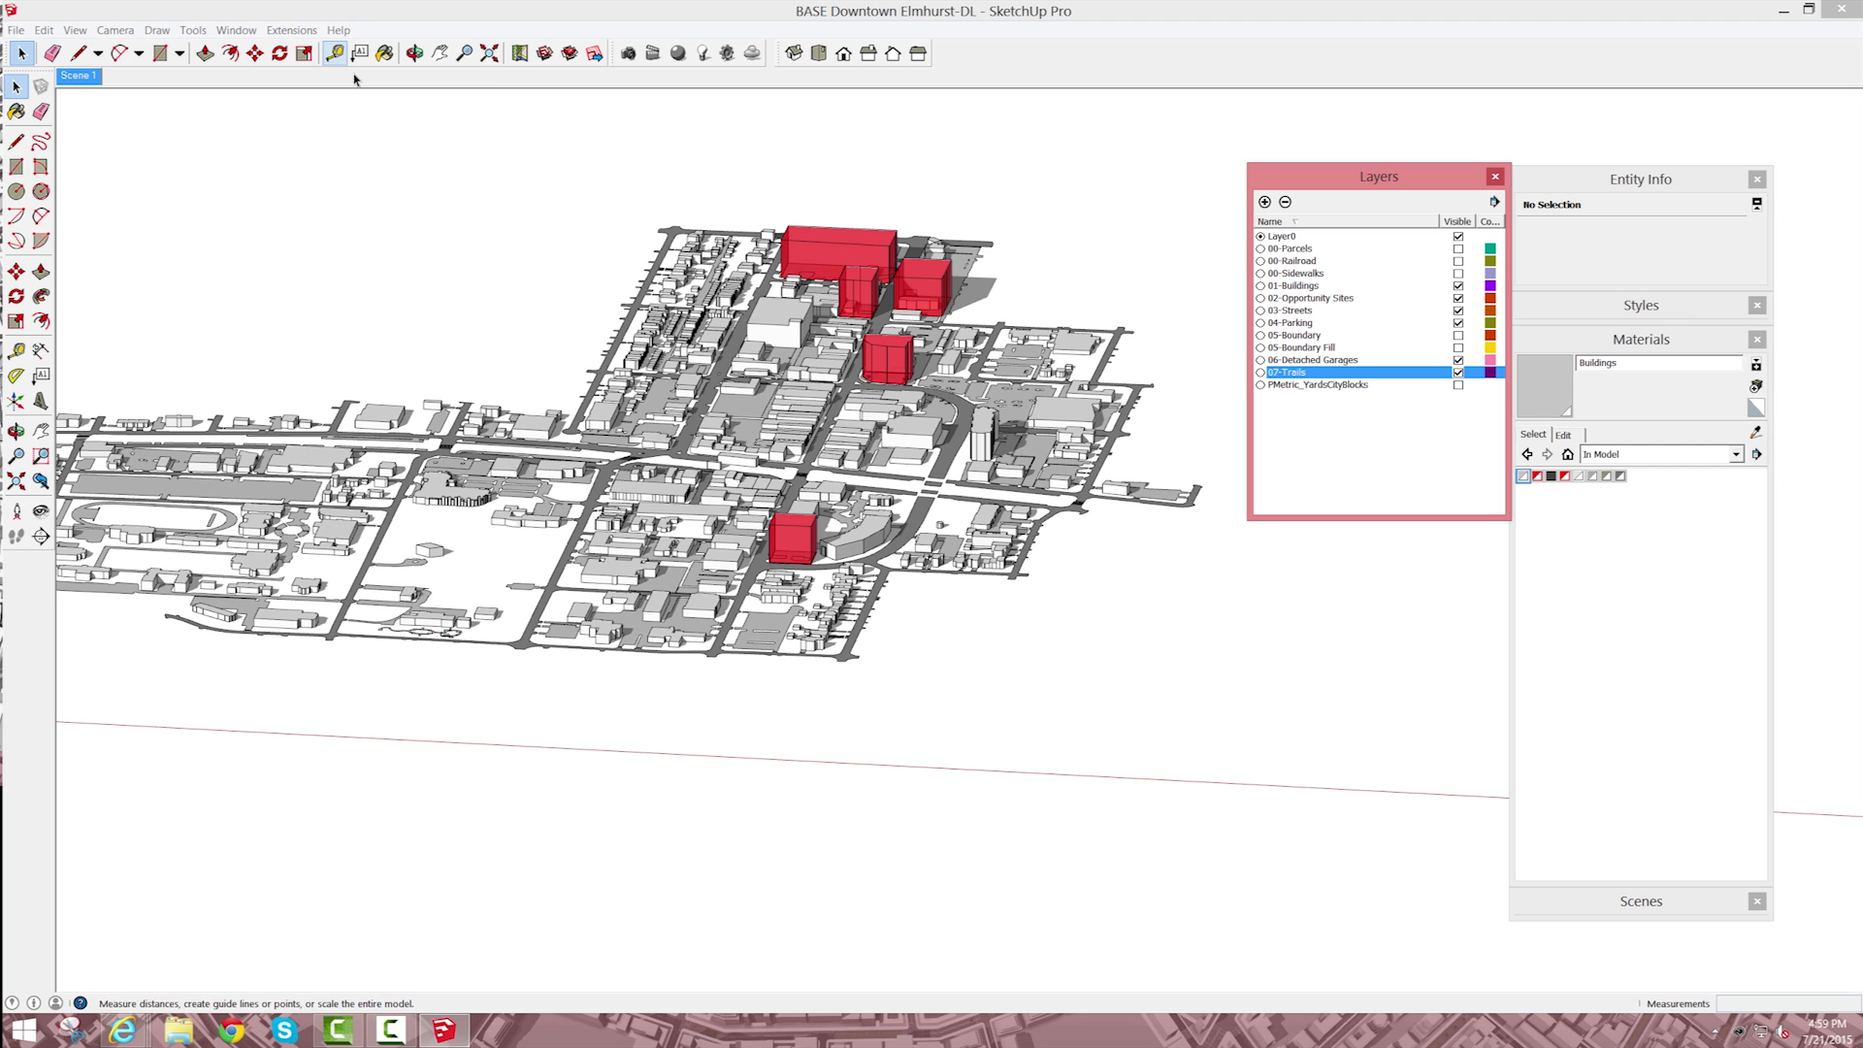
Step: Hide the garages, parking, streets, opportunity sites and buildings layers to isolate 07-Trails, and try to hide Layer0
left_click(1458, 360)
left_click(1458, 322)
left_click(1458, 310)
left_click(1459, 298)
left_click(1458, 286)
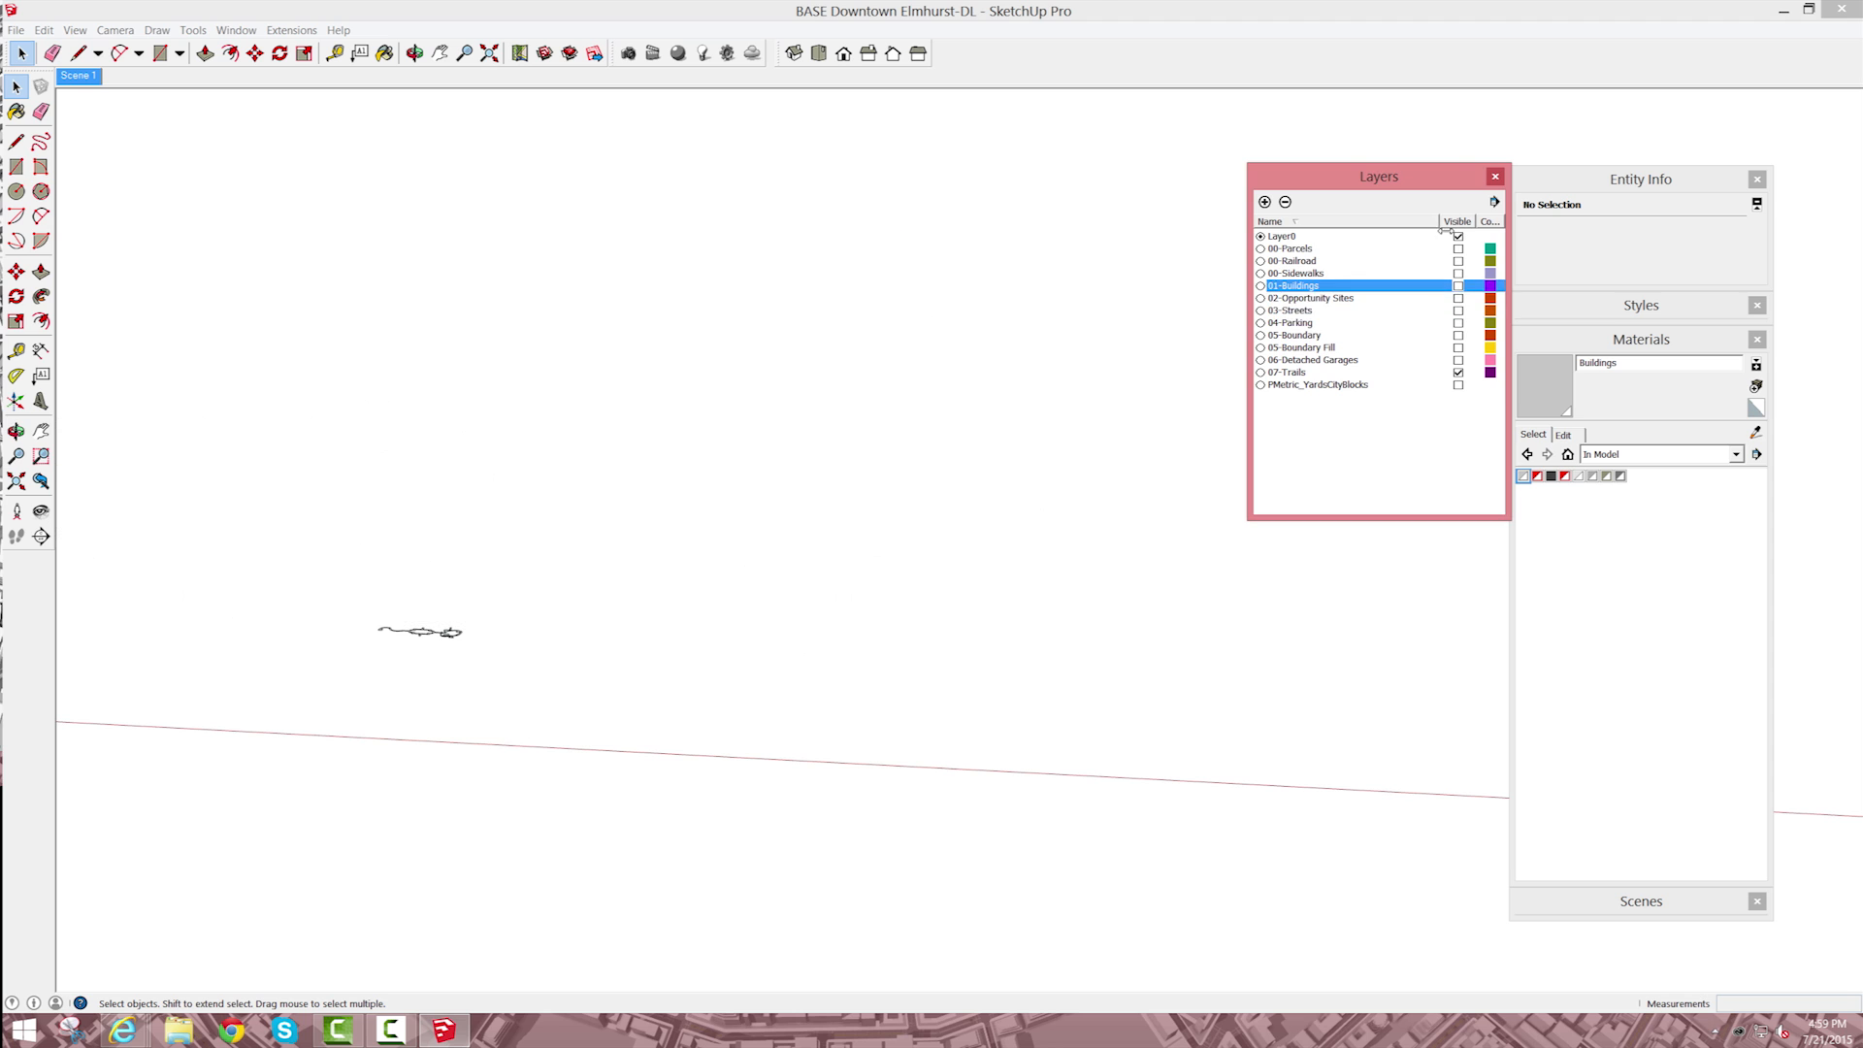
left_click(1458, 236)
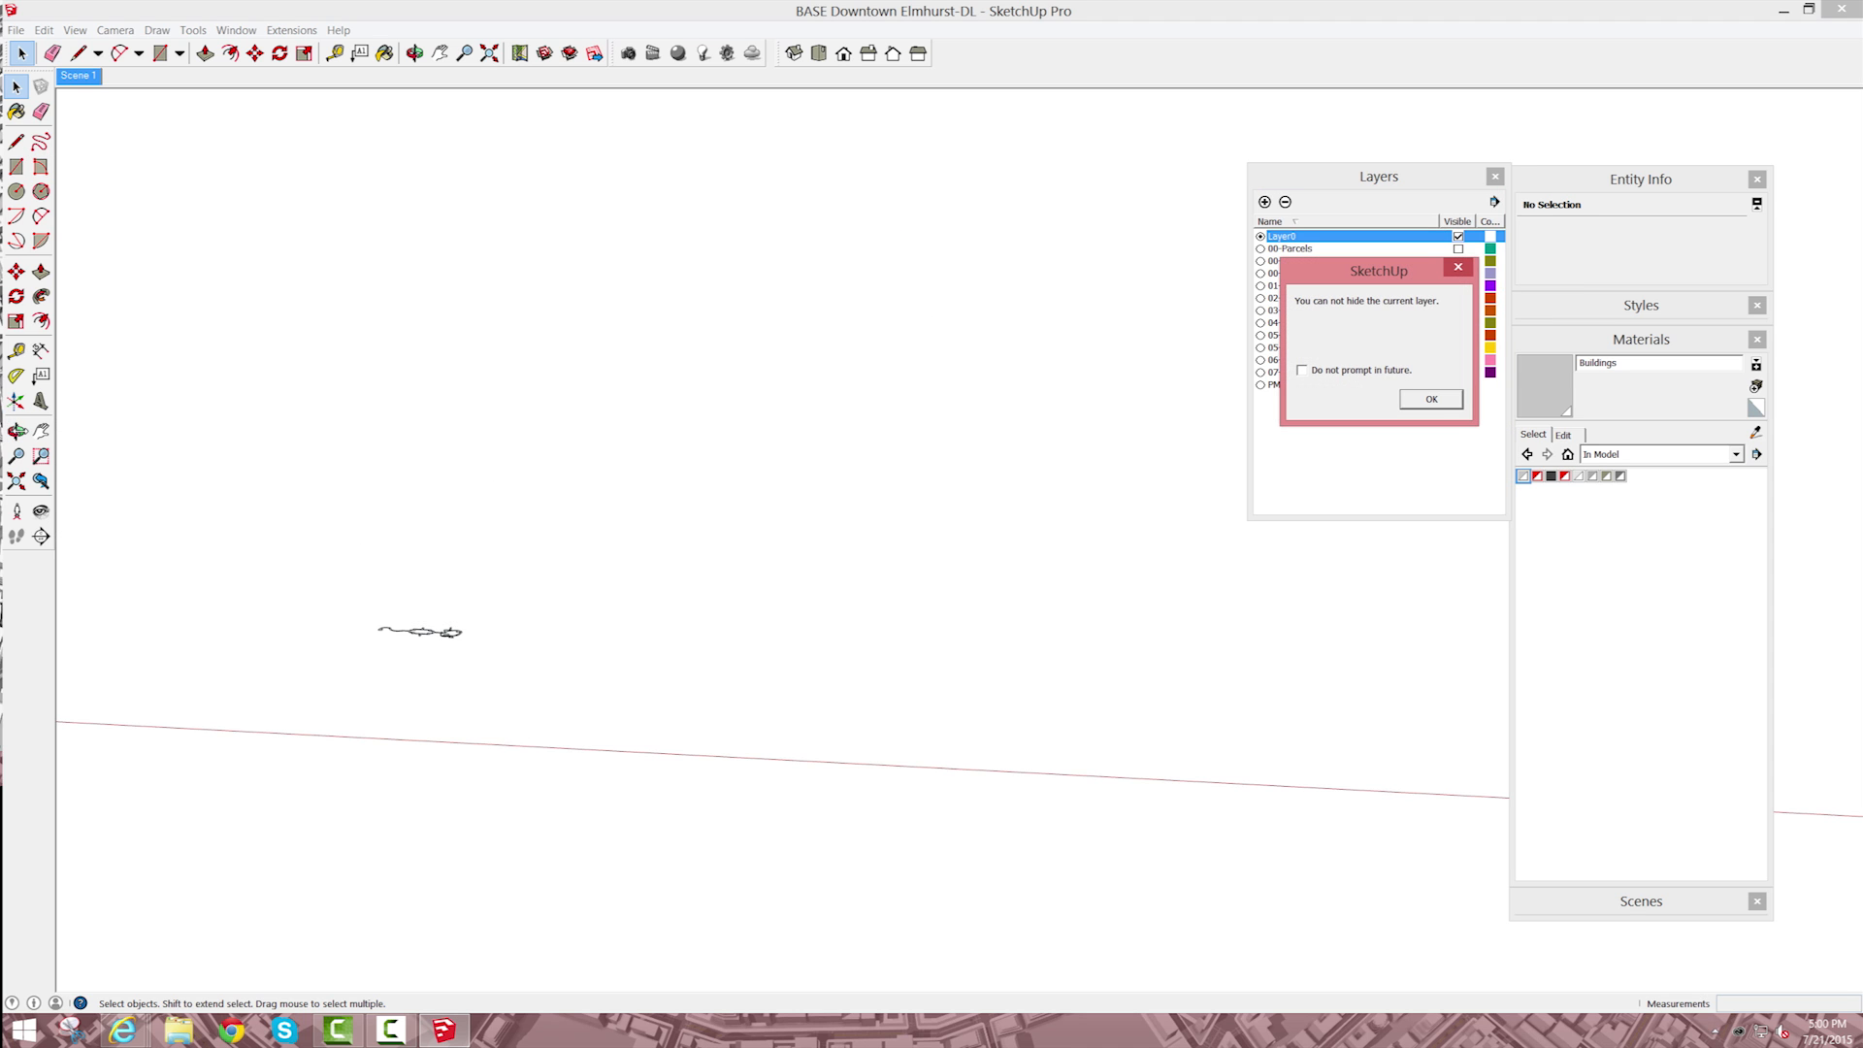
key("Return")
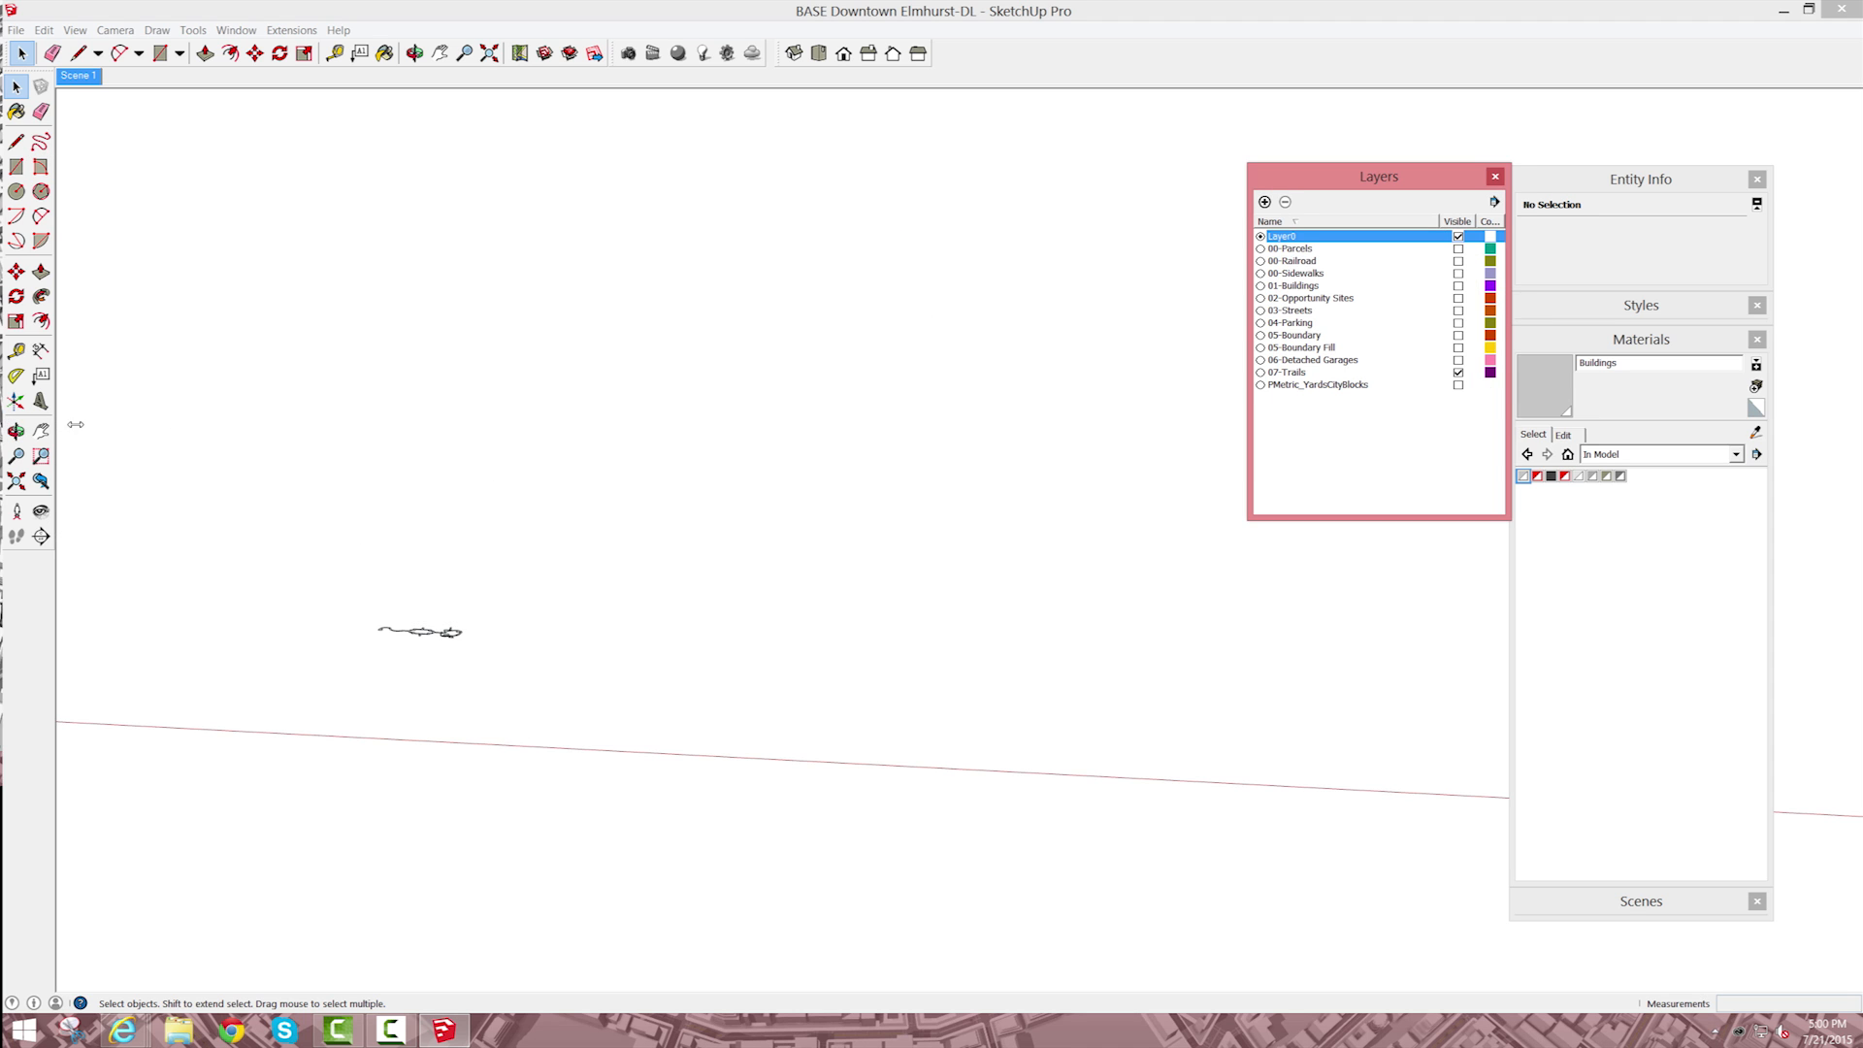
Step: Show the 00-Sidewalks layer beside the trails and select all connected geometry inside the trails group
left_click(17, 432)
left_click_drag(602, 582, 1543, 835)
left_click_drag(1213, 877, 1179, 923)
scroll(1179, 923, "up", 5)
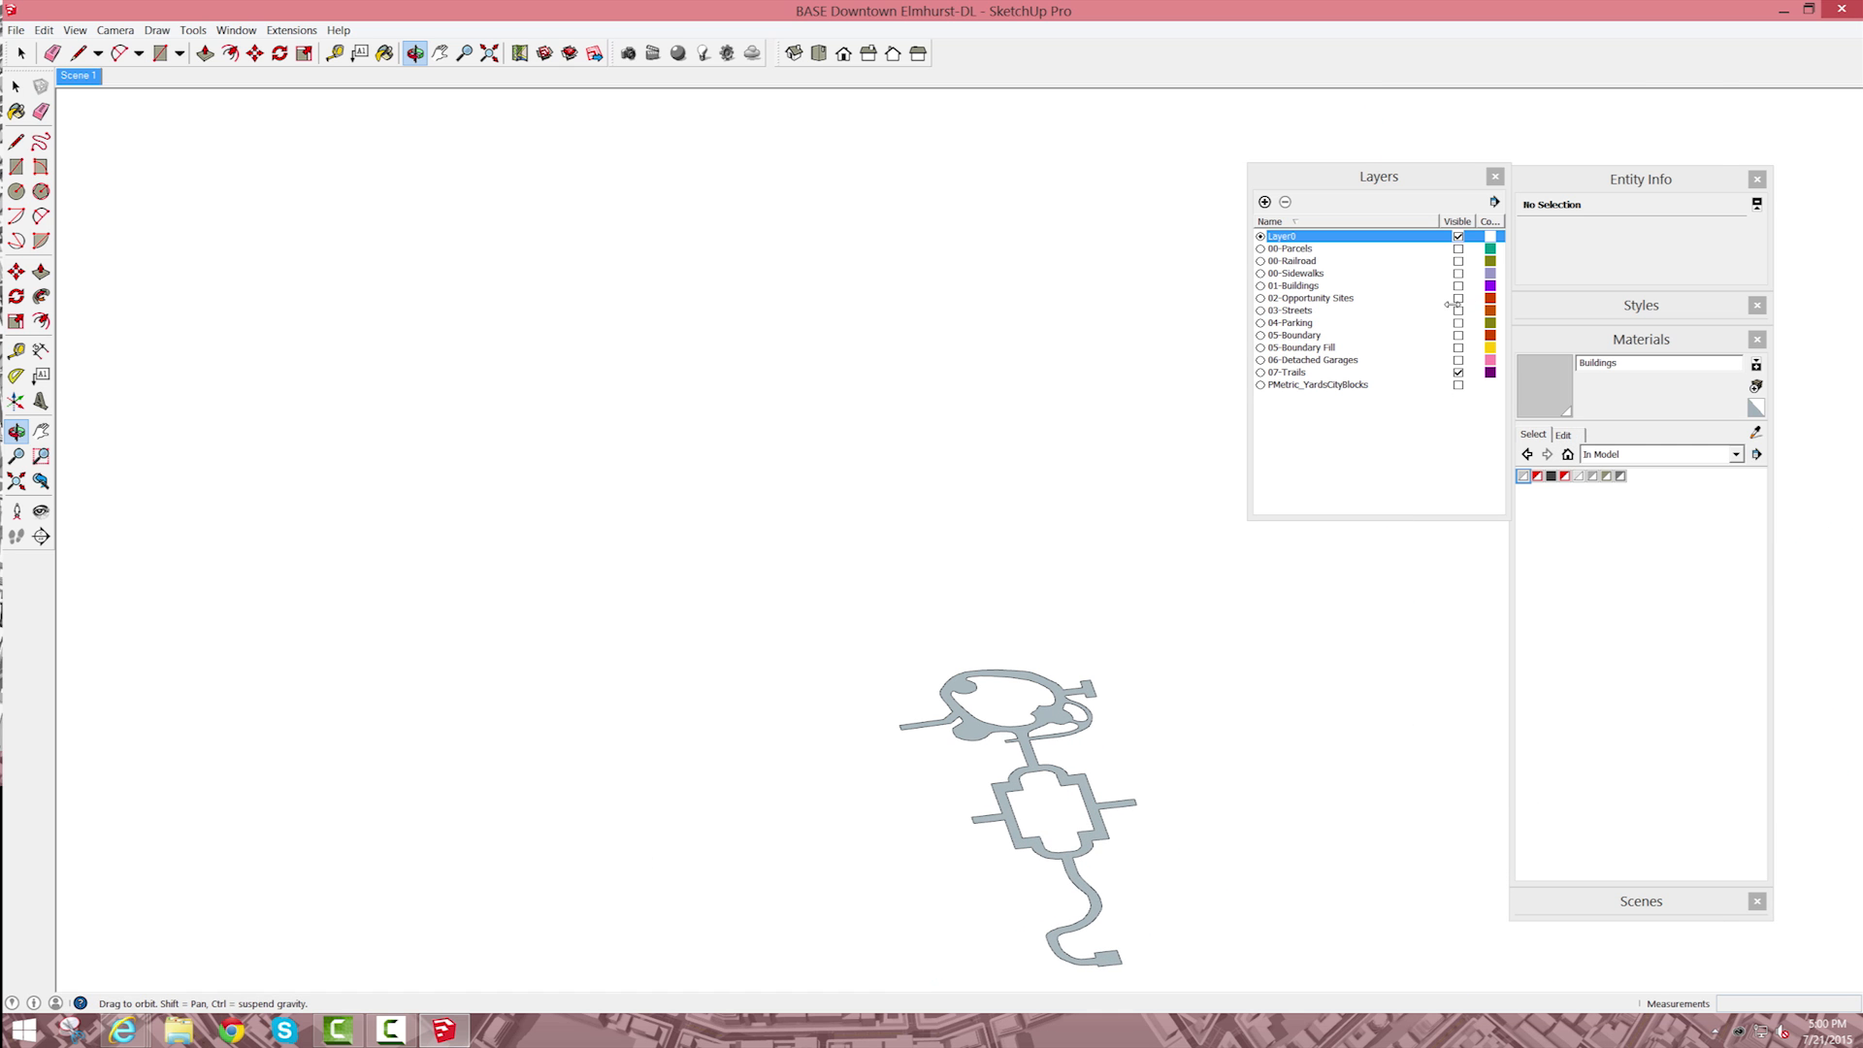
left_click(1459, 274)
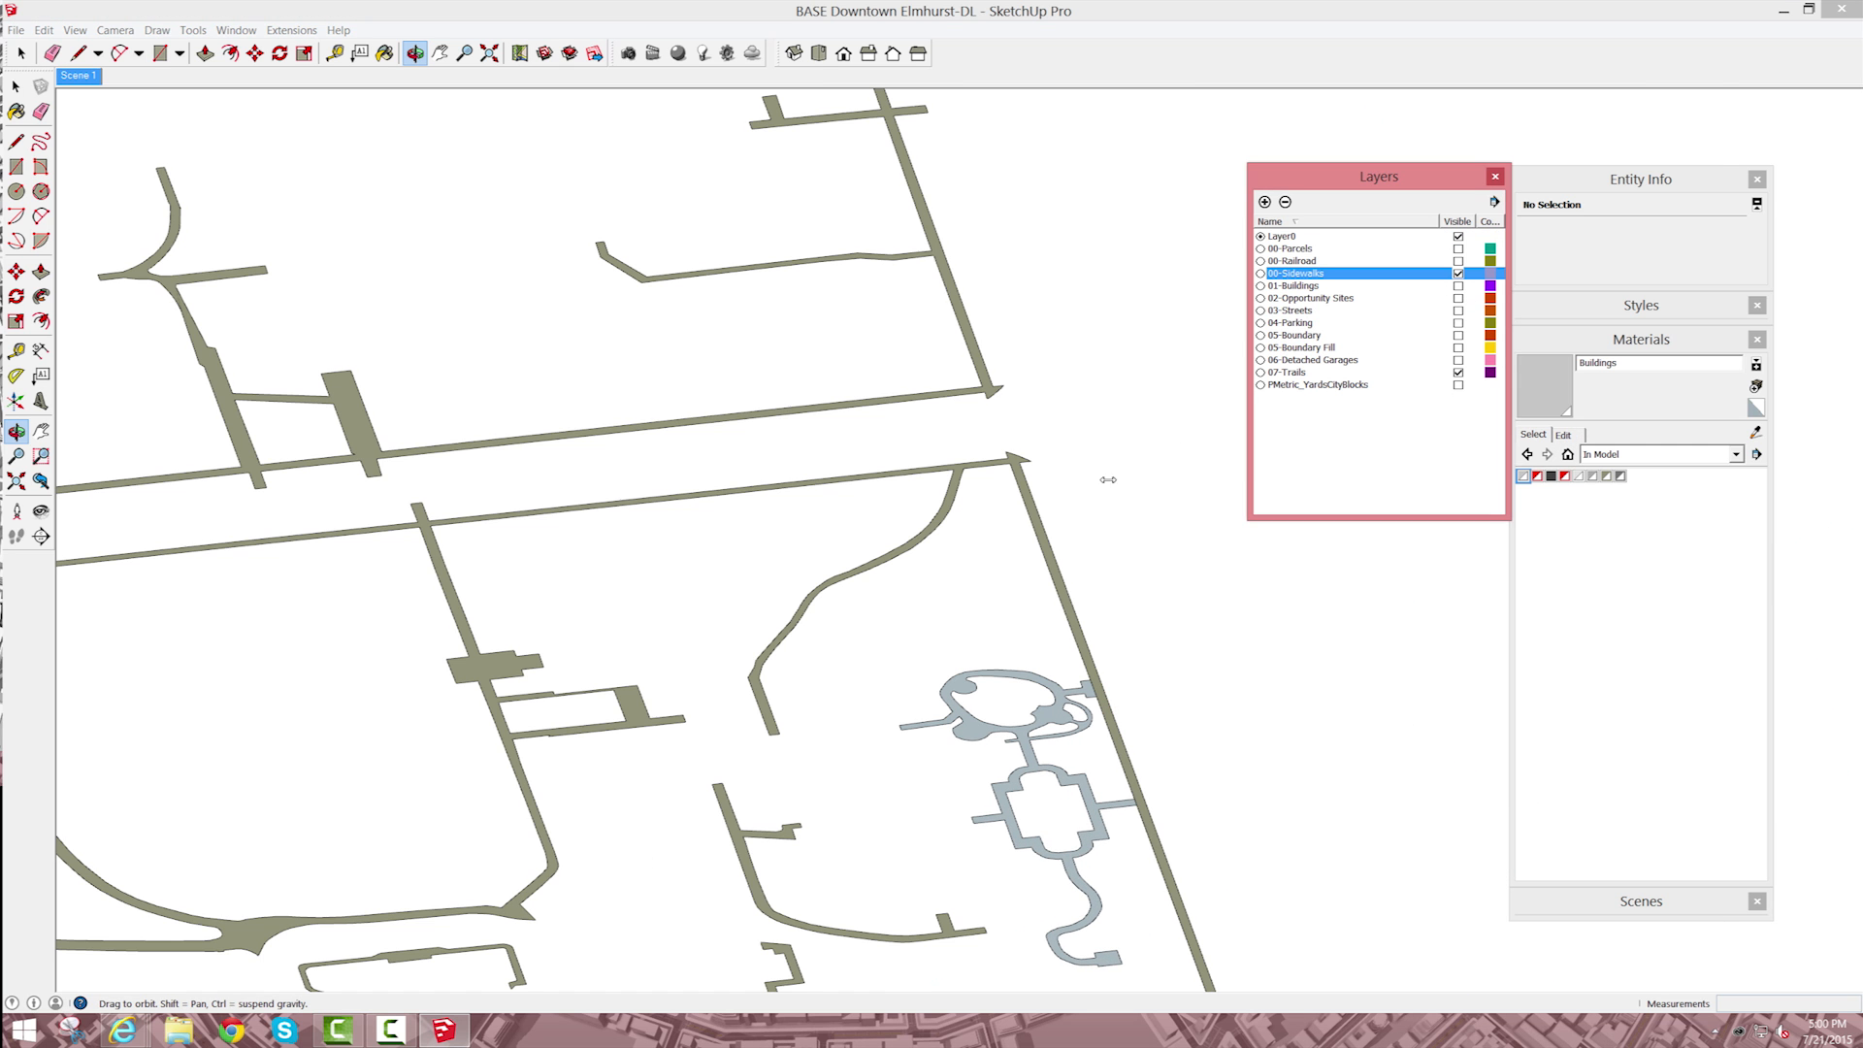
key("space")
triple_click(992, 734)
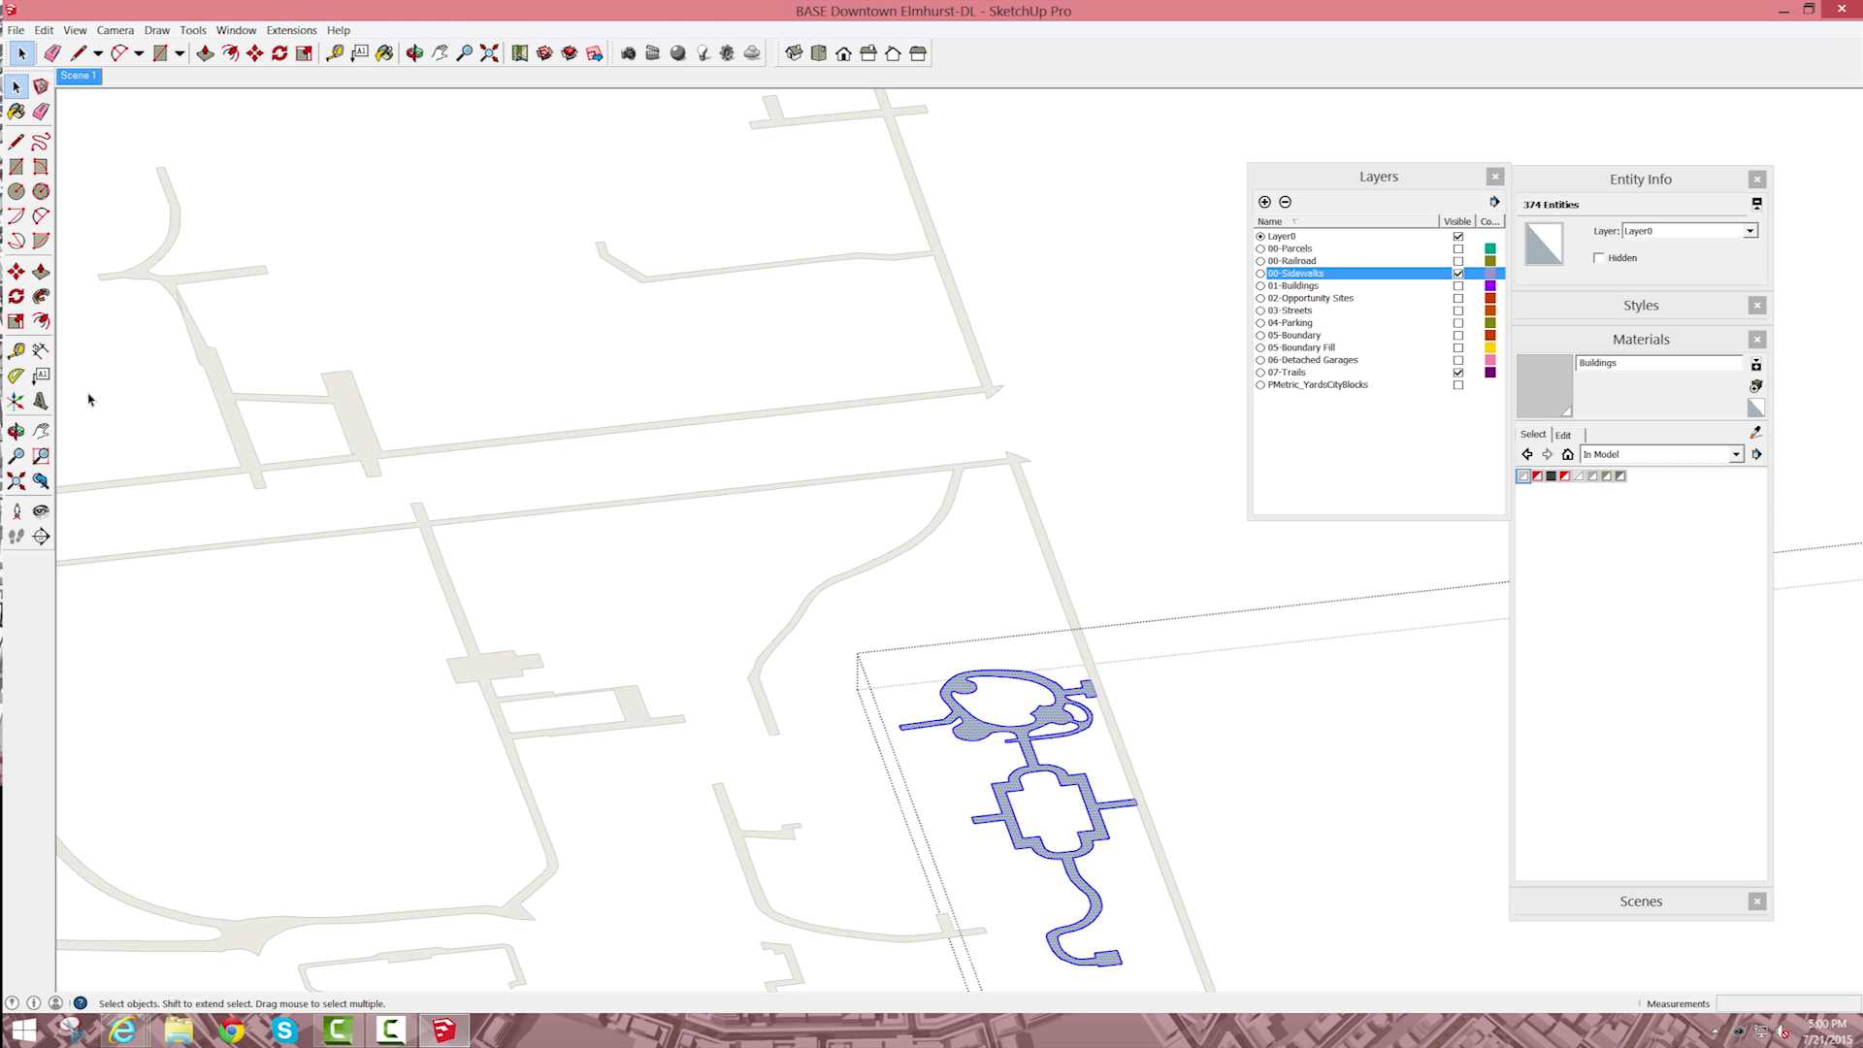
Step: Sample the Sidewalk material from a nearby sidewalk, paint the selected trails with it, and leave the group
left_click(17, 111)
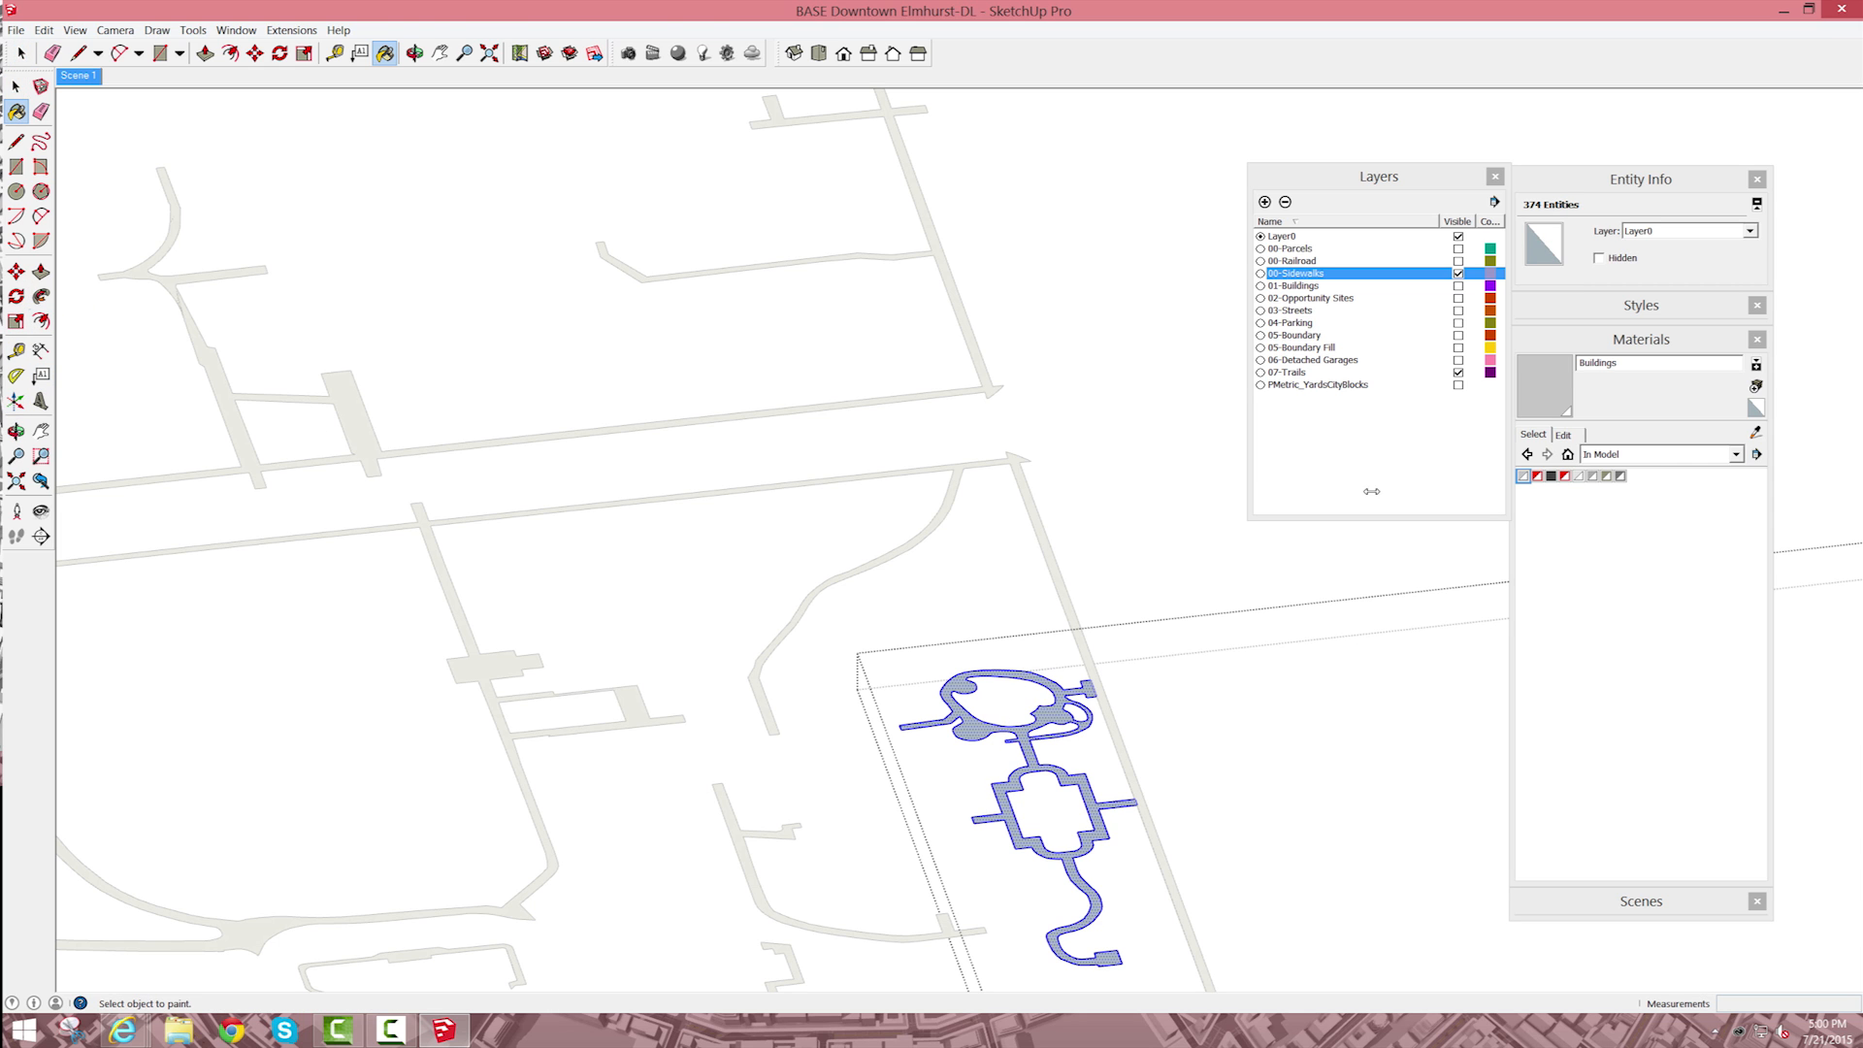
left_click(1757, 434)
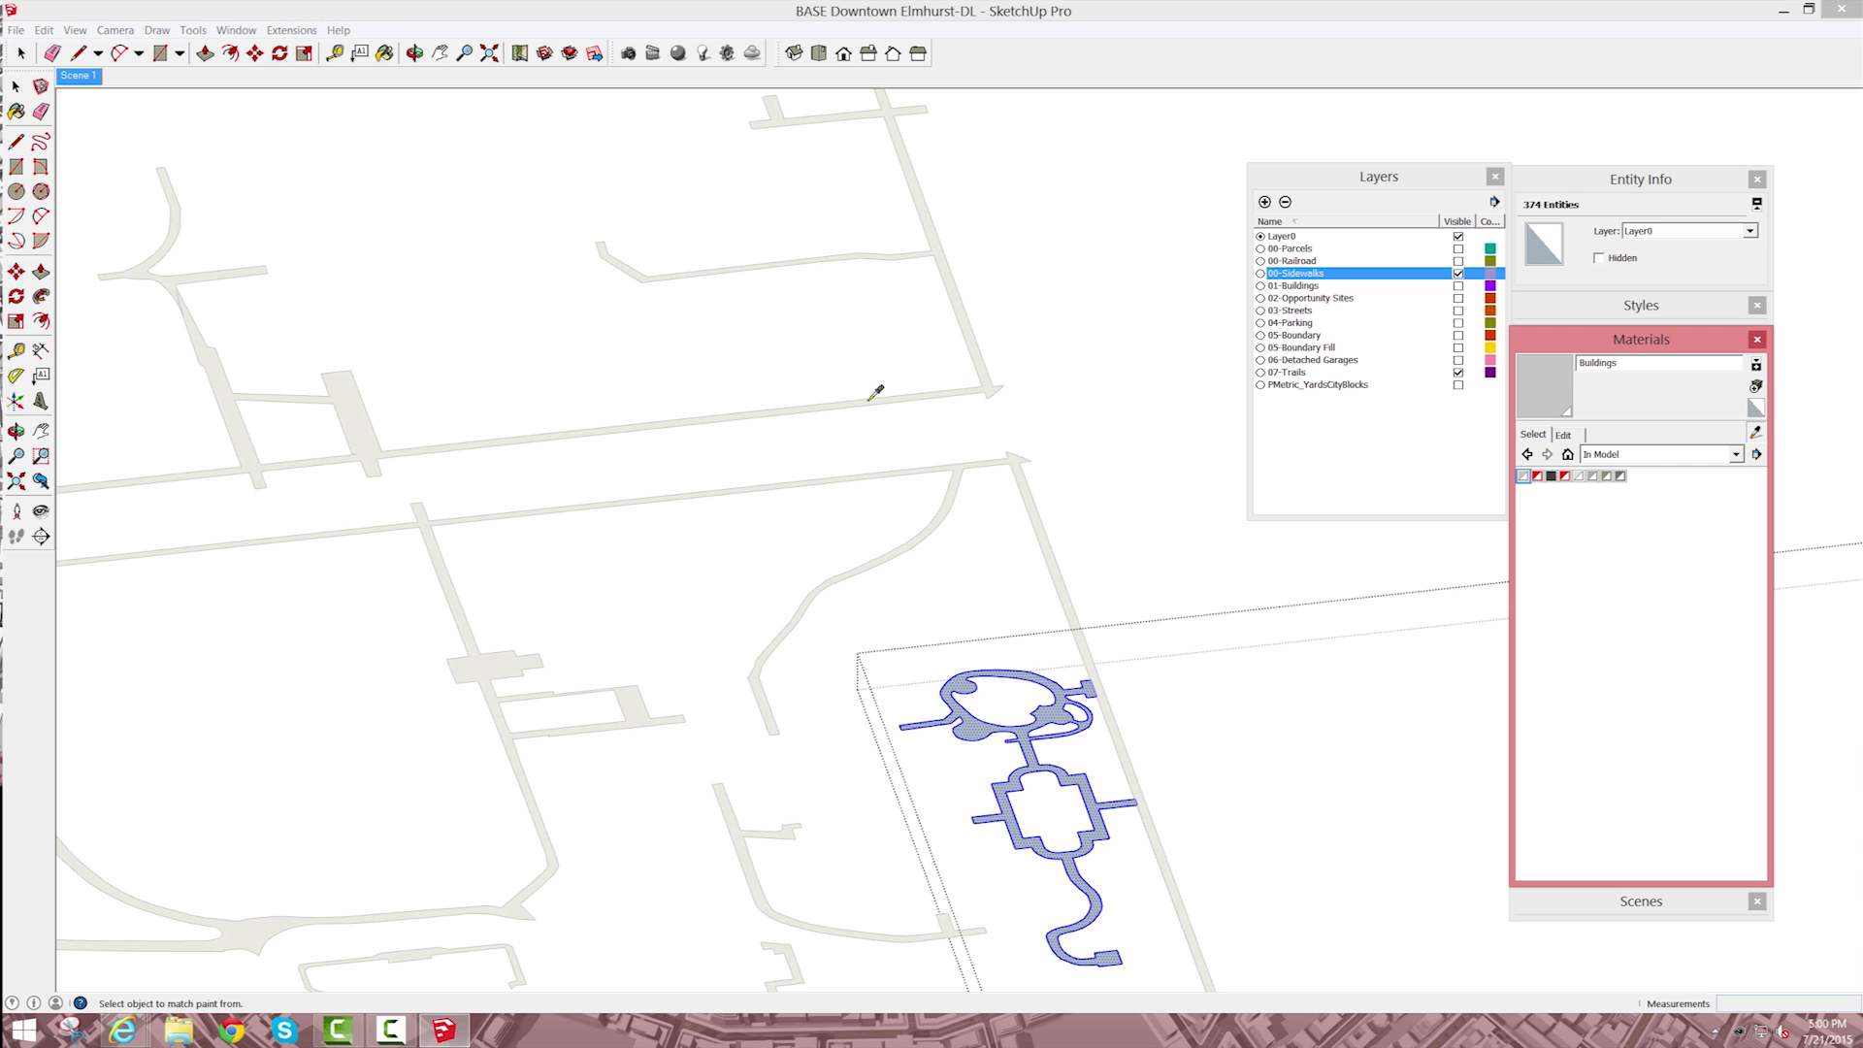
left_click(981, 389)
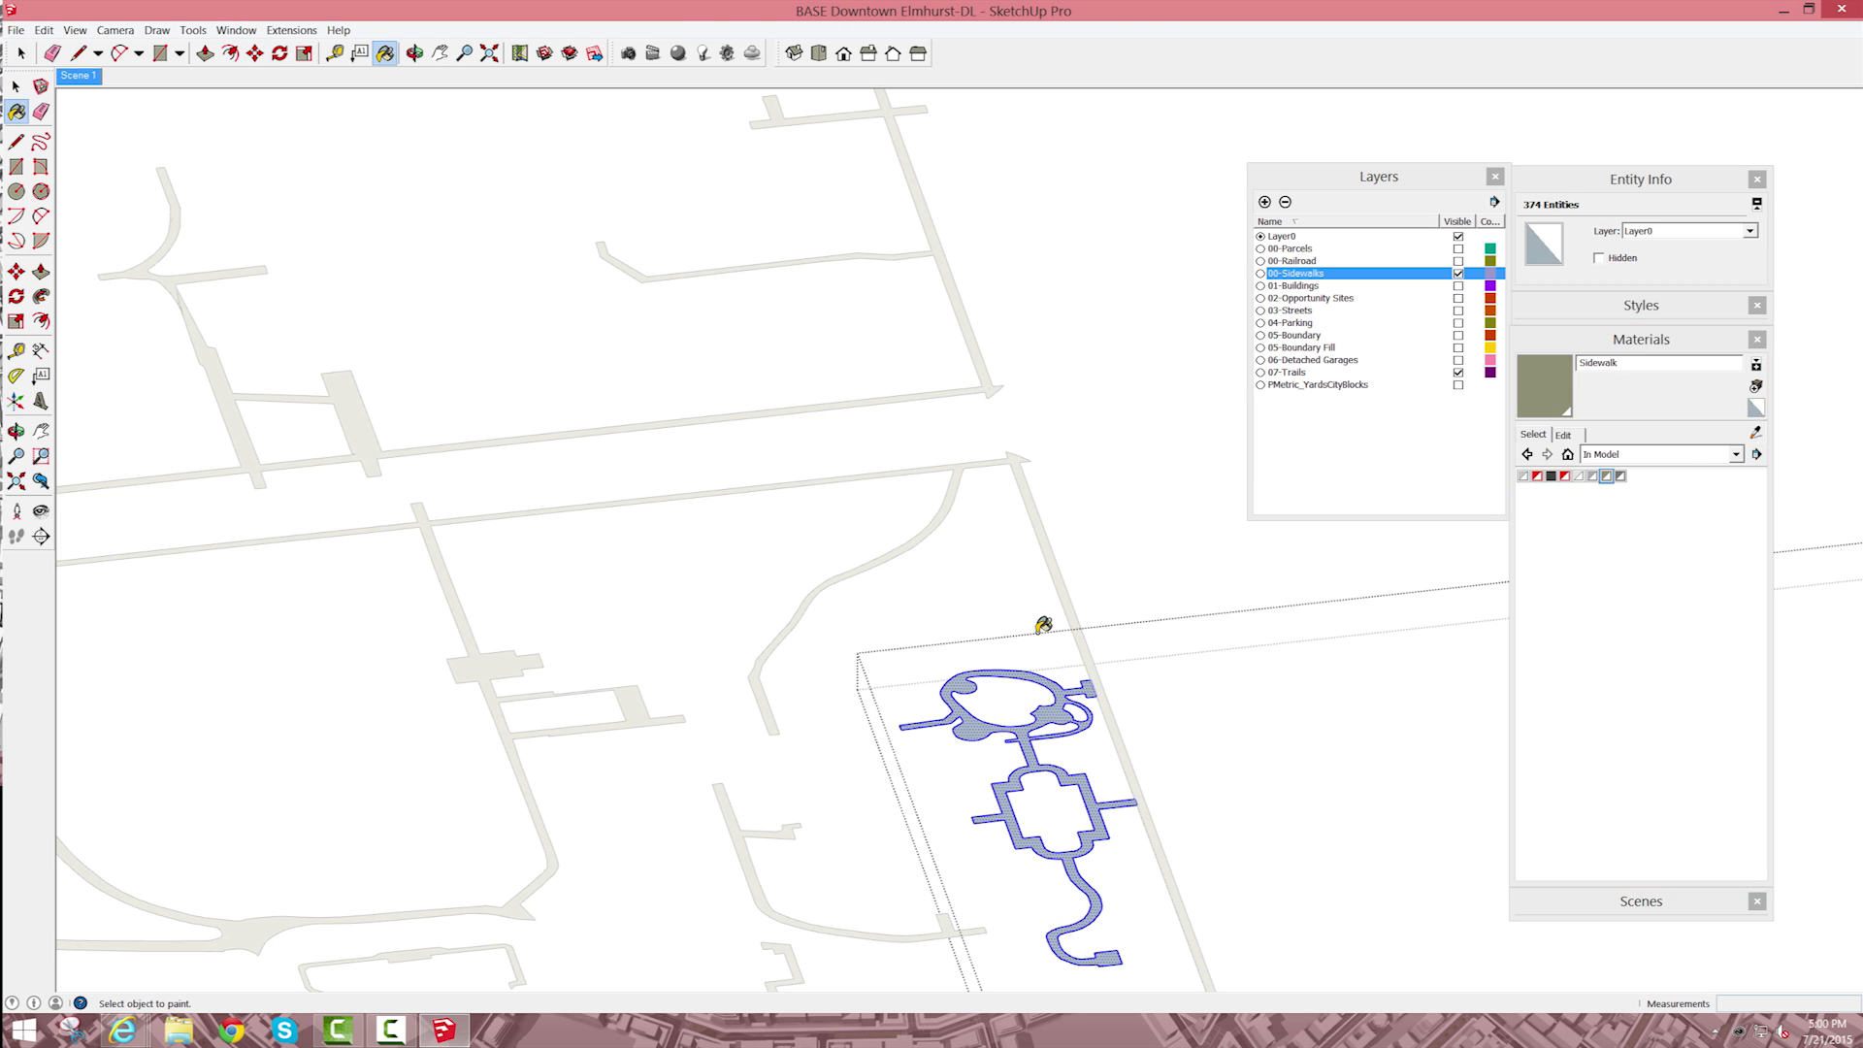
left_click(1071, 772)
key("space")
left_click(1215, 710)
scroll(1427, 632, "down", 3)
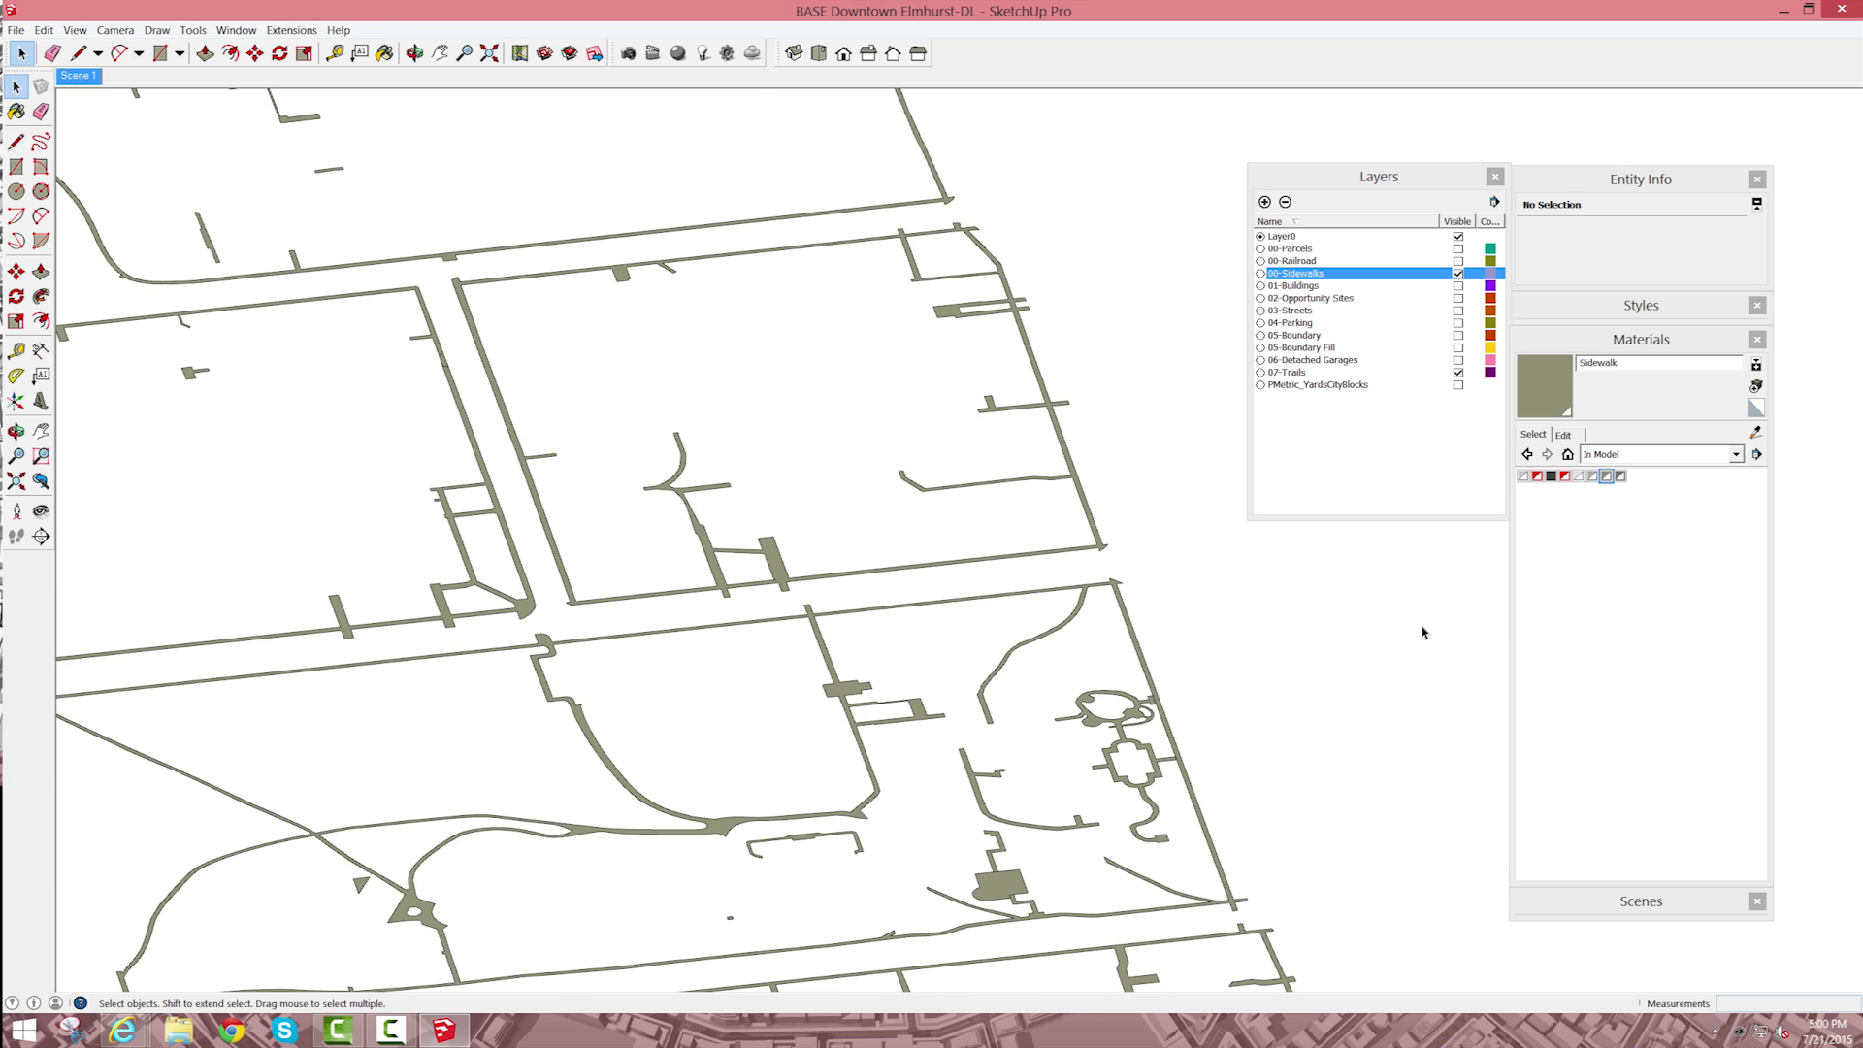
Step: Show the 05-Boundary and 05-Boundary Fill layers with the sidewalks and trails, keeping 06-Detached Garages hidden
left_click(1458, 360)
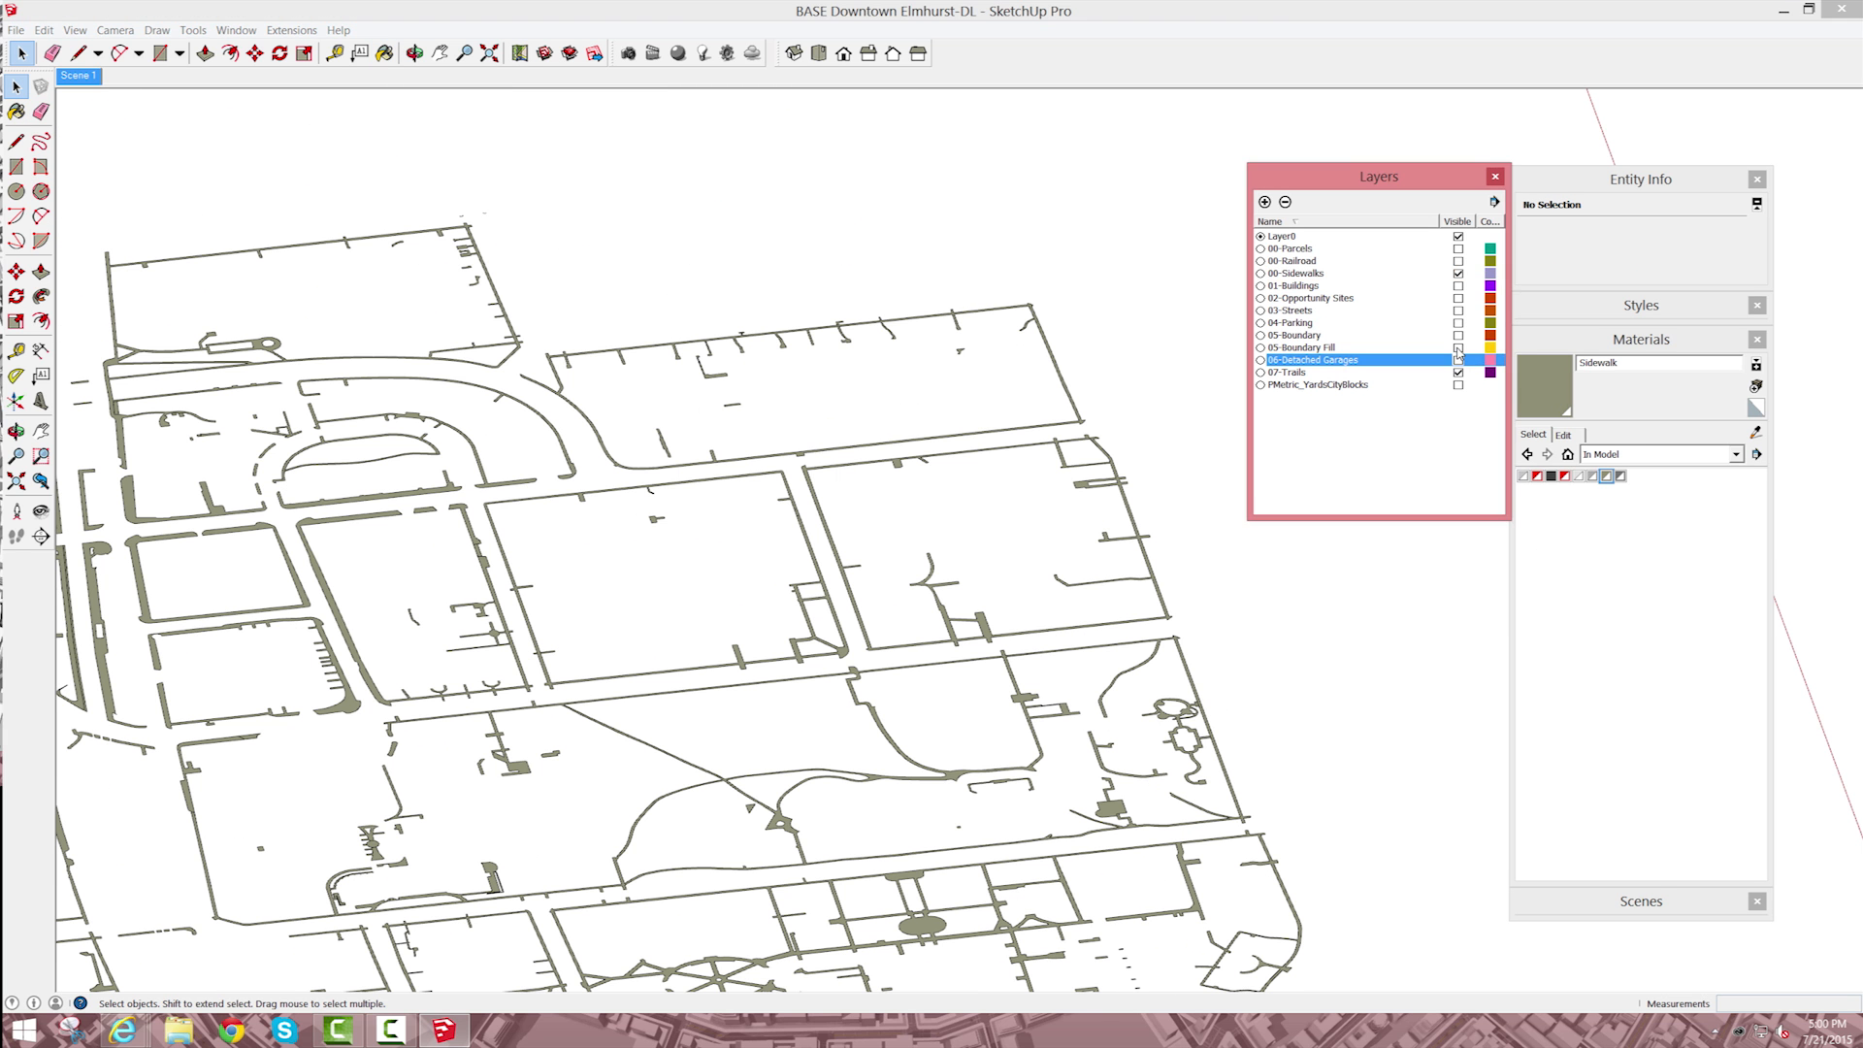
left_click(1458, 347)
left_click(1458, 335)
left_click(1459, 360)
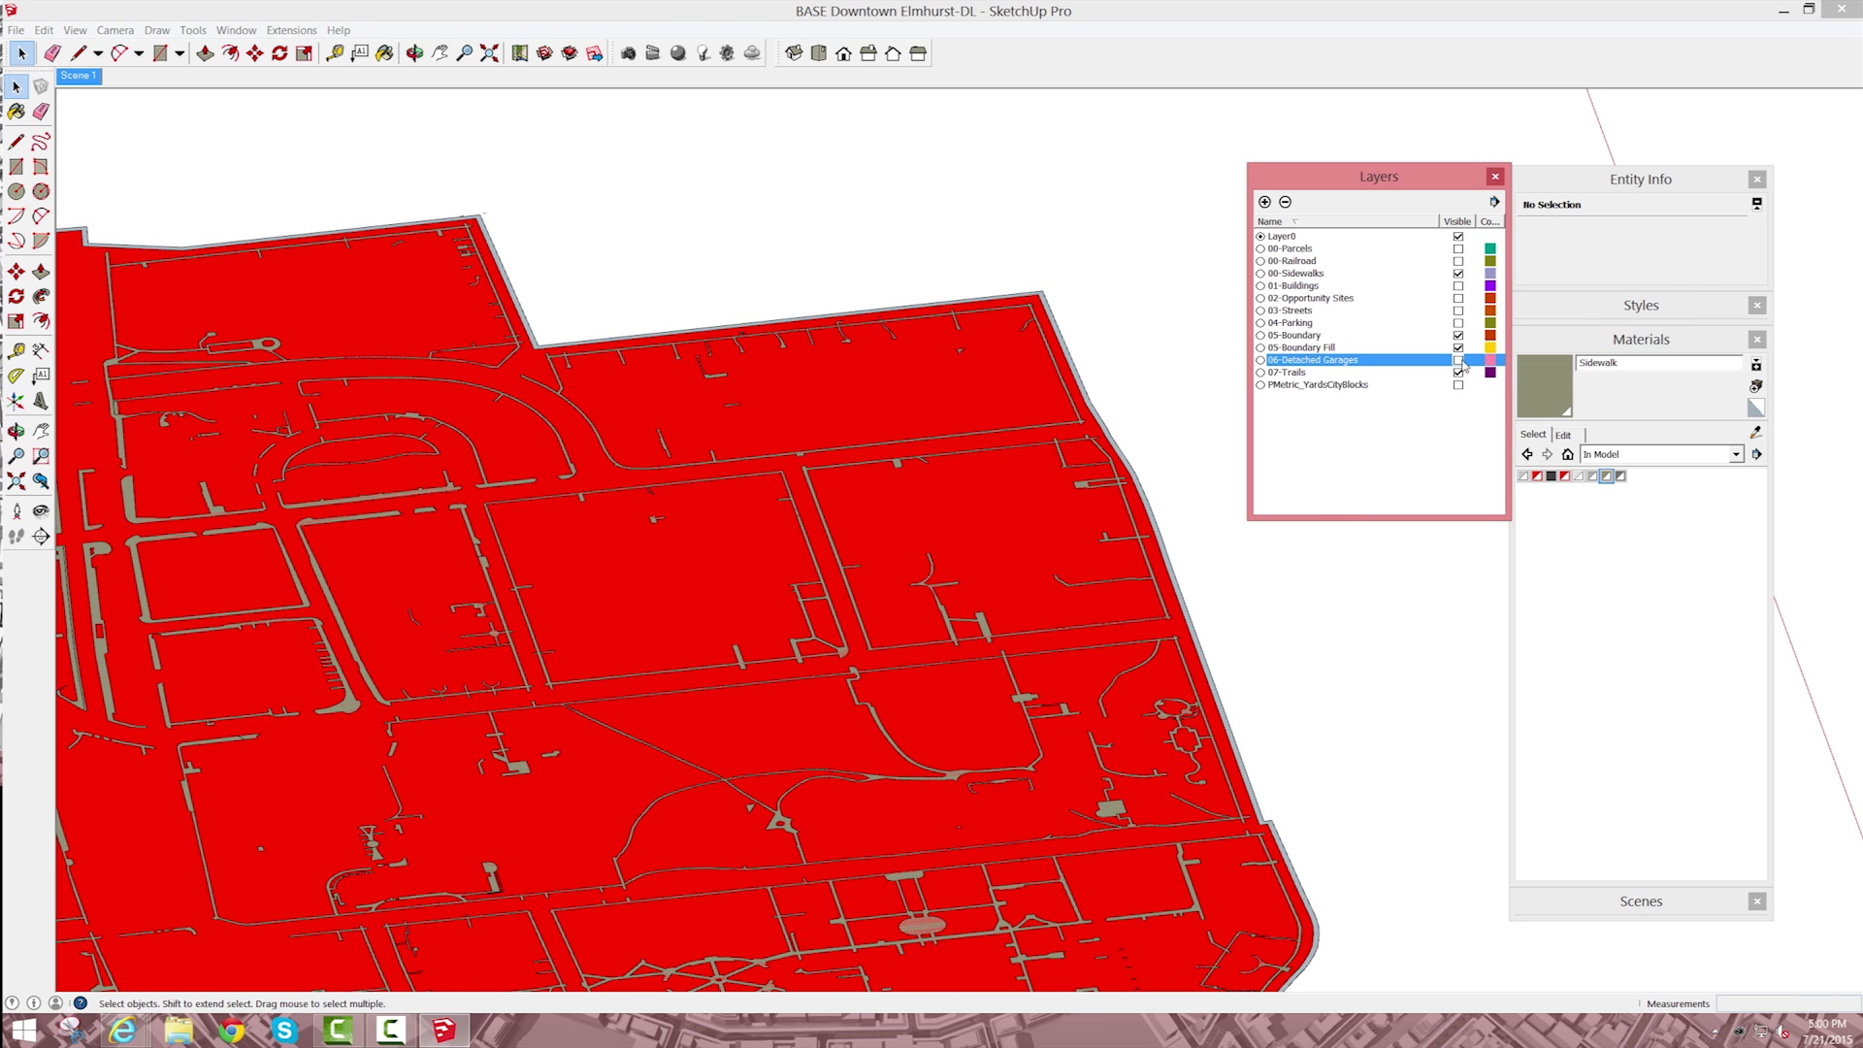
Step: Hide the boundary fill, trails, boundary and sidewalks layers, briefly previewing 04-Parking
left_click(1458, 348)
left_click(1459, 372)
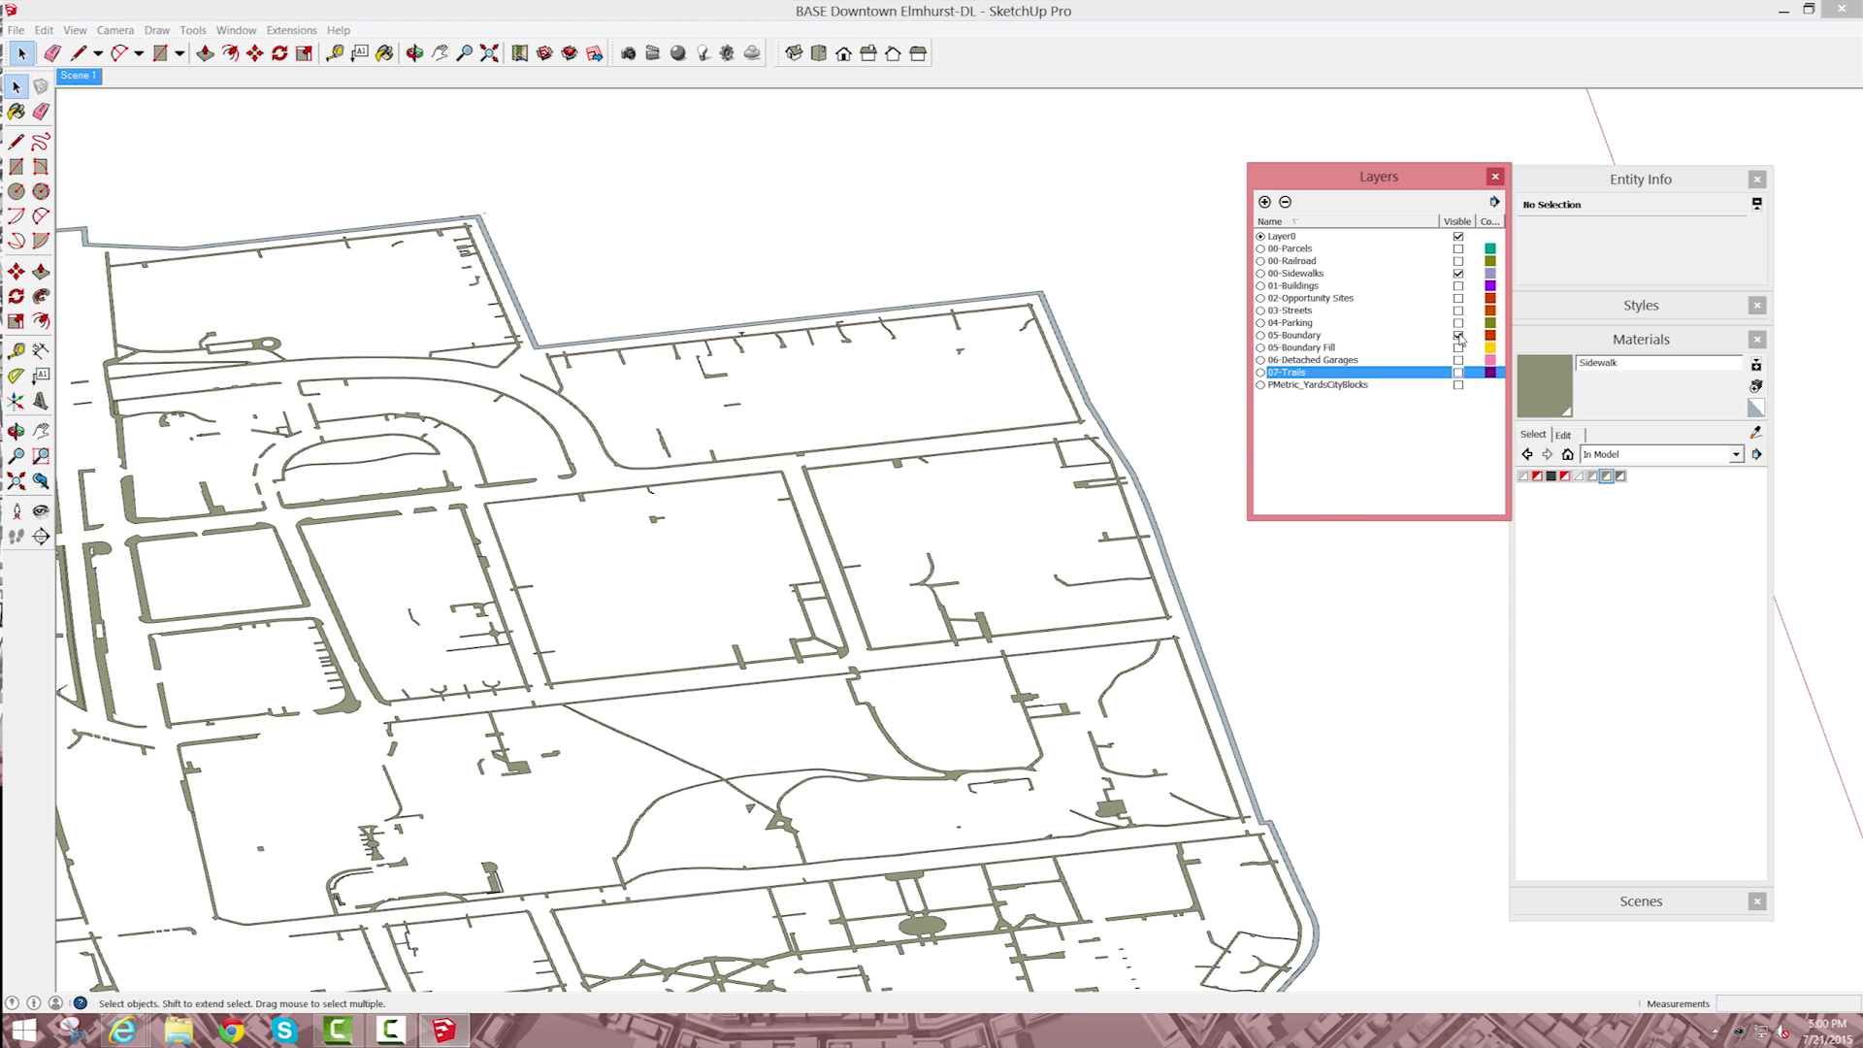
left_click(1459, 335)
left_click(1458, 323)
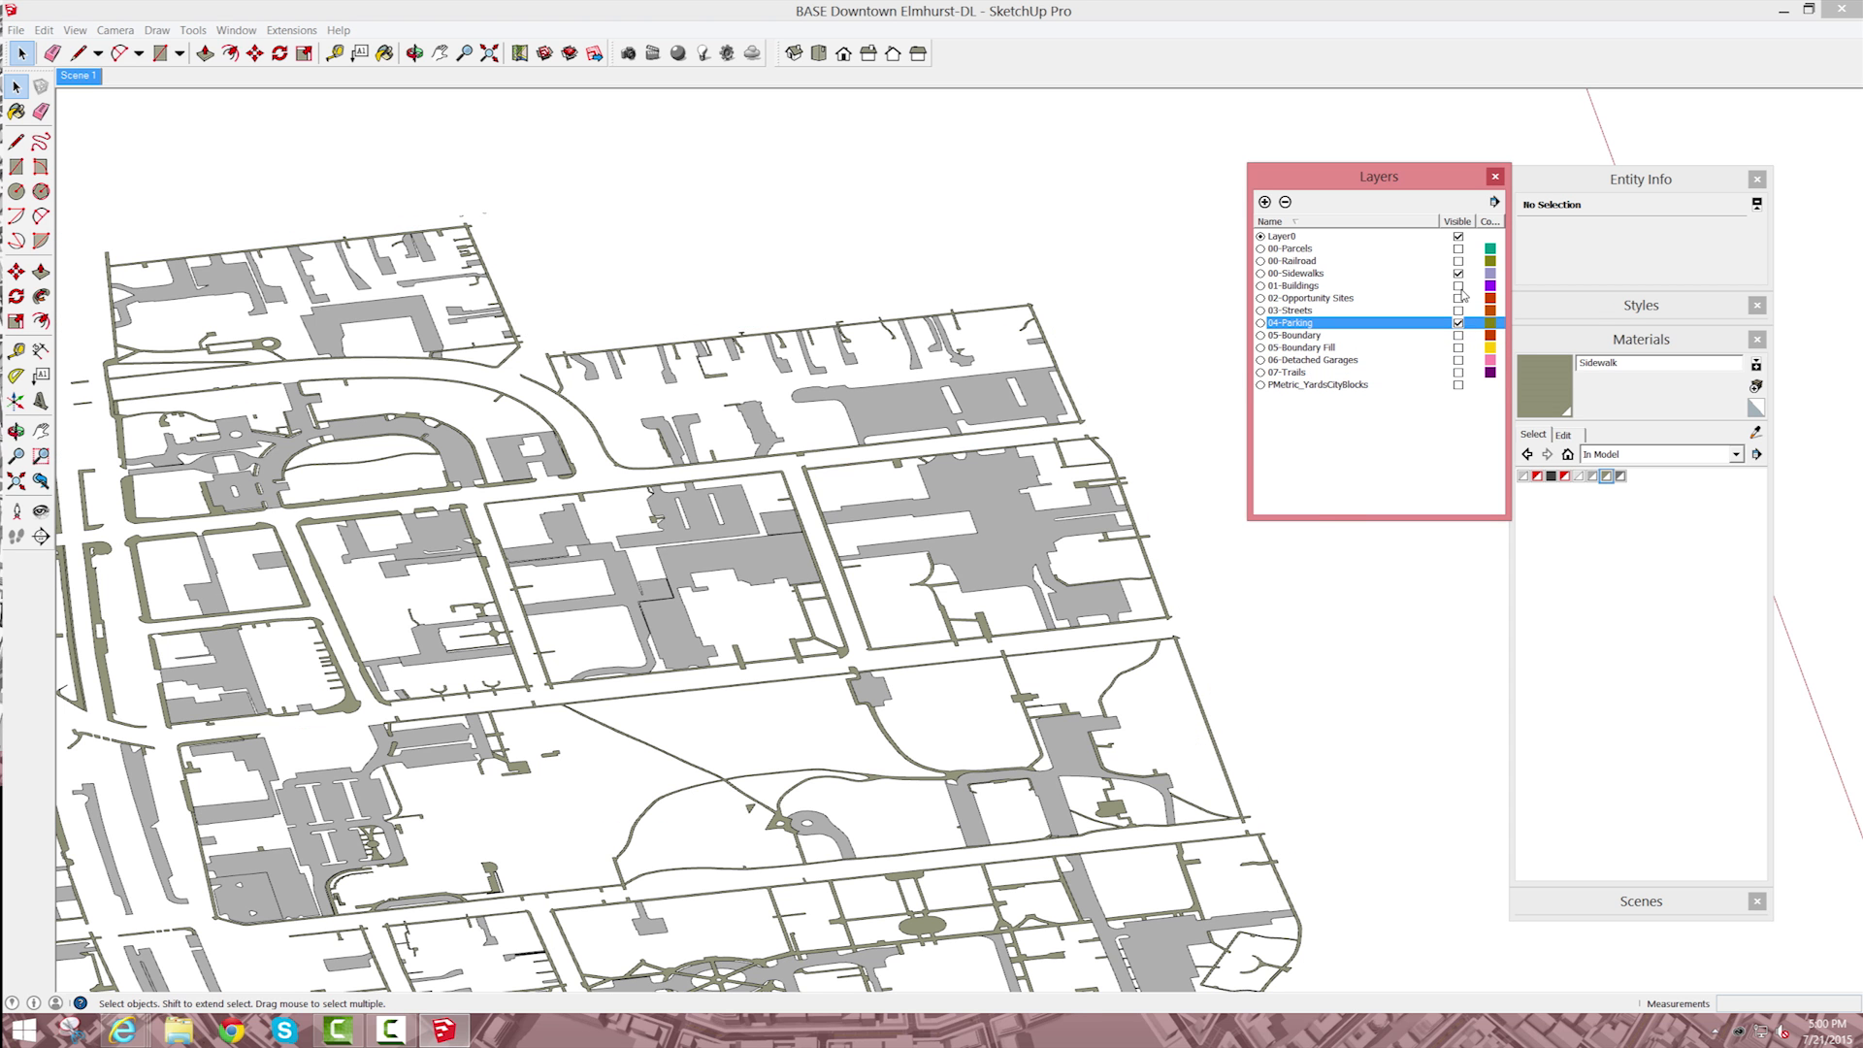
left_click(1458, 322)
left_click(1458, 273)
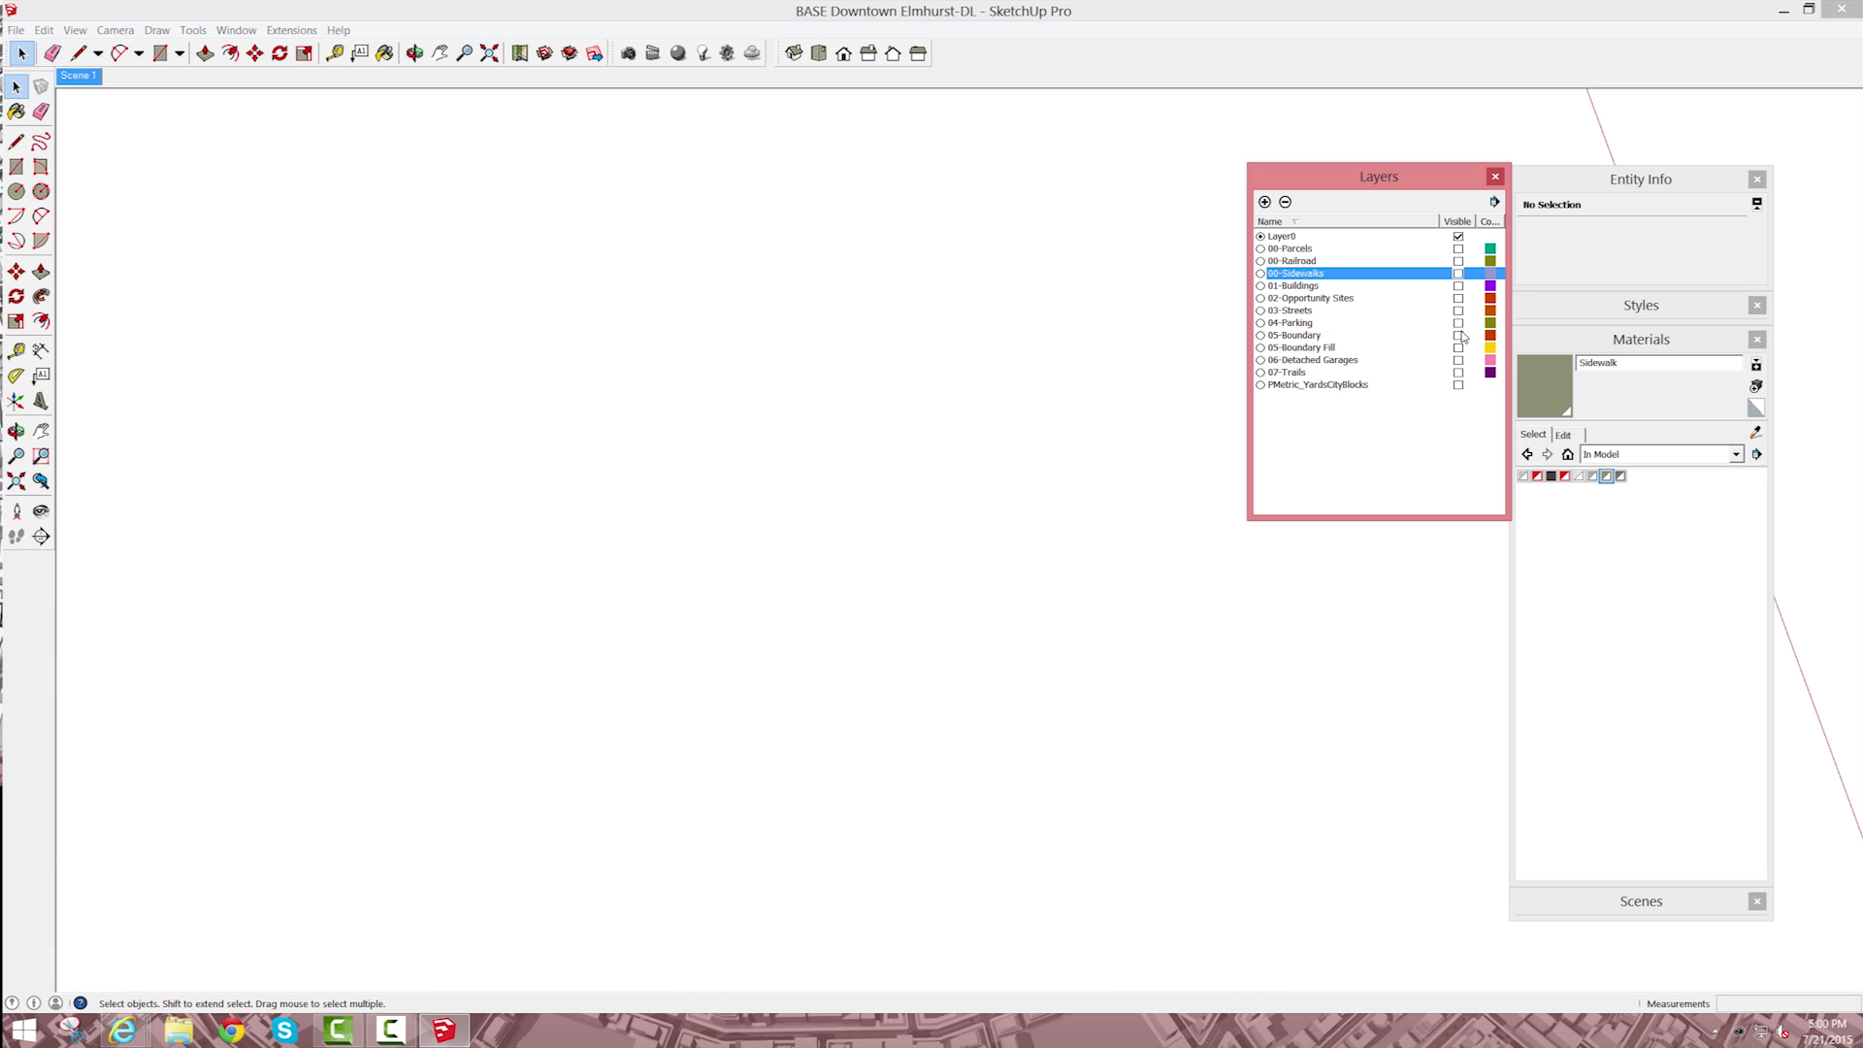
Step: Check the 05-Boundary layer by itself, hide it, and isolate the 05-Boundary Fill layer across the whole site
left_click(1458, 335)
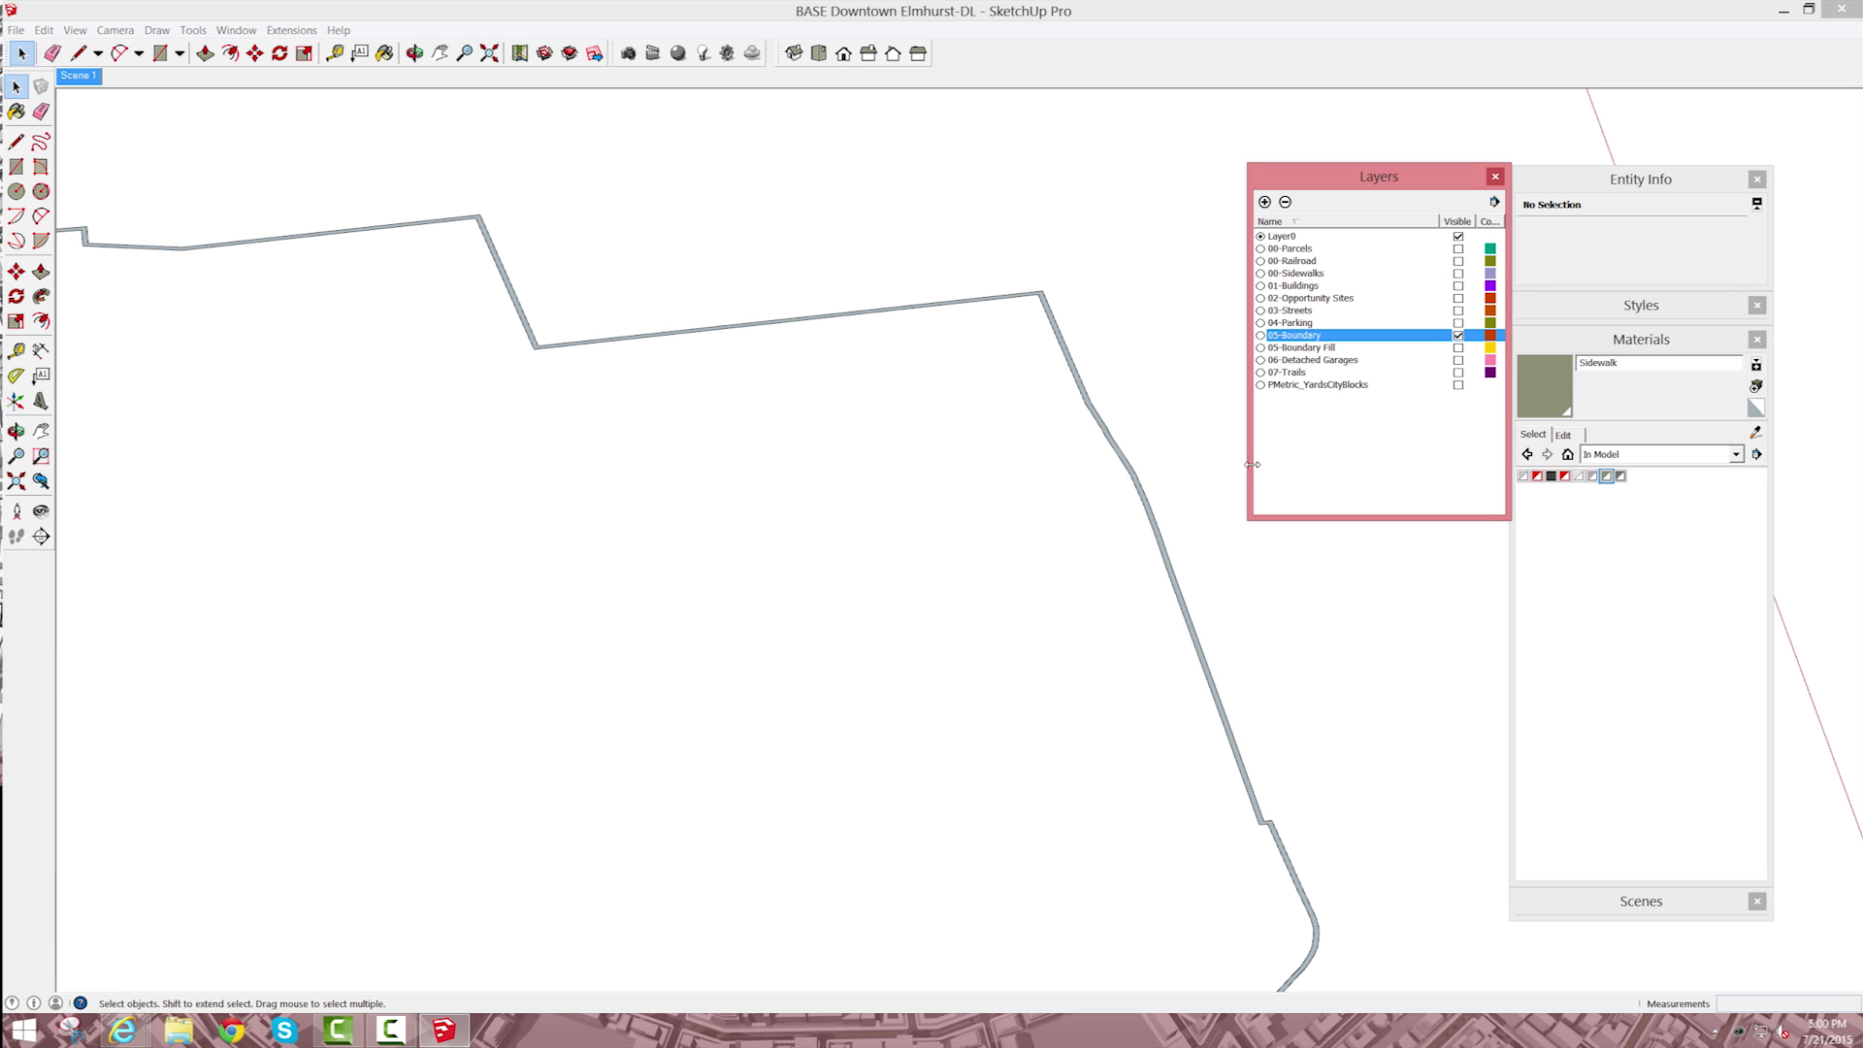
left_click(1458, 334)
left_click(1459, 347)
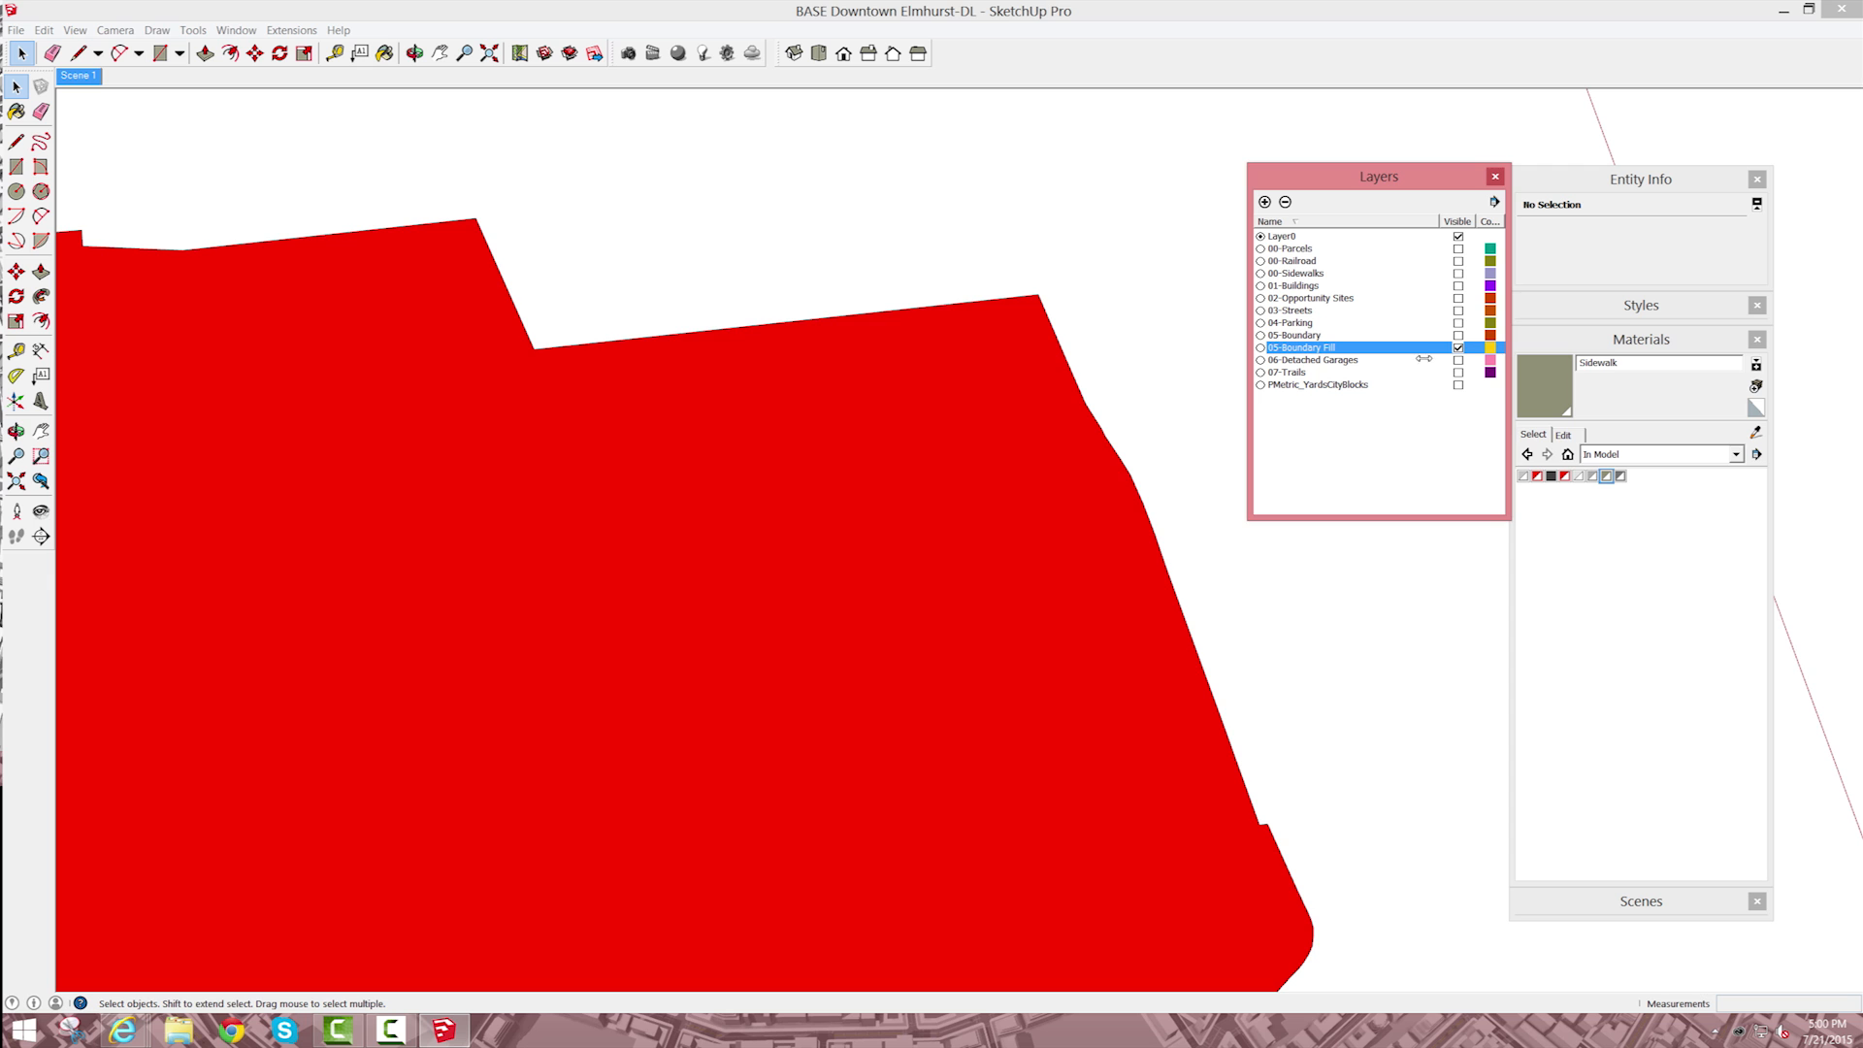
left_click(1182, 561)
scroll(970, 568, "down", 5)
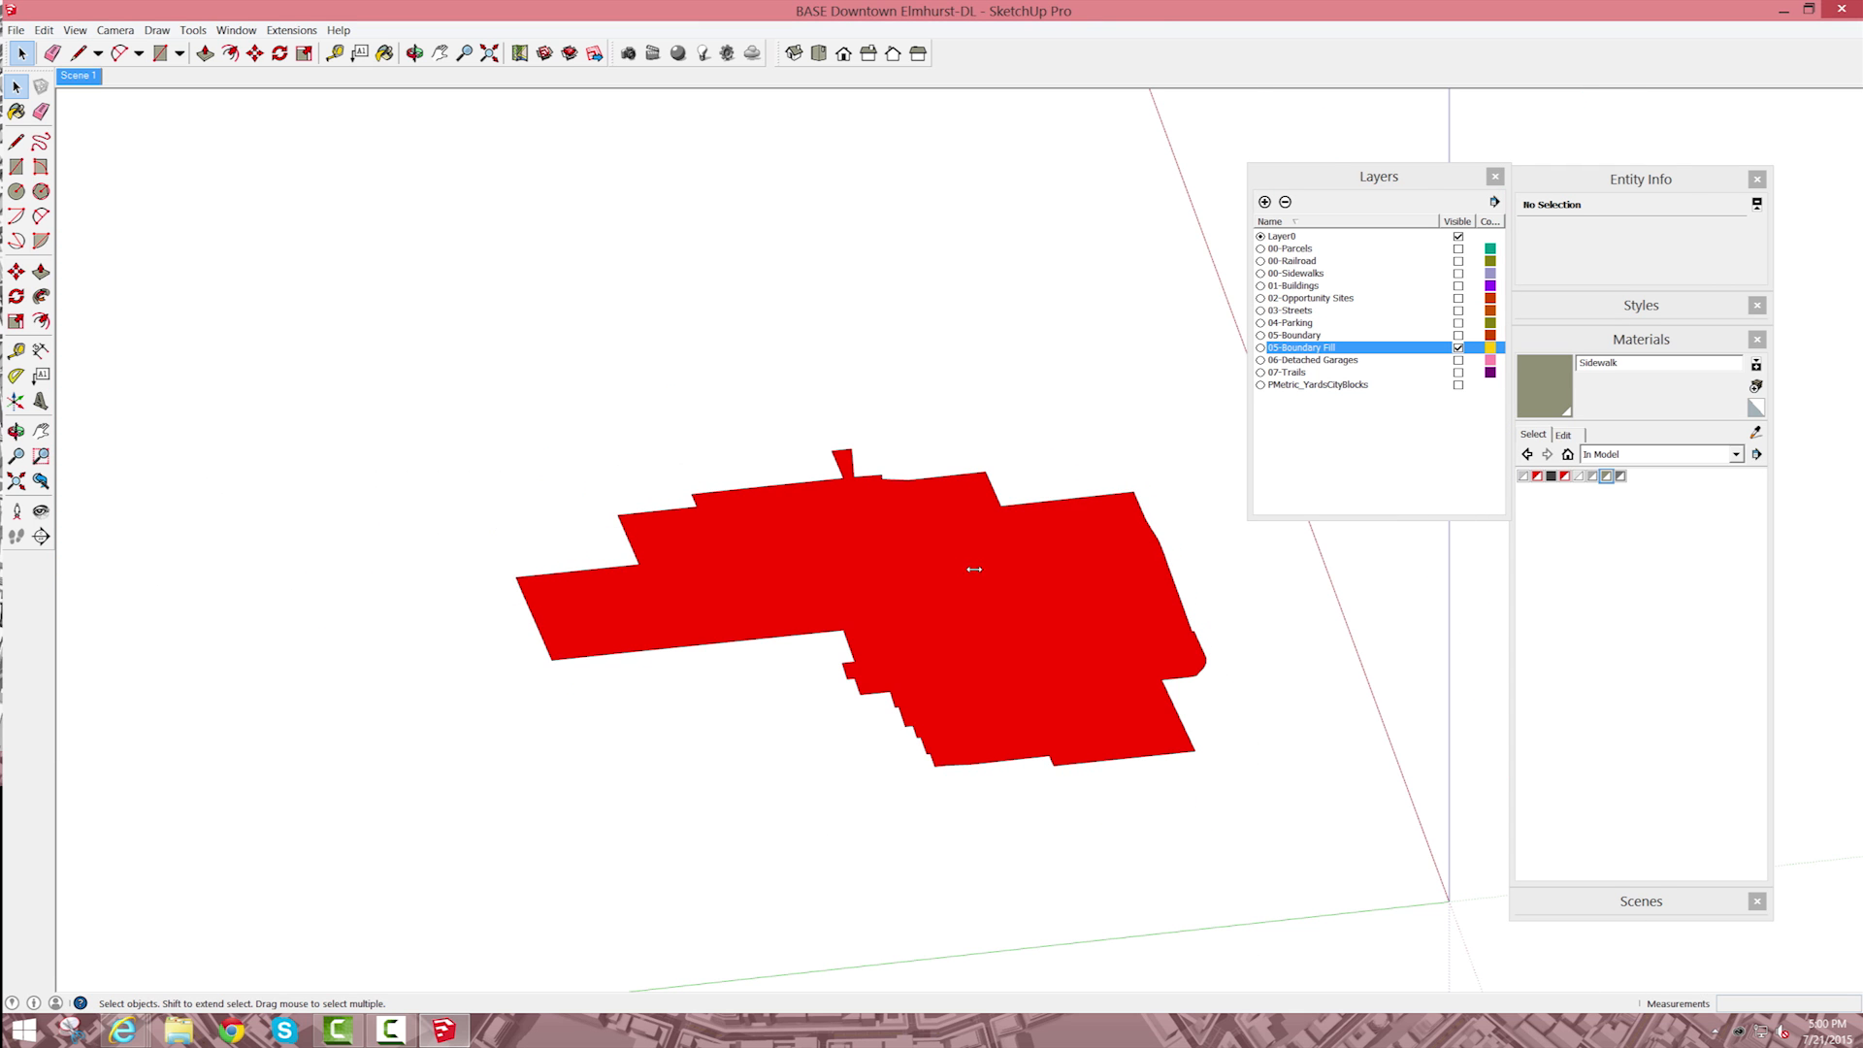
Step: Select all faces of the boundary fill and paint them with Color_E15 from the Colors material library
triple_click(986, 578)
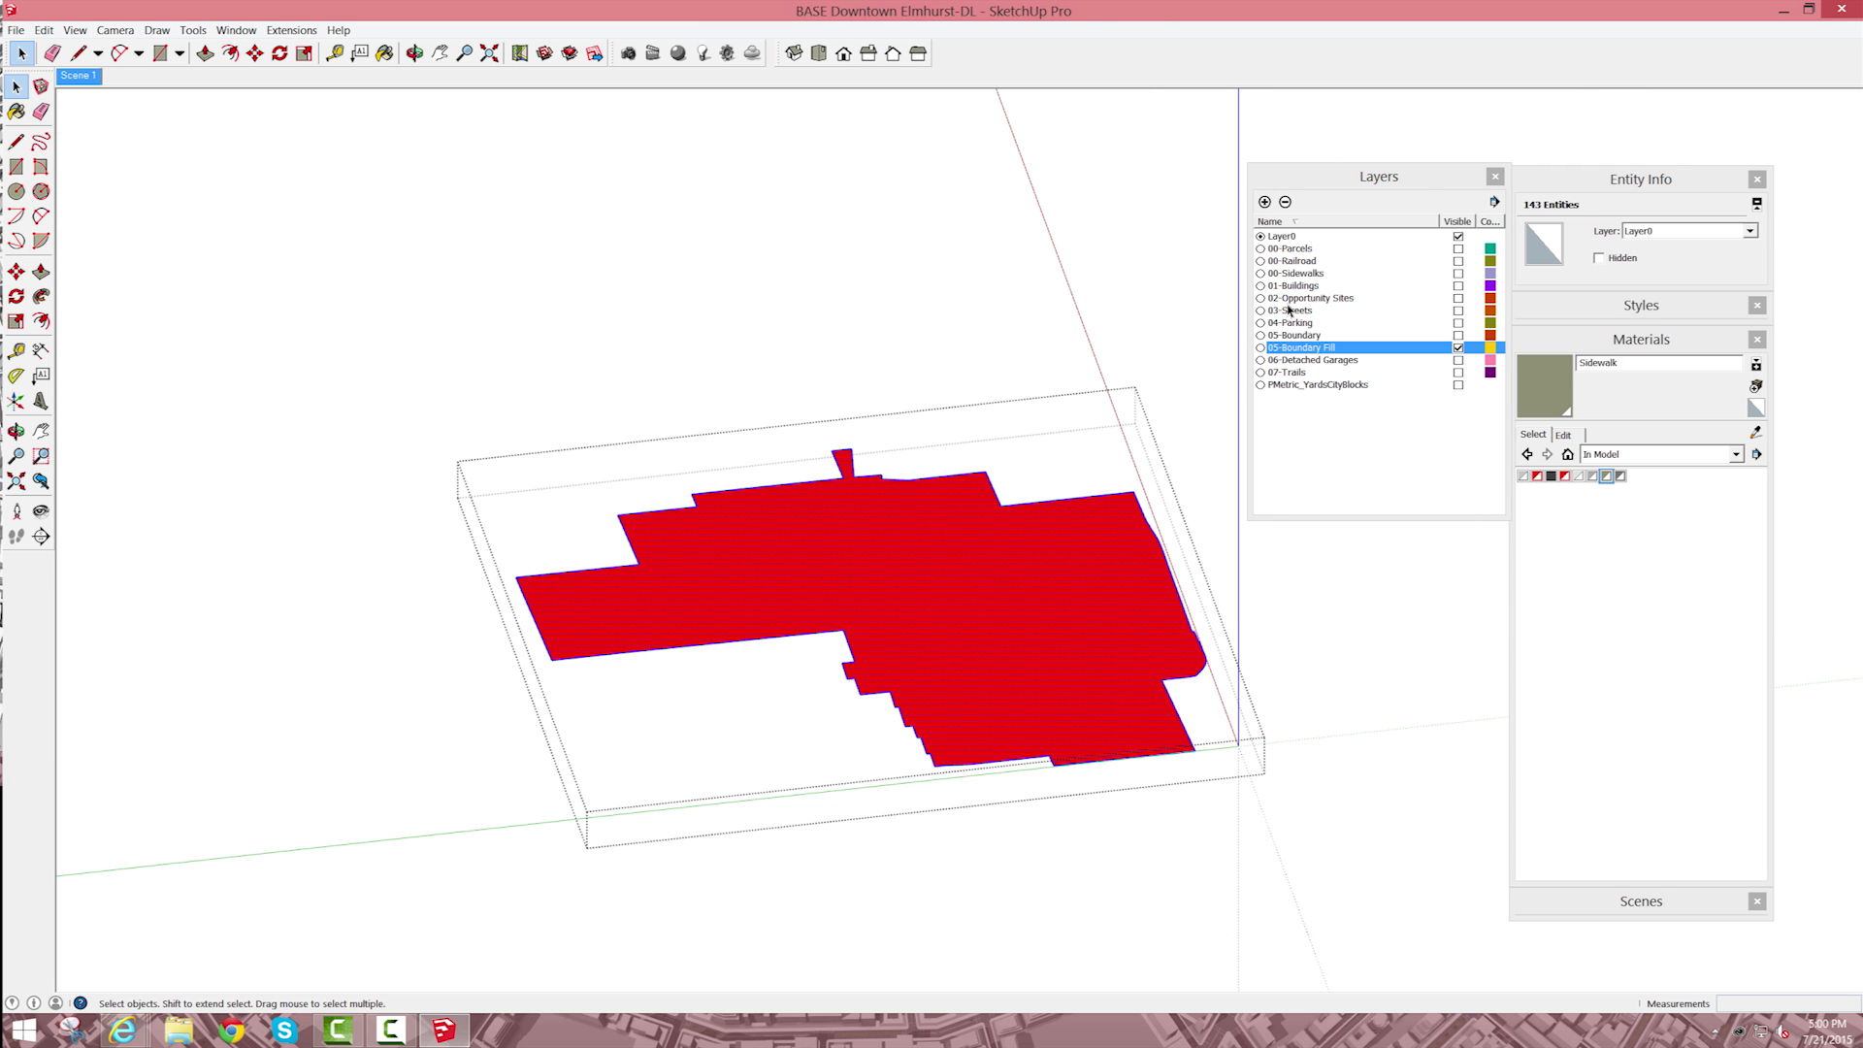
key("b")
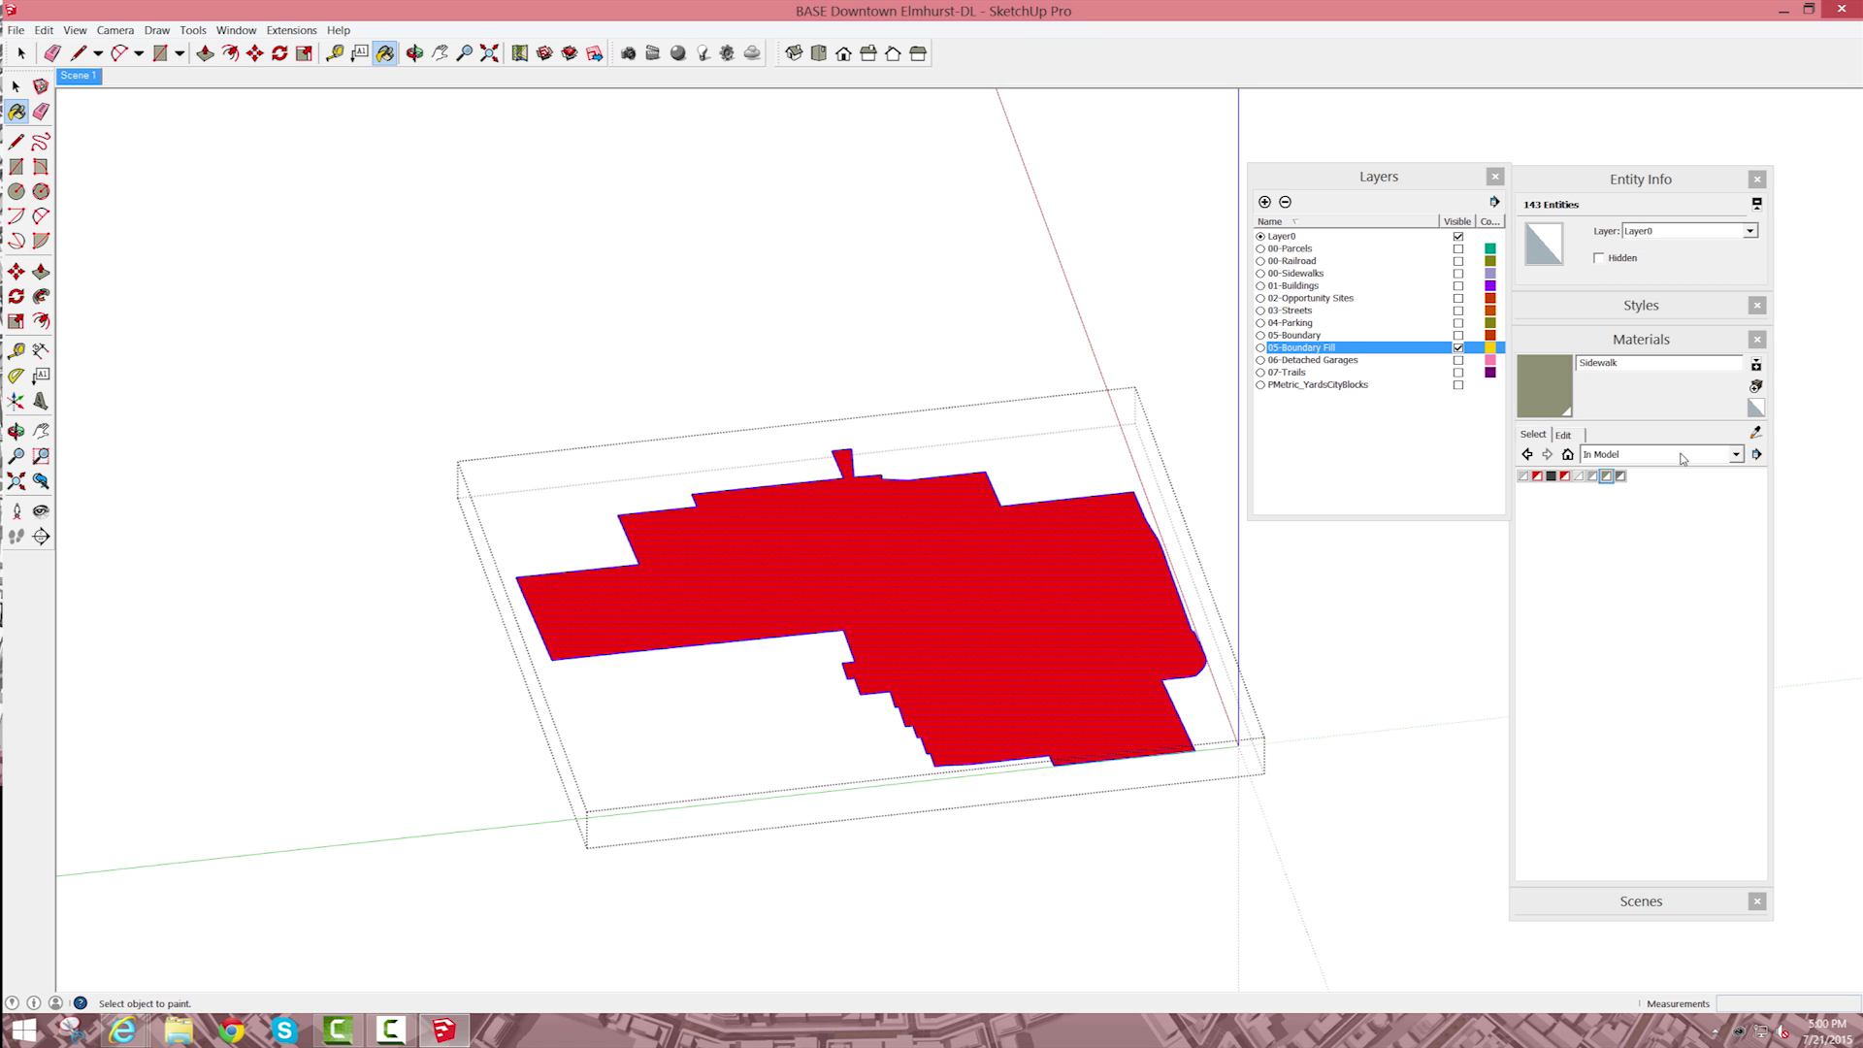
left_click(1735, 456)
left_click(1756, 454)
left_click(1735, 455)
left_click(1613, 545)
left_click_drag(1759, 491, 1759, 550)
left_click(1712, 687)
left_click(1039, 509)
key("space")
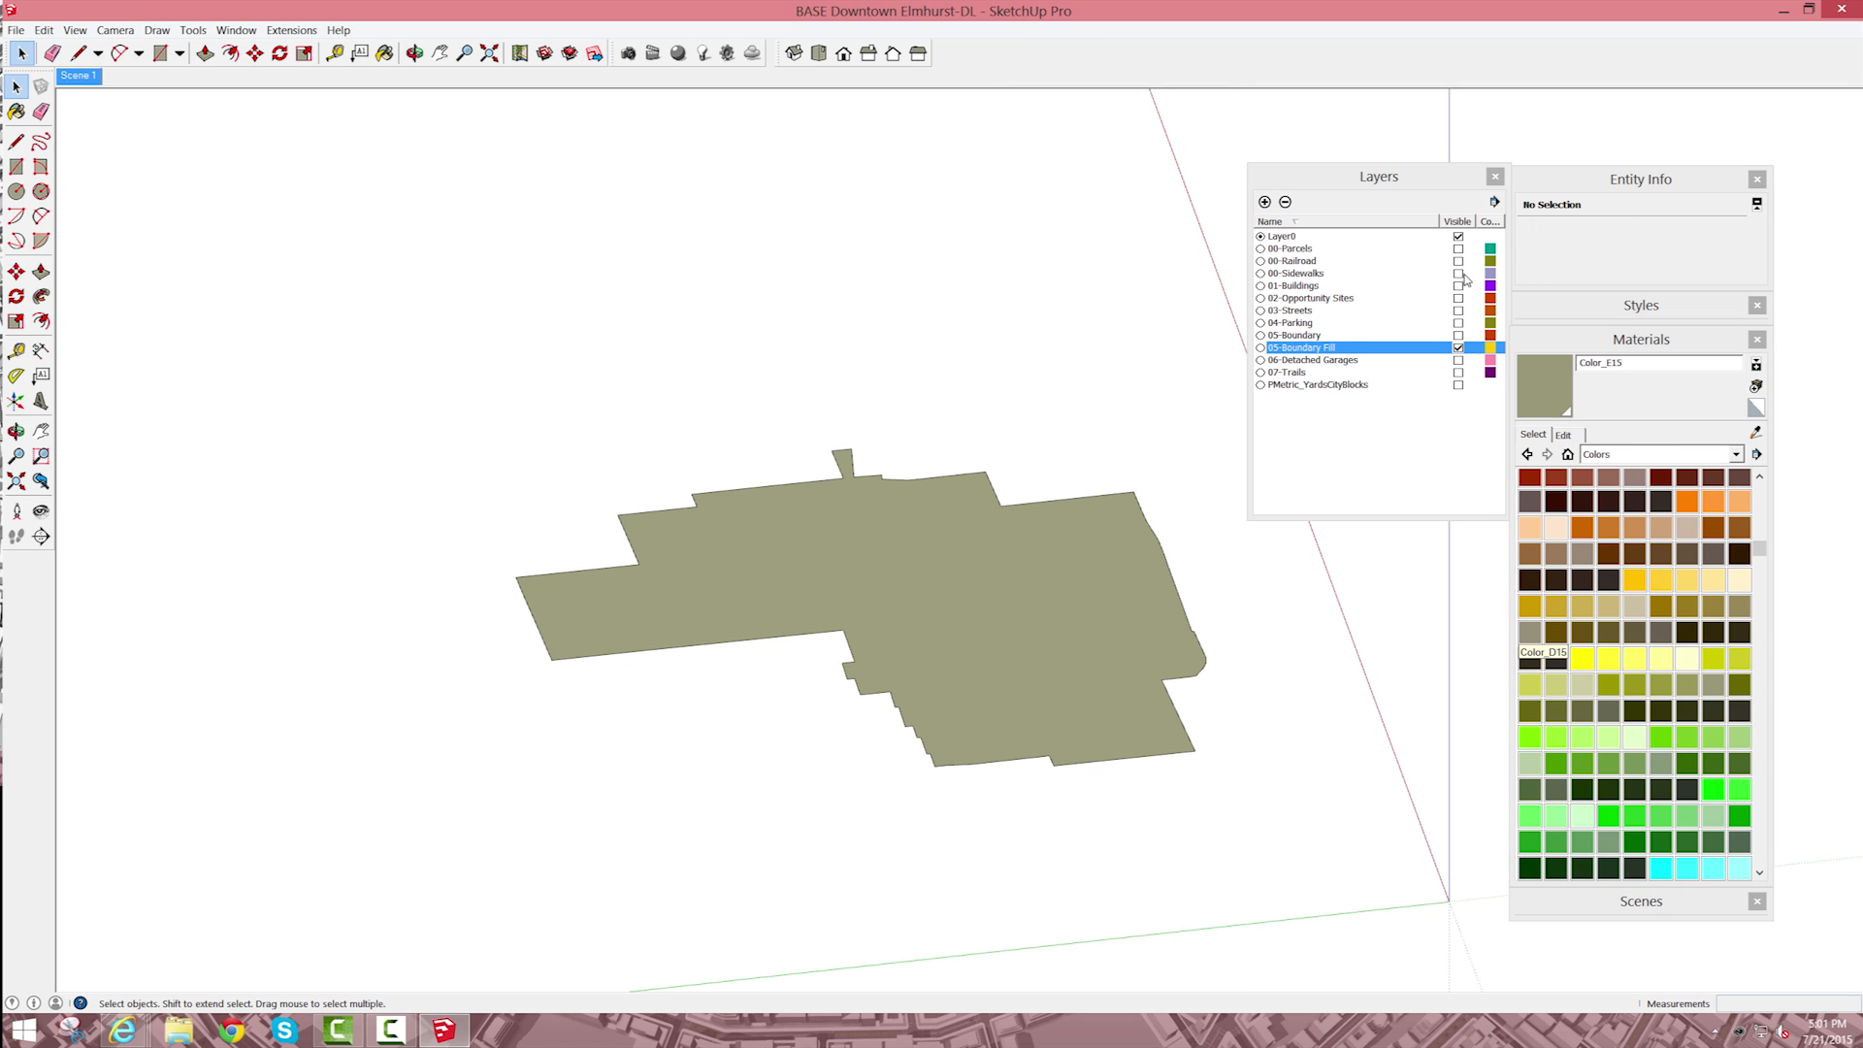
Step: Show the 03-Streets, 04-Parking and 01-Buildings layers over the boundary fill, and restore Scene 1
left_click(1459, 312)
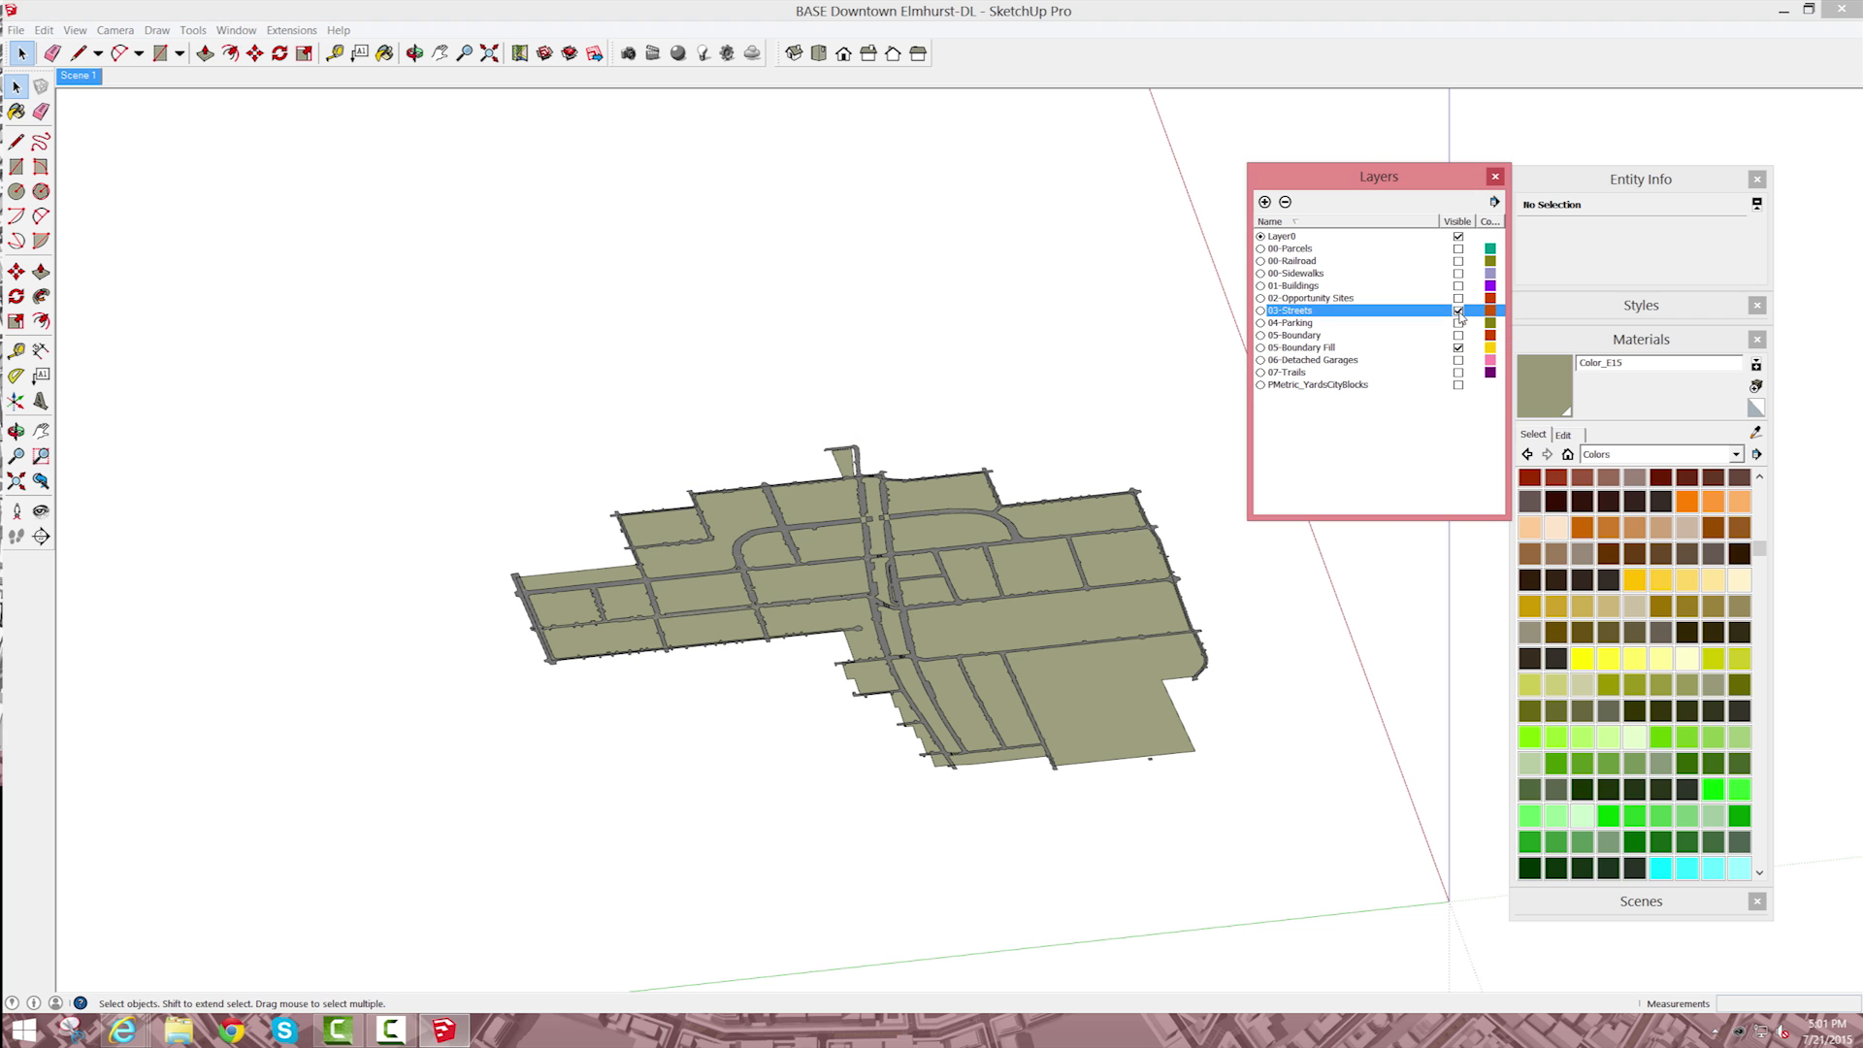
left_click(1458, 323)
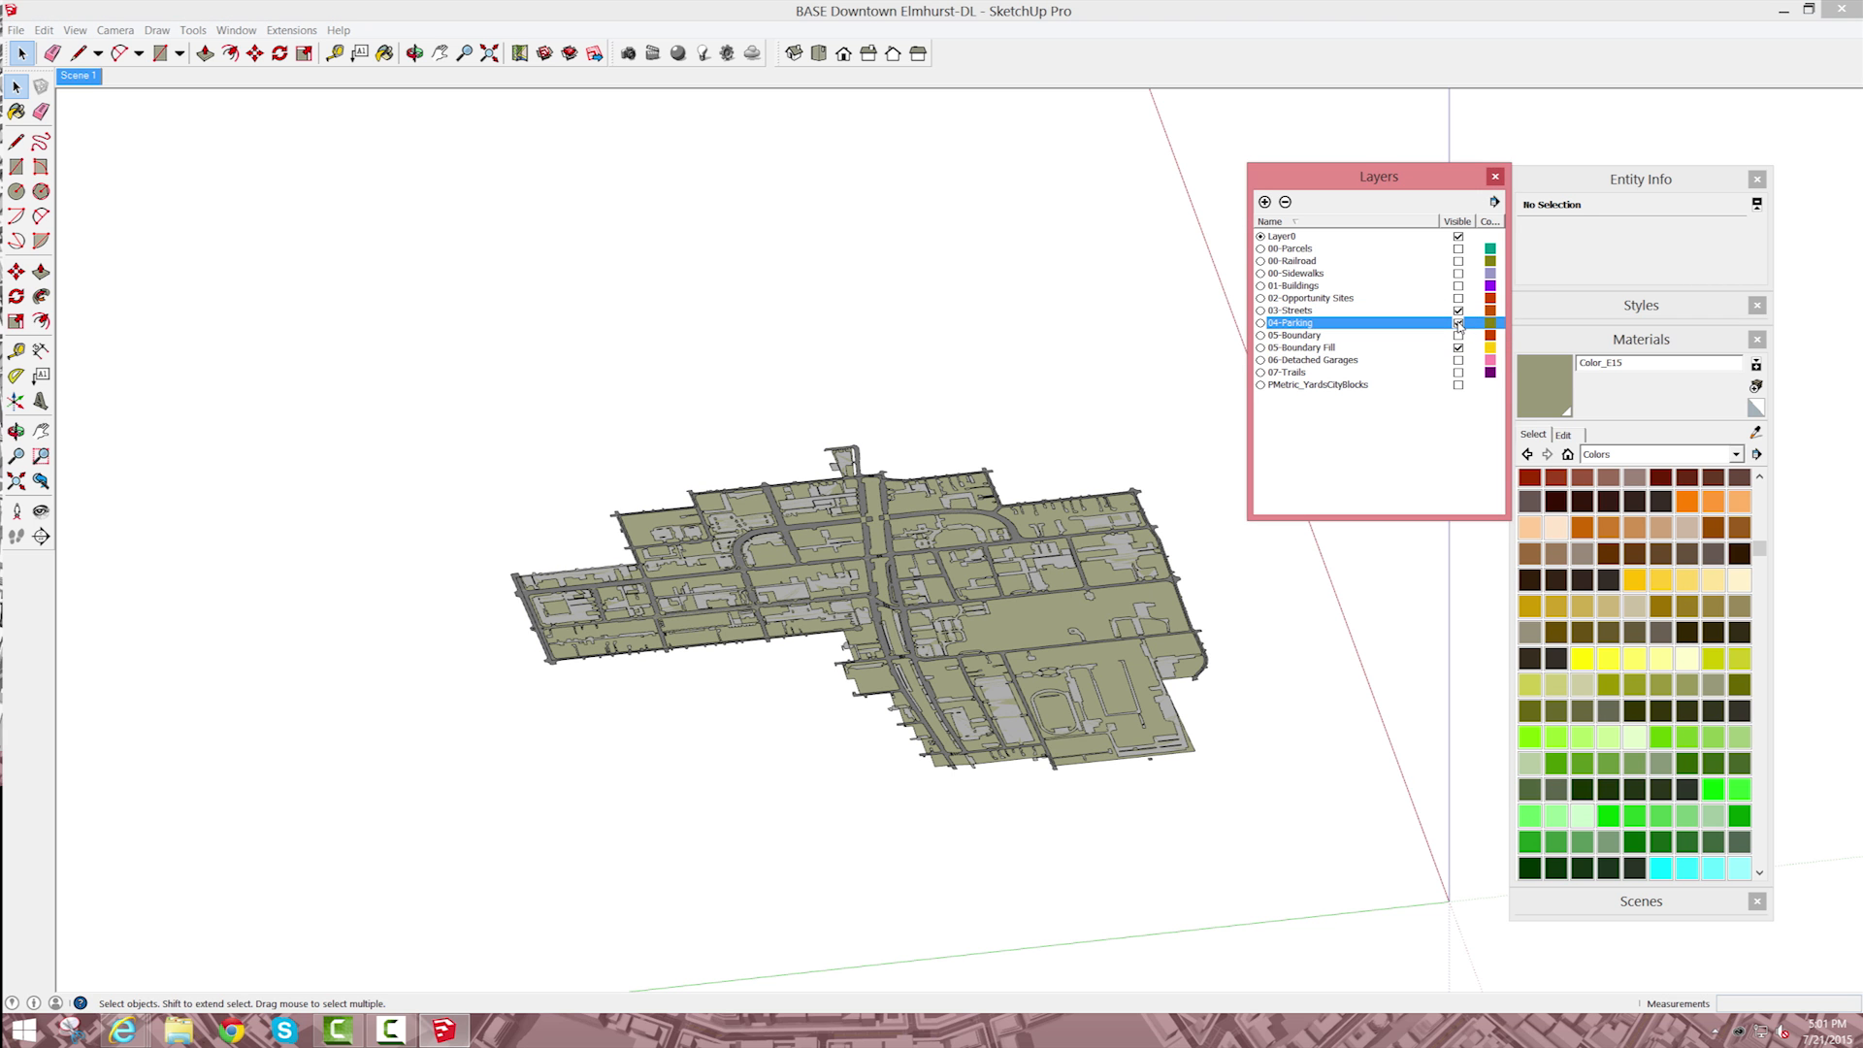
left_click(77, 76)
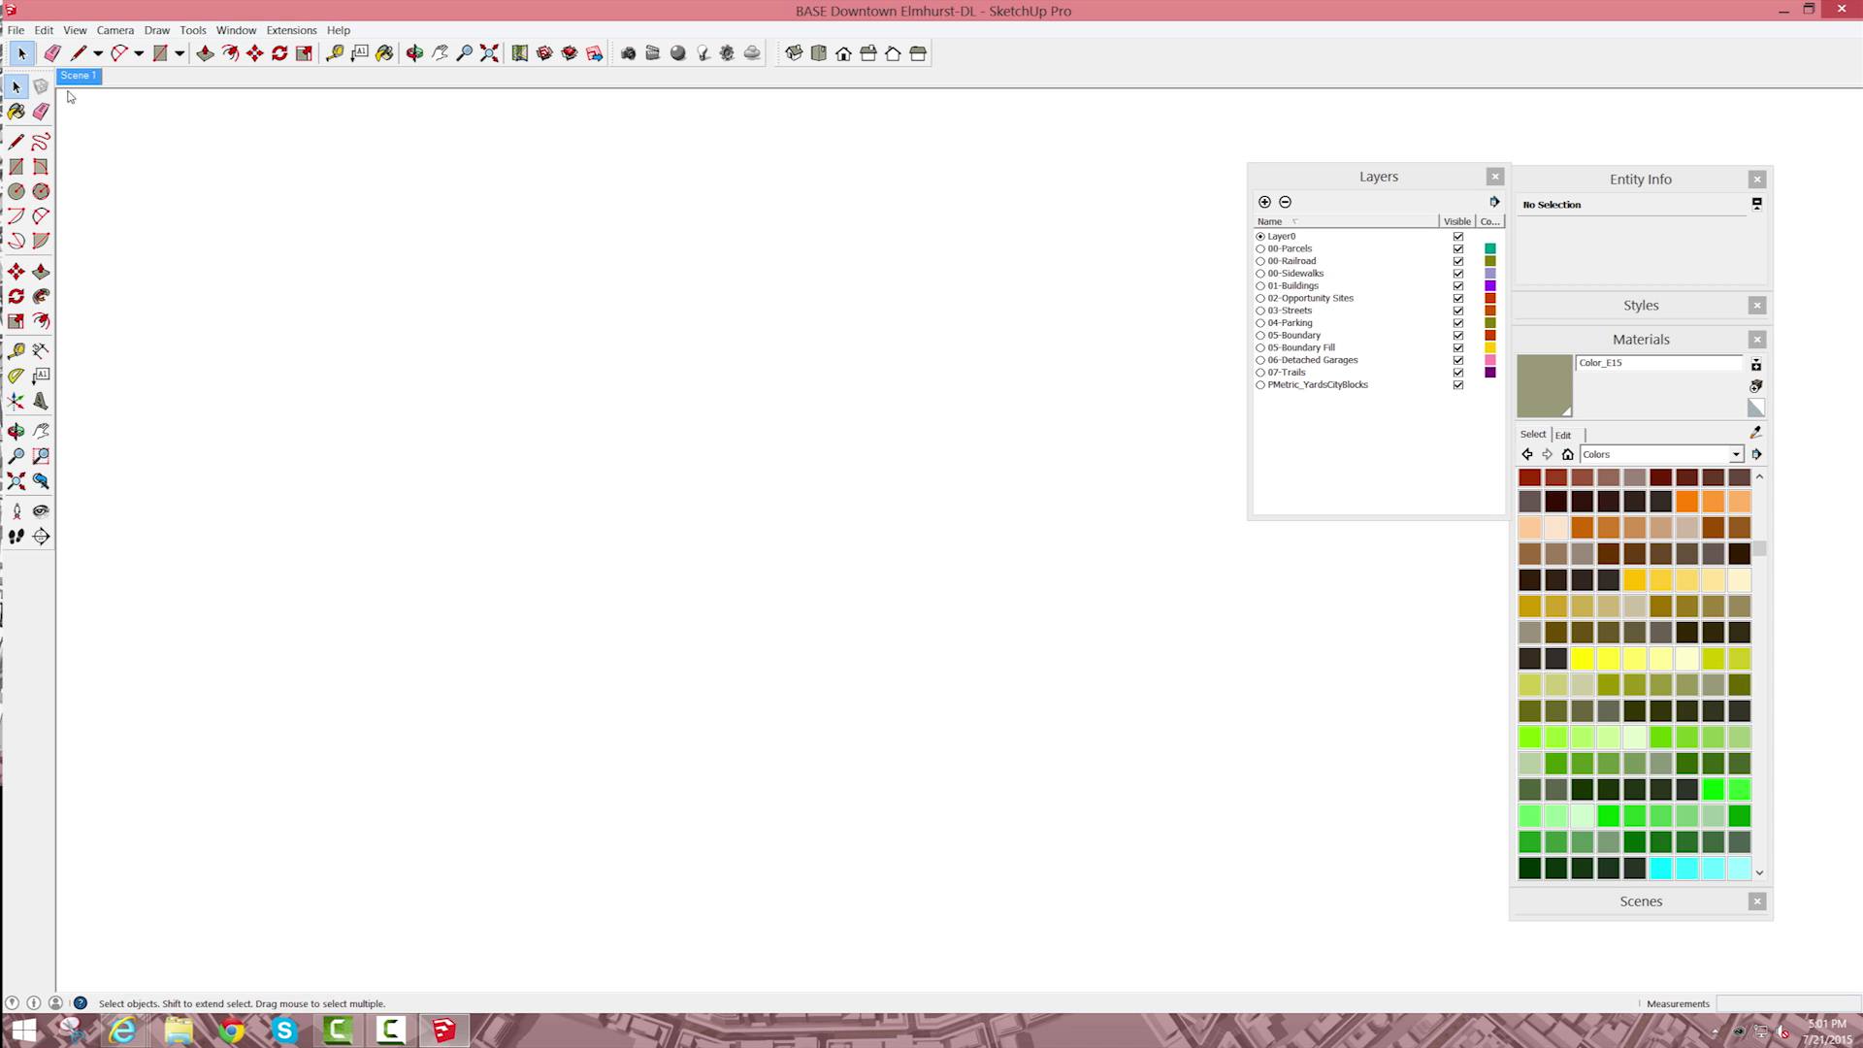
Step: Fit the entire model in the view and update Scene 1 with this camera view
left_click(489, 53)
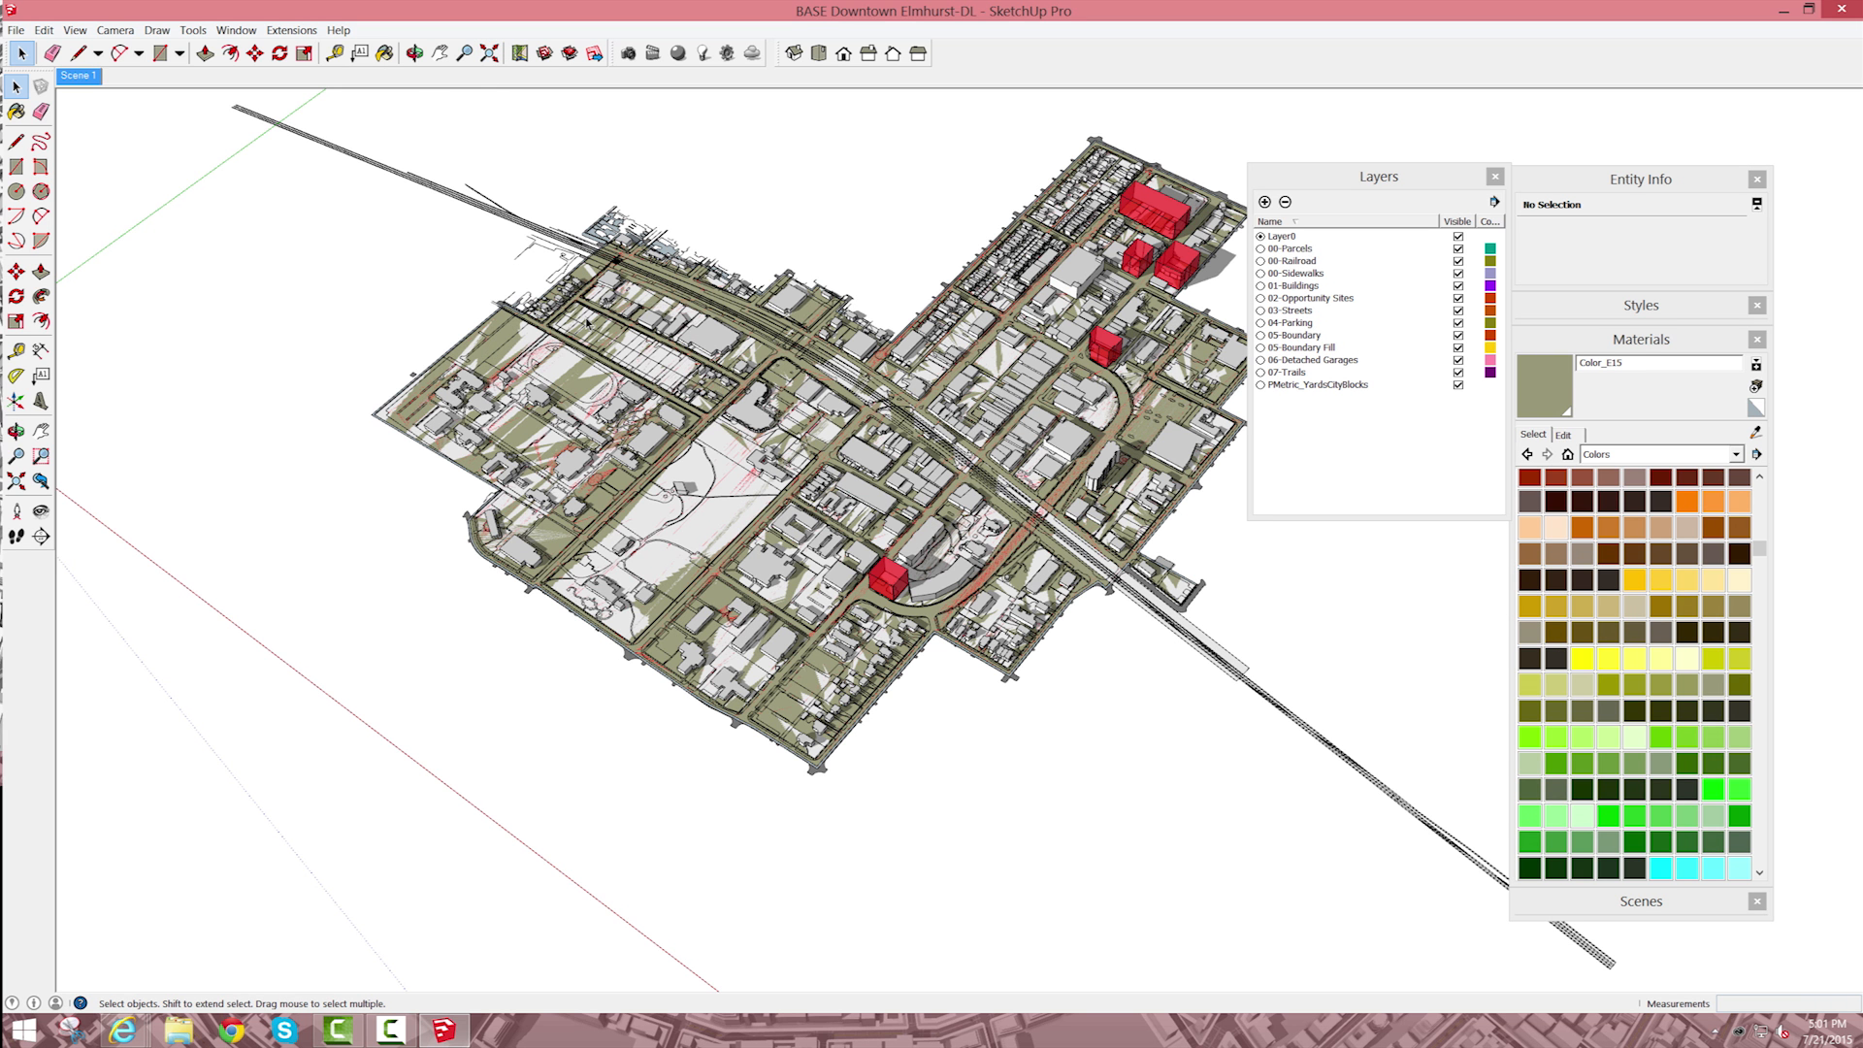
right_click(87, 75)
left_click(156, 144)
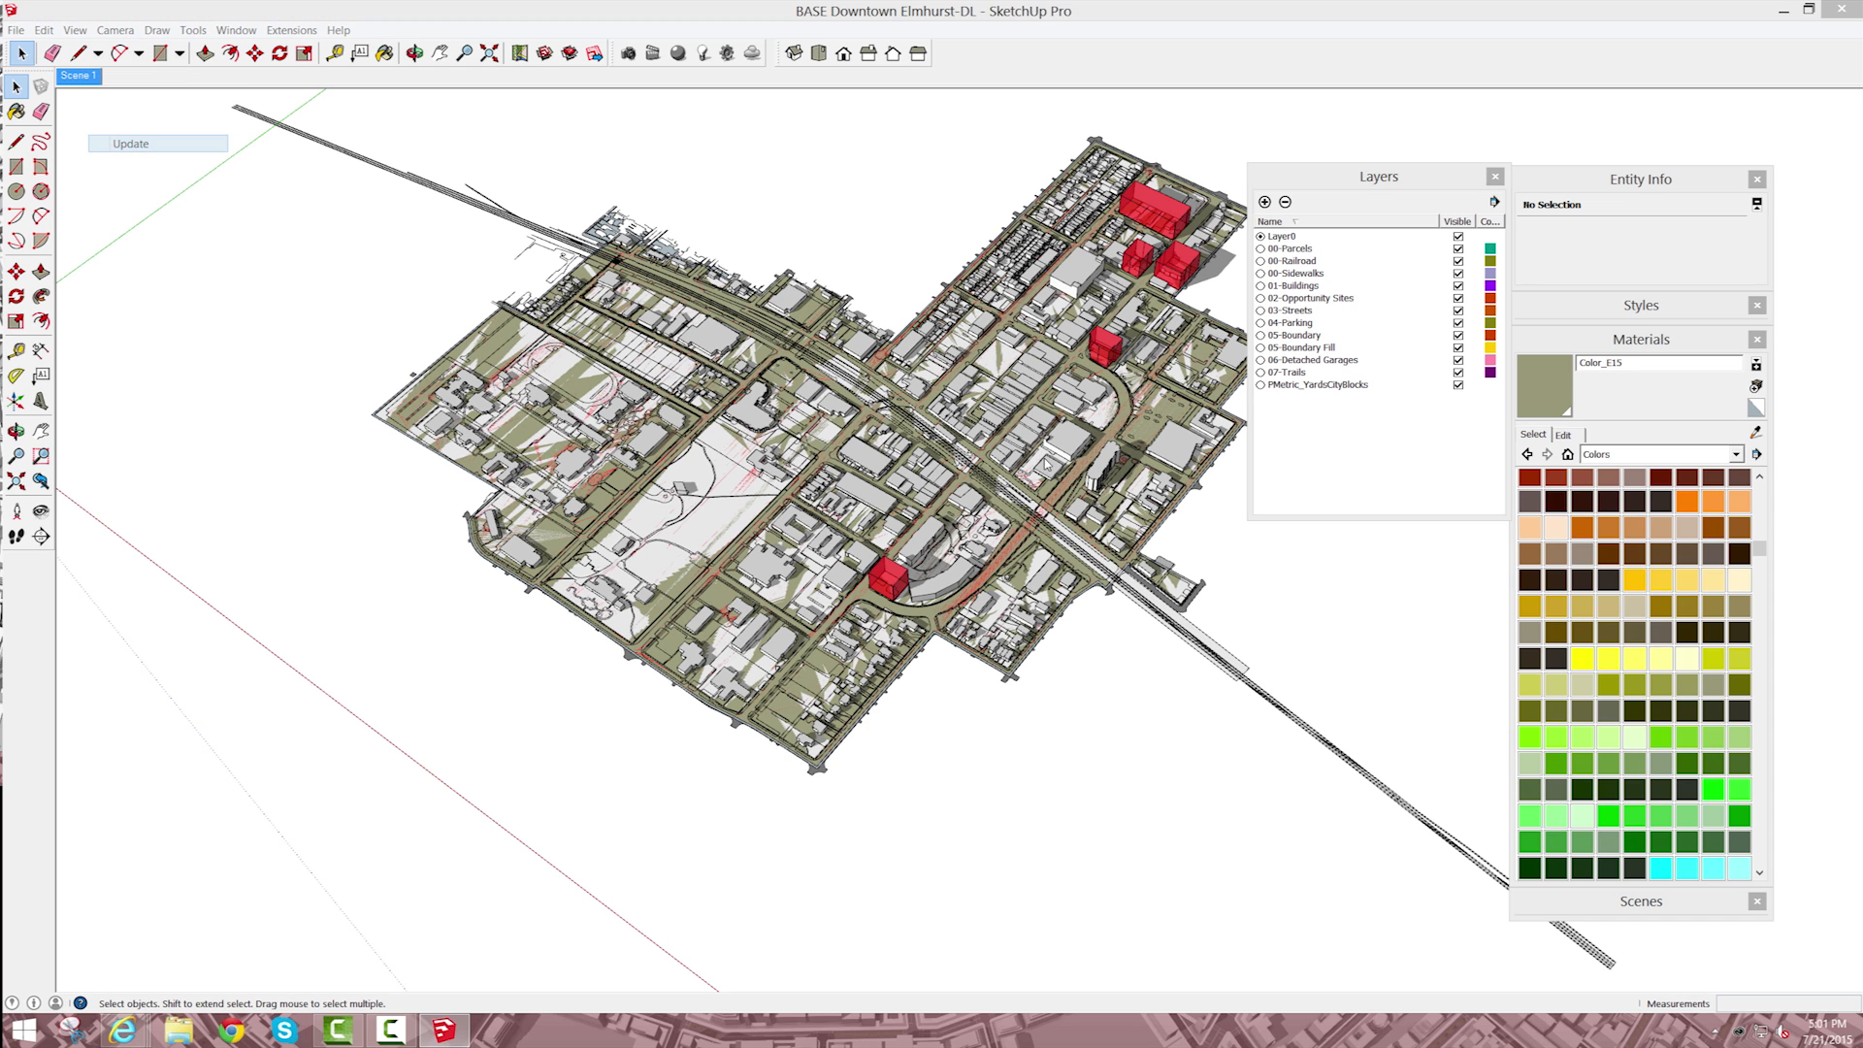
left_click(1034, 551)
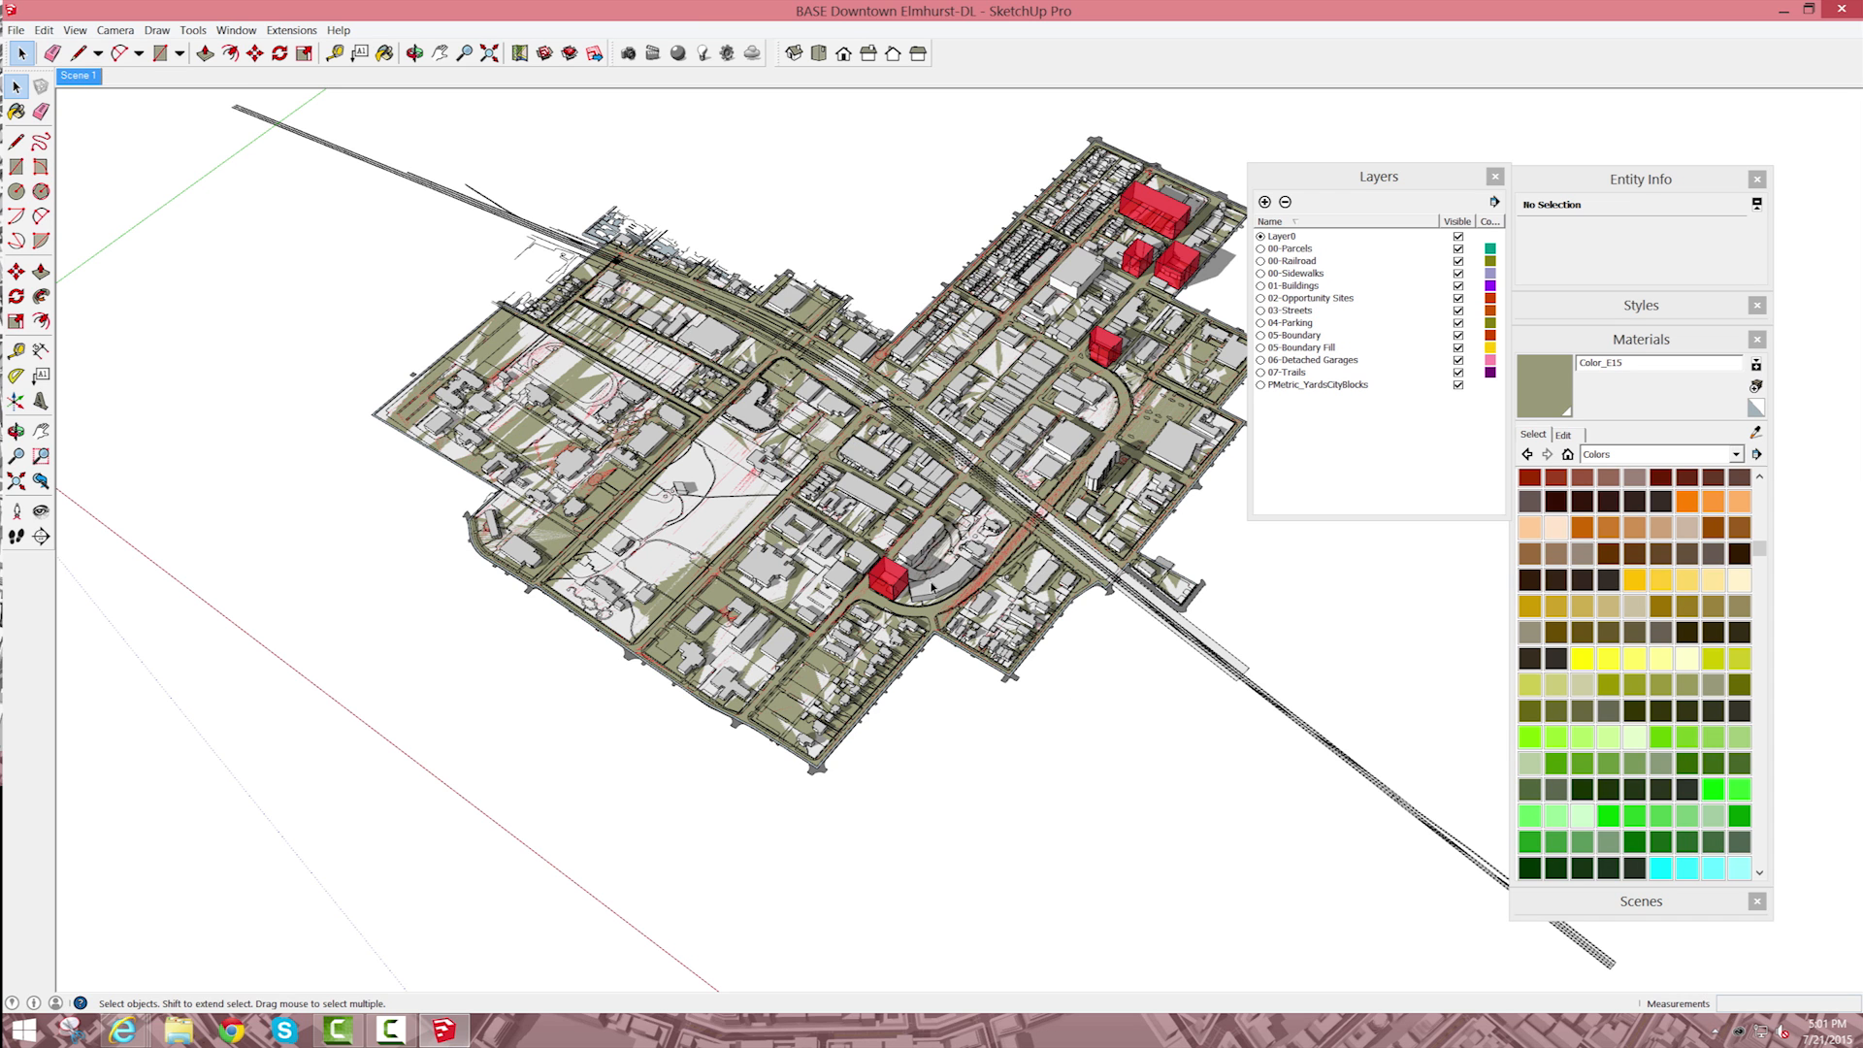
Step: Hide the layers from 00-Parcels through 05-Boundary together, and show only the 05-Boundary Fill layer
scroll(860, 575, "up", 2)
scroll(699, 476, "up", 3)
scroll(775, 474, "down", 5)
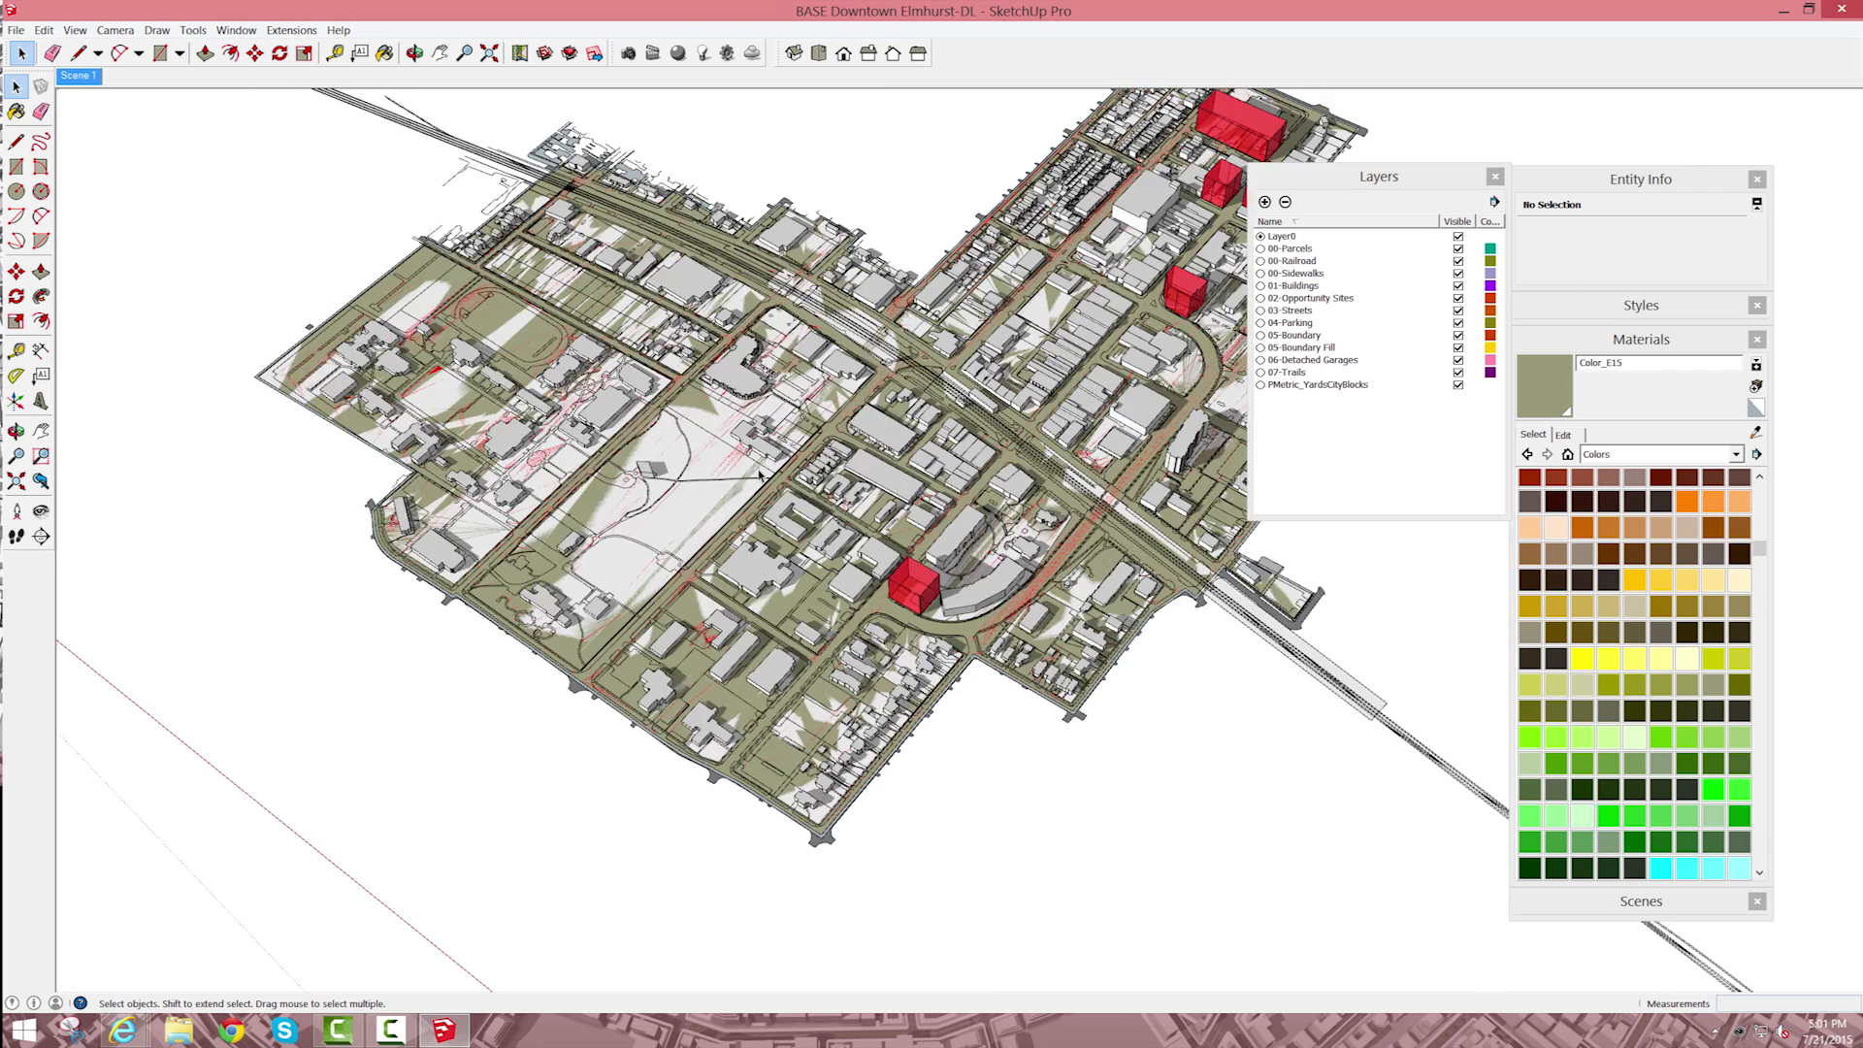
scroll(788, 472, "down", 3)
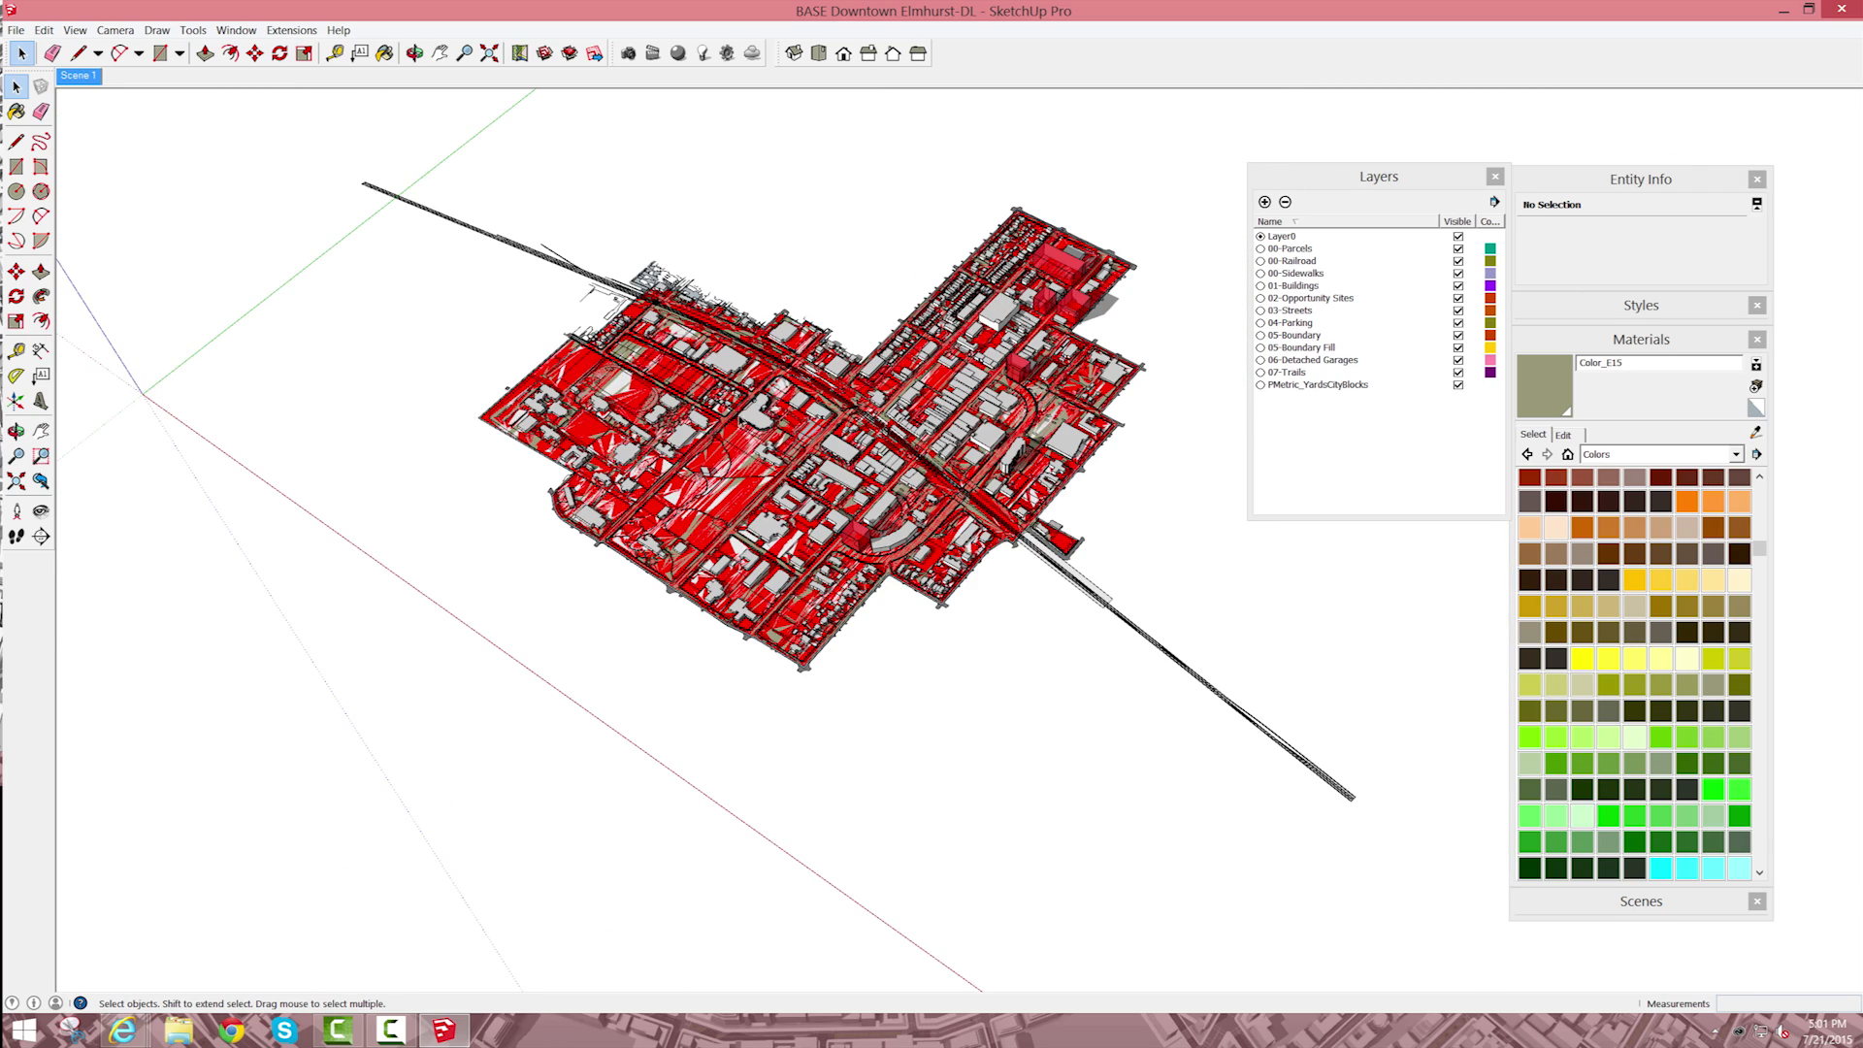
scroll(776, 466, "up", 2)
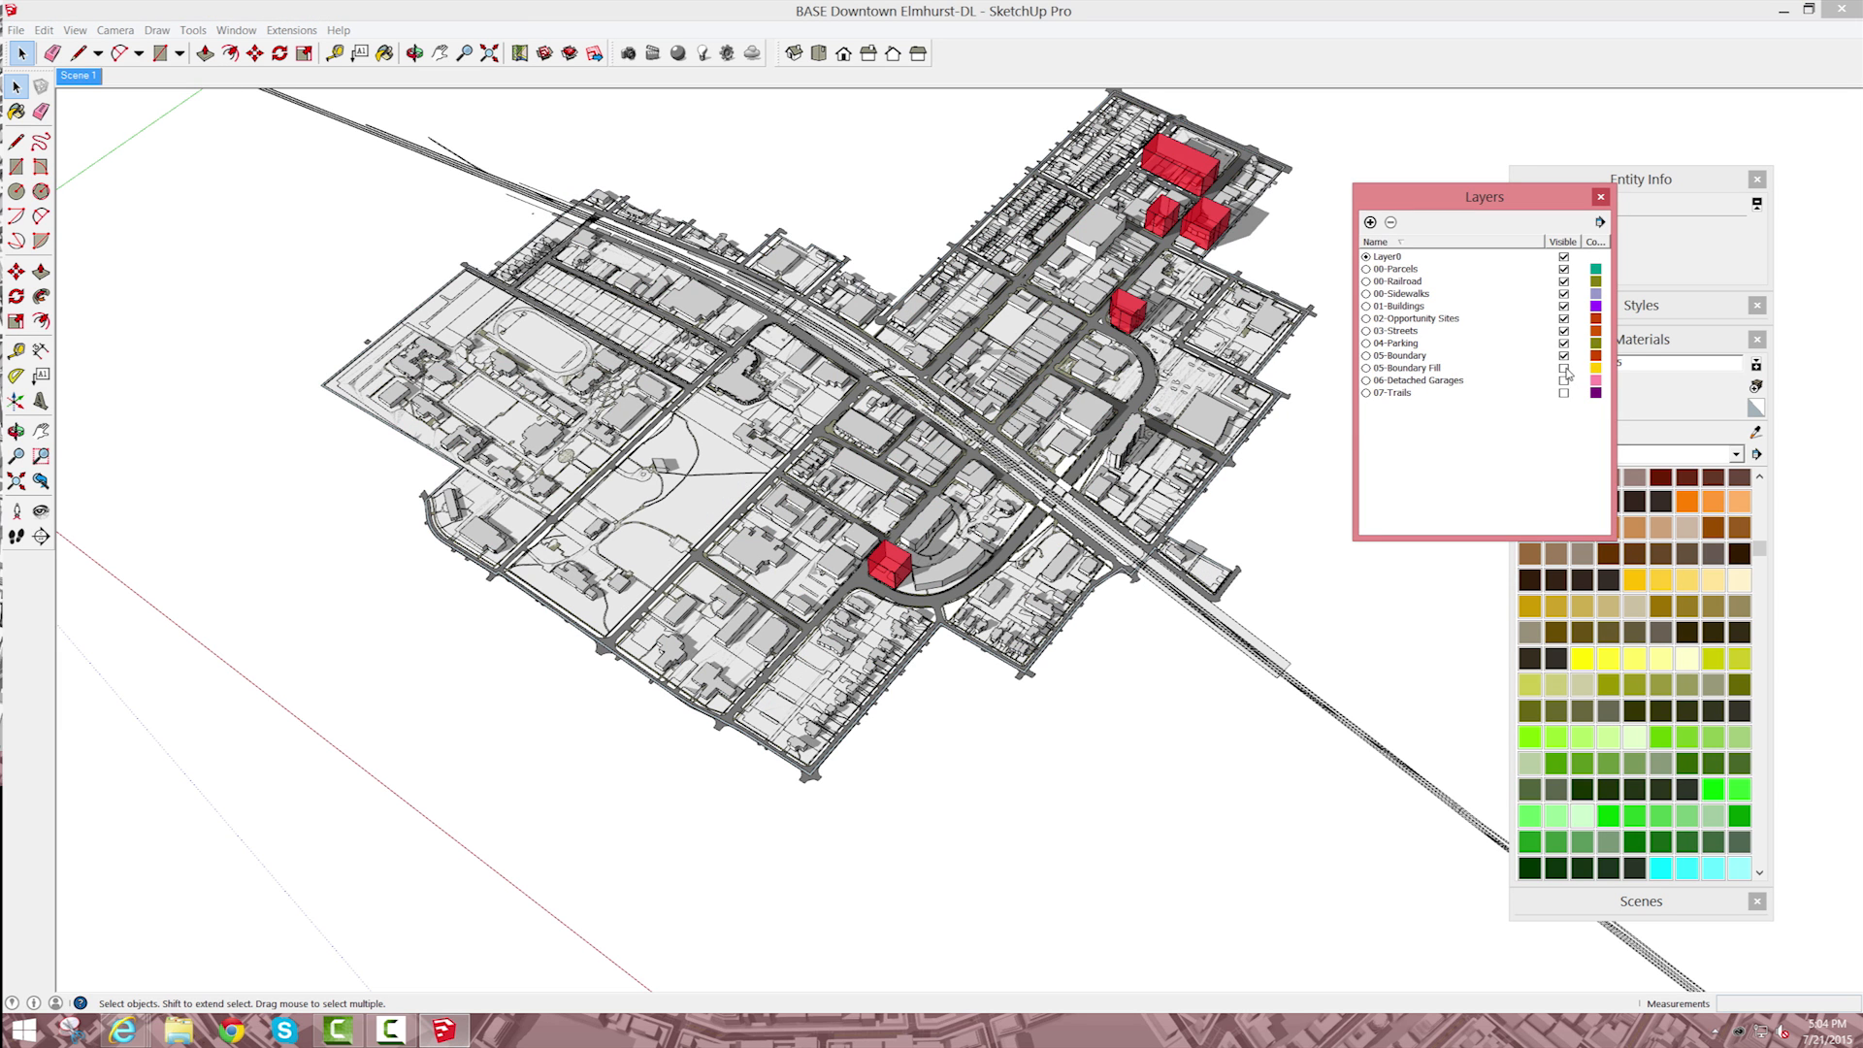
left_click(1412, 271)
left_click(1414, 357, "shift")
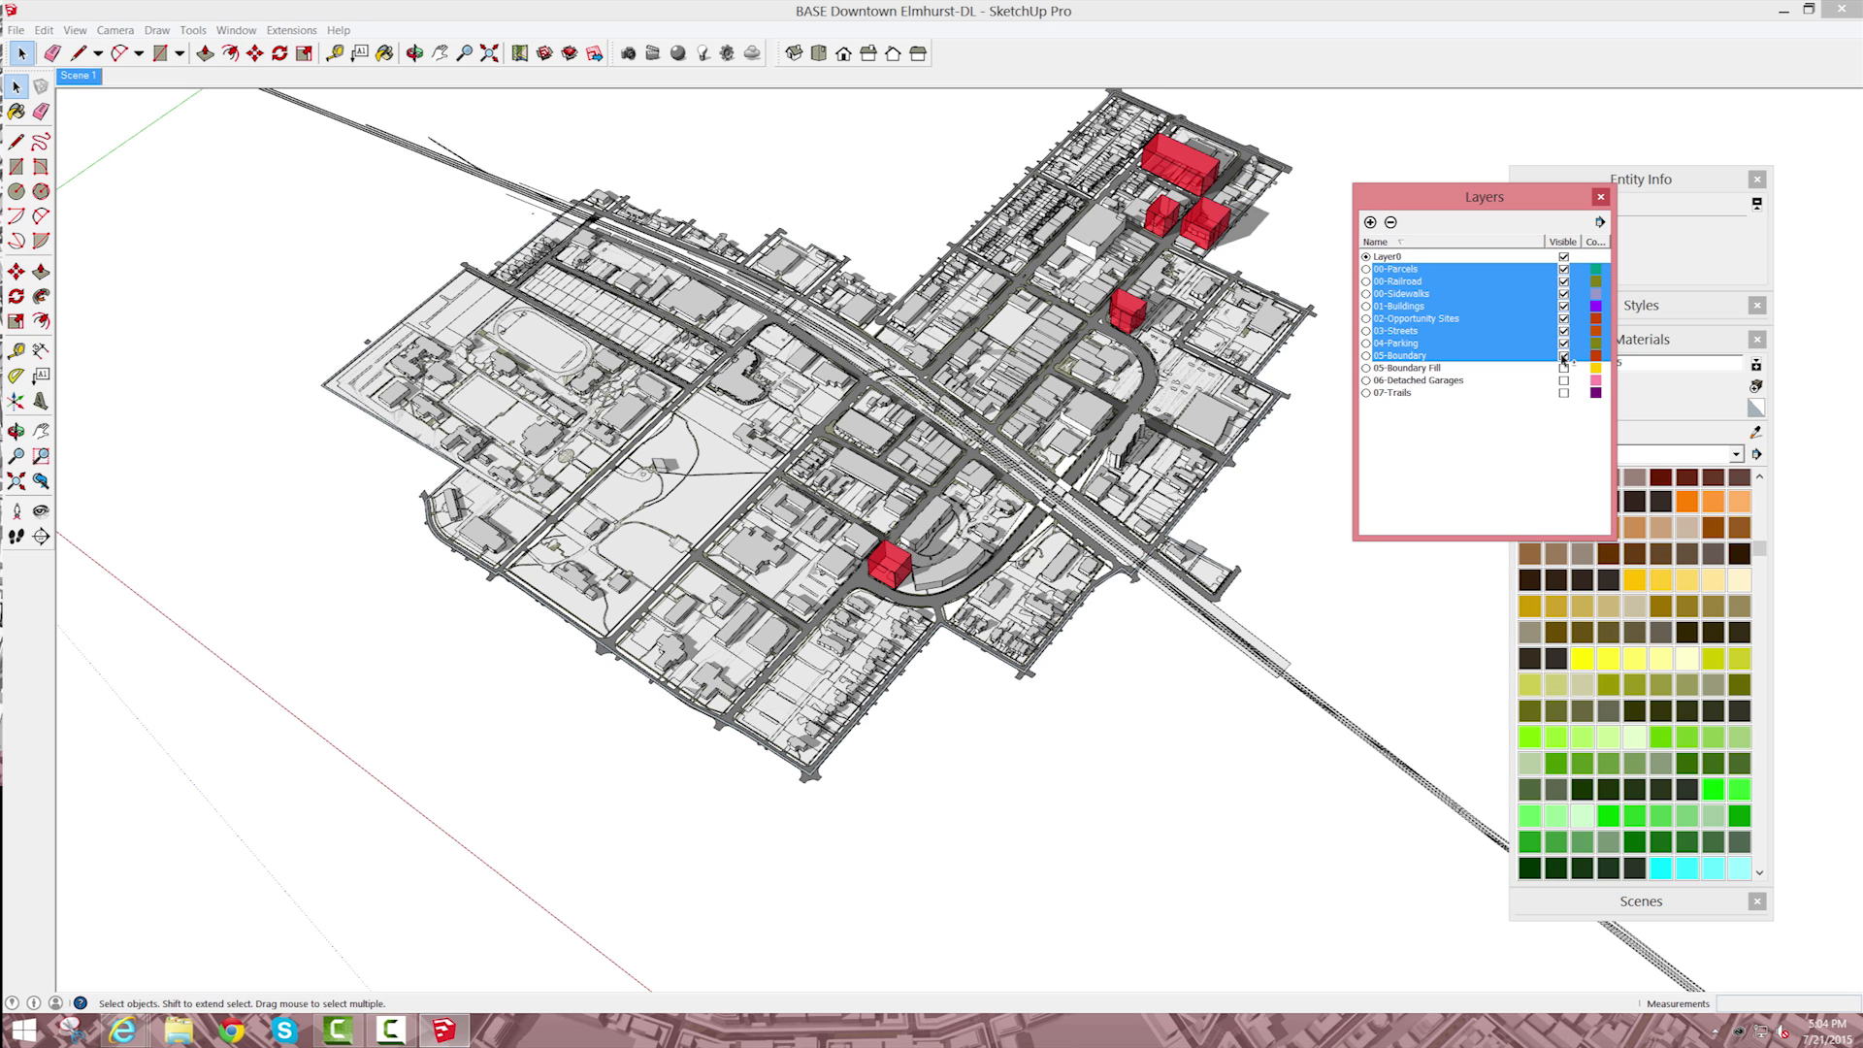
left_click(1563, 357)
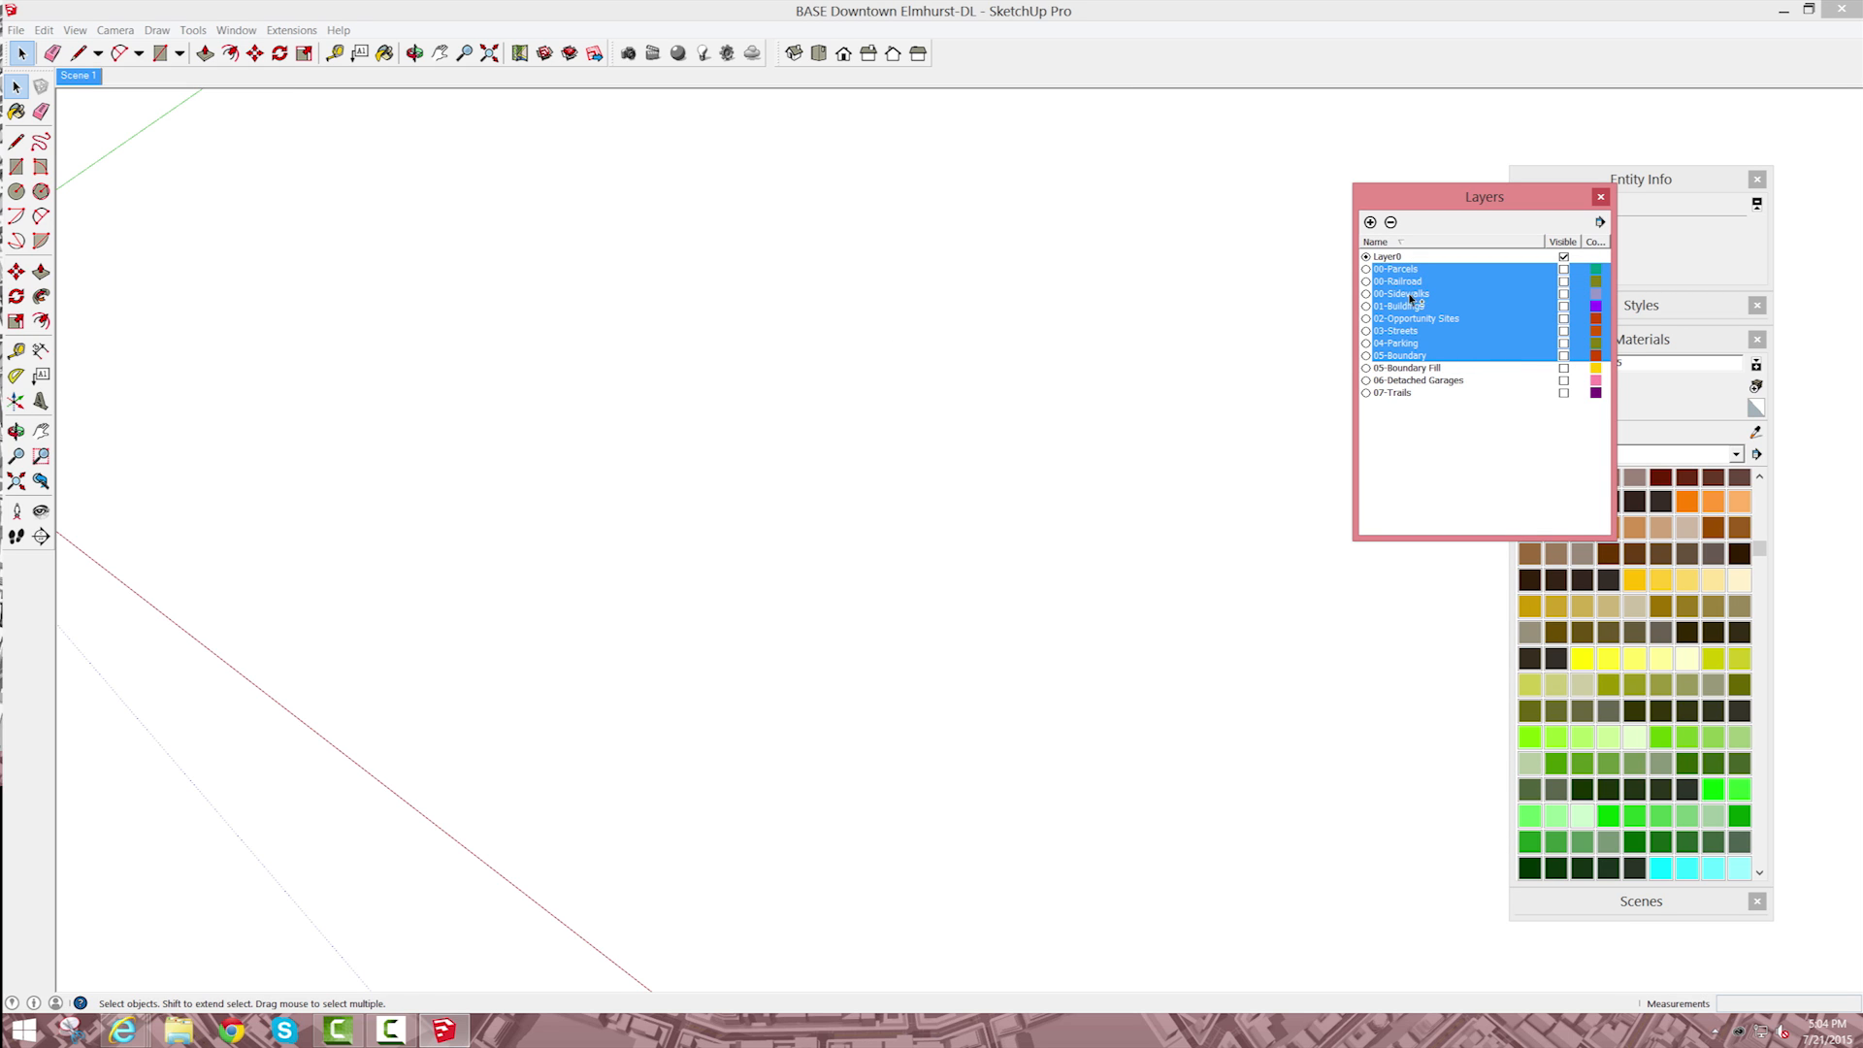
left_click(1407, 369)
left_click(1563, 369)
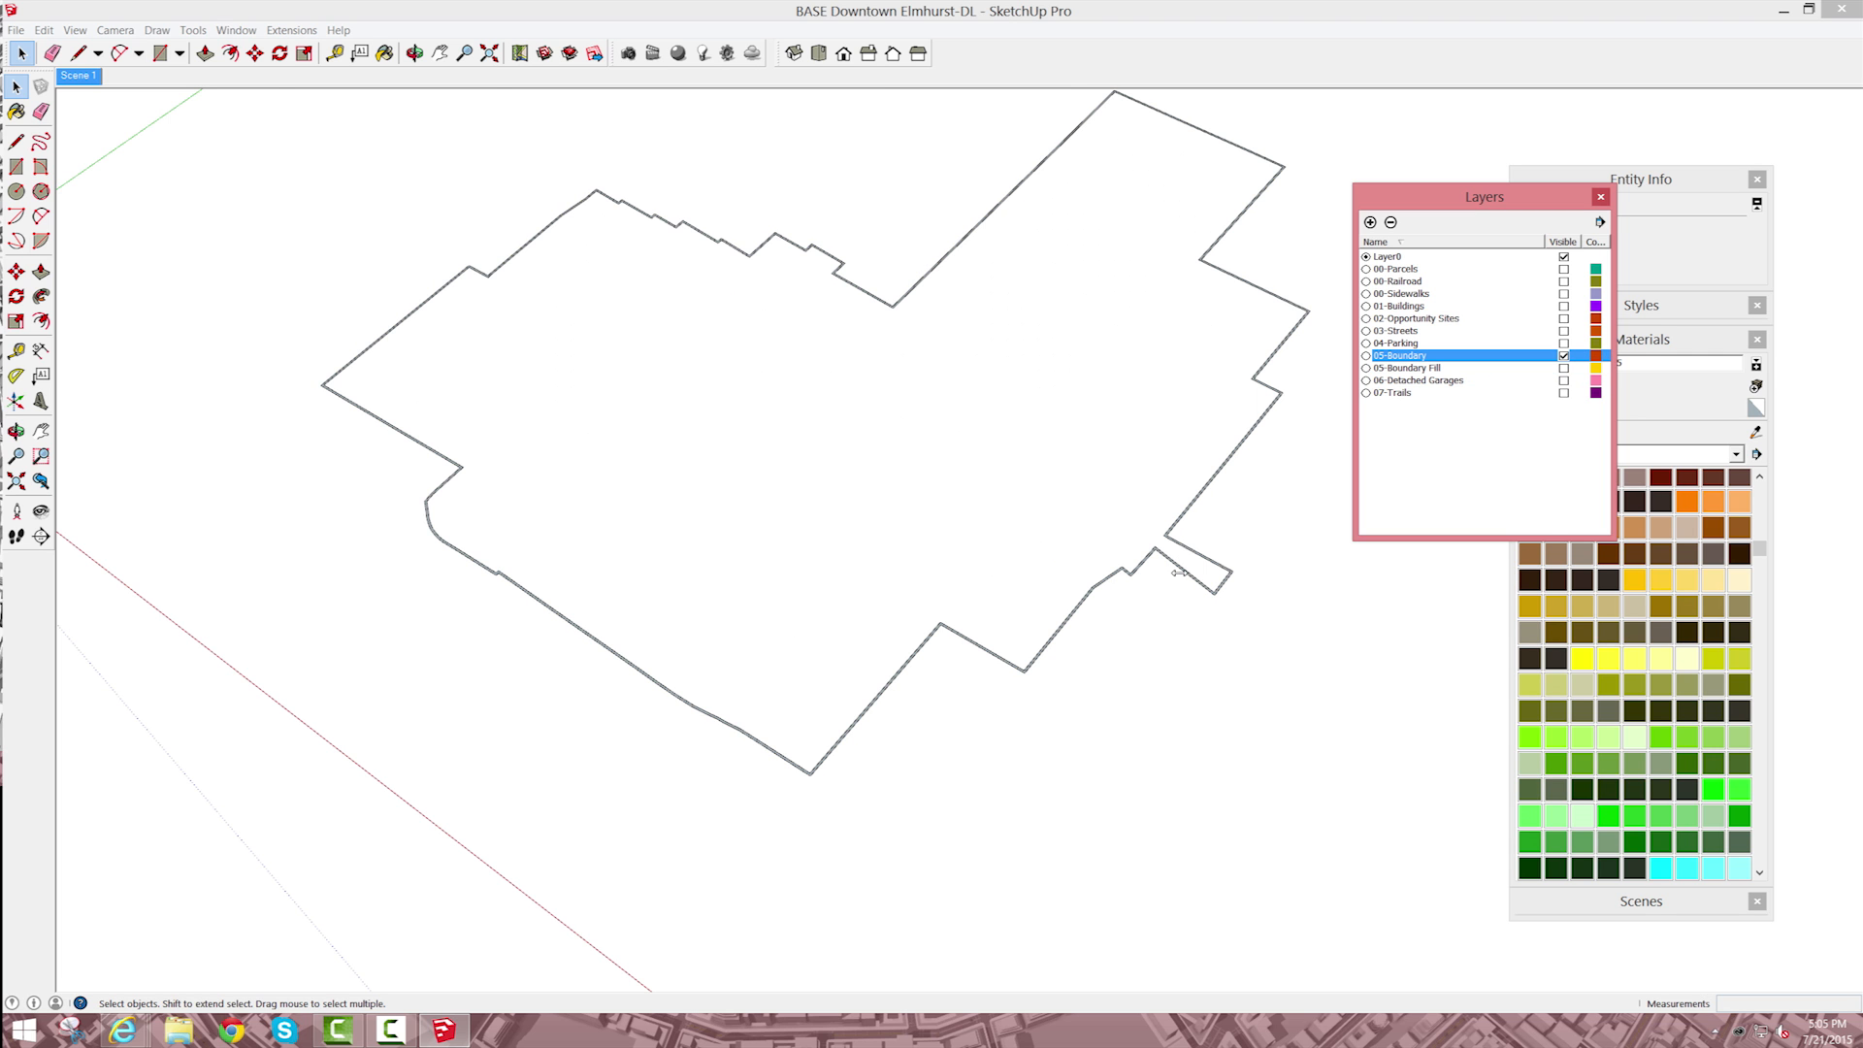
Step: Isolate the 05-Boundary layer, select the outline's faces inside its group, and paint them black with a material named Boundary
left_click(1174, 558)
scroll(1175, 555, "up", 3)
scroll(1176, 555, "up", 3)
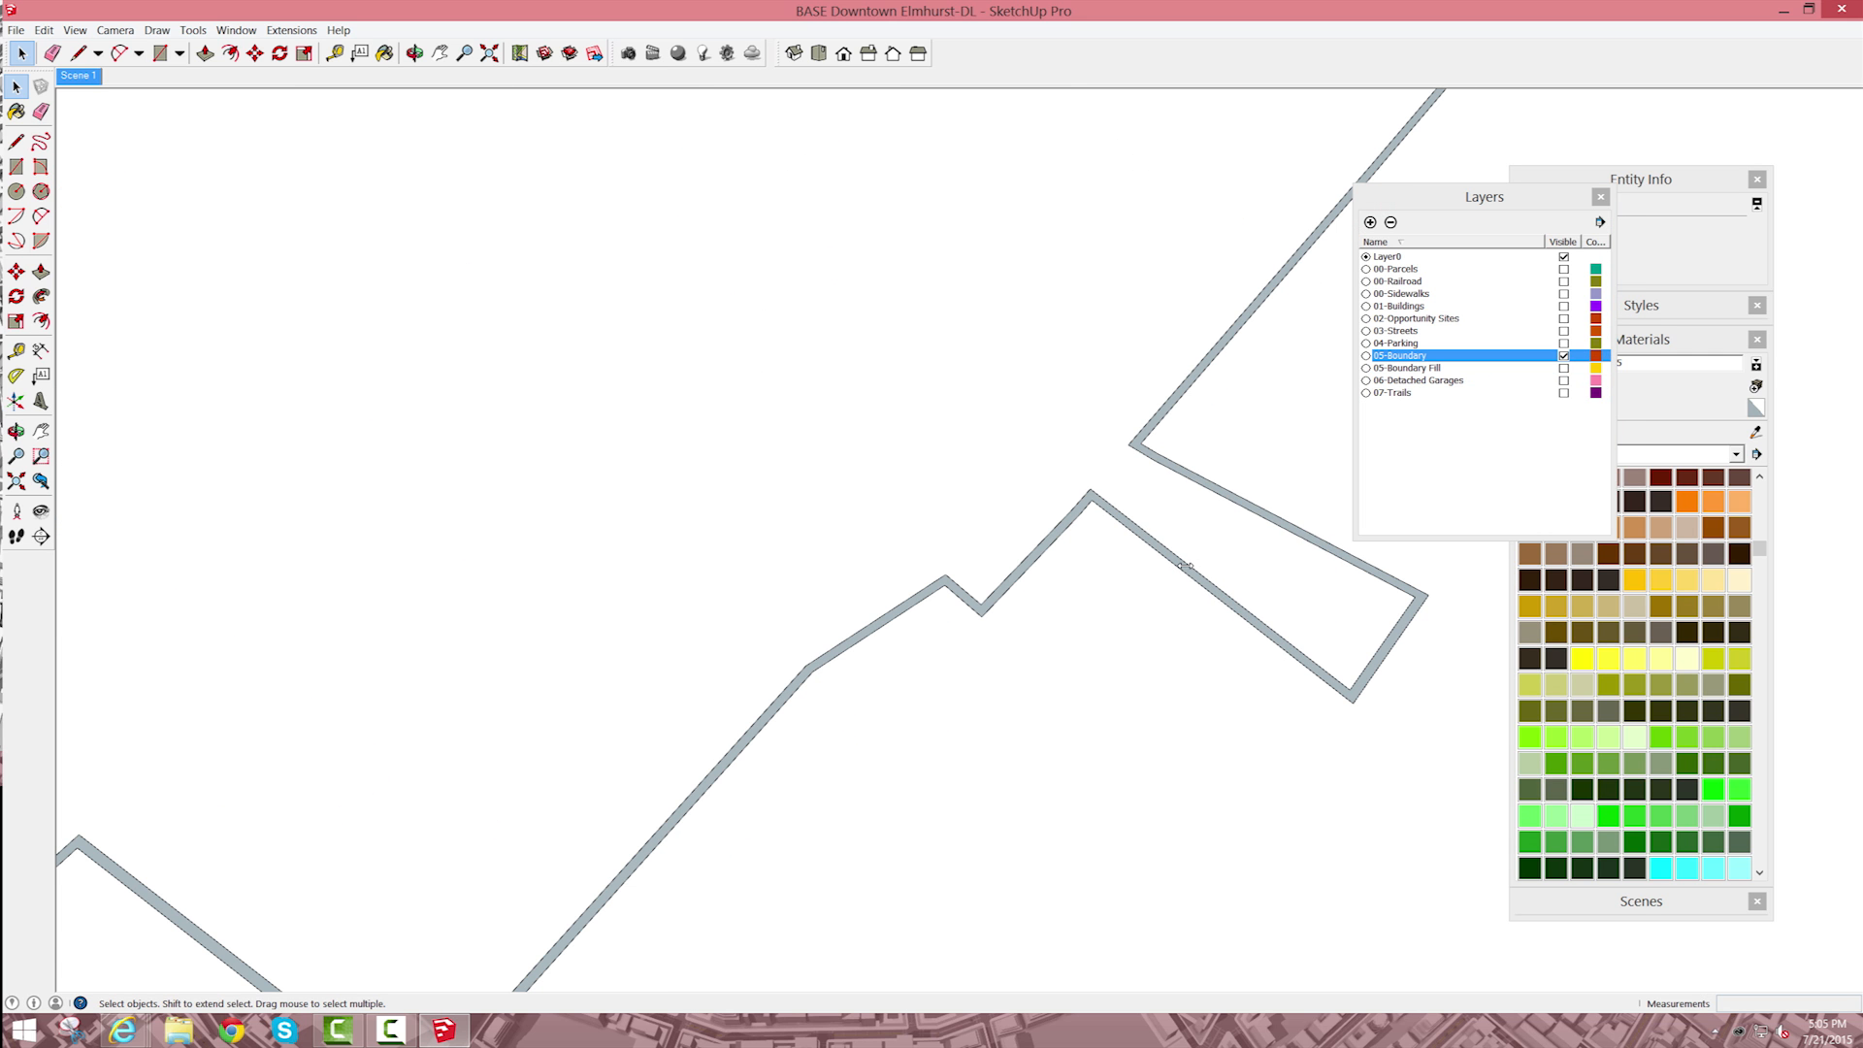
left_click(1186, 565)
left_click_drag(1479, 197, 1464, 102)
left_click(1740, 485)
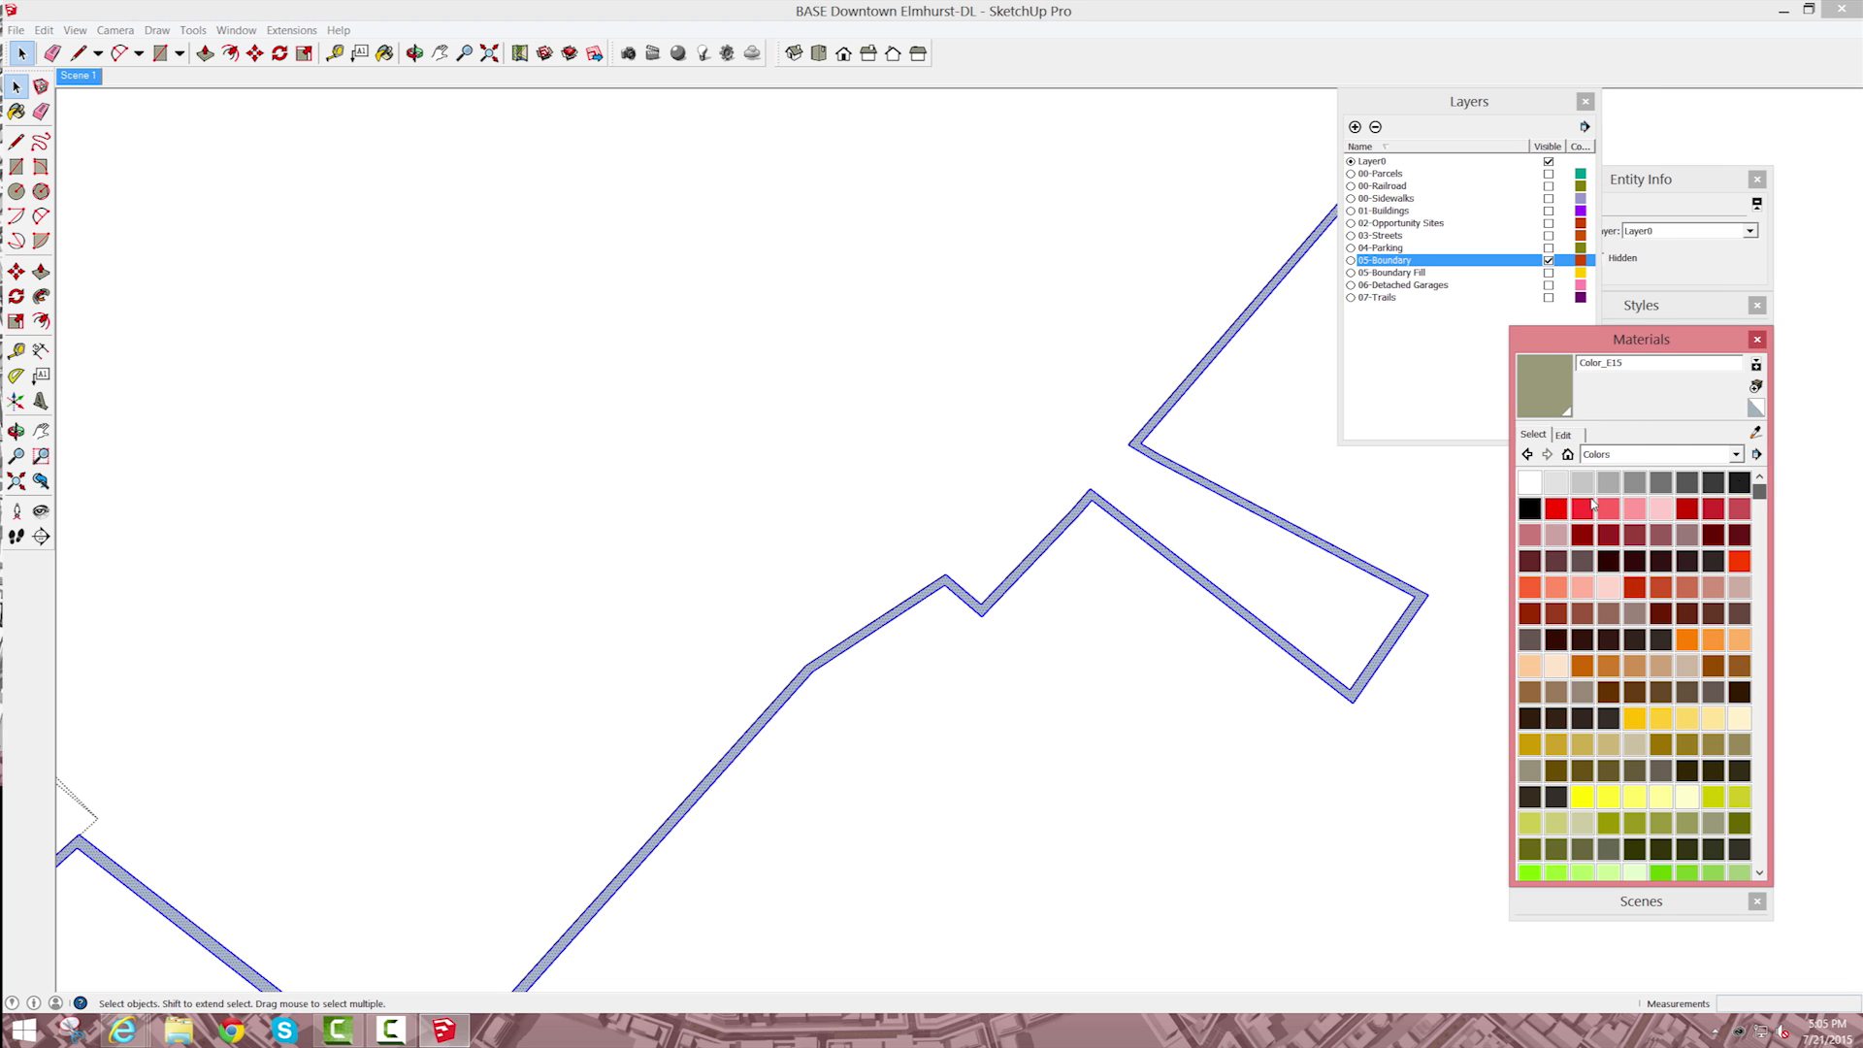
left_click(1740, 485)
left_click(1360, 558)
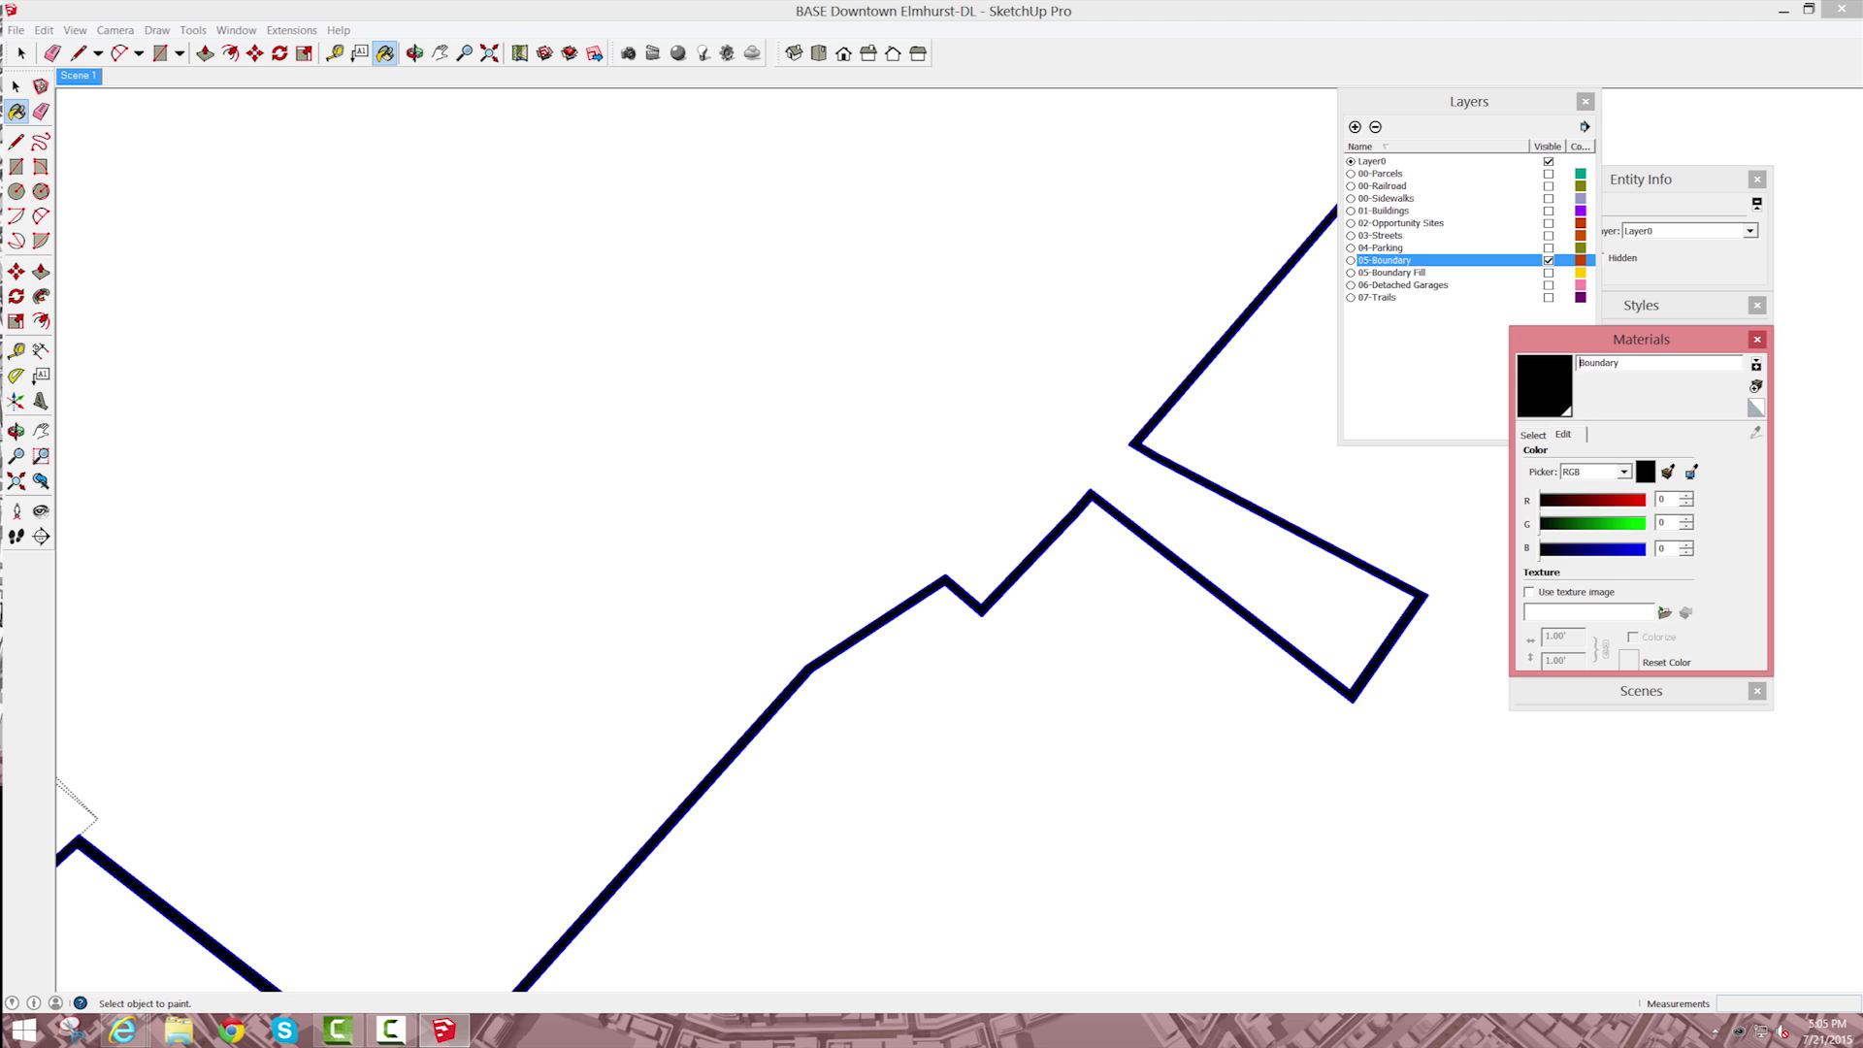
Step: Raise the selected boundary outline 50' along the blue axis
type("mmmm")
left_click(16, 86)
key("m")
left_click(1090, 489)
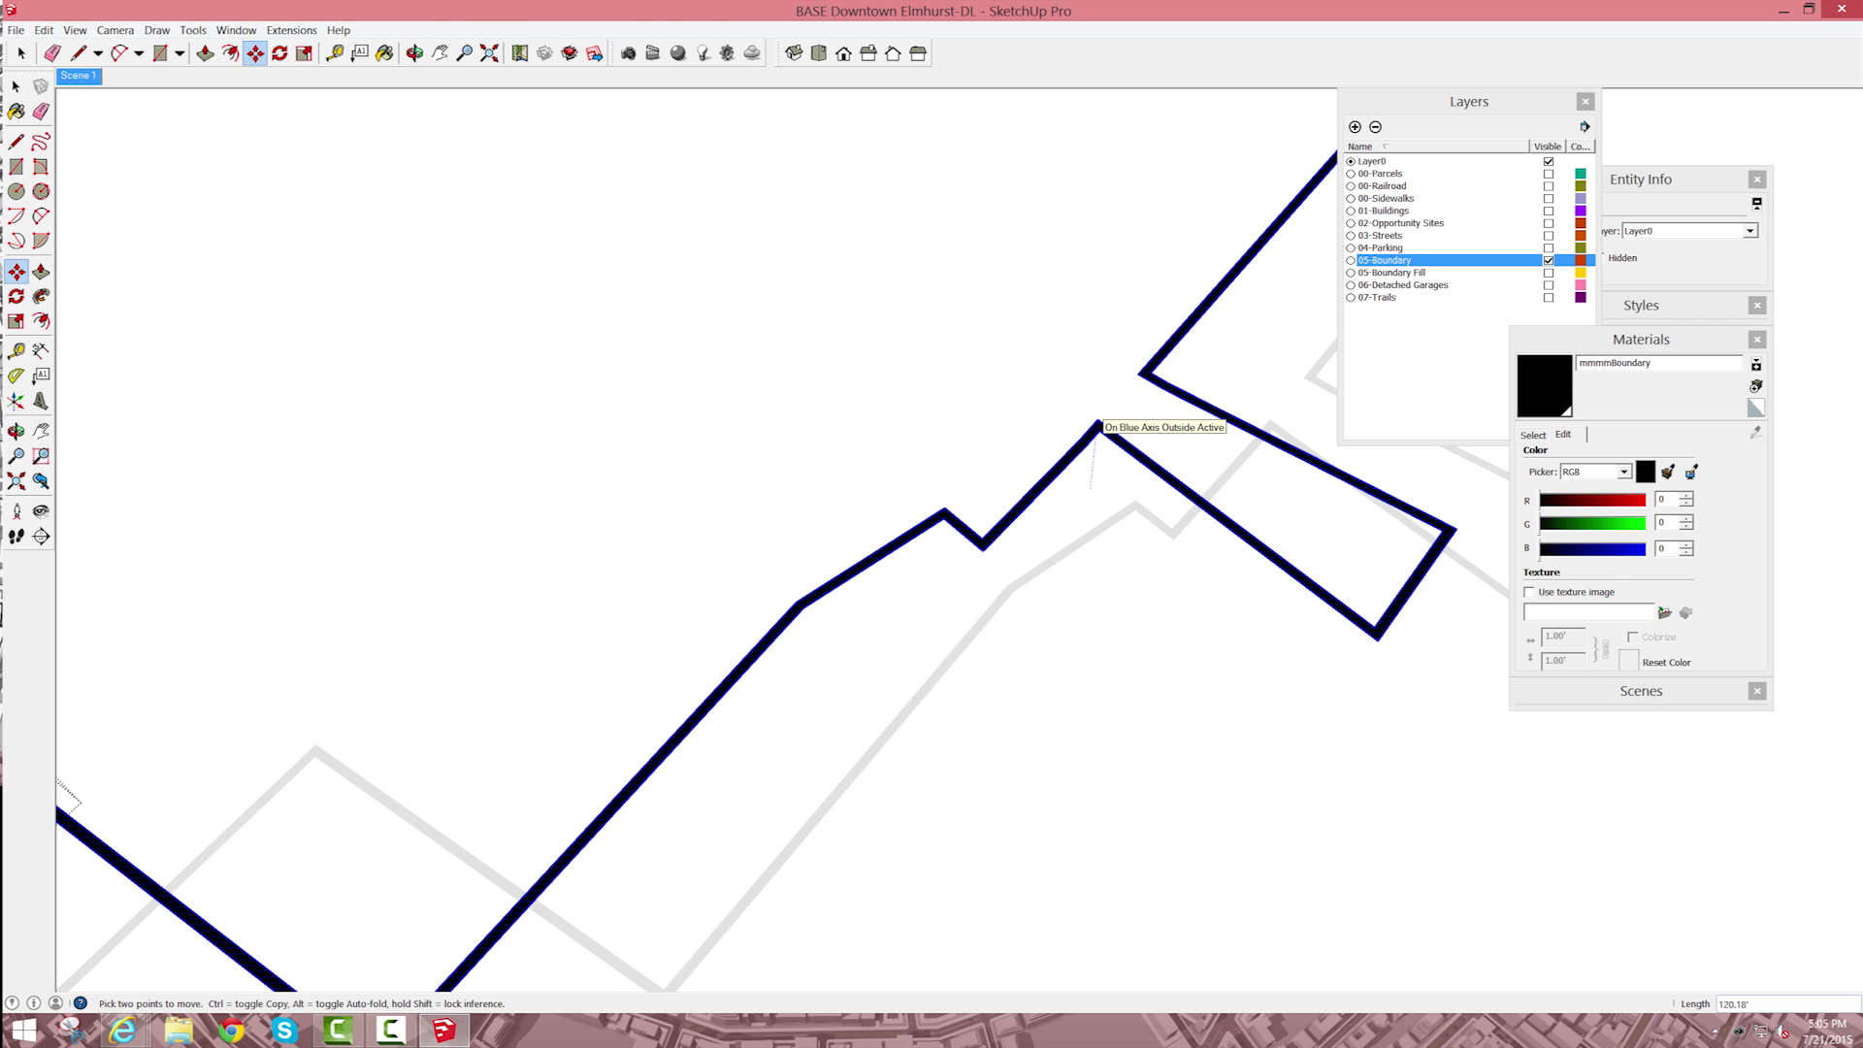
type("50")
key("Return")
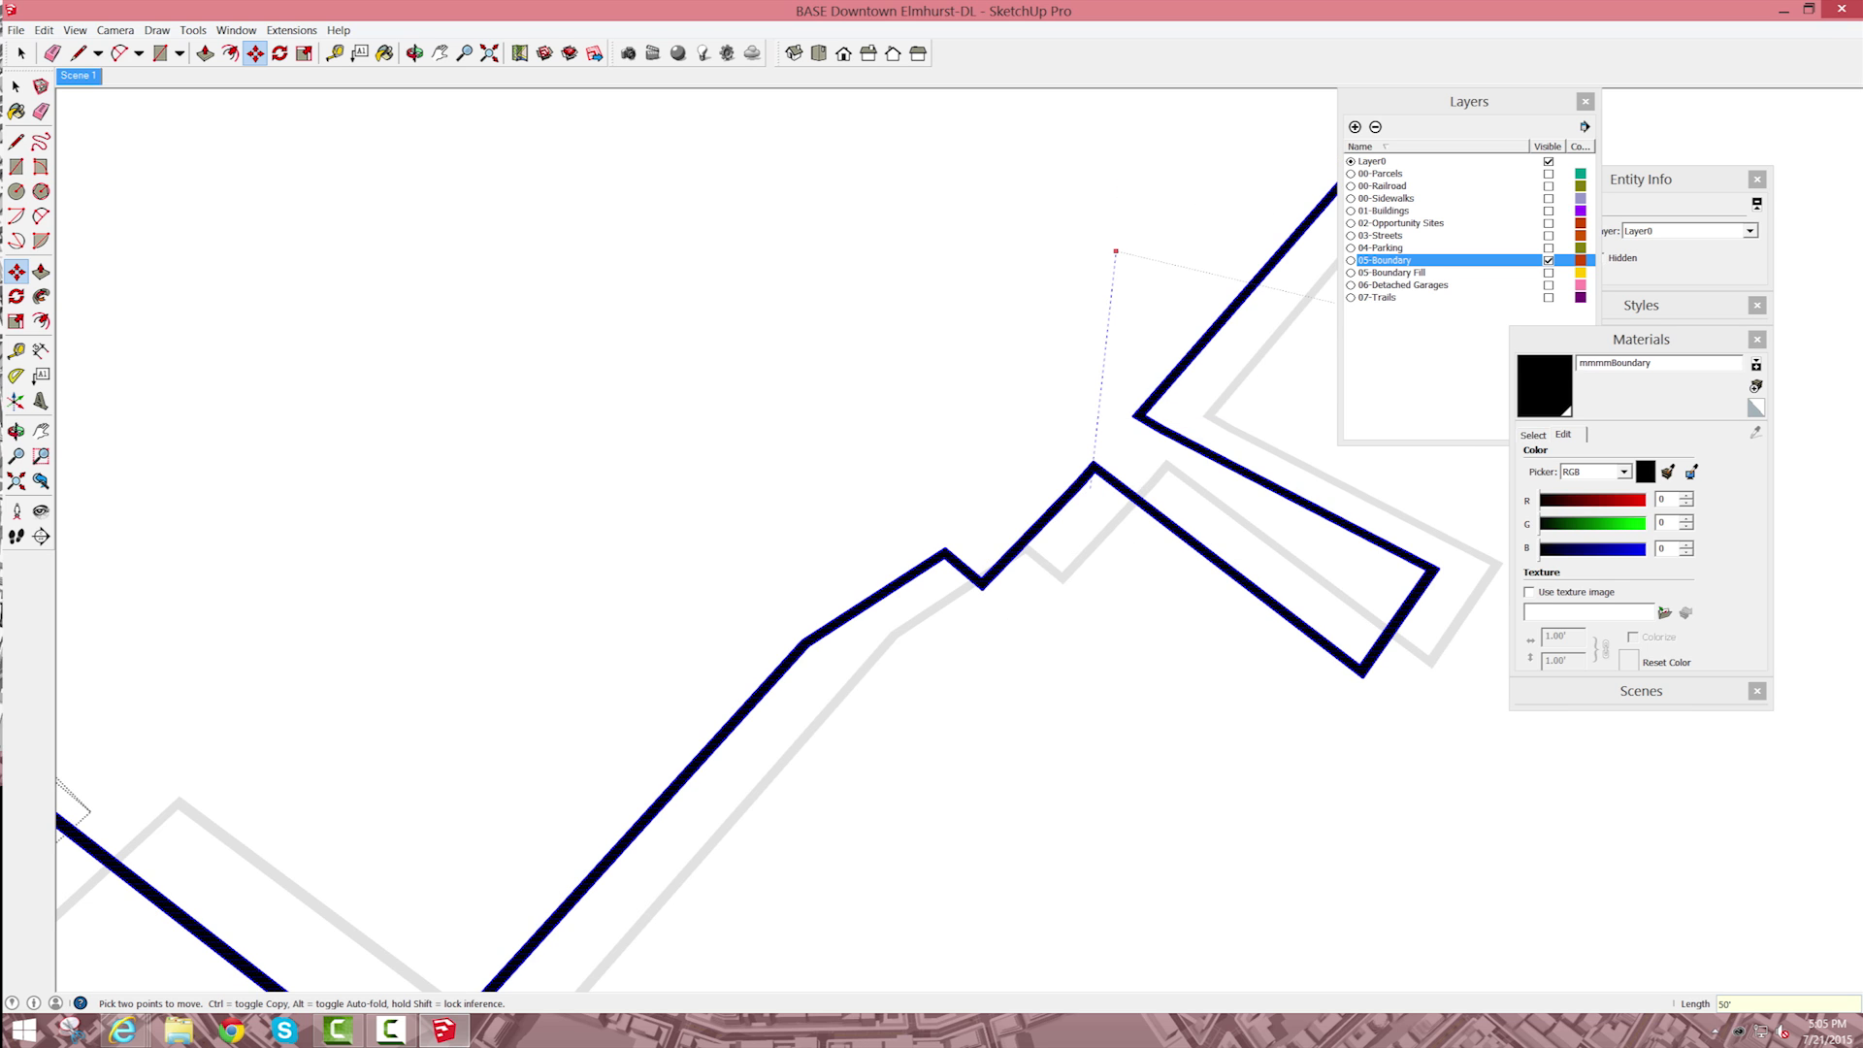
Step: Show the 05-Boundary Fill layer beneath the raised outline, leave the group, and return to Scene 1 with all layers
left_click(1549, 272)
key("space")
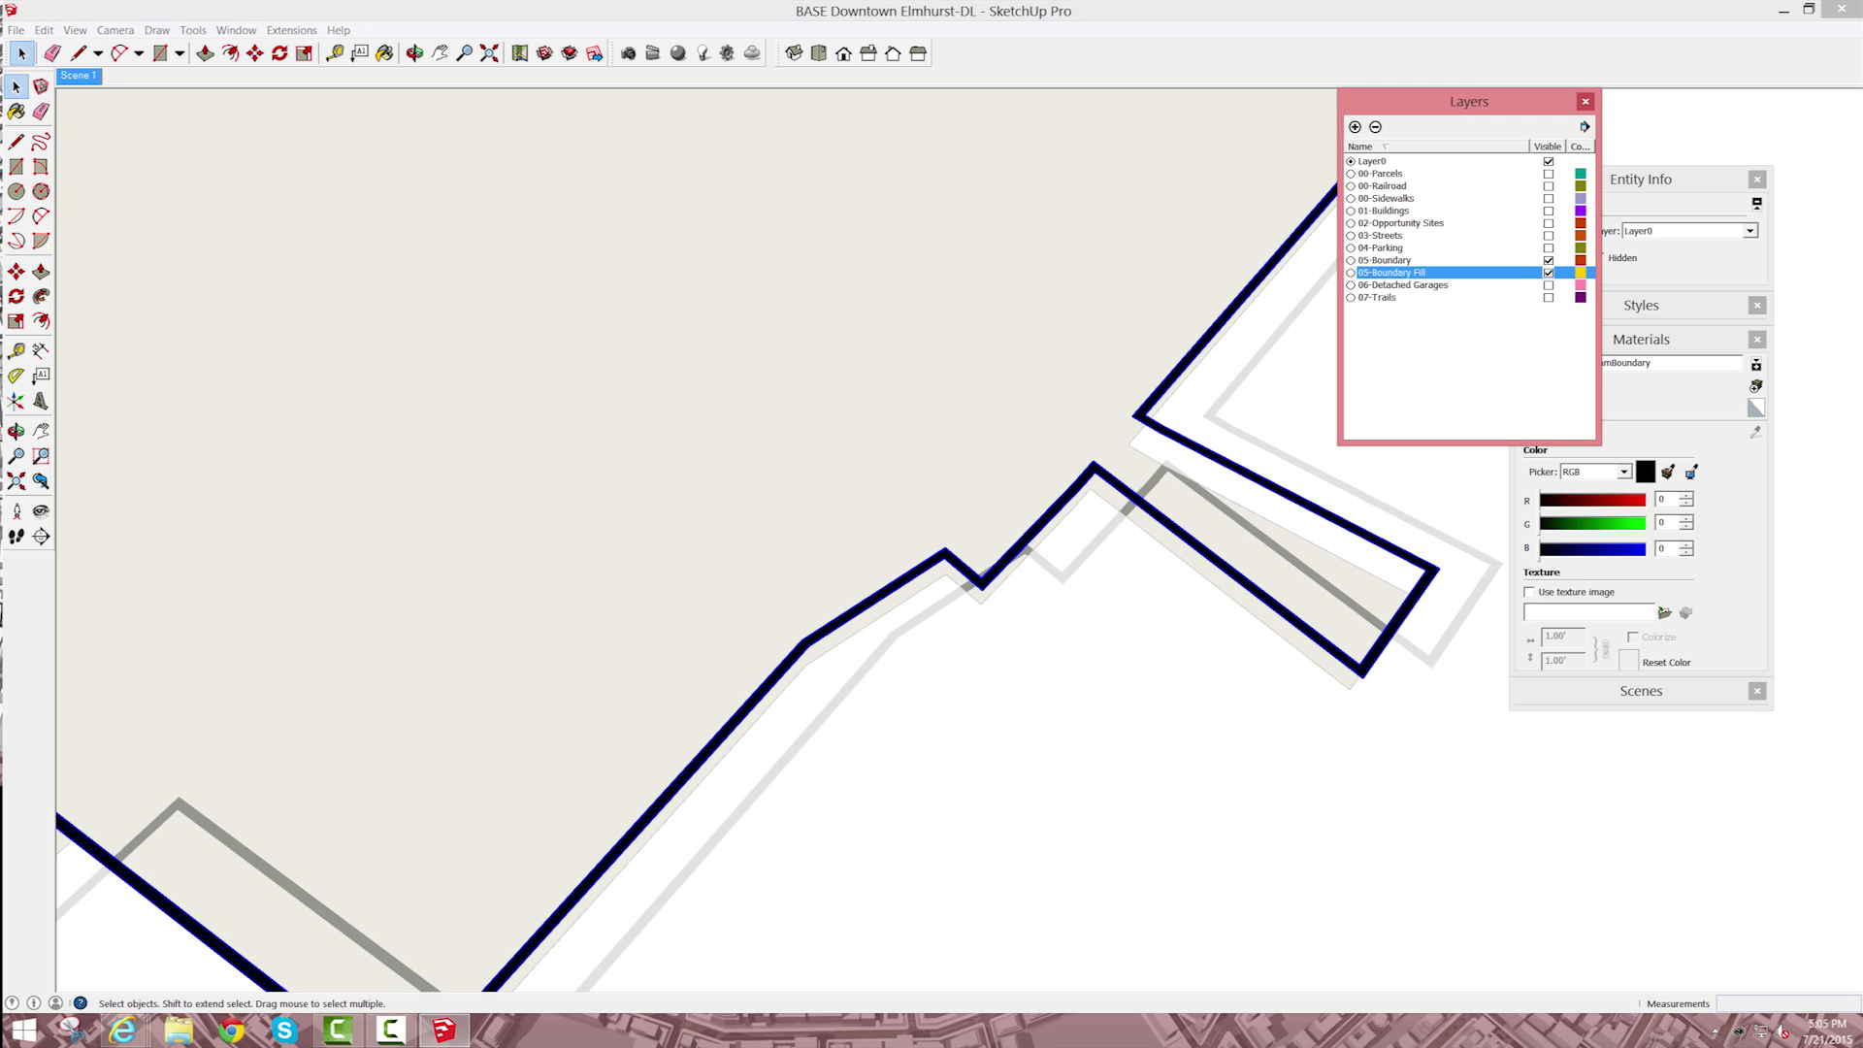
left_click(79, 76)
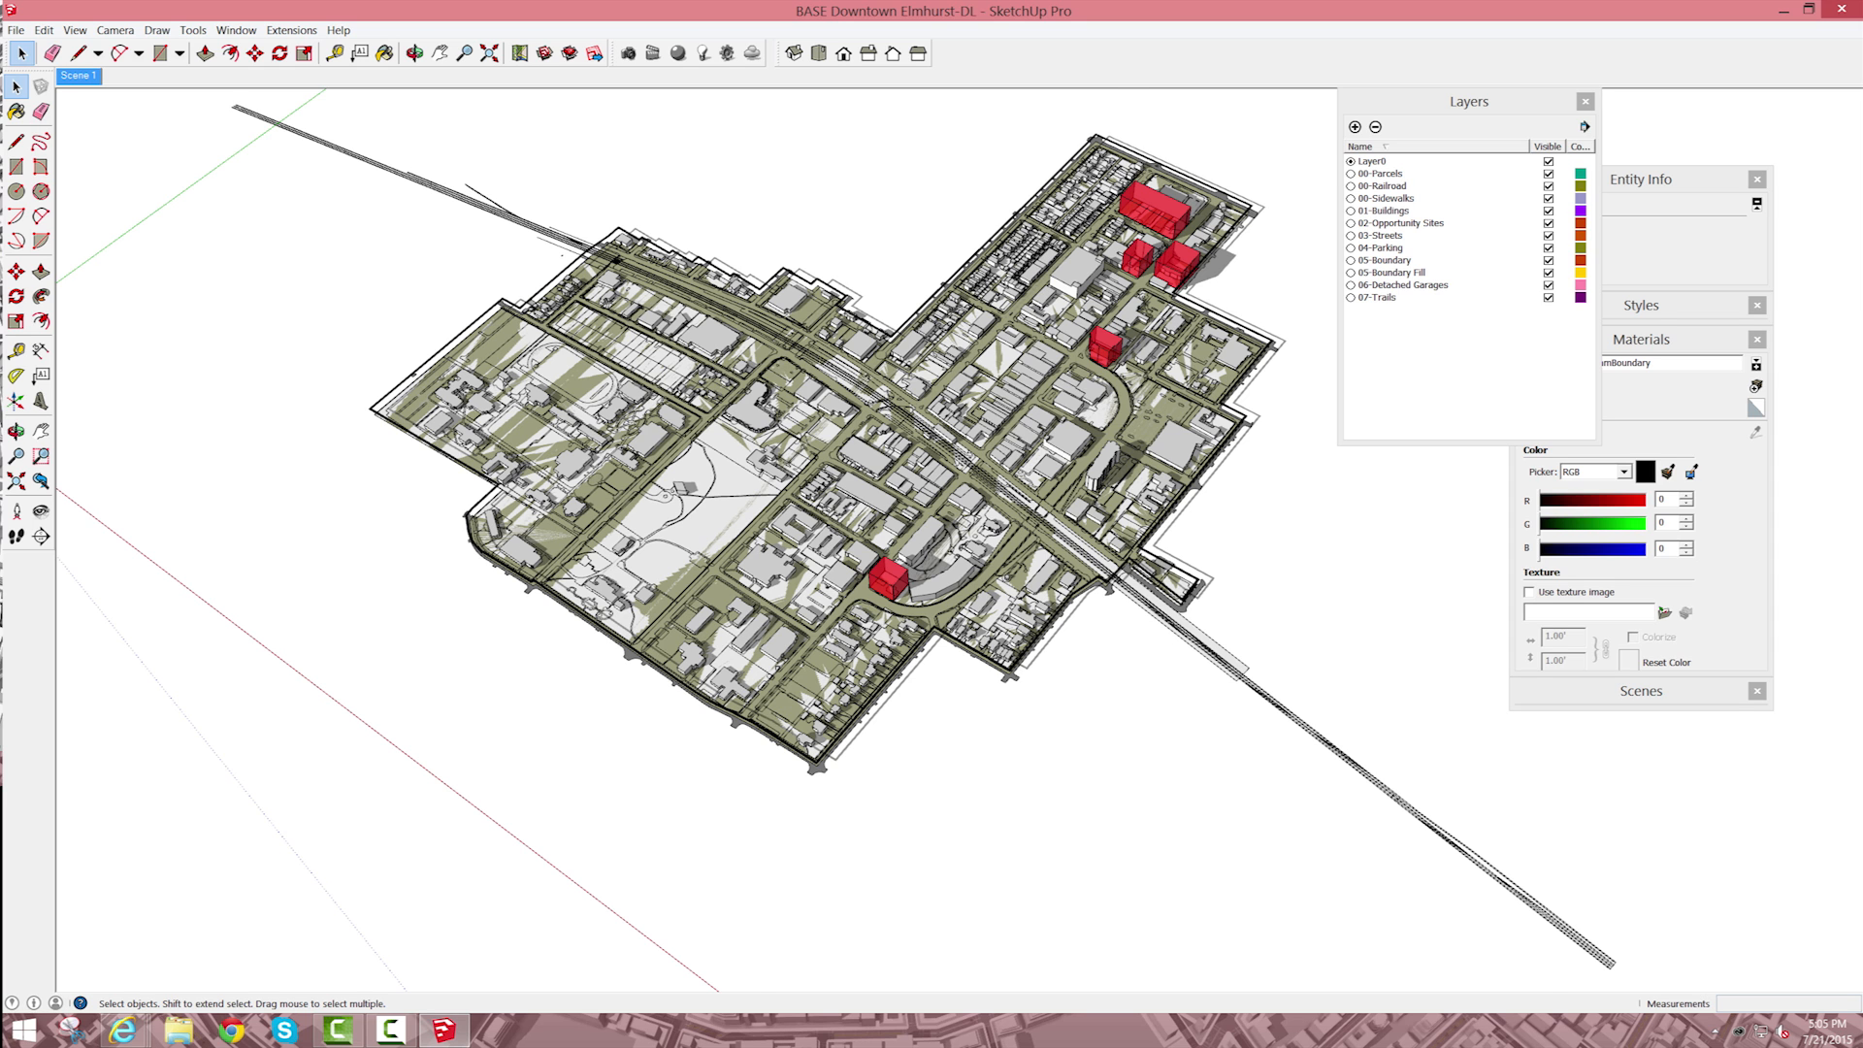
Step: Select the boundary group and lower it 30' along the blue axis
scroll(1243, 416, "up", 8)
left_click(1246, 421)
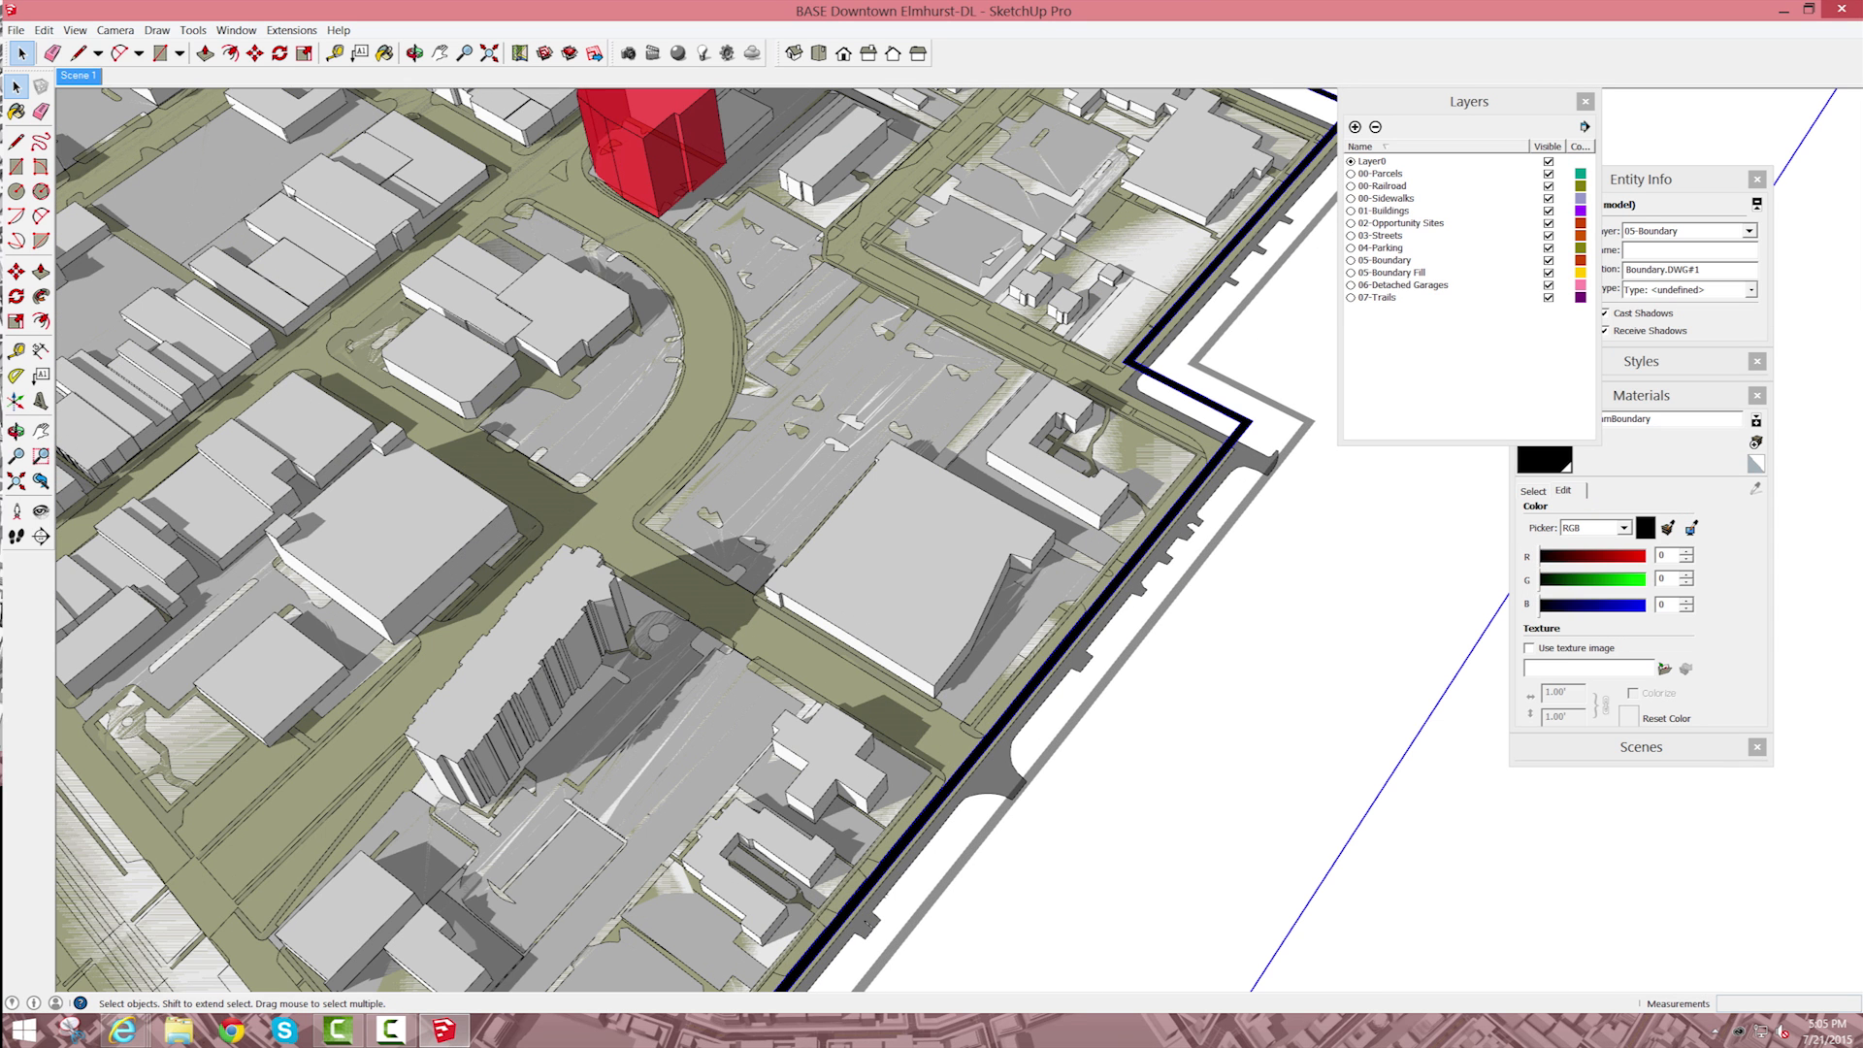
key("m")
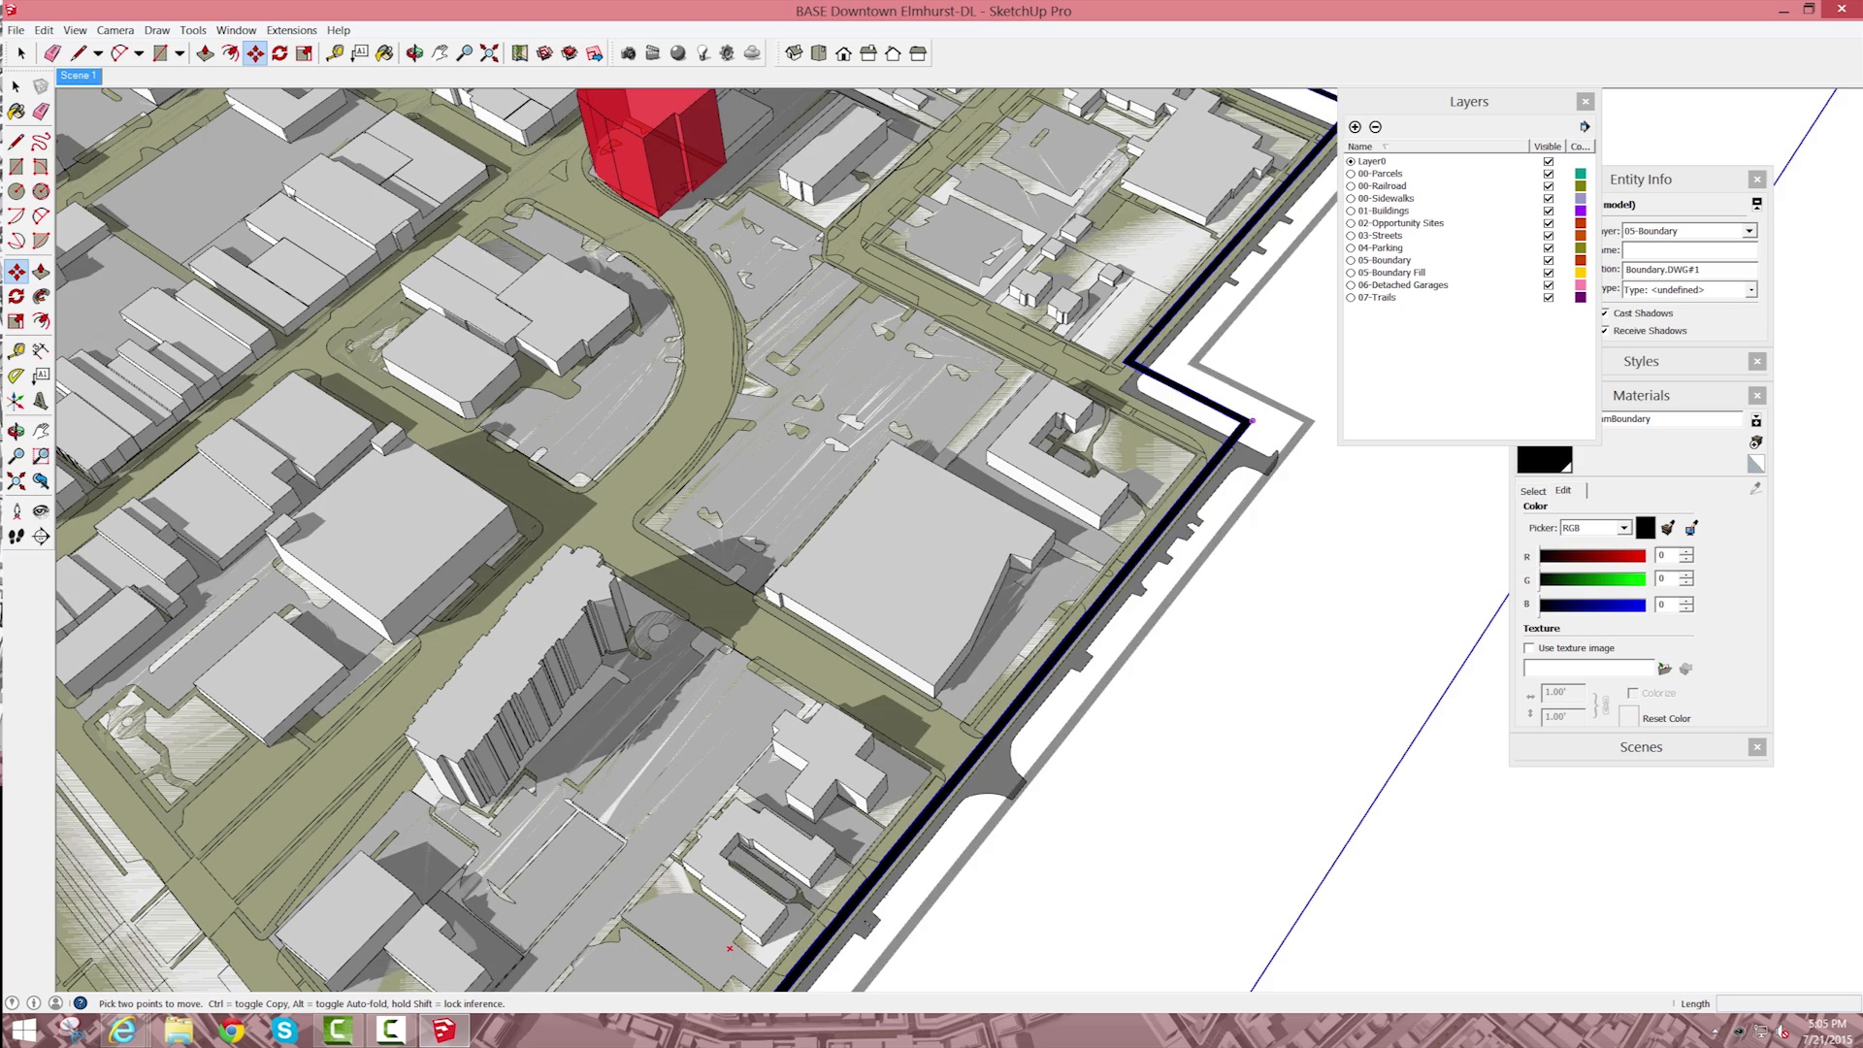
left_click(1252, 421)
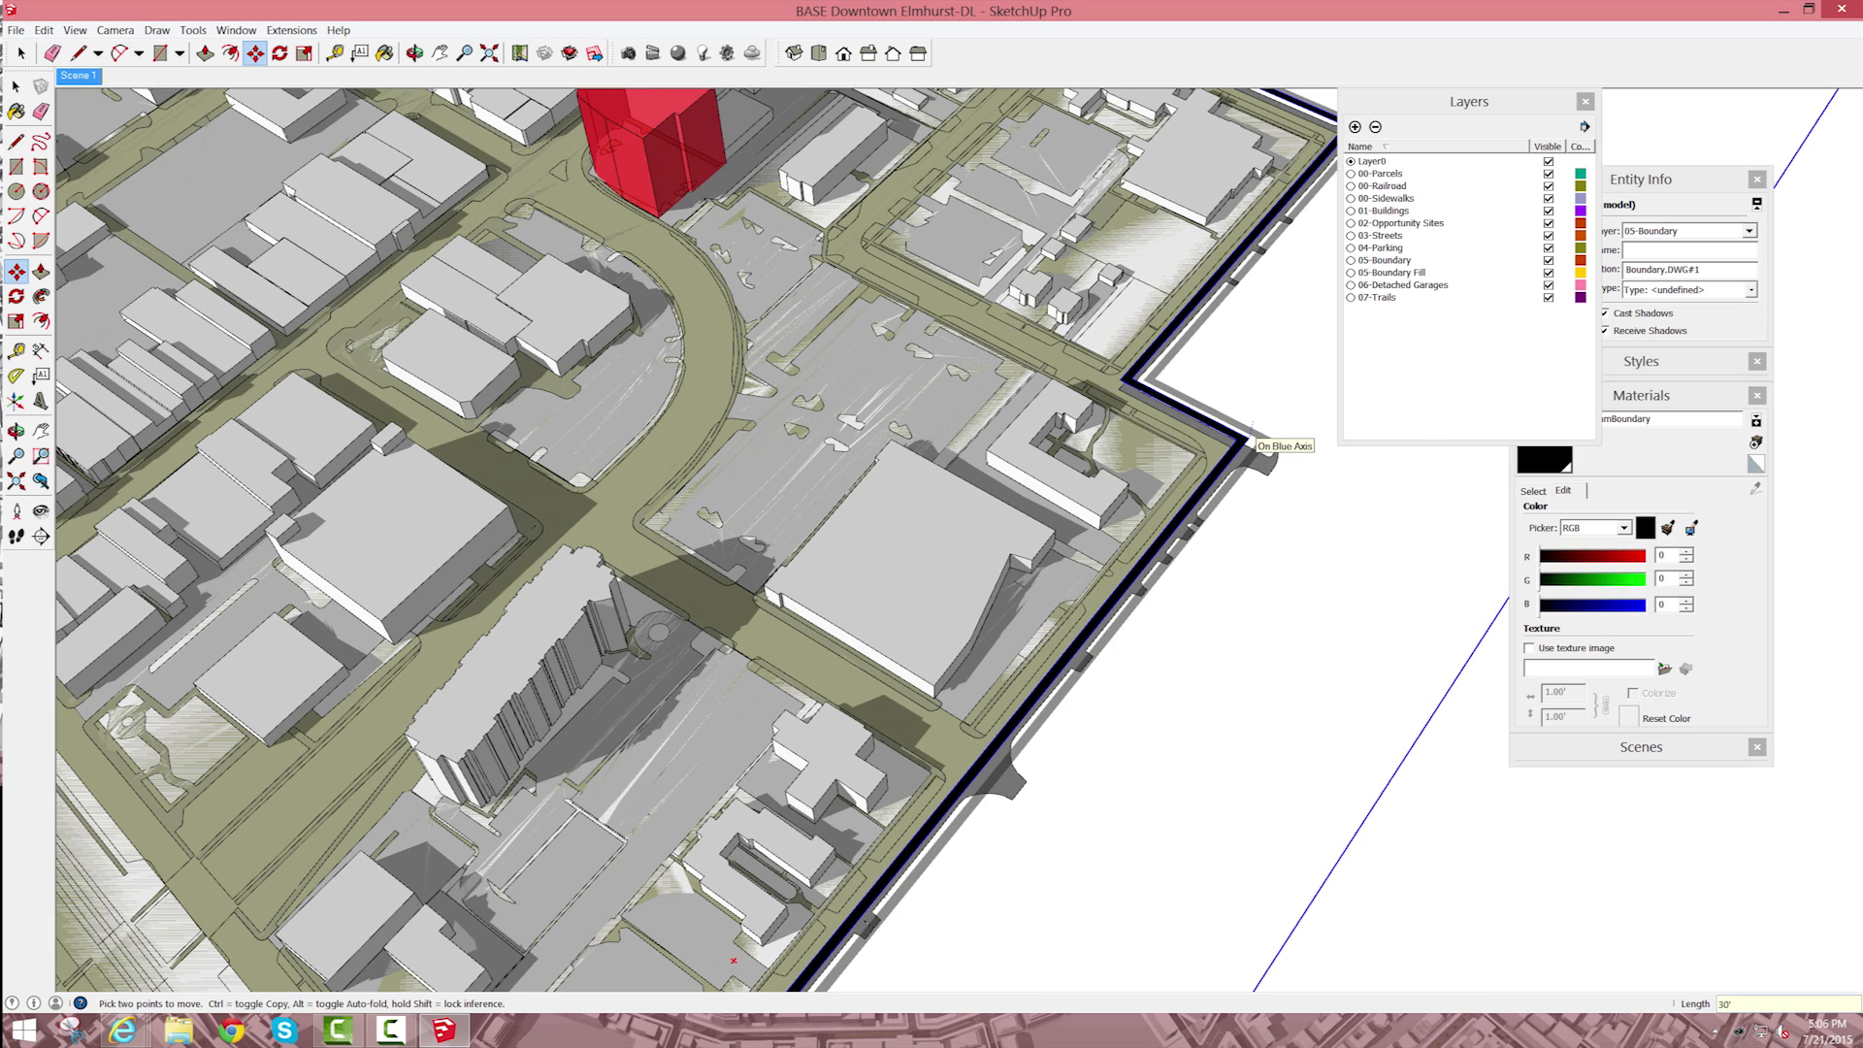
key("Return")
key("space")
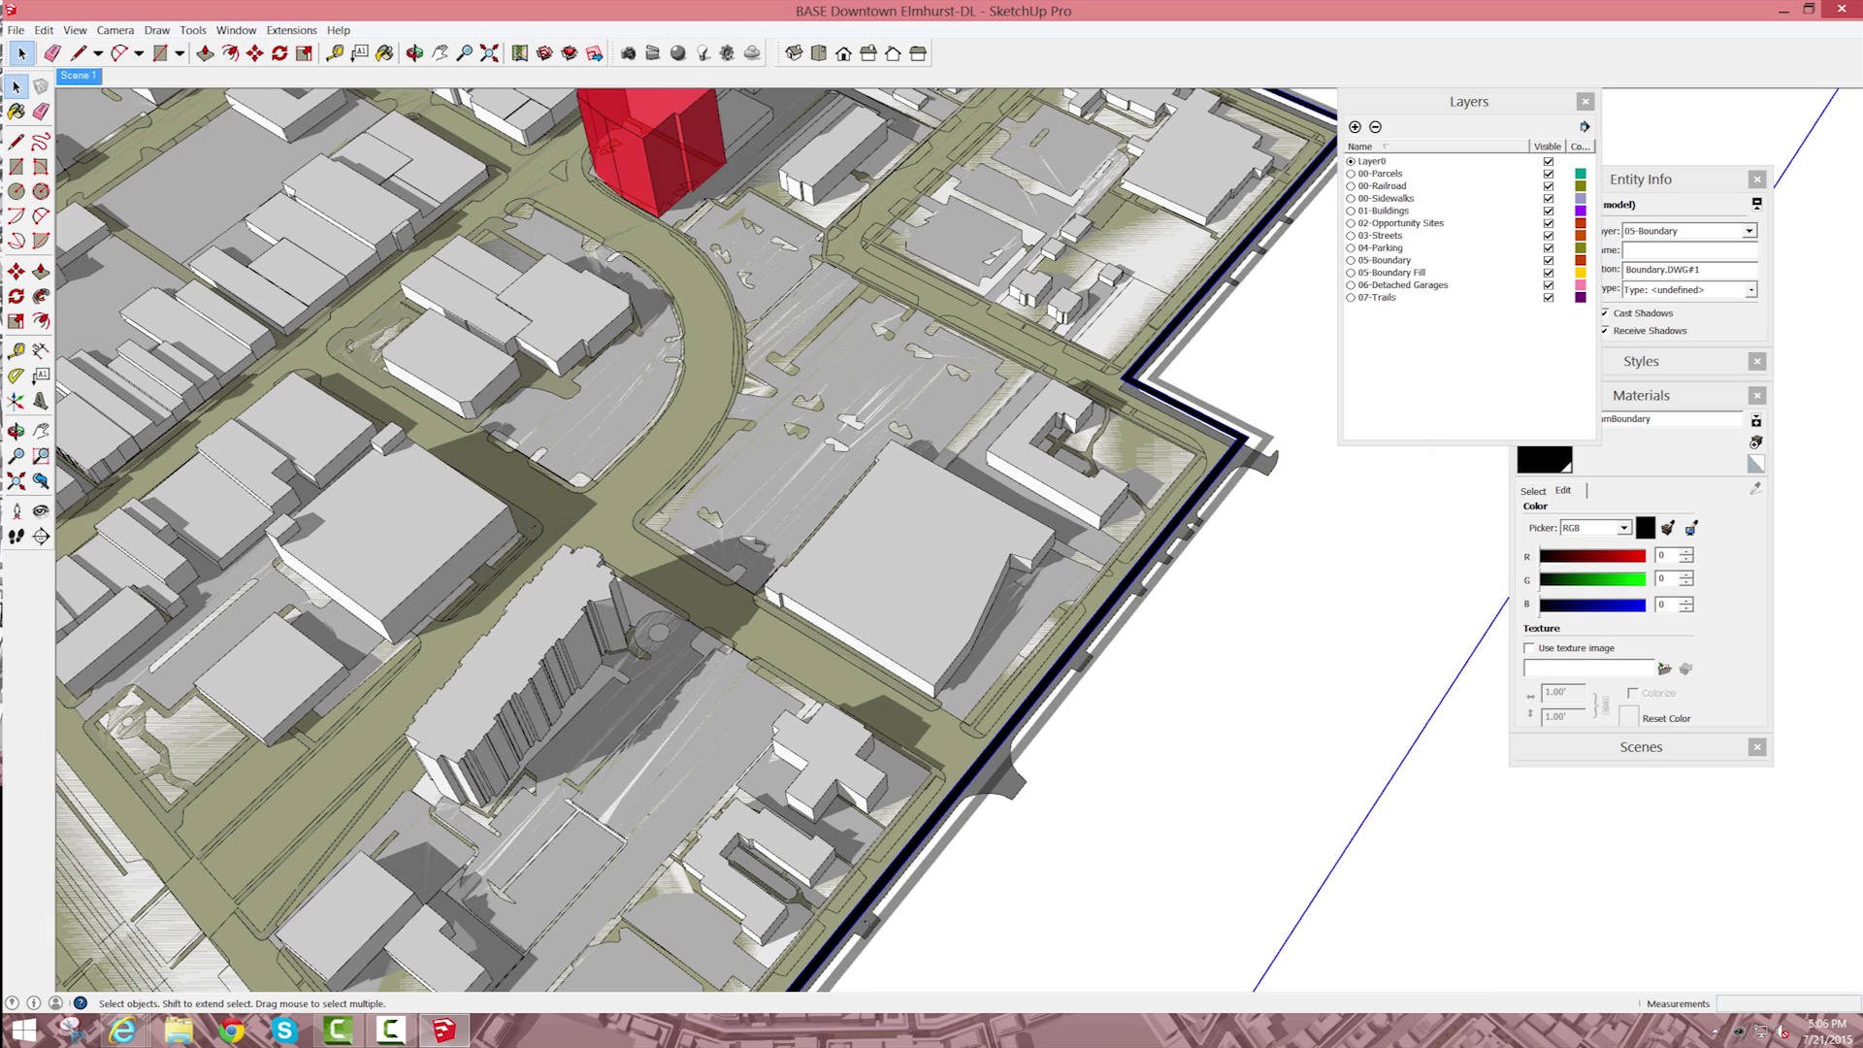
Step: Move the Layers window clear of the model and save the file
scroll(1264, 330, "down", 1)
scroll(1252, 340, "down", 5)
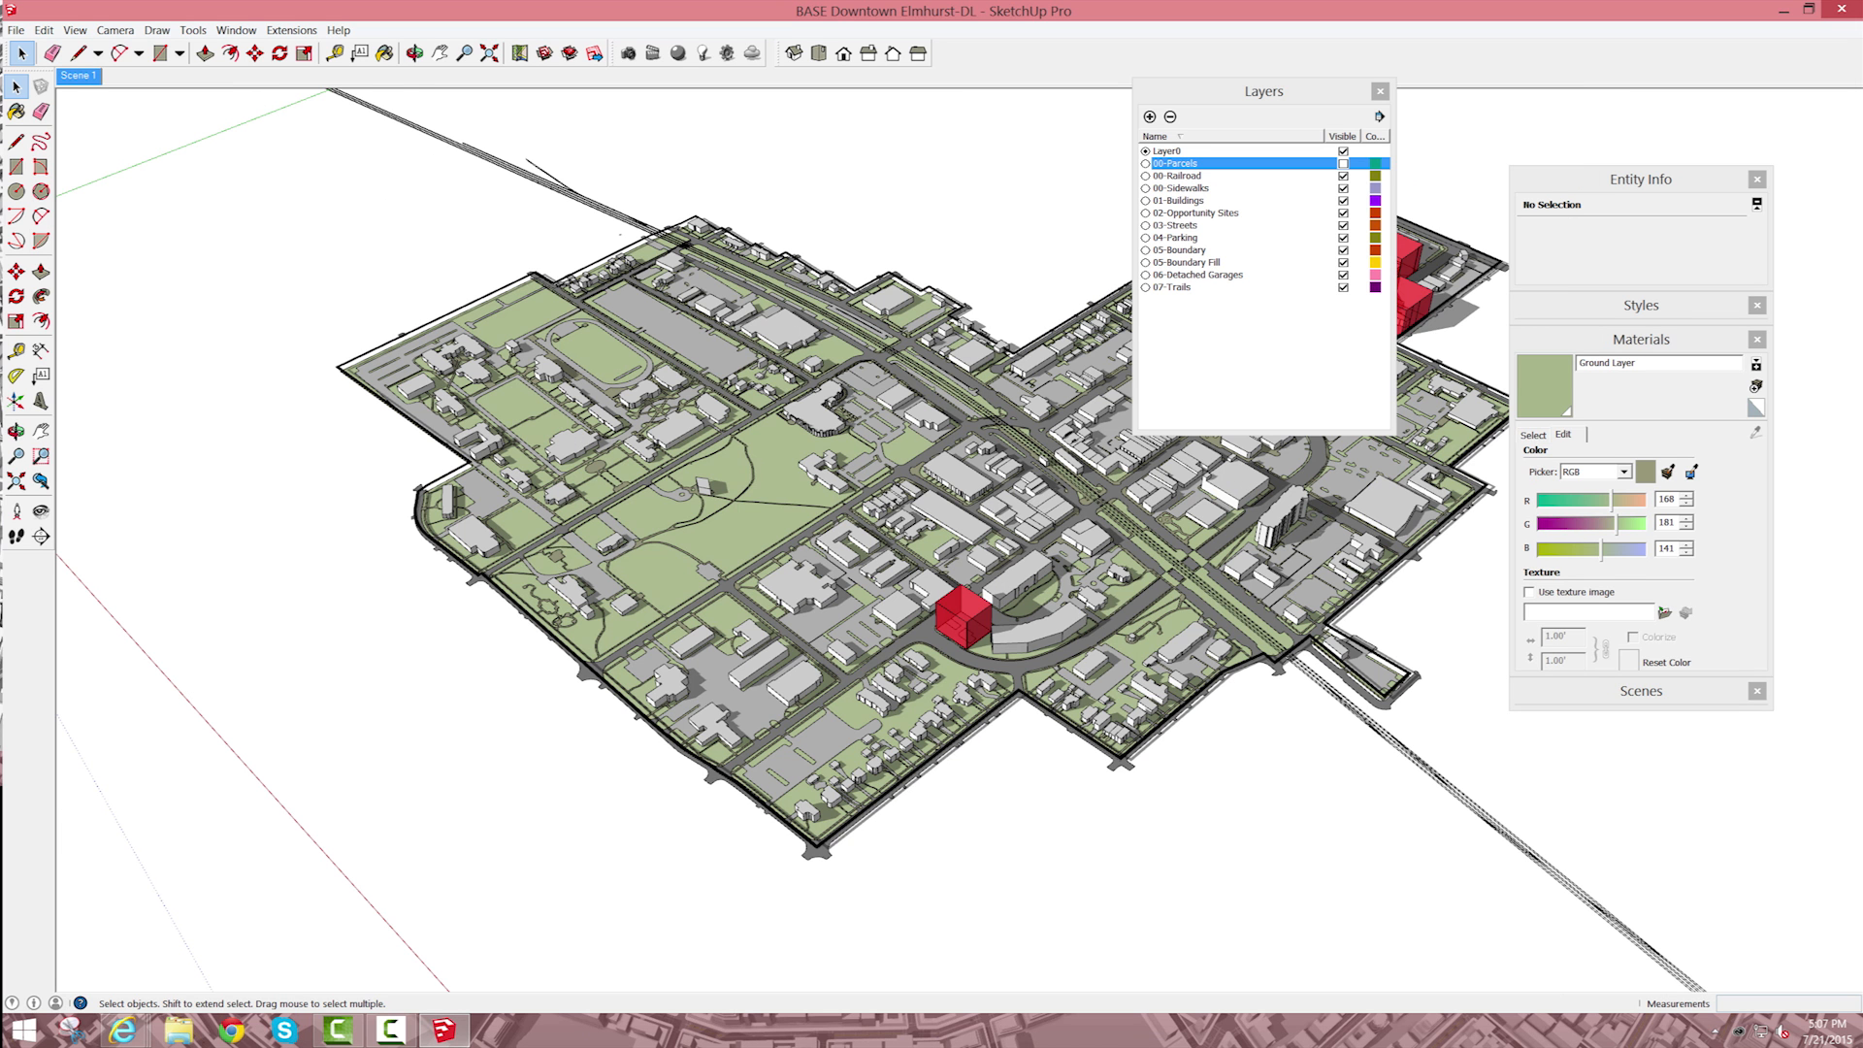
left_click_drag(1263, 91, 1683, 280)
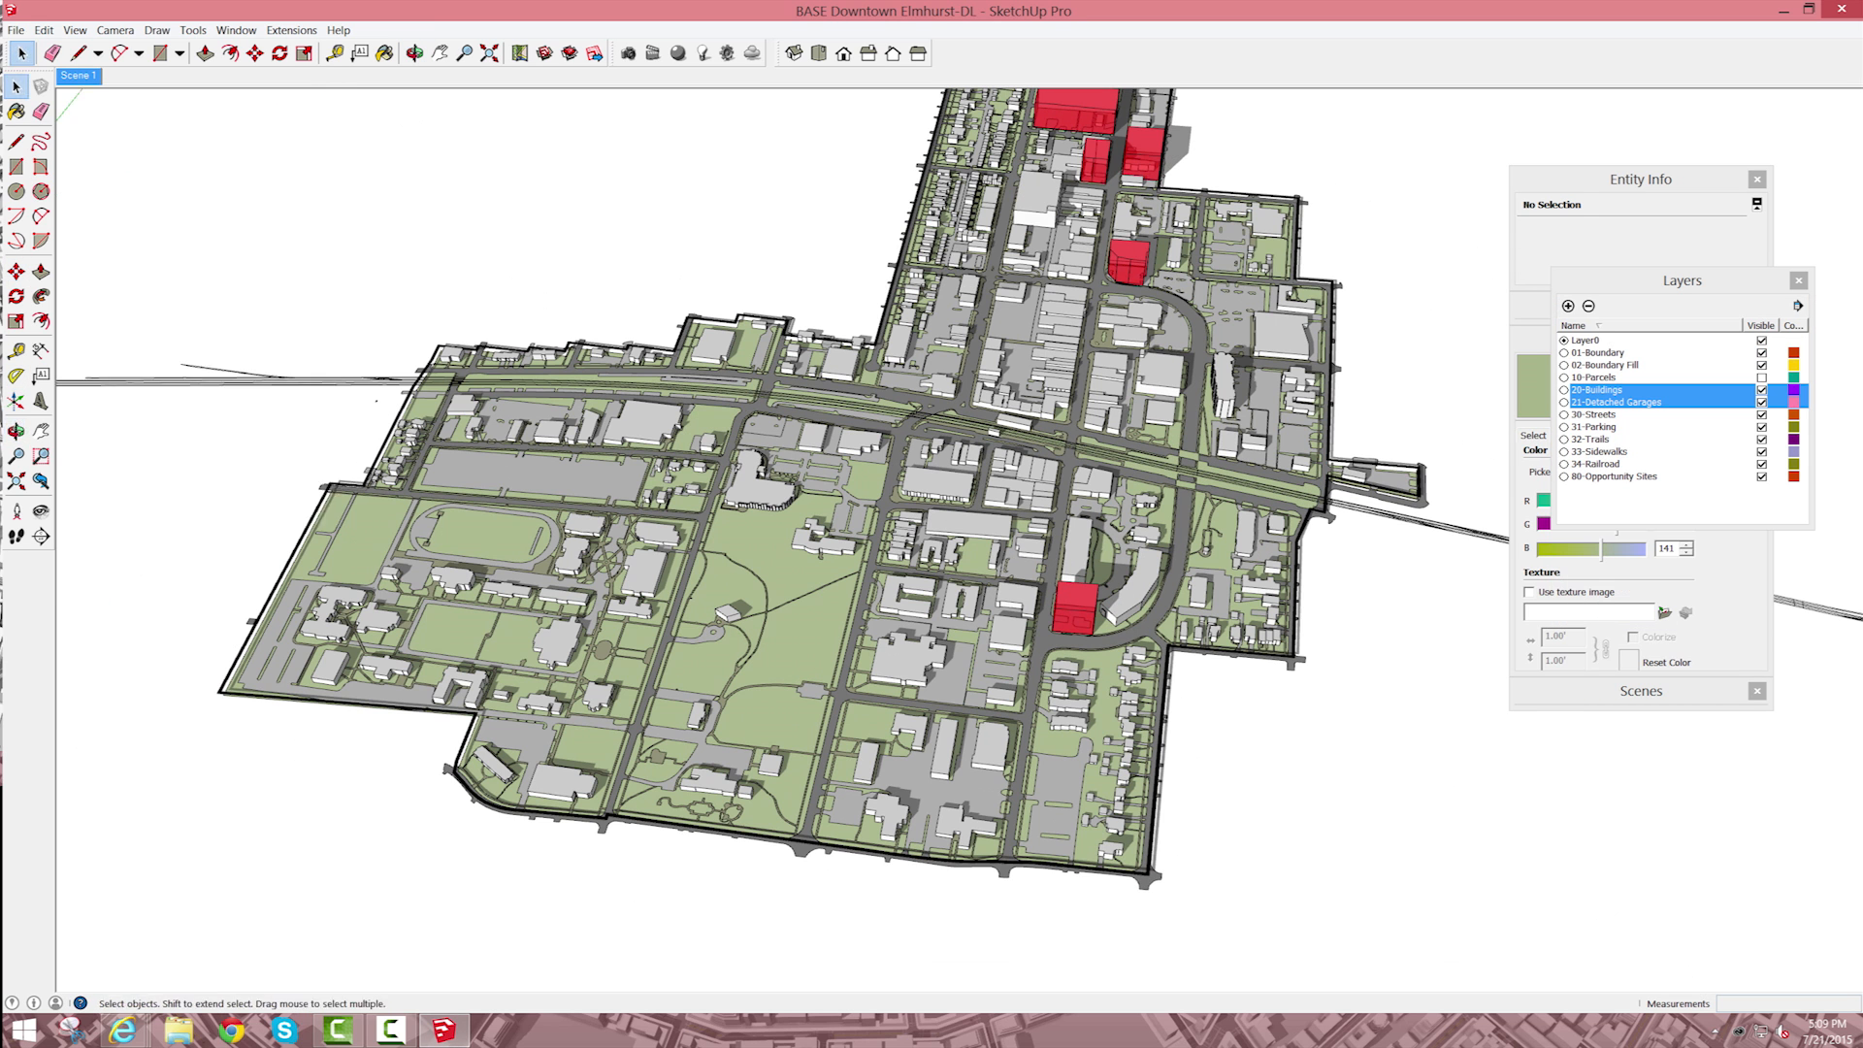
left_click(15, 30)
left_click(49, 90)
Step: Examine the railroad lines up close where they cross the boundary and continue beyond it
scroll(1359, 485, "up", 10)
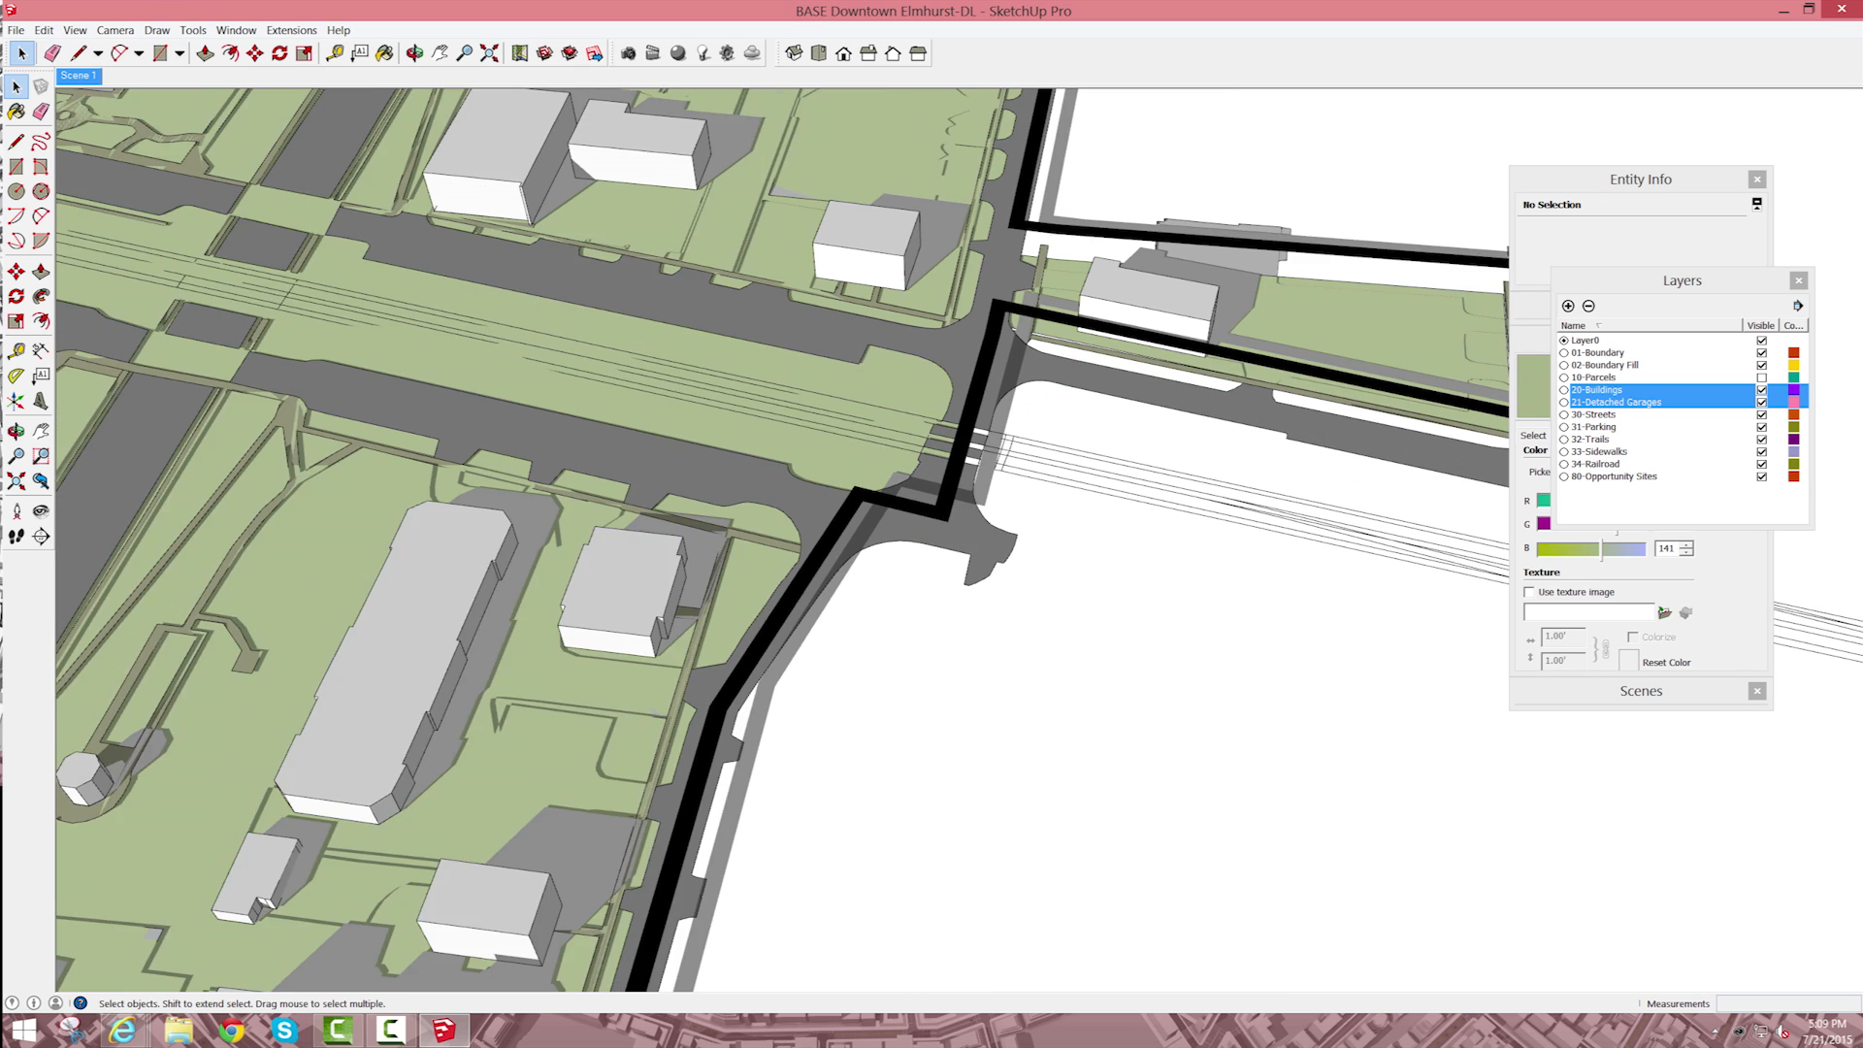
scroll(990, 439, "up", 7)
scroll(1024, 432, "down", 10)
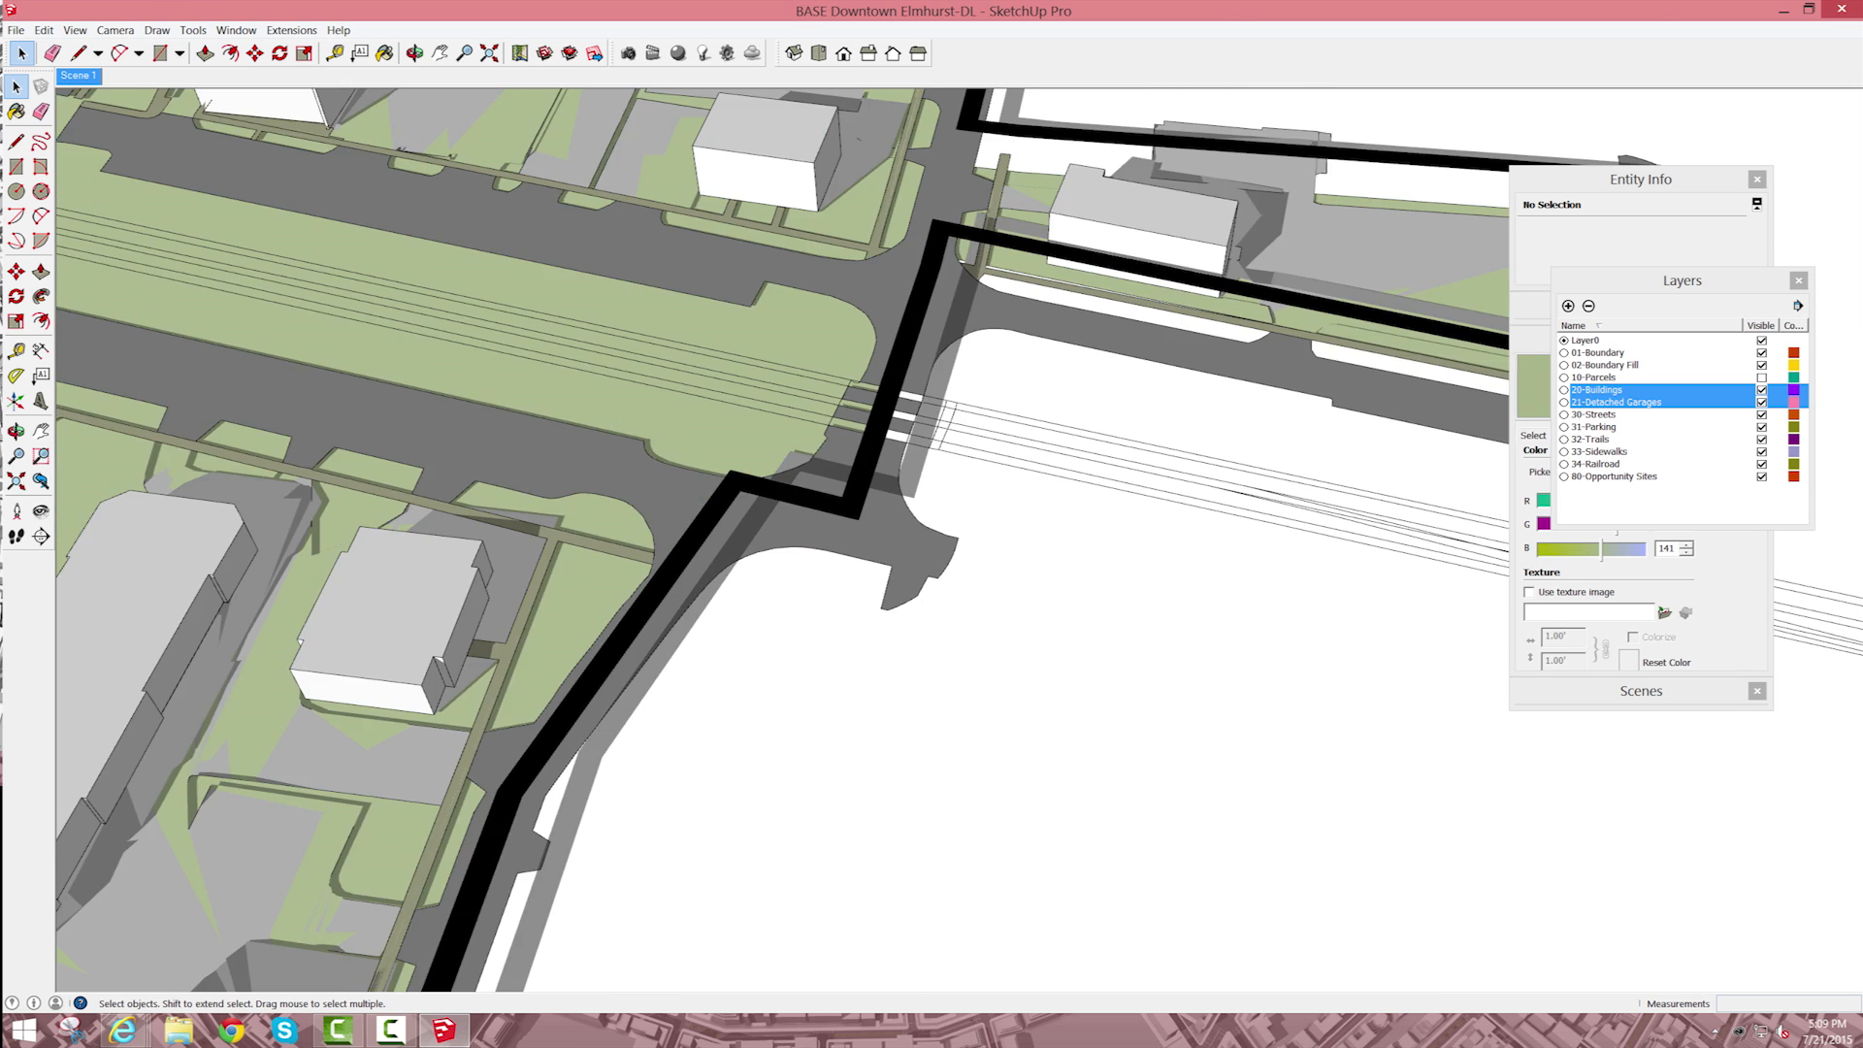
scroll(1242, 495, "up", 5)
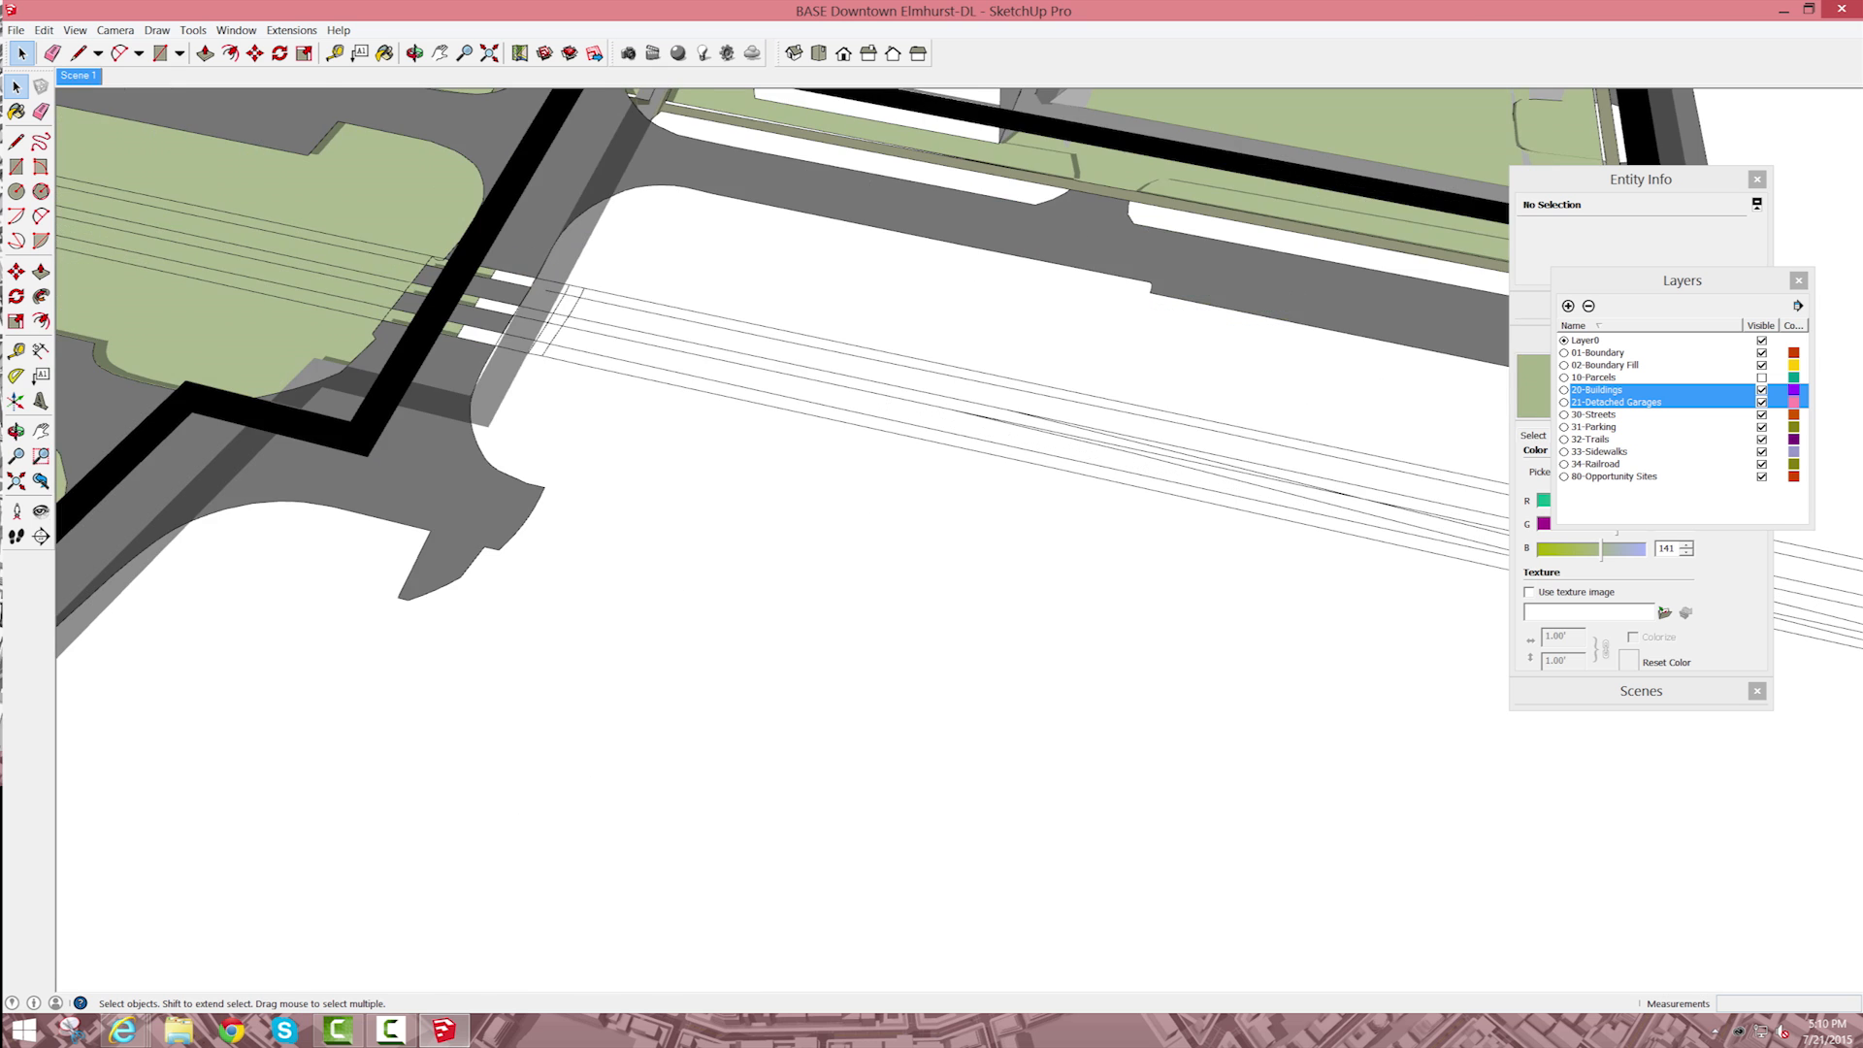
scroll(970, 388, "down", 8)
scroll(970, 388, "up", 8)
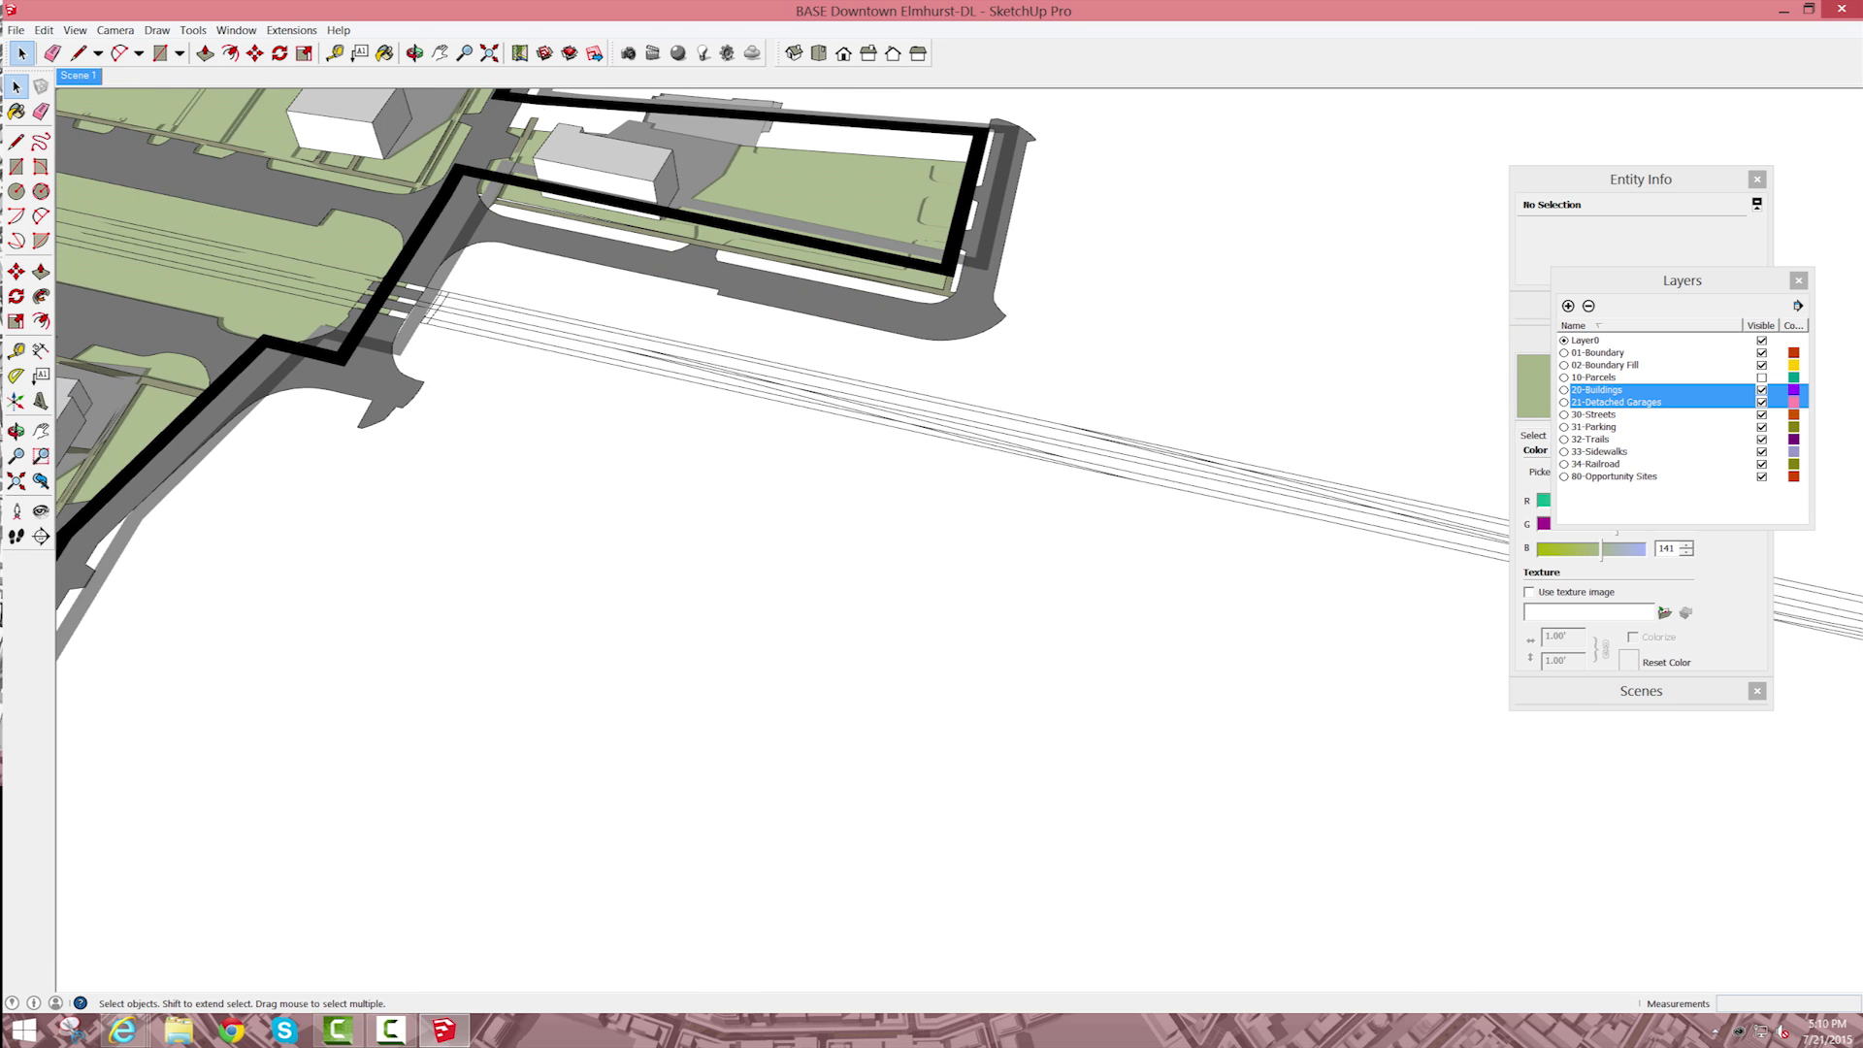
scroll(970, 407, "up", 5)
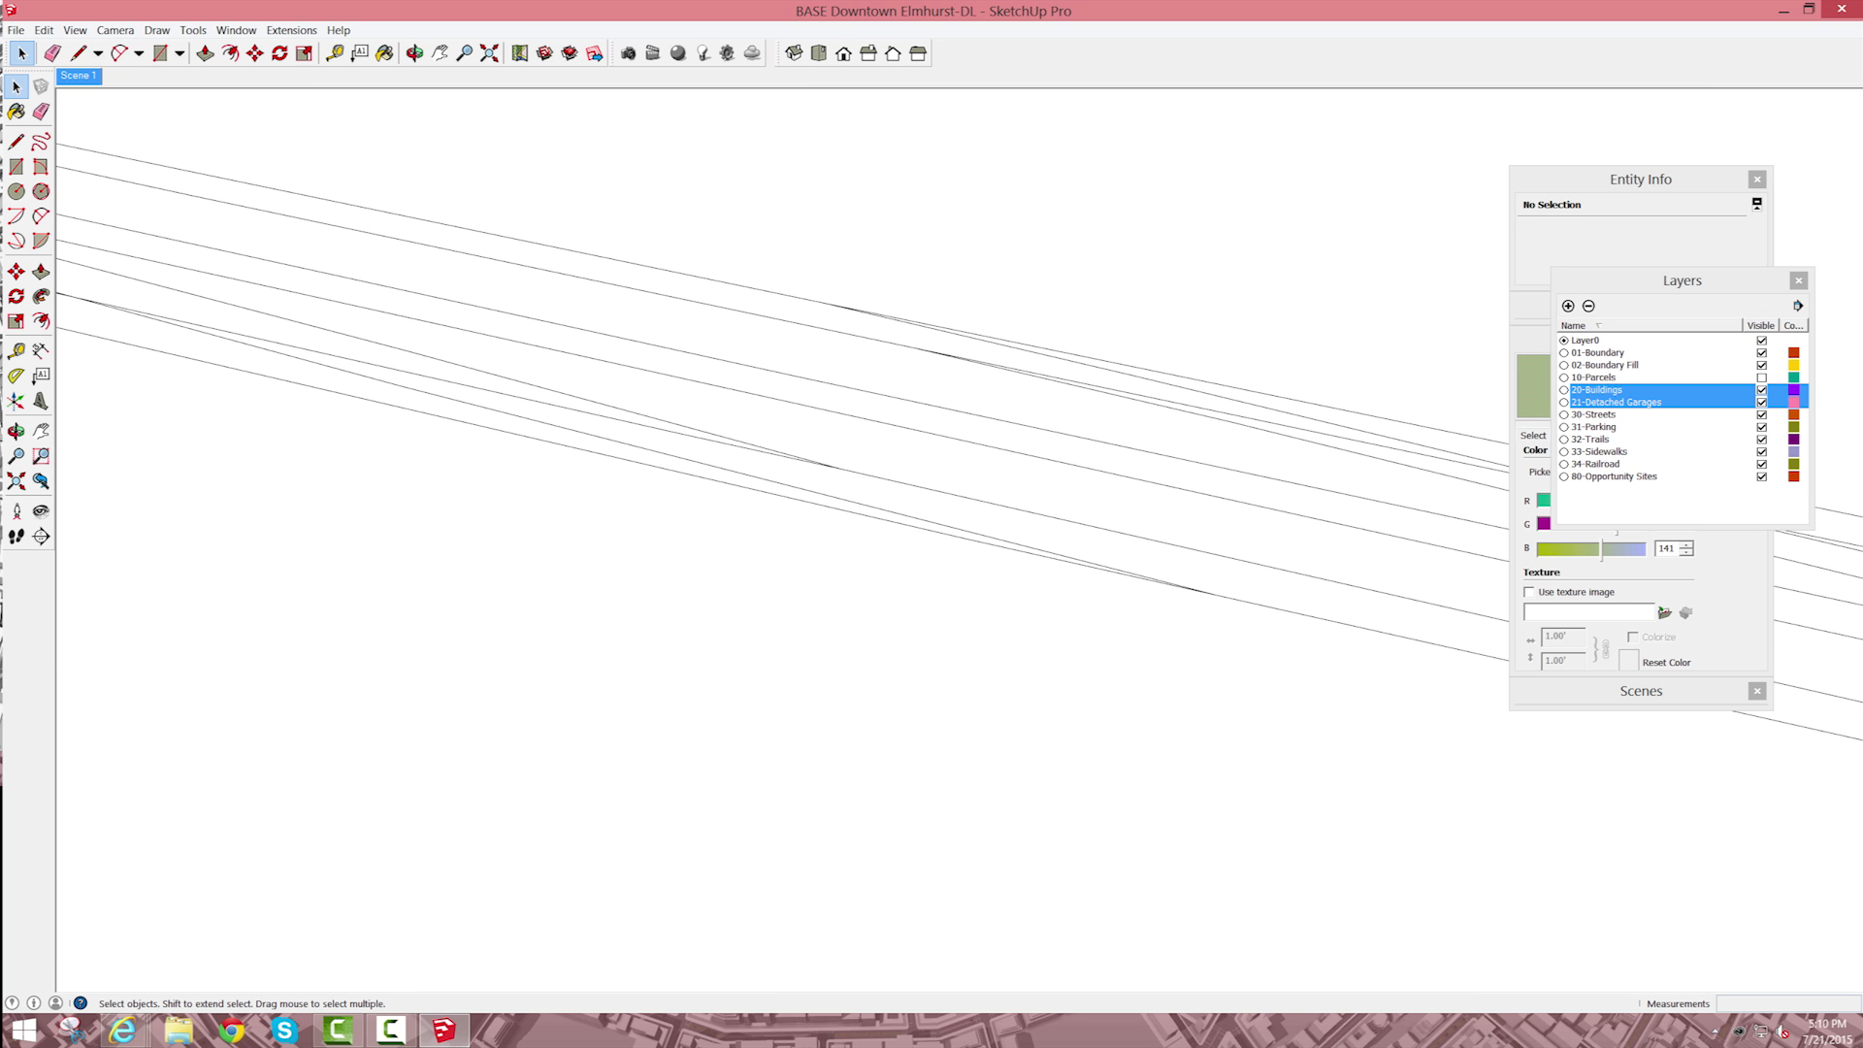
scroll(776, 389, "down", 4)
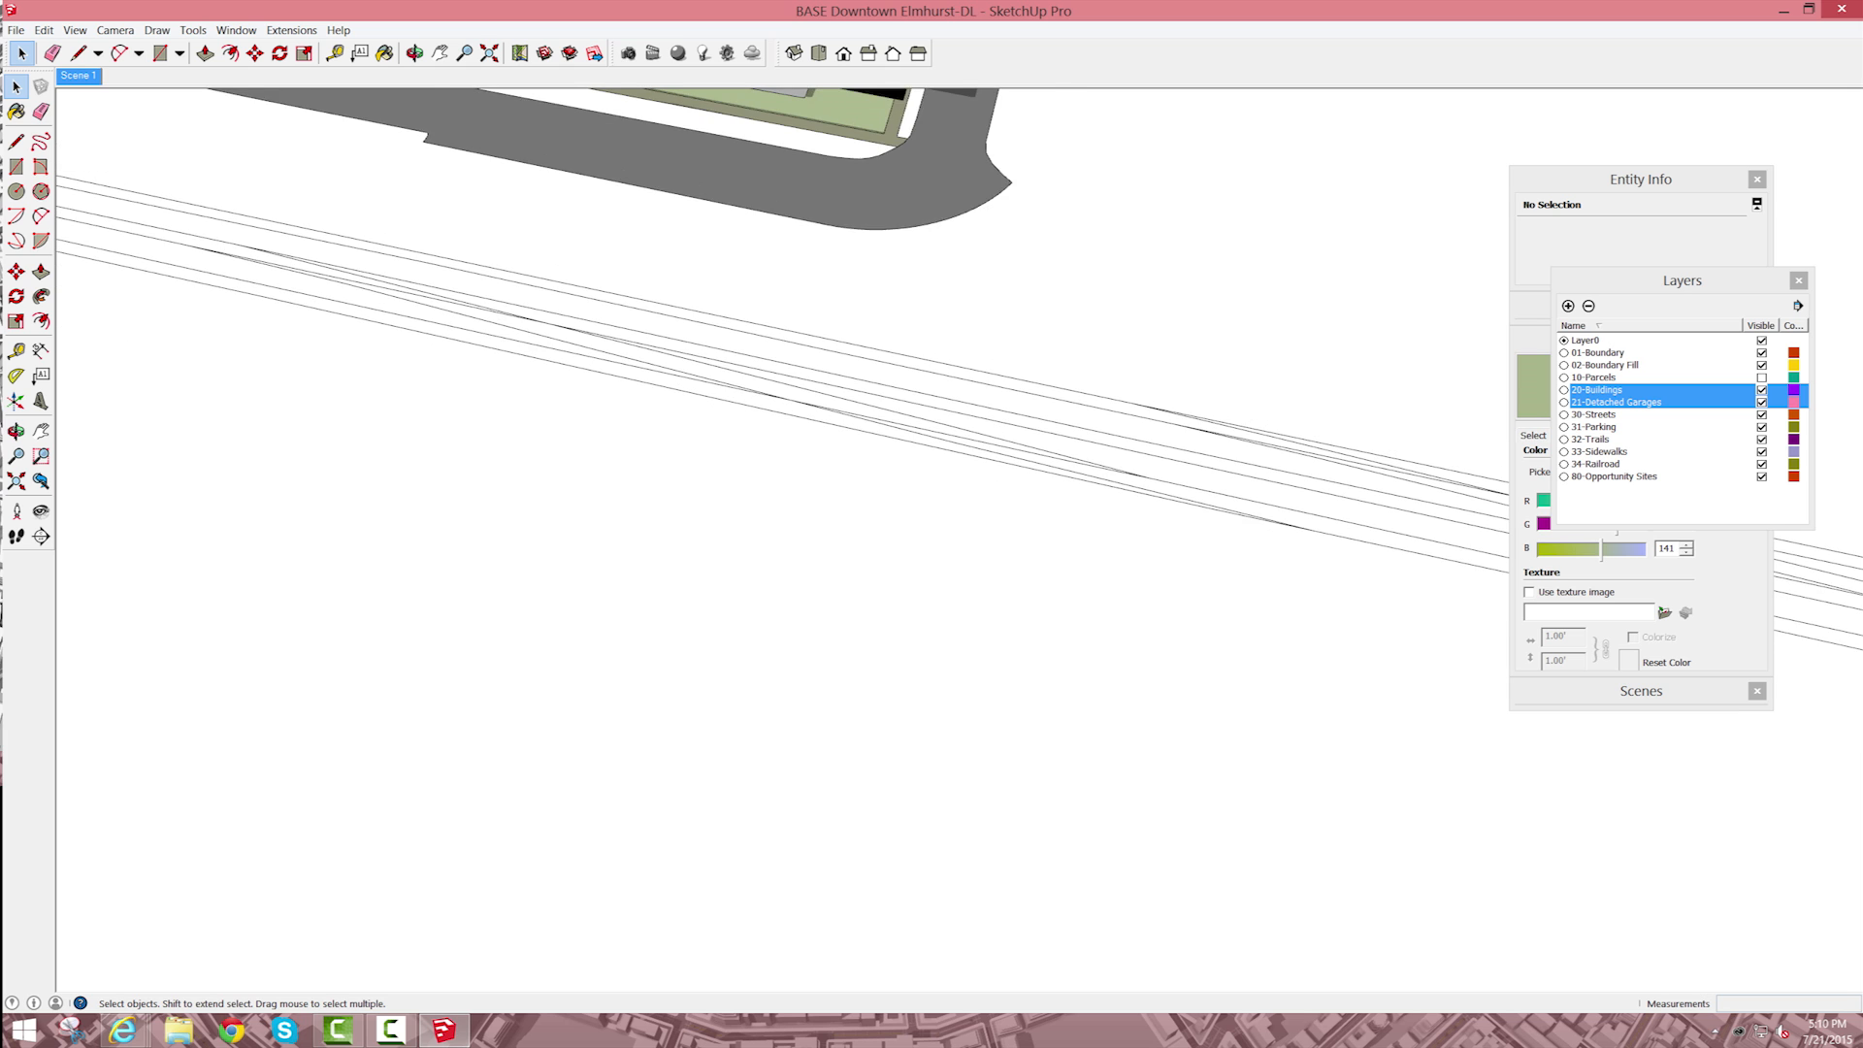
scroll(854, 544, "up", 5)
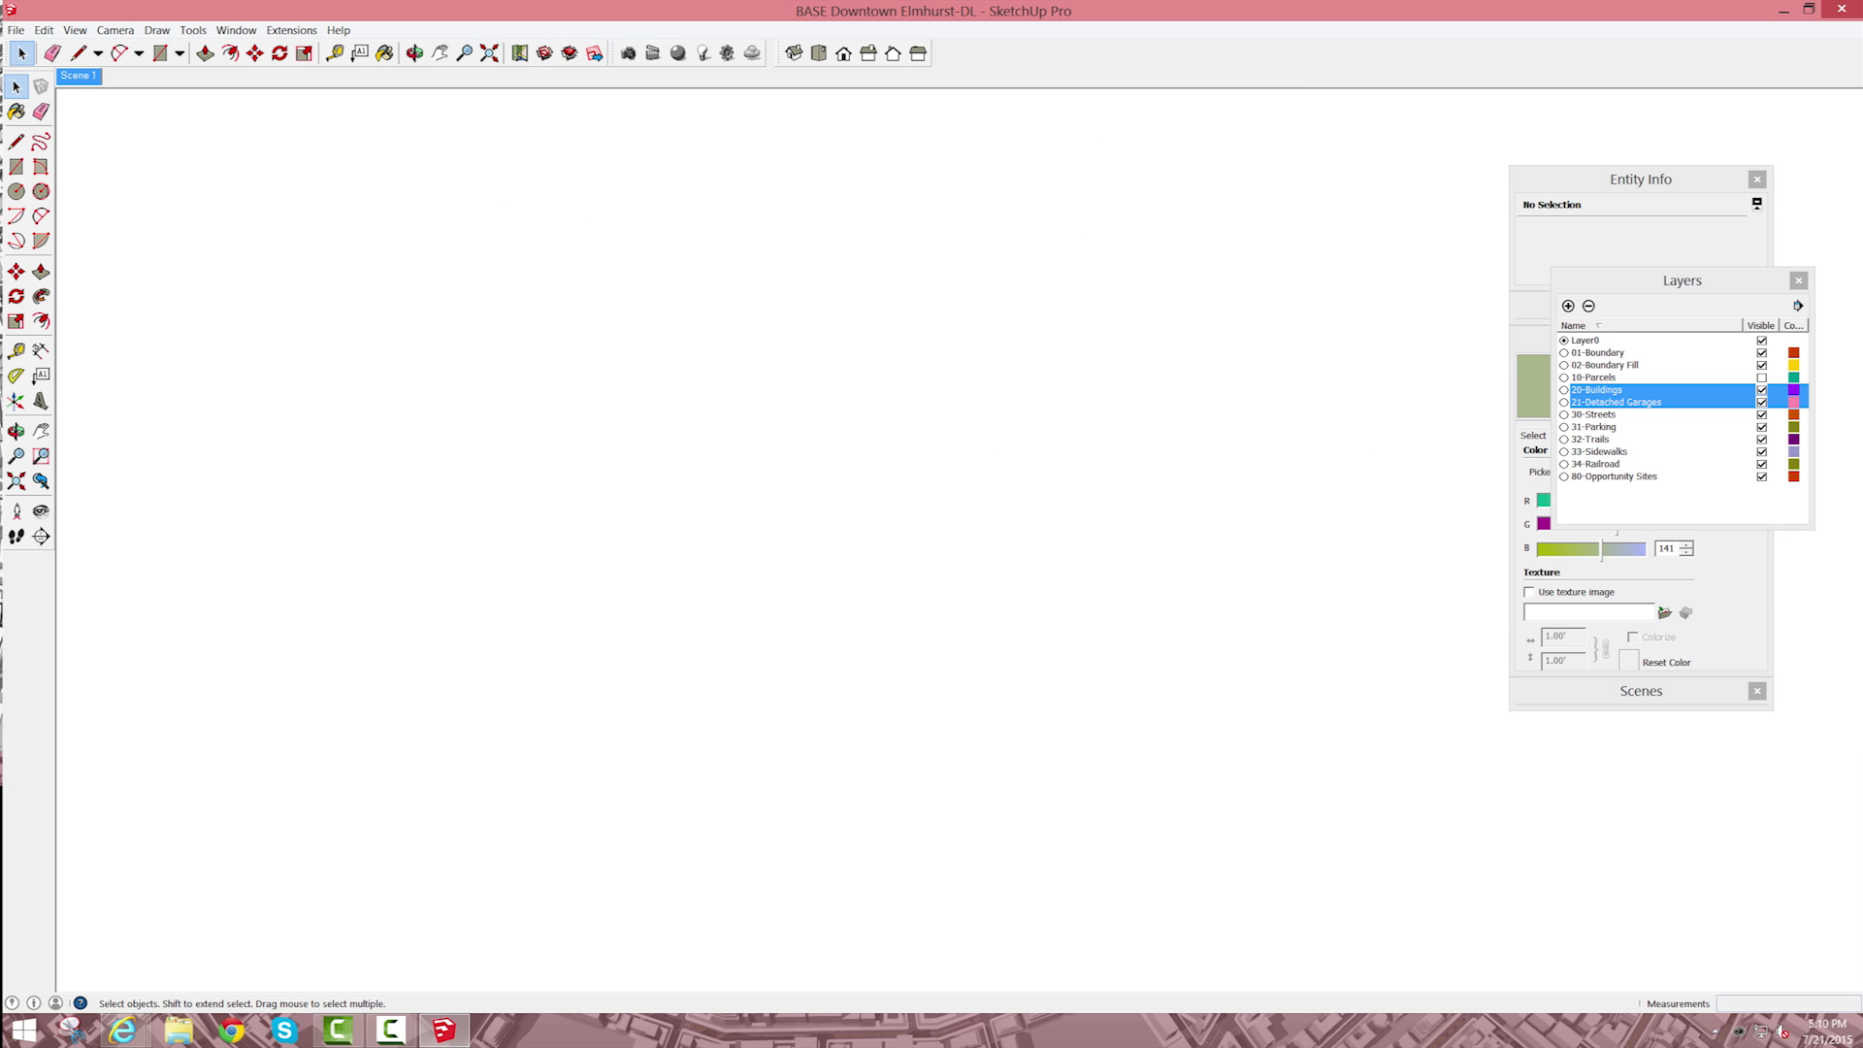
Step: Open the railroad component and erase the track lines that extend east beyond the boundary outline
scroll(854, 543, "down", 5)
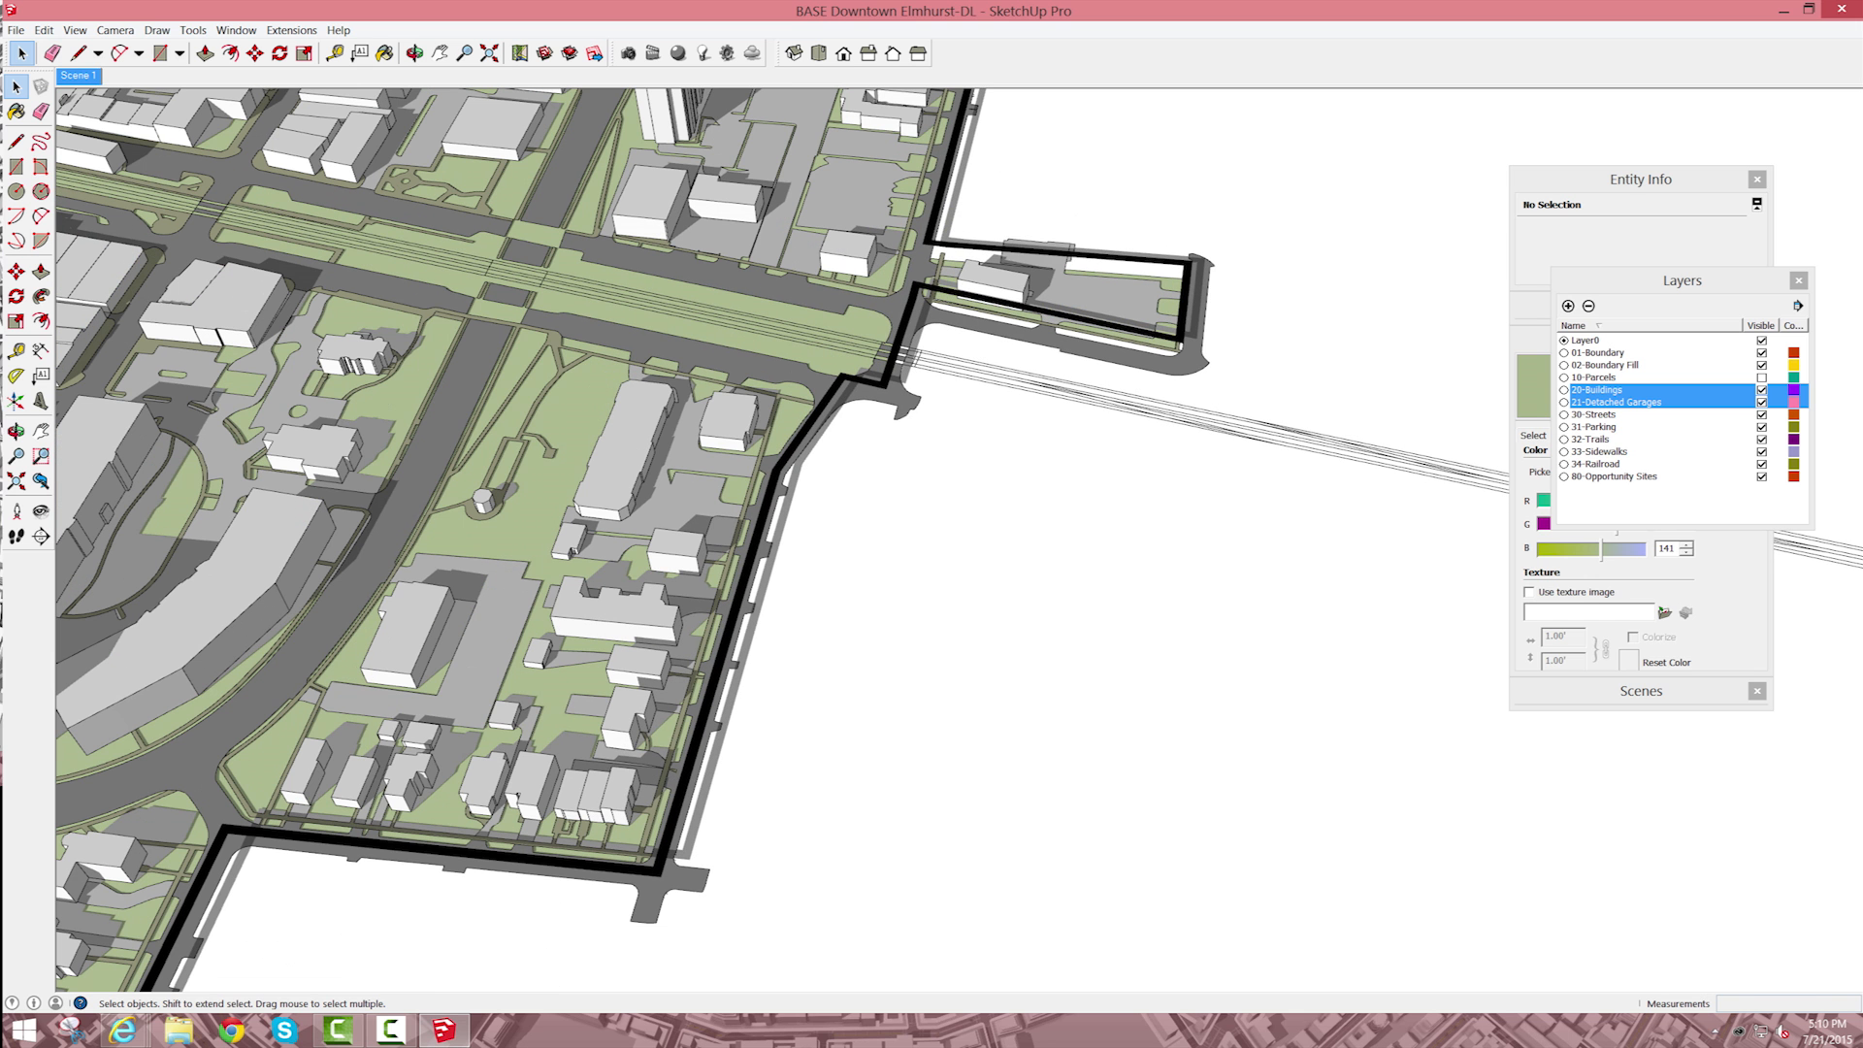
key("e")
key("space")
double_click(973, 368)
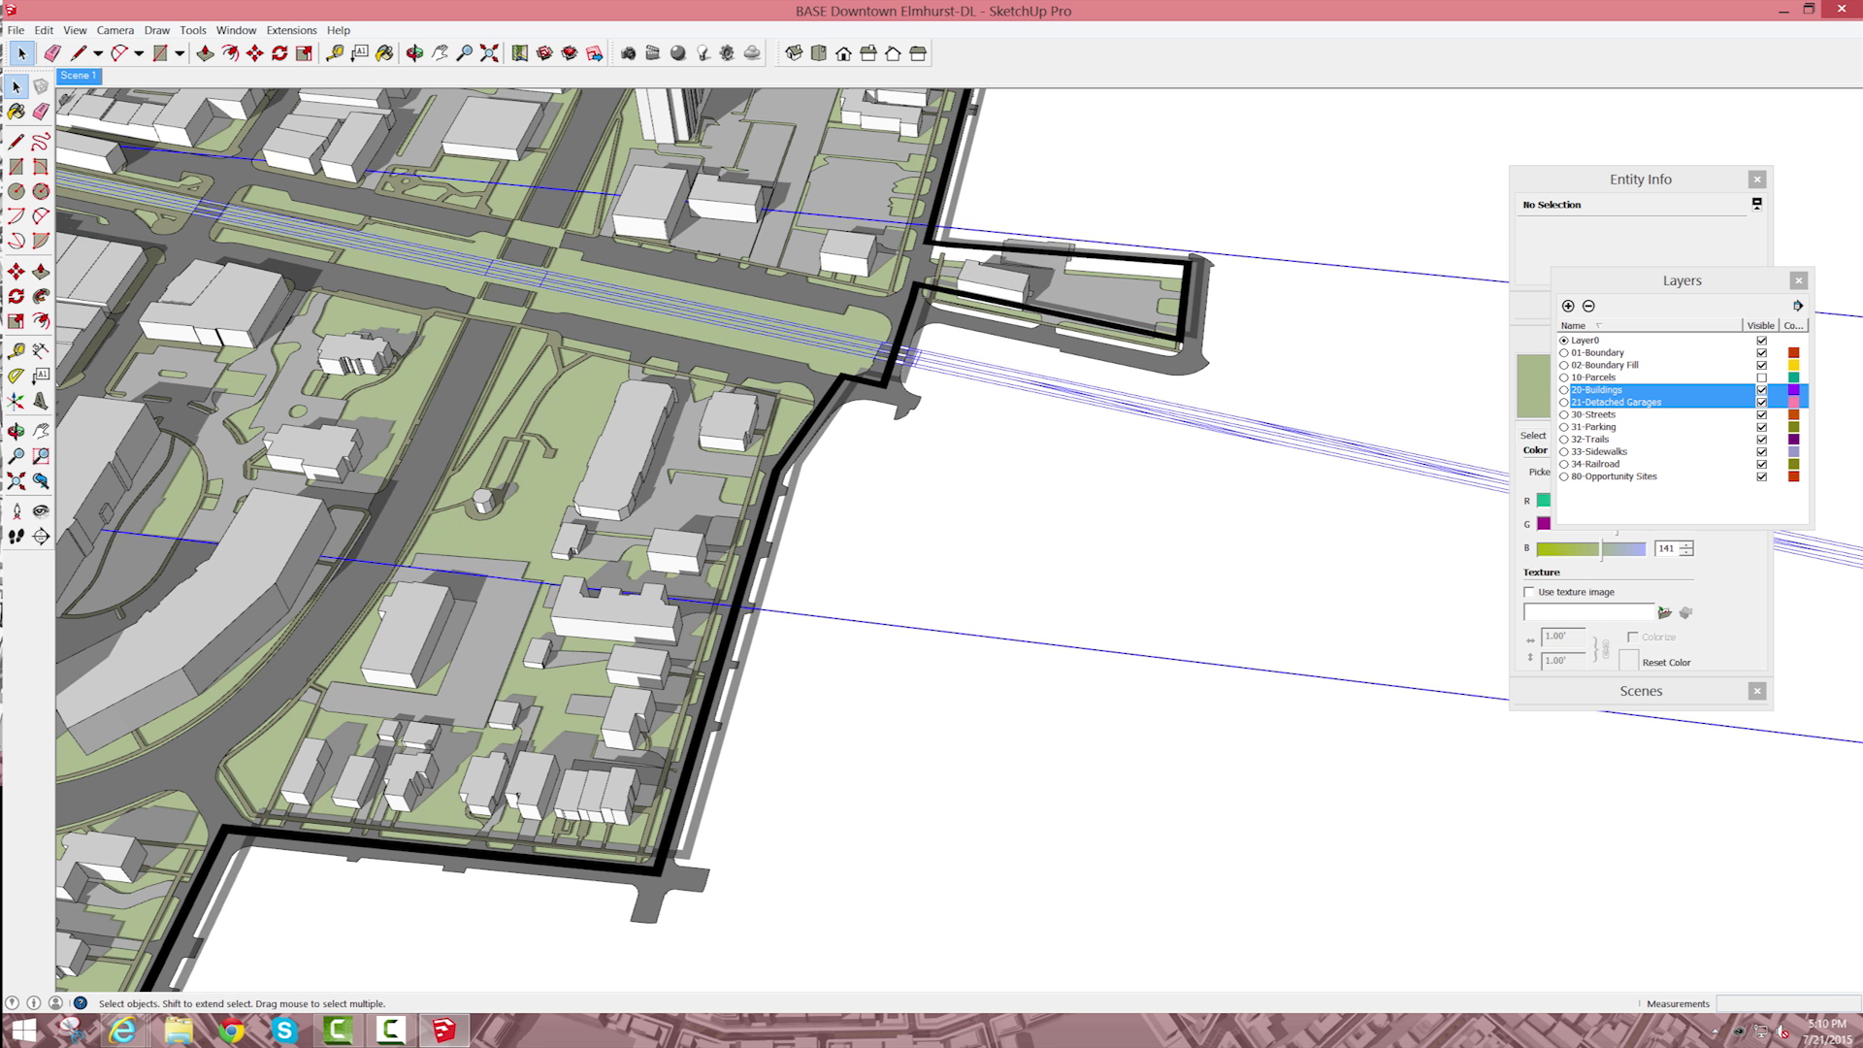
left_click(972, 367)
key("e")
mouse_move(1067, 373)
left_mouse_down()
mouse_move(1056, 407)
mouse_move(1108, 402)
mouse_move(1484, 499)
left_mouse_up()
key("space")
scroll(1174, 437, "down", 6)
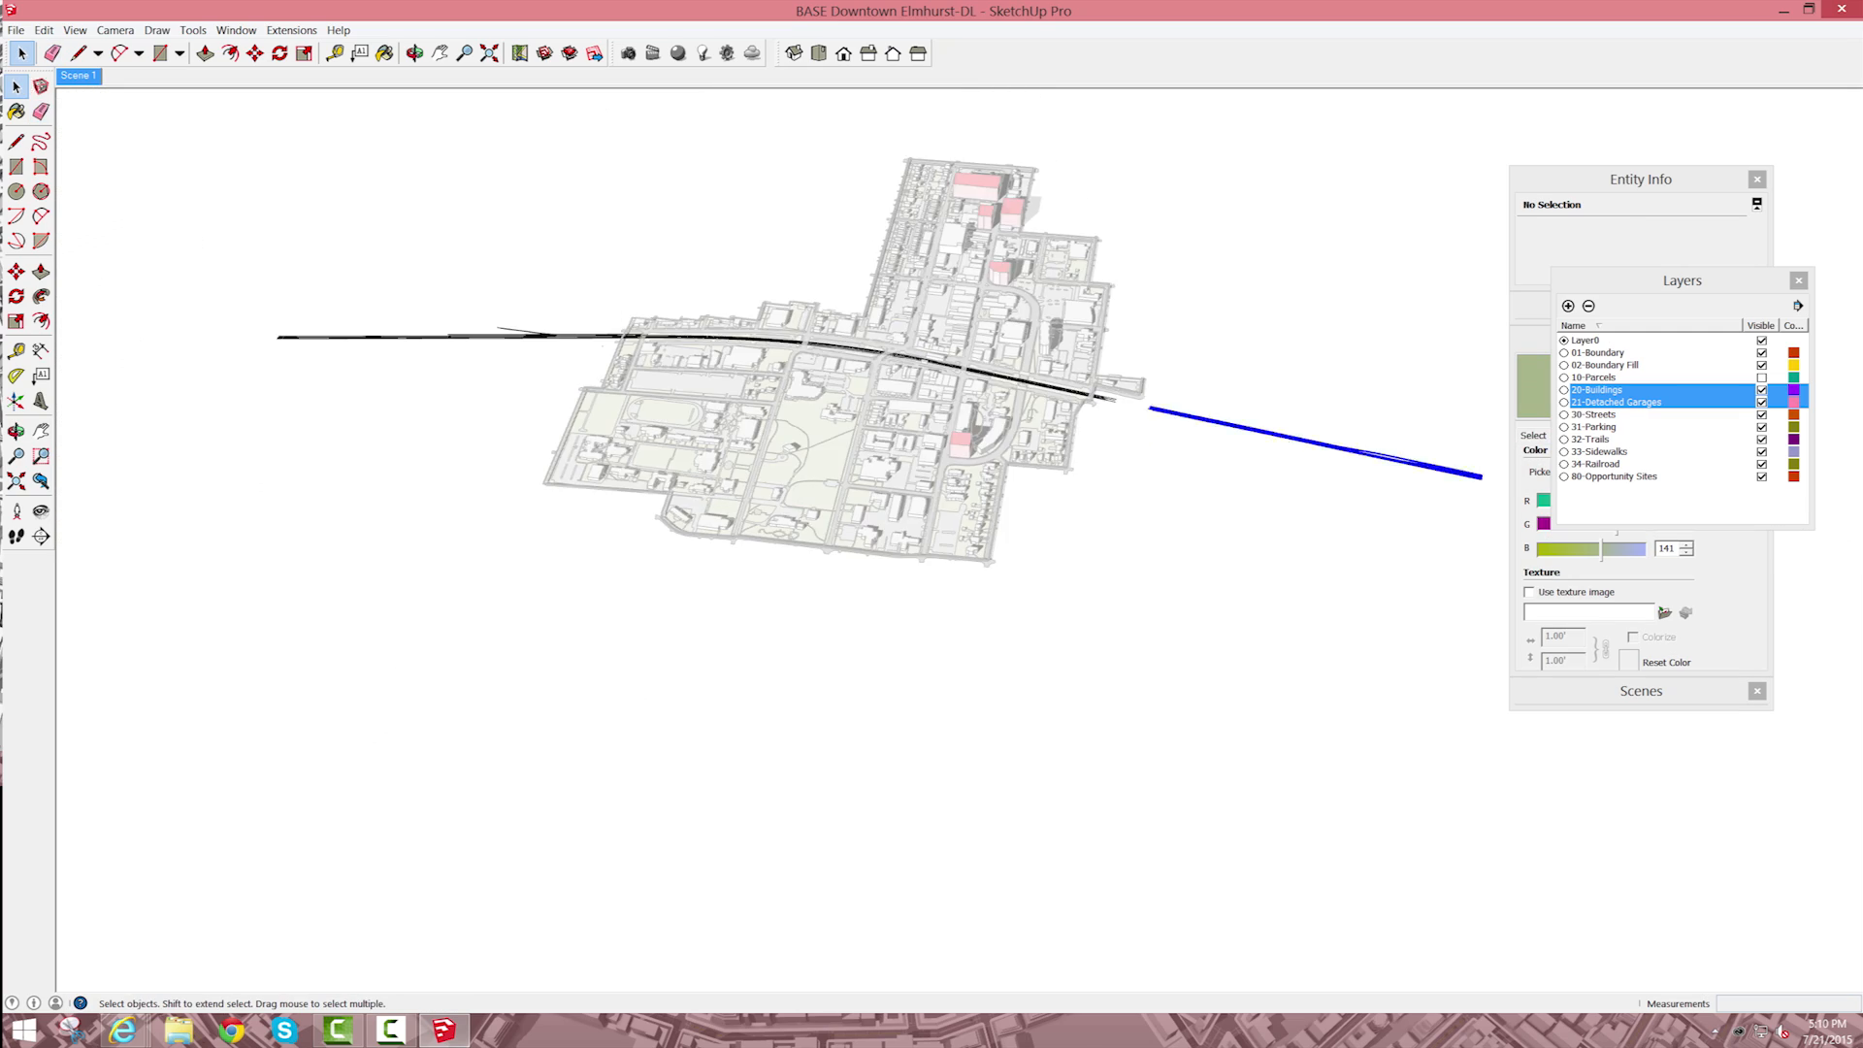
key("Delete")
Step: Erase the stray railroad lines beyond the western boundary and leave the component
scroll(641, 335, "up", 3)
key("e")
left_click_drag(521, 320, 520, 340)
key("space")
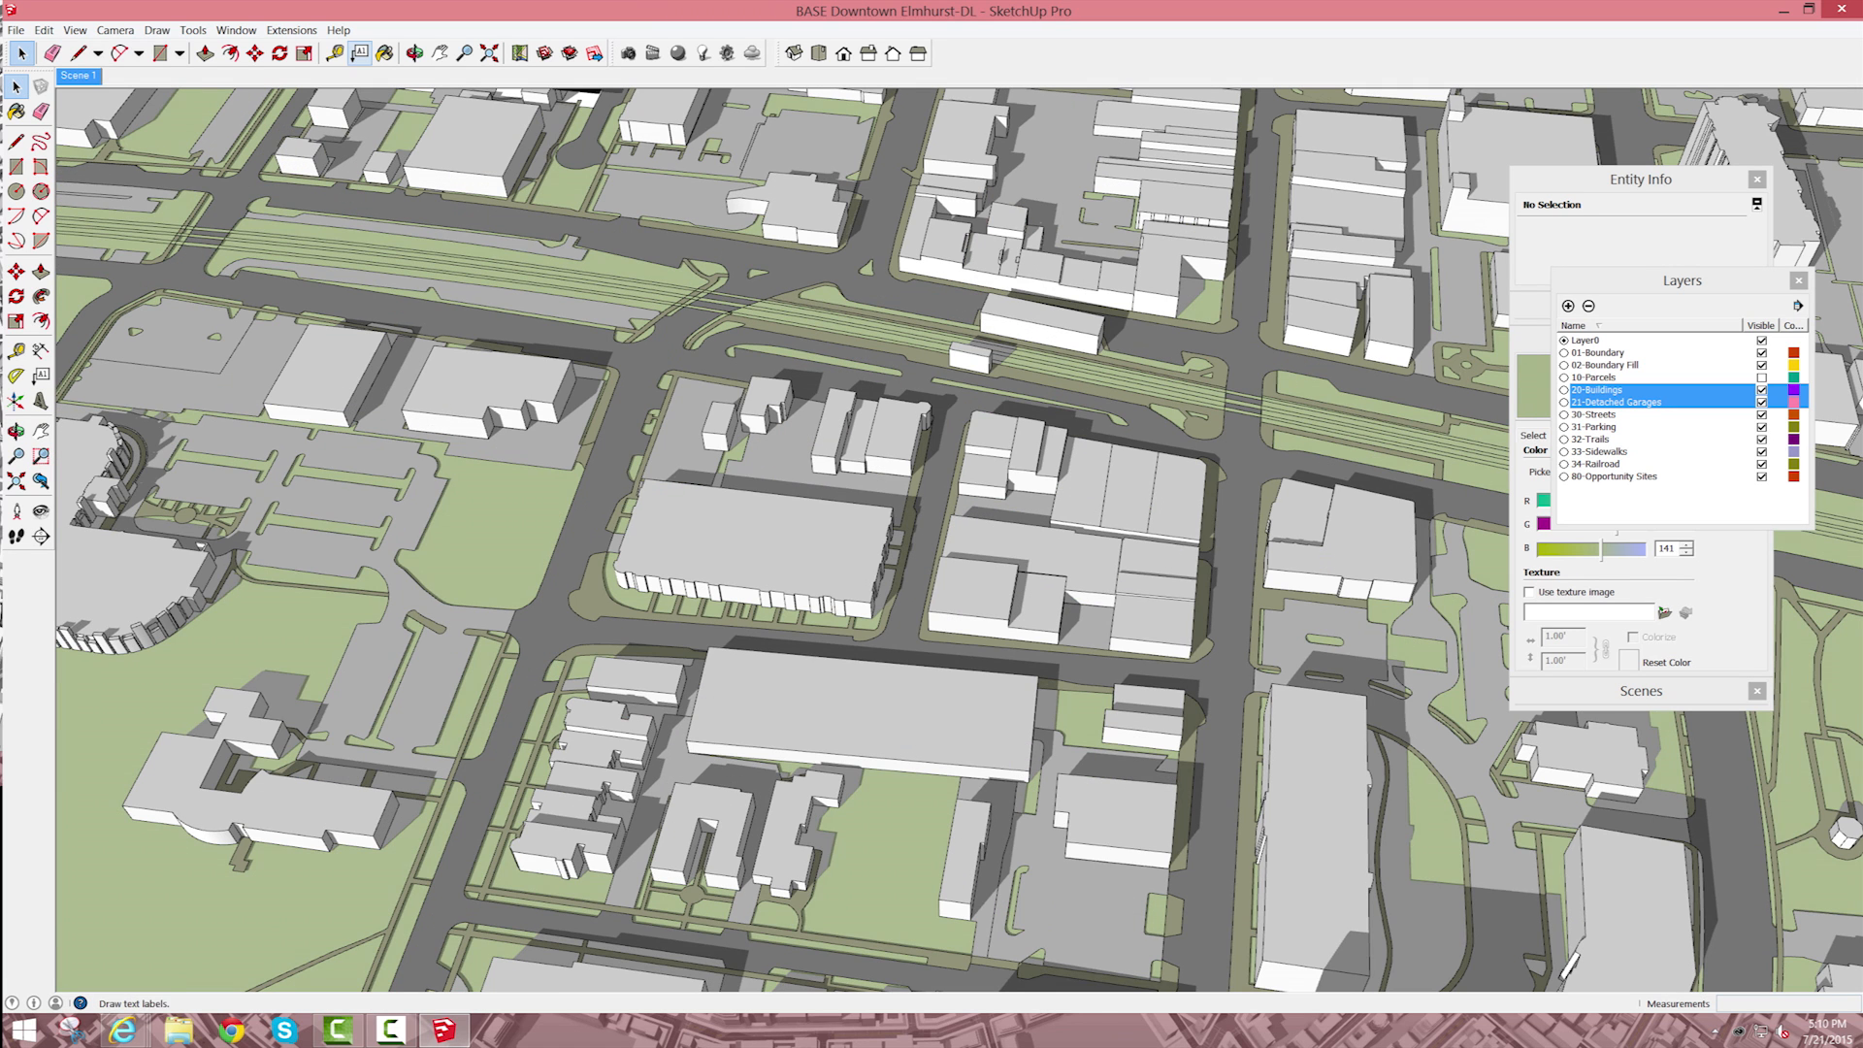
left_click(292, 30)
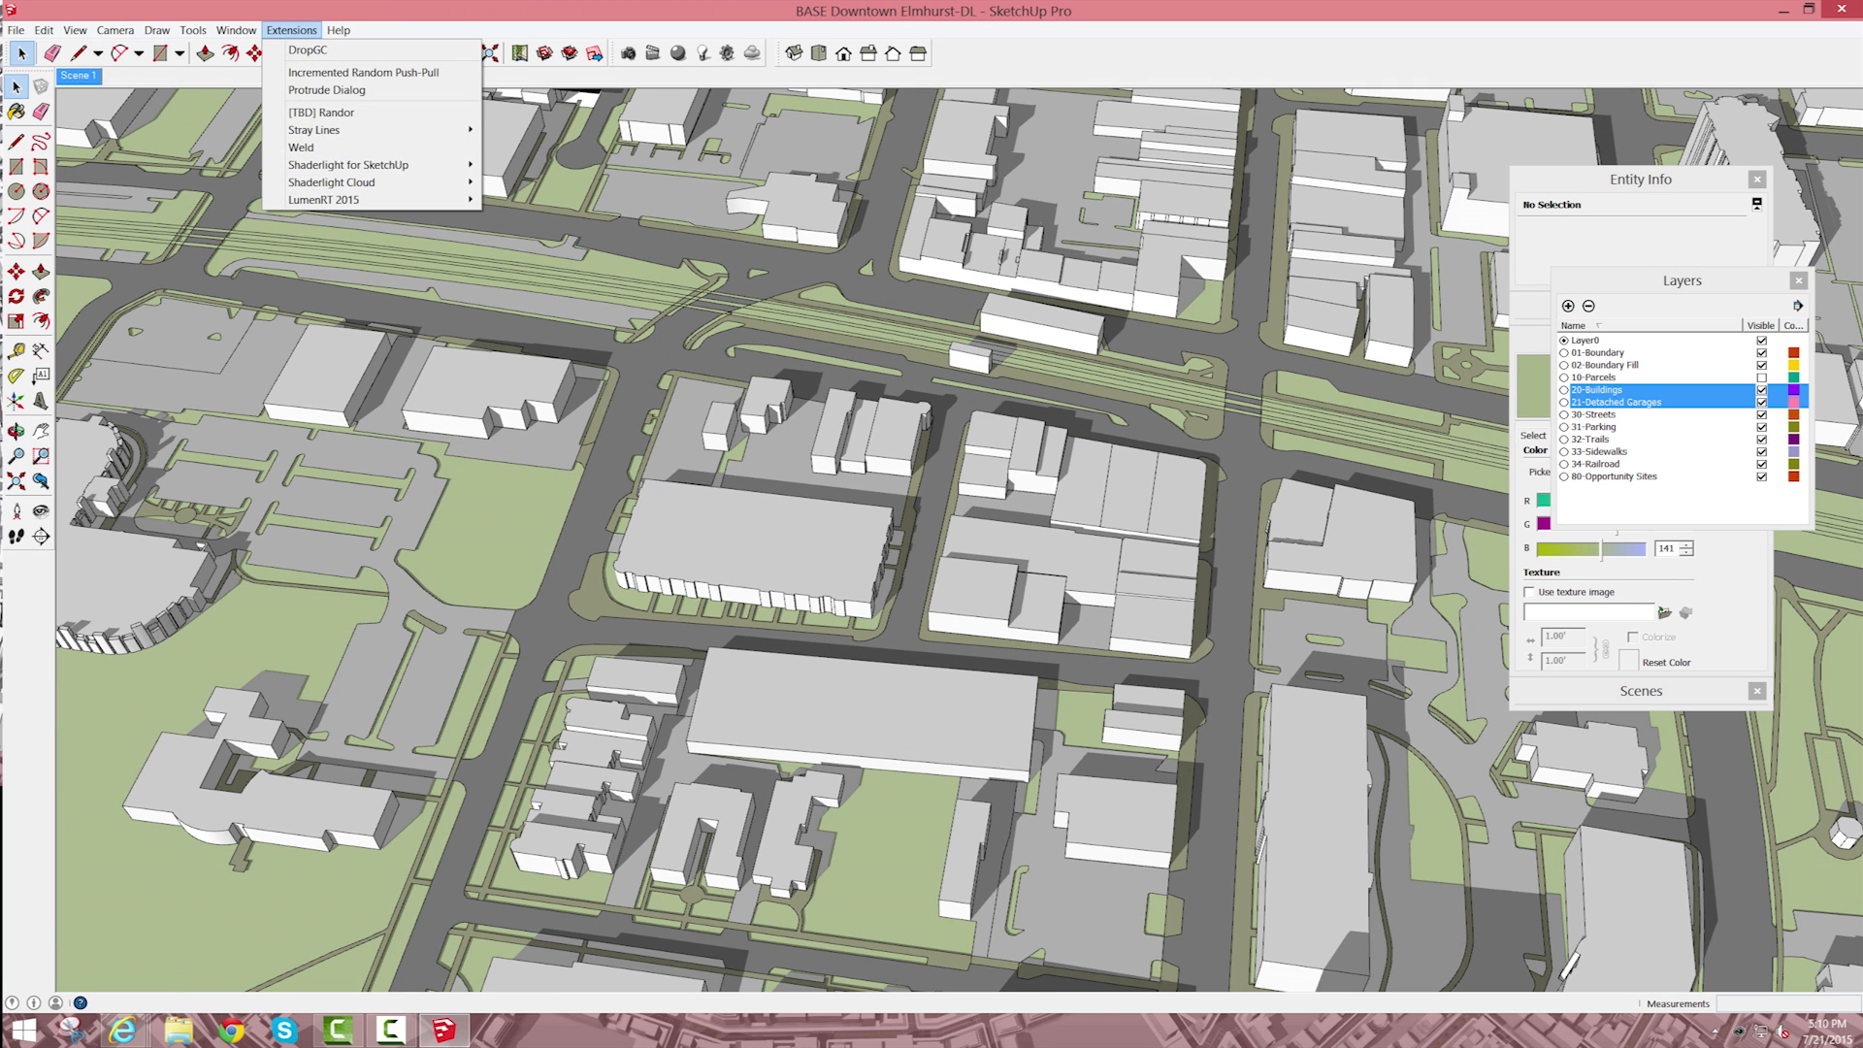
left_click(291, 30)
left_click(339, 30)
left_click(338, 30)
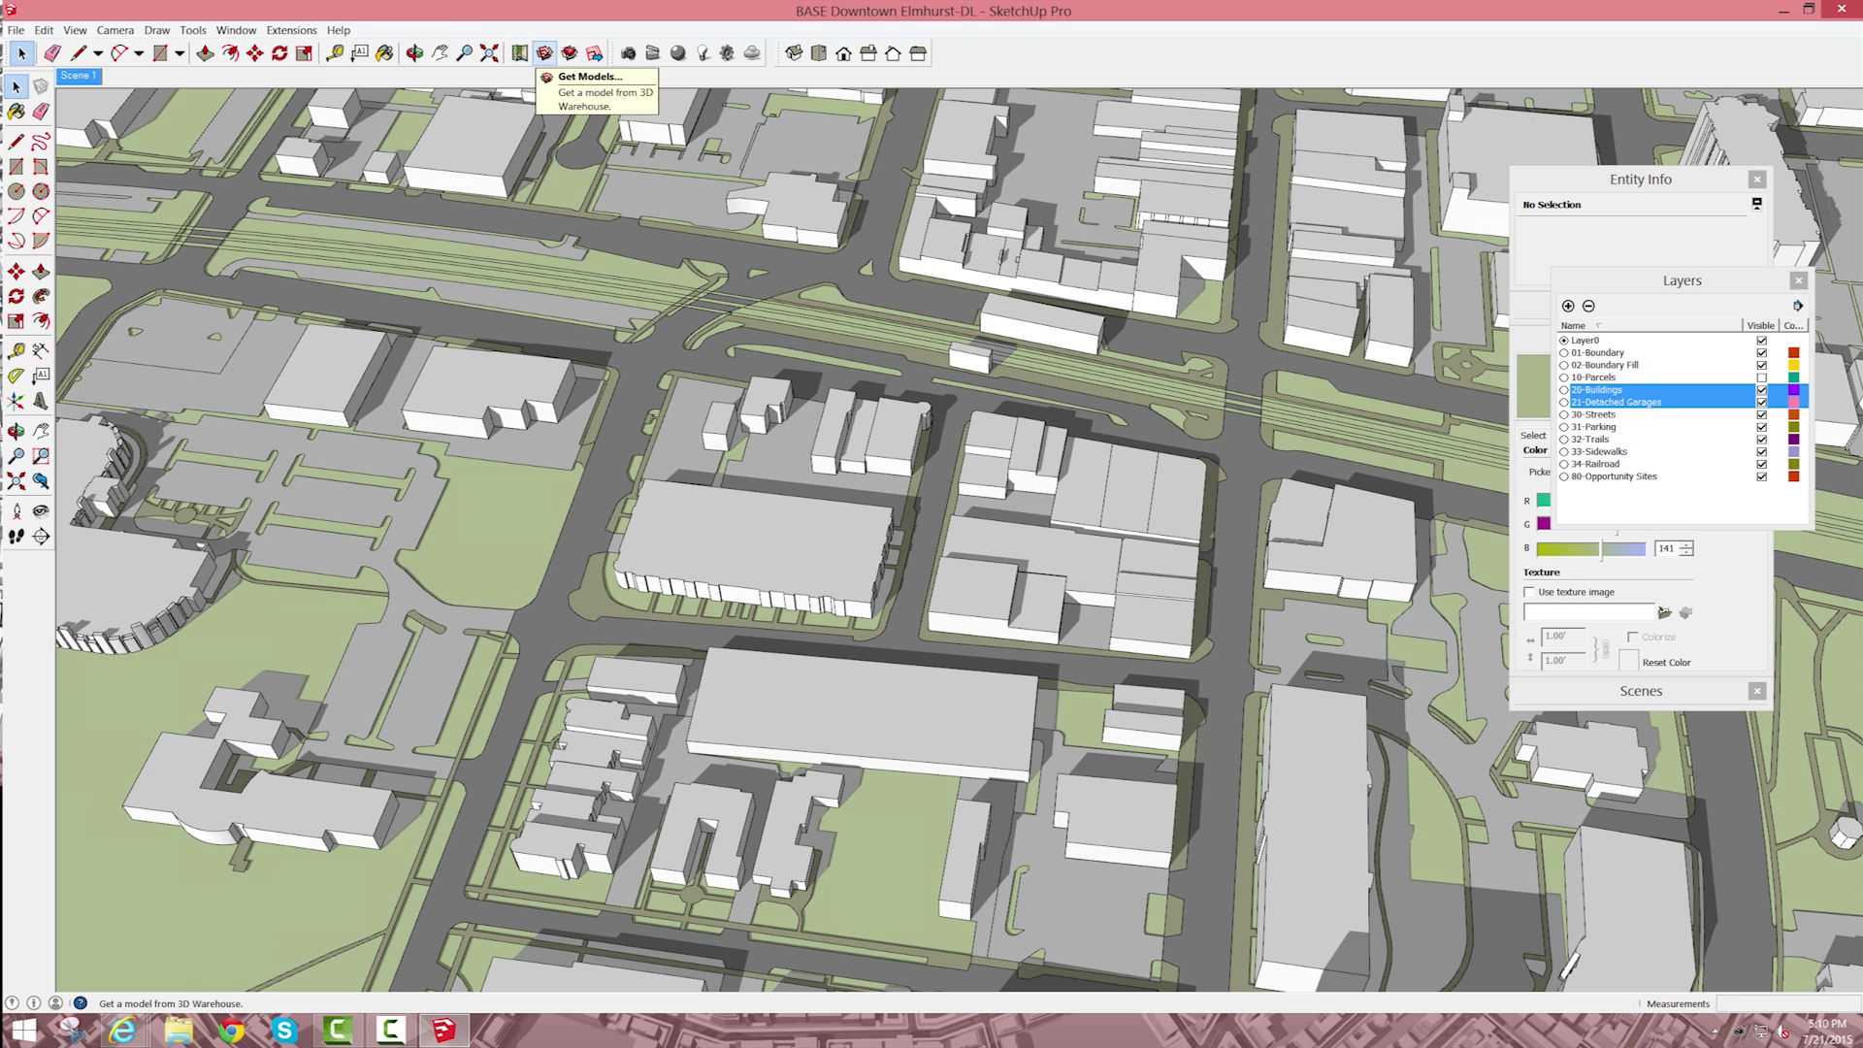
Step: Search the 3D Warehouse for Metra, load the Metra Mp36 Locomotive and place it on the tracks beside the station buildings
left_click(544, 53)
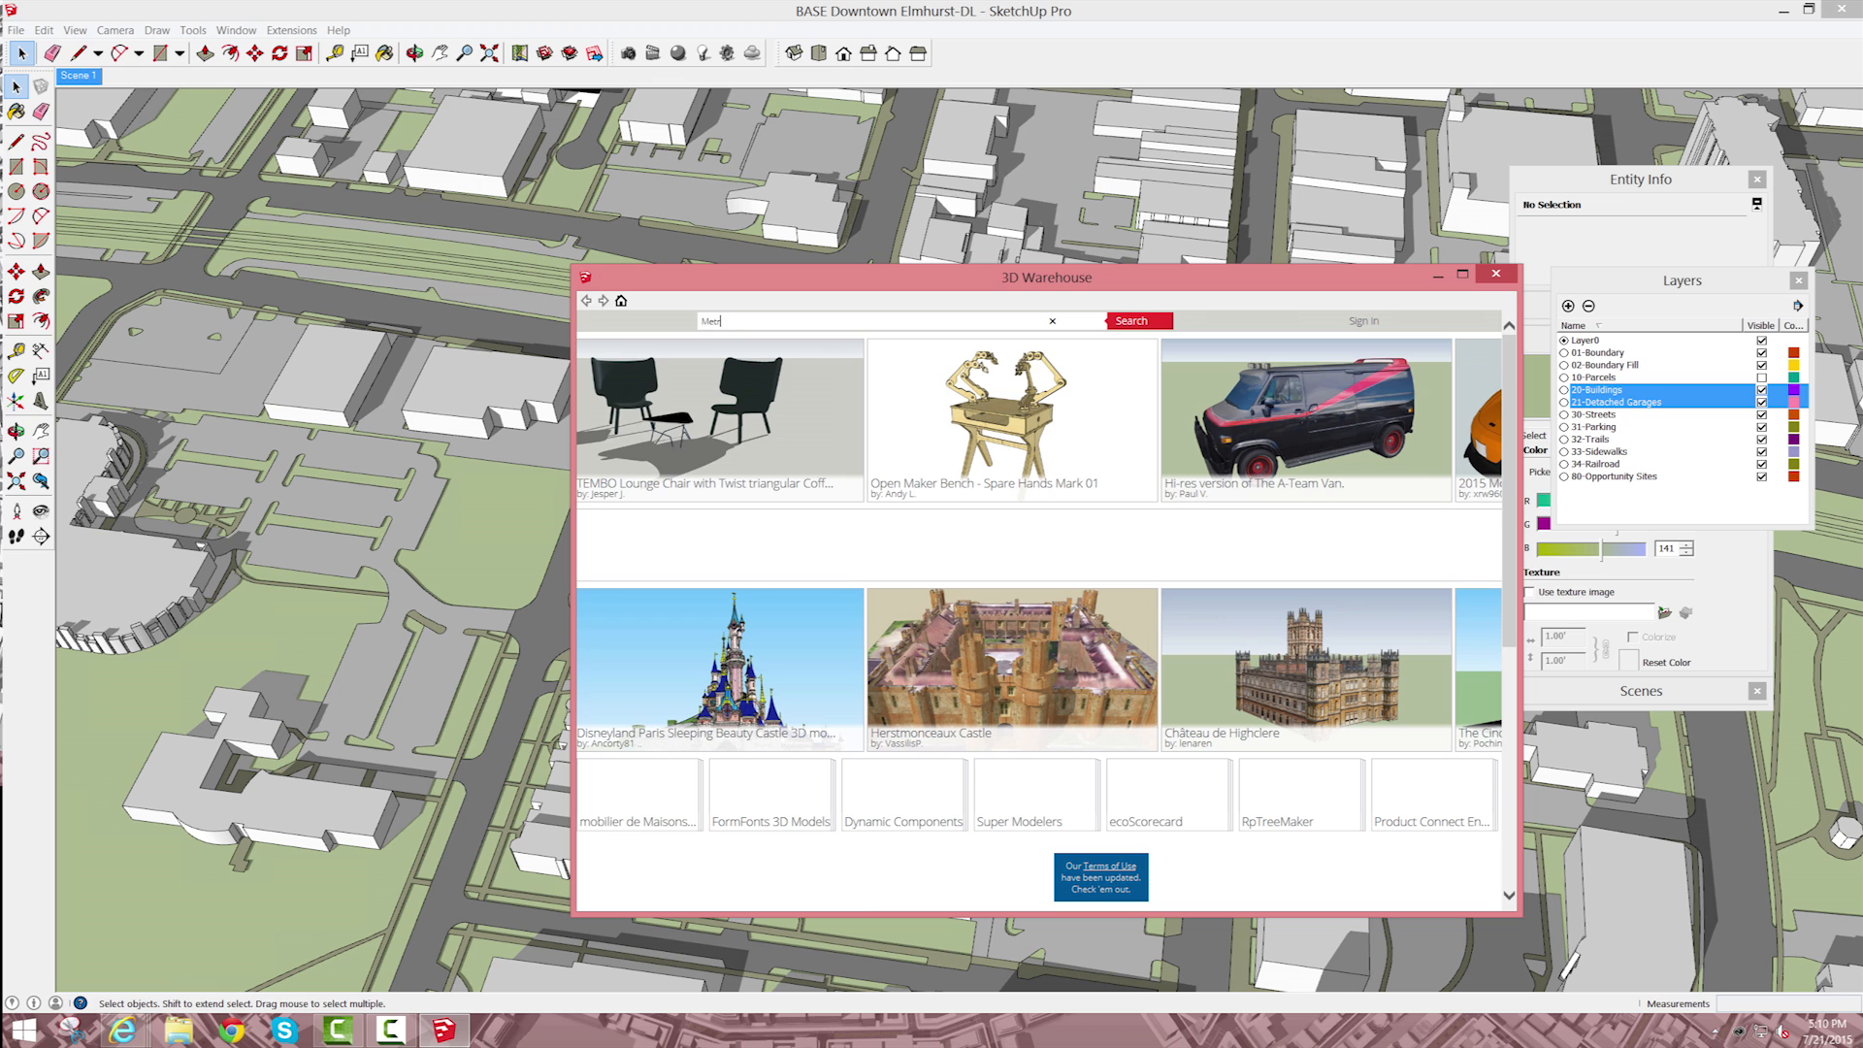
type("Metra")
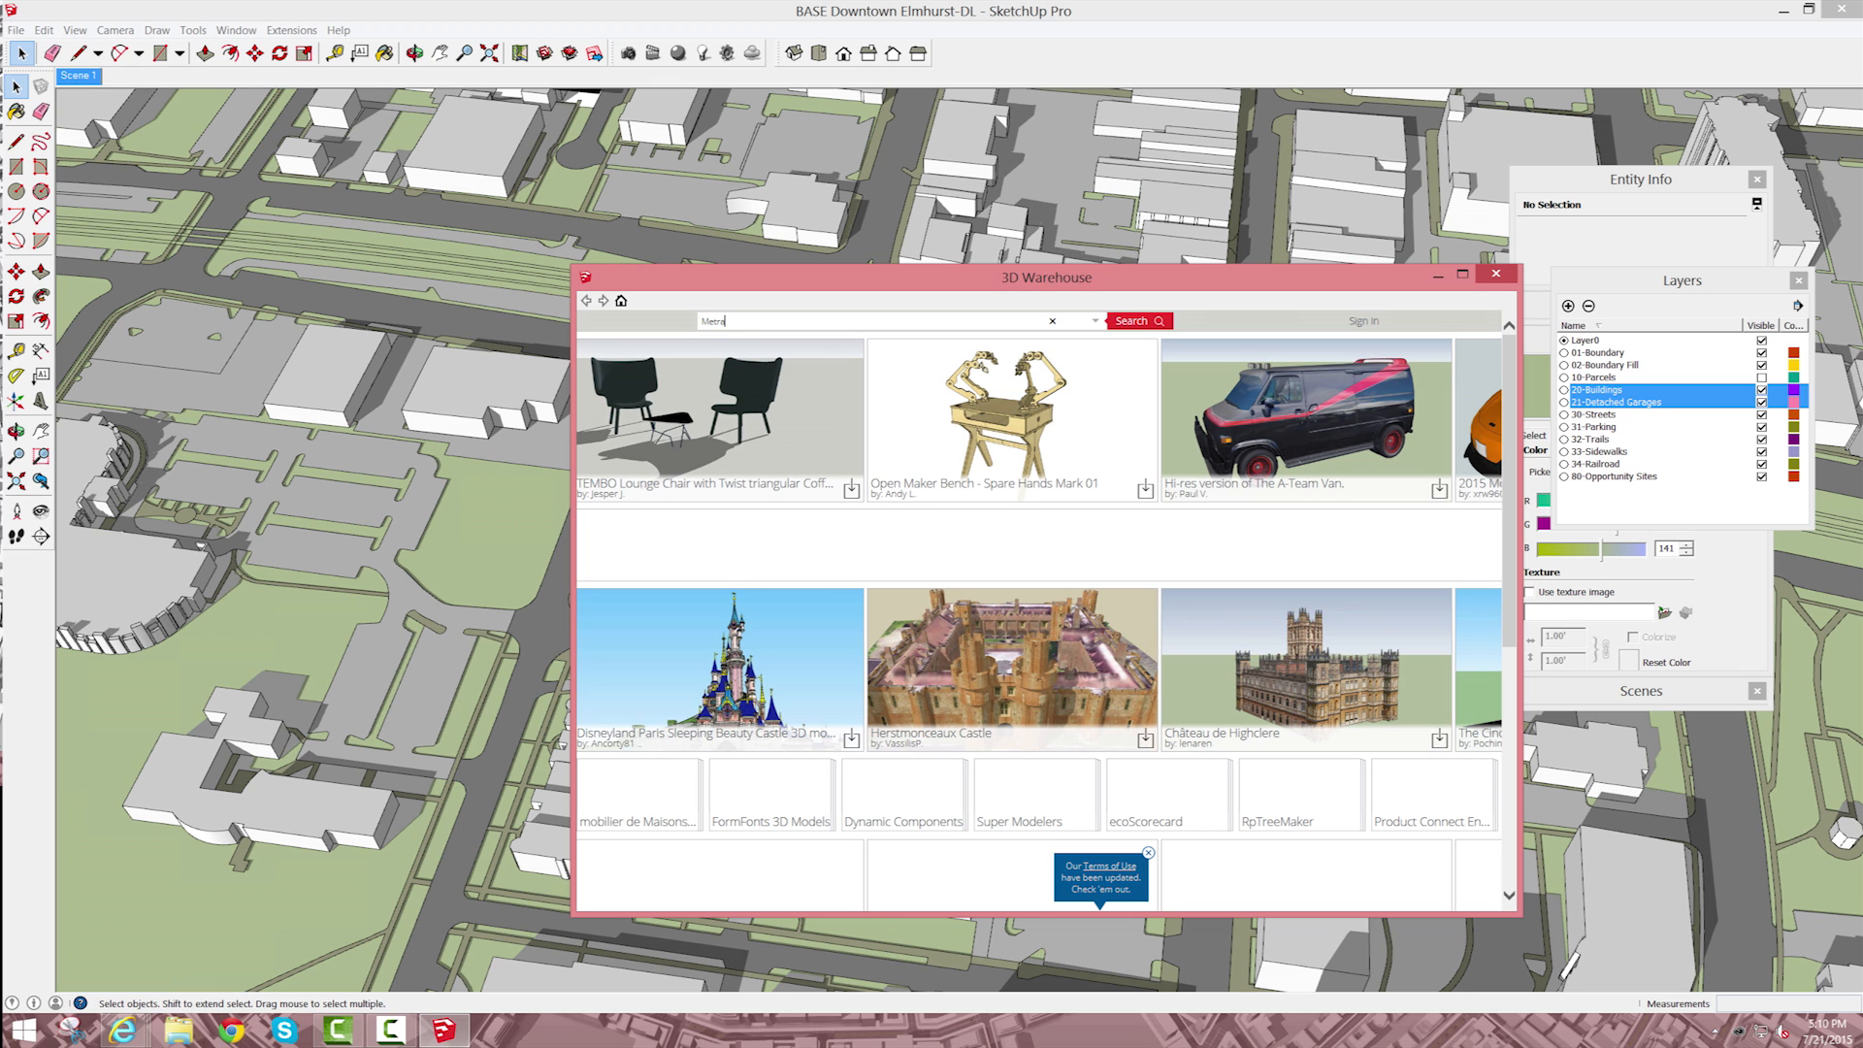
key("Return")
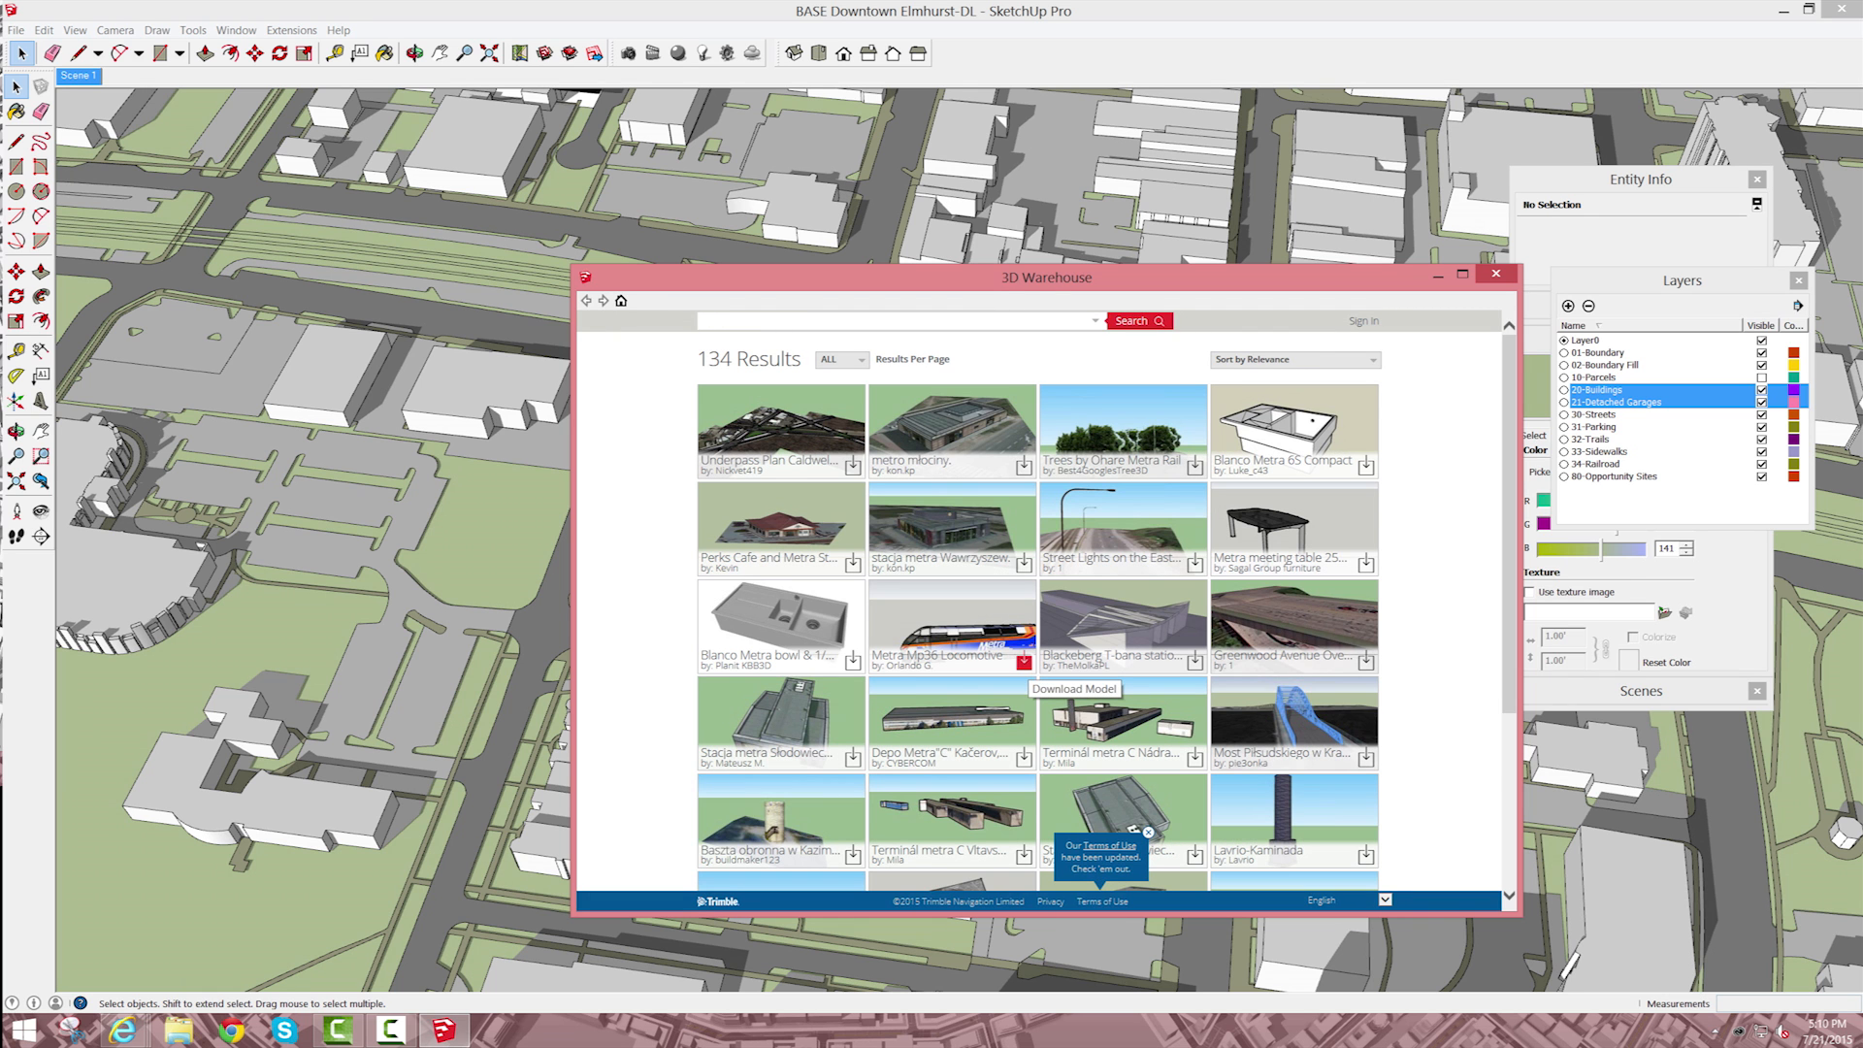
left_click(1024, 663)
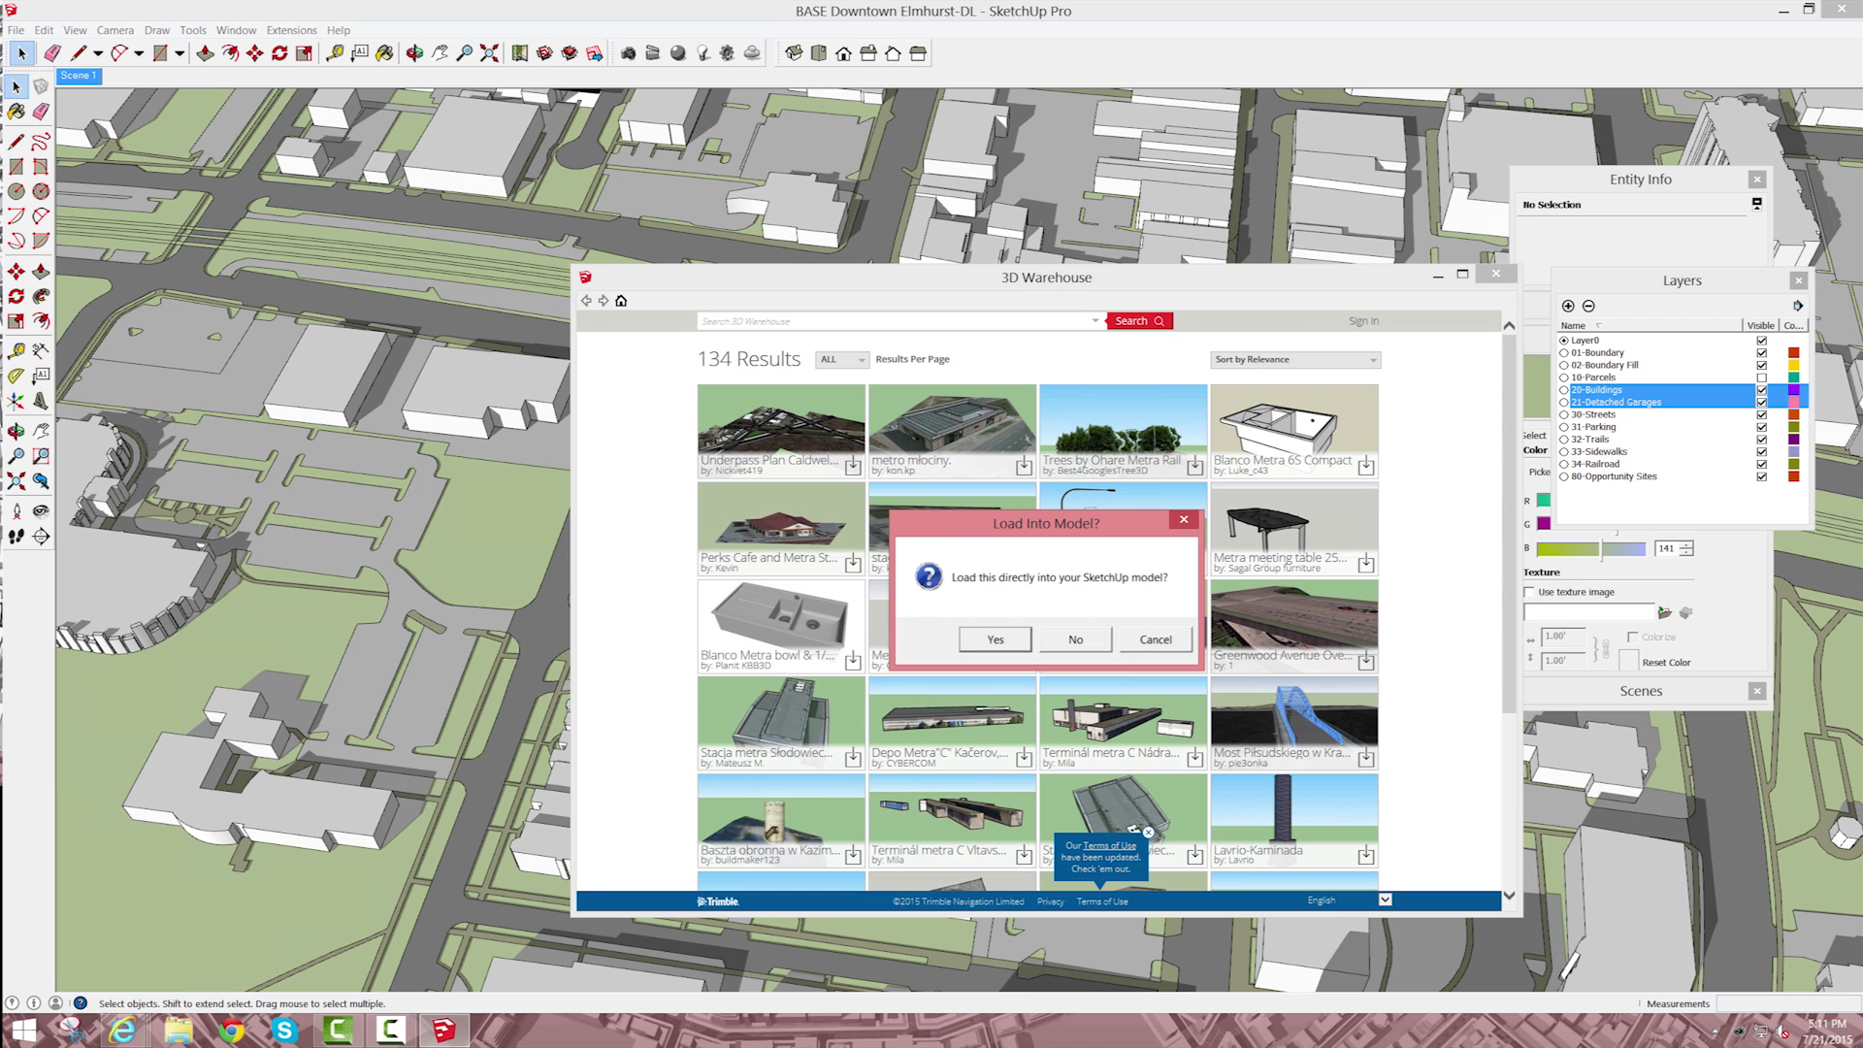
left_click(996, 639)
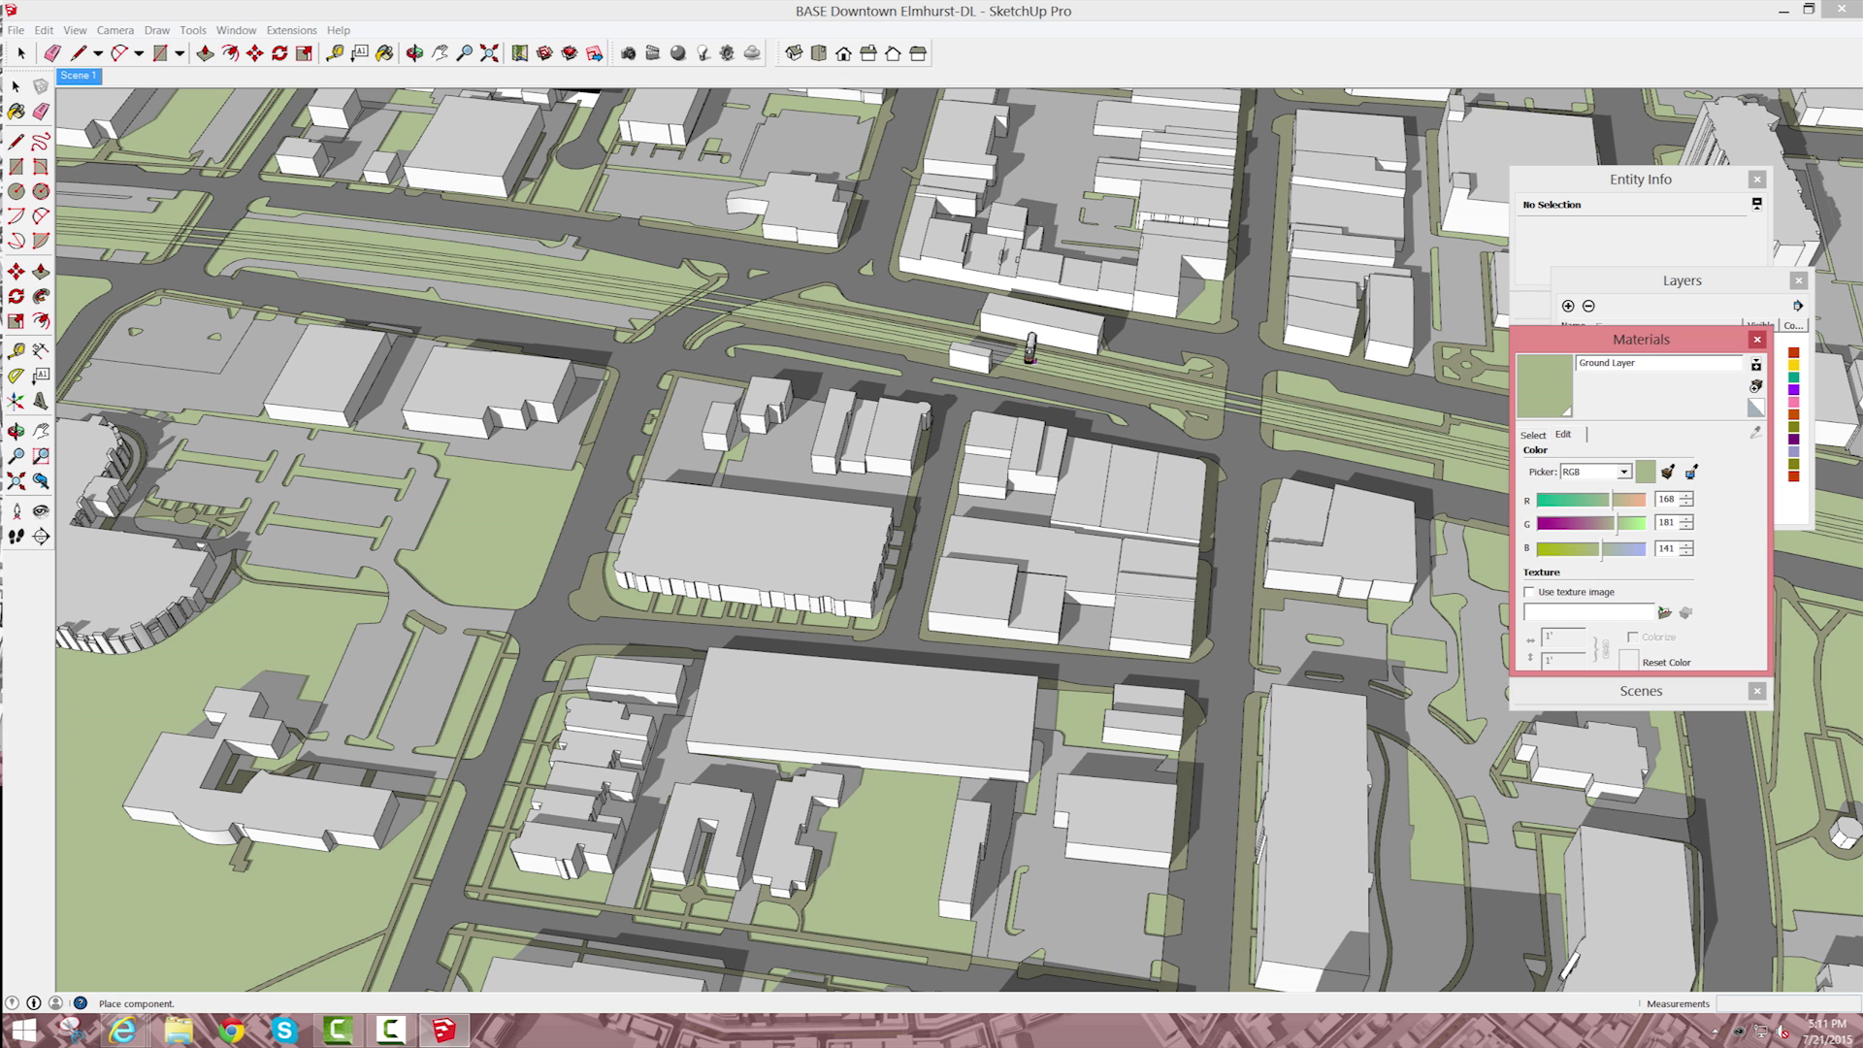
left_click(1014, 355)
scroll(1029, 357, "up", 3)
scroll(1043, 361, "up", 4)
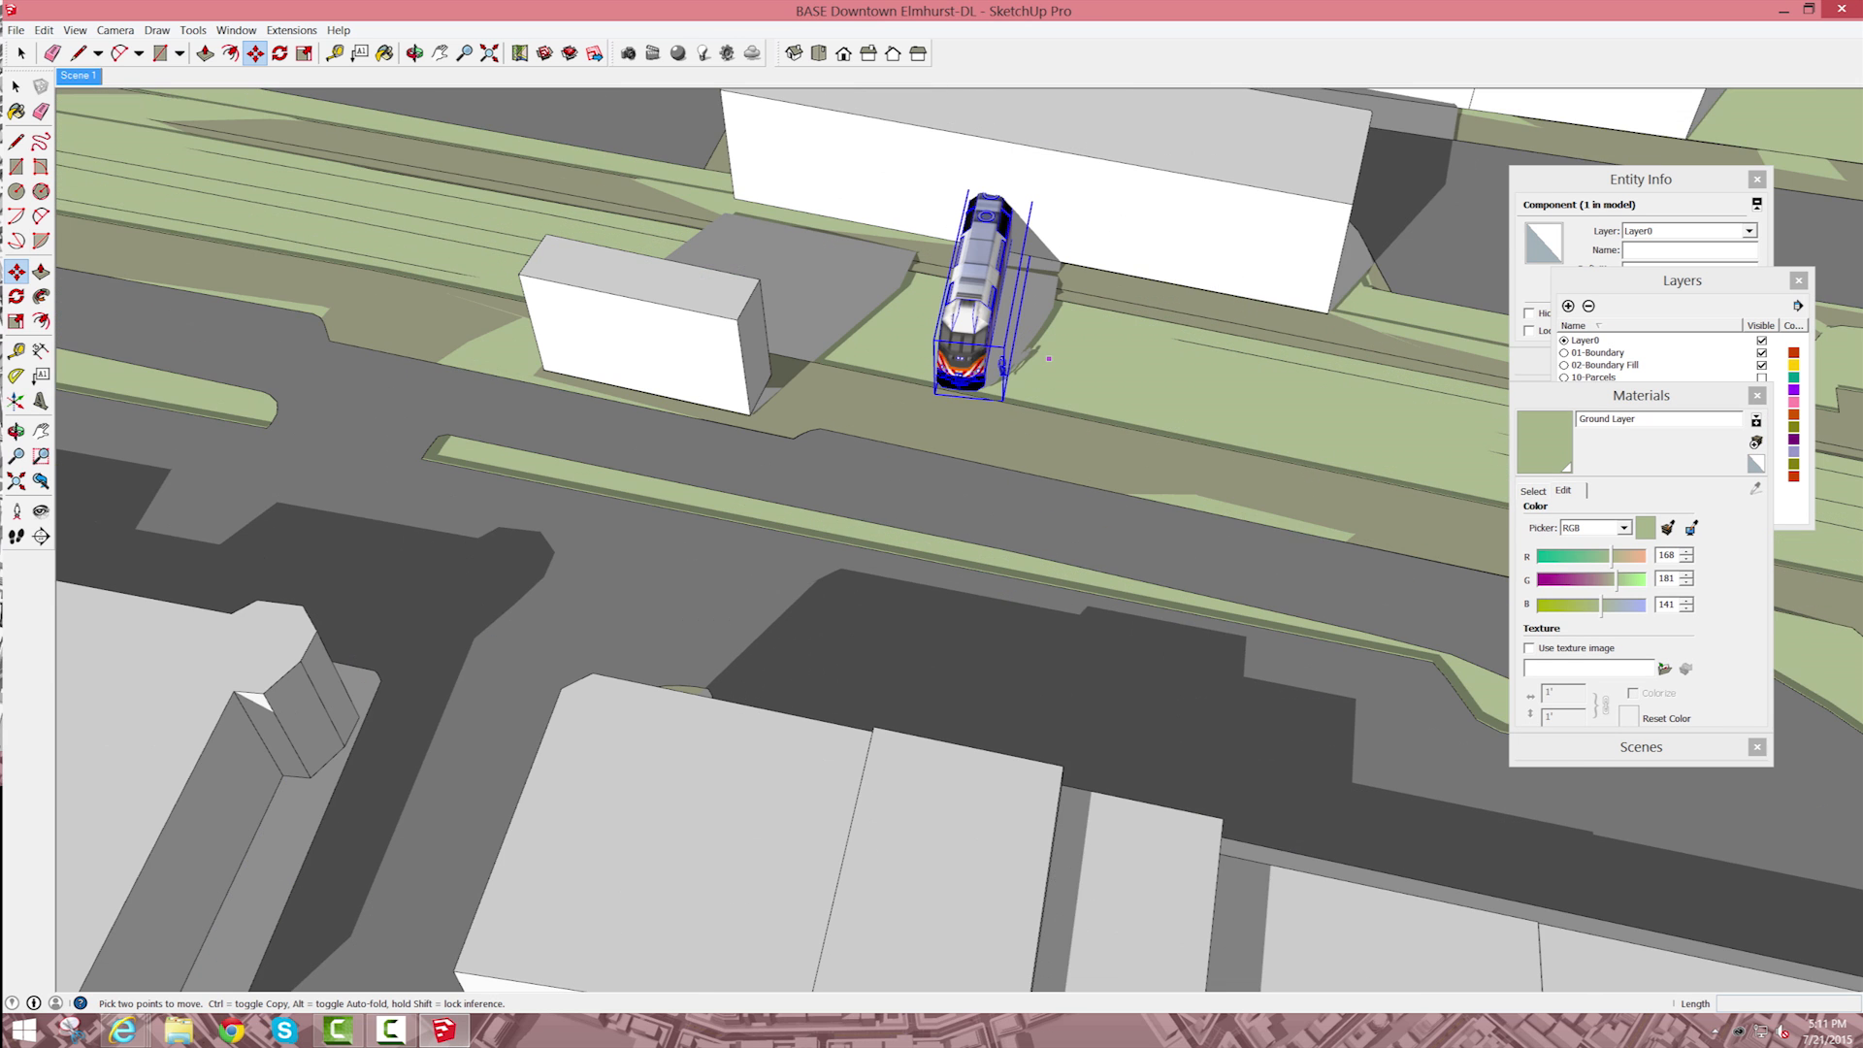
Step: Open the locomotive component and delete the person figure standing beside the train
key("q")
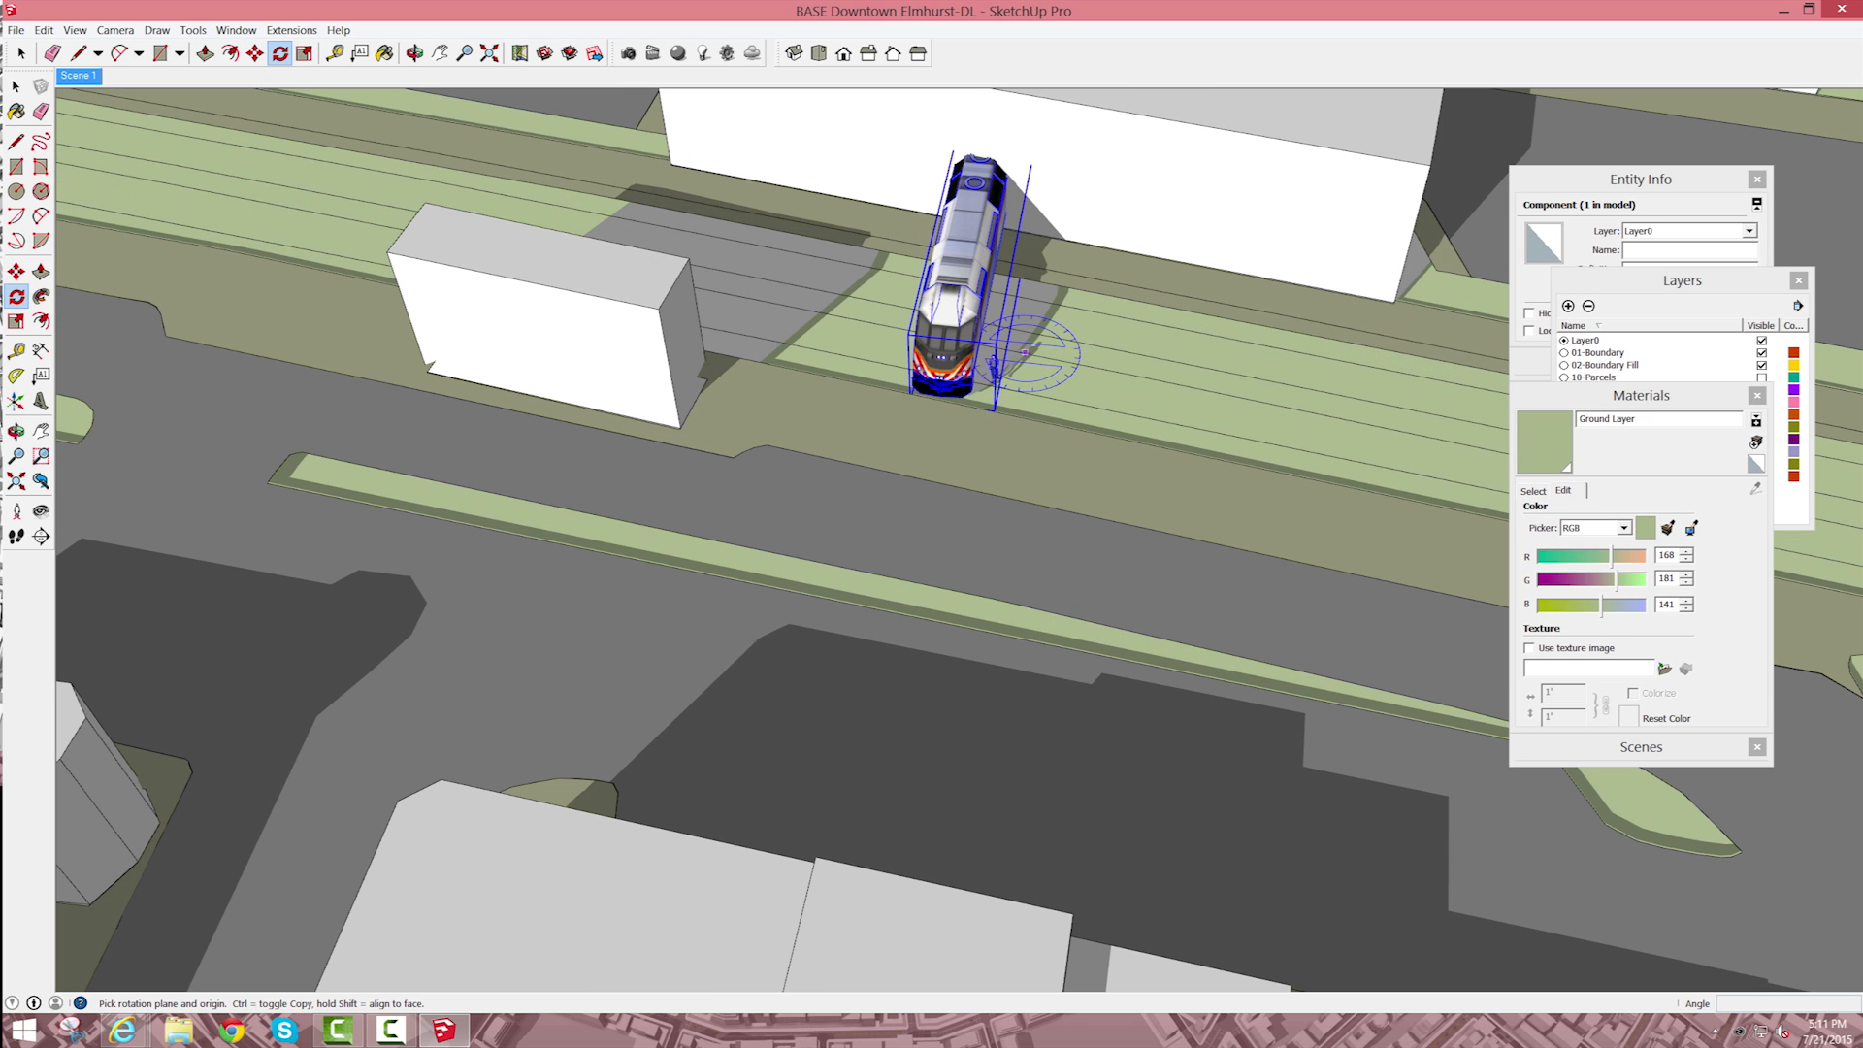
key("space")
scroll(1024, 352, "up", 6)
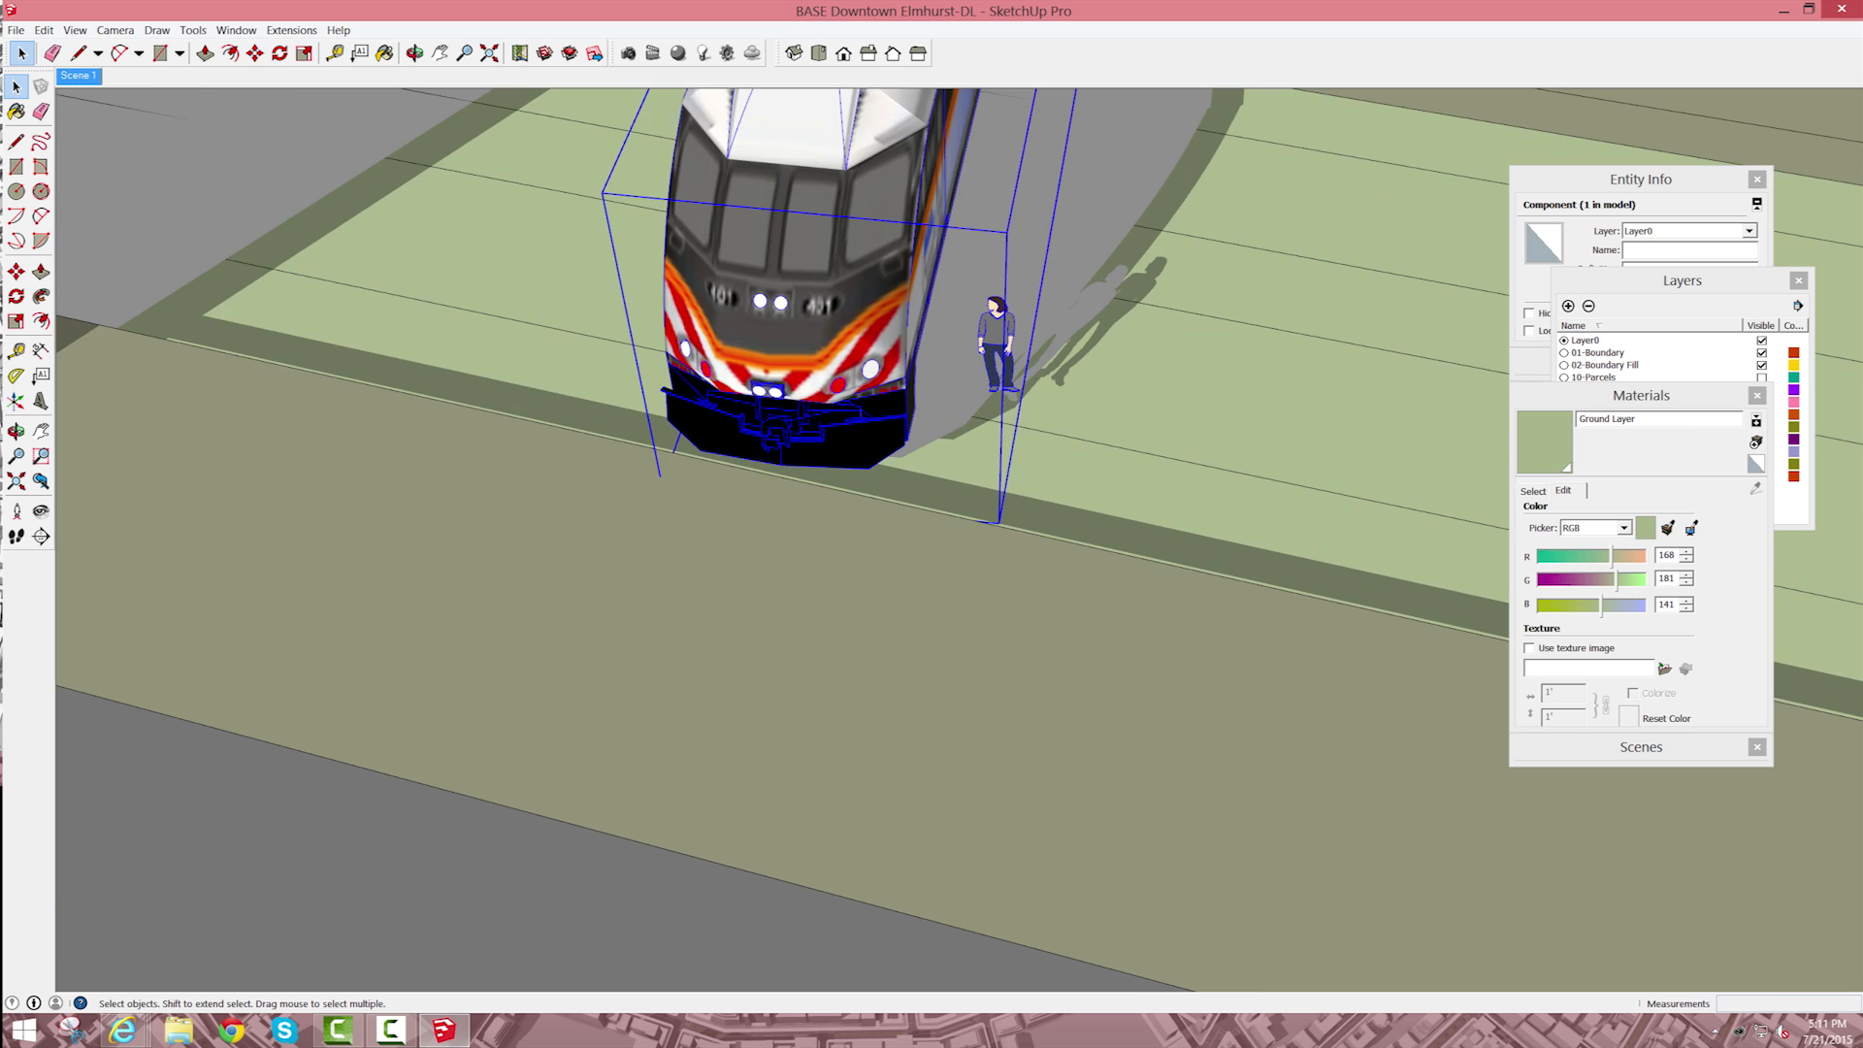
double_click(997, 344)
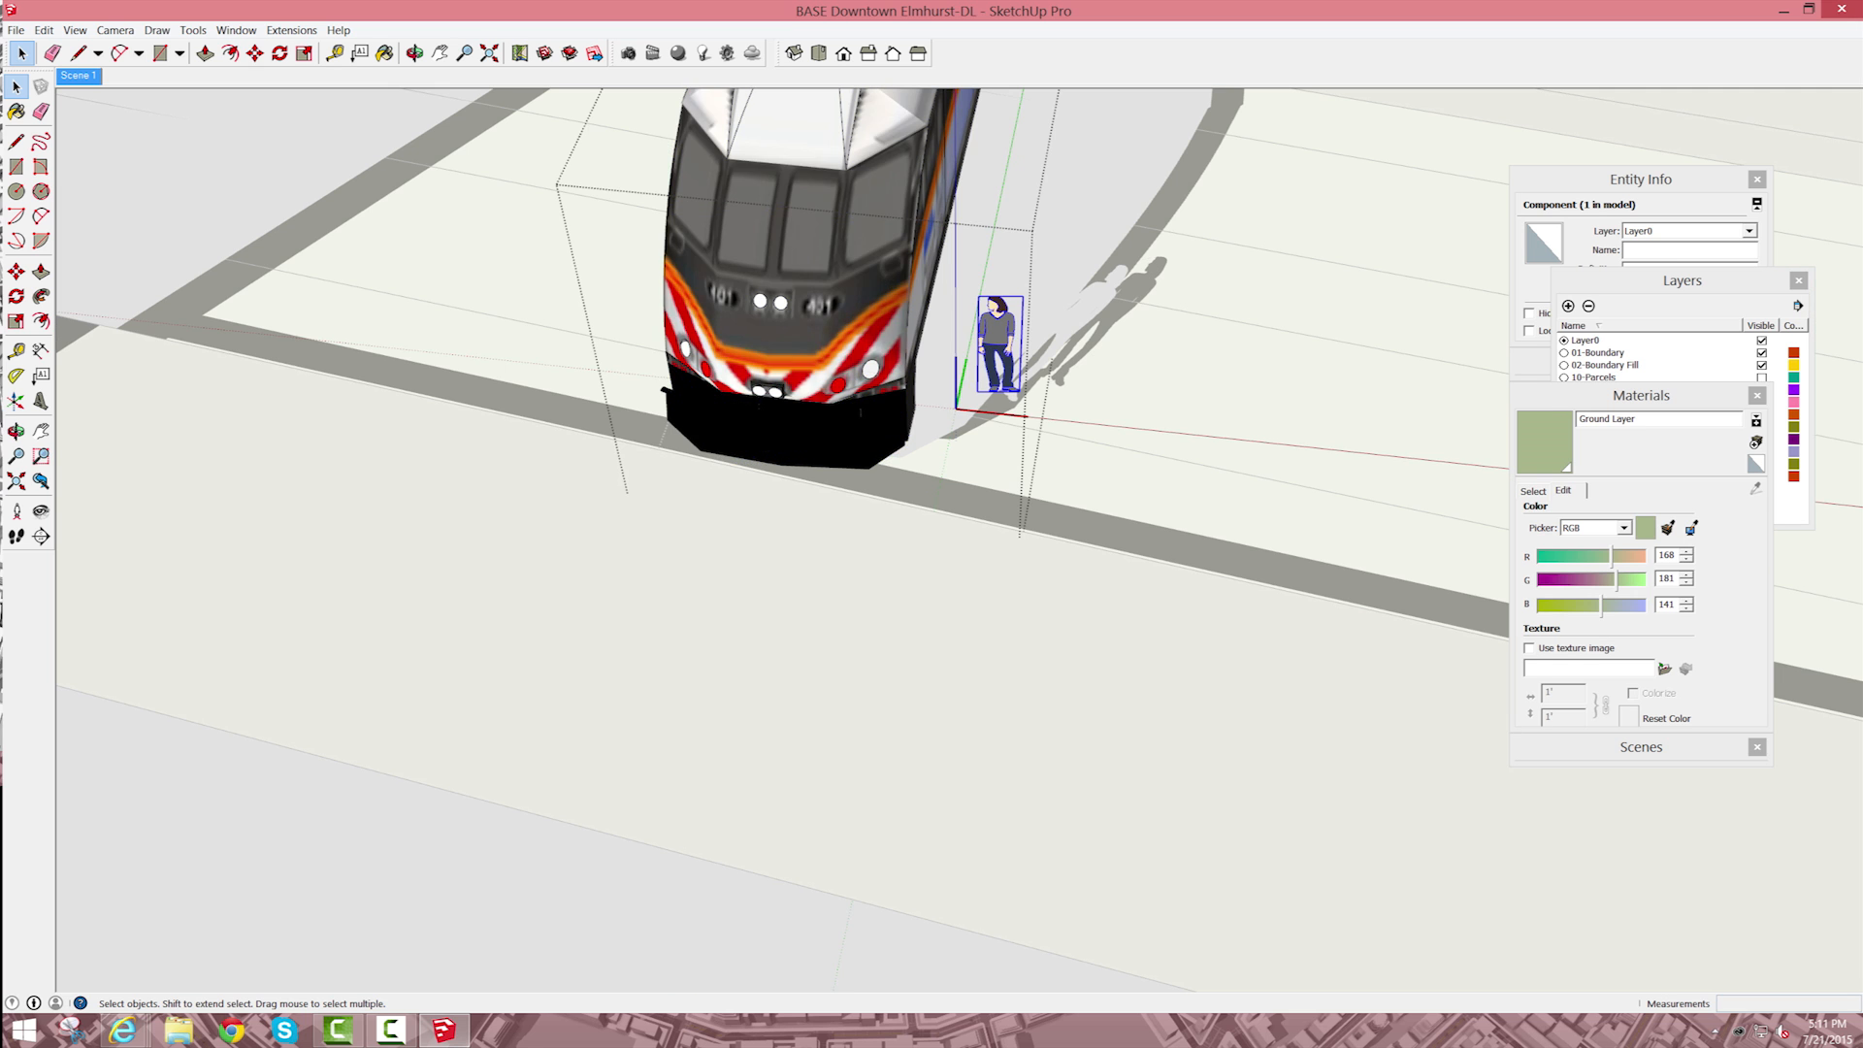
key("ctrl+a")
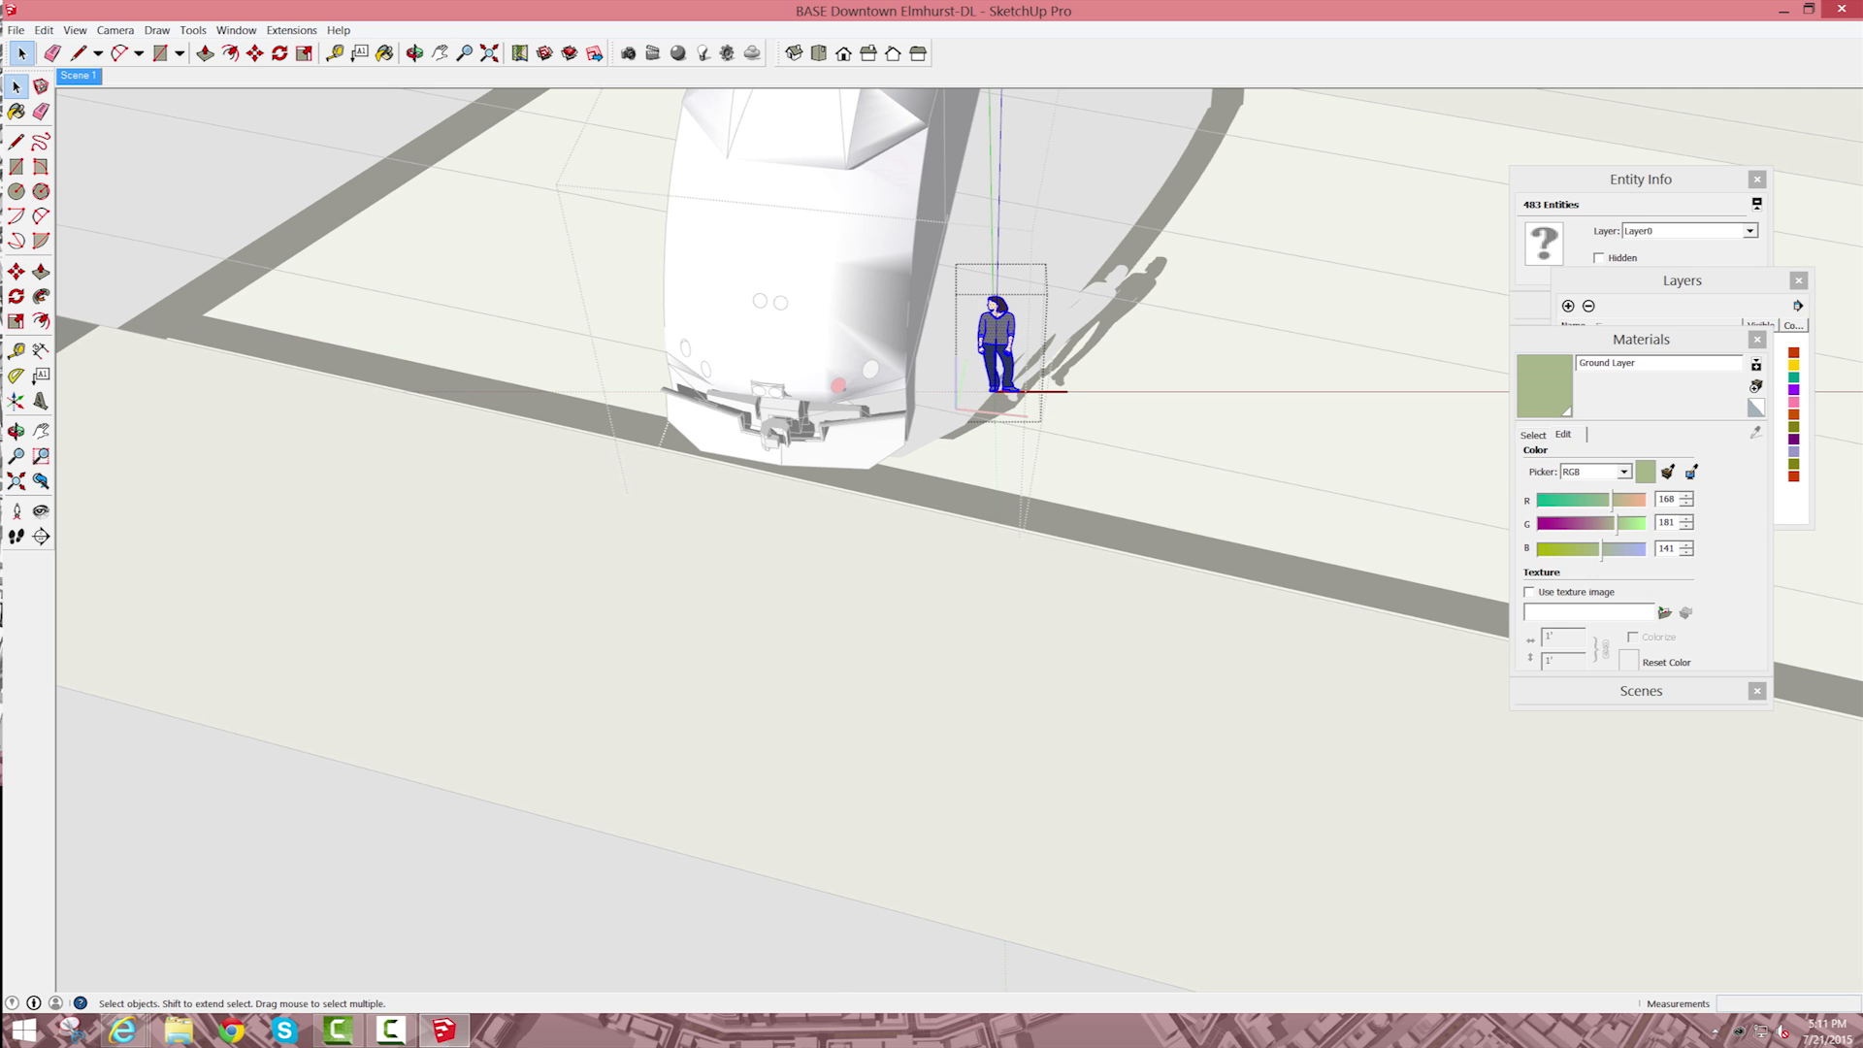
key("Delete")
key("Escape")
Step: Rotate the locomotive until it is parallel to the tracks and move it along the railroad
scroll(1033, 480, "down", 8)
left_click(1002, 382)
key("q")
left_click(1096, 435)
left_click(1061, 524)
key("m")
left_click(1221, 508)
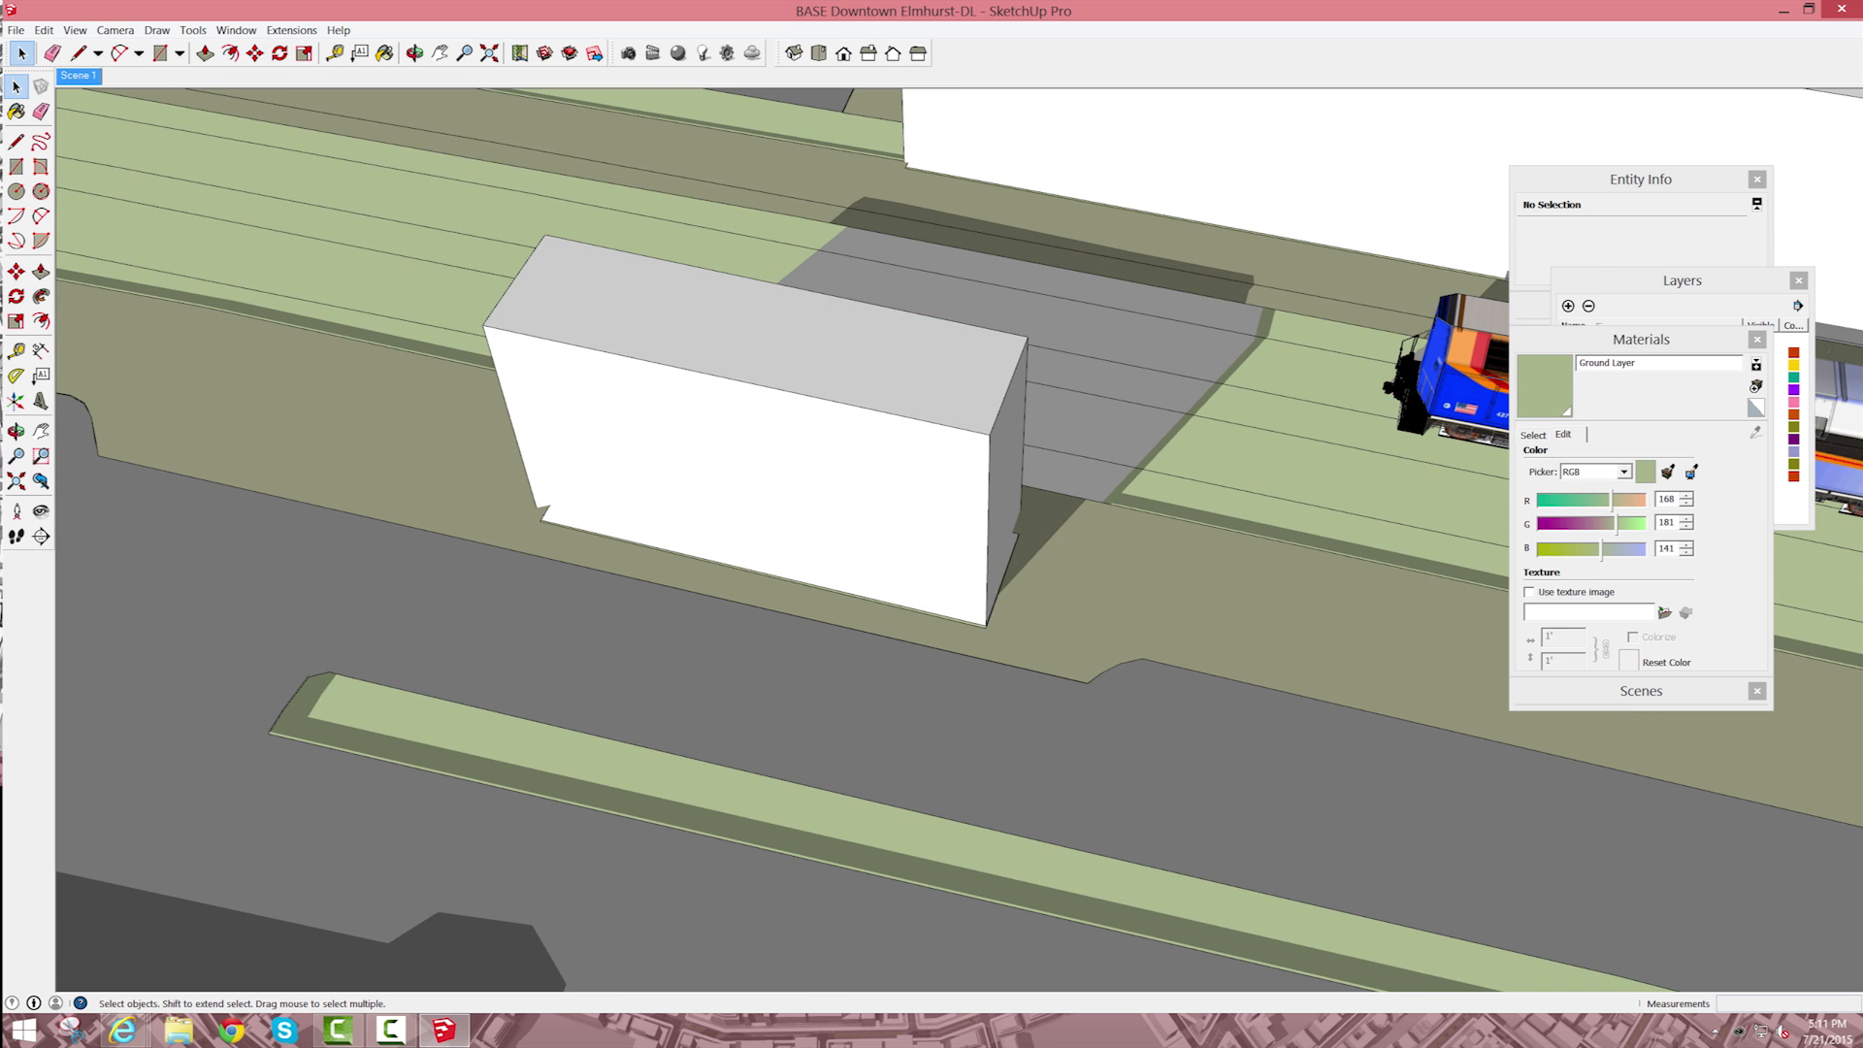
Step: Turn off the On ground shadow display in the shadow settings
scroll(1179, 454, "up", 3)
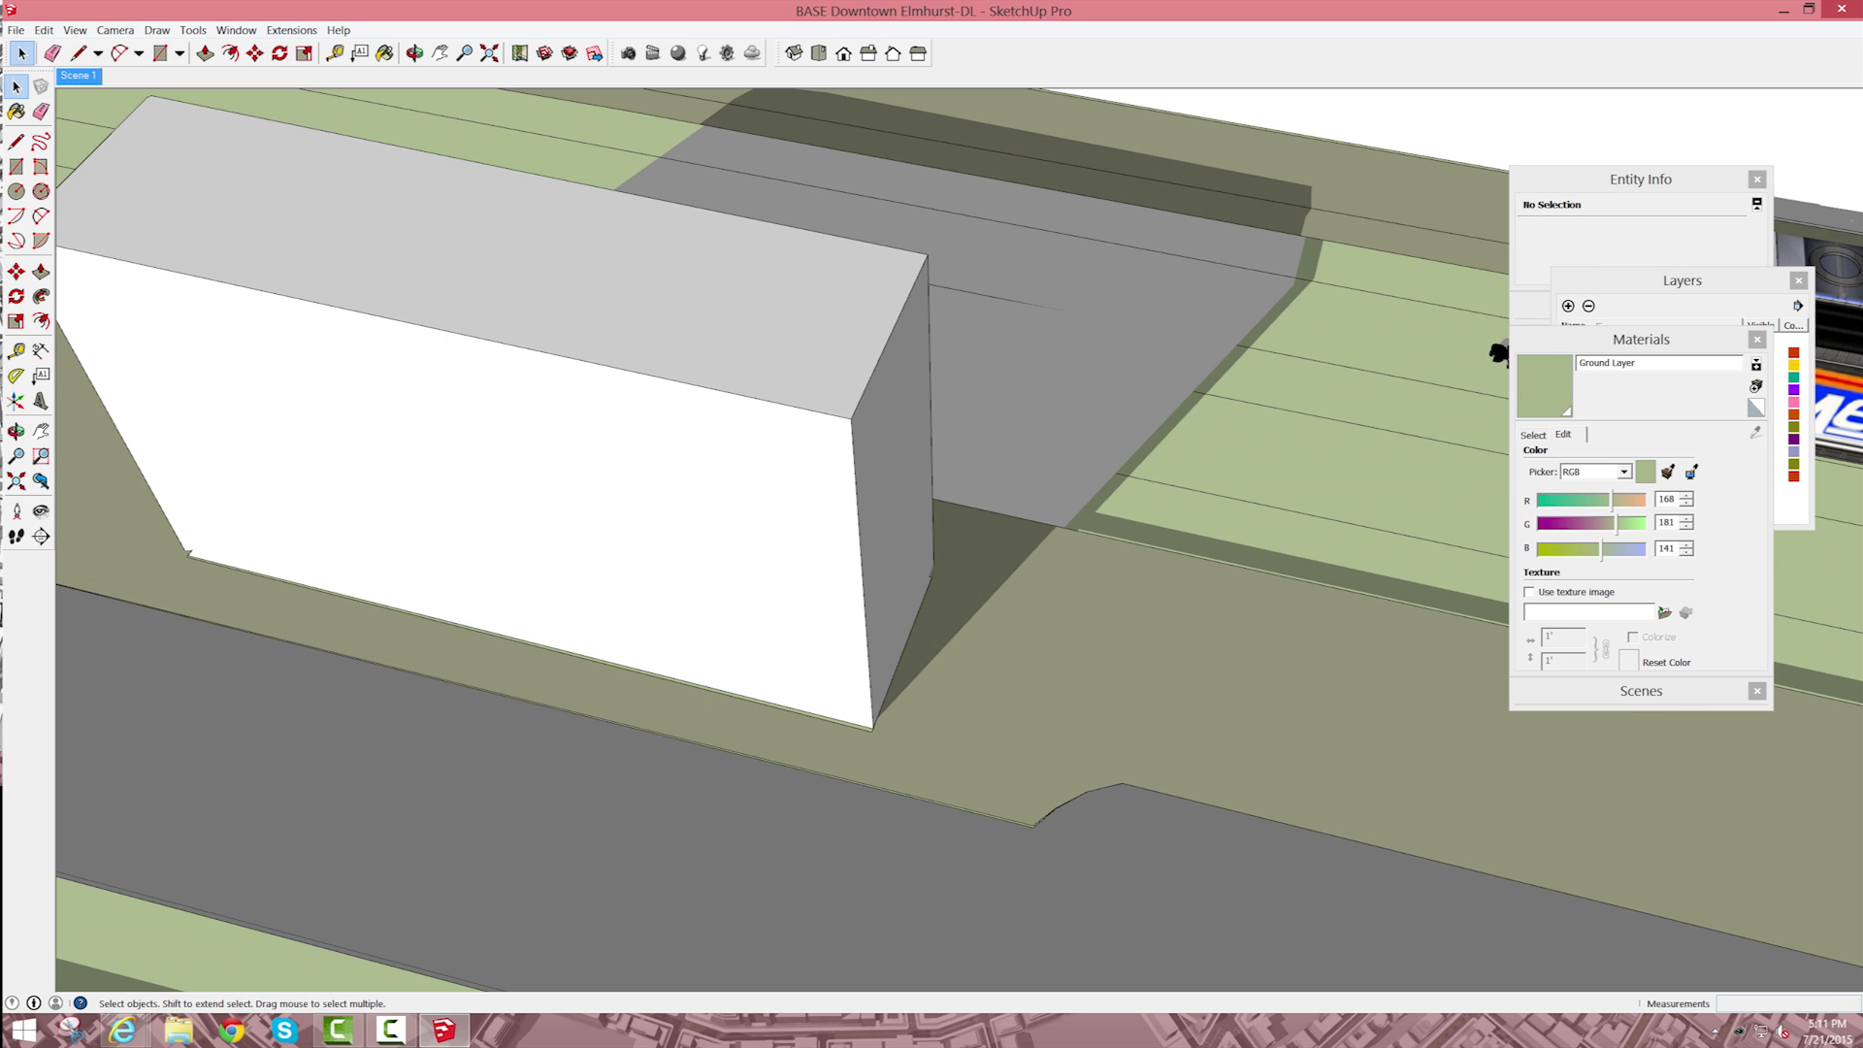
left_click(235, 30)
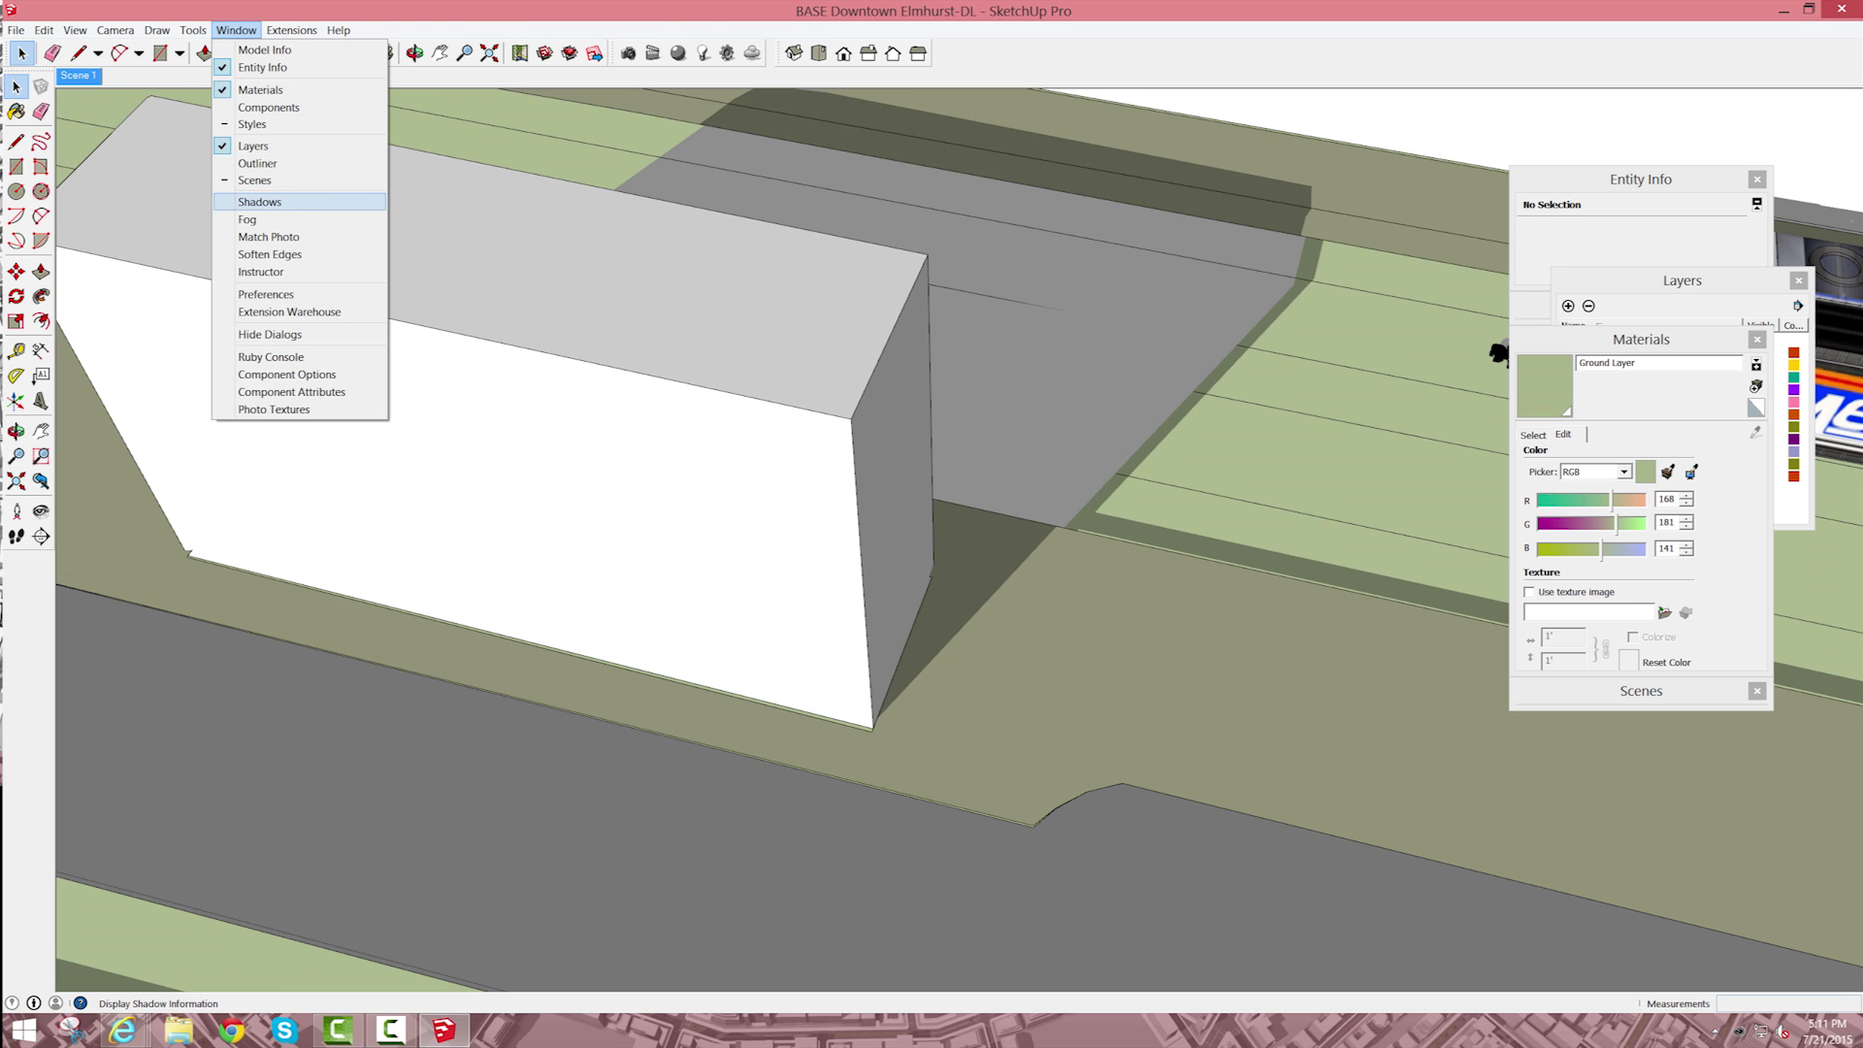
left_click(259, 201)
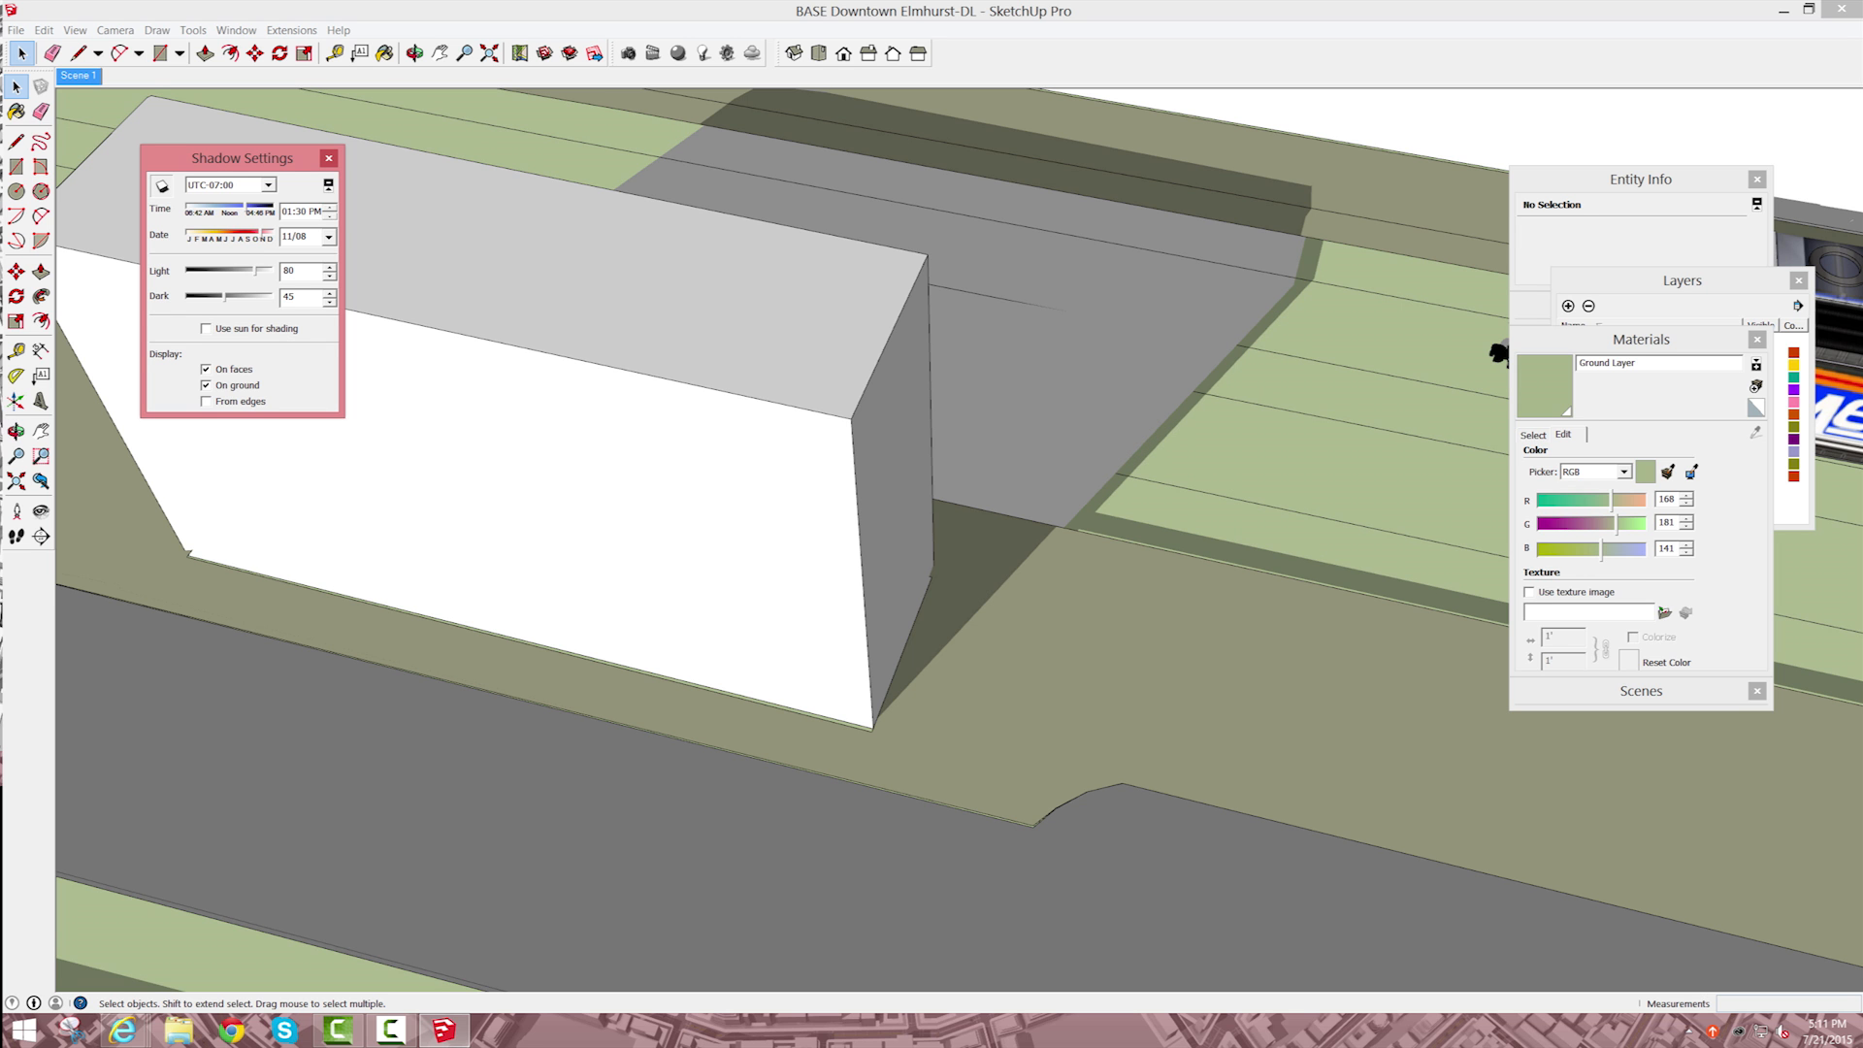
left_click(206, 385)
left_click(1157, 476)
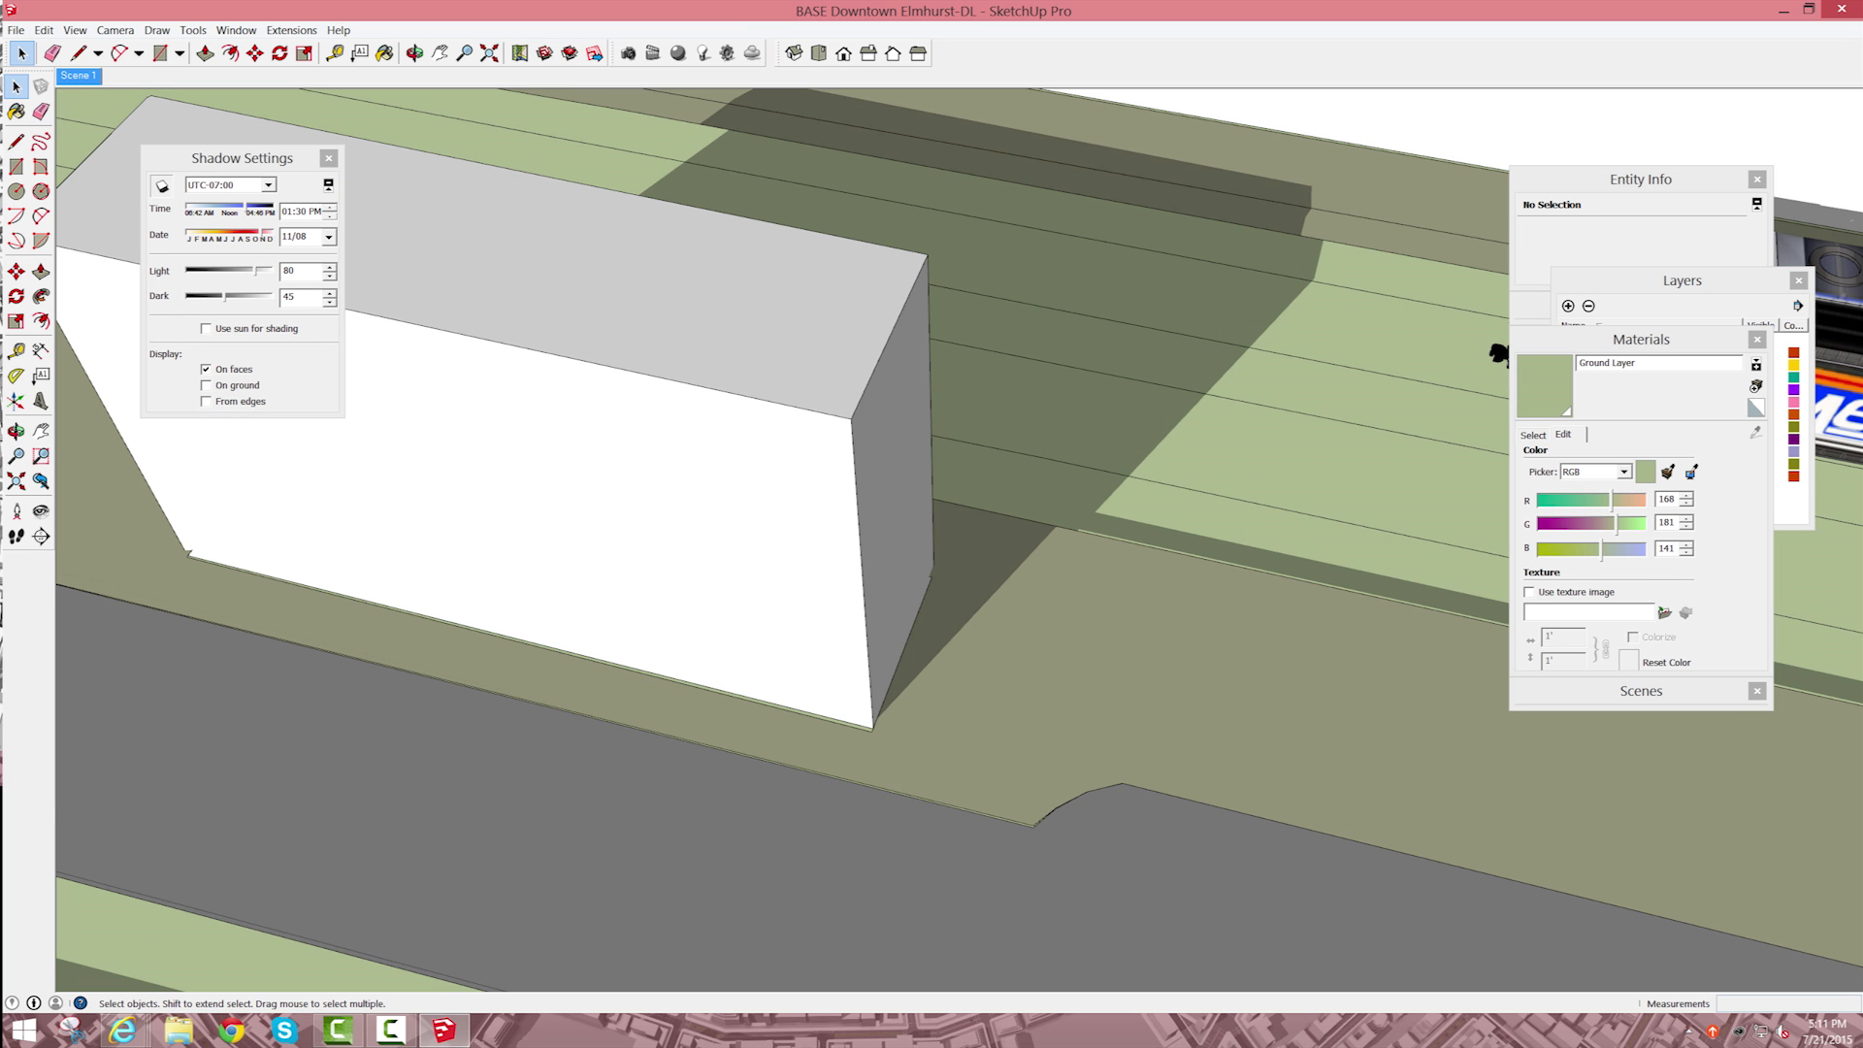
scroll(1157, 476, "down", 8)
Step: Move the locomotive east along the tracks, past the long station building
left_click(1203, 468)
scroll(1203, 468, "down", 5)
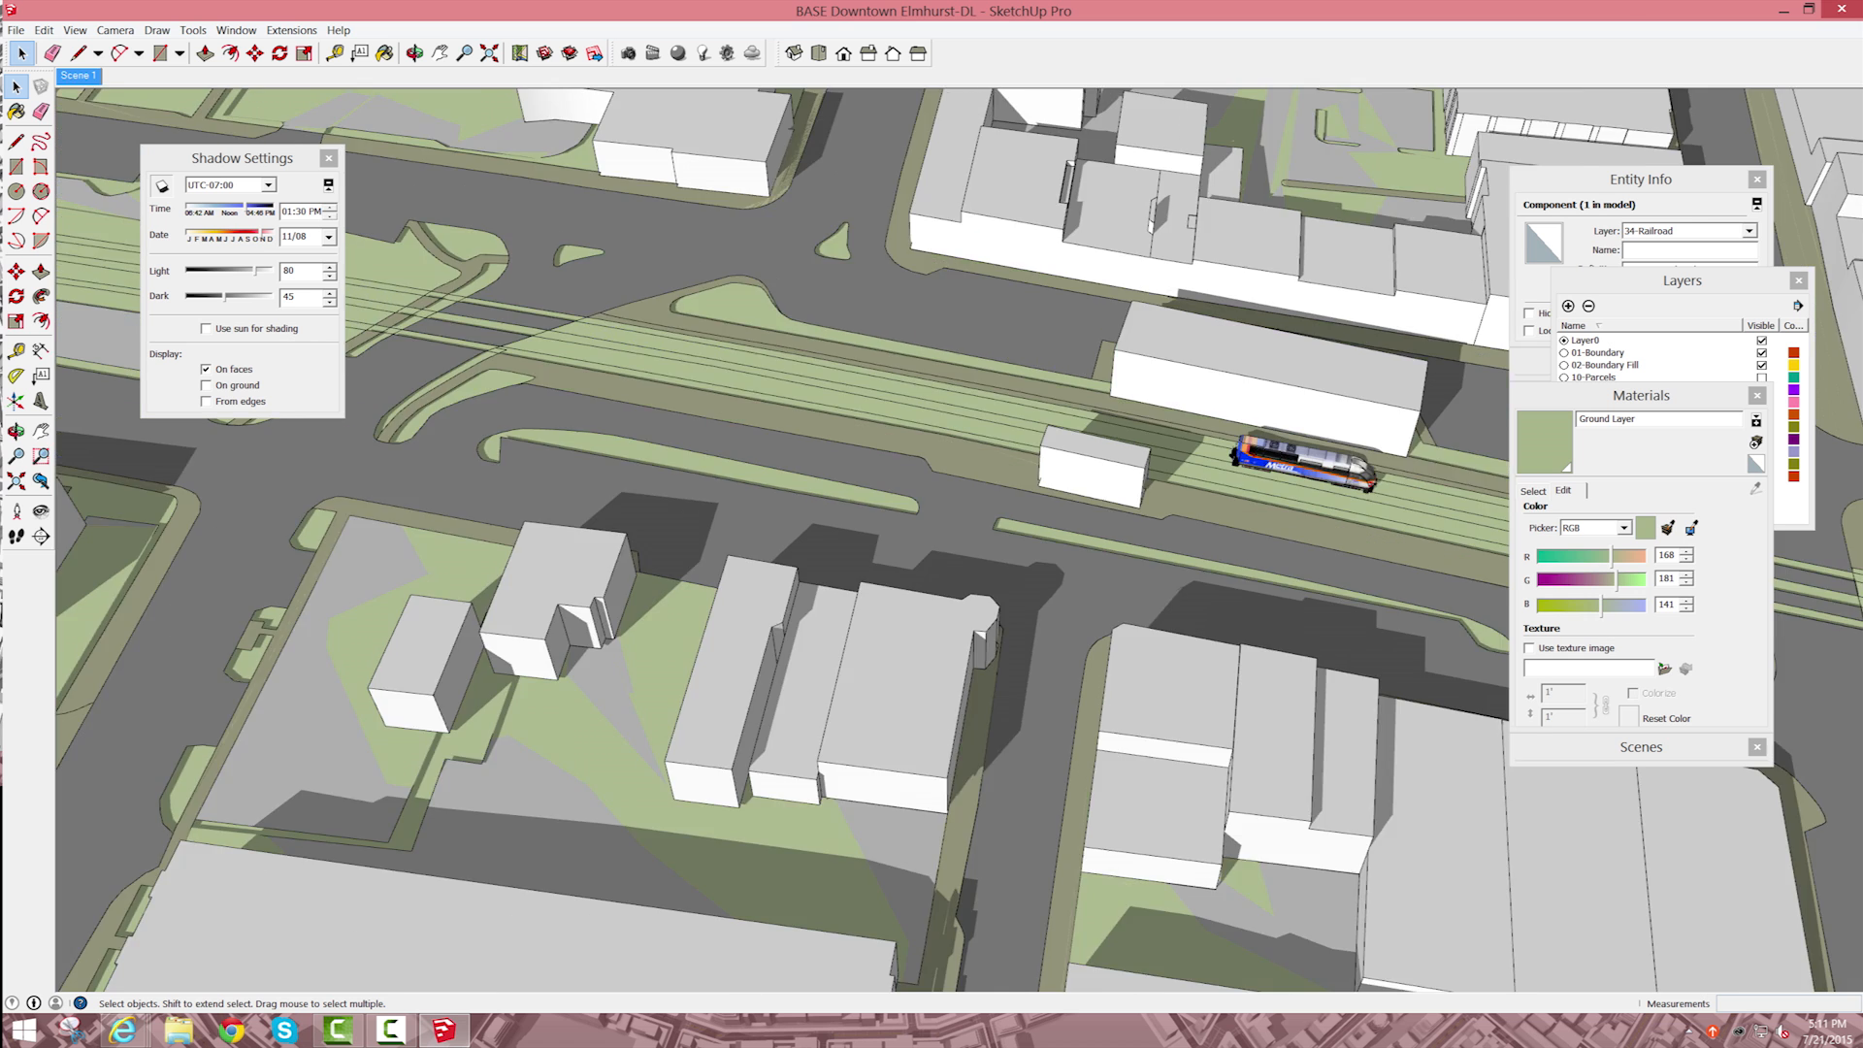
scroll(1233, 466, "up", 2)
left_click(1243, 464)
key("m")
left_click(1303, 493)
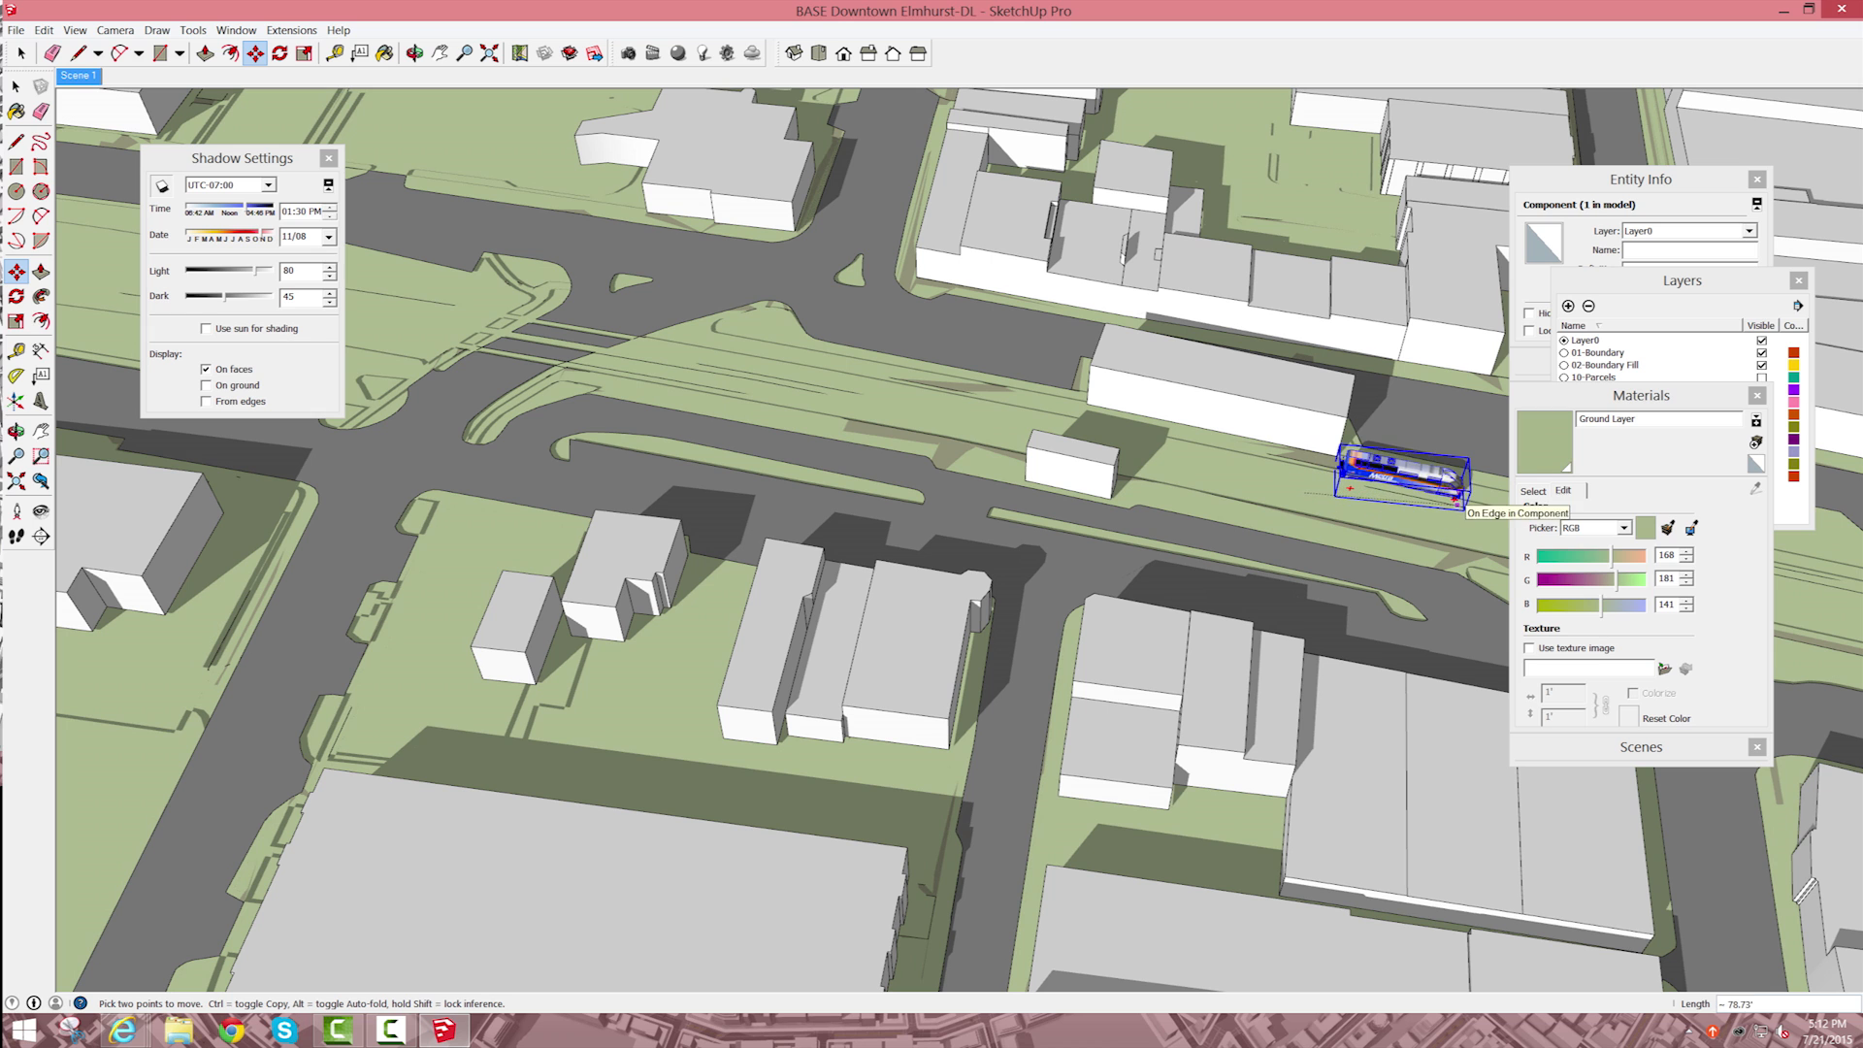
scroll(1436, 506, "up", 4)
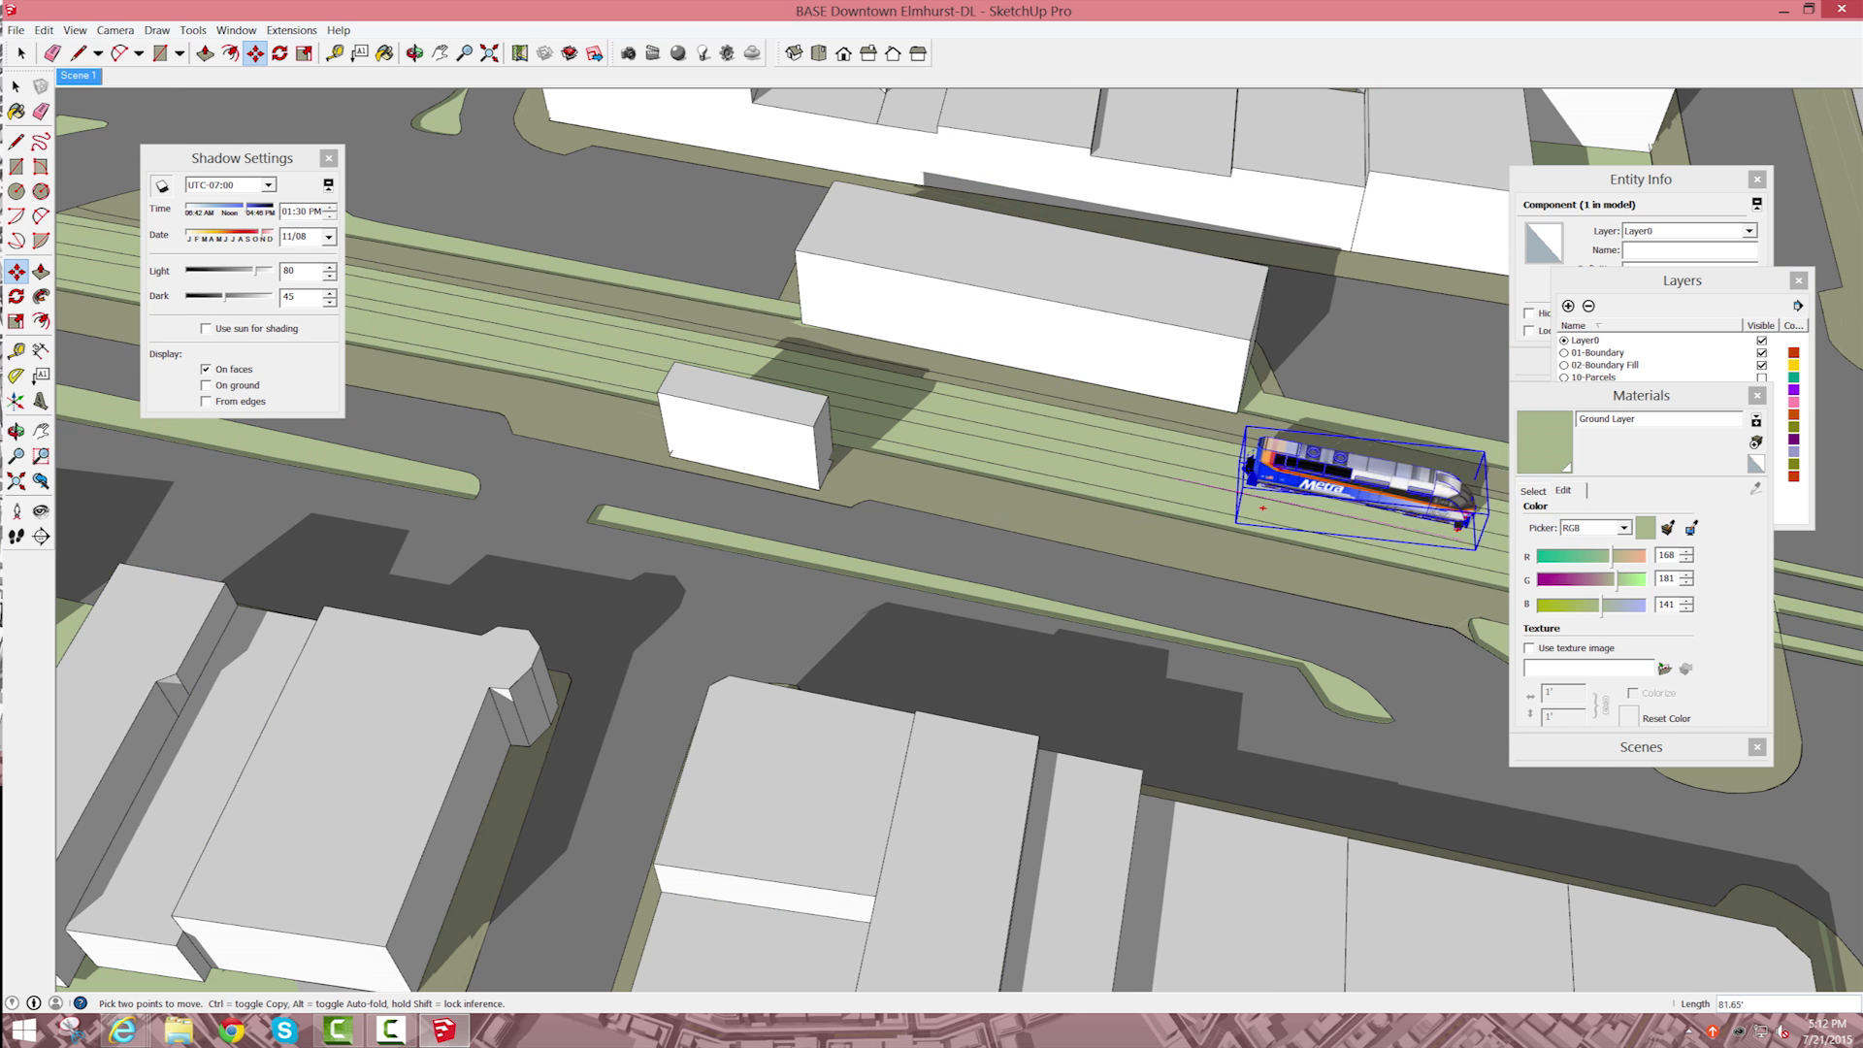
left_click(1457, 519)
key("space")
Step: Rotate the locomotive to line up with the railroad tracks and clear the selection from it
scroll(1458, 524, "up", 5)
scroll(1467, 335, "up", 2)
key("q")
left_click(1352, 508)
scroll(1261, 563, "down", 10)
key("space")
left_click(820, 572)
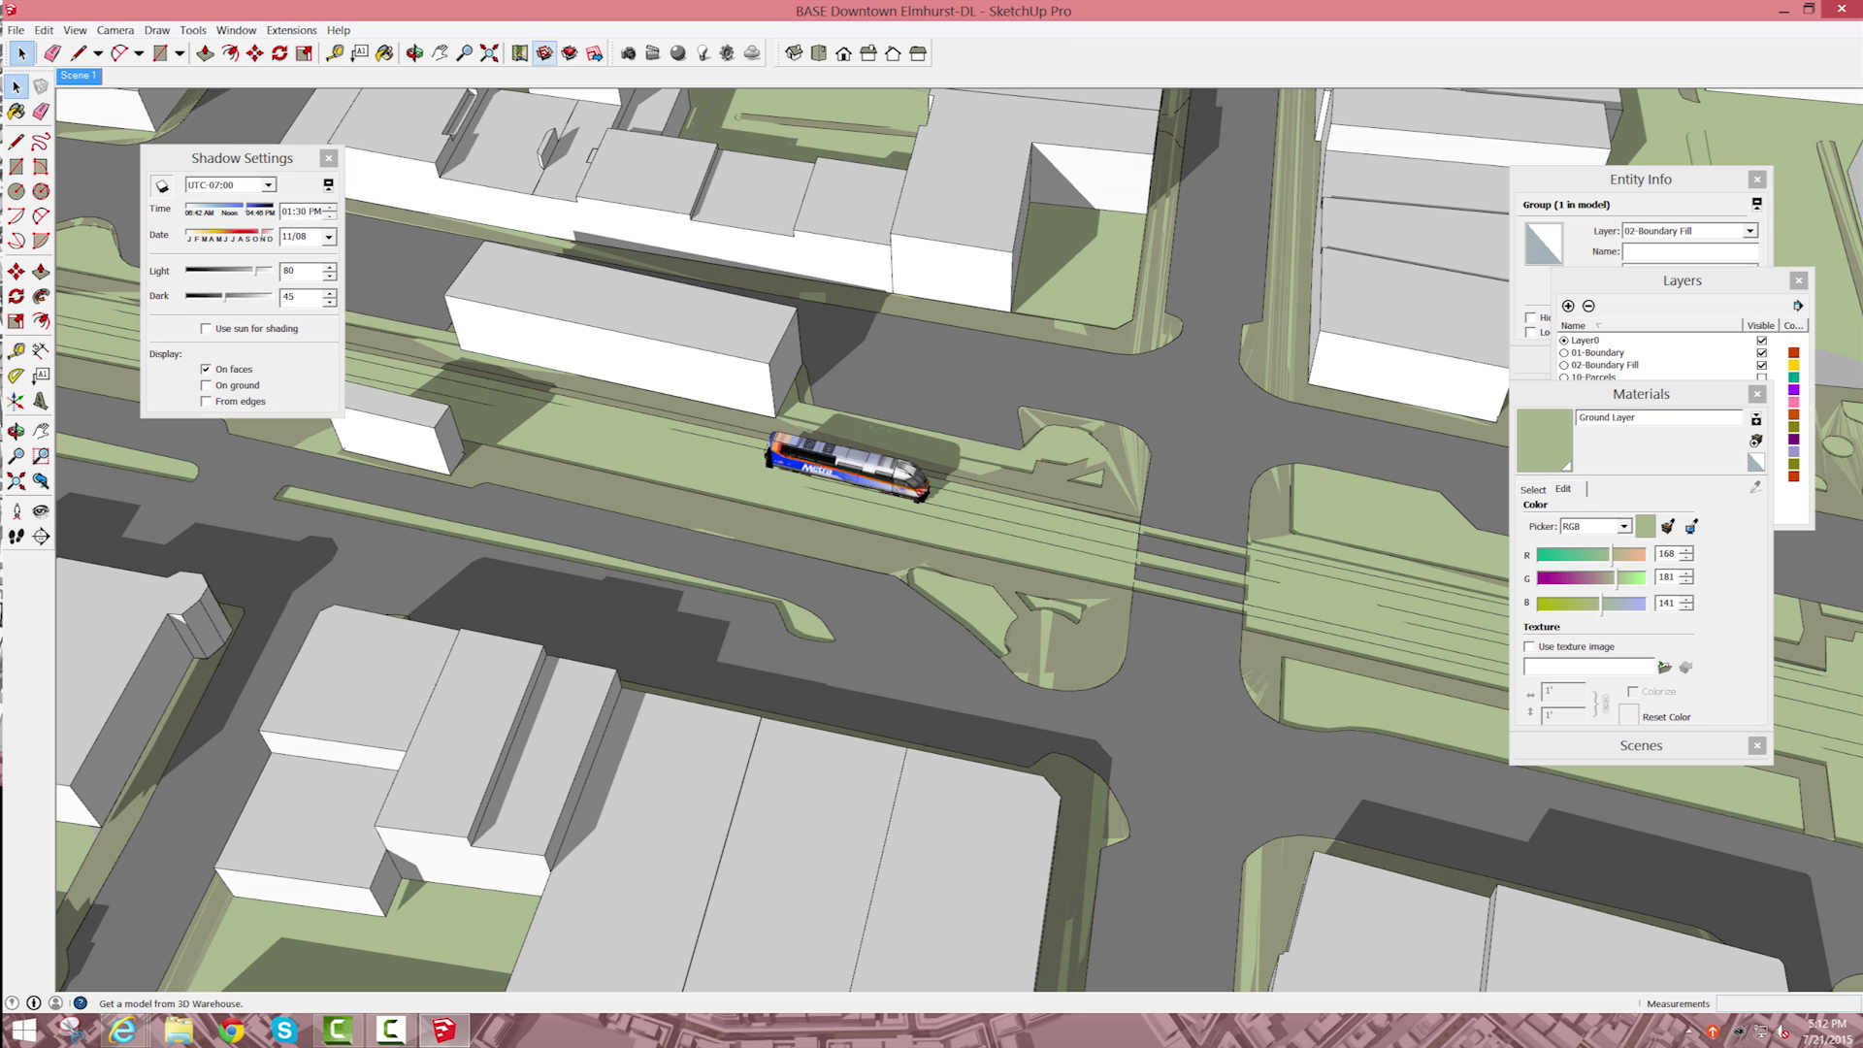
Step: Load a string of passenger train cars from the 3D Warehouse and place it at the tracks beside the locomotive
left_click(546, 53)
left_click(1262, 617)
left_click(1321, 358)
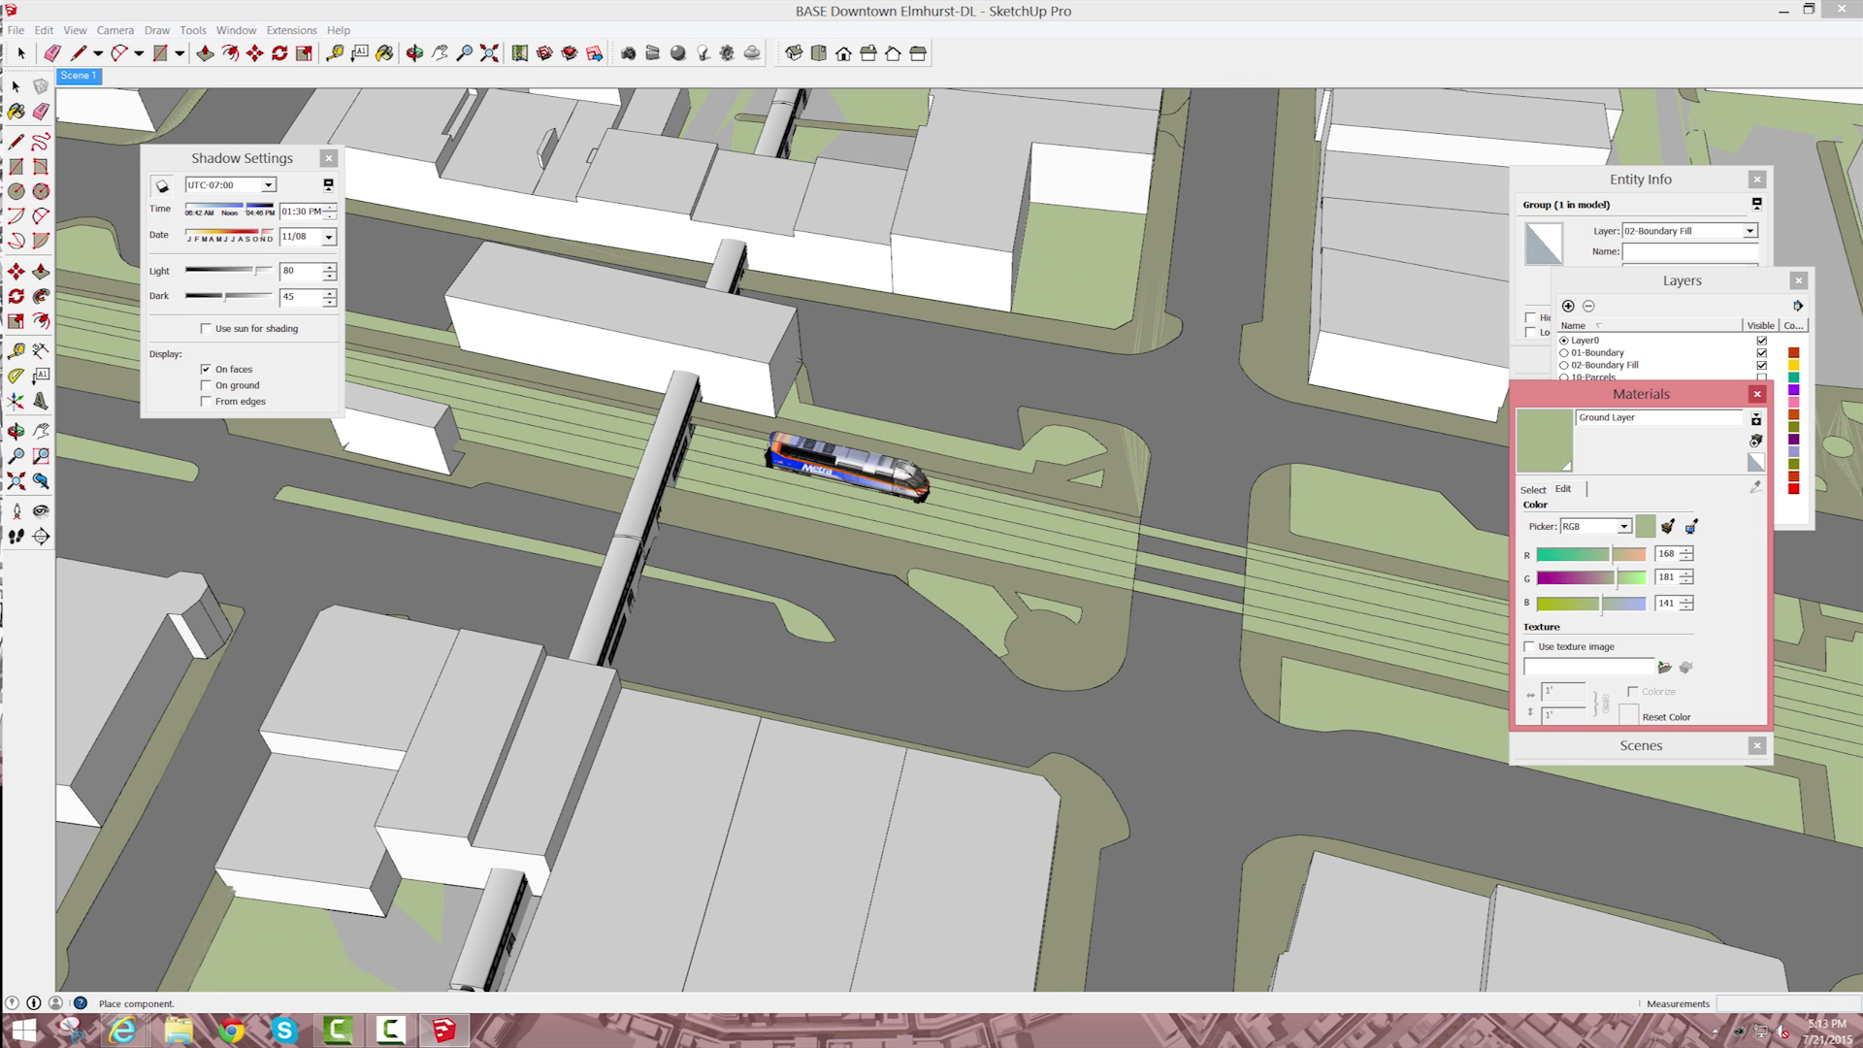
left_click(704, 463)
Step: Rotate the passenger train cars so they run parallel to the railroad tracks
key("q")
left_click(703, 463)
left_click(783, 262)
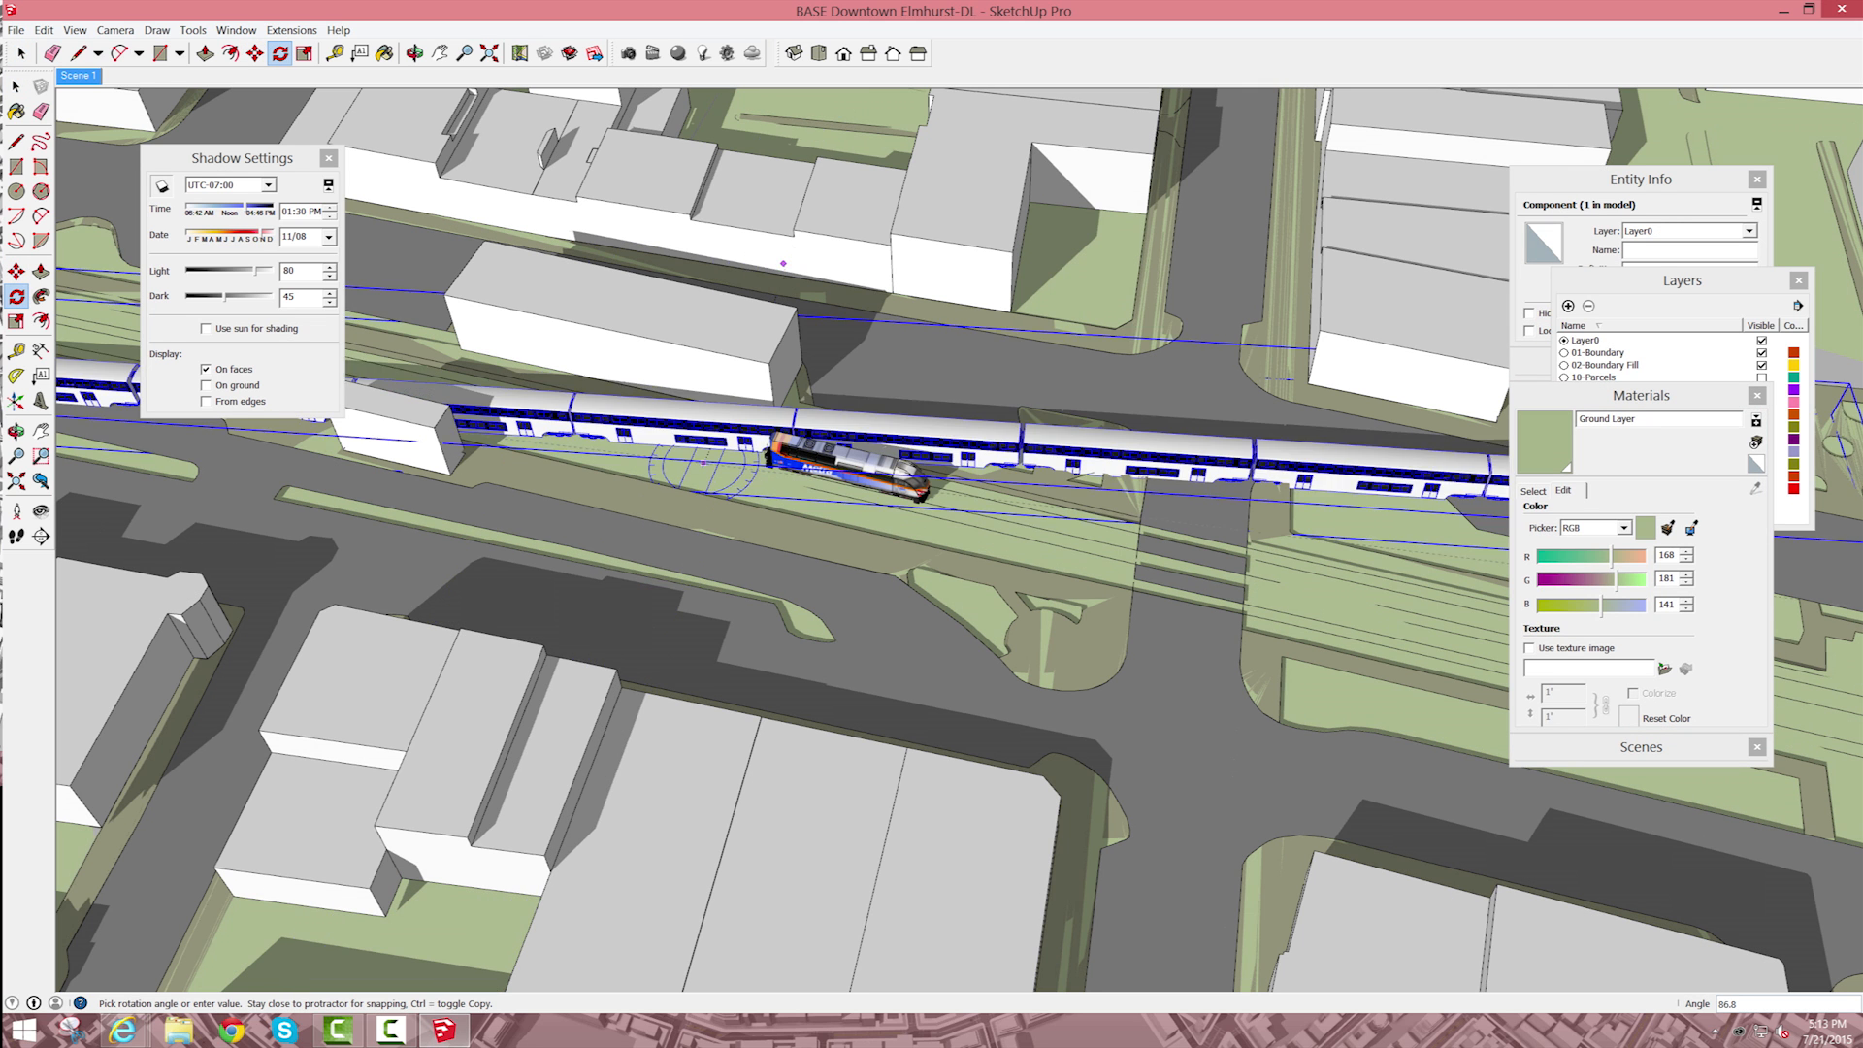
left_click(1130, 573)
key("space")
Step: Move the passenger cars west along the tracks and couple them directly behind the locomotive
scroll(854, 480, "down", 6)
scroll(1053, 475, "up", 2)
key("m")
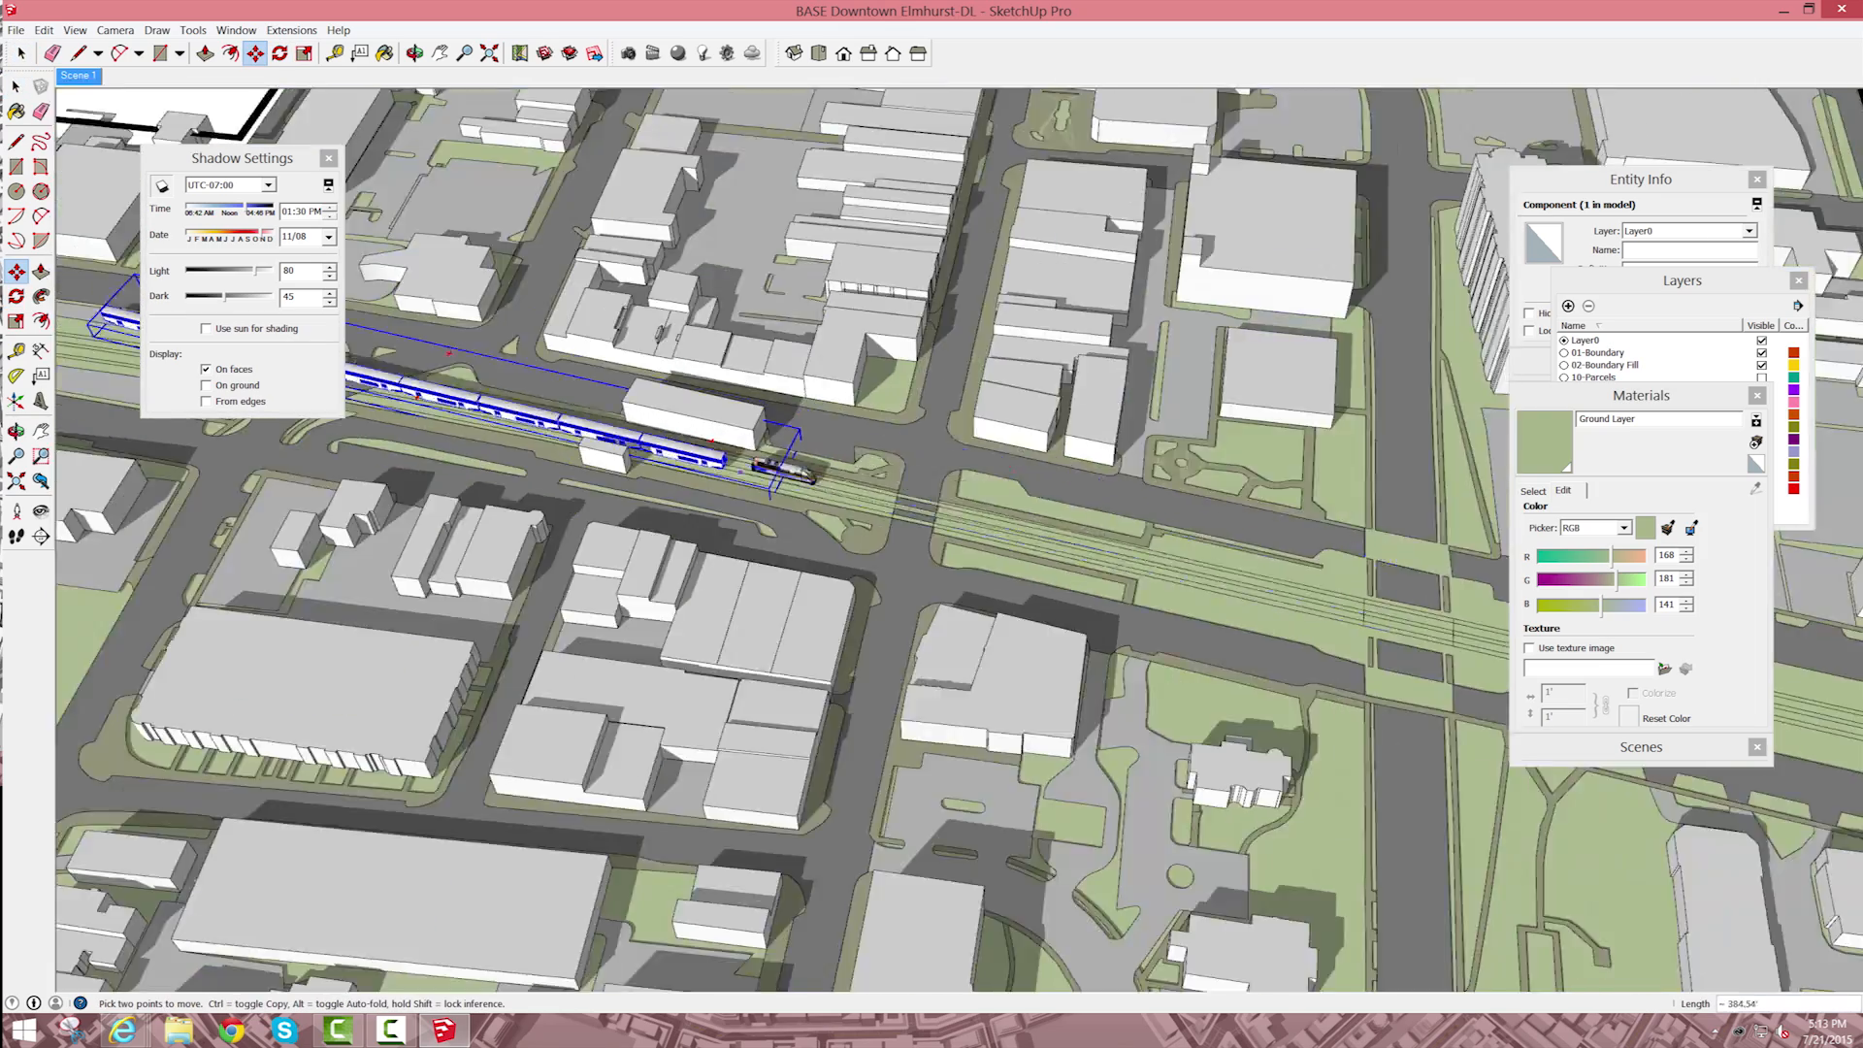
left_click(1347, 599)
left_click(745, 465)
scroll(739, 465, "up", 12)
left_click(752, 490)
left_click(1174, 572)
scroll(1273, 757, "down", 11)
key("space")
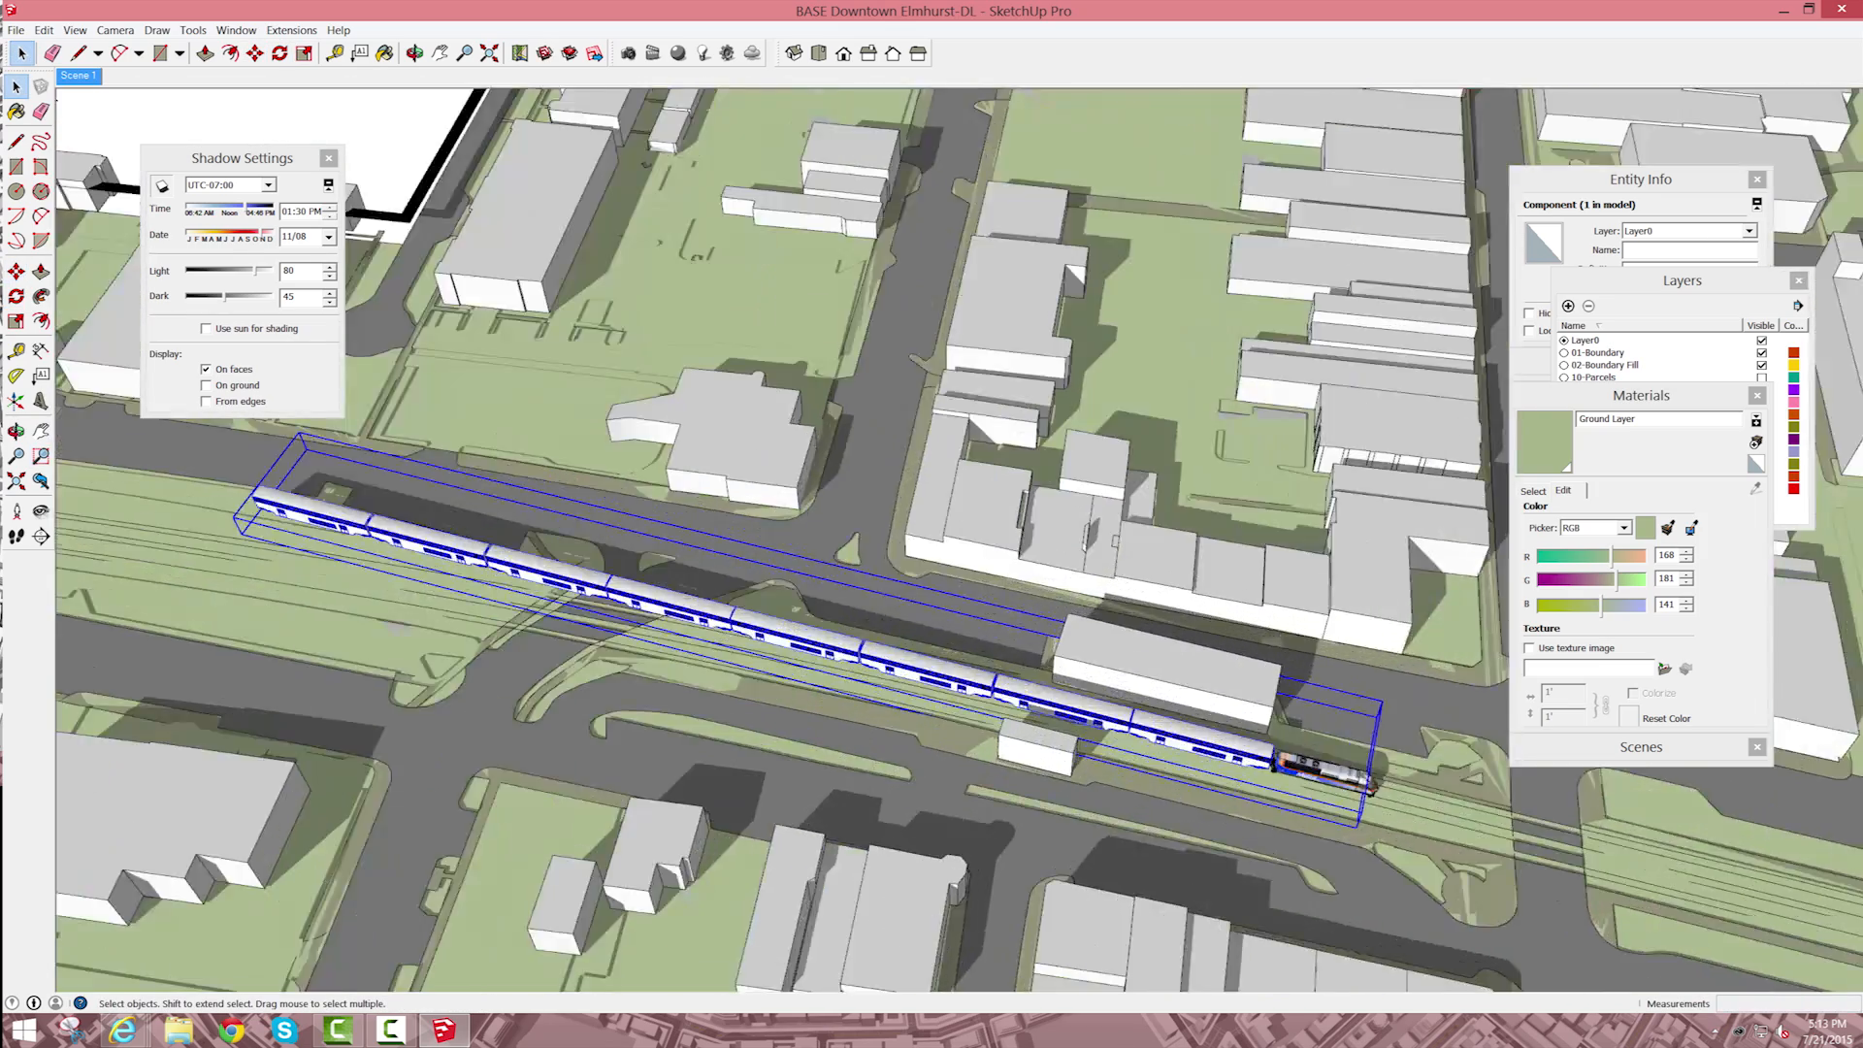
scroll(726, 409, "down", 5)
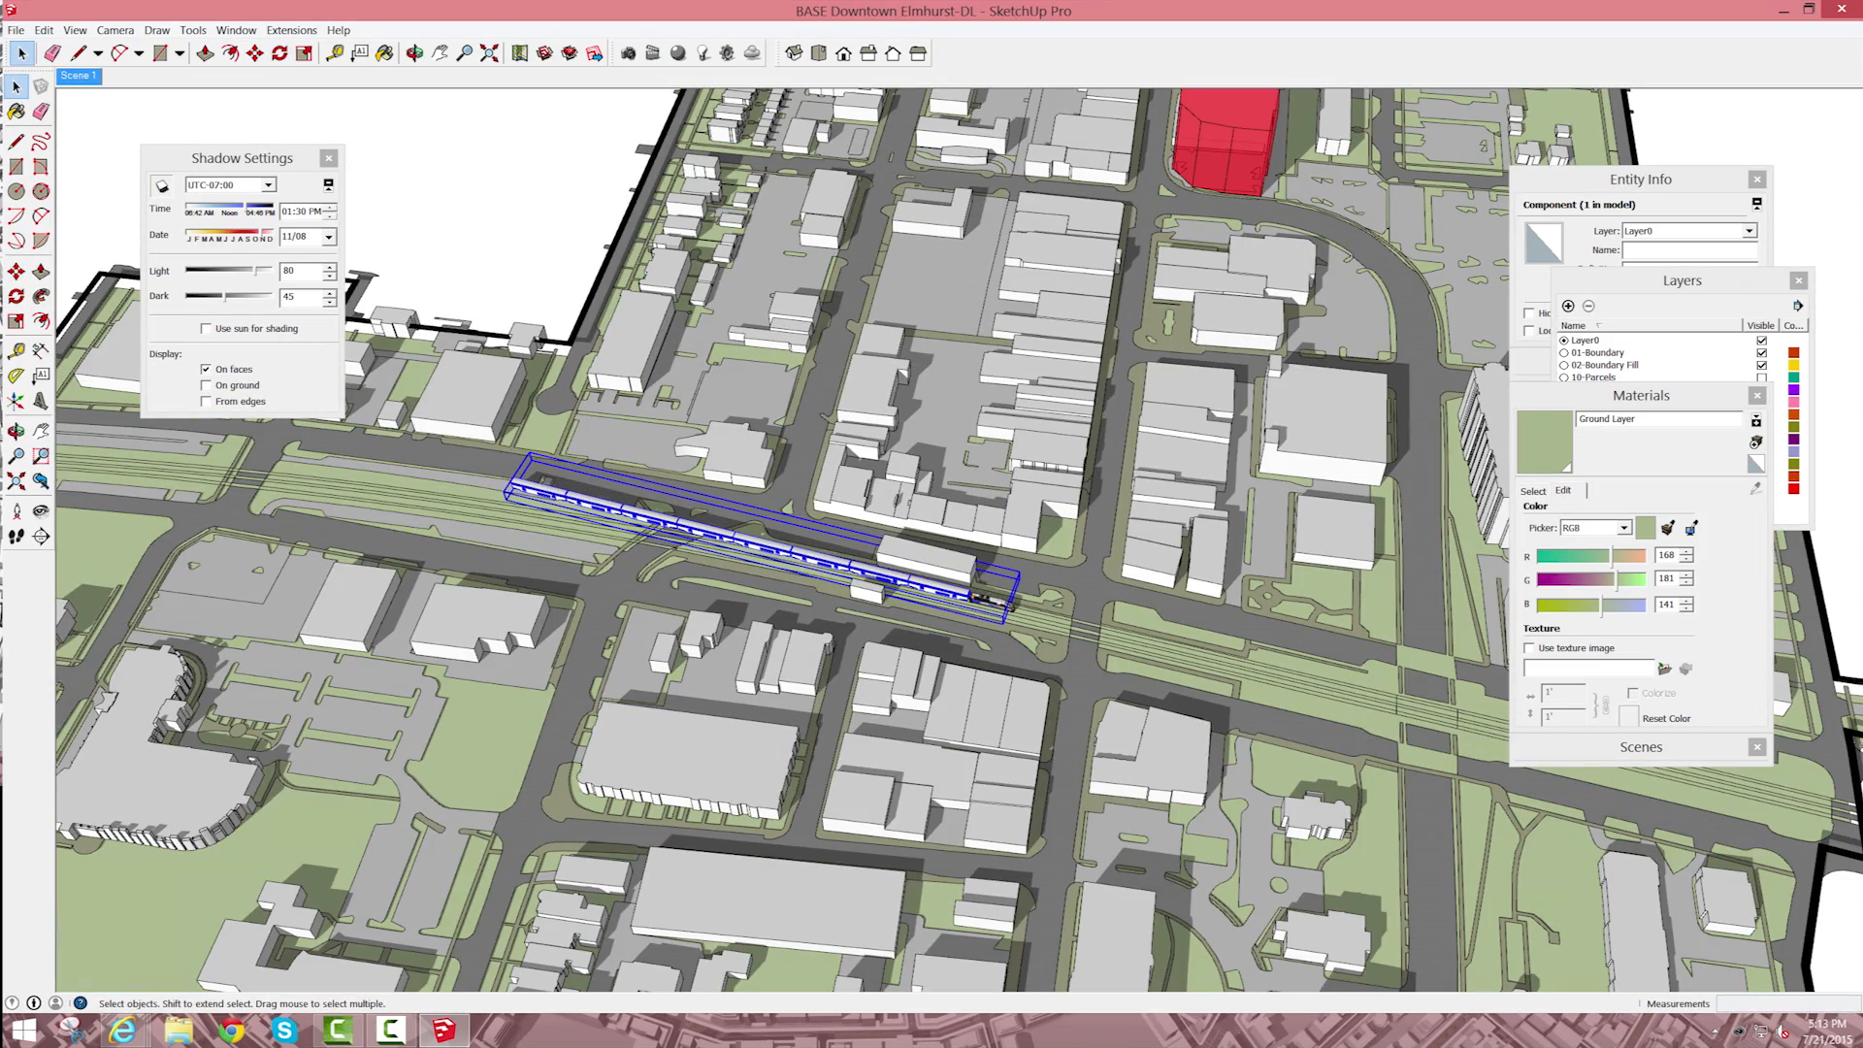
Step: Hide the imported Layer1 and try to hide Layer0 as well
left_click(991, 602, "shift")
key("ctrl+t")
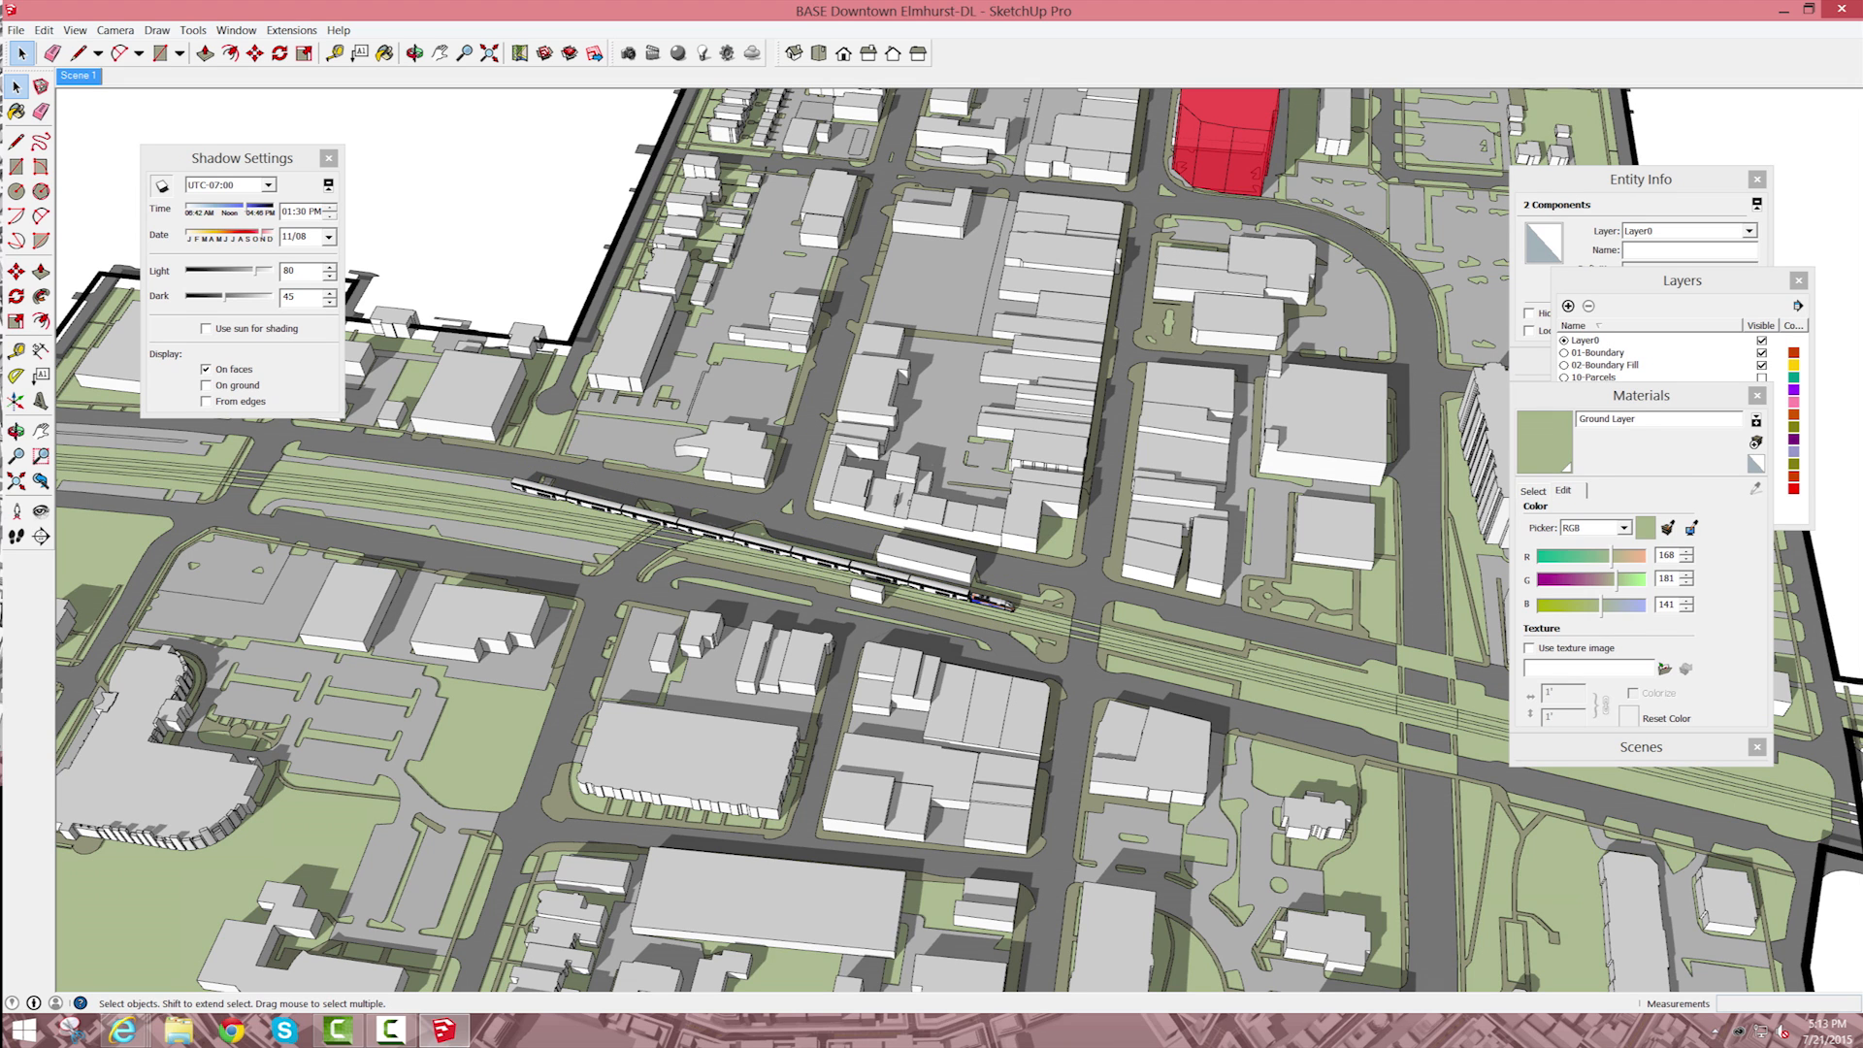
left_click(1682, 280)
left_click(1682, 280)
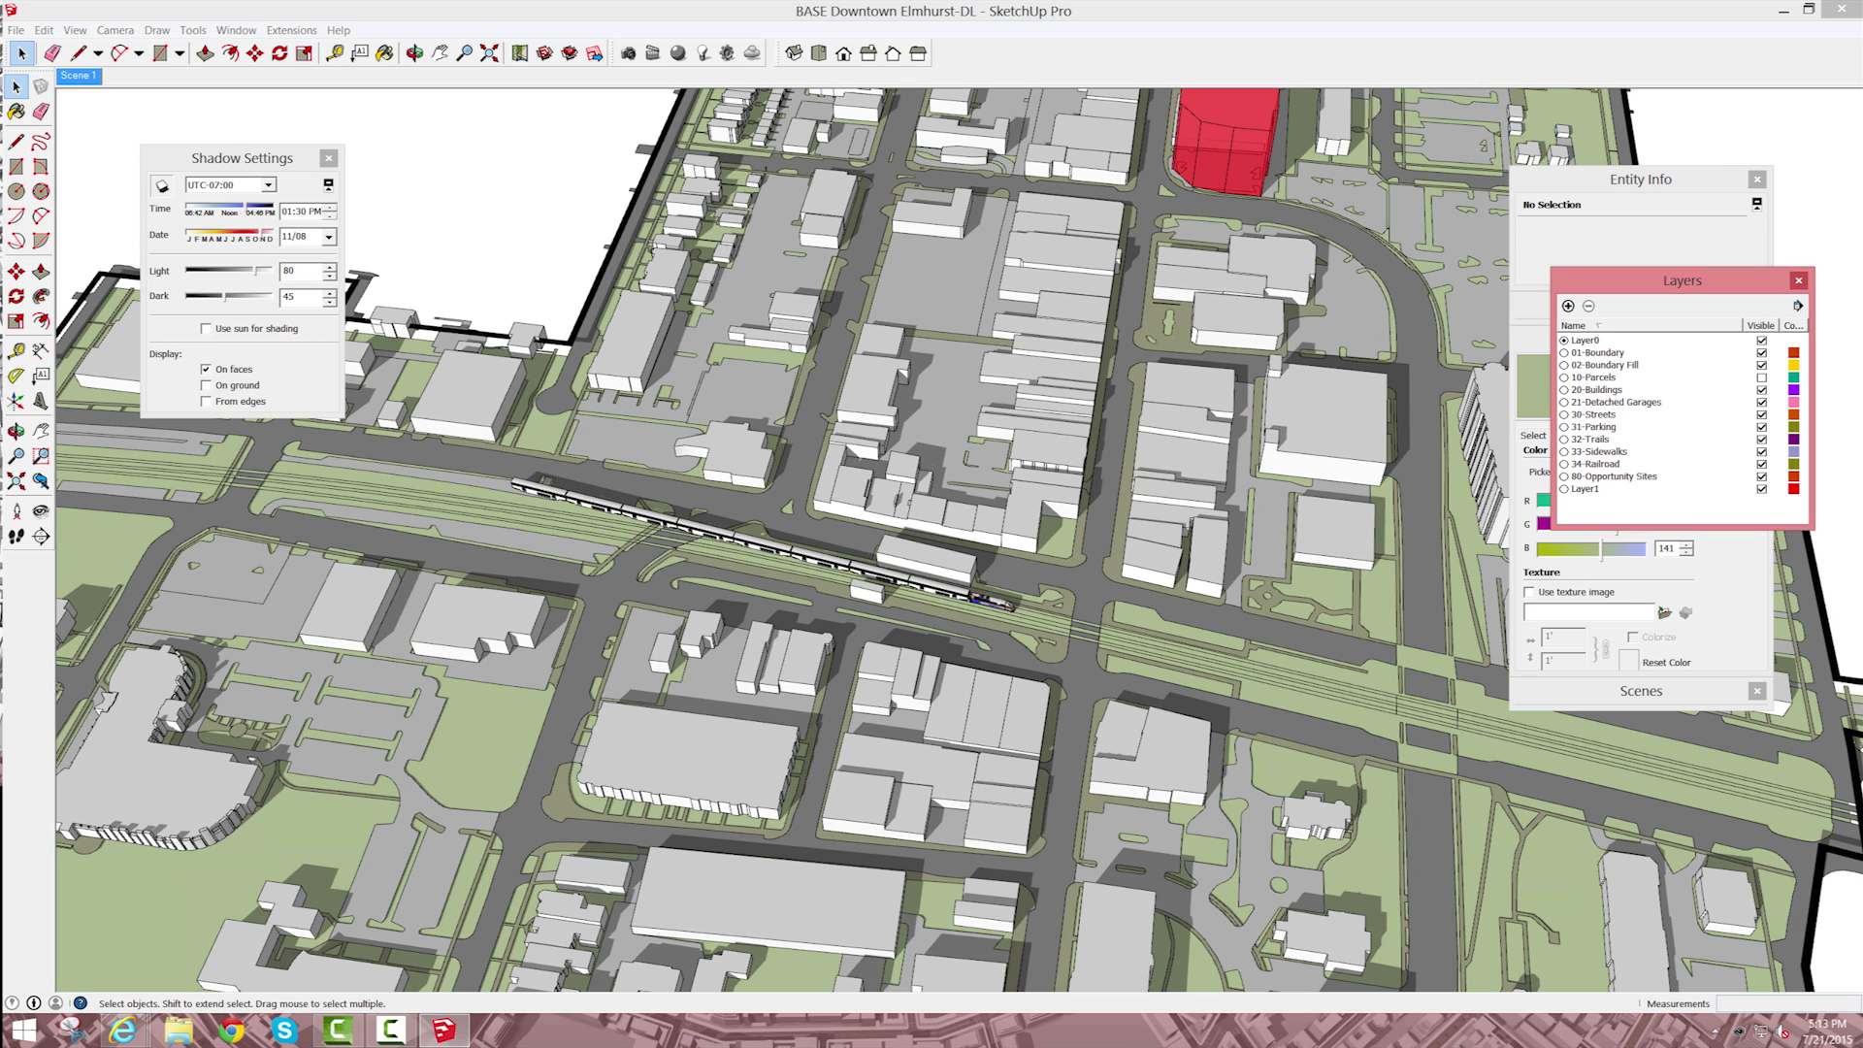
left_click(1587, 489)
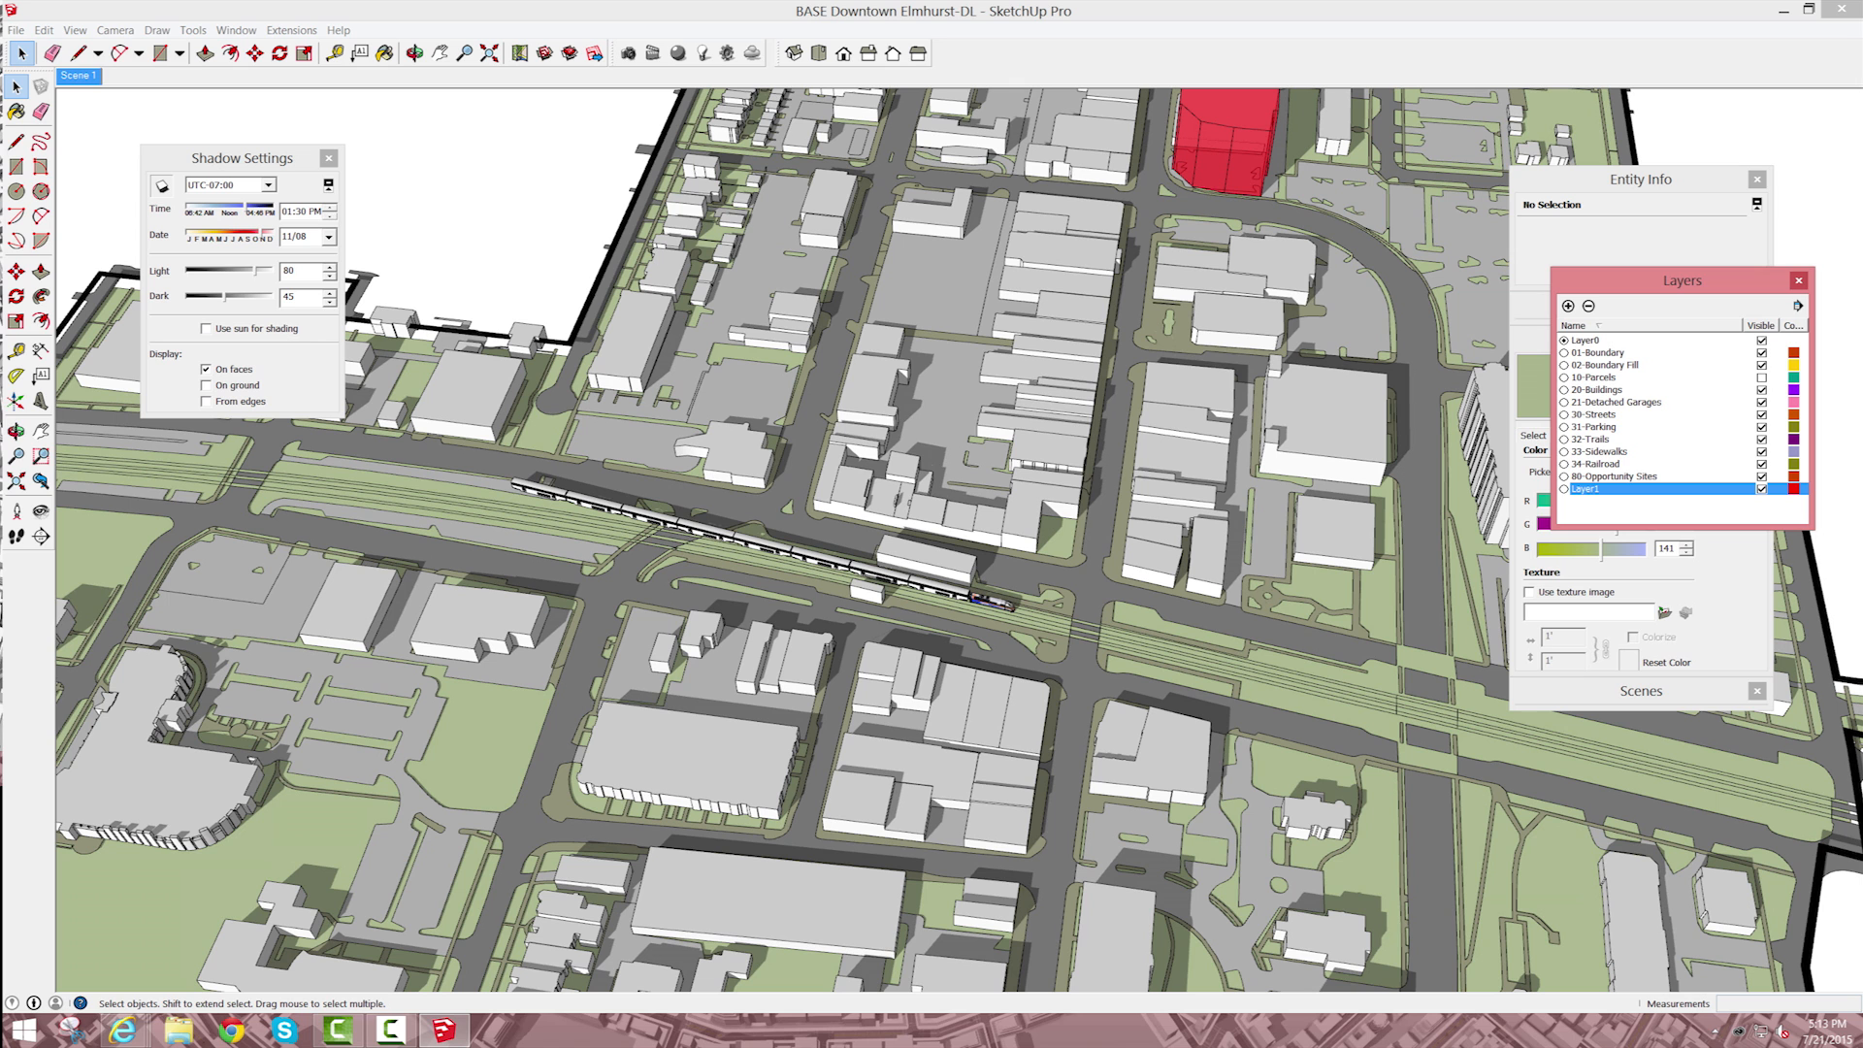
left_click(1762, 341)
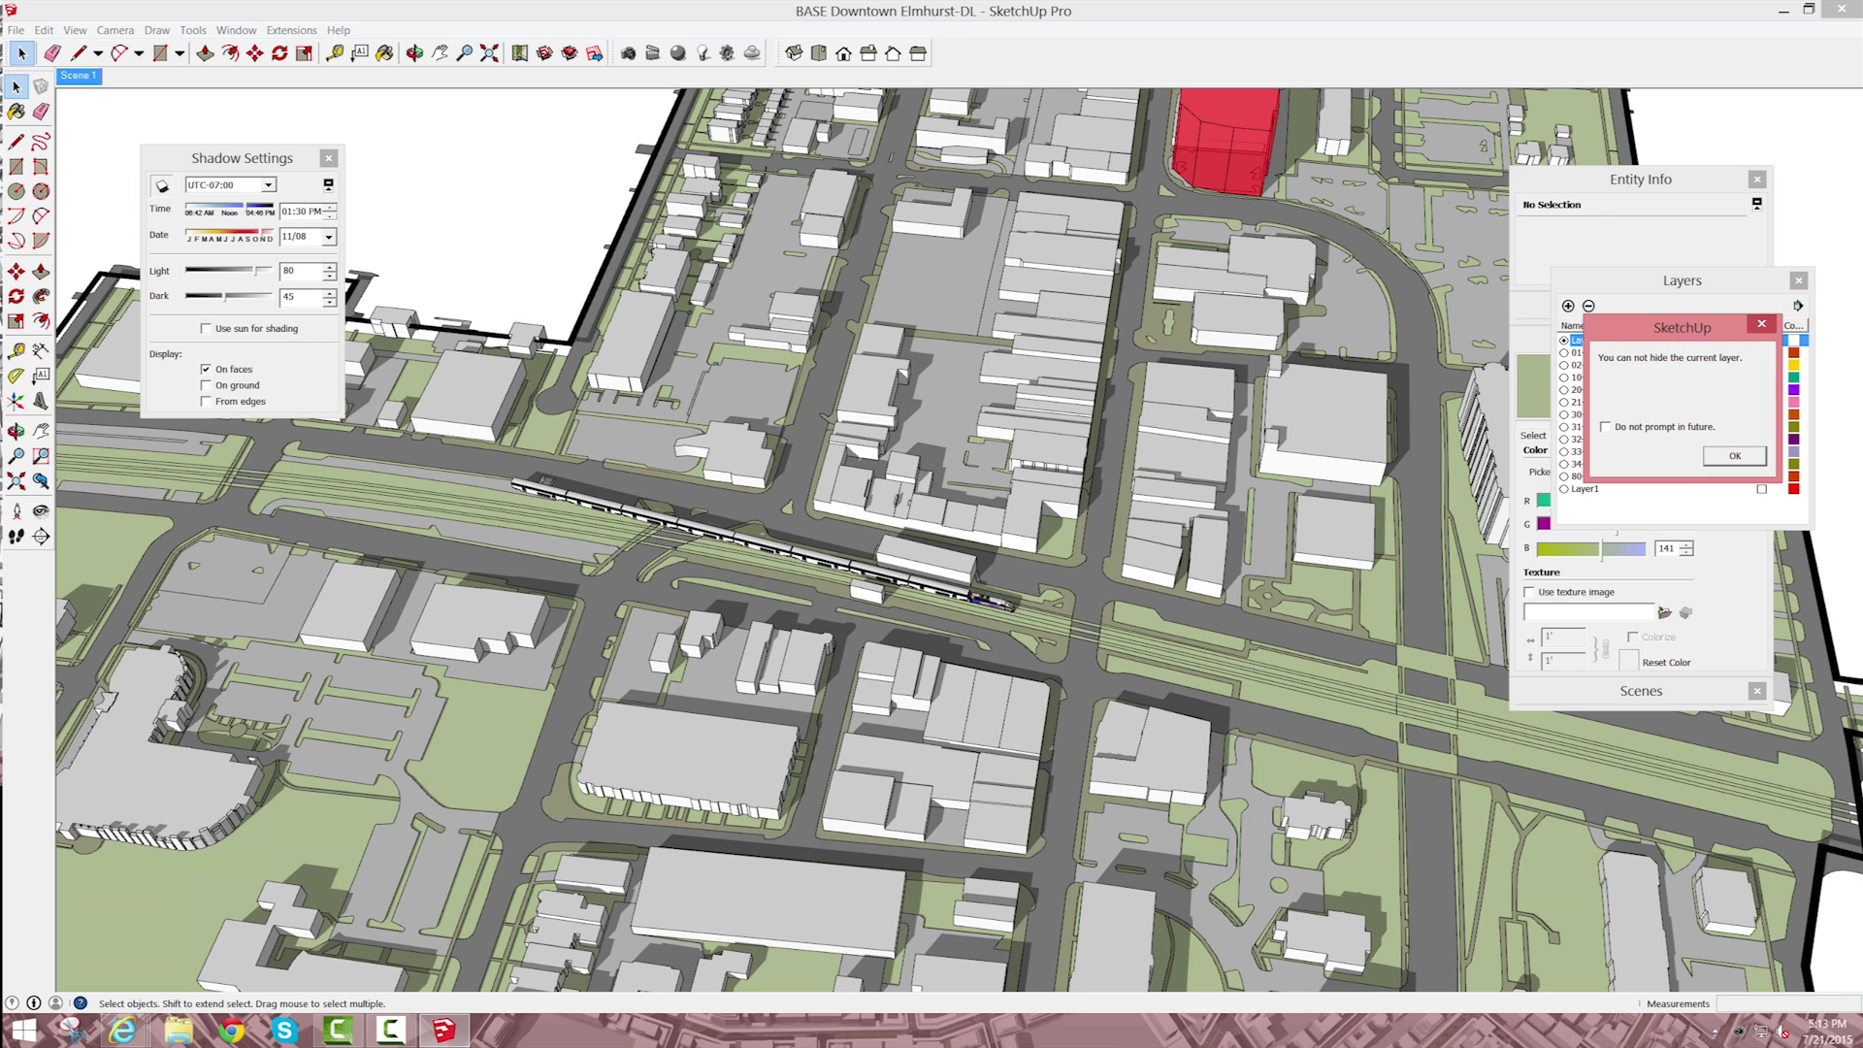
left_click(1734, 455)
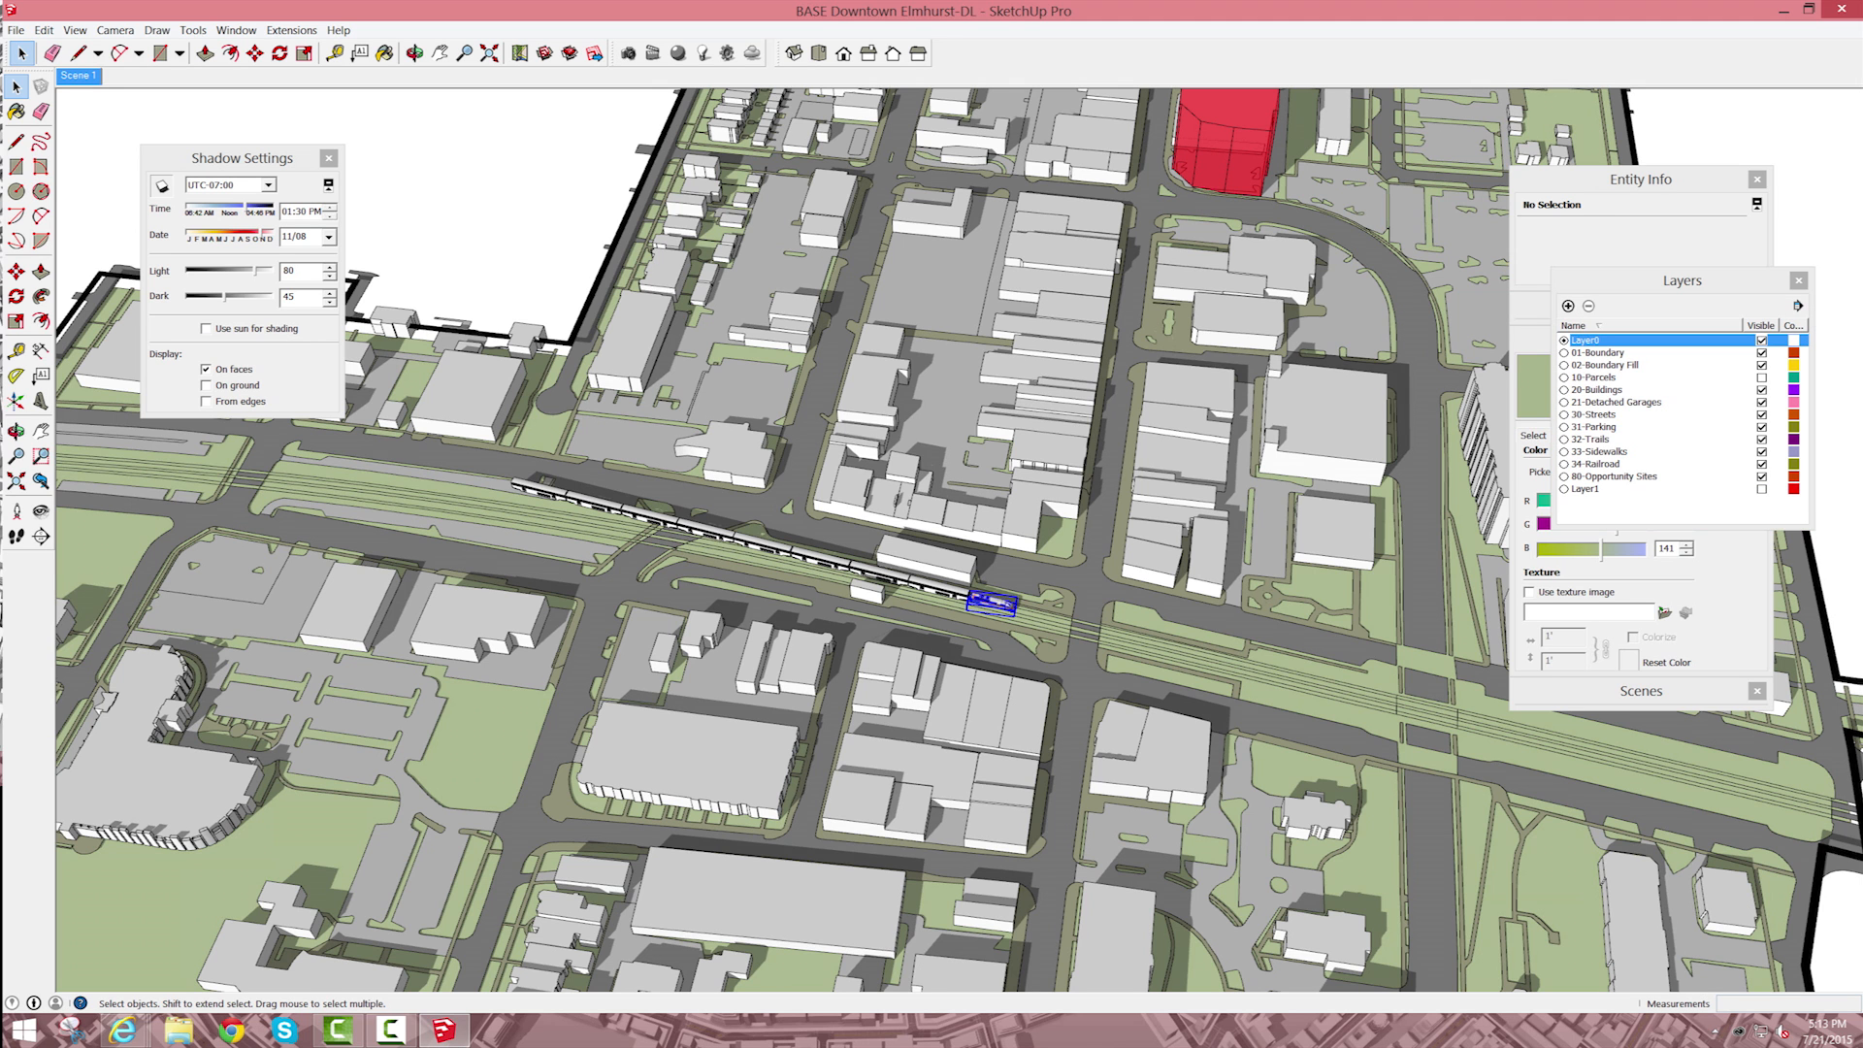
Step: Select the locomotive together with the passenger cars and add a new layer named 41-Train
double_click(980, 601)
key("Escape")
left_click(917, 581)
left_click(992, 603, "shift")
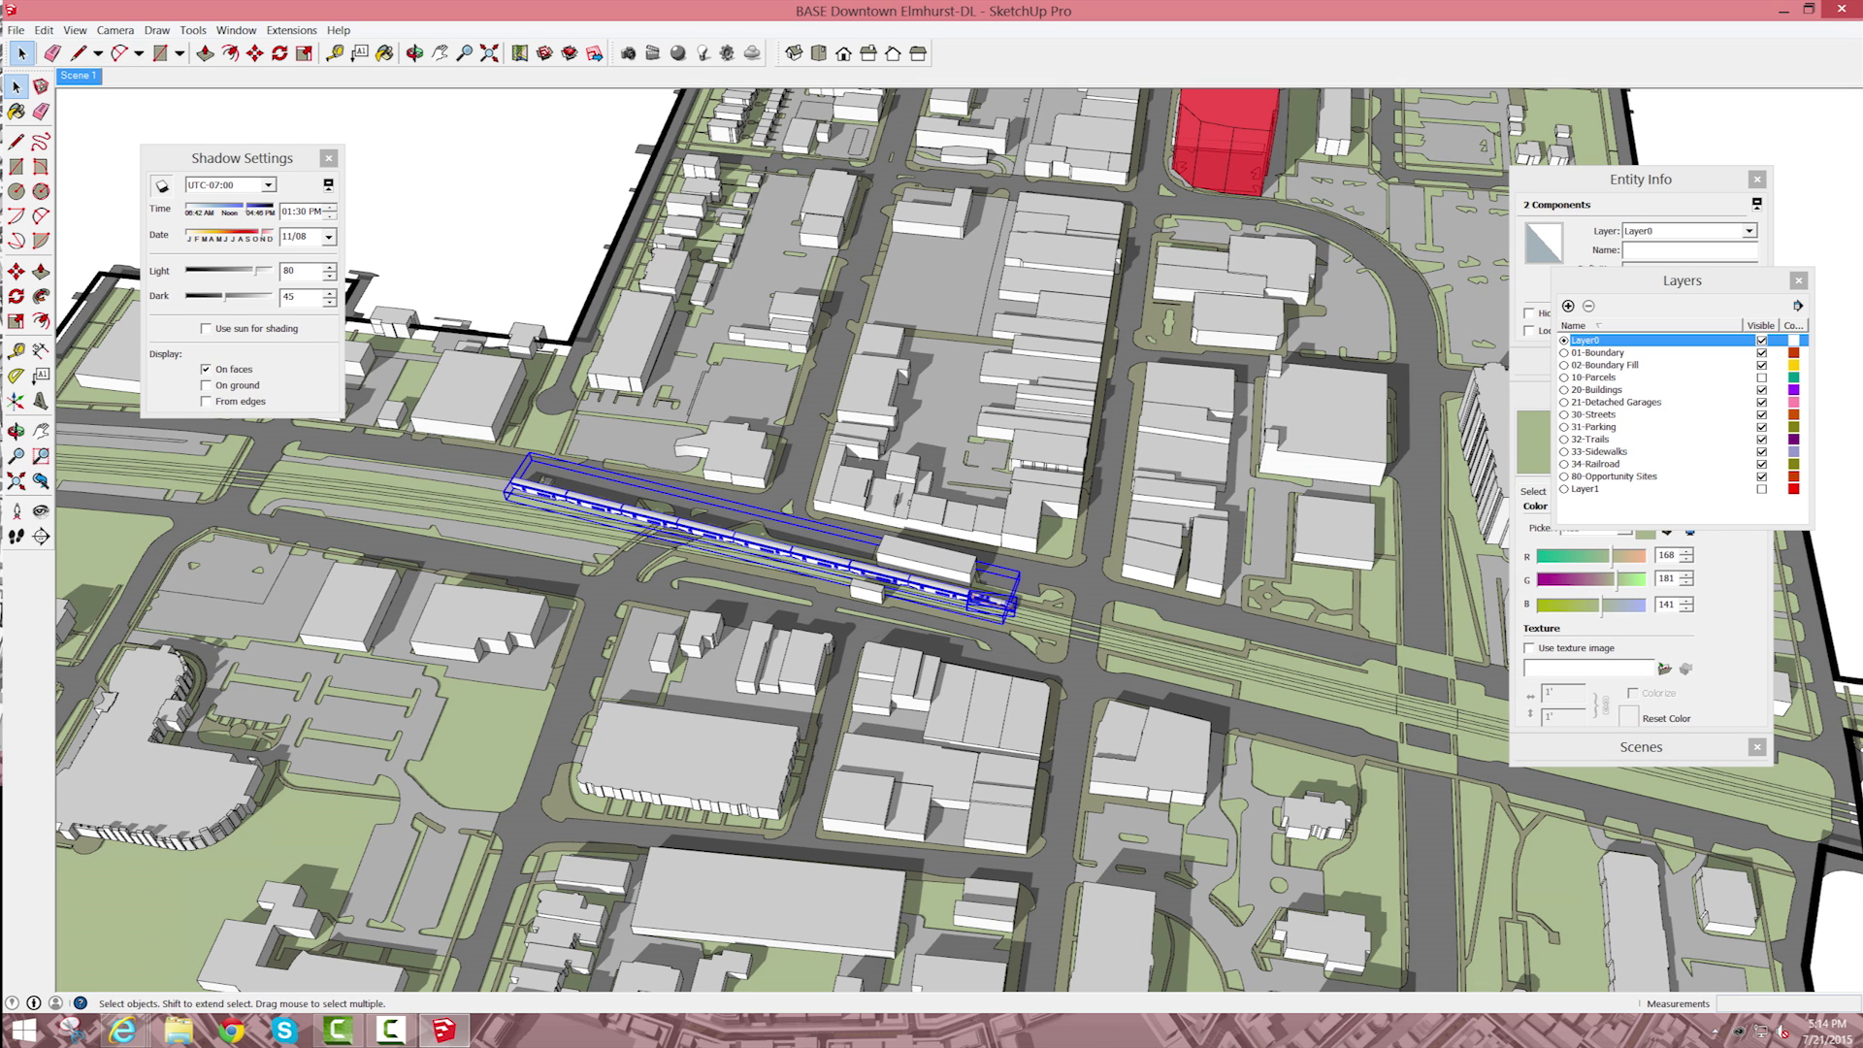
left_click(1568, 305)
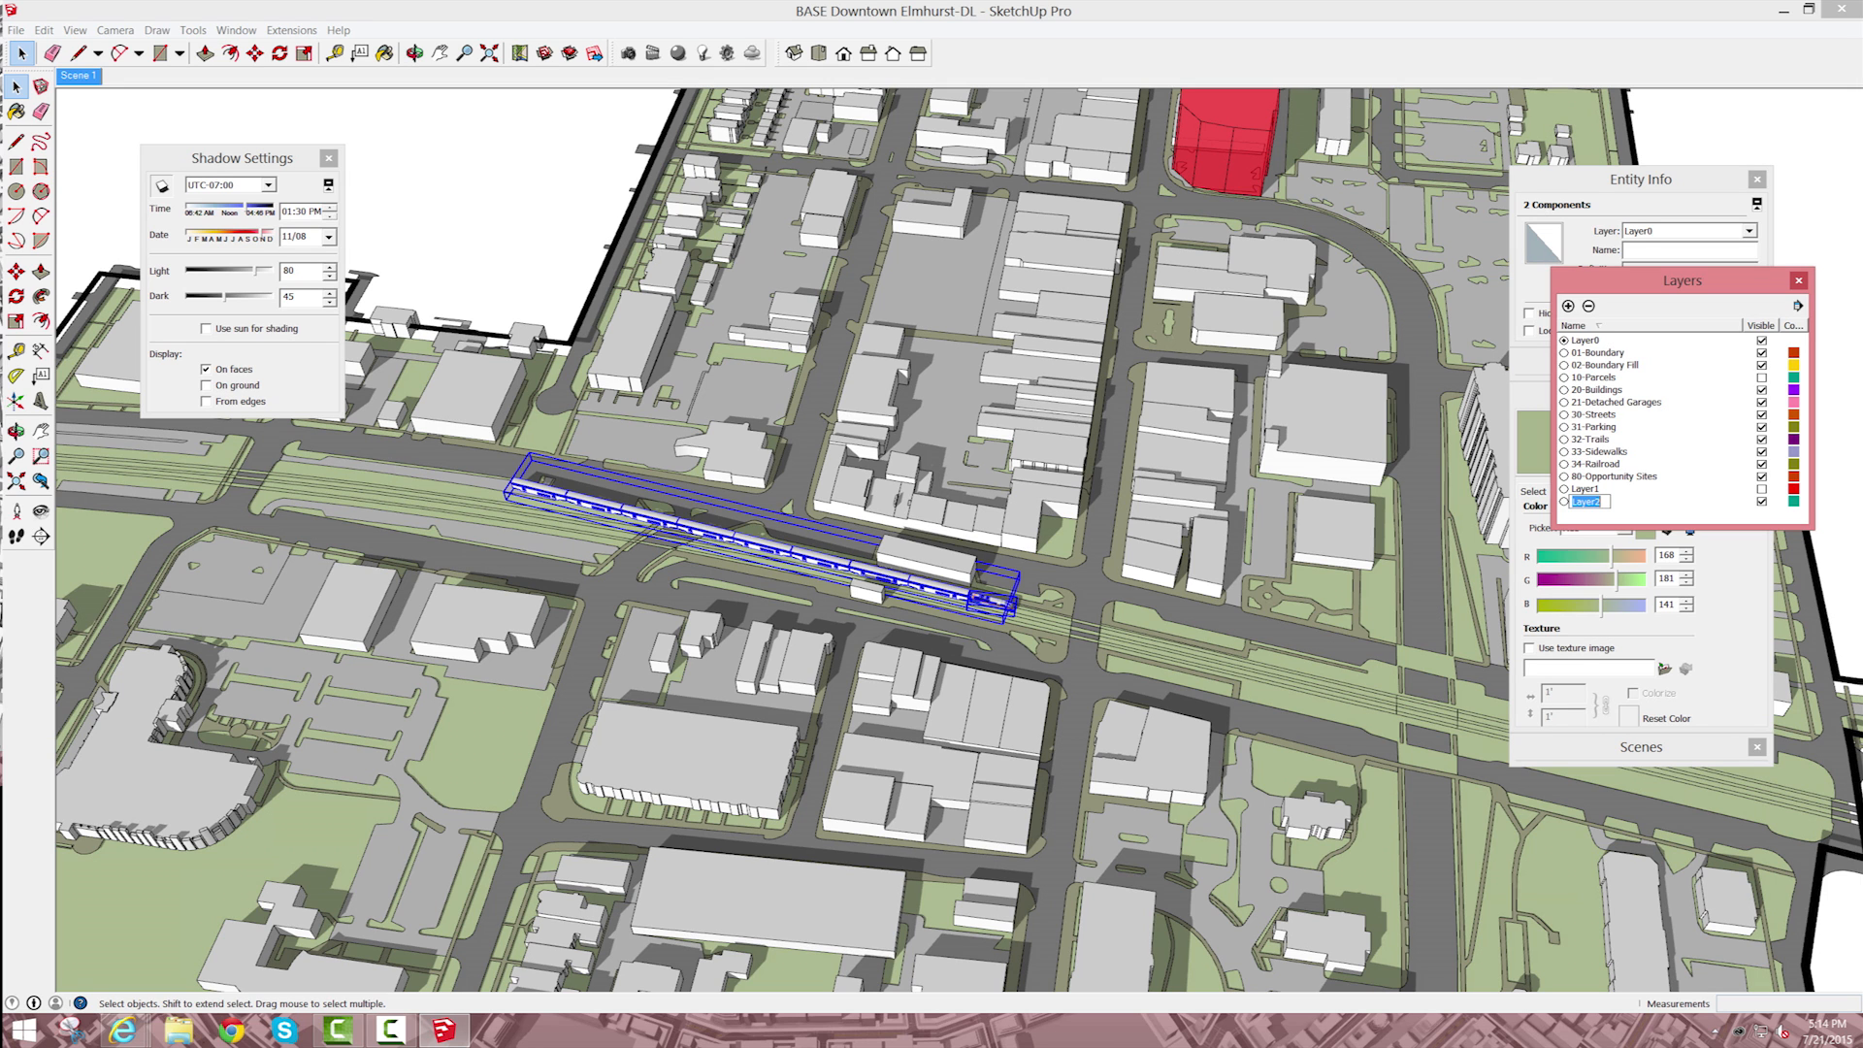
type("41-Train")
key("Return")
Step: Rename the 34-Railroad layer as 40-Railroad
double_click(1596, 465)
left_click(1622, 464)
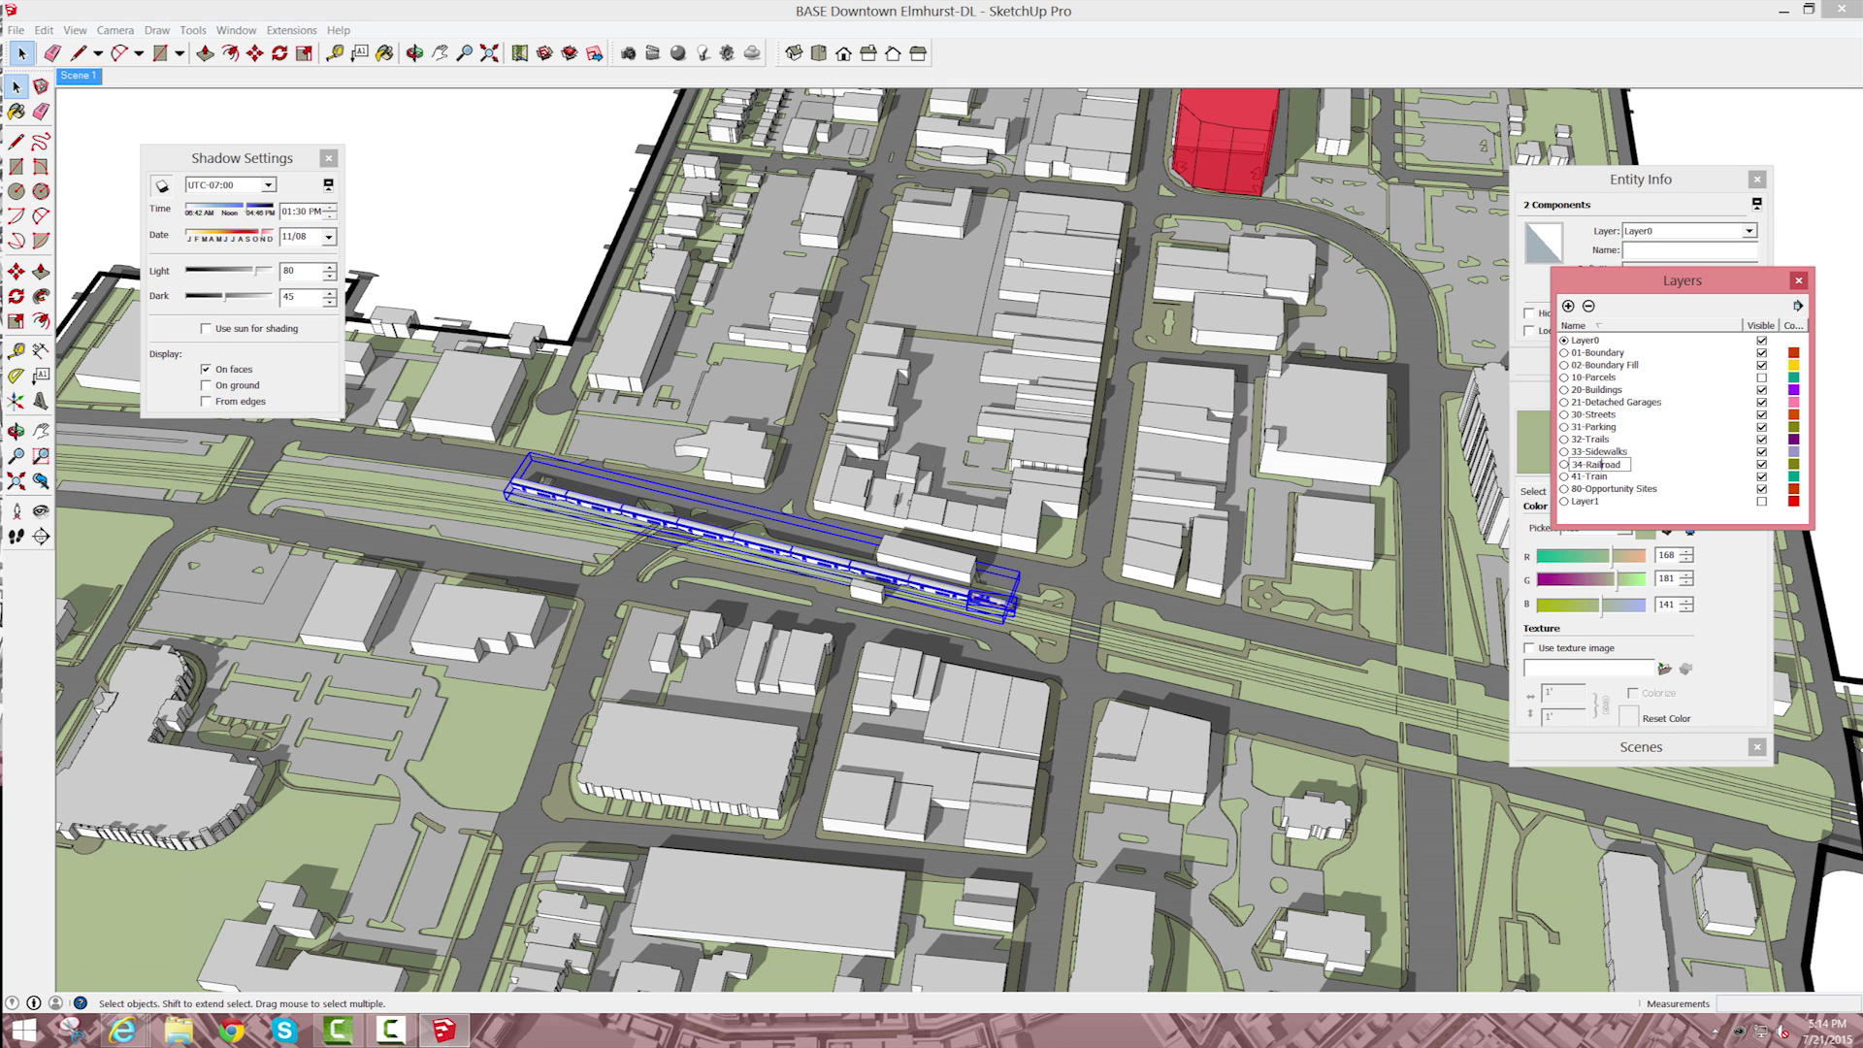
key("Left")
key("Left")
key("Left")
key("BackSpace")
key("BackSpace")
type("40")
key("Return")
Step: Group the locomotive with the passenger cars and assign the group to the 41-Train layer
right_click(879, 576)
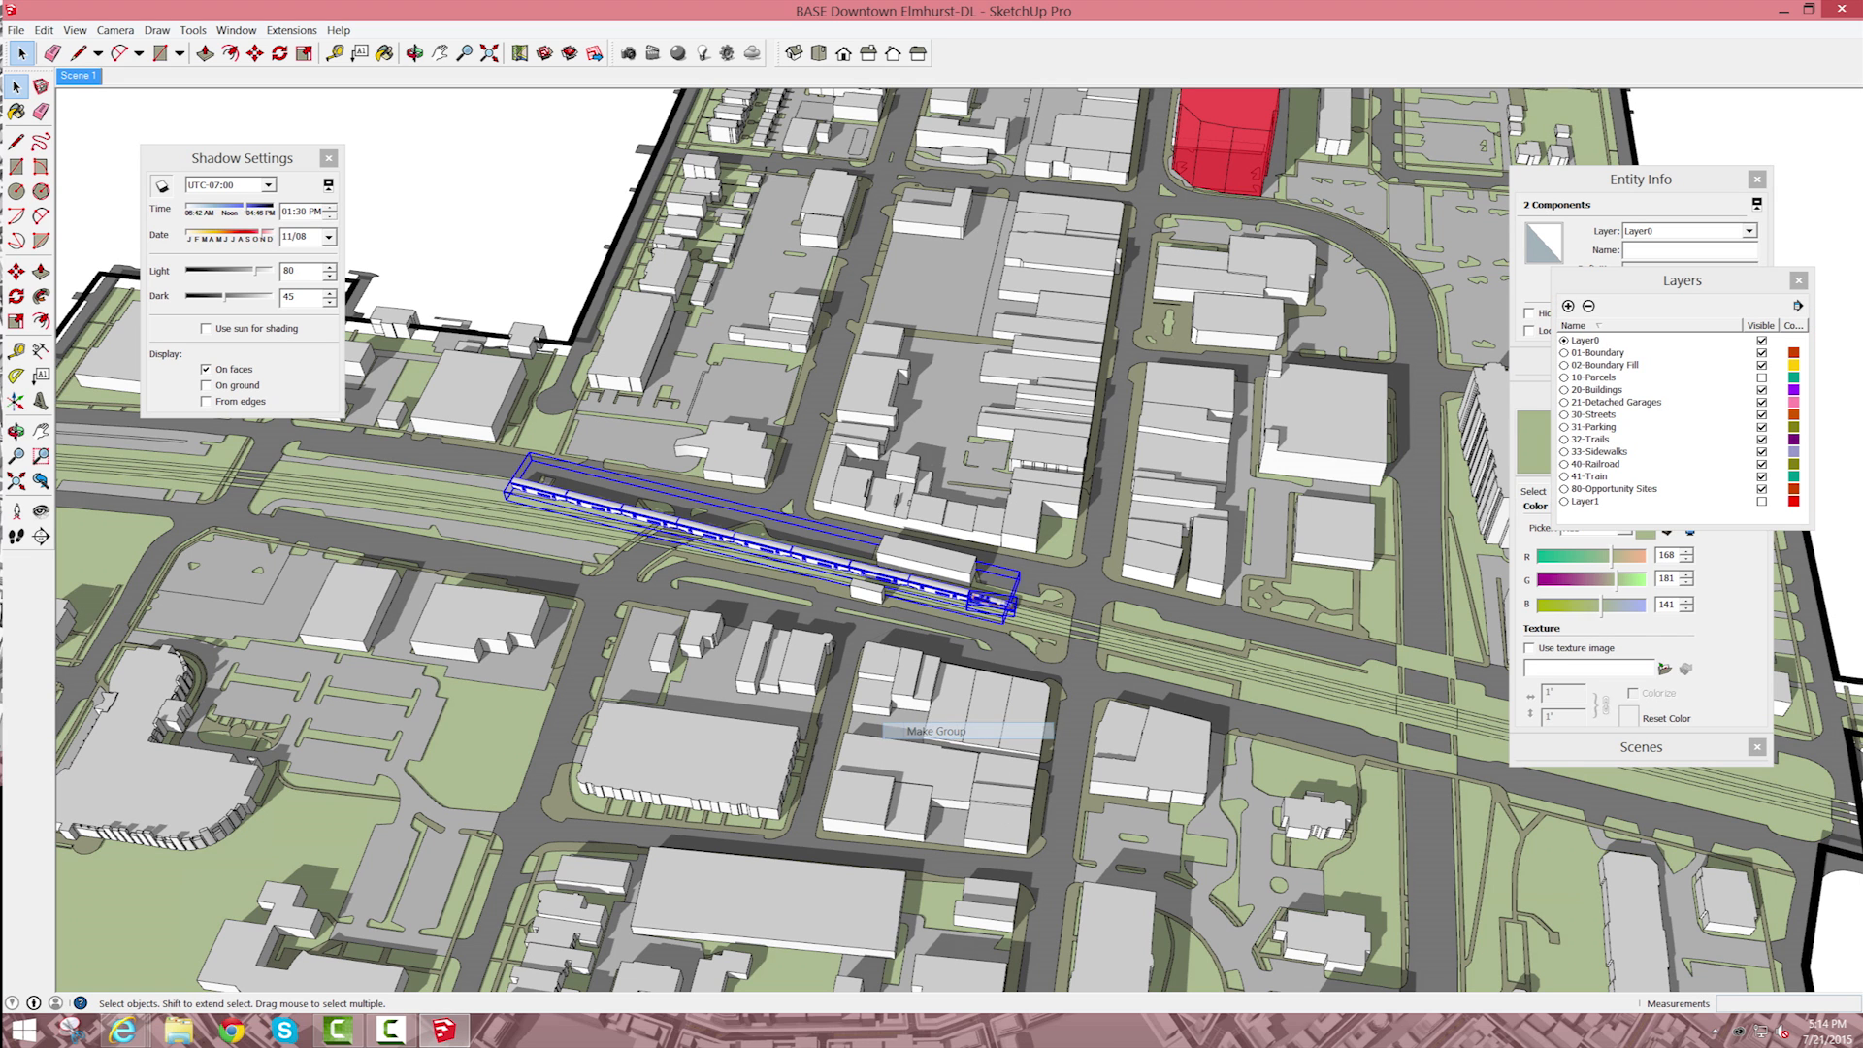
left_click(960, 731)
right_click(974, 595)
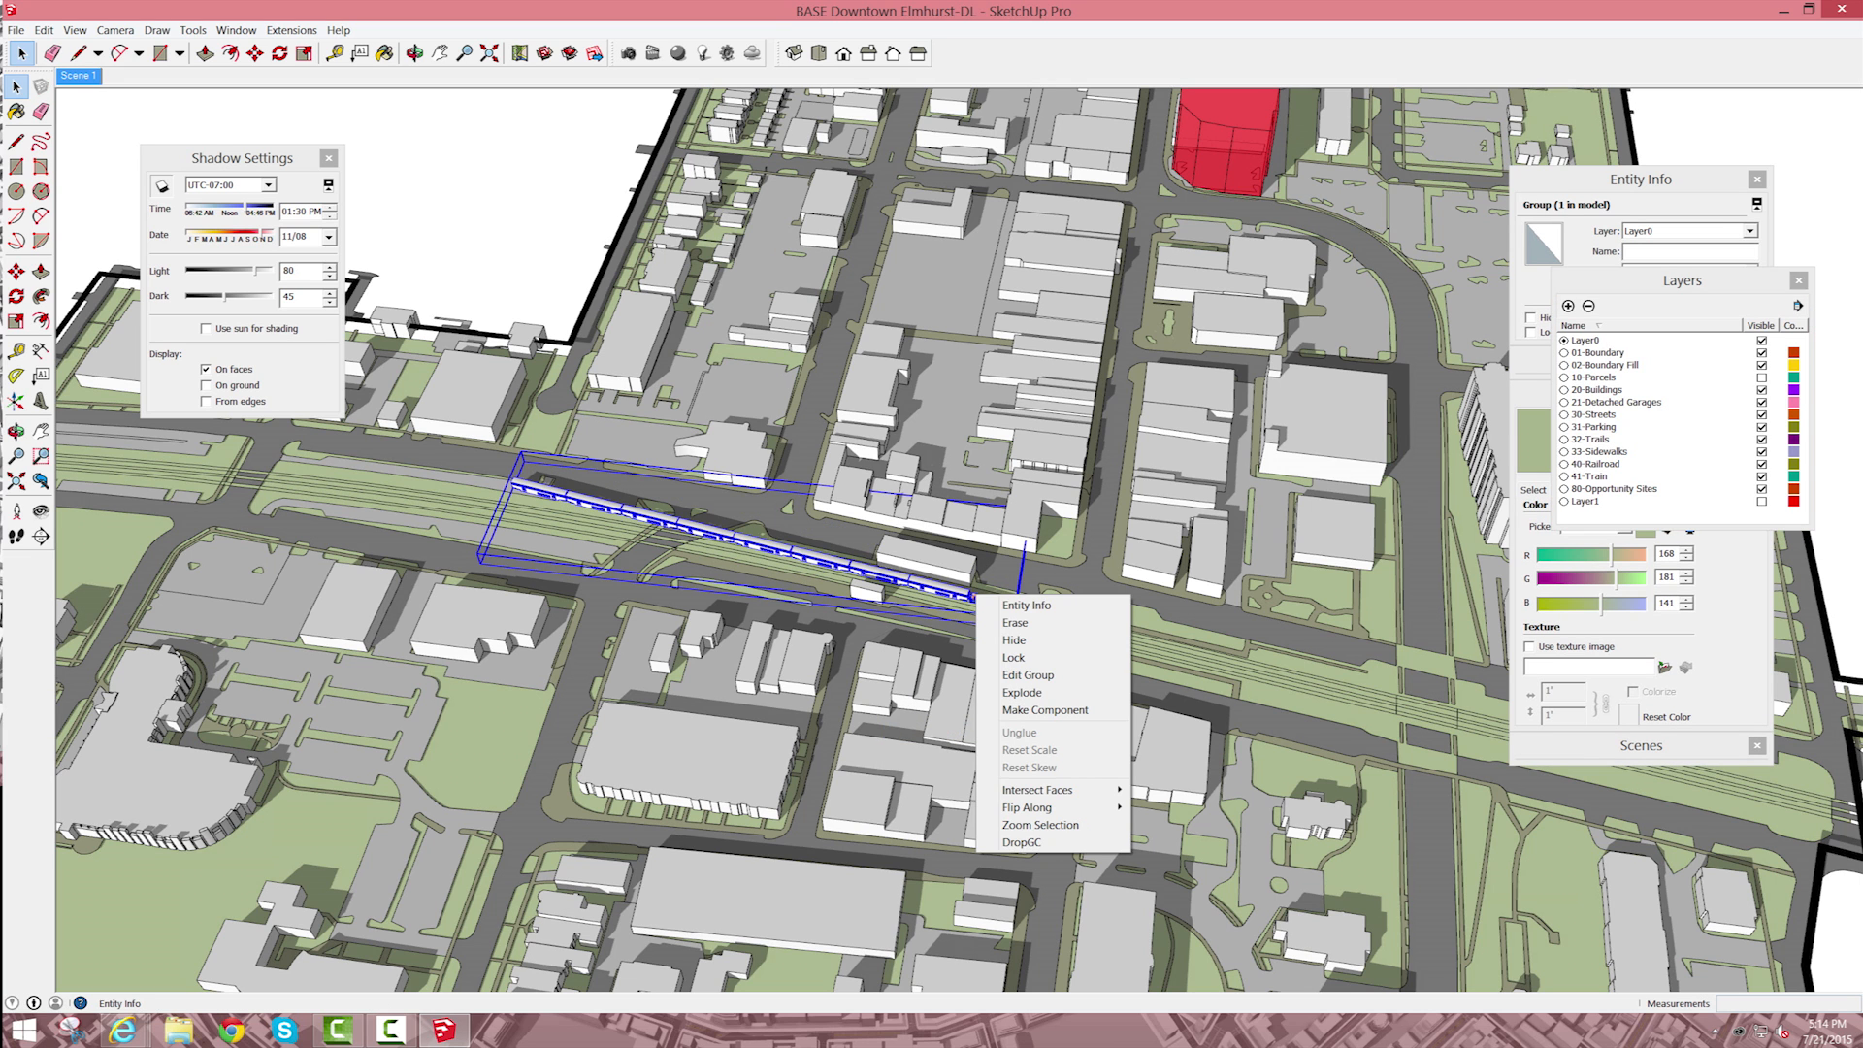
left_click(1026, 604)
left_click(1750, 231)
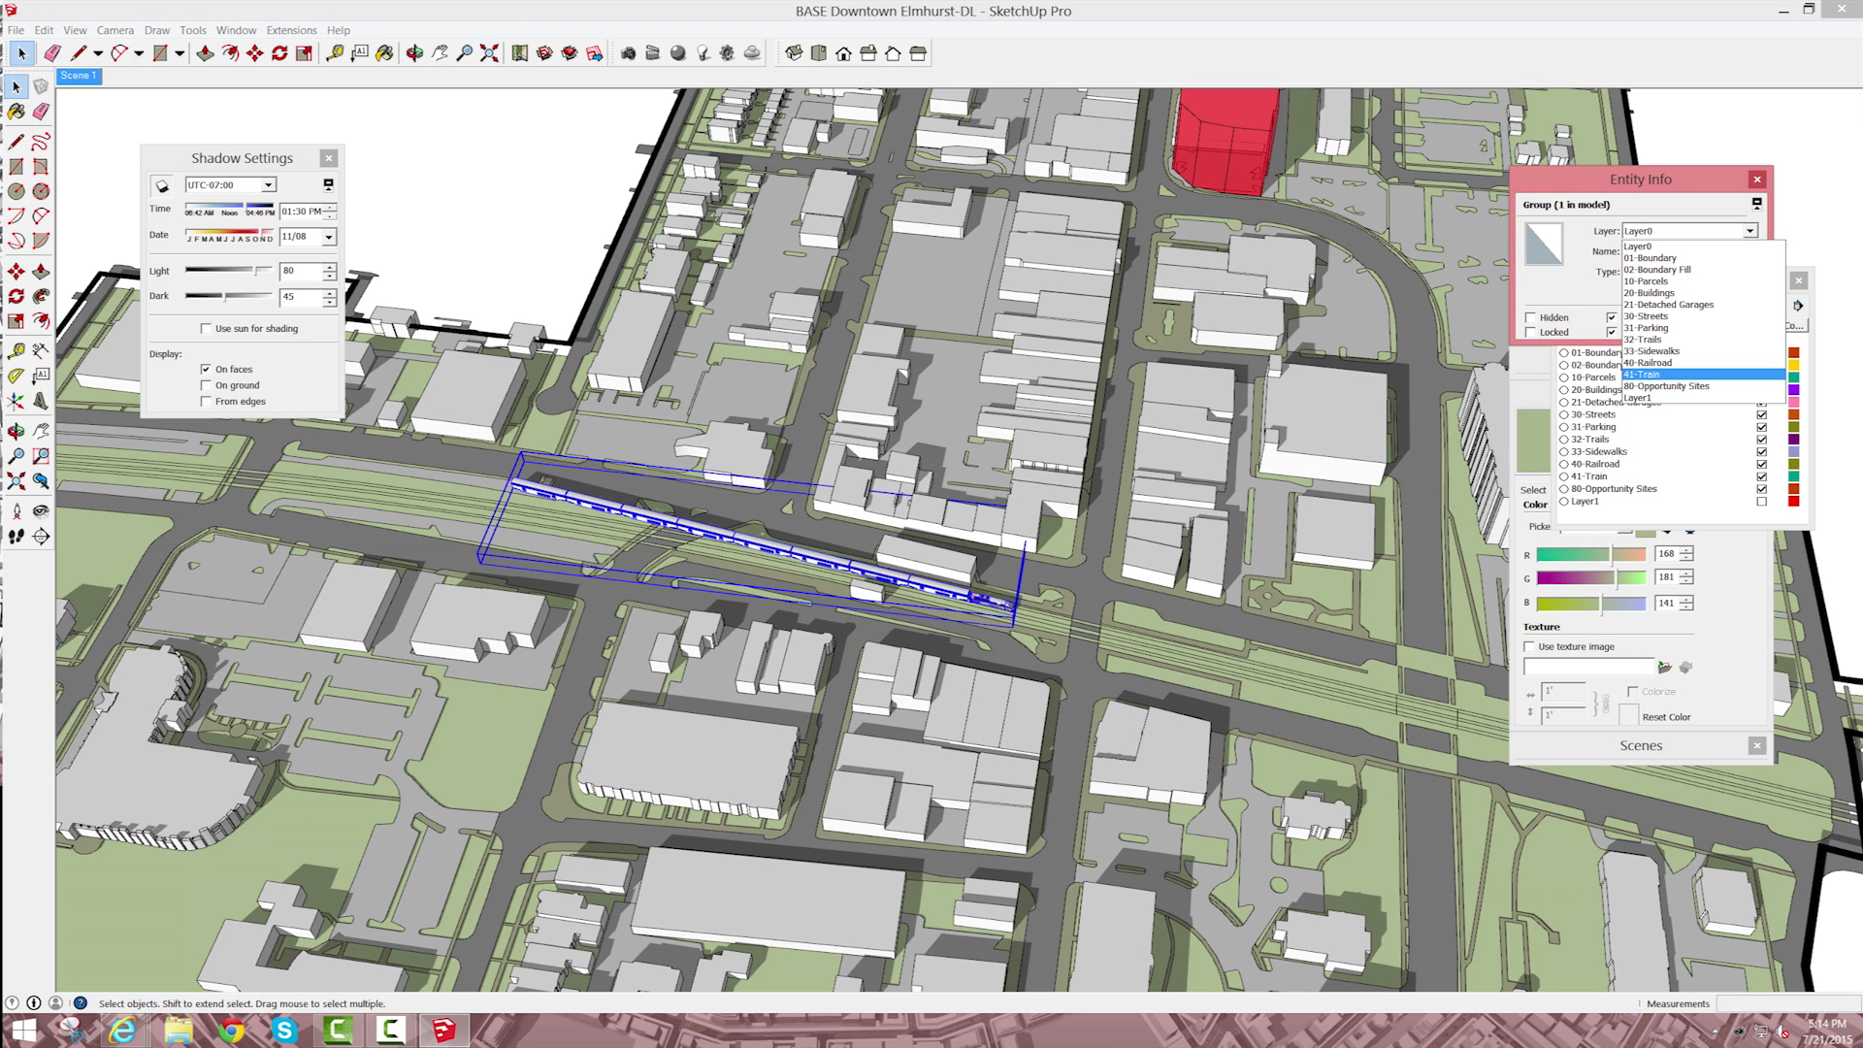
left_click(1650, 386)
key("Up")
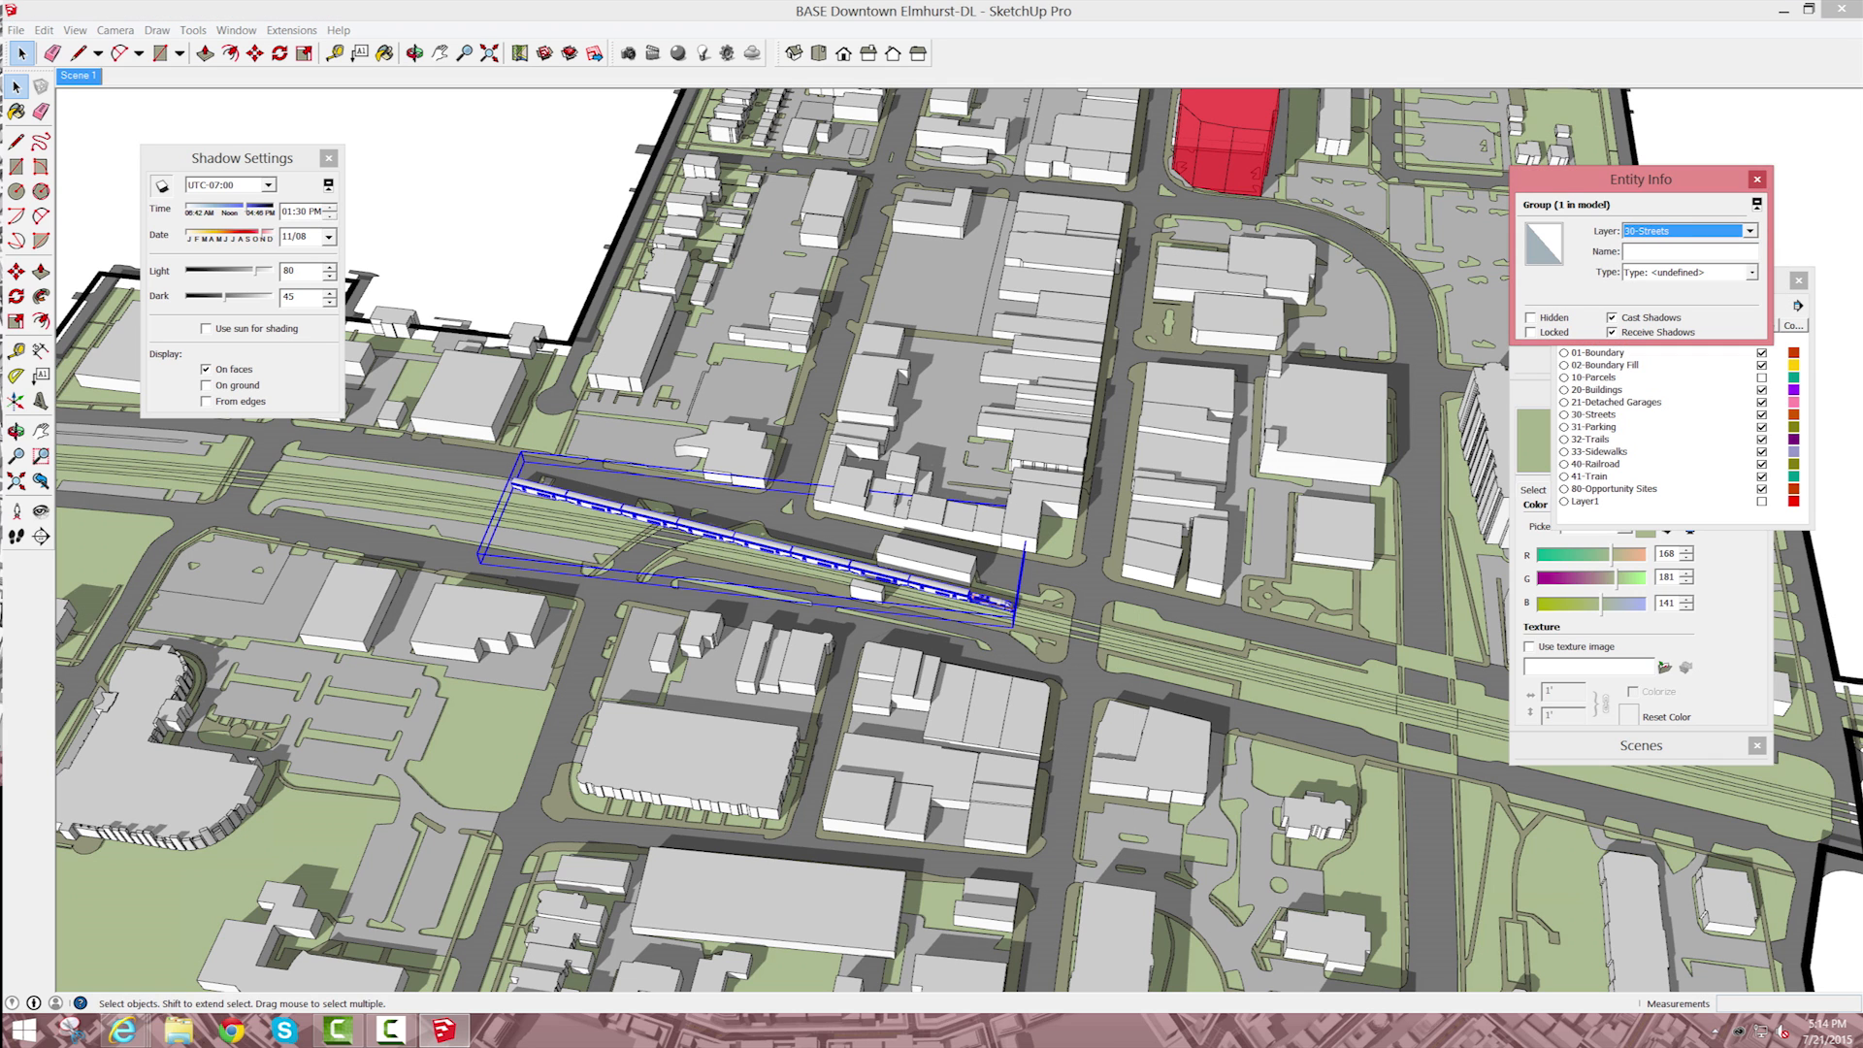
scroll(1025, 591, "up", 3)
left_click(1025, 592)
key("ctrl+z")
scroll(1025, 592, "up", 3)
left_click(985, 602)
left_click(1750, 231)
left_click(1650, 387)
Step: Move the train group about 310.5 feet east along the railroad tracks
left_click(985, 602)
key("m")
scroll(1009, 631, "up", 2)
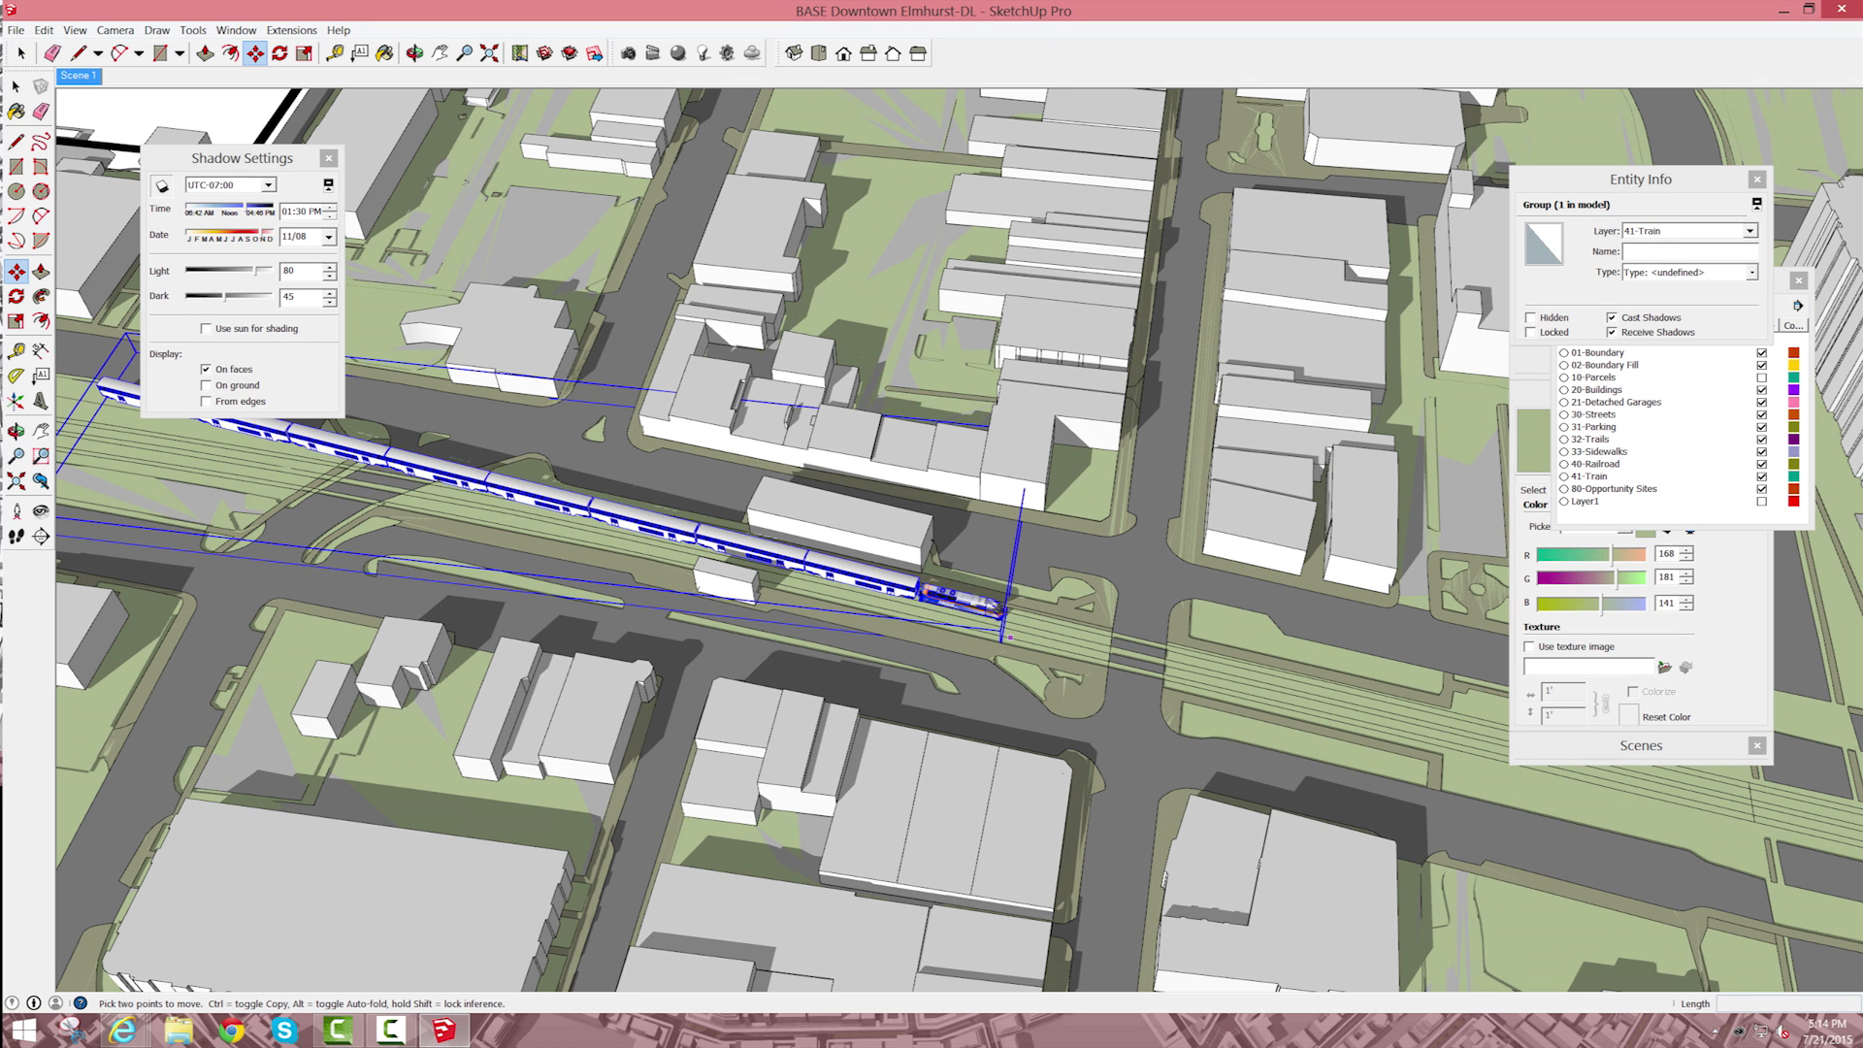
left_click(1021, 624)
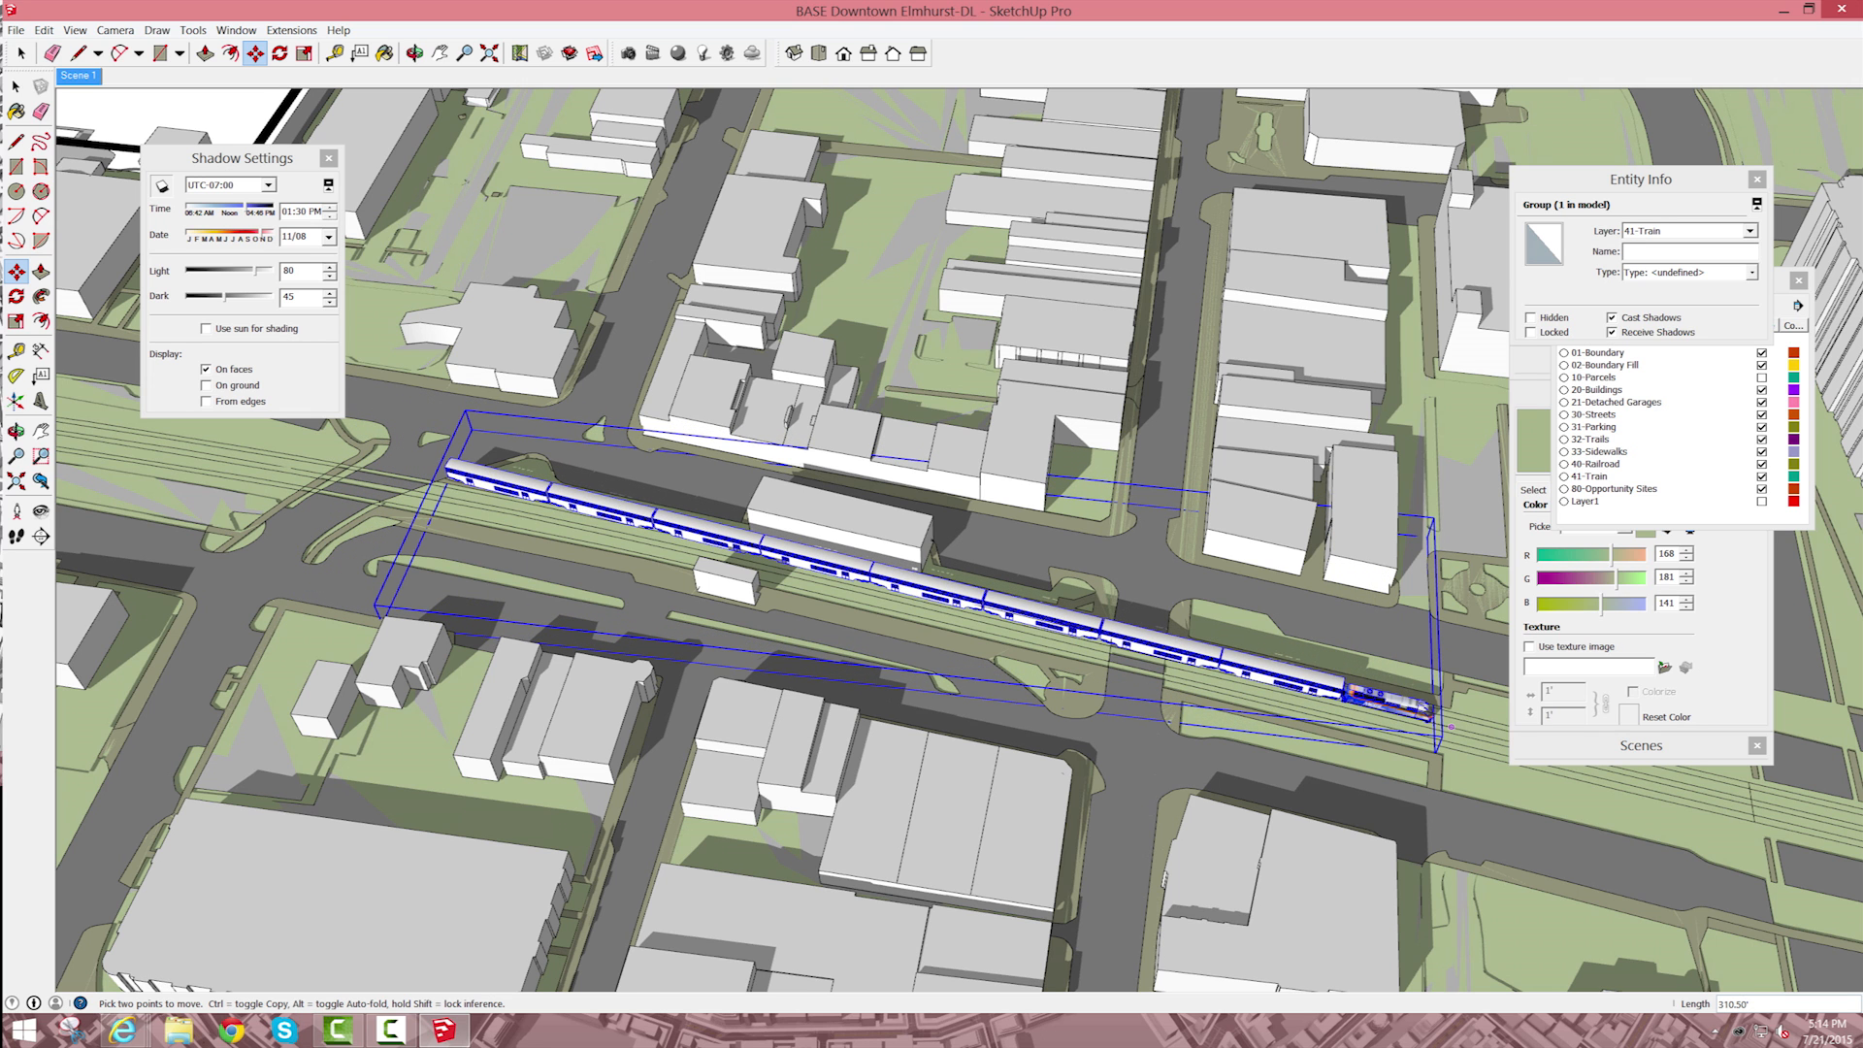
left_click(1451, 726)
key("space")
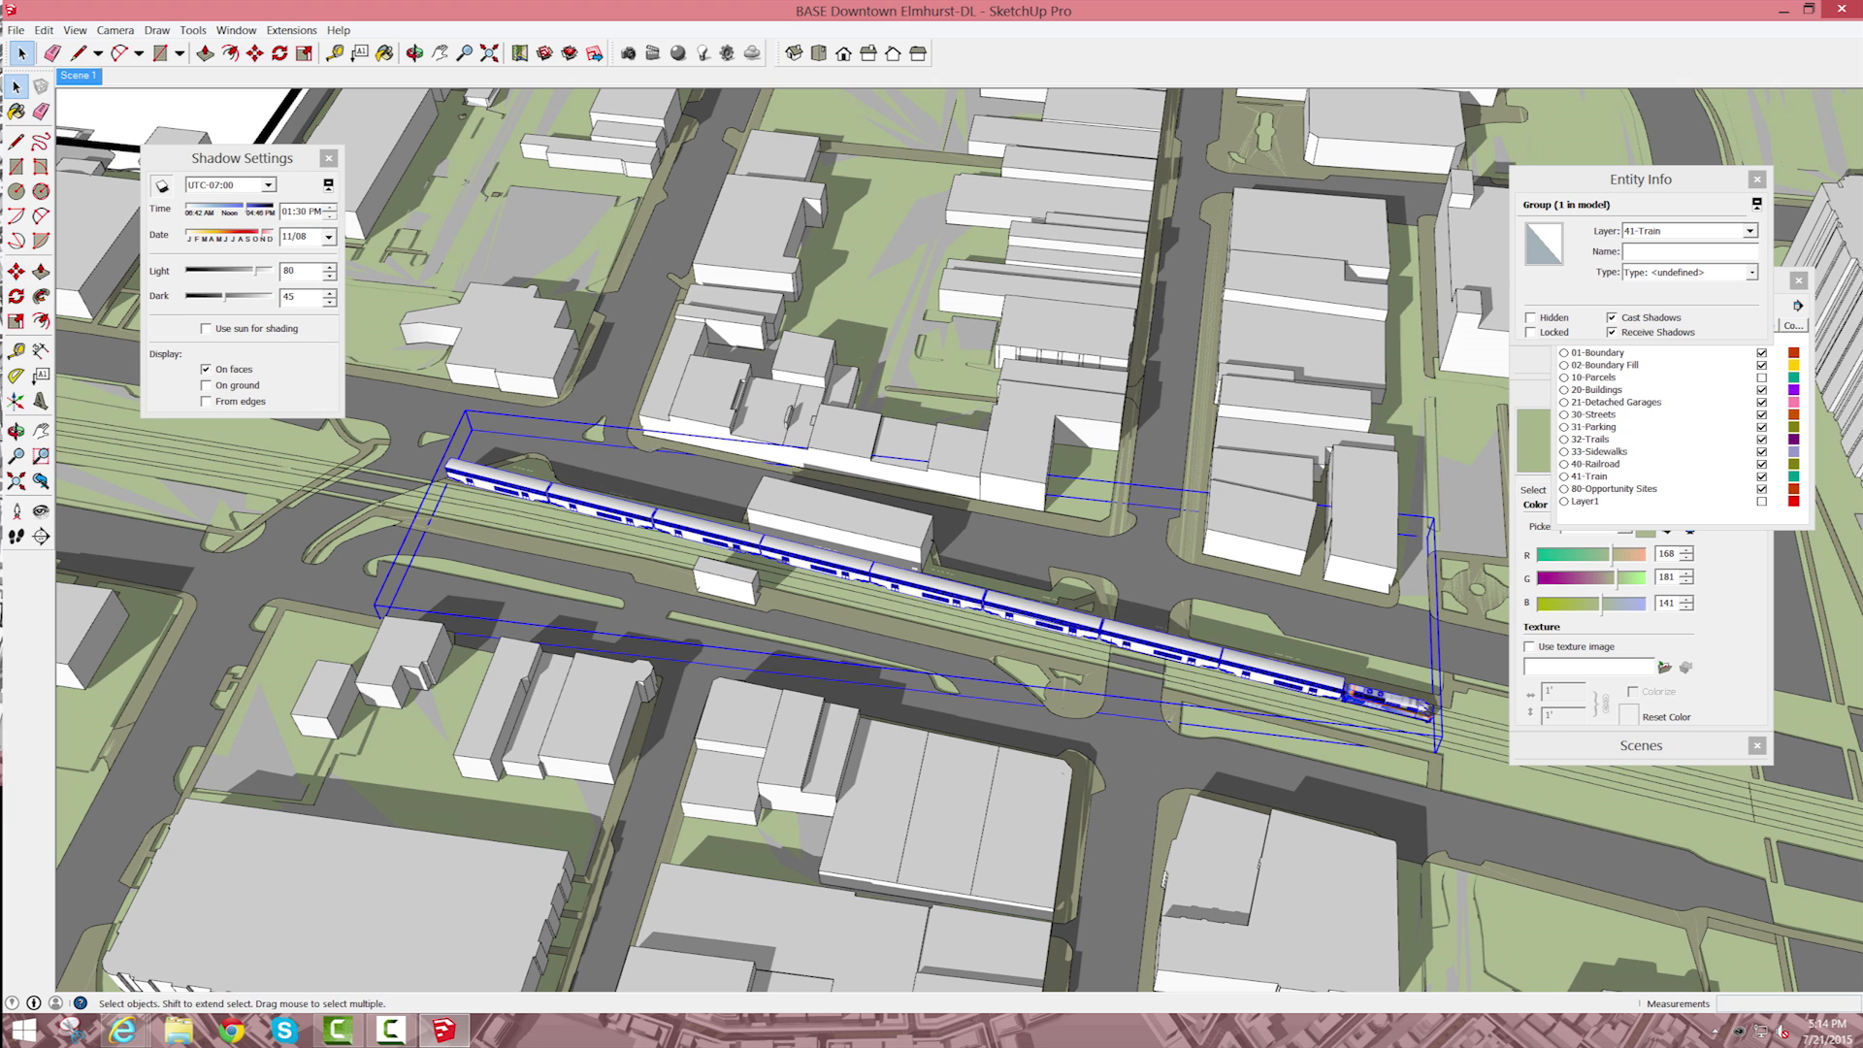
Step: Open the train group down to its individual cars and try to delete the rearmost passenger car
scroll(946, 589, "up", 3)
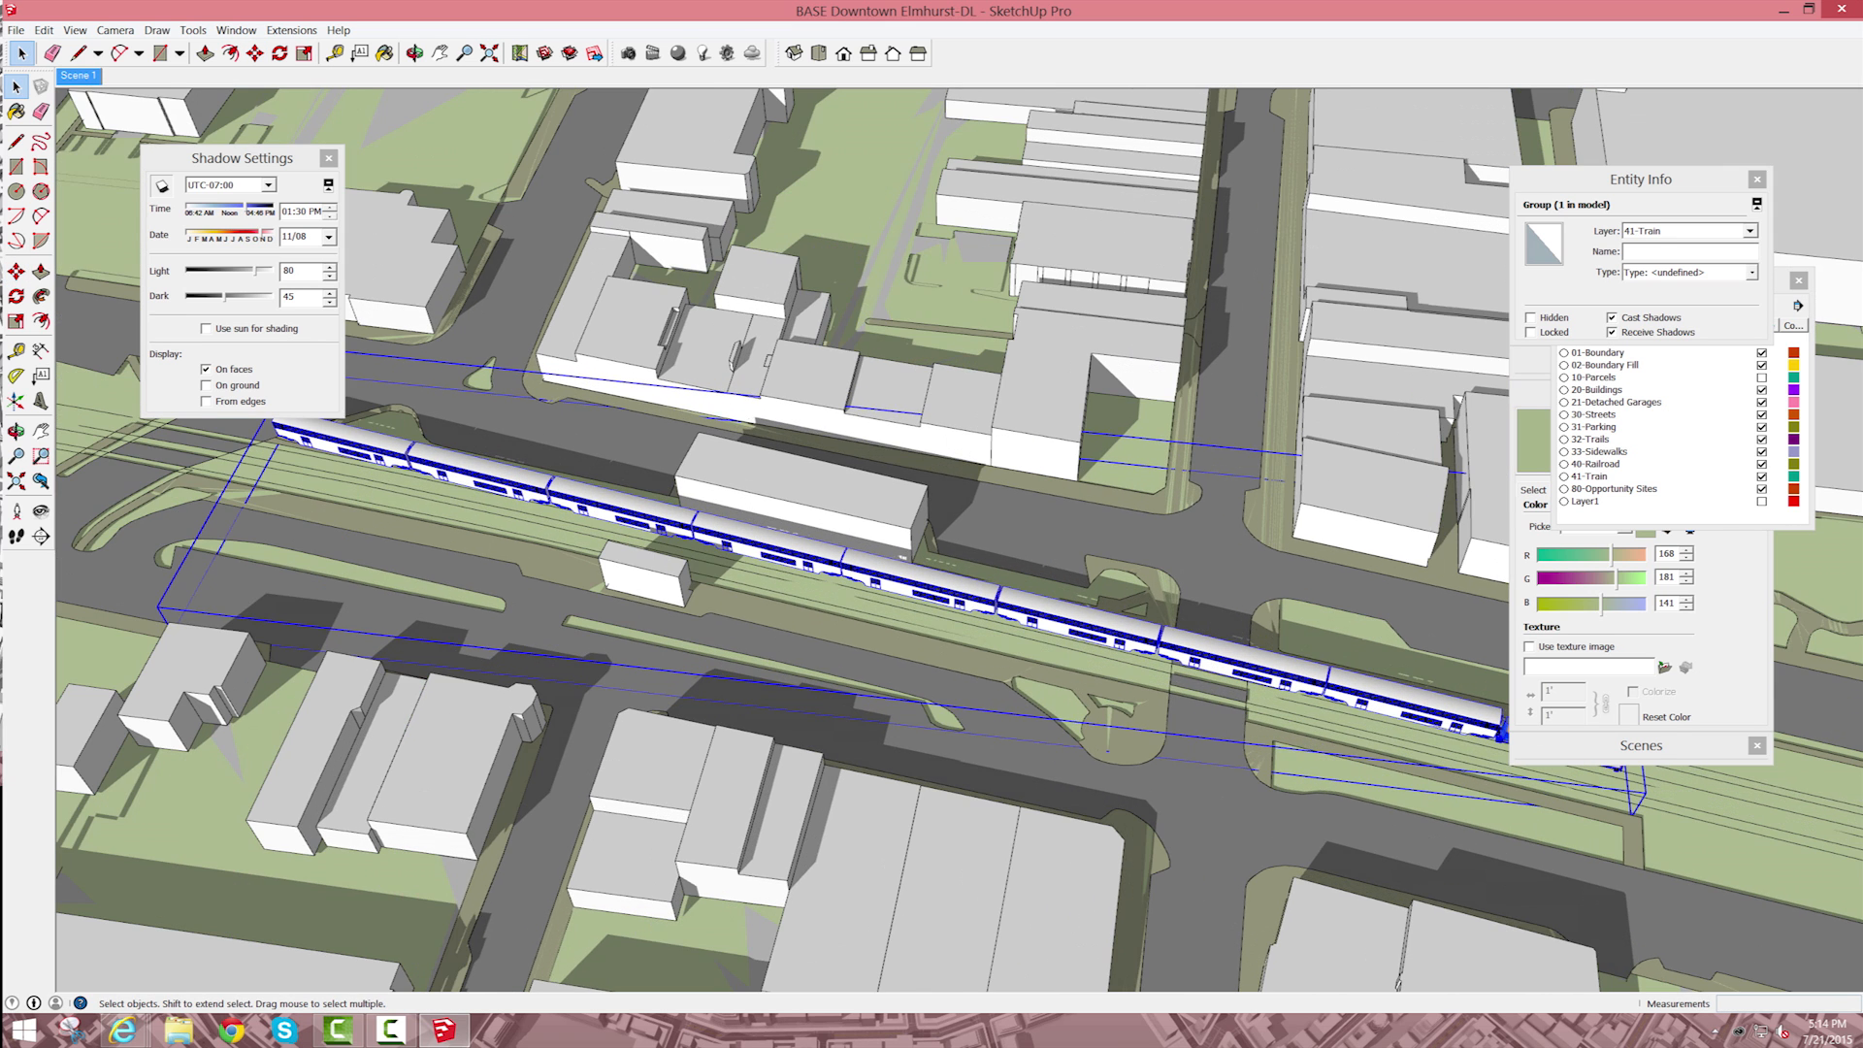
double_click(946, 586)
left_click(946, 586)
double_click(946, 586)
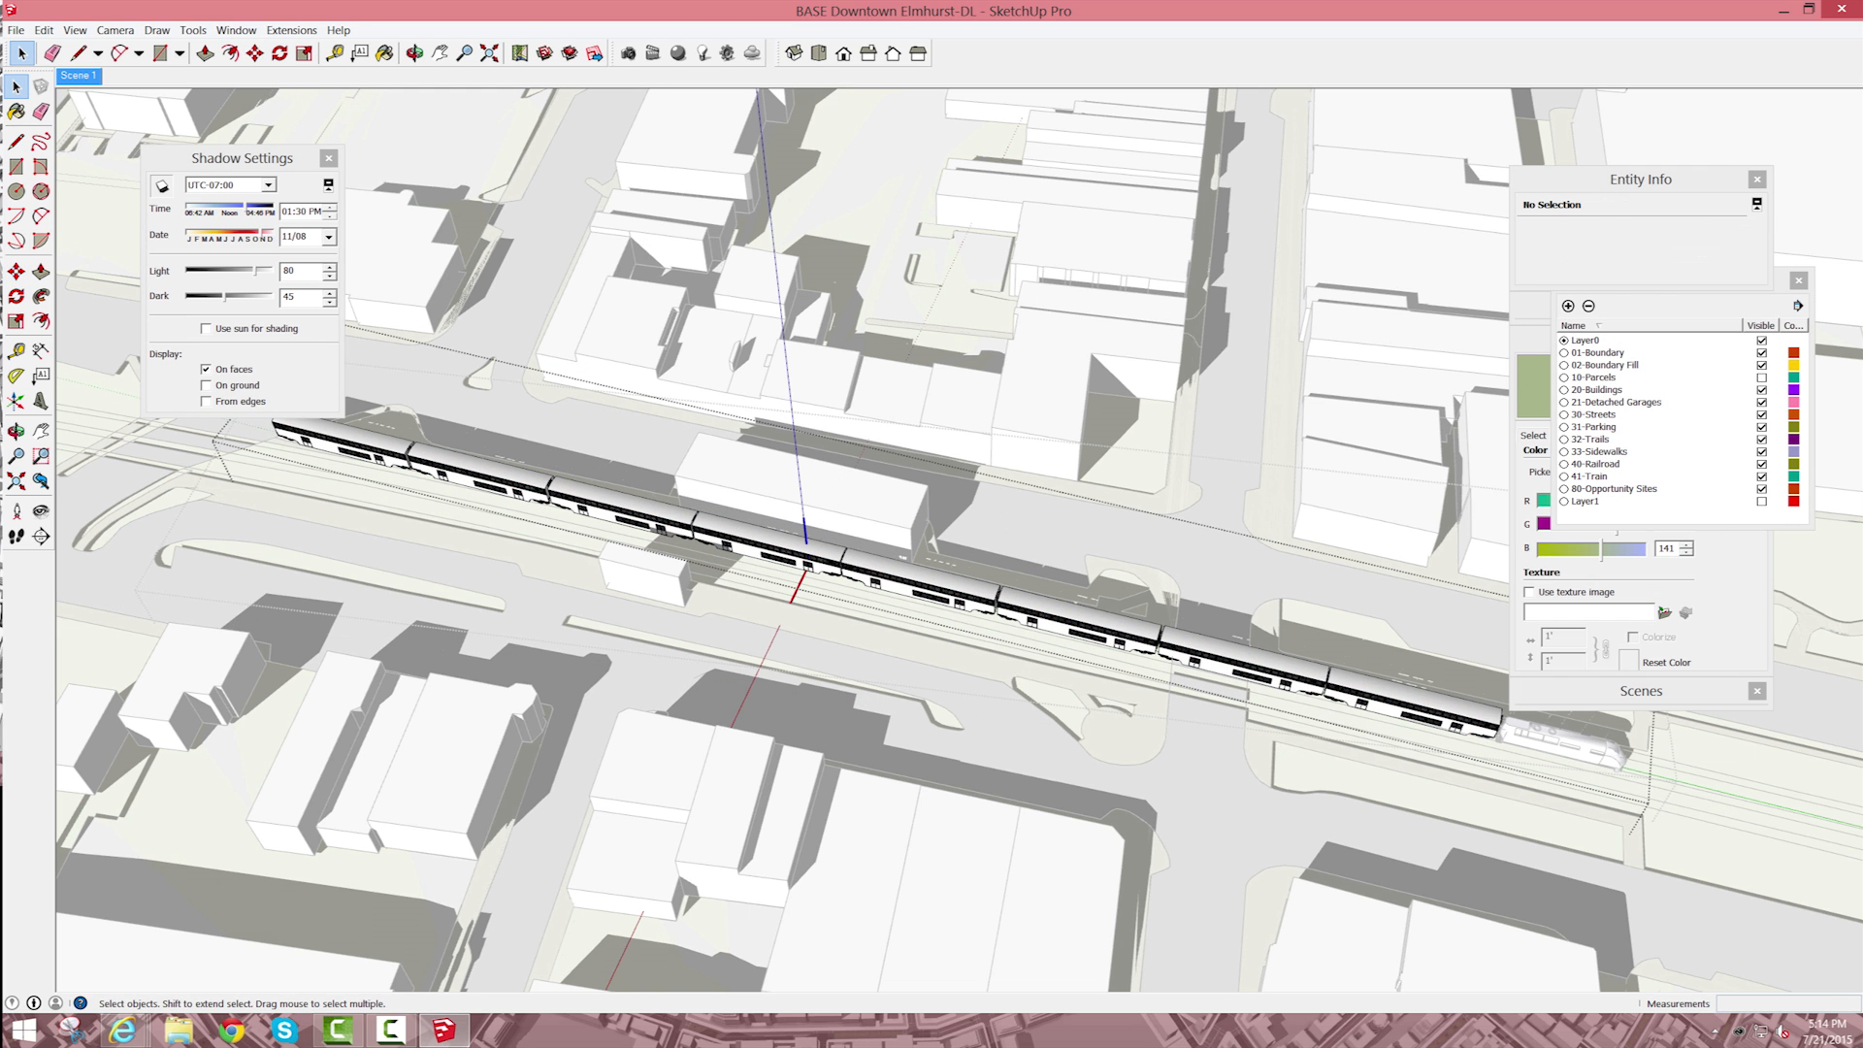
left_click(767, 547)
double_click(767, 547)
left_click(767, 547)
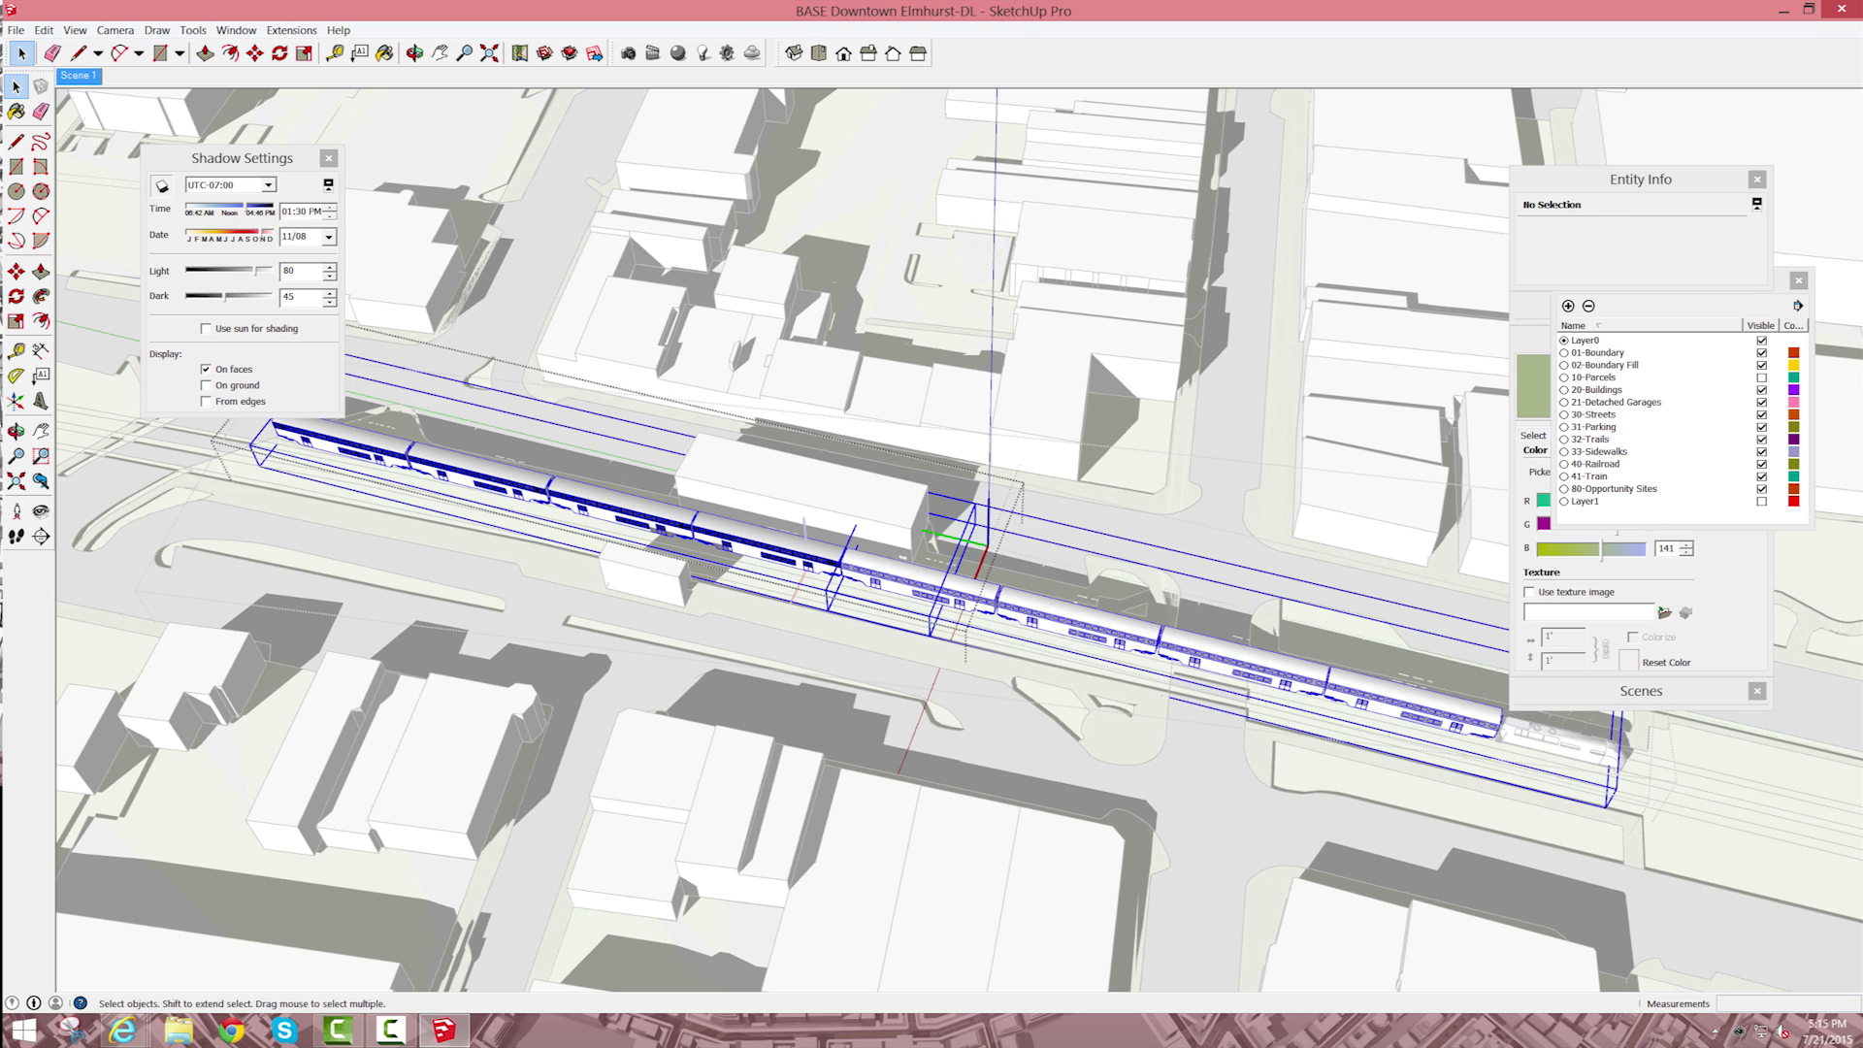
double_click(367, 453)
left_click(367, 453)
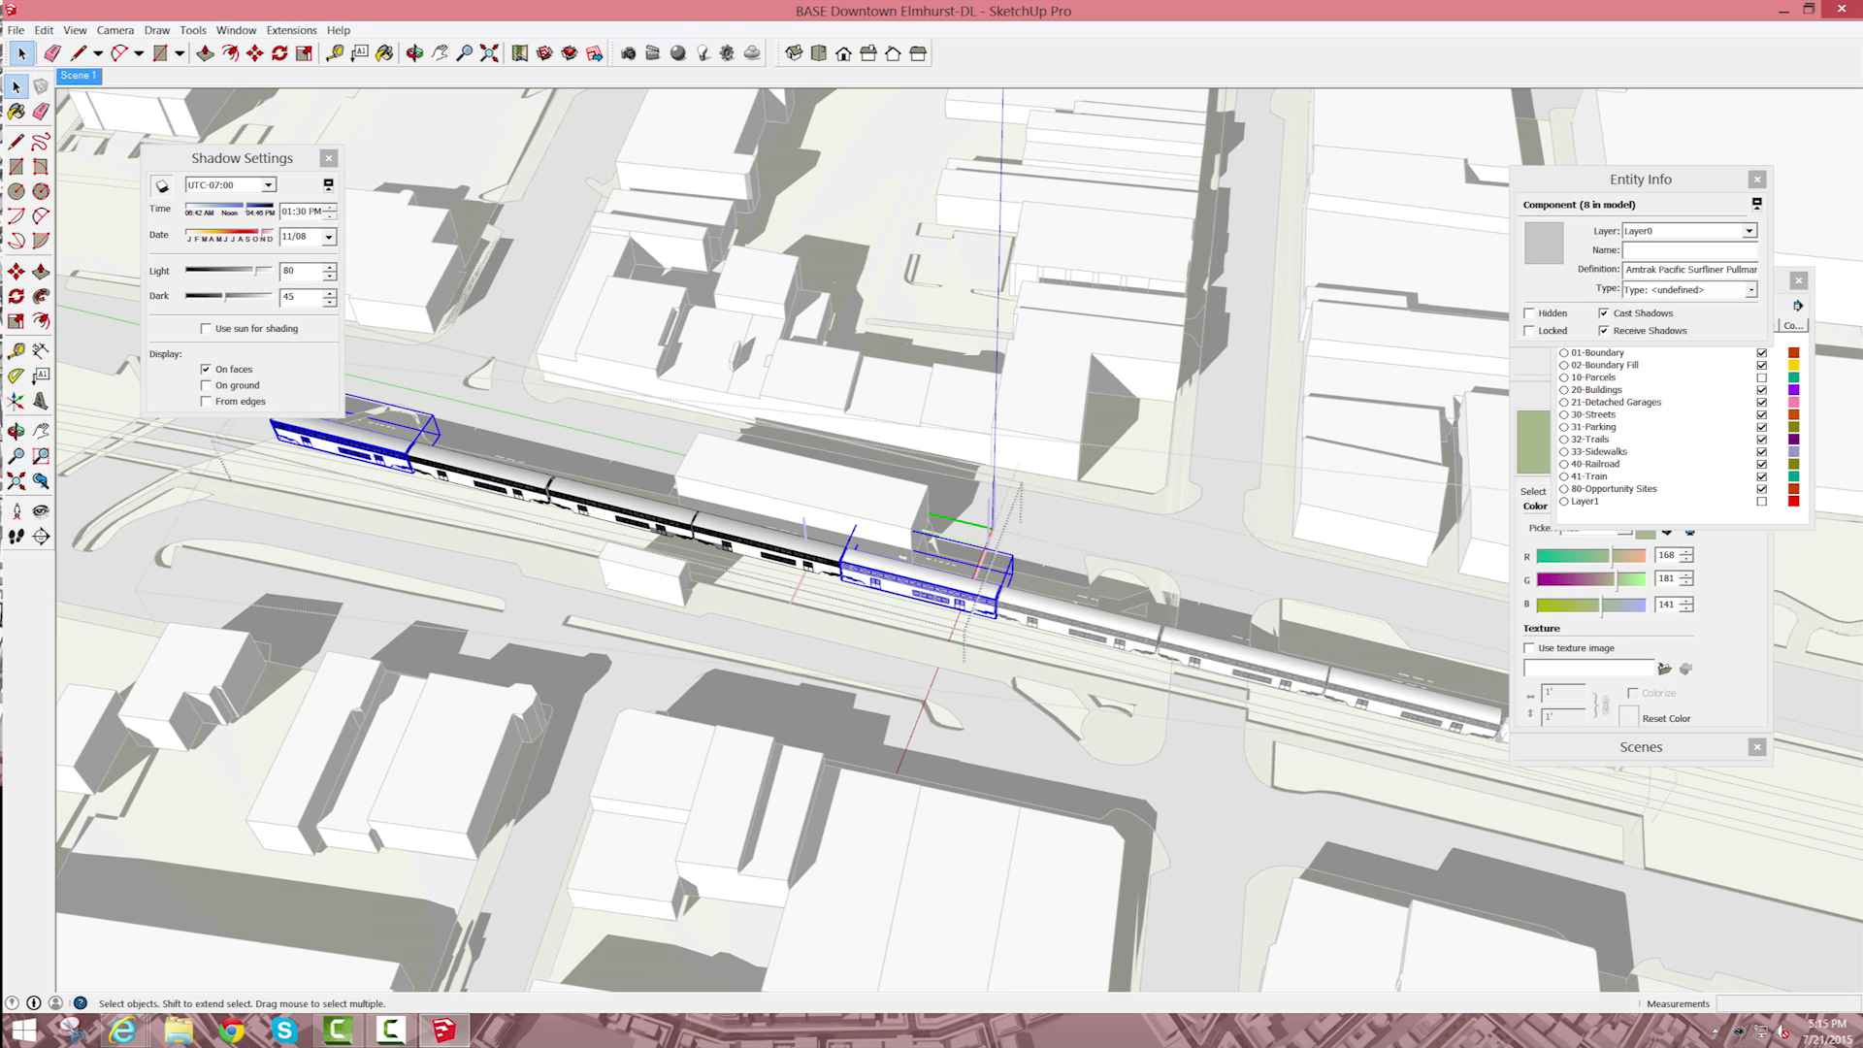
key("Delete")
key("ctrl+z")
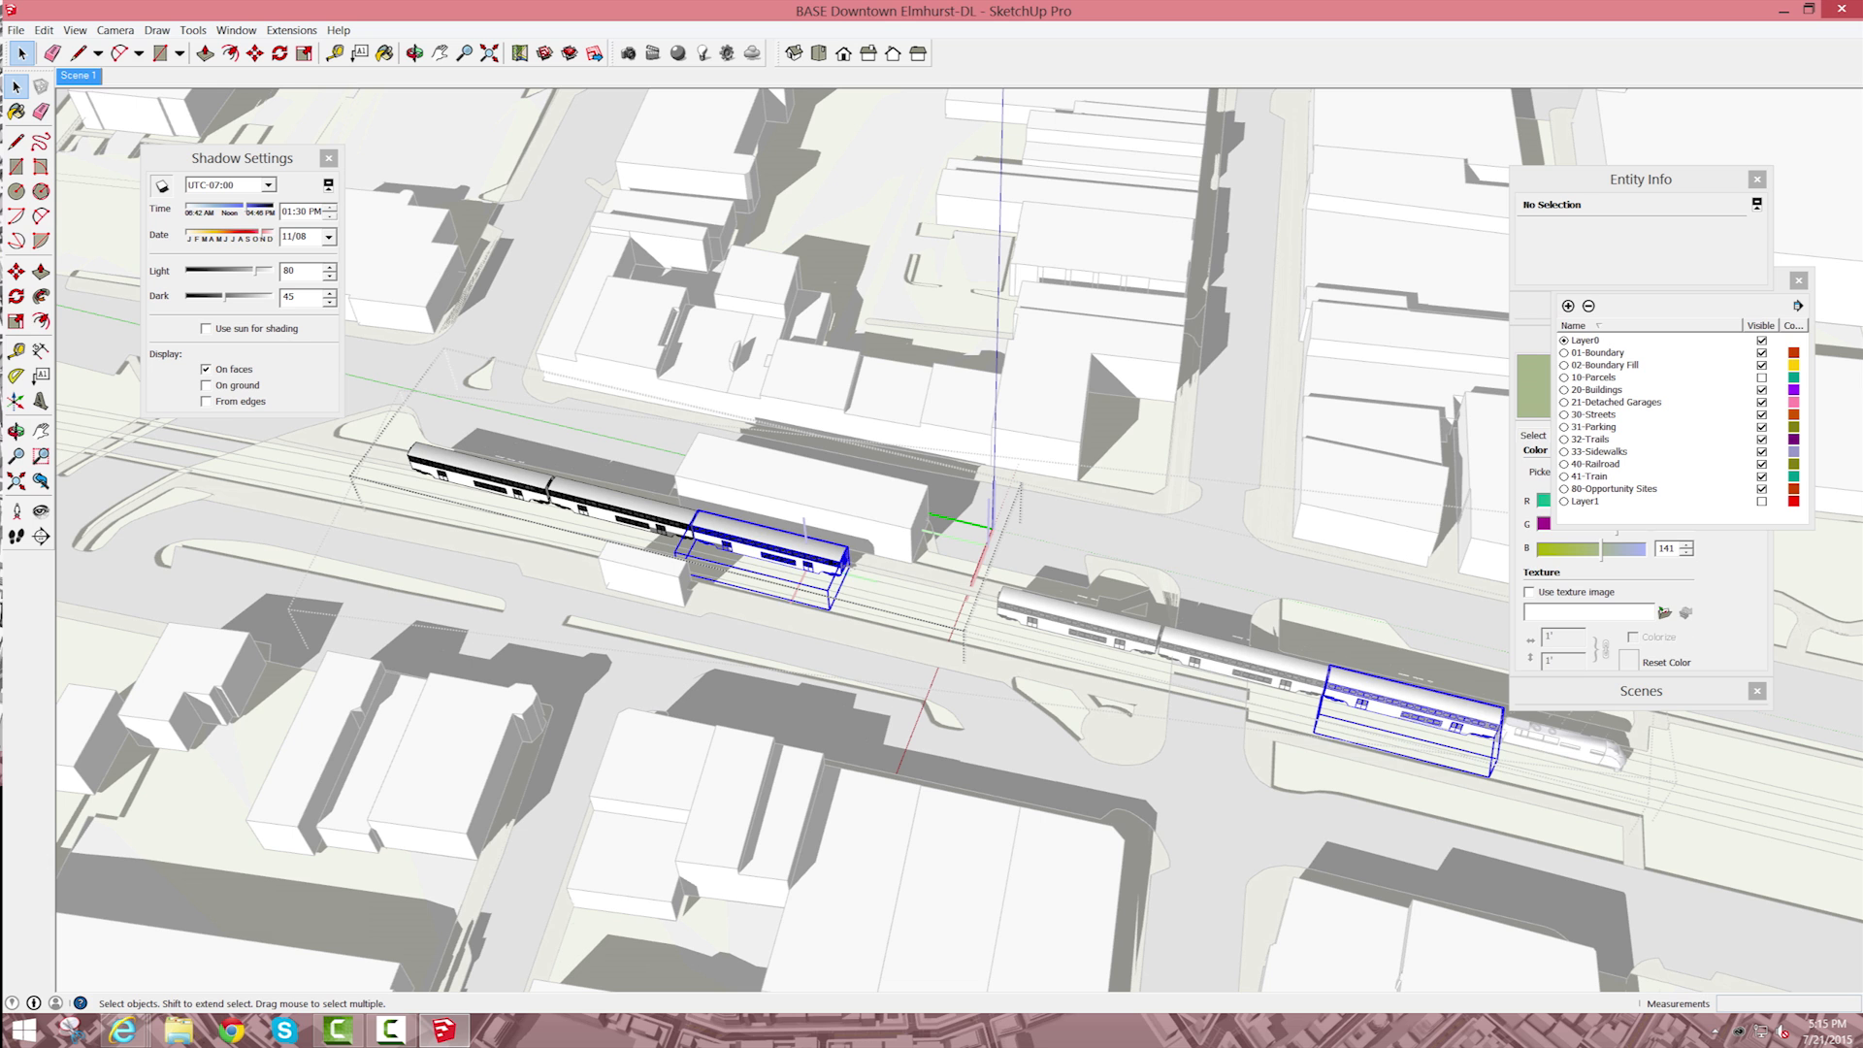
Step: Undo the passenger car deletions and try to make a single car unique from its duplicates
scroll(767, 558, "down", 1)
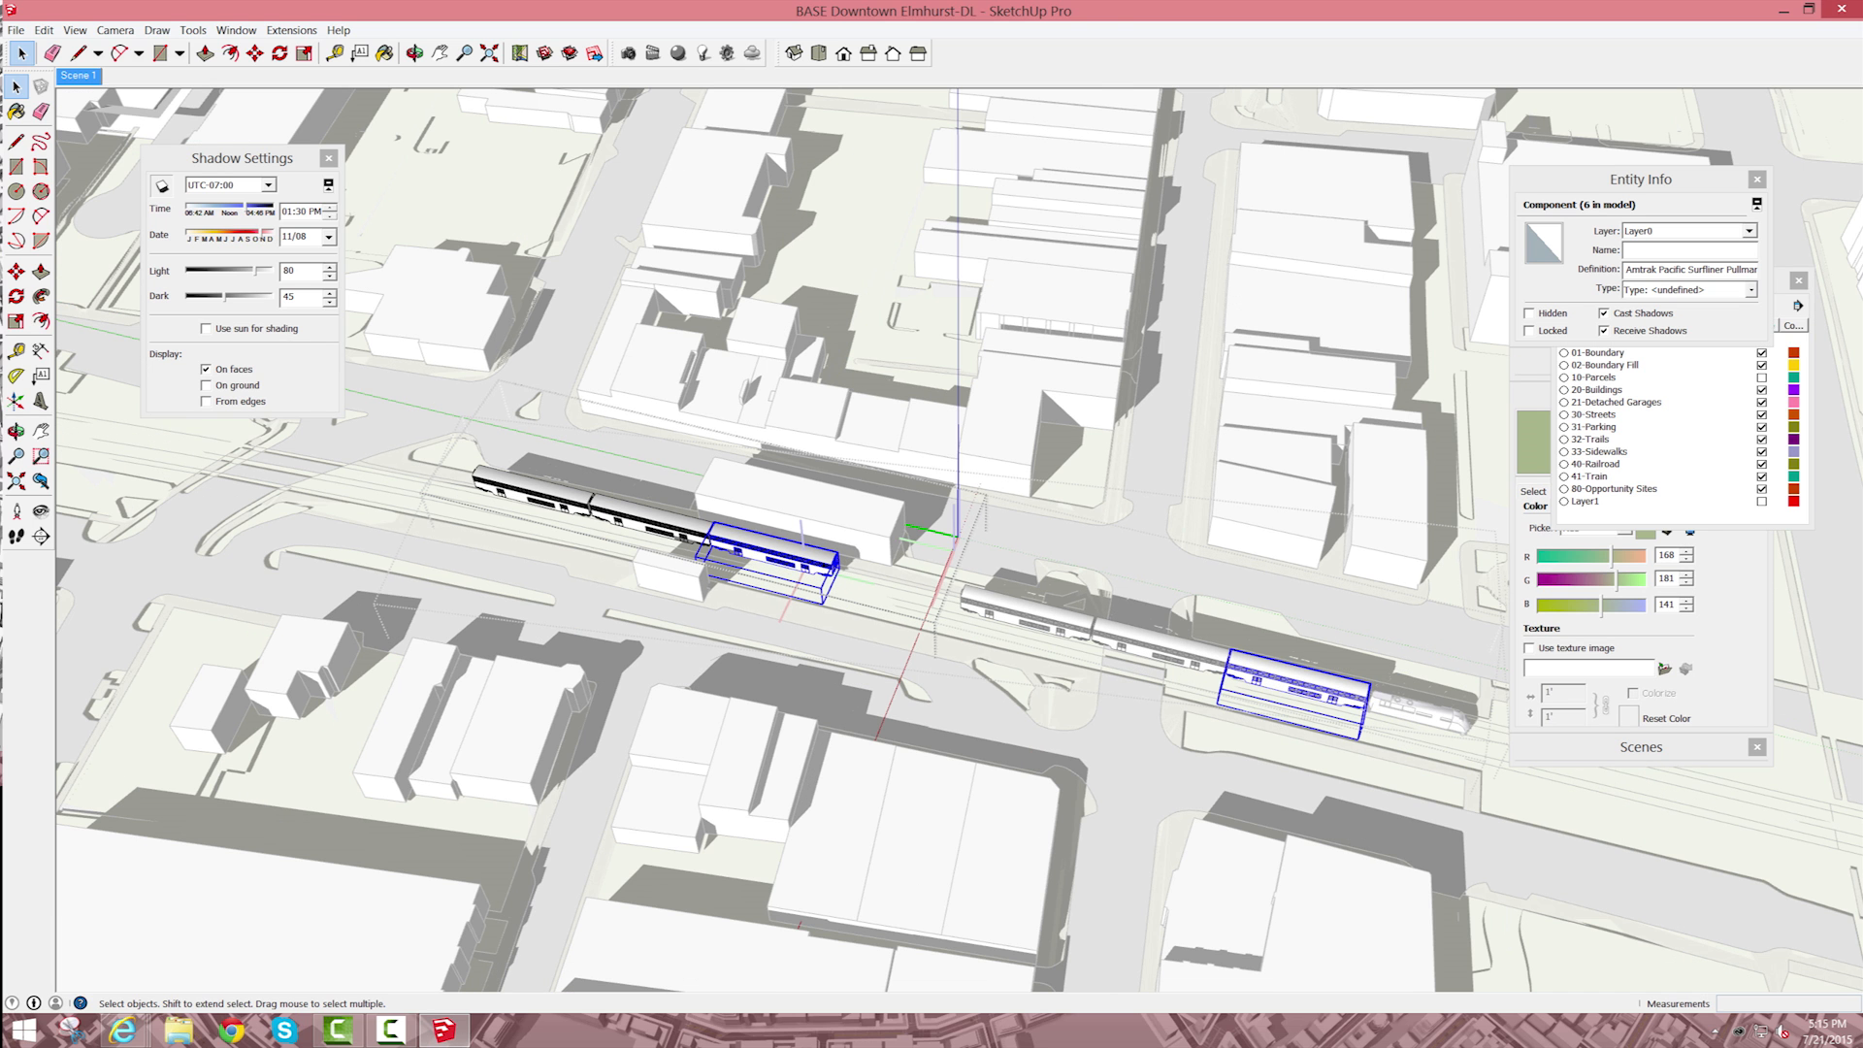
key("ctrl+t")
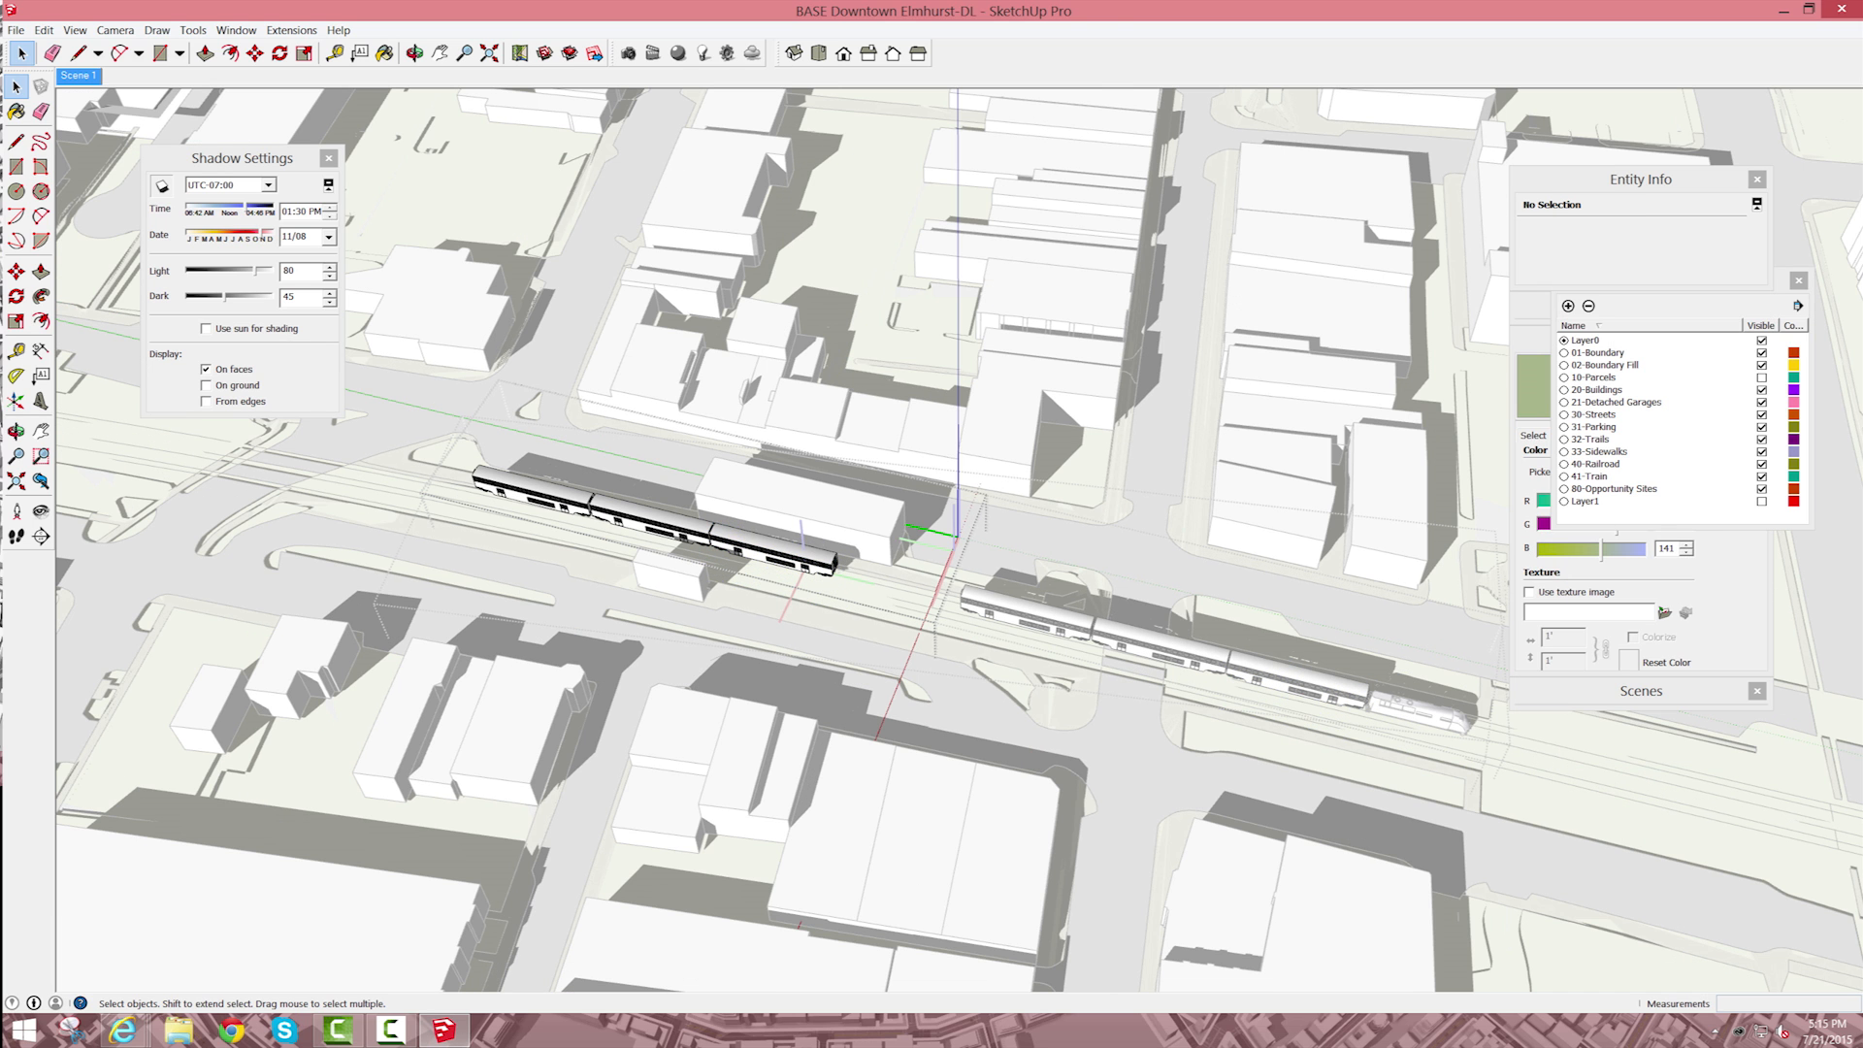
key("ctrl+z")
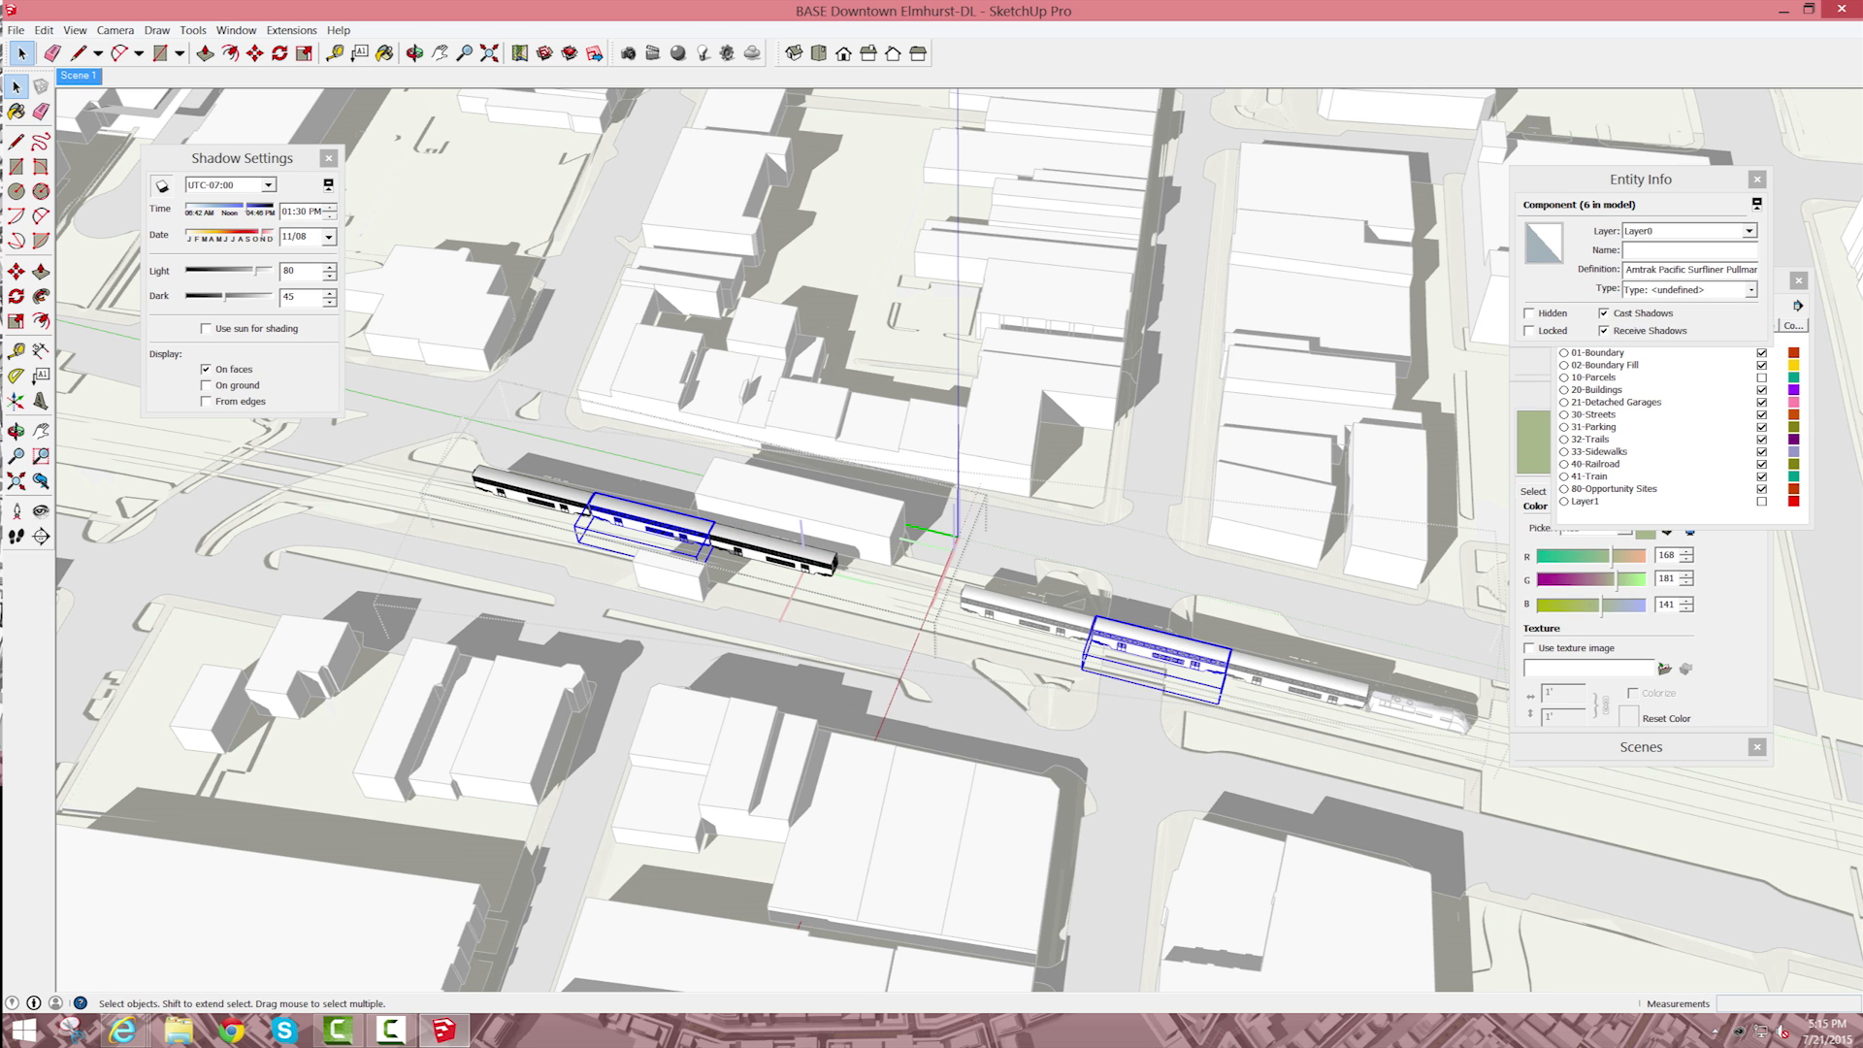
left_click(536, 493)
left_click(656, 524)
left_click(779, 555)
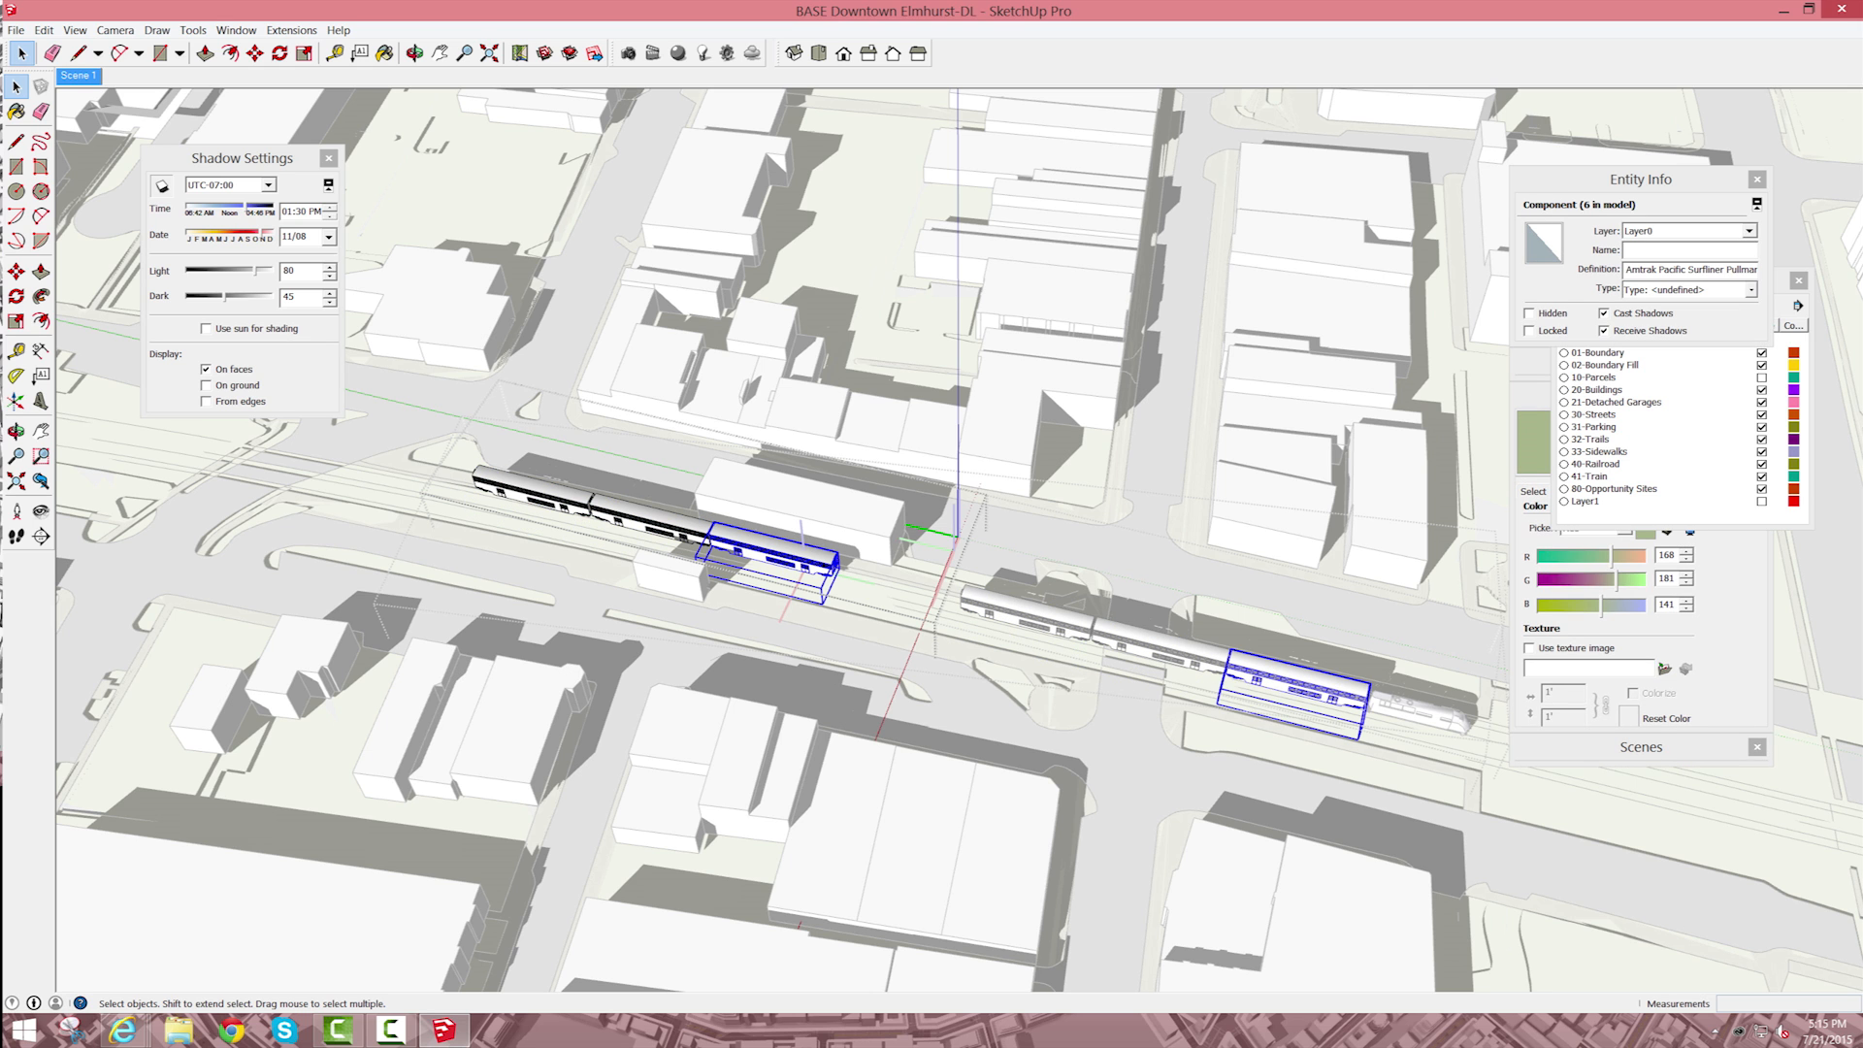
right_click(781, 551)
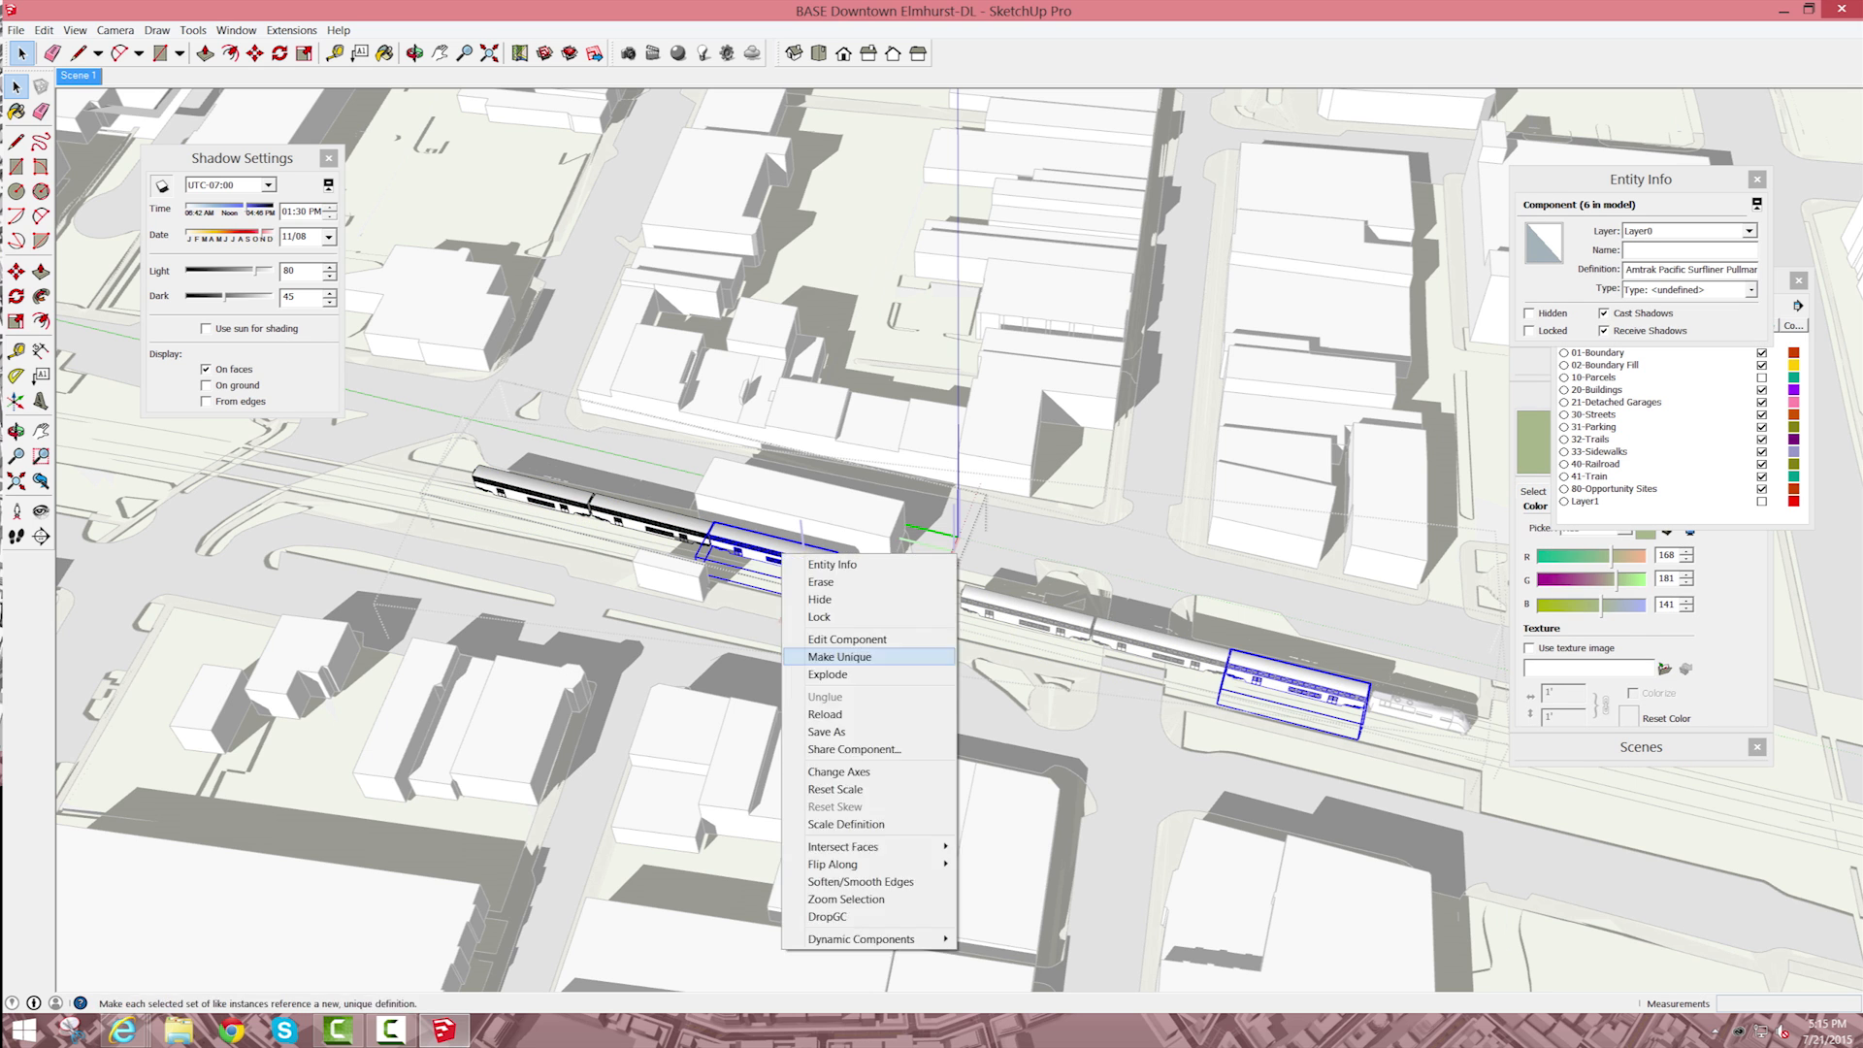
left_click(840, 656)
Step: Delete the rear string of four passenger cars, leaving four behind the locomotive, and close the train group
double_click(656, 524)
left_click_drag(241, 158, 104, 145)
key("Delete")
key("Escape")
scroll(1101, 670, "down", 7)
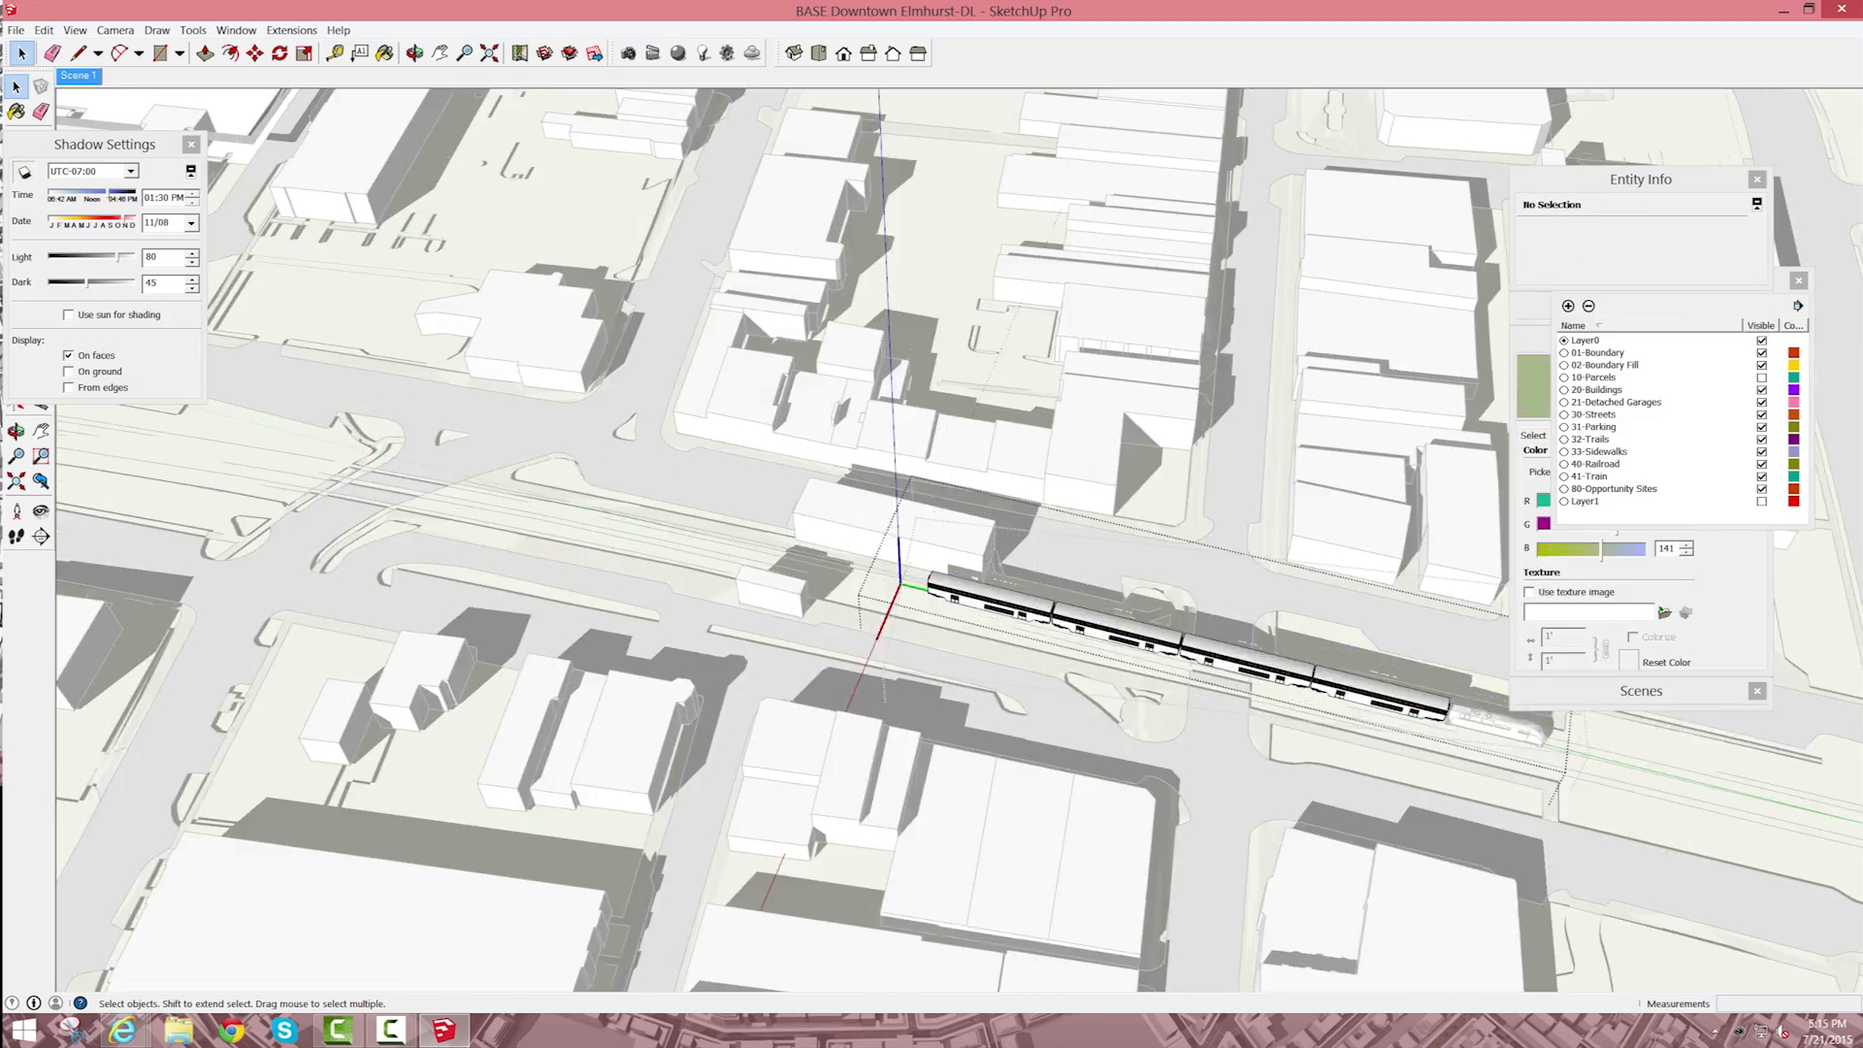
key("Escape")
scroll(1135, 678, "up", 10)
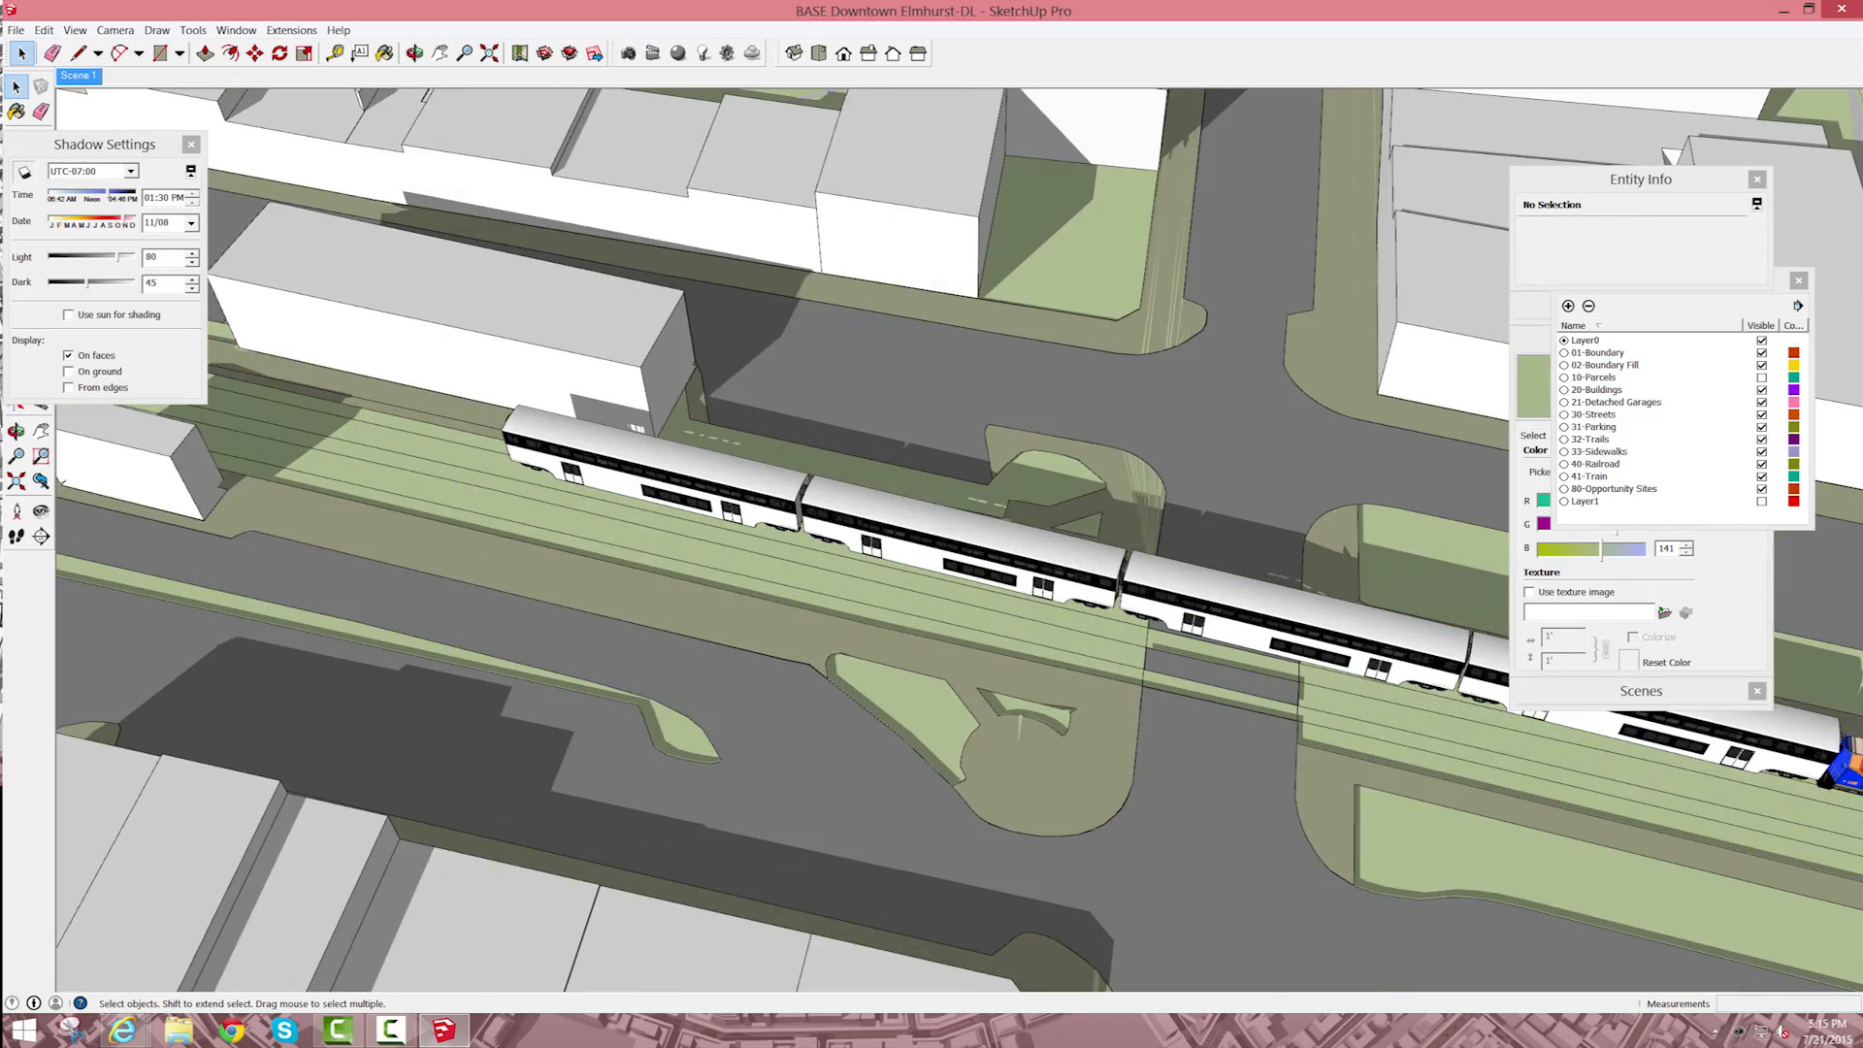
Step: Explode the outer train group into the locomotive and the passenger-car string
double_click(670, 485)
left_click(669, 485)
double_click(824, 524)
left_click(825, 524)
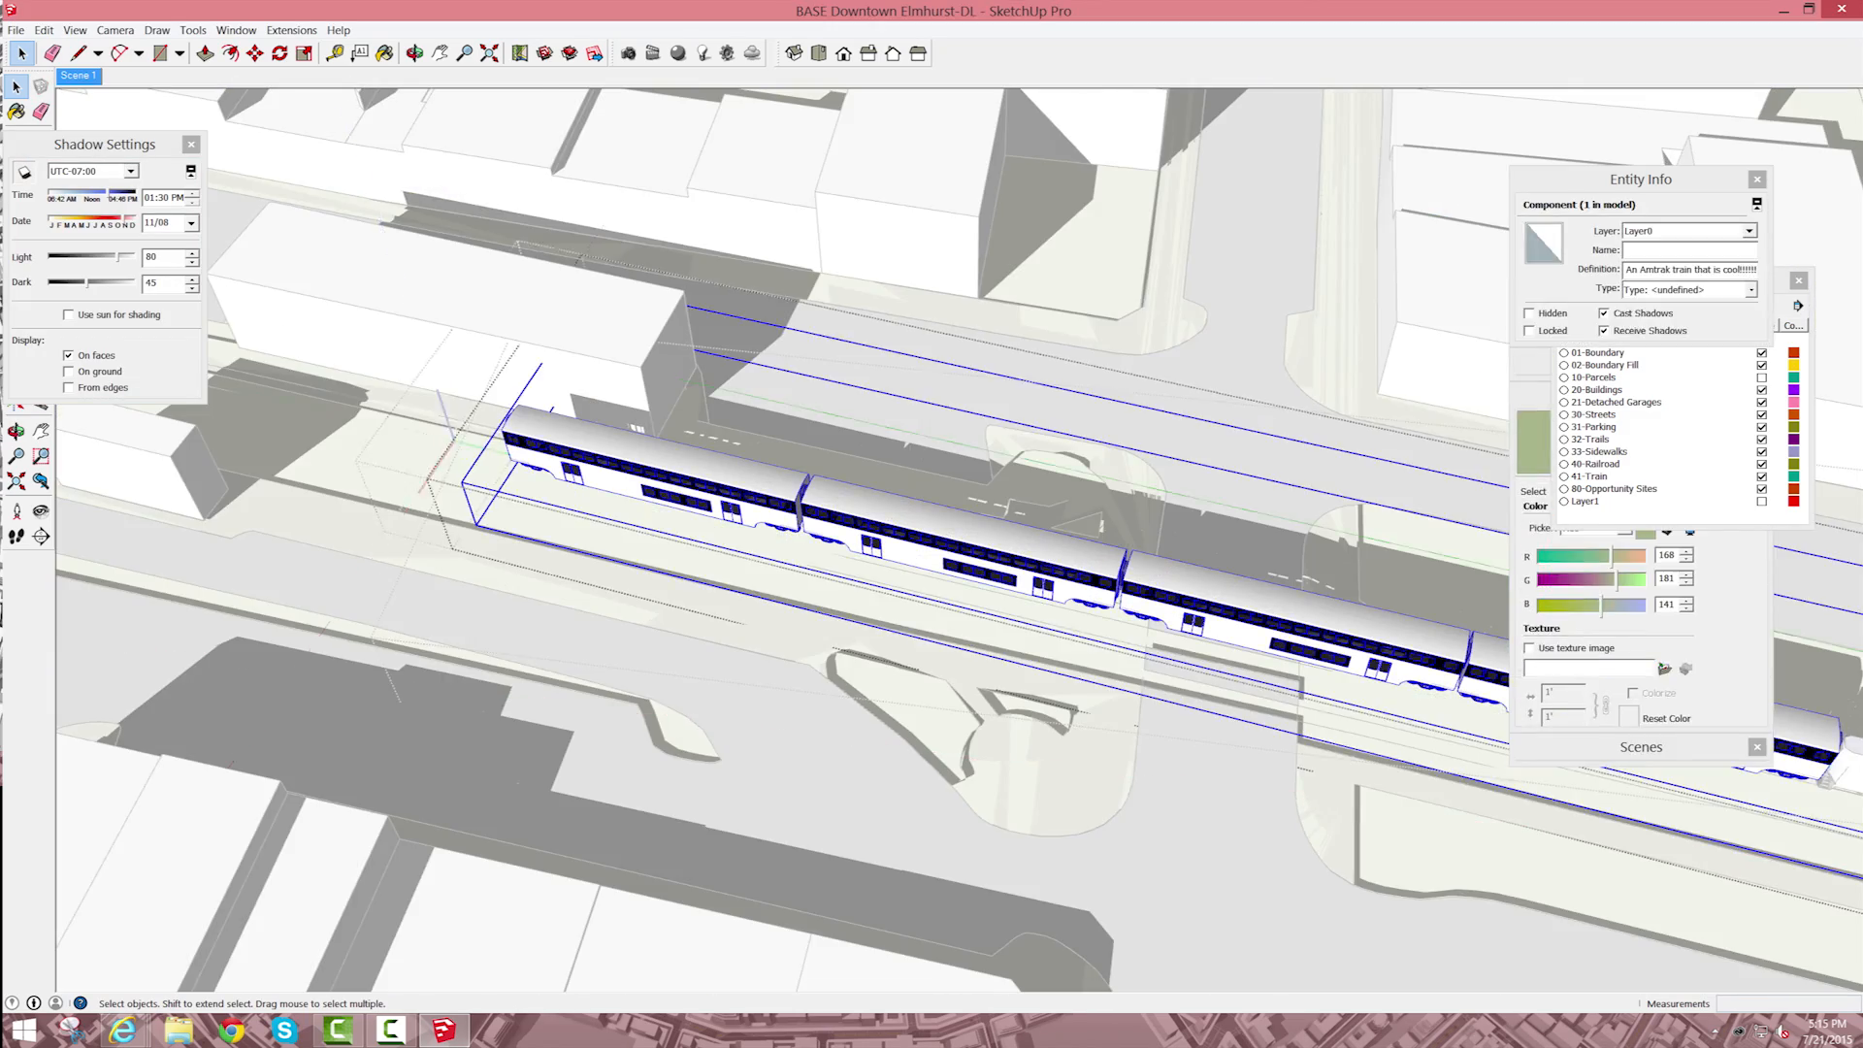
scroll(825, 567, "down", 5)
right_click(986, 583)
left_click(1038, 668)
key("Escape")
key("Escape")
key("Escape")
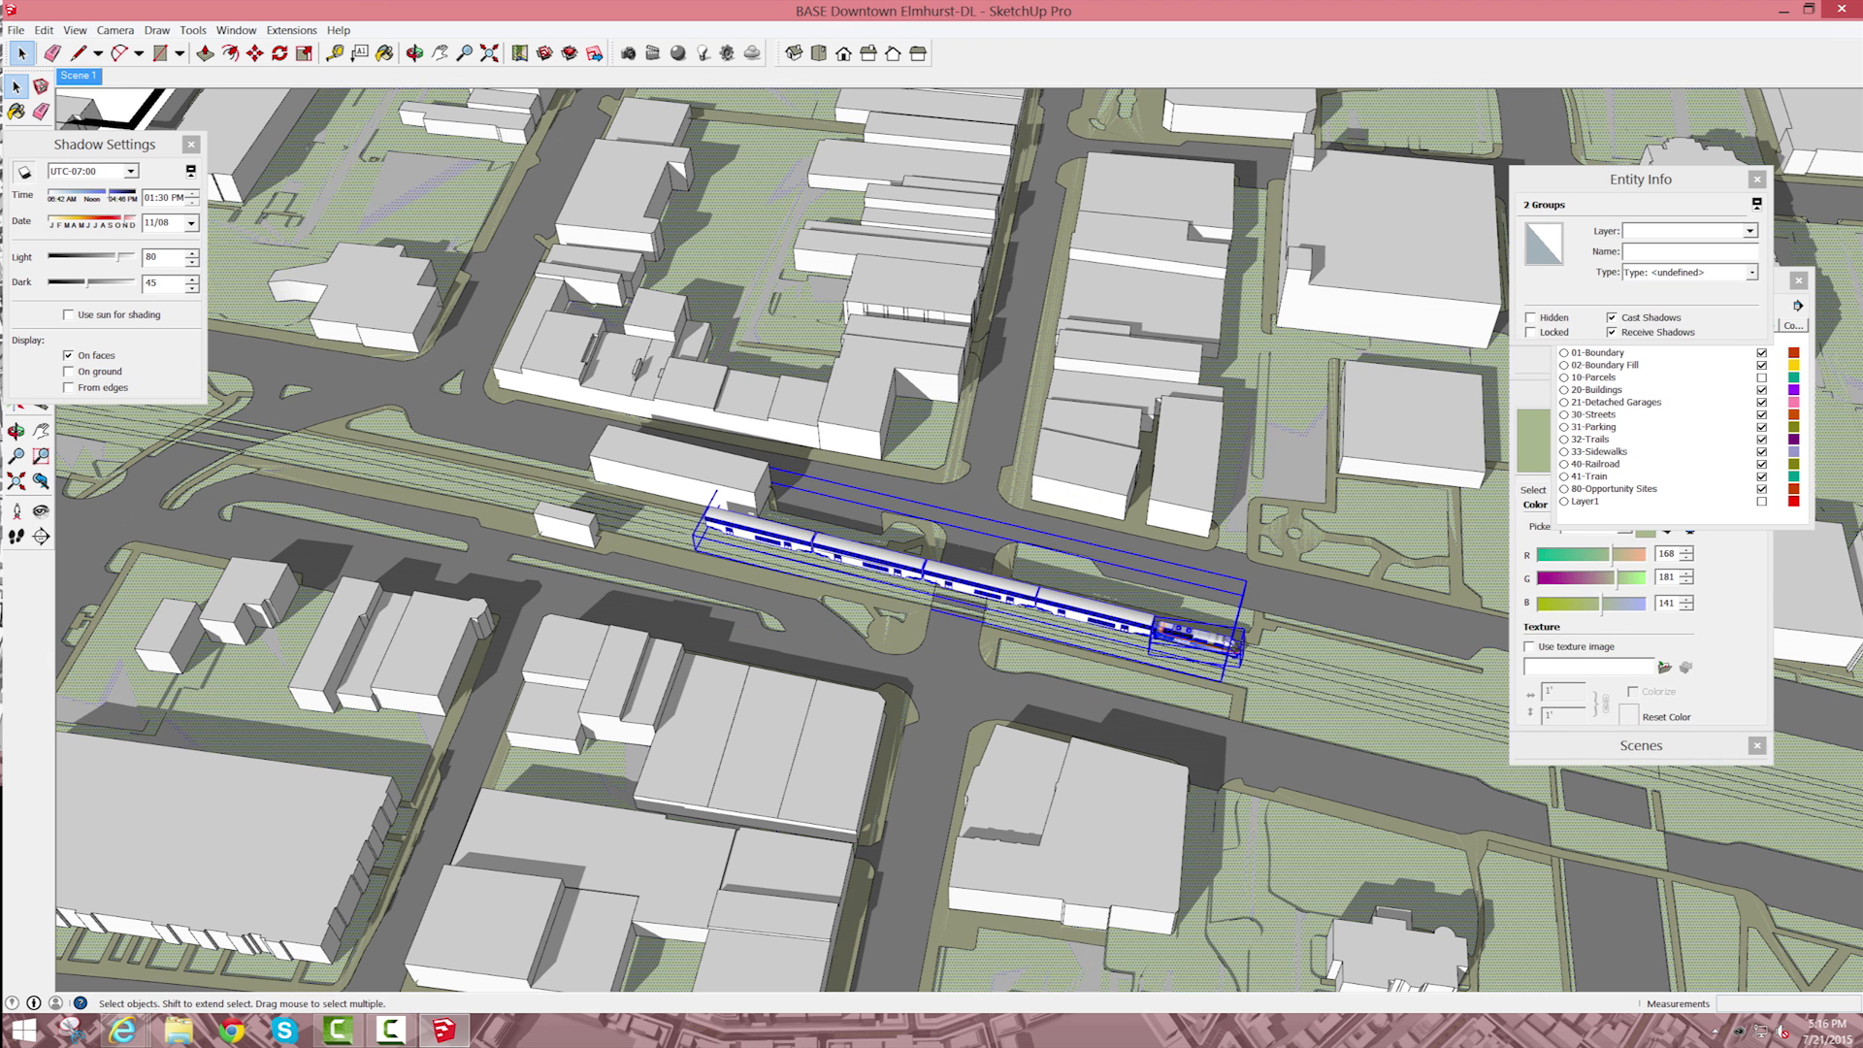
Step: Explode the passenger-car string and its nested component into individual cars
right_click(970, 573)
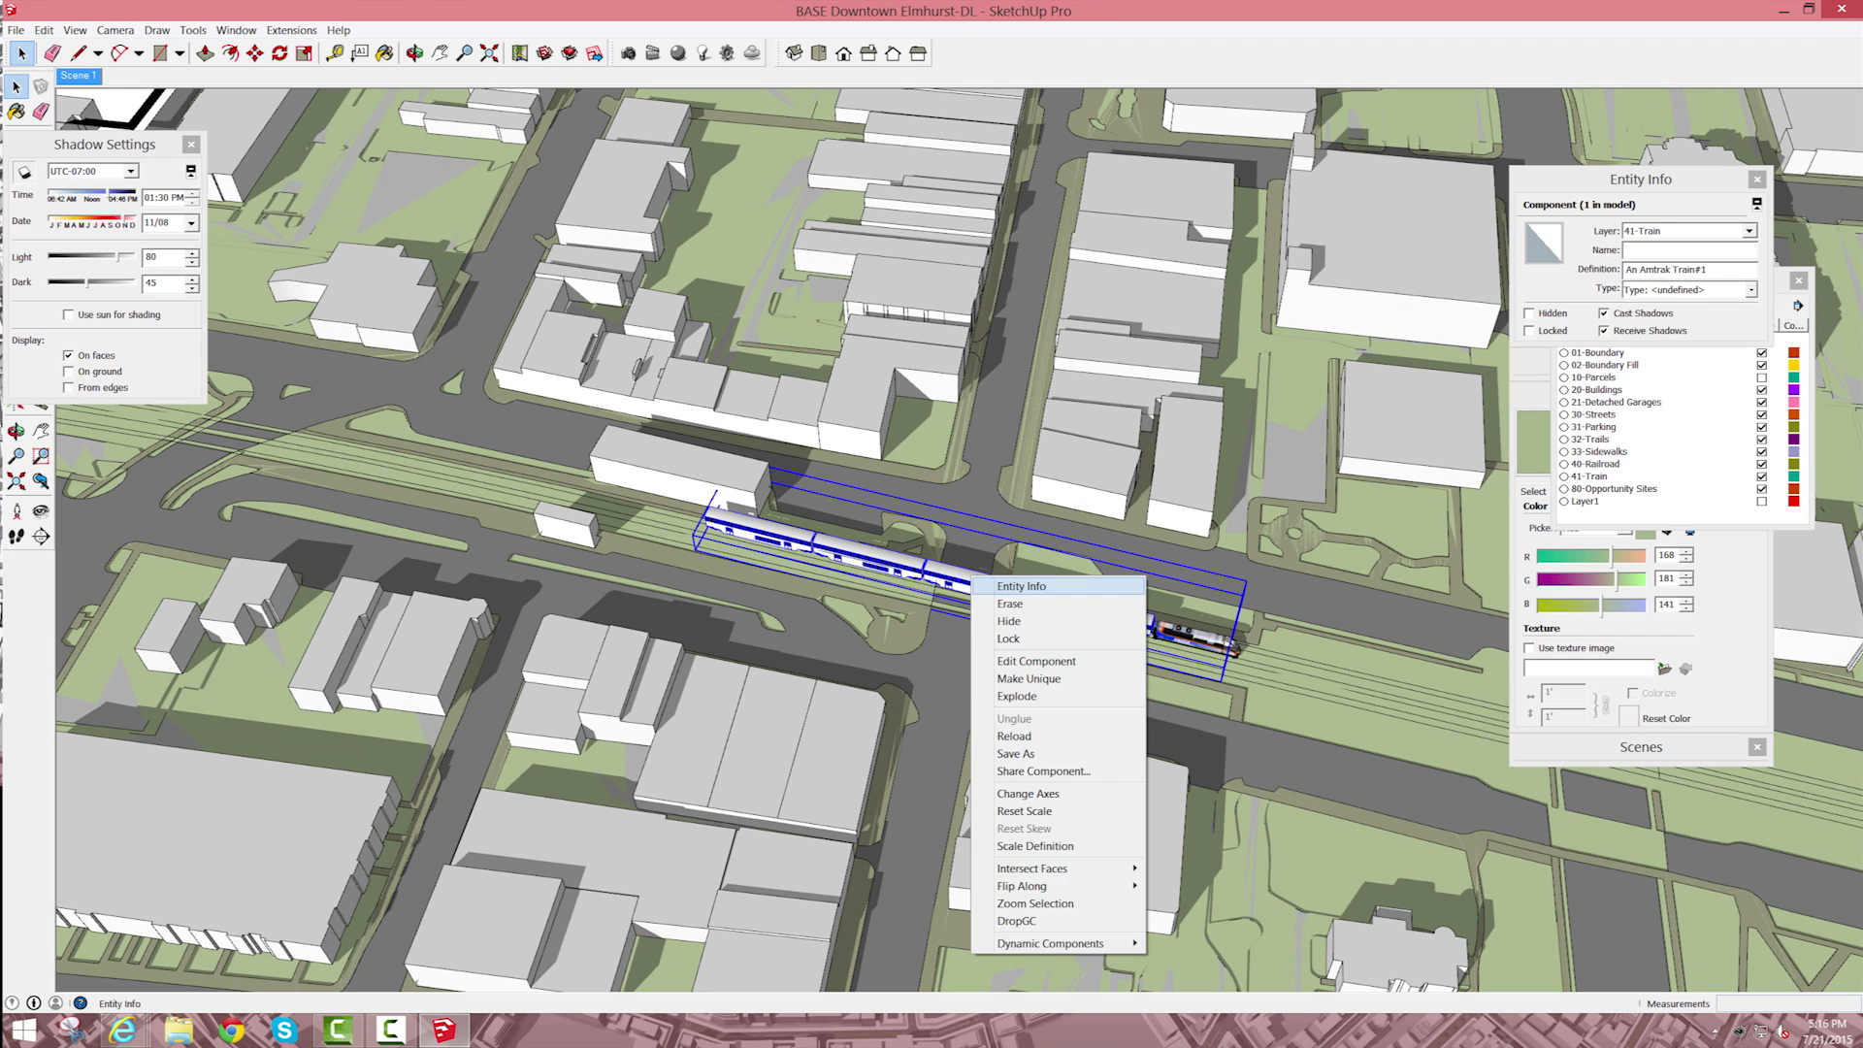
left_click(1019, 696)
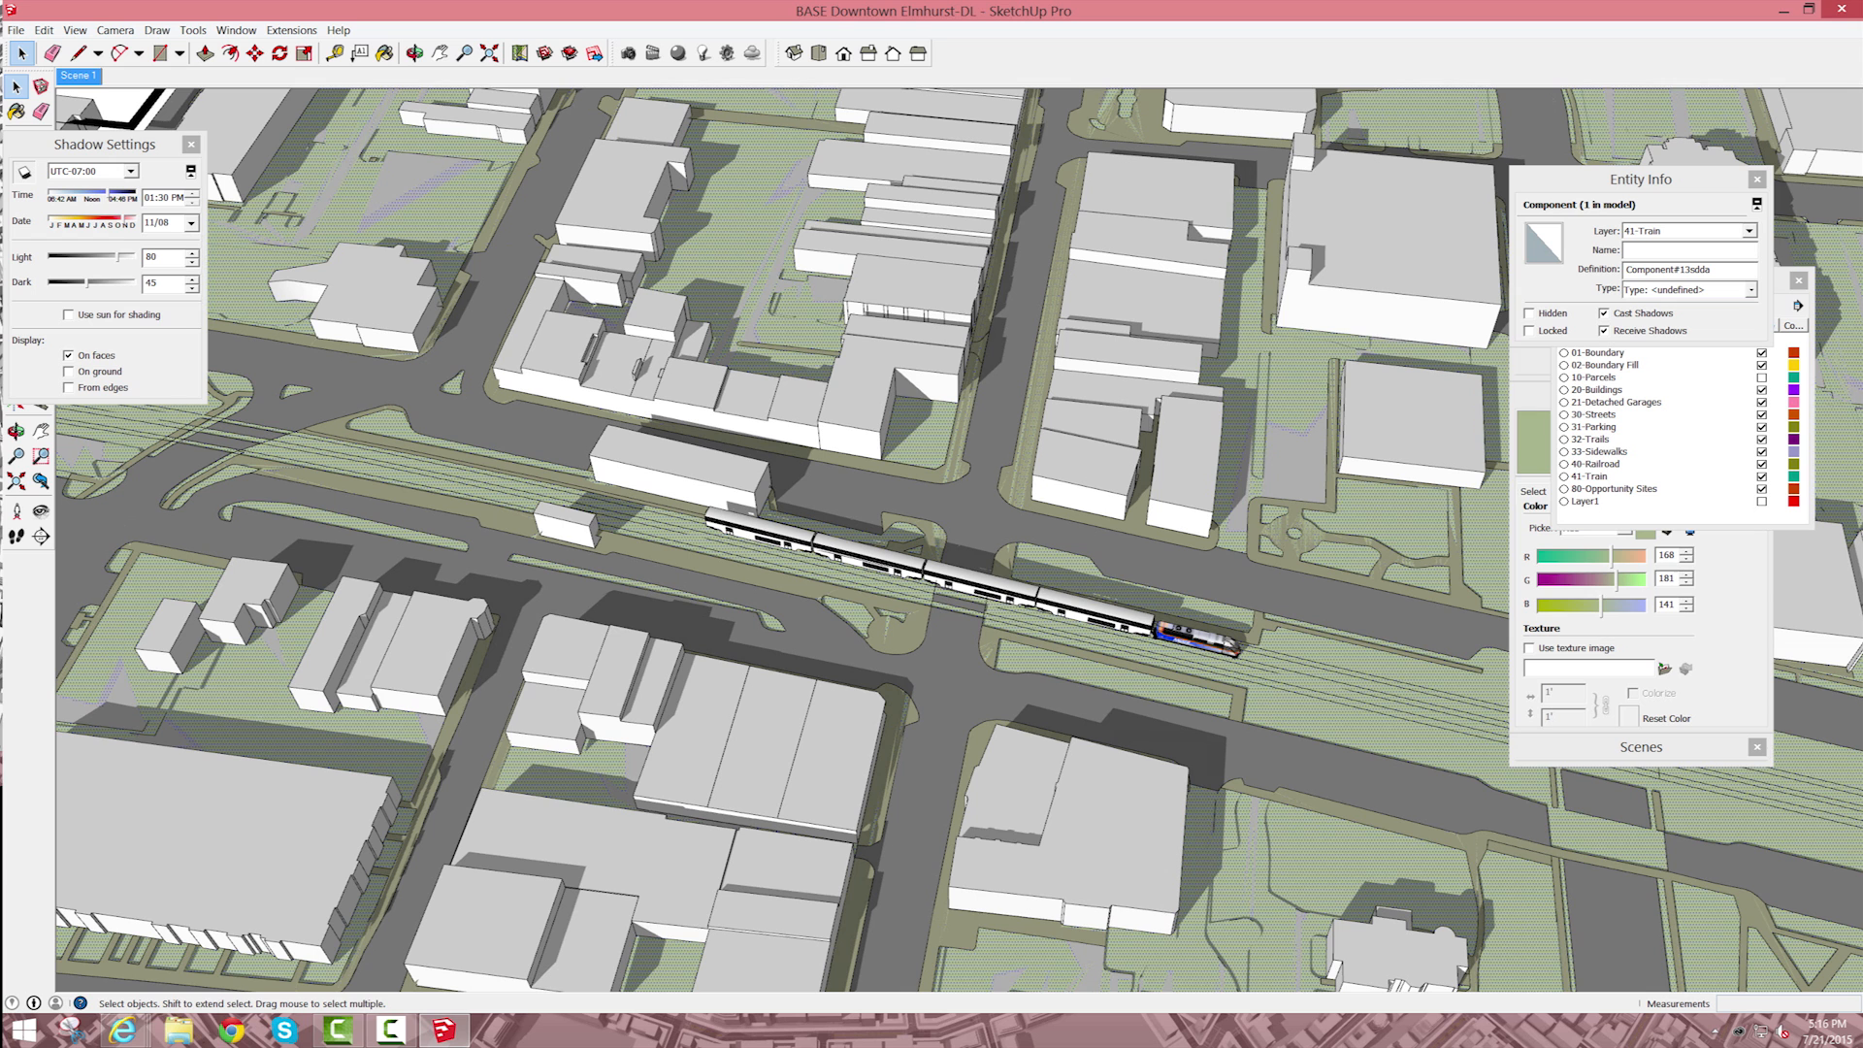
right_click(970, 573)
left_click(1015, 694)
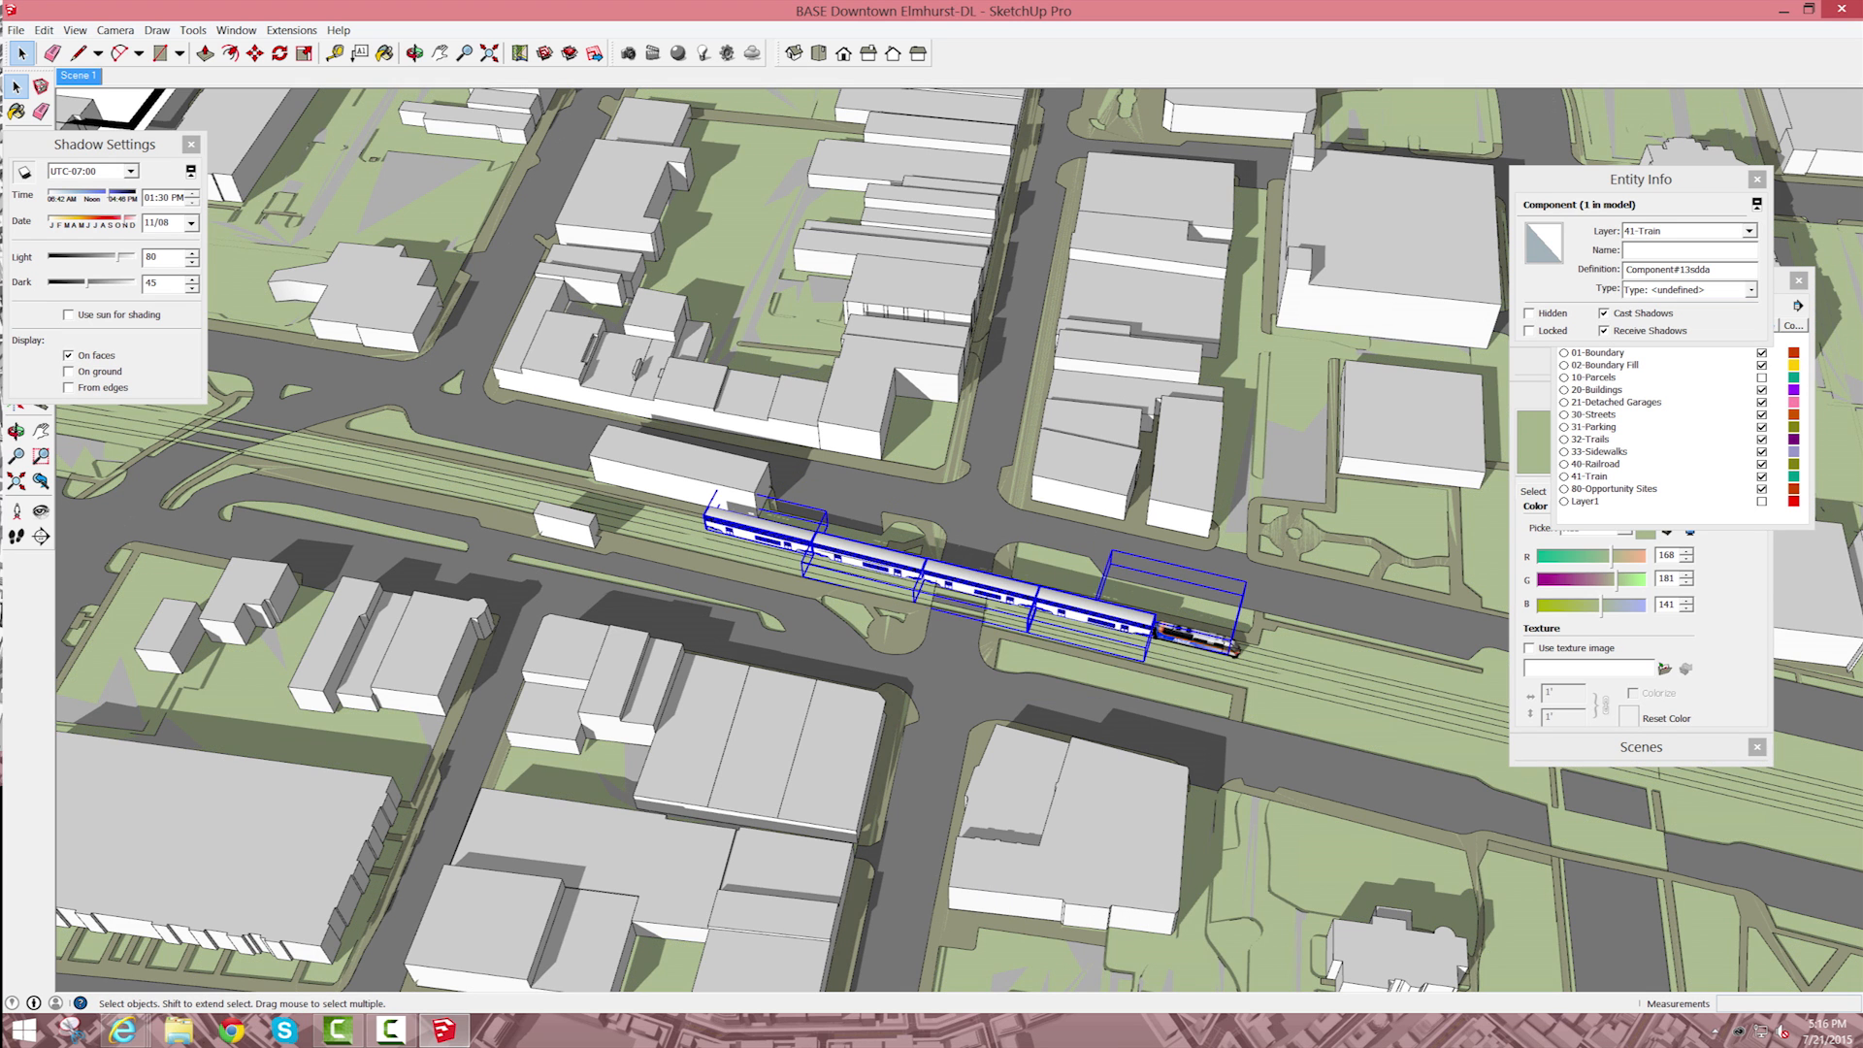
left_click(1077, 669)
Step: Open the second passenger car from the rear for editing and try to select the geometry along its side
left_click(764, 525)
scroll(837, 555, "up", 2)
left_click(852, 554)
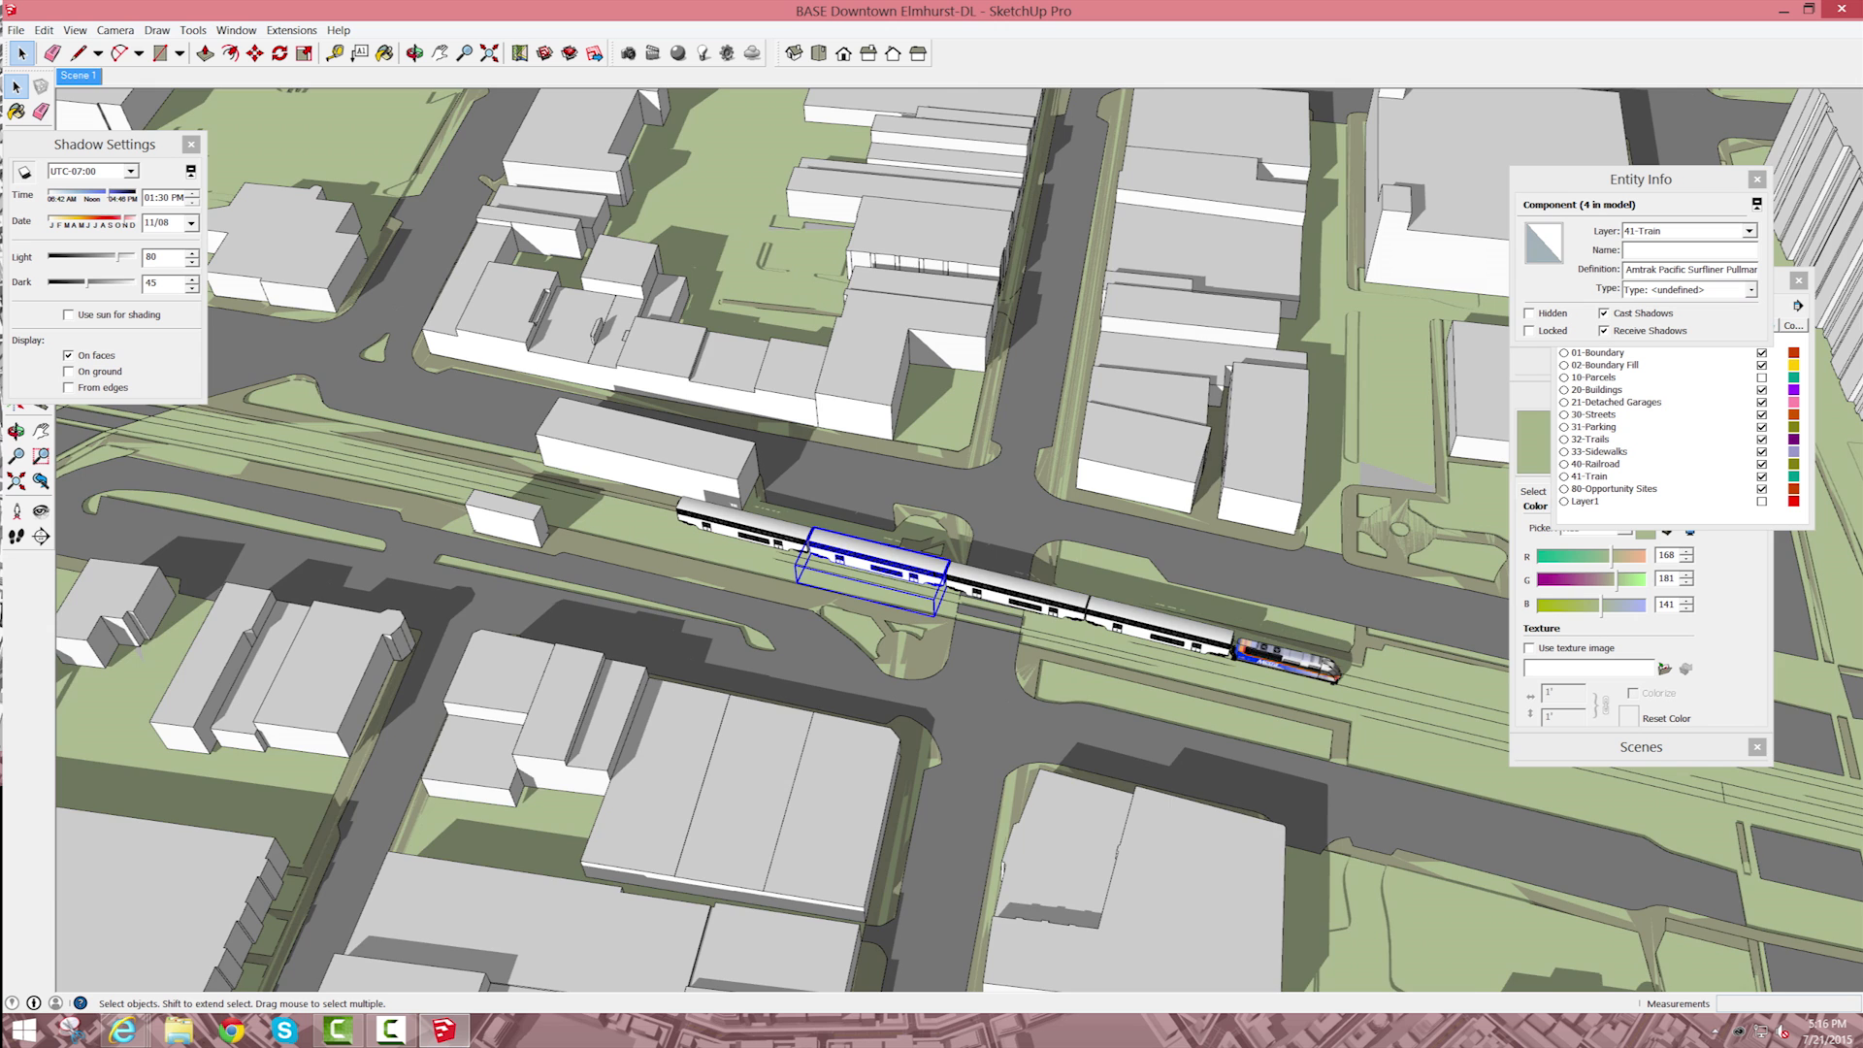
scroll(897, 582, "up", 5)
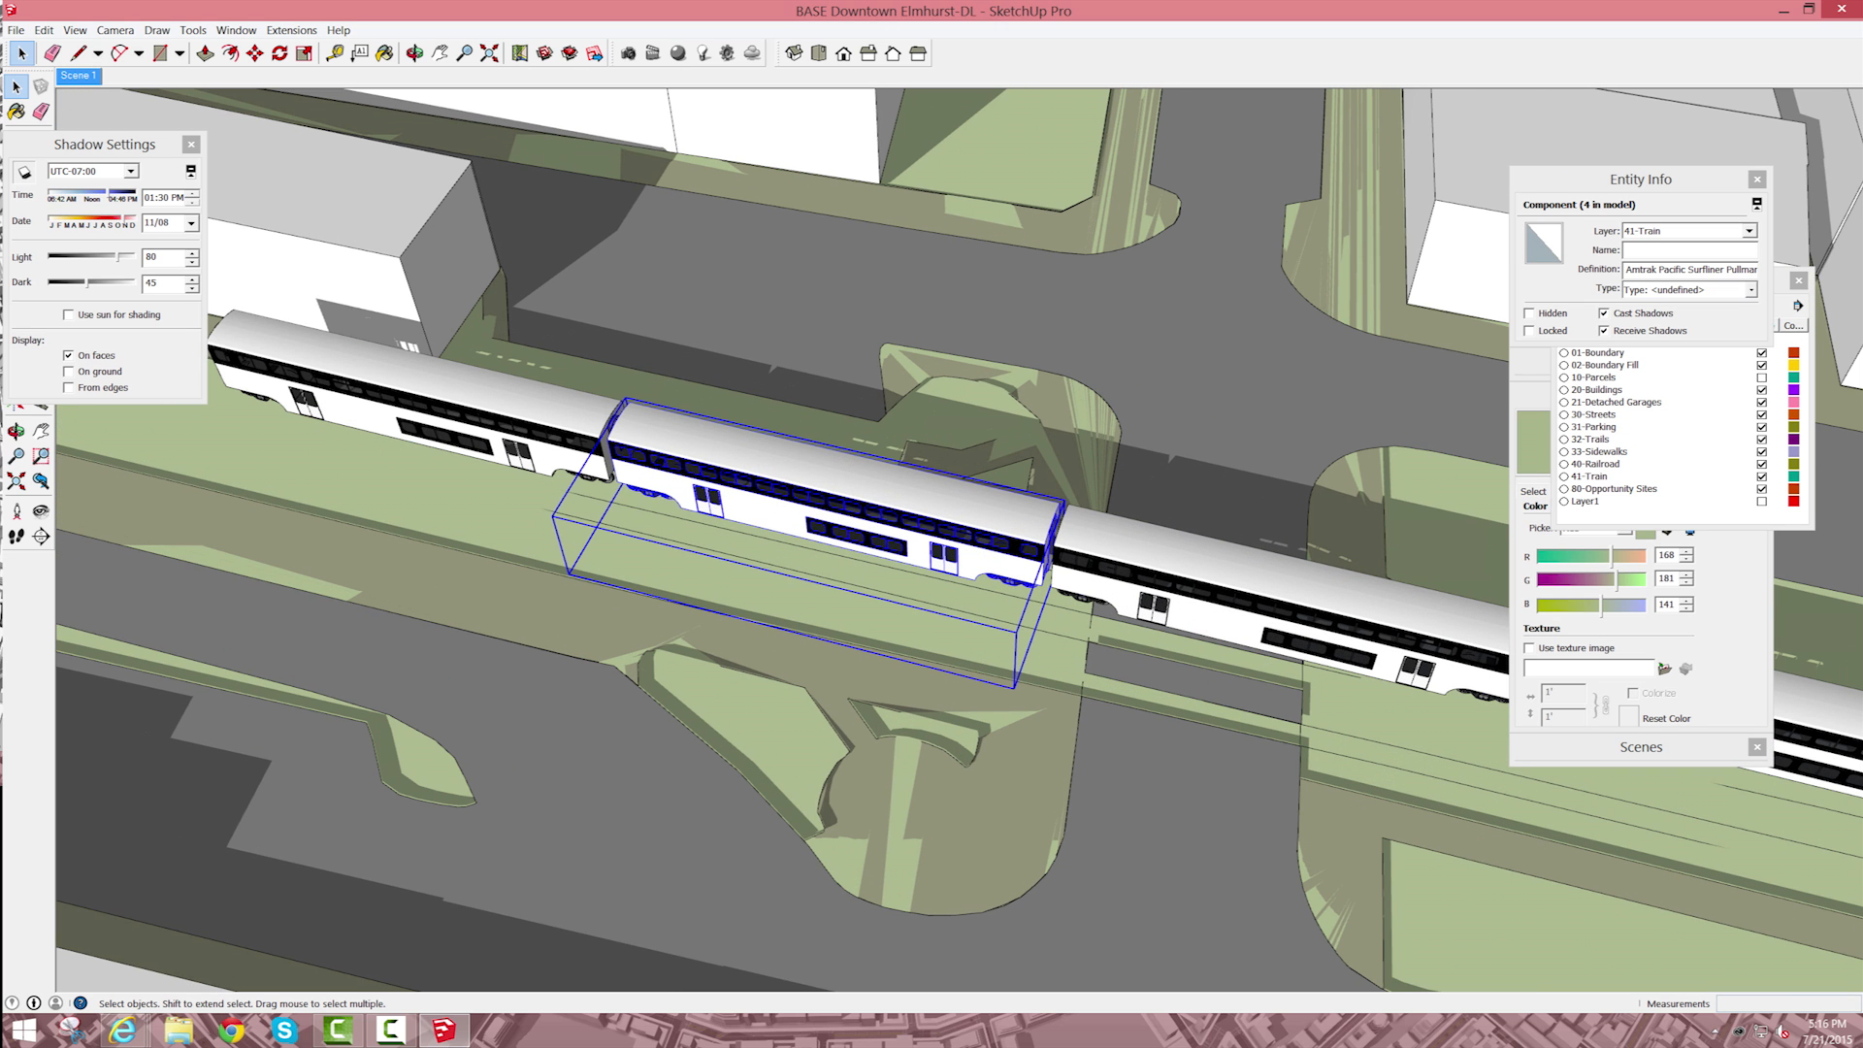
triple_click(859, 537)
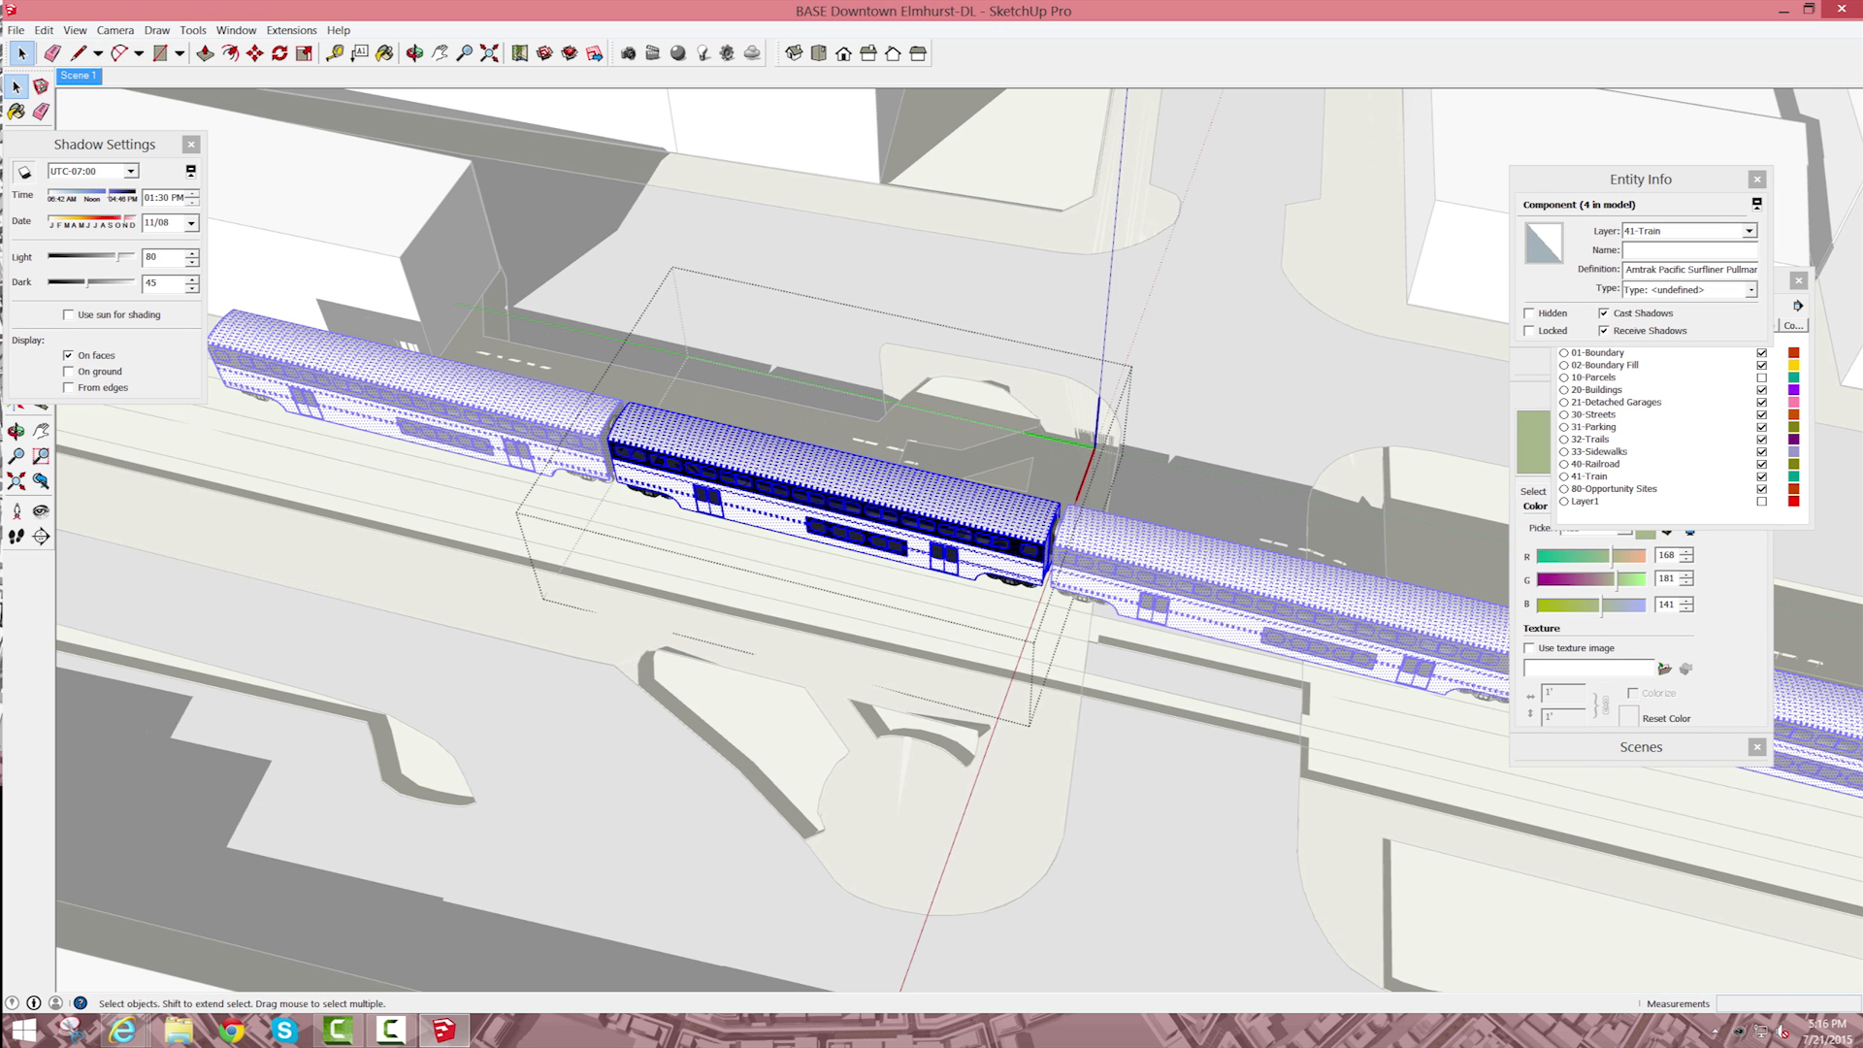
left_click_drag(492, 541, 1167, 846)
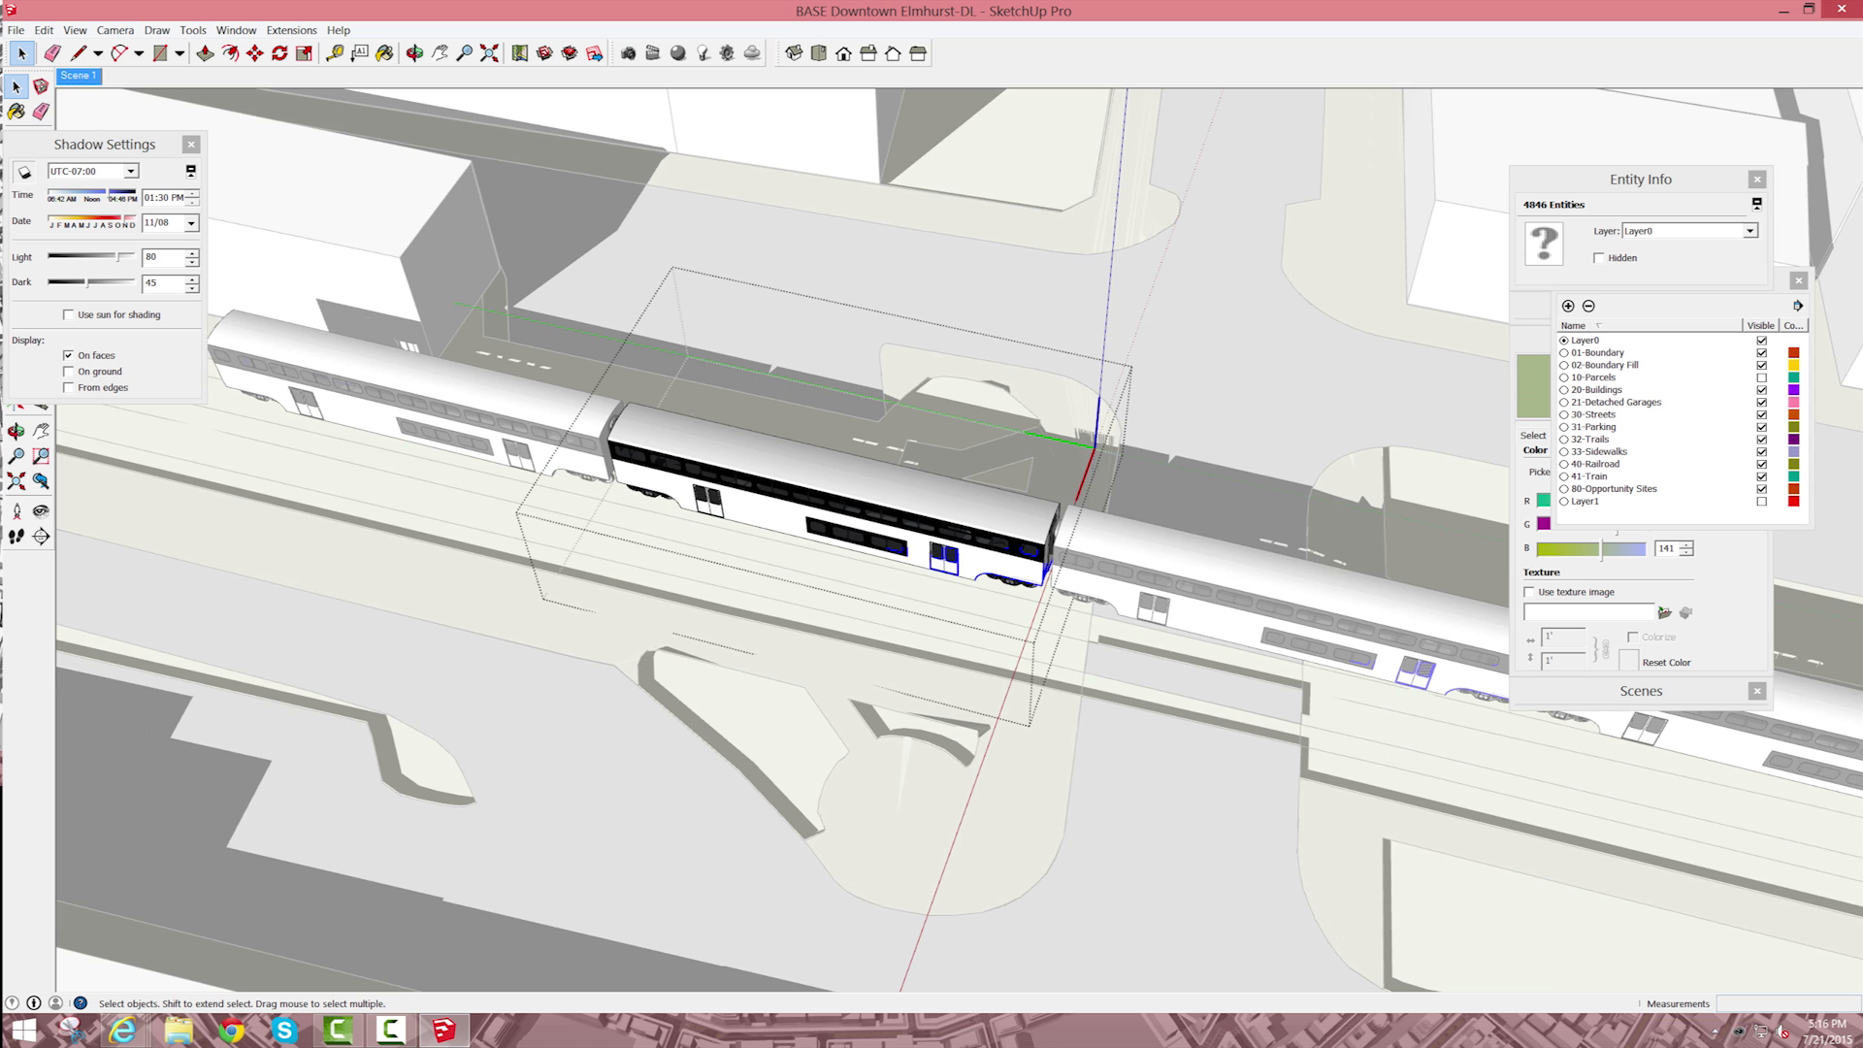
scroll(1009, 723, "up", 2)
Step: Switch to the standard top view, try to select the car's side from above, and close the component
left_click(116, 30)
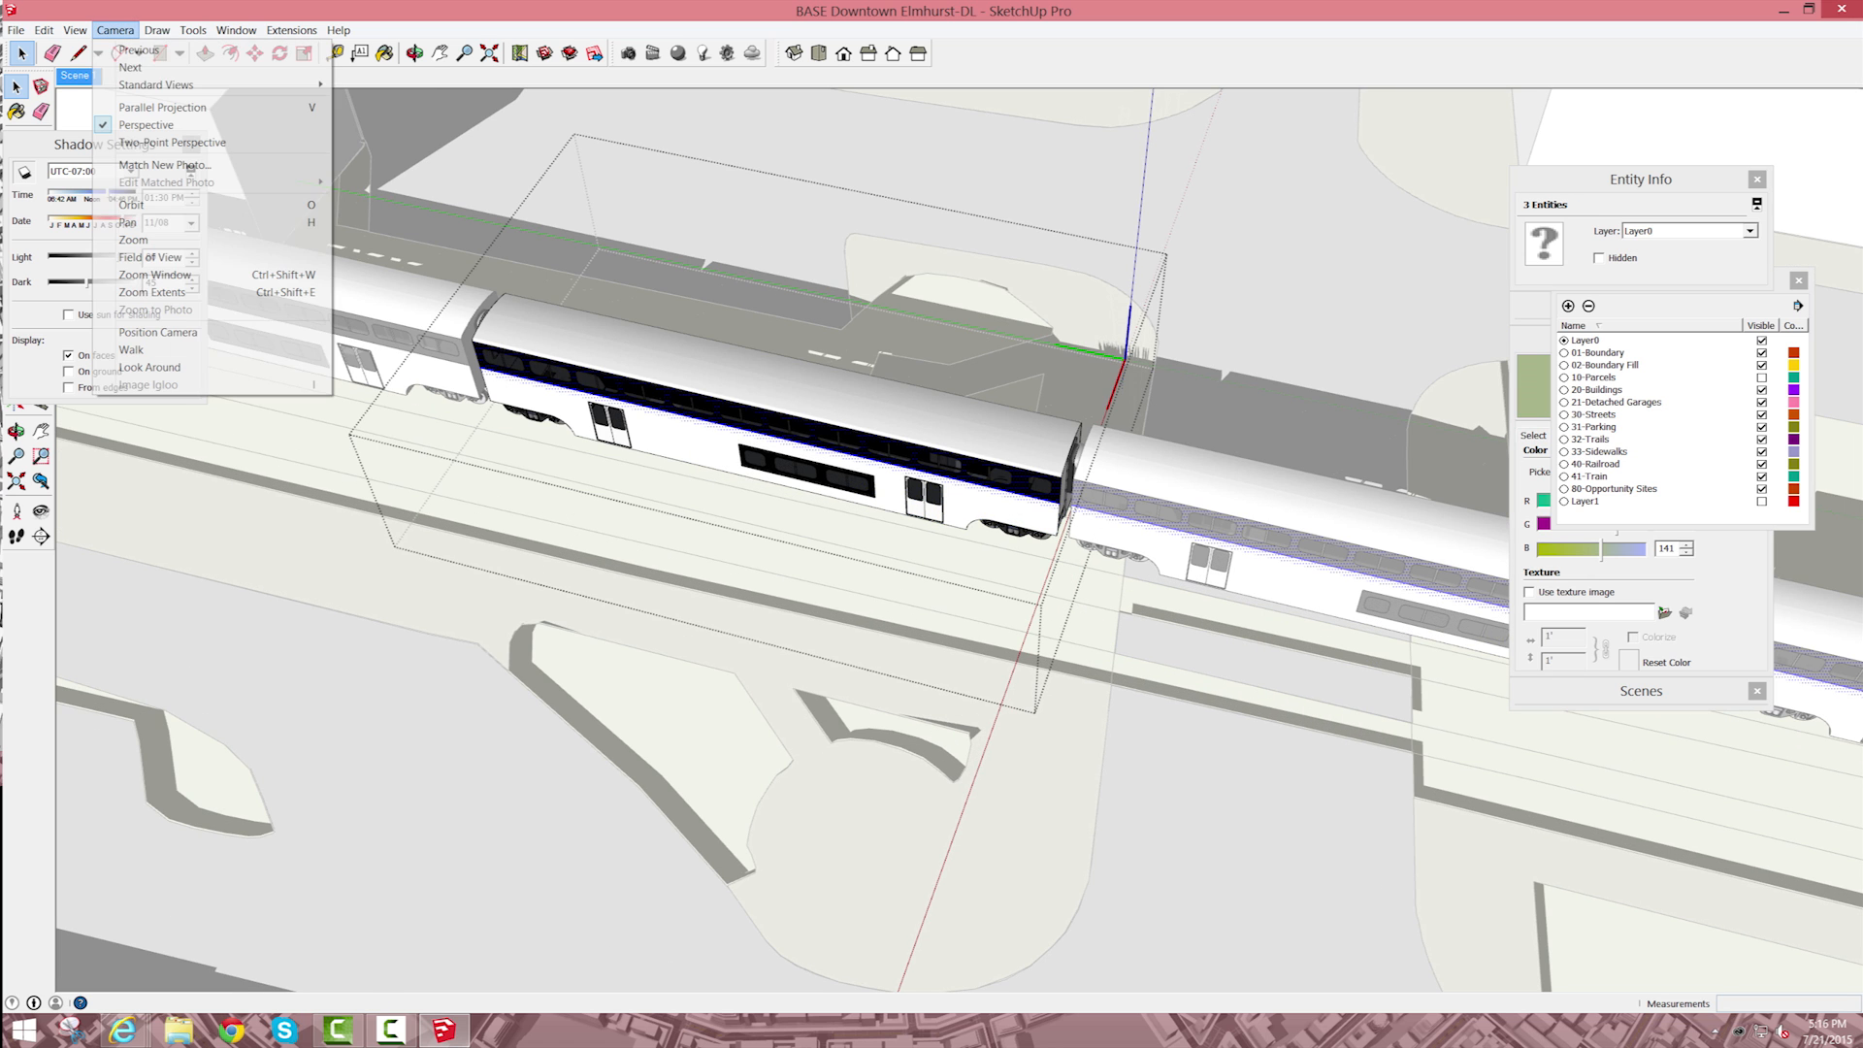
mouse_move(223, 84)
left_click(364, 85)
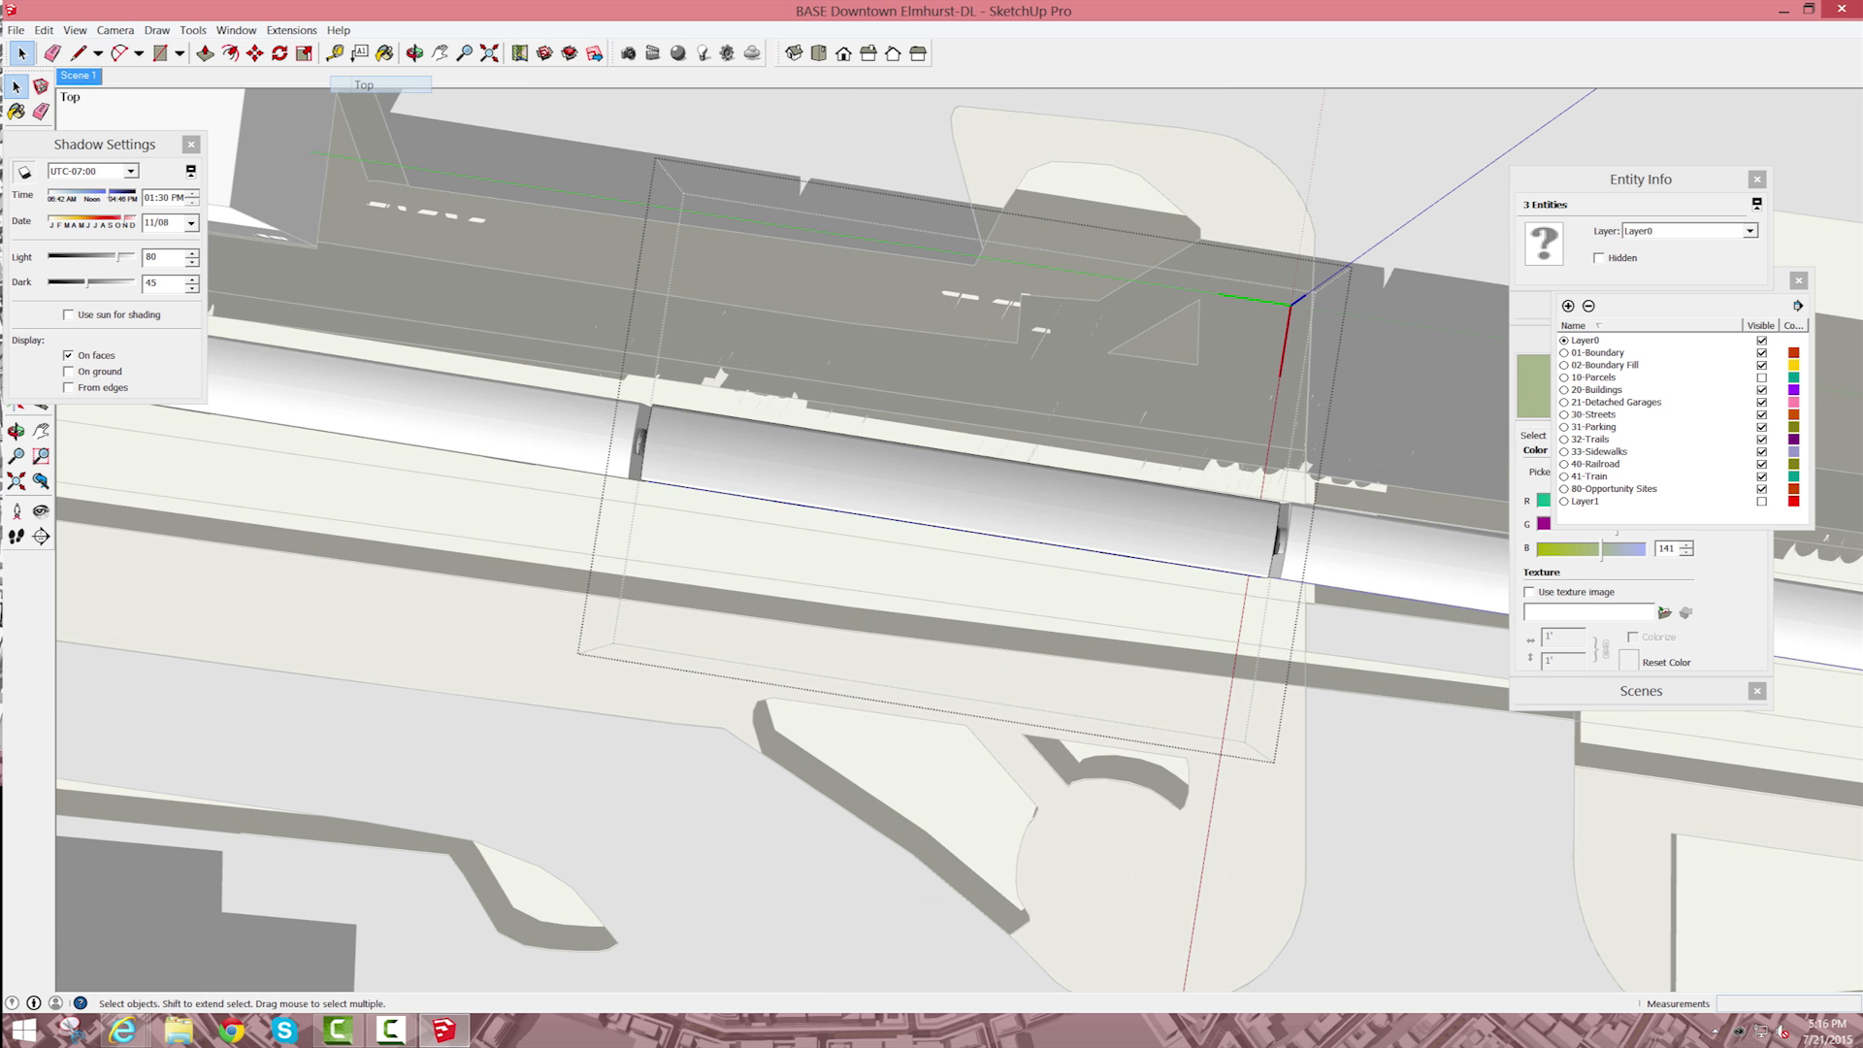
left_click_drag(515, 536, 860, 669)
left_click_drag(410, 610, 409, 610)
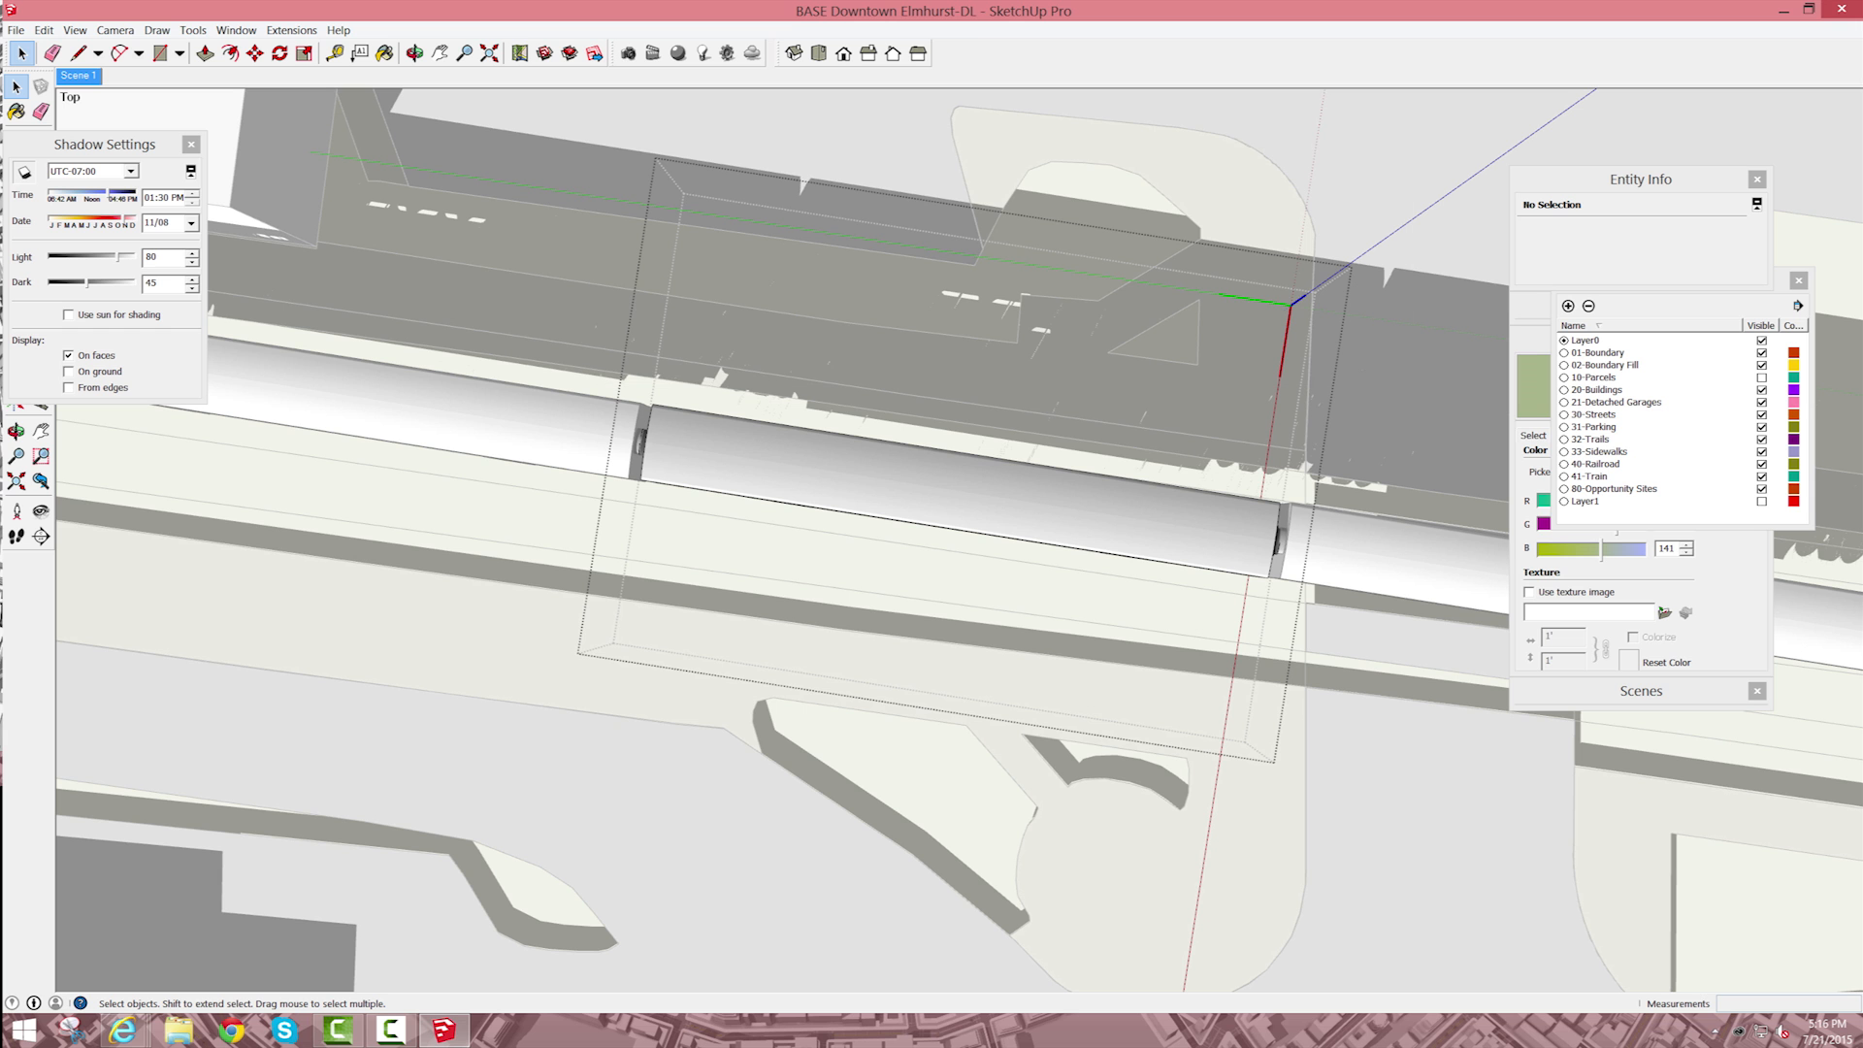
key("Escape")
scroll(1290, 679, "down", 8)
scroll(1407, 626, "up", 1)
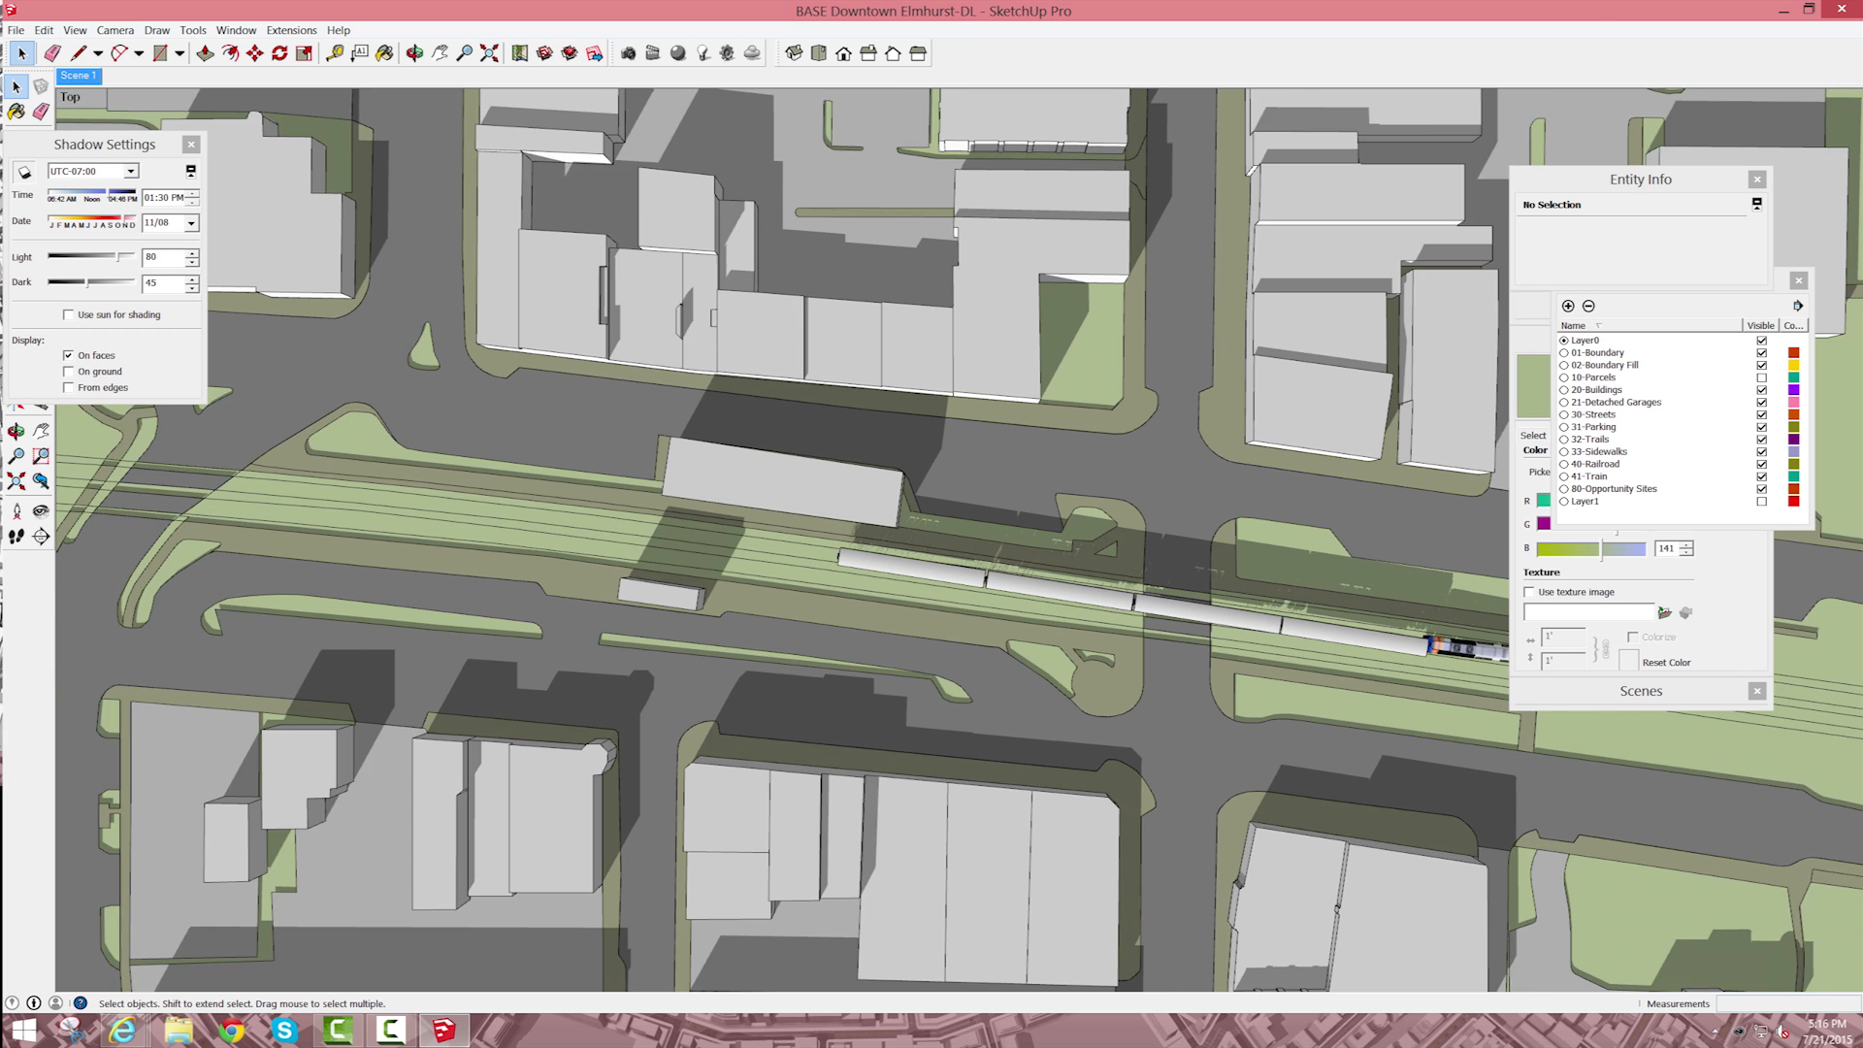
Step: Try to copy the second-to-last passenger car one car length backward along the track, and undo the copy
scroll(1403, 682, "up", 1)
left_click(1170, 597)
left_click(1337, 624, "shift")
left_click(980, 569, "shift")
left_click(799, 543, "shift")
left_click(800, 543)
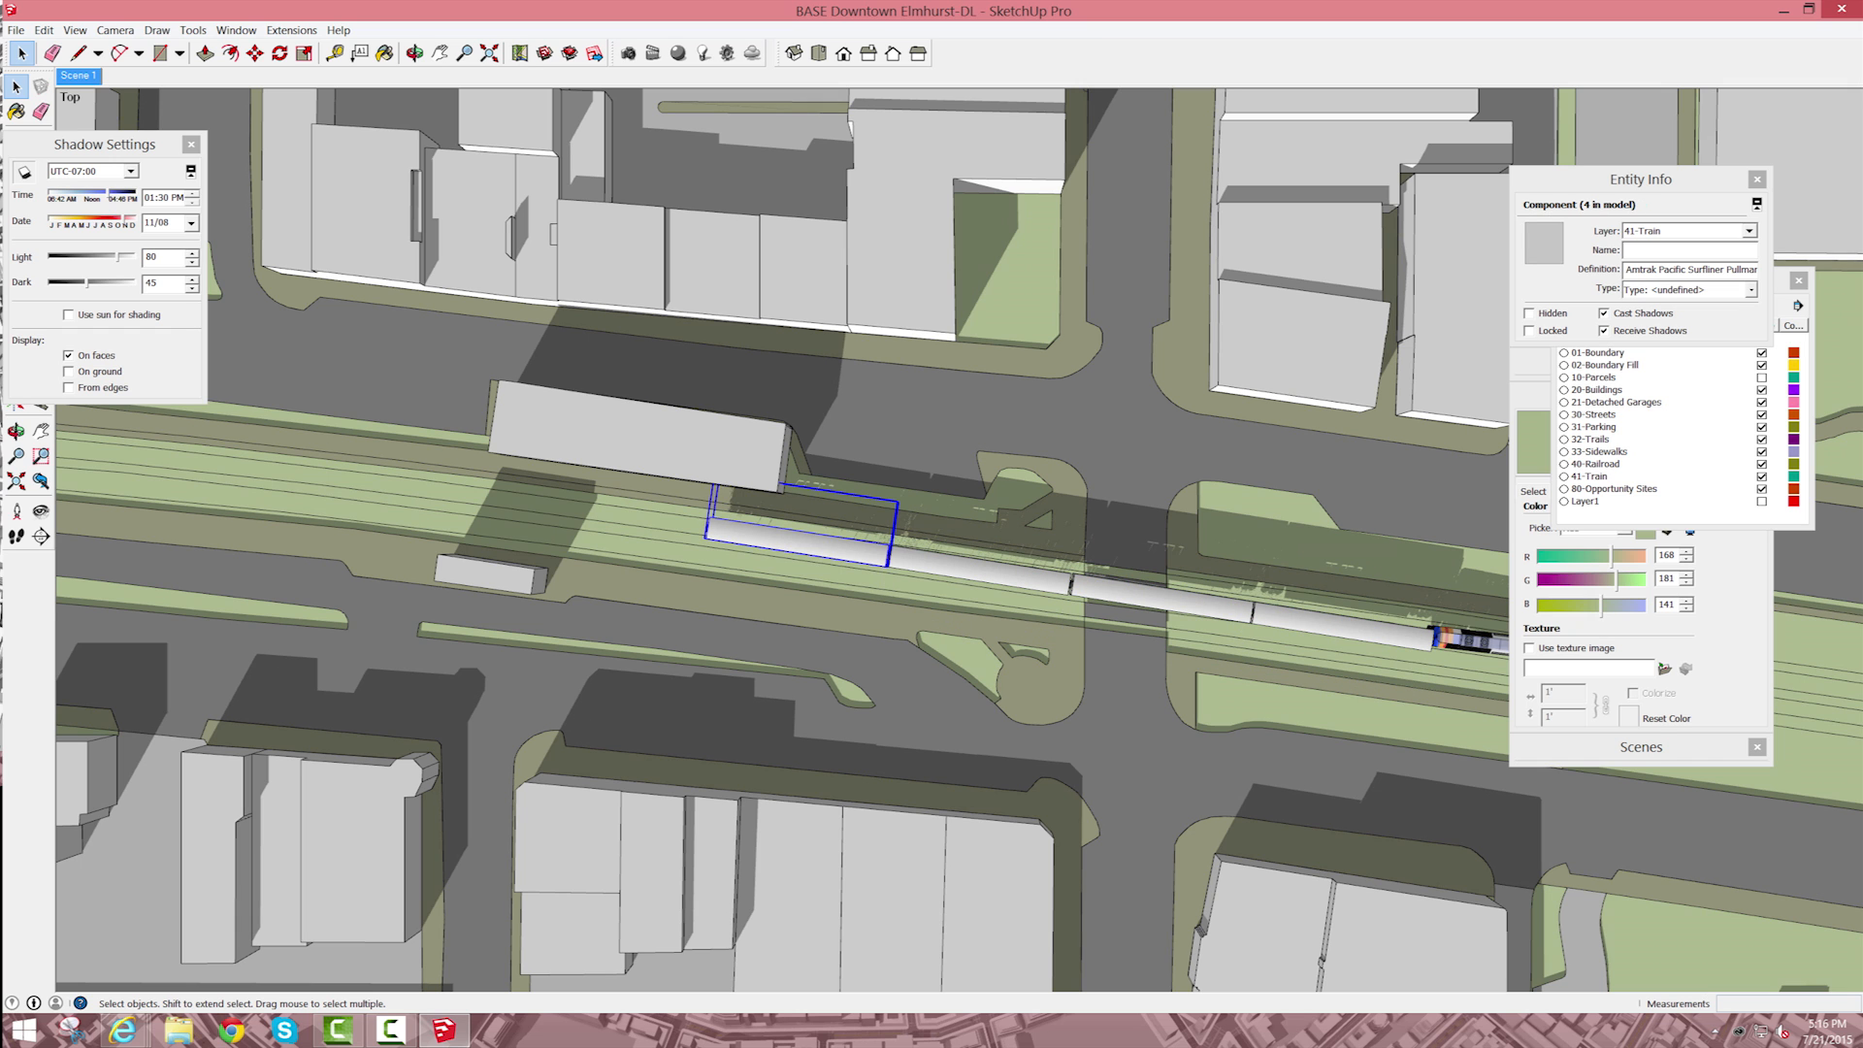
left_click(980, 569)
key("m")
scroll(1433, 646, "up", 3)
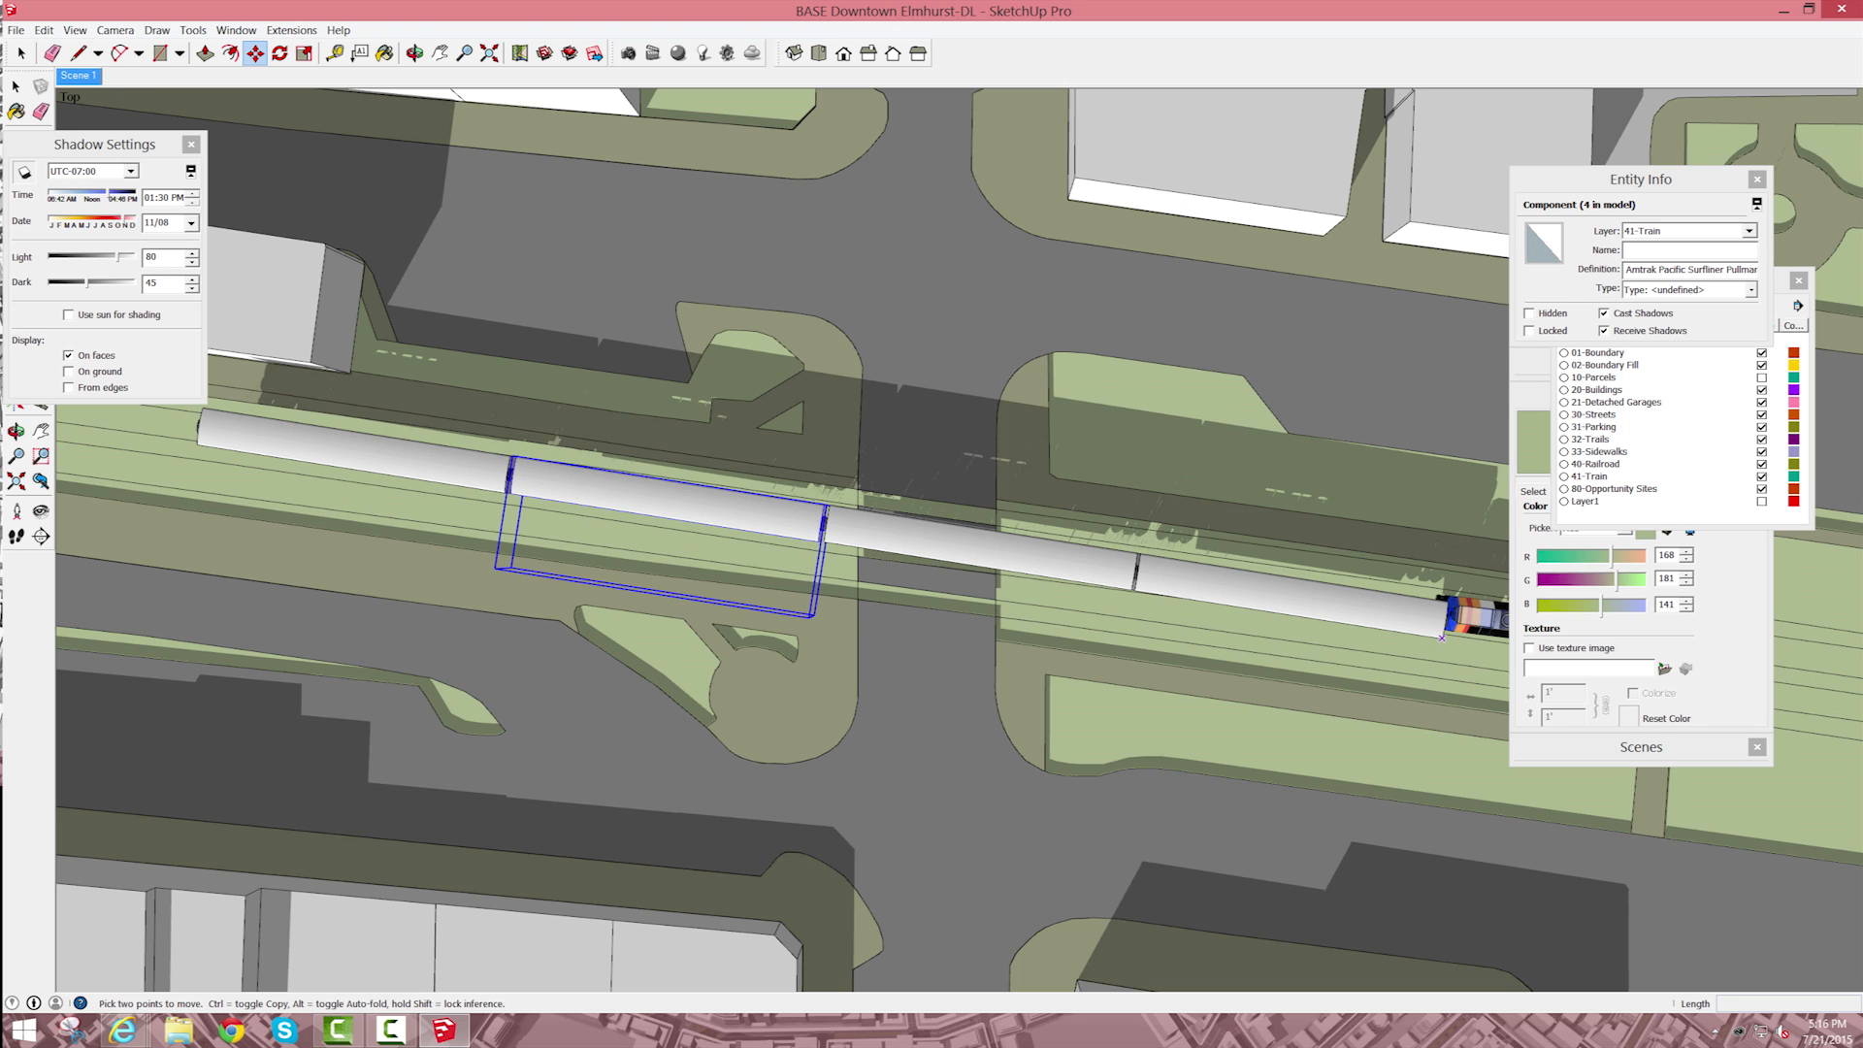
key("ctrl")
left_click(1445, 622)
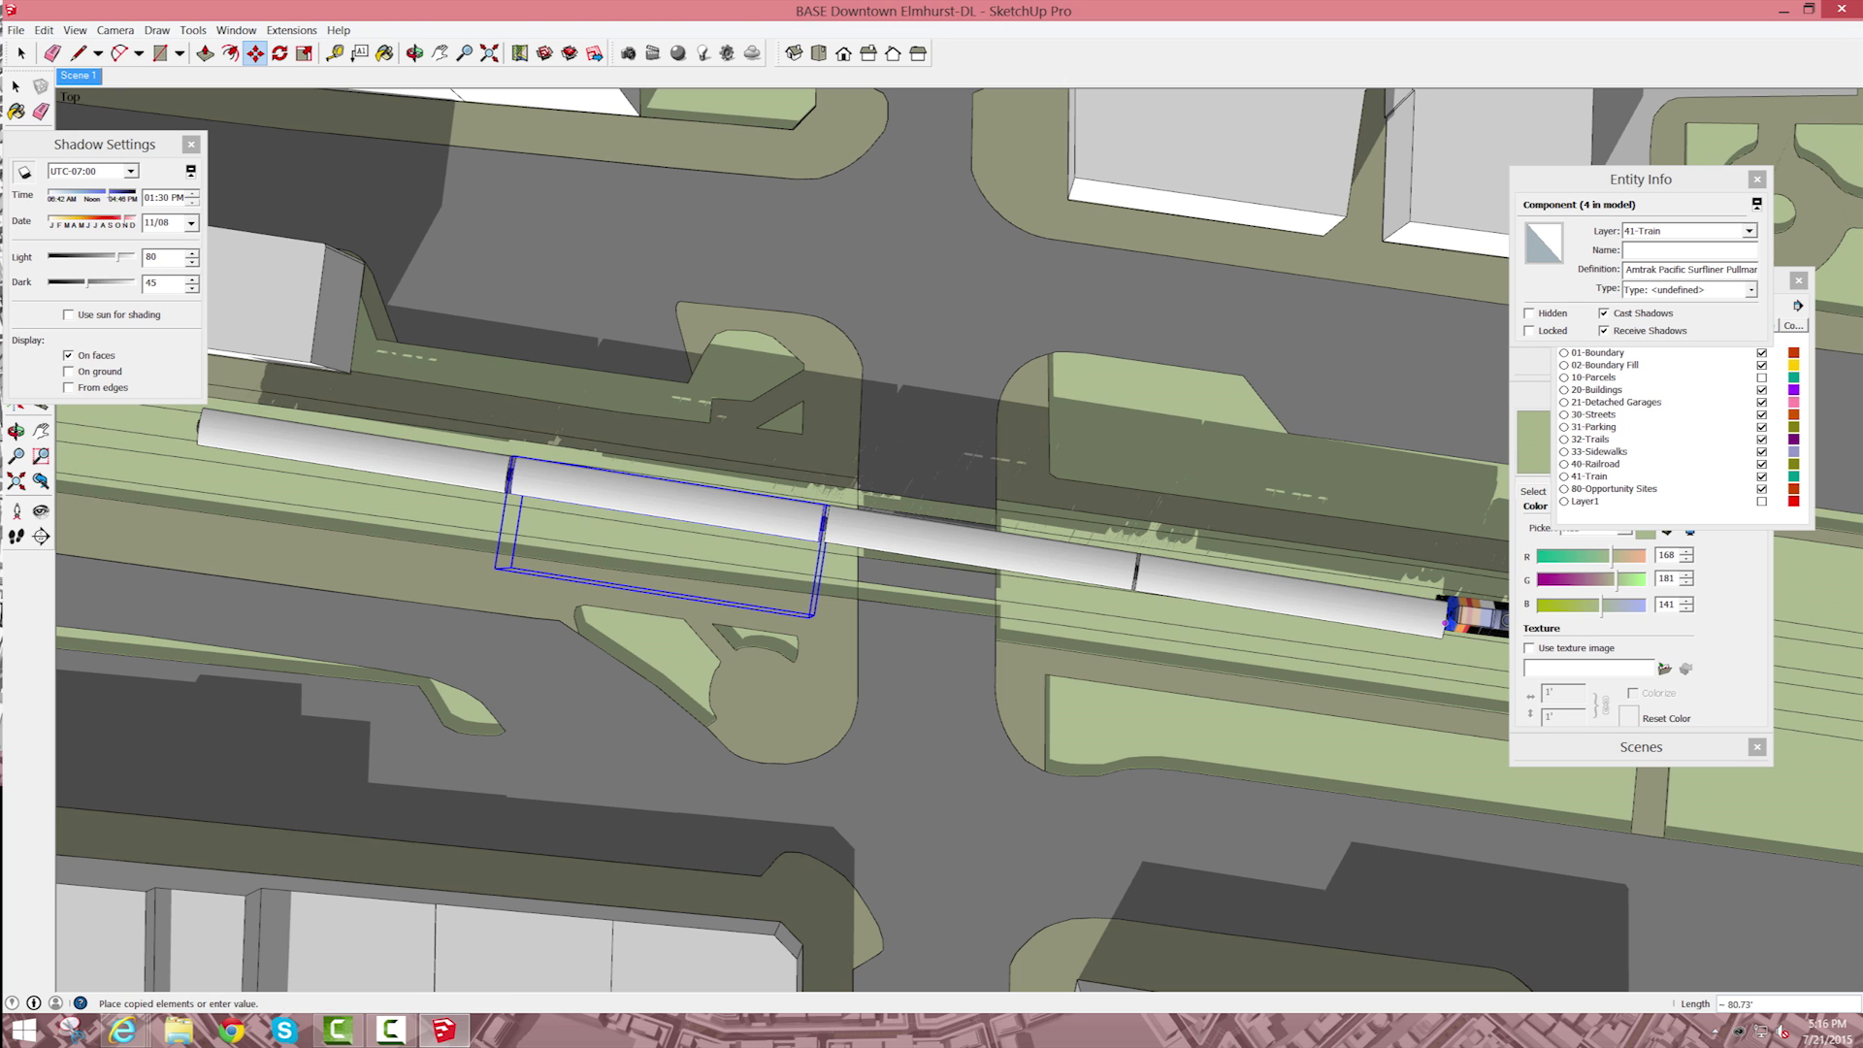
left_click(1138, 574)
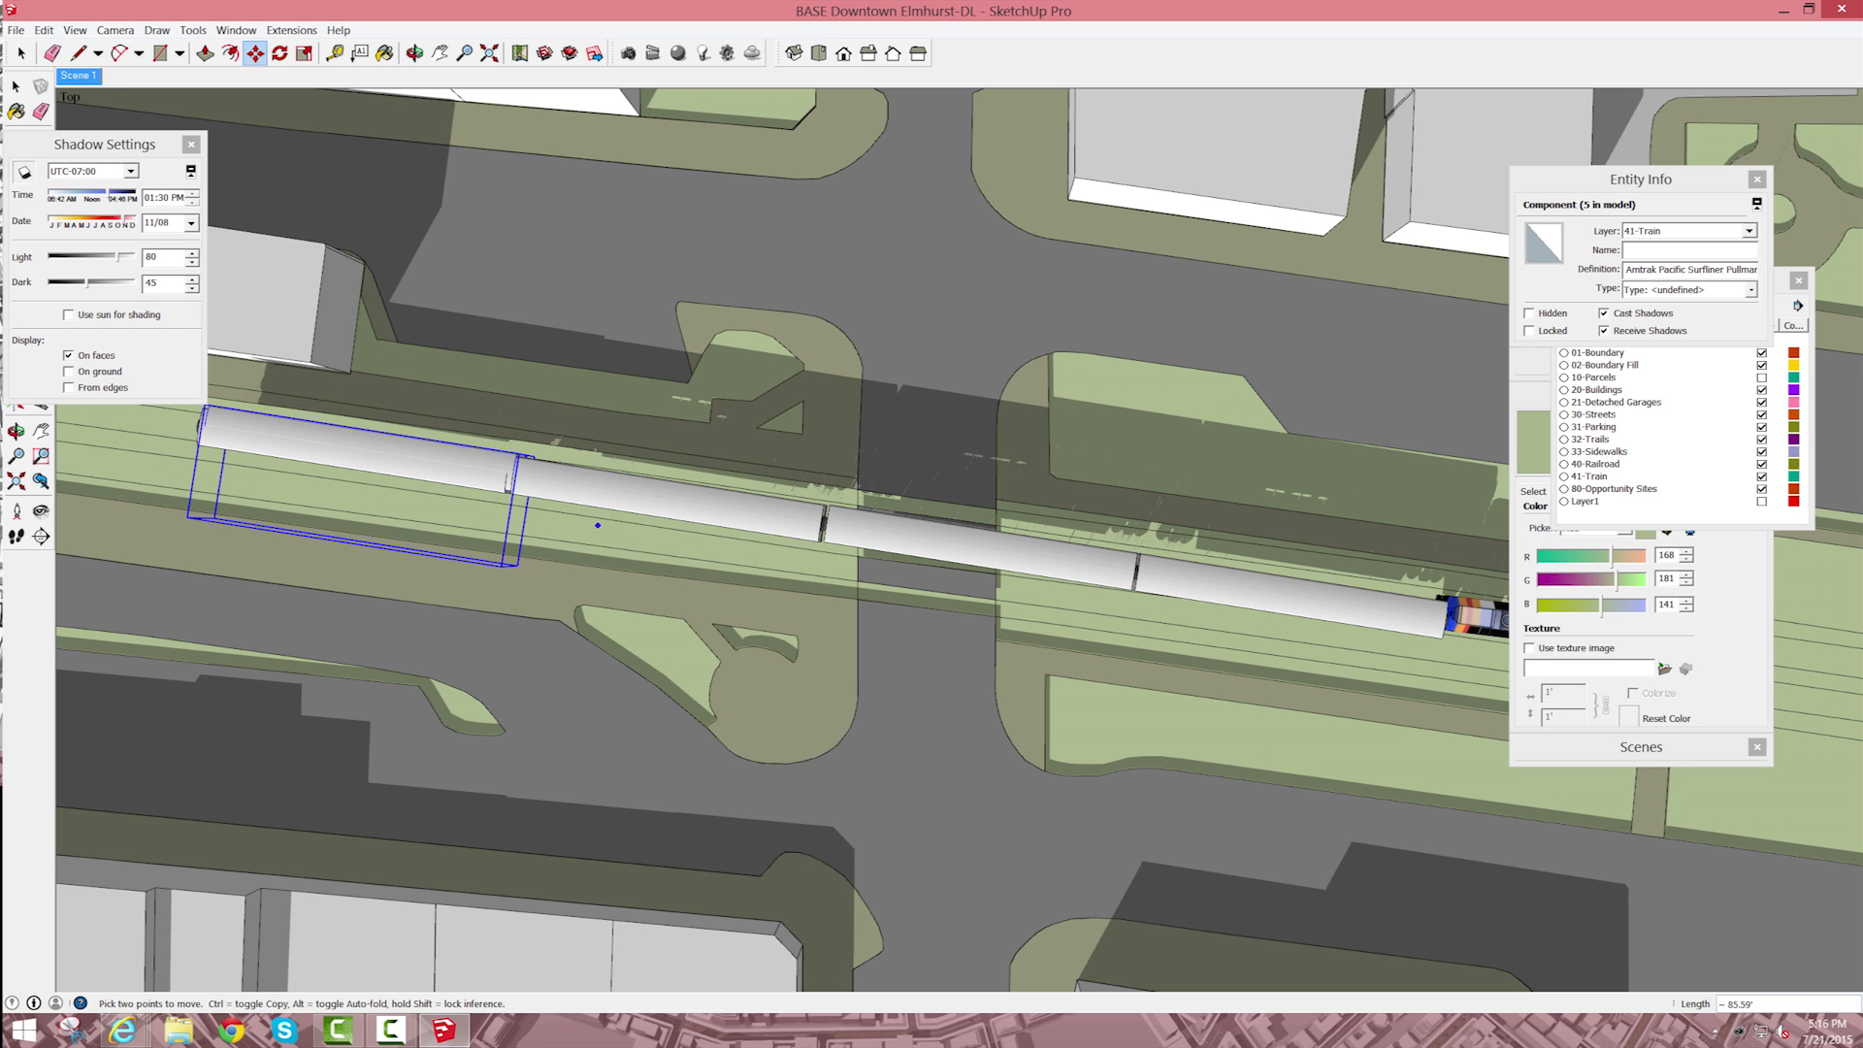
key("ctrl+z")
Step: Copy the rearmost passenger car one car length backward along the track, using matching corner endpoints of neighbouring cars for the spacing
key("space")
left_click(369, 452)
key("m")
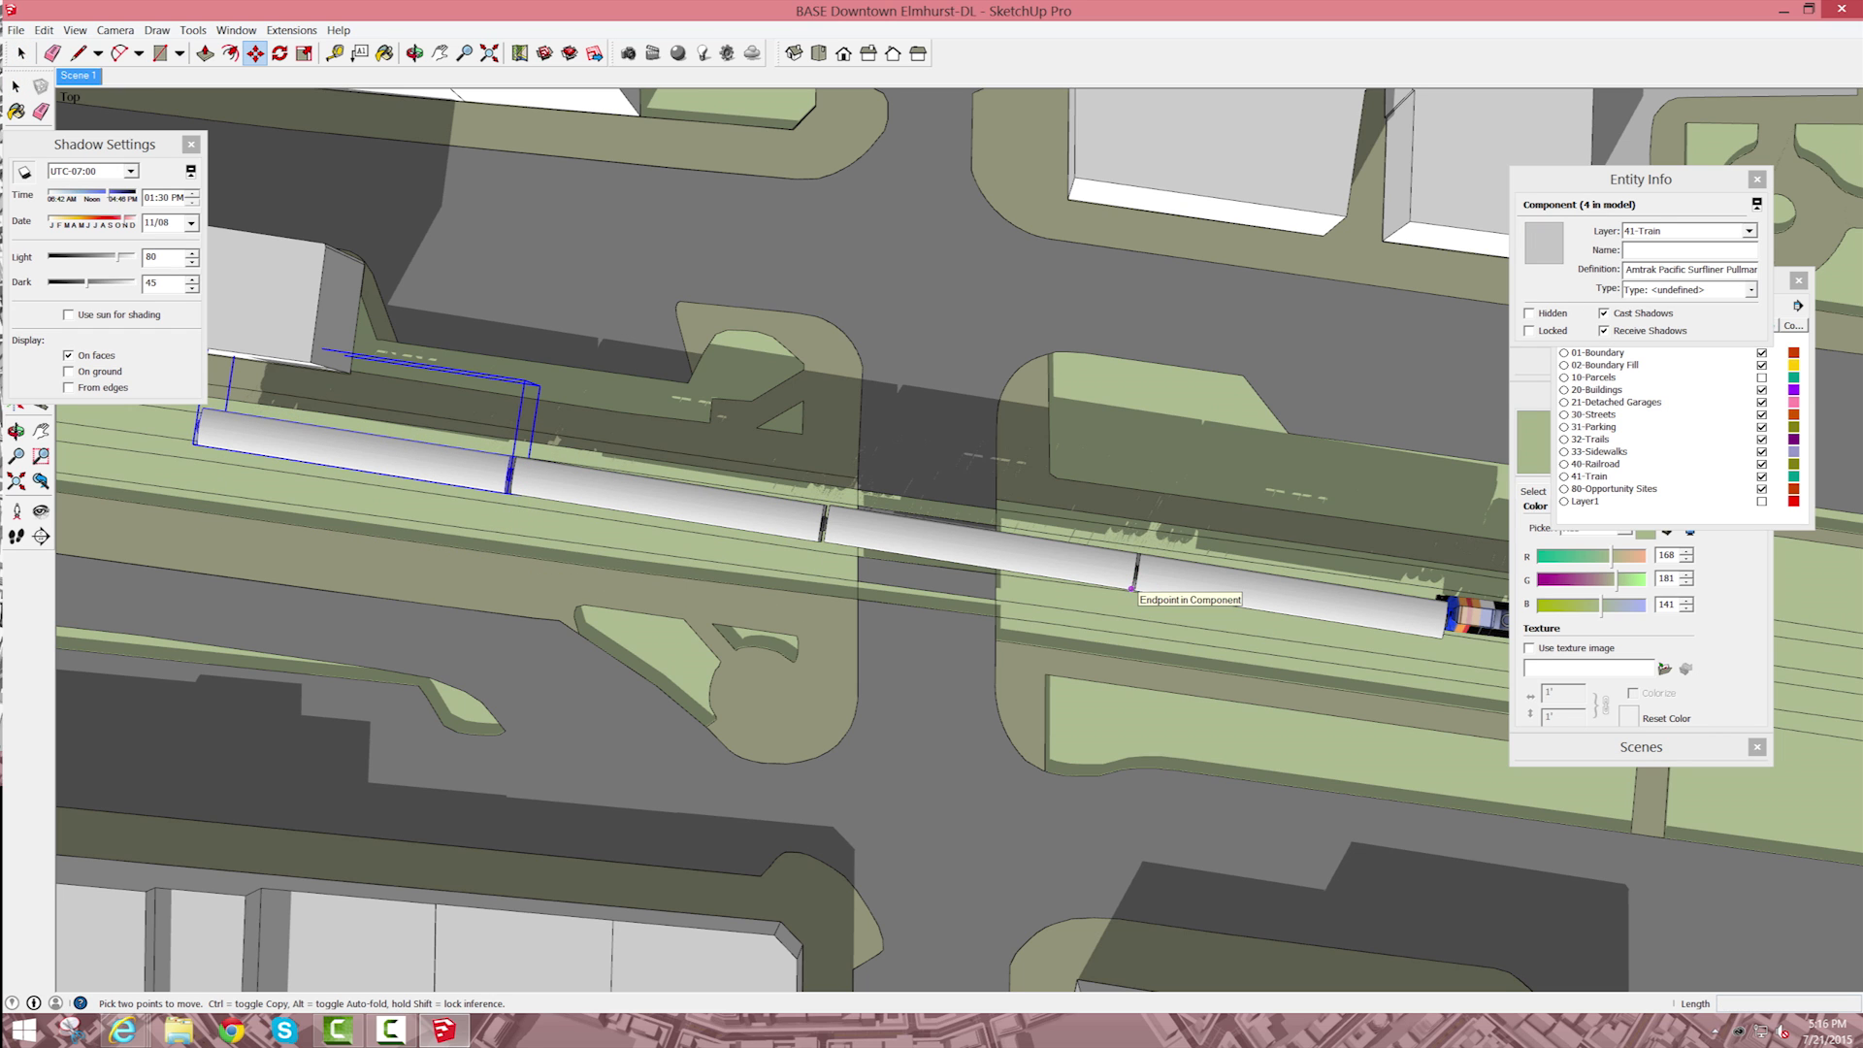
left_click(1132, 588)
key("ctrl")
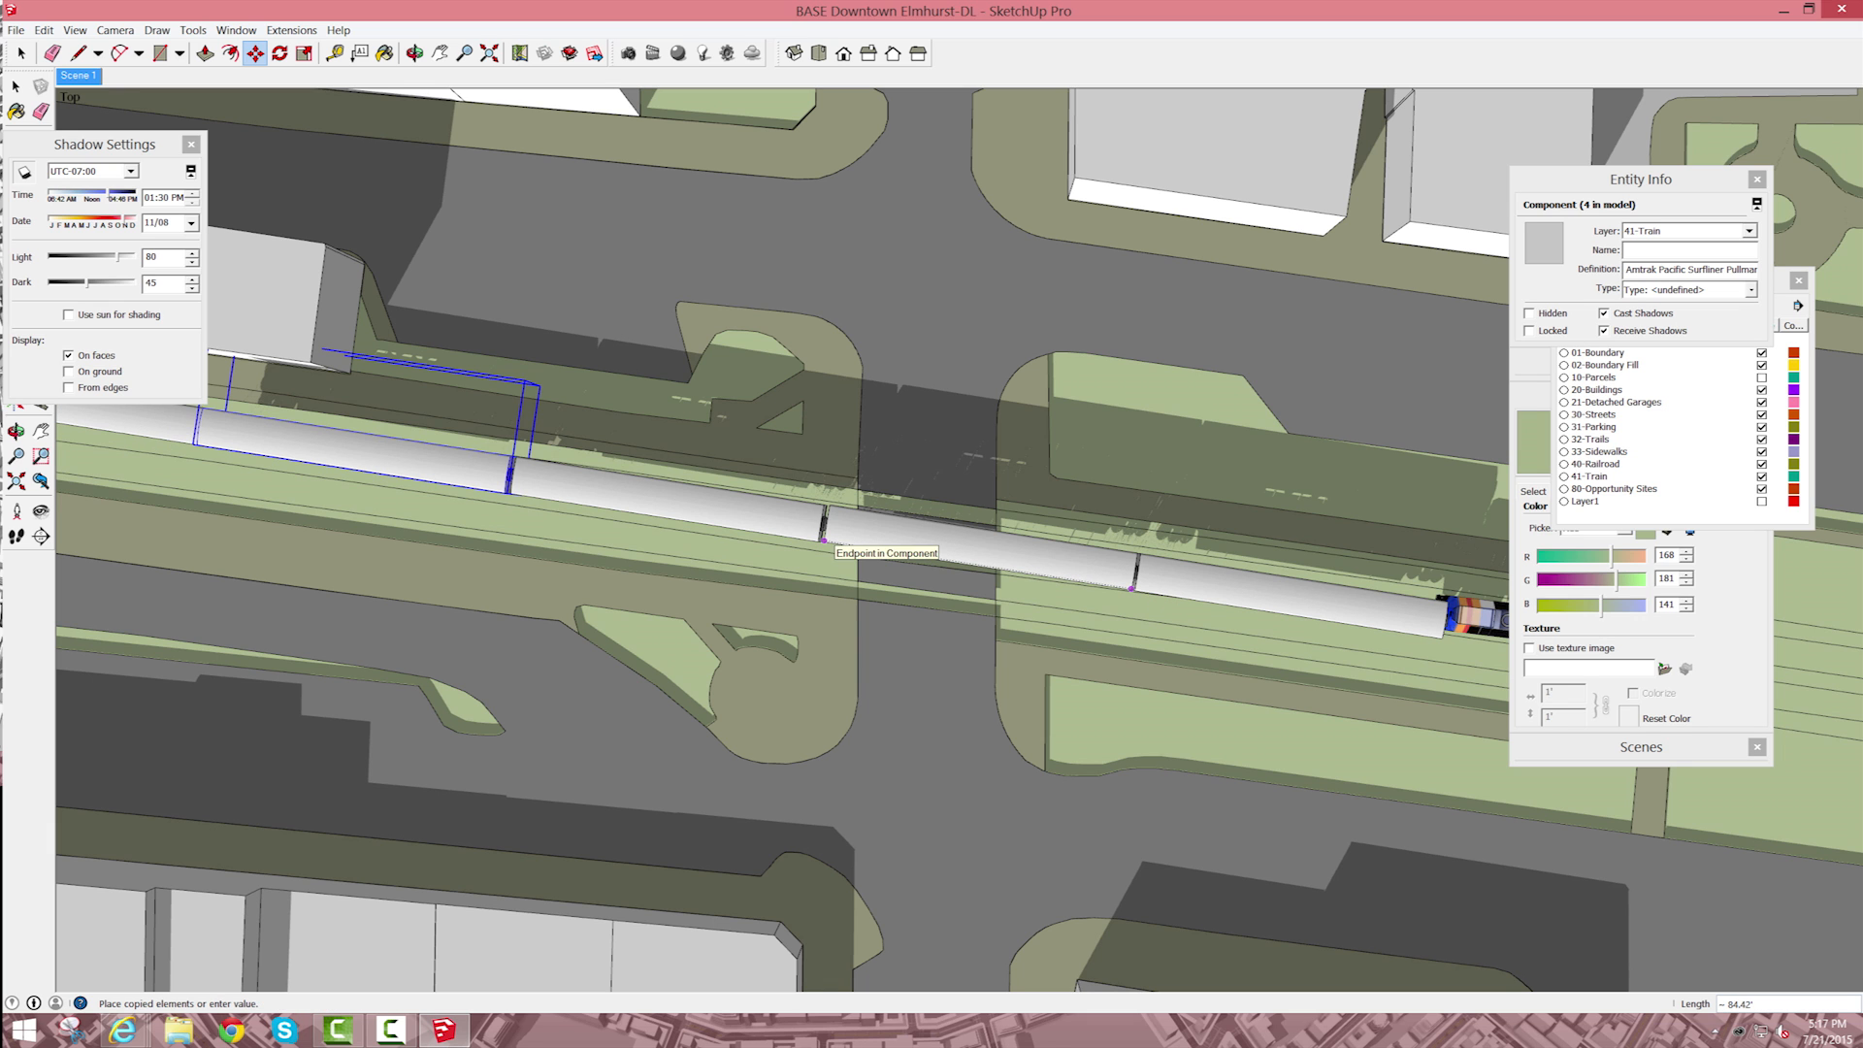
scroll(823, 540, "up", 4)
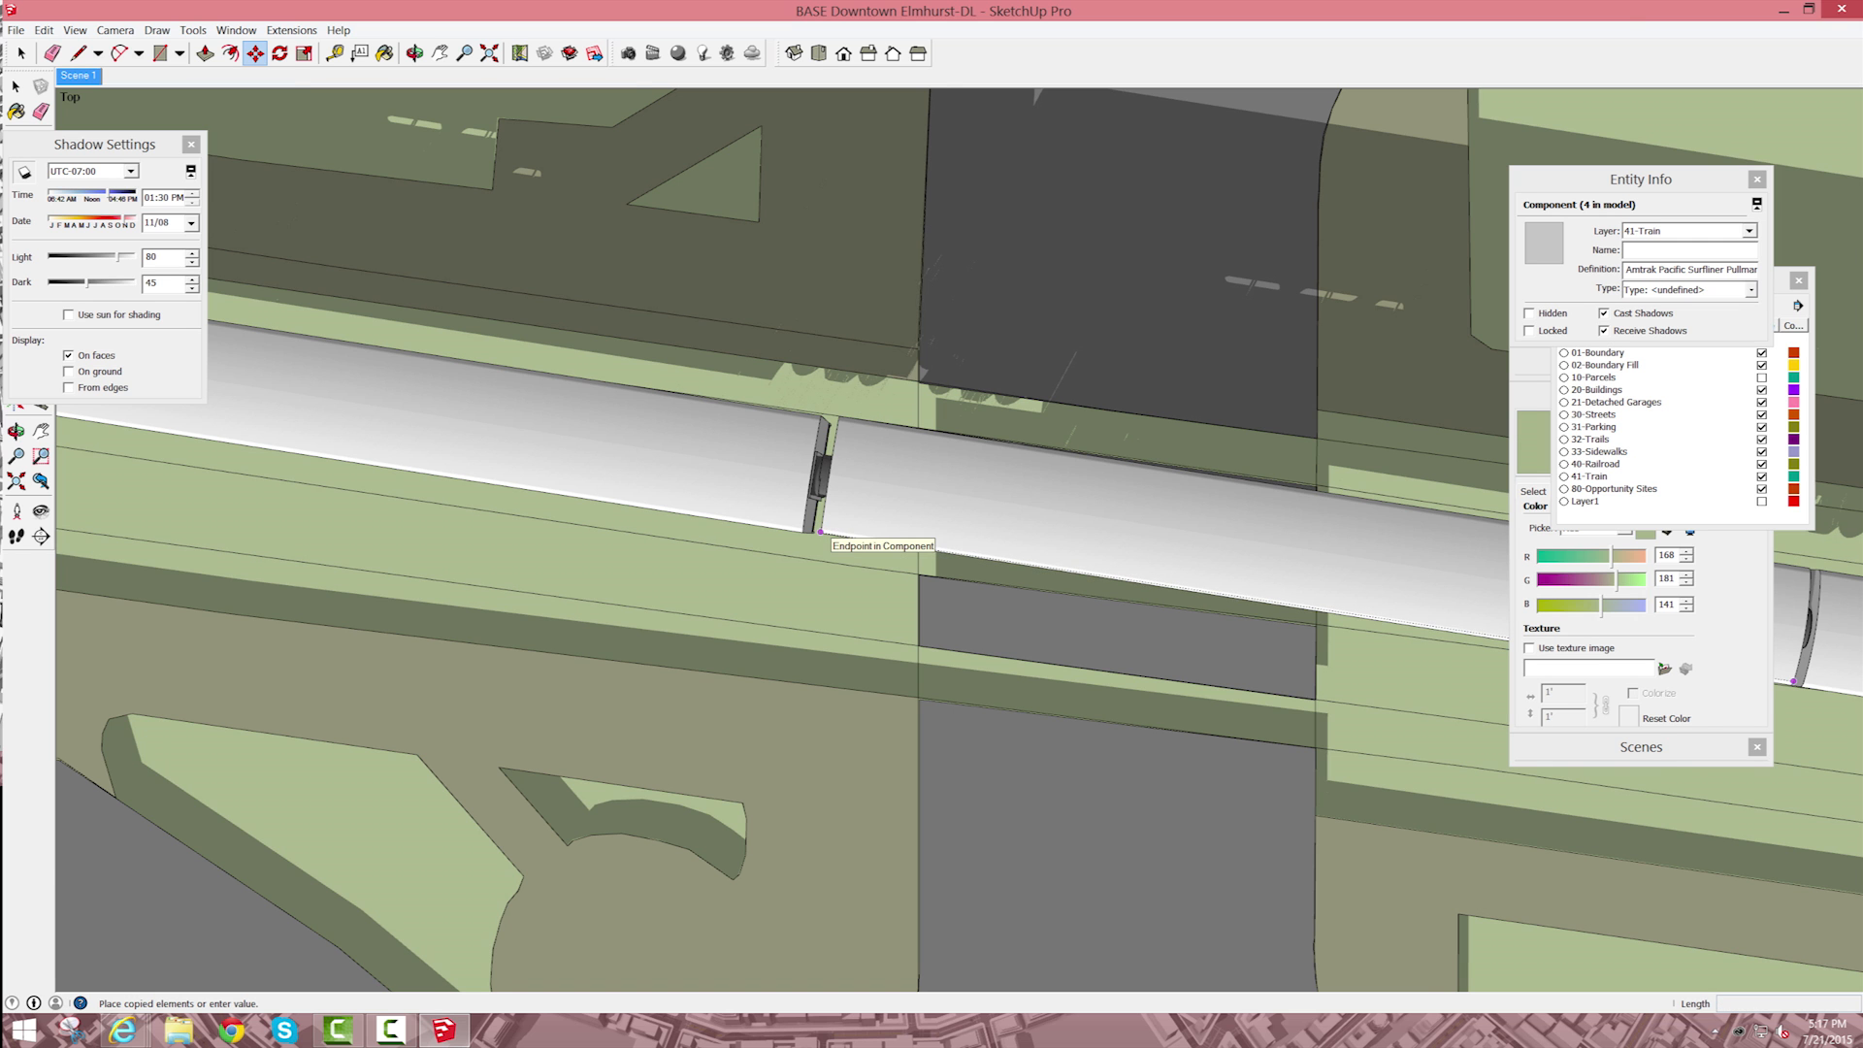
left_click(820, 531)
scroll(820, 531, "up", 3)
scroll(820, 532, "down", 1)
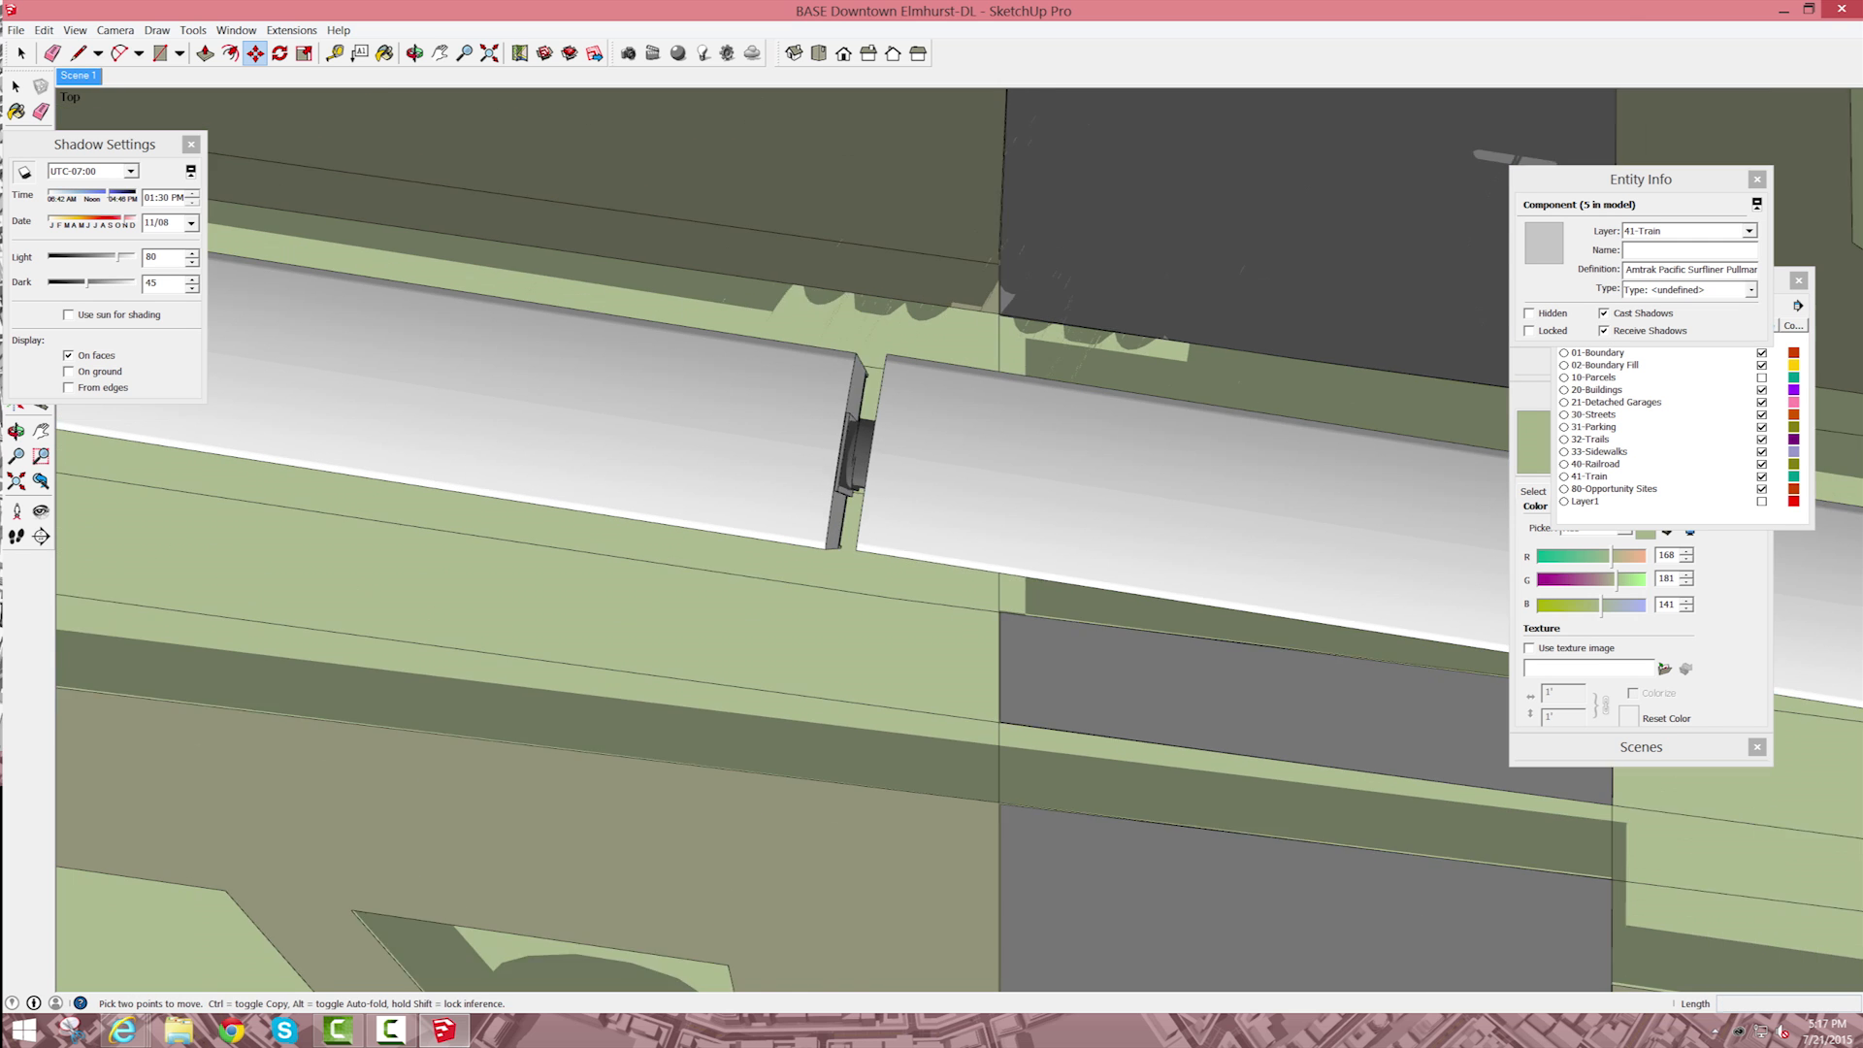
scroll(820, 532, "down", 5)
key("space")
scroll(1113, 637, "down", 3)
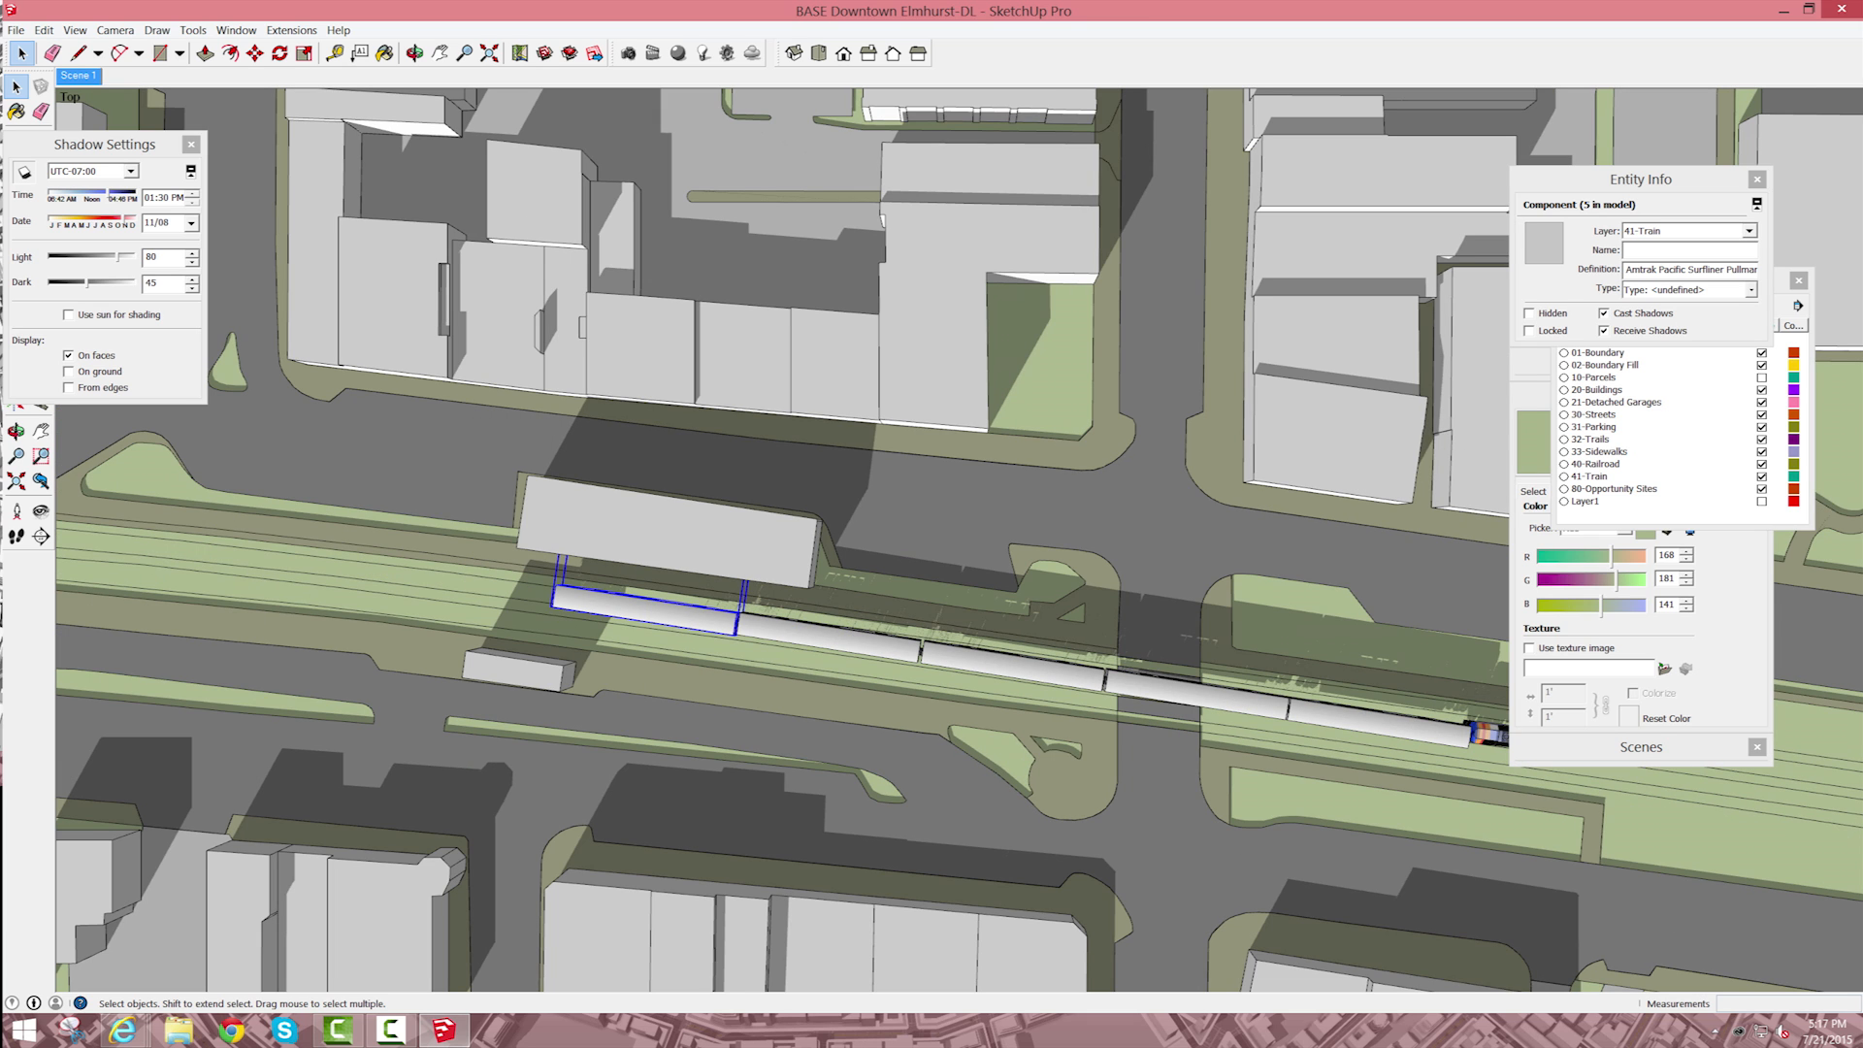
Step: Select the second-to-last passenger car and undo the most recent edits
left_click(831, 638)
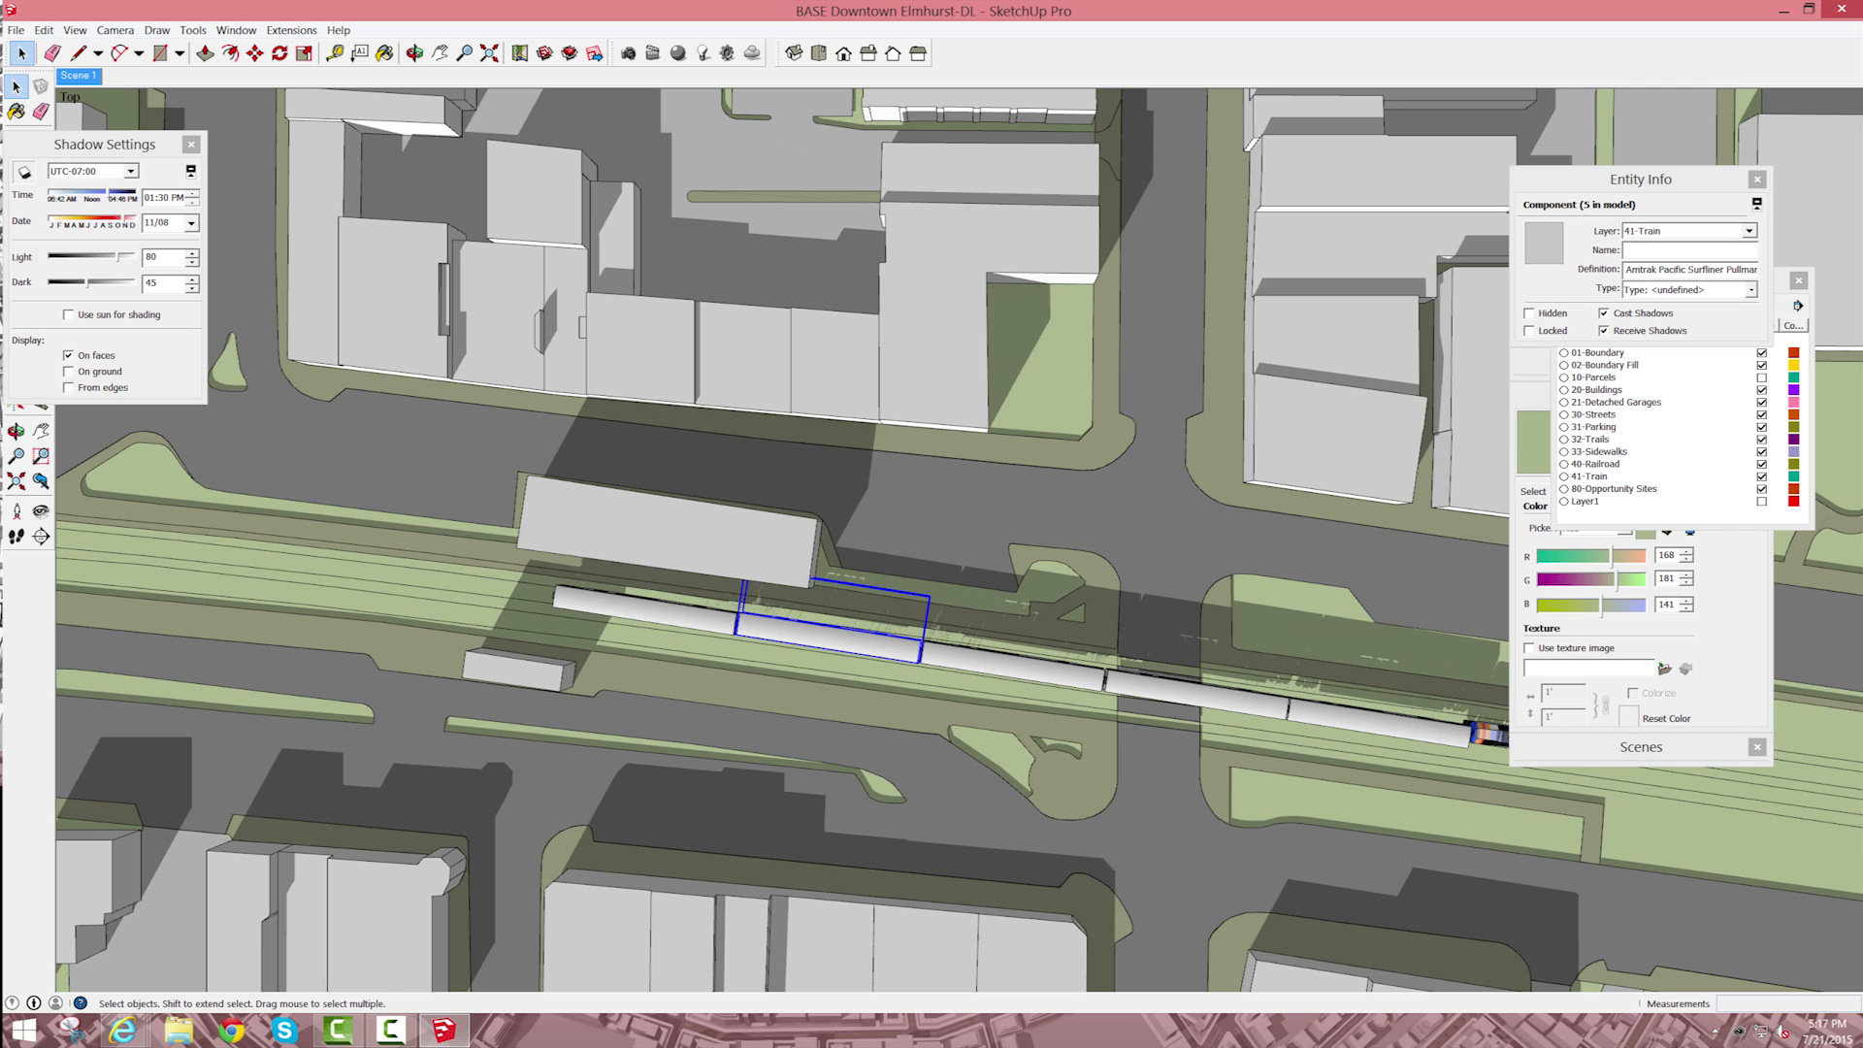
key("ctrl+z")
key("ctrl+z")
key("ctrl+z")
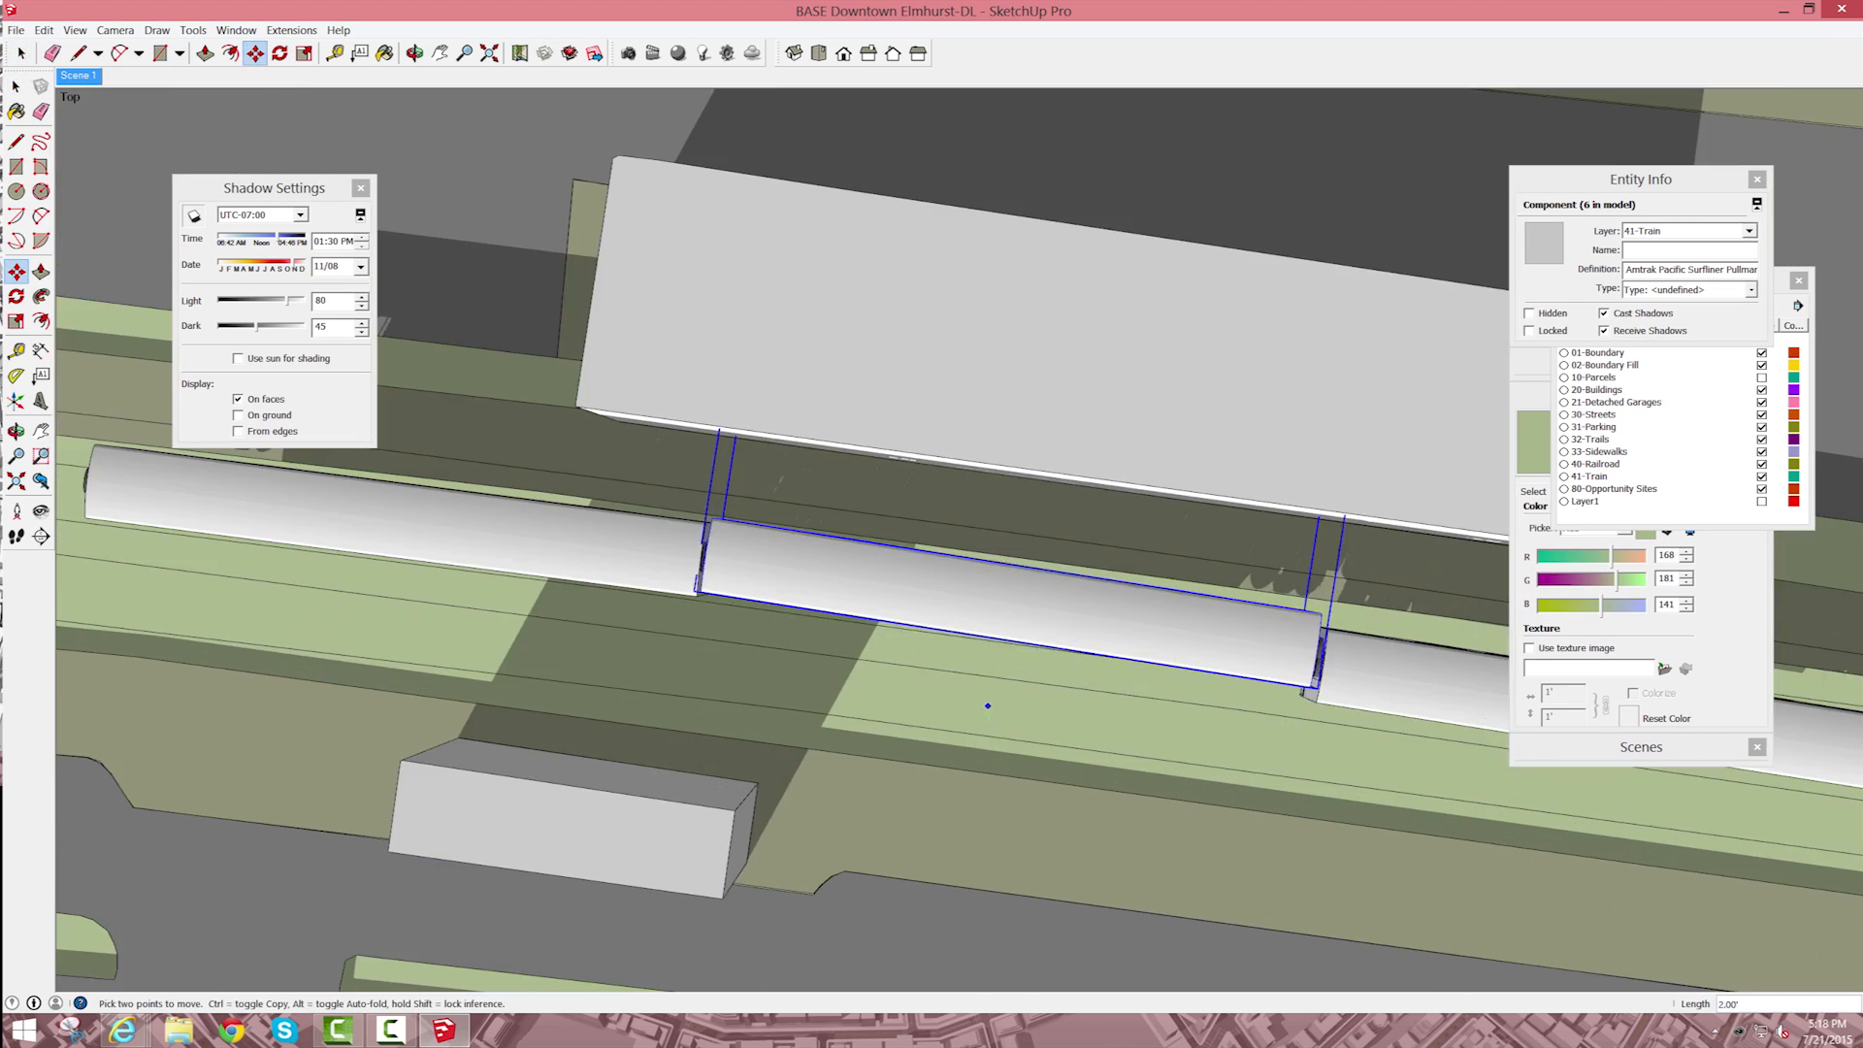
key("q")
left_click(1231, 618)
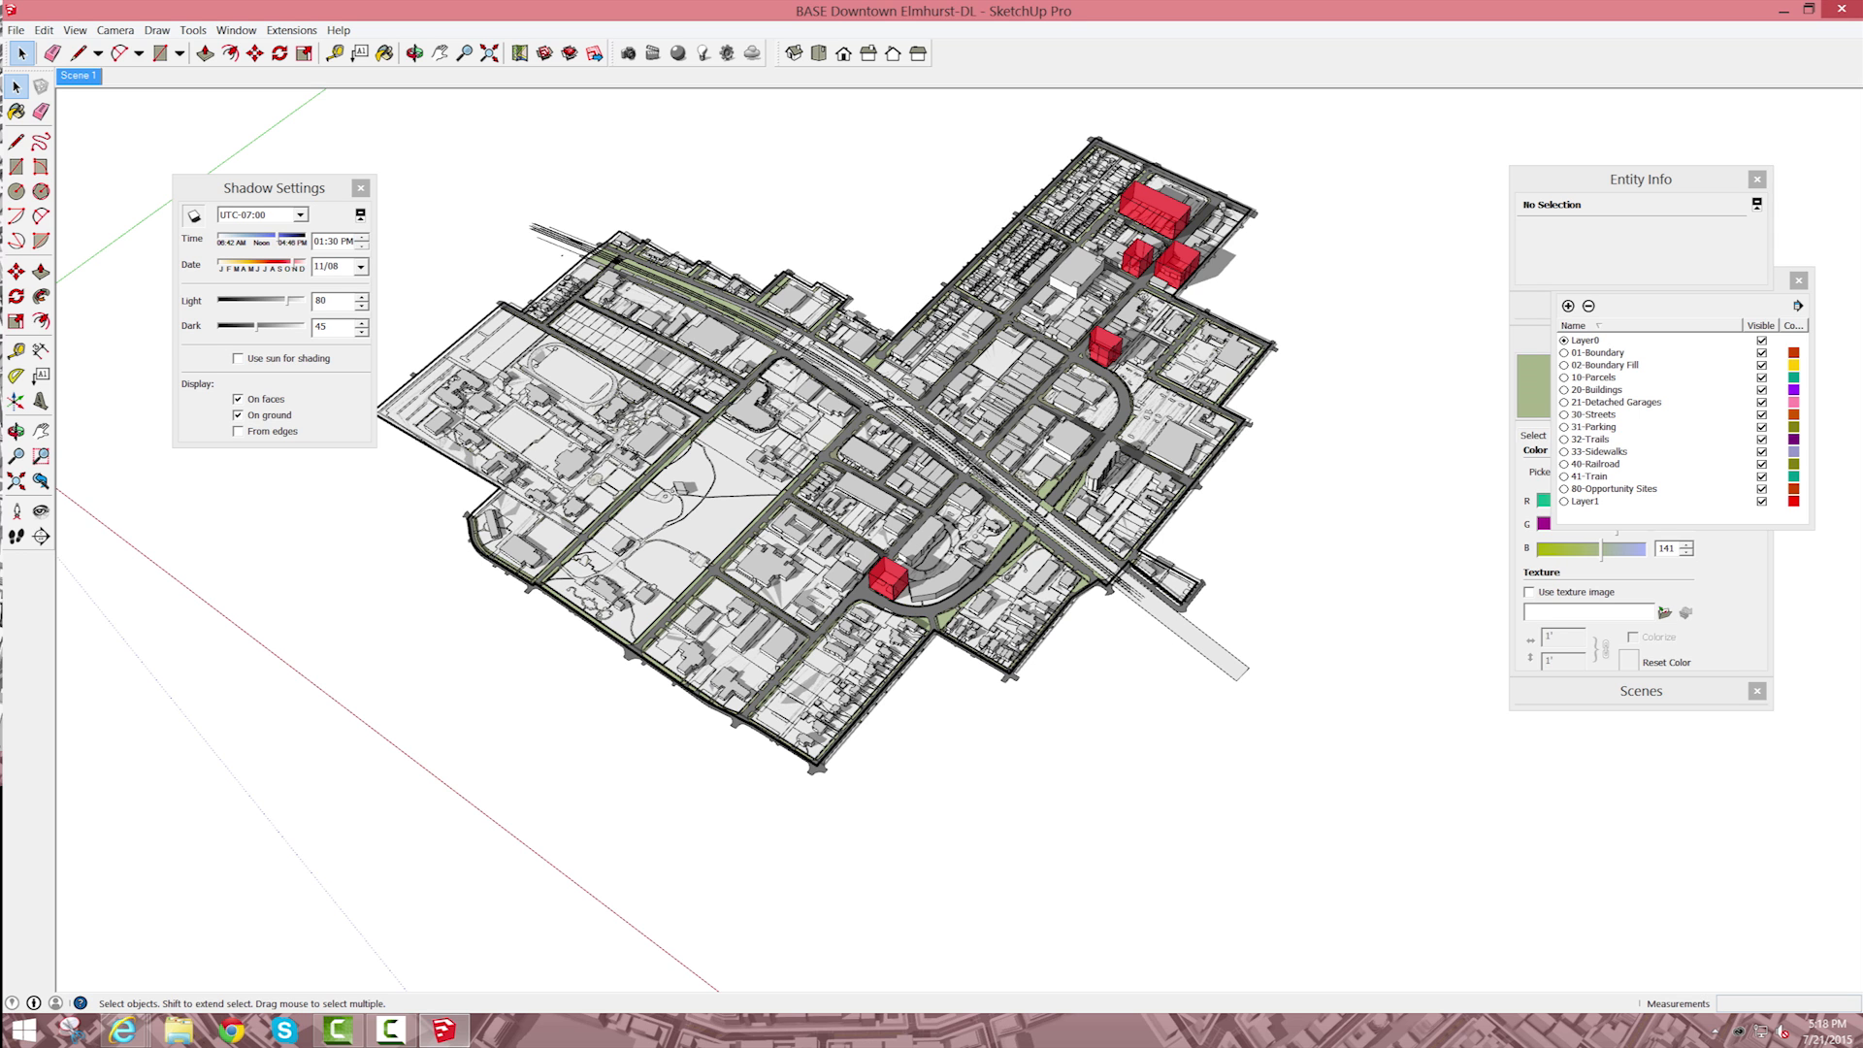
Step: Hide the 10-Parcels layer and update Scene 1 with the new layer visibility
scroll(1019, 524, "up", 6)
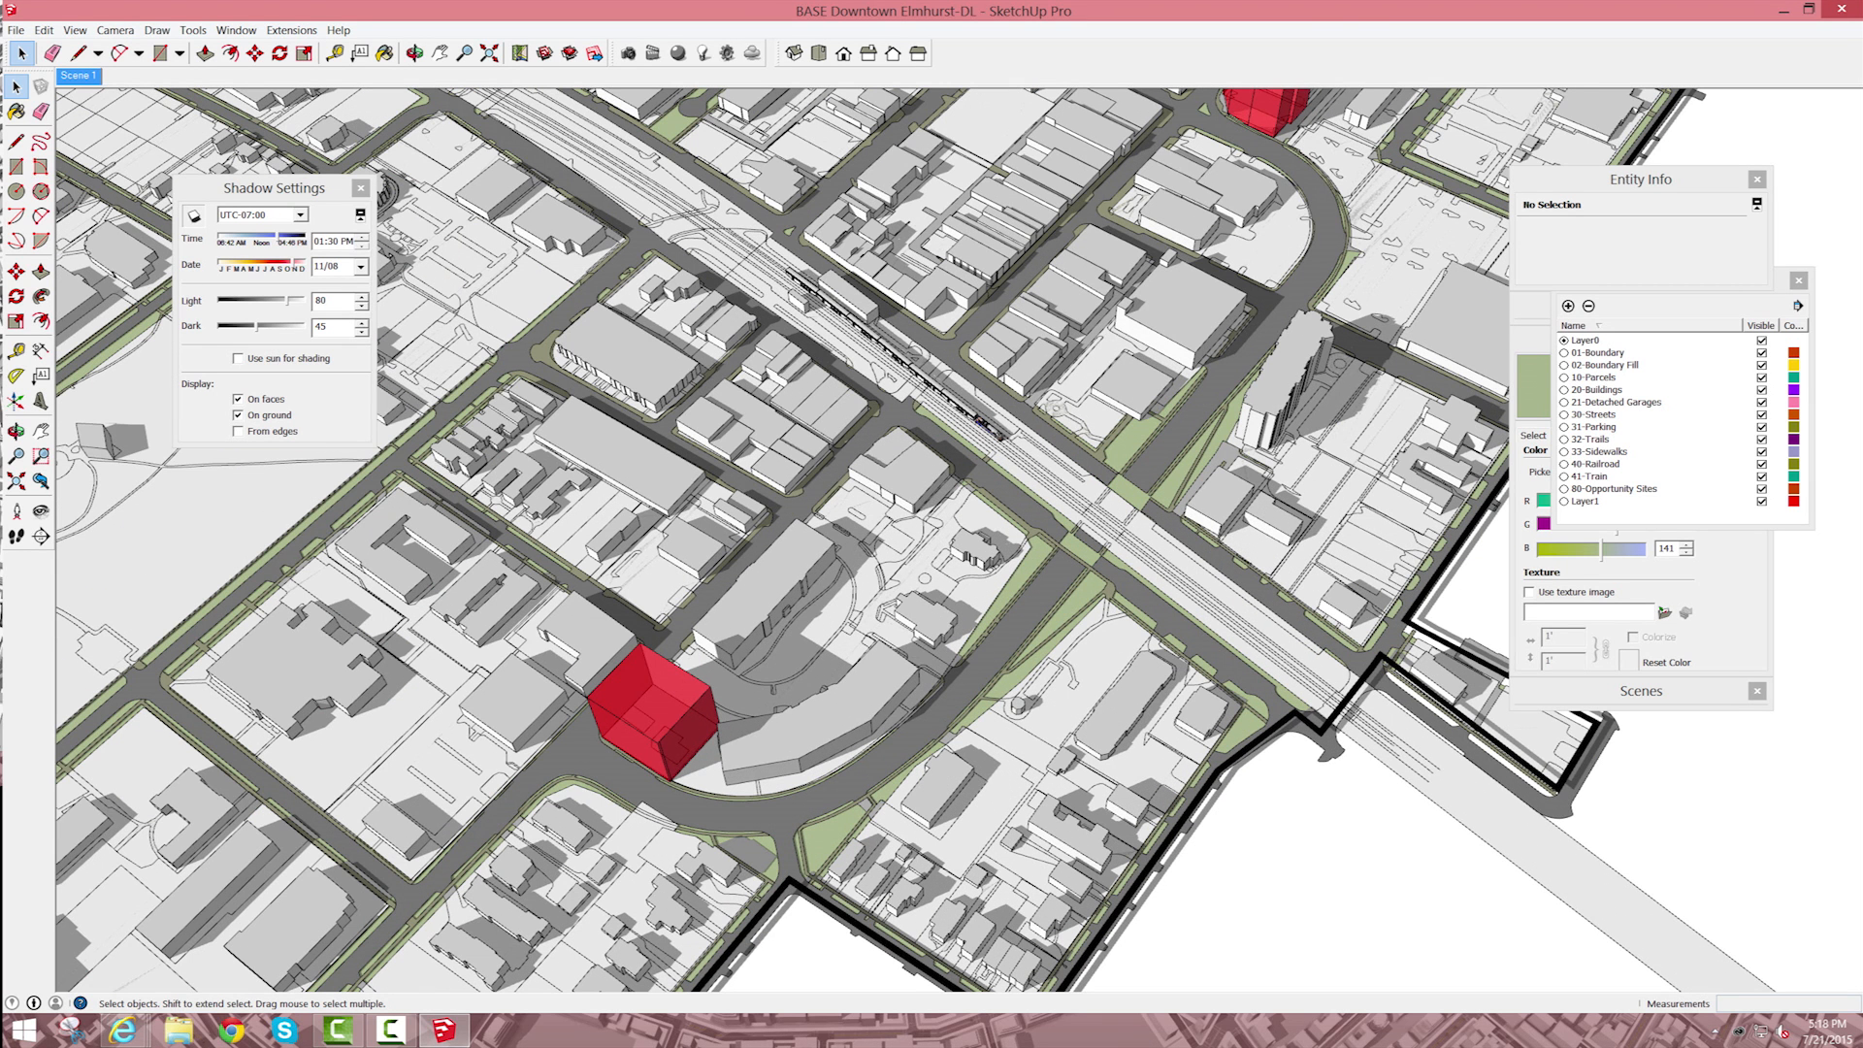
left_click(1762, 377)
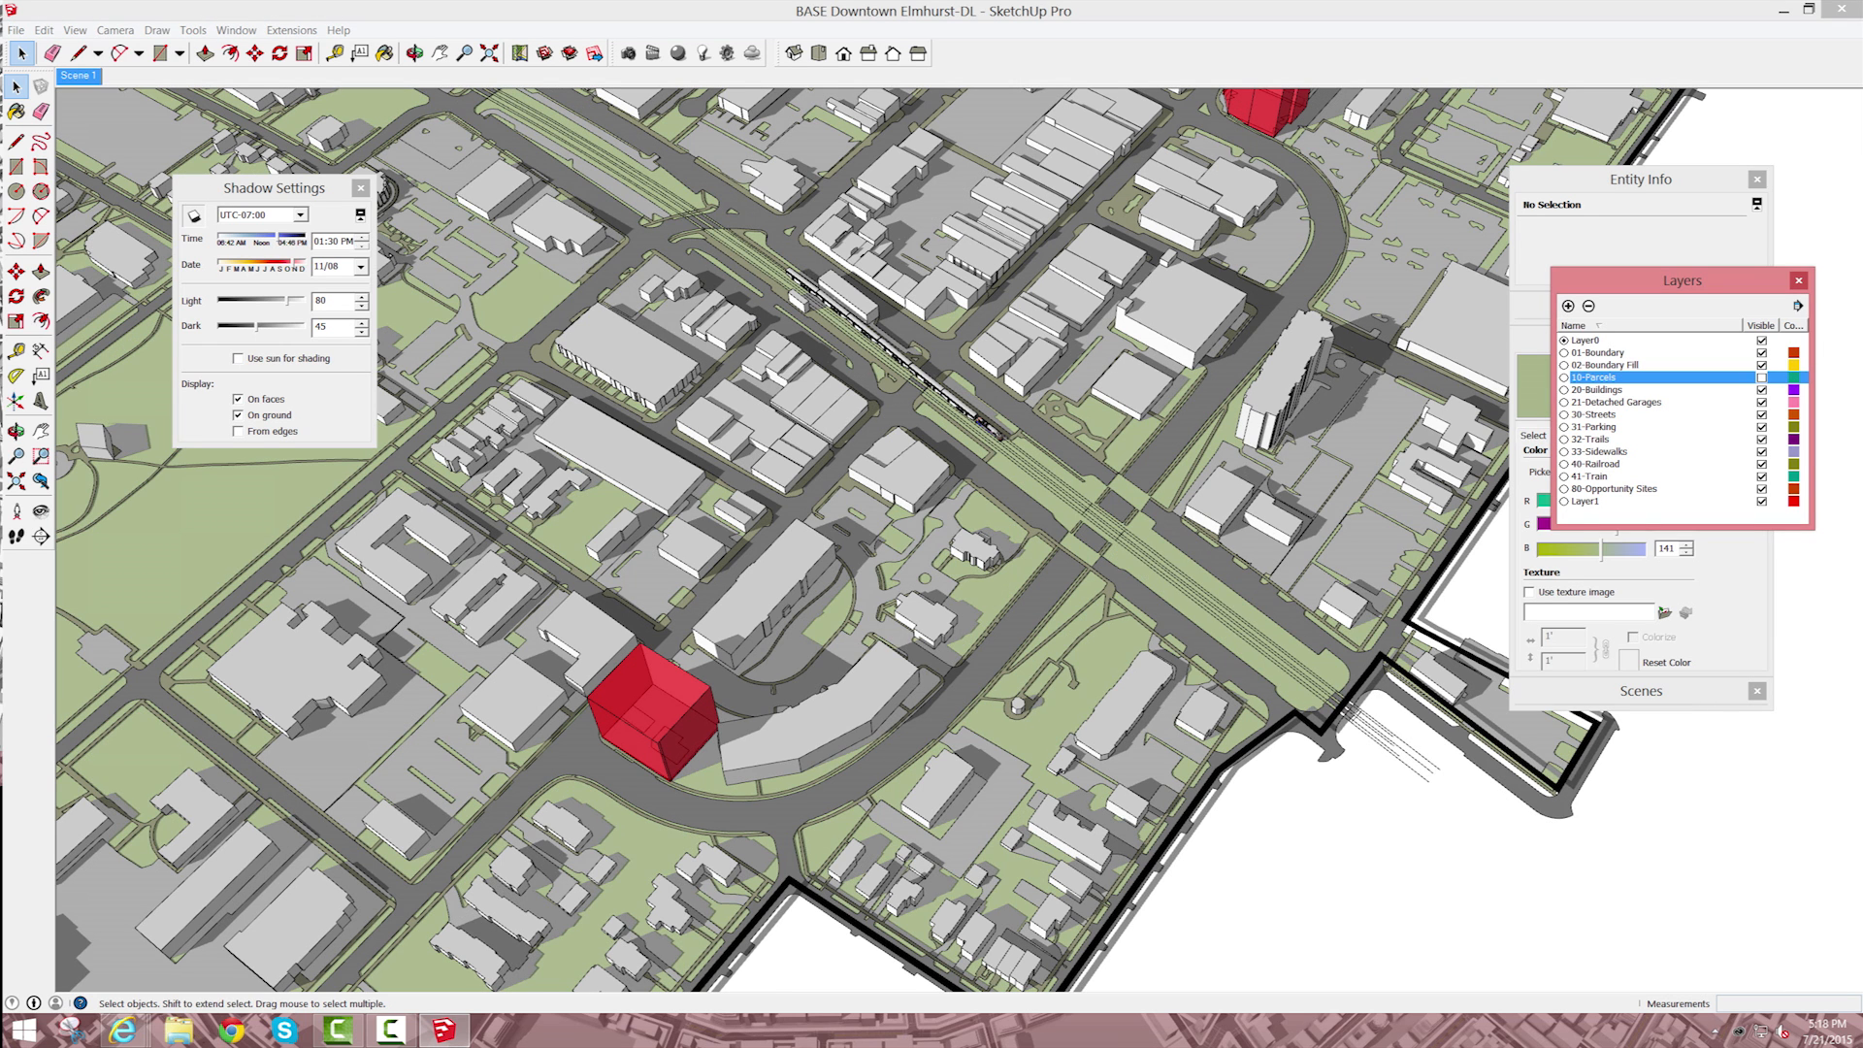
right_click(78, 76)
left_click(122, 144)
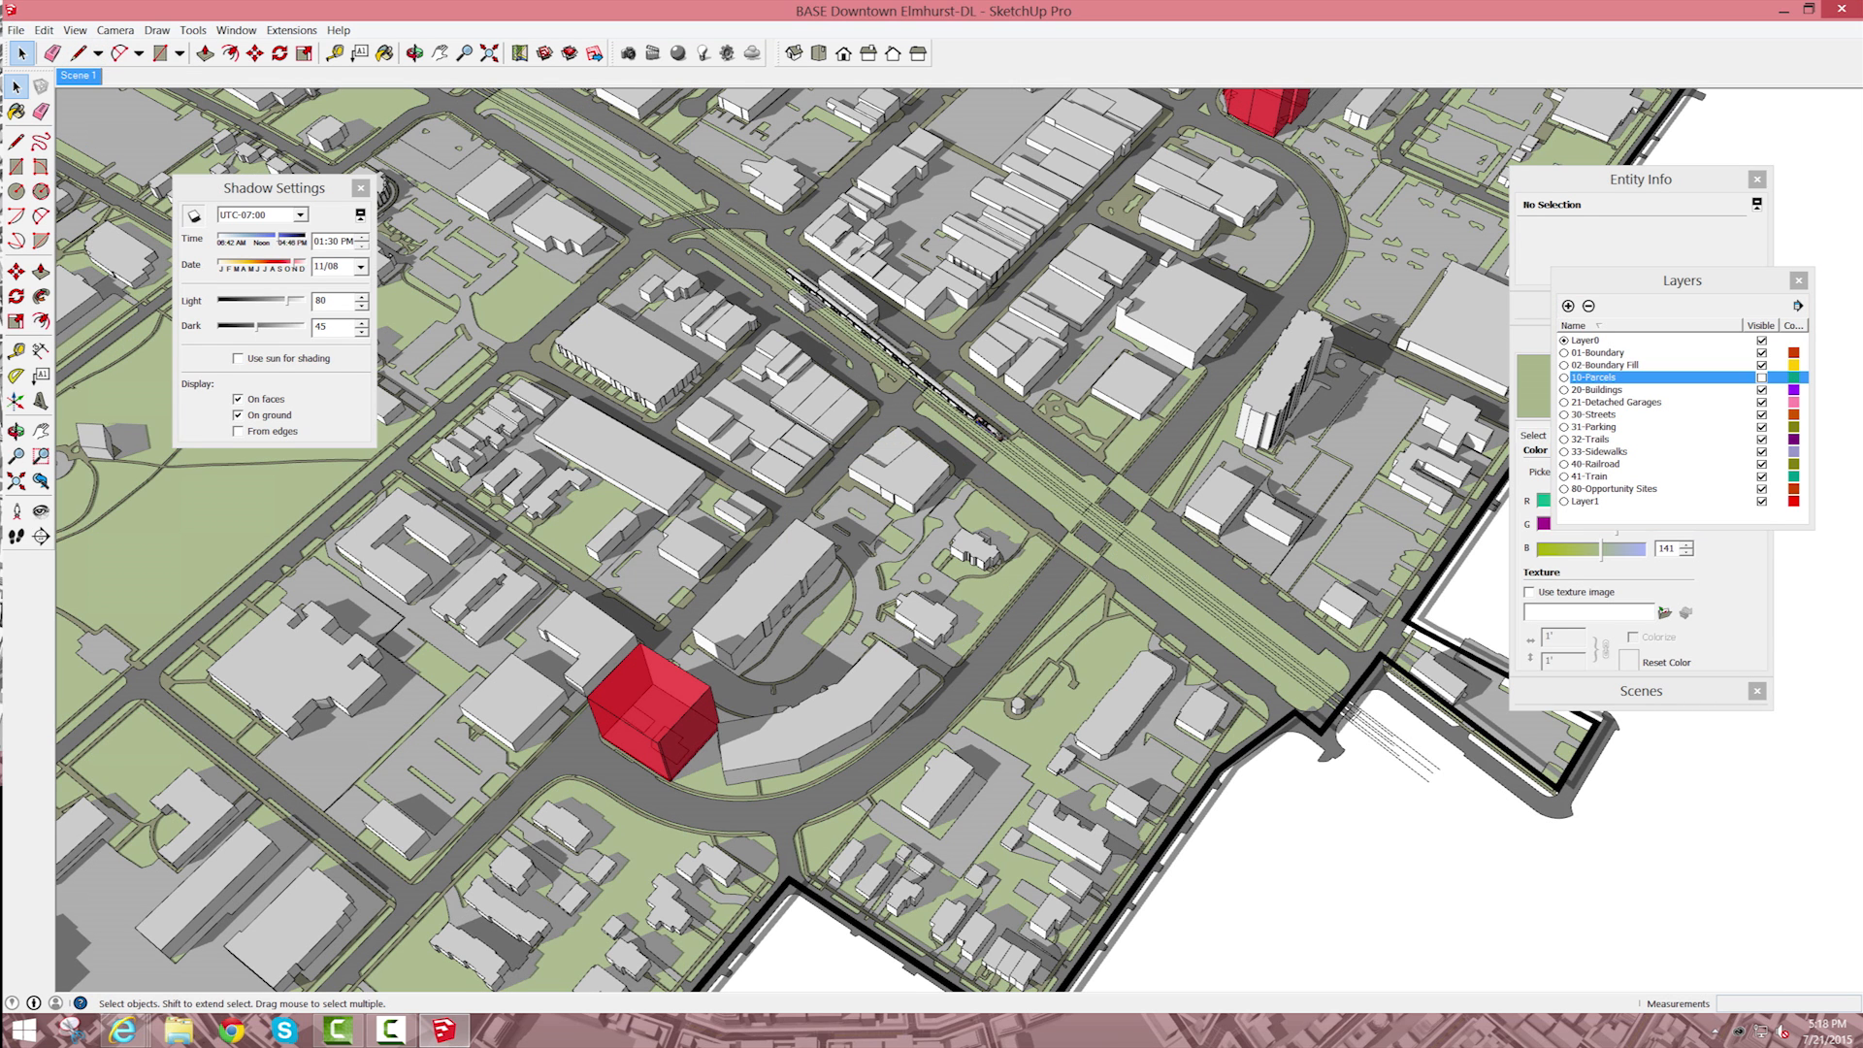
Step: Group the locomotive with all six passenger cars and assign the group to the 41-Train layer
scroll(904, 359, "up", 6)
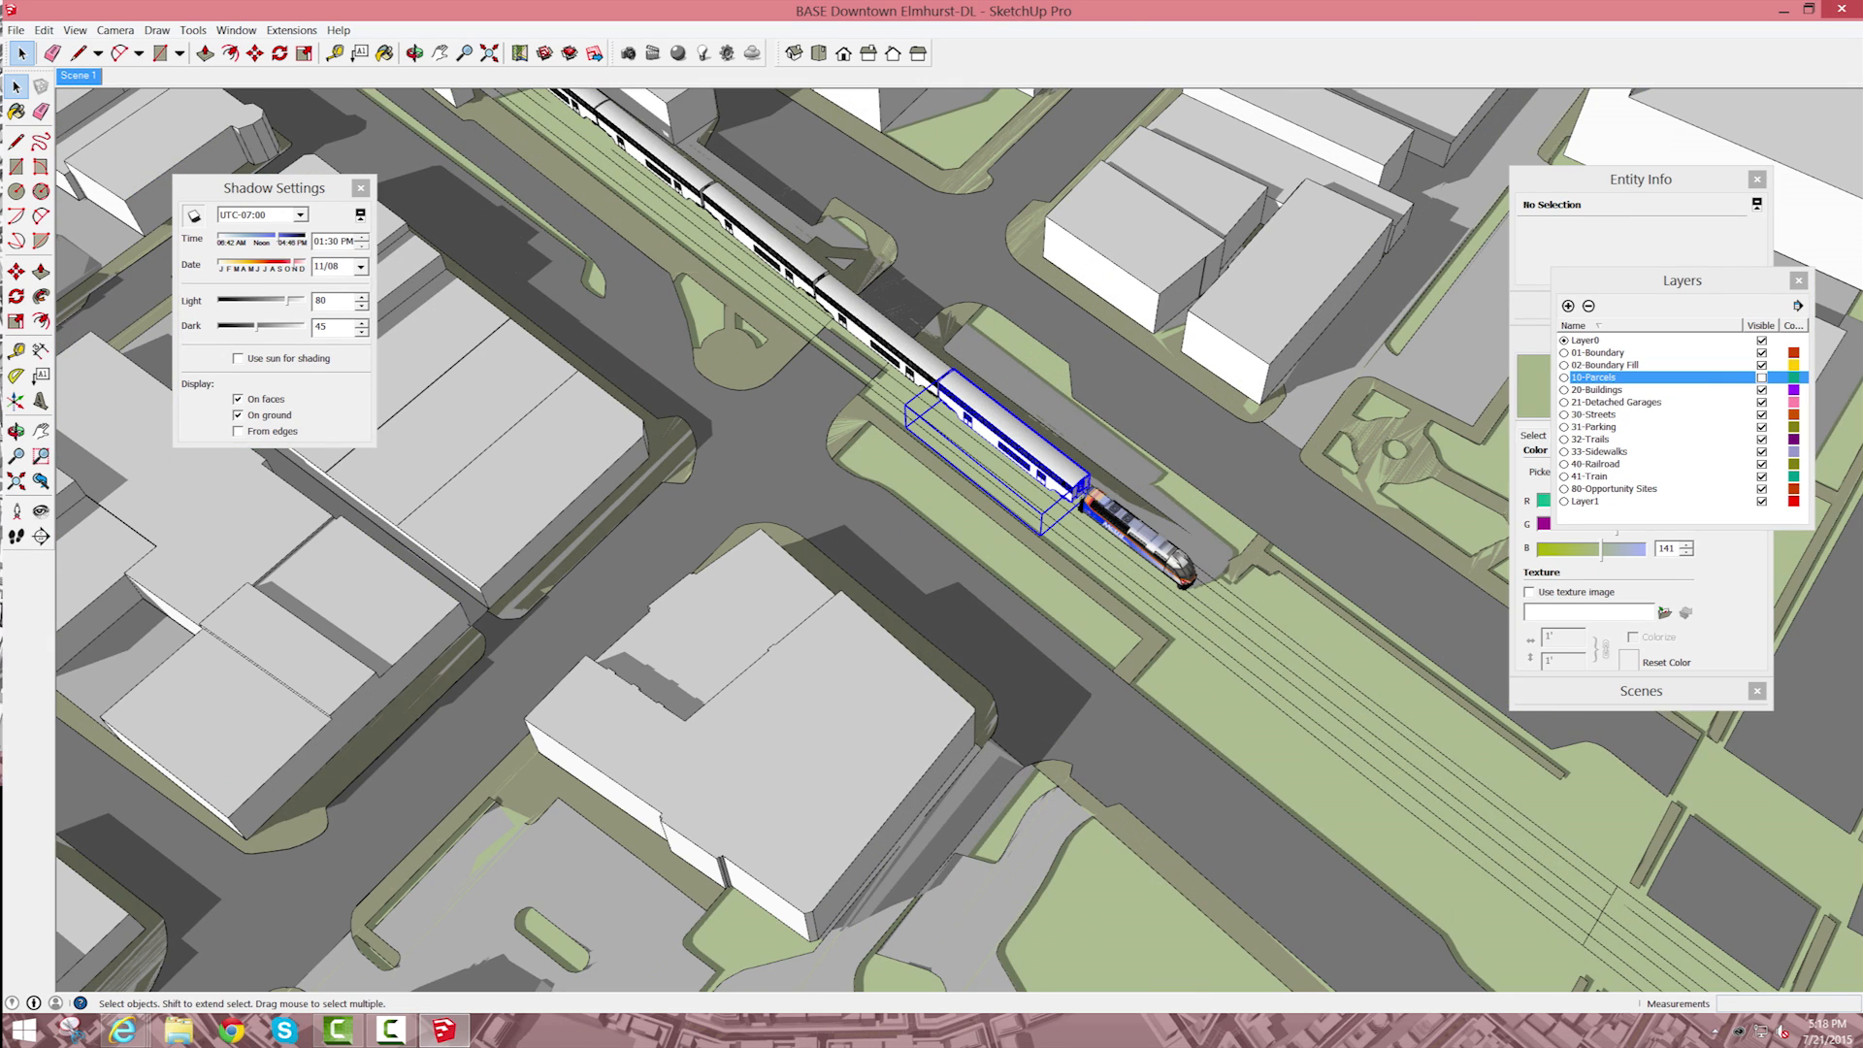
left_click(882, 328, "shift")
left_click(762, 233, "shift")
left_click(652, 145, "shift")
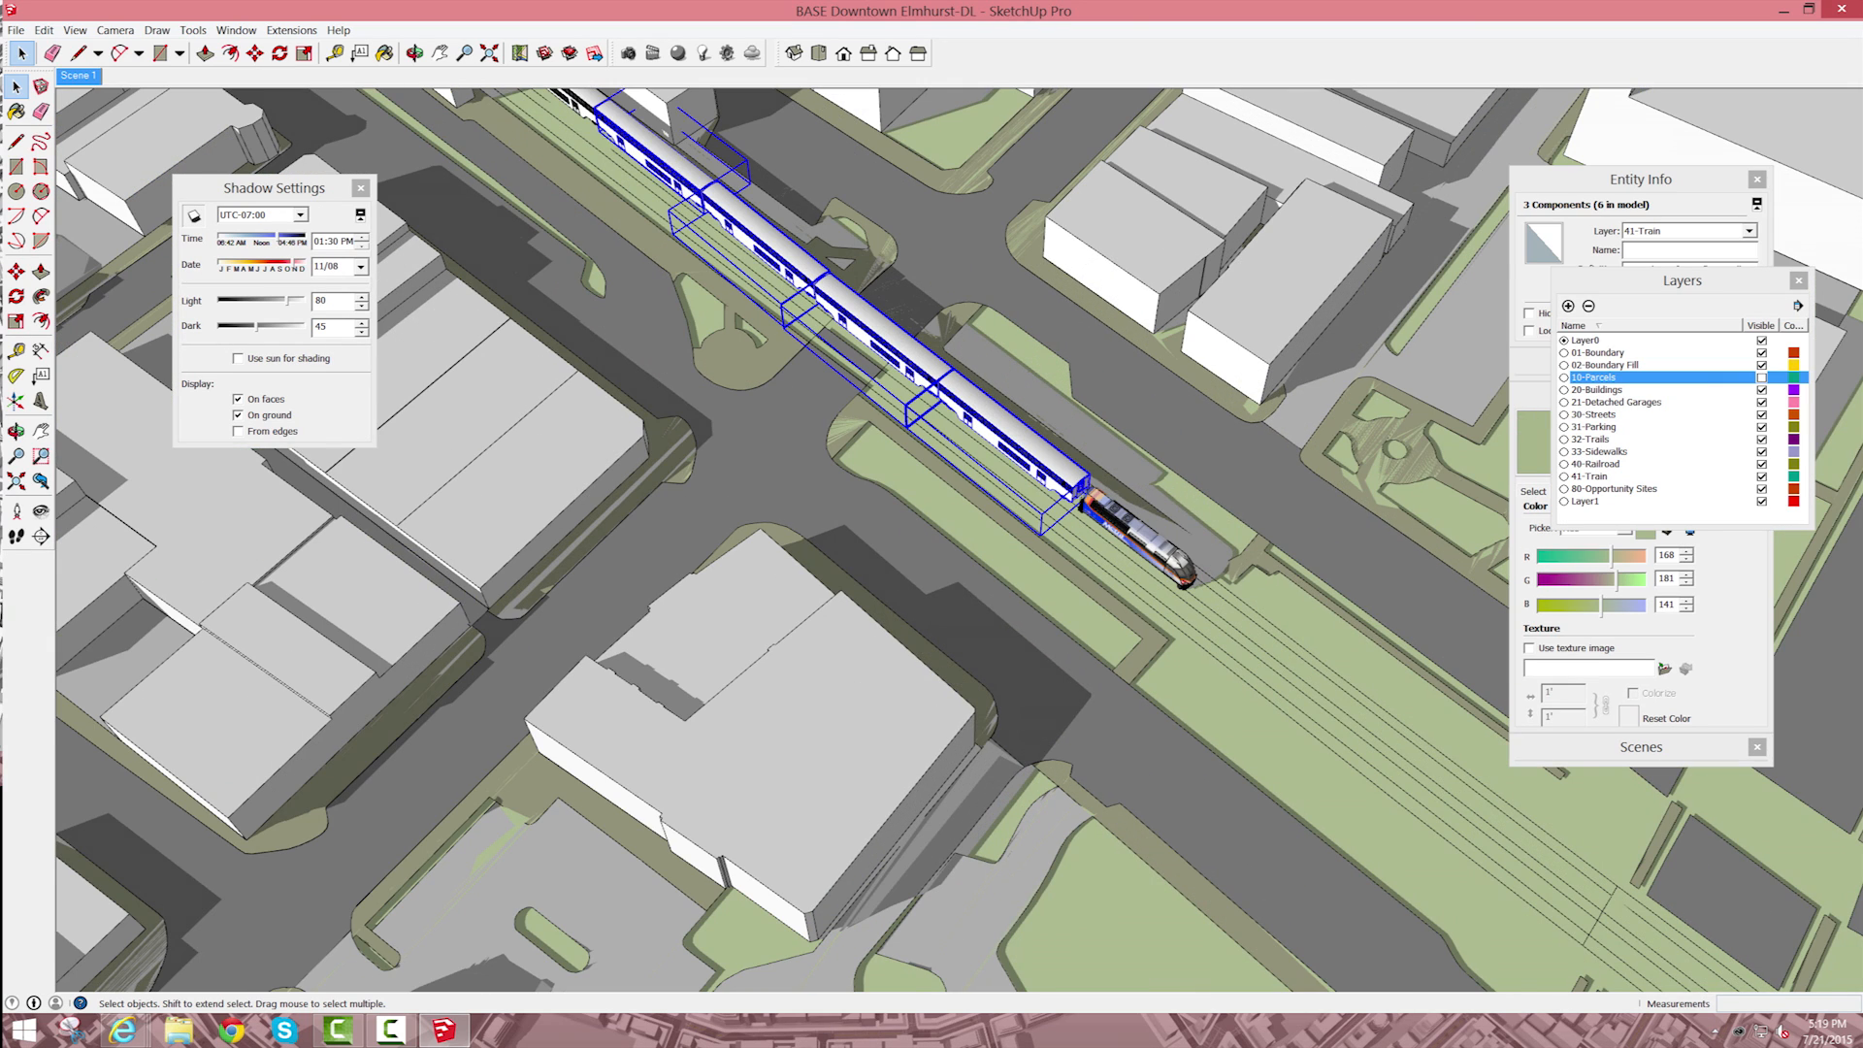
scroll(784, 361, "down", 2)
left_click(551, 114, "shift")
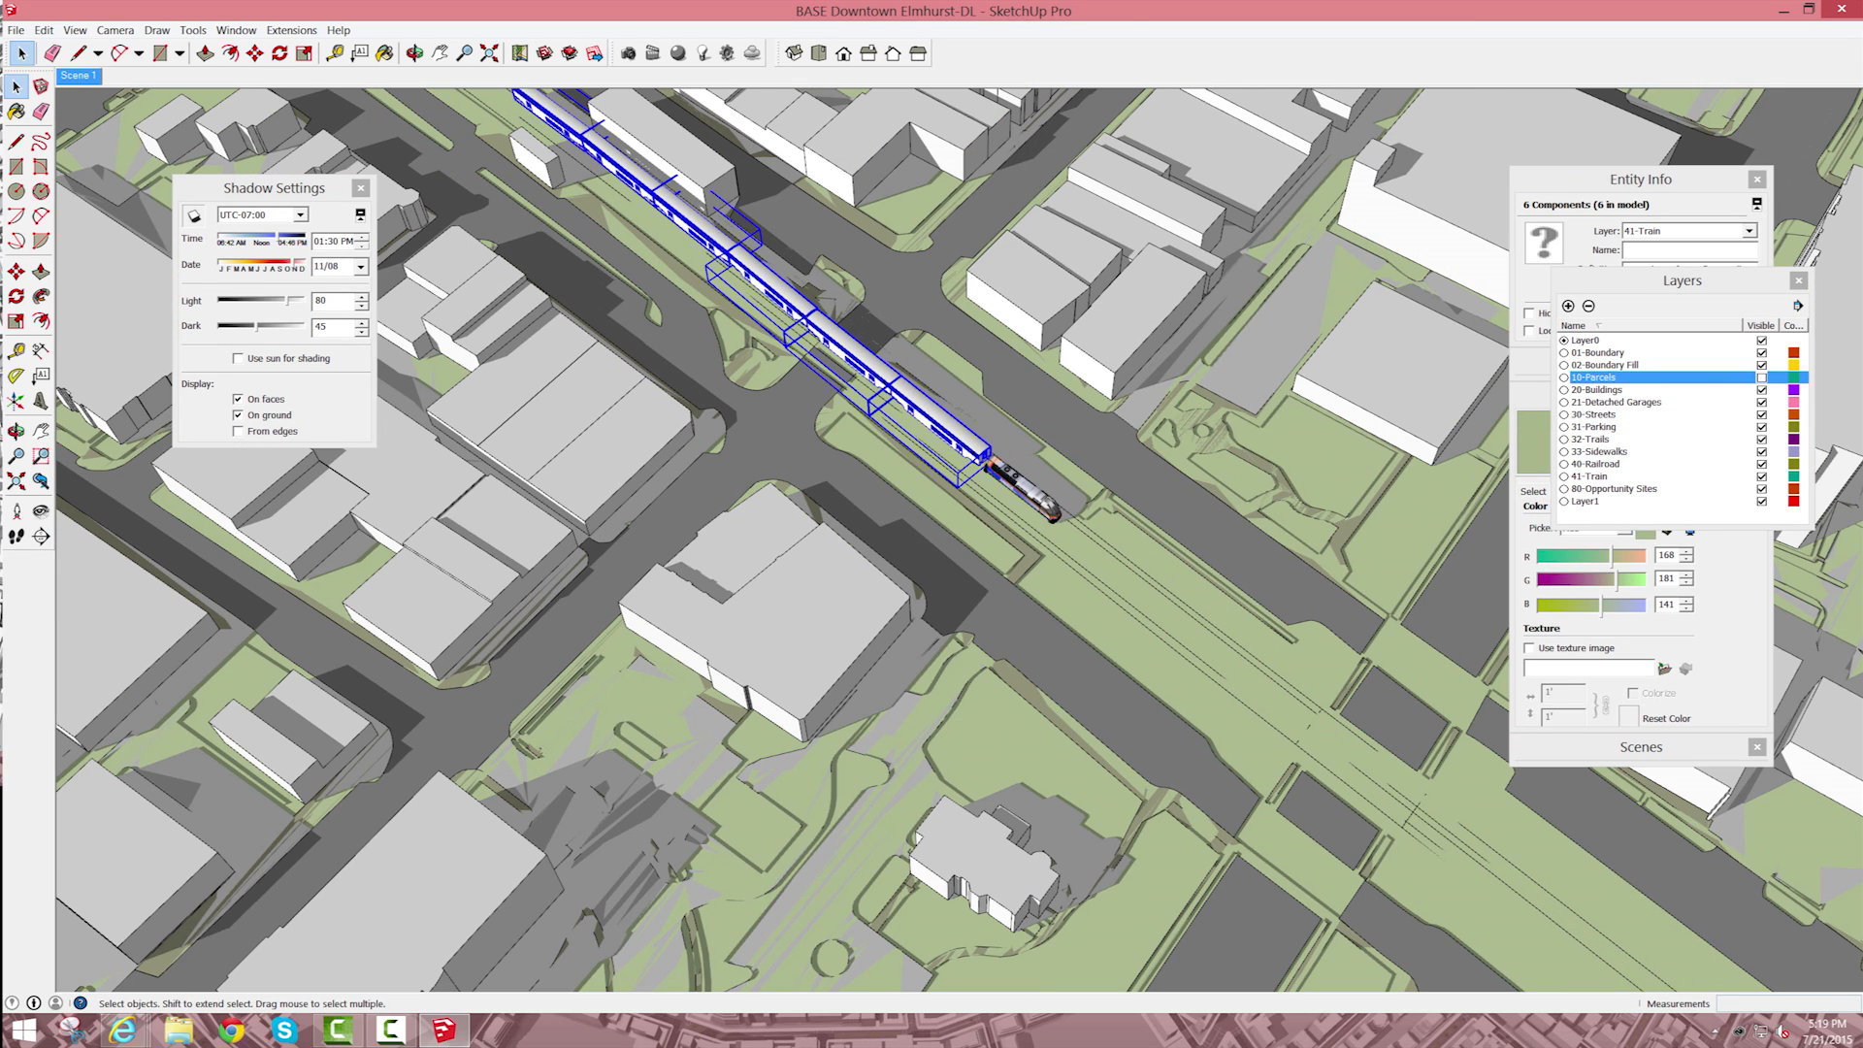
left_click(1005, 472, "shift")
right_click(1006, 471)
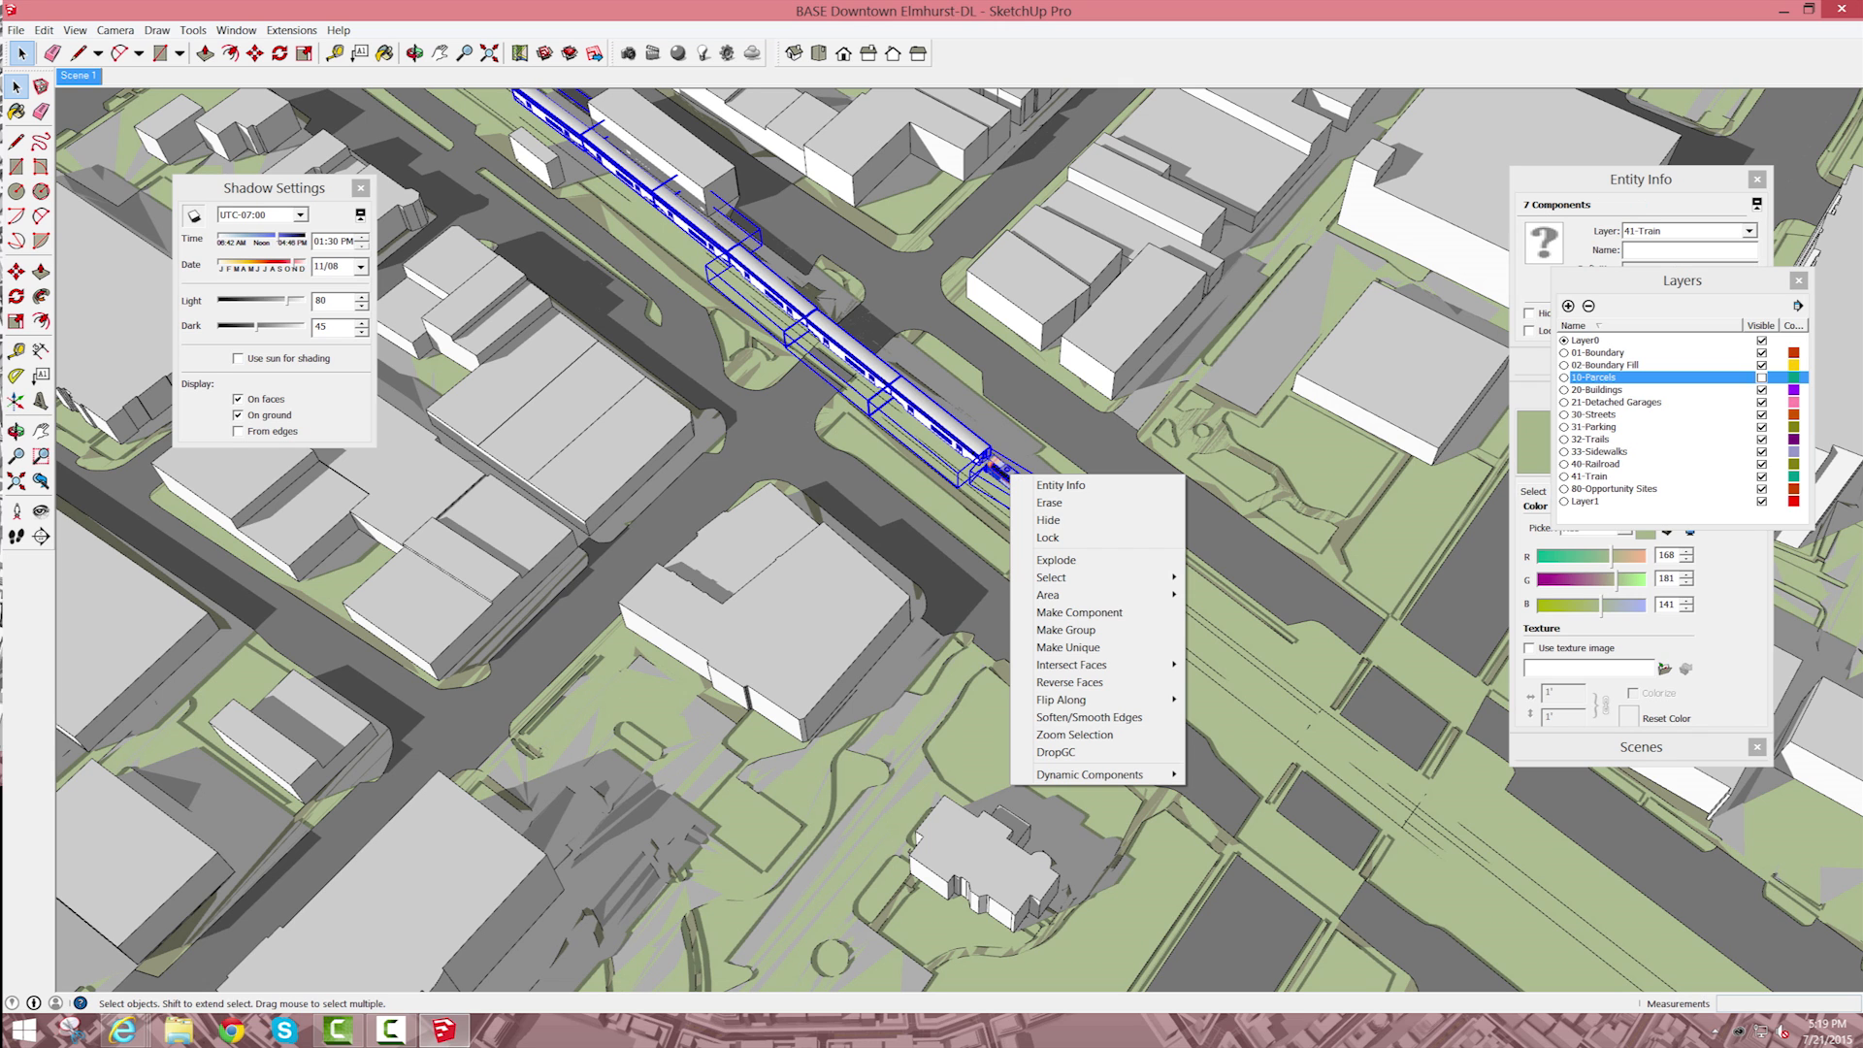
left_click(1066, 630)
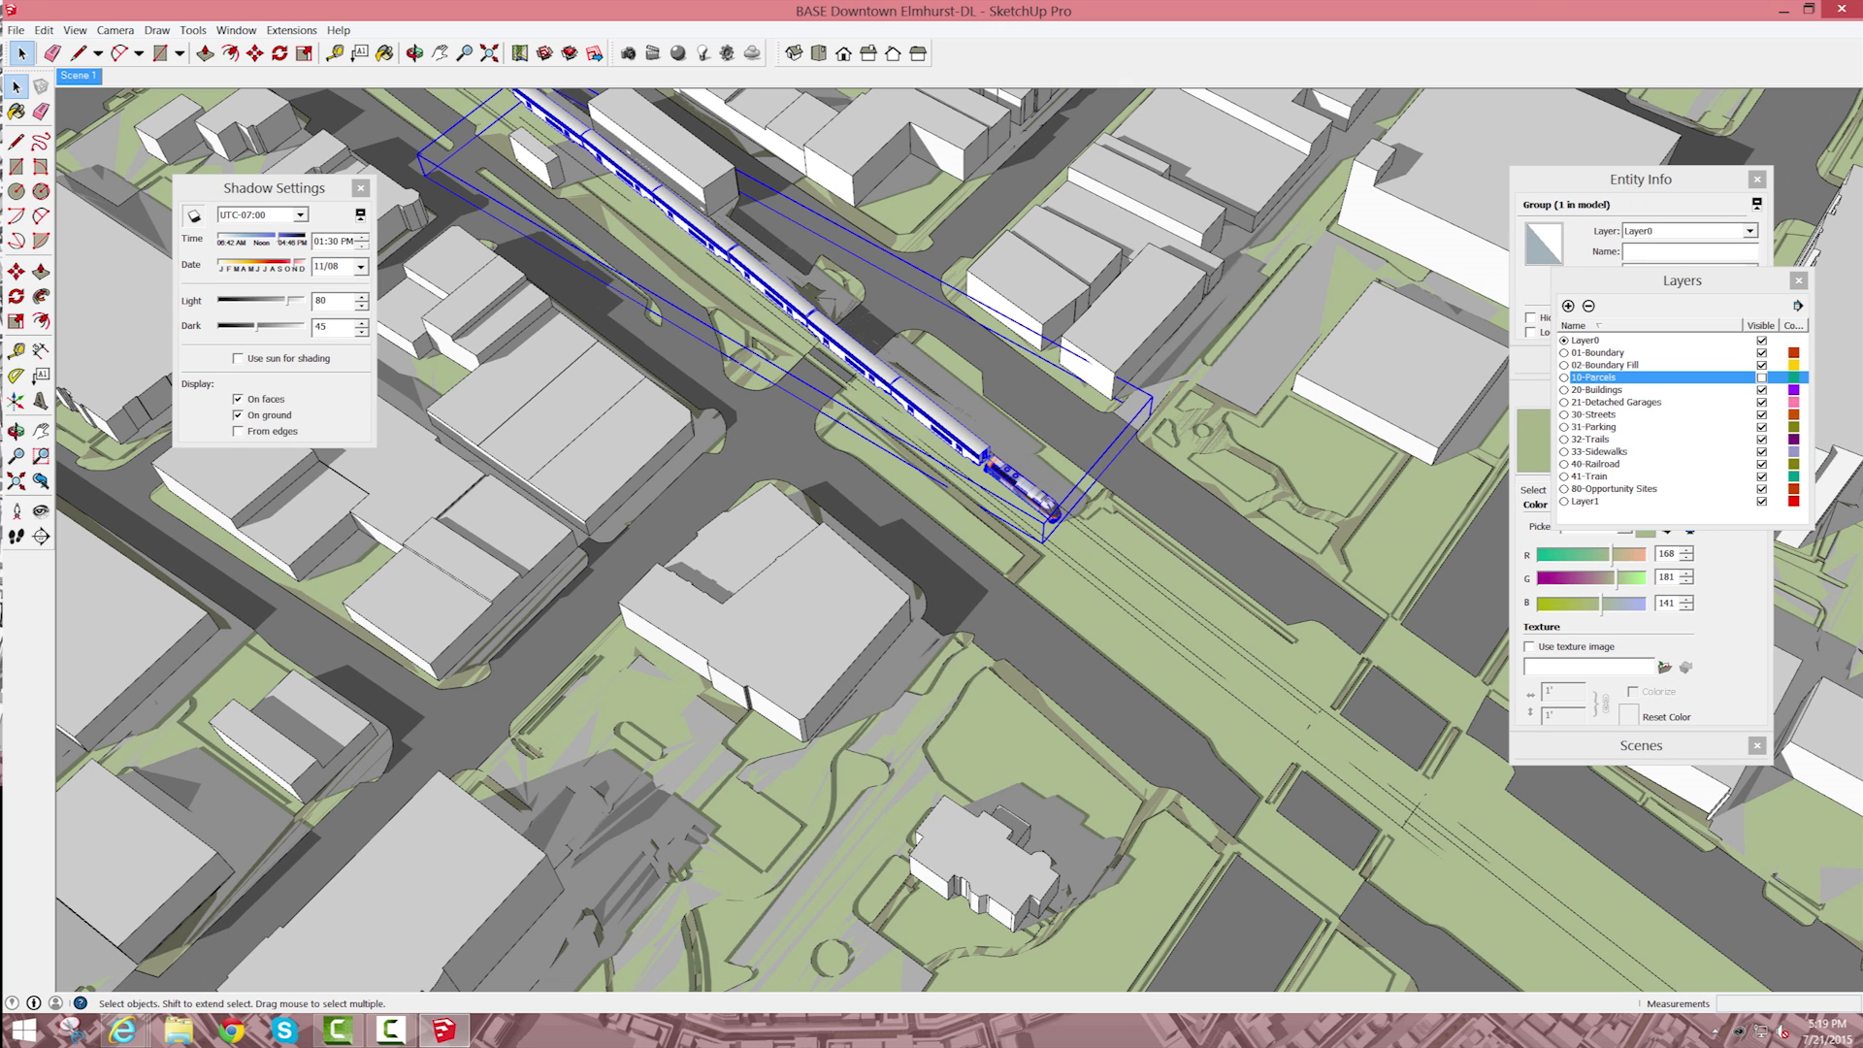
left_click(1749, 231)
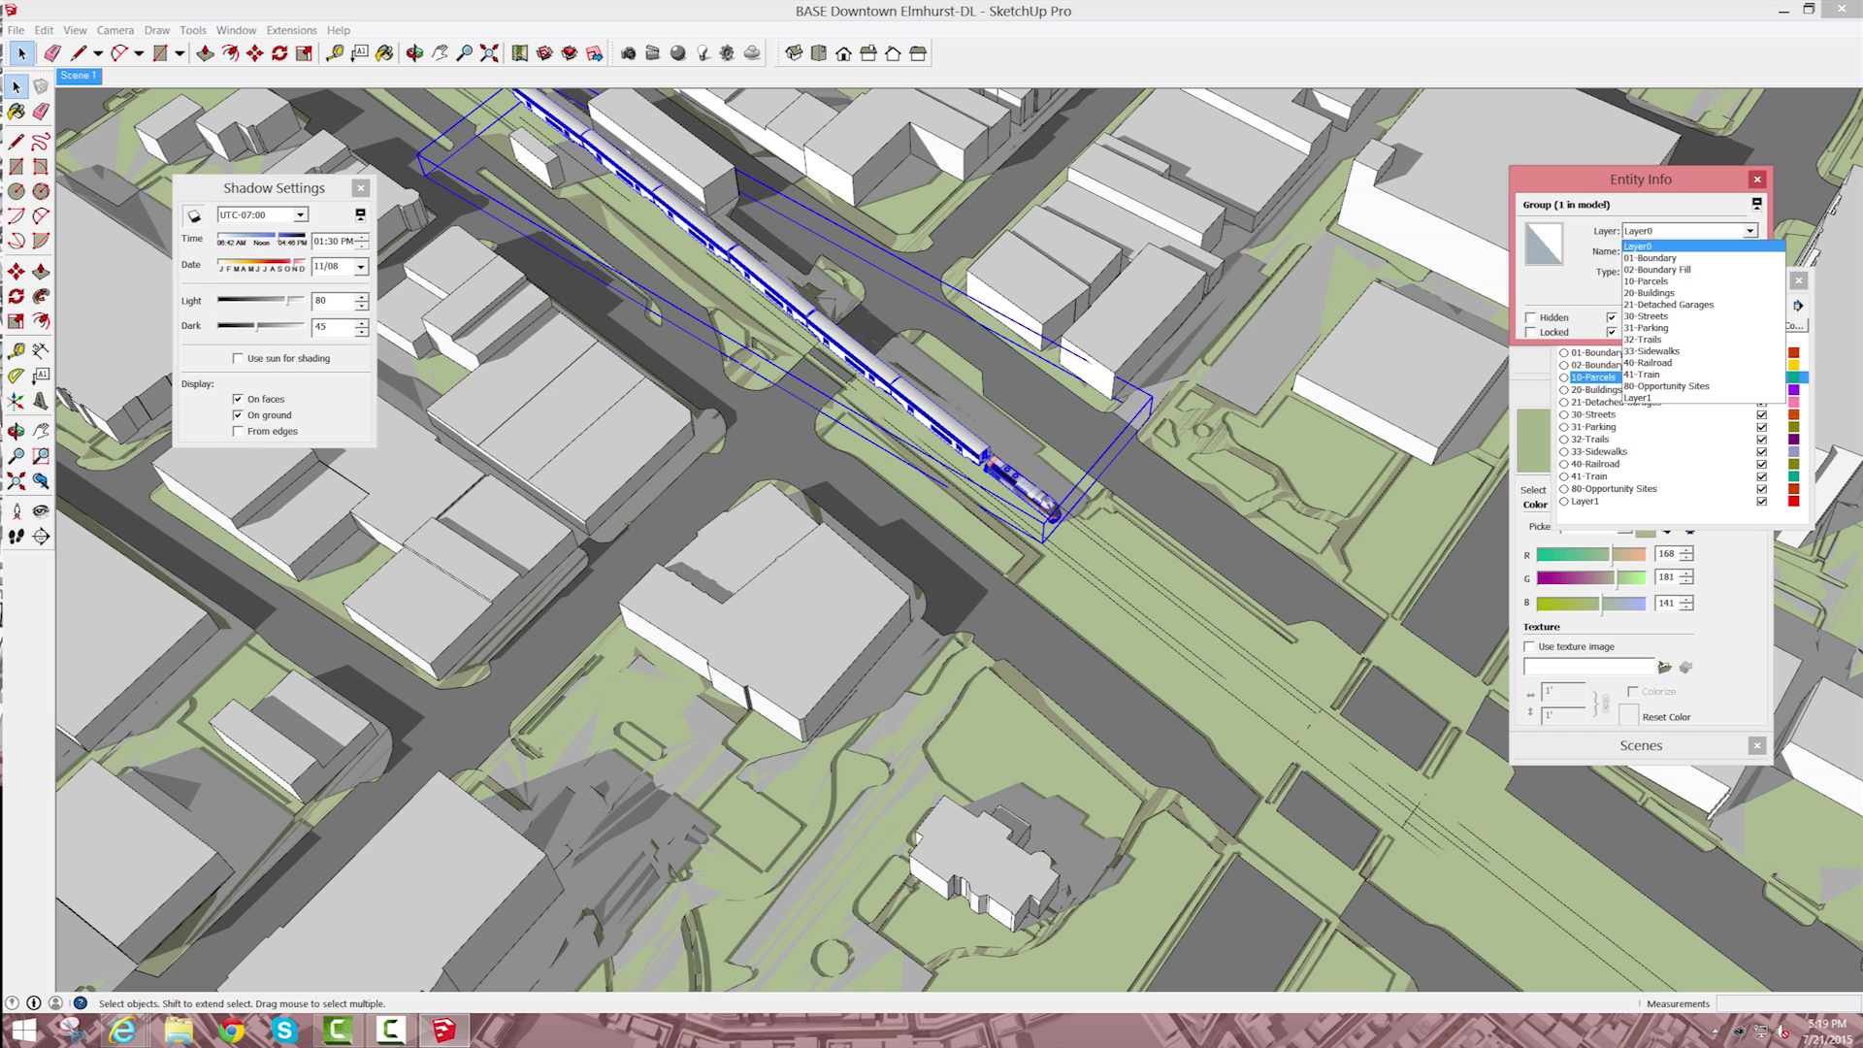
left_click(1669, 372)
Step: Delete Layer1, moving its contents to the default layer, and test the 41-Train layer's visibility
left_click(1586, 502)
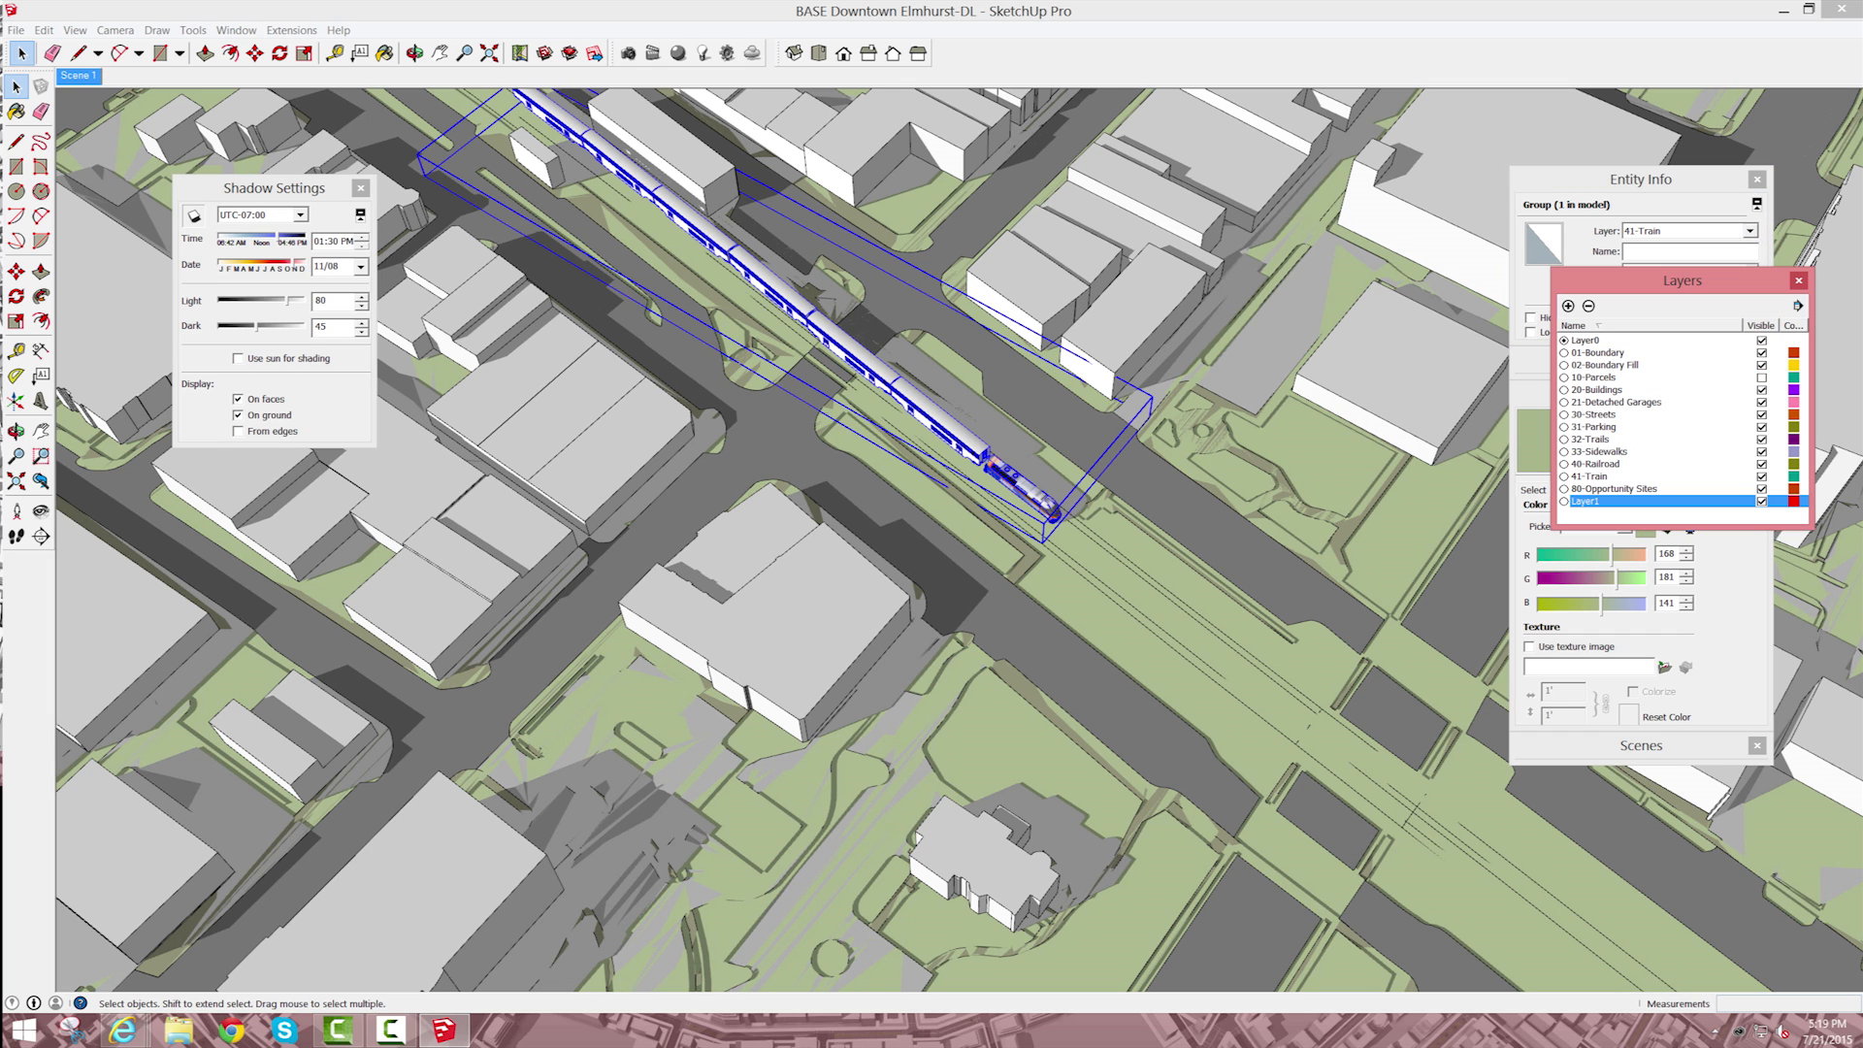
left_click(1588, 305)
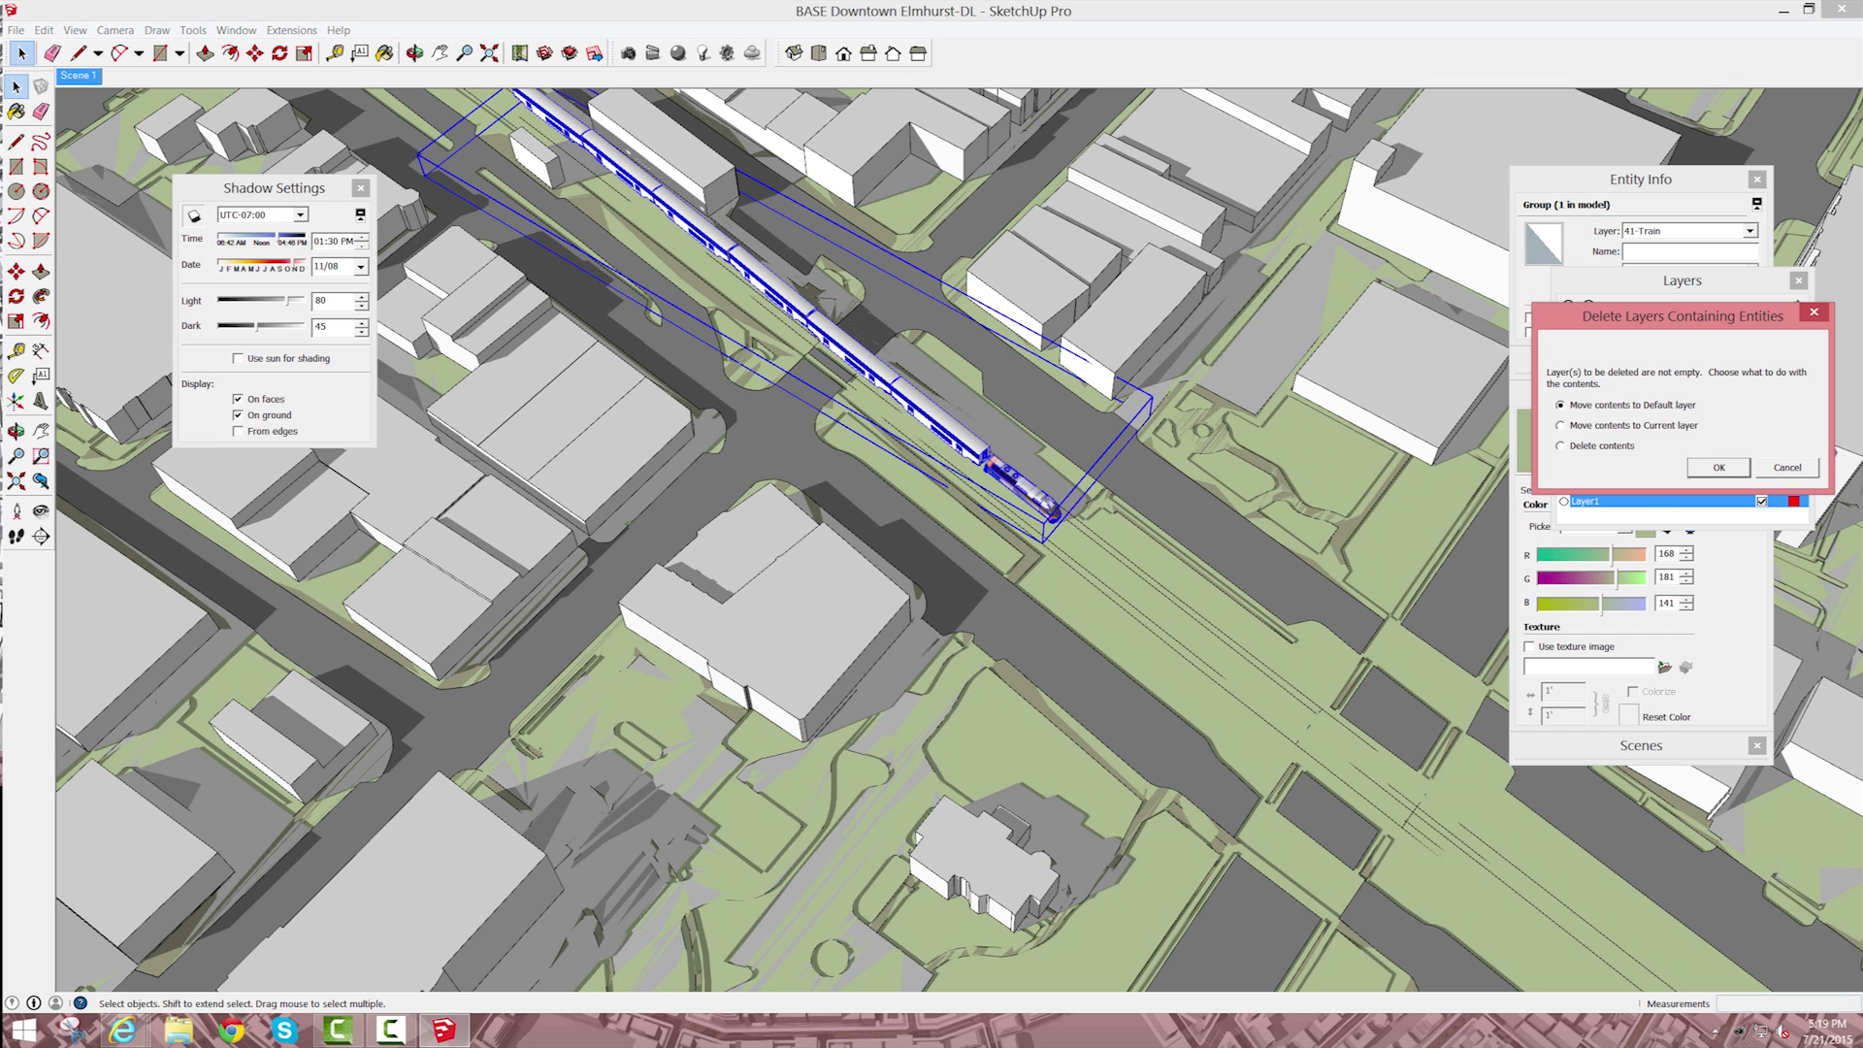
left_click_drag(1682, 317, 1505, 572)
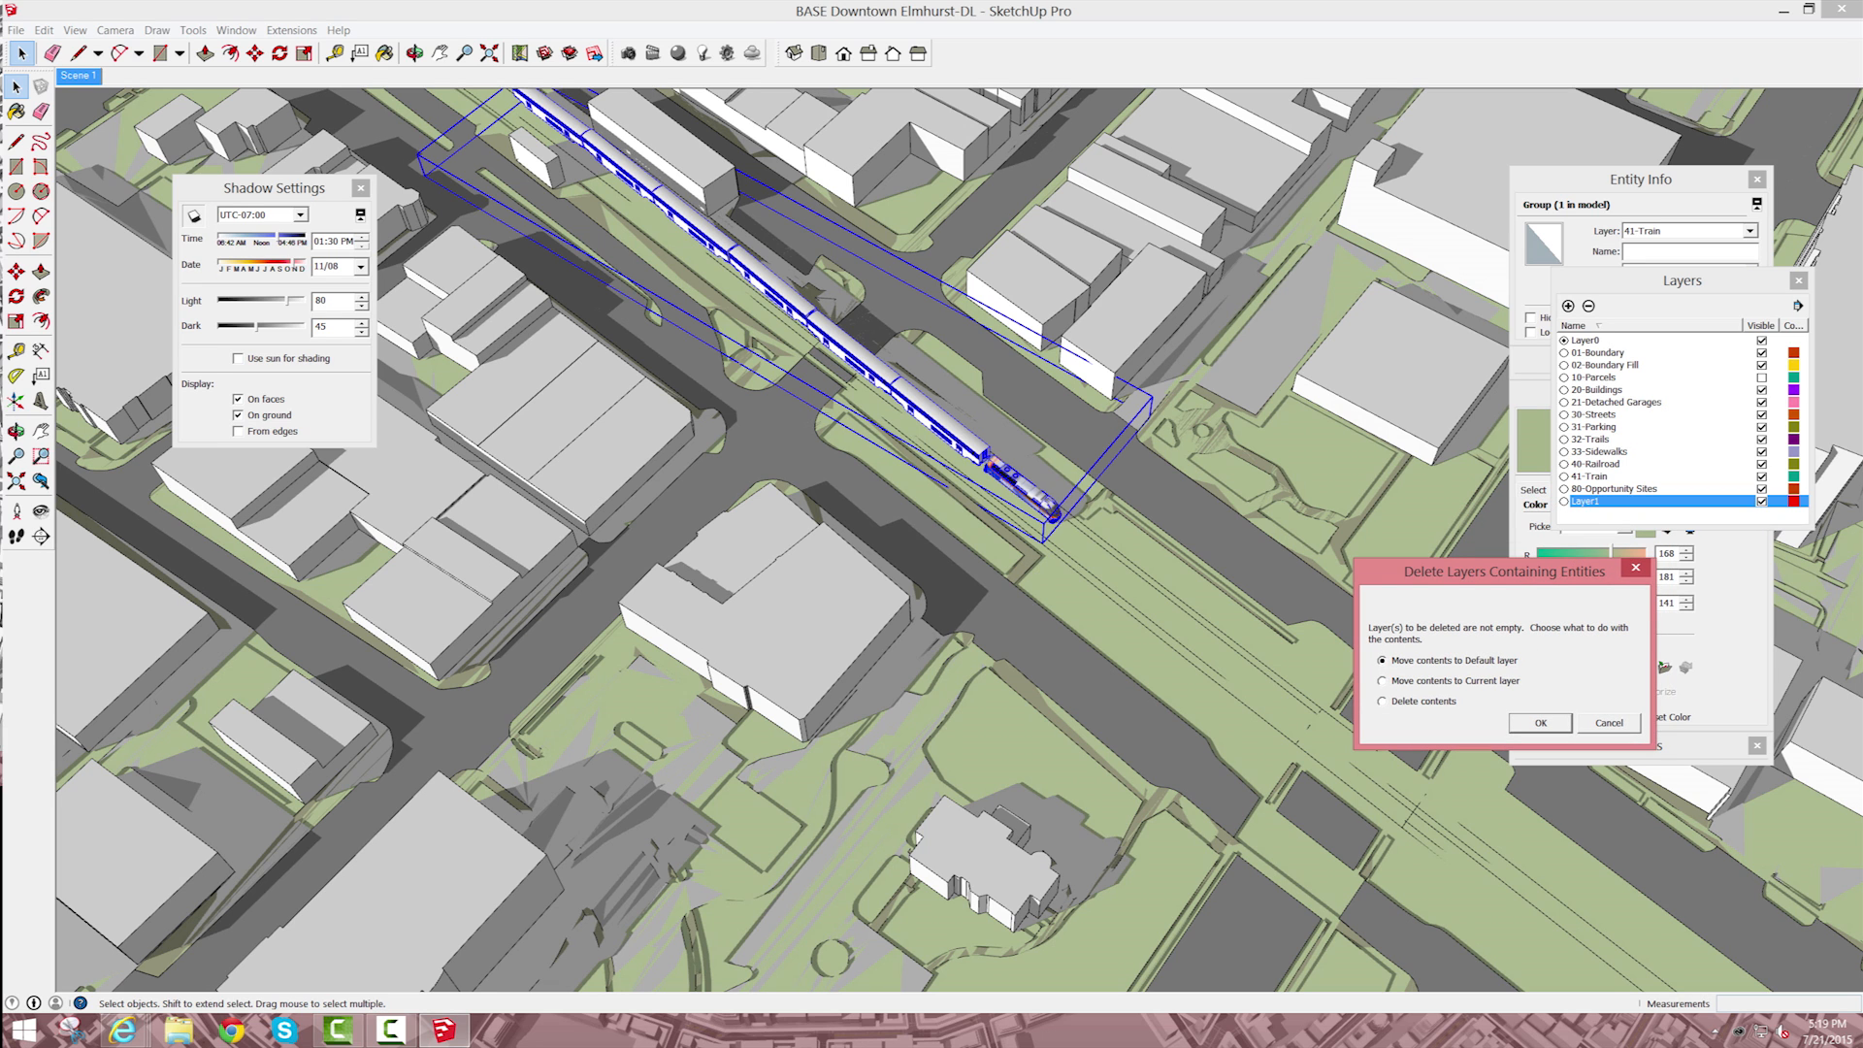
left_click(1541, 723)
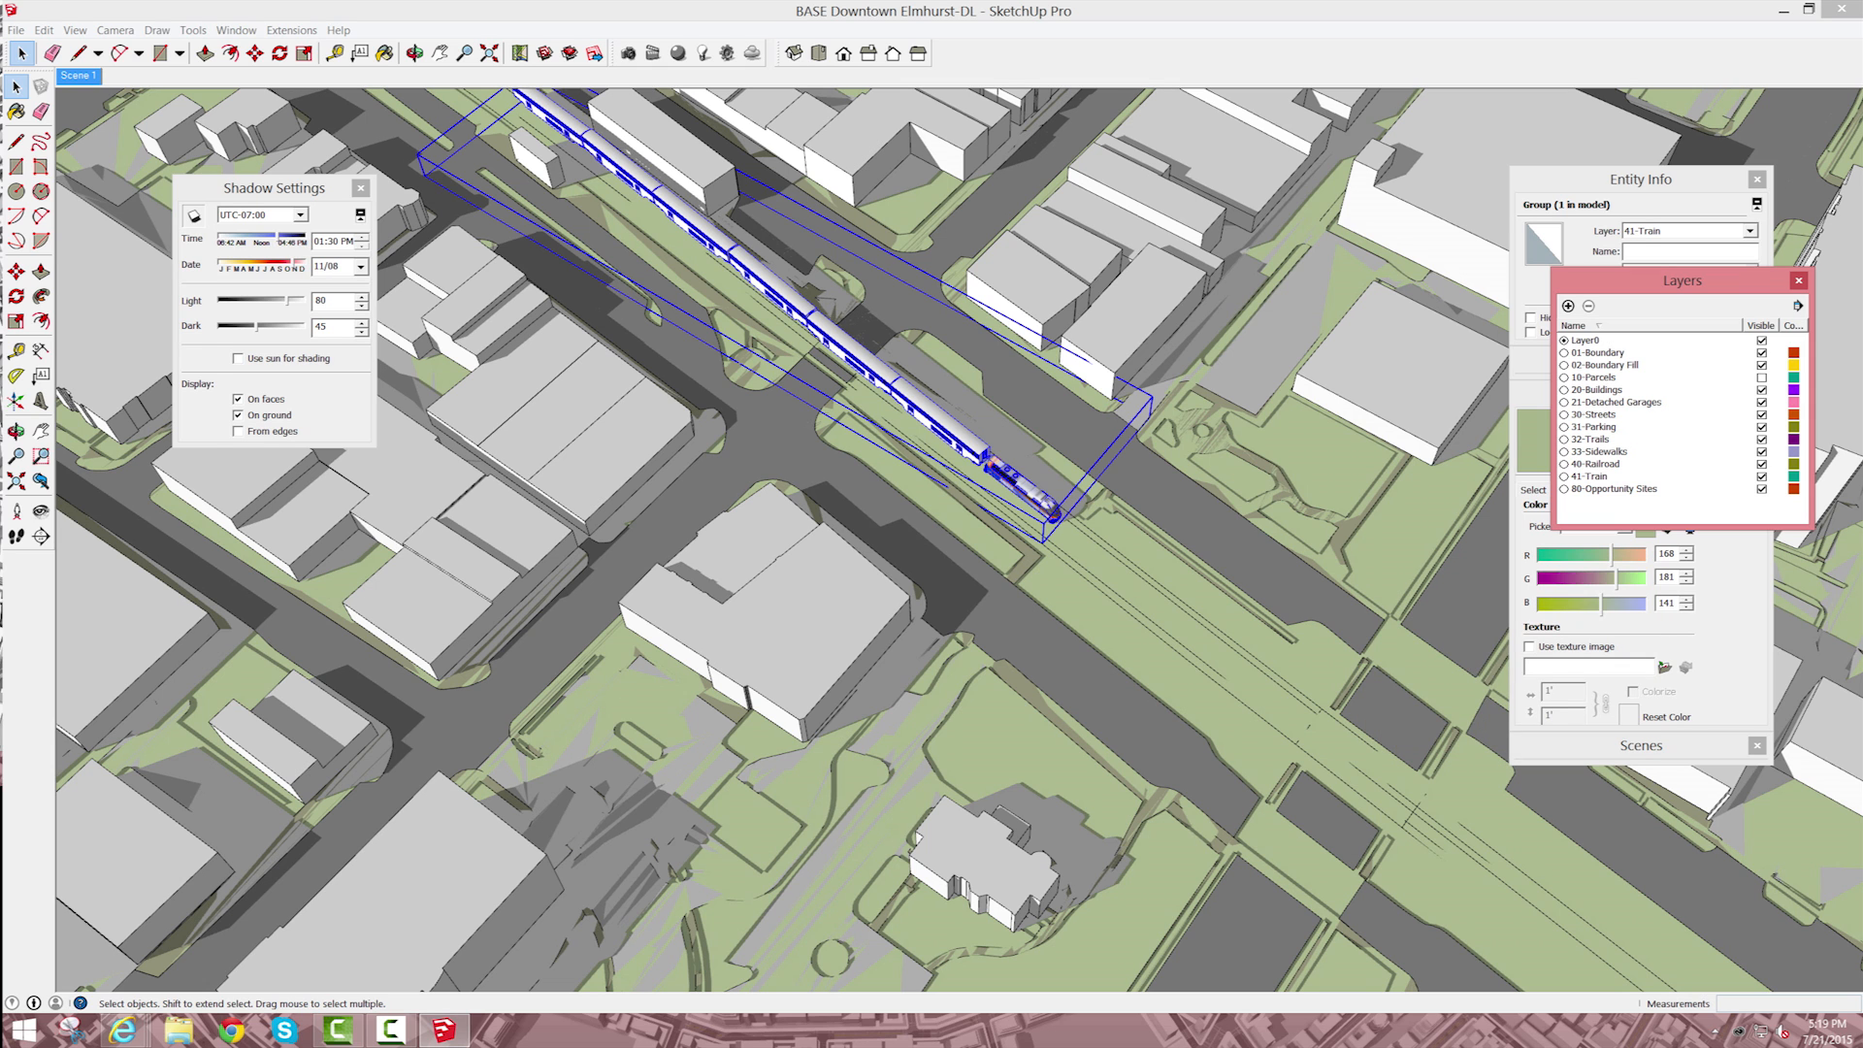
left_click(1761, 477)
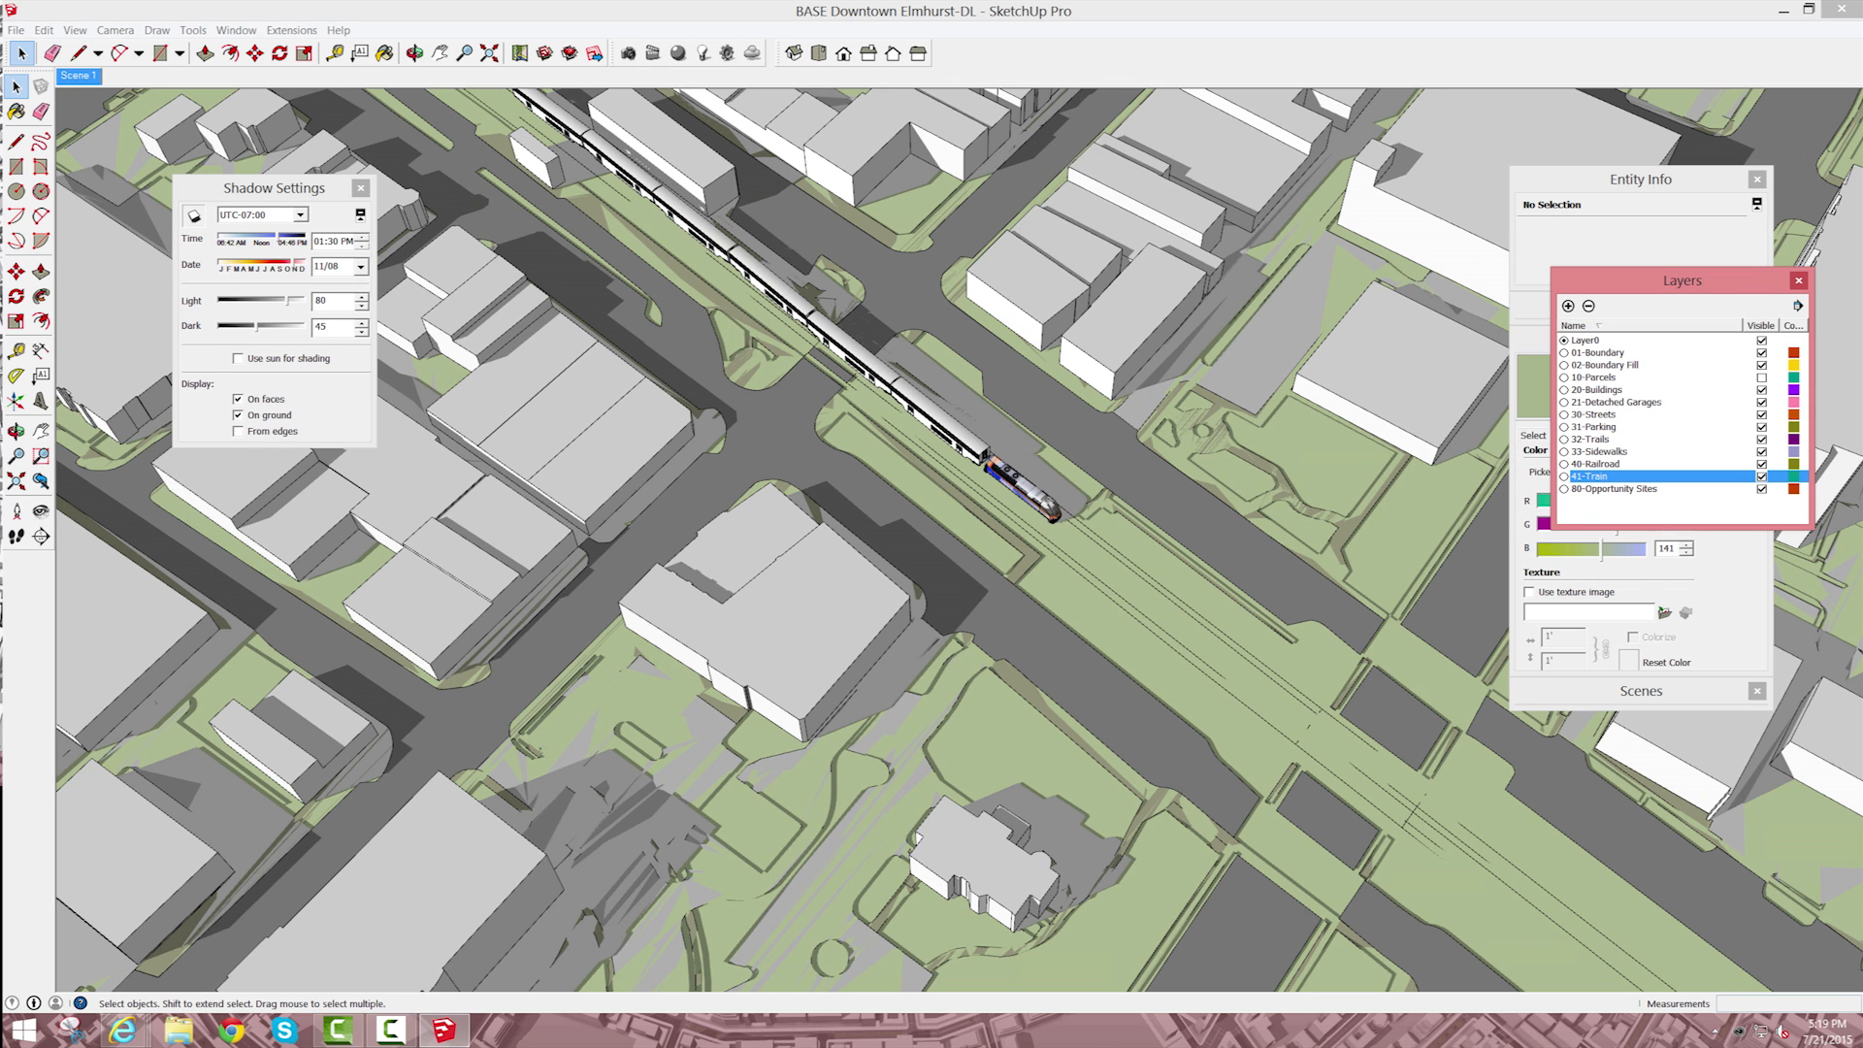
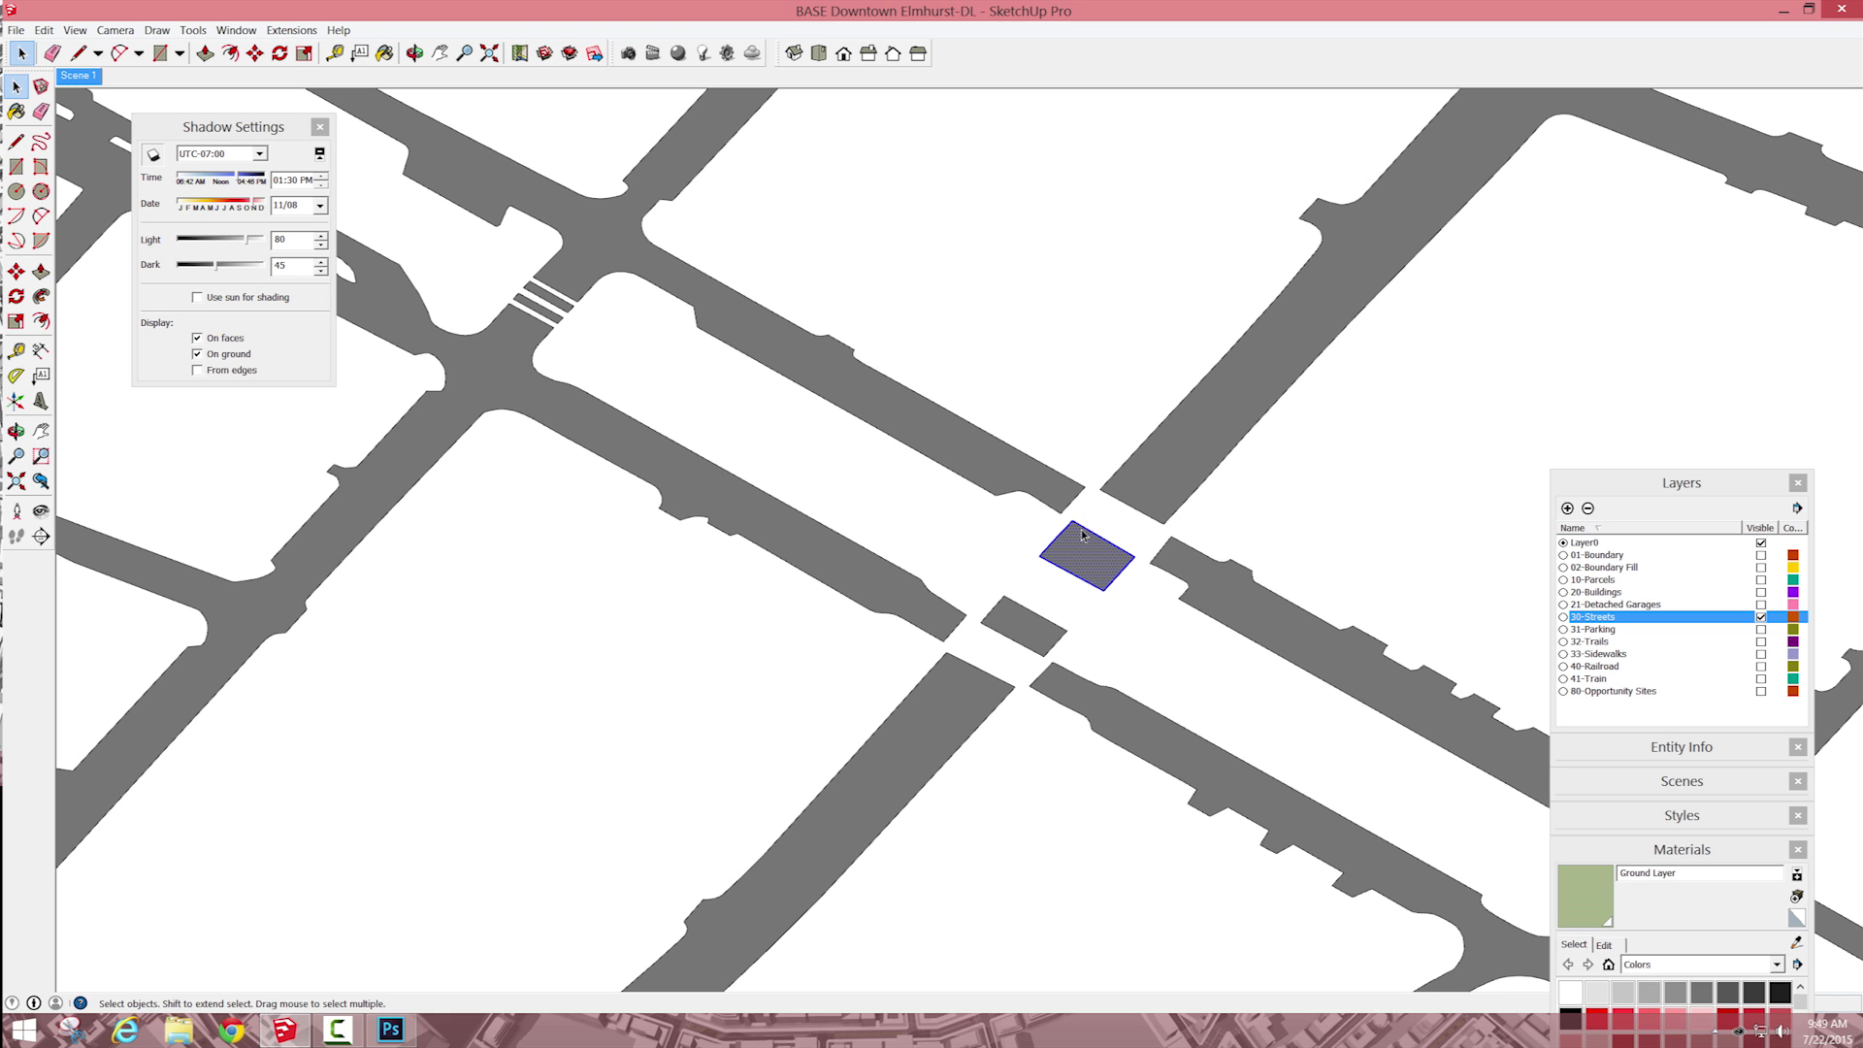
Step: Delete the two isolated road patches lying in the gap of the road that crosses the parallel streets
key("Delete")
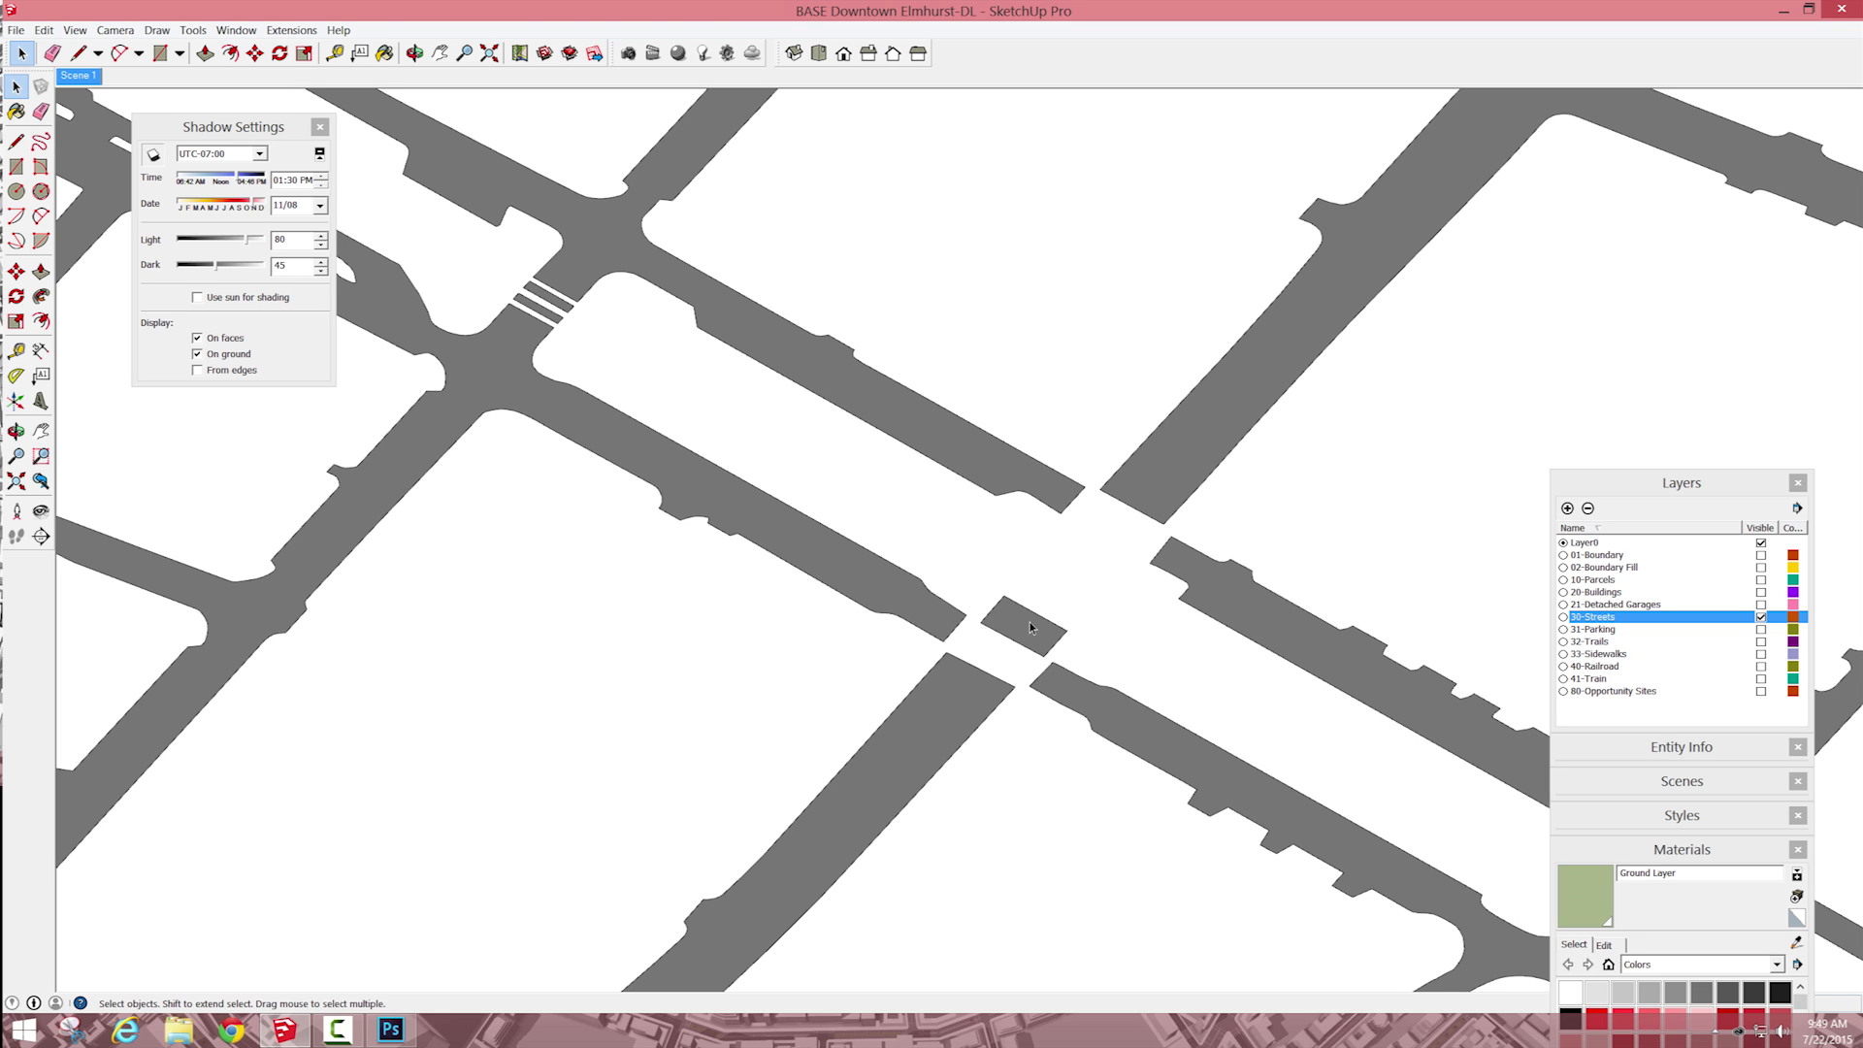
left_click(1031, 627)
key("Delete")
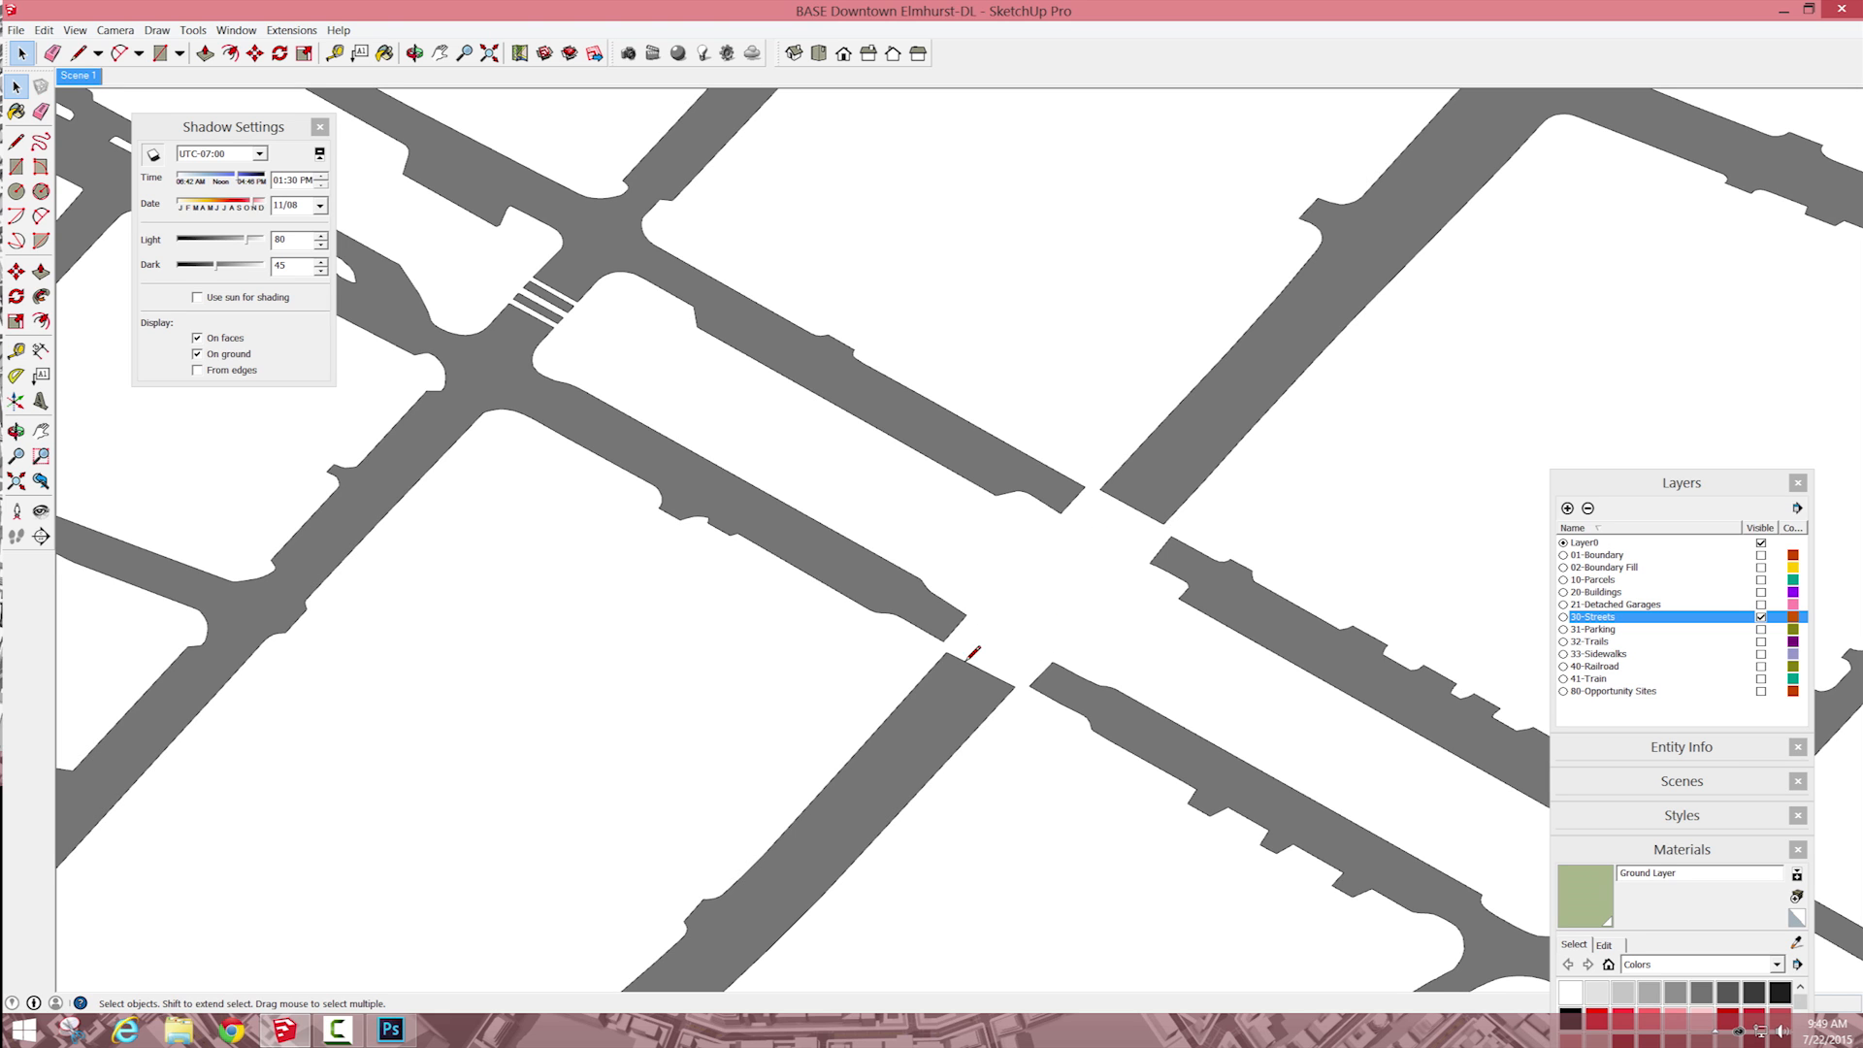
Step: Try to erase the road's end edges on both sides of the gap
key("l")
key("e")
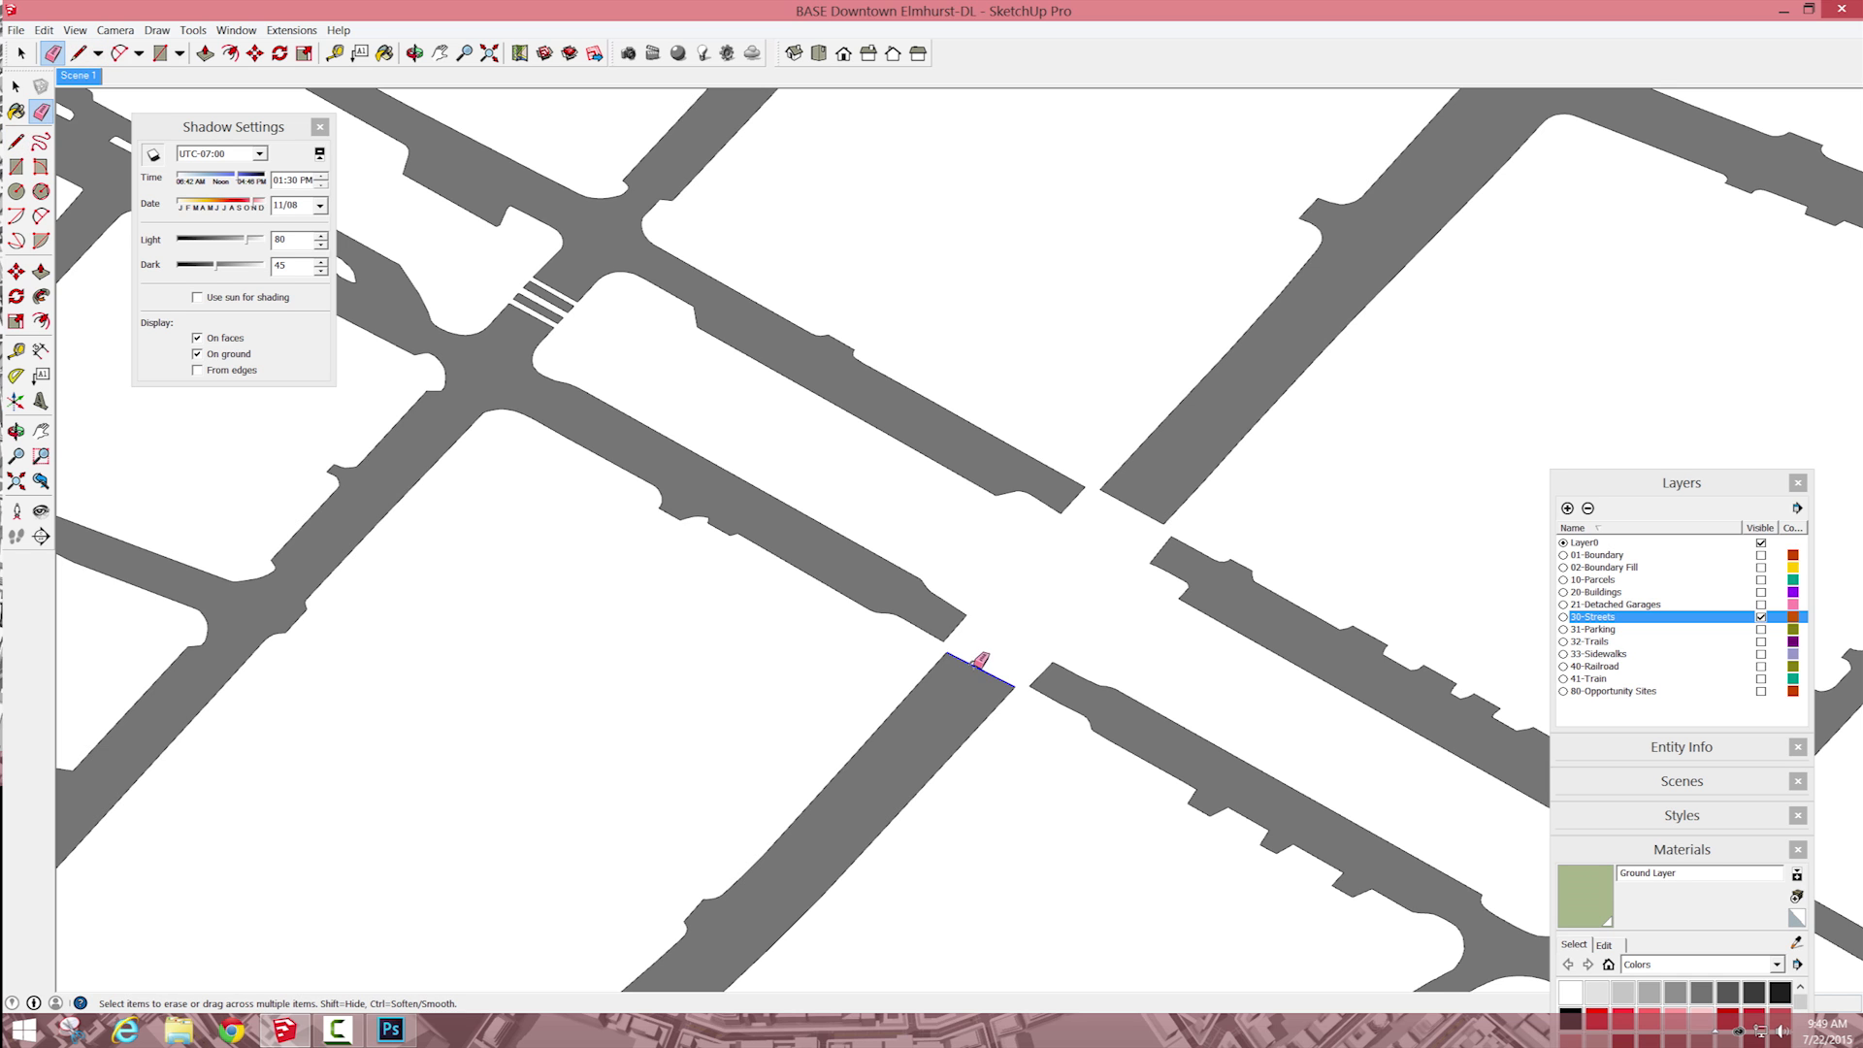
left_click(1019, 632)
left_click(1140, 507)
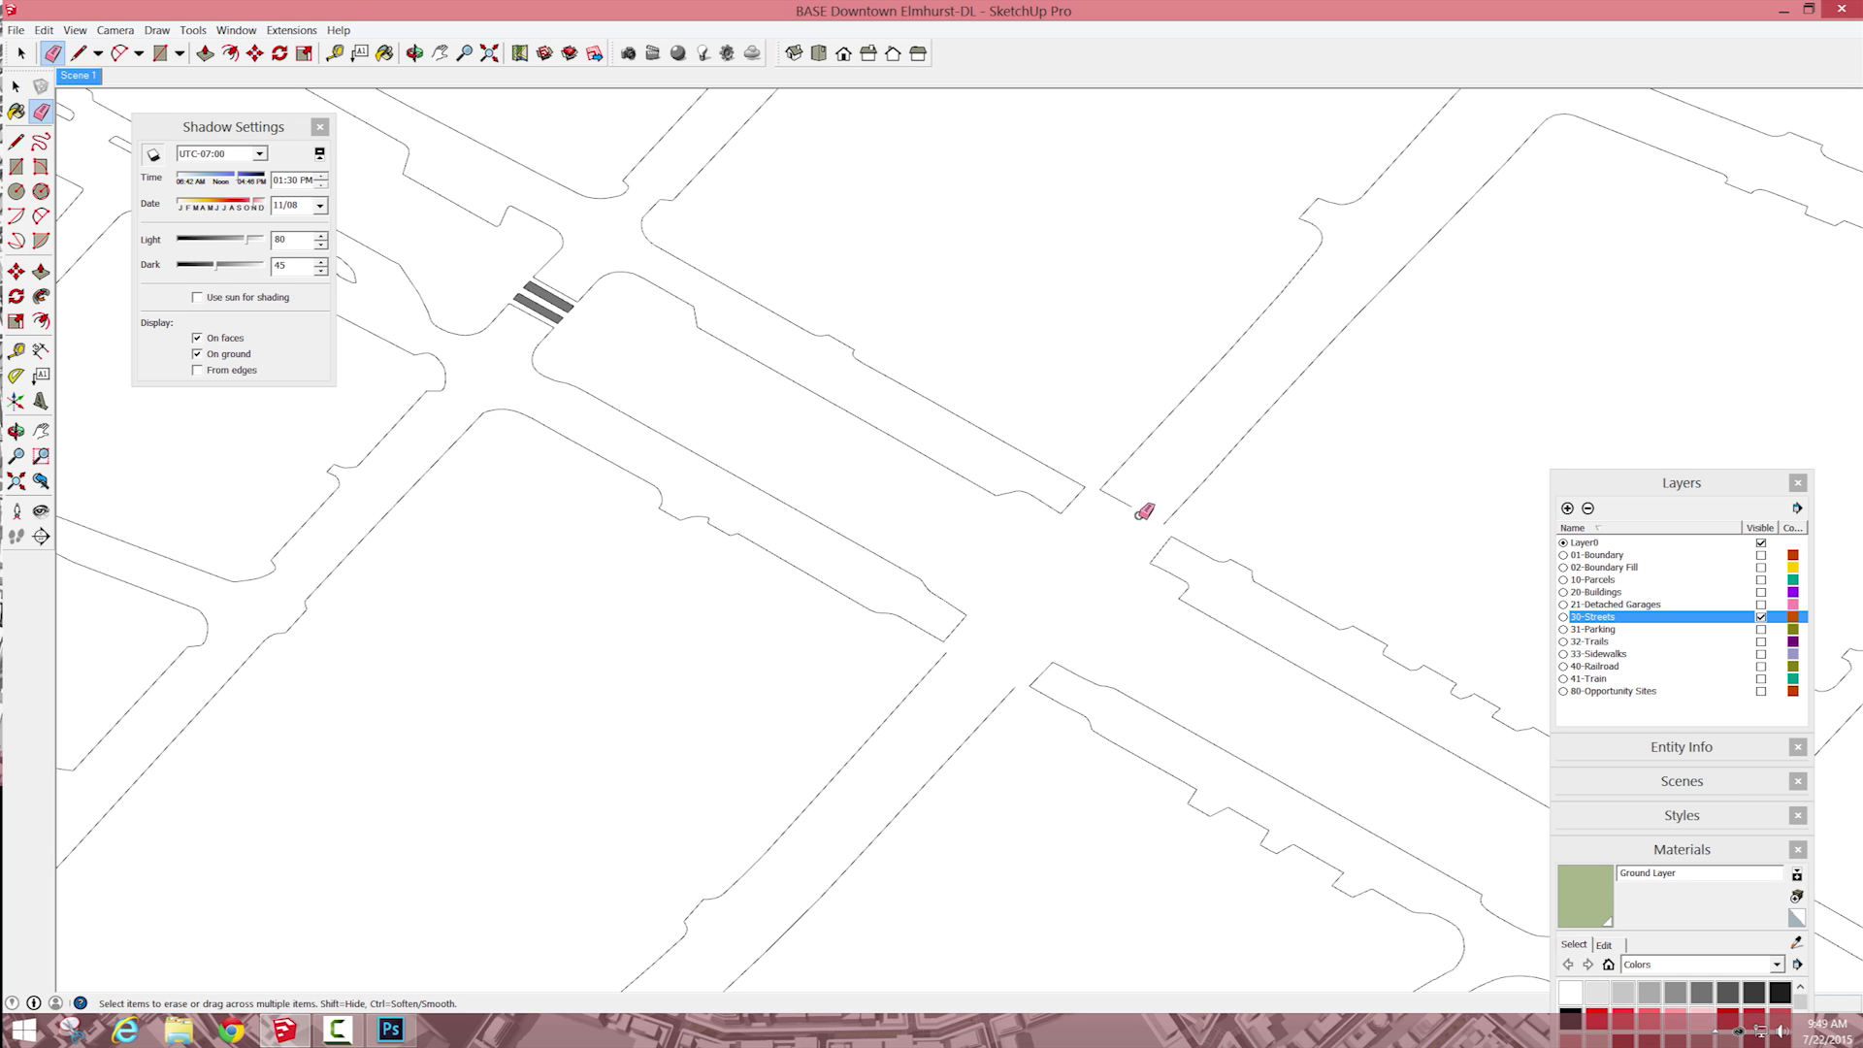
key("ctrl+z")
key("ctrl+z")
left_click(1145, 512)
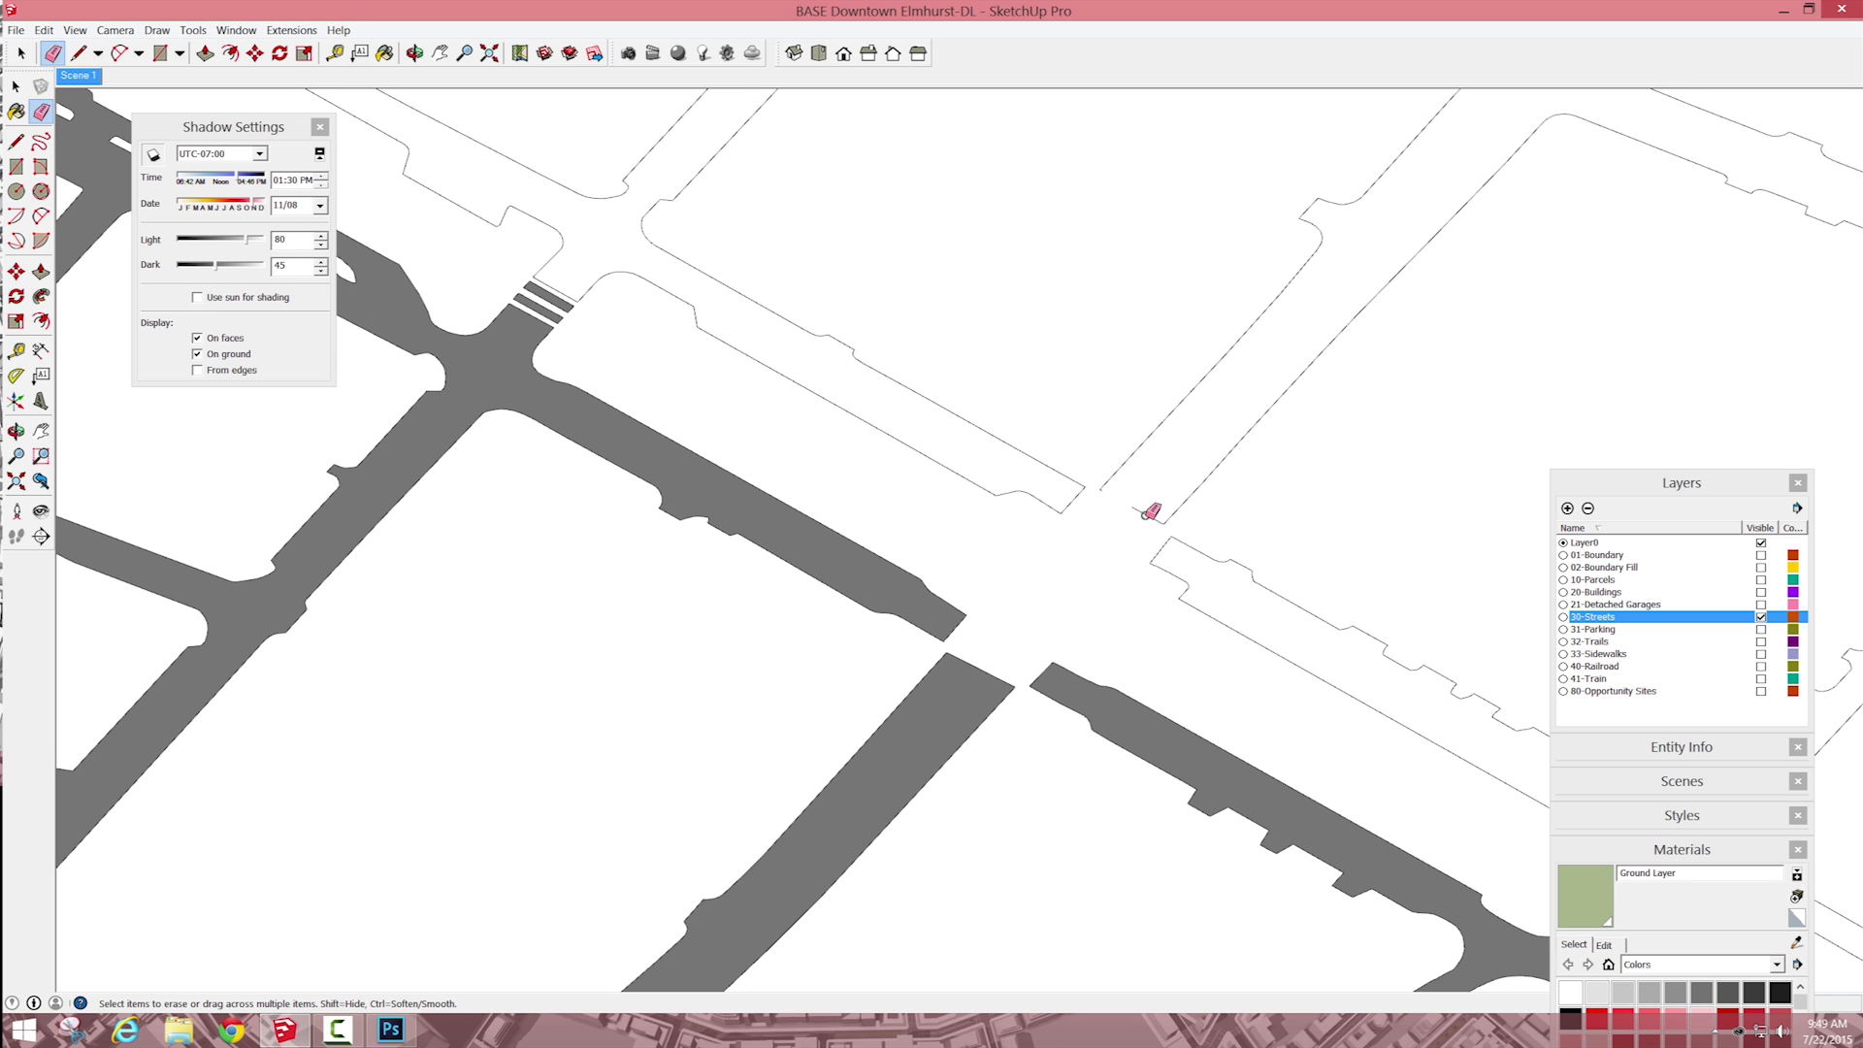
left_click(984, 669)
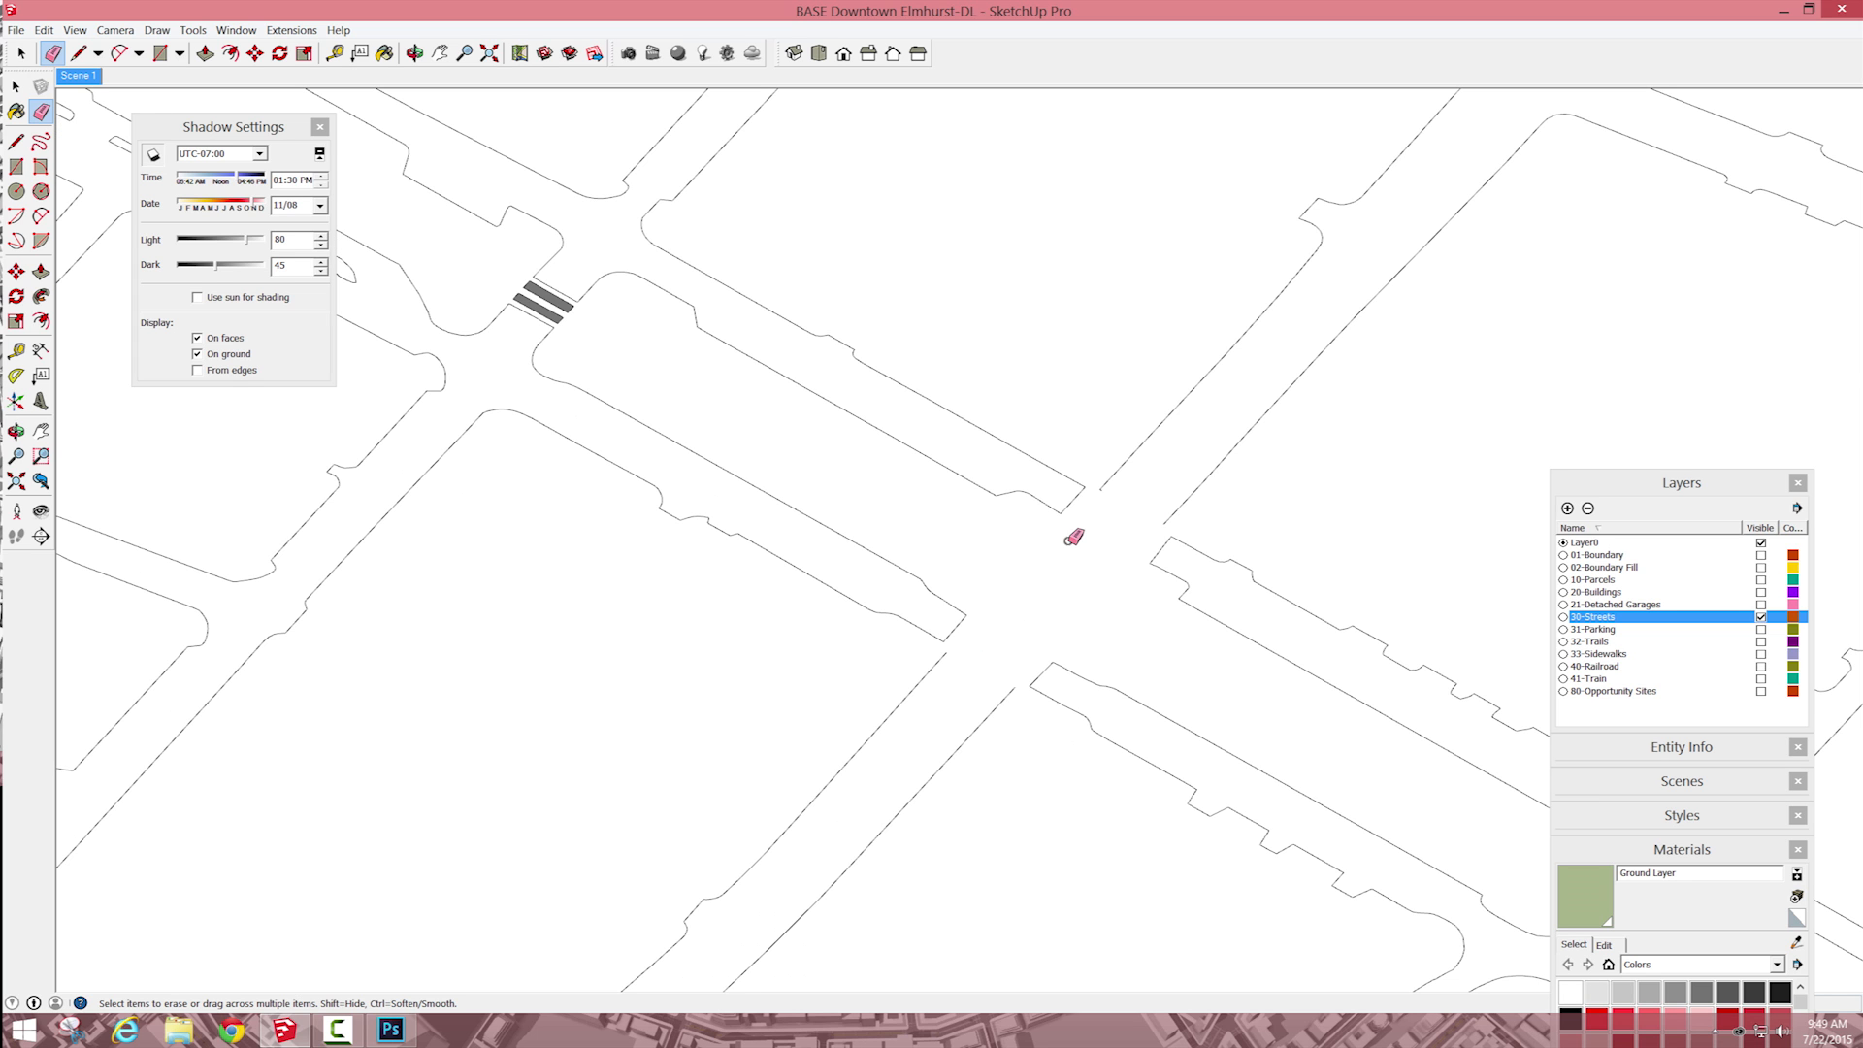
key("ctrl+z")
key("ctrl+z")
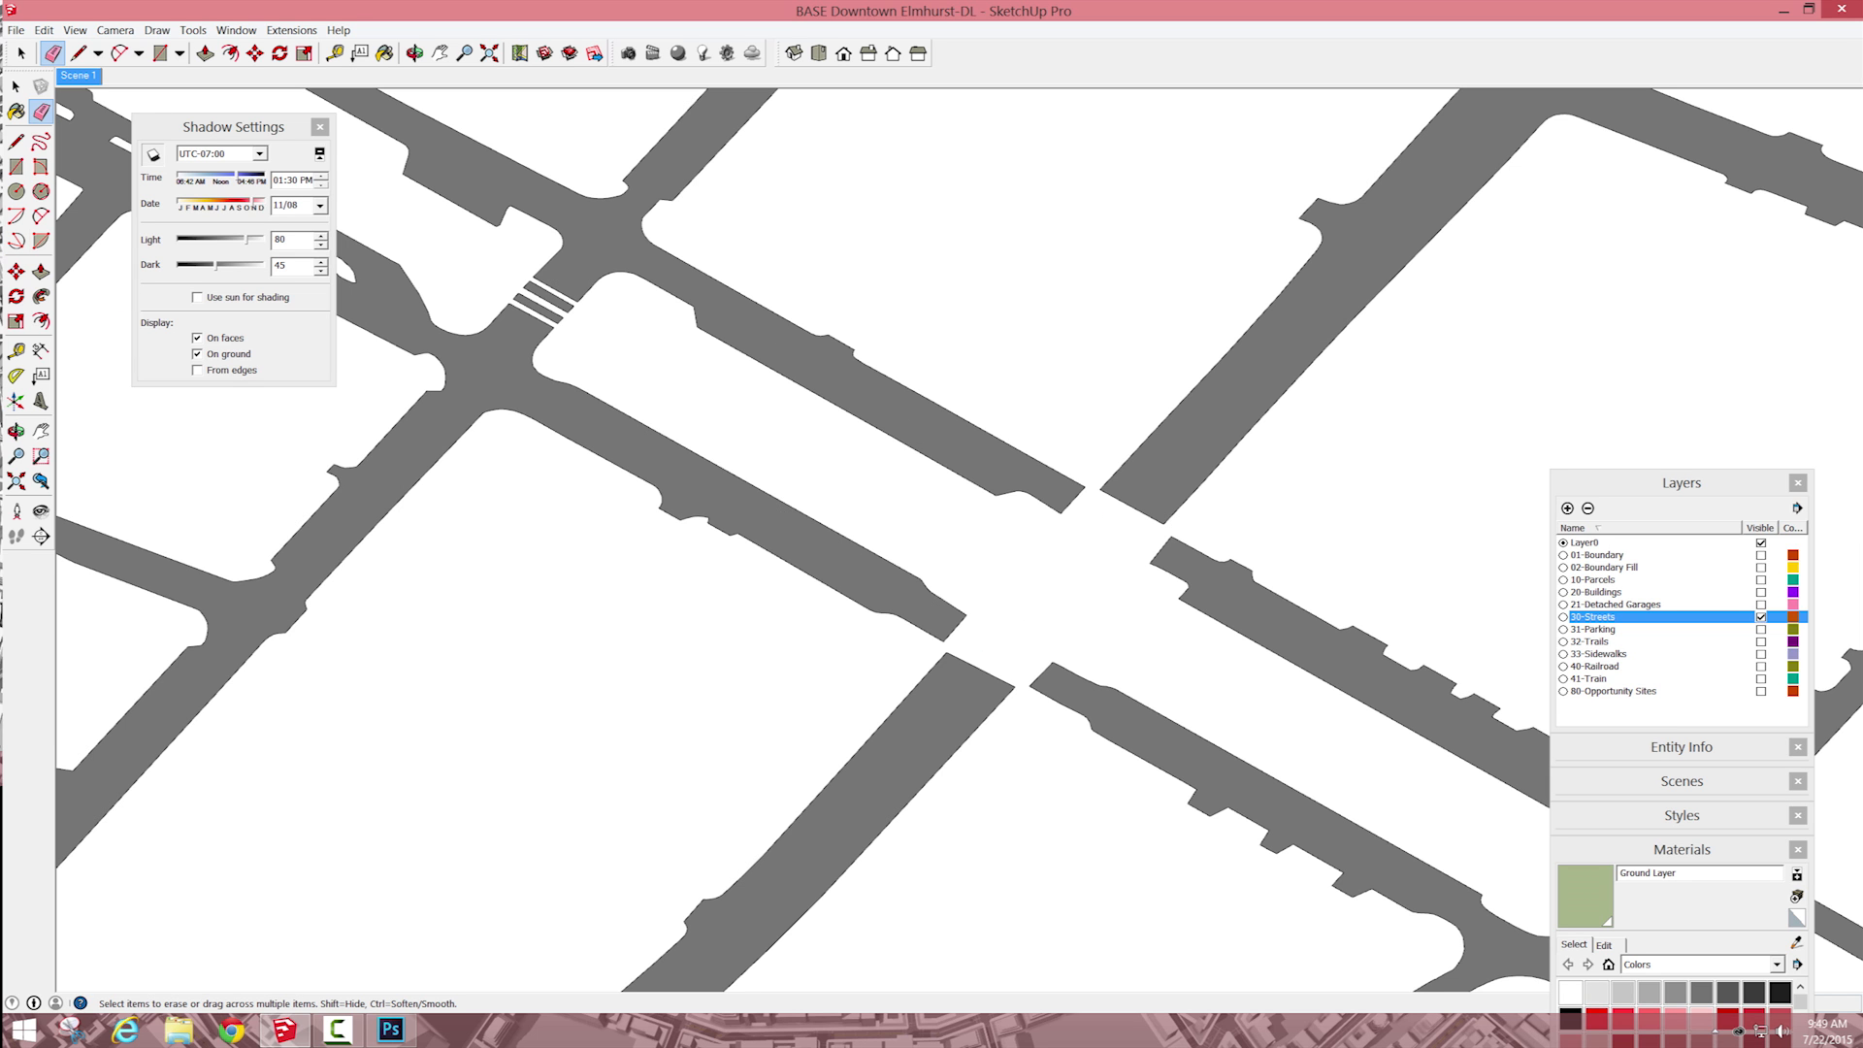
Step: Draw edges between the facing corners of the interrupted road to fill the gap across both parallel streets
left_click(15, 141)
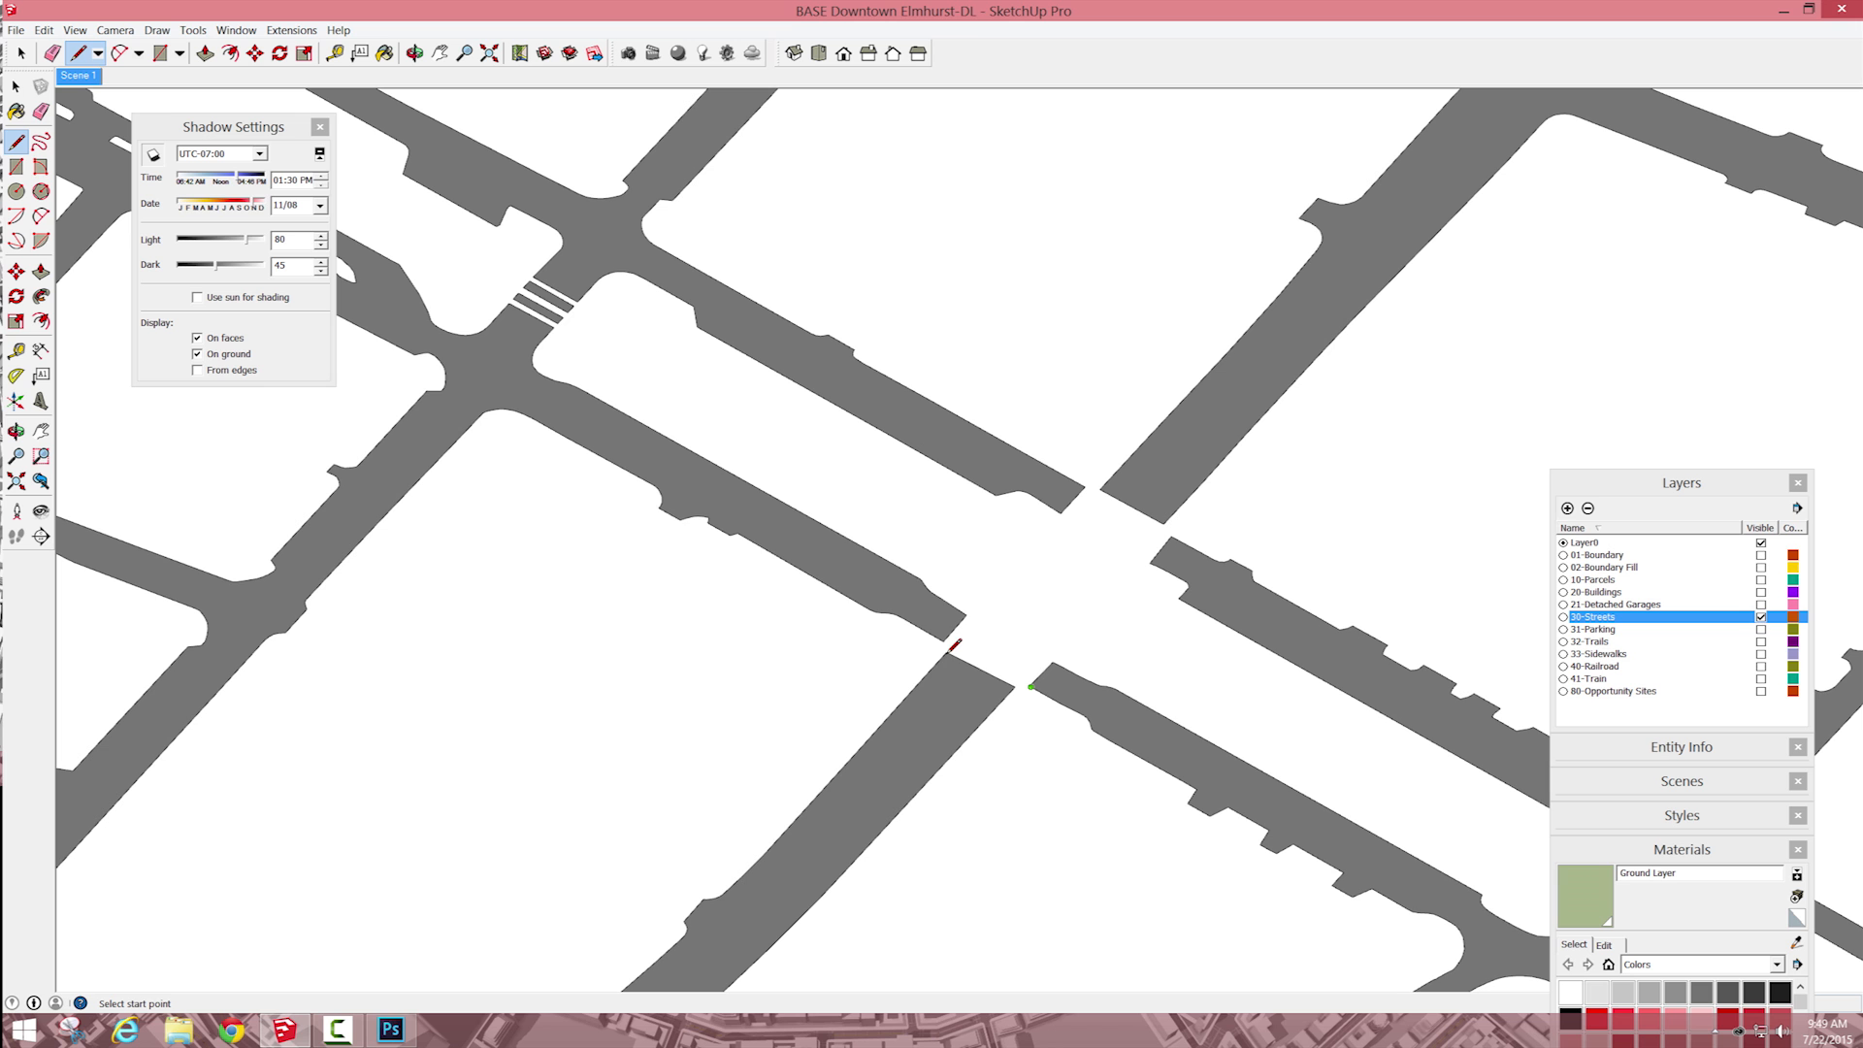
left_click(946, 654)
scroll(1103, 493, "up", 6)
left_click(1088, 475)
scroll(1169, 477, "down", 6)
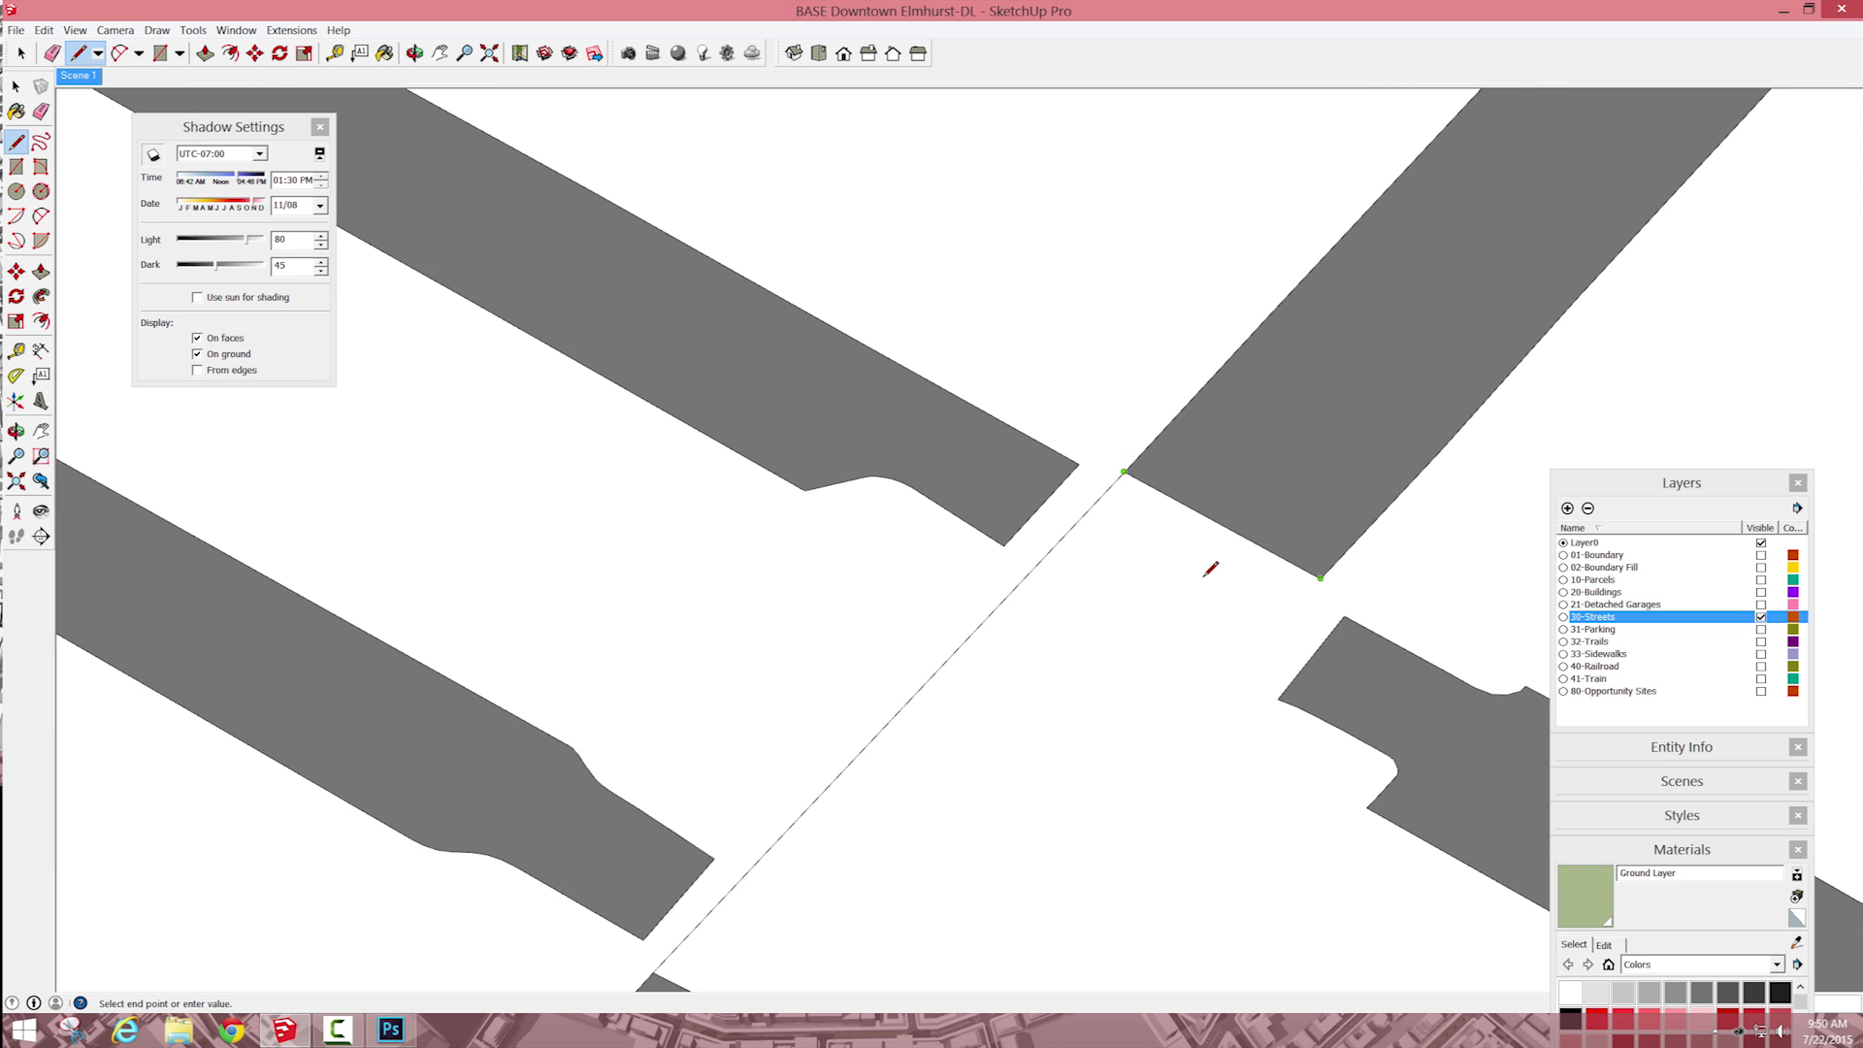
left_click(1071, 768)
left_click(1233, 592)
left_click(1163, 557)
Step: Erase the two leftover dividing edges across the joined road
key("e")
left_click(1213, 581)
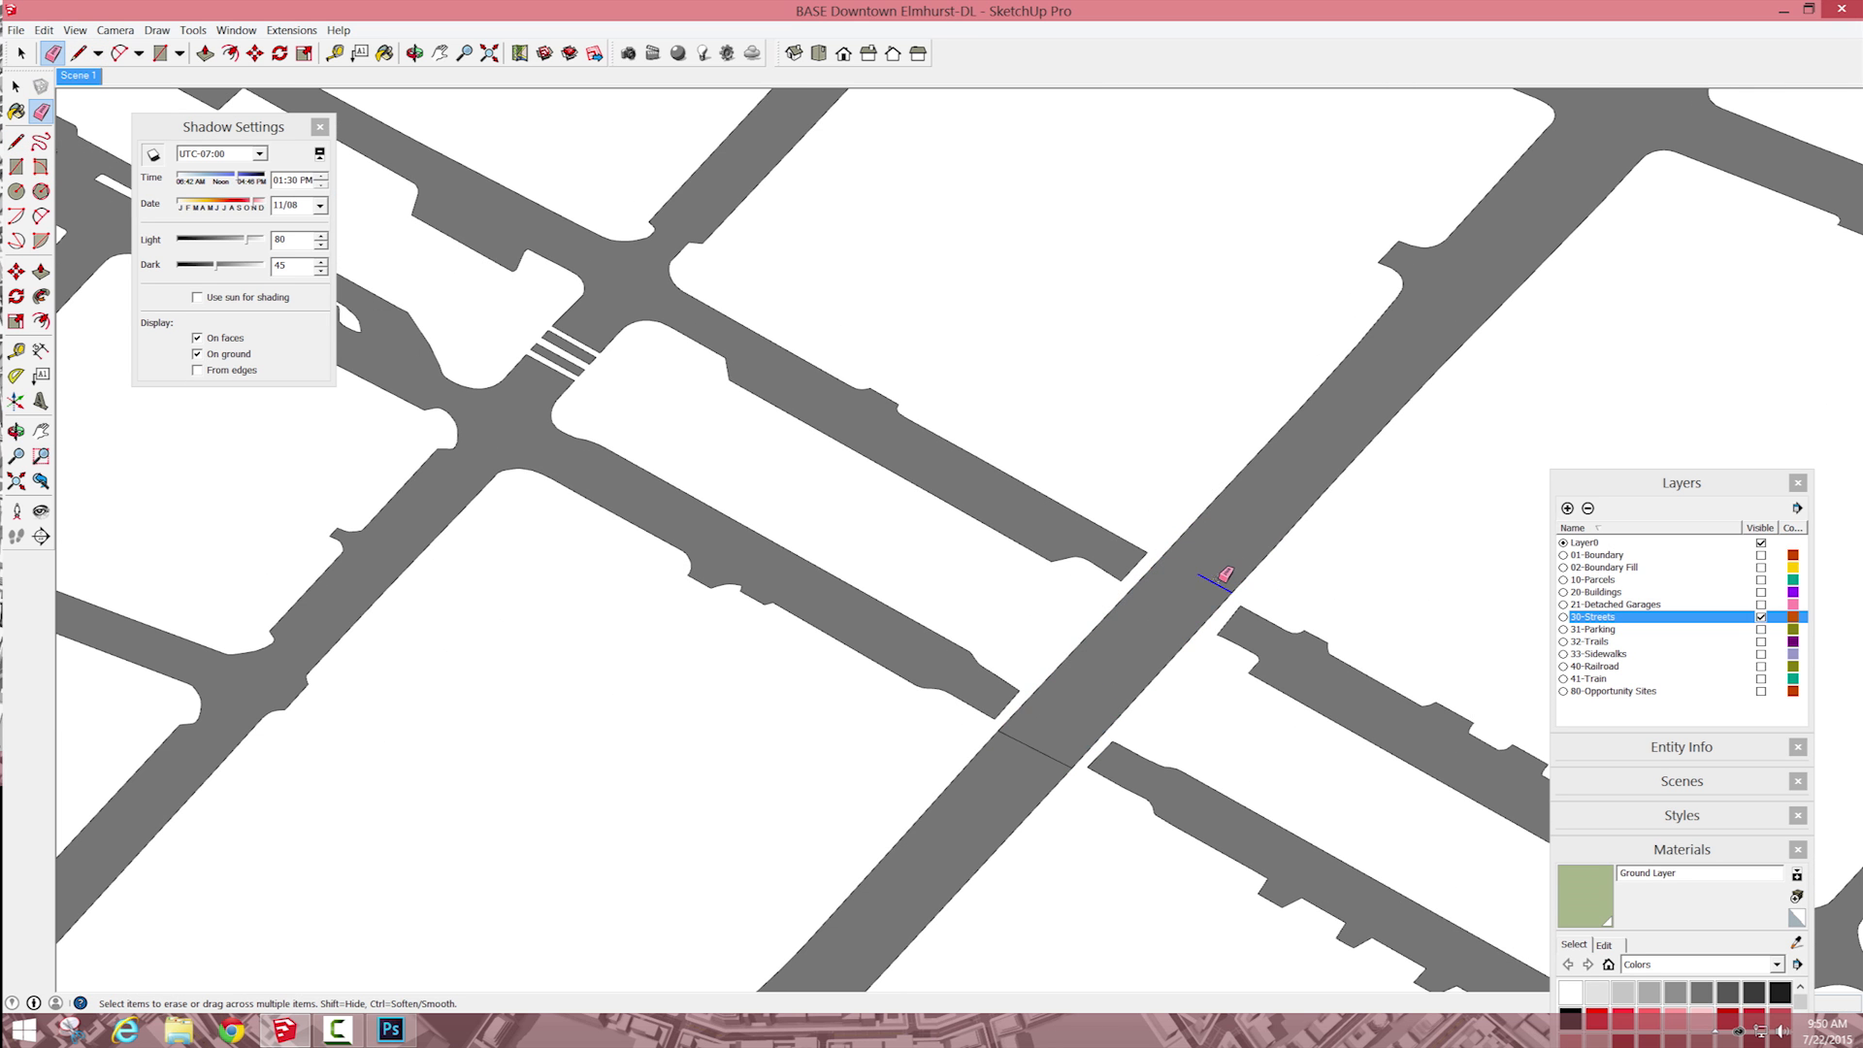
left_click(1017, 741)
Step: Show the 40-Railroad layer over the streets
scroll(1062, 734, "down", 3)
scroll(1177, 669, "down", 3)
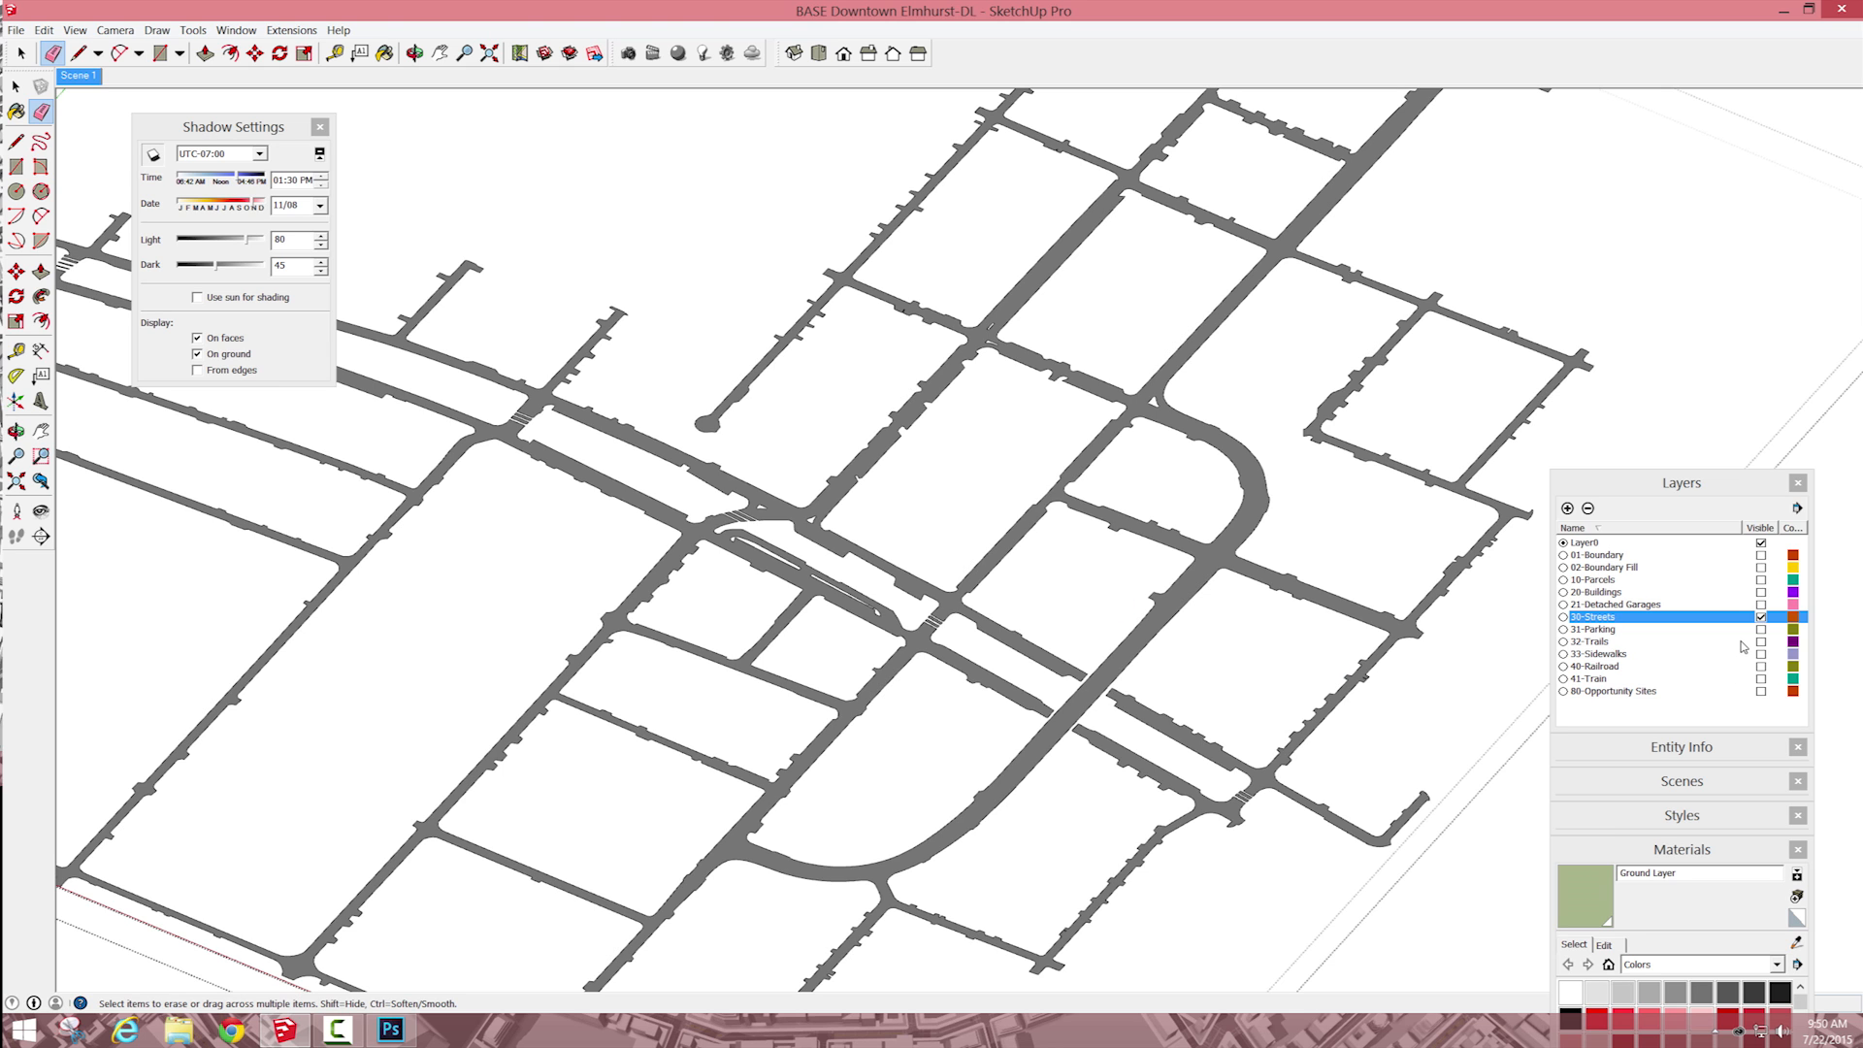
left_click(1761, 667)
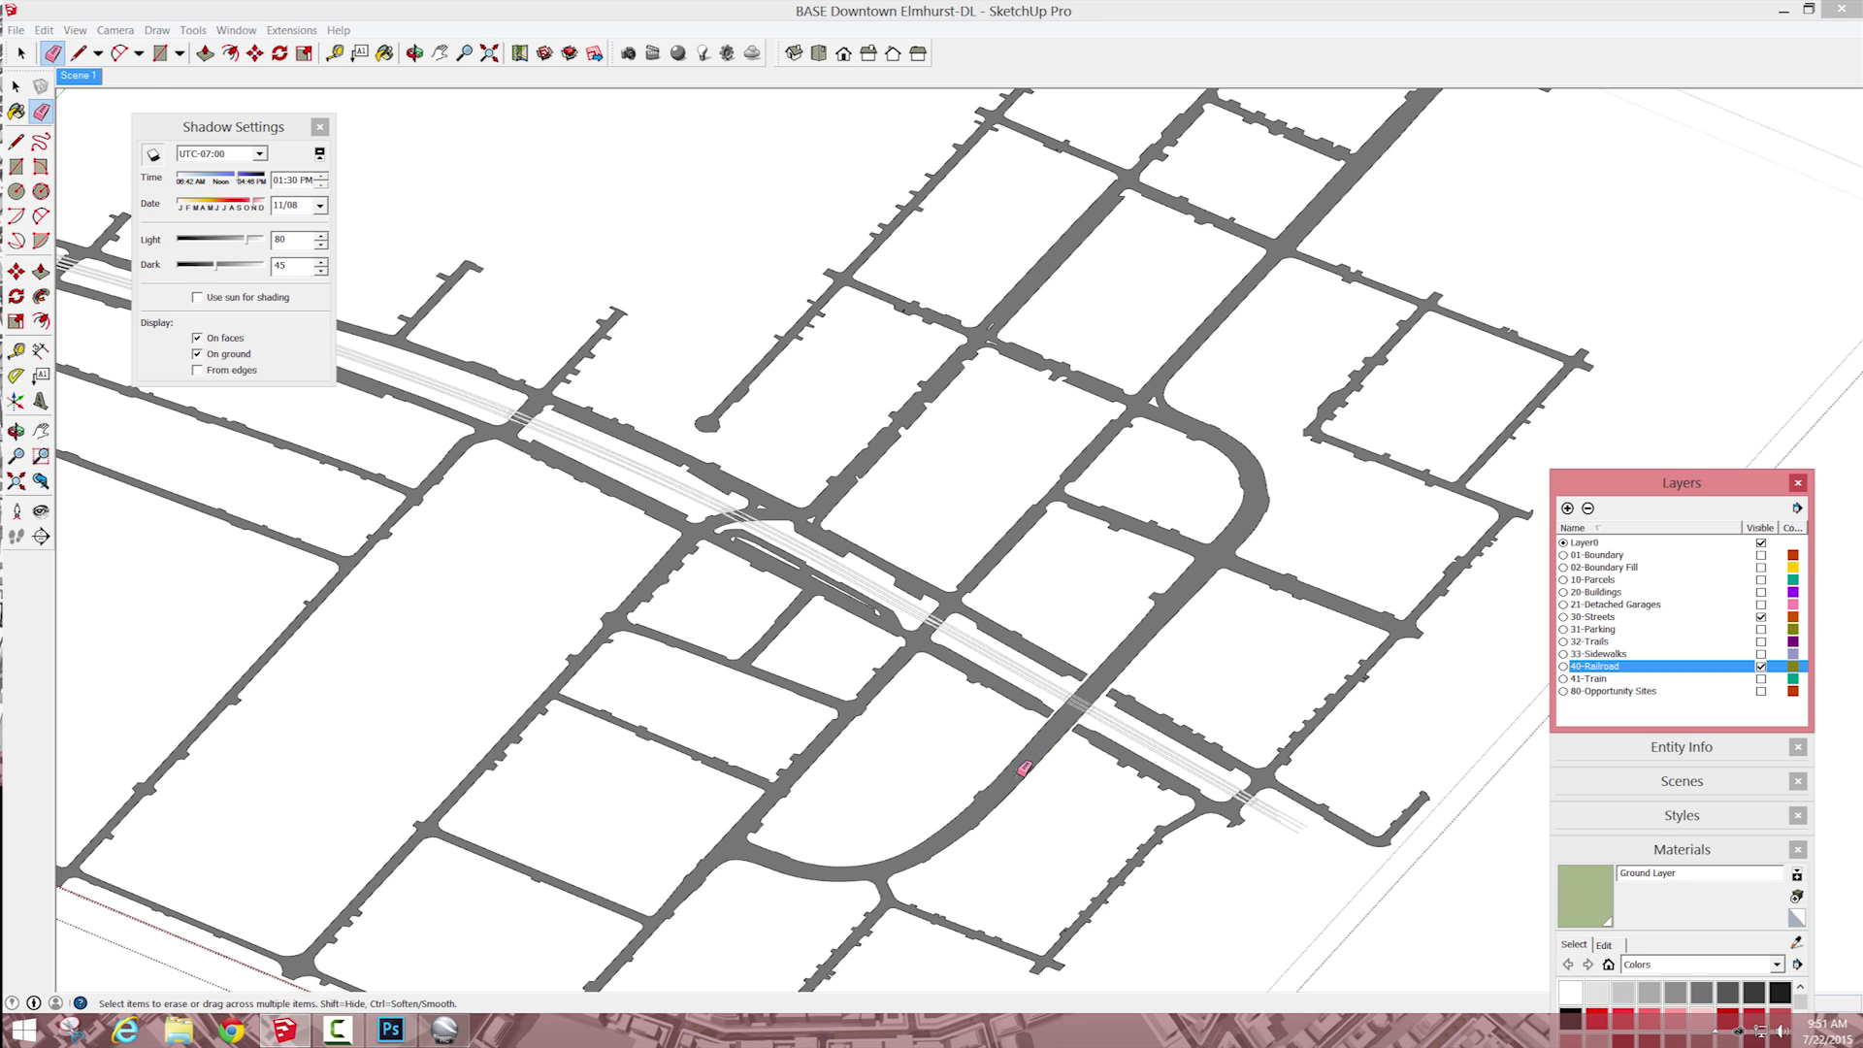
key("l")
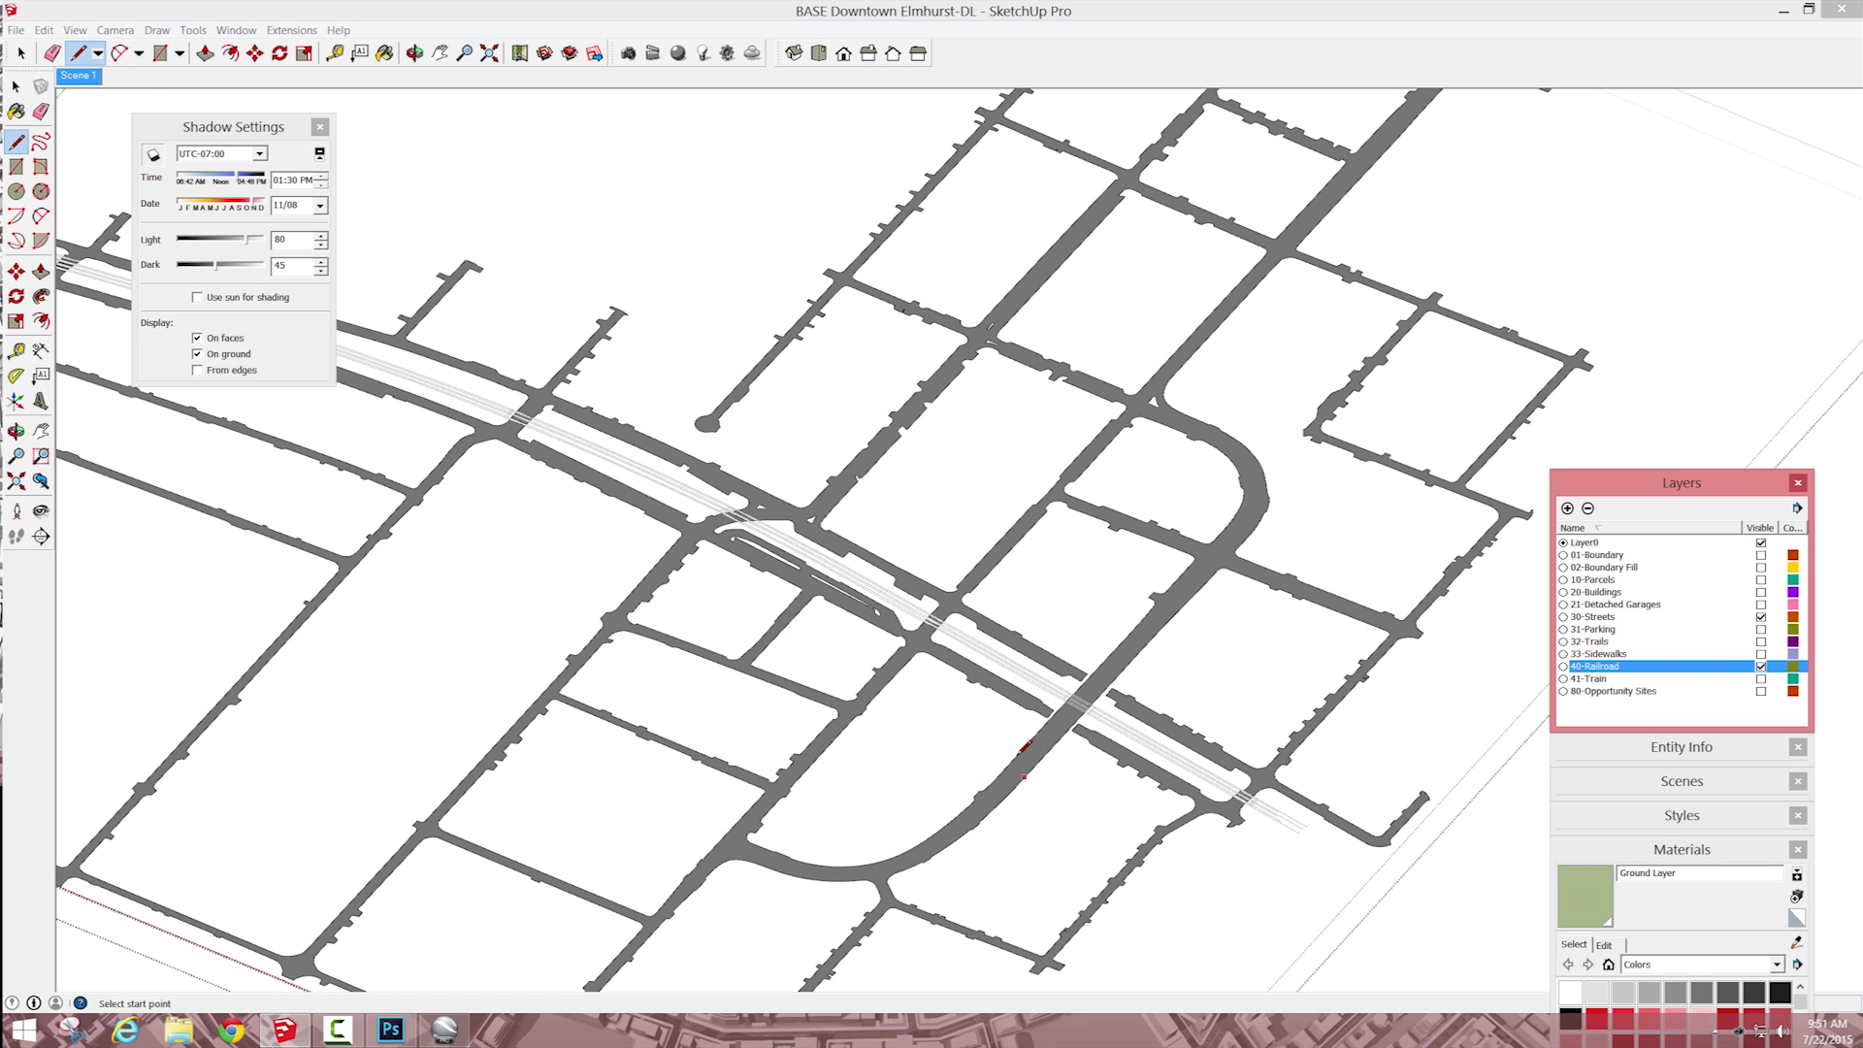
key("space")
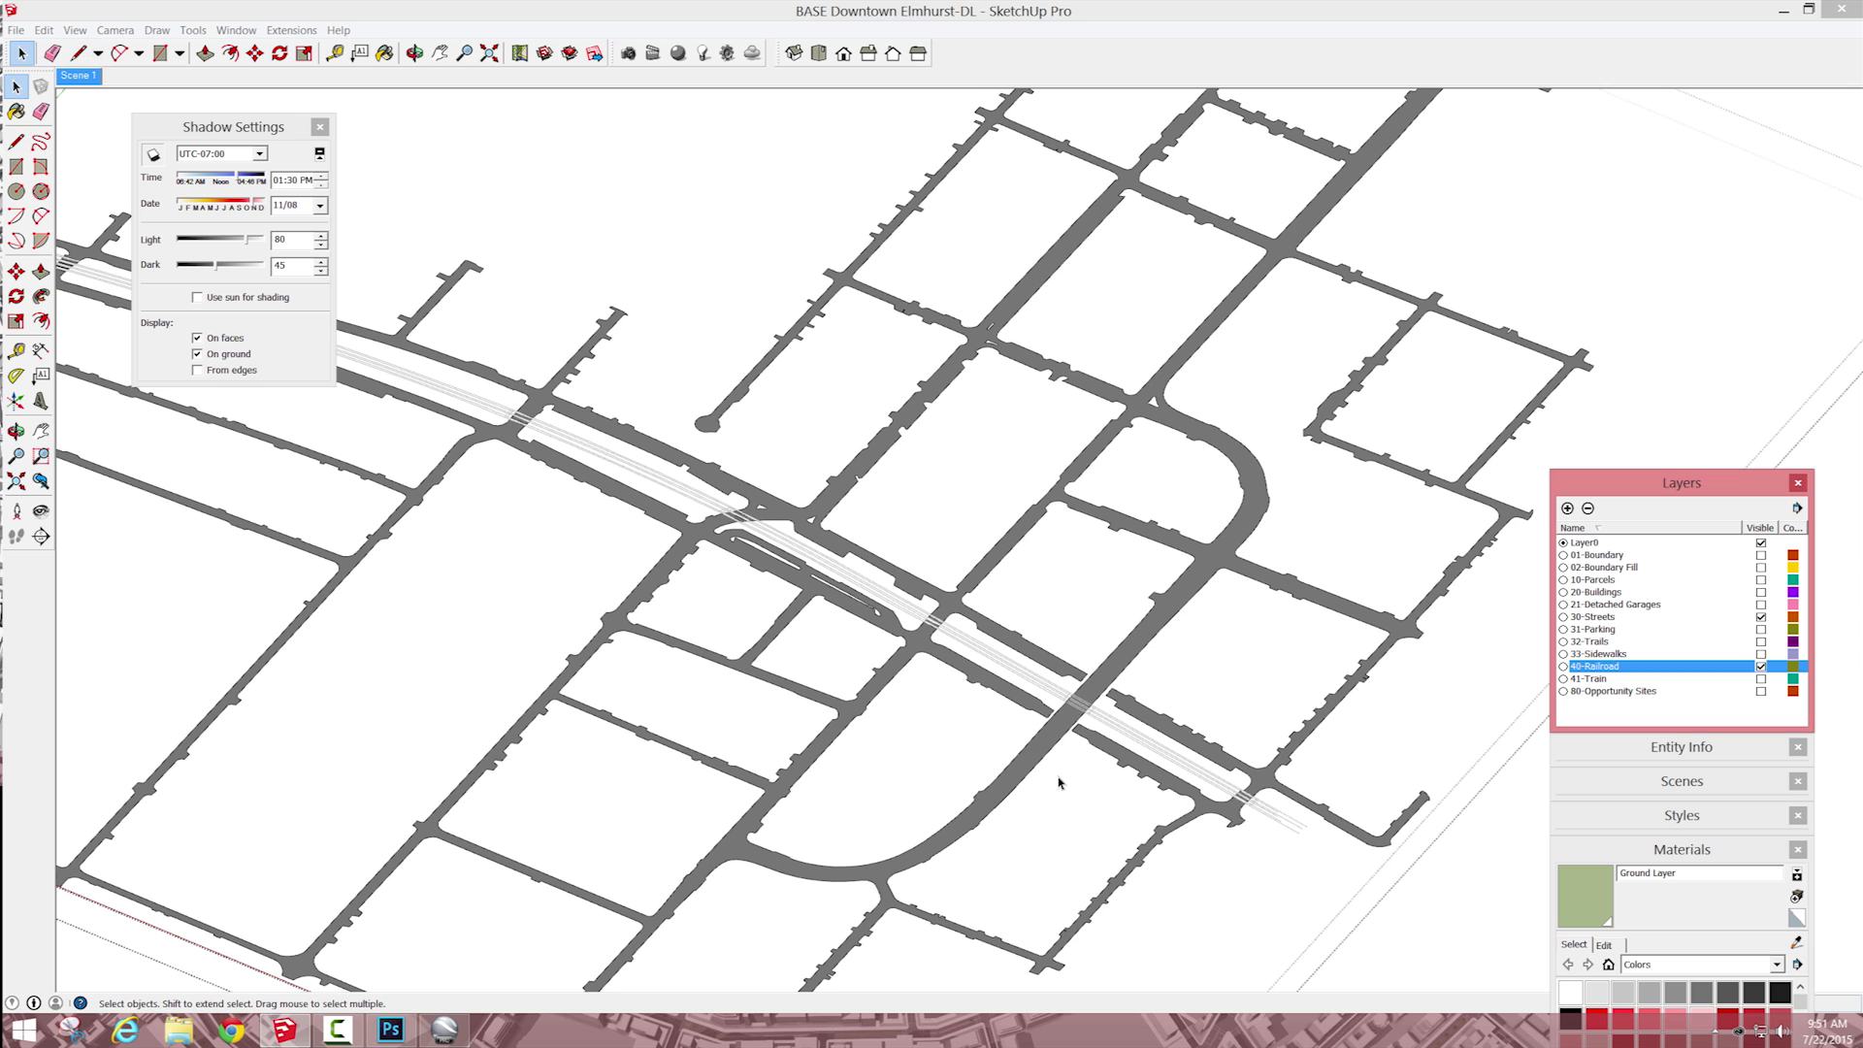
Step: Draw one dividing line across the crossing road on each side of the railroad and parallel streets
scroll(1032, 763, "up", 3)
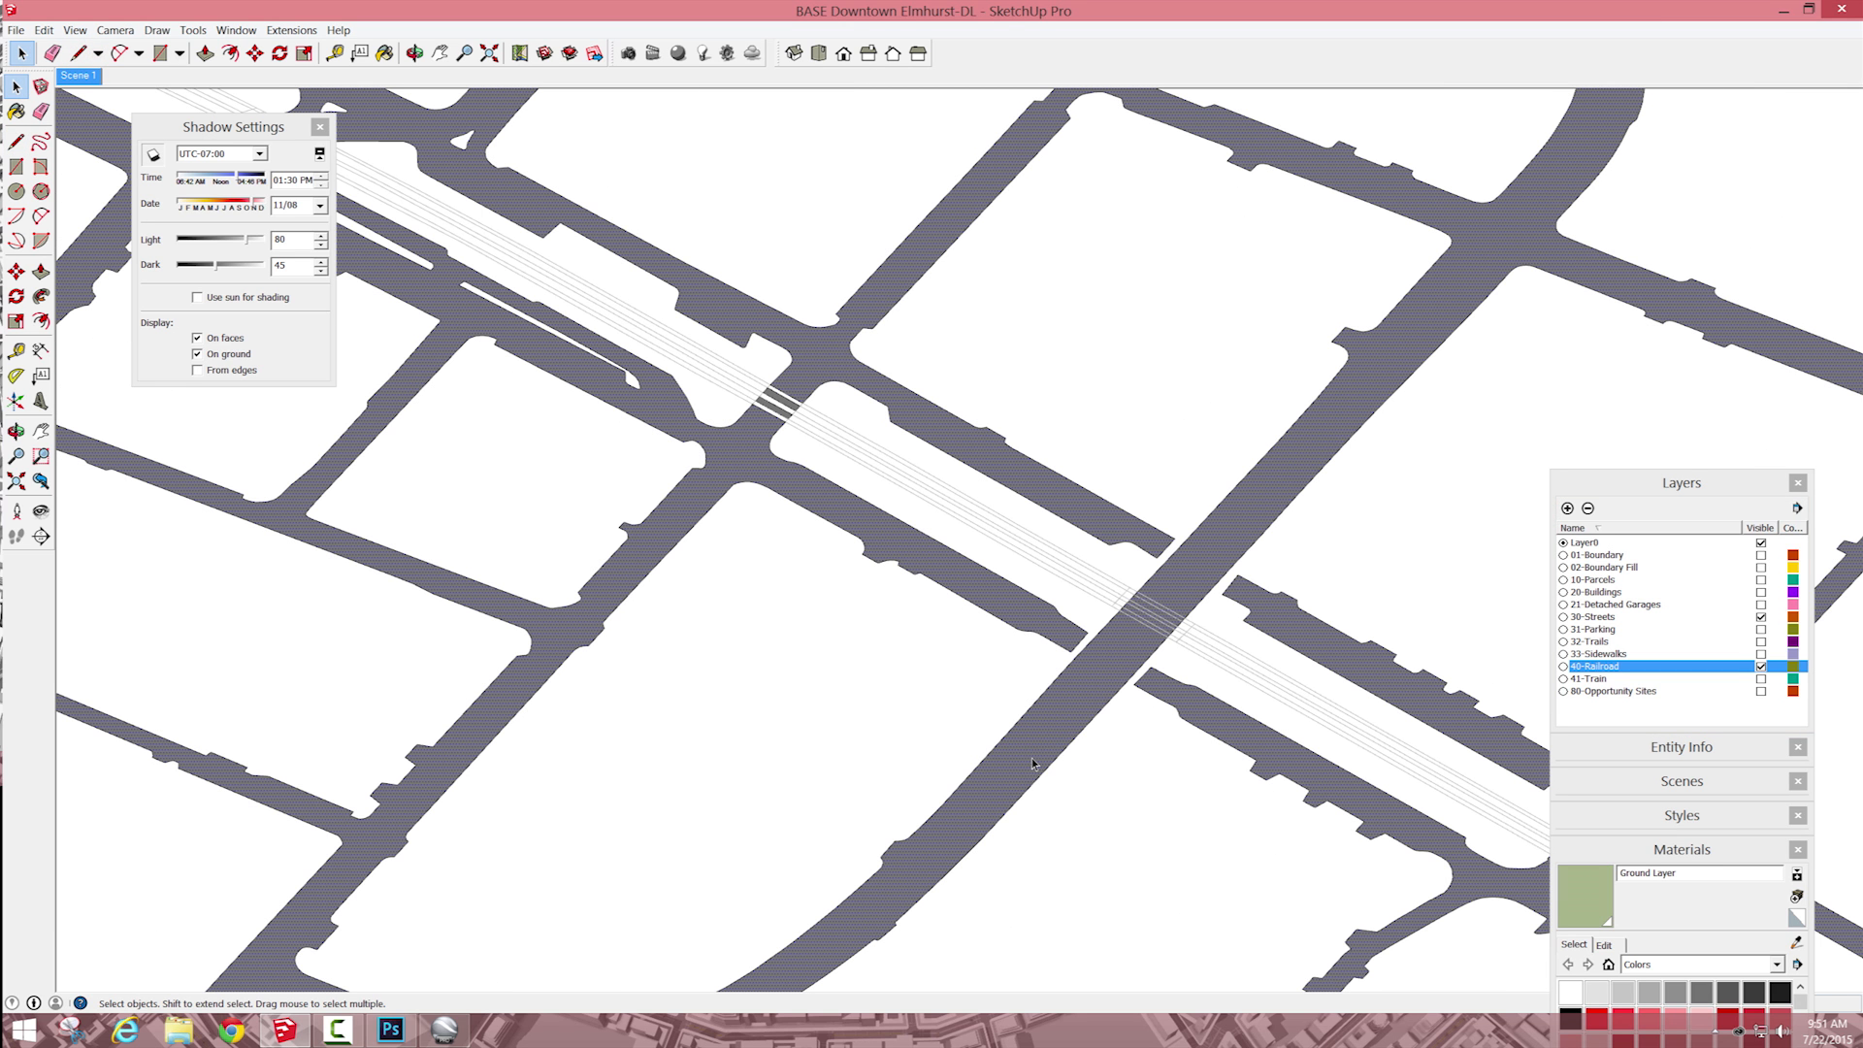
key("l")
left_click(991, 751)
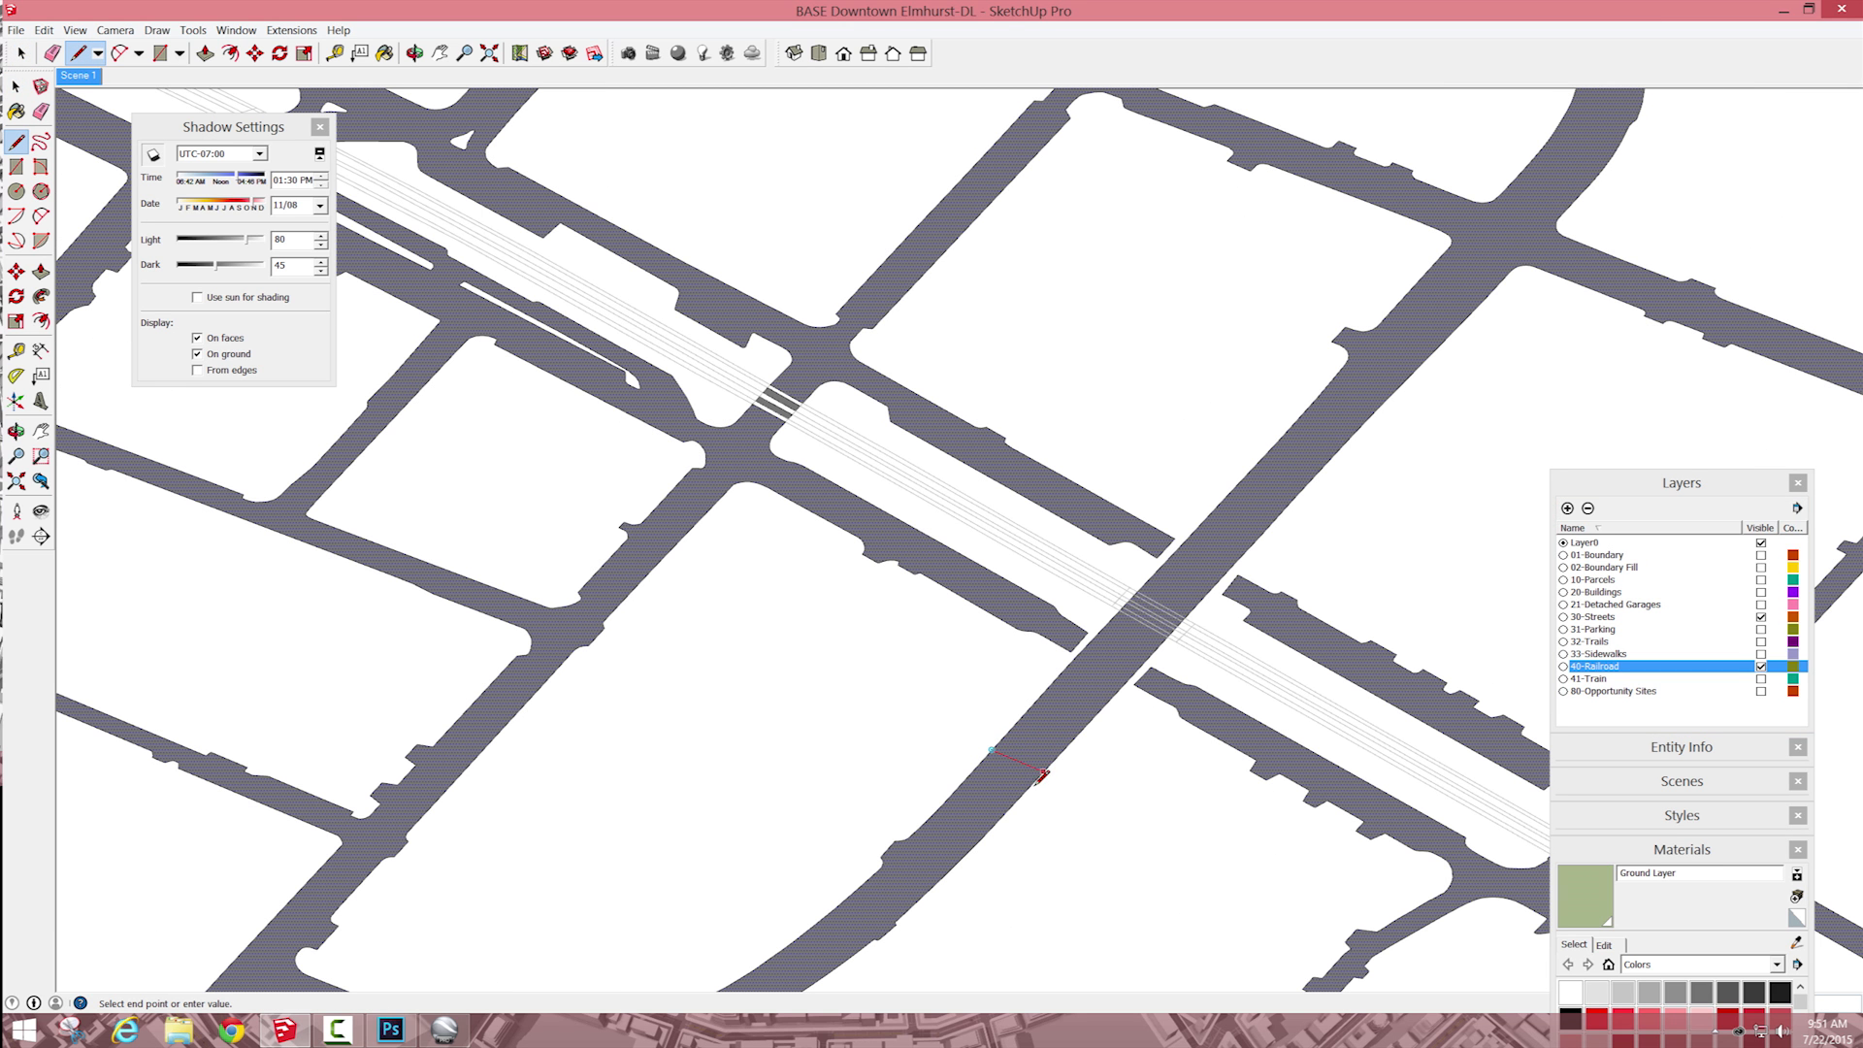
left_click(1044, 771)
left_click(1263, 457)
left_click(1317, 475)
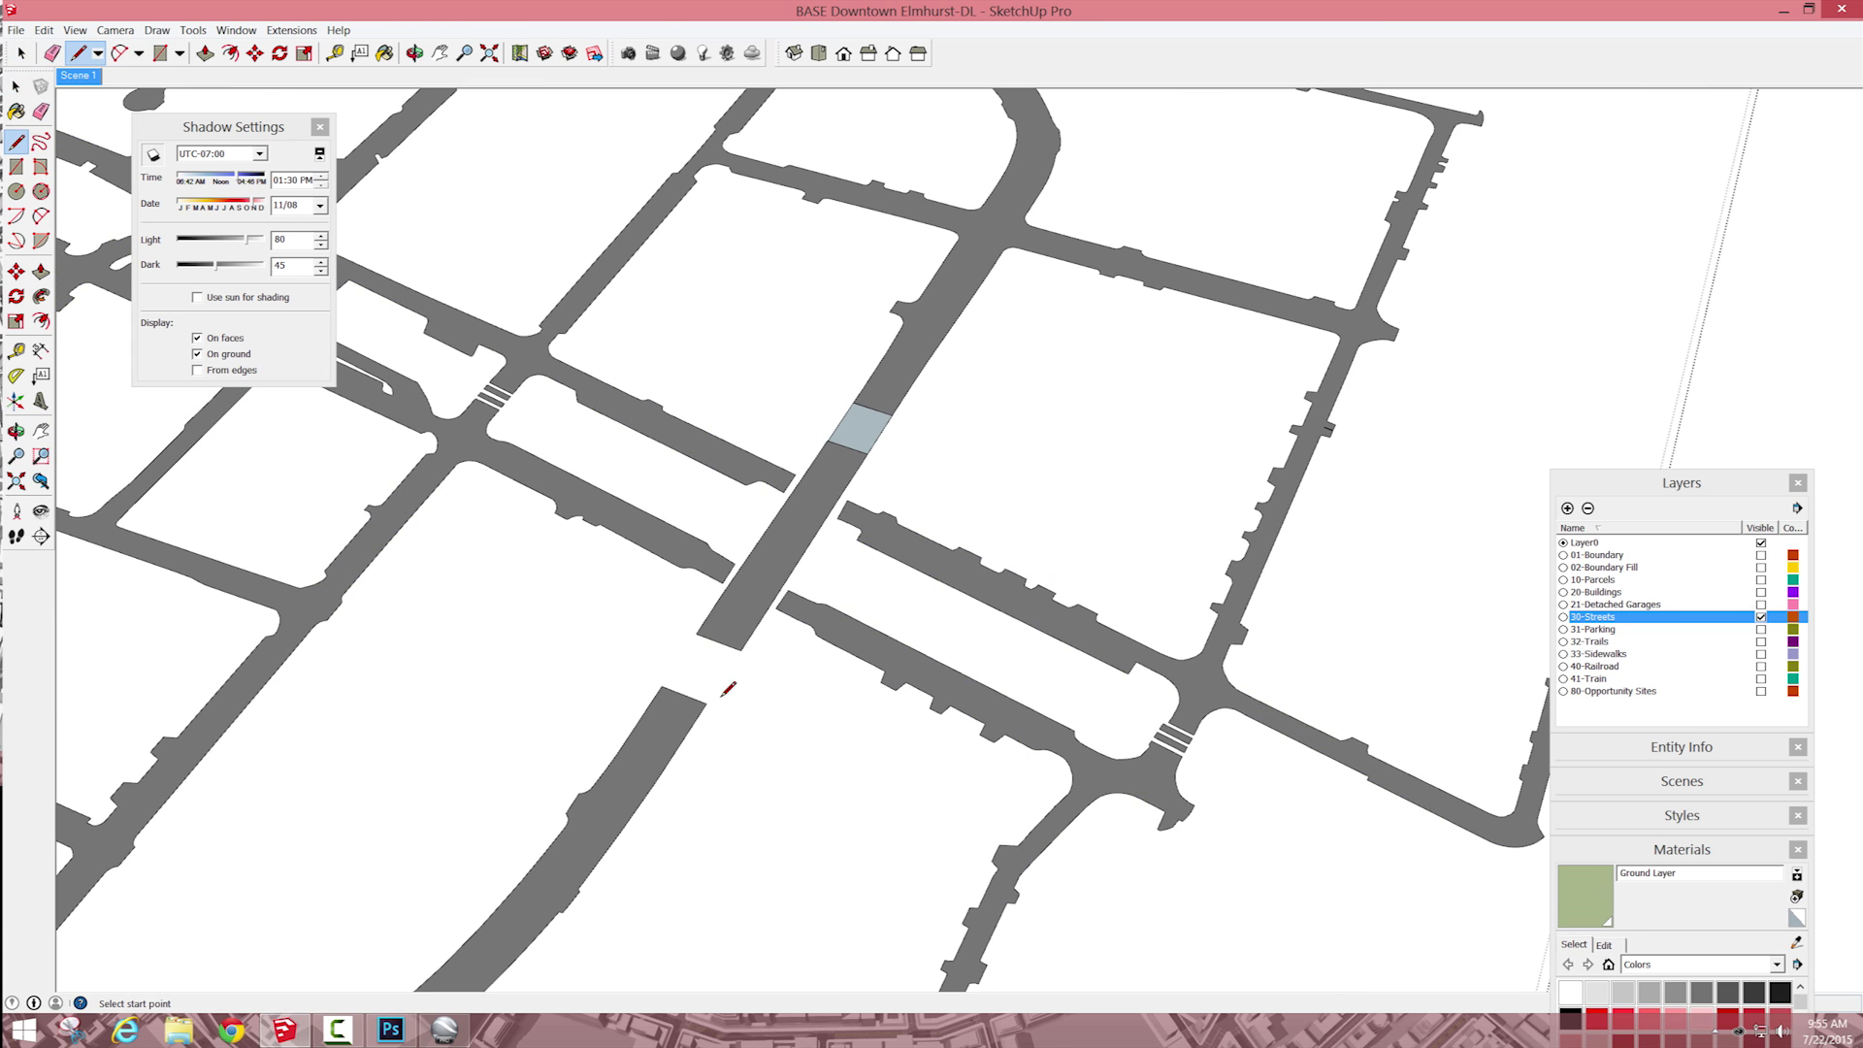
Step: Draw the side edges of the second ramp between the middle road section and the curved road
left_click(740, 650)
left_click(698, 634)
left_click(663, 686)
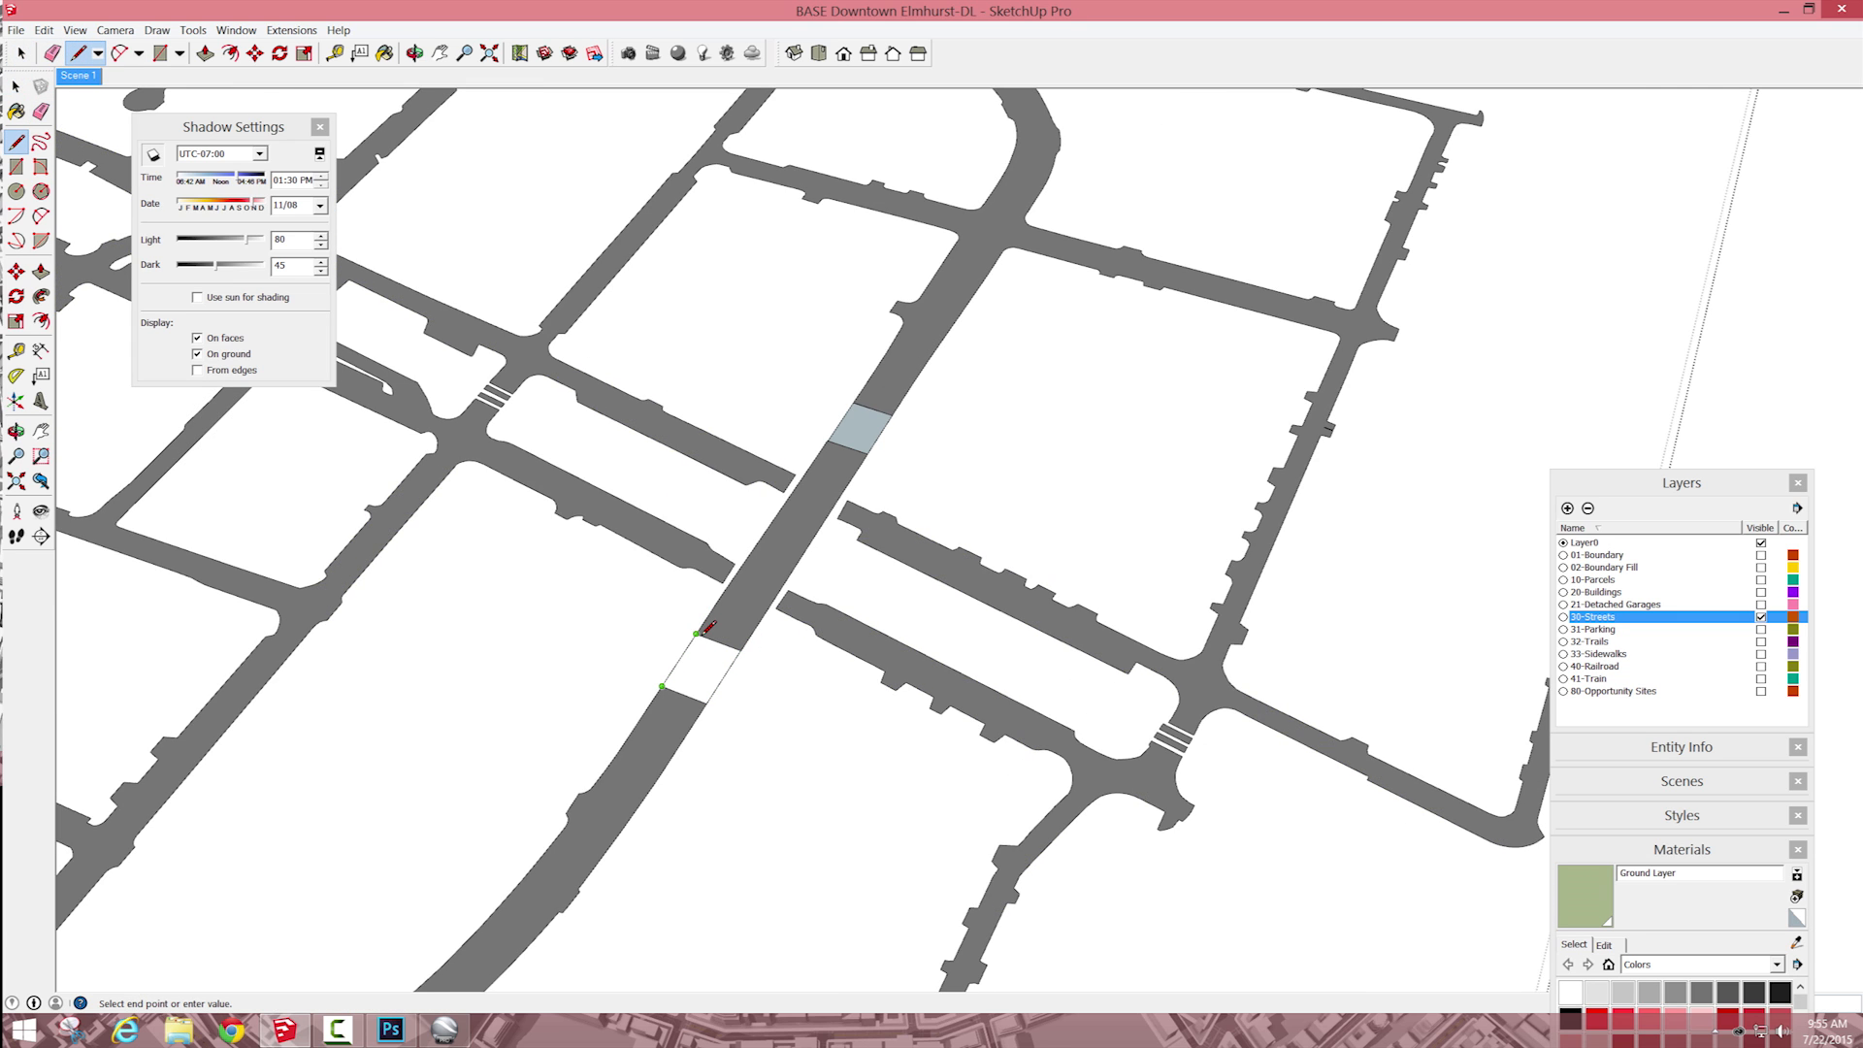
left_click(697, 635)
key("space")
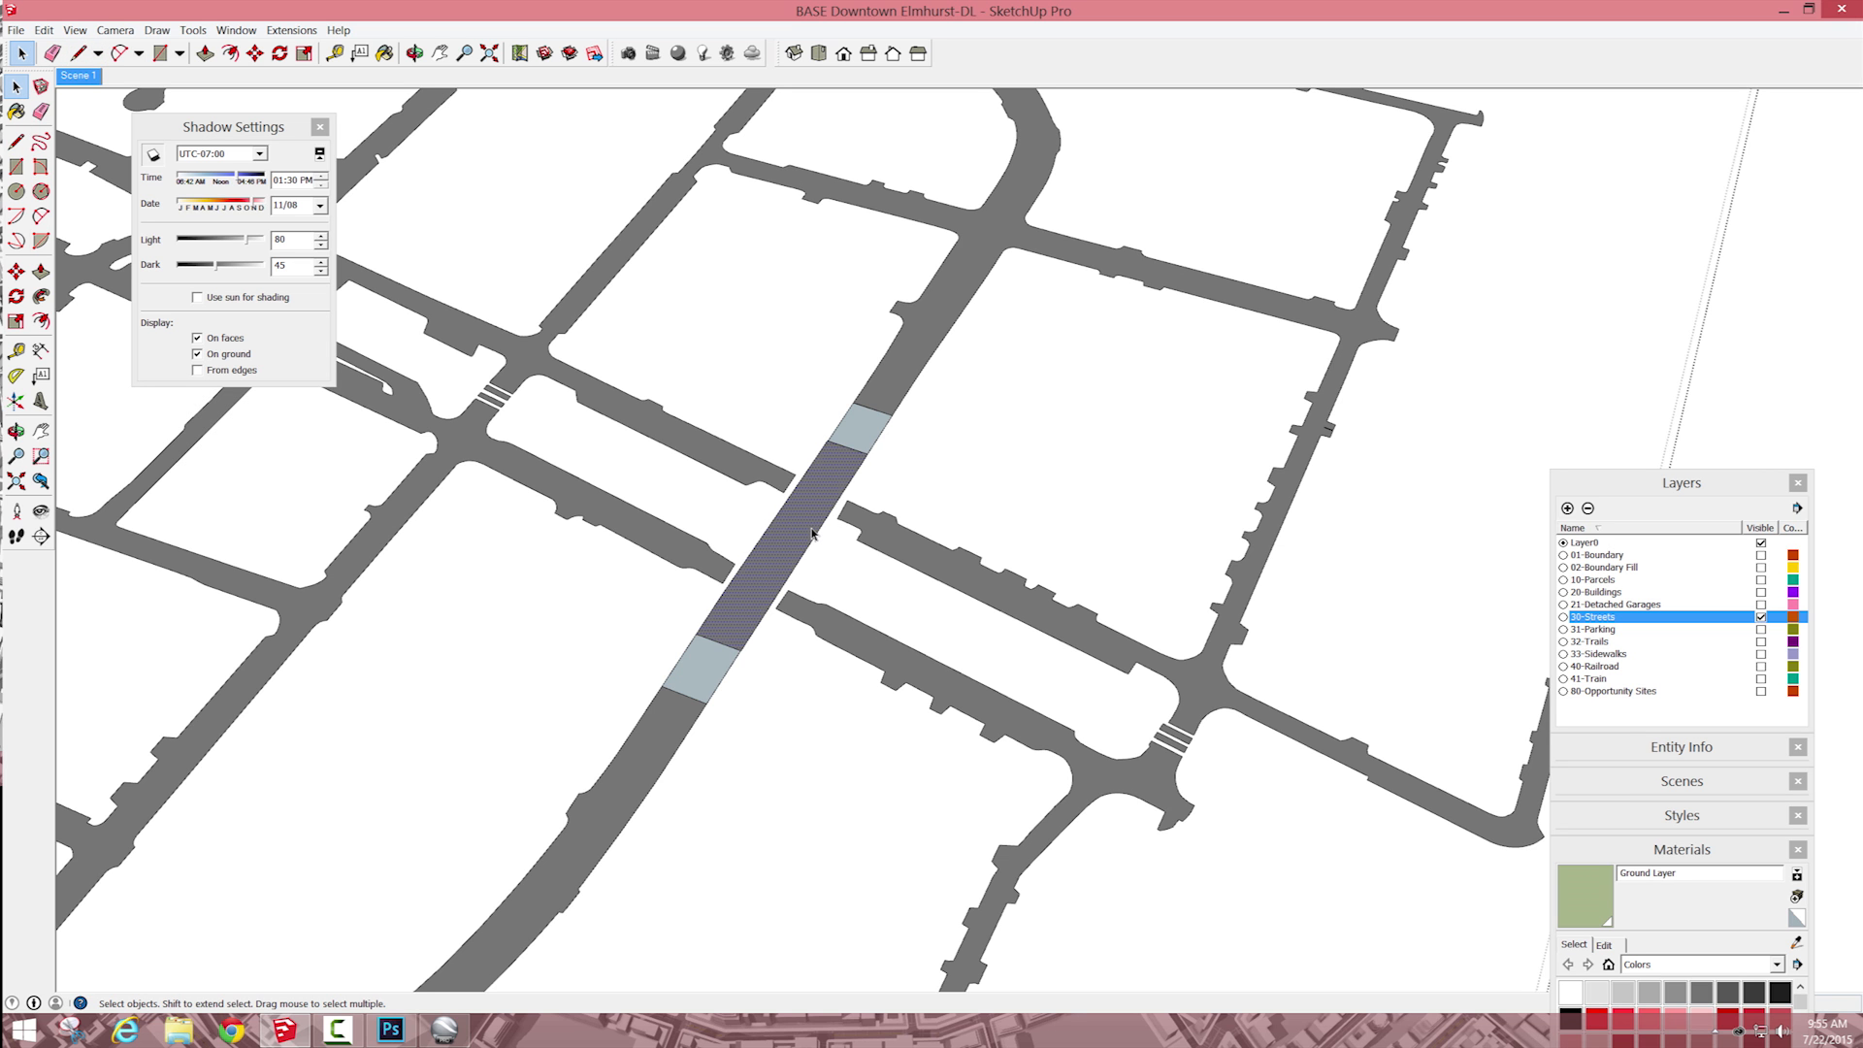
Step: Move the middle road section down below the parallel streets so both ramps slope to it
key("m")
left_click(812, 534)
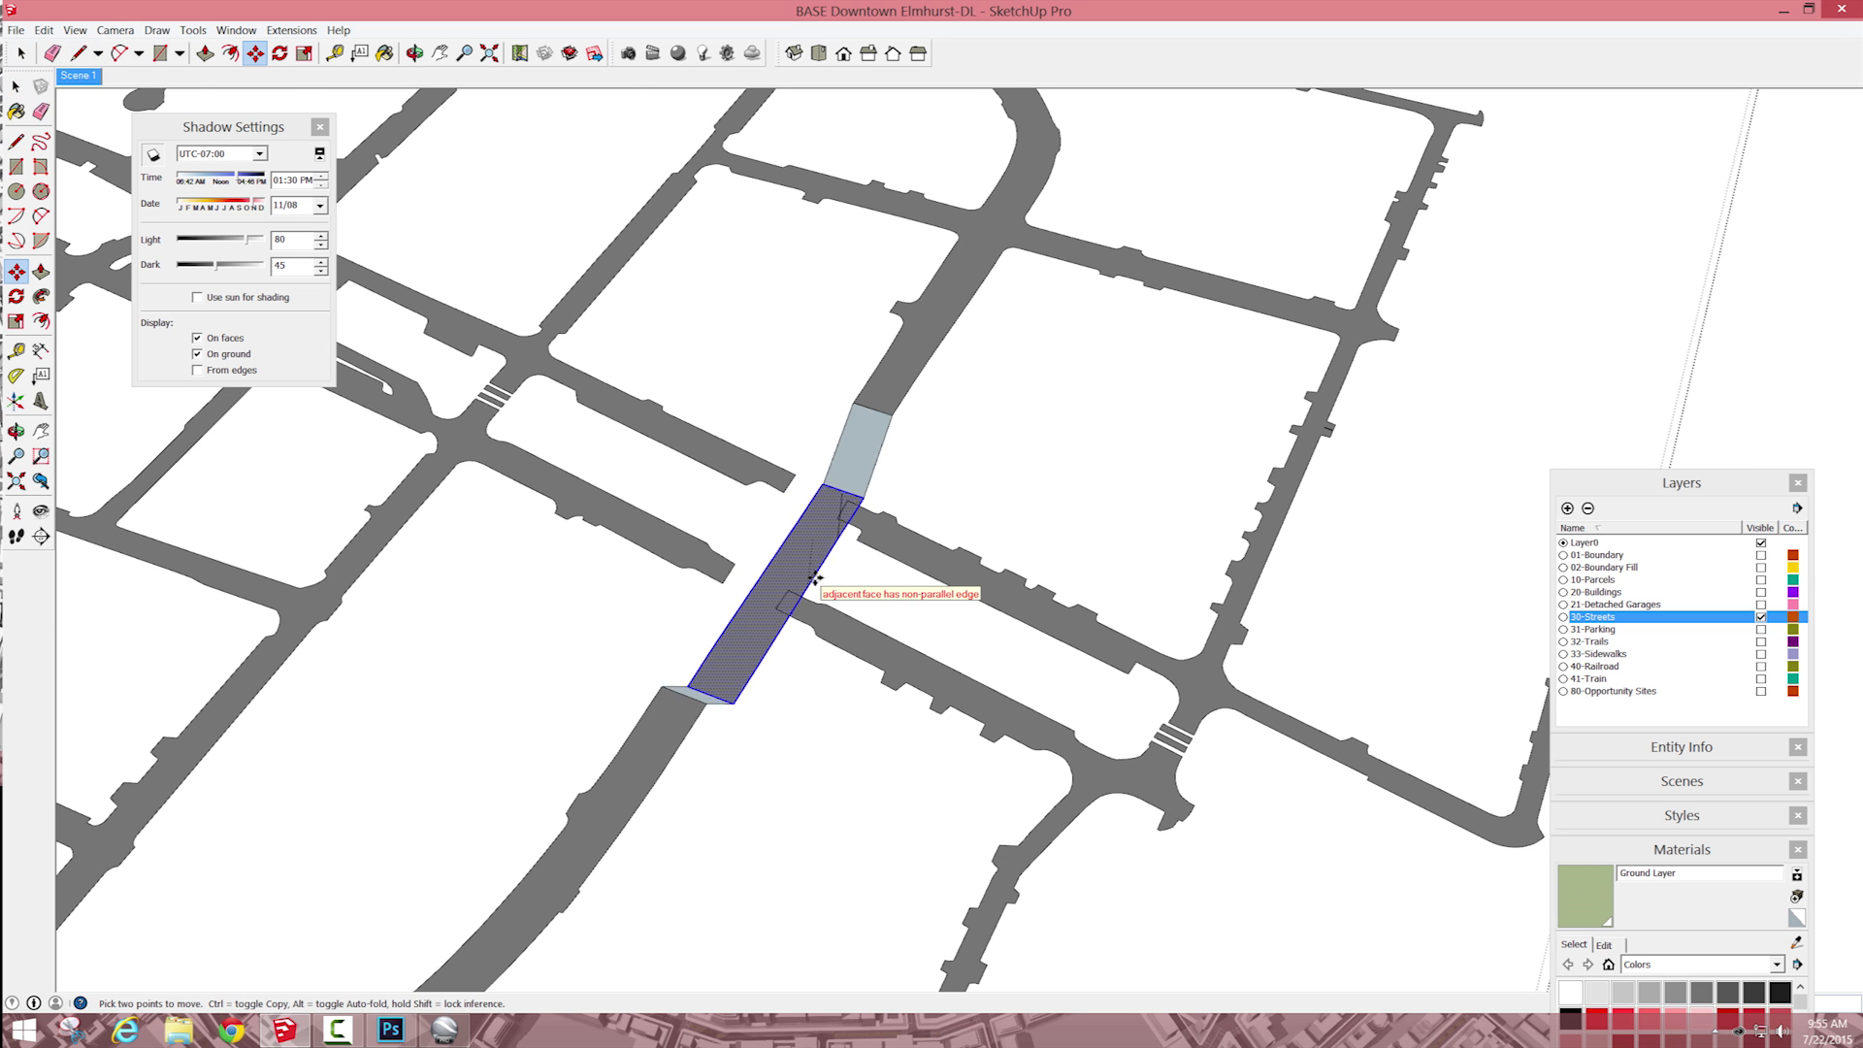
scroll(811, 579, "up", 1)
left_click(811, 557)
key("space")
Step: Soften the diagonal fold in the ramp next to the curved road, with Soften coplanar enabled
middle_click_drag(812, 557, 582, 458)
double_click(597, 468)
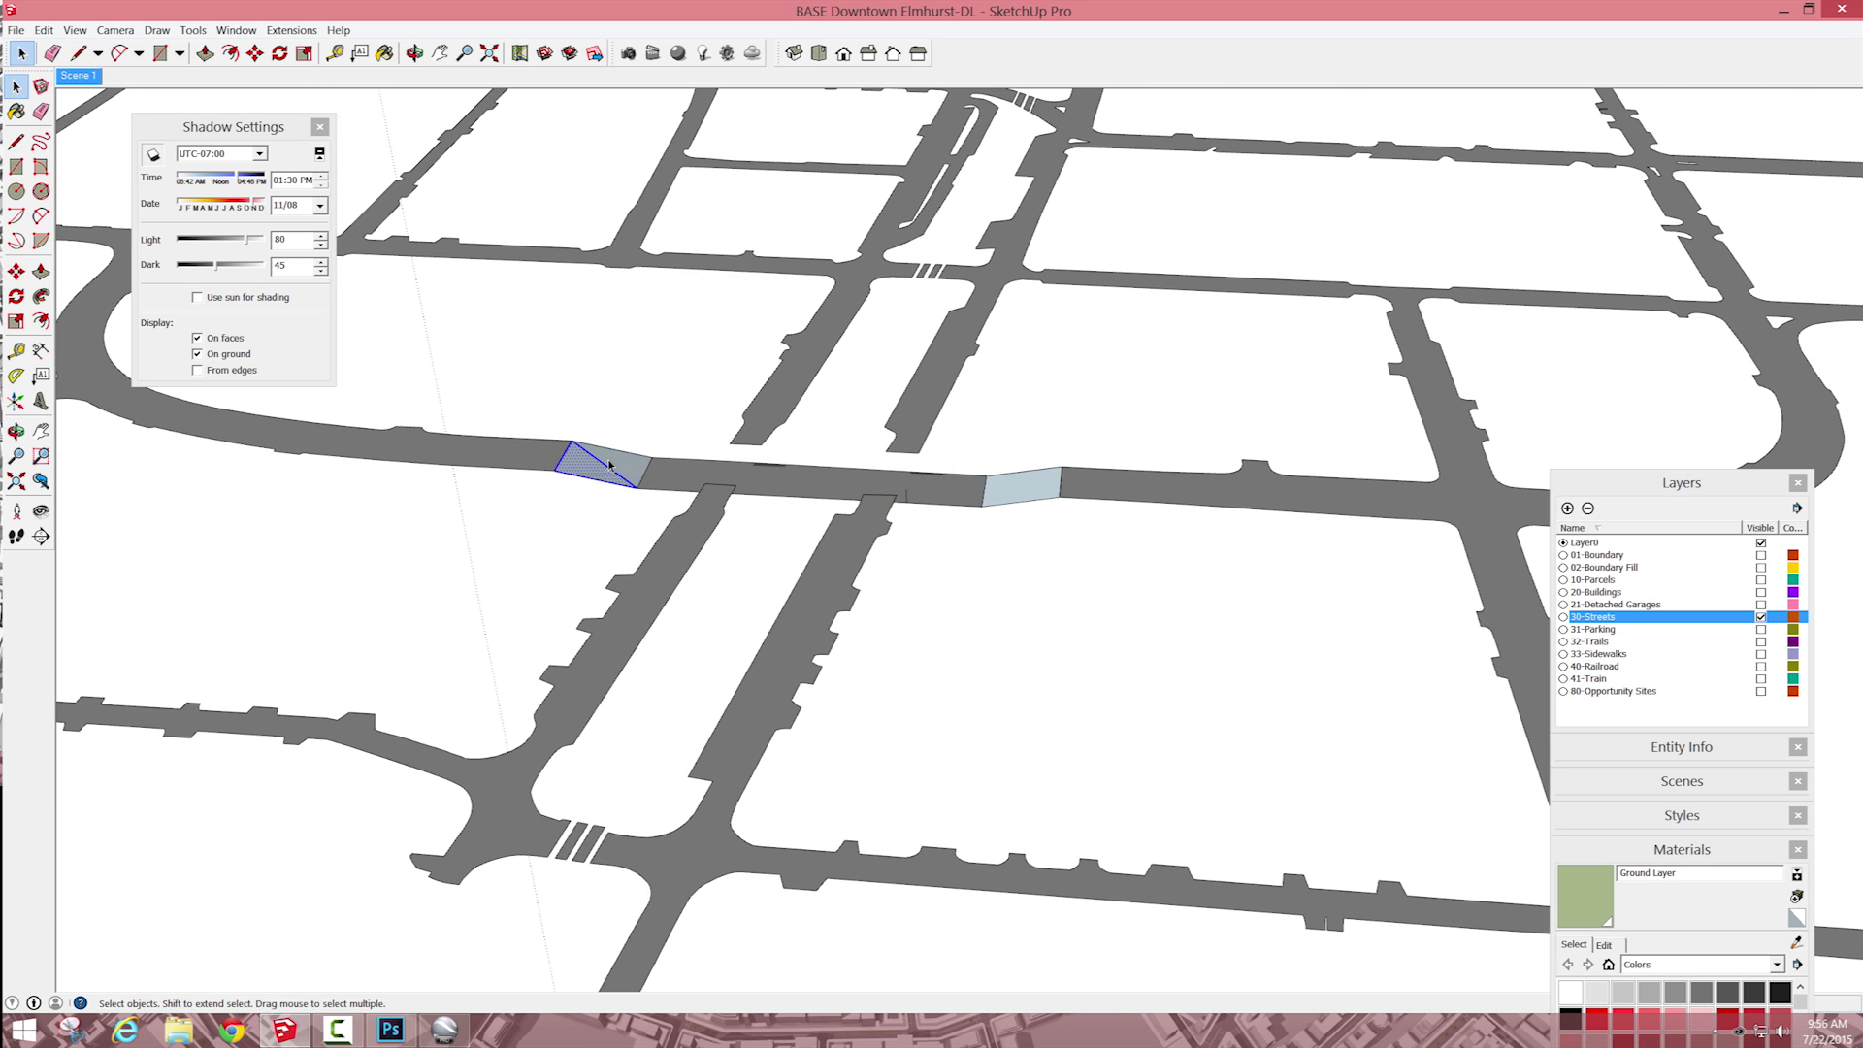
triple_click(603, 455)
left_click_drag(517, 404, 642, 520)
right_click(612, 457)
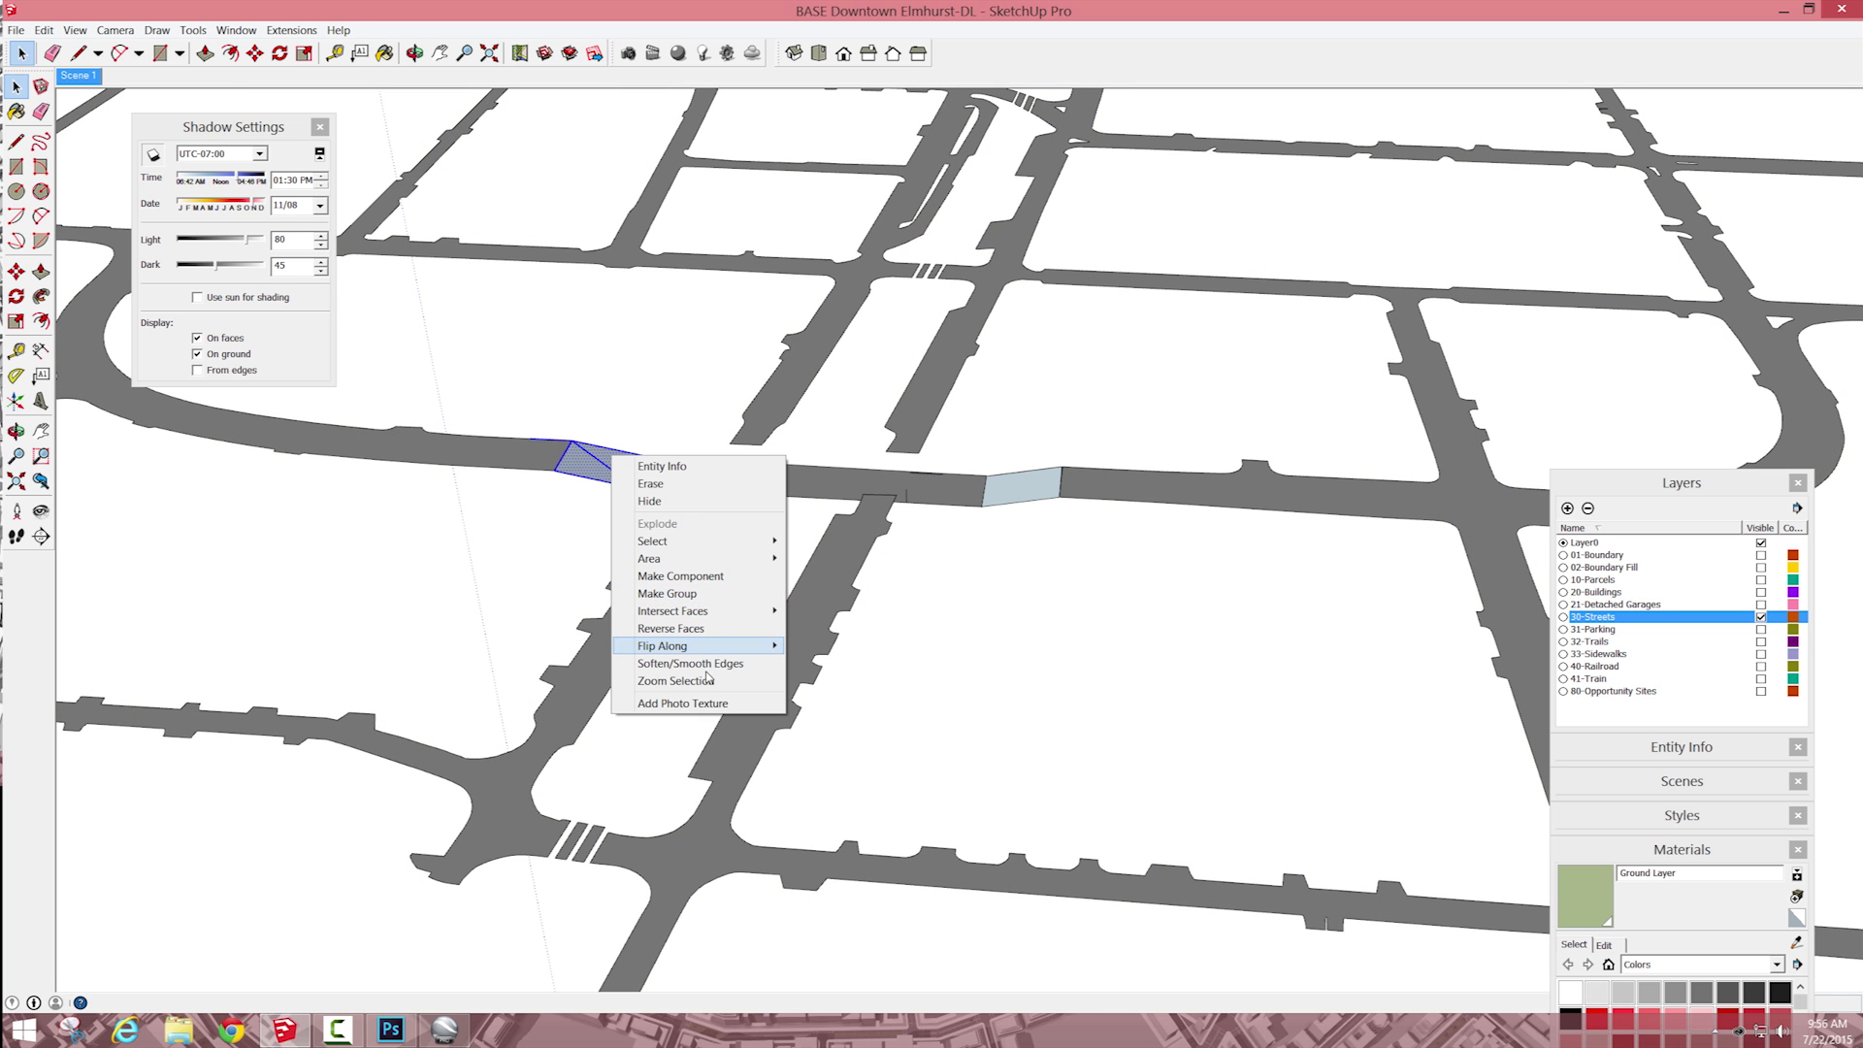
left_click(709, 666)
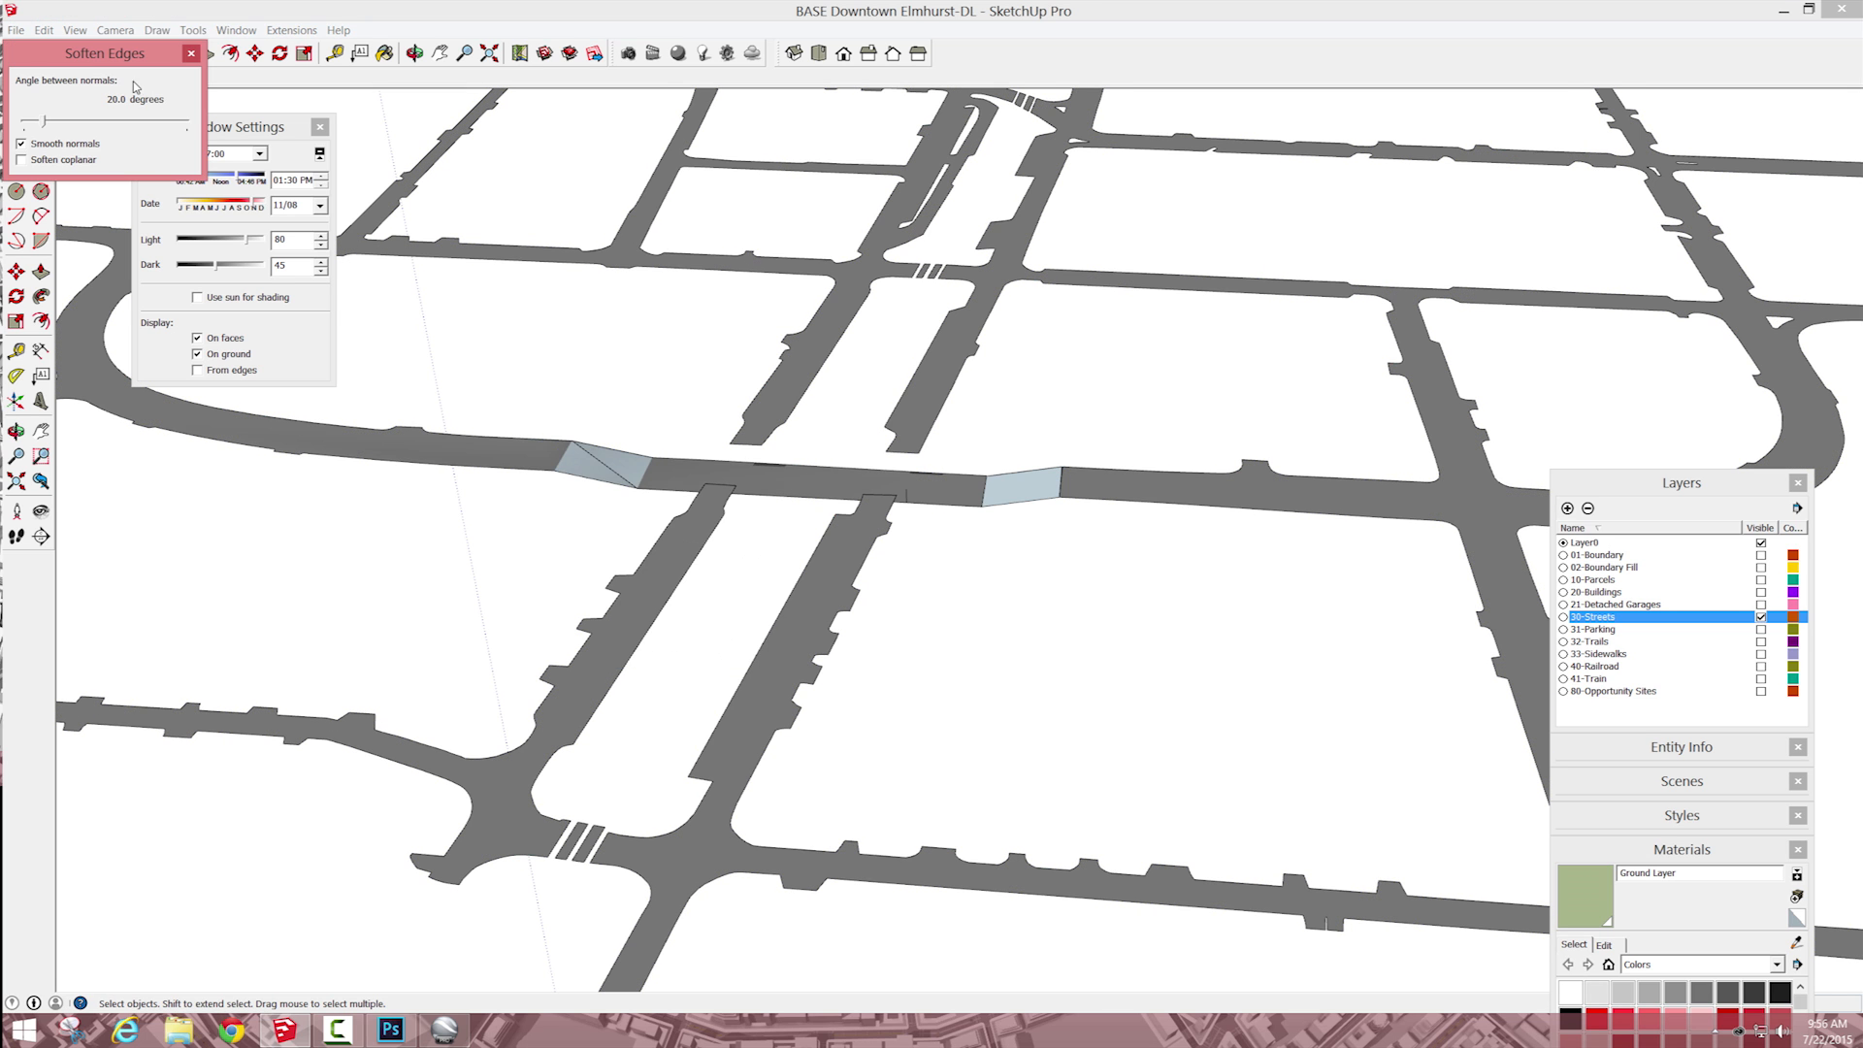
left_click(25, 160)
left_click(715, 365)
Step: Draw edges that carry the first parallel street across the lowered road
scroll(774, 417, "down", 5)
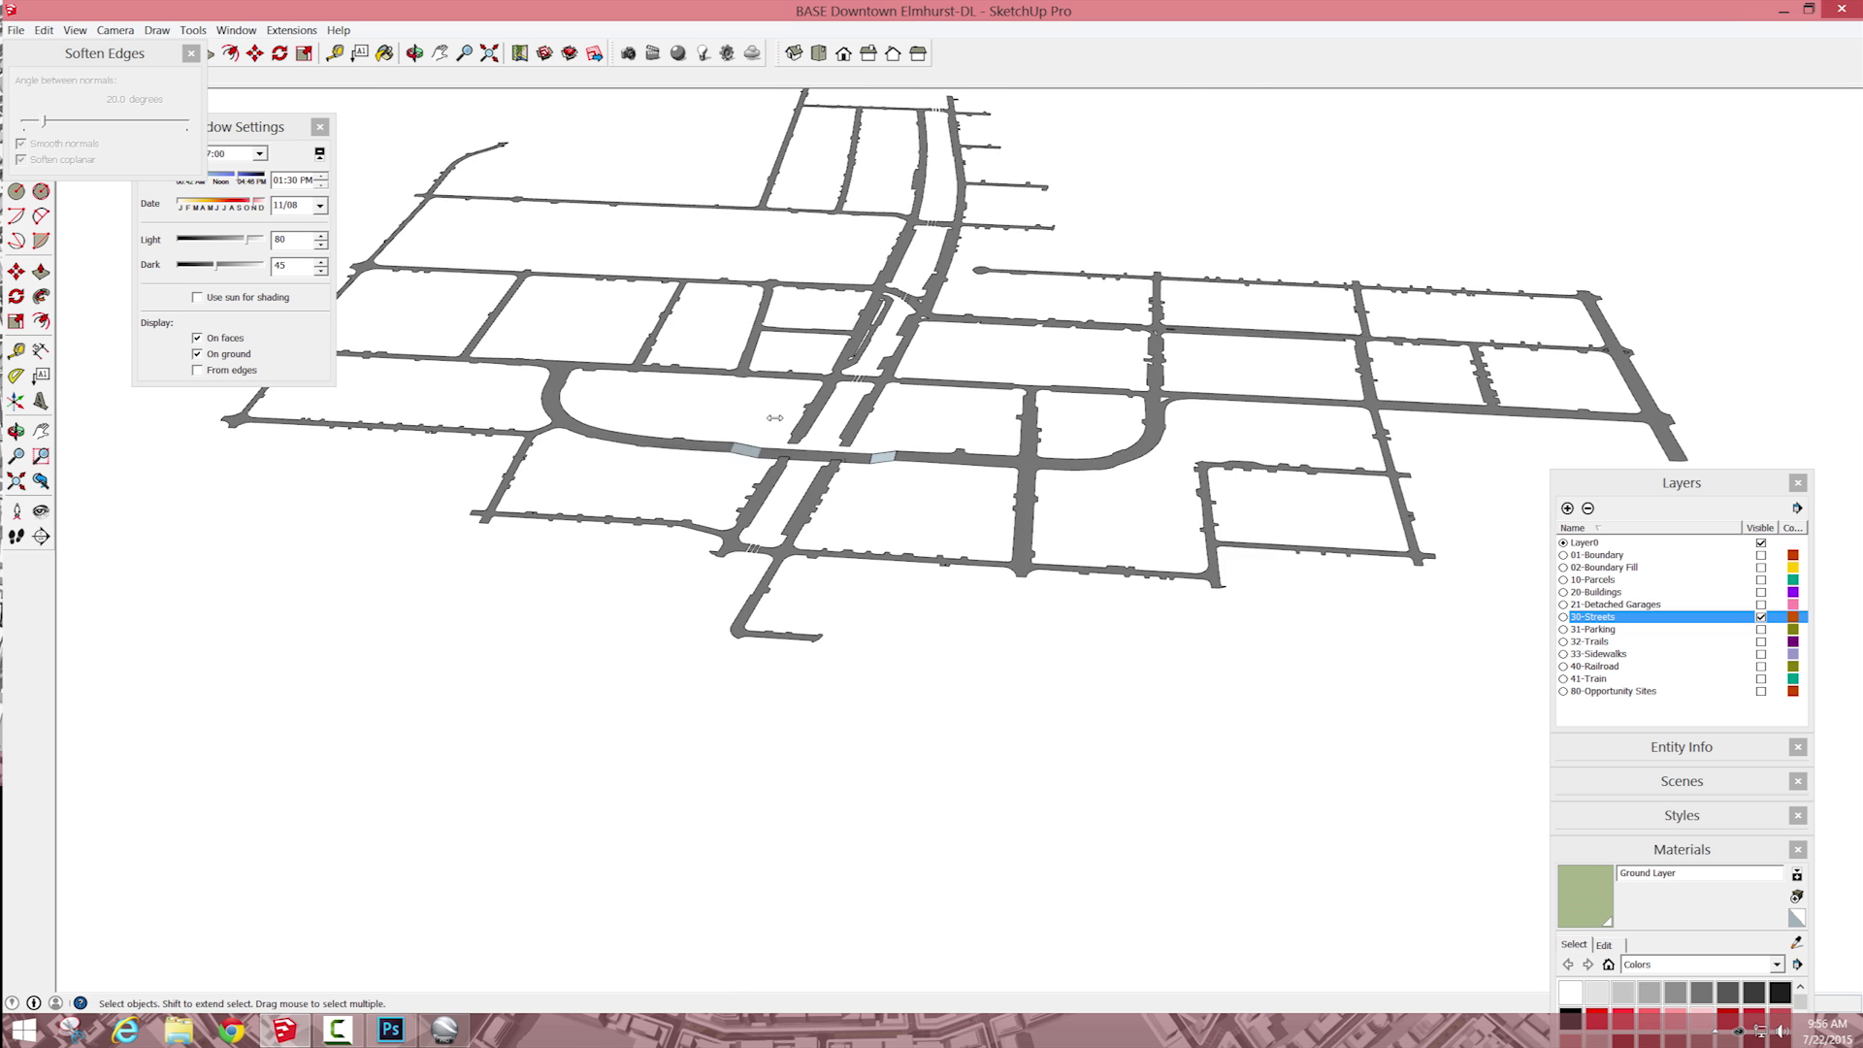
scroll(774, 418, "up", 6)
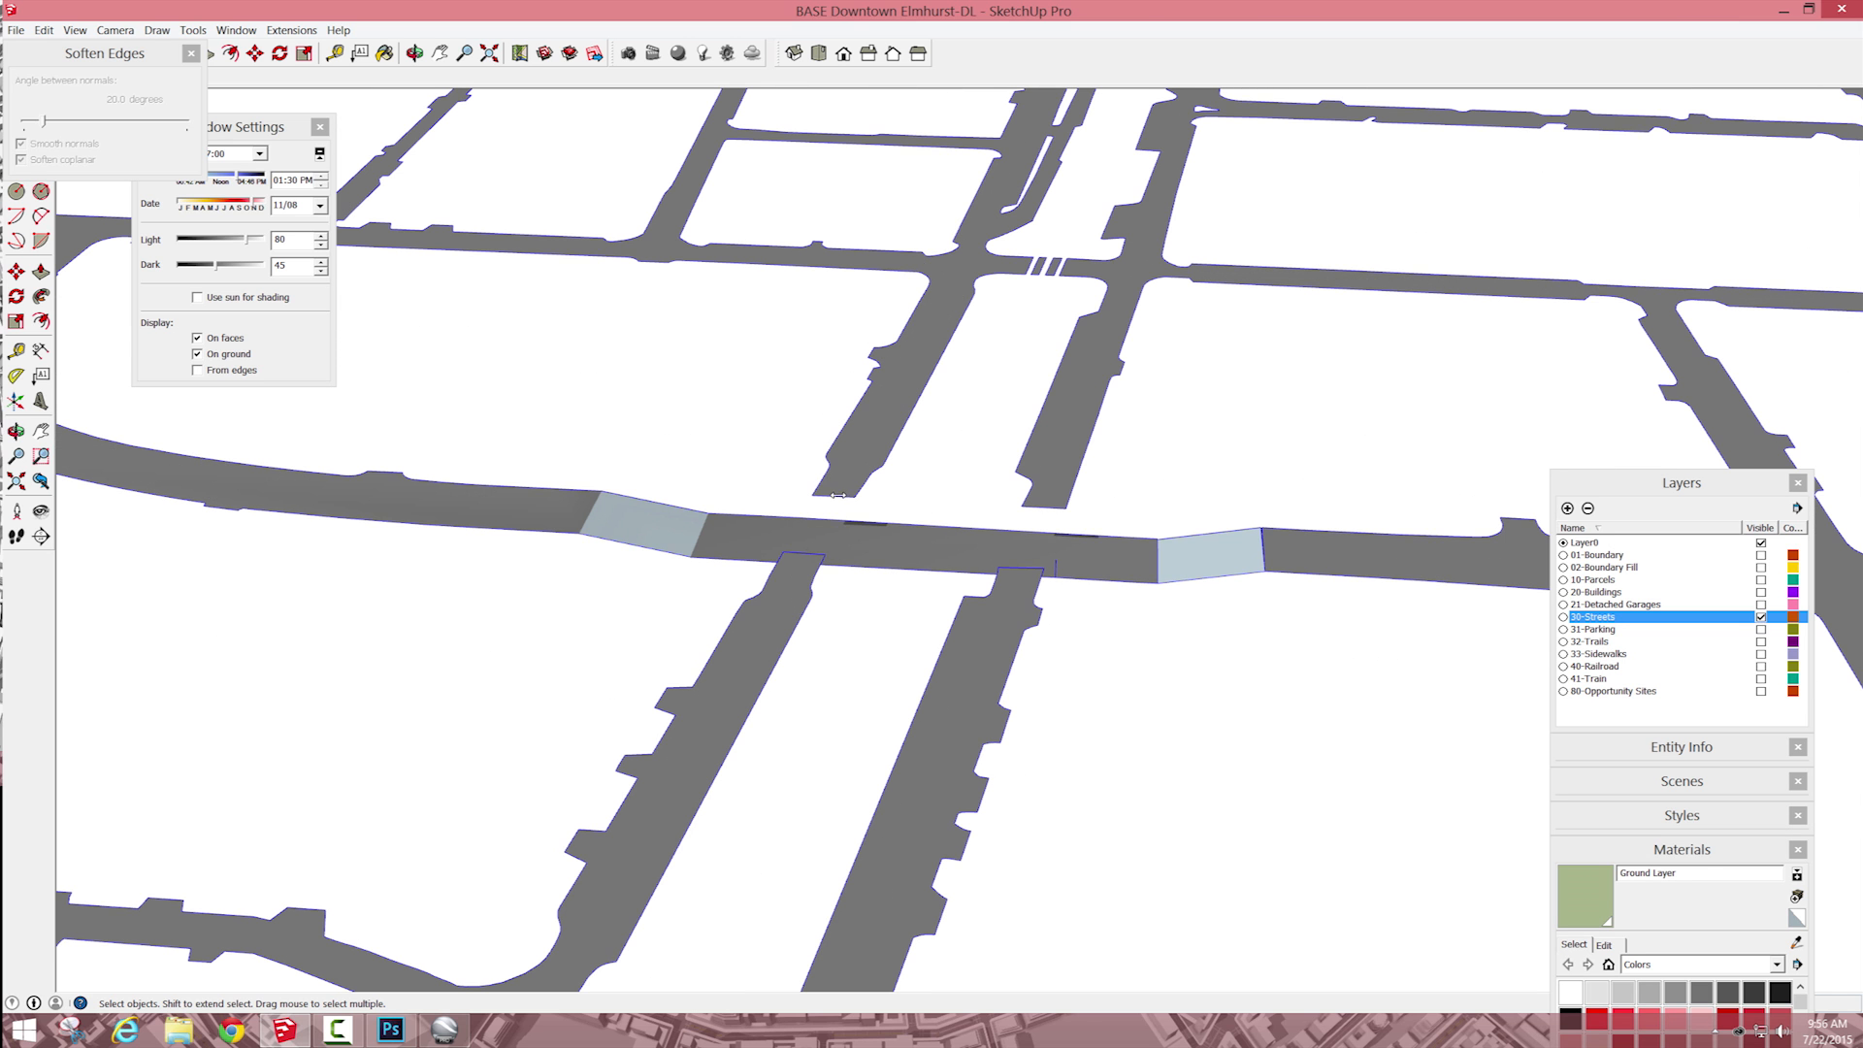
left_click(835, 482)
left_click(811, 496)
left_click(823, 559)
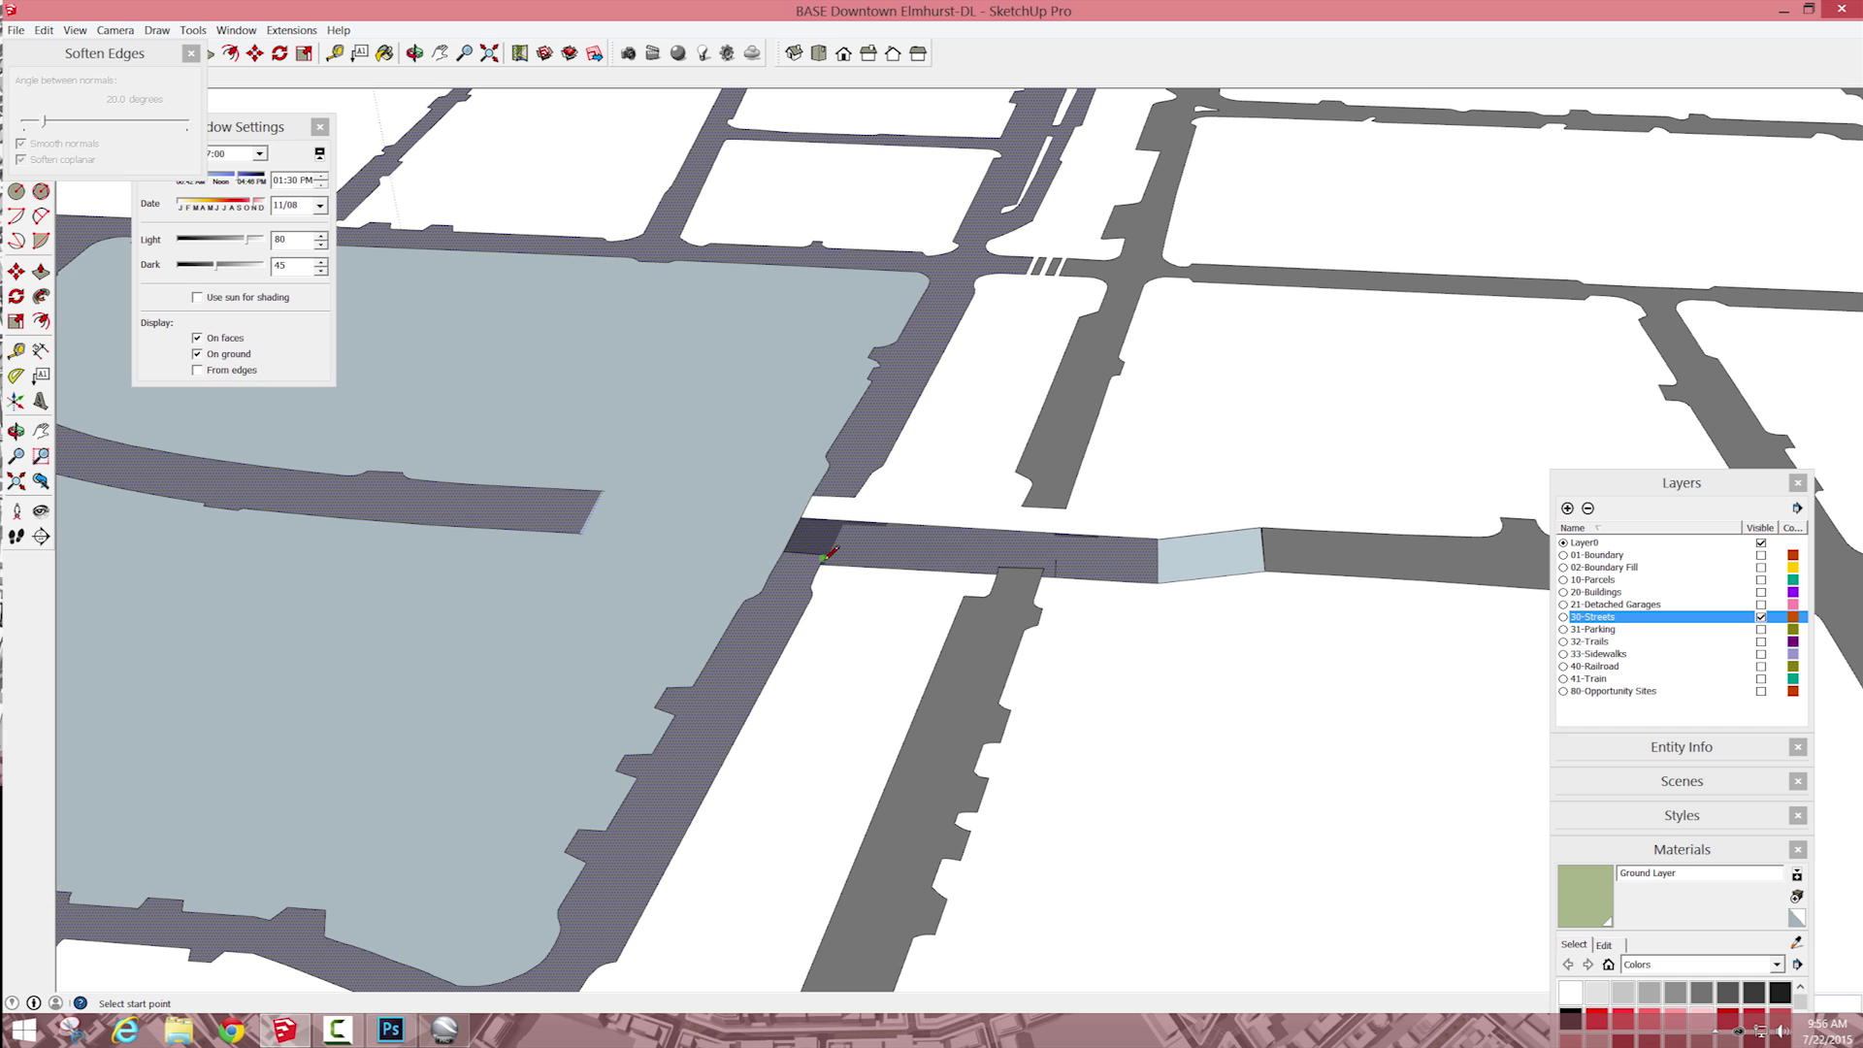
Step: Delete the unwanted face filling the block beside the first bridged street
key("Escape")
key("e")
key("space")
left_click(749, 477)
key("Delete")
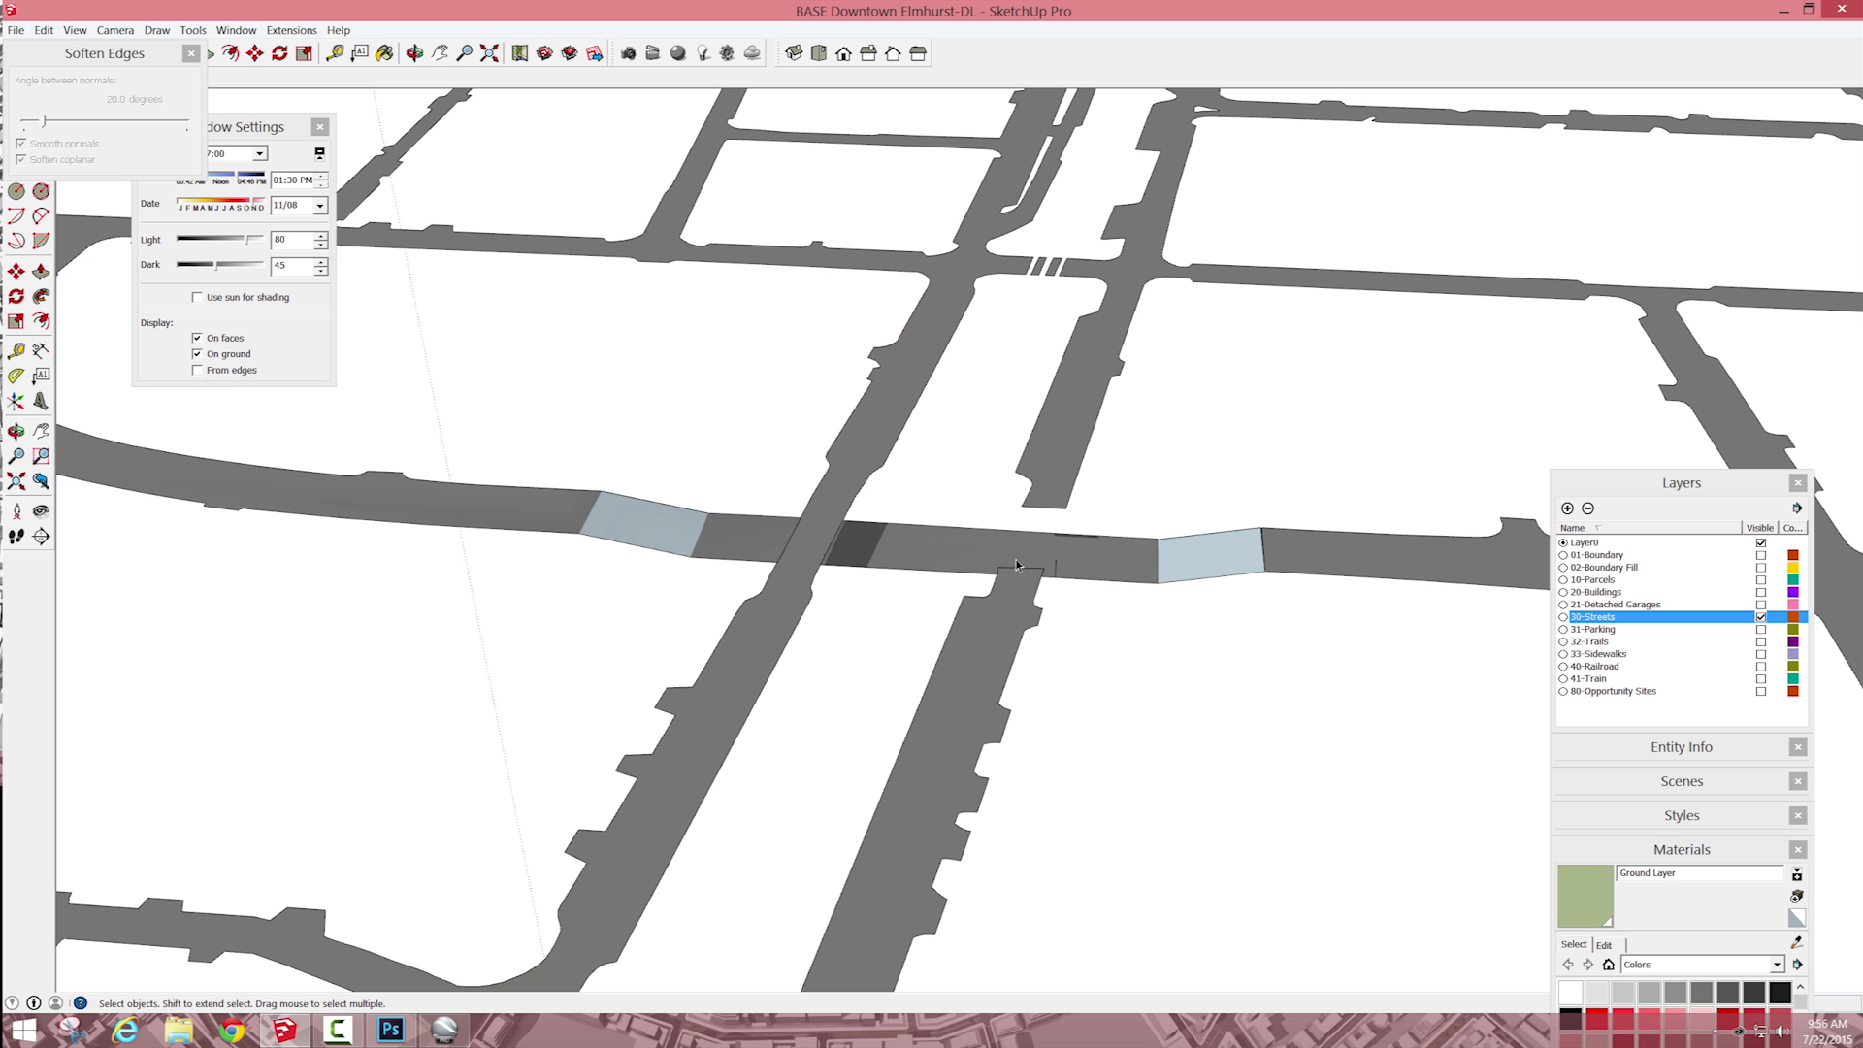
Step: Bridge the second parallel street across the lowered road and erase its leftover dividing edges
key("e")
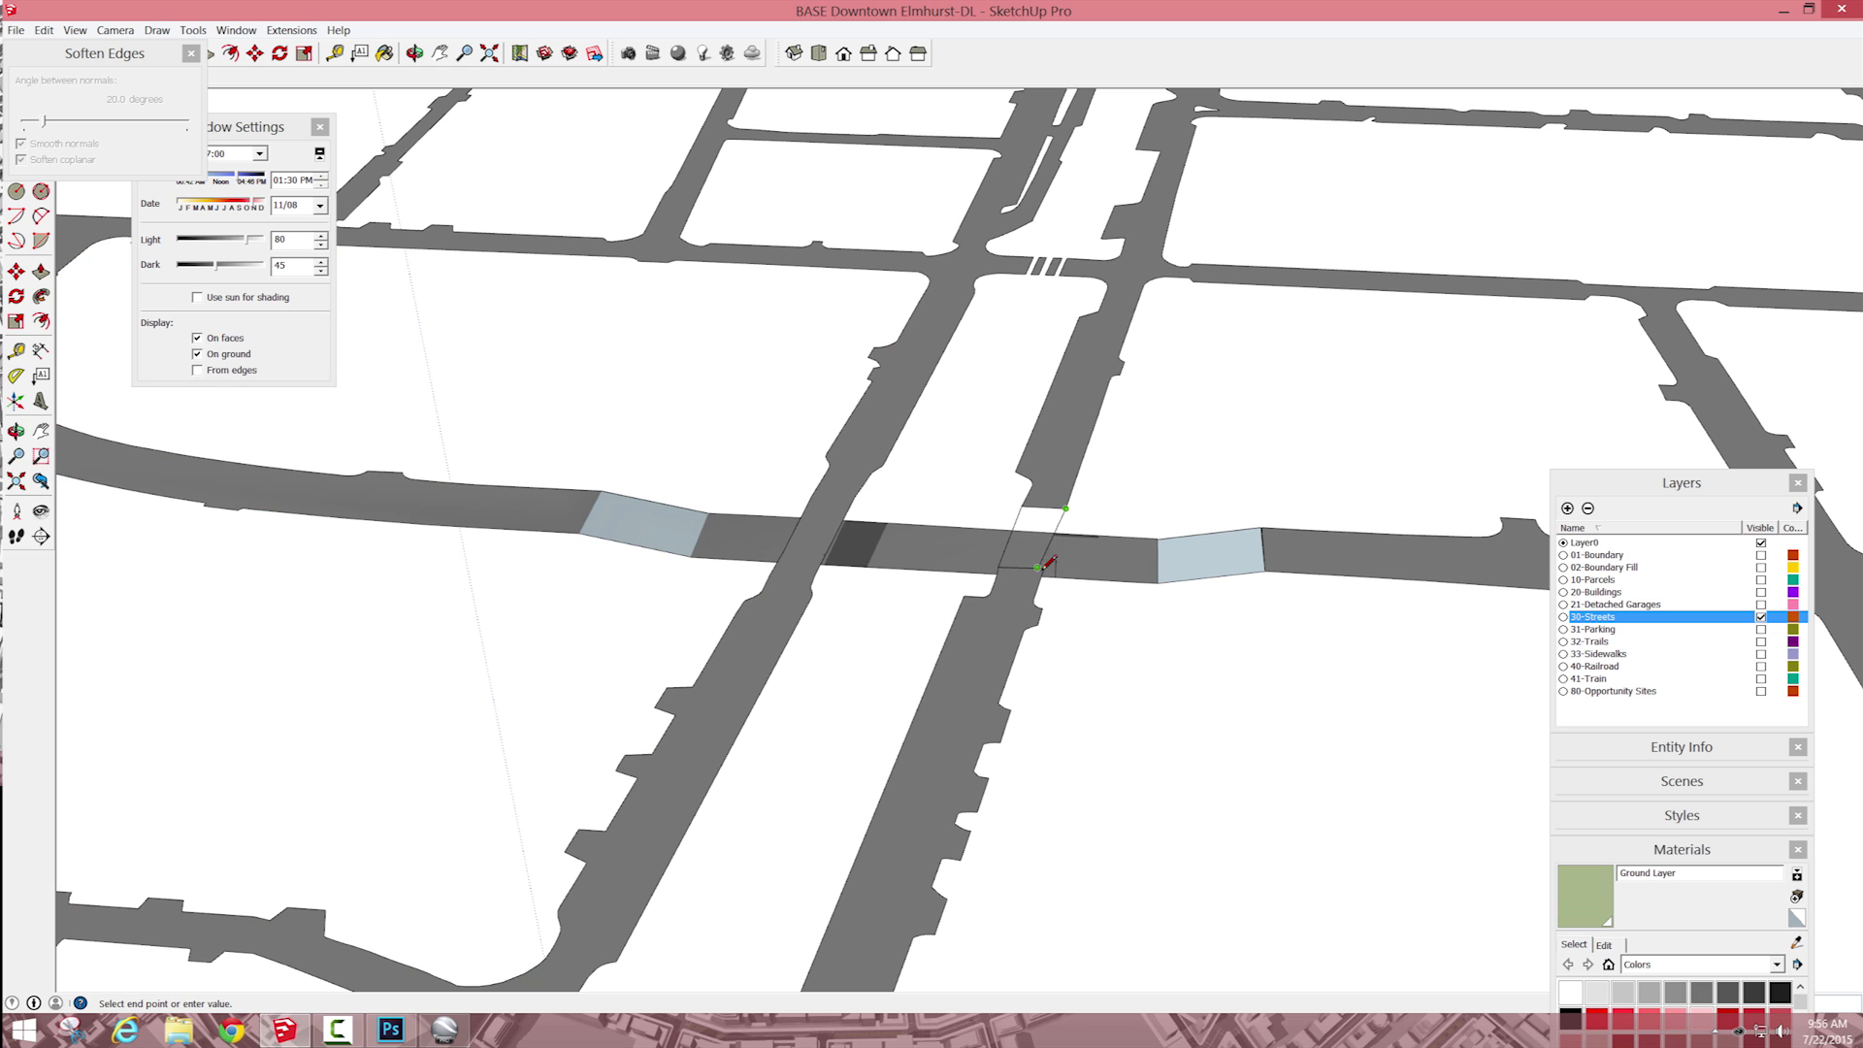
scroll(1048, 558, "down", 3)
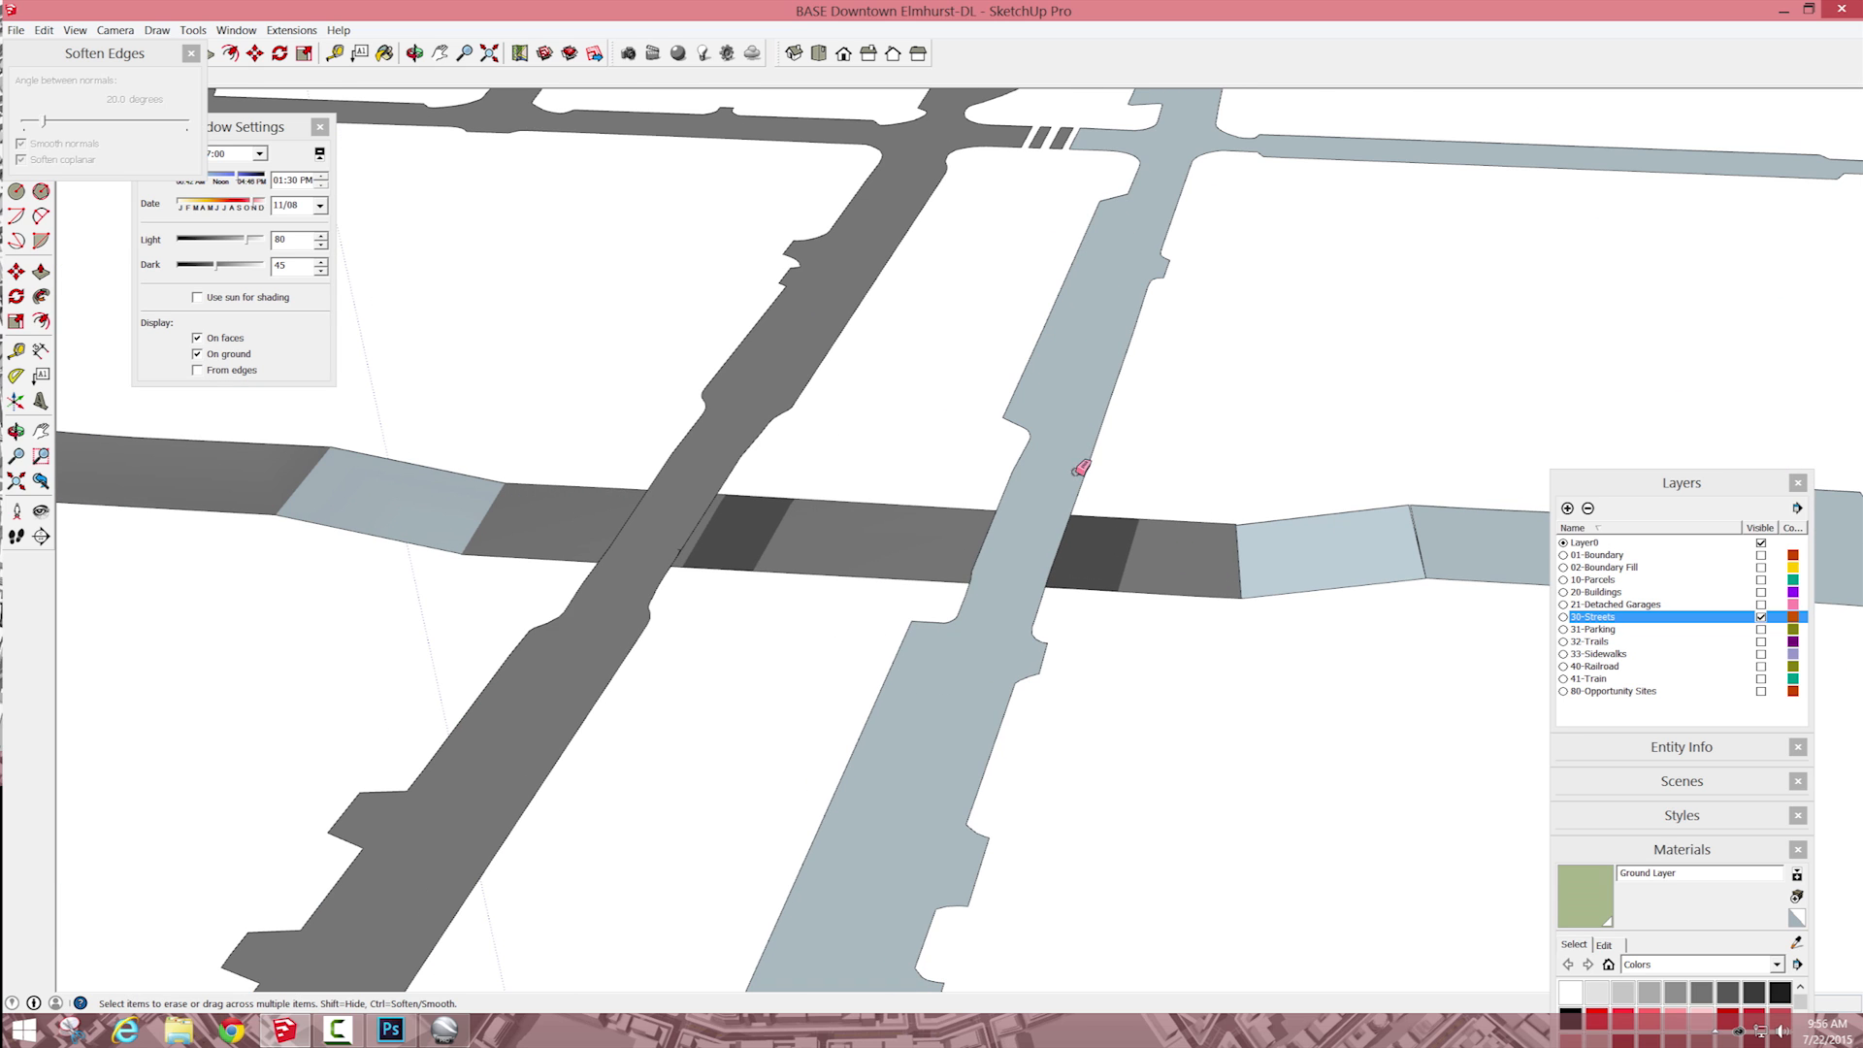
key("space")
Step: Sample the Streets material and paint both ramps and the uncoloured street network with it
scroll(1057, 456, "down", 2)
scroll(1028, 457, "down", 3)
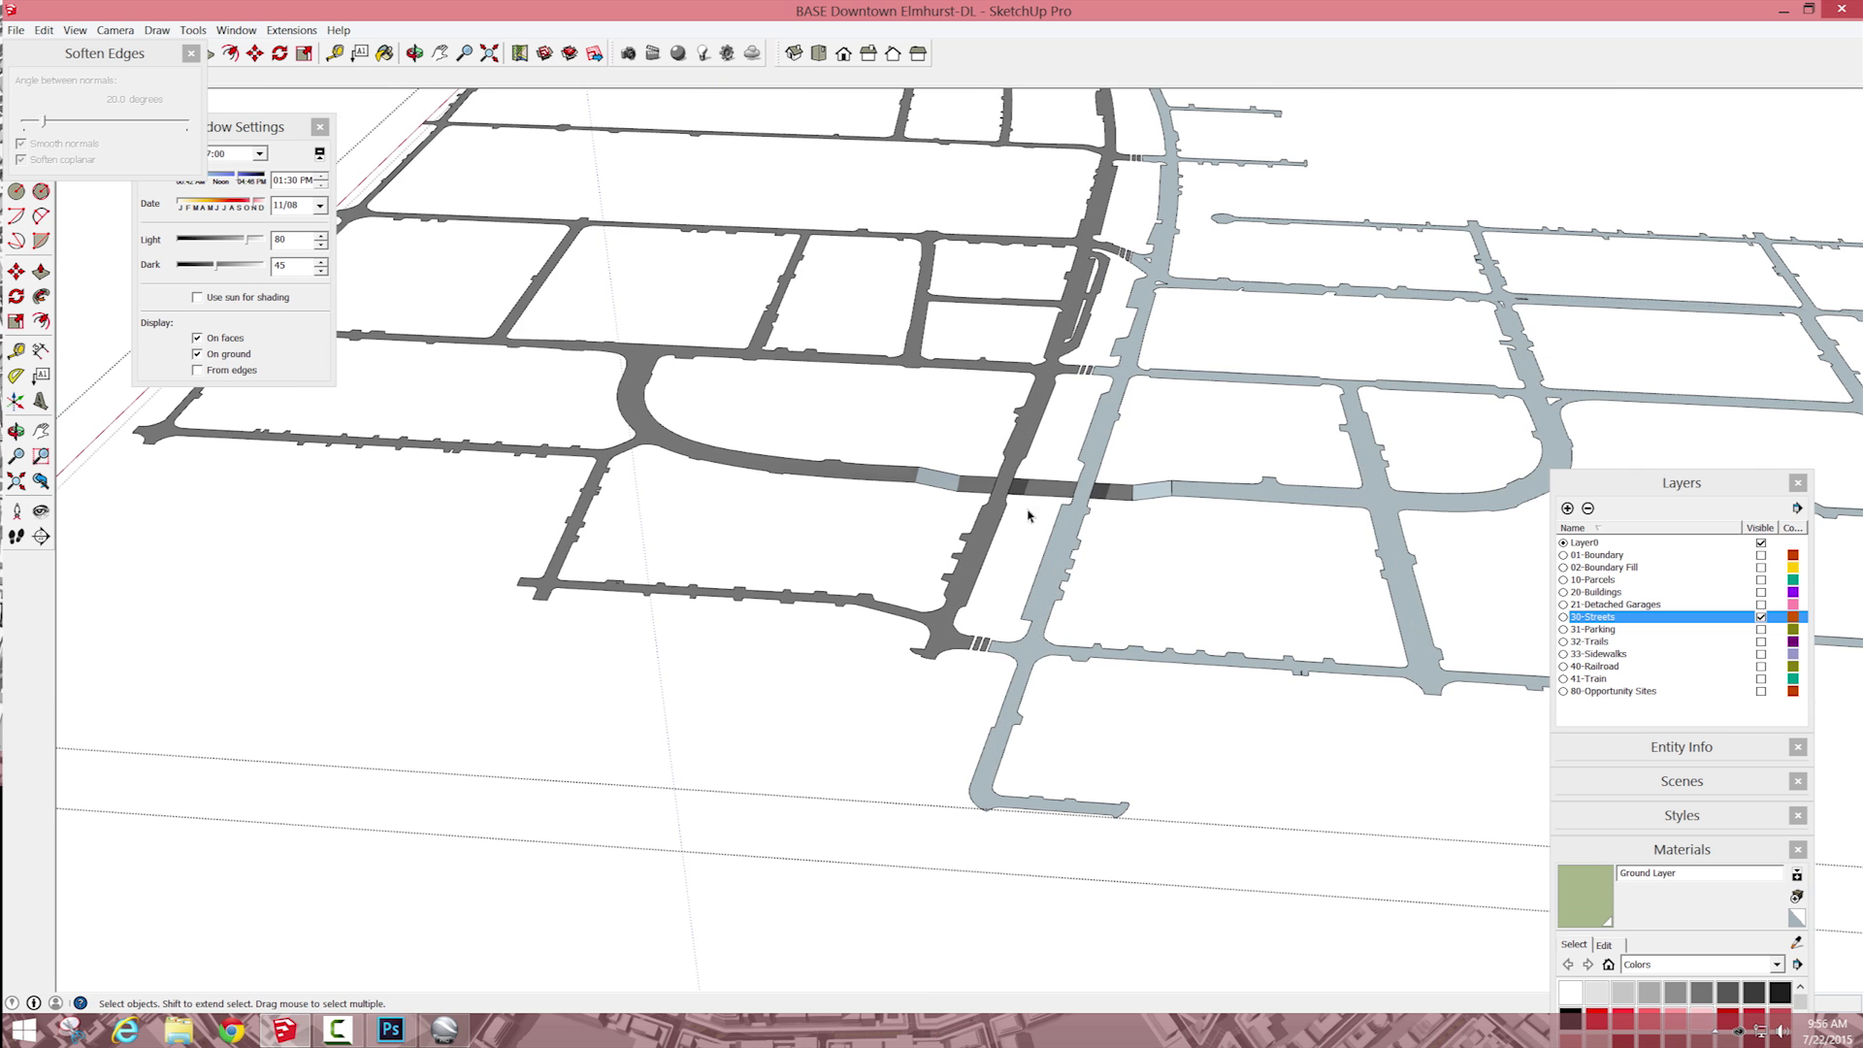
scroll(1031, 514, "up", 3)
left_click(1094, 571)
double_click(1095, 570)
key("b")
left_click_drag(87, 53, 272, 191)
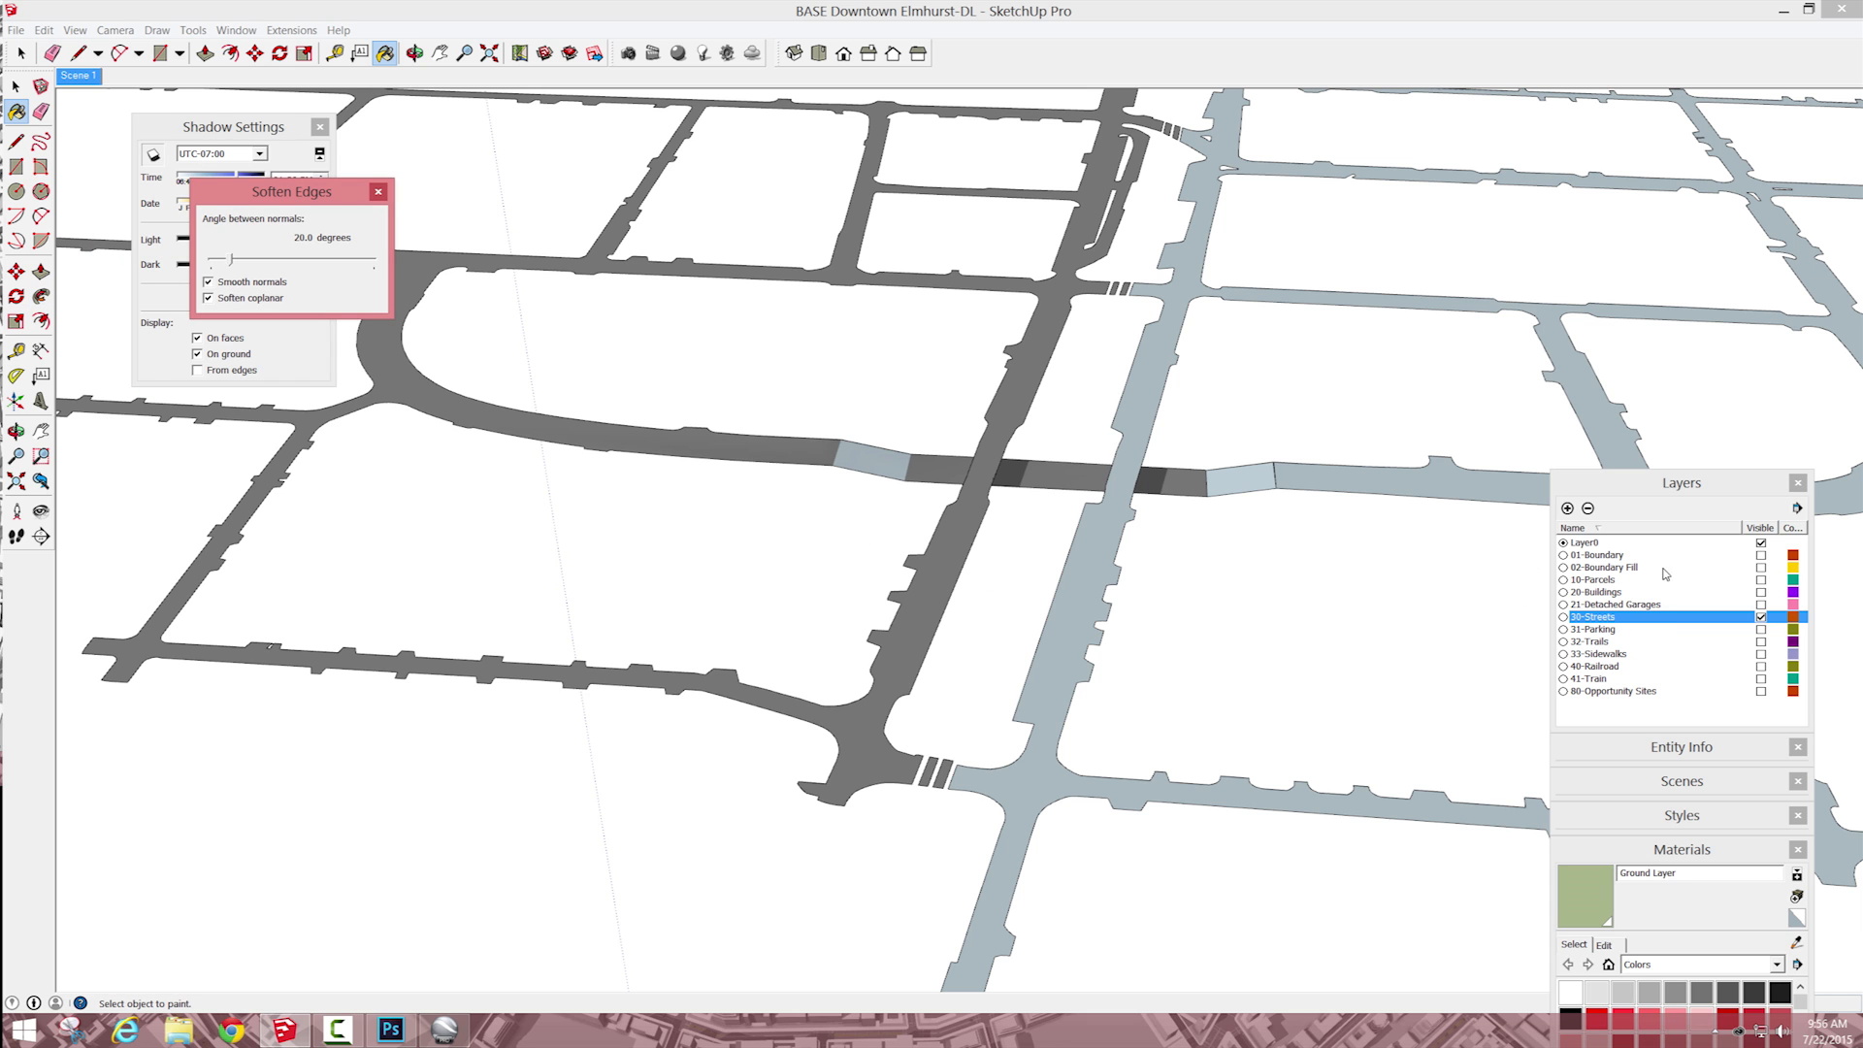
left_click(1797, 943)
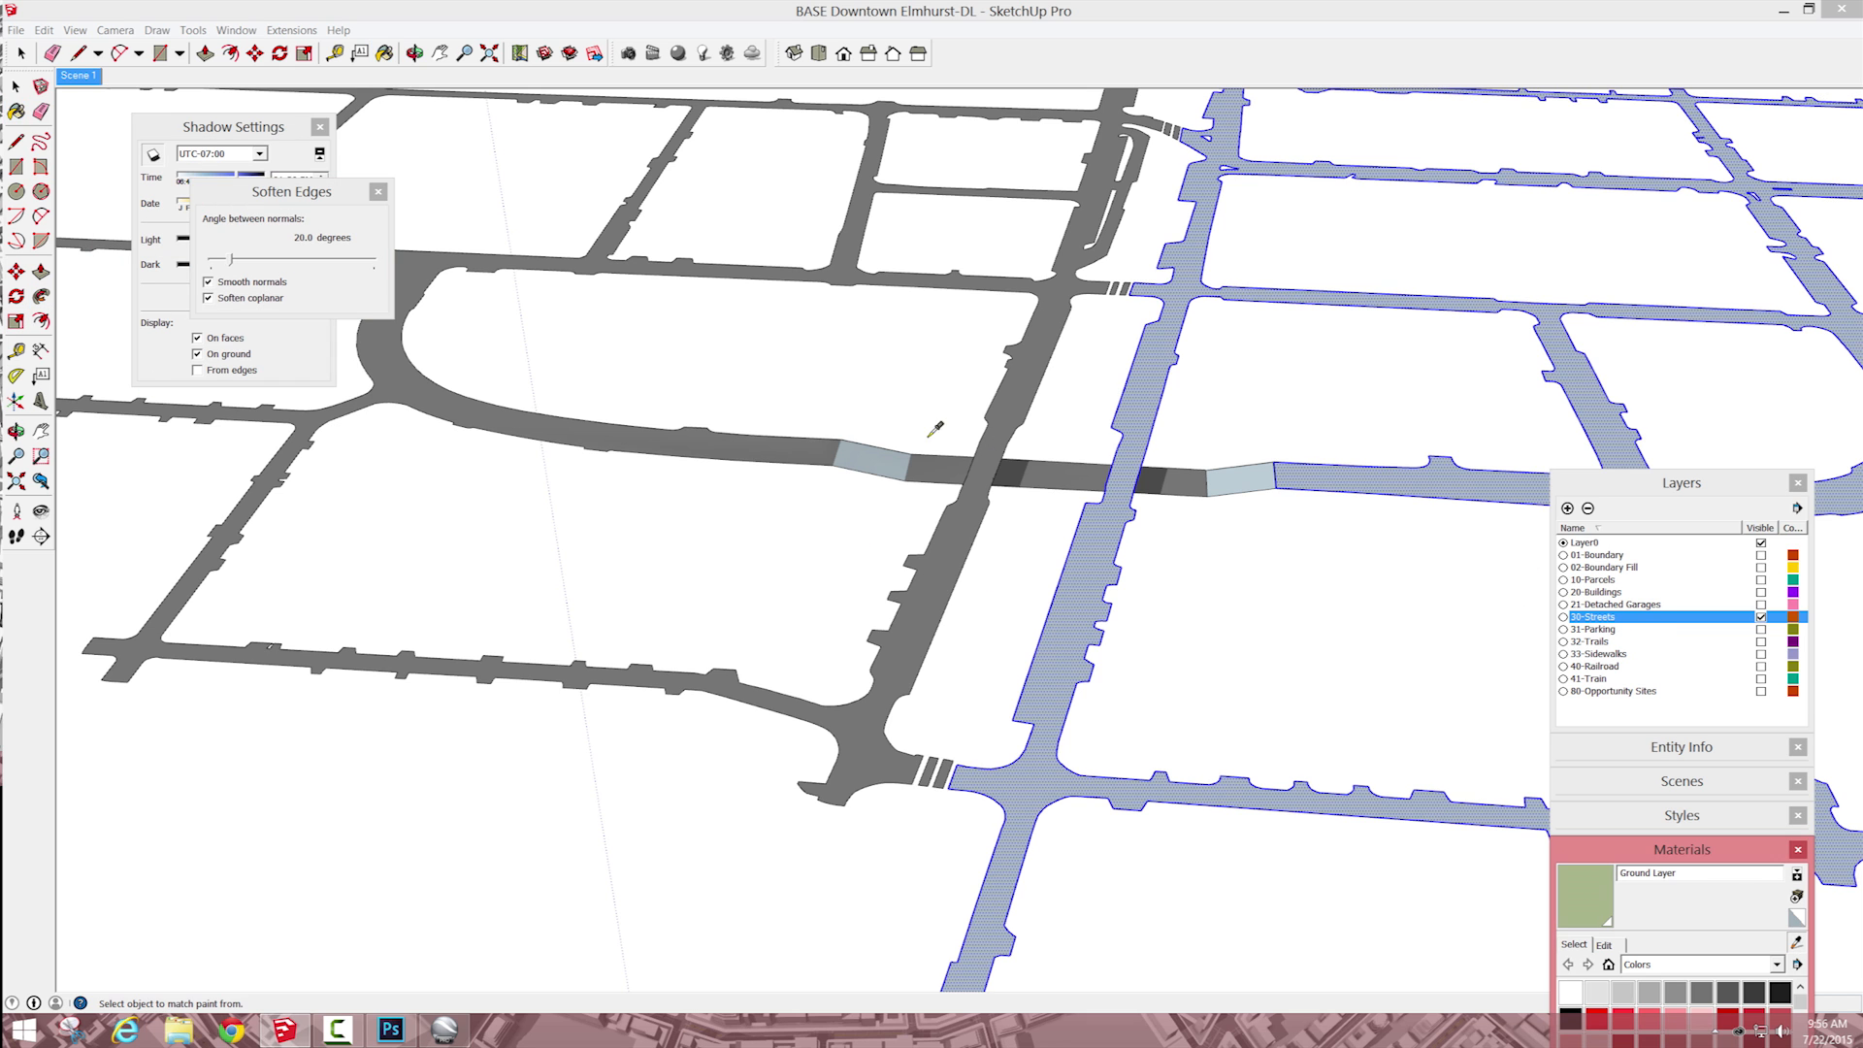
left_click(991, 495)
left_click(874, 456)
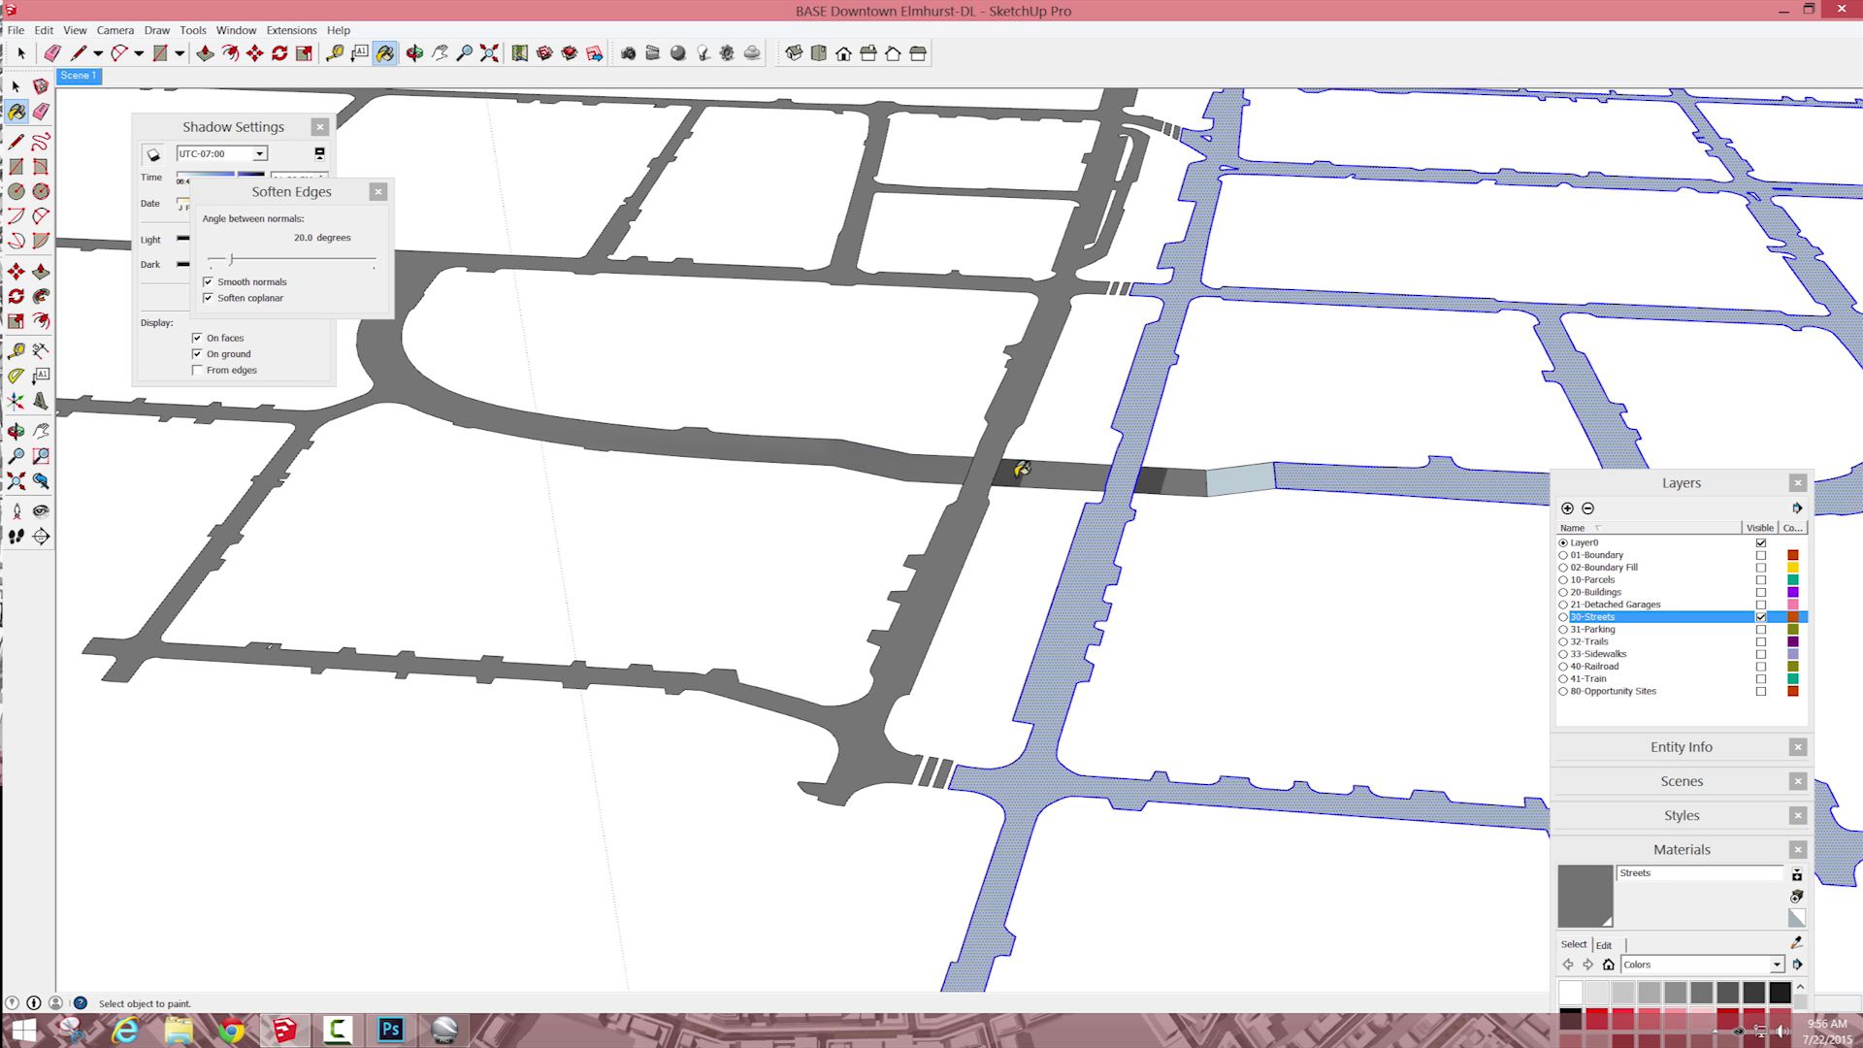
left_click(1243, 476)
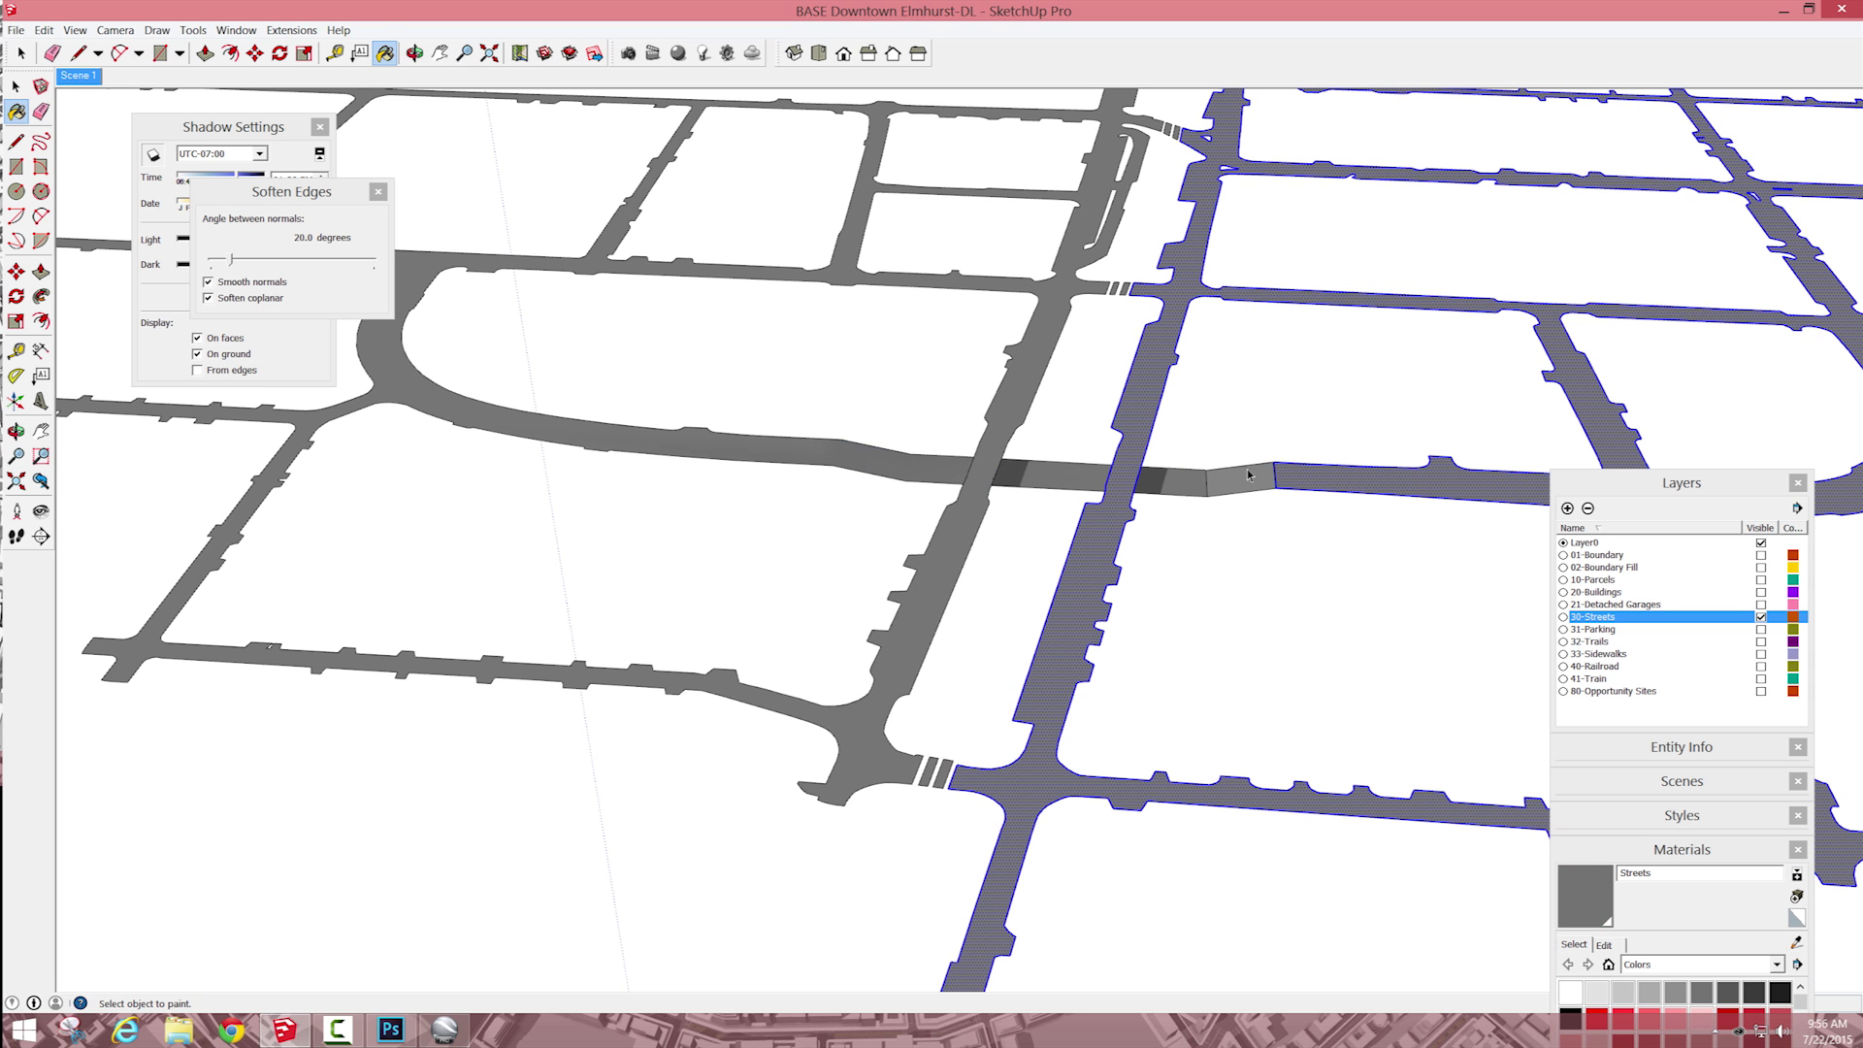
key("space")
left_click(1269, 408)
scroll(1256, 404, "down", 6)
scroll(1019, 233, "up", 3)
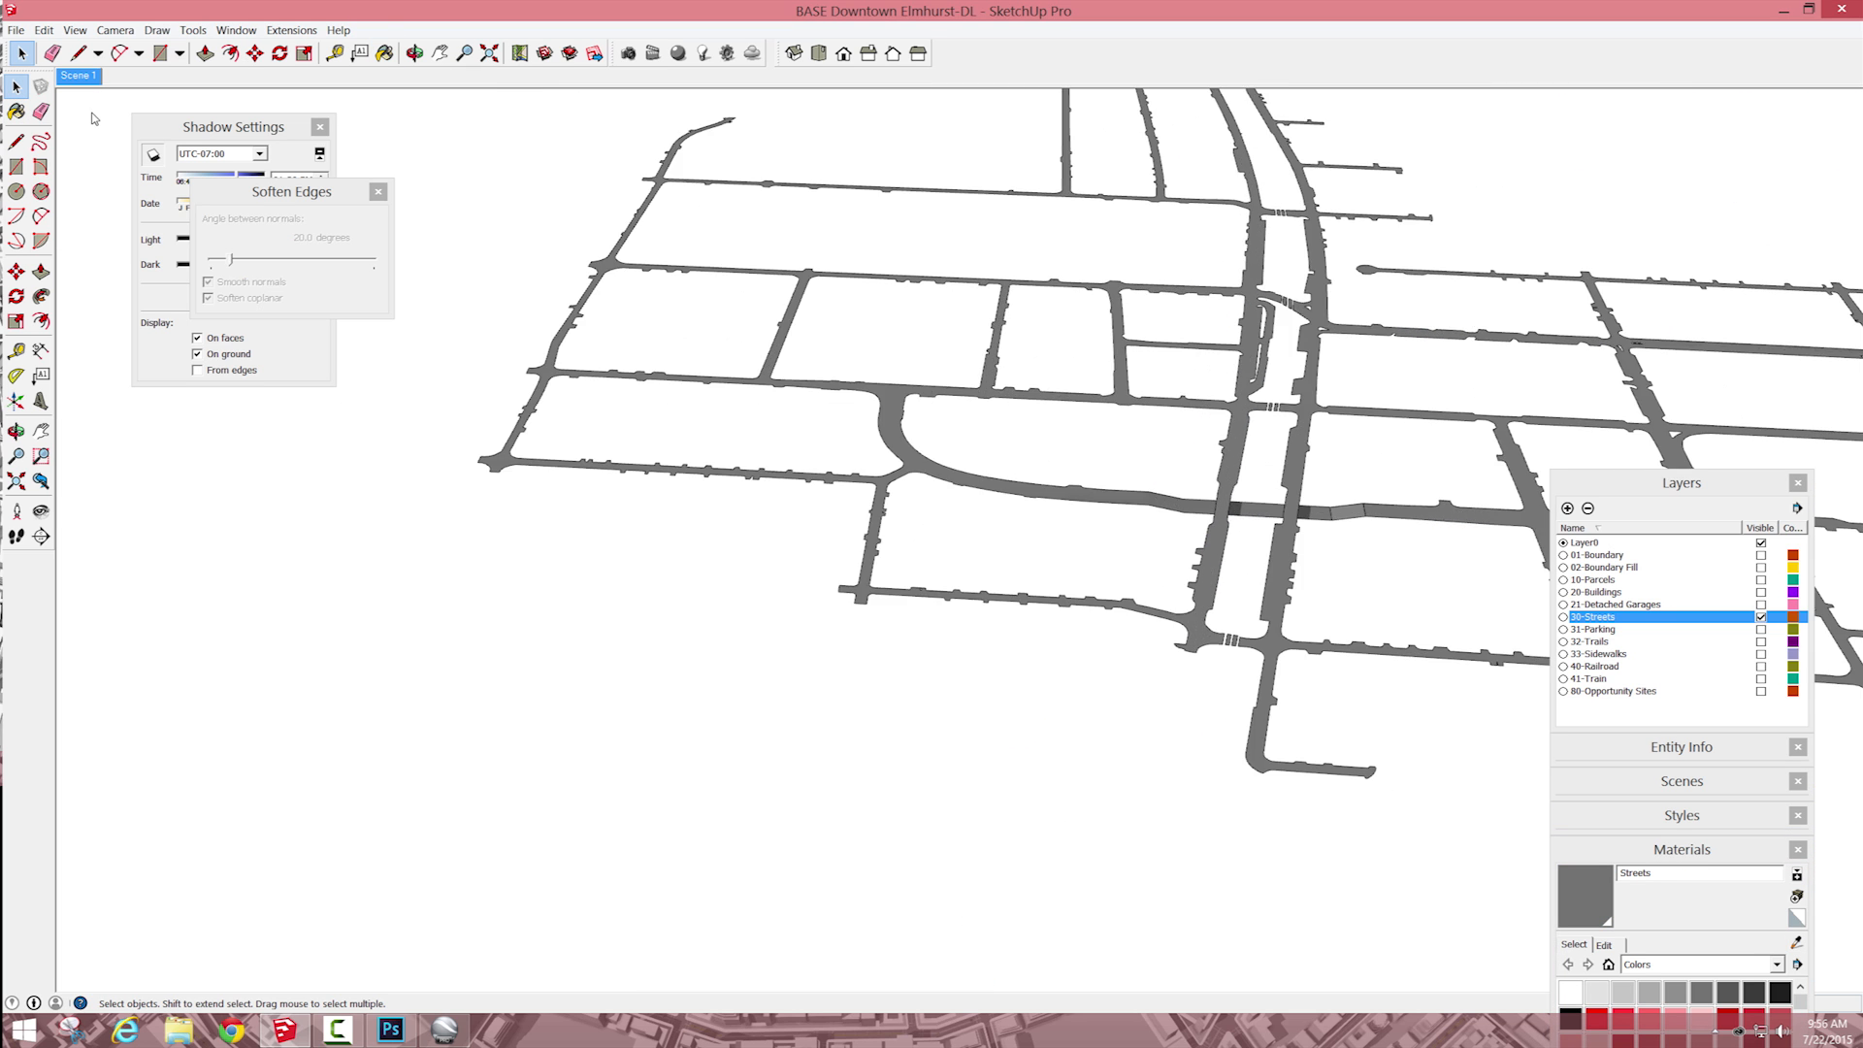
Step: Recall Scene 1 and toggle the 01-Boundary and 02-Boundary Fill layers to examine what covers the lowered road
left_click(79, 76)
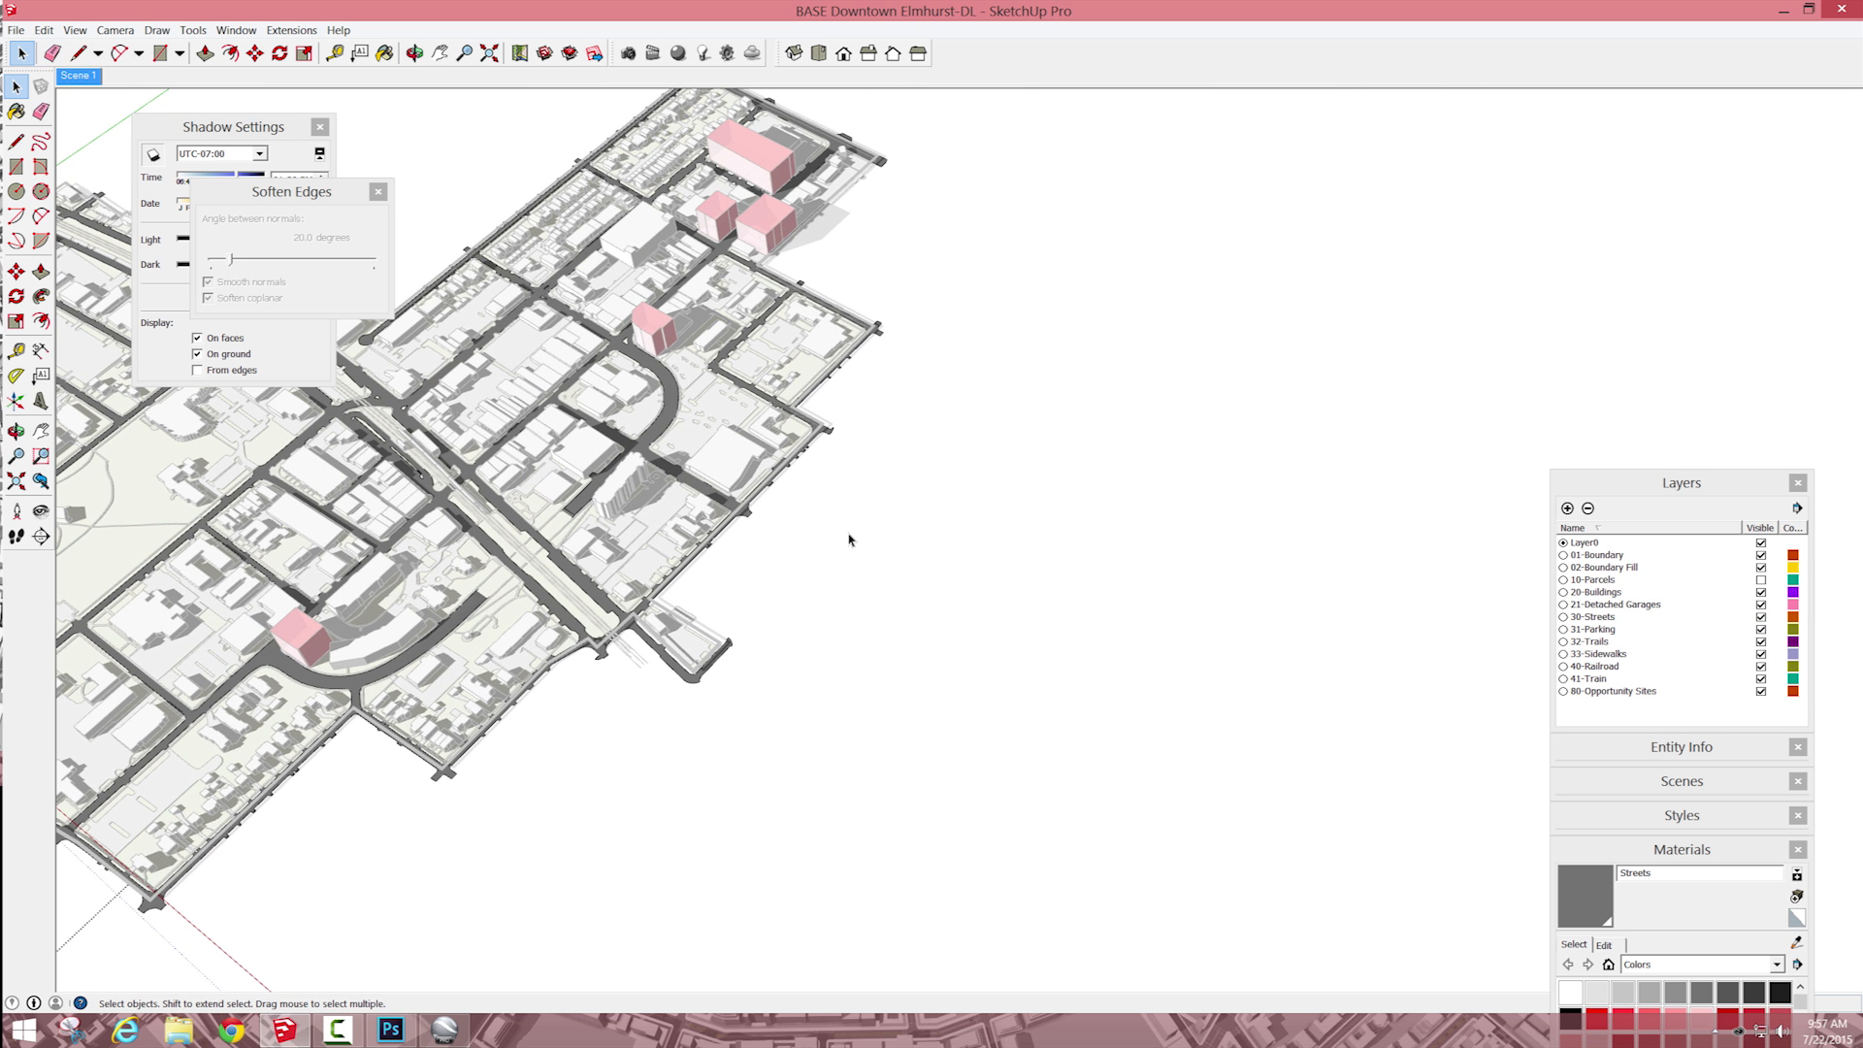
scroll(464, 576, "up", 5)
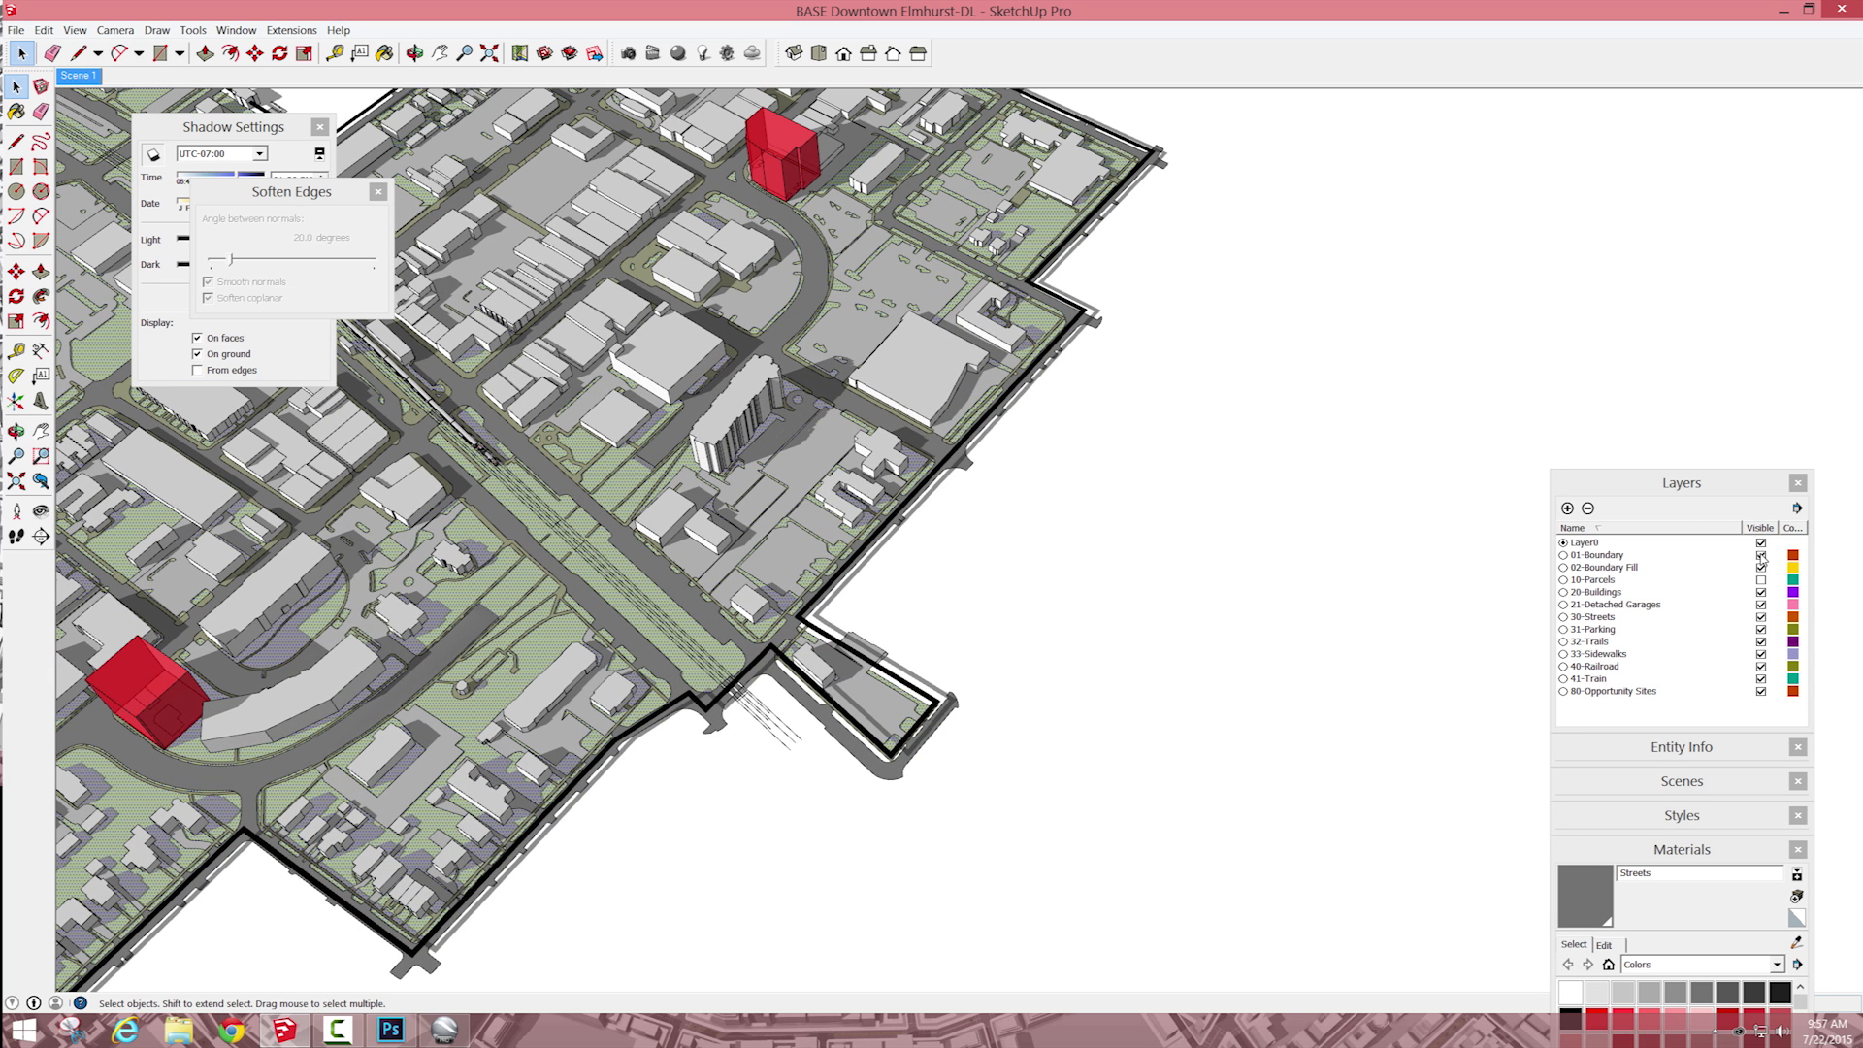
left_click(1761, 555)
left_click(1761, 556)
left_click(1762, 567)
left_click(1761, 568)
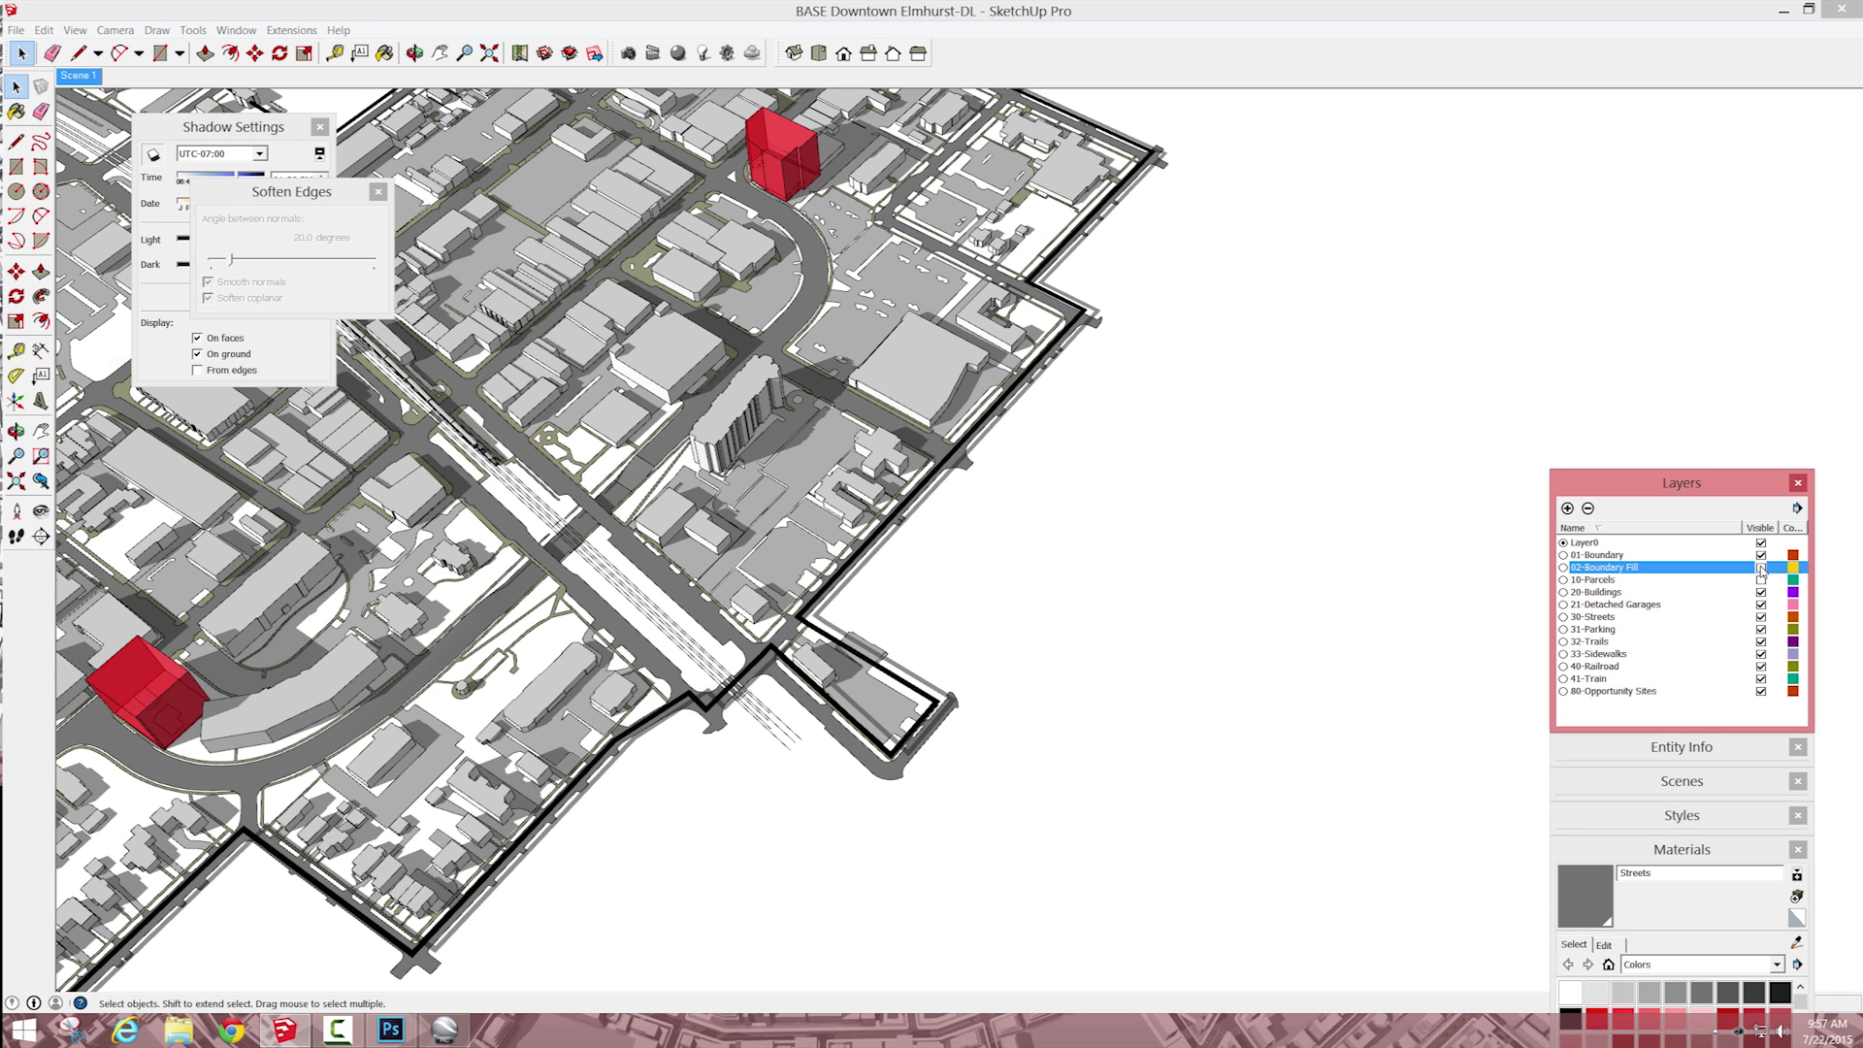
left_click(1762, 567)
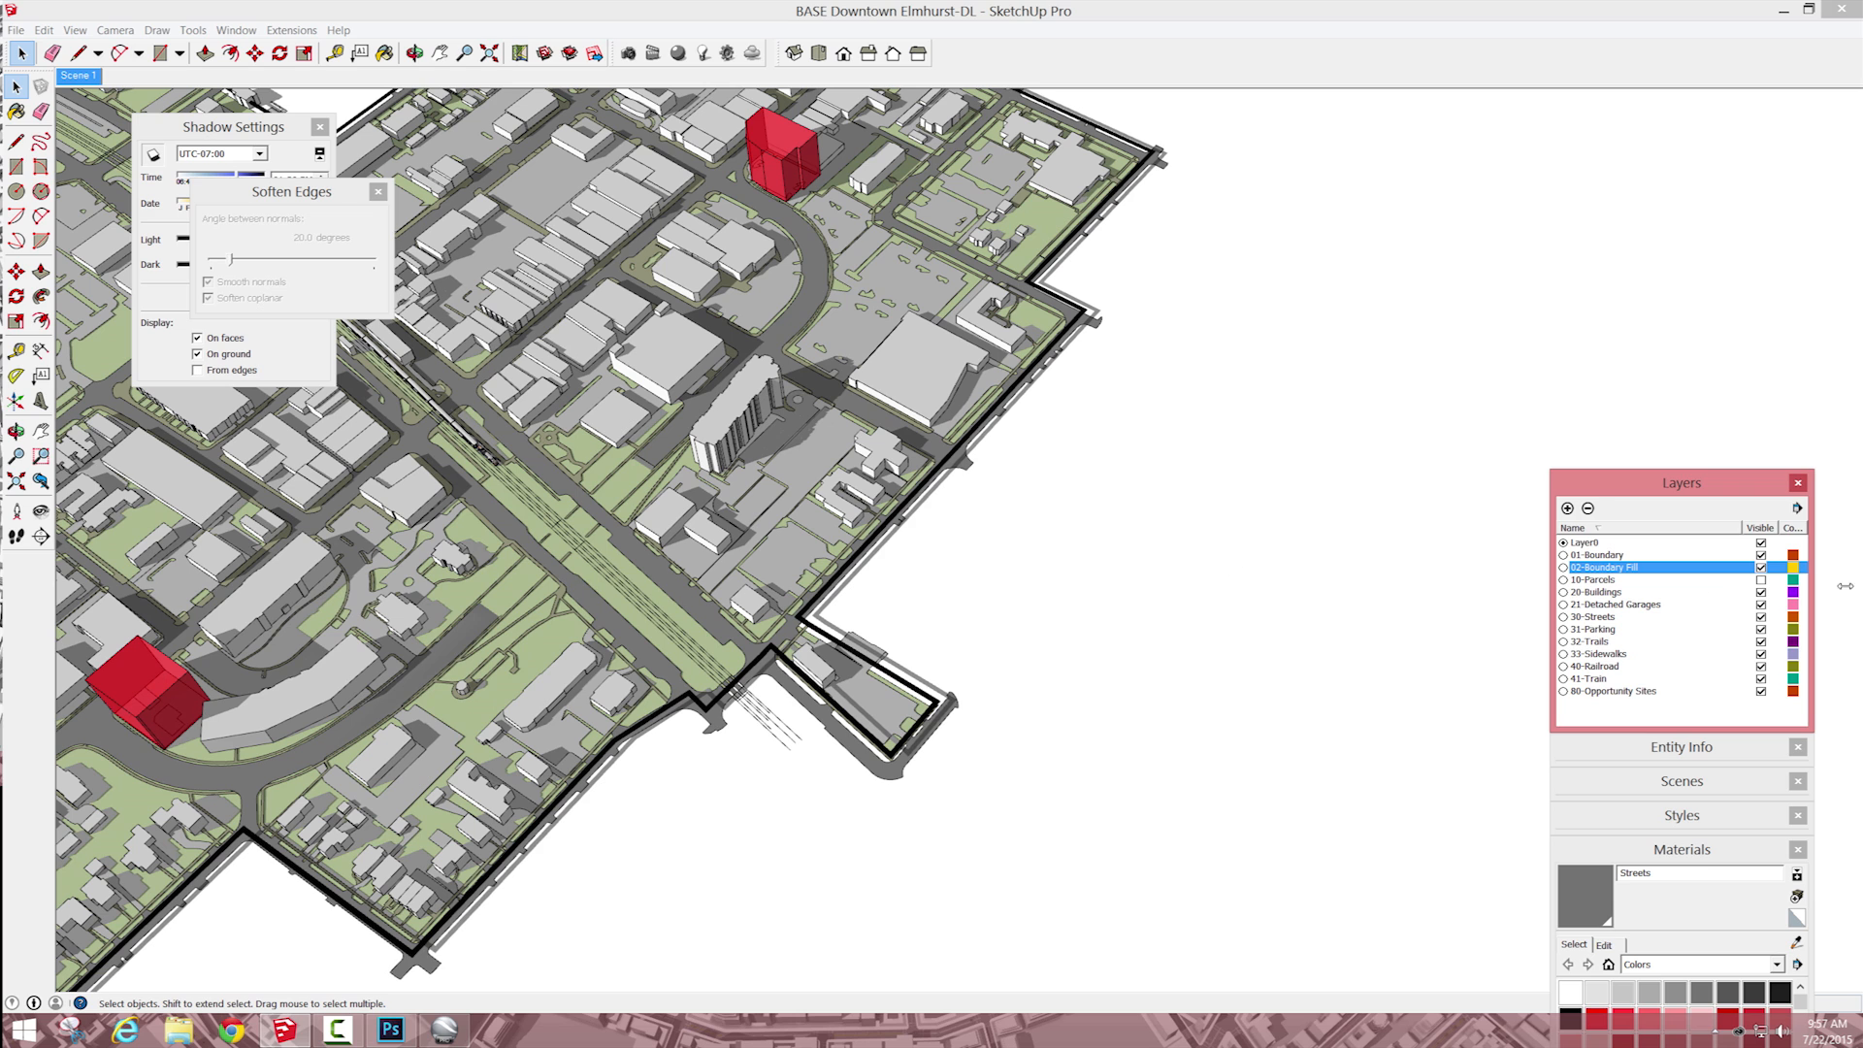
left_click(1761, 544)
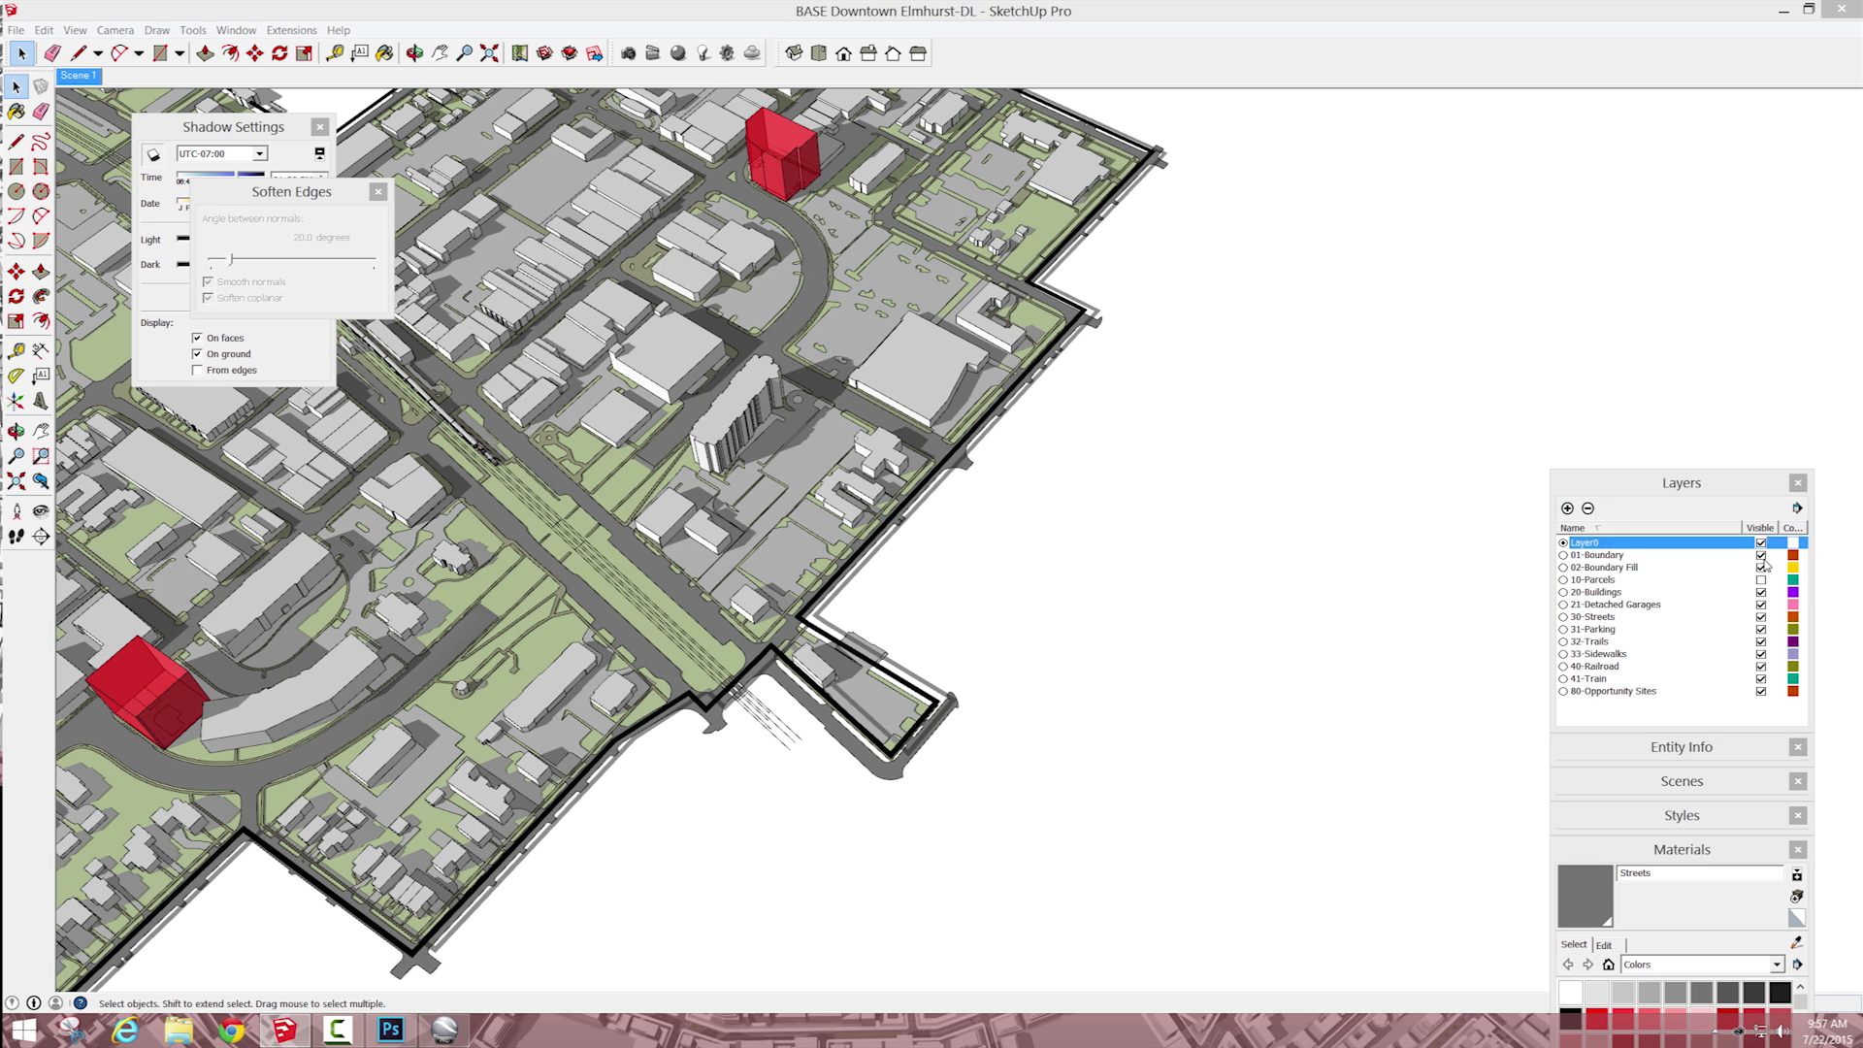
left_click(1732, 659)
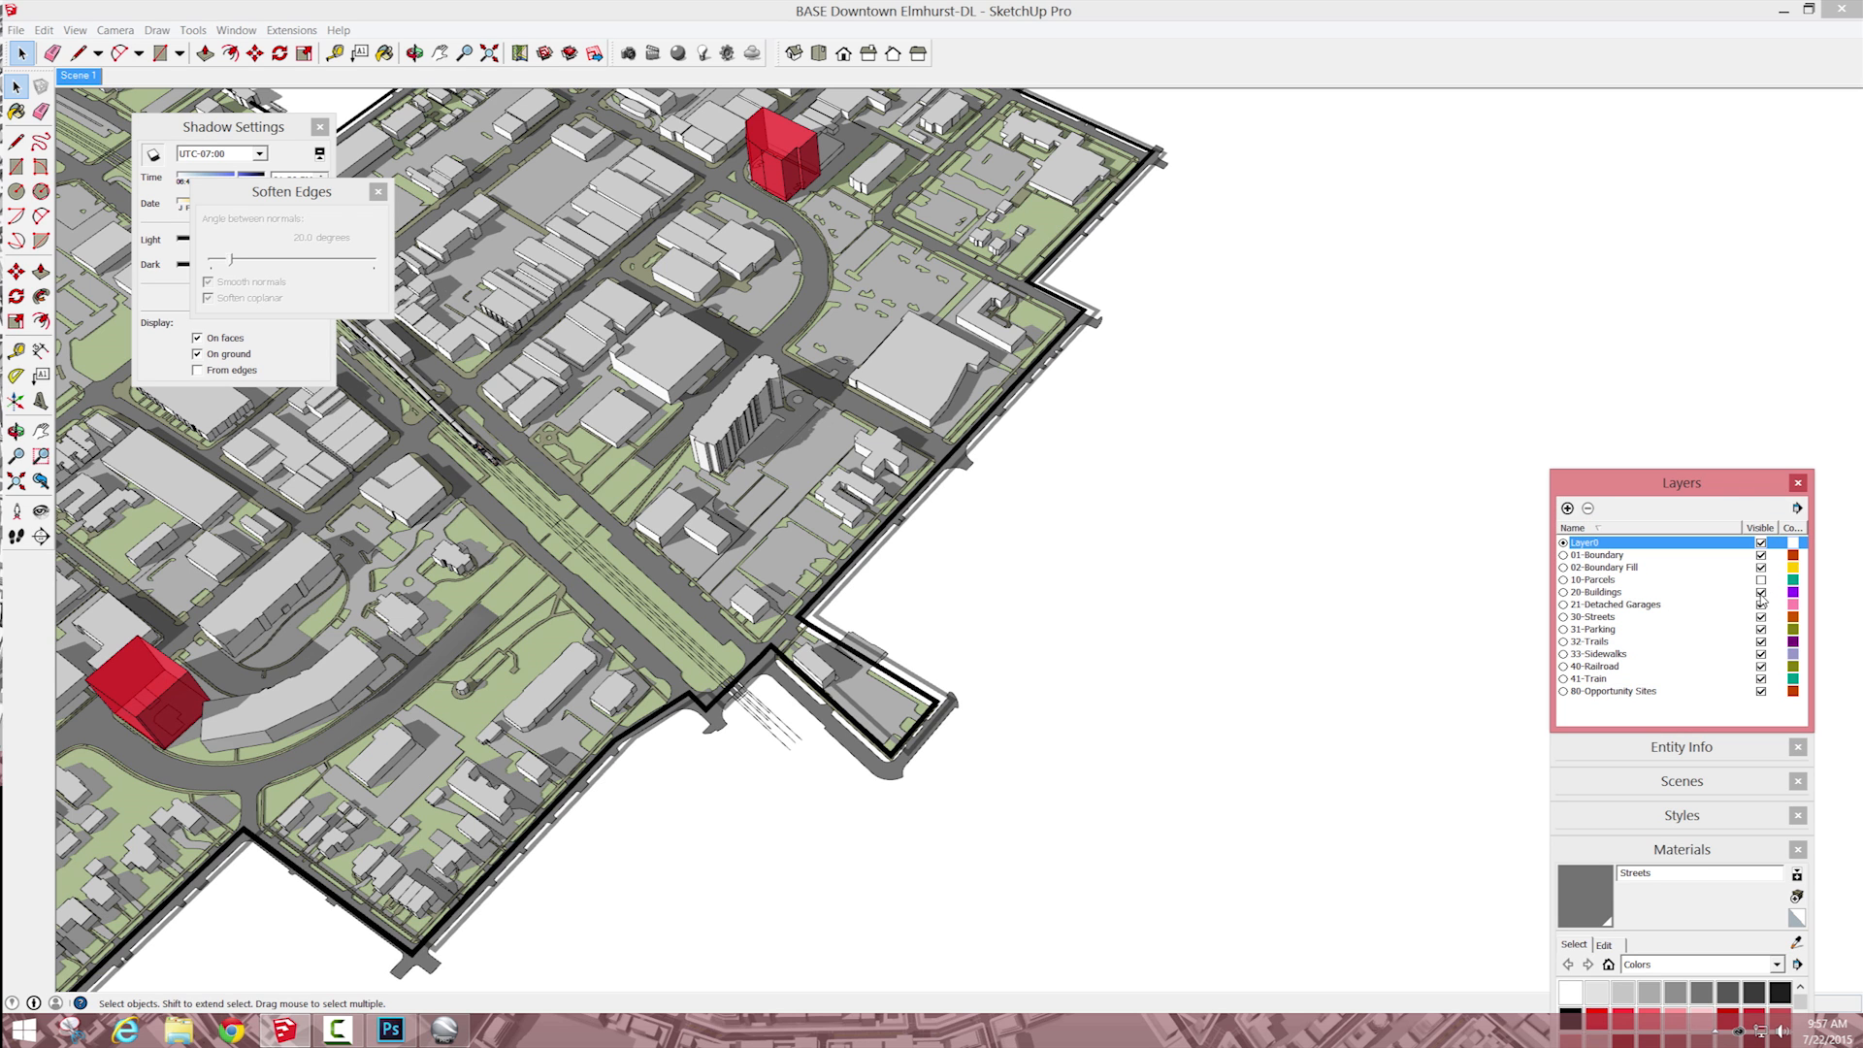
Step: Hide the boundary, buildings, garages, parking, trails, sidewalks, train and opportunity site layers, keeping Boundary Fill, Streets and Railroad shown
left_click(1761, 593)
left_click(1762, 605)
left_click(1761, 555)
left_click(1761, 630)
left_click(1762, 679)
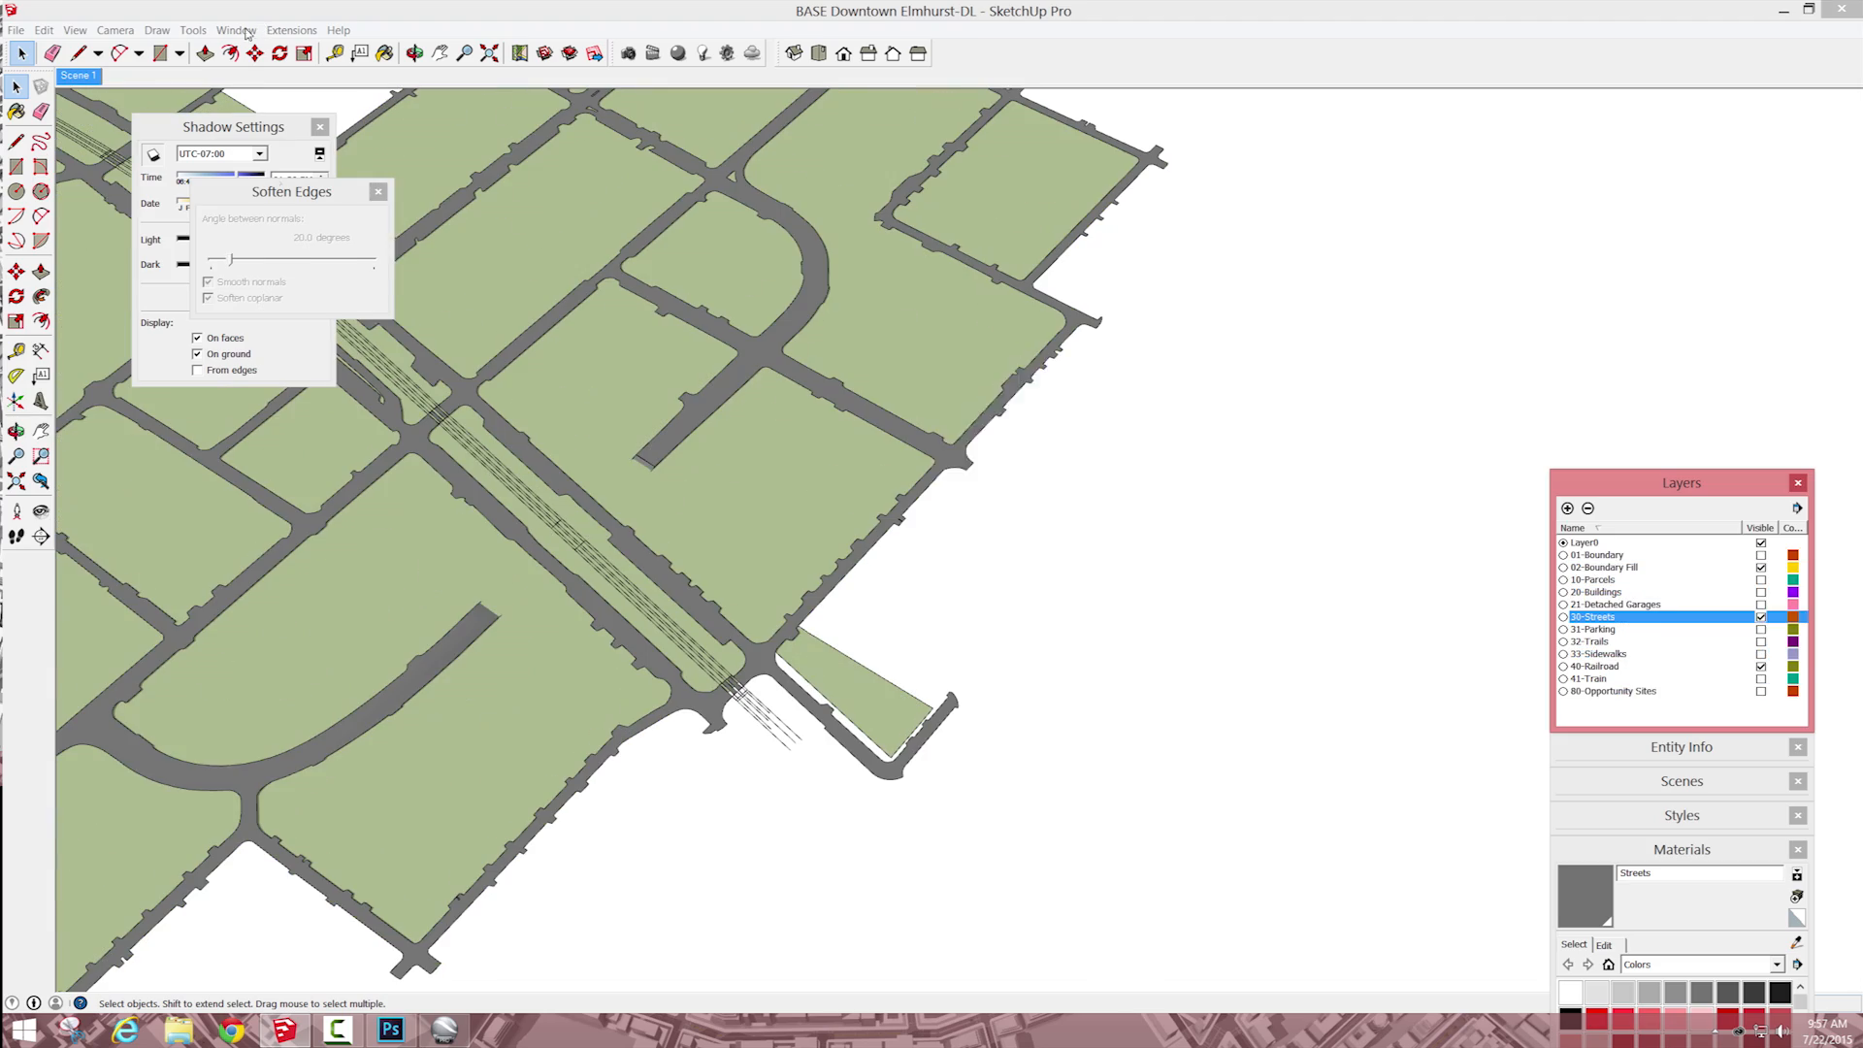
Step: Clear the floating panels aside and lower the Ground Layer material's opacity to 44
left_click_drag(291, 192, 1034, 368)
left_click_drag(1681, 483, 1676, 138)
left_click(1599, 600)
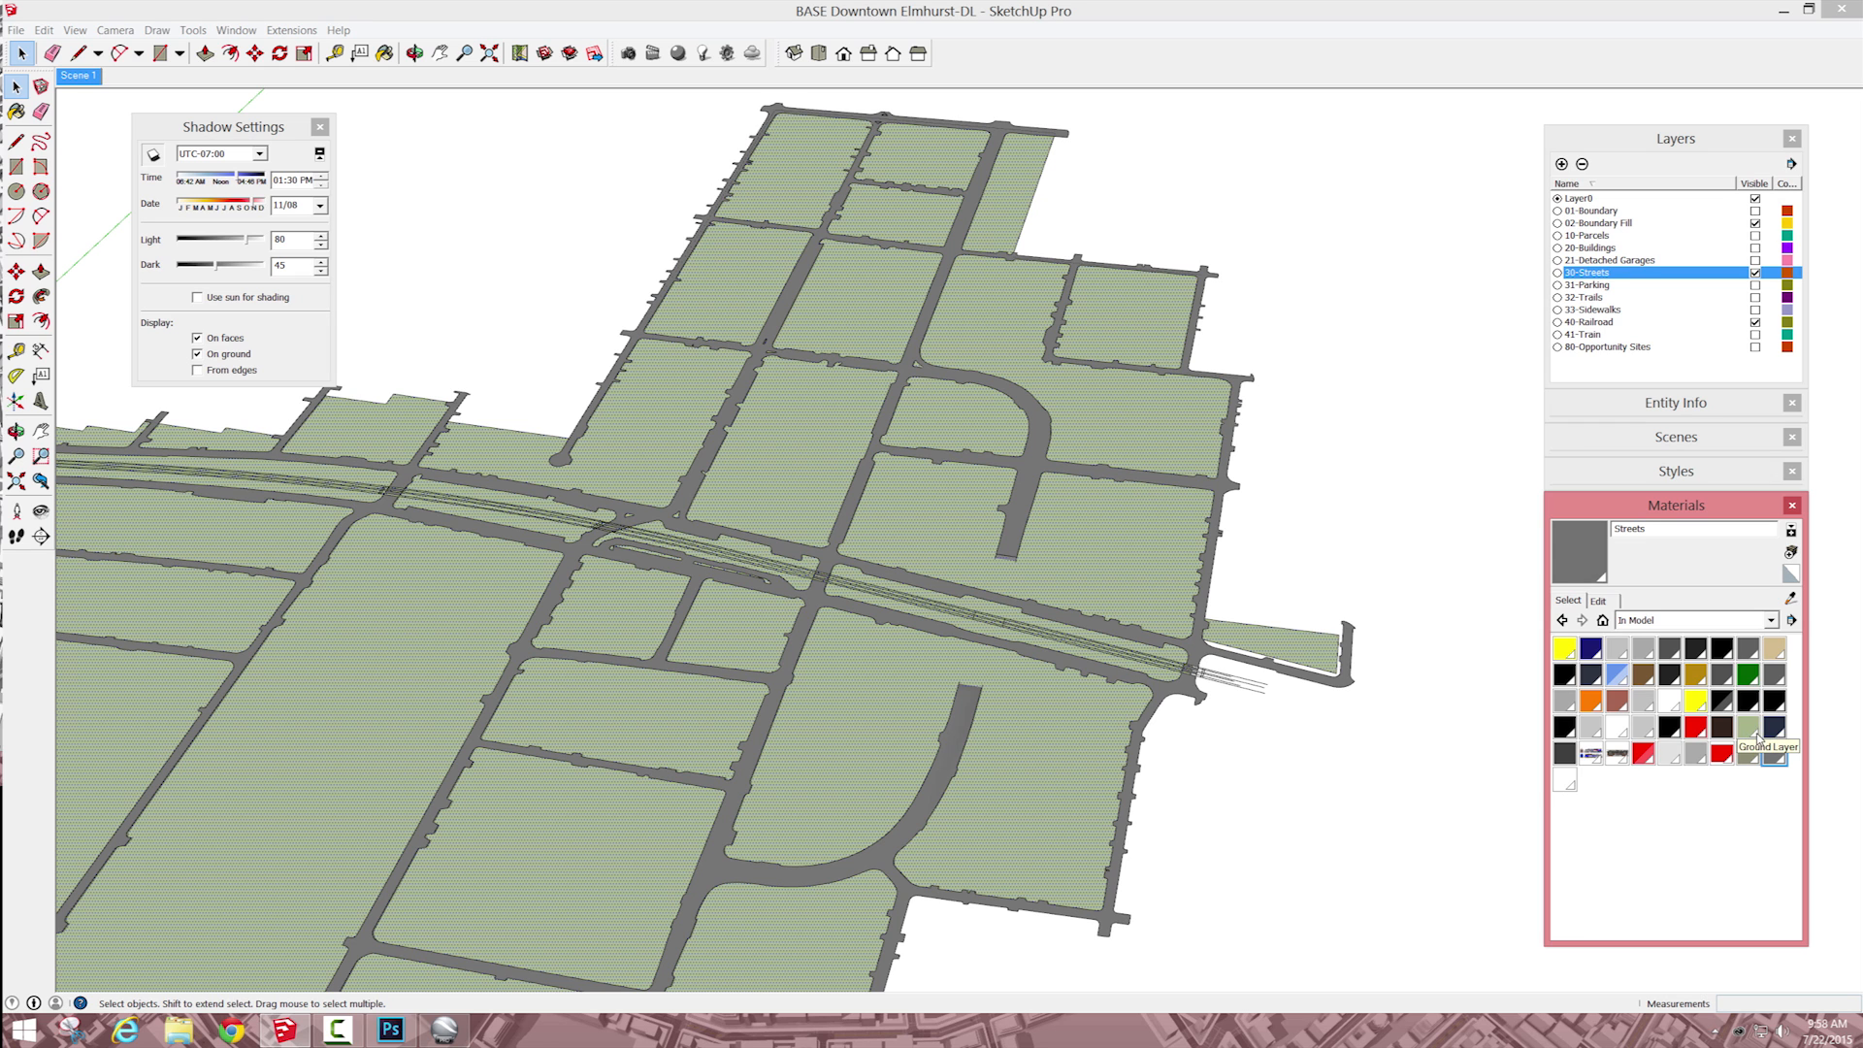
left_click(1750, 732)
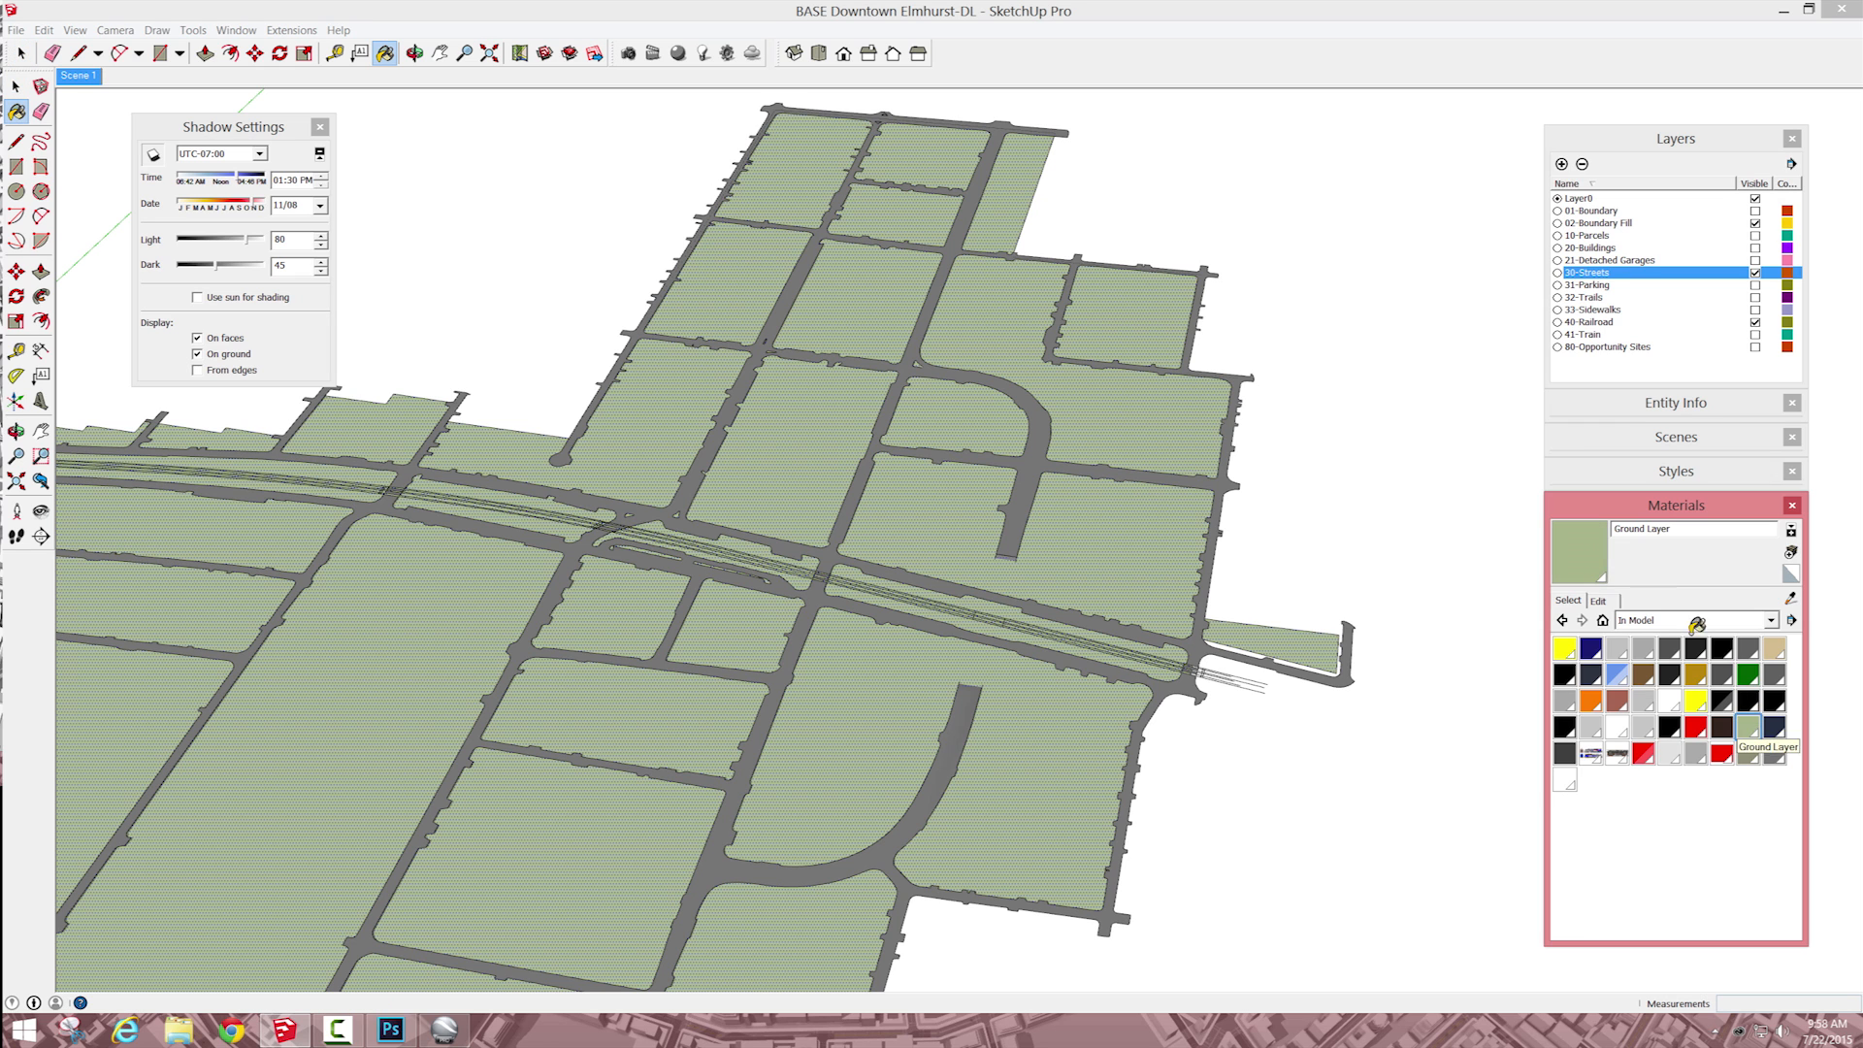
left_click(1599, 599)
left_click_drag(1671, 872, 1613, 874)
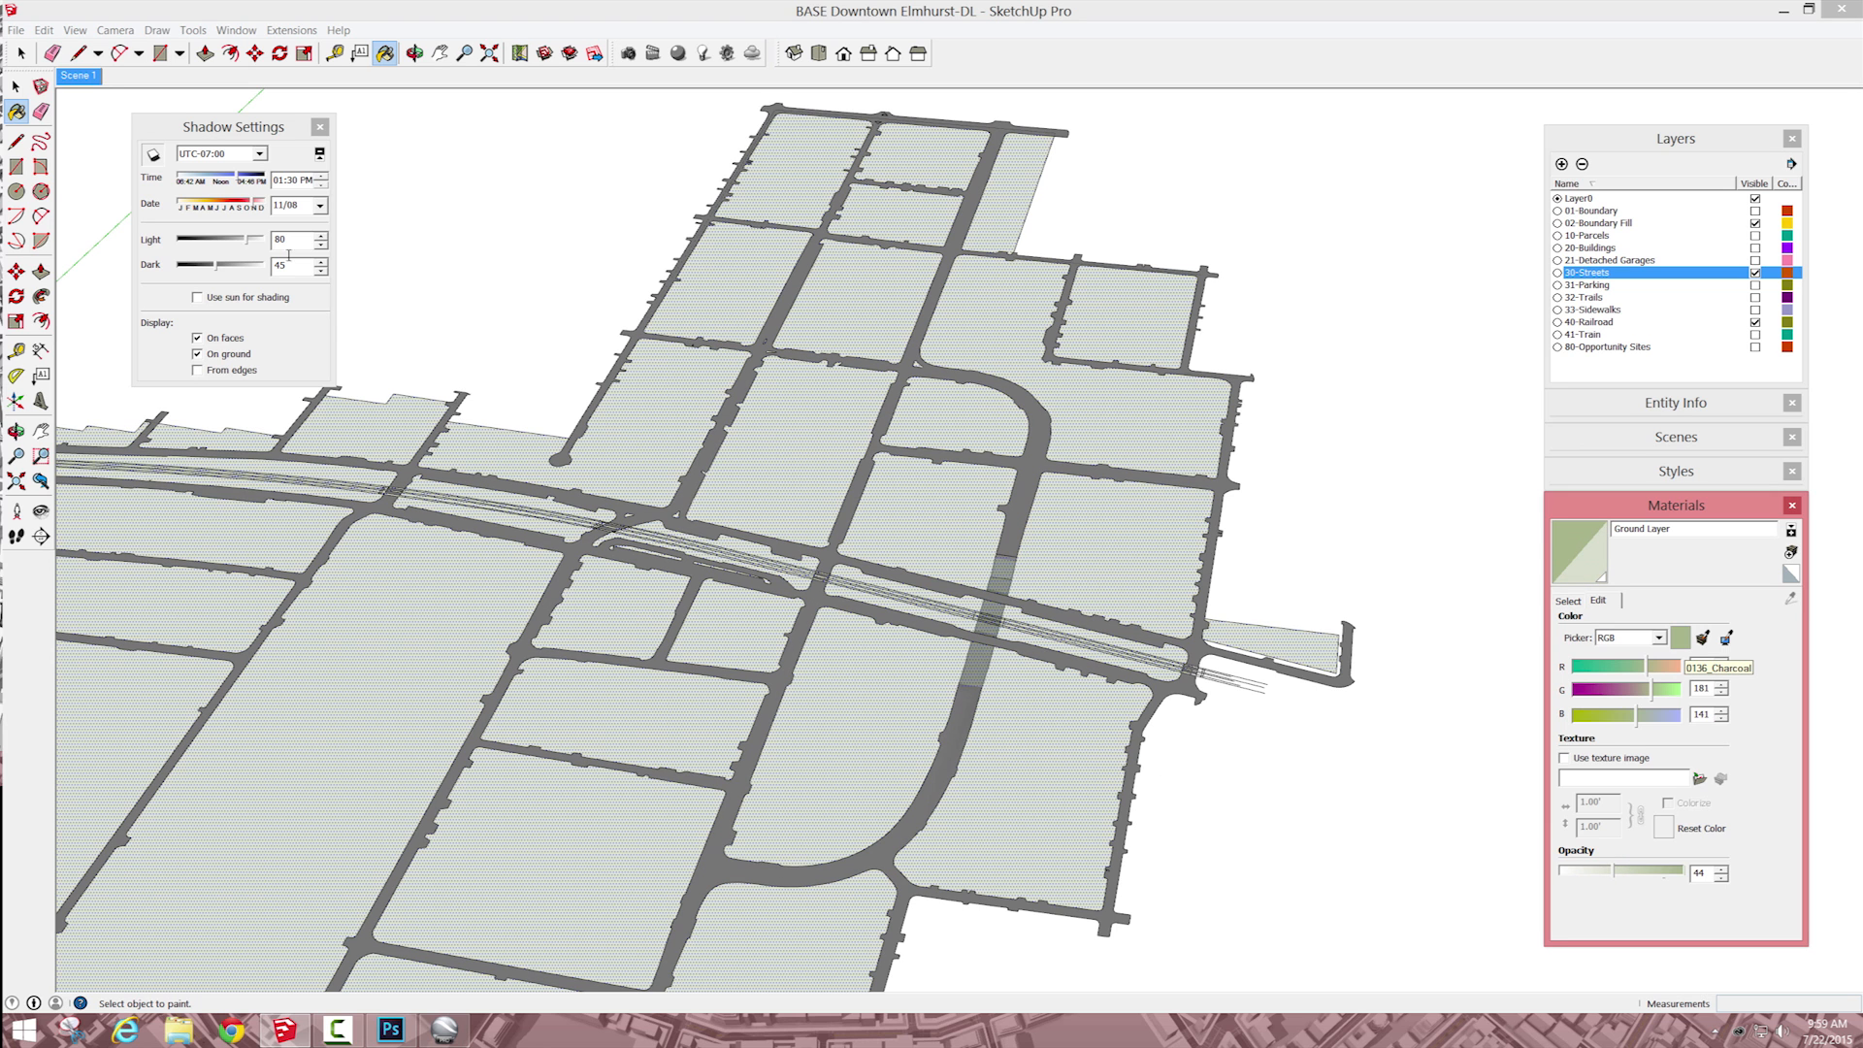
left_click(16, 86)
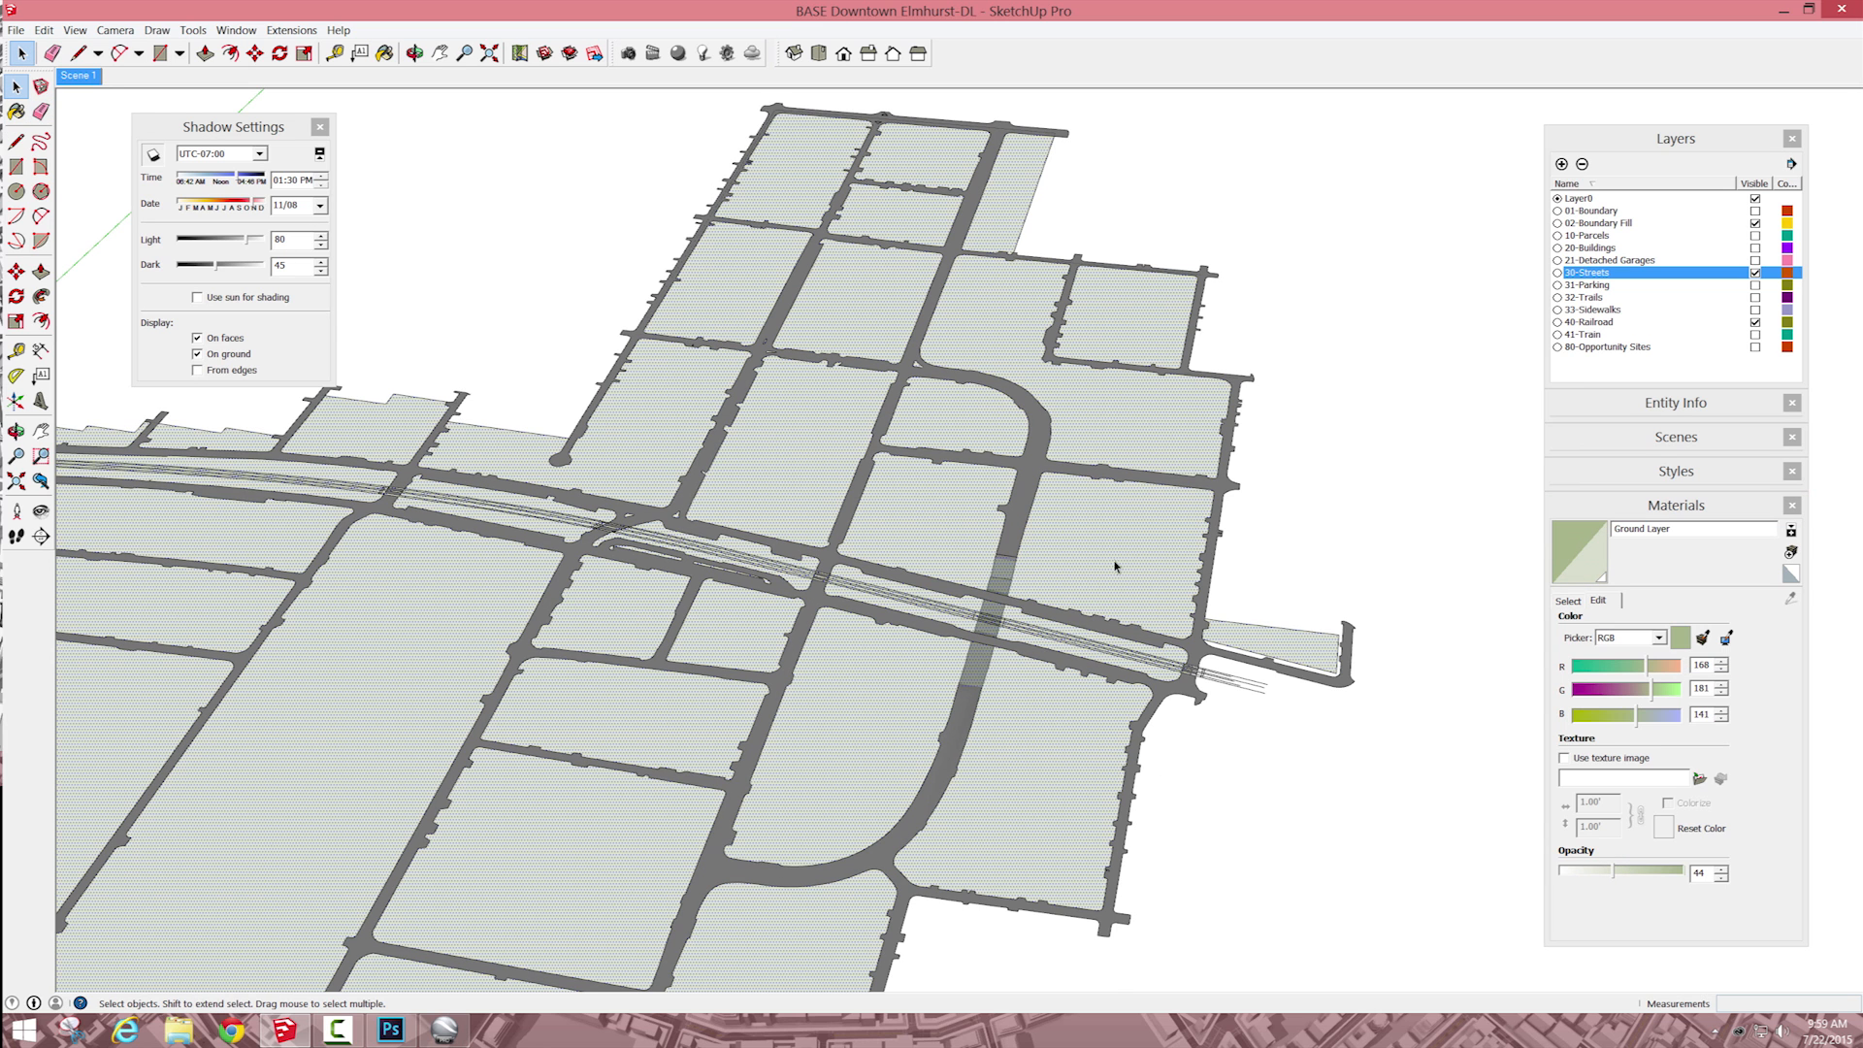
Step: Draw a cut line across the ground fill where the lowered road's ramp begins
scroll(1068, 548, "up", 5)
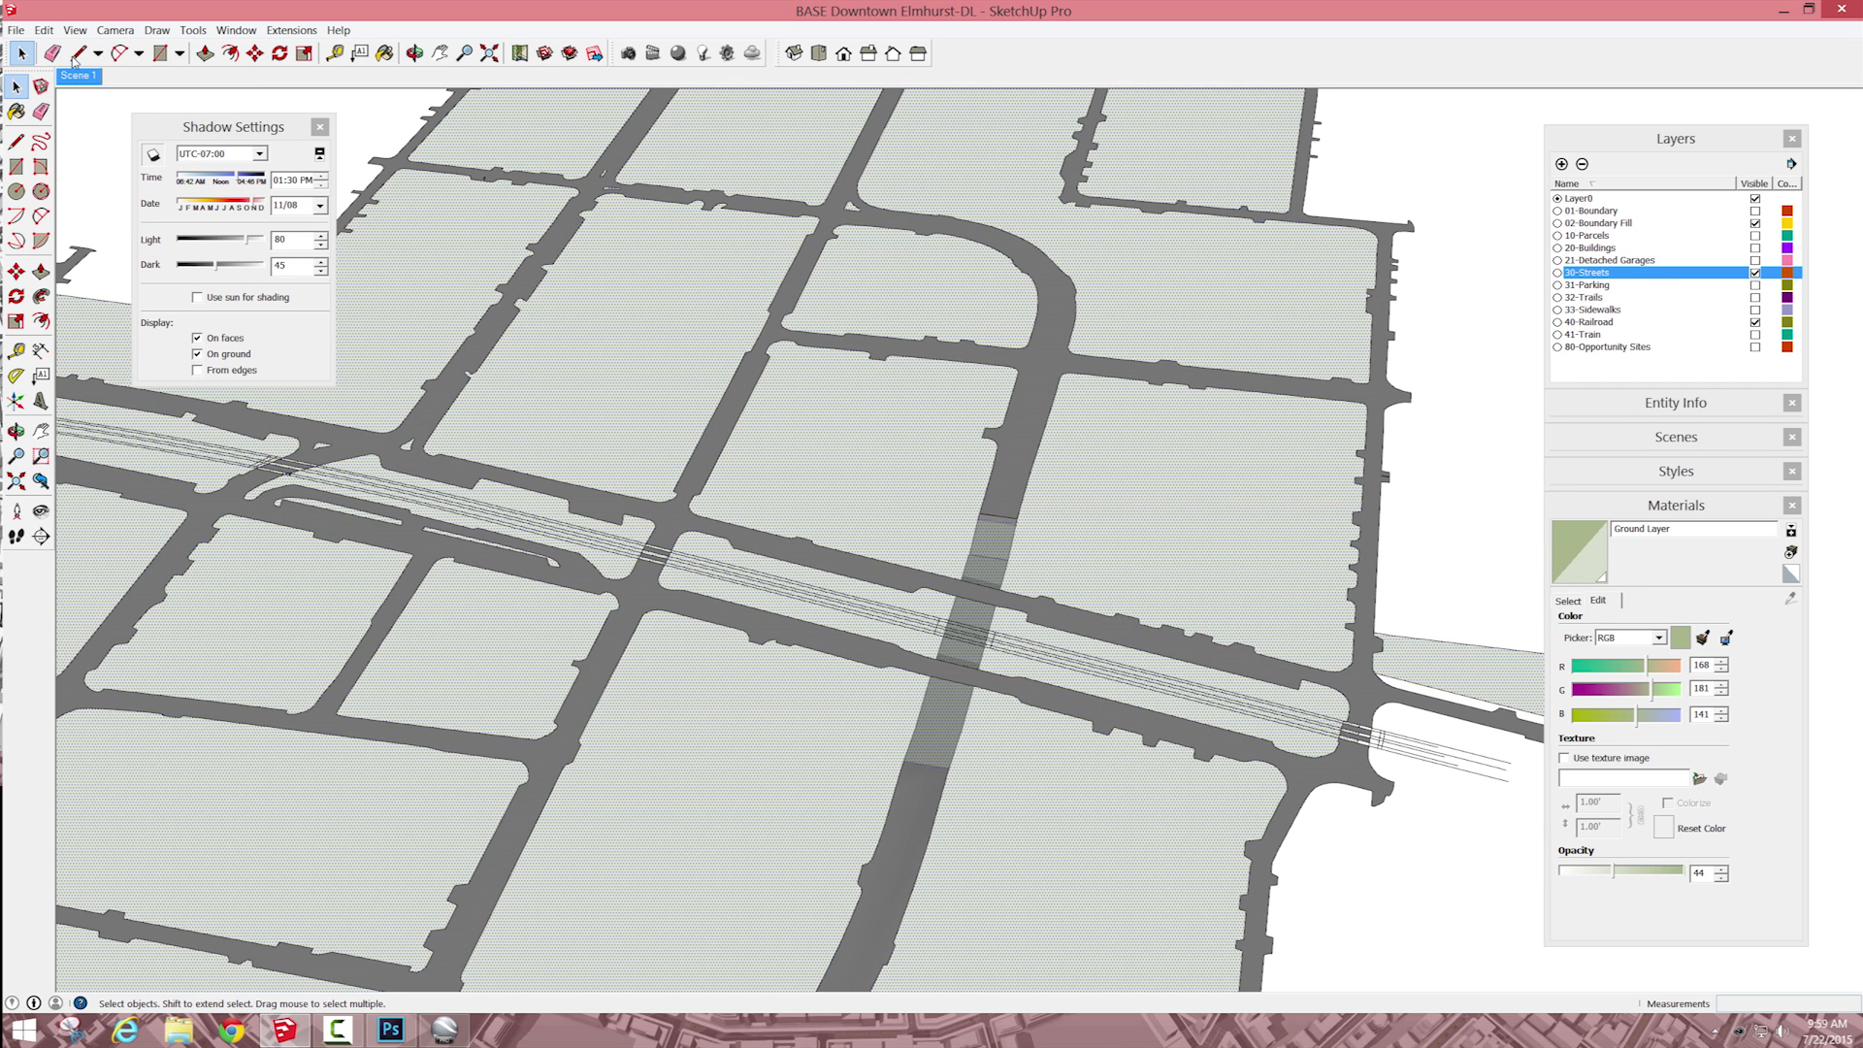
left_click(15, 167)
left_click(932, 494)
left_click(1001, 794)
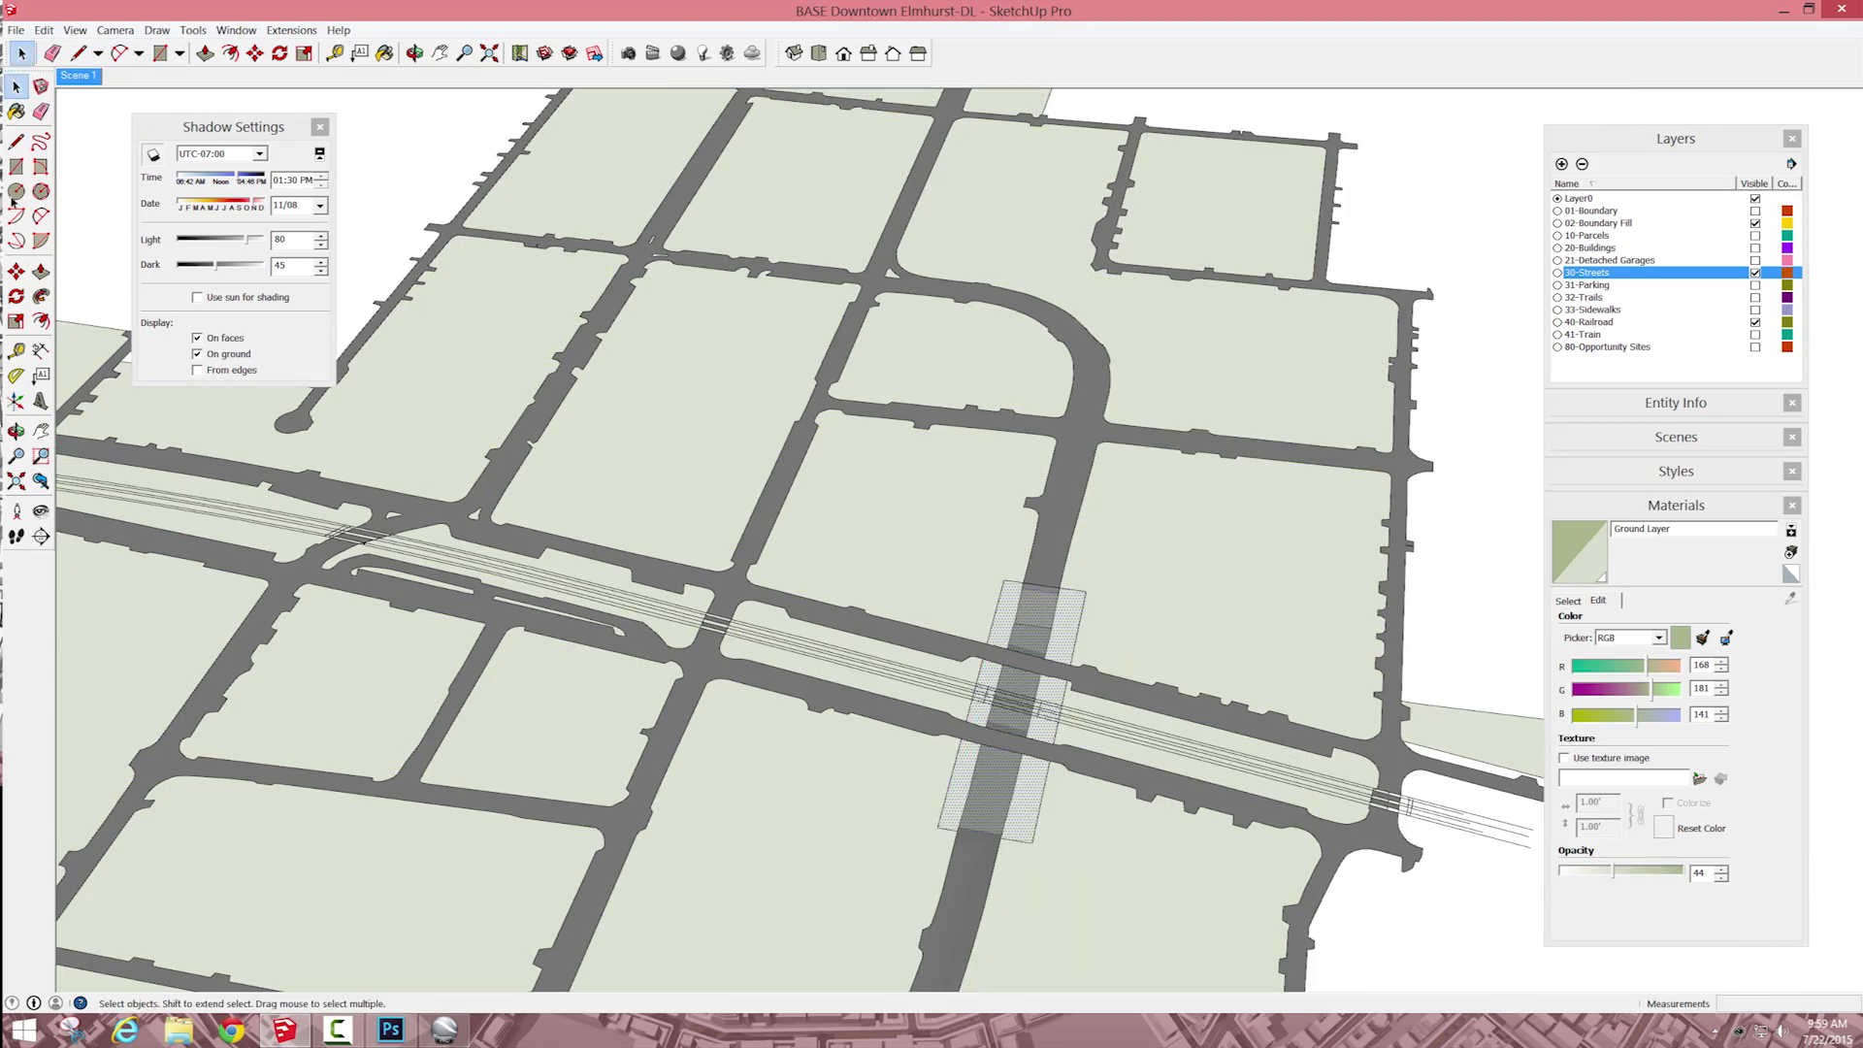
key("m")
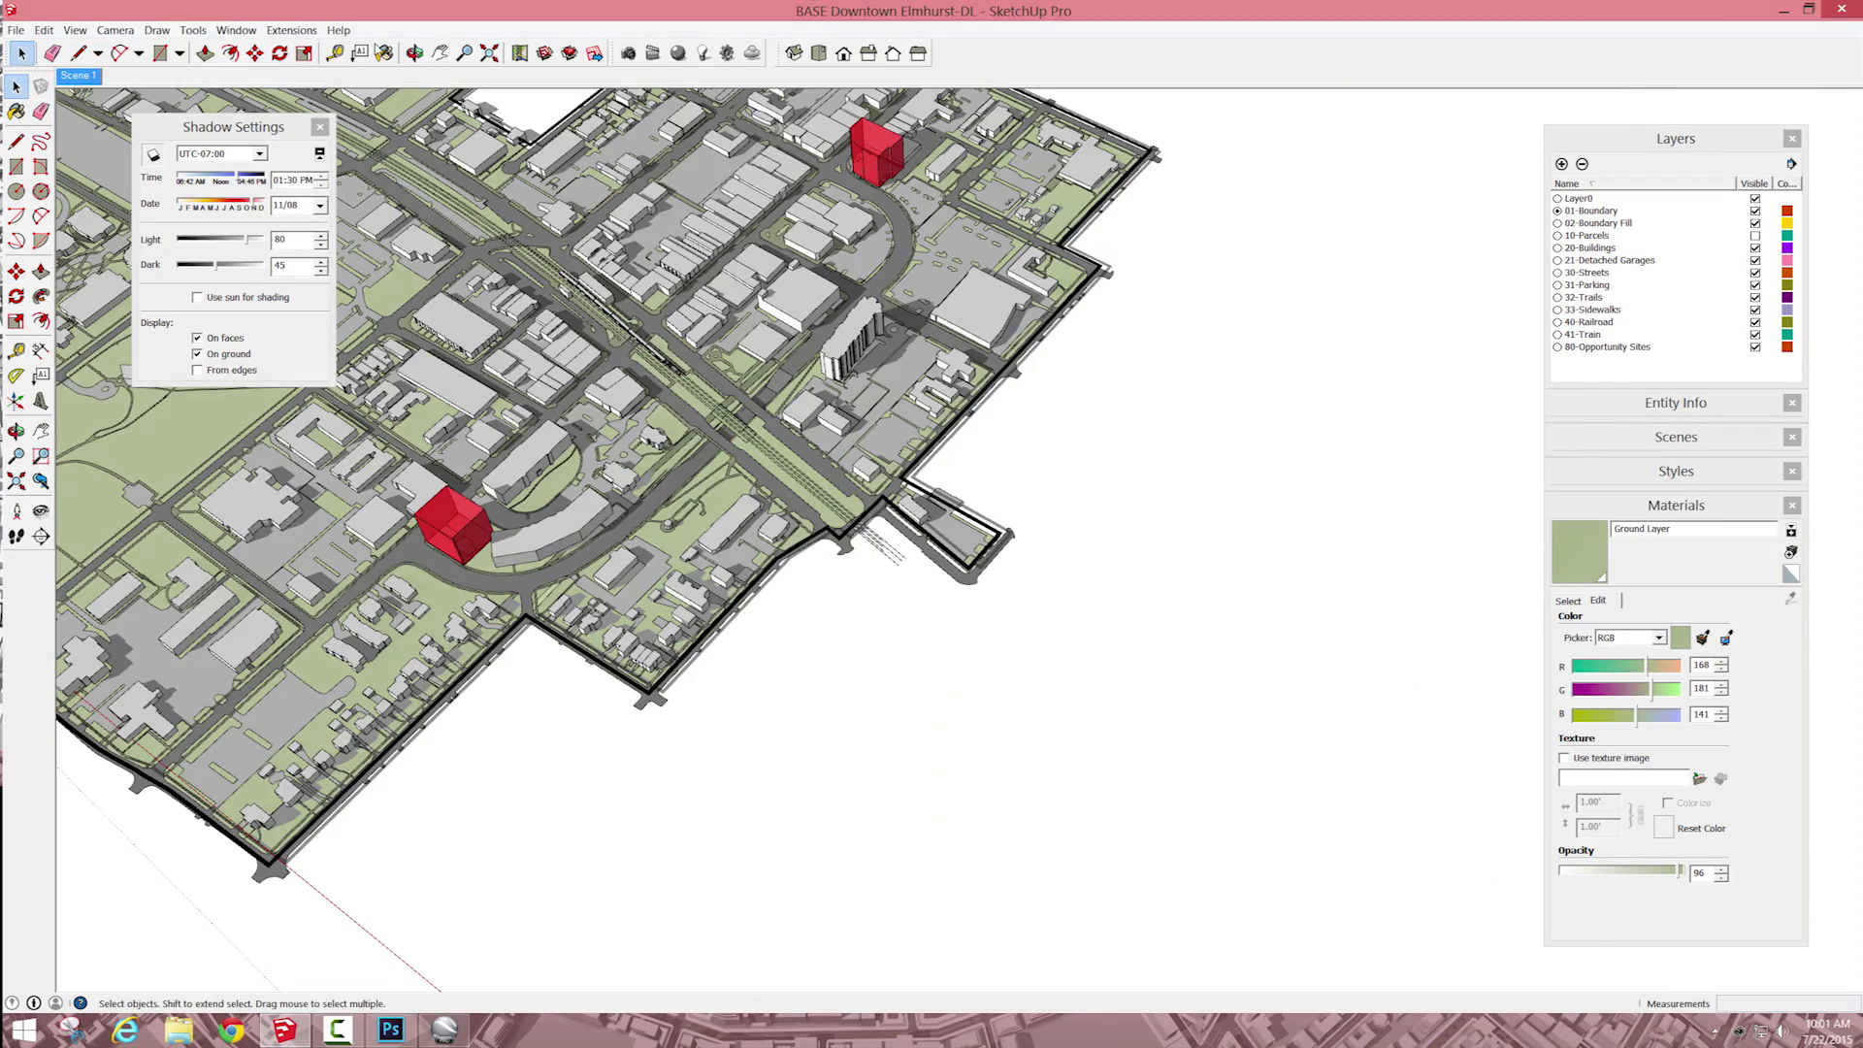
Step: Recall Scene 1, centre the whole downtown model in view, and update the scene with this framing
left_click(76, 75)
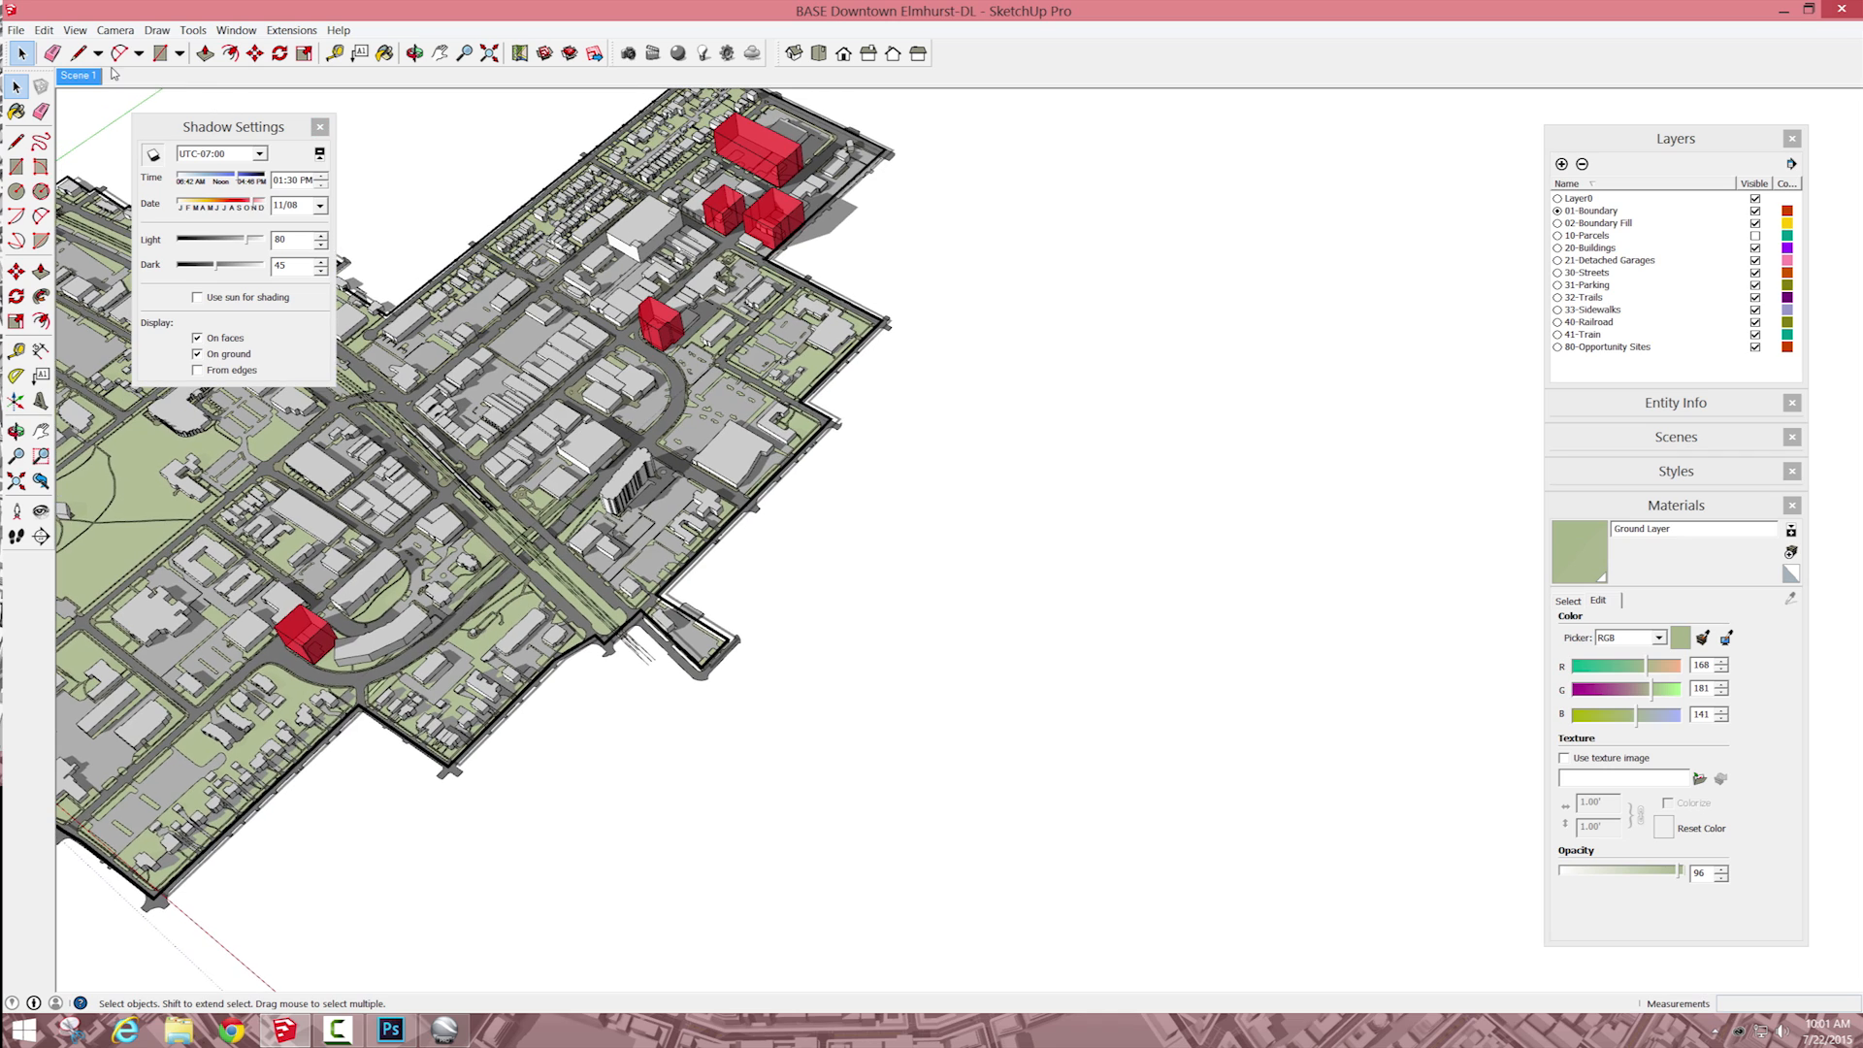
left_click(439, 55)
left_click_drag(539, 480, 1091, 530)
right_click(78, 76)
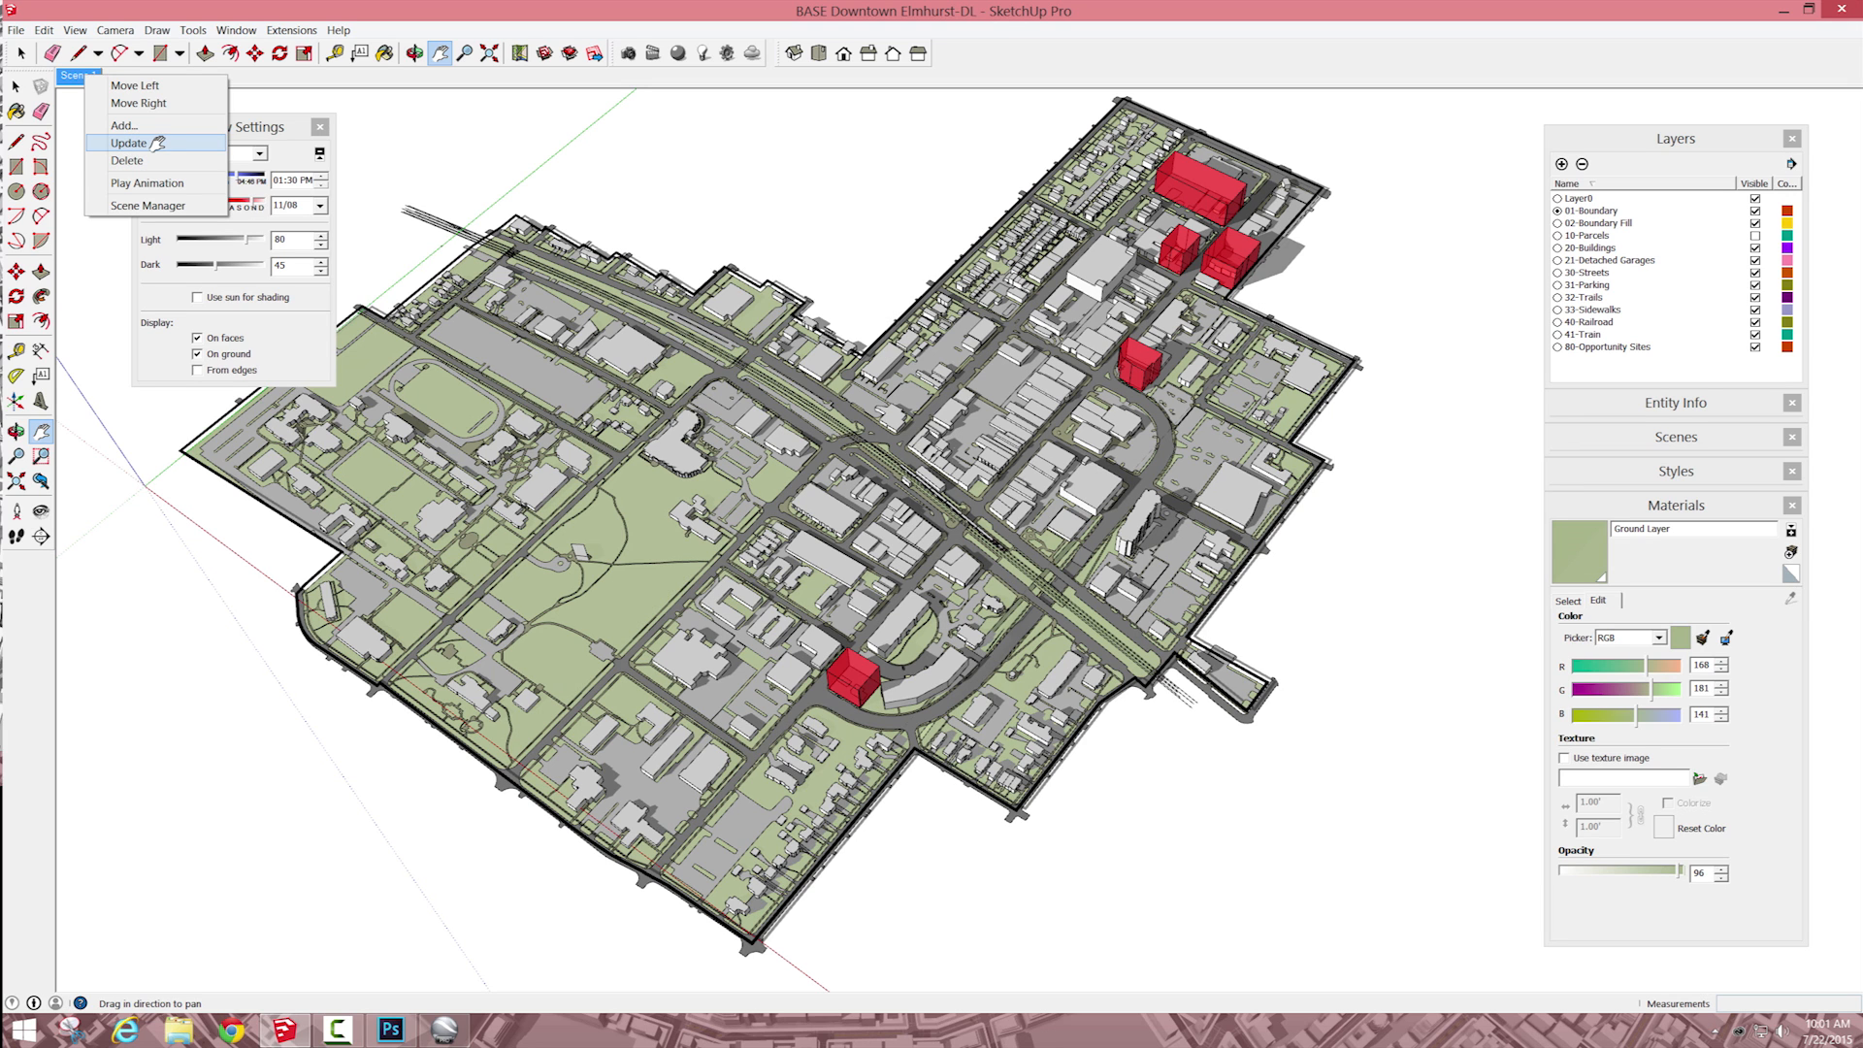
left_click(153, 143)
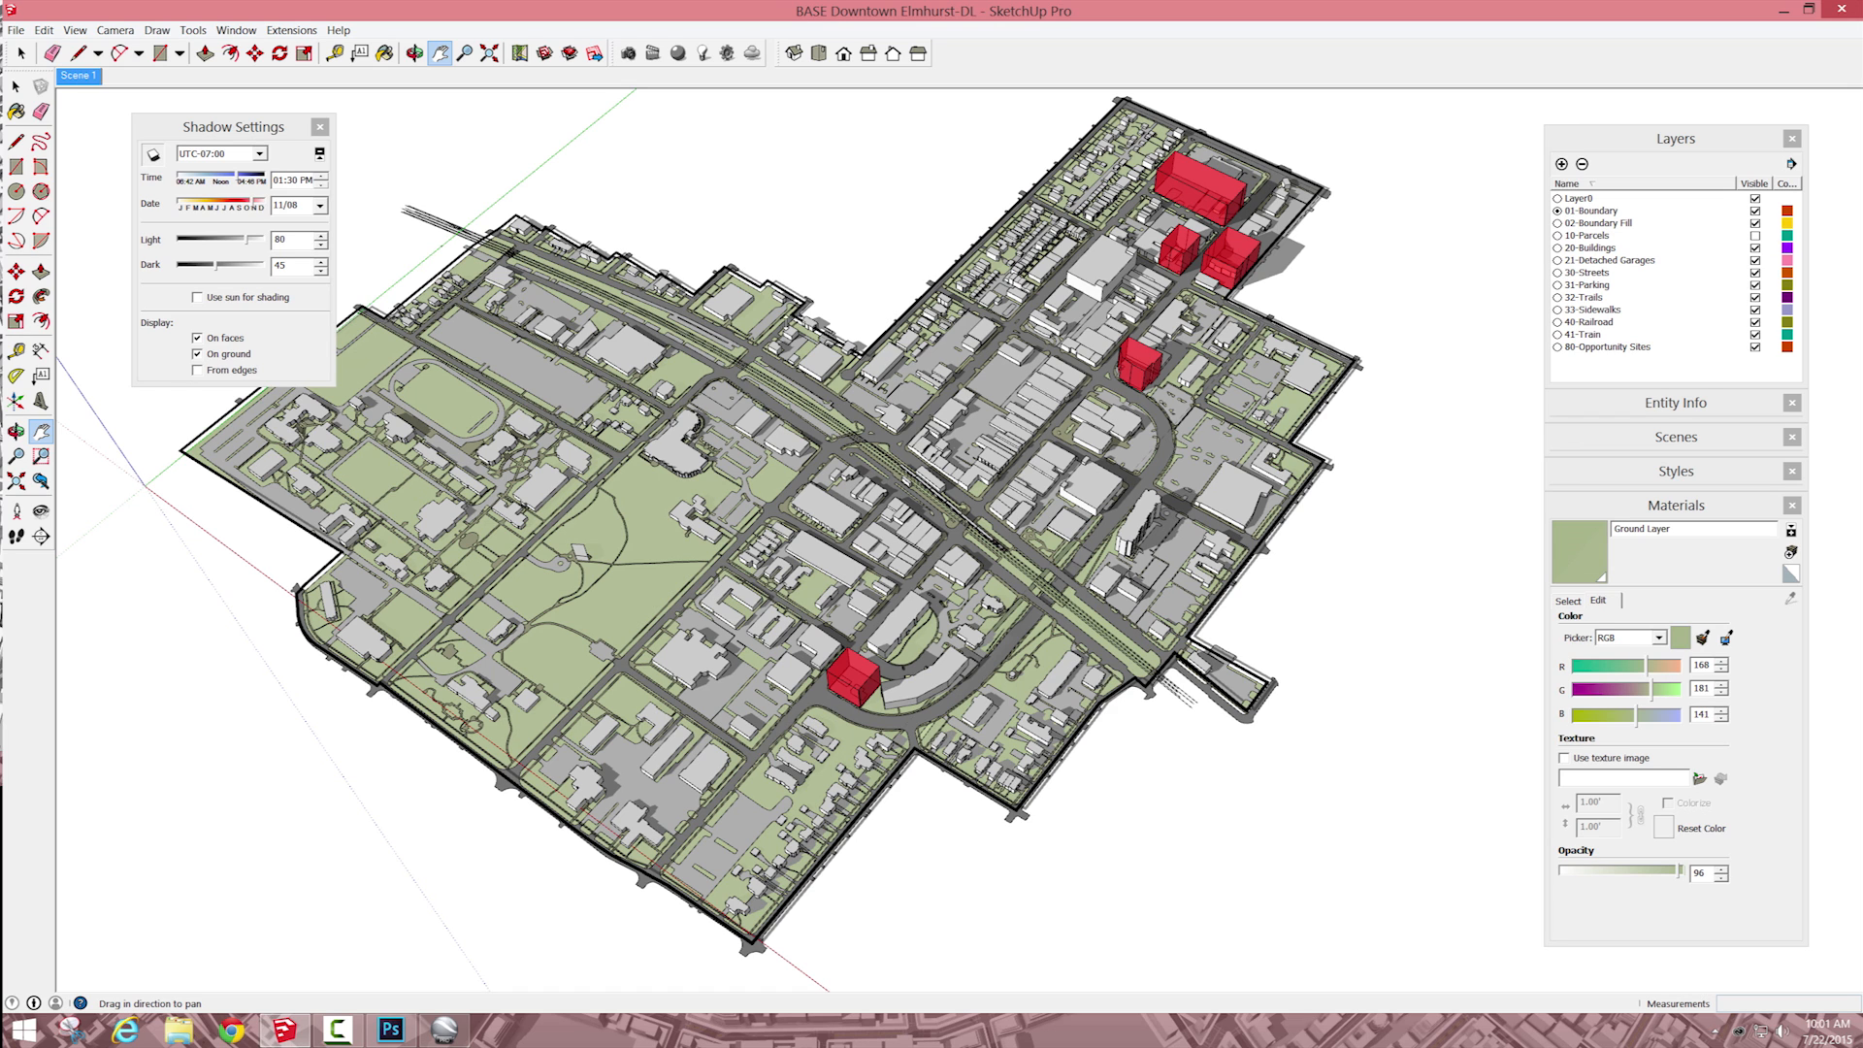
Step: Turn off the display of the model axes
left_click(44, 30)
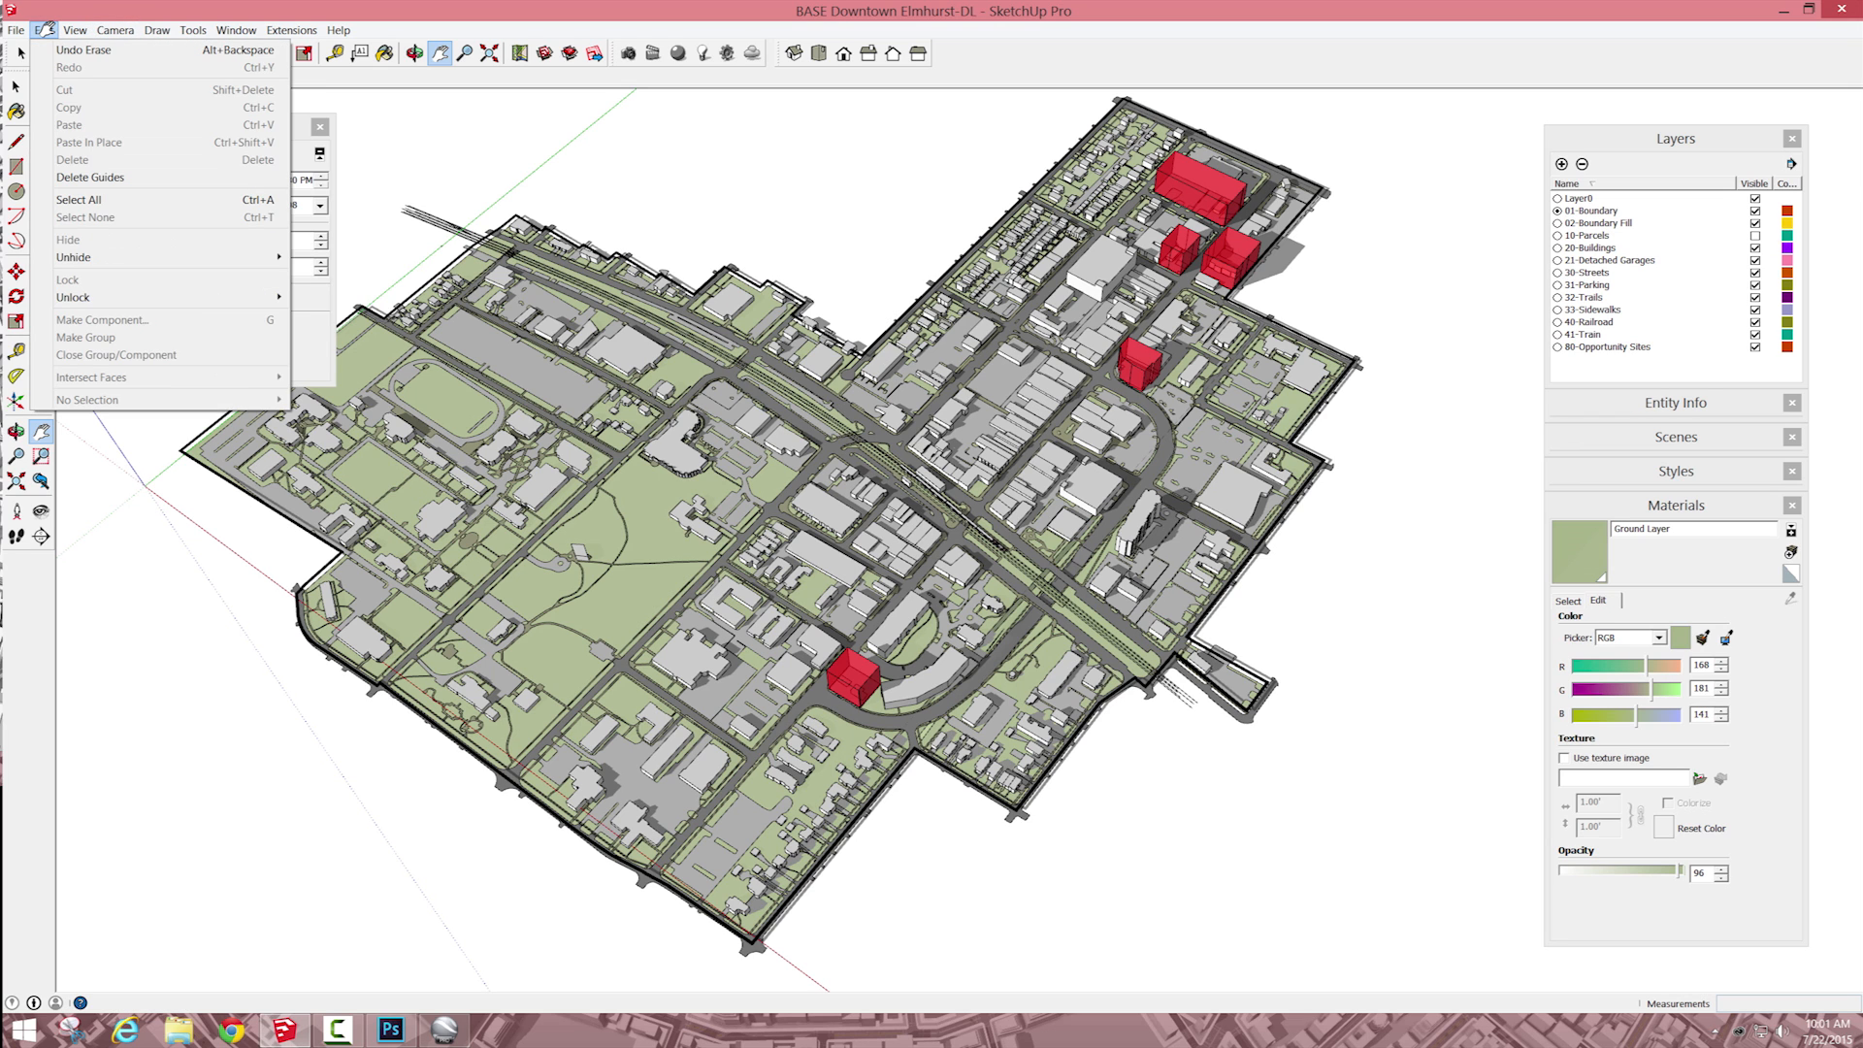
mouse_move(75, 30)
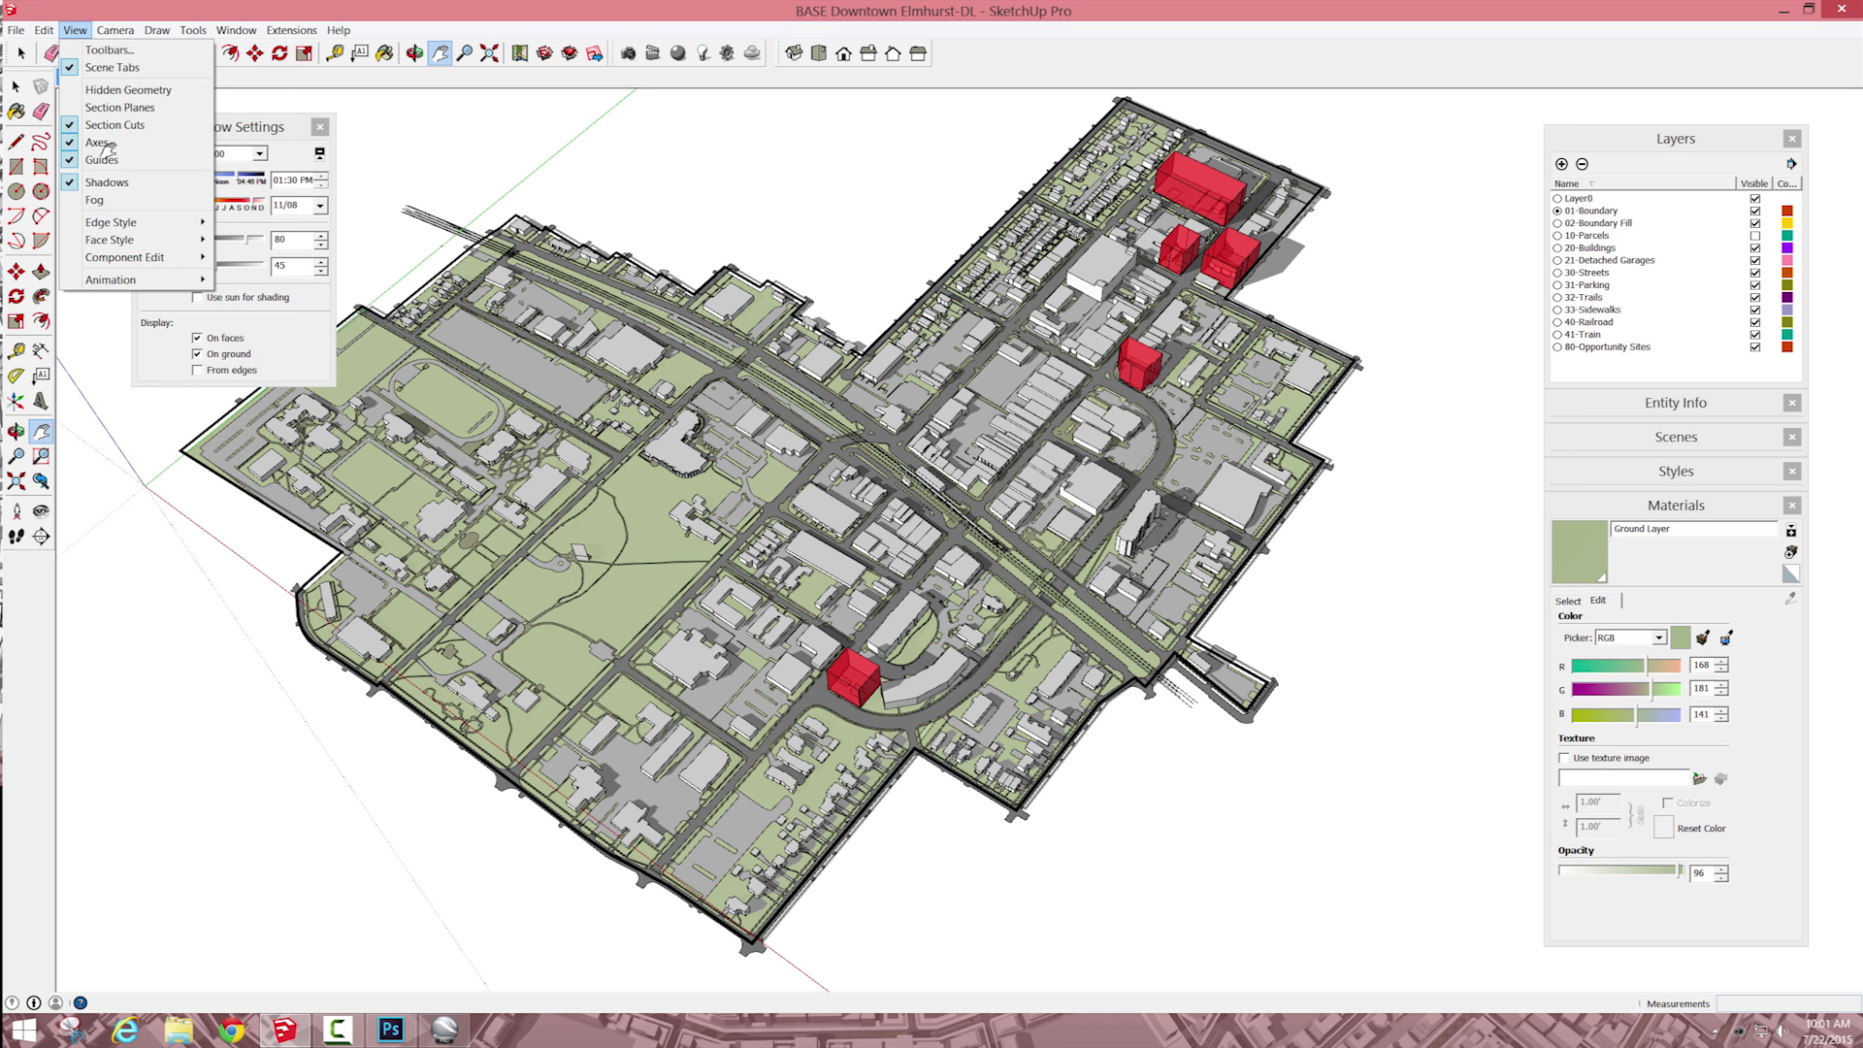
left_click(108, 142)
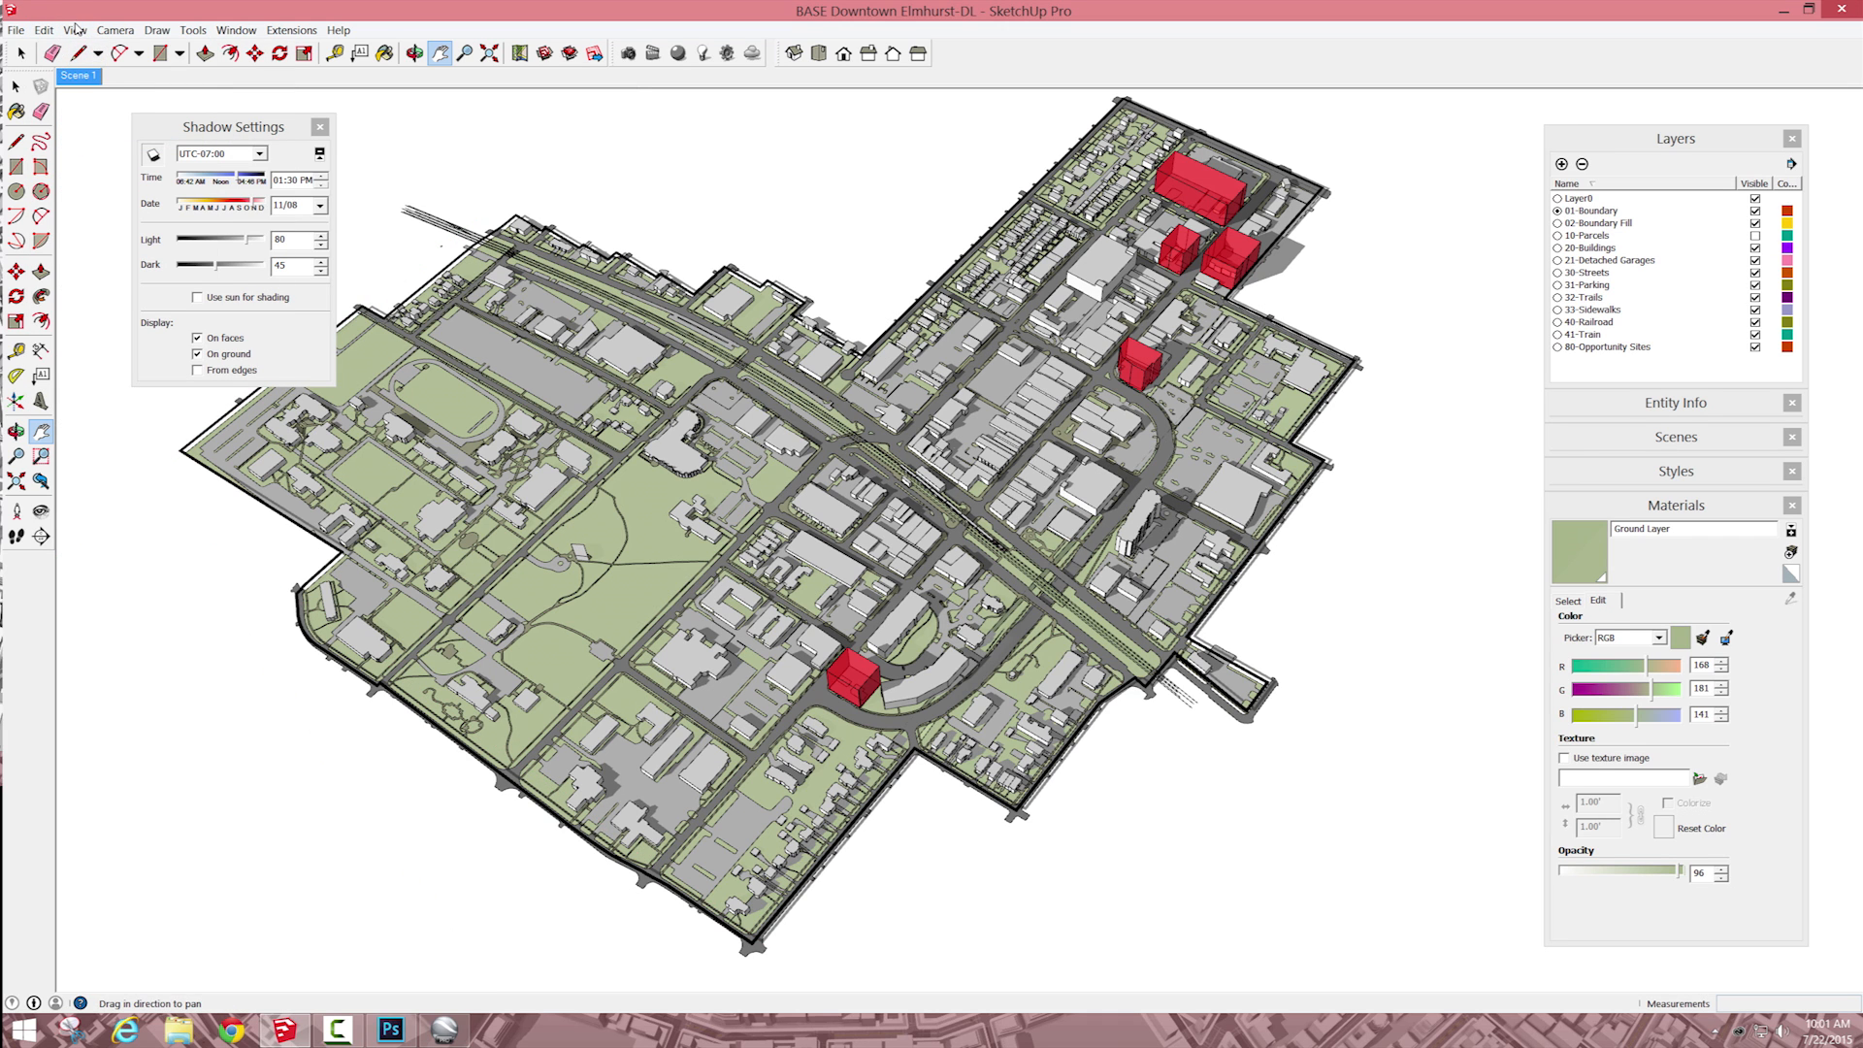
left_click(75, 30)
left_click(395, 132)
Step: Start a 2D graphic export and choose the recent Sketchup Camtasia folder as its destination
left_click(16, 30)
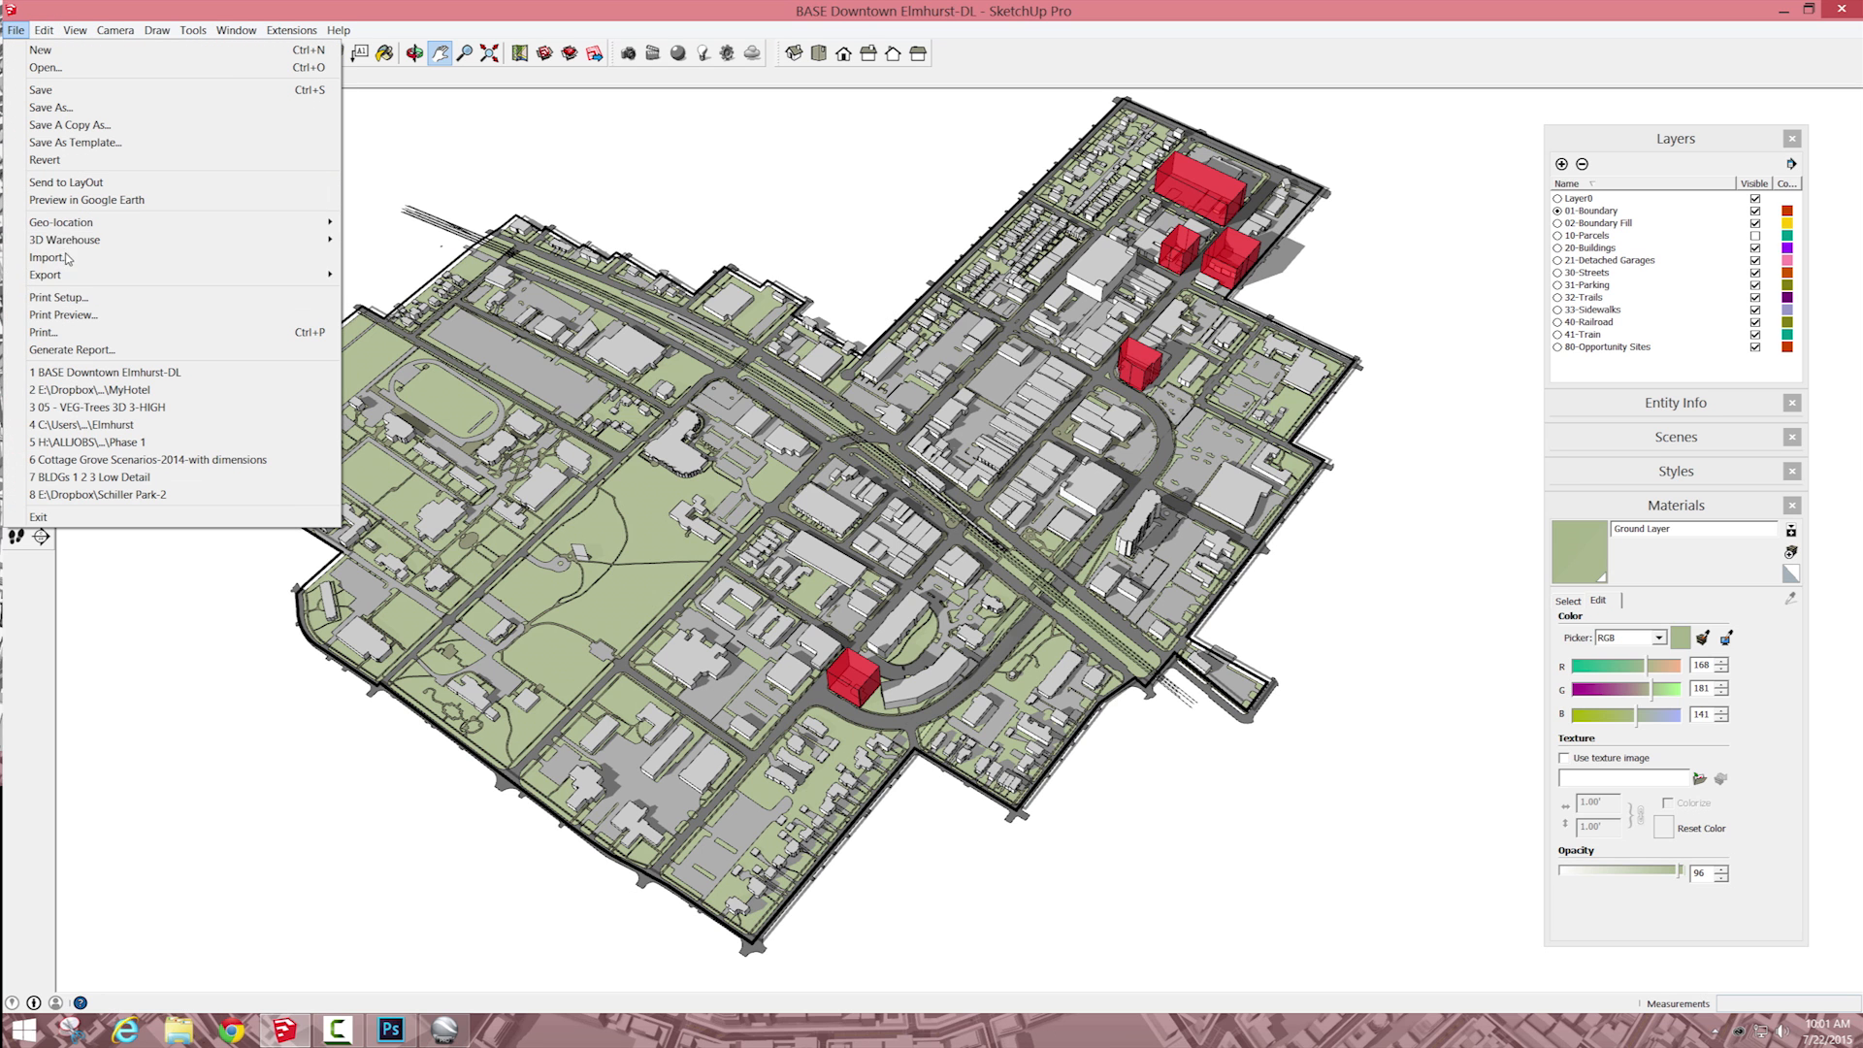
mouse_move(58, 274)
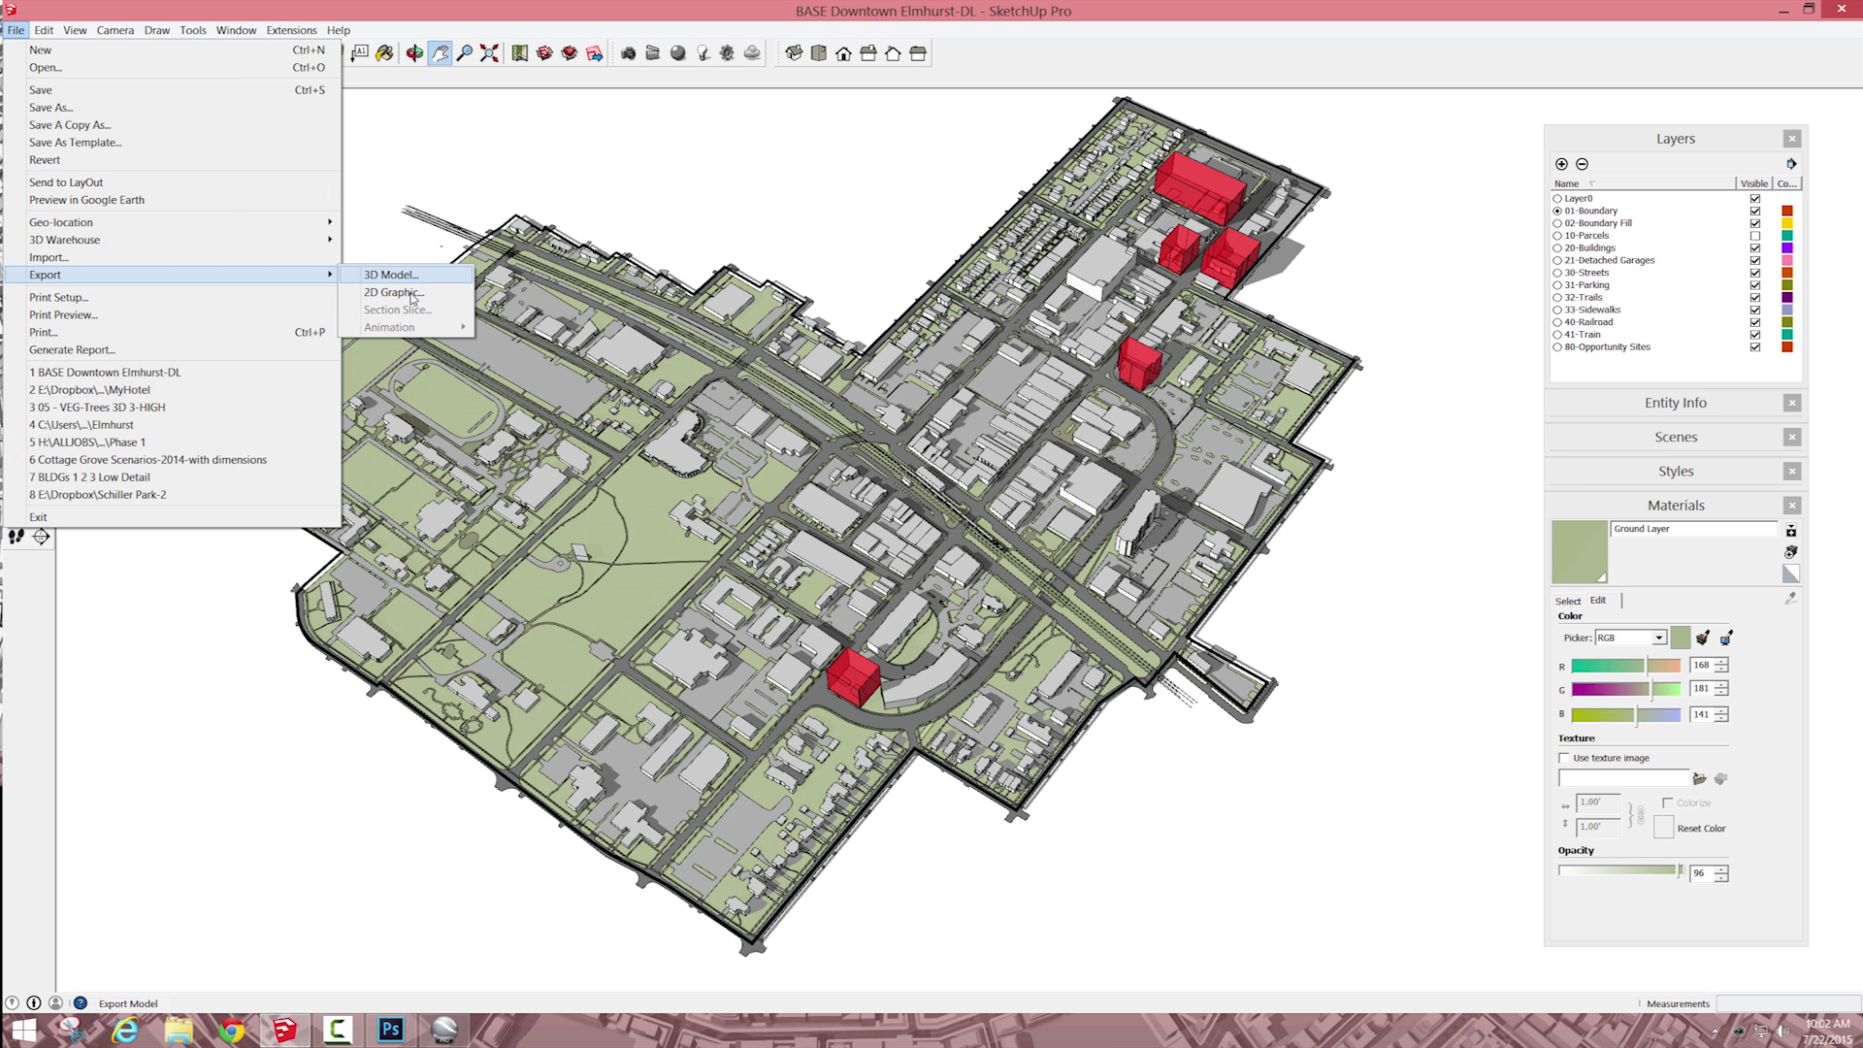
left_click(394, 292)
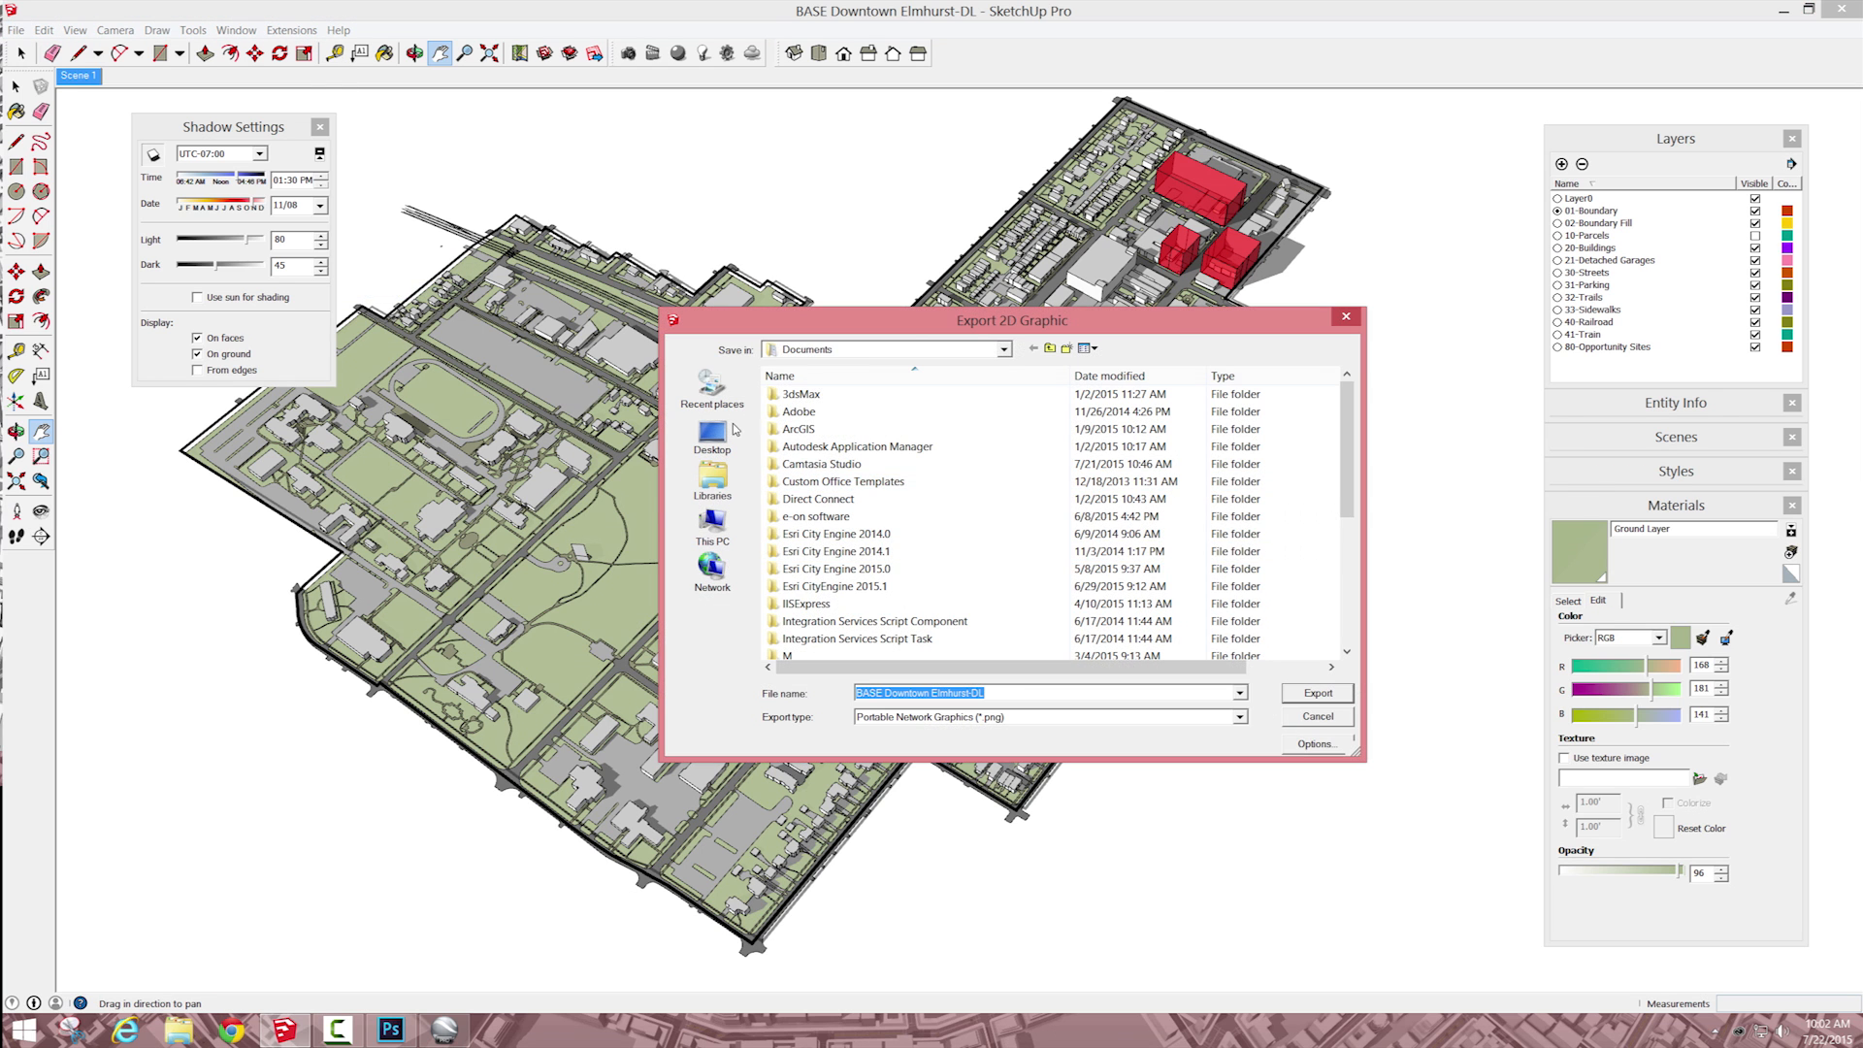
left_click(712, 388)
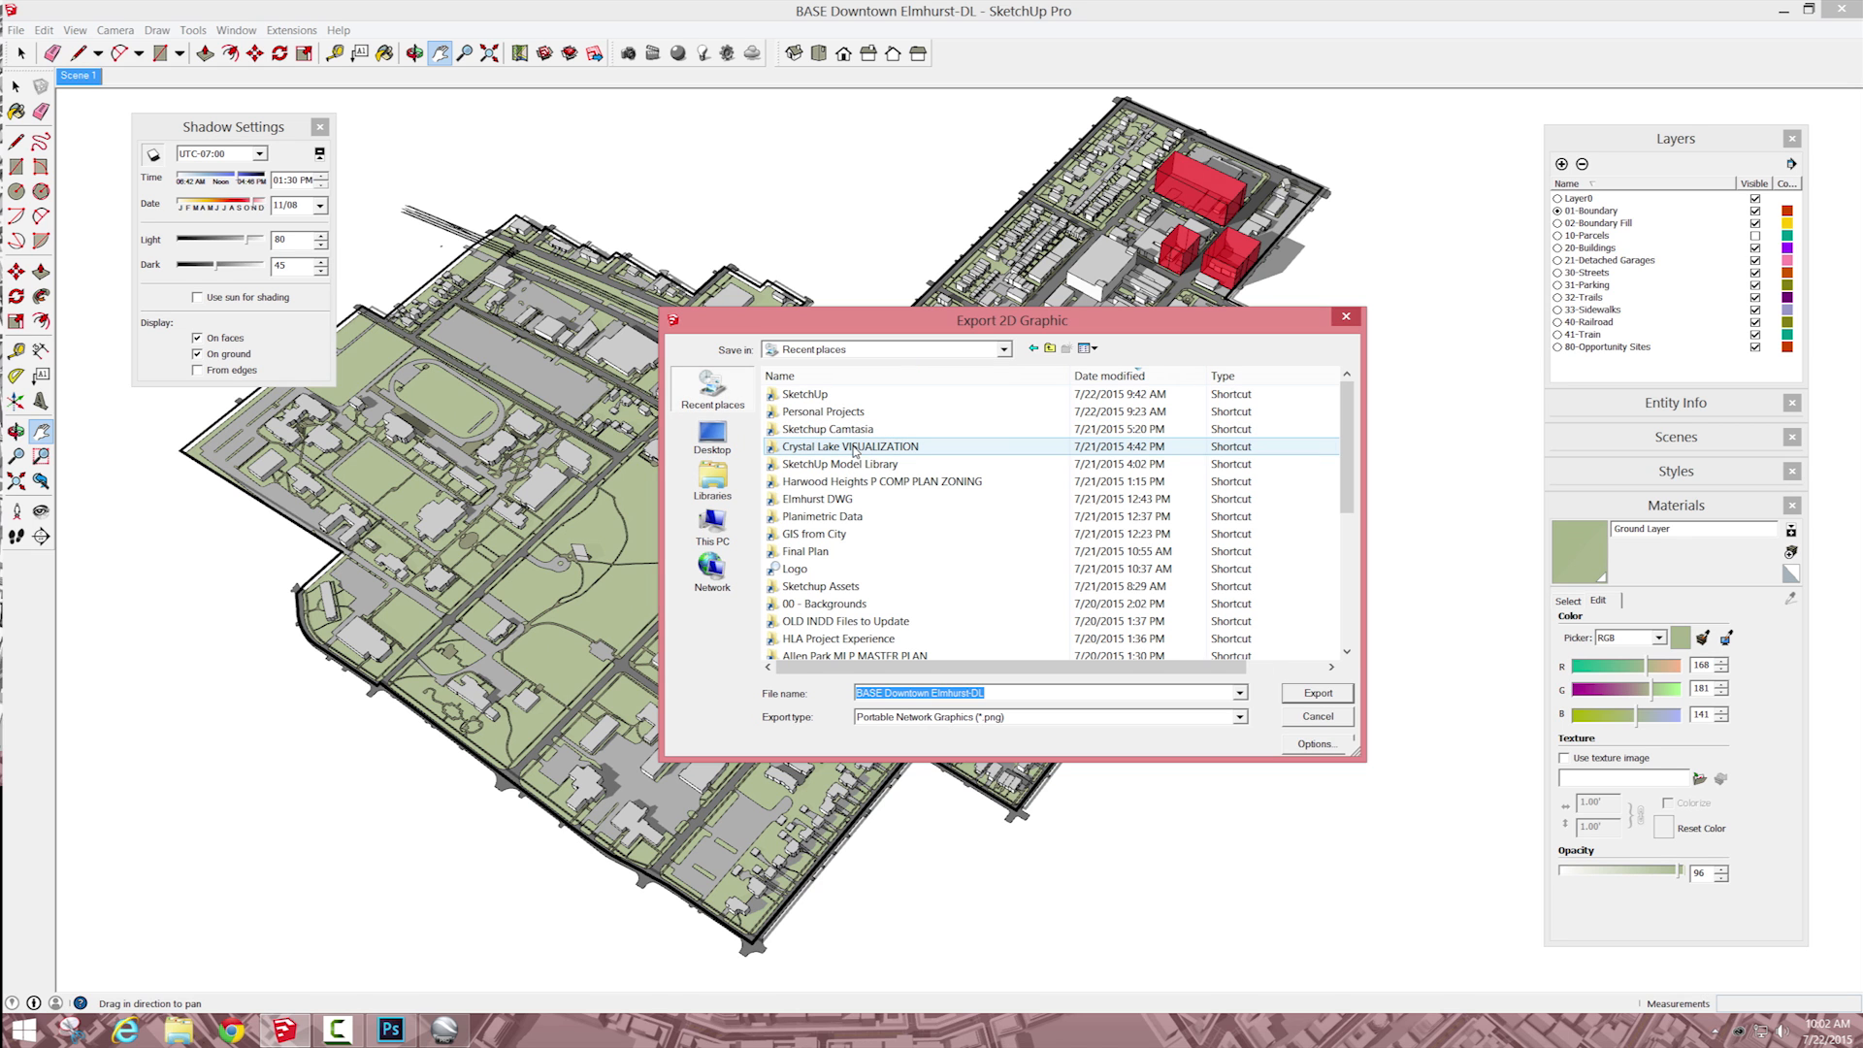
double_click(853, 433)
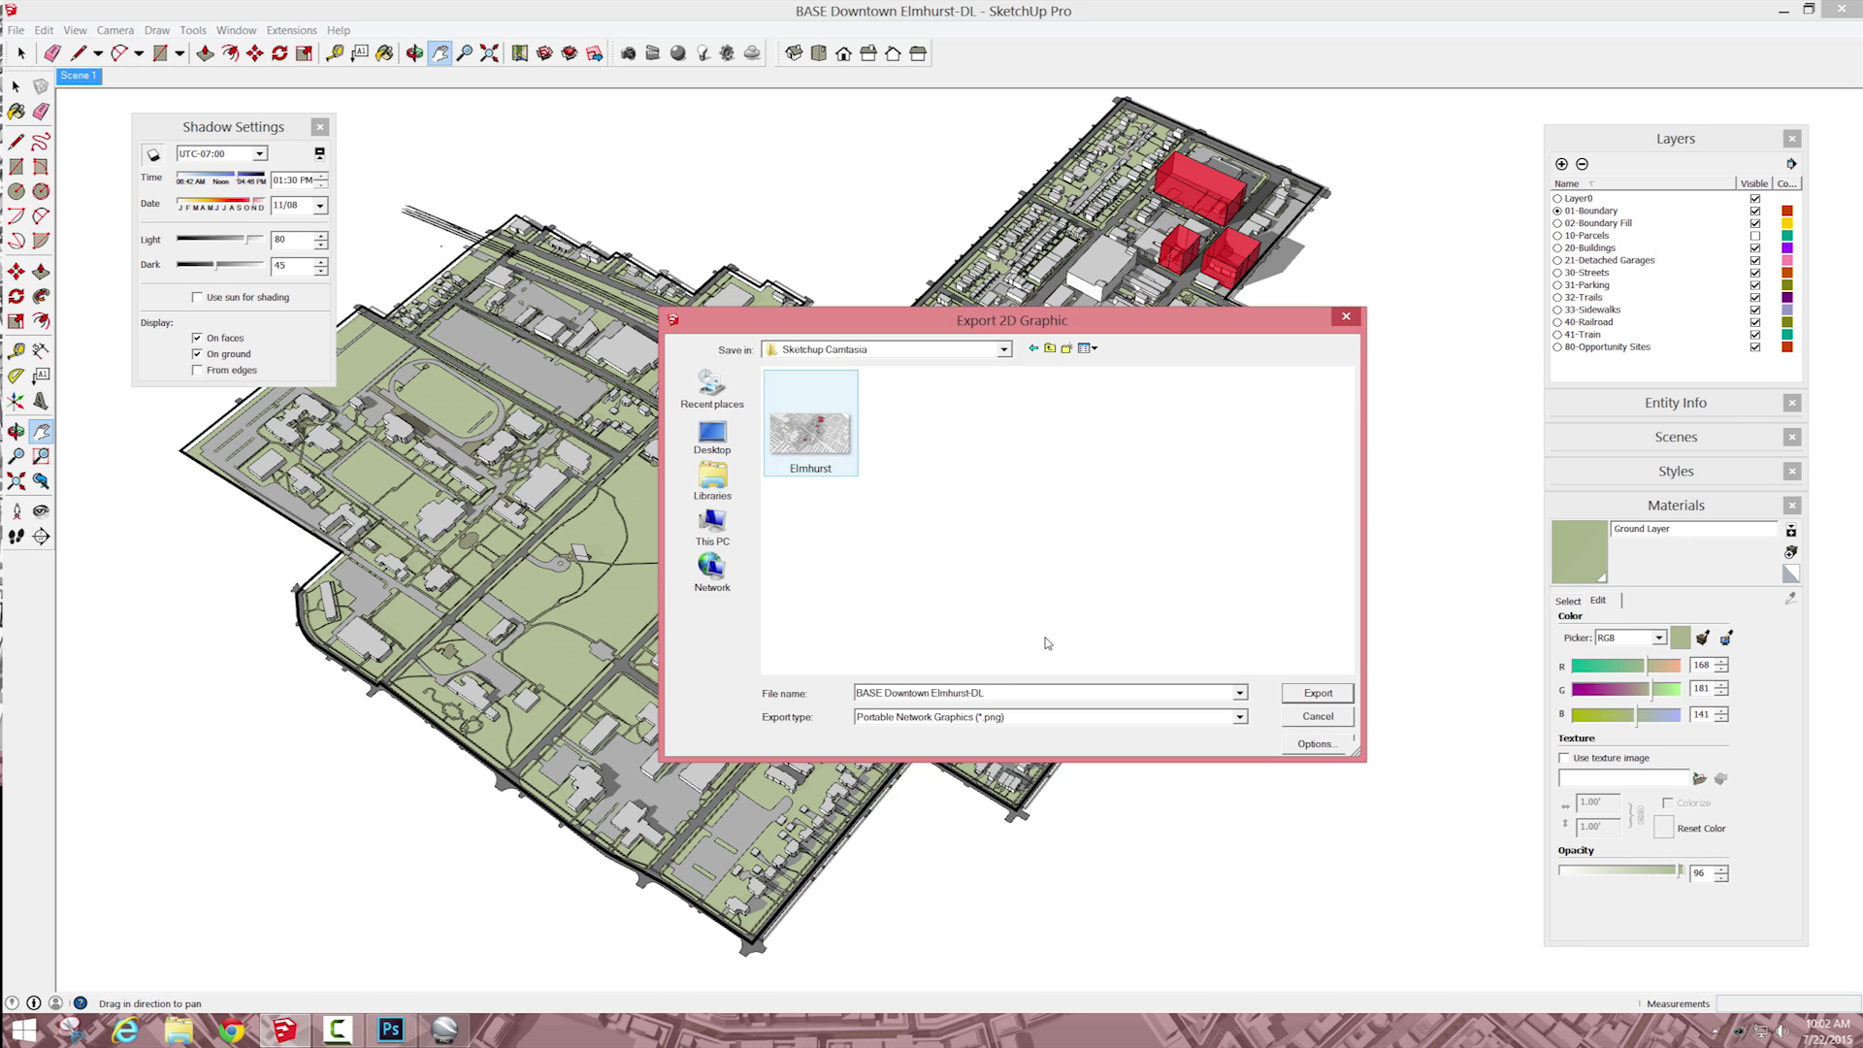
Step: Name the PNG "Downtown With Color with Edges", accept 5500 by 2747 pixels with anti-aliasing, and export it
left_click(1028, 687)
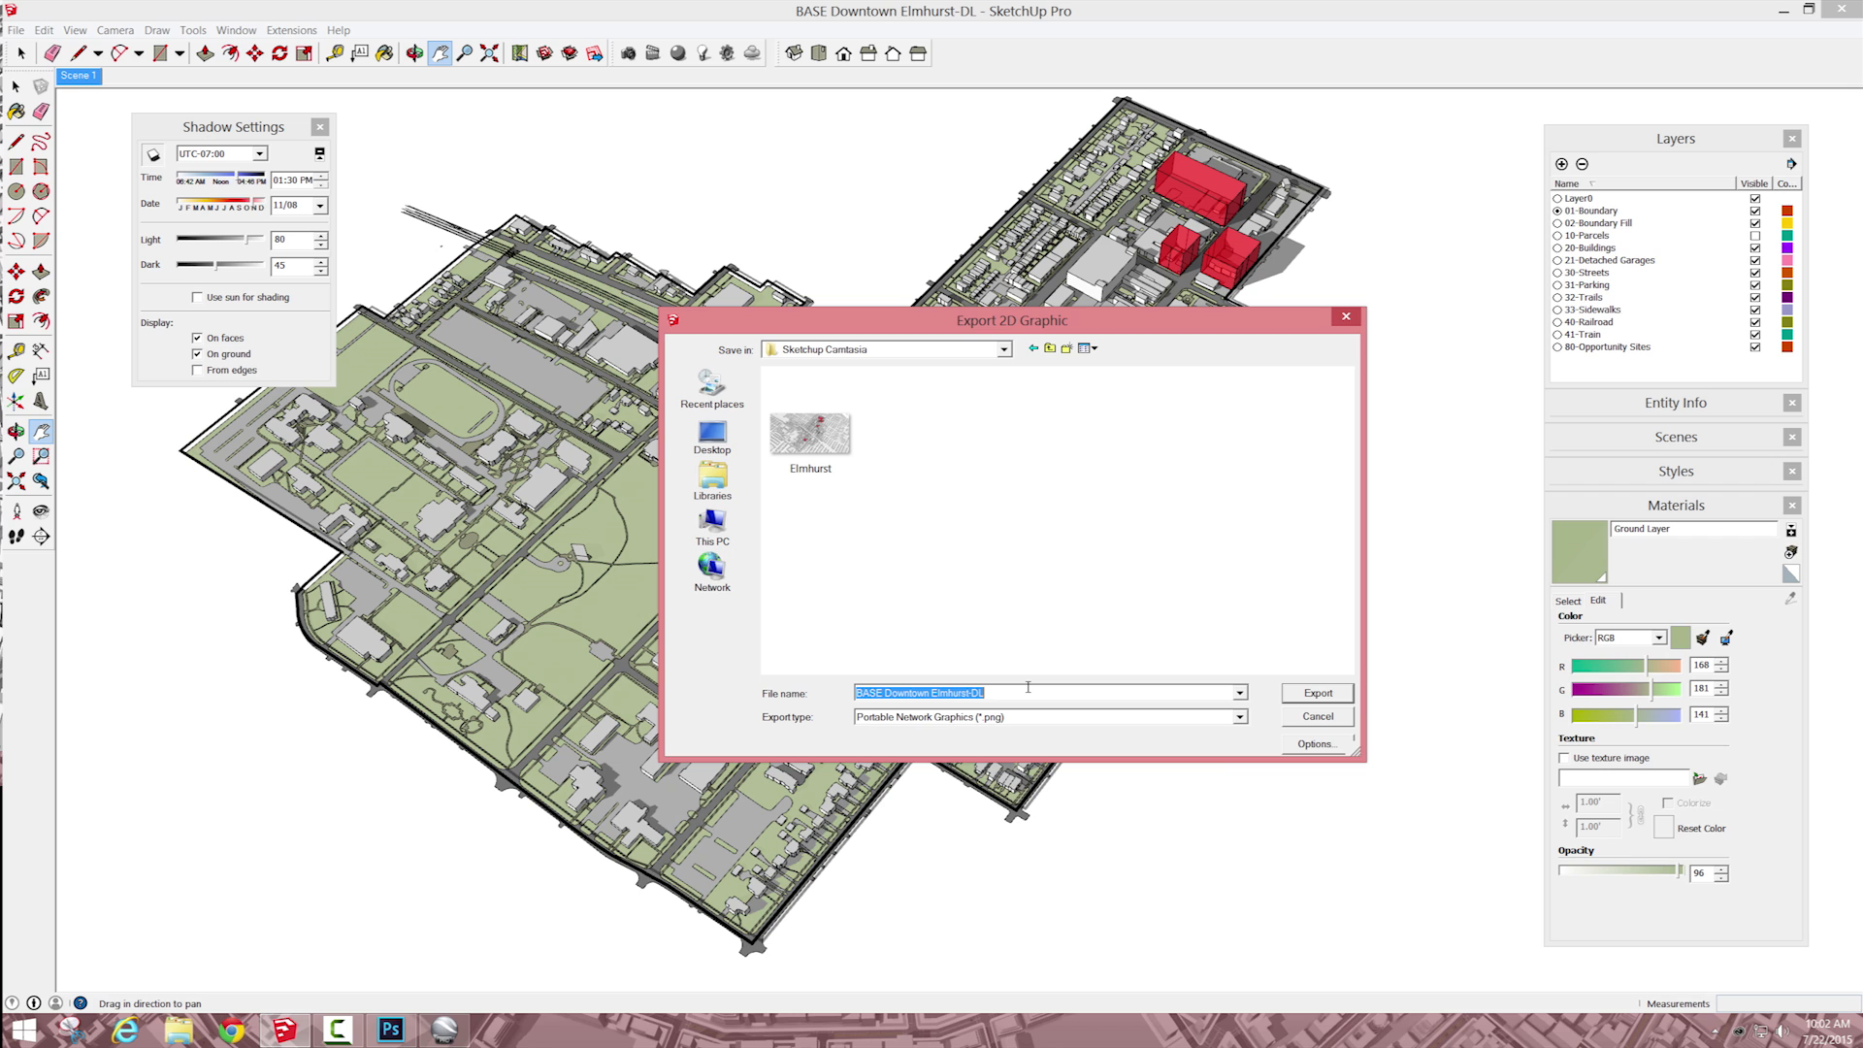
type("E")
type("owntown With")
type("its")
type("ges")
left_click(1317, 744)
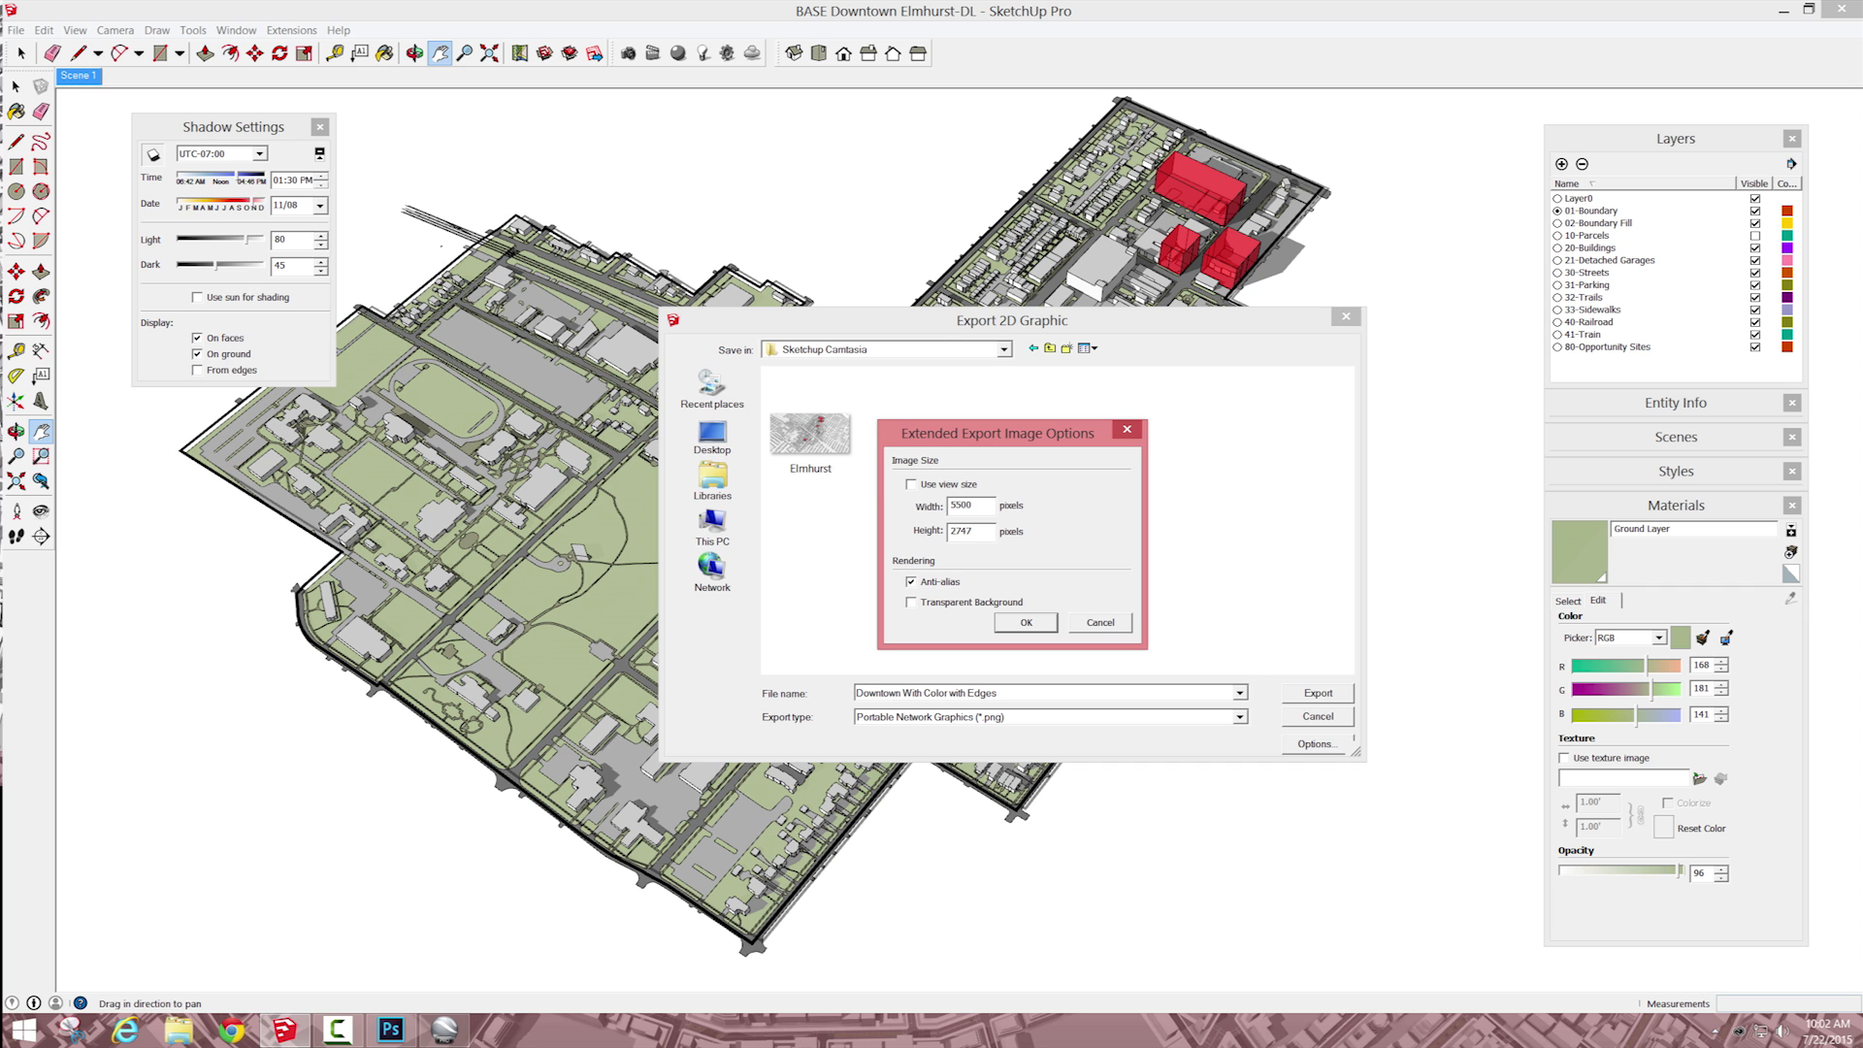
left_click(1026, 623)
left_click(1318, 693)
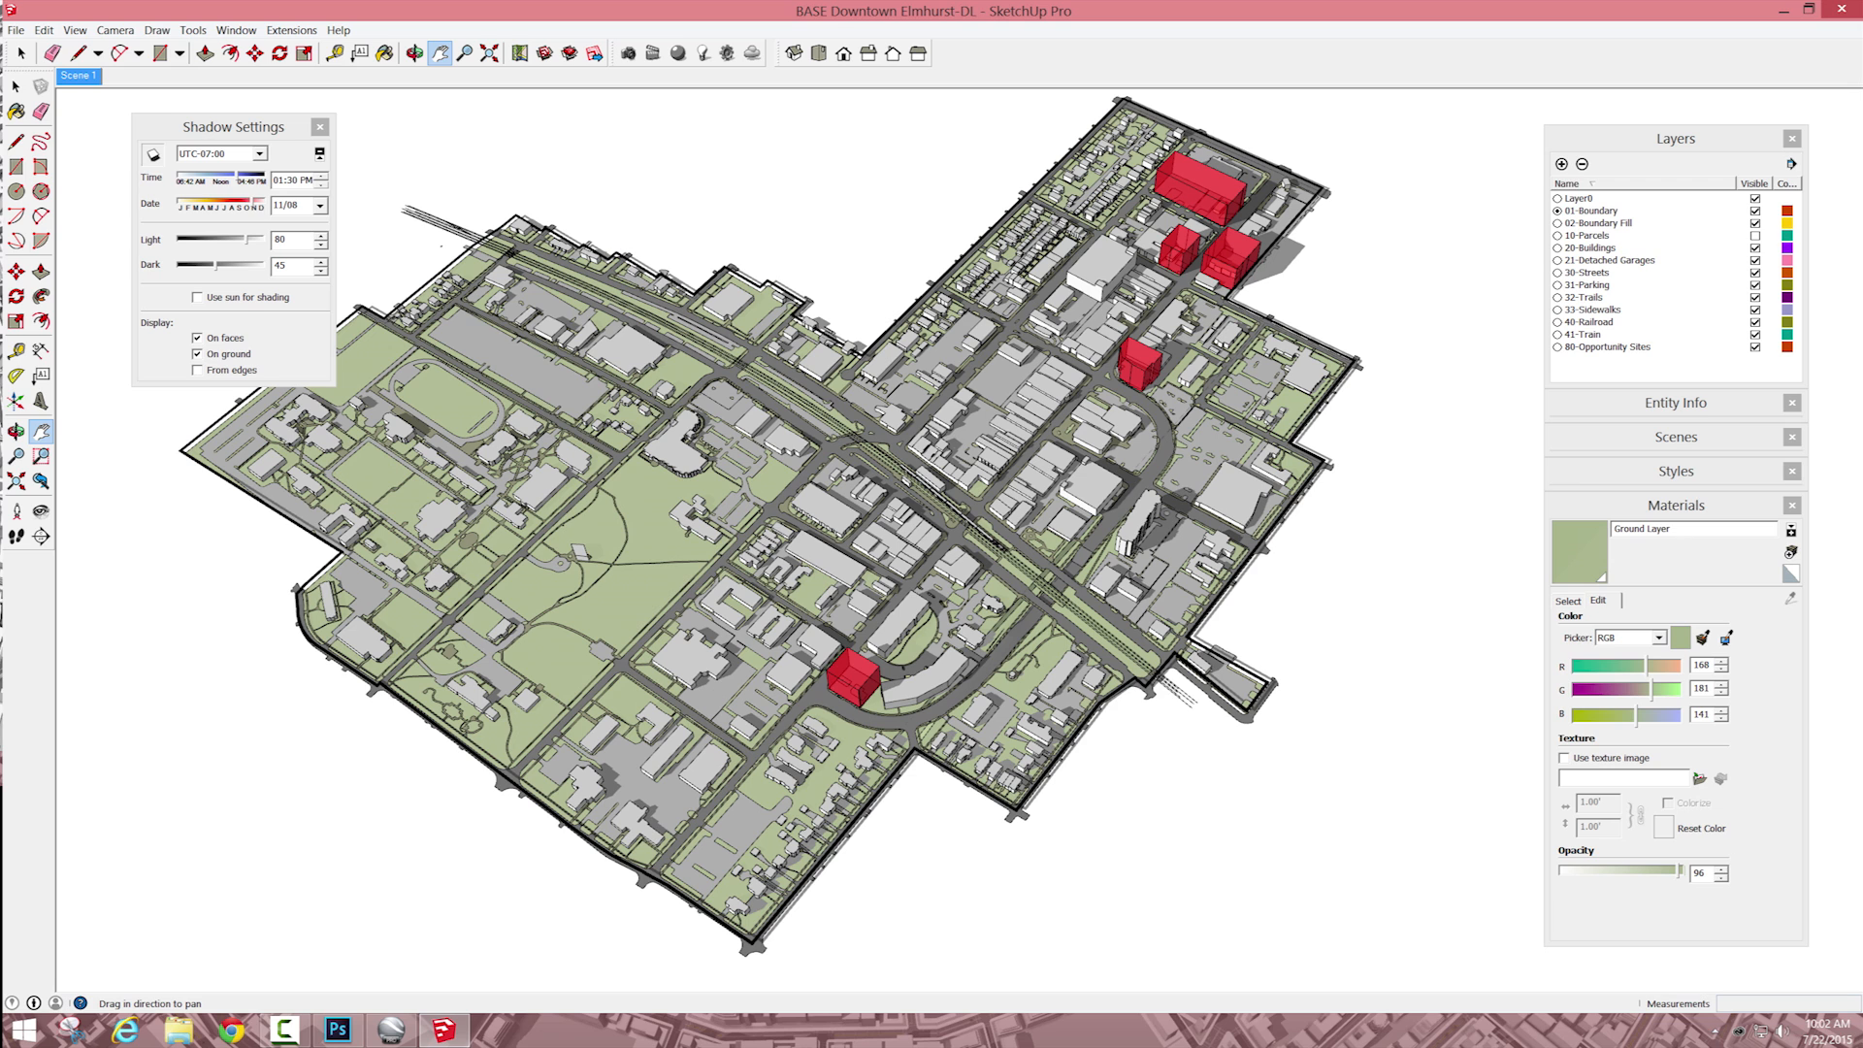
Step: Edit the Urban Planning Style's face settings to display the model in hidden-line mode
left_click(236, 30)
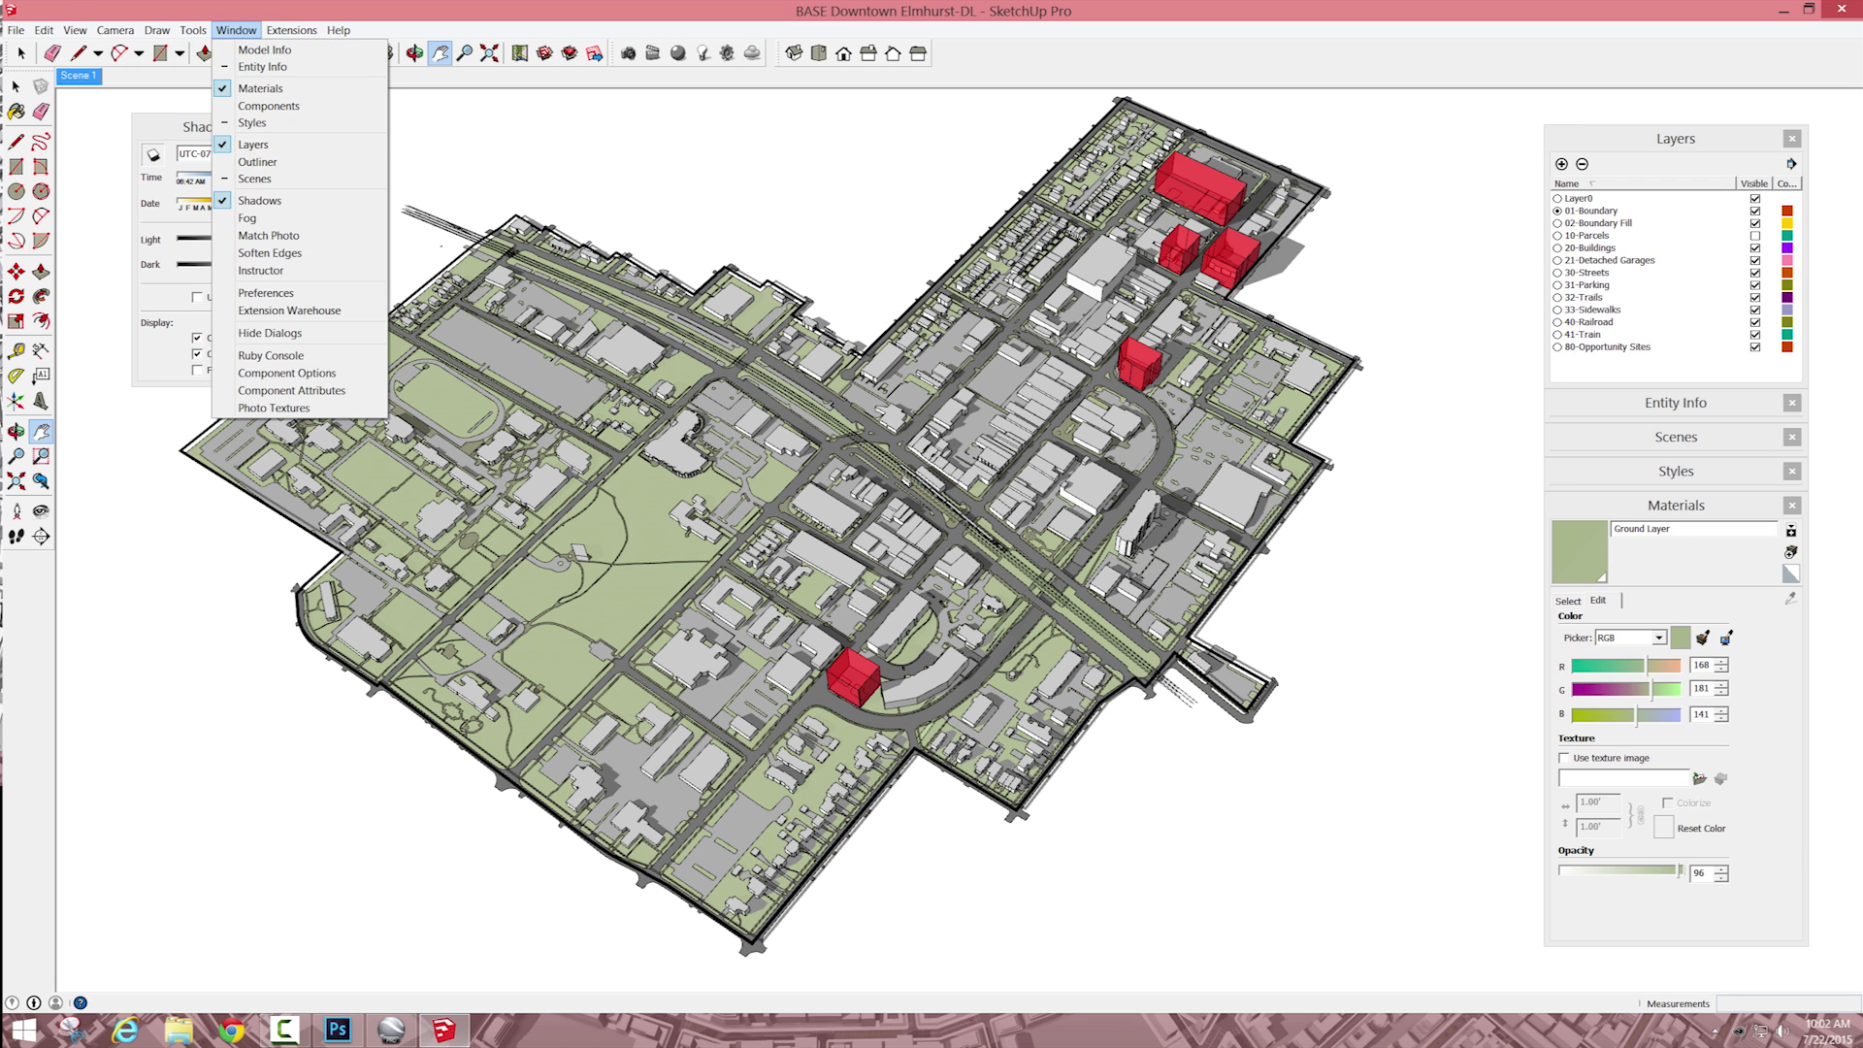
left_click(252, 123)
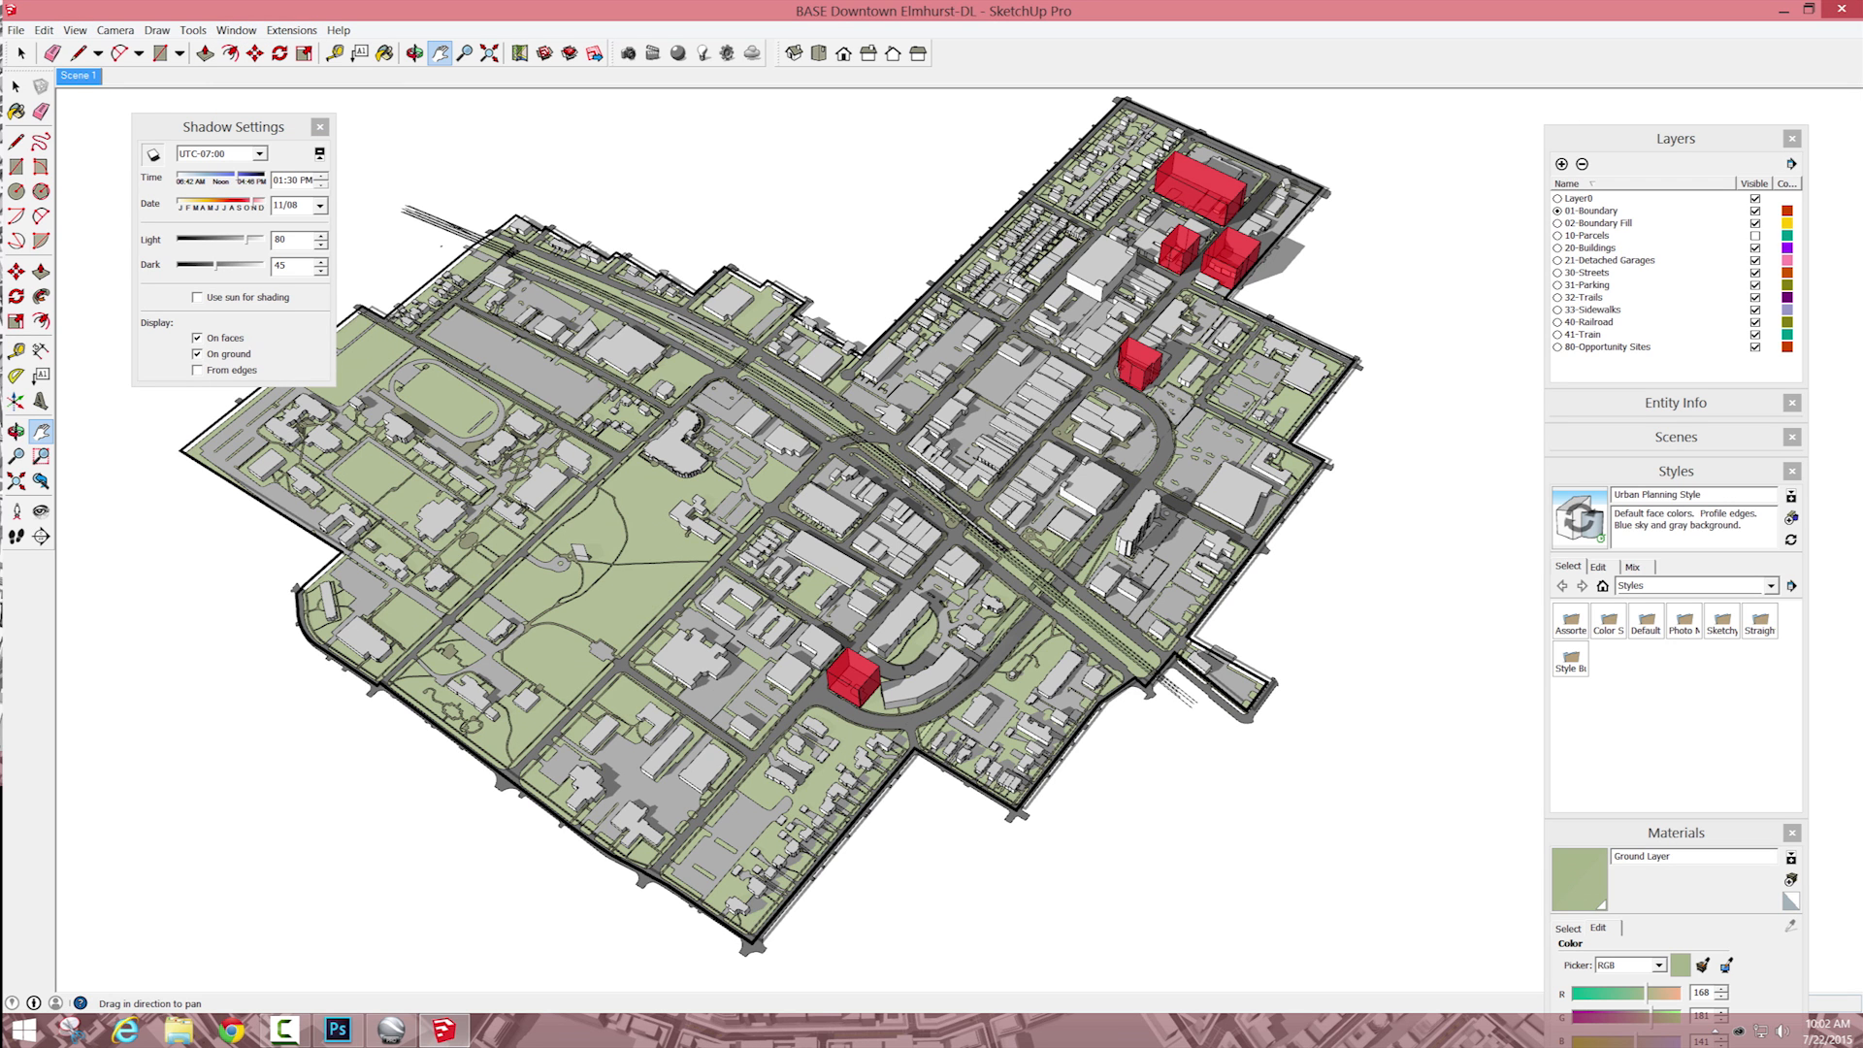
left_click(1598, 567)
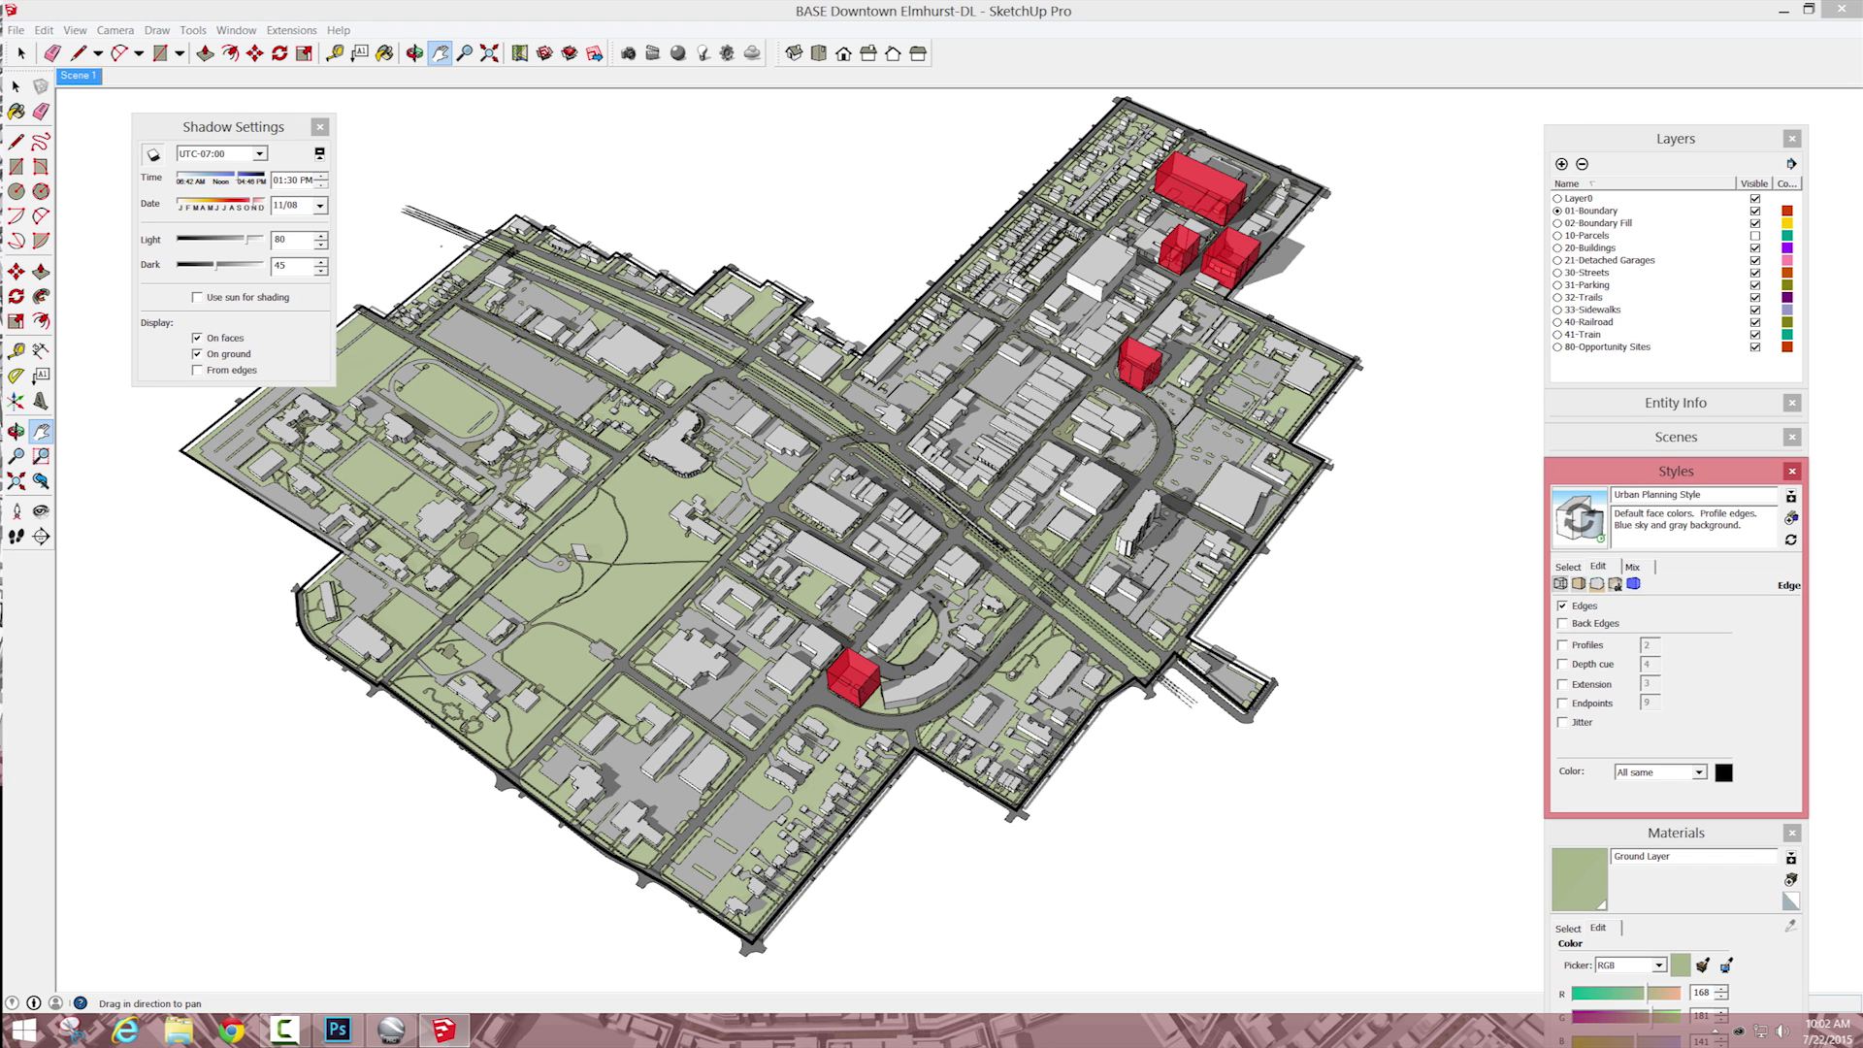
left_click(1579, 583)
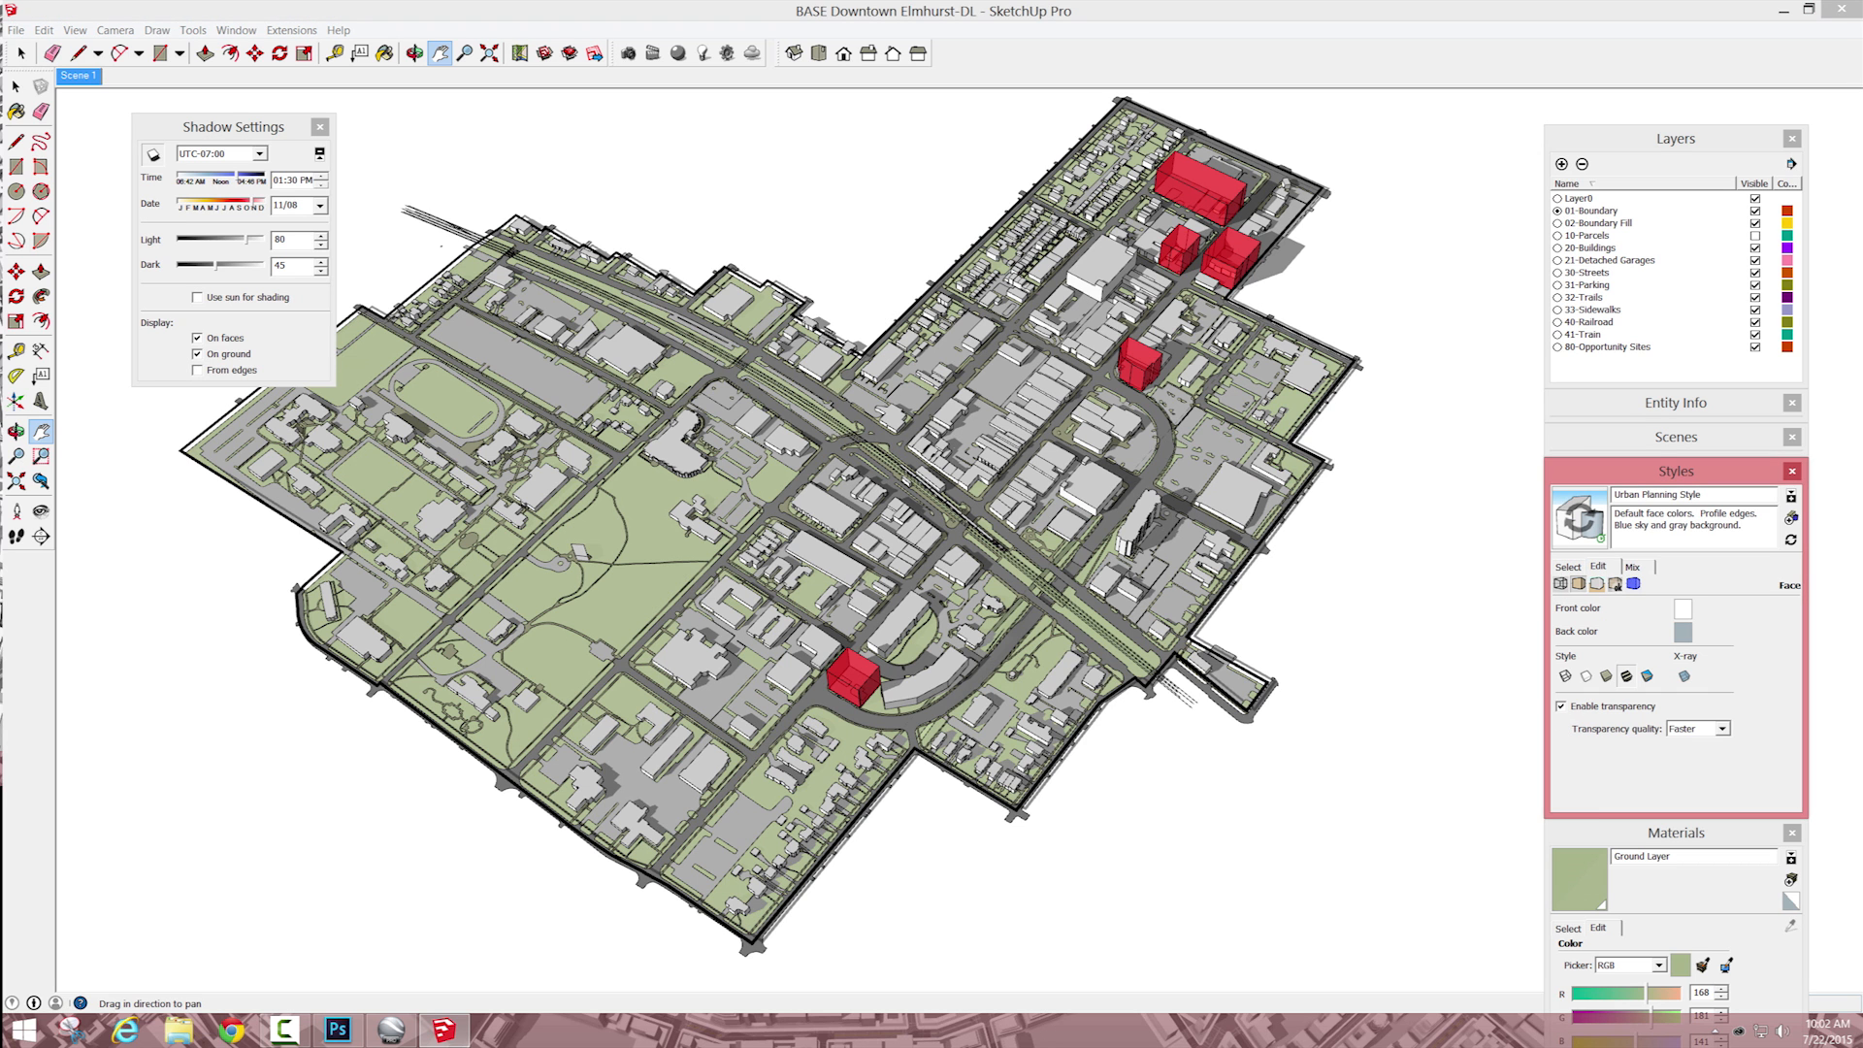
left_click(1587, 677)
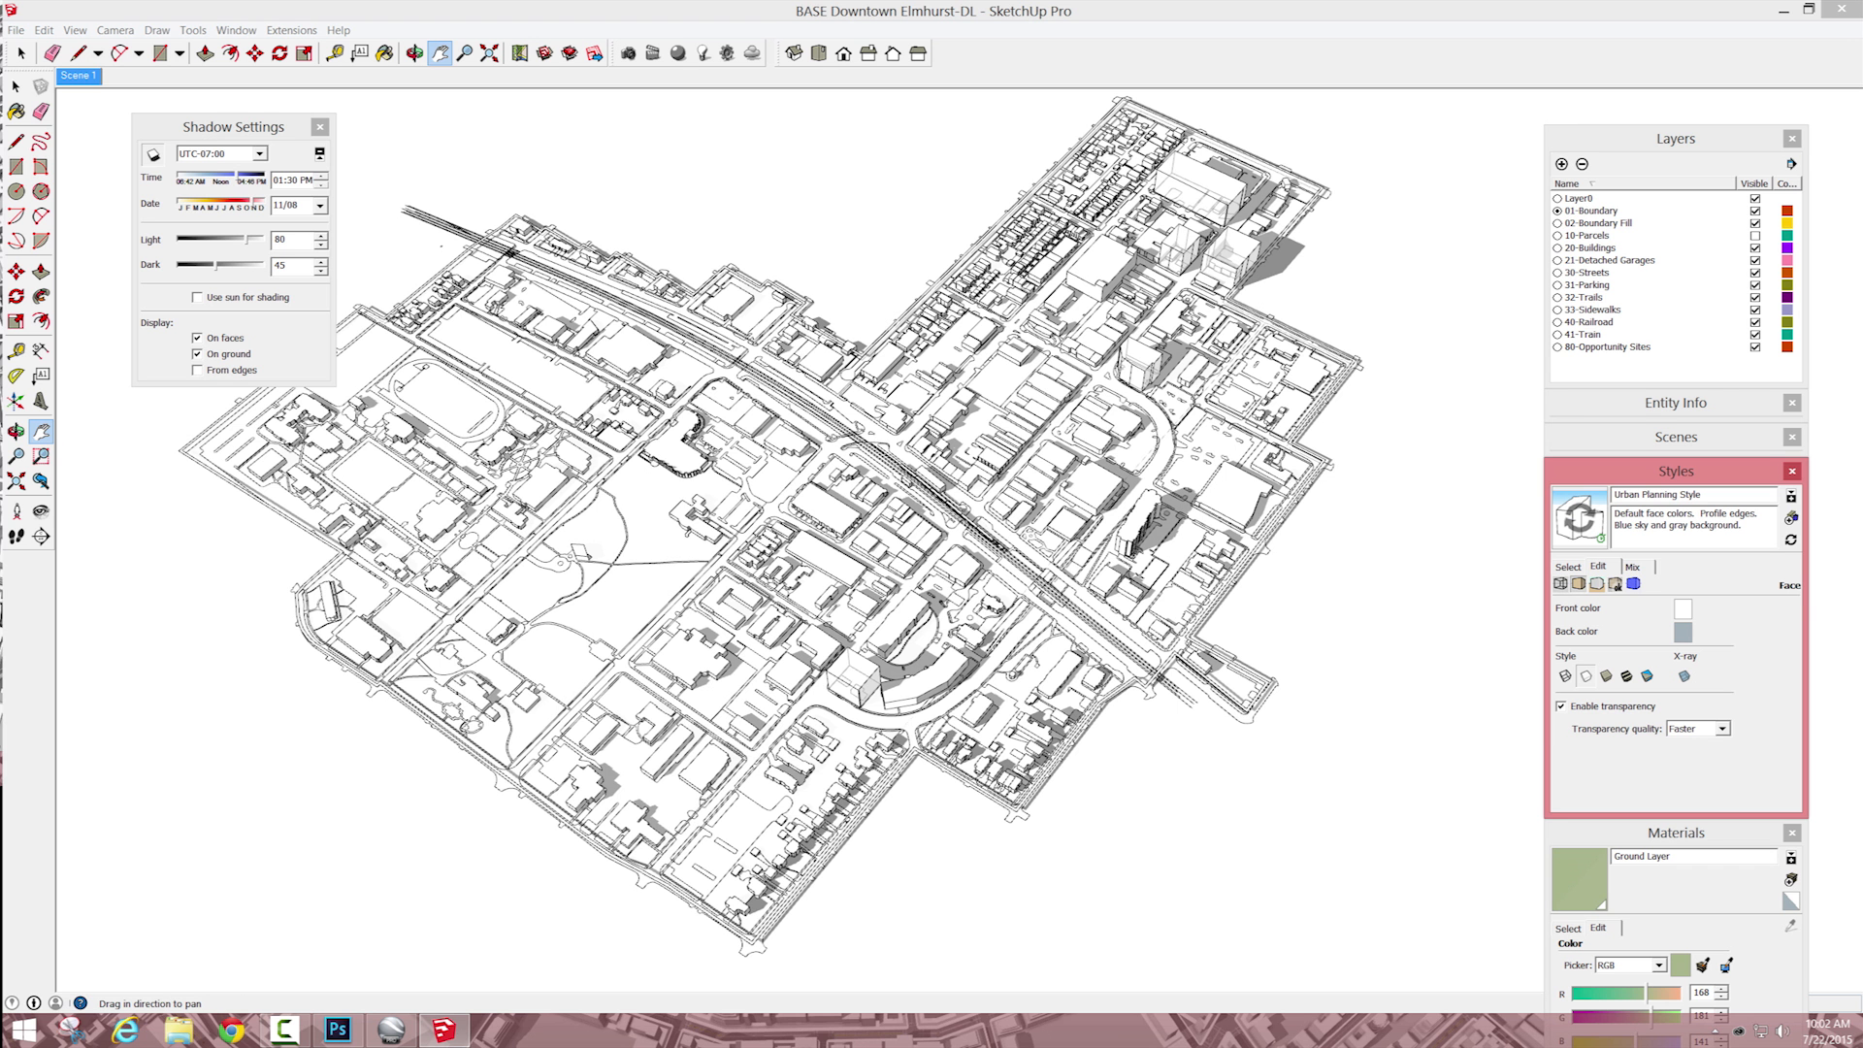
Step: Export the hidden-line view as a PNG named "Downtown With Mono with Edges" in the Sketchup Camtasia folder
left_click(15, 30)
mouse_move(58, 274)
left_click(393, 293)
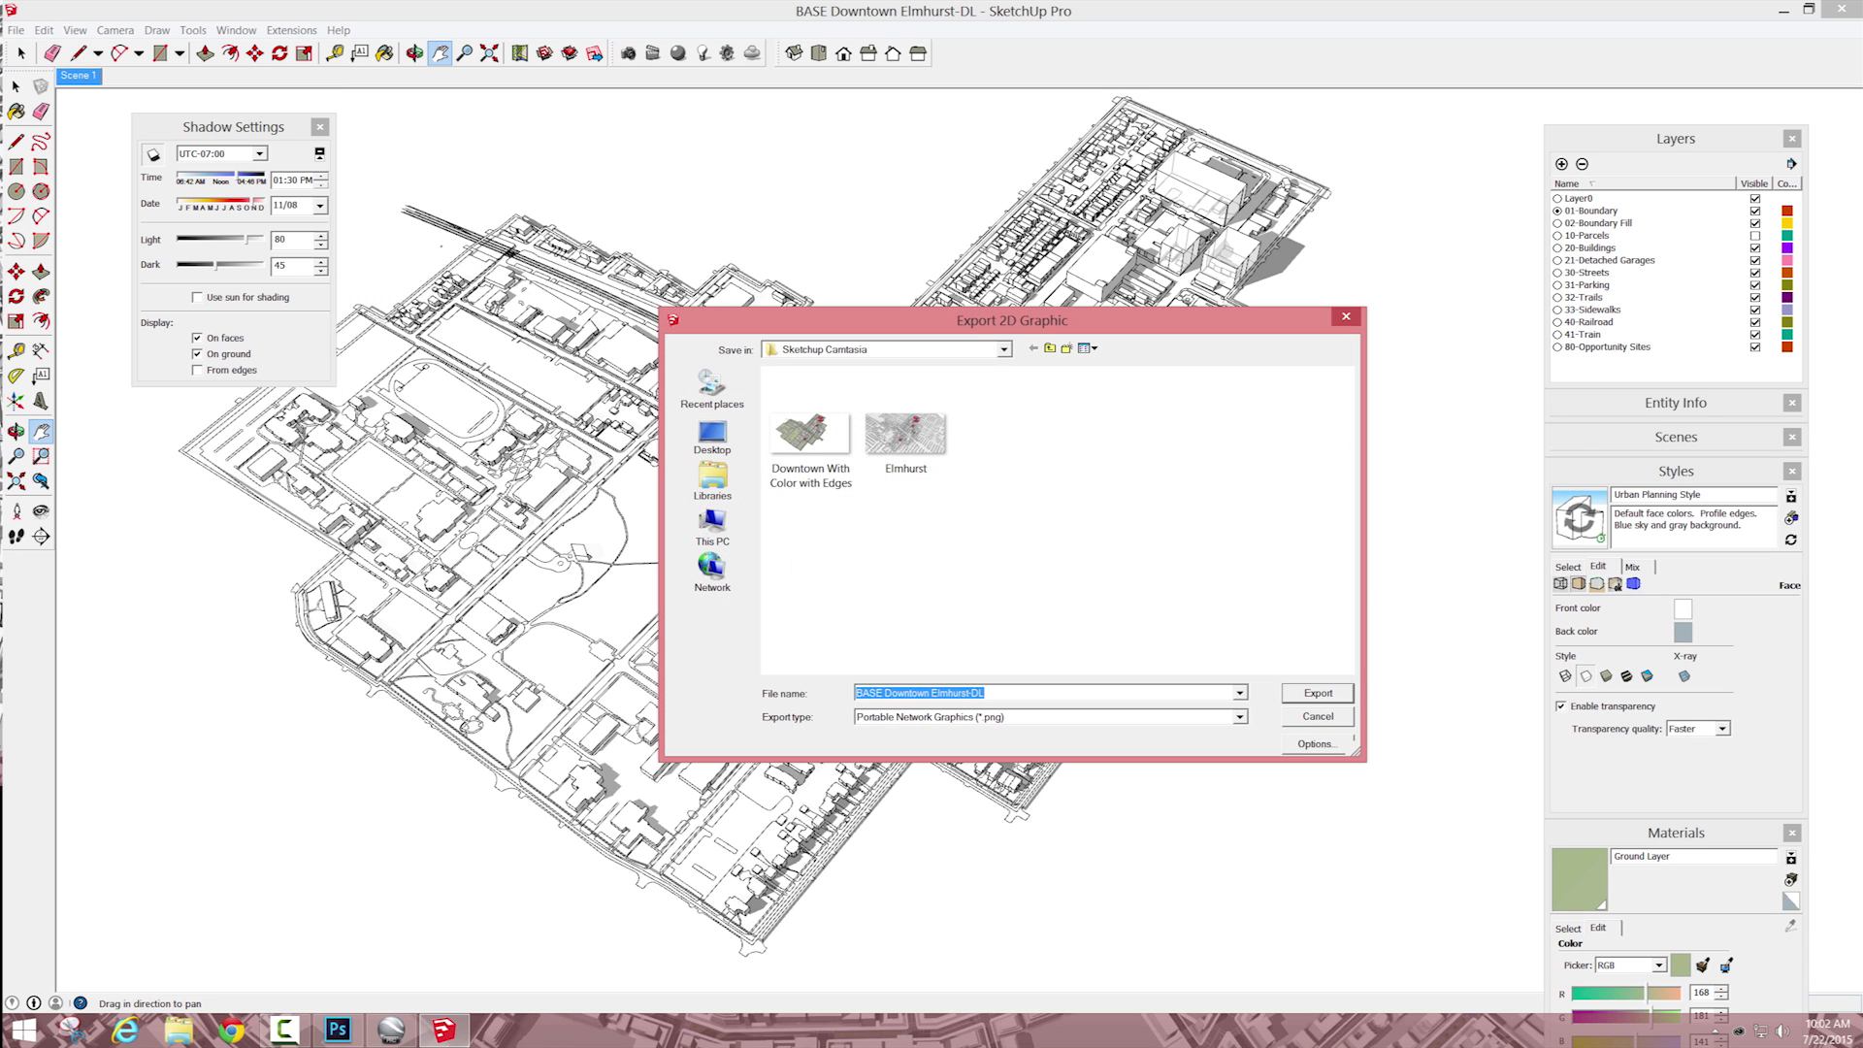
left_click(811, 437)
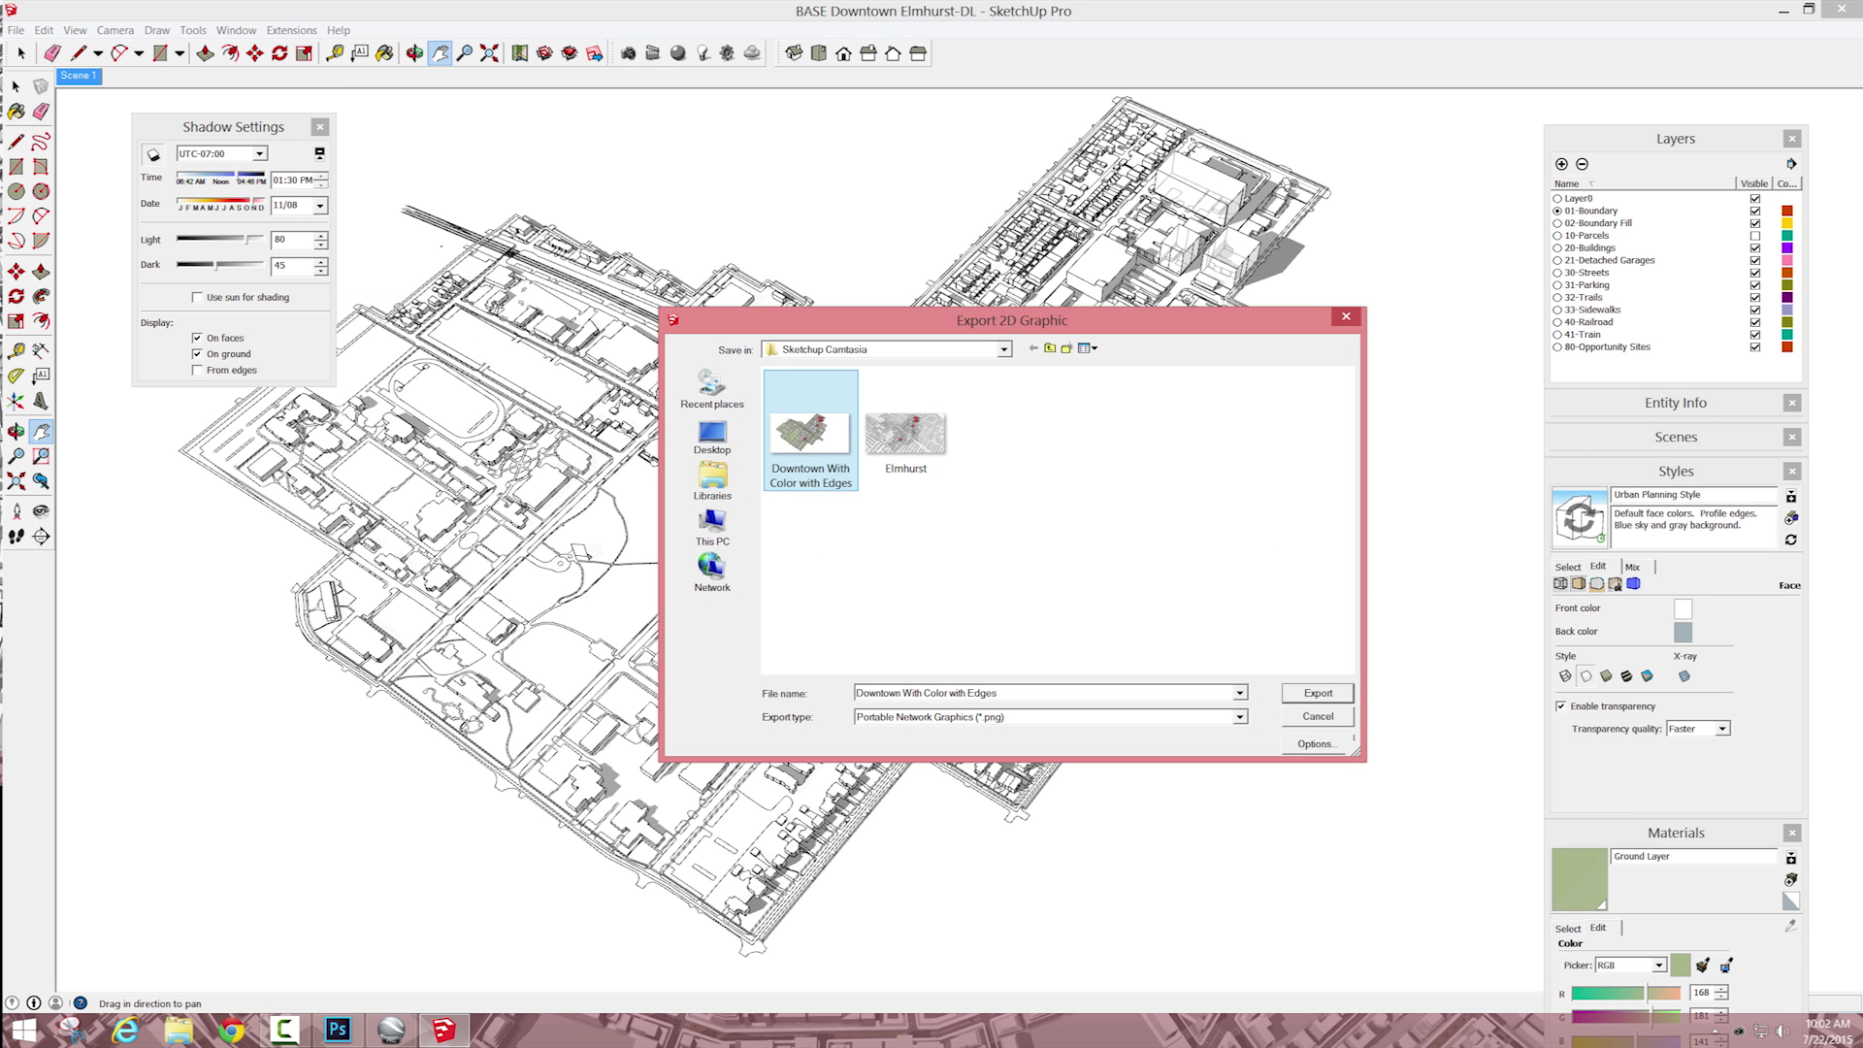
left_click(945, 693)
left_click(945, 693)
key("BackSpace")
key("BackSpace")
key("BackSpace")
key("BackSpace")
type("Mono")
key("Delete")
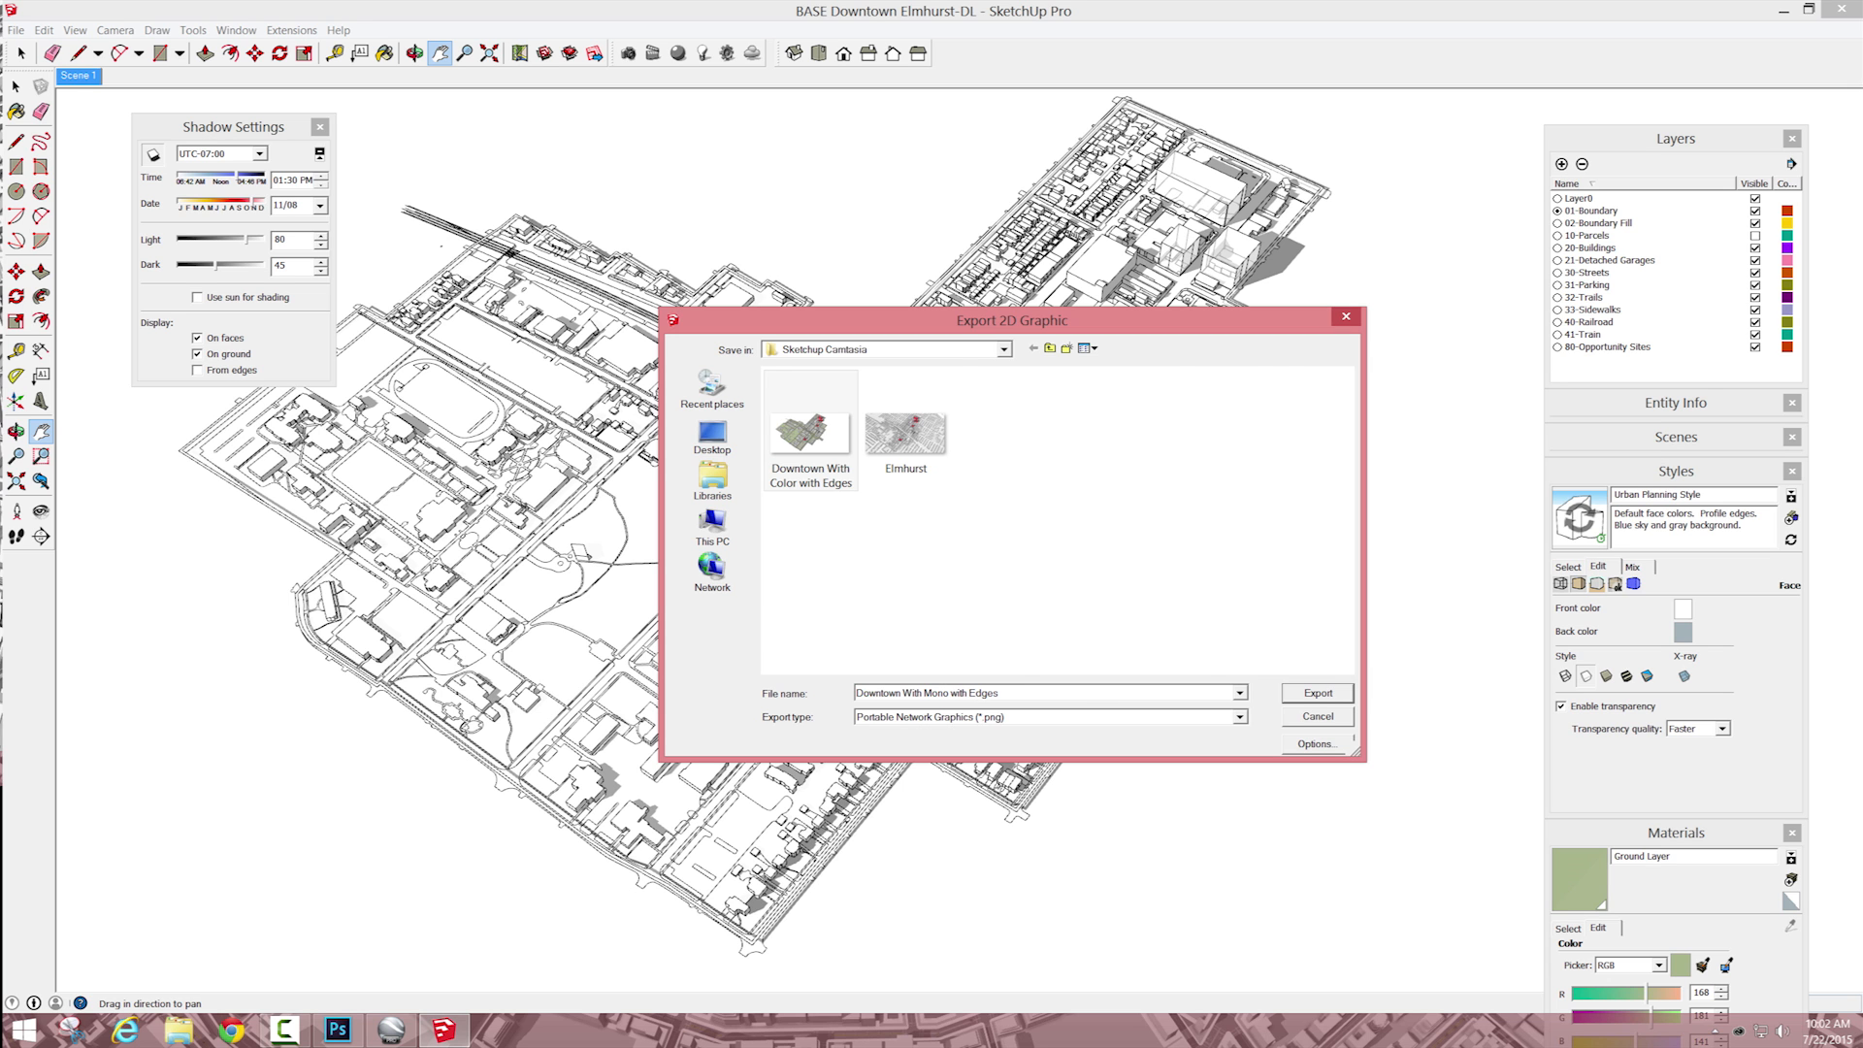
key("Return")
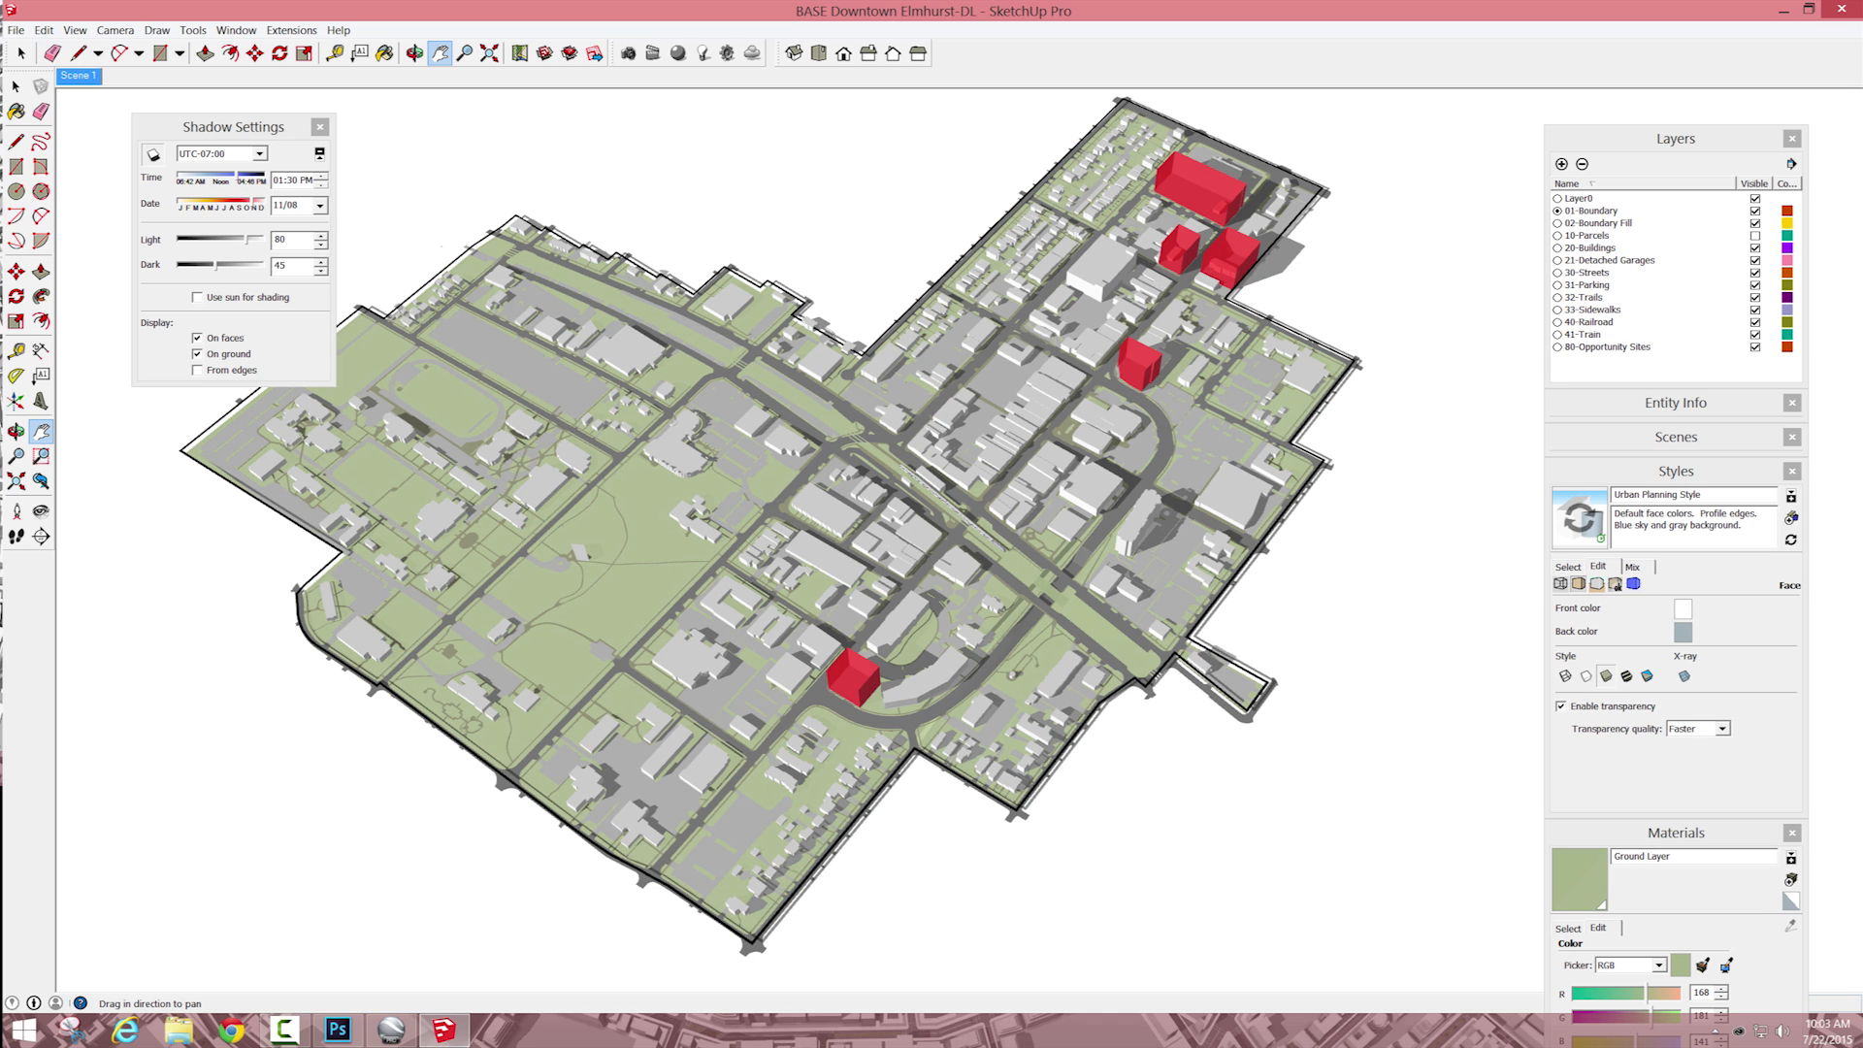
Step: Show the secondary style browser in the Styles window, move the window clear of the other panels and enlarge it
left_click_drag(1676, 138, 1681, 14)
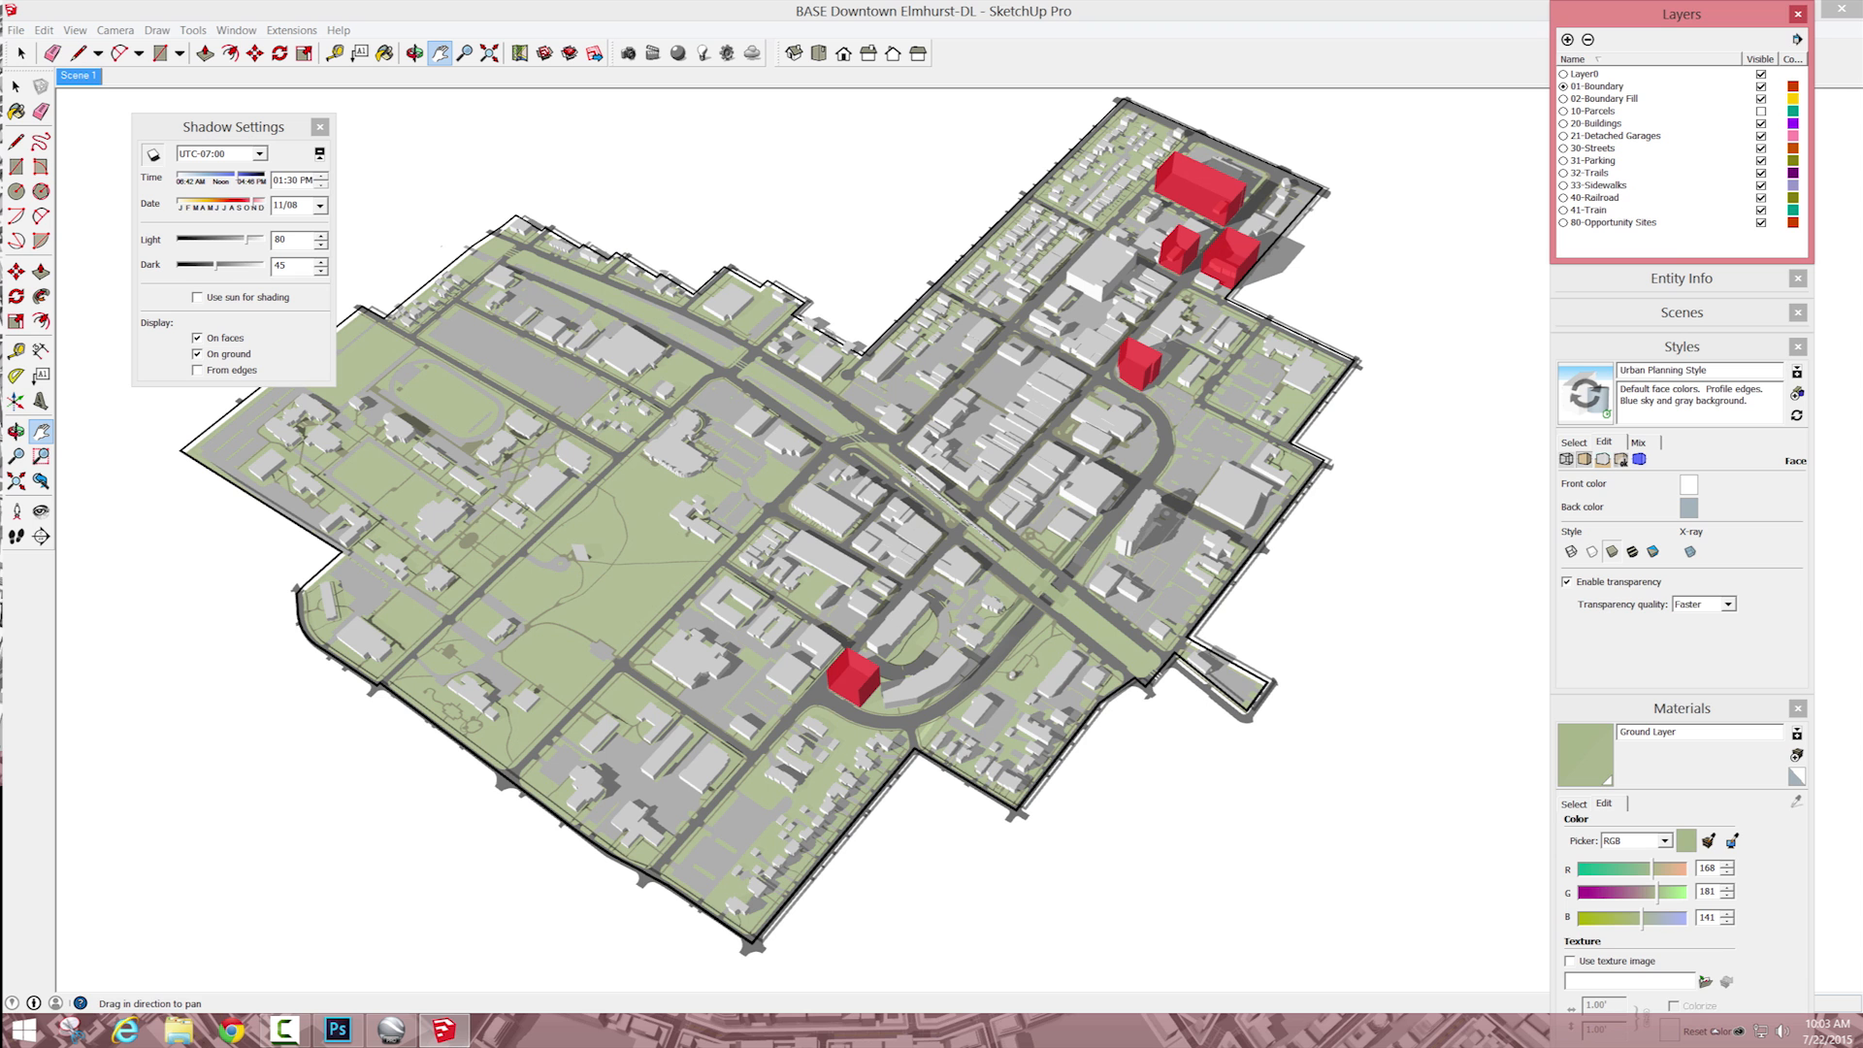
left_click(1584, 459)
key("space")
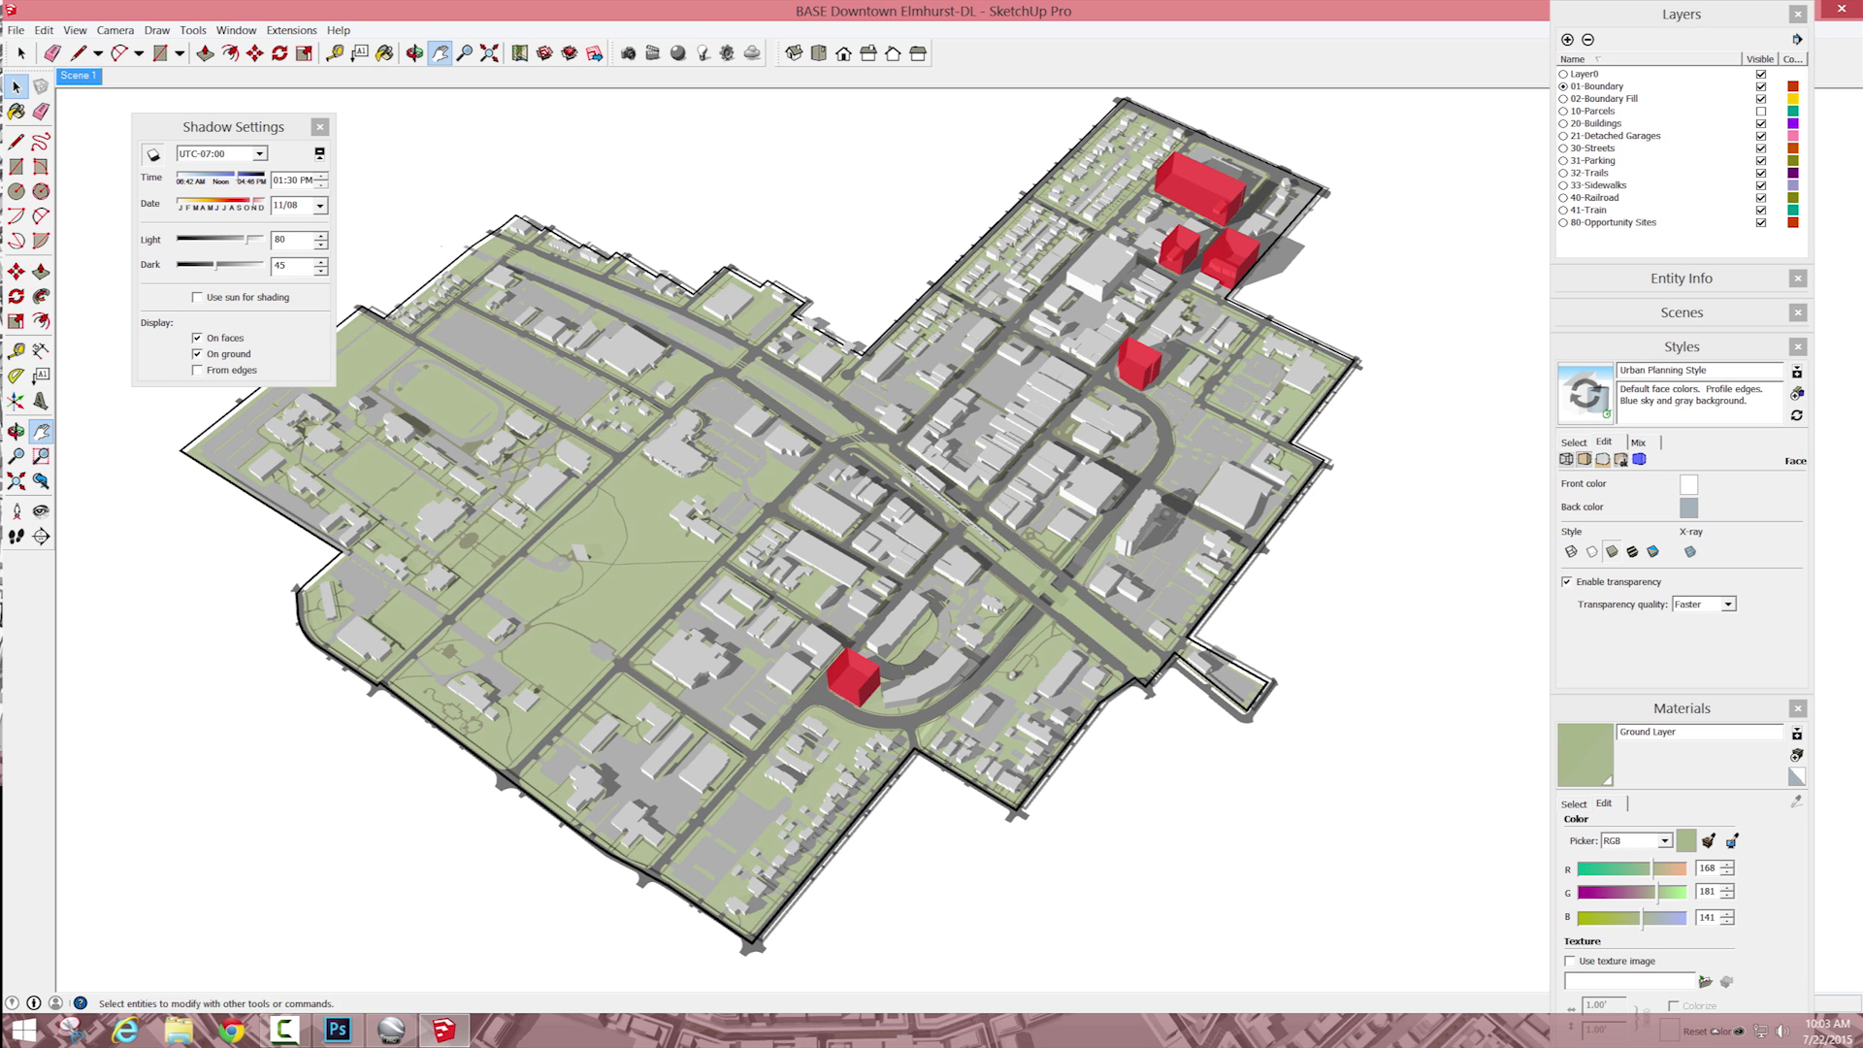
scroll(1252, 543, "up", 2)
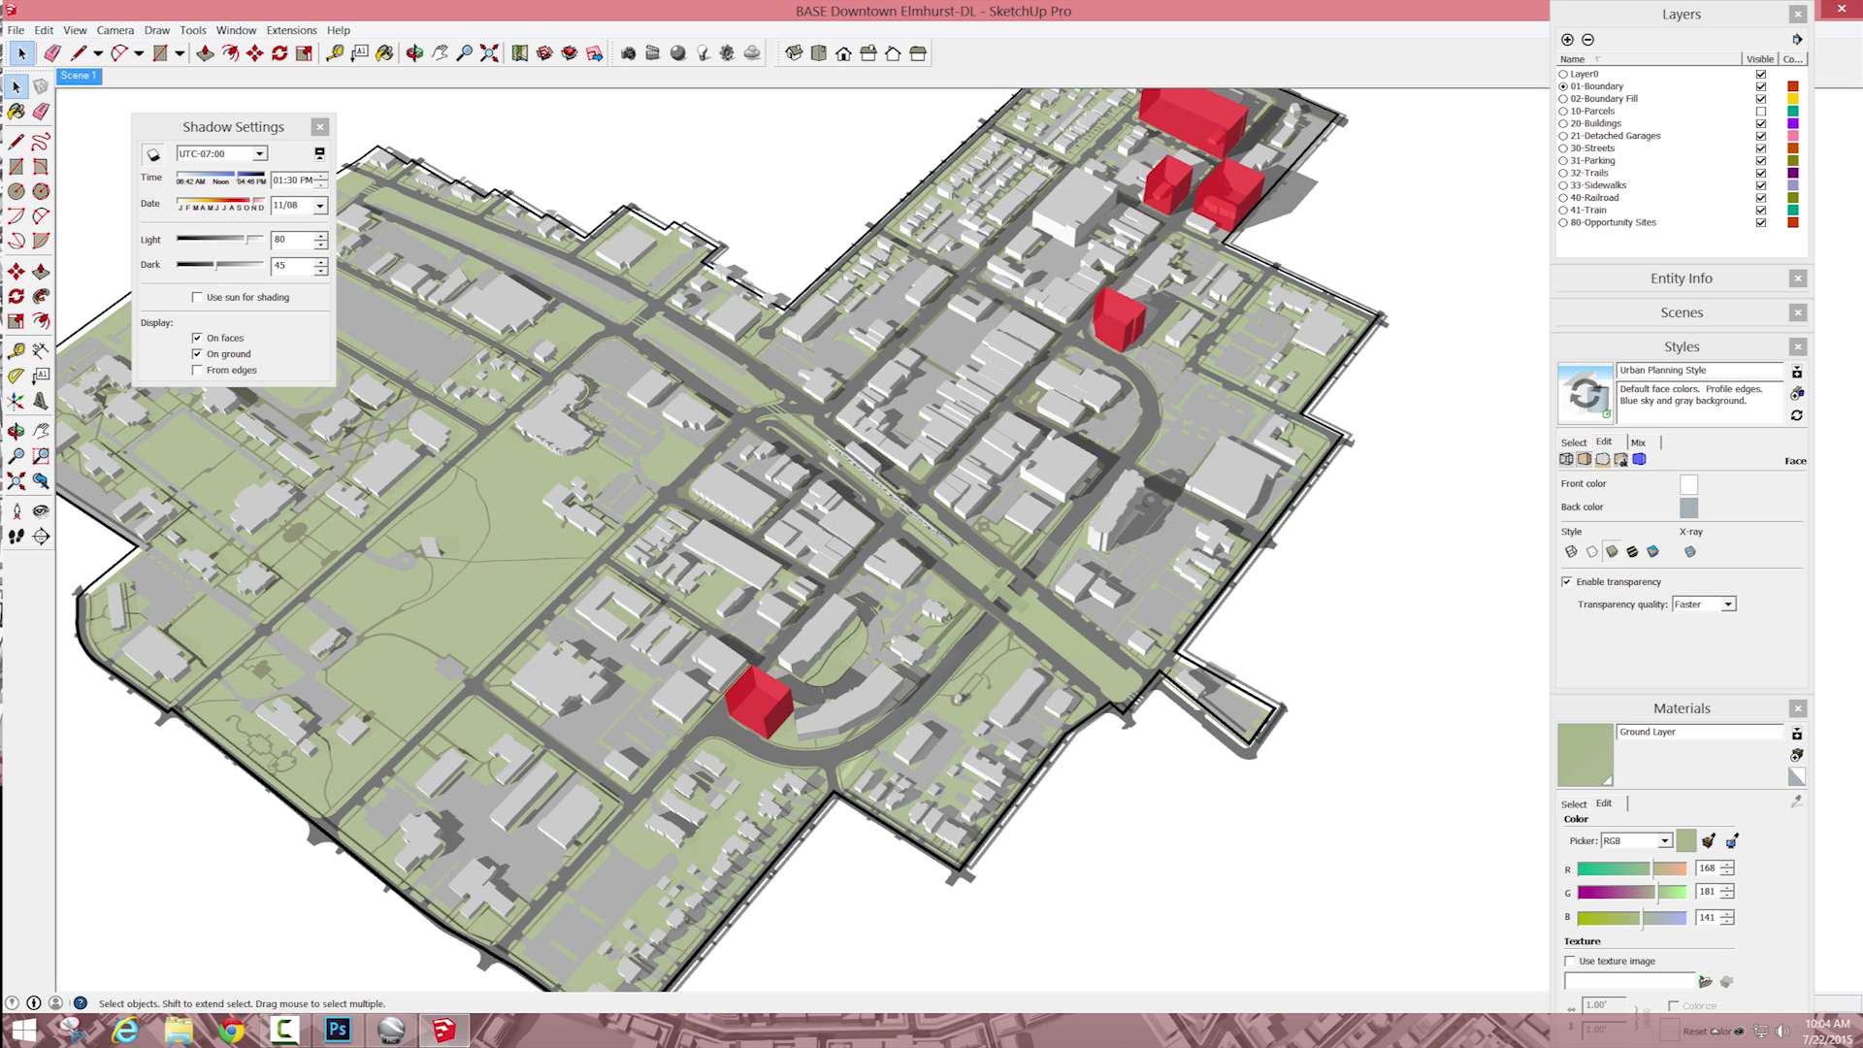
left_click(1603, 460)
left_click(1566, 459)
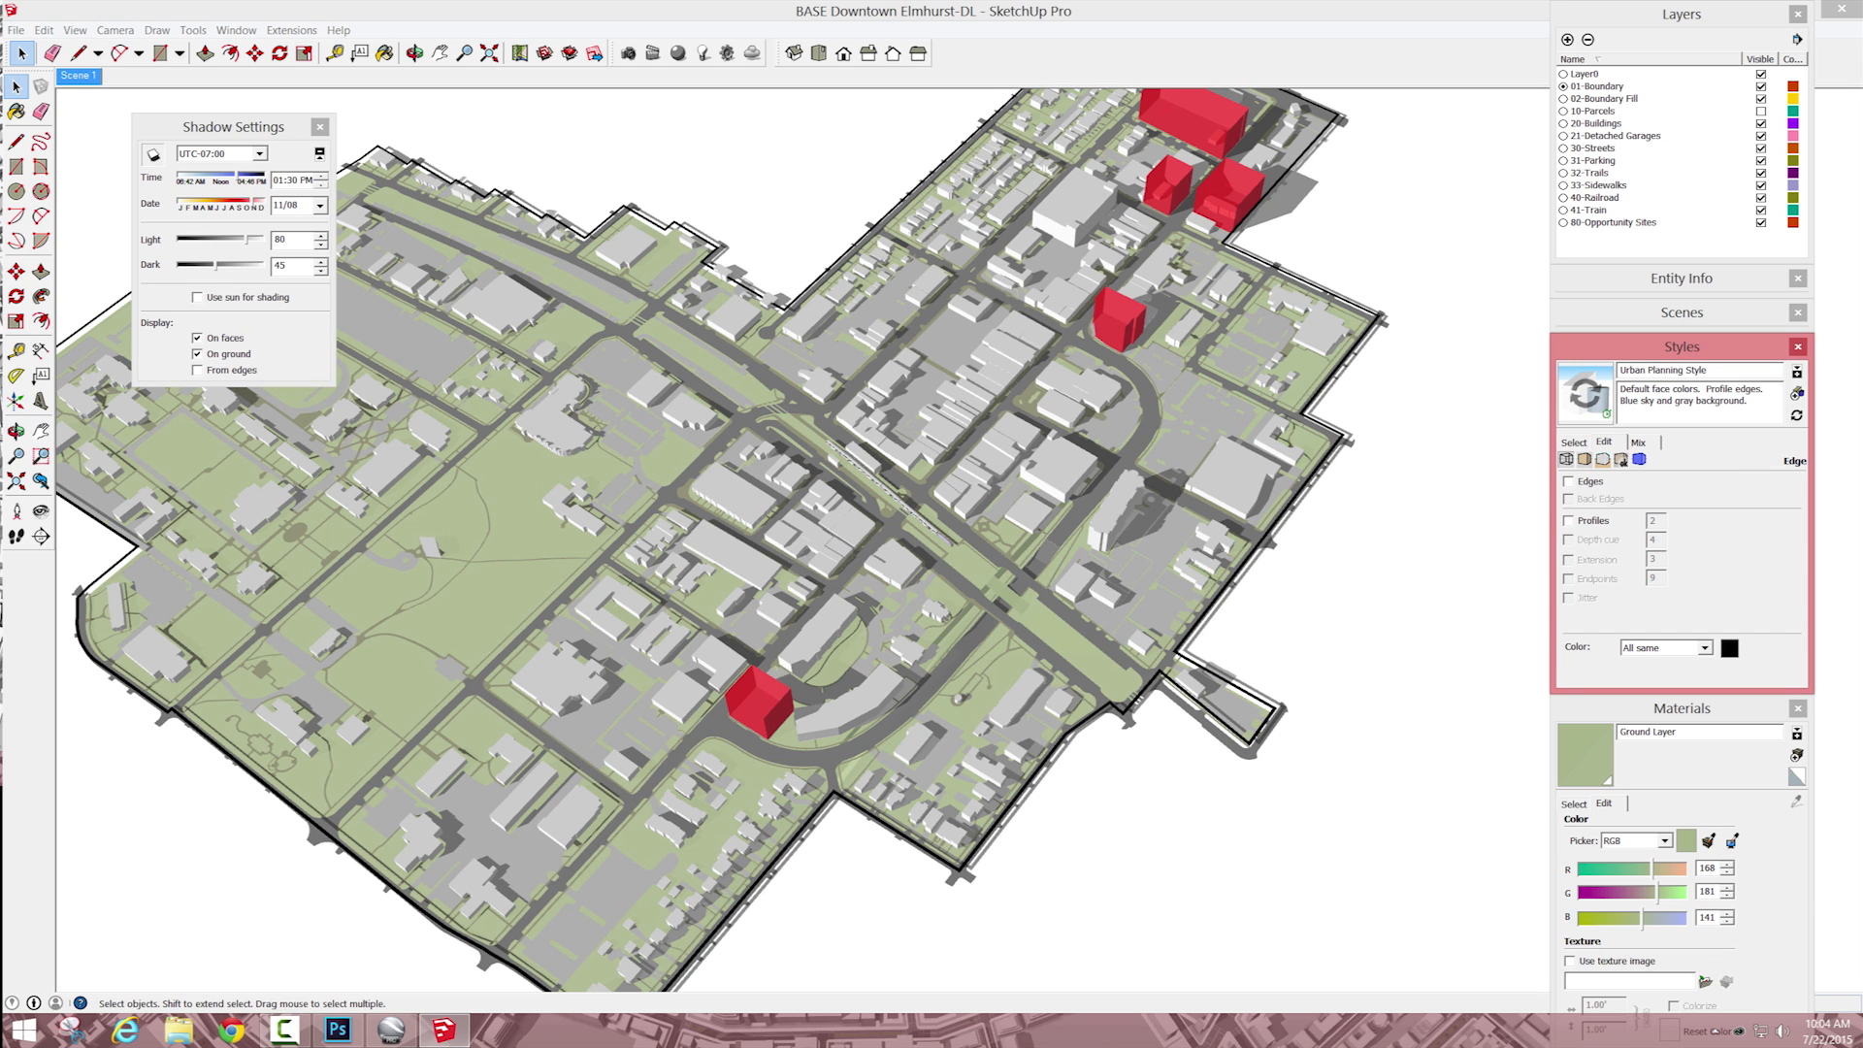
left_click(1797, 371)
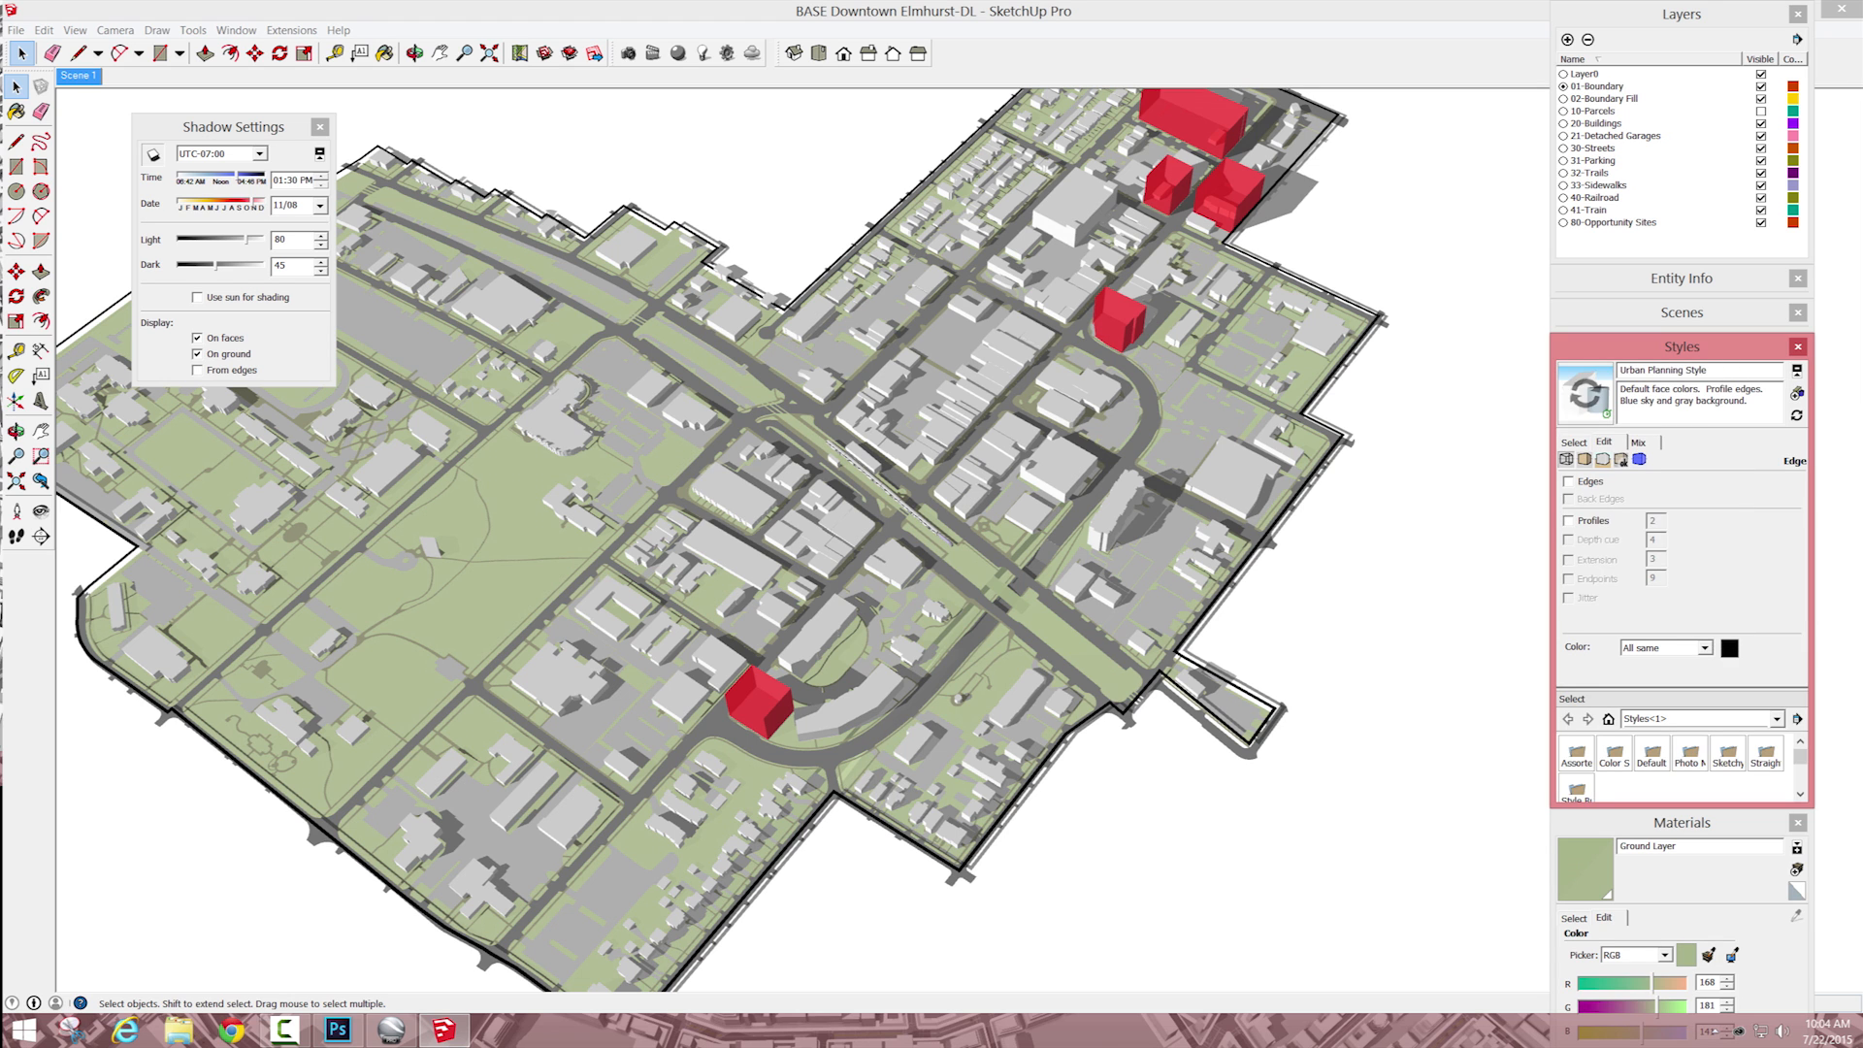
left_click_drag(1682, 347, 1442, 182)
left_click_drag(1456, 641, 1455, 784)
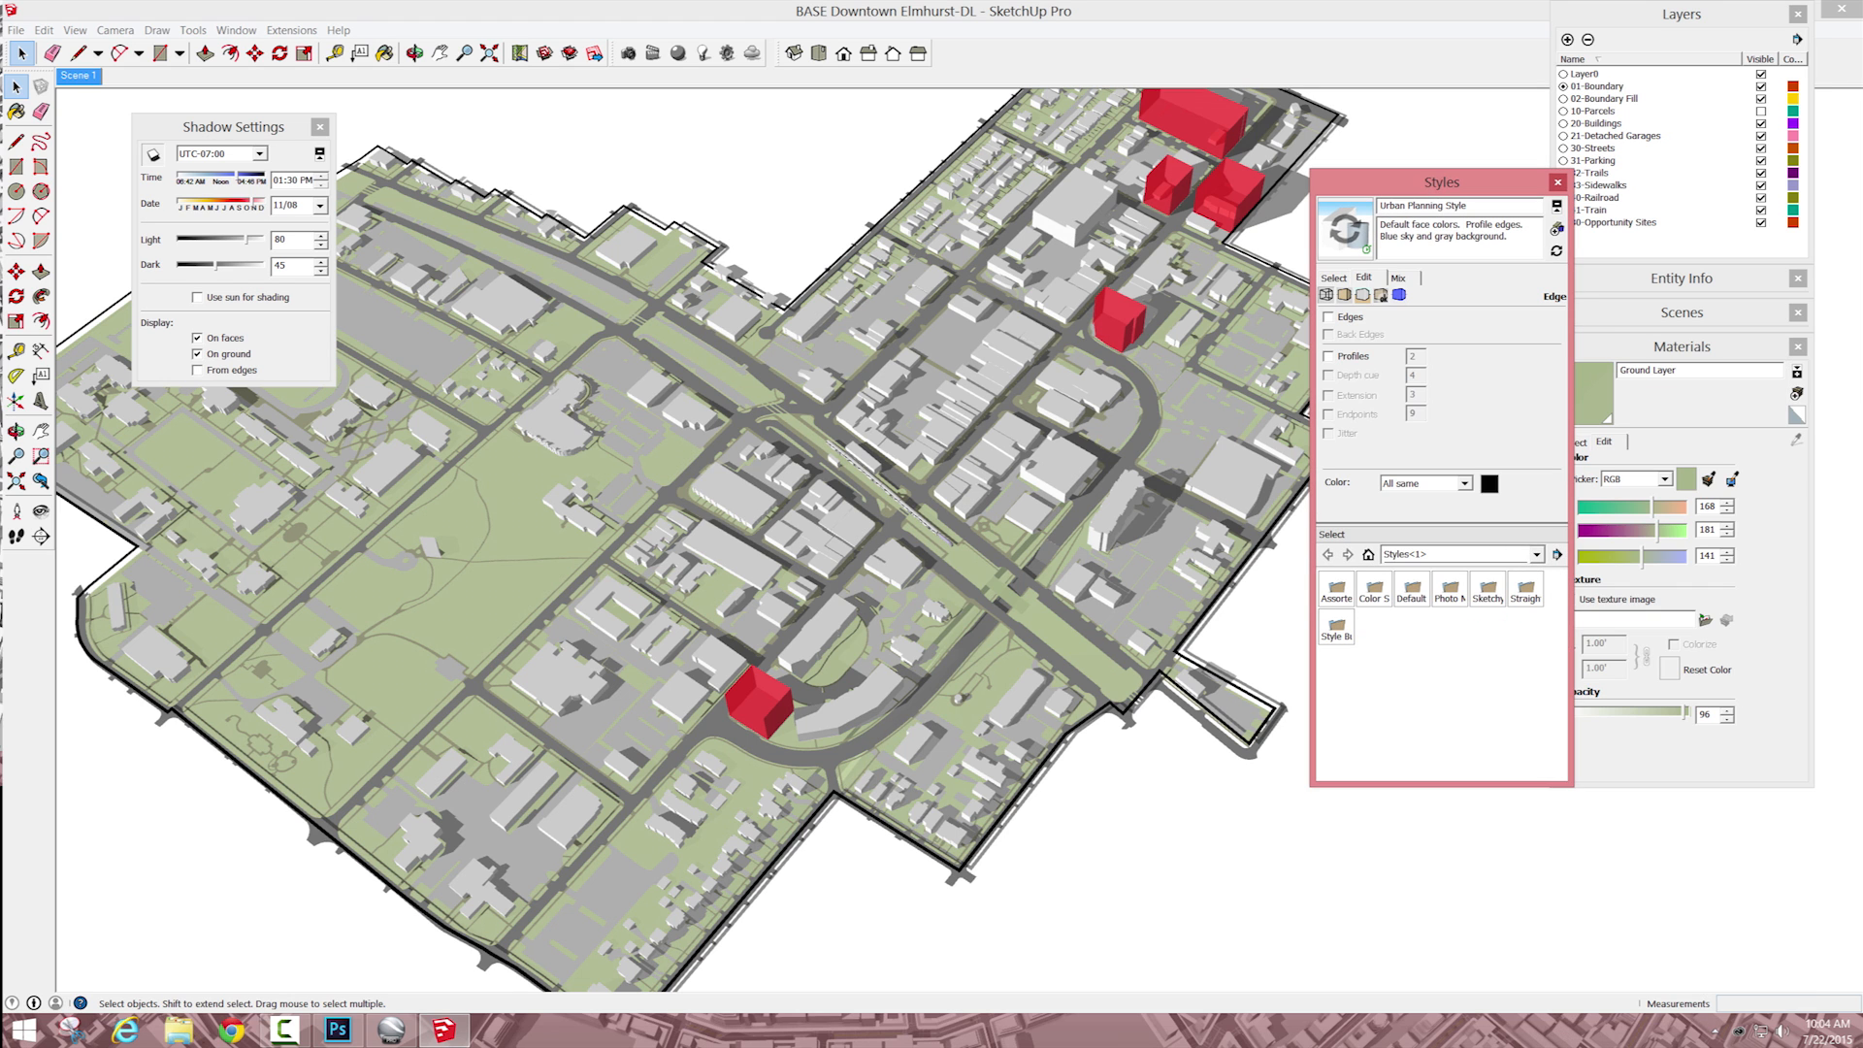
Step: Apply the "Pencil Sketch with Darker Traced lines" style from the Style Builder Competition Winners collection
double_click(1487, 588)
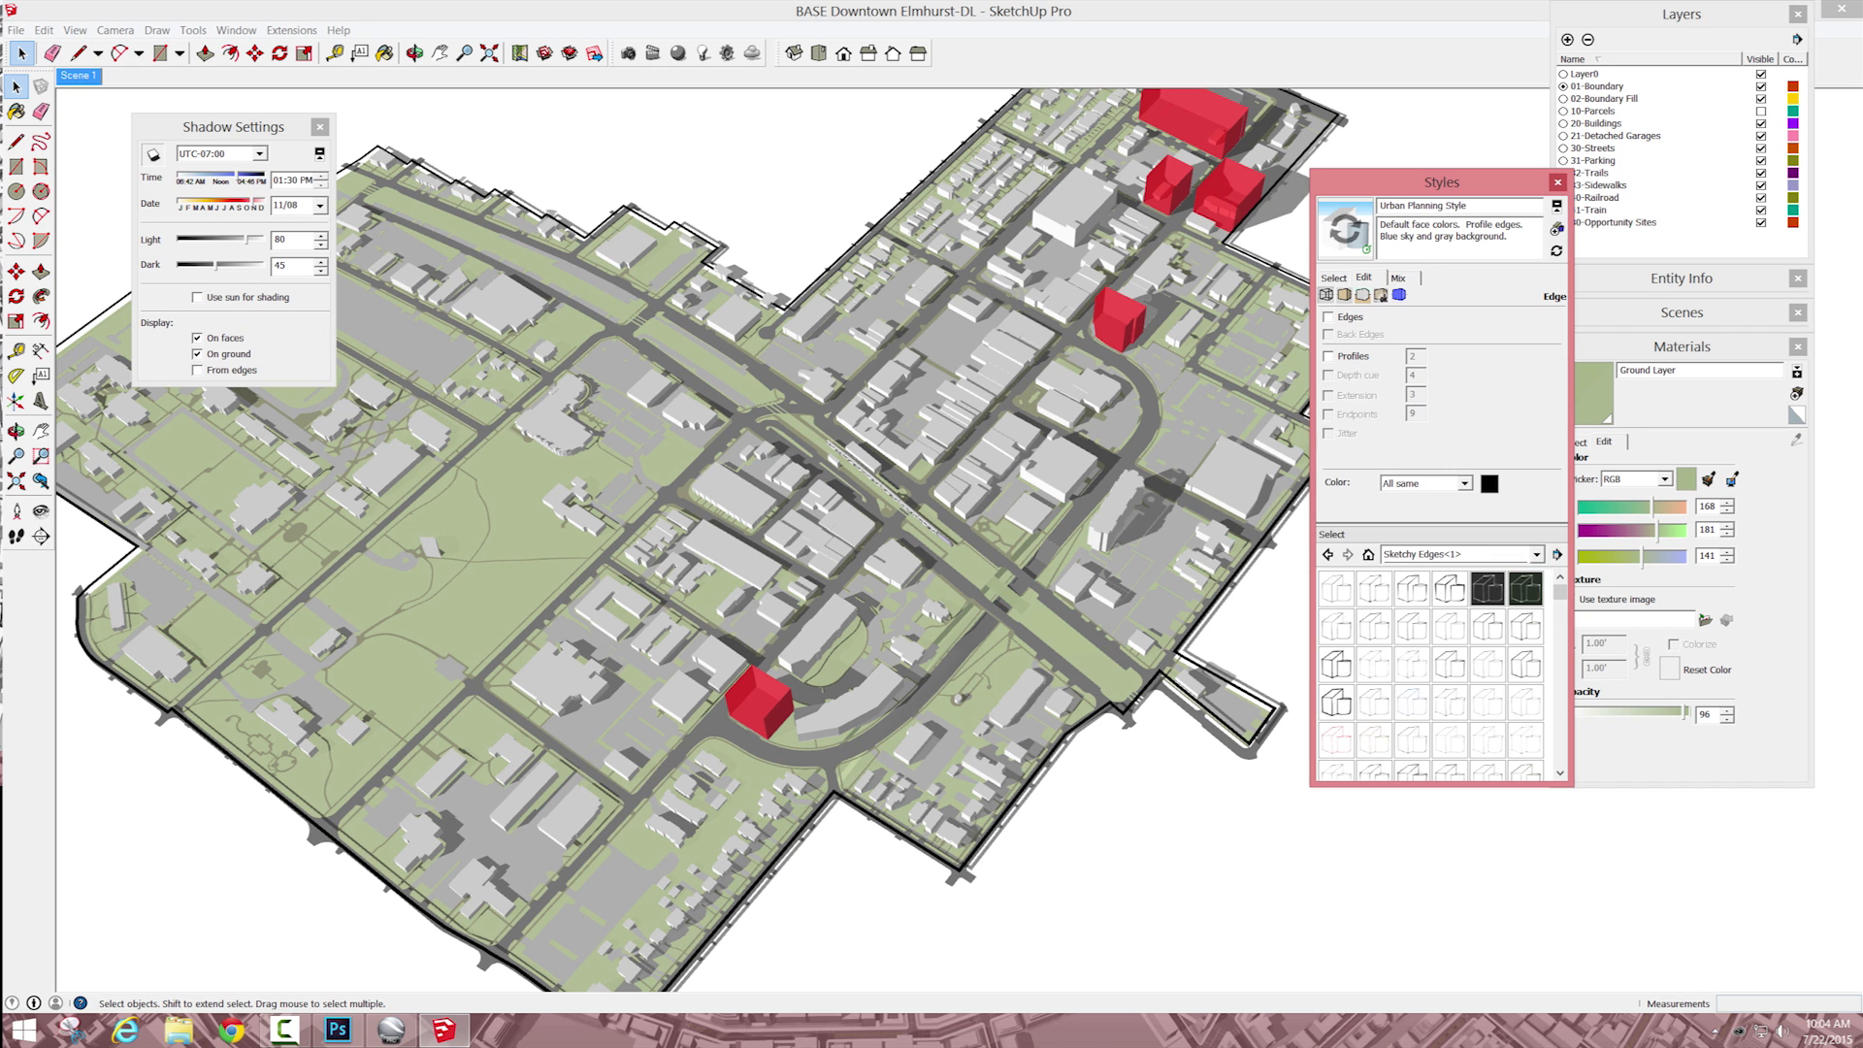
left_click(1536, 555)
left_click(1500, 705)
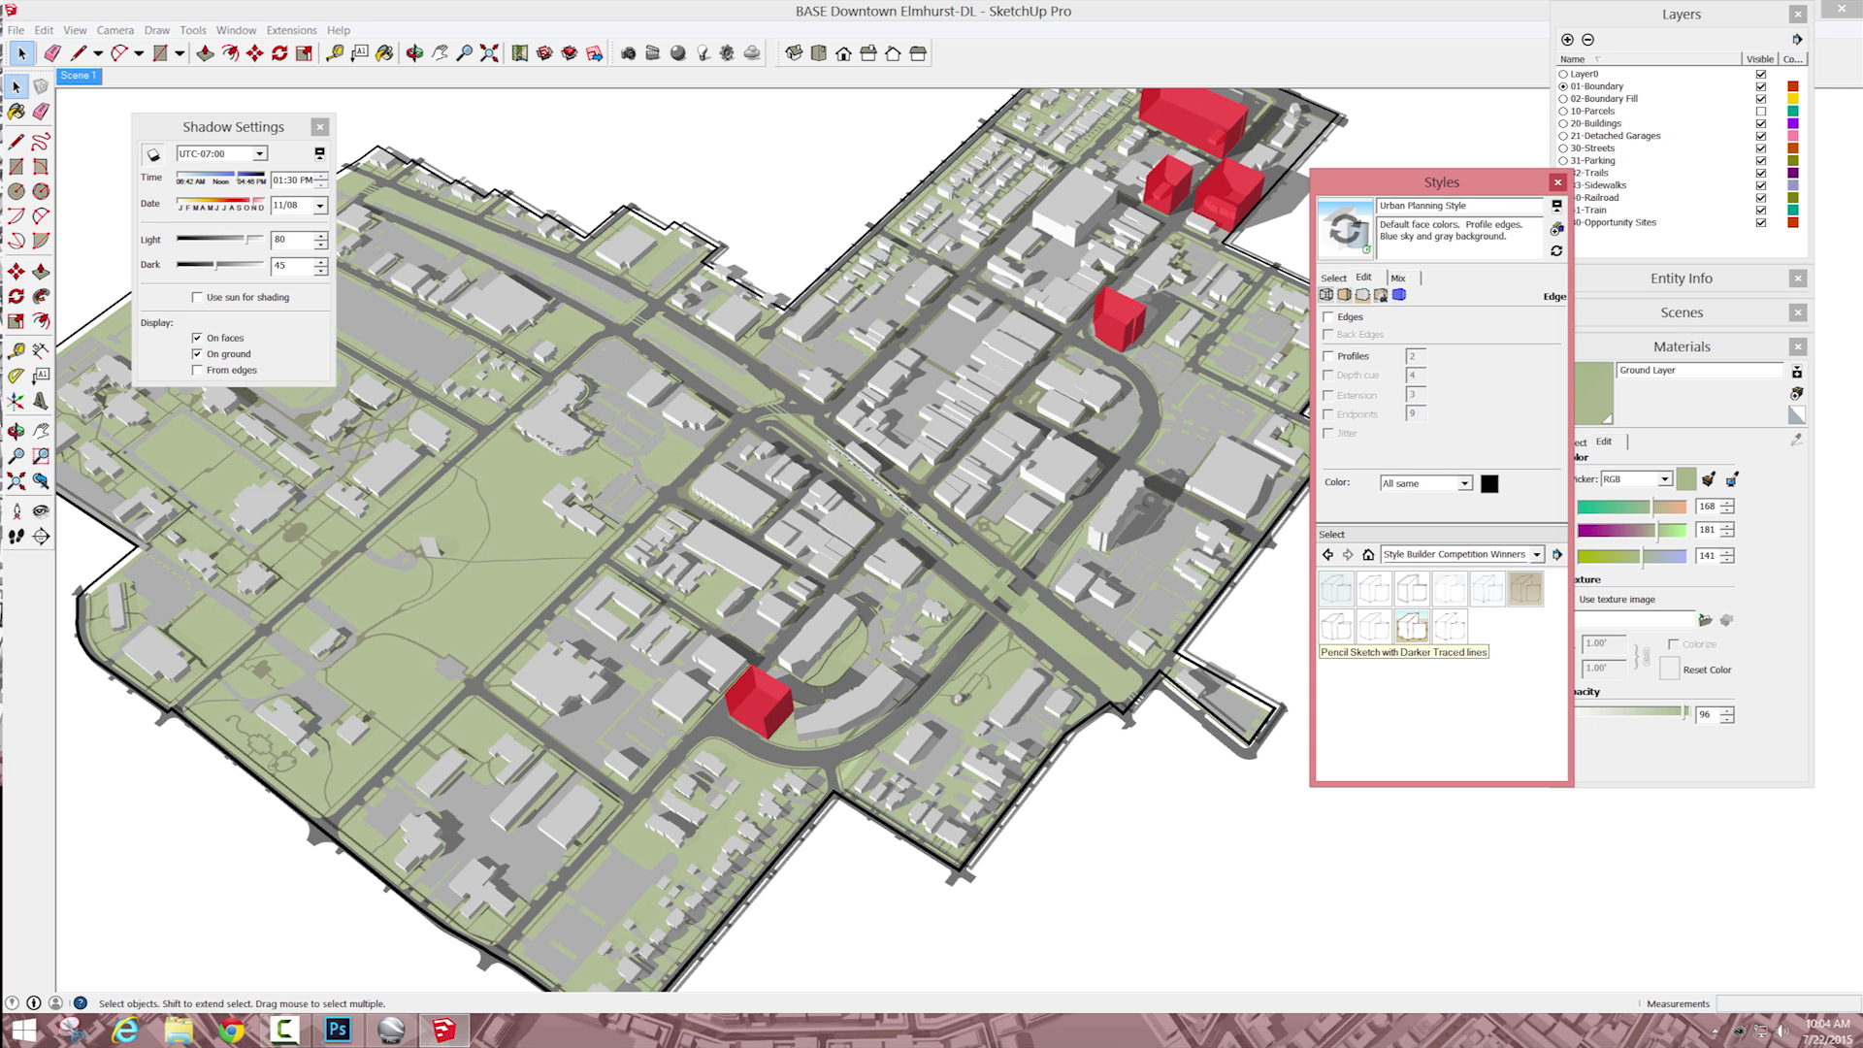
left_click(1336, 626)
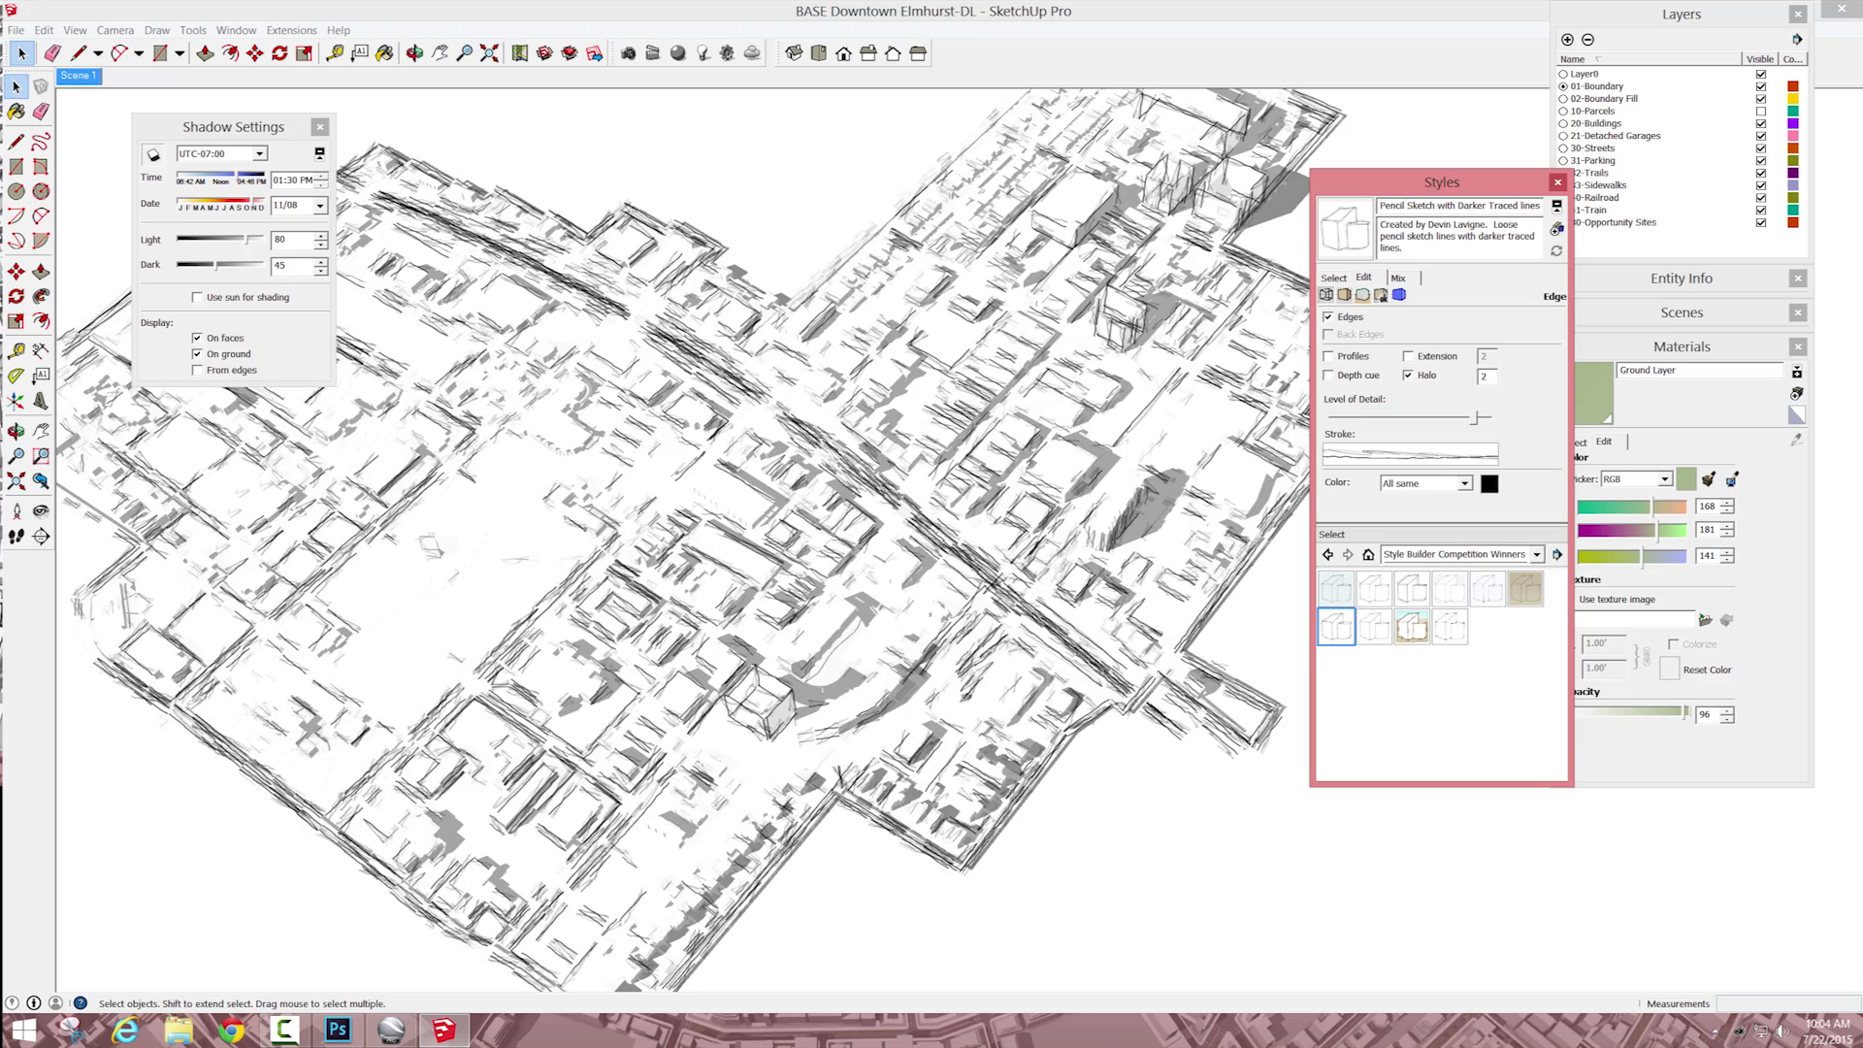
Step: Restore the saved Scene 1 view and display the pencil sketch style's background settings
left_click(79, 76)
left_click(1344, 295)
left_click(1352, 387)
left_click(1333, 279)
left_click(1363, 277)
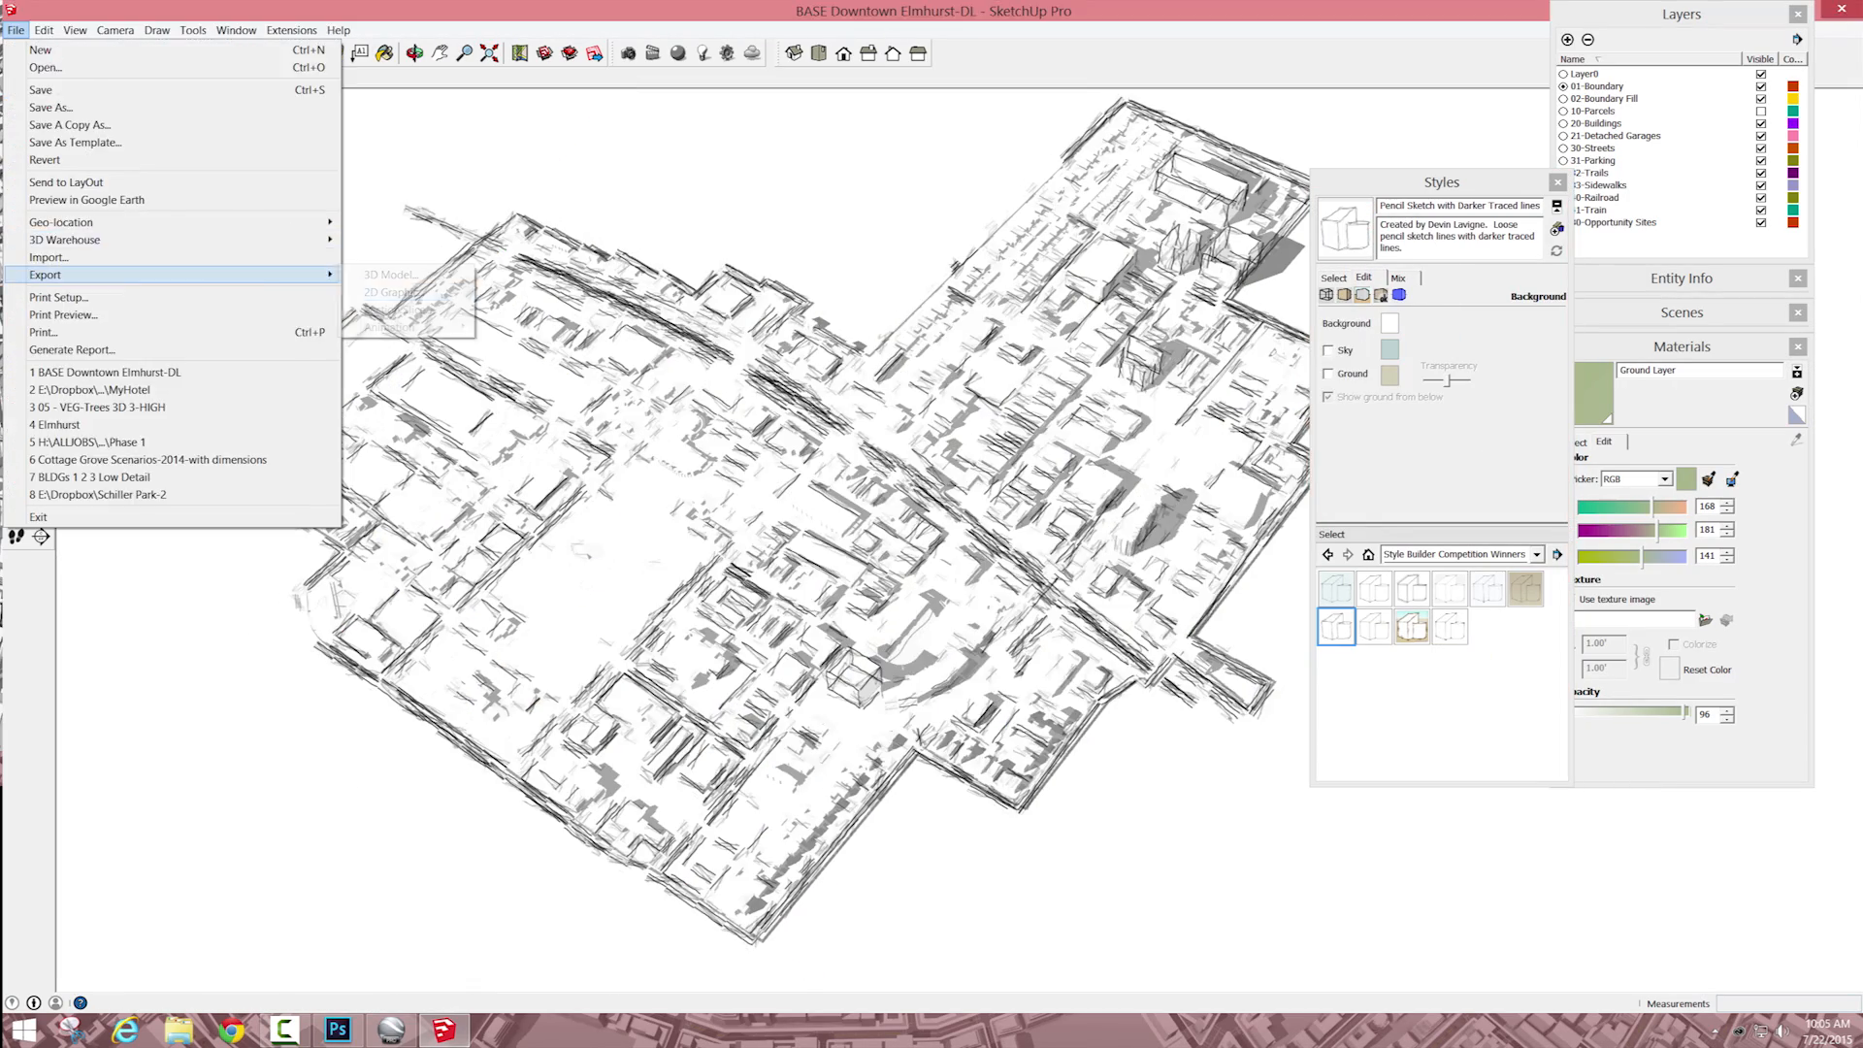
Step: Export the pencil sketch view as a 2D PNG graphic named "Downtown With Mono with SketchyEdges"
left_click(389, 291)
left_click(1001, 434)
left_click(973, 693)
type("SketchEdges")
left_click(1318, 693)
Step: Switch to Photoshop and open the five exported Downtown PNG images together from the Sketchup Camtasia folder
left_click(338, 1031)
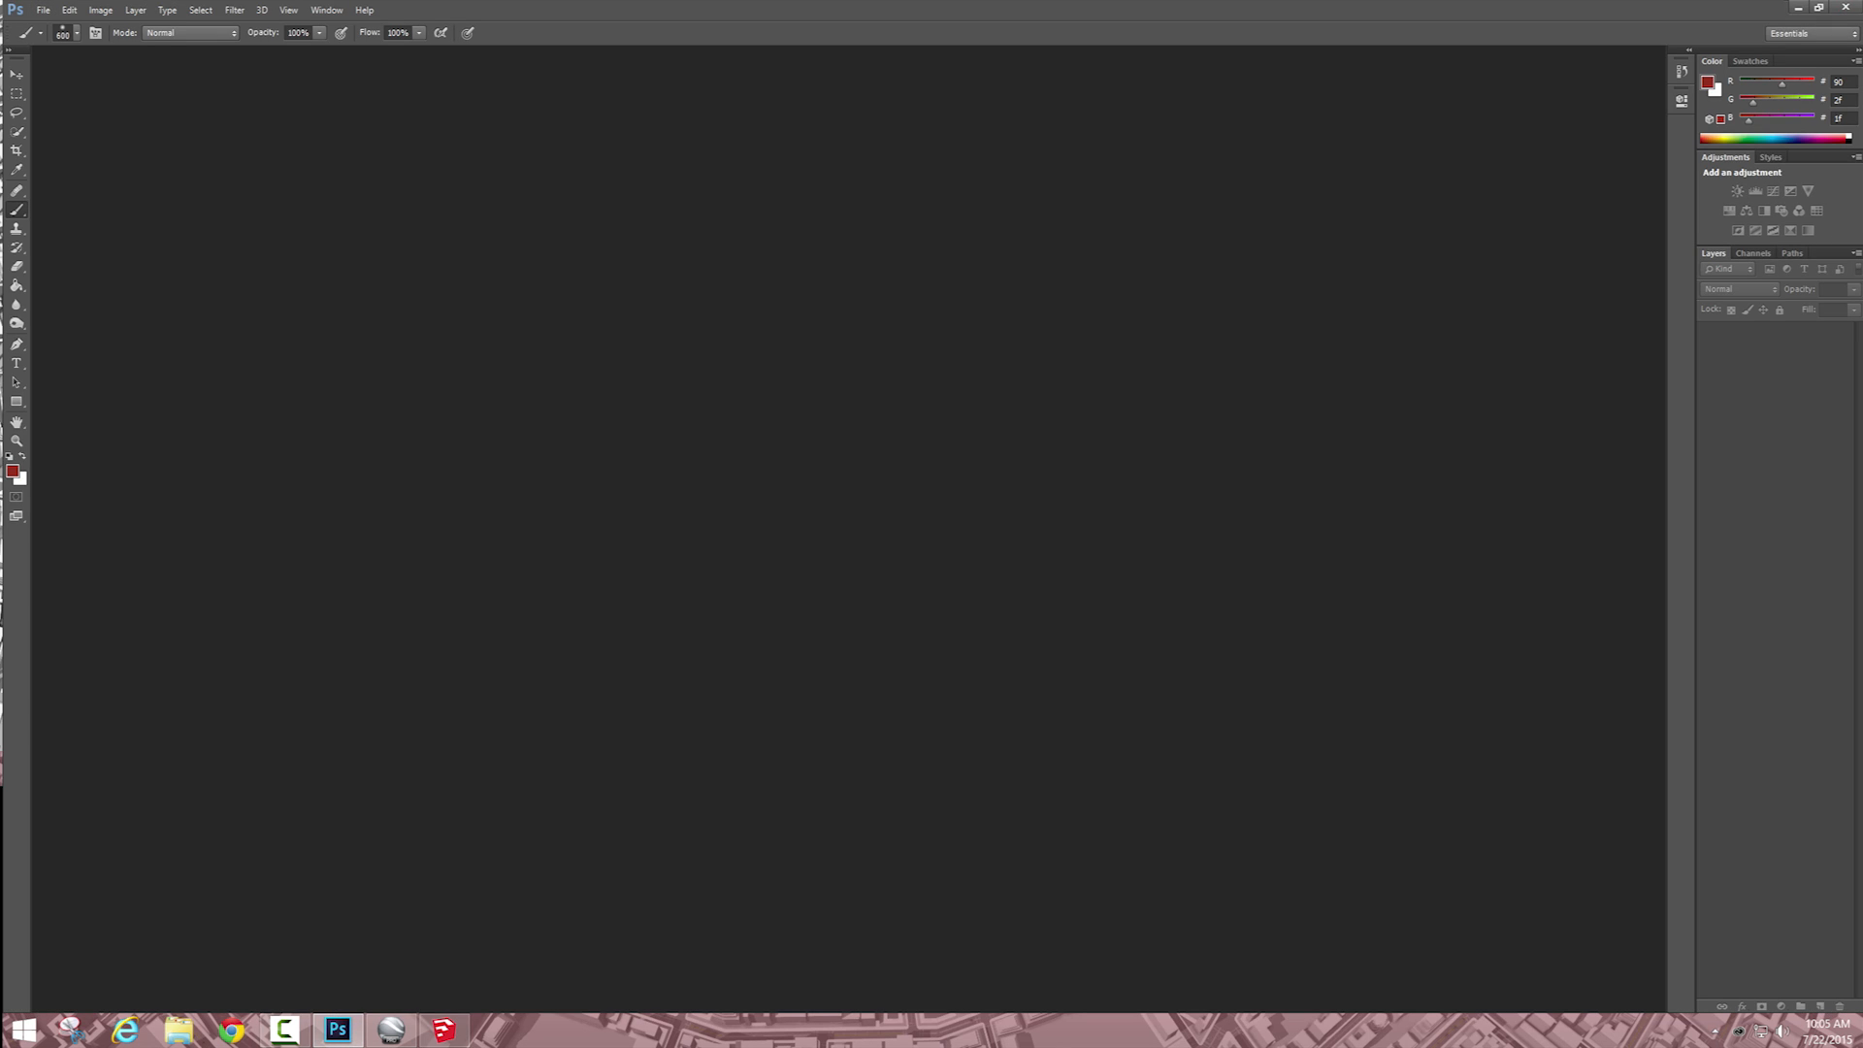
left_click(42, 10)
left_click(43, 10)
left_click(43, 9)
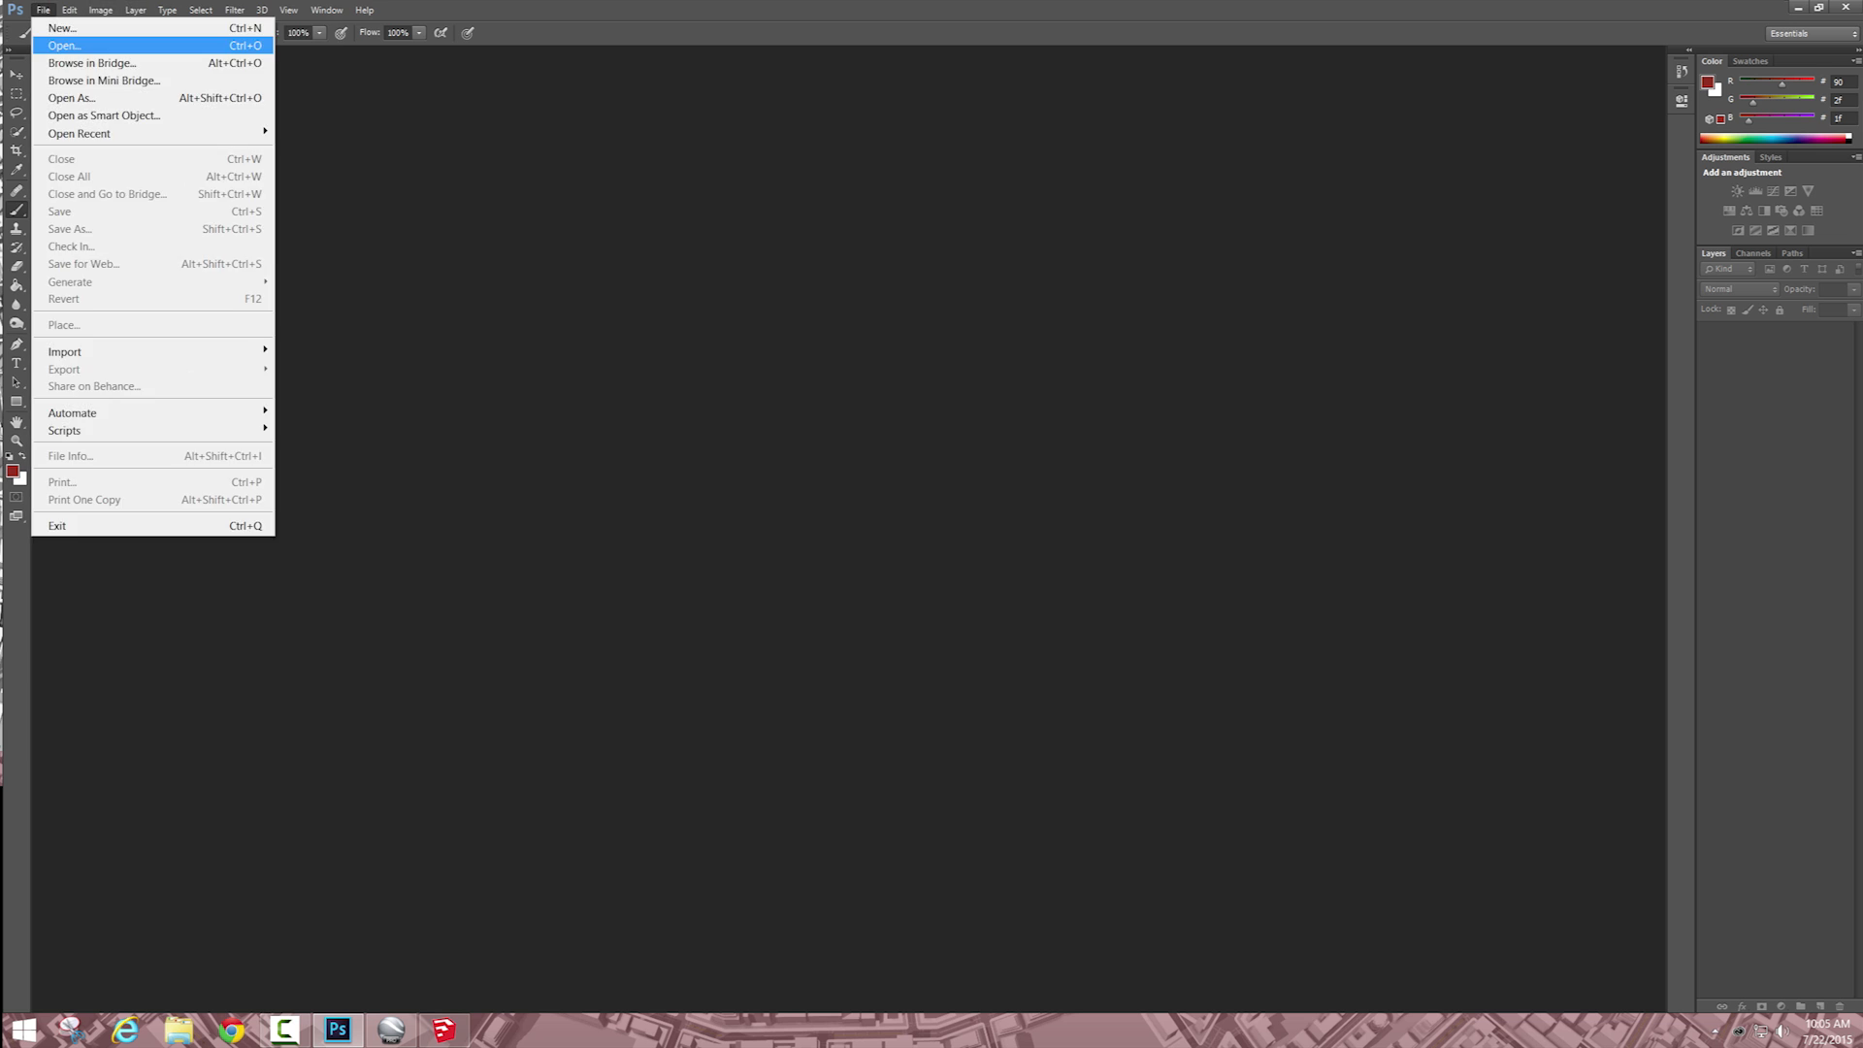
left_click(54, 45)
scroll(97, 175, "up", 20)
left_click(86, 161)
double_click(476, 128)
left_click(453, 279)
left_click(835, 278, "shift")
left_click(950, 749)
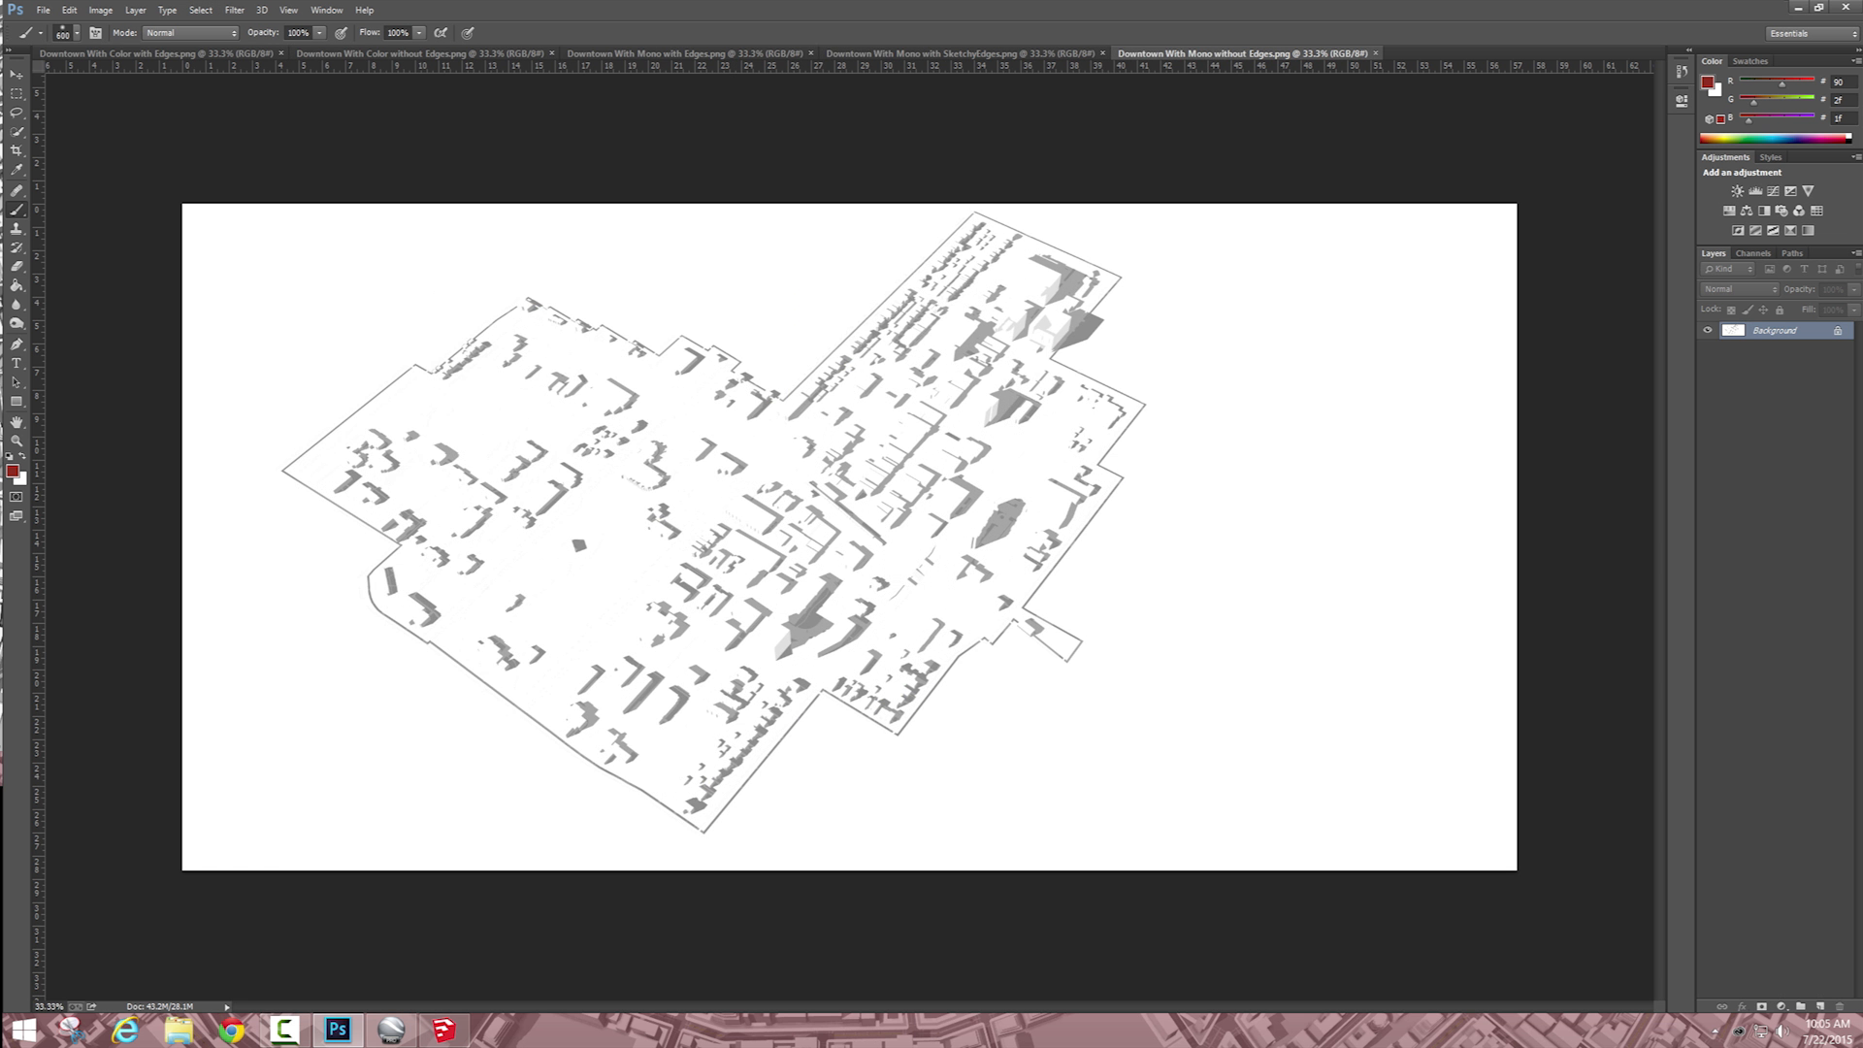
Step: Copy the "Downtown With Mono with Edges" image and paste it as a new layer into "Downtown With Color without Edges"
left_click(420, 53)
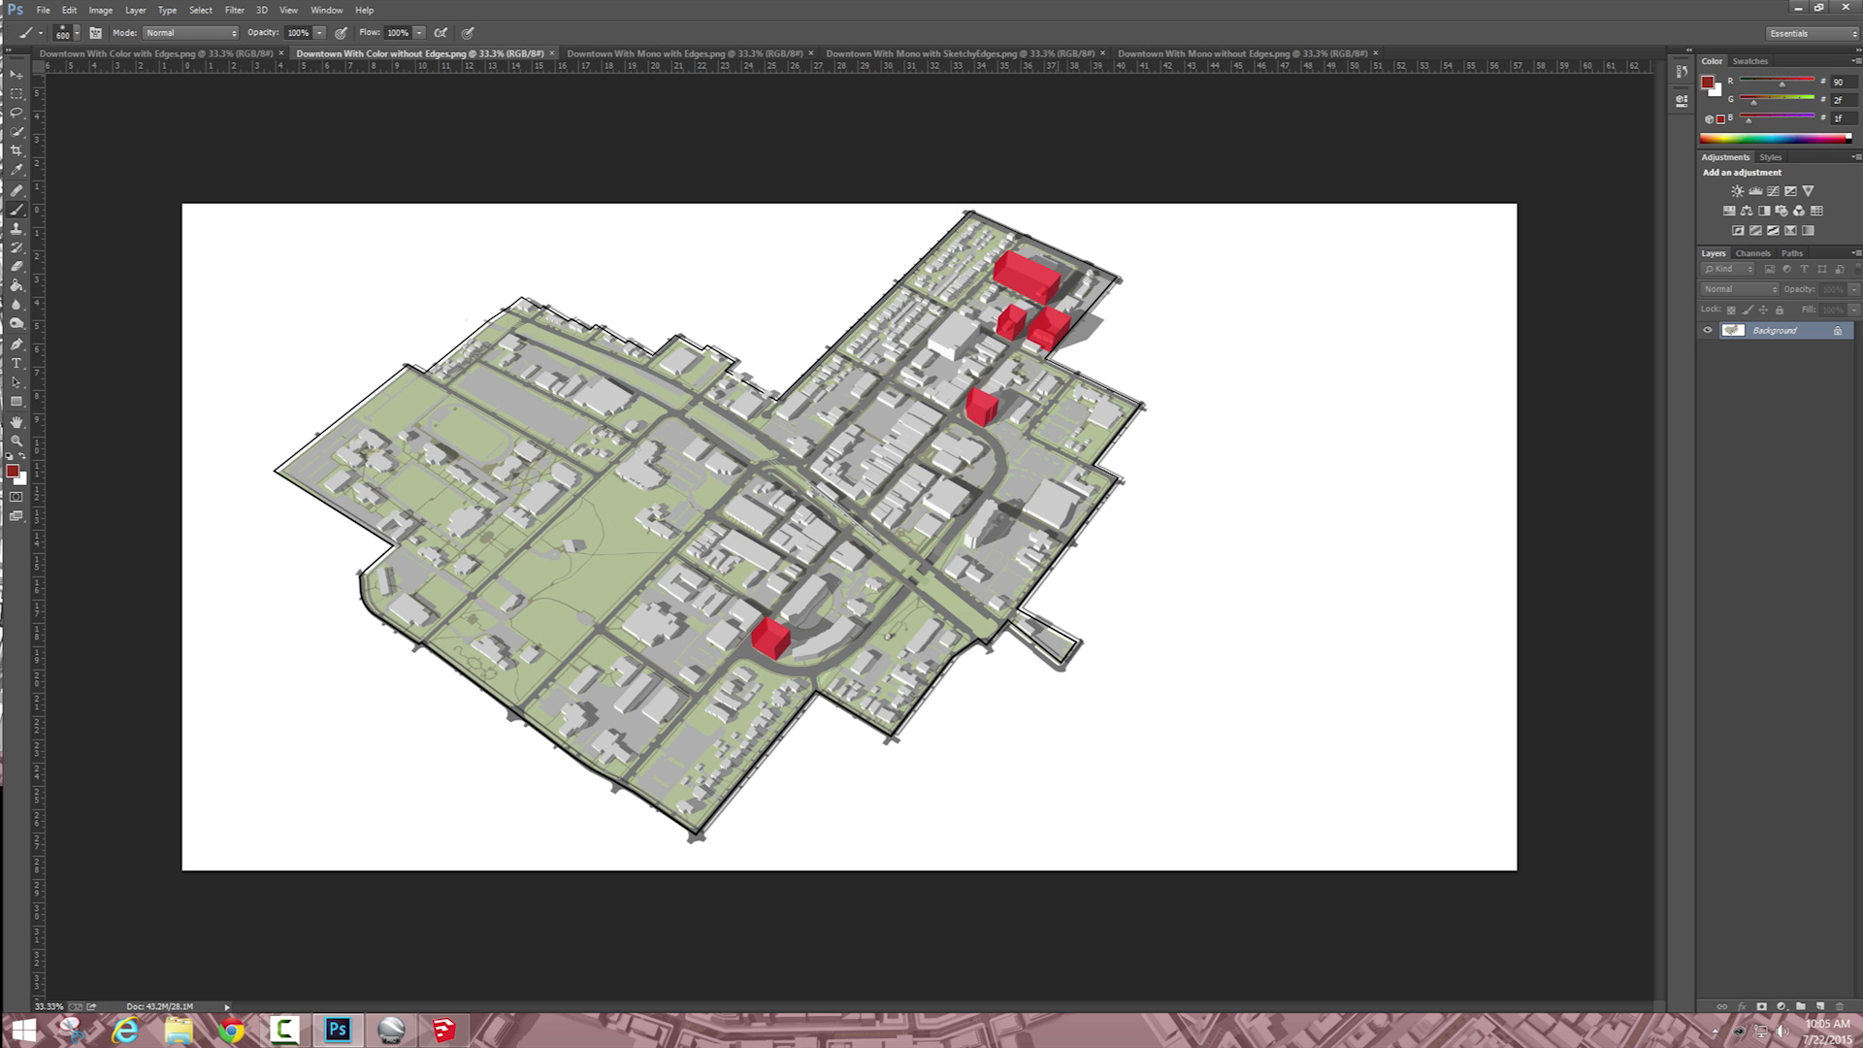
left_click(961, 53)
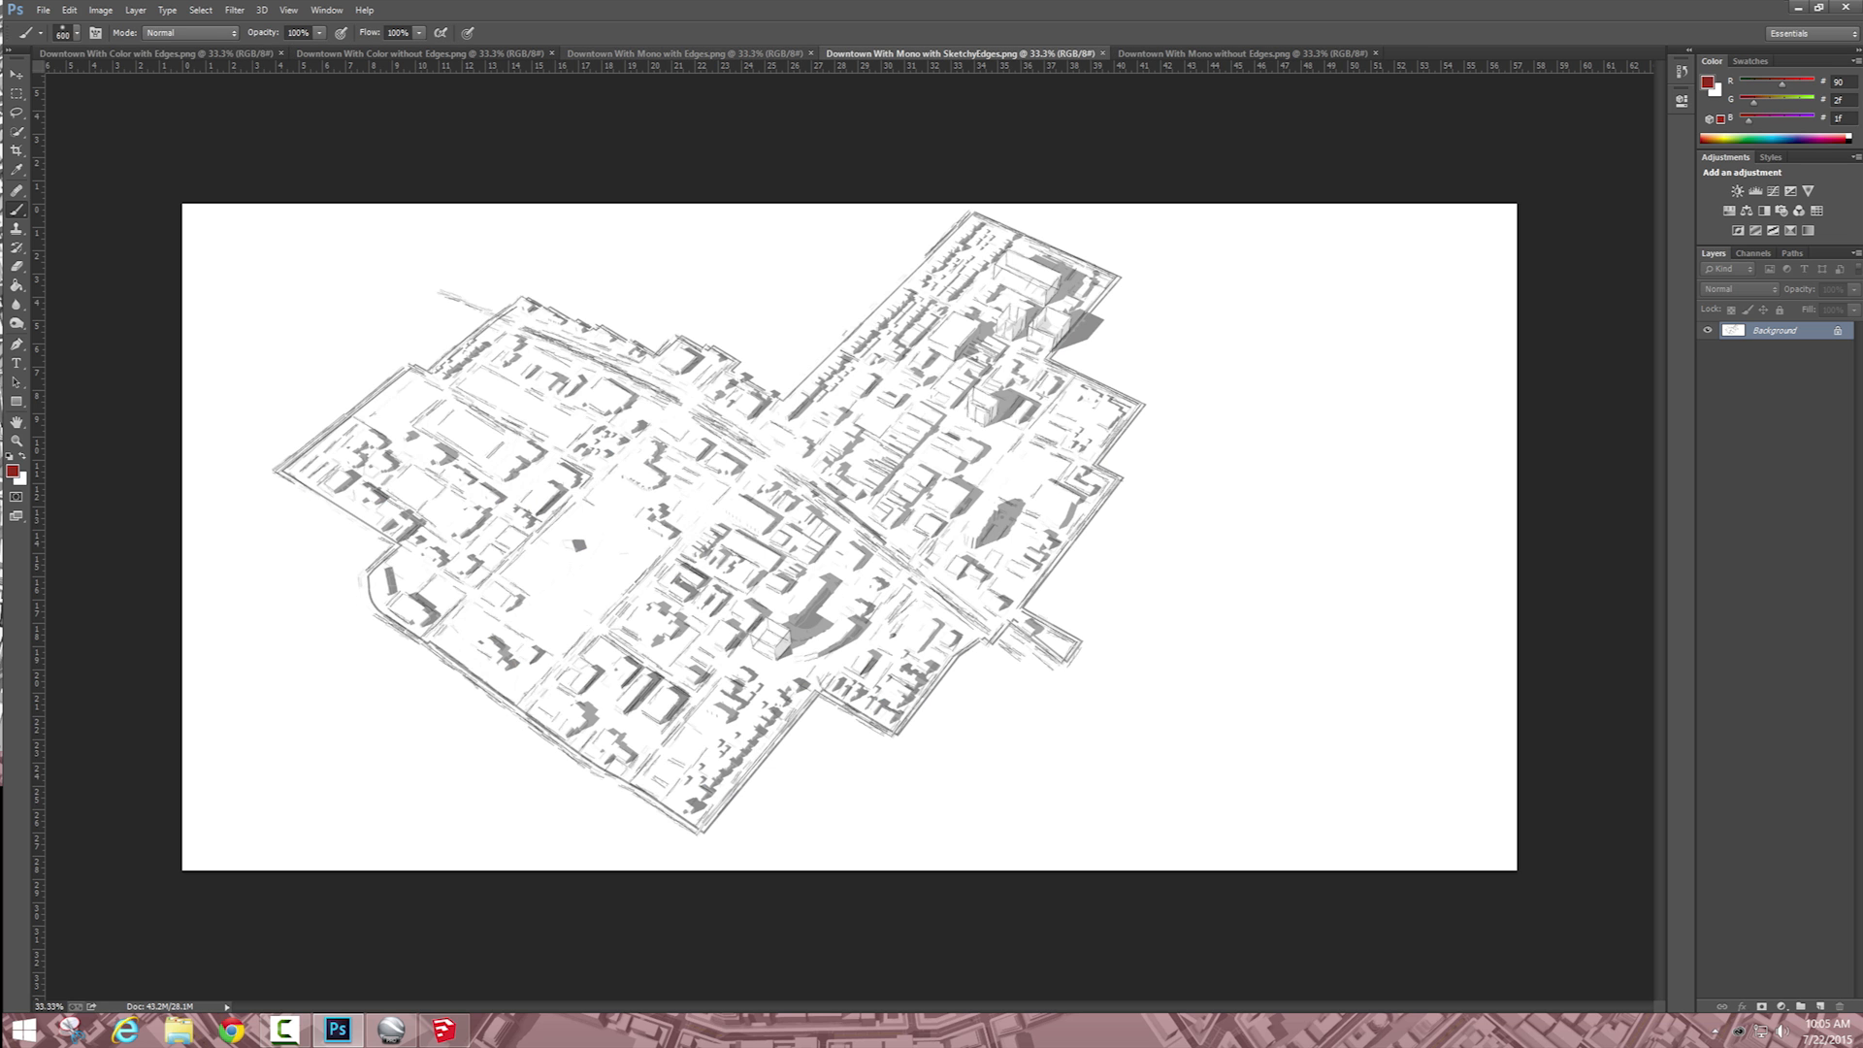
left_click(684, 53)
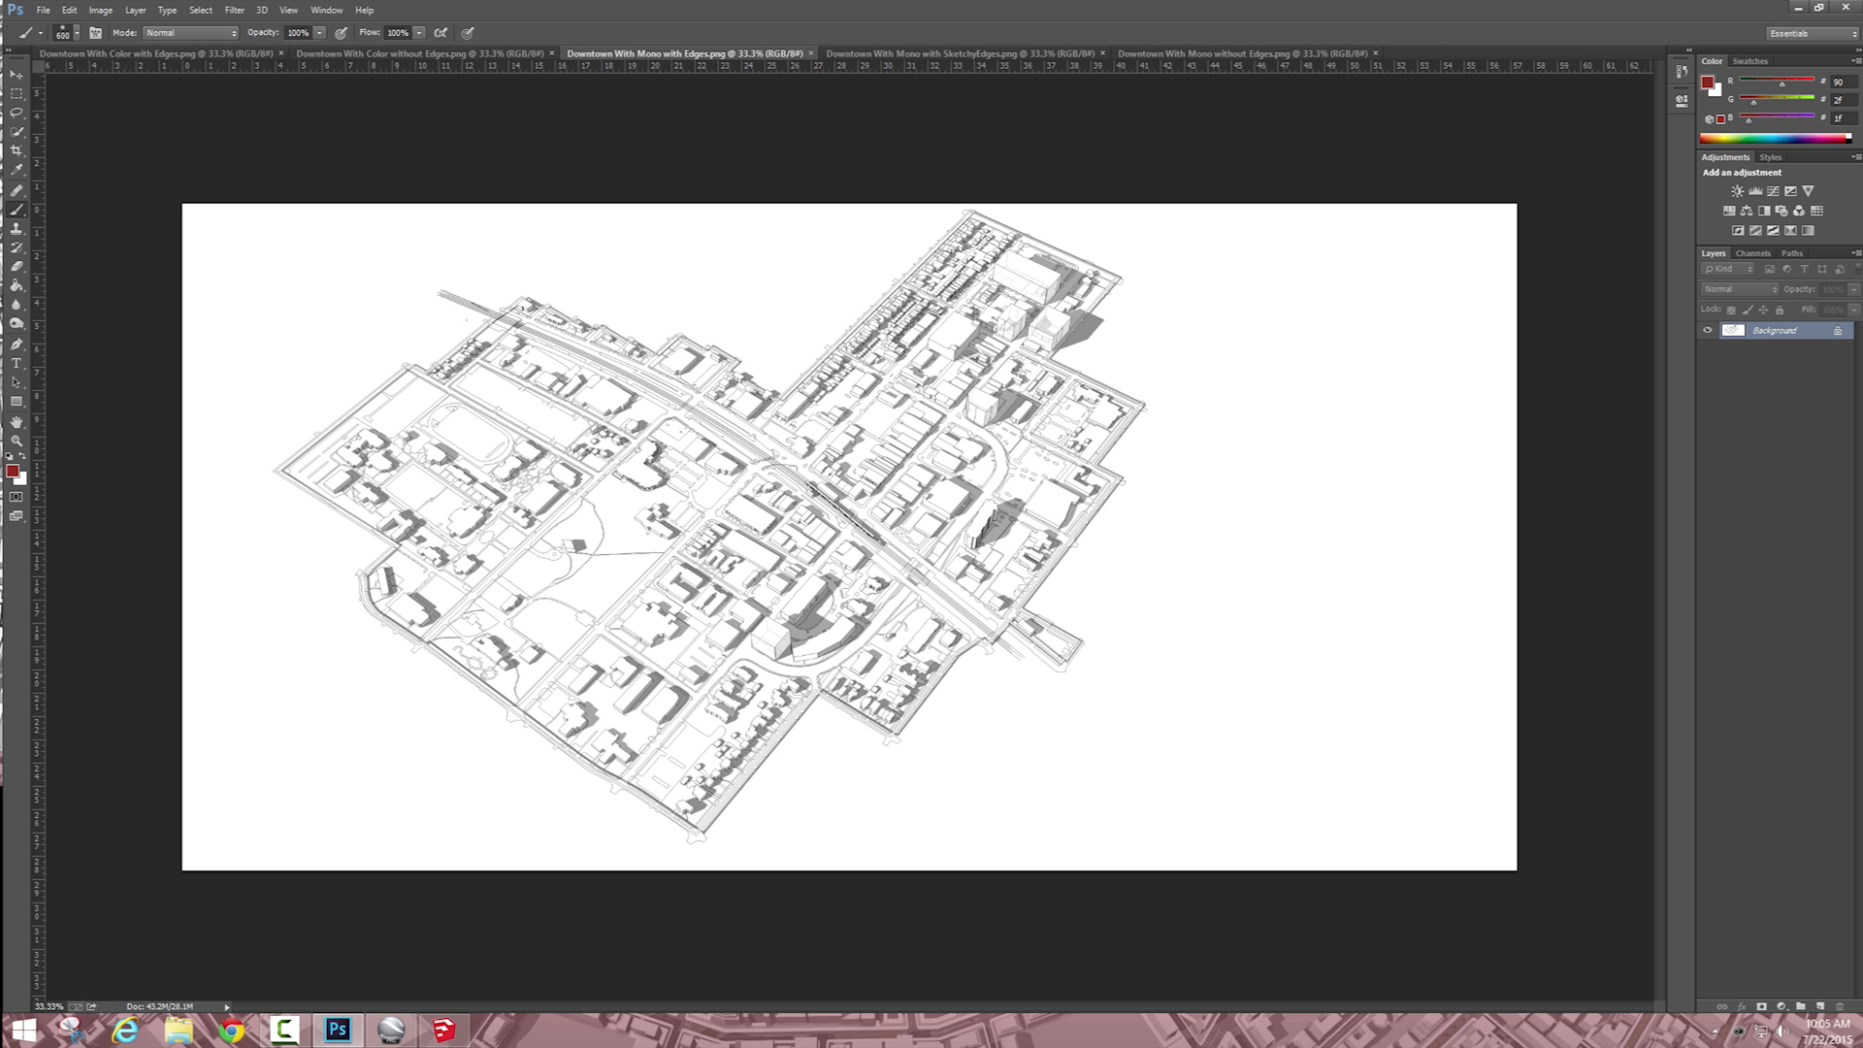
left_click(419, 54)
key("ctrl+v")
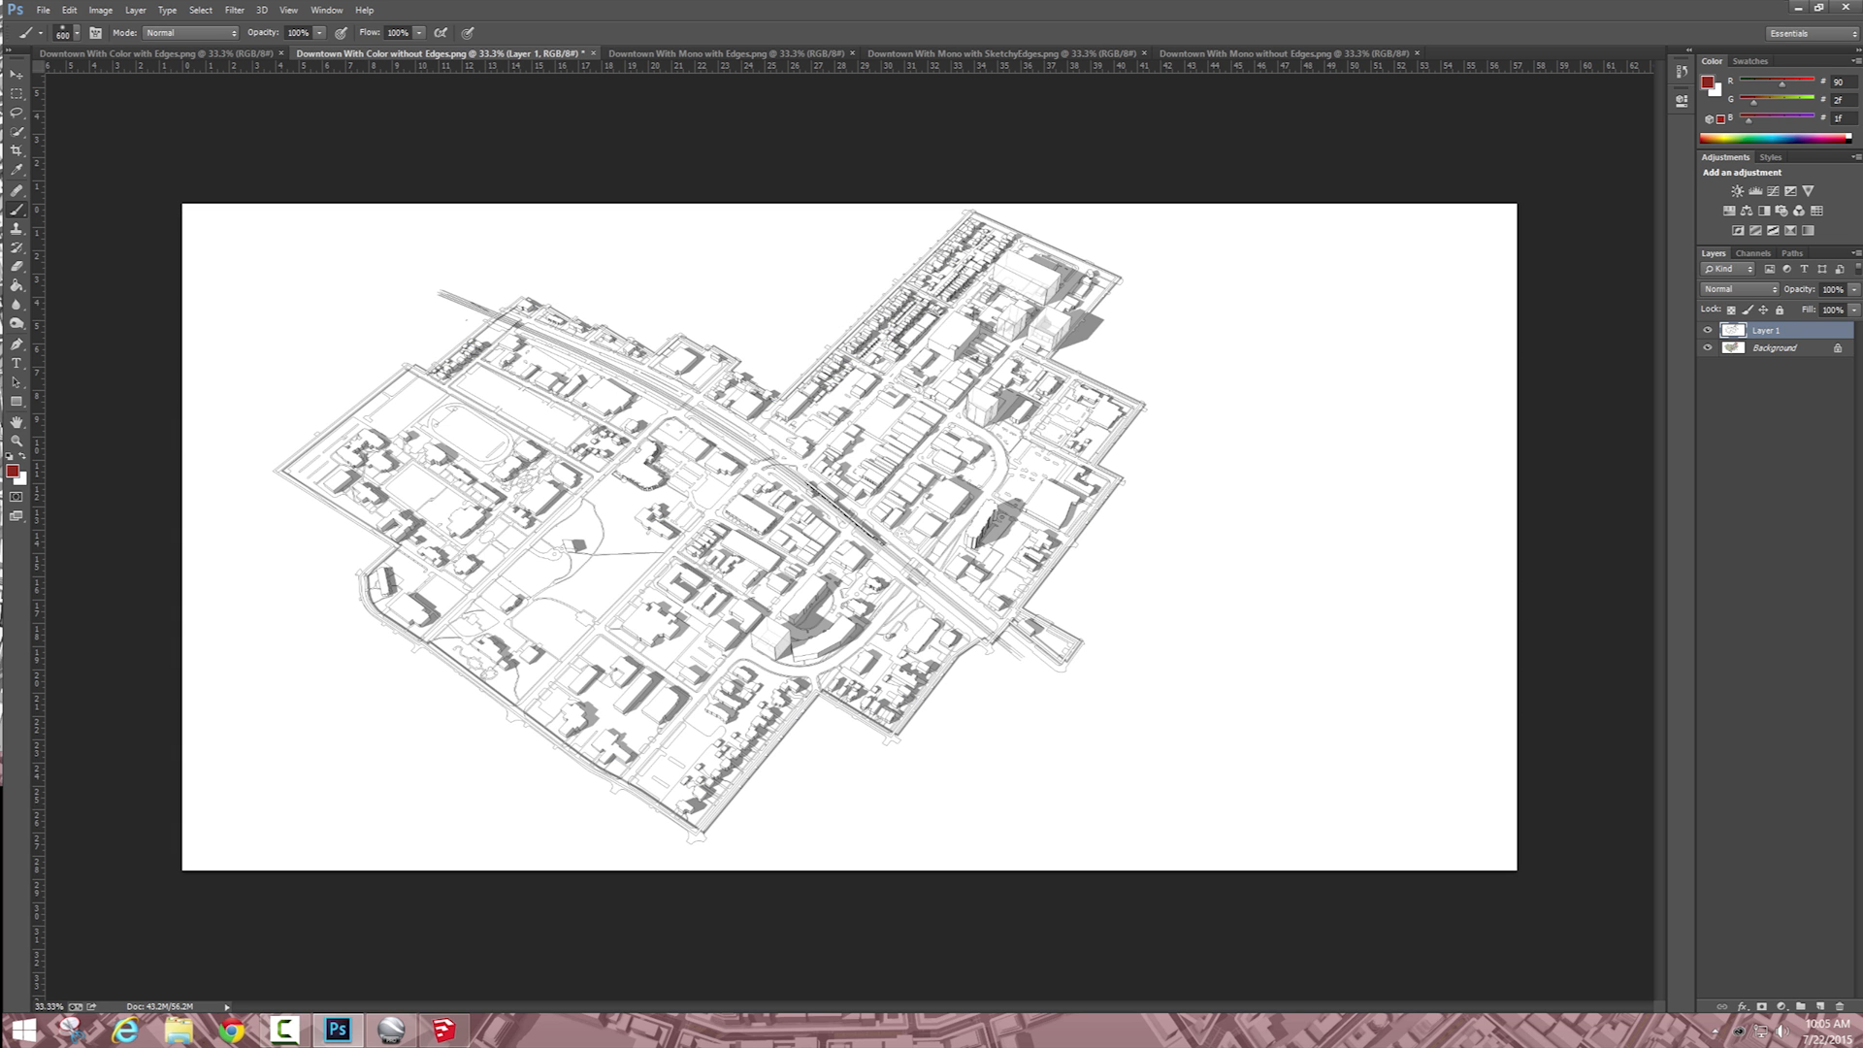
Step: Set the pasted line layer's blend mode to Multiply and compare the overlay with the "Downtown With Color with Edges" image
left_click(1739, 290)
left_click(1722, 343)
key("ctrl+z")
key("ctrl+z")
key("z")
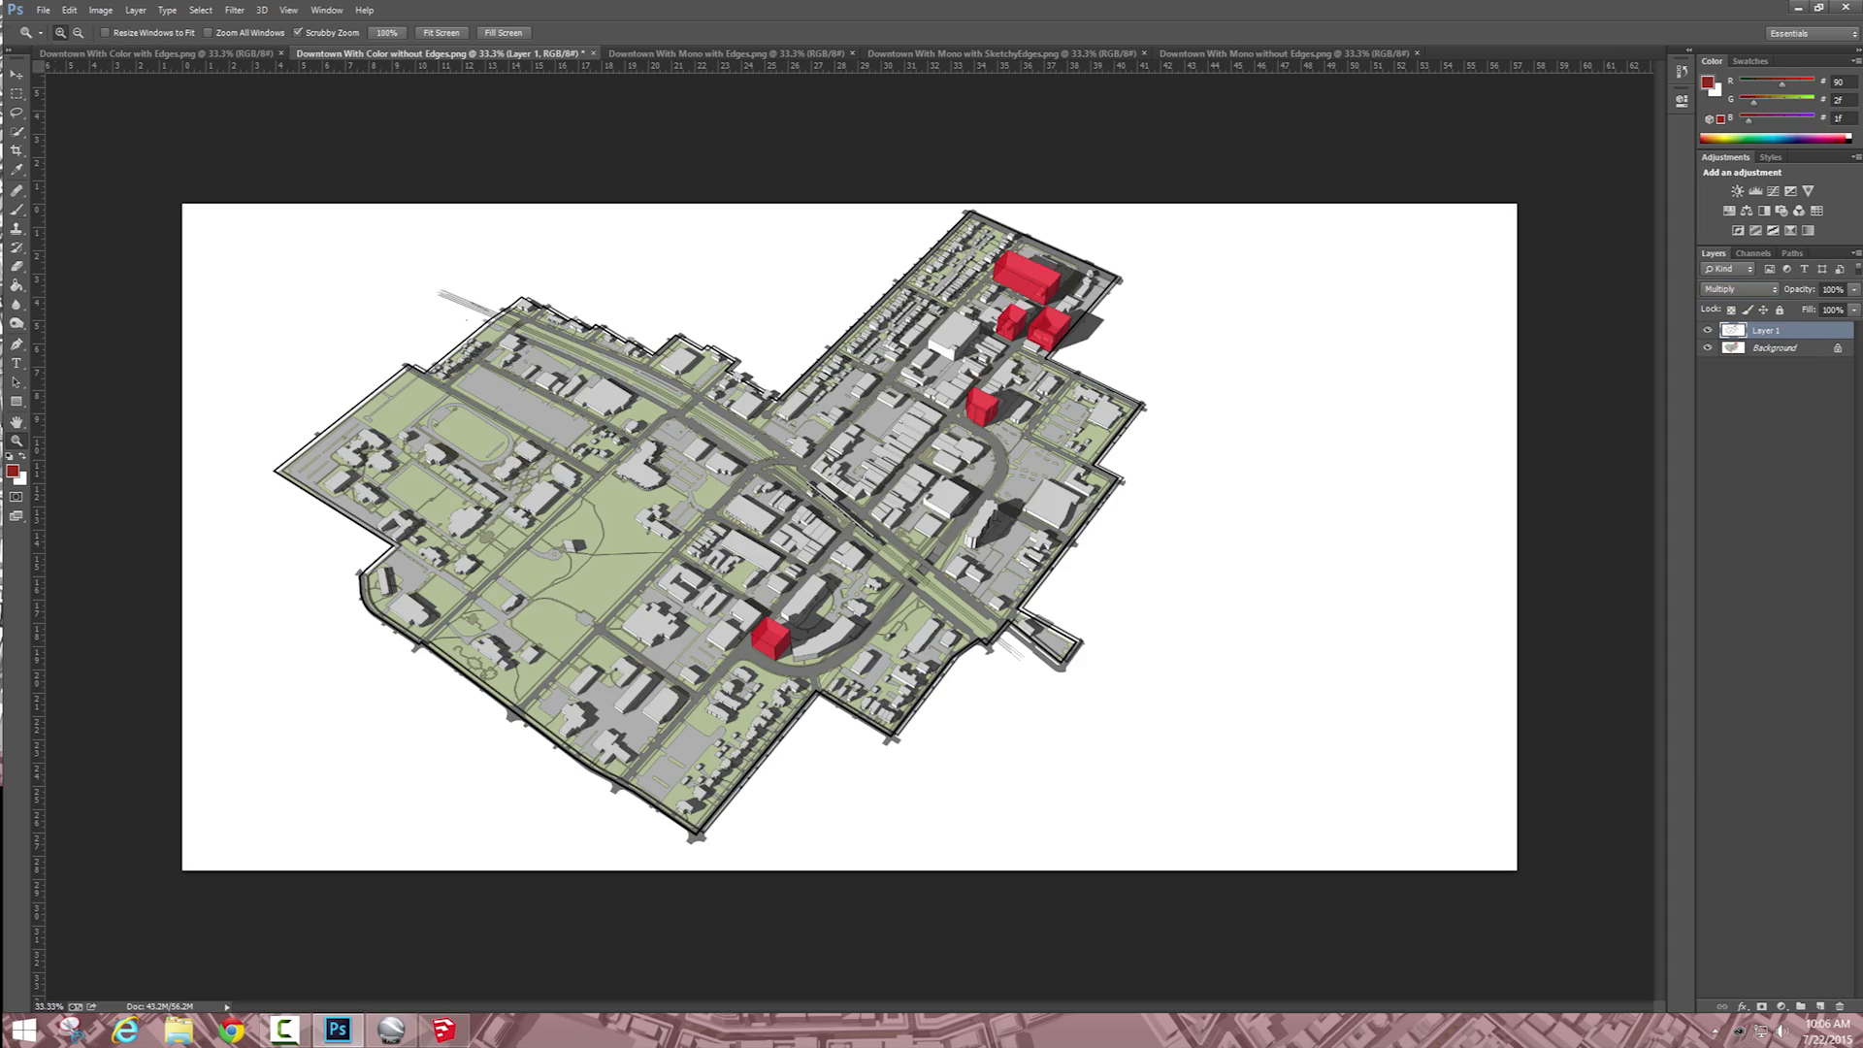
left_click_drag(692, 502, 859, 501)
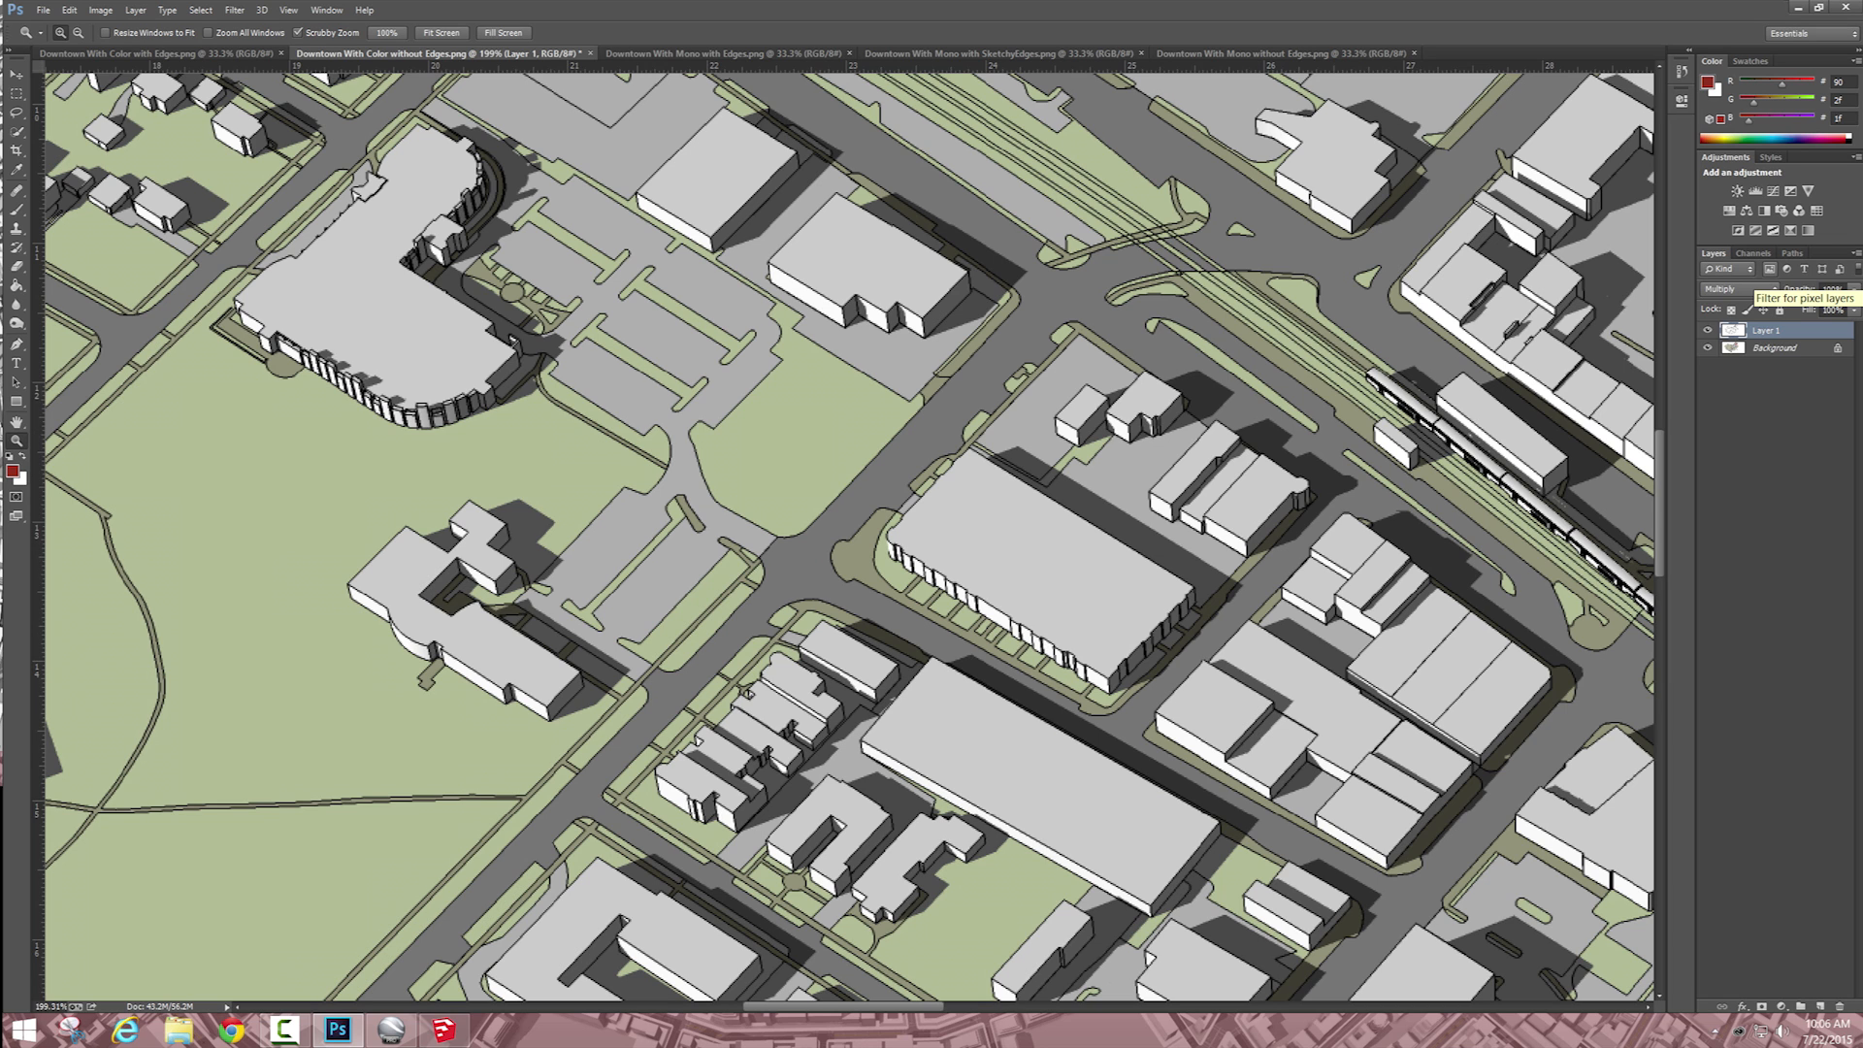
left_click(146, 53)
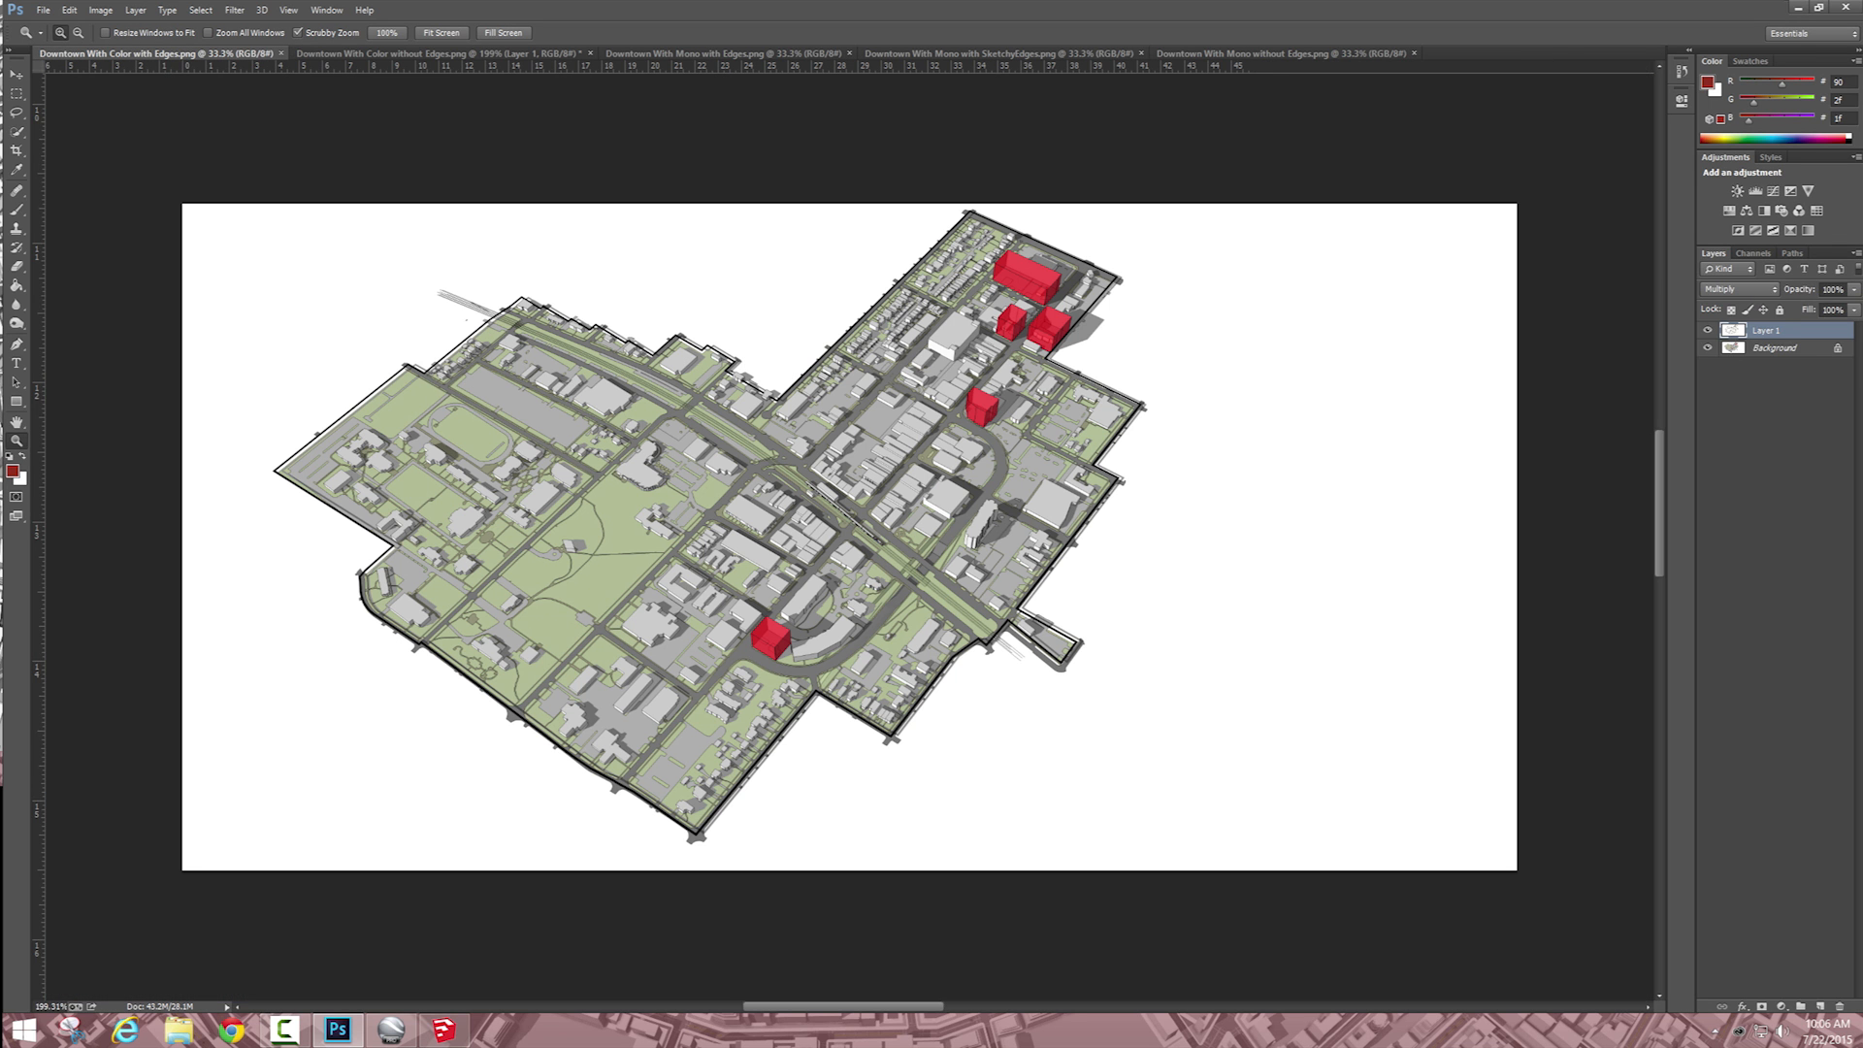
left_click(388, 53)
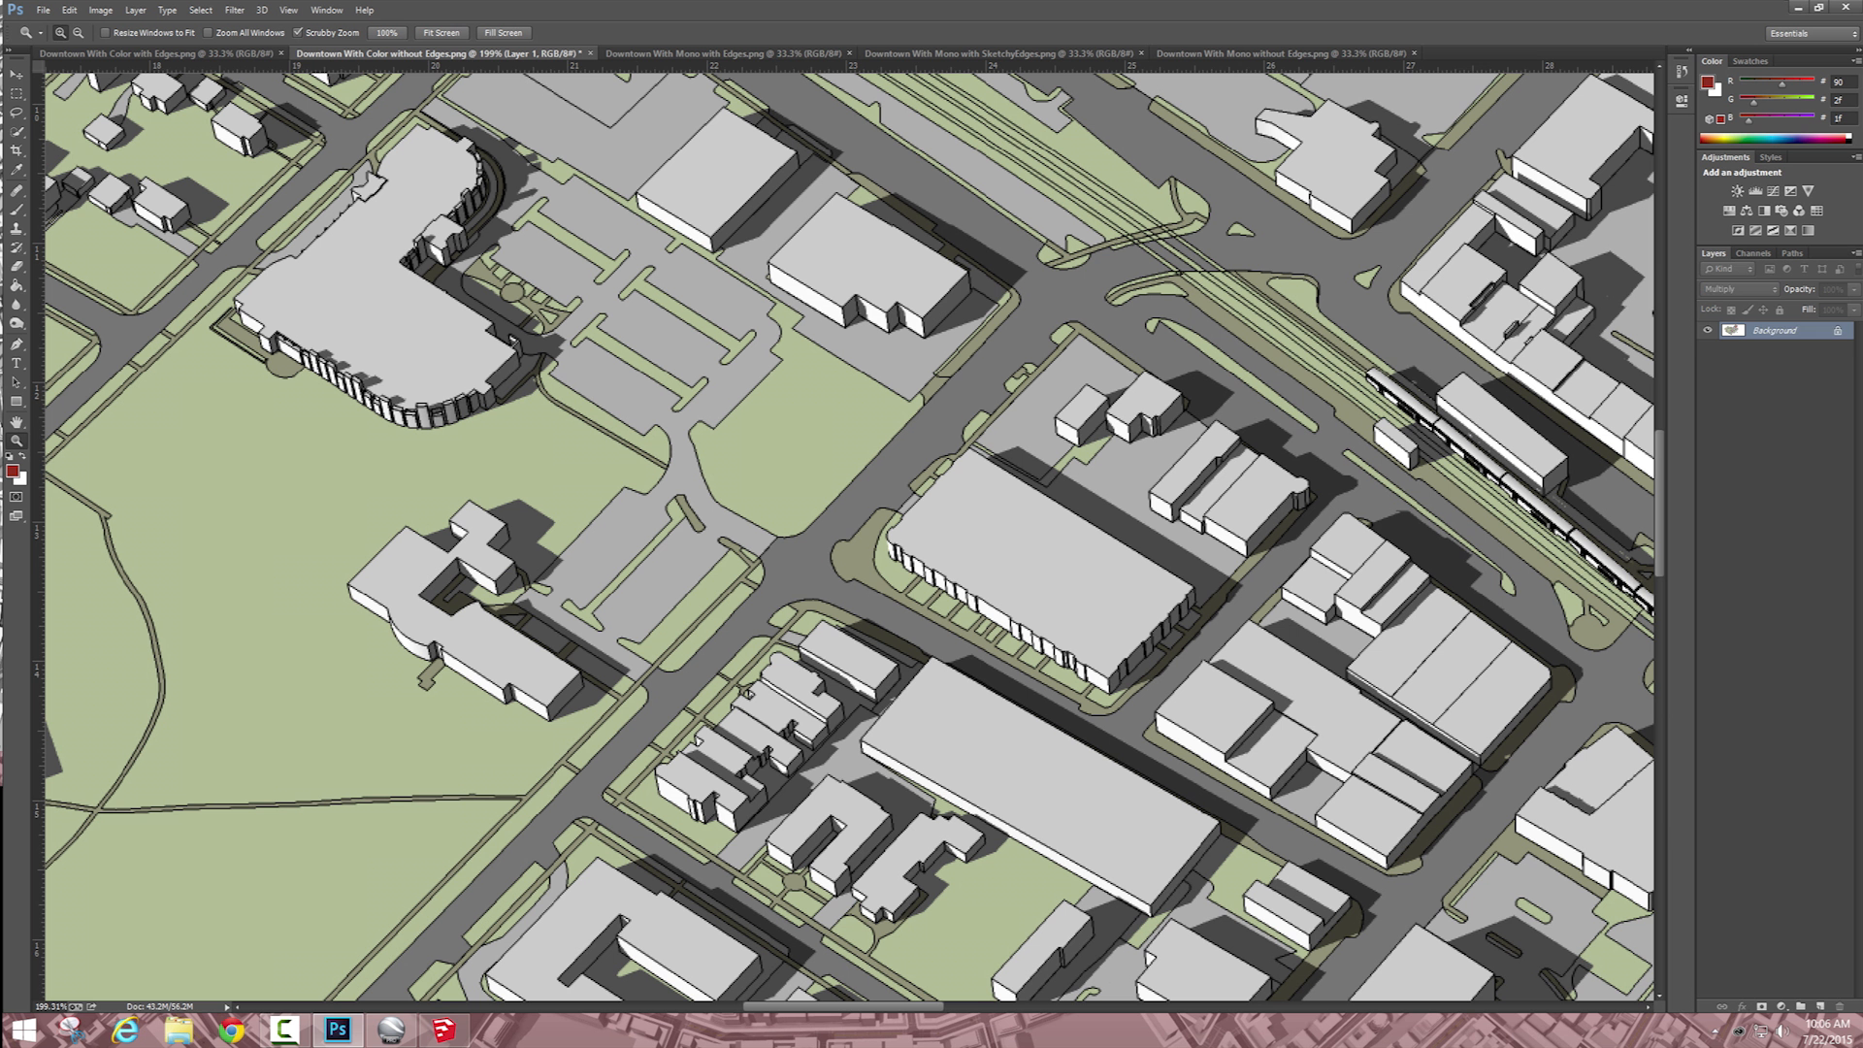
Step: Rename the multiplied line layer "Edges" and set its opacity to 36%
double_click(1766, 330)
type("Edges")
key("Return")
left_click(1855, 289)
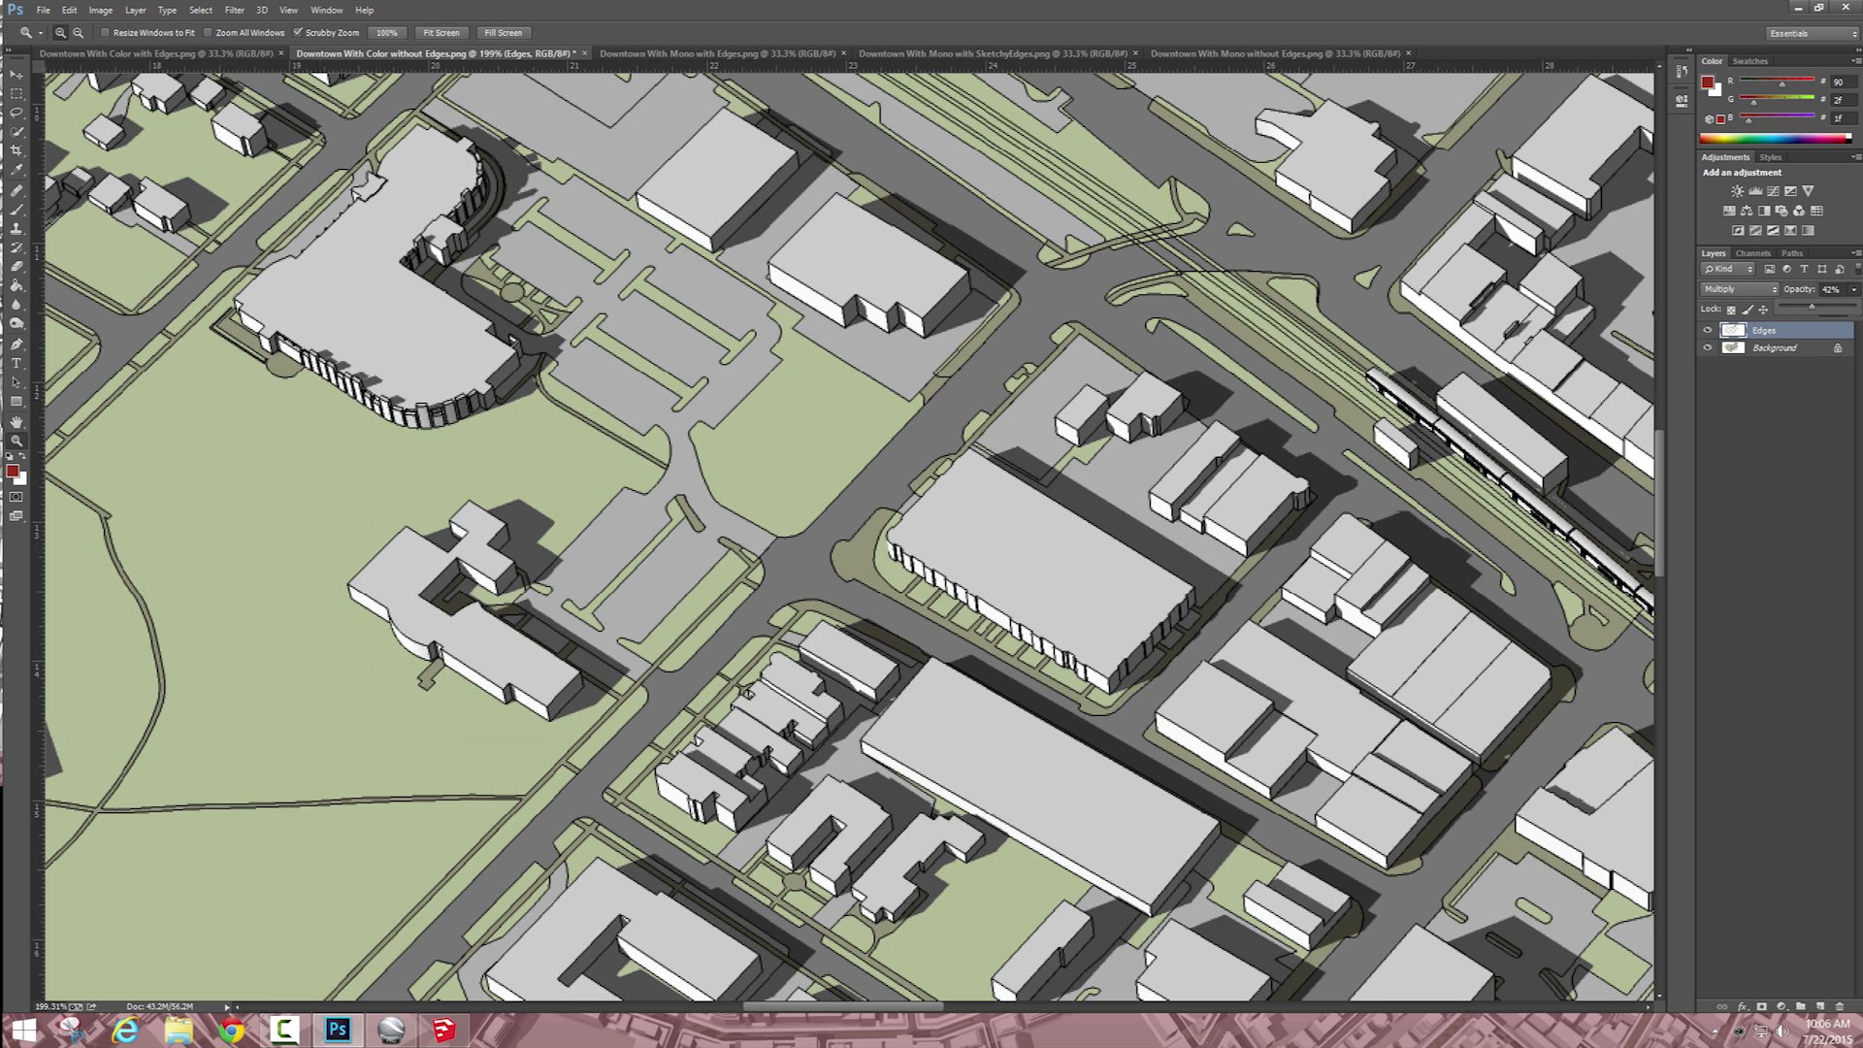
left_click_drag(1813, 308, 1812, 308)
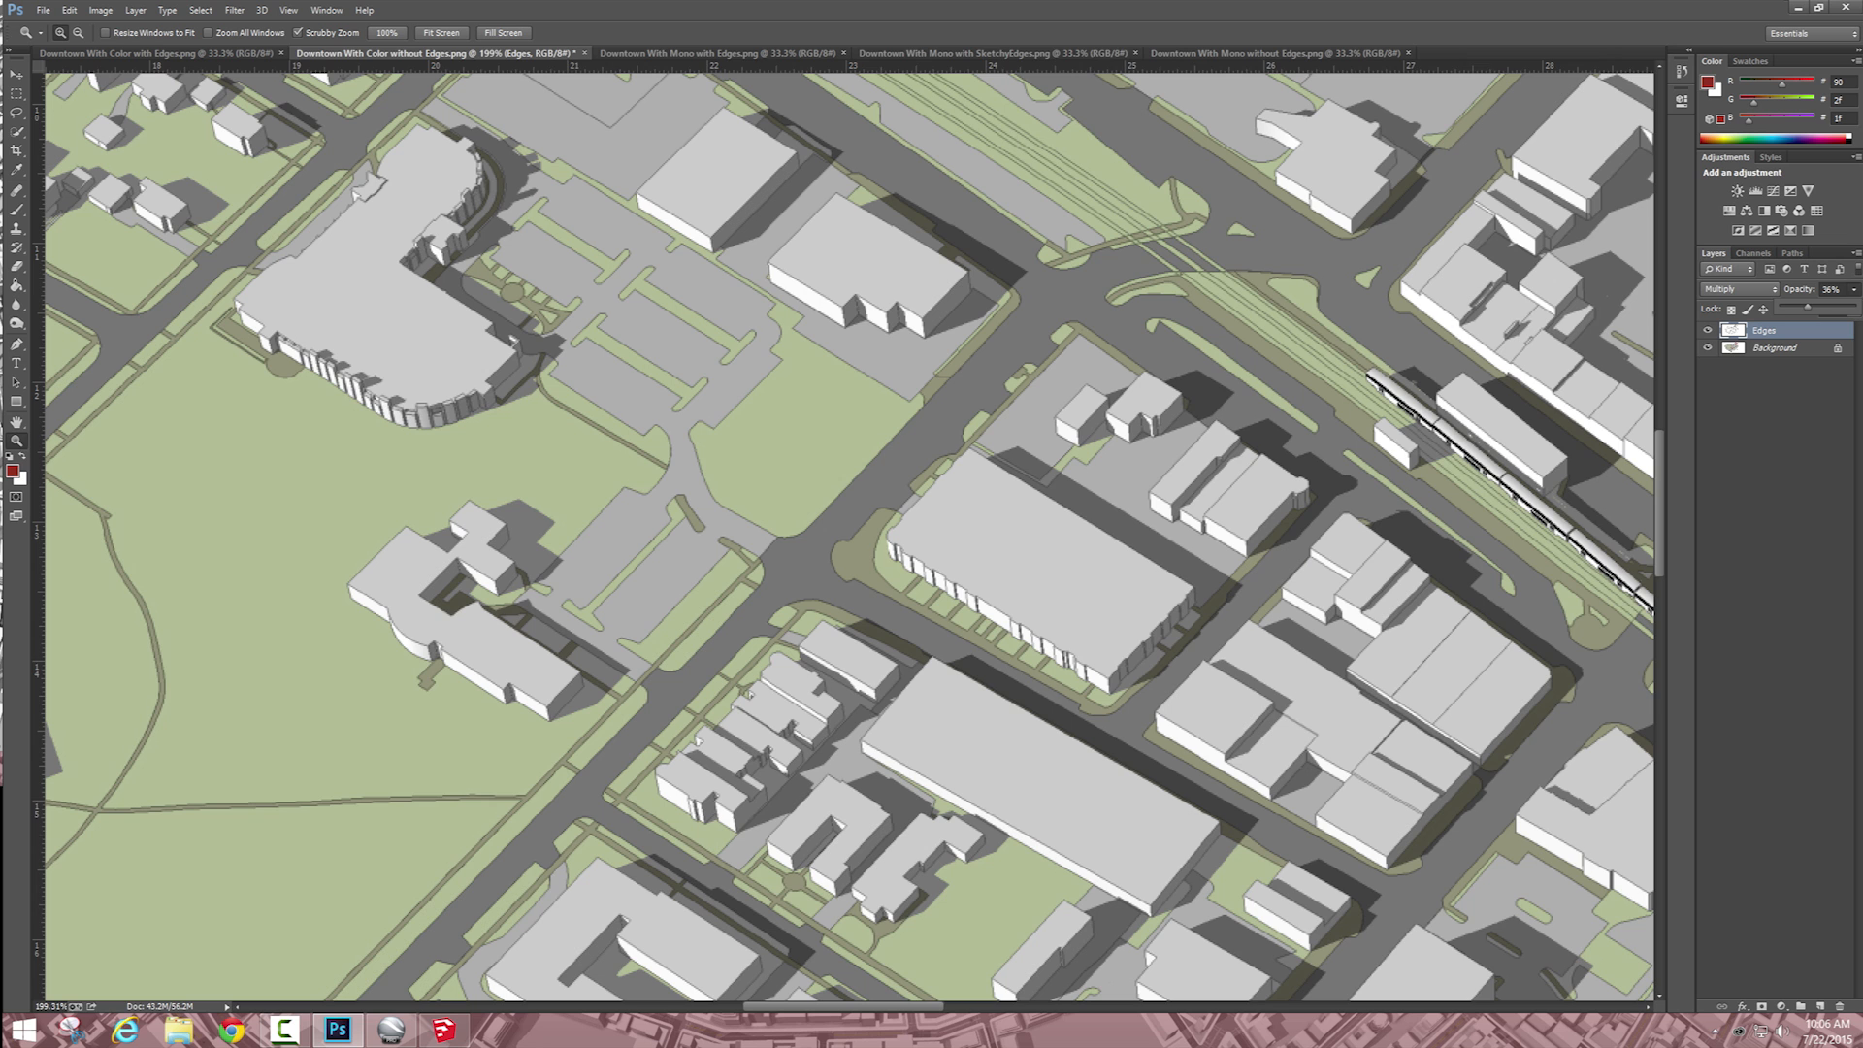
Step: Paste a copy of the whole SketchyEdges image into "Downtown With Color without Edges" as a new layer named "Sketchy Edges"
left_click(971, 53)
key("ctrl+a")
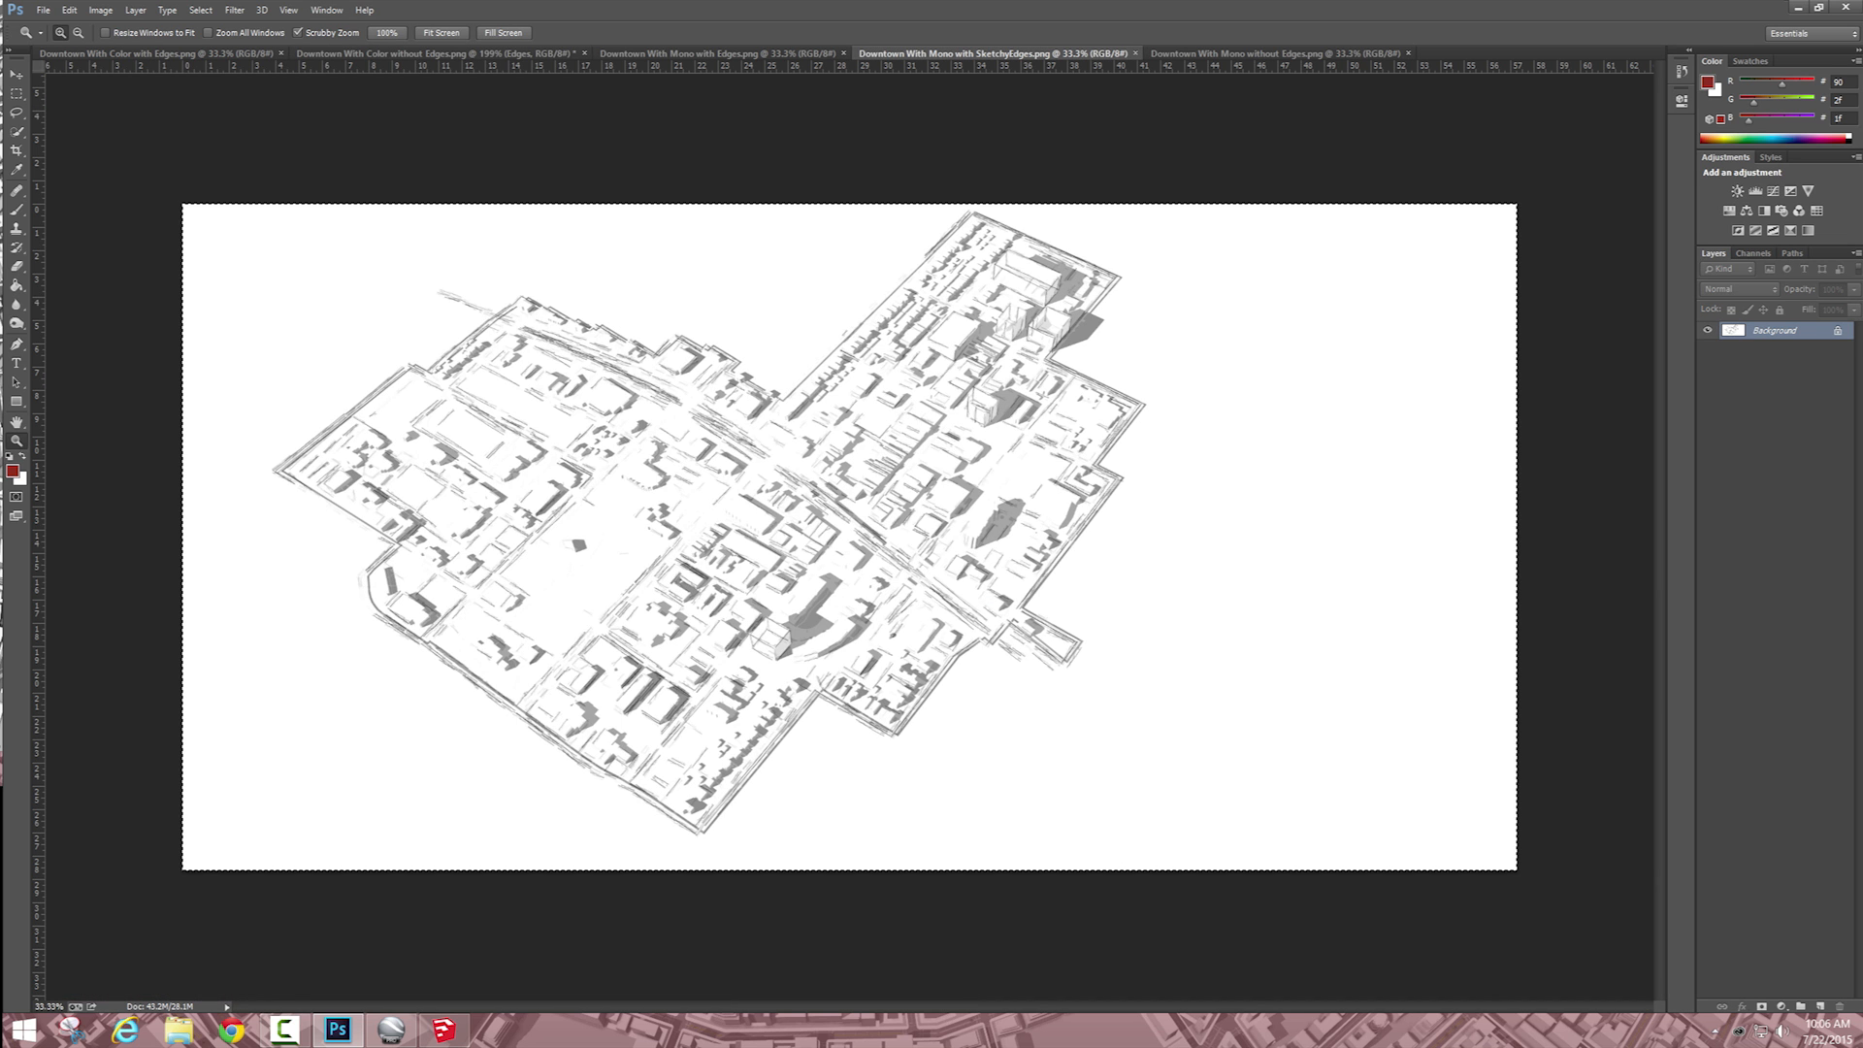
left_click(436, 53)
key("ctrl+v")
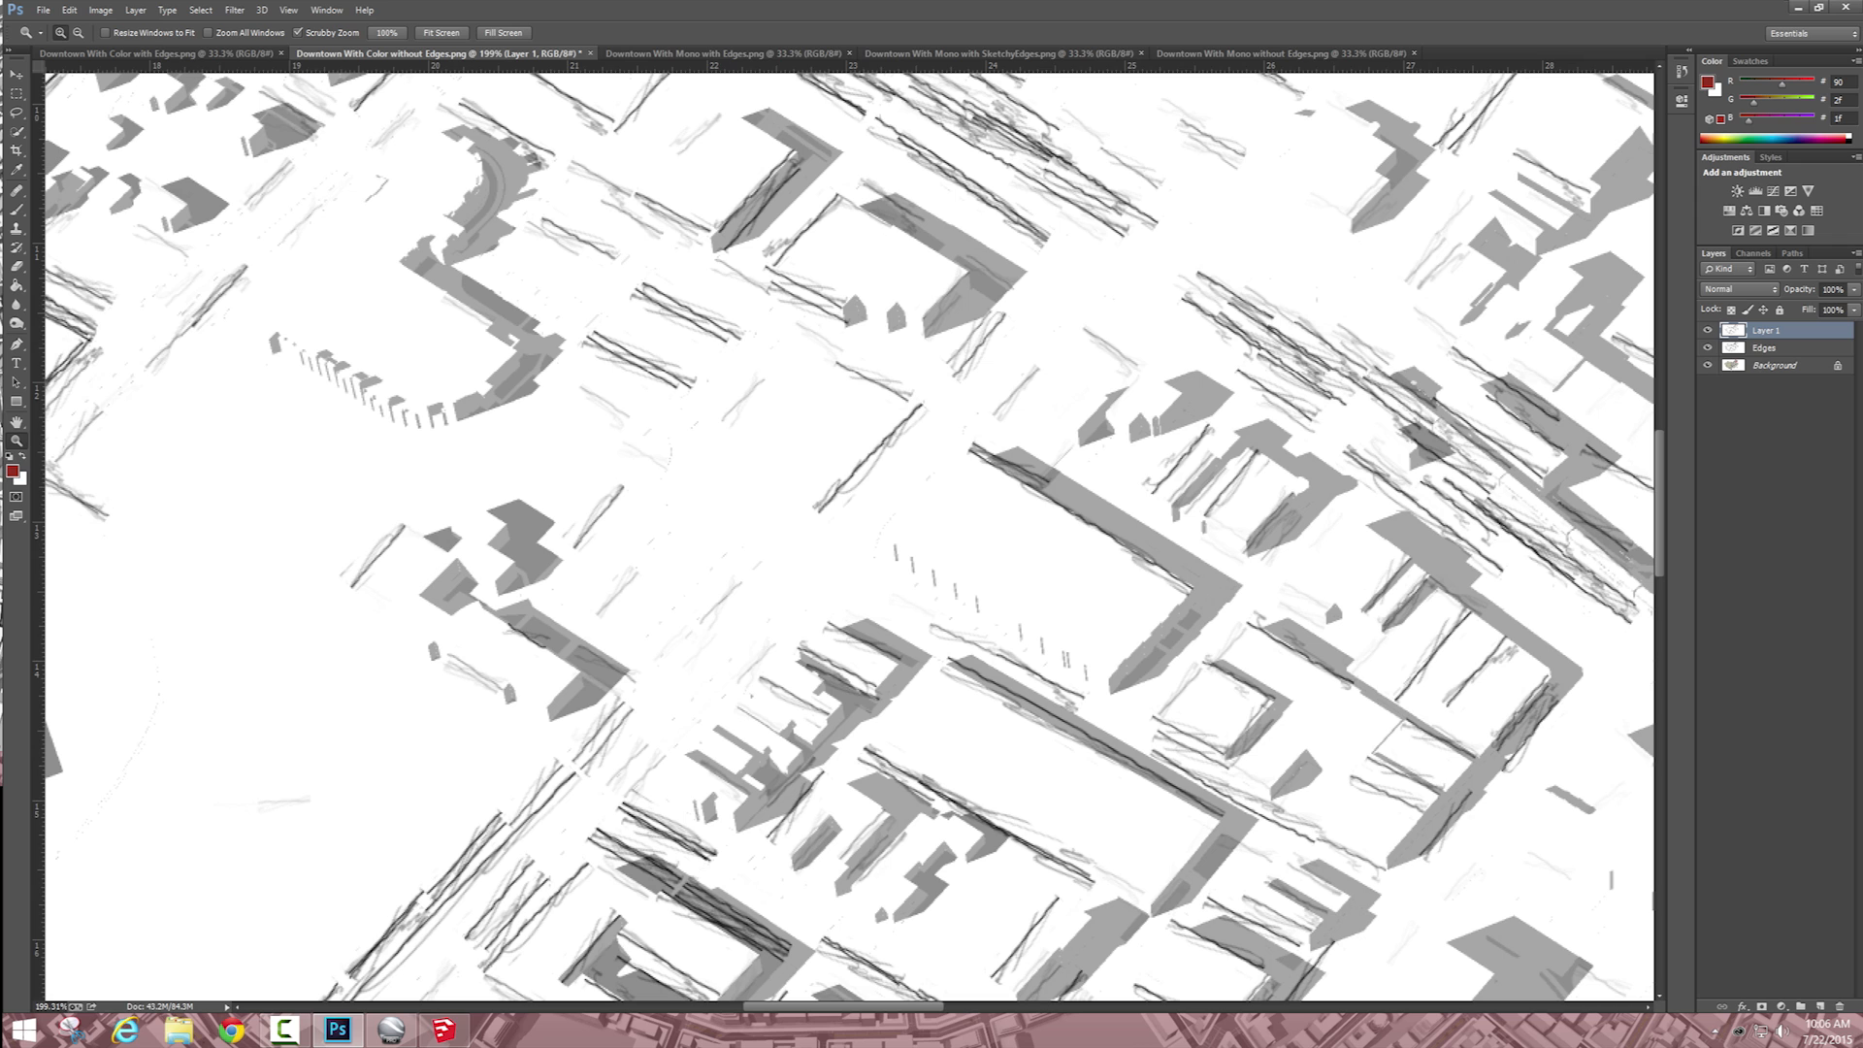
double_click(1766, 330)
type("Sketchy Edges")
key("Return")
Step: Set the Sketchy Edges layer's blend mode to Multiply and its opacity to 25%
left_click(1854, 290)
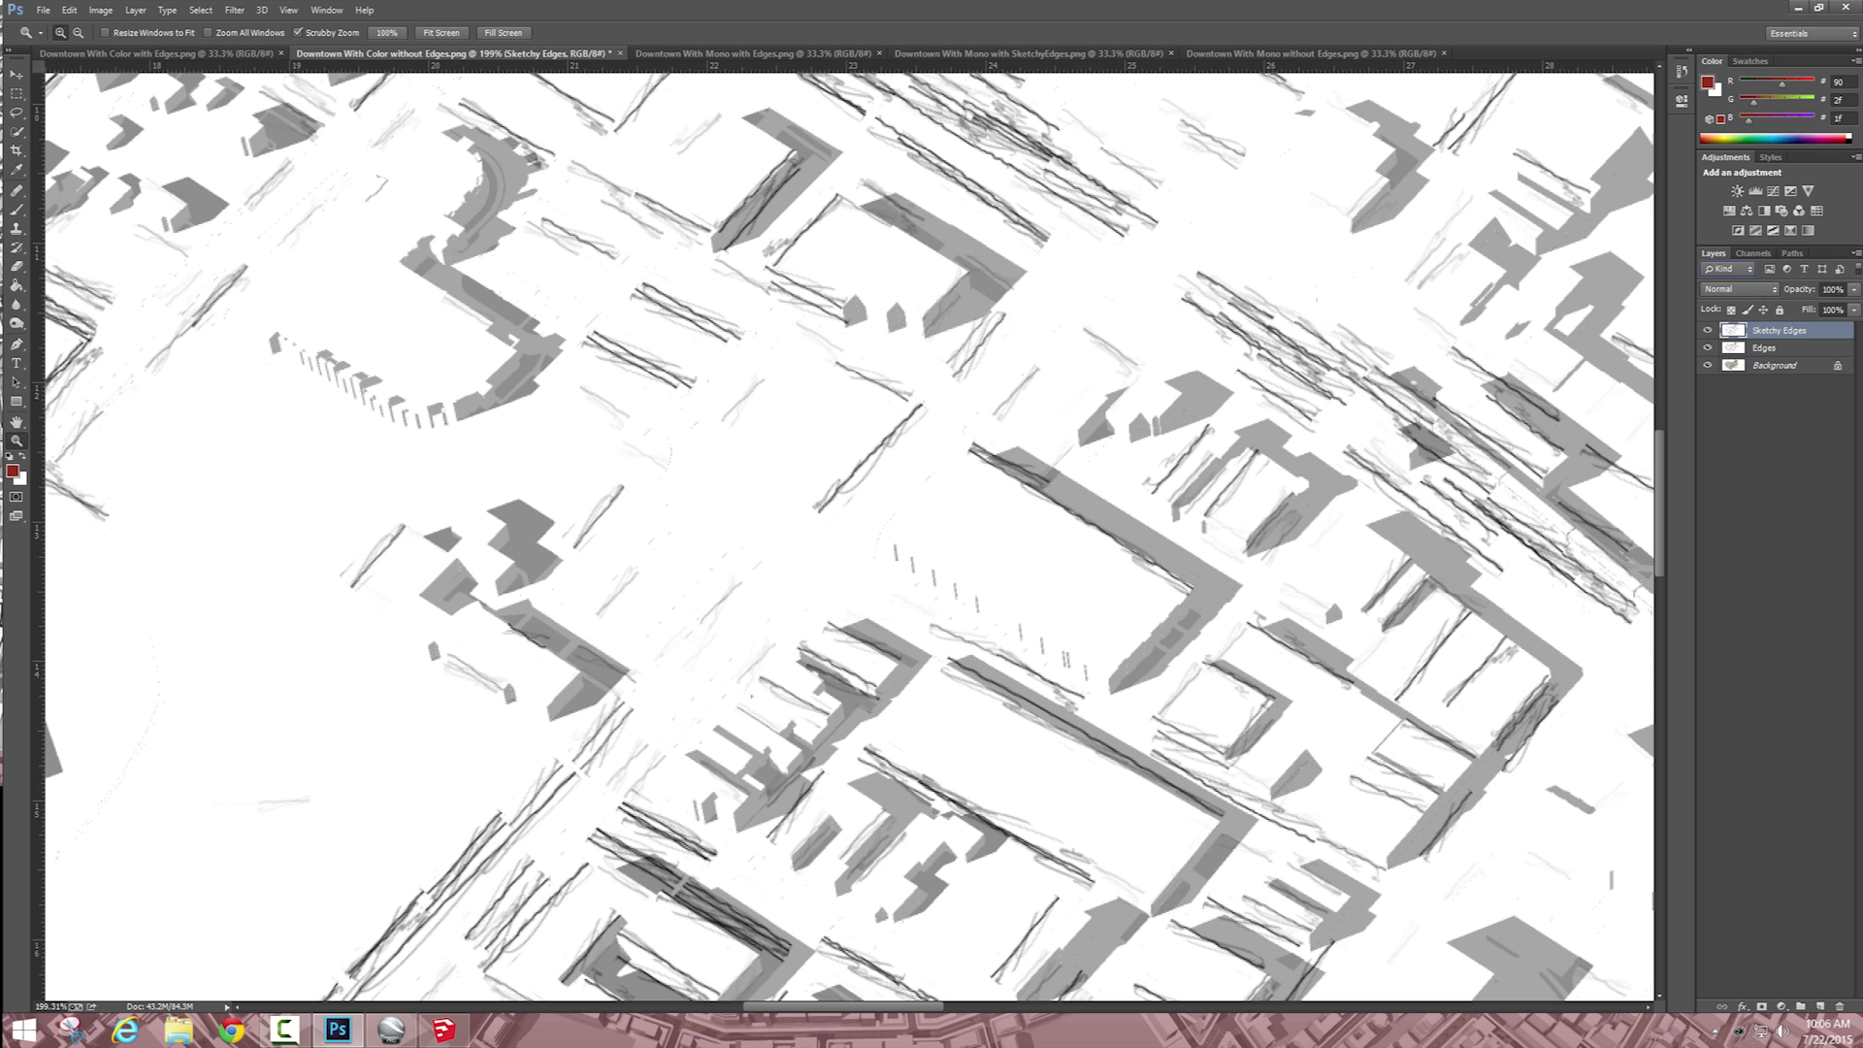
left_click(1739, 289)
left_click(1723, 364)
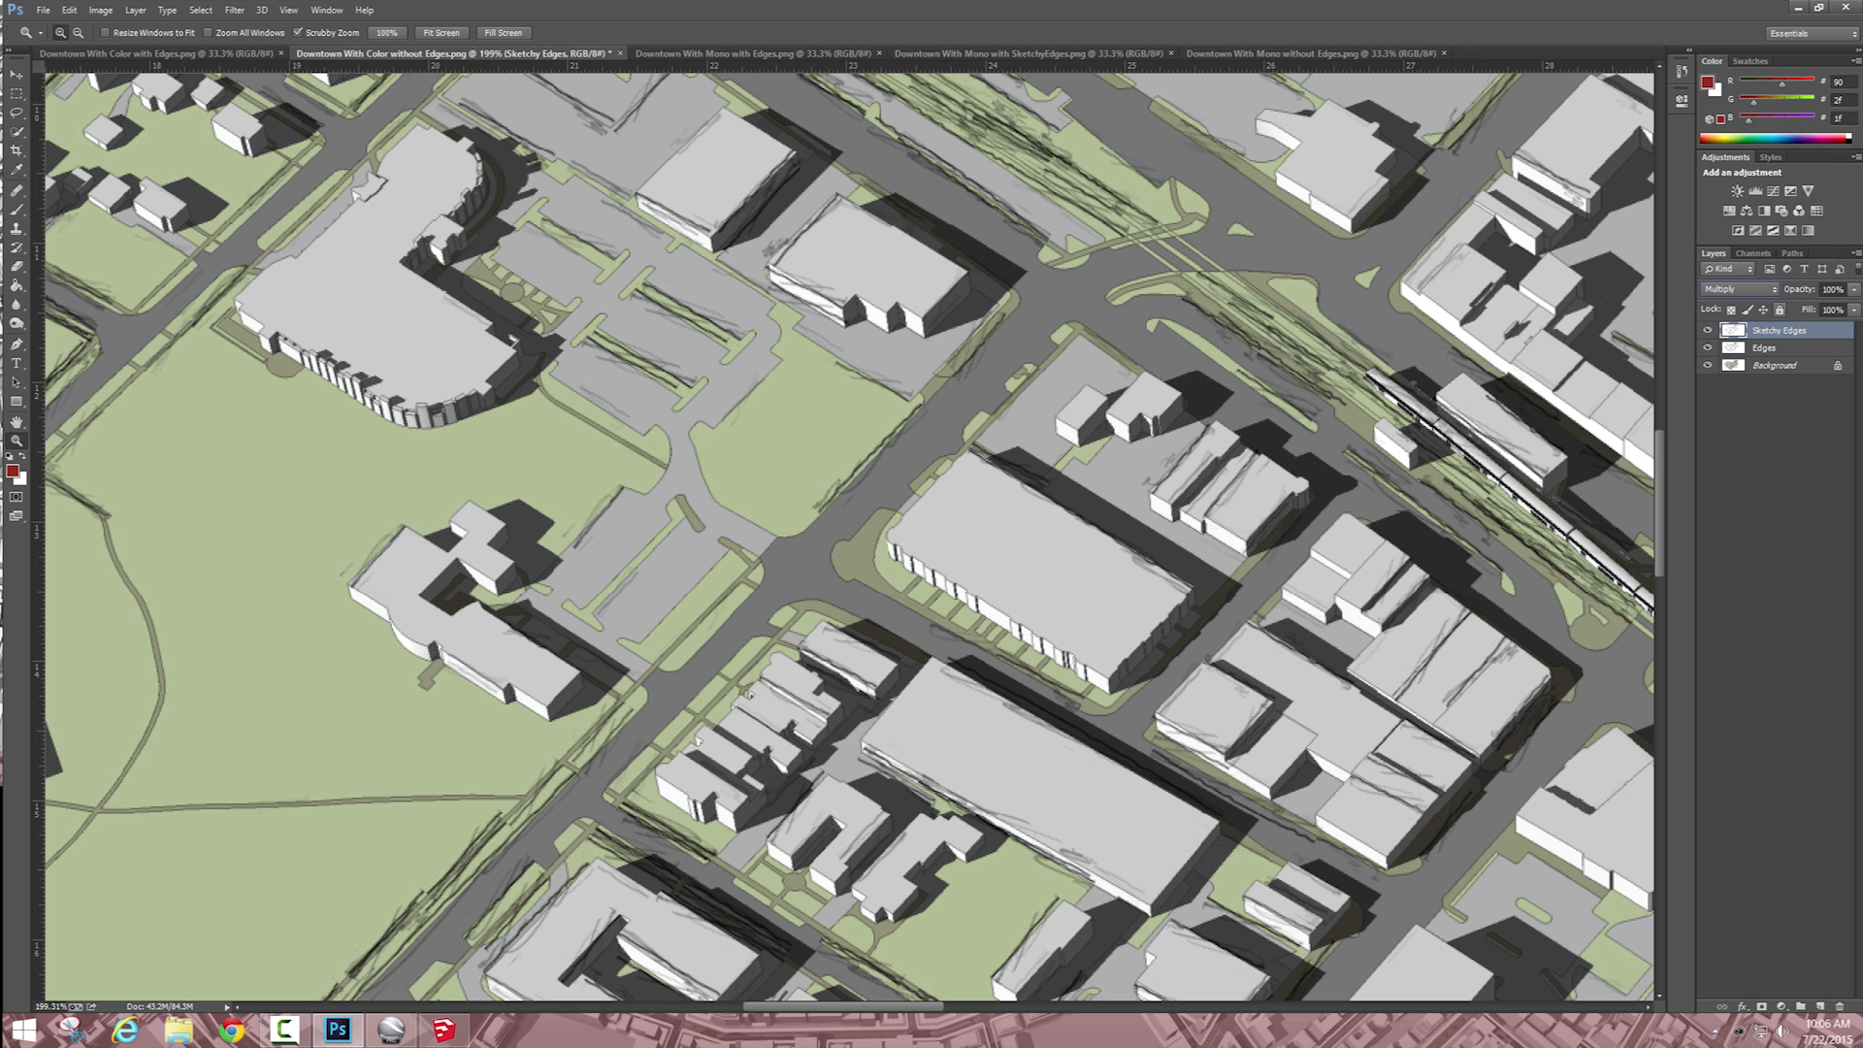
left_click(1855, 290)
left_click_drag(1855, 308, 1795, 308)
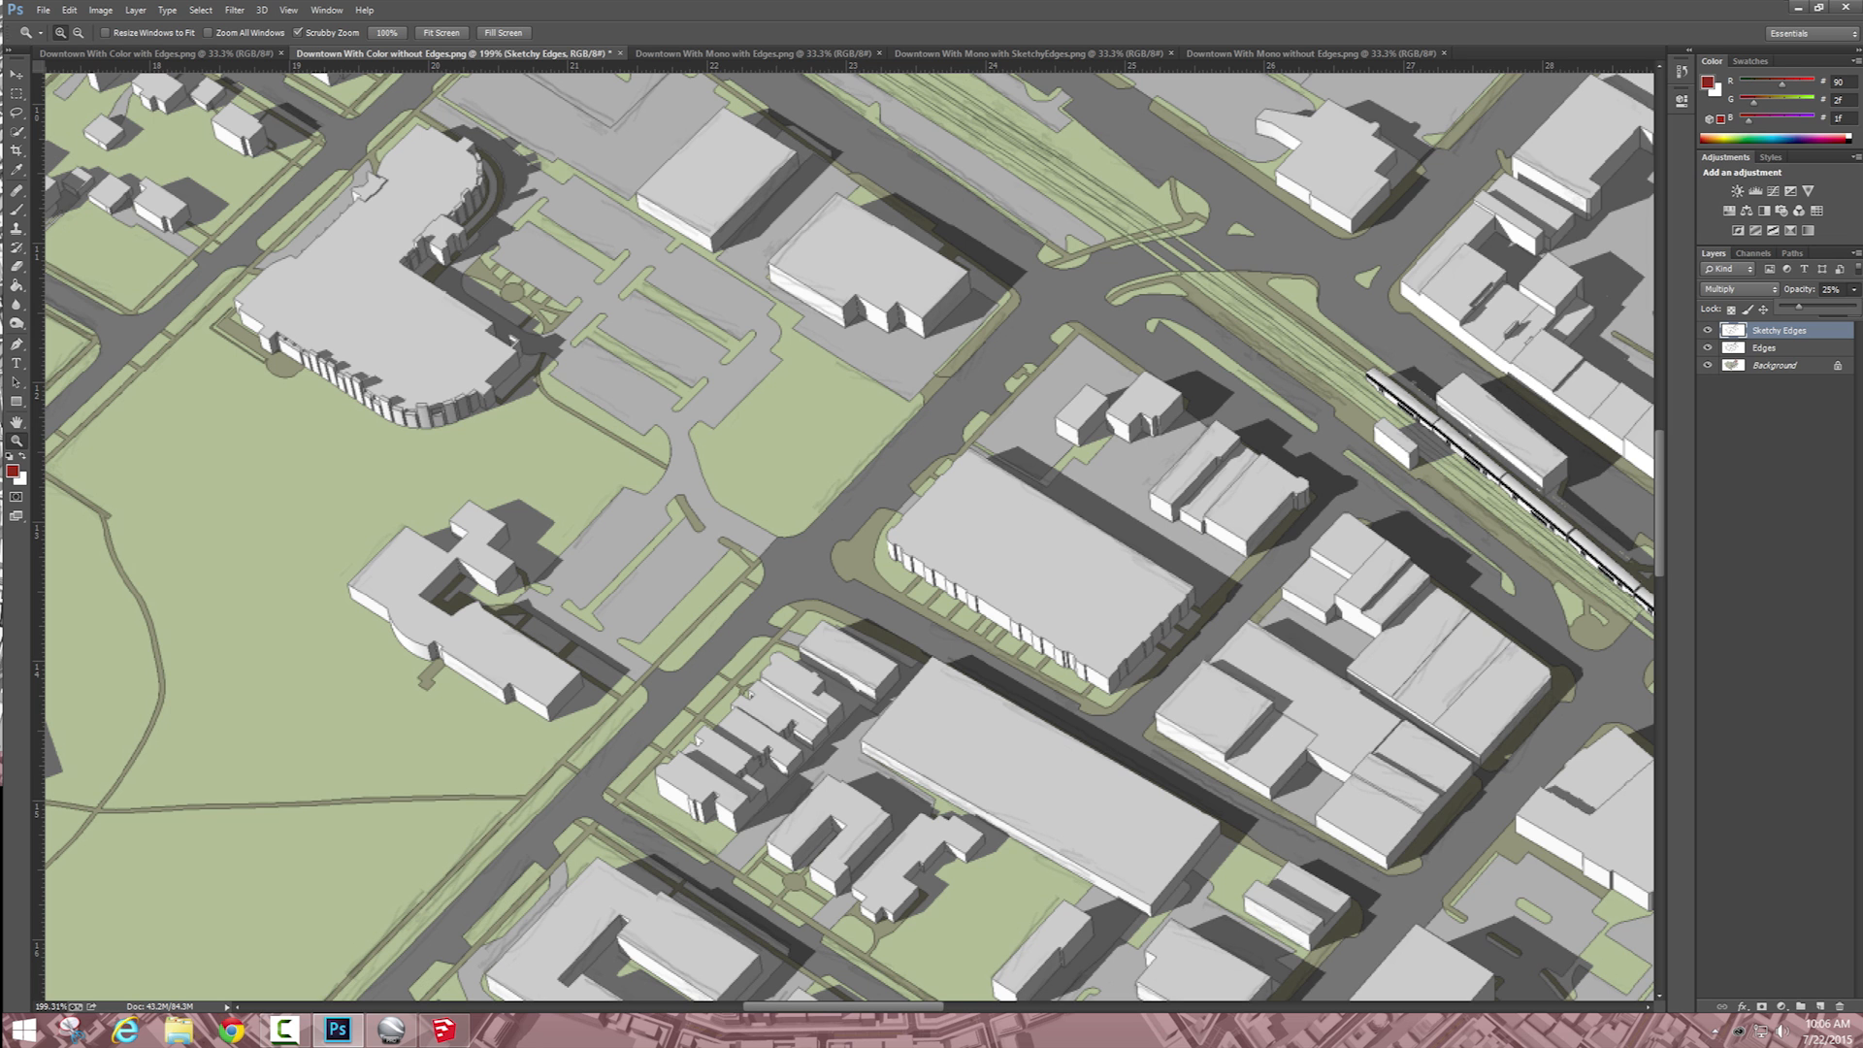
Step: Save the blended image with its layers as a Photoshop file named "Downtown Base" in the Sketchup Camtasia folder, keeping maximum compatibility
left_click(17, 75)
scroll(848, 533, "down", 4)
scroll(848, 533, "up", 3)
key("ctrl+0")
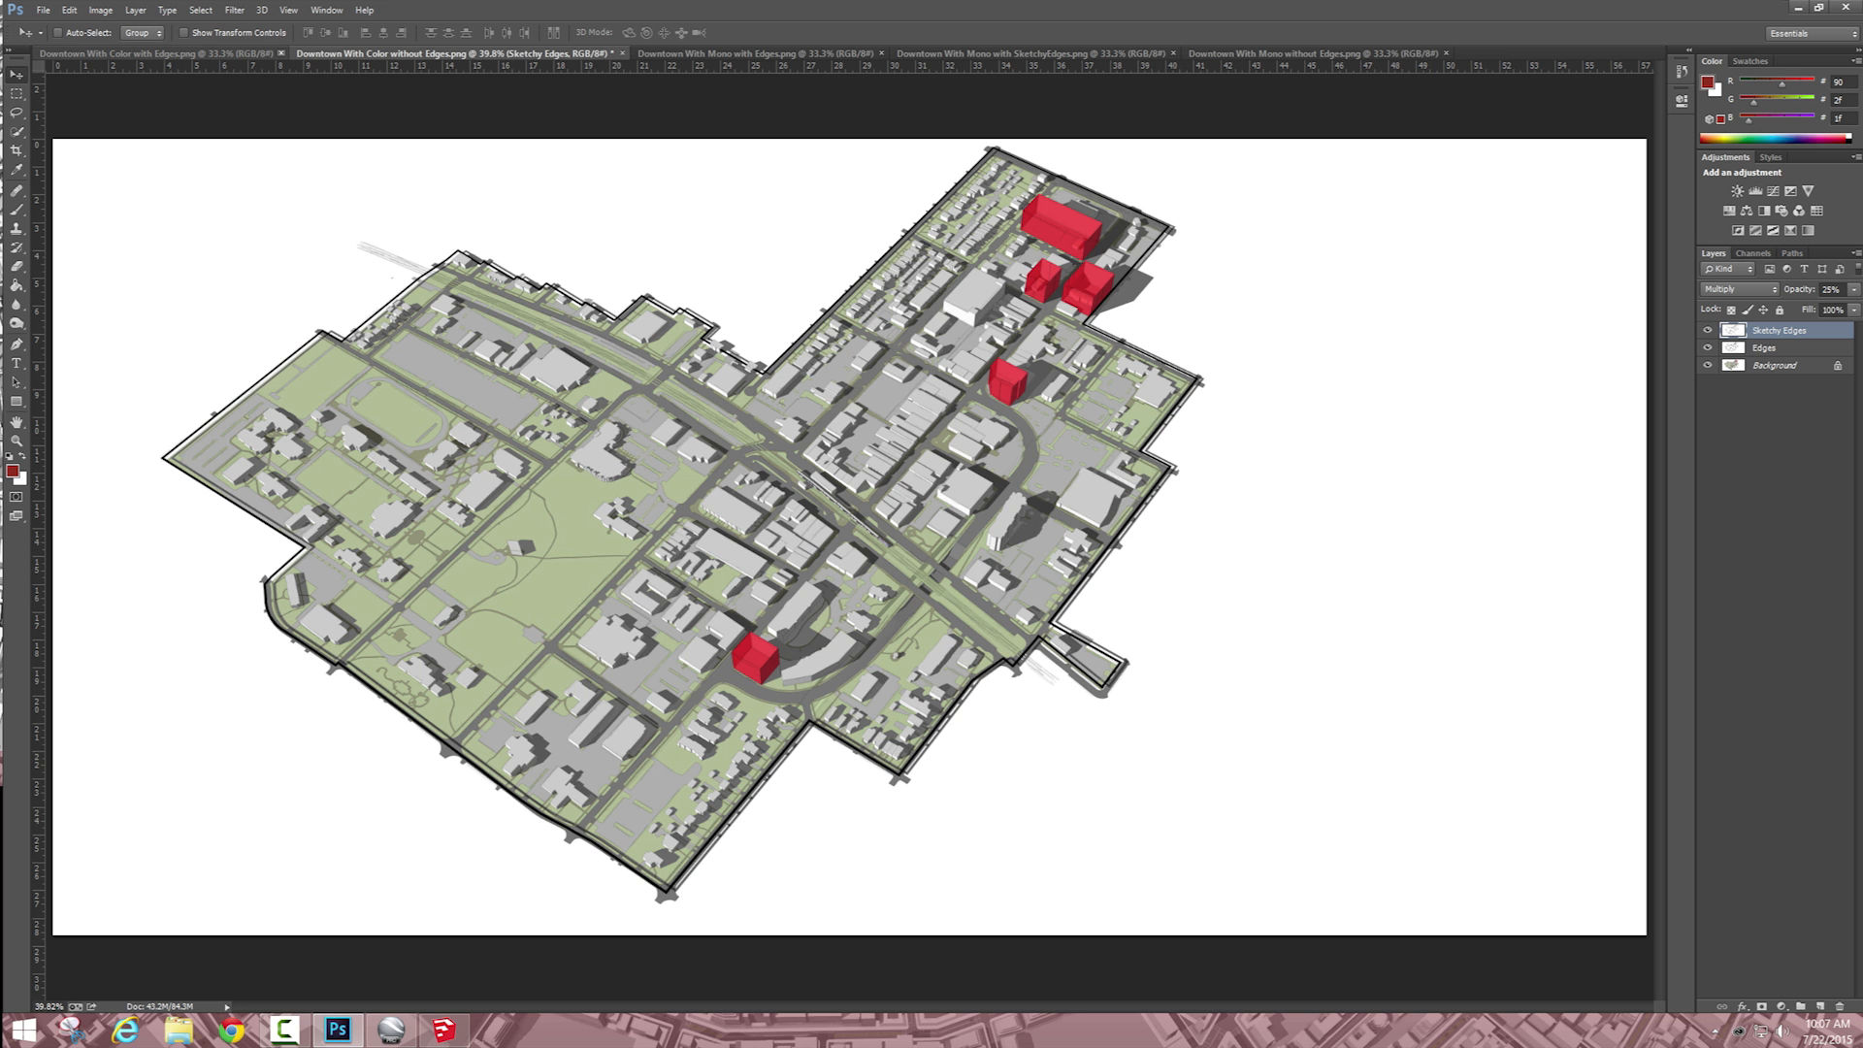
left_click(43, 10)
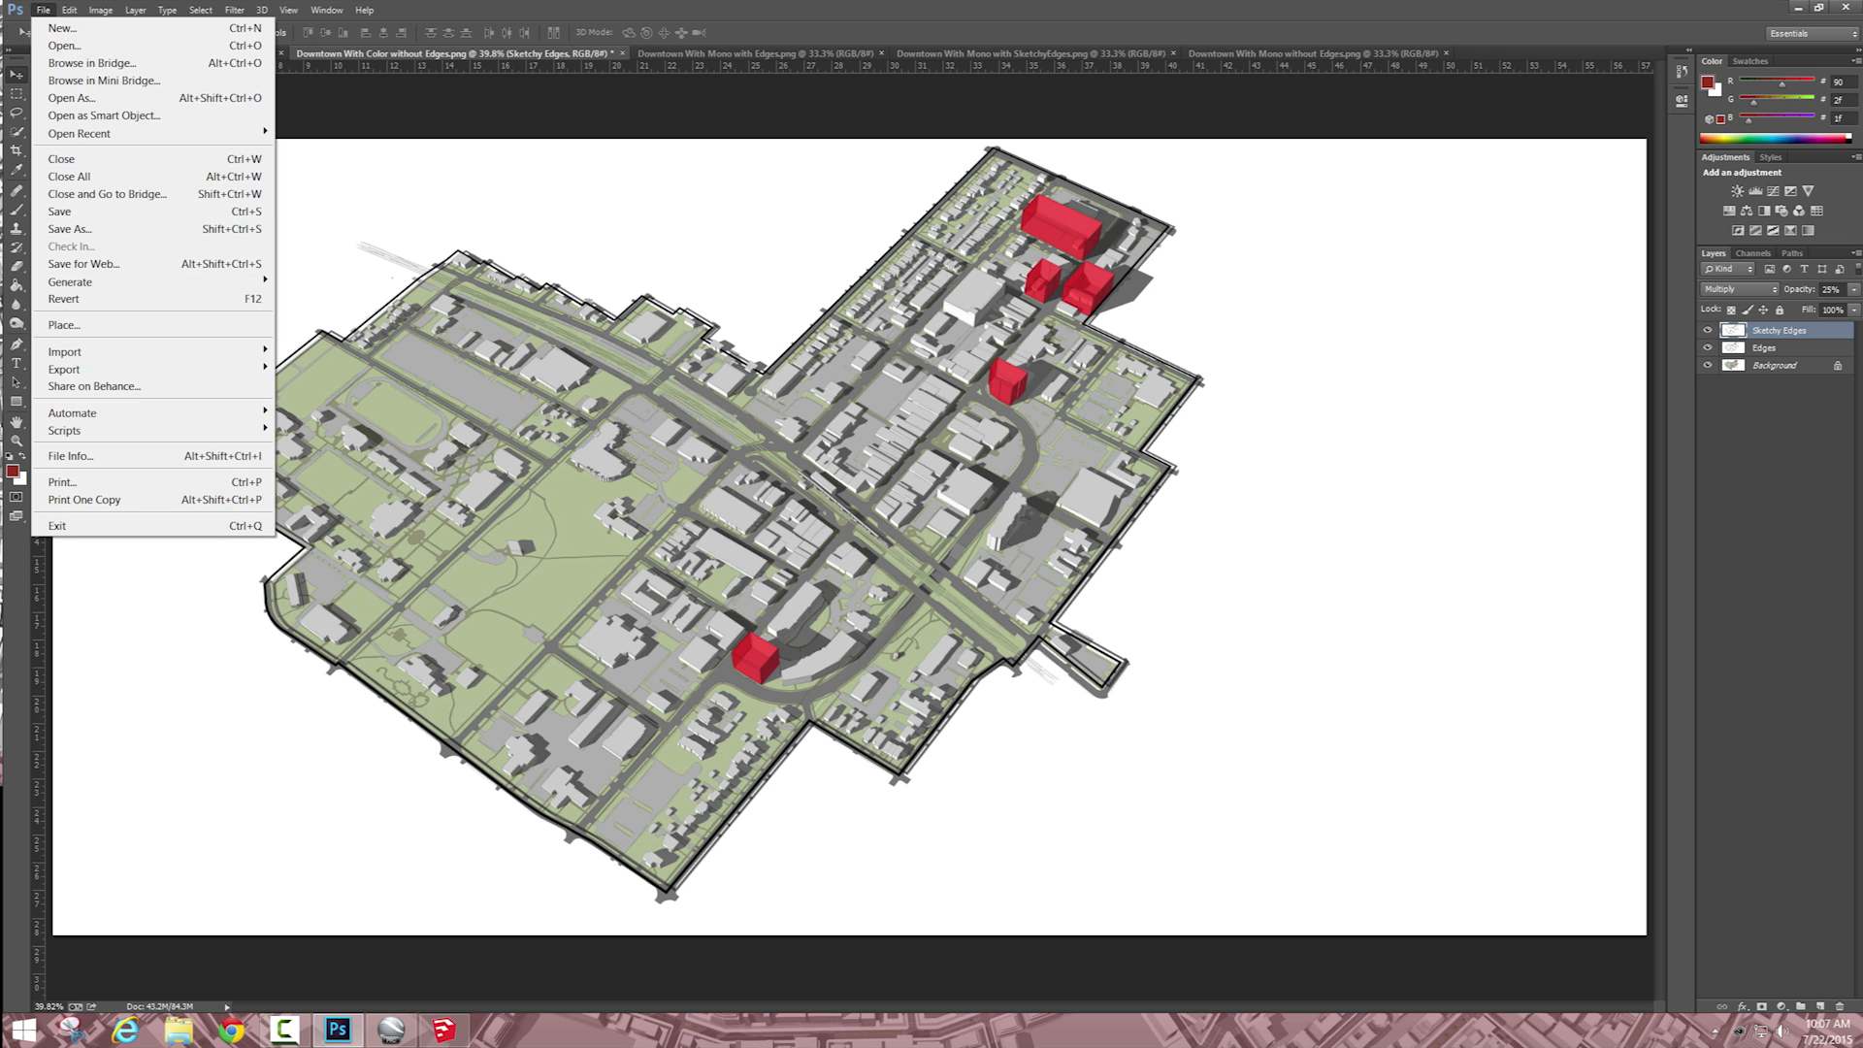
left_click(97, 227)
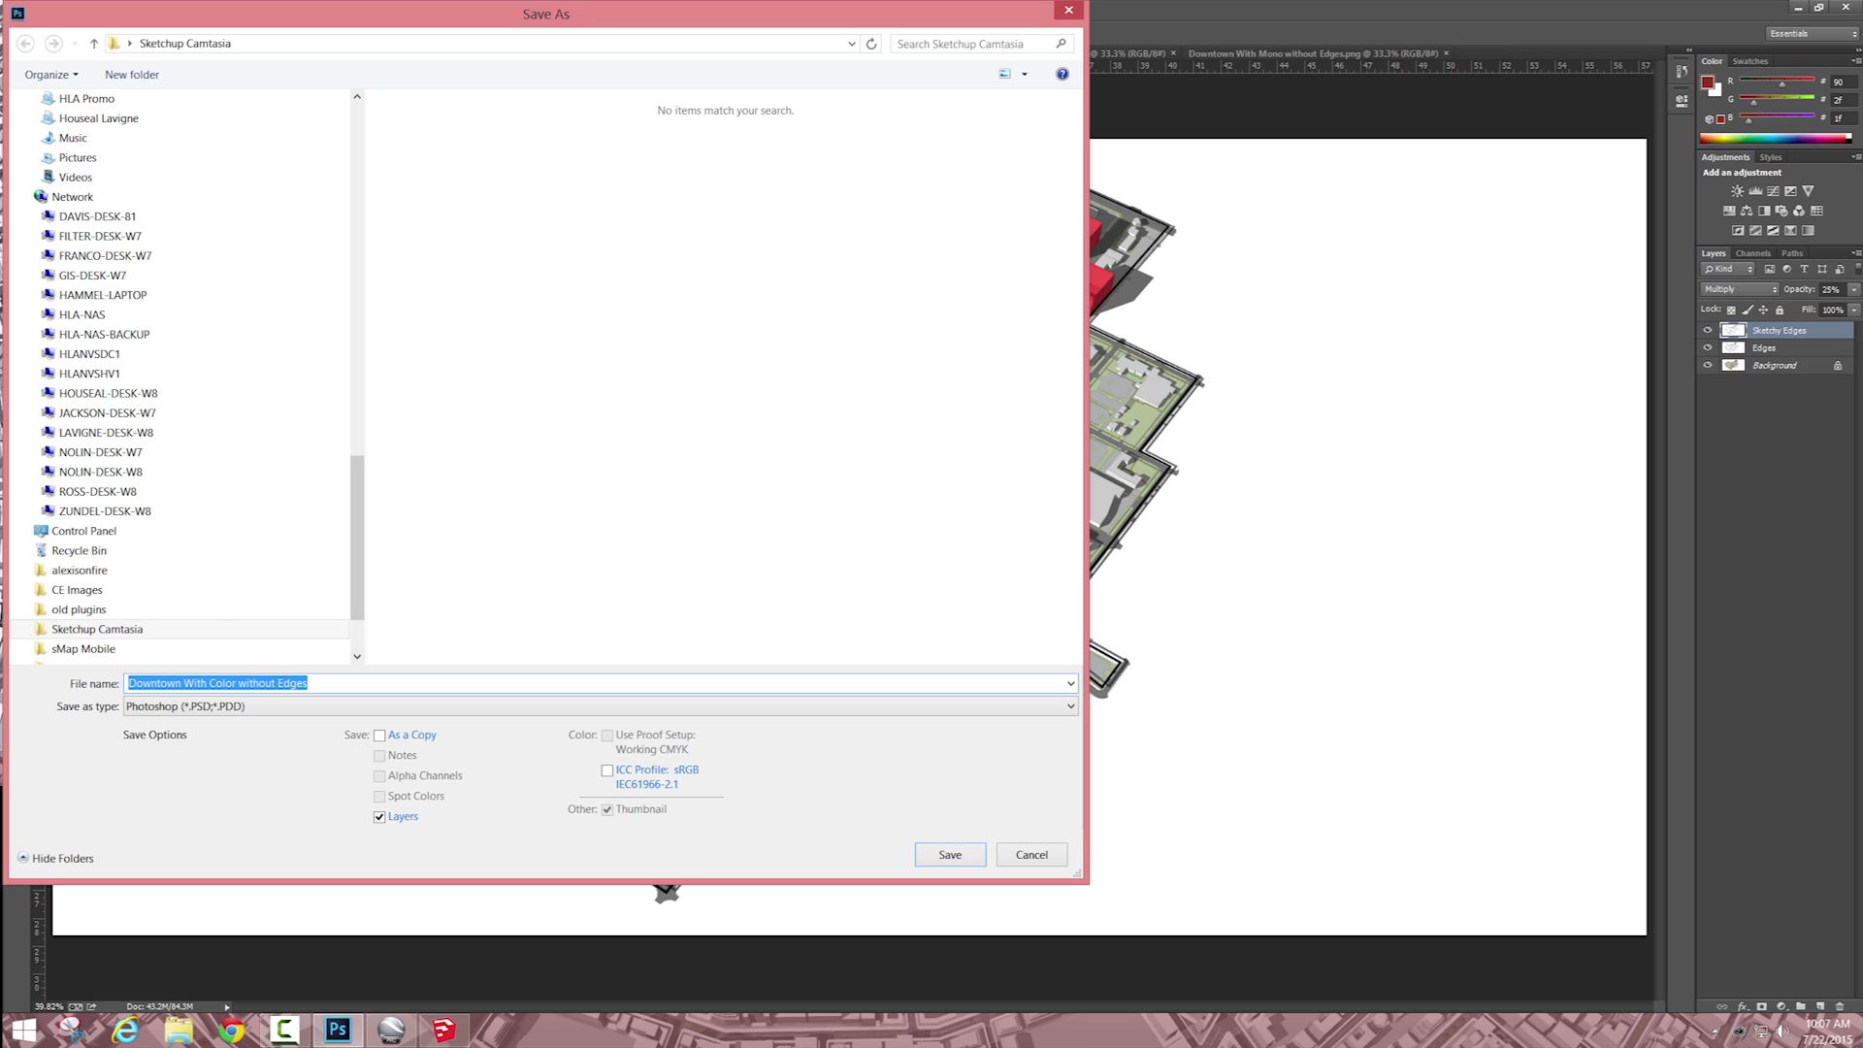
type("Dow")
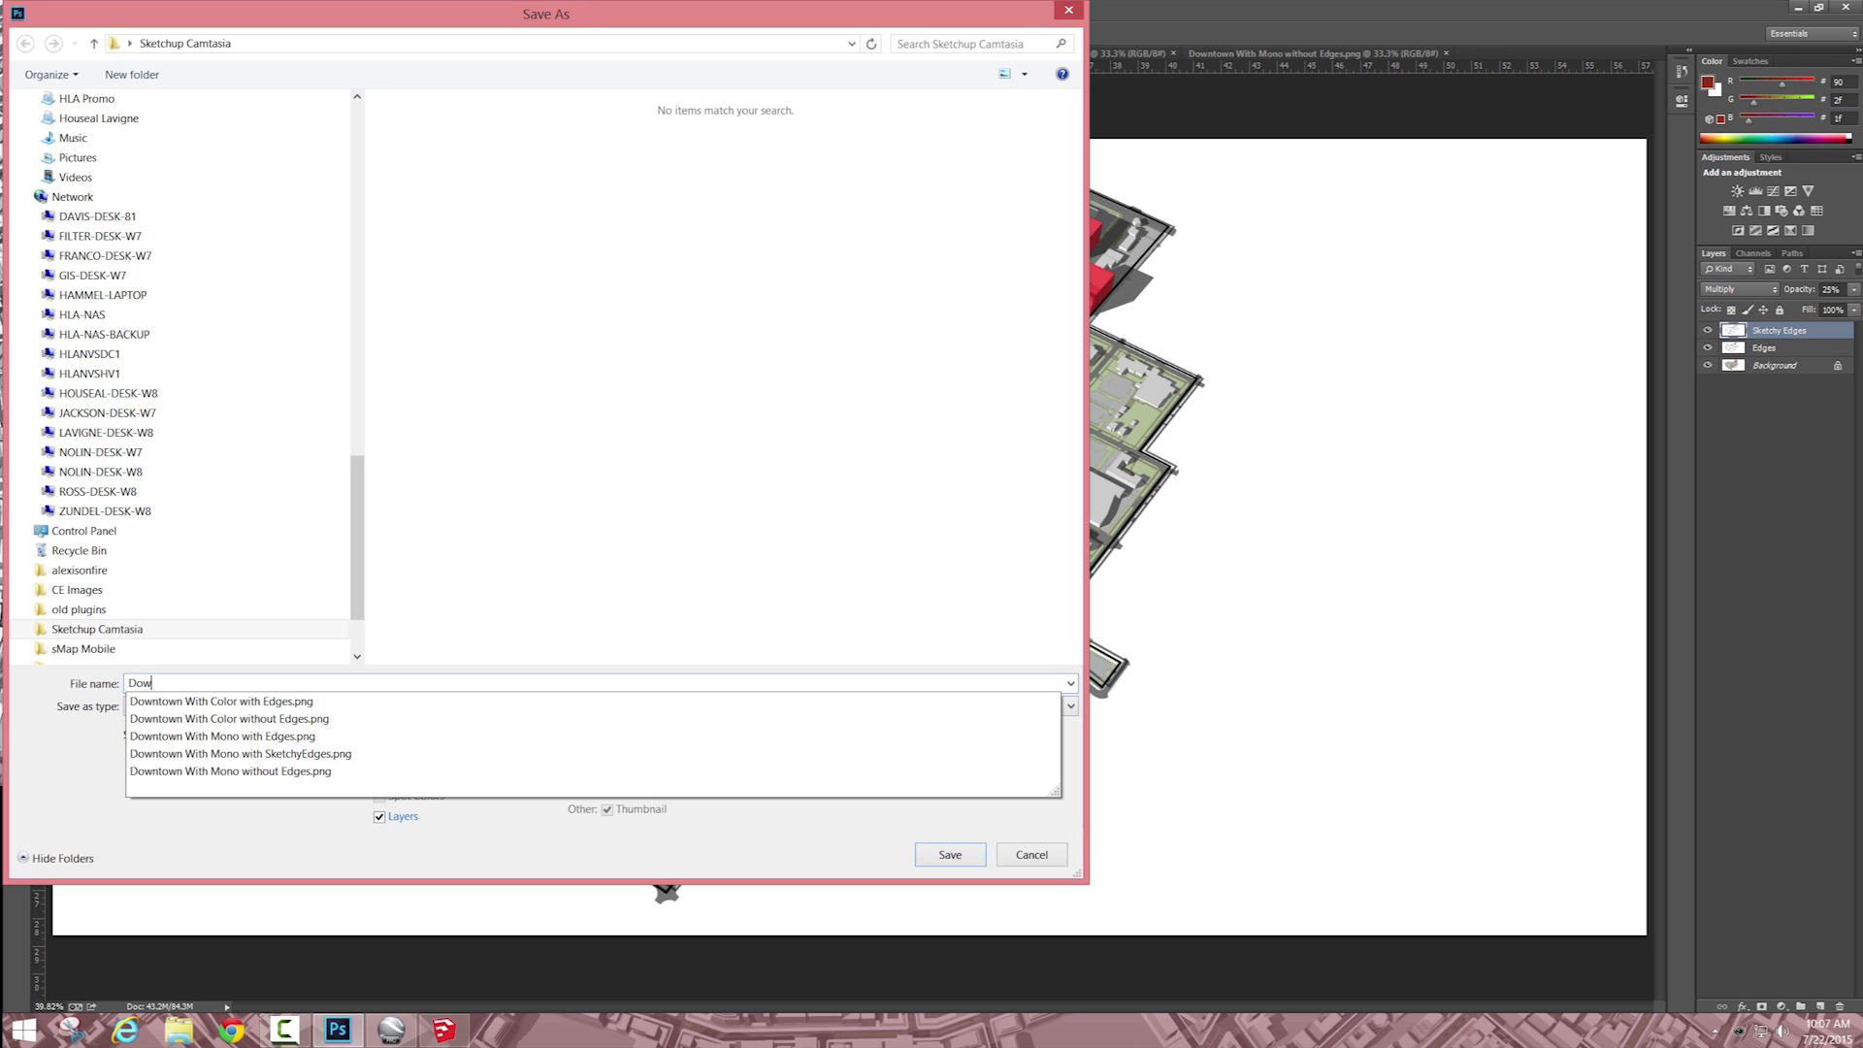
type("ntown Base")
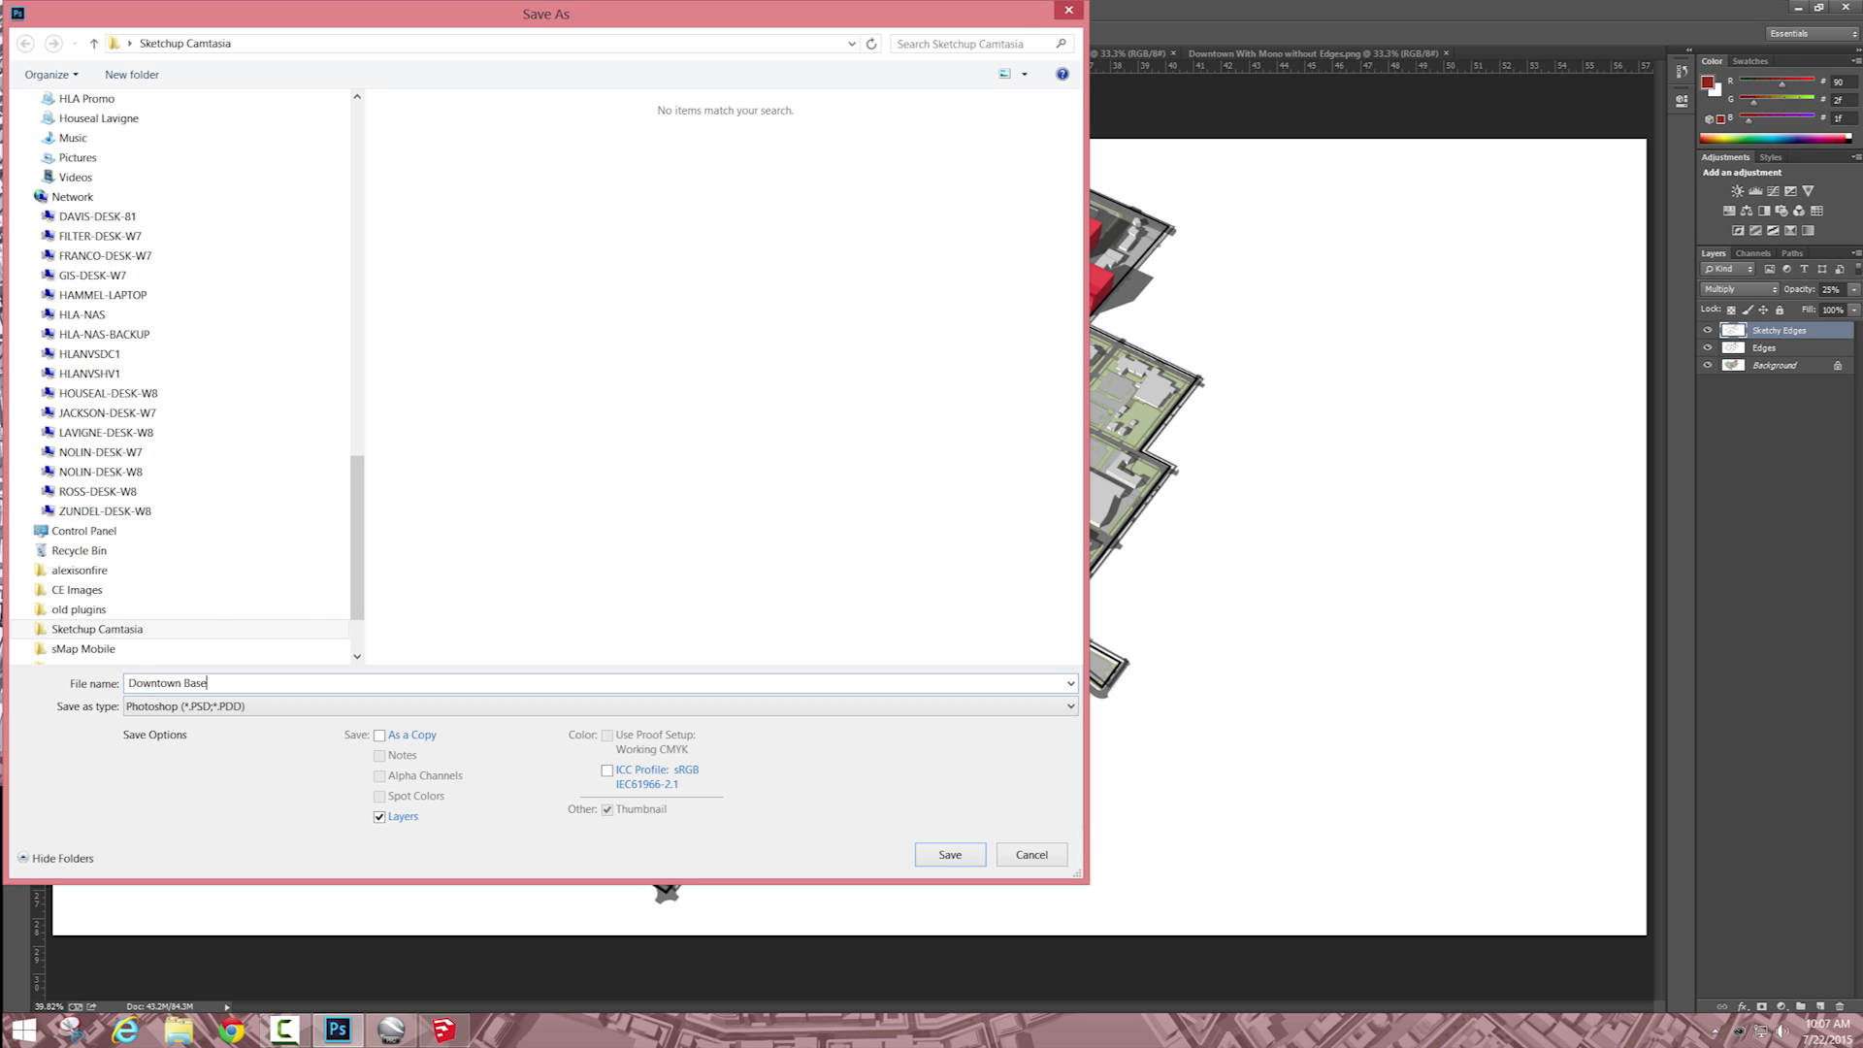
key("Return")
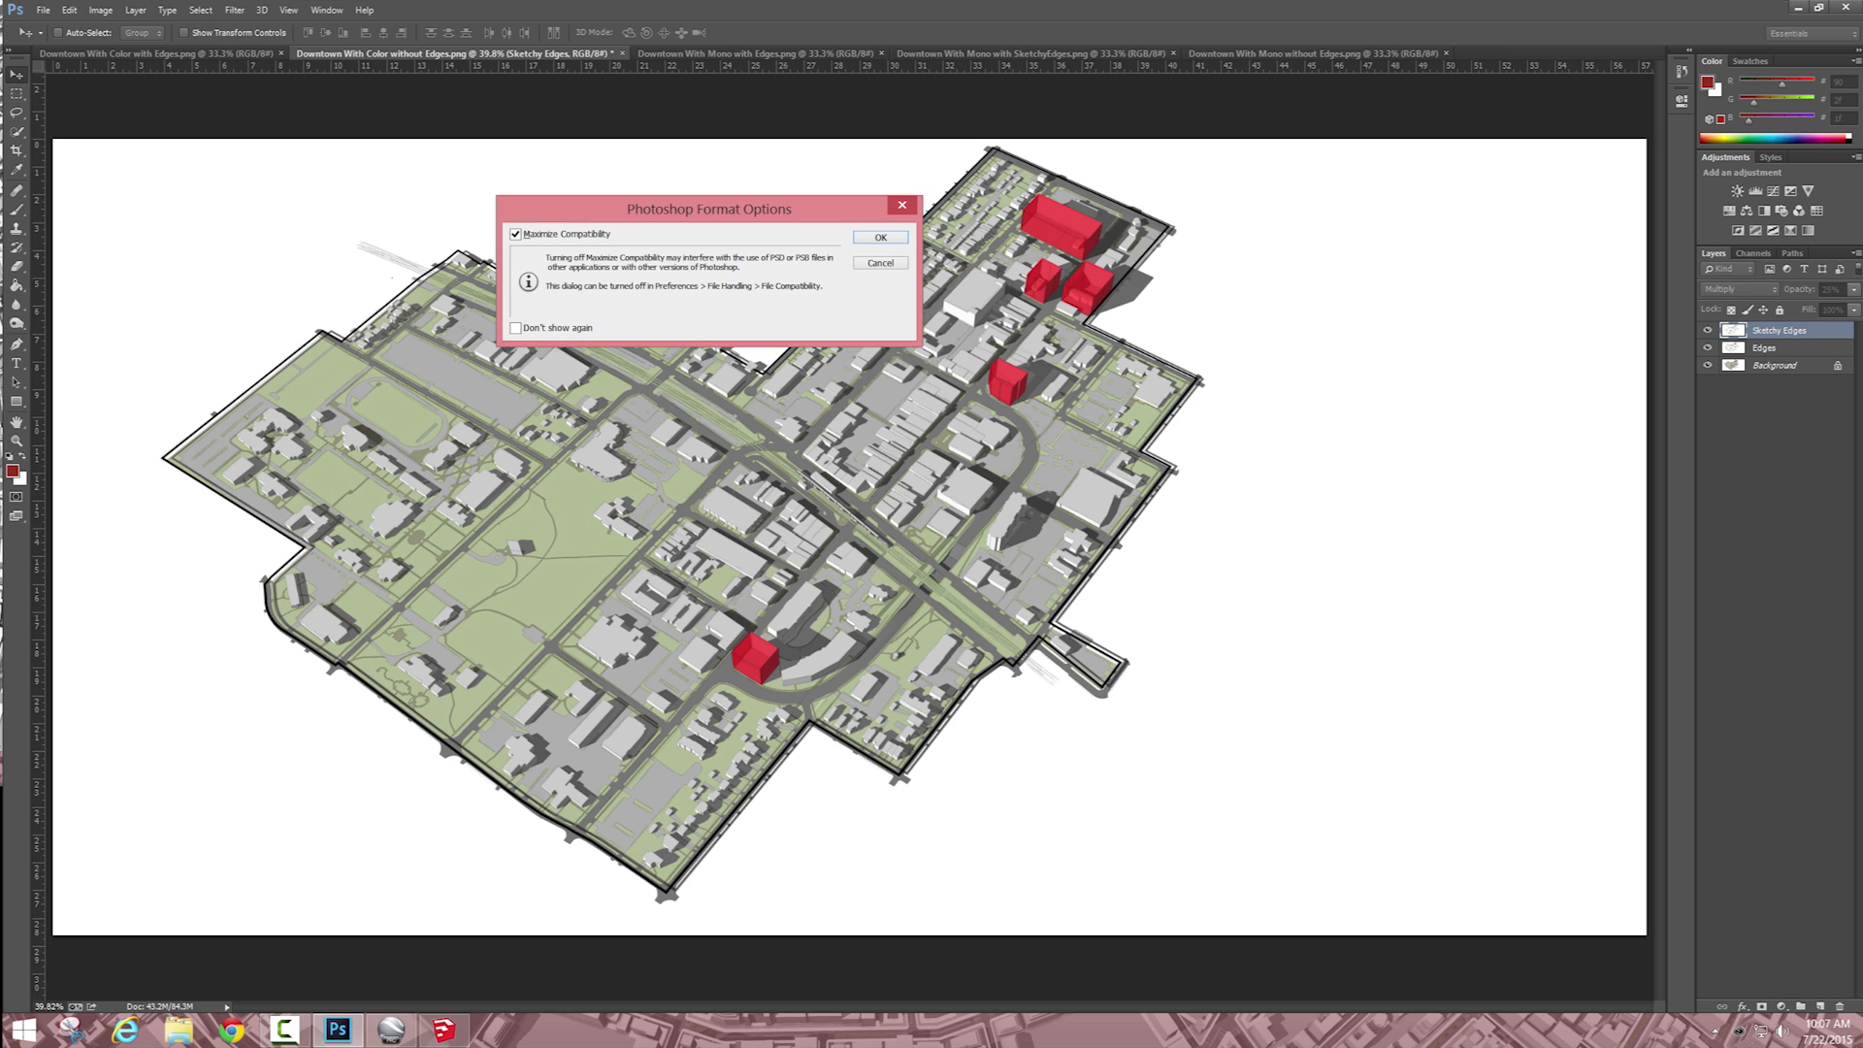
key("Return")
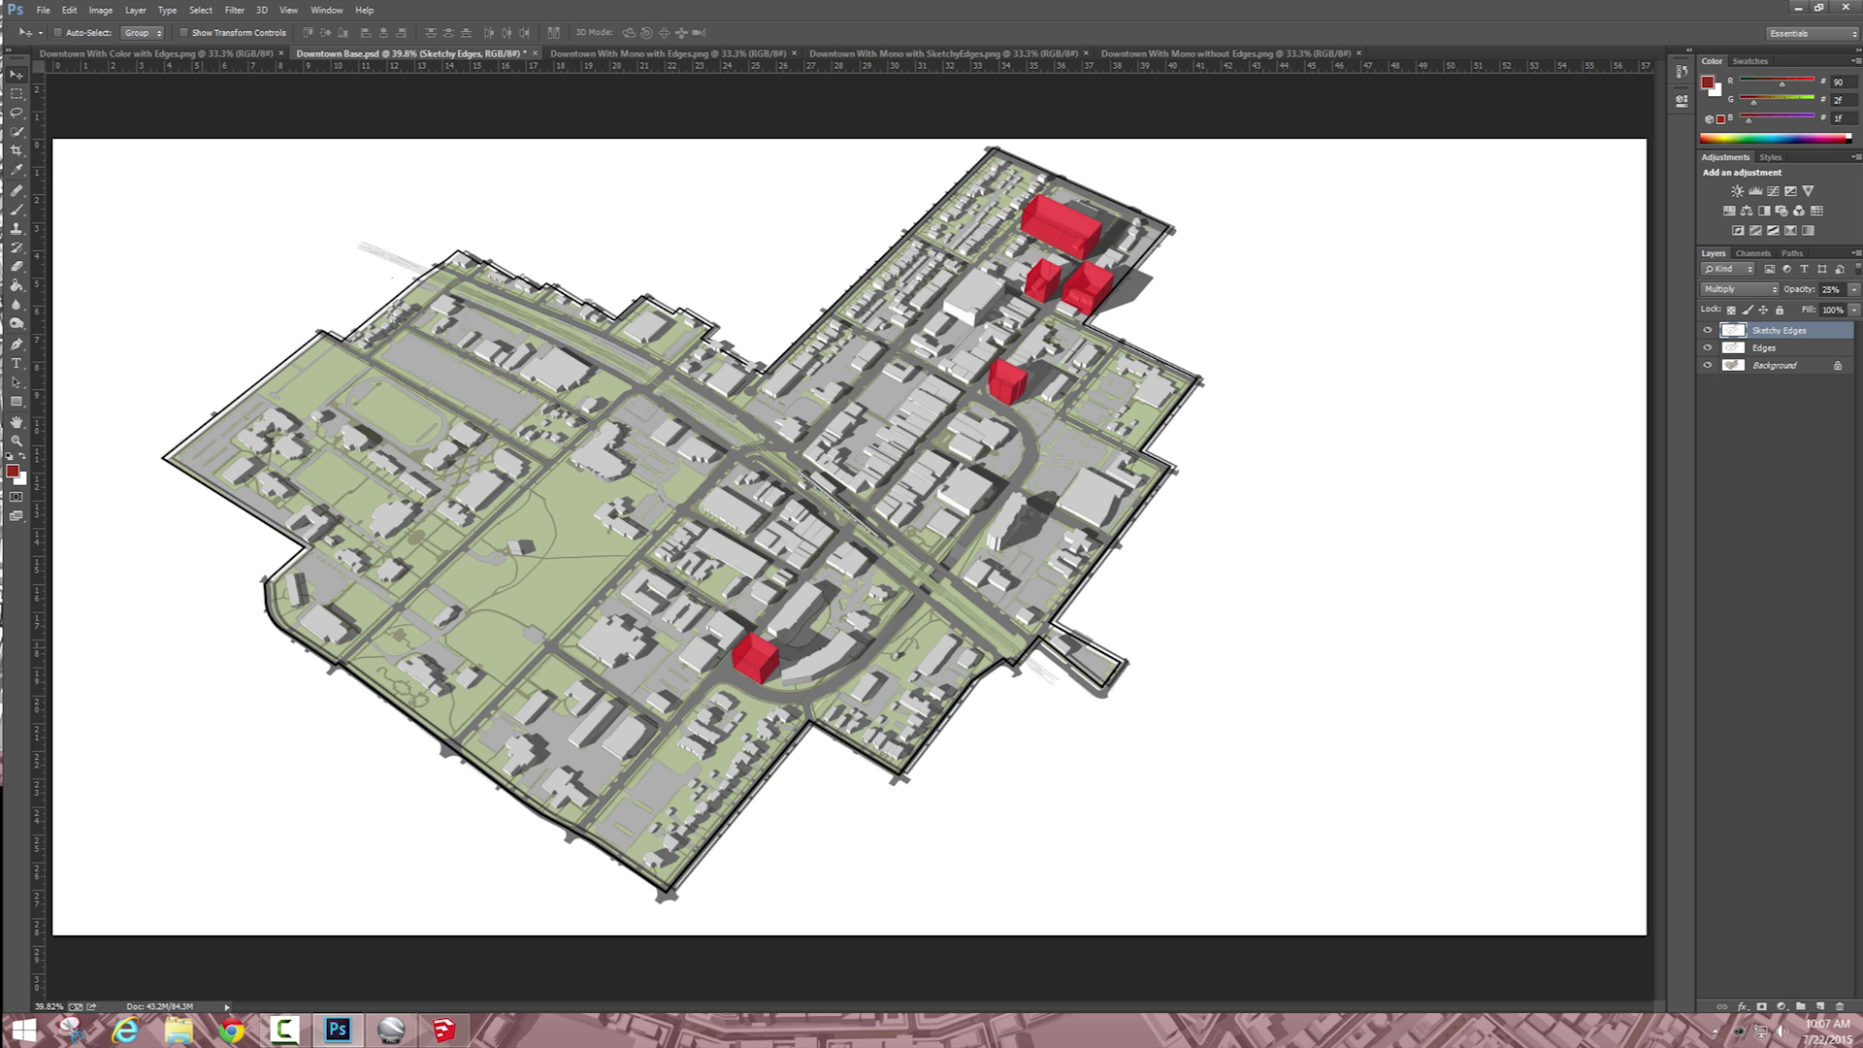
Step: Launch Adobe Illustrator
key("super")
type("illustrator CC 2014")
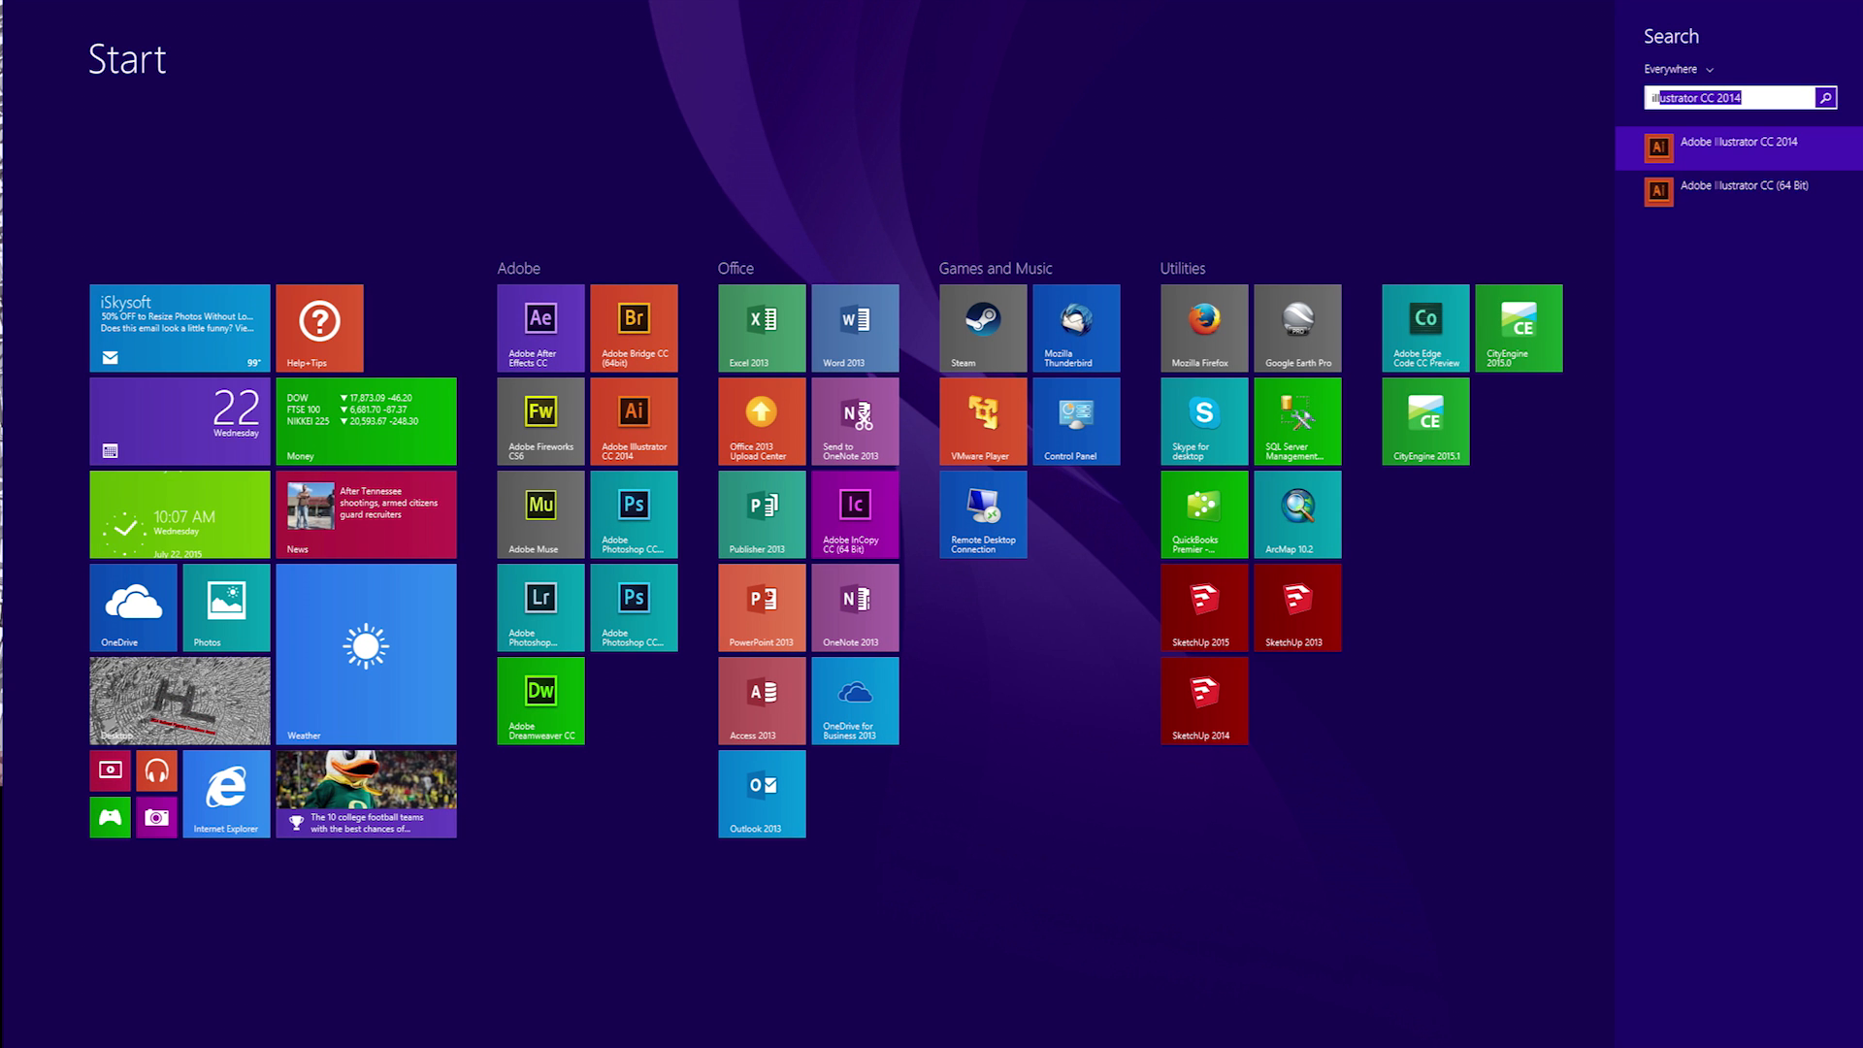
key("Return")
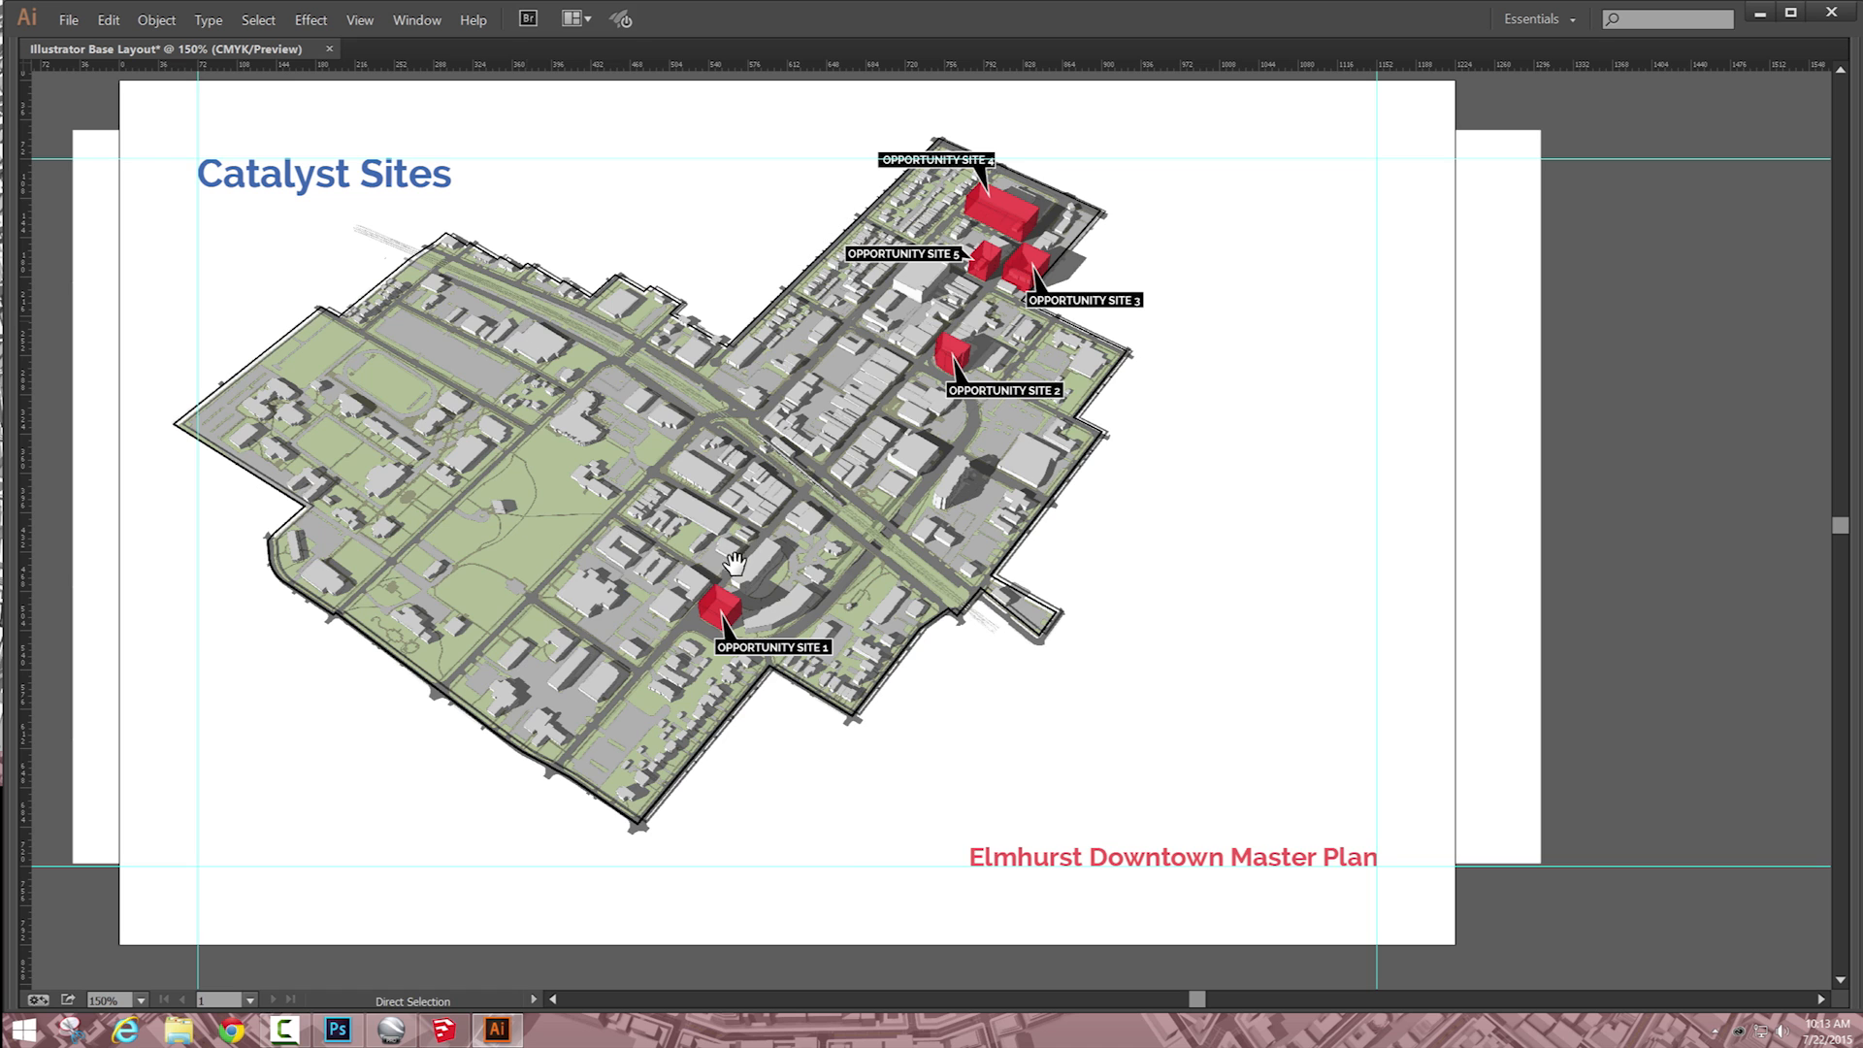
Step: Examine the Opportunity Site 1 callout up close in the Illustrator Base Layout document, and return to the whole artboard
left_click_drag(735, 562, 864, 585)
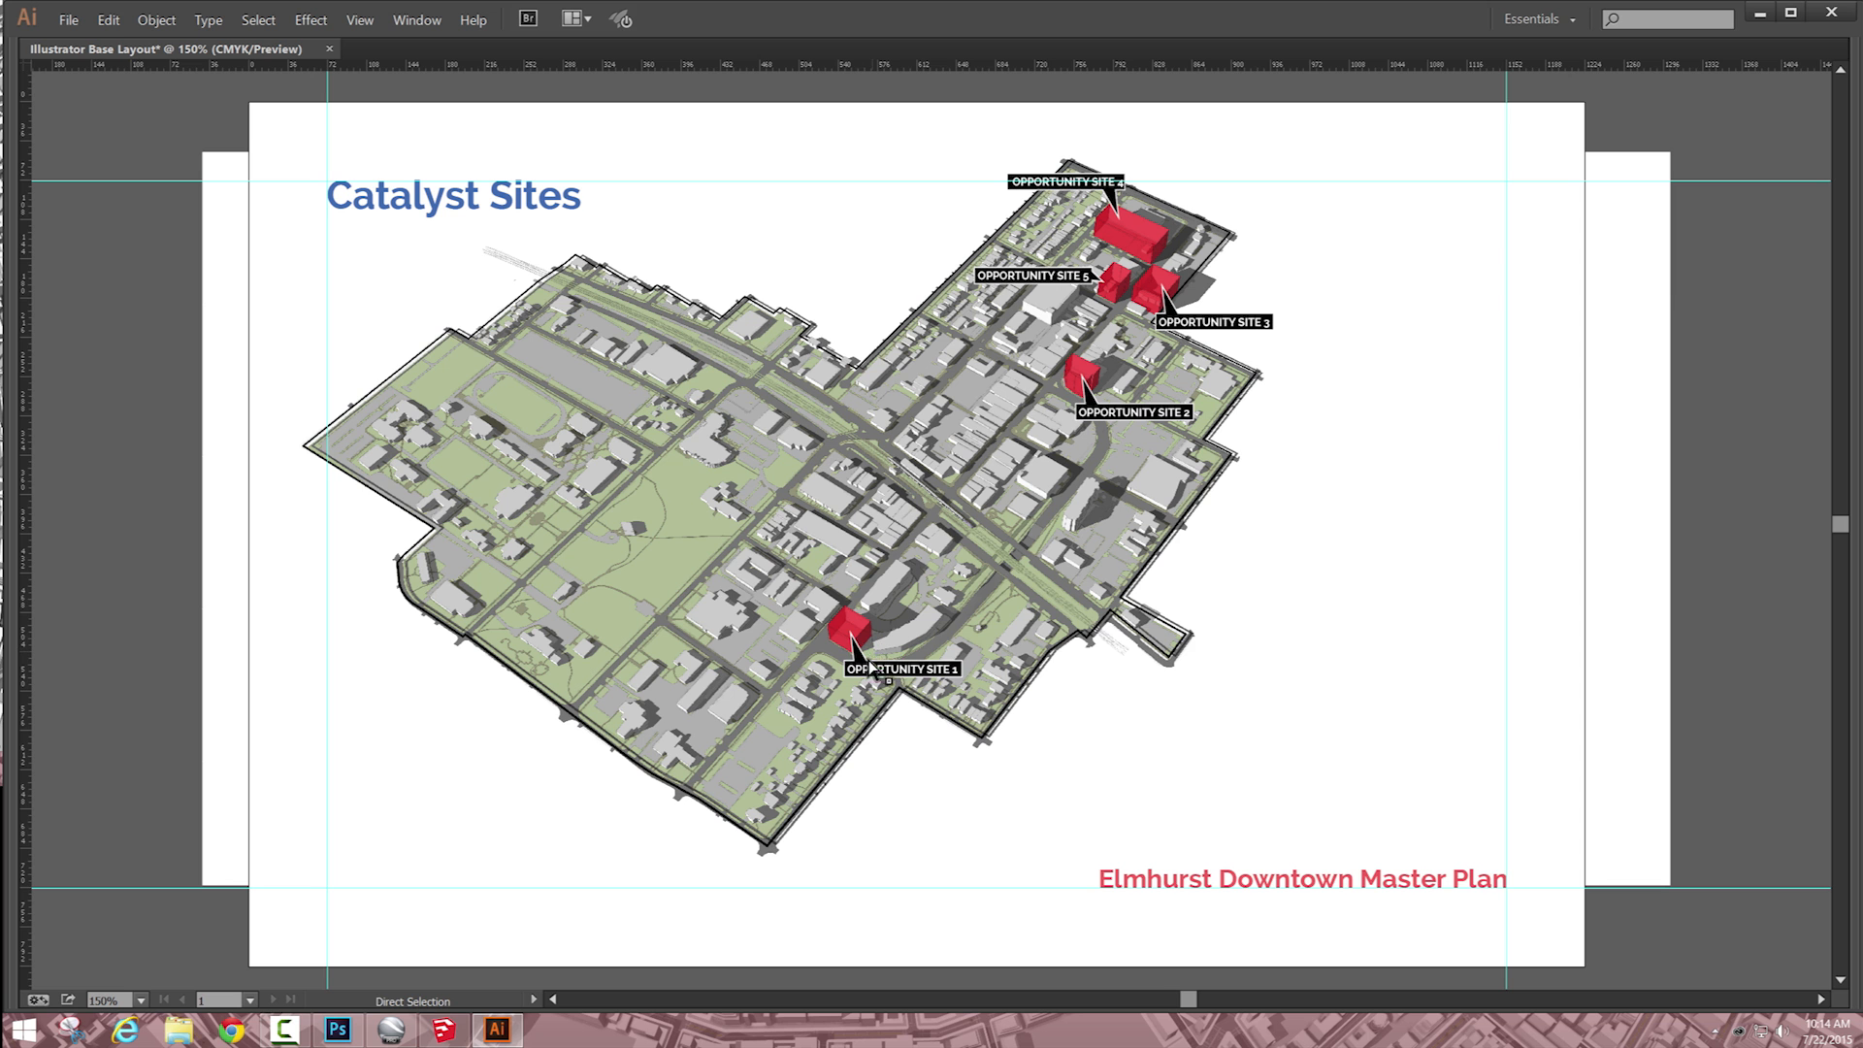
key("z")
left_click_drag(763, 496, 1053, 749)
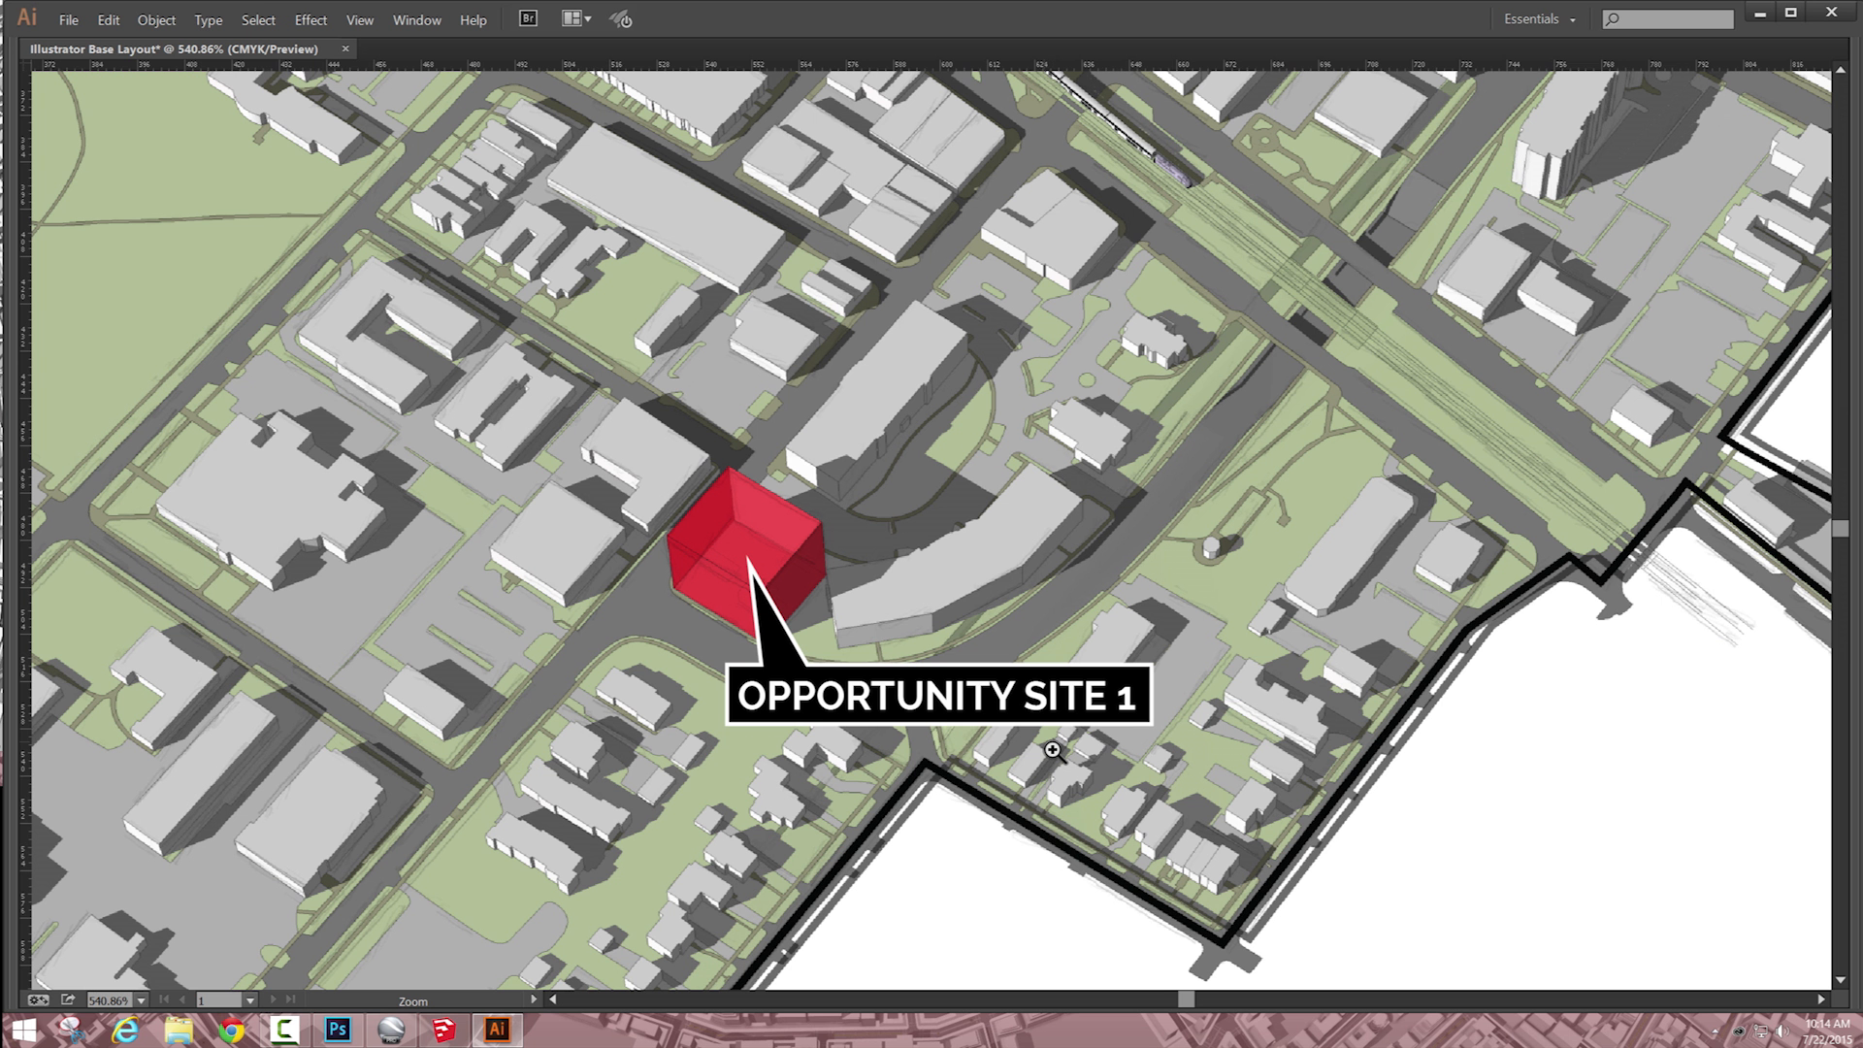
key("ctrl+0")
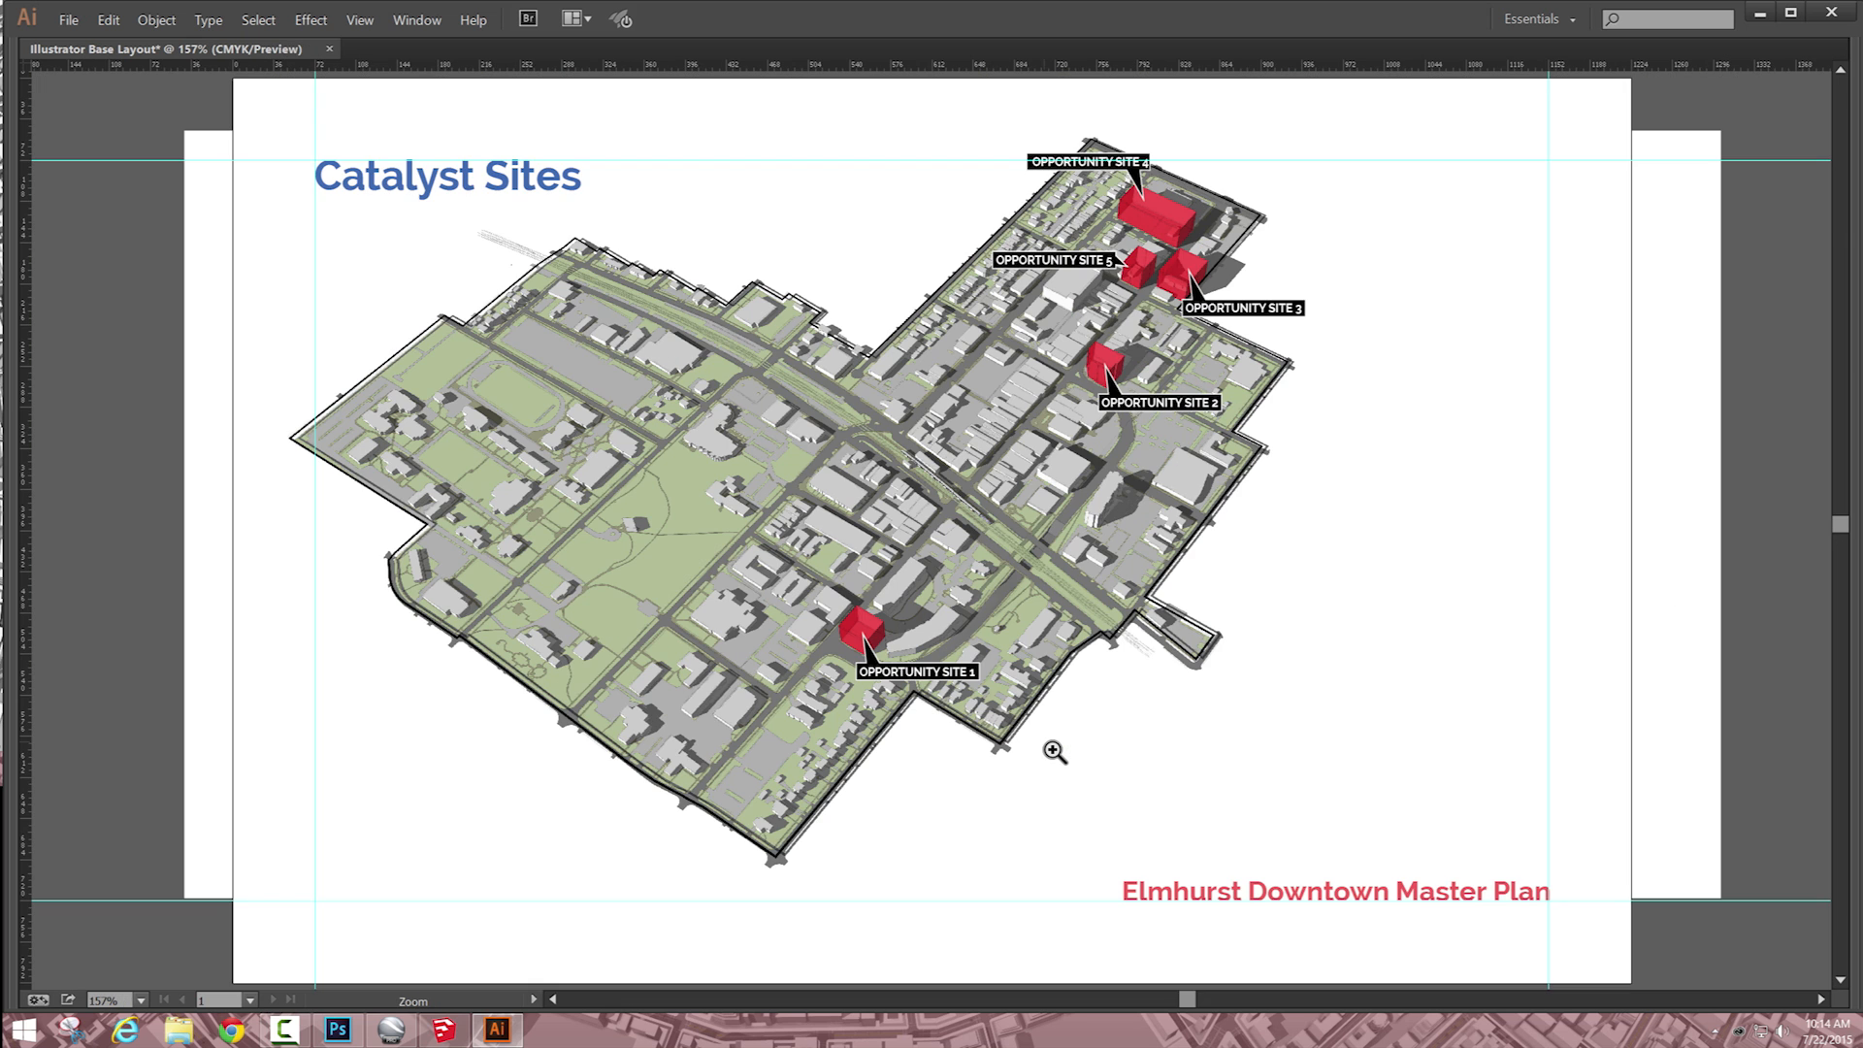